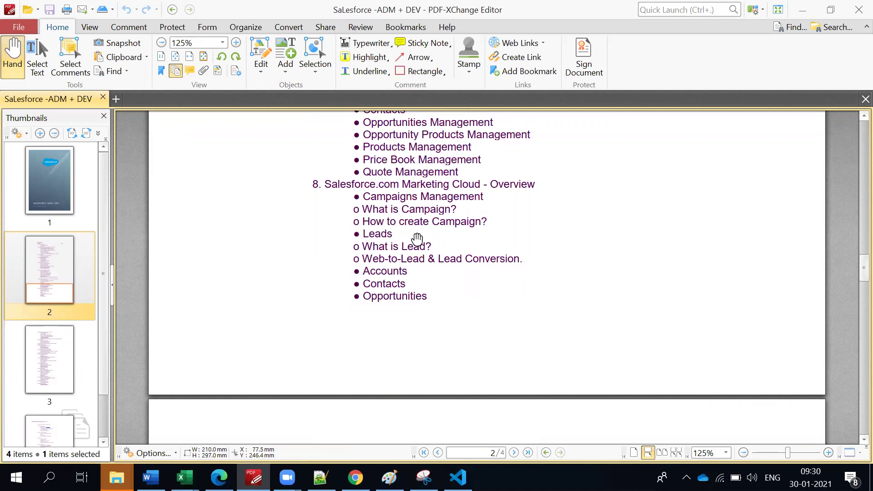
Scroll through the course outline in PDF-XChange Editor.
{"action": "scroll", "coordinate": [429, 254], "scroll_direction": "down", "scroll_amount": 3}
{"action": "scroll", "coordinate": [429, 254], "scroll_direction": "down", "scroll_amount": 3}
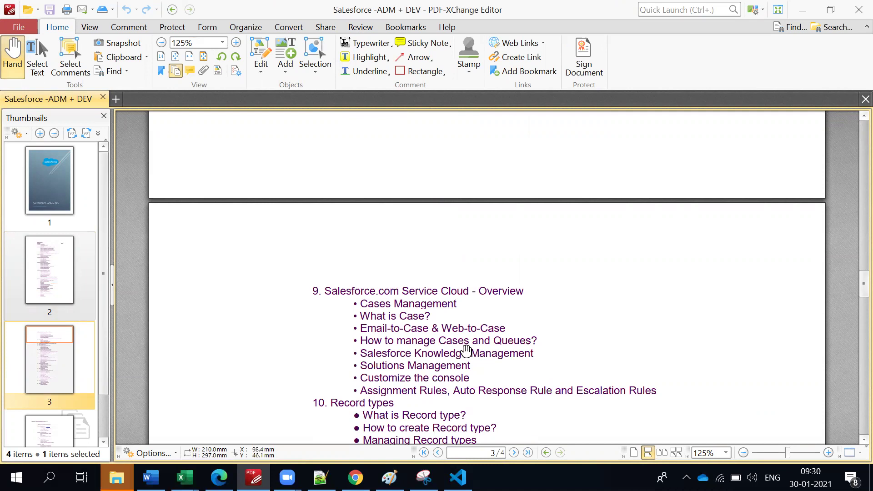
{"action": "scroll", "coordinate": [467, 351], "scroll_direction": "up", "scroll_amount": 6}
{"action": "scroll", "coordinate": [466, 351], "scroll_direction": "up", "scroll_amount": 2}
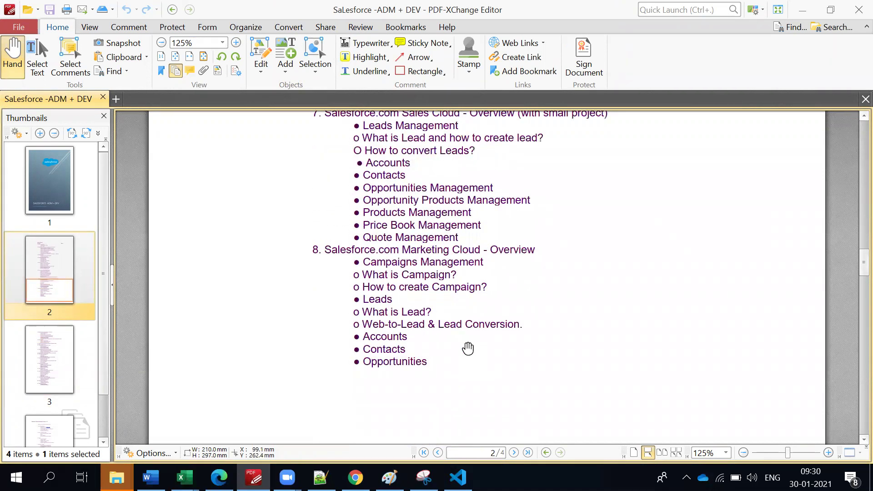
{"action": "scroll", "coordinate": [468, 349], "scroll_direction": "down", "scroll_amount": 2}
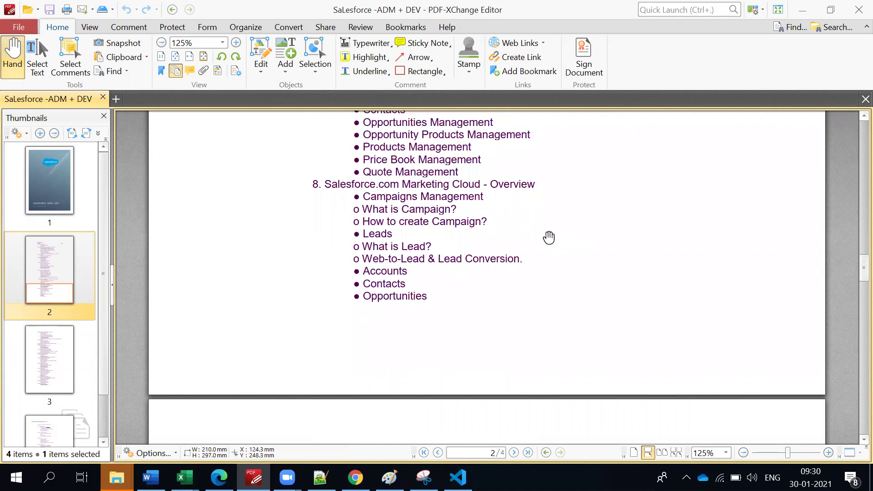
Glance at the CRM diagram in Paint, then bring up Salesforce Setup Home in Chrome.
{"action": "key", "text": "alt+Tab"}
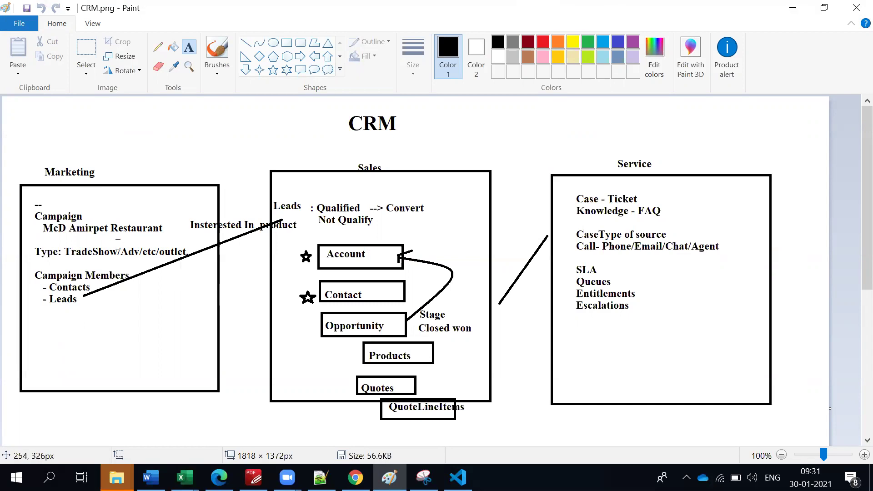
{"action": "key", "text": "alt+Tab"}
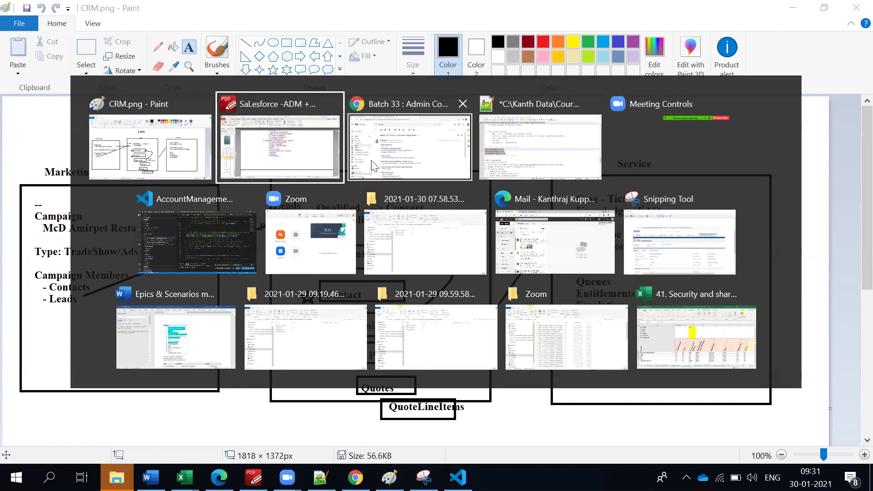
{"action": "left_click", "coordinate": [373, 166]}
{"action": "left_click", "coordinate": [66, 9]}
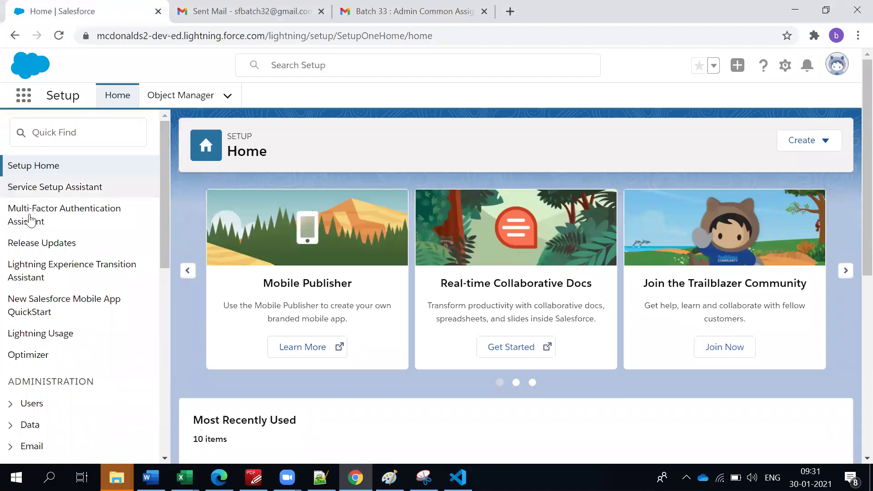
Launch the Sales app from the App Launcher, closing the stray McDonalds app tab.
{"action": "left_click", "coordinate": [23, 95]}
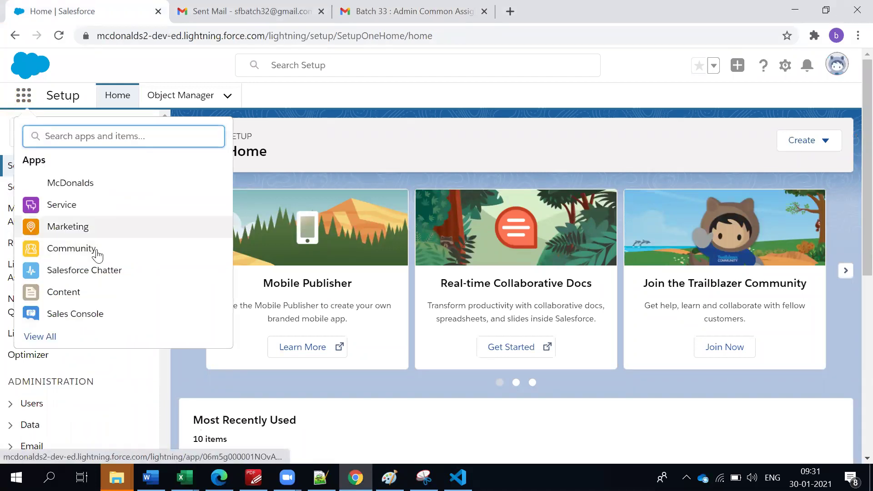
{"action": "left_click", "coordinate": [69, 184], "text": "ctrl"}
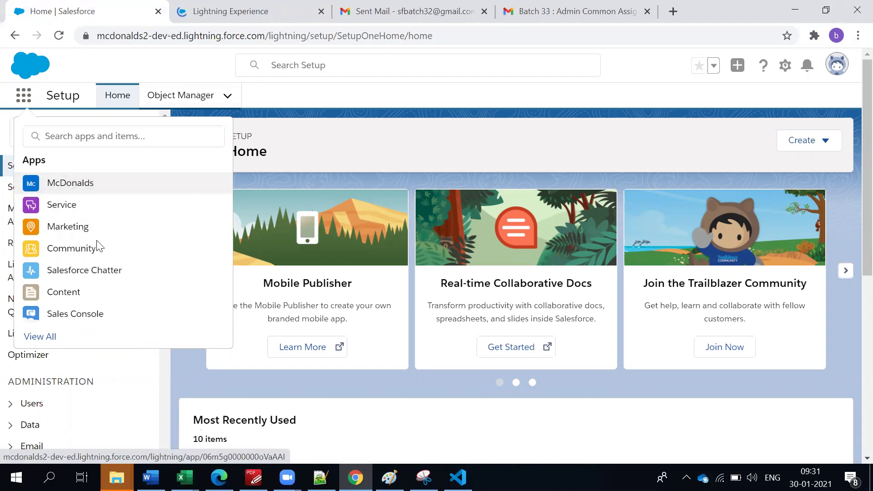
{"action": "scroll", "coordinate": [66, 300], "scroll_direction": "down", "scroll_amount": 2}
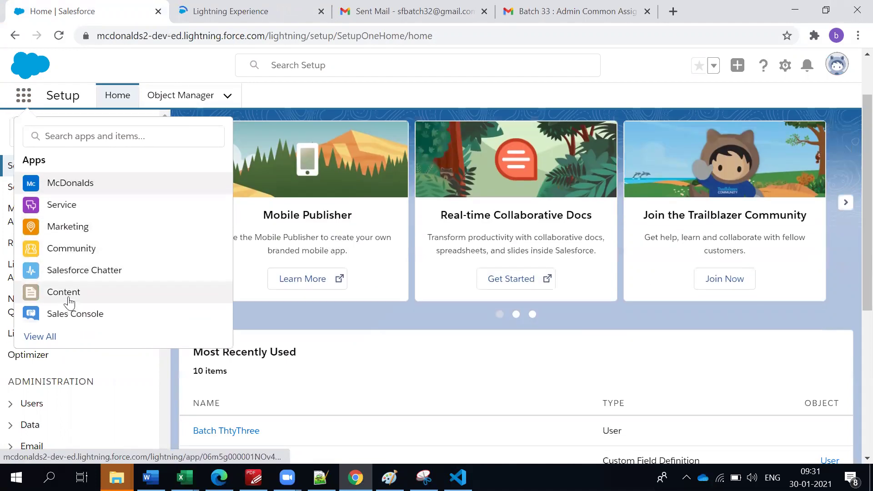
{"action": "left_click", "coordinate": [42, 337]}
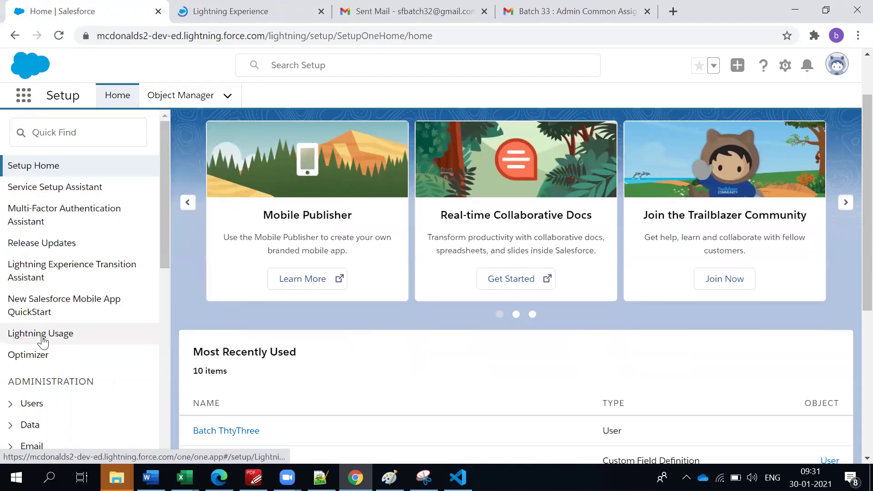
{"action": "left_click", "coordinate": [224, 15]}
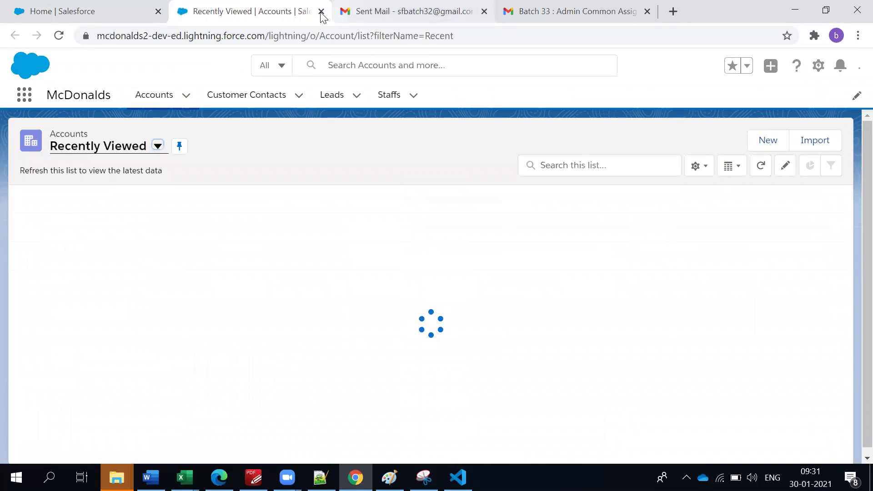
{"action": "left_click", "coordinate": [321, 14]}
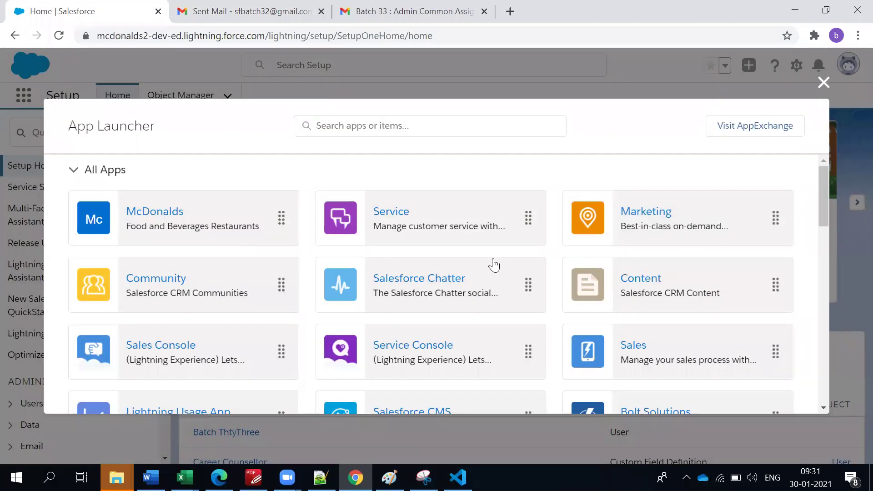
{"action": "scroll", "coordinate": [495, 265], "scroll_direction": "down", "scroll_amount": 3}
{"action": "left_click", "coordinate": [636, 210]}
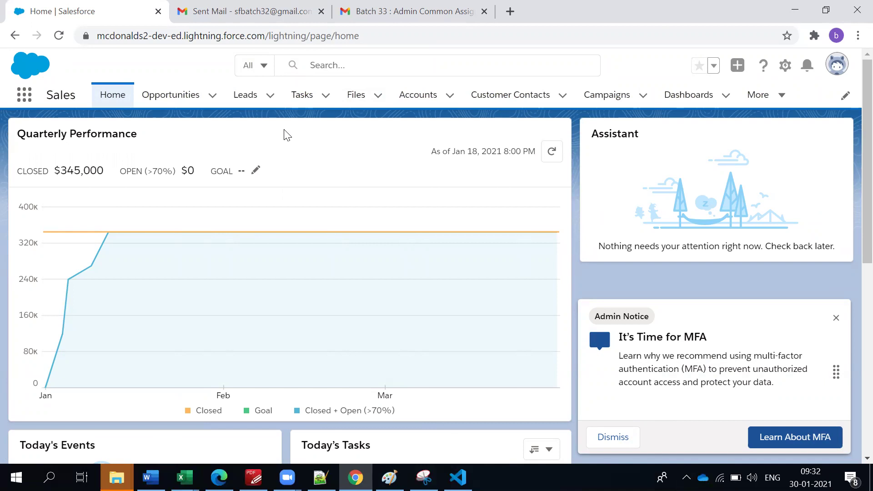
Switch to the Marketing app, review its Home page, and go to Campaigns.
{"action": "left_click", "coordinate": [21, 95]}
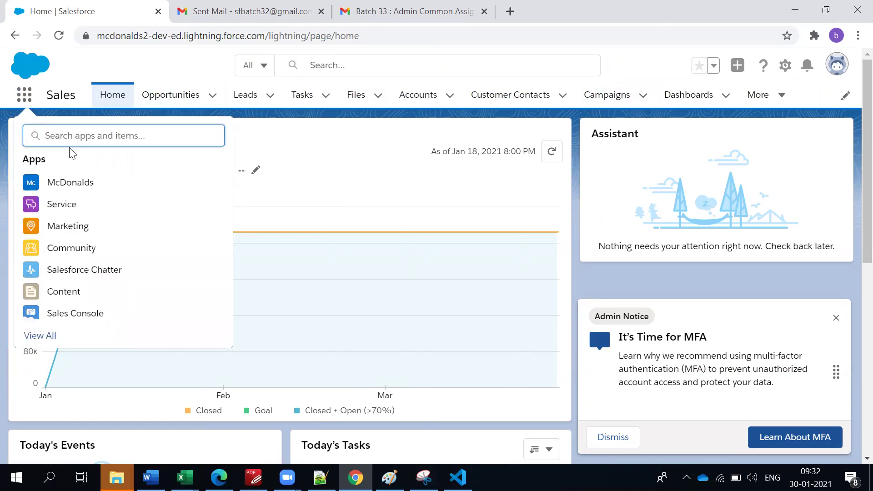
{"action": "left_click", "coordinate": [71, 238]}
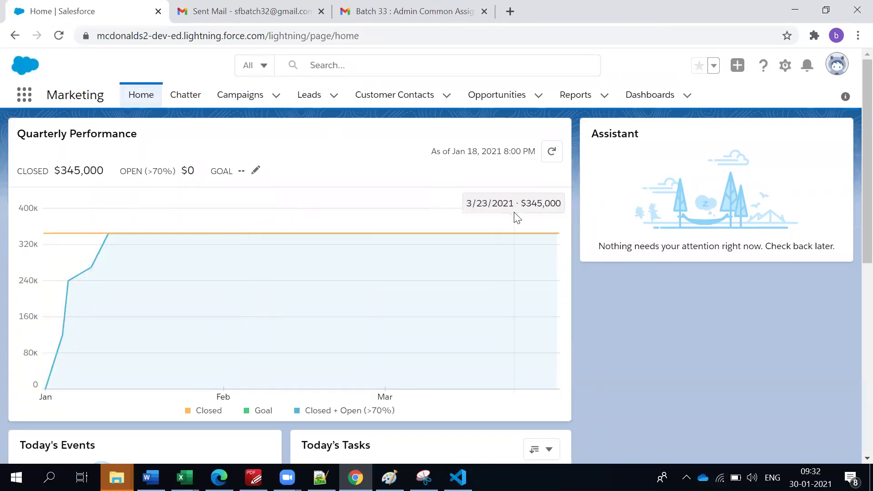
{"action": "scroll", "coordinate": [527, 306], "scroll_direction": "down", "scroll_amount": 7}
{"action": "scroll", "coordinate": [527, 306], "scroll_direction": "up", "scroll_amount": 5}
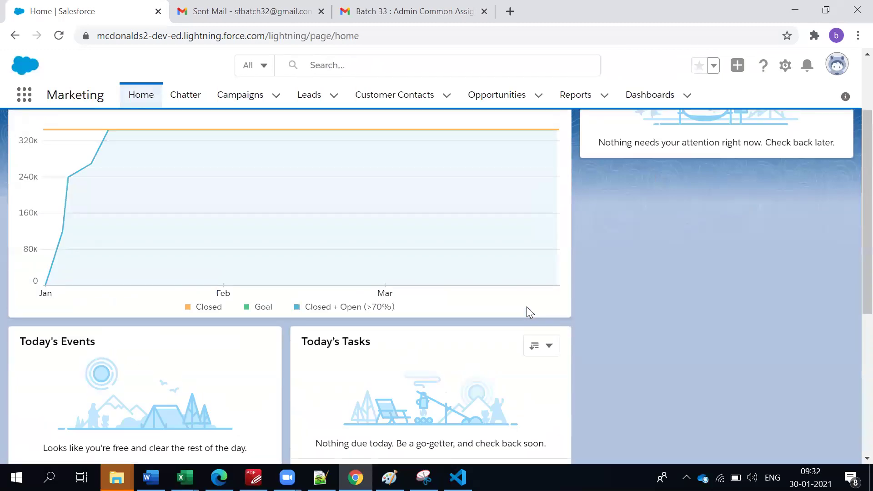
{"action": "scroll", "coordinate": [527, 306], "scroll_direction": "up", "scroll_amount": 2}
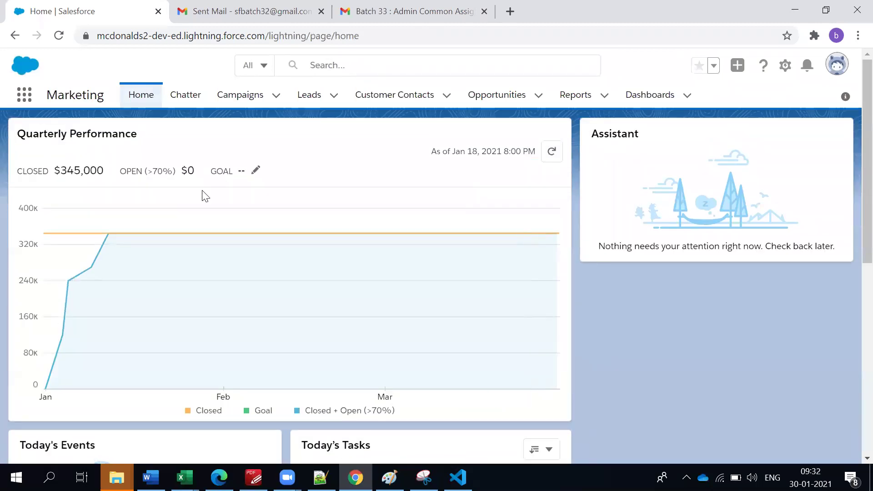
{"action": "scroll", "coordinate": [562, 233], "scroll_direction": "down", "scroll_amount": 7}
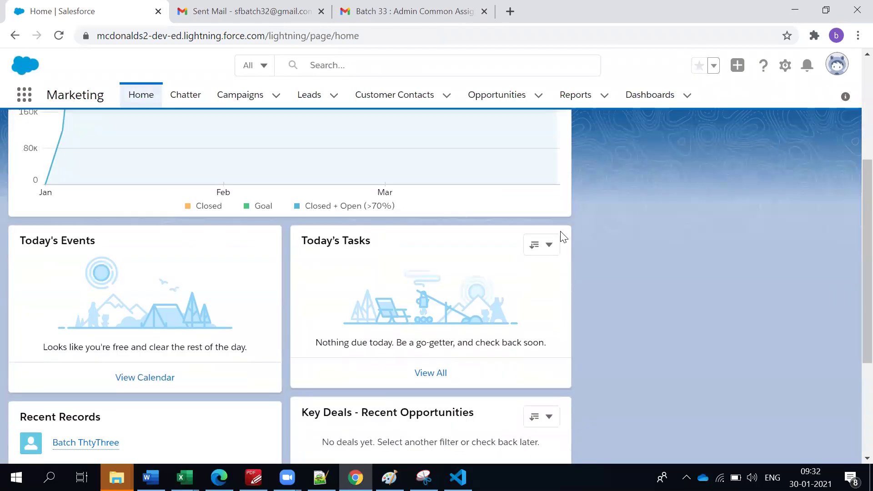
{"action": "scroll", "coordinate": [563, 236], "scroll_direction": "up", "scroll_amount": 7}
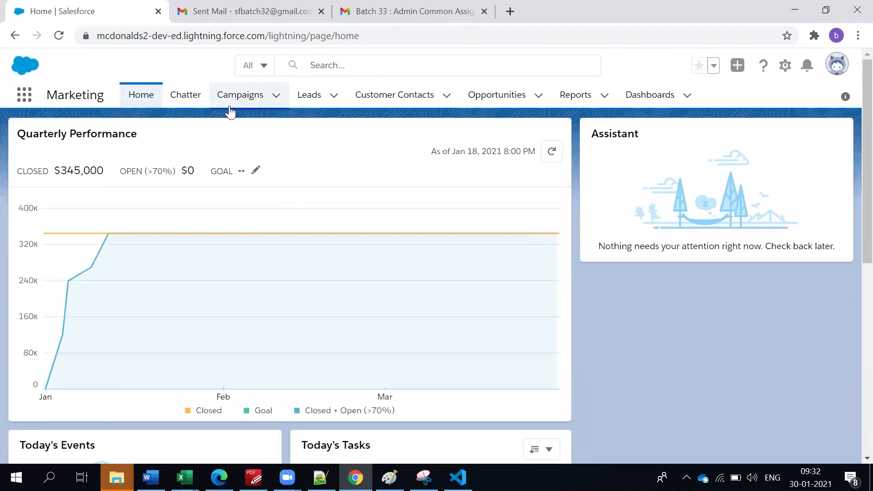
{"action": "left_click", "coordinate": [230, 107]}
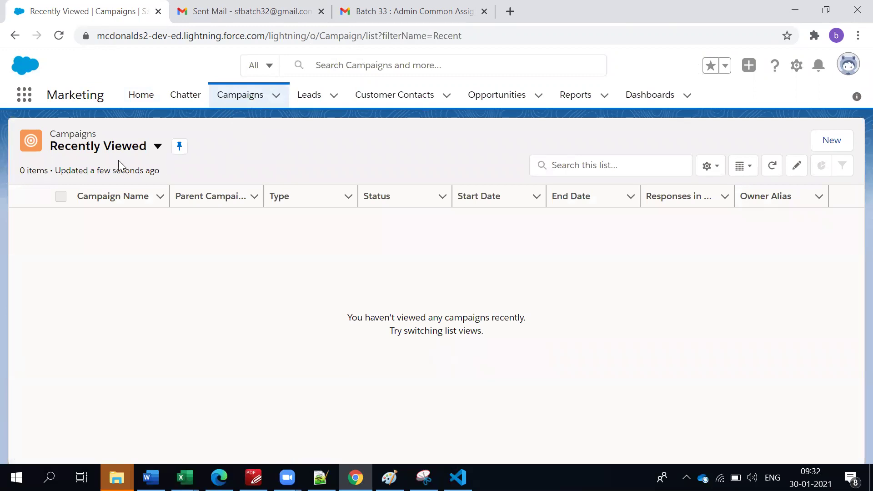
Open the 'DM Campaign to Top Customers - Nov 12-23, 2001' record from All Active Campaigns.
{"action": "left_click", "coordinate": [152, 146]}
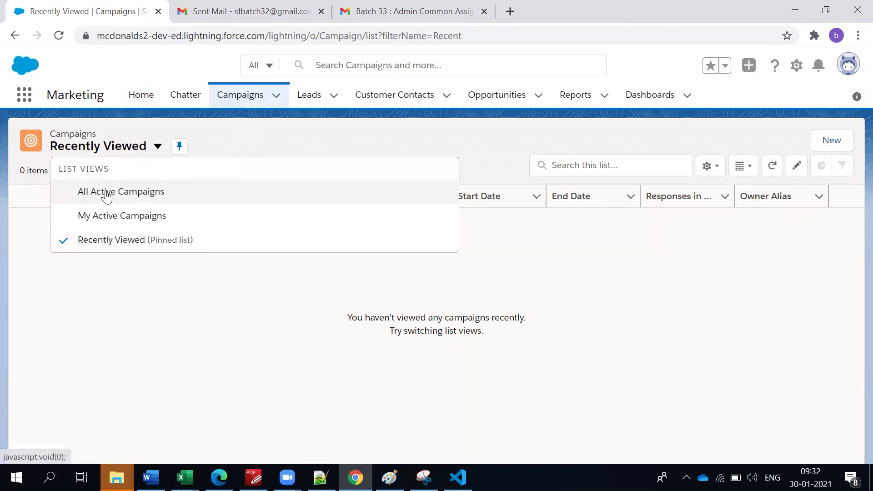
{"action": "left_click", "coordinate": [105, 192]}
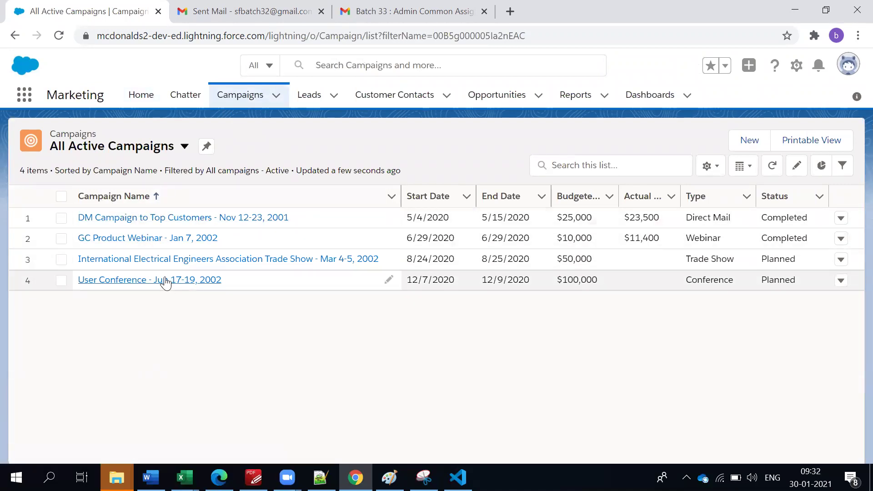
{"action": "left_click", "coordinate": [150, 220]}
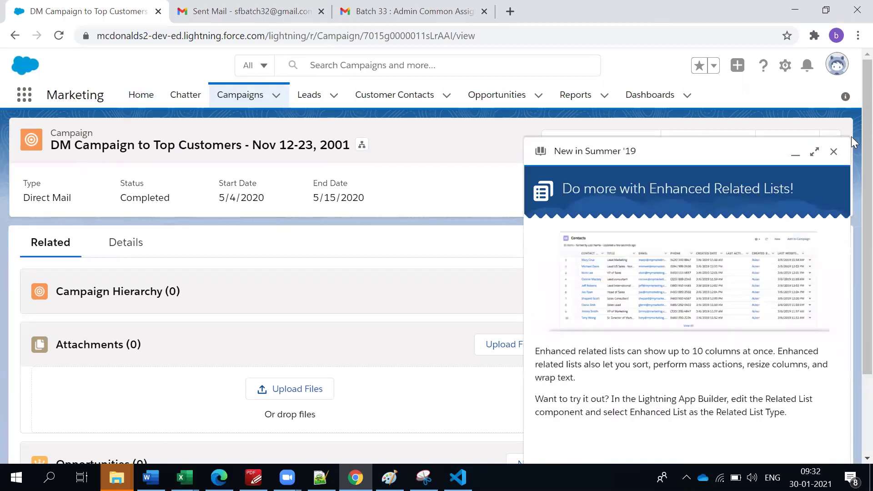
Review the DM campaign's detail fields, including its 25,000 budgeted cost.
{"action": "left_click", "coordinate": [834, 152]}
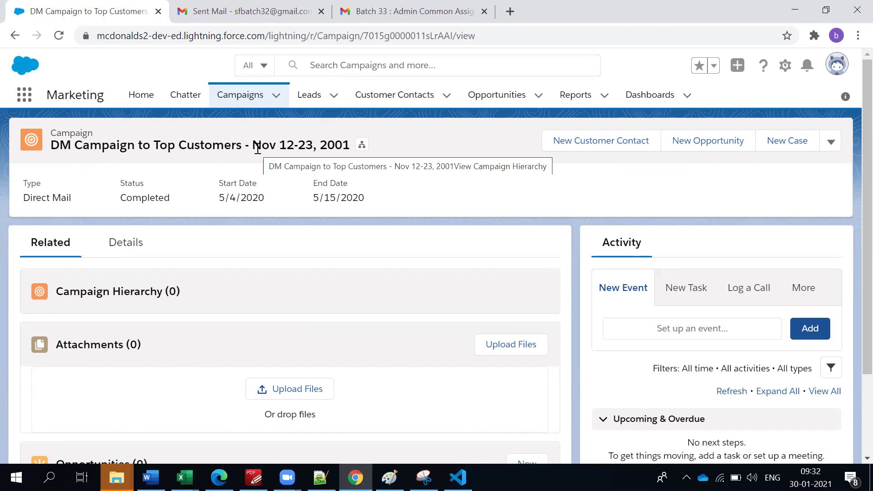
{"action": "left_click", "coordinate": [402, 136]}
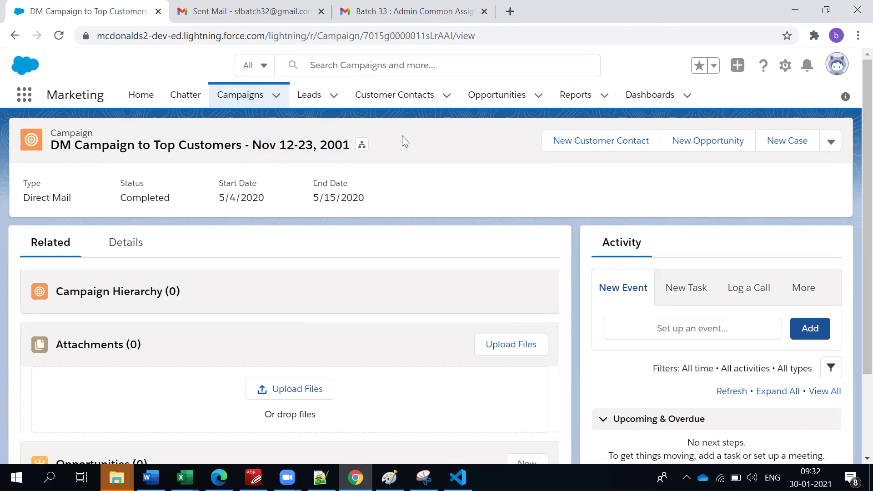
{"action": "left_click", "coordinate": [129, 242]}
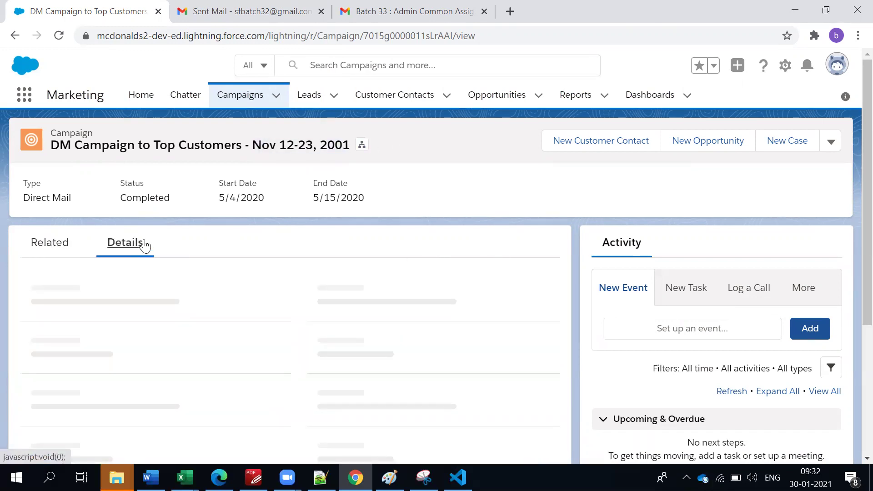
{"action": "scroll", "coordinate": [171, 251], "scroll_direction": "down", "scroll_amount": 1}
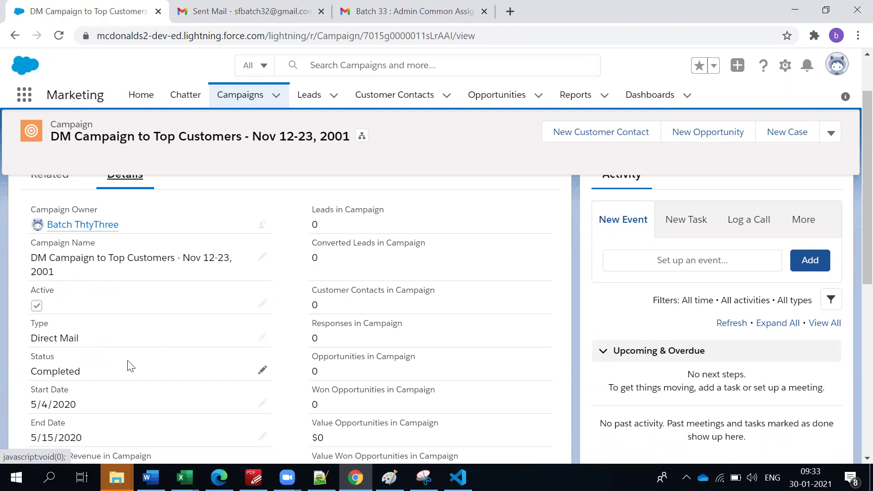
{"action": "scroll", "coordinate": [130, 366], "scroll_direction": "down", "scroll_amount": 3}
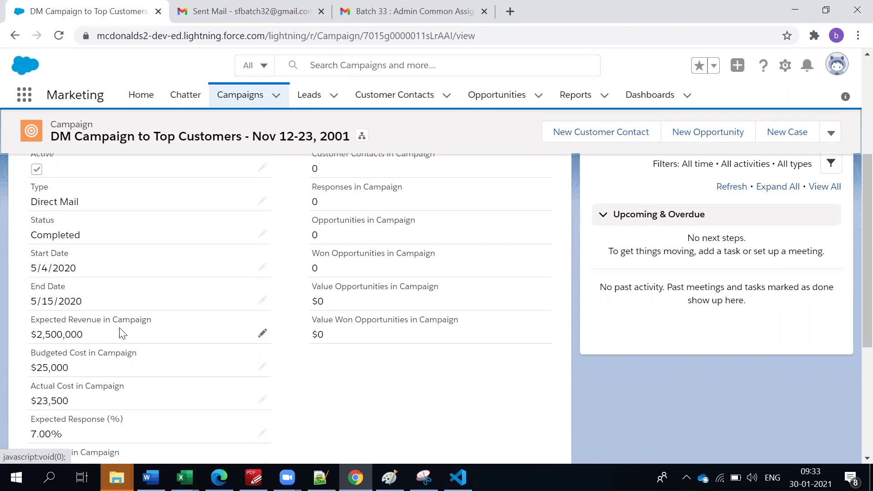
{"action": "scroll", "coordinate": [122, 334], "scroll_direction": "down", "scroll_amount": 2}
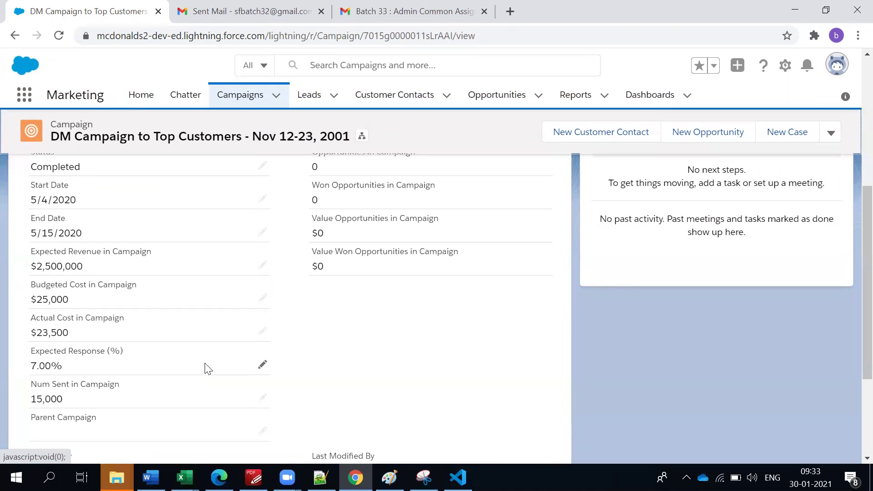
{"action": "scroll", "coordinate": [208, 368], "scroll_direction": "up", "scroll_amount": 2}
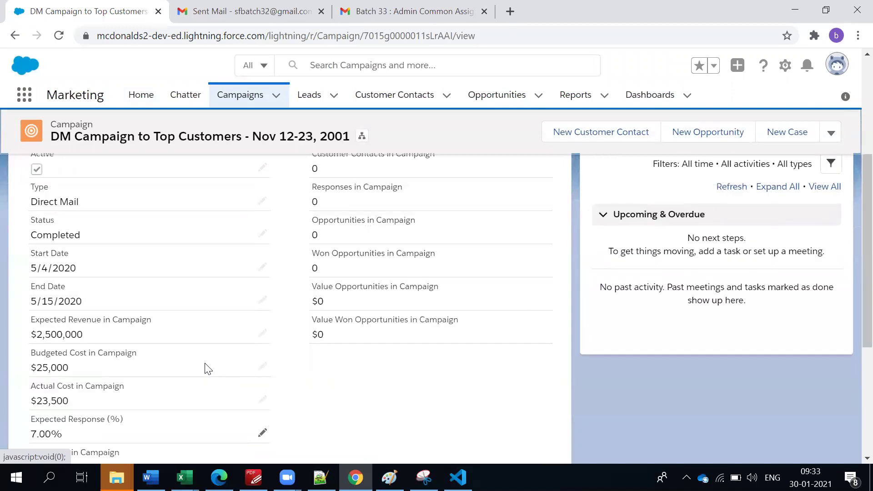
{"action": "scroll", "coordinate": [208, 368], "scroll_direction": "down", "scroll_amount": 4}
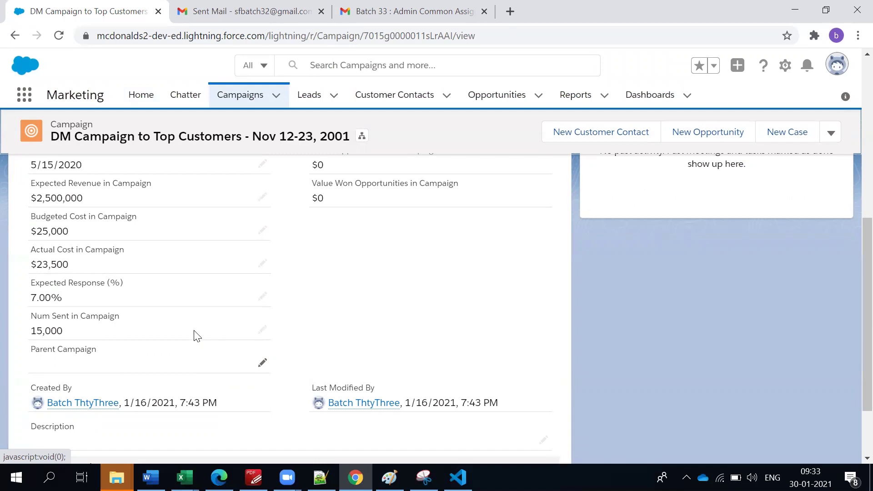
{"action": "left_click_drag", "start_coordinate": [39, 235], "coordinate": [71, 234]}
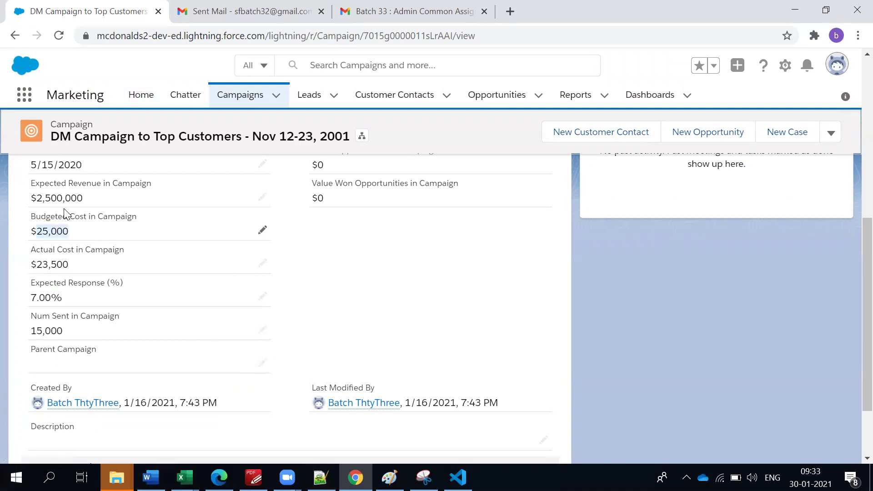
Return to the Campaigns list and start a new campaign.
{"action": "scroll", "coordinate": [126, 316], "scroll_direction": "up", "scroll_amount": 3}
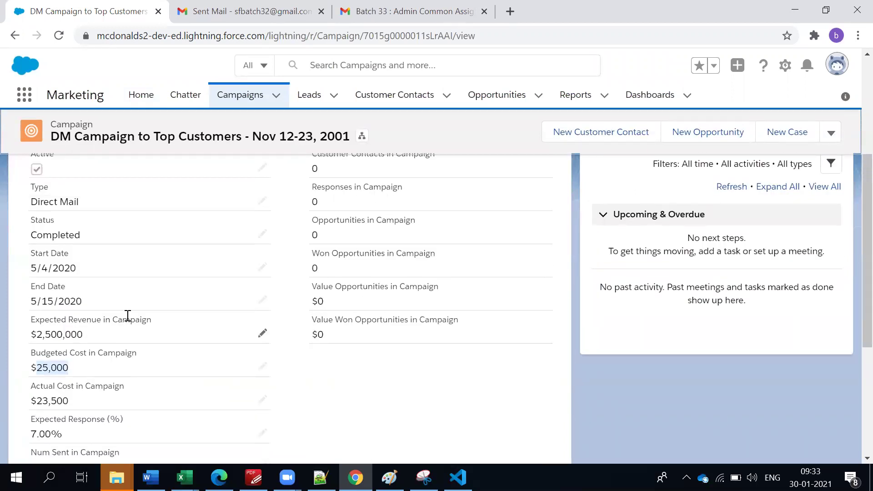
{"action": "scroll", "coordinate": [311, 377], "scroll_direction": "up", "scroll_amount": 3}
{"action": "scroll", "coordinate": [311, 374], "scroll_direction": "down", "scroll_amount": 2}
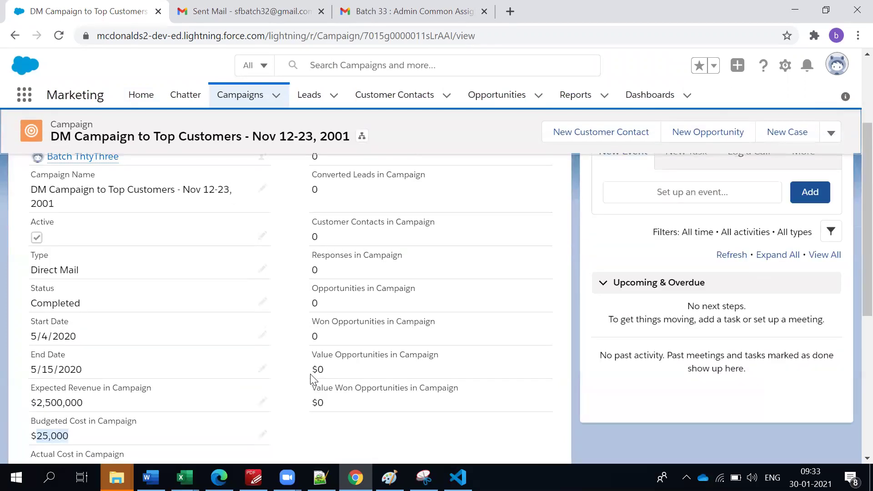
{"action": "scroll", "coordinate": [310, 374], "scroll_direction": "down", "scroll_amount": 6}
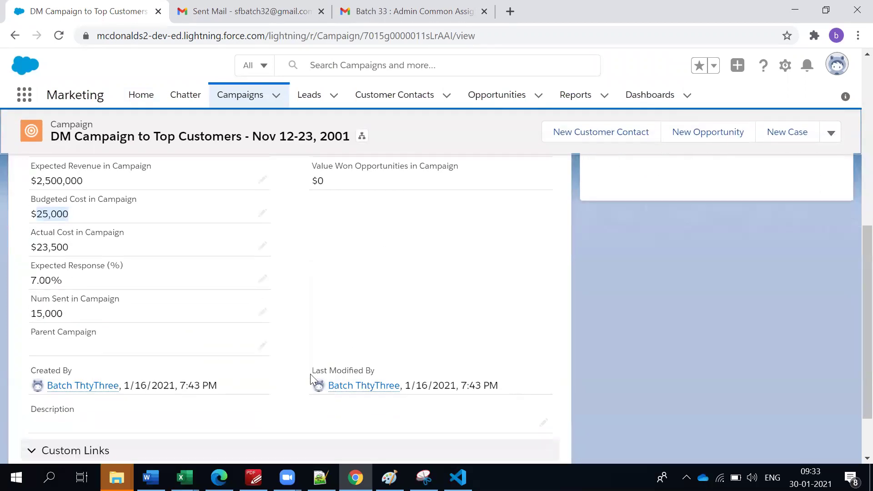
{"action": "scroll", "coordinate": [311, 381], "scroll_direction": "up", "scroll_amount": 9}
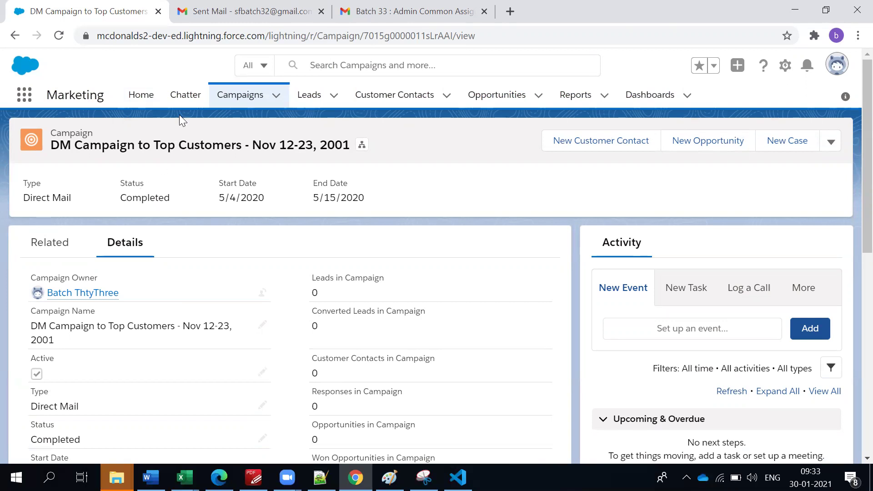
{"action": "left_click", "coordinate": [223, 87]}
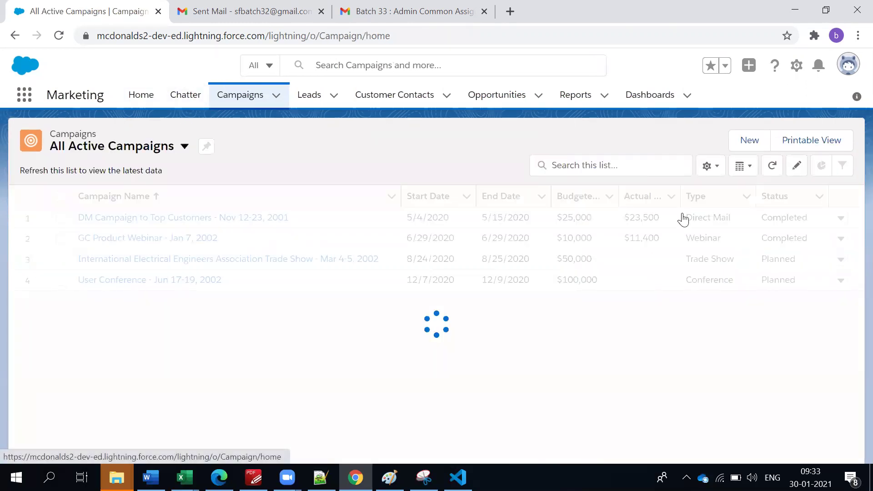
{"action": "left_click", "coordinate": [824, 133]}
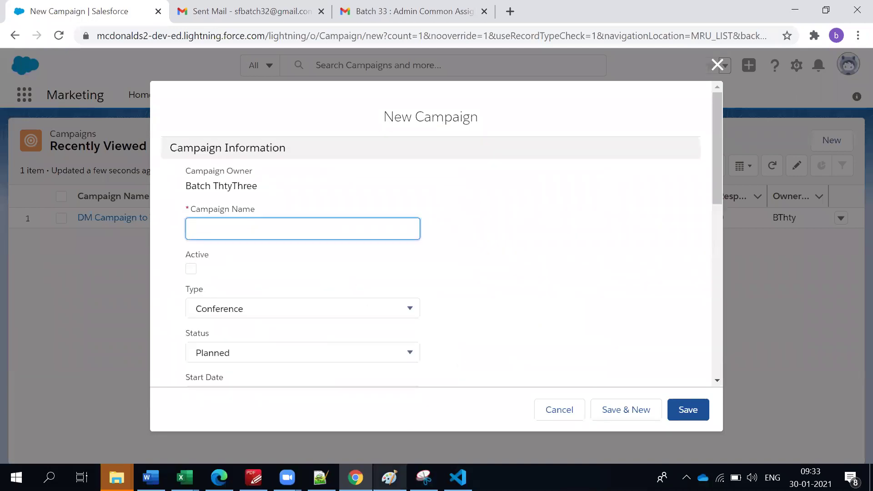
After checking the CRM diagram, name the campaign 'McD Ameer pet Restaurant' via spellcheck suggestion.
{"action": "left_click", "coordinate": [389, 477]}
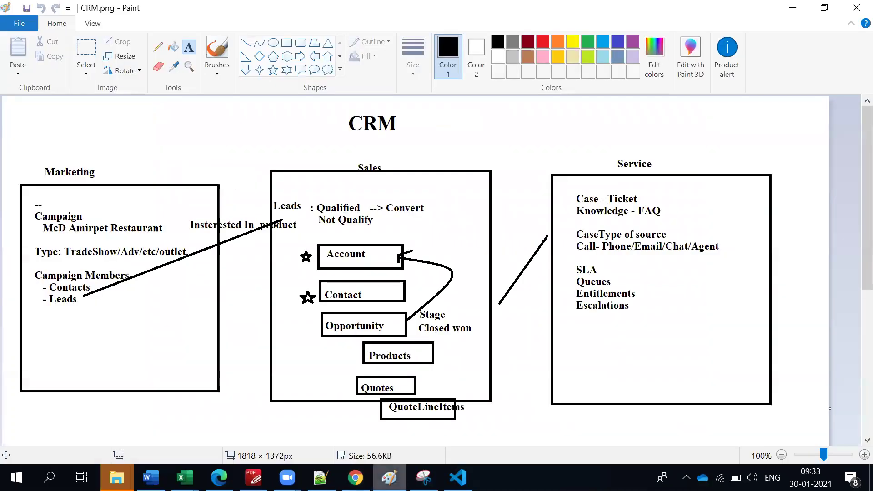
{"action": "key", "text": "alt+Tab"}
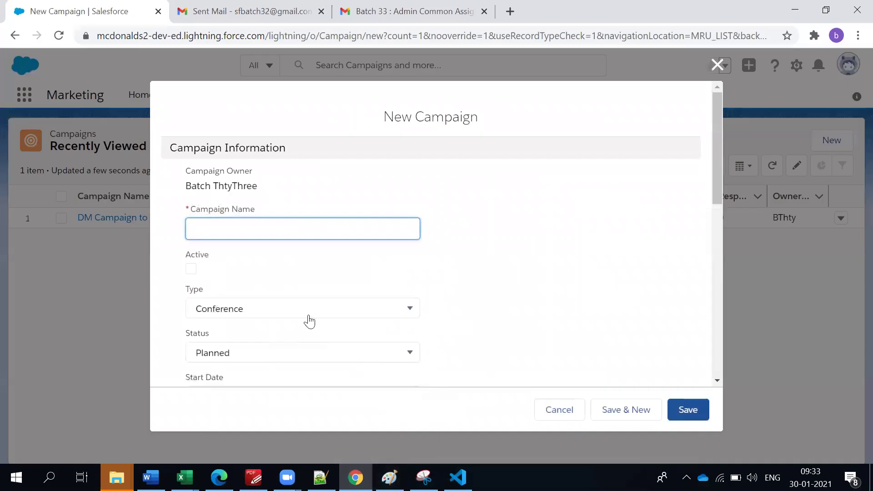
{"action": "type", "text": "Mc"}
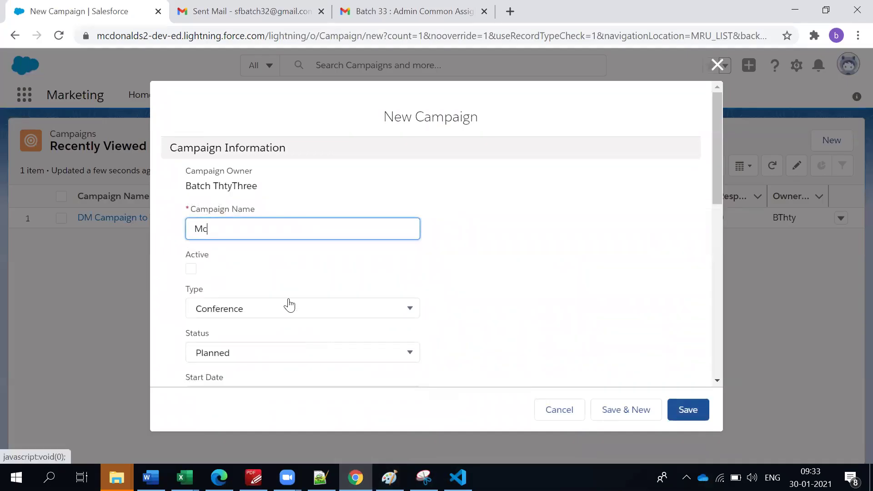
{"action": "type", "text": "D Ameerpet Restaurant"}
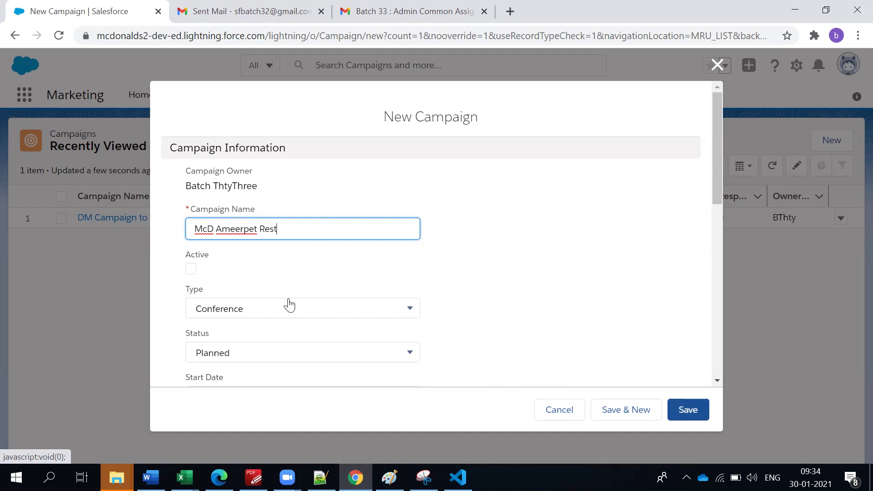
{"action": "right_click", "coordinate": [247, 232]}
{"action": "left_click", "coordinate": [290, 241]}
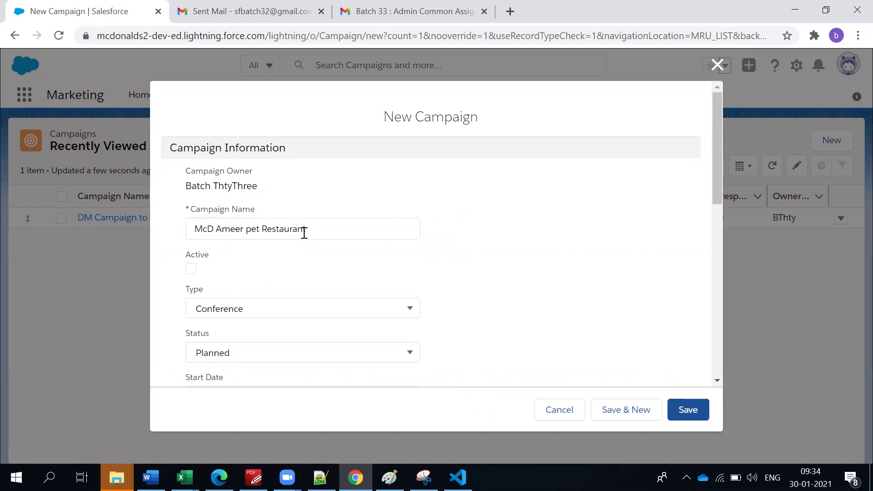
Google 'ameerpet' to confirm the spelling Ameerpet, then close the search tab.
{"action": "left_click", "coordinate": [509, 17]}
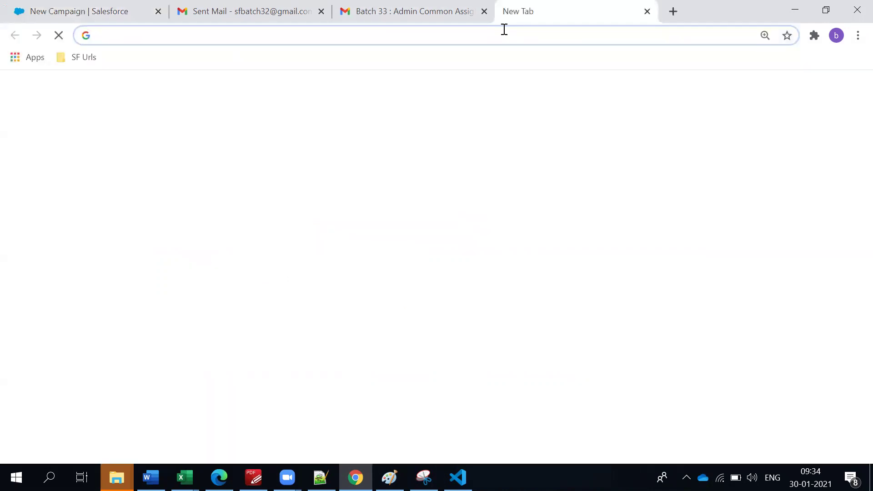
{"action": "type", "text": "Am"}
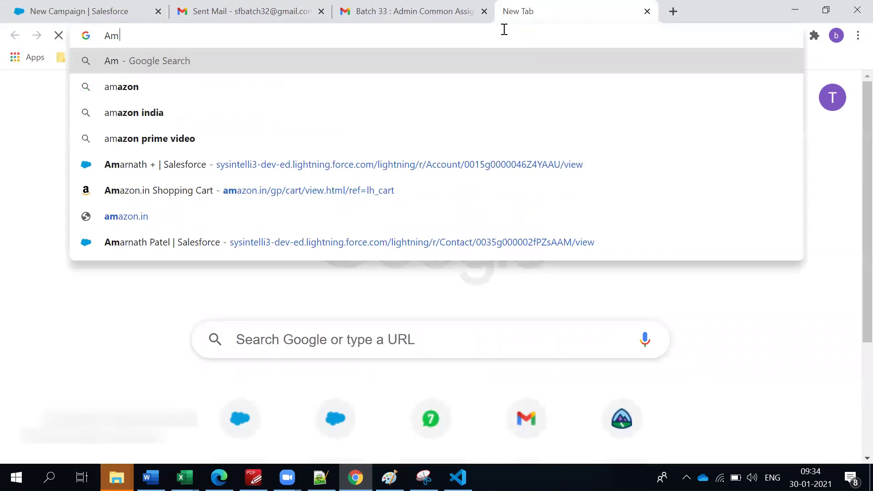
{"action": "type", "text": "eerpt"}
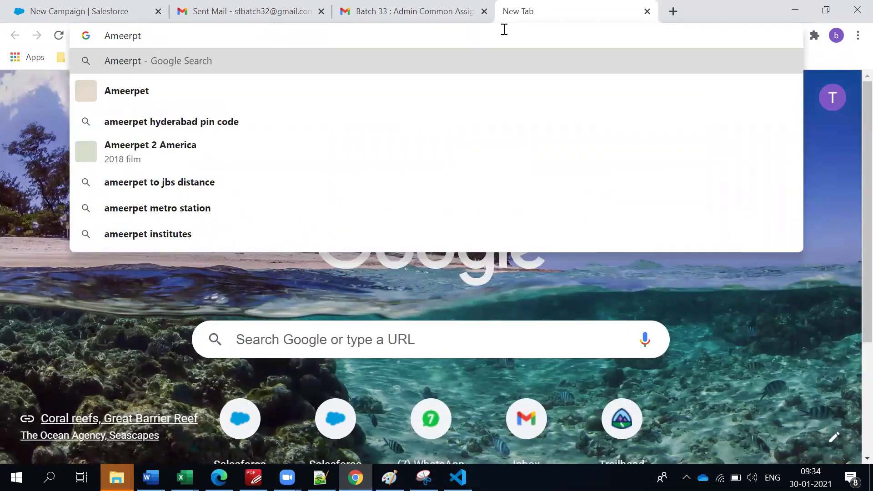
{"action": "key", "text": "Down"}
{"action": "key", "text": "Down"}
{"action": "key", "text": "Up"}
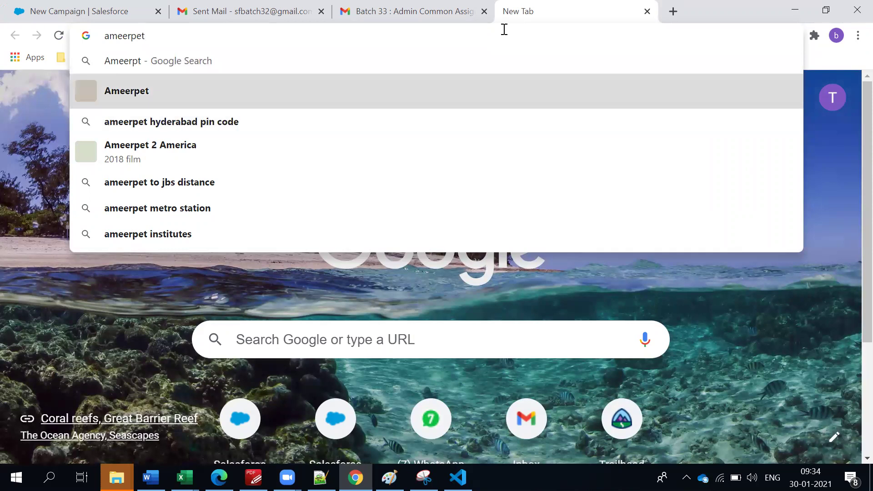
{"action": "key", "text": "Return"}
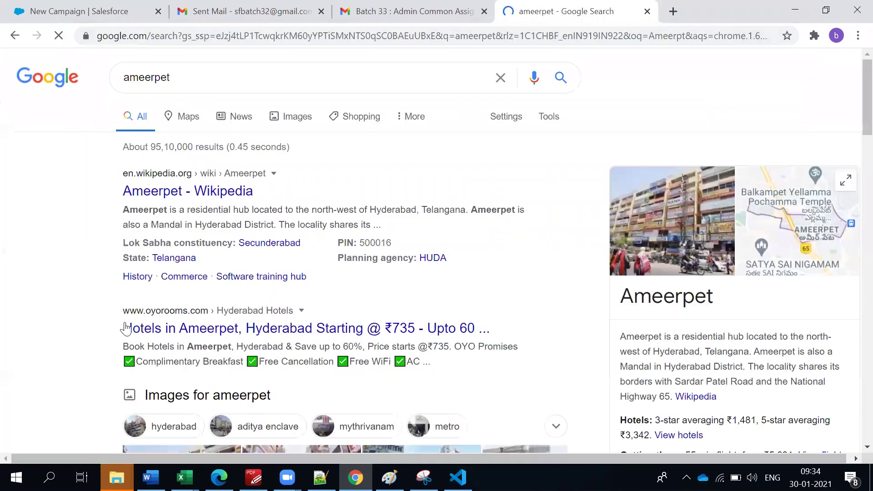
{"action": "double_click", "coordinate": [657, 298]}
{"action": "key", "text": "ctrl+c"}
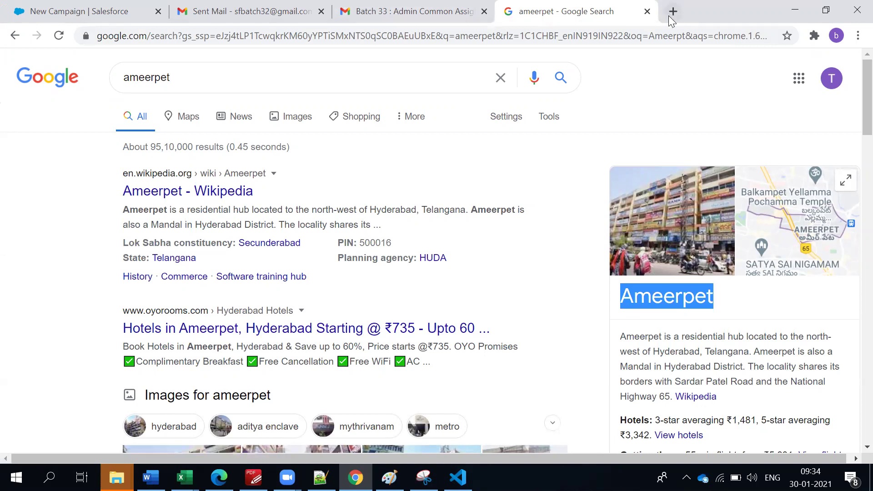
{"action": "left_click", "coordinate": [647, 11]}
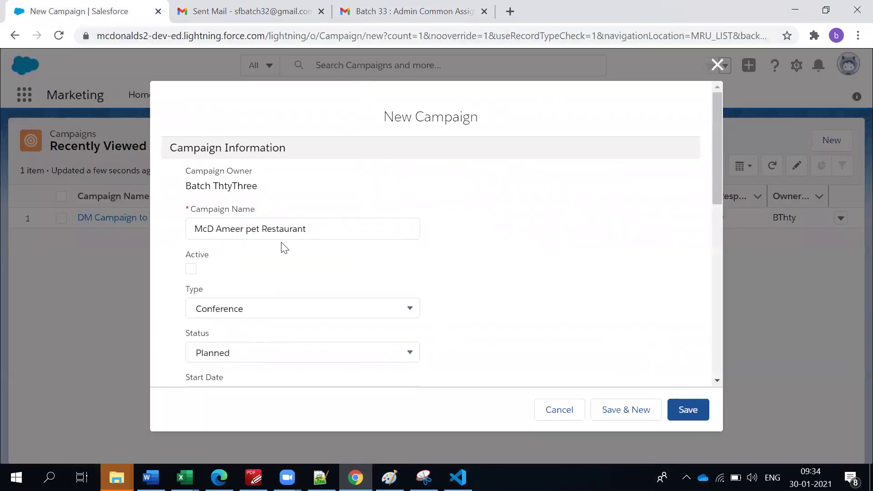
Replace 'Ameer pet' with 'Ameerpet' in the campaign name and tick Active.
{"action": "left_click_drag", "start_coordinate": [217, 230], "coordinate": [260, 231]}
{"action": "key", "text": "ctrl+v"}
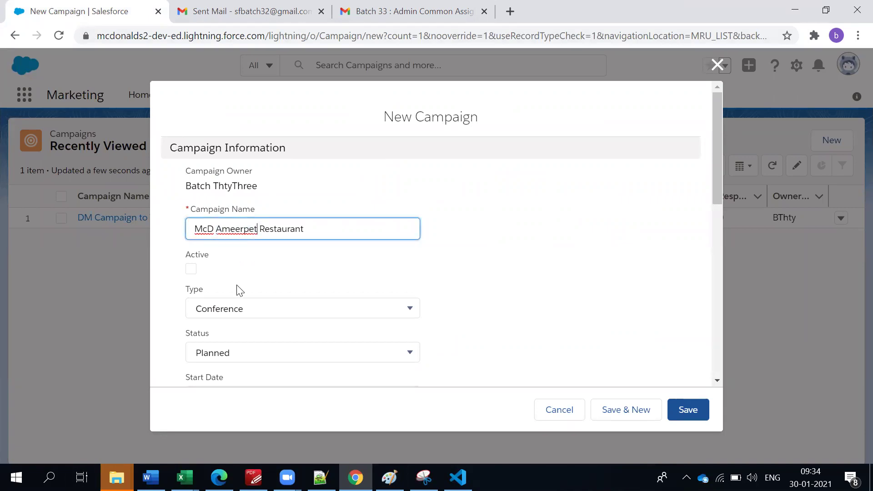
{"action": "left_click", "coordinate": [245, 275]}
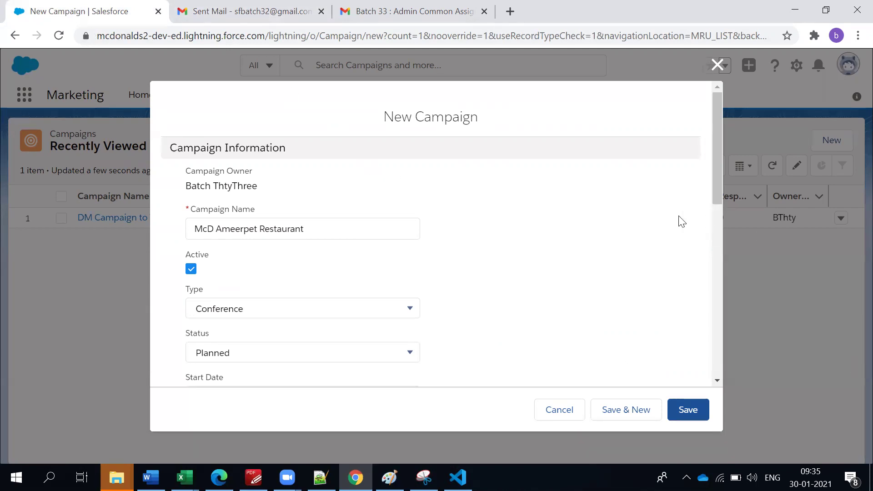
{"action": "scroll", "coordinate": [579, 261], "scroll_direction": "down", "scroll_amount": 3}
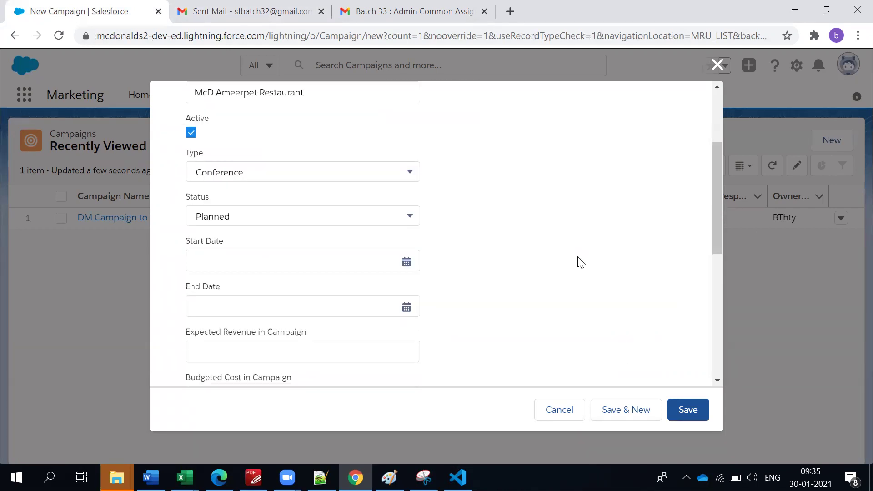
{"action": "scroll", "coordinate": [513, 263], "scroll_direction": "up", "scroll_amount": 1}
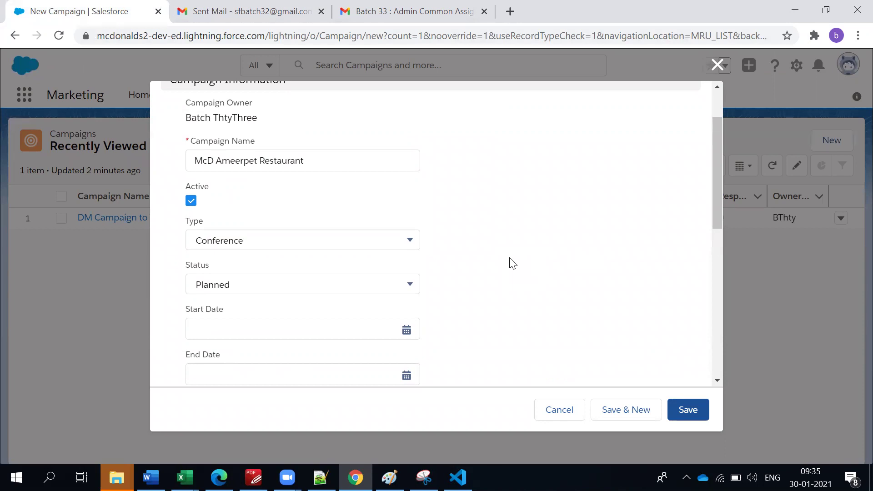
{"action": "scroll", "coordinate": [319, 247], "scroll_direction": "up", "scroll_amount": 2}
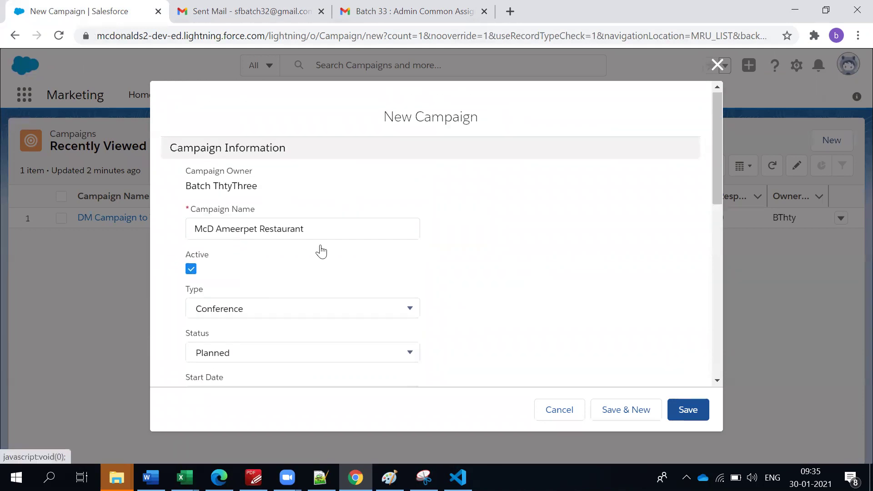
Change the campaign Type from Conference to Trade Show.
{"action": "left_click", "coordinate": [286, 315]}
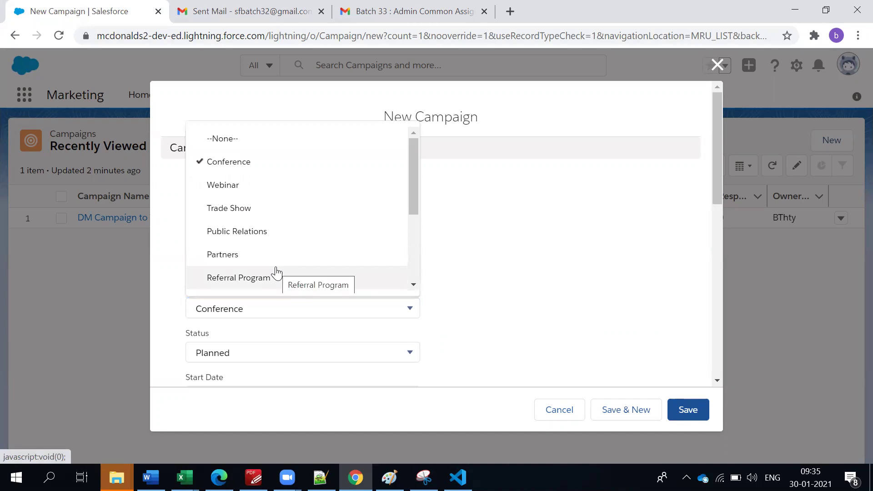
{"action": "scroll", "coordinate": [273, 226], "scroll_direction": "down", "scroll_amount": 3}
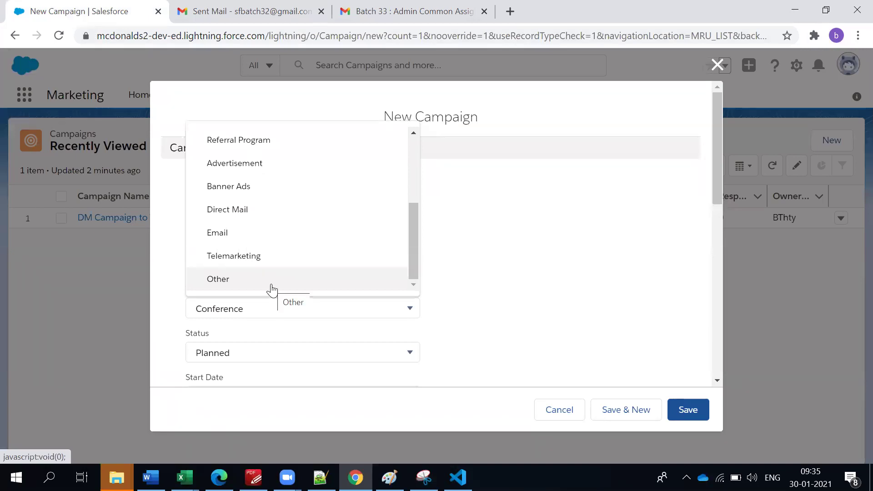
{"action": "scroll", "coordinate": [272, 290], "scroll_direction": "up", "scroll_amount": 3}
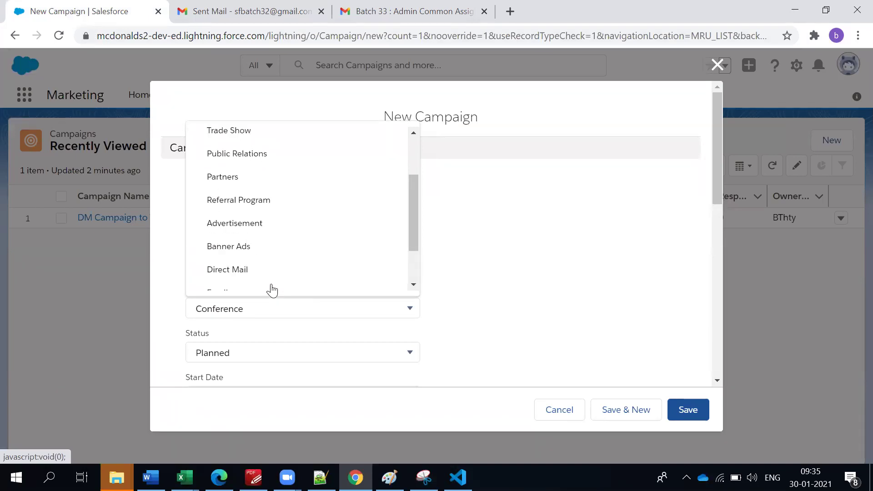
{"action": "left_click", "coordinate": [250, 134]}
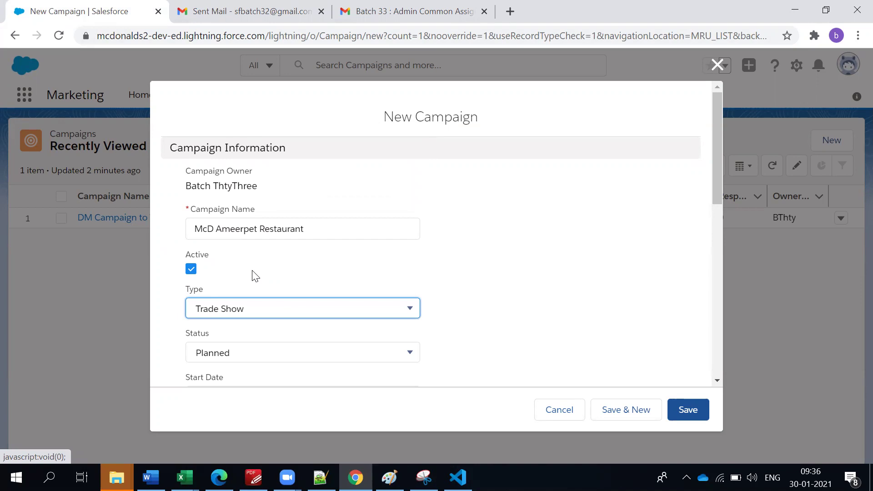
{"action": "left_click", "coordinate": [355, 273]}
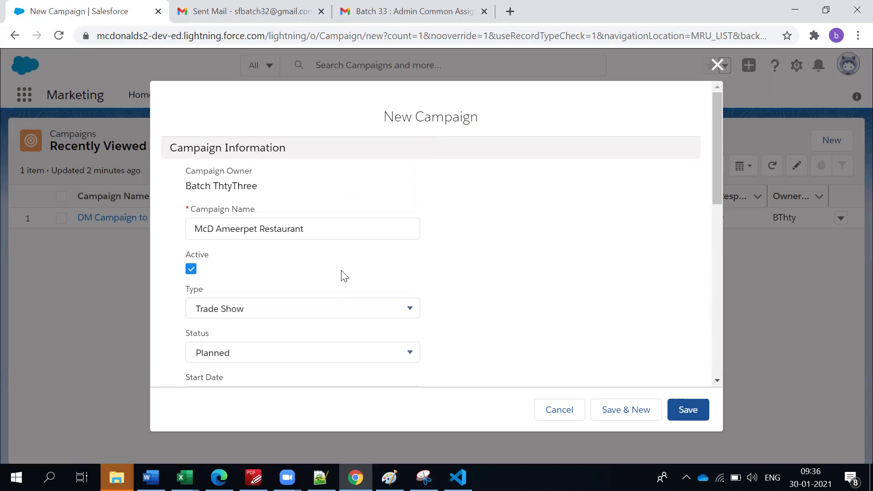
{"action": "scroll", "coordinate": [291, 323], "scroll_direction": "down", "scroll_amount": 1}
Keep the status Planned and set the Start Date to 2/6/2021.
{"action": "left_click", "coordinate": [243, 290]}
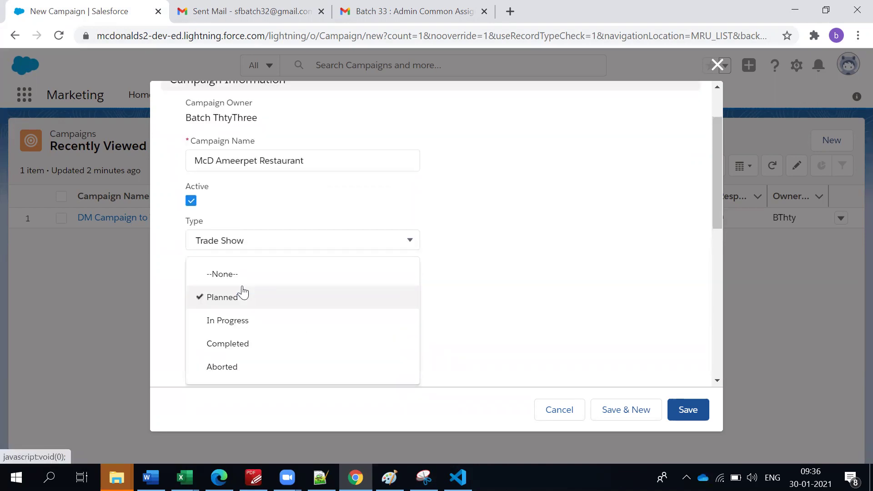
{"action": "left_click", "coordinate": [537, 287]}
{"action": "left_click", "coordinate": [218, 337]}
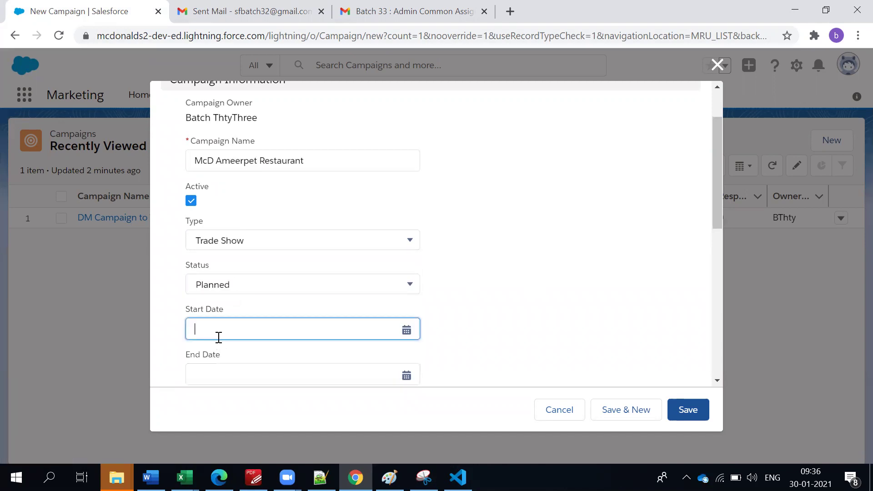
{"action": "left_click", "coordinate": [367, 287]}
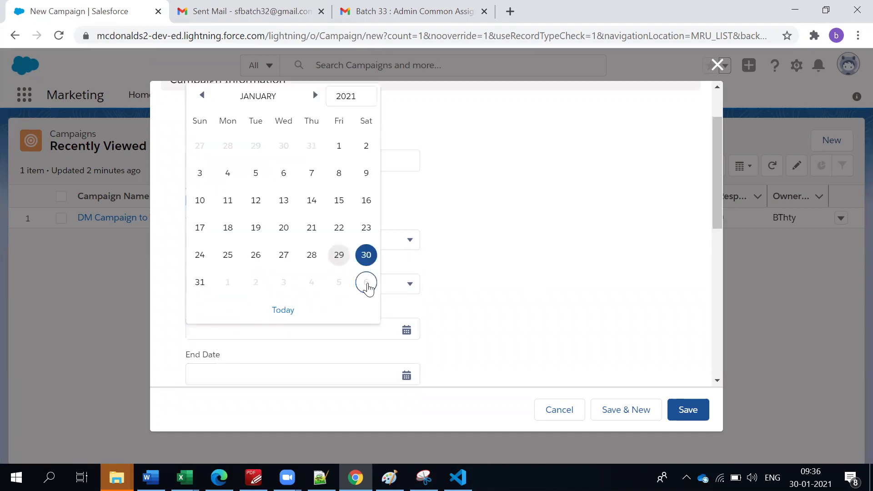
{"action": "scroll", "coordinate": [289, 252], "scroll_direction": "down", "scroll_amount": 3}
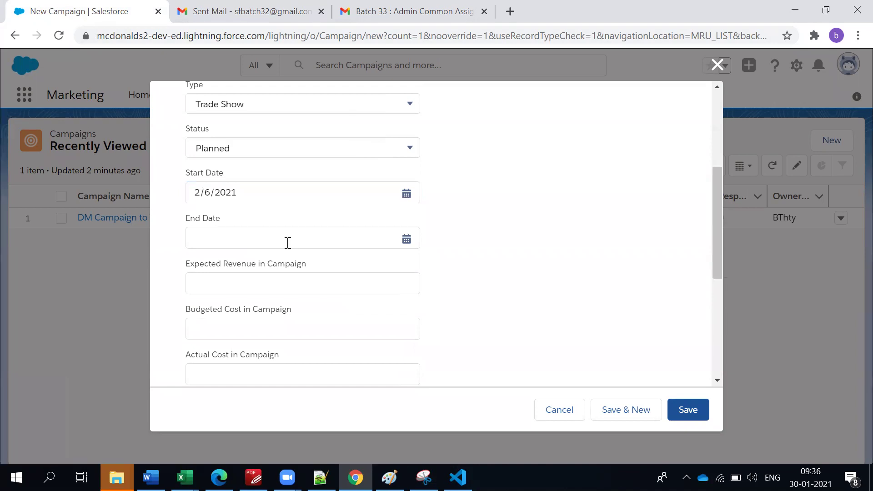
Set the End Date to 3/6/2021 using the calendar picker.
{"action": "left_click", "coordinate": [288, 243]}
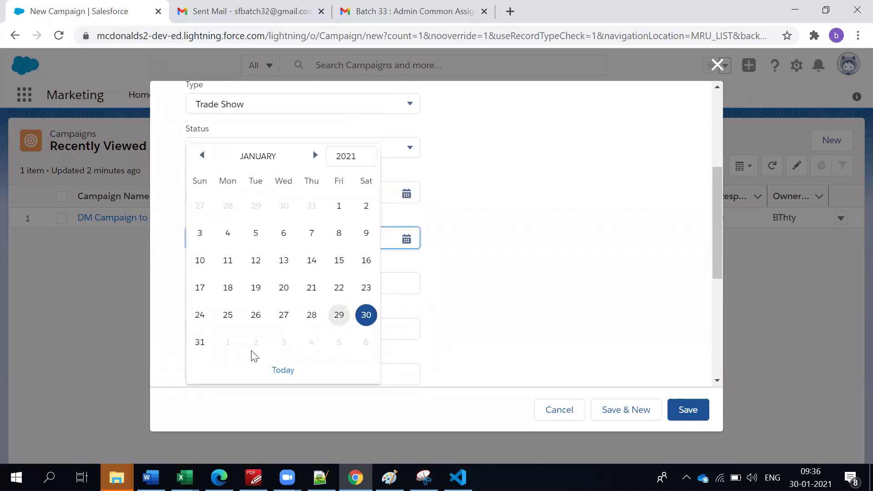
{"action": "left_click", "coordinate": [314, 155]}
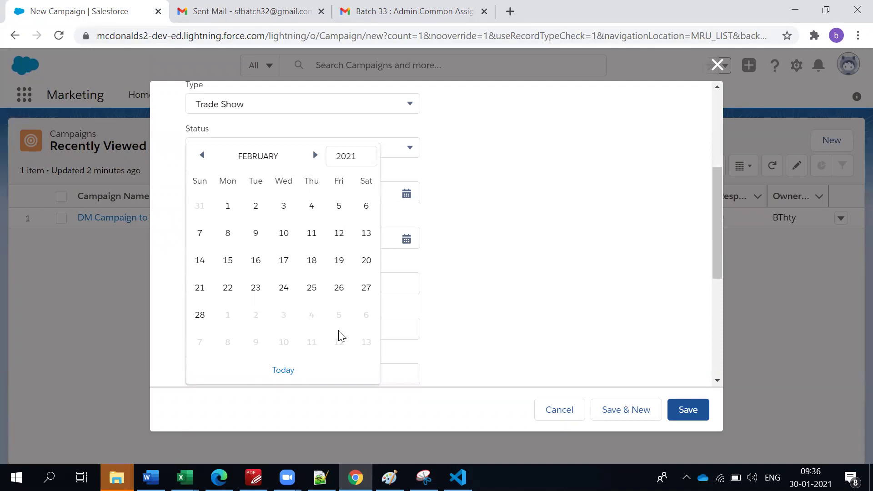
{"action": "left_click", "coordinate": [365, 317]}
{"action": "left_click", "coordinate": [442, 294]}
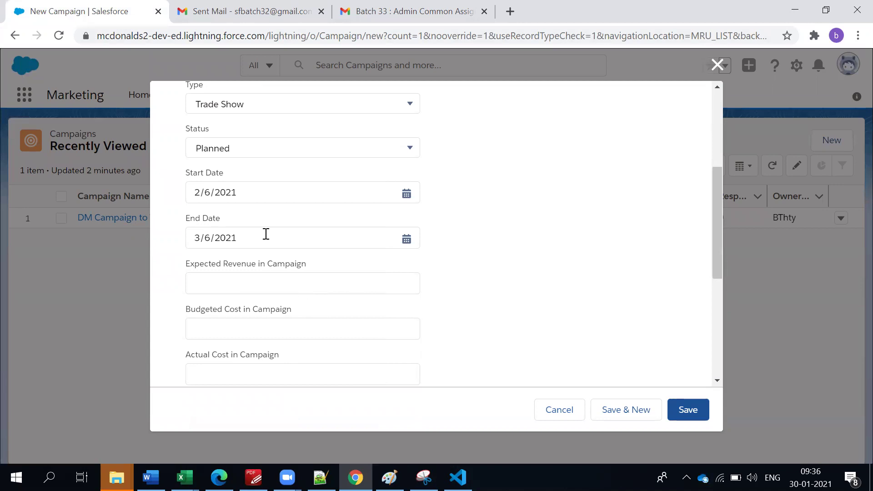
{"action": "scroll", "coordinate": [363, 231], "scroll_direction": "up", "scroll_amount": 3}
{"action": "scroll", "coordinate": [362, 230], "scroll_direction": "down", "scroll_amount": 3}
{"action": "scroll", "coordinate": [324, 276], "scroll_direction": "up", "scroll_amount": 5}
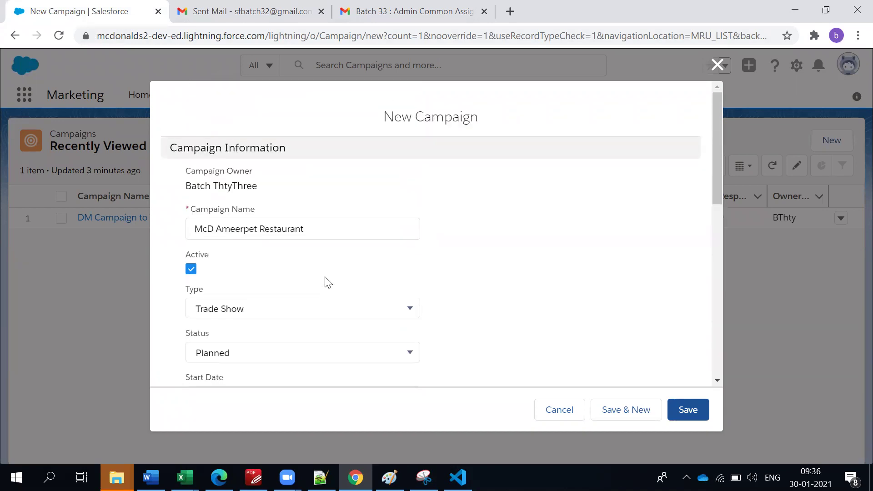
{"action": "scroll", "coordinate": [326, 282], "scroll_direction": "down", "scroll_amount": 3}
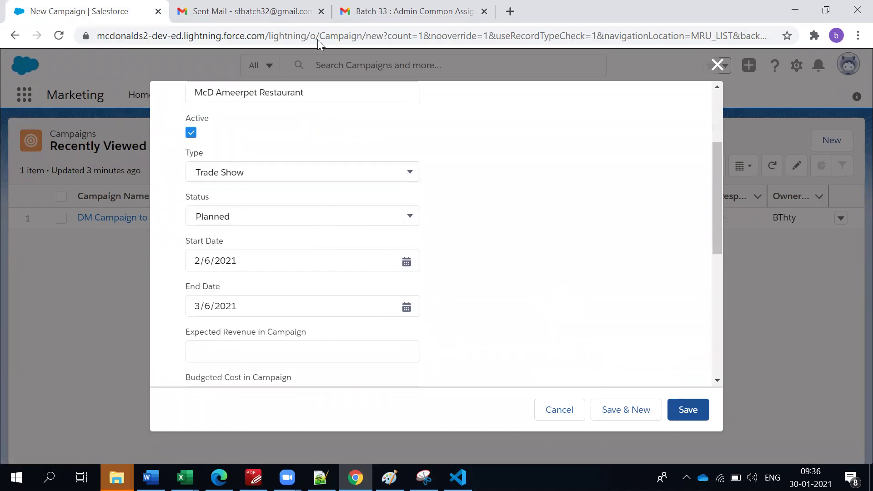
{"action": "scroll", "coordinate": [201, 259], "scroll_direction": "up", "scroll_amount": 3}
{"action": "scroll", "coordinate": [200, 260], "scroll_direction": "down", "scroll_amount": 4}
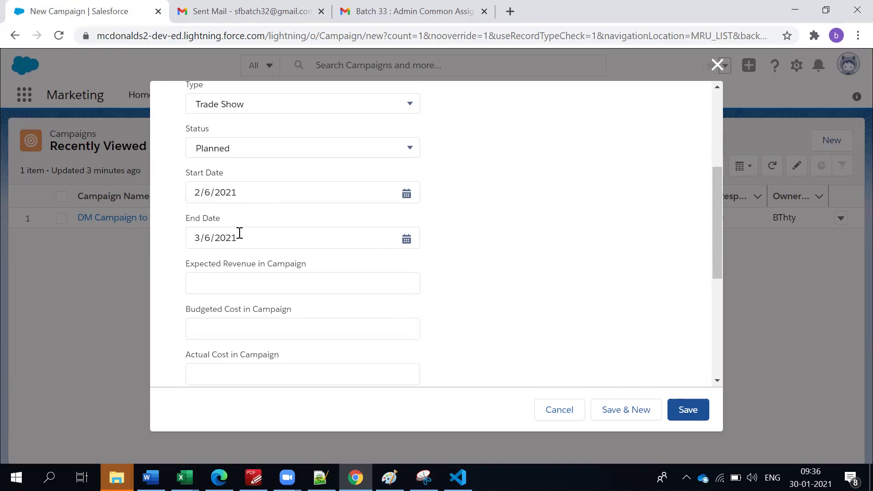
Enter 60,000 as the campaign's Expected Revenue.
{"action": "left_click", "coordinate": [284, 283]}
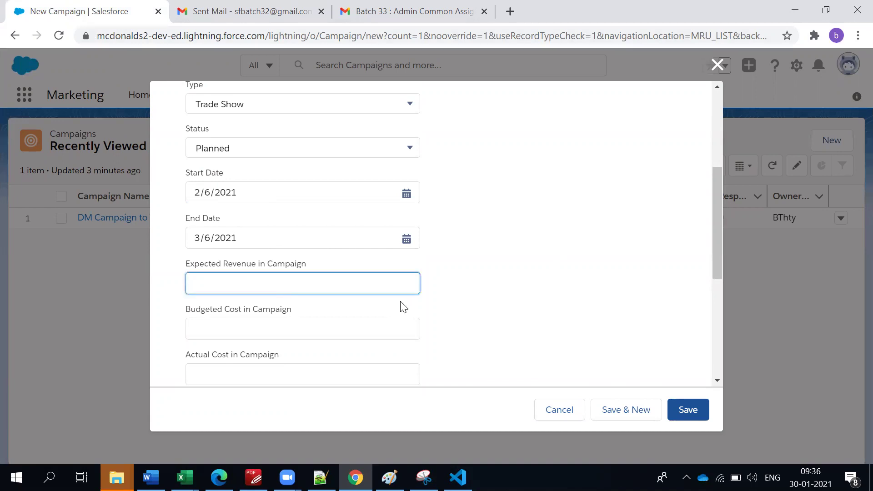
{"action": "type", "text": "60000"}
{"action": "left_click", "coordinate": [501, 299]}
Enter 10,000 as the Budgeted Cost and confirm it stays at $10,000.
{"action": "left_click", "coordinate": [241, 322]}
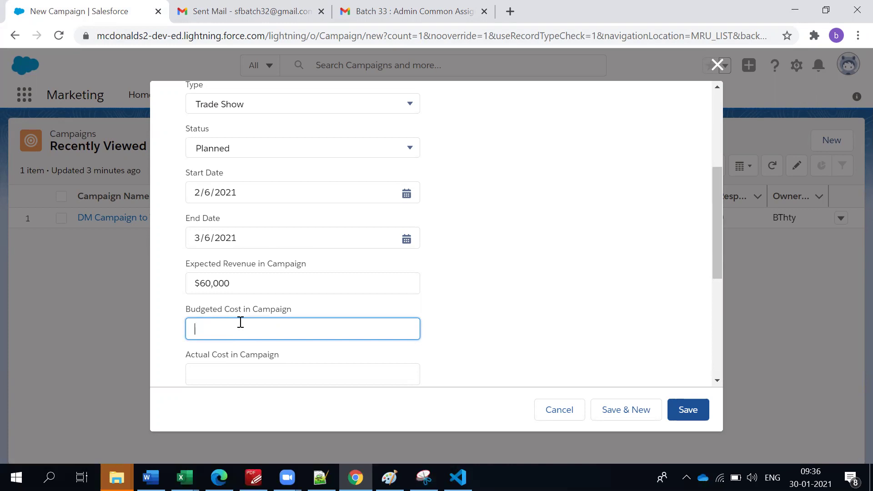
{"action": "type", "text": "10000"}
{"action": "left_click", "coordinate": [238, 311]}
{"action": "scroll", "coordinate": [461, 295], "scroll_direction": "down", "scroll_amount": 2}
{"action": "left_click", "coordinate": [396, 315]}
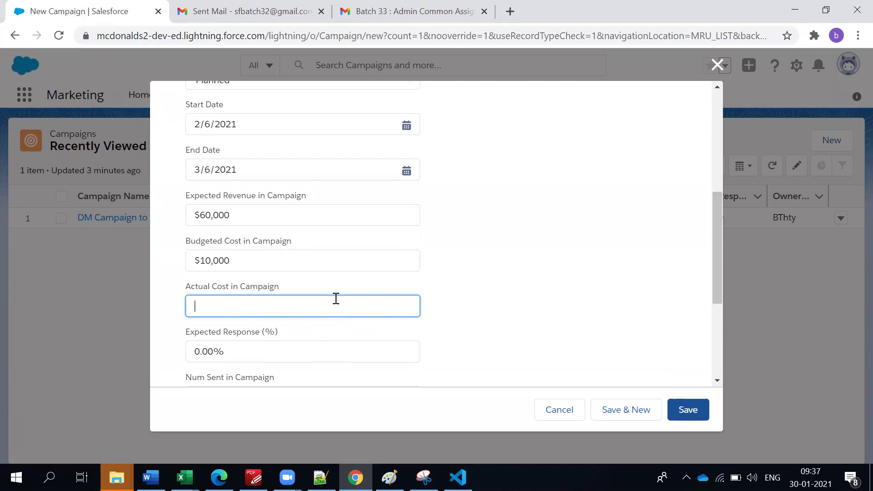
{"action": "left_click", "coordinate": [224, 261]}
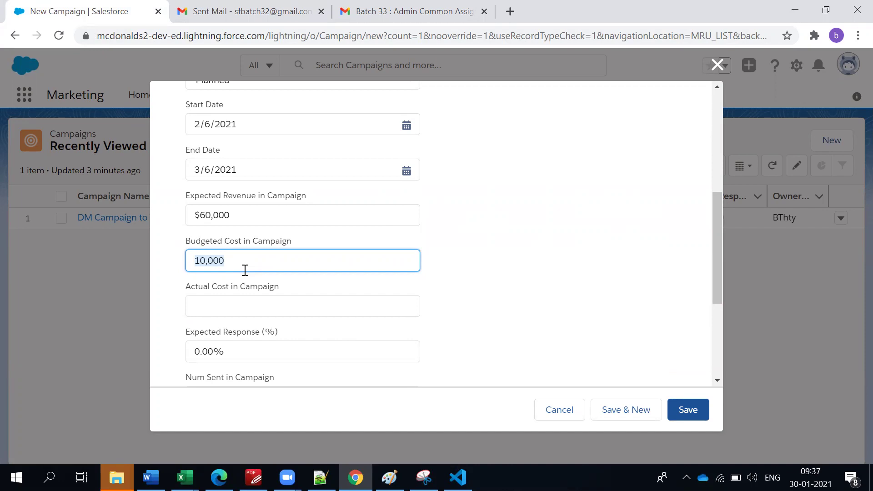
{"action": "left_click", "coordinate": [493, 246]}
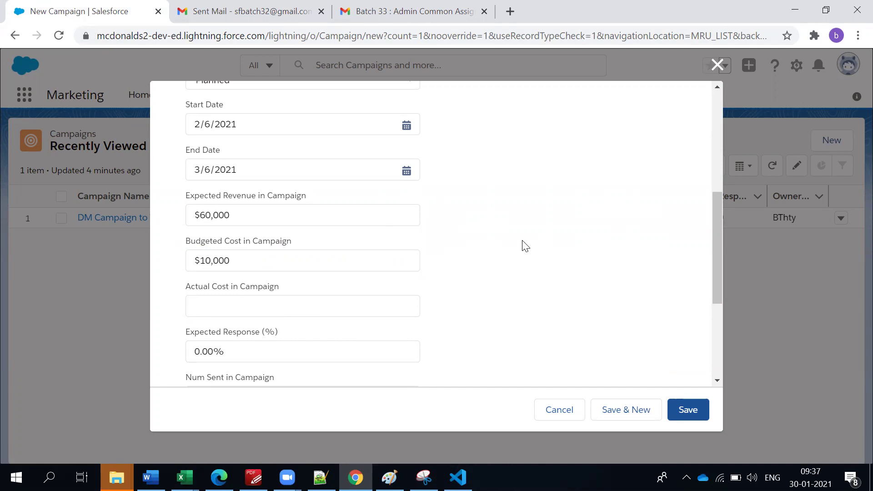
{"action": "left_click", "coordinate": [292, 306]}
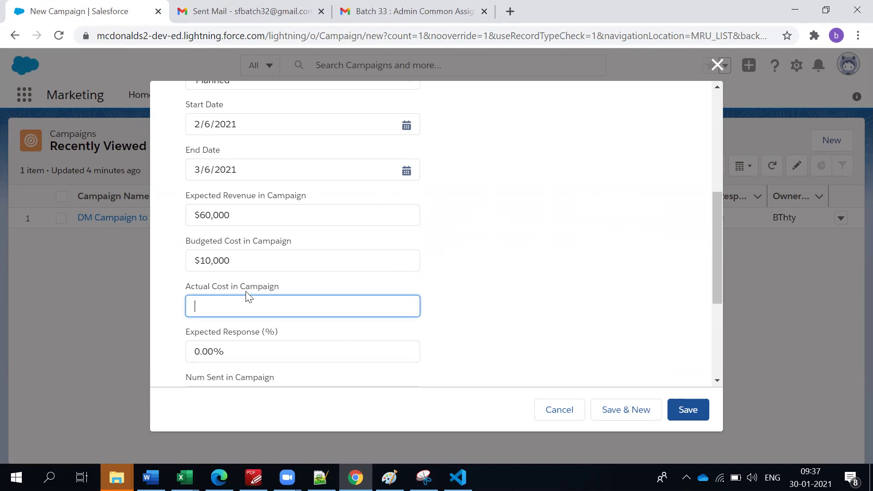
Enter the campaign's Actual Cost so it shows $9,000.
{"action": "left_click", "coordinate": [236, 259]}
{"action": "left_click_drag", "start_coordinate": [236, 260], "coordinate": [187, 258]}
{"action": "left_click", "coordinate": [265, 308]}
{"action": "type", "text": "90000"}
{"action": "left_click", "coordinate": [487, 302]}
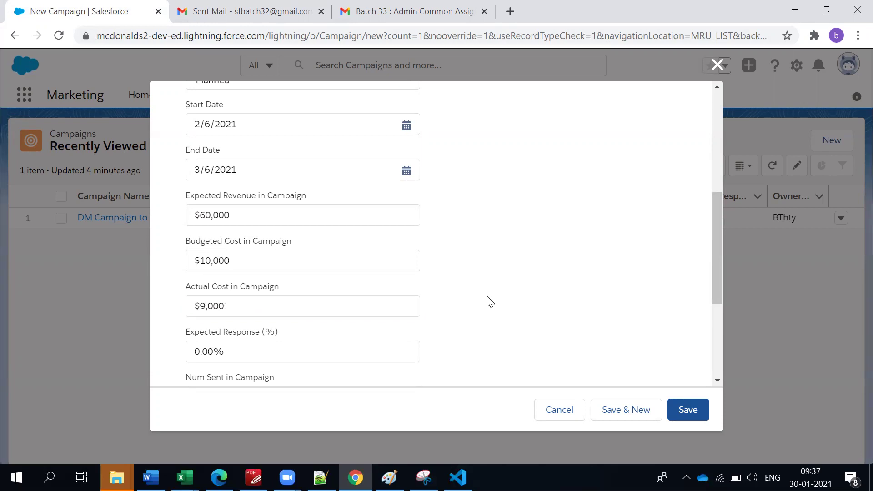
Recheck the $10,000 Budgeted Cost and $9,000 Actual Cost values.
{"action": "left_click", "coordinate": [229, 306]}
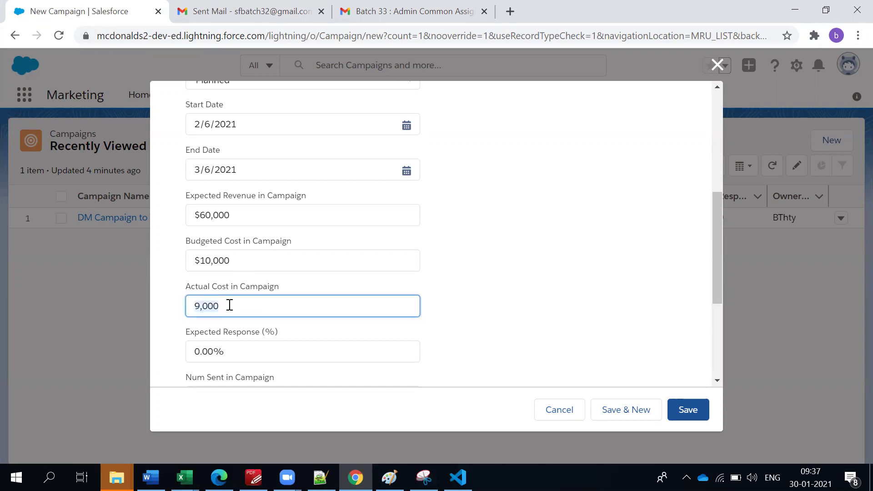
{"action": "left_click", "coordinate": [221, 260]}
{"action": "left_click", "coordinate": [237, 313]}
{"action": "left_click", "coordinate": [581, 314]}
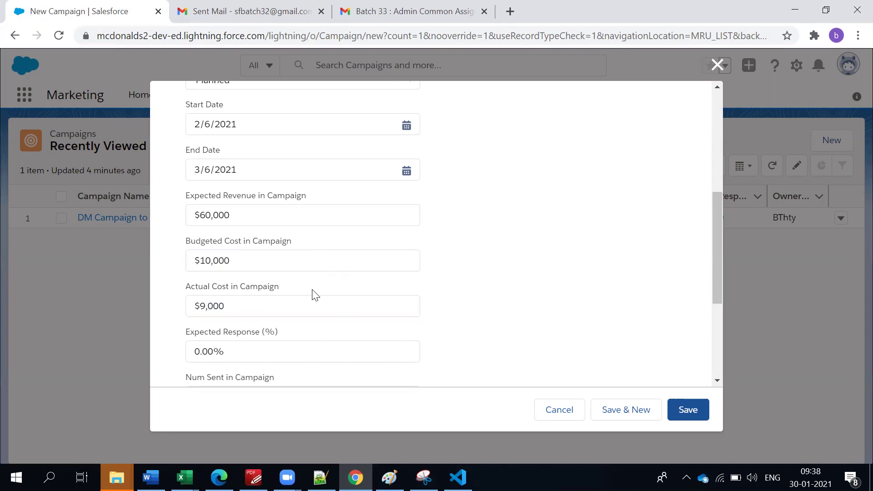
{"action": "left_click", "coordinate": [241, 260]}
{"action": "left_click", "coordinate": [241, 301]}
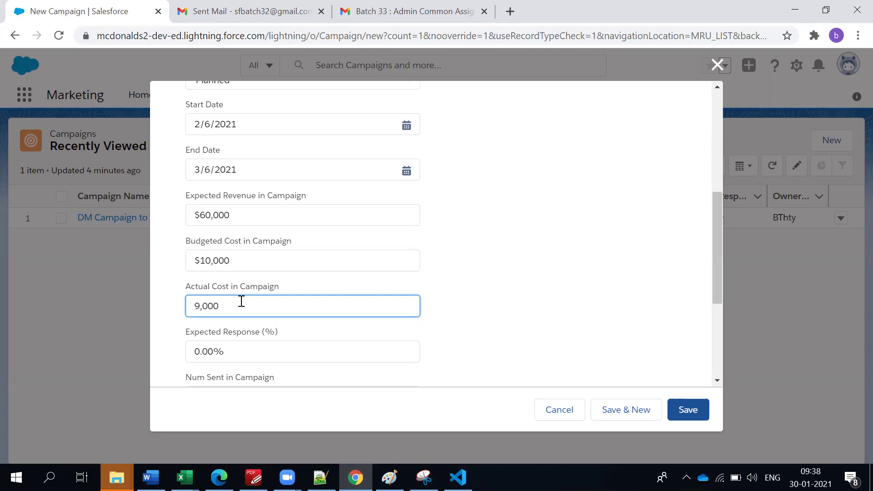
{"action": "left_click", "coordinate": [626, 235]}
{"action": "scroll", "coordinate": [450, 345], "scroll_direction": "down", "scroll_amount": 3}
Recheck that the Budgeted Cost remains $10,000.
{"action": "left_click", "coordinate": [269, 288]}
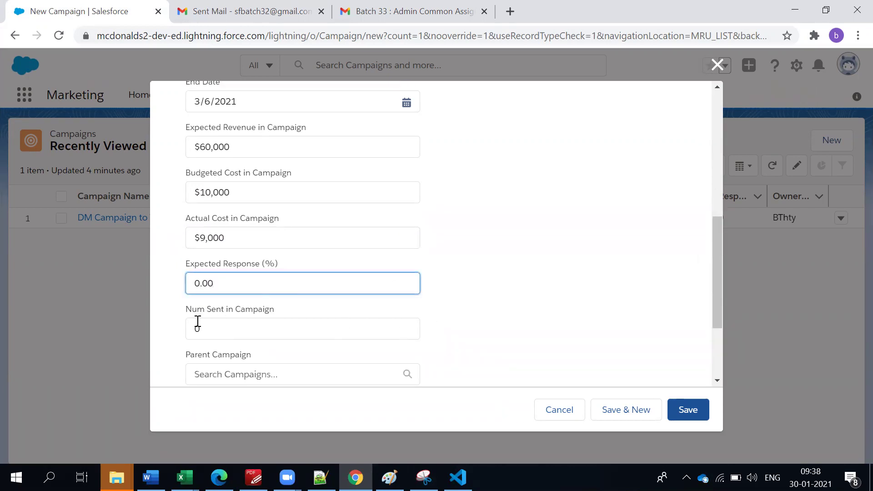
{"action": "left_click", "coordinate": [238, 195]}
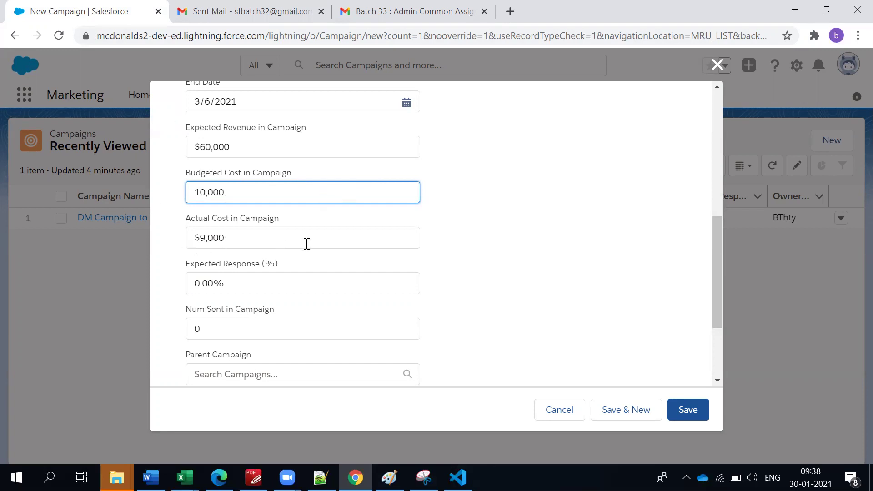
{"action": "left_click", "coordinate": [509, 263]}
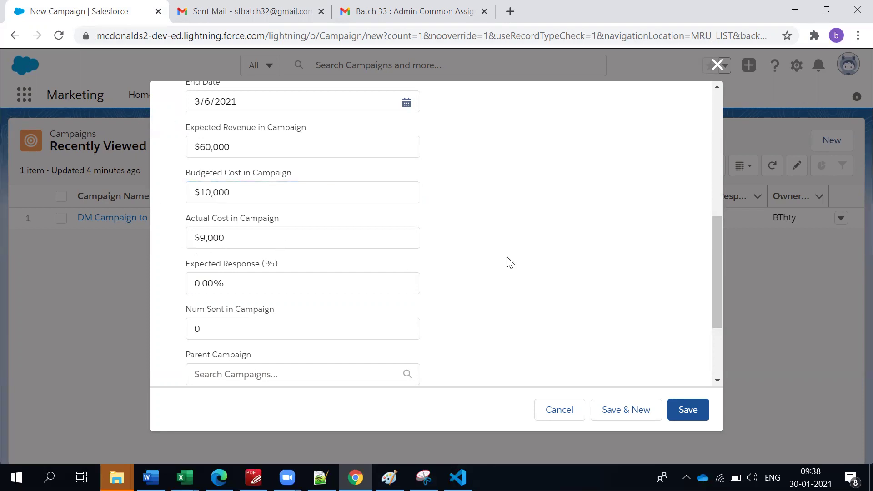
{"action": "left_click", "coordinate": [245, 193]}
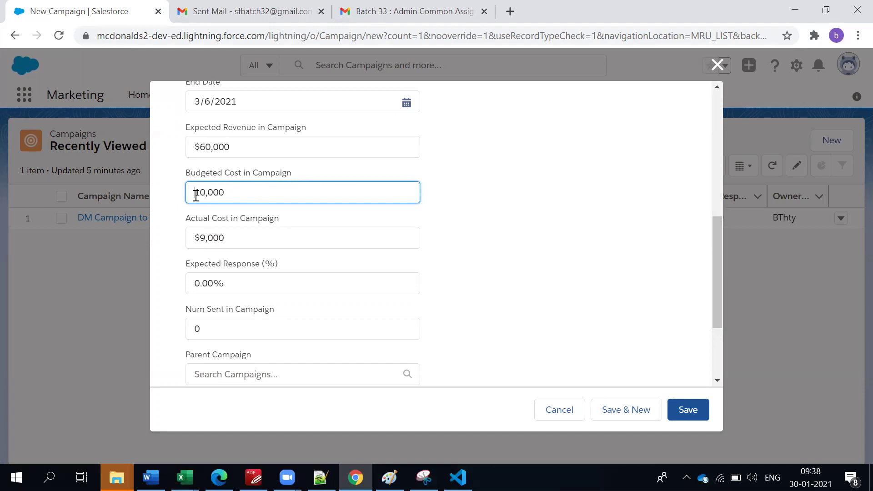
{"action": "left_click", "coordinate": [240, 147]}
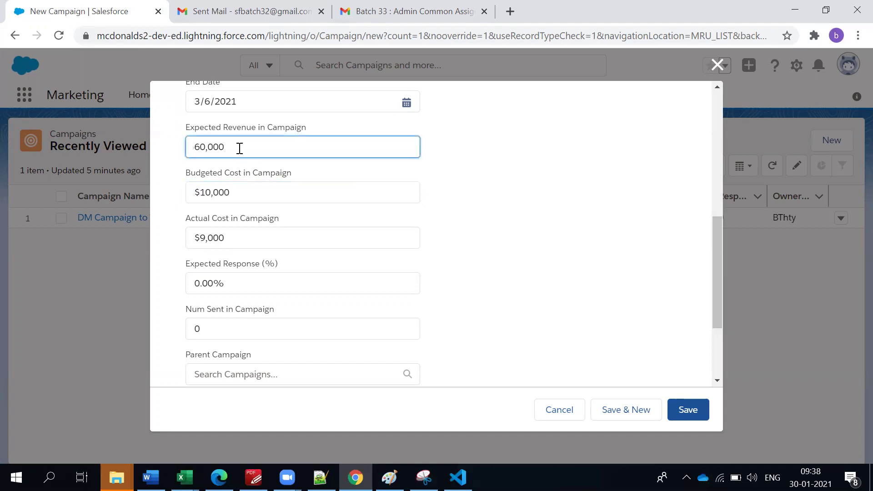
Replace the 0 in Num Sent in Campaign with 50,000.
{"action": "left_click", "coordinate": [237, 328]}
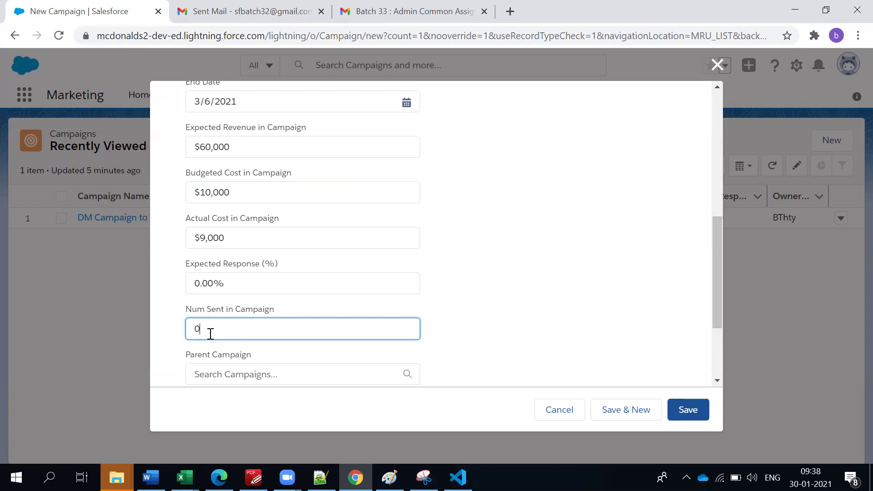
{"action": "key", "text": "BackSpace"}
{"action": "type", "text": "50000"}
{"action": "left_click", "coordinate": [514, 278]}
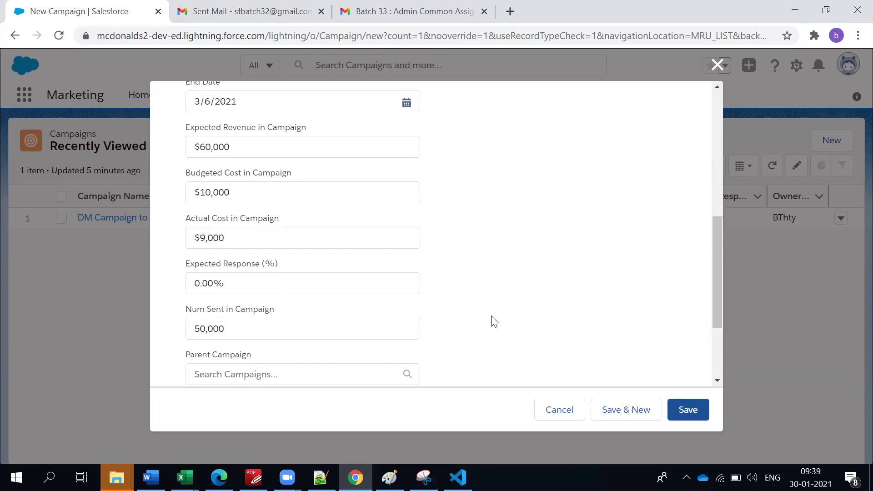
{"action": "left_click", "coordinate": [350, 337]}
{"action": "left_click", "coordinate": [448, 325]}
{"action": "scroll", "coordinate": [378, 291], "scroll_direction": "down", "scroll_amount": 2}
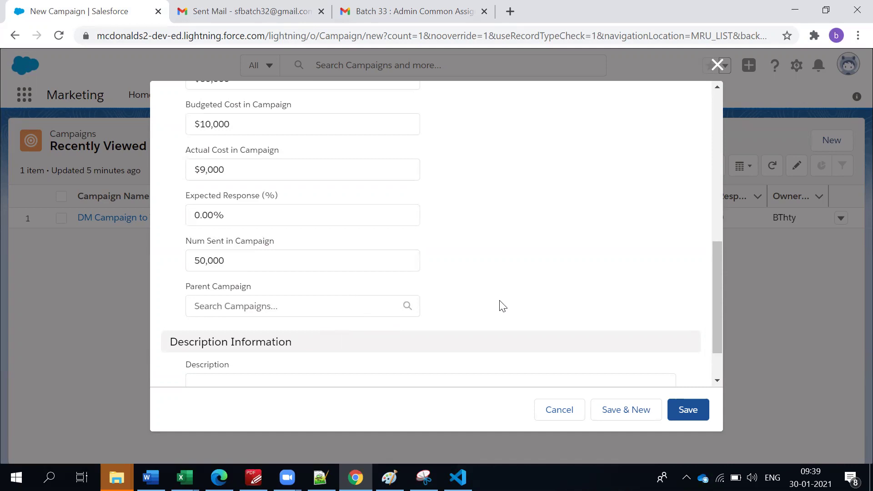
Look through the Parent Campaign list and close it without choosing one.
{"action": "scroll", "coordinate": [502, 305], "scroll_direction": "down", "scroll_amount": 1}
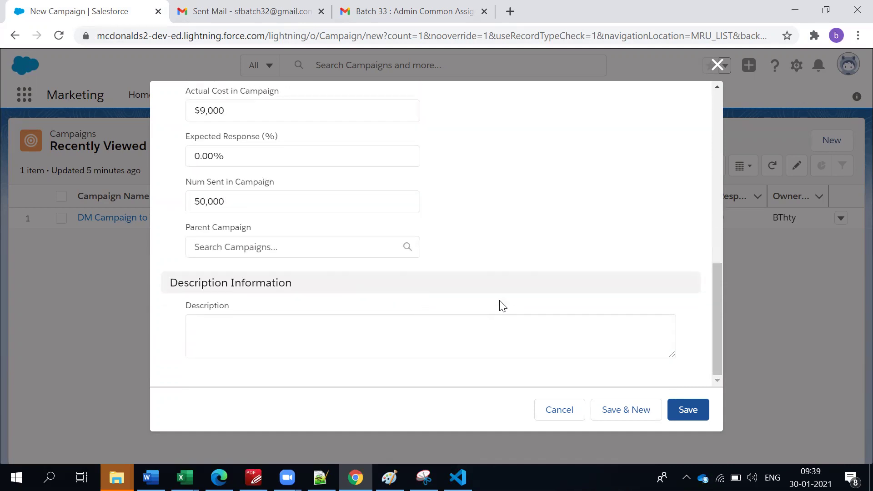
{"action": "left_click", "coordinate": [218, 249]}
{"action": "left_click", "coordinate": [588, 207]}
{"action": "scroll", "coordinate": [296, 274], "scroll_direction": "up", "scroll_amount": 10}
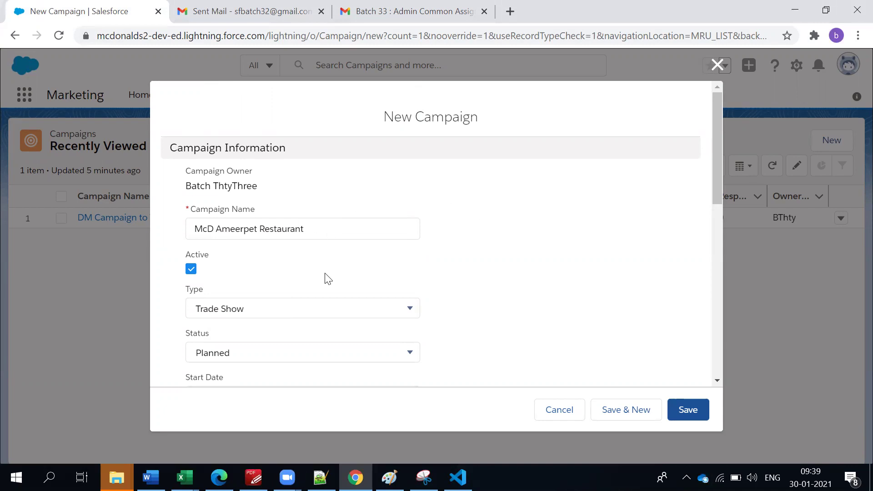
{"action": "scroll", "coordinate": [326, 280], "scroll_direction": "down", "scroll_amount": 10}
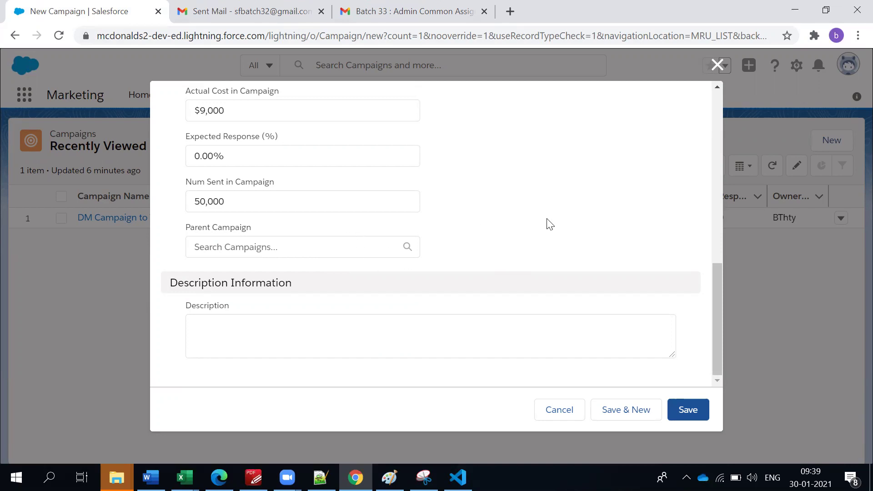
Paste the campaign name into Description, followed by 'Research to open the Restaurant'.
{"action": "left_click", "coordinate": [458, 329]}
{"action": "scroll", "coordinate": [458, 329], "scroll_direction": "up", "scroll_amount": 10}
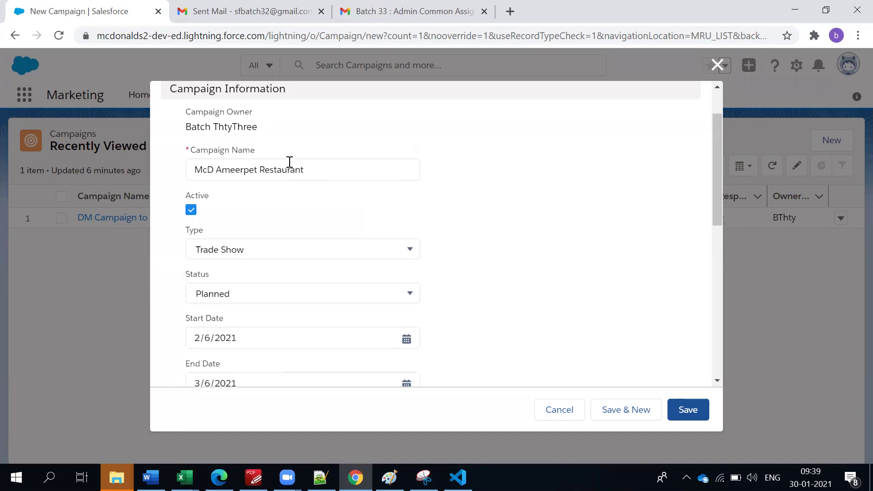
{"action": "triple_click", "coordinate": [263, 176]}
{"action": "key", "text": "ctrl+c"}
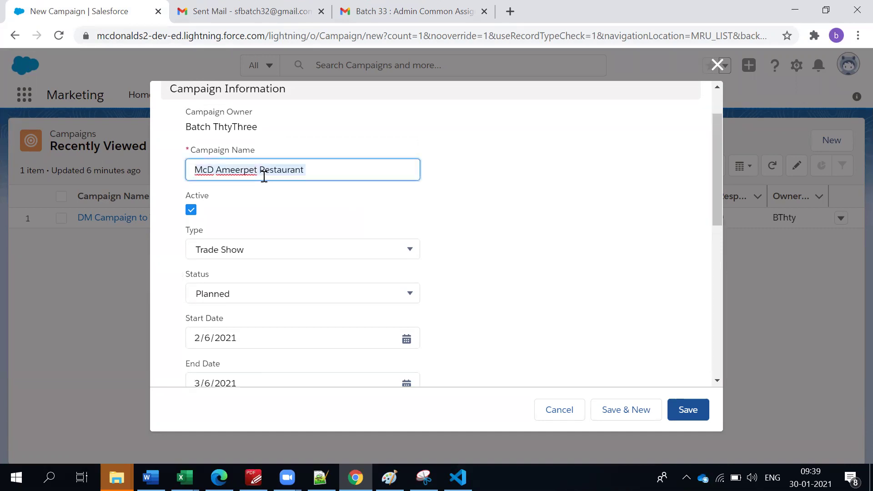
{"action": "scroll", "coordinate": [254, 237], "scroll_direction": "down", "scroll_amount": 10}
{"action": "left_click", "coordinate": [306, 318]}
{"action": "key", "text": "ctrl+v"}
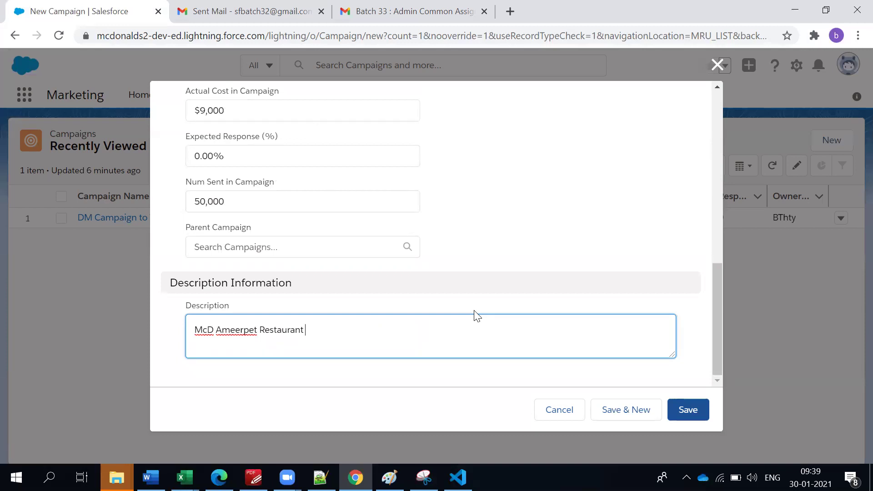
{"action": "type", "text": "Research to open the Rest"}
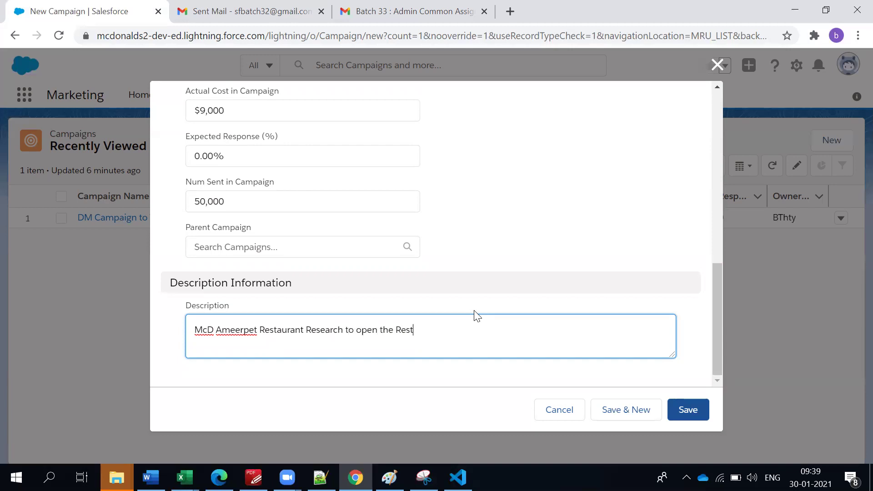
{"action": "type", "text": "aurant"}
Save the campaign and review its Trade Show, Planned, 2/6/2021–3/6/2021 record page.
{"action": "left_click", "coordinate": [696, 411]}
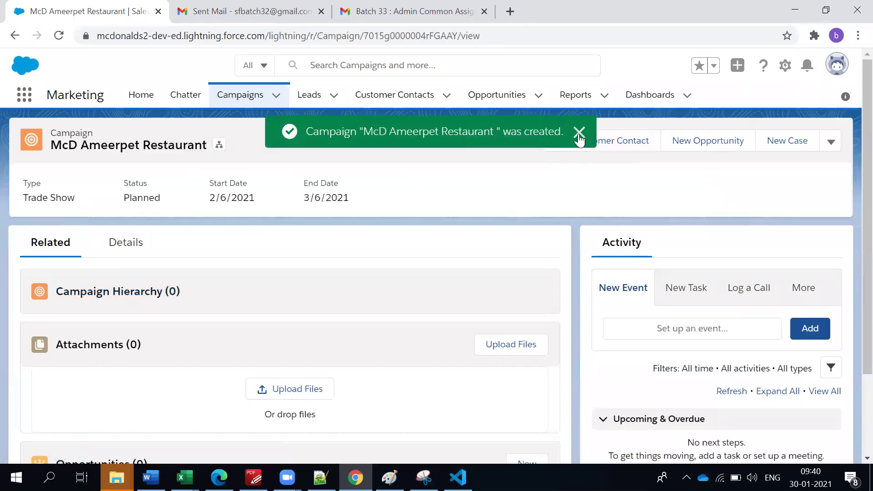
{"action": "left_click", "coordinate": [578, 134]}
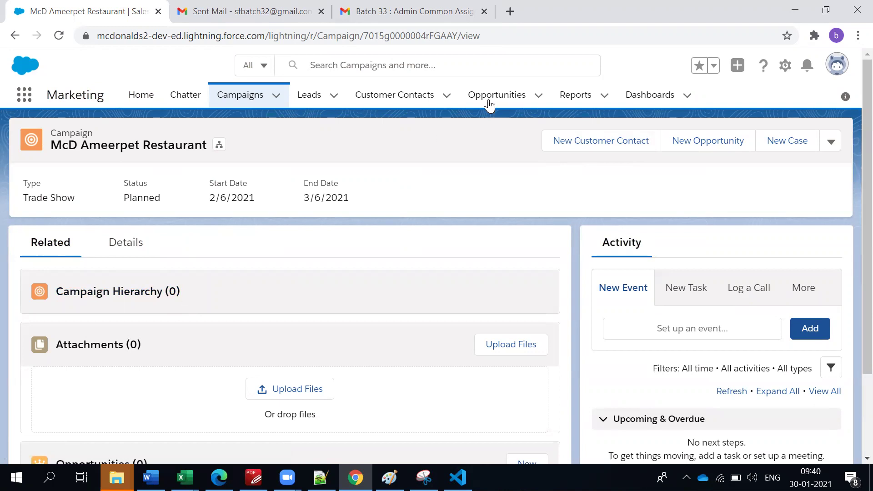
{"action": "scroll", "coordinate": [210, 288], "scroll_direction": "down", "scroll_amount": 2}
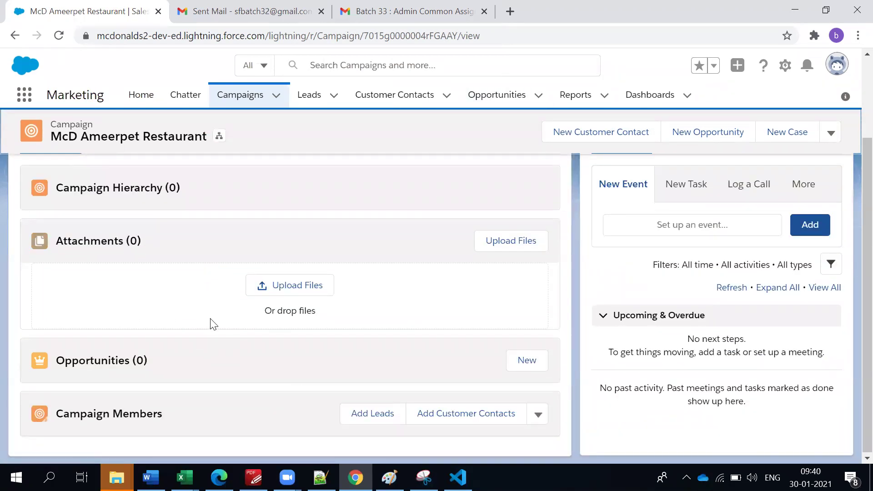
{"action": "scroll", "coordinate": [213, 318], "scroll_direction": "up", "scroll_amount": 2}
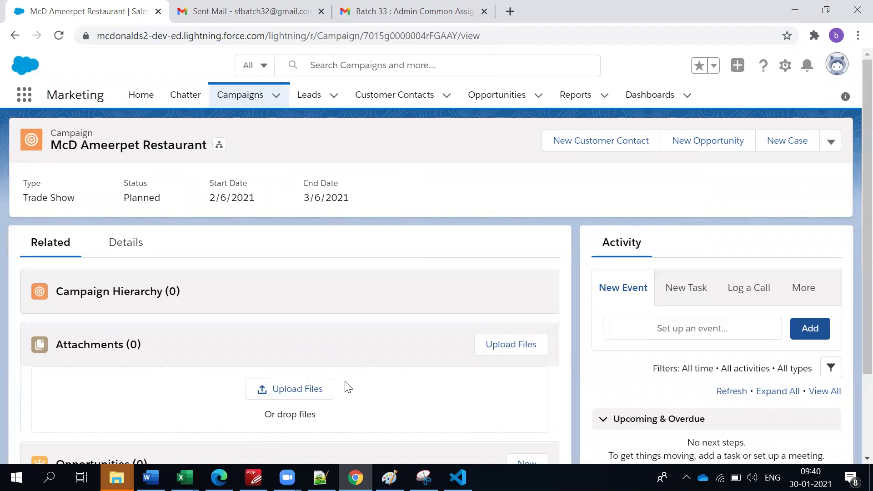
{"action": "scroll", "coordinate": [229, 357], "scroll_direction": "down", "scroll_amount": 2}
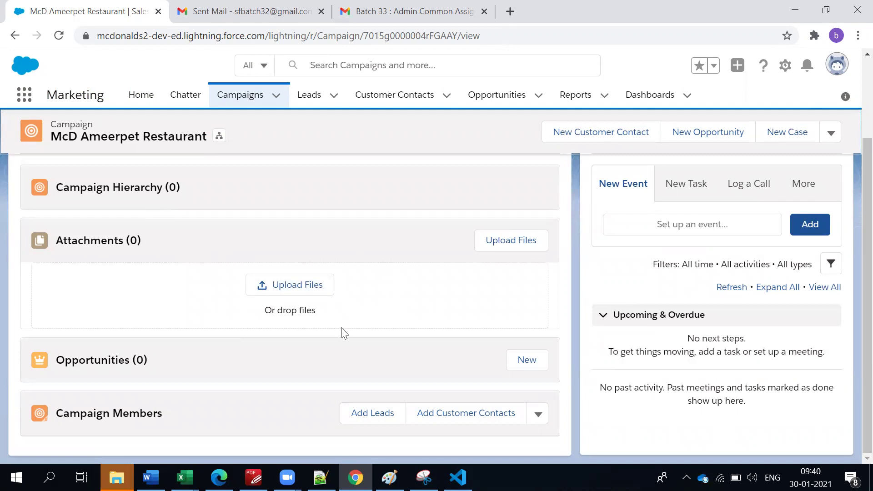
{"action": "scroll", "coordinate": [205, 327], "scroll_direction": "up", "scroll_amount": 3}
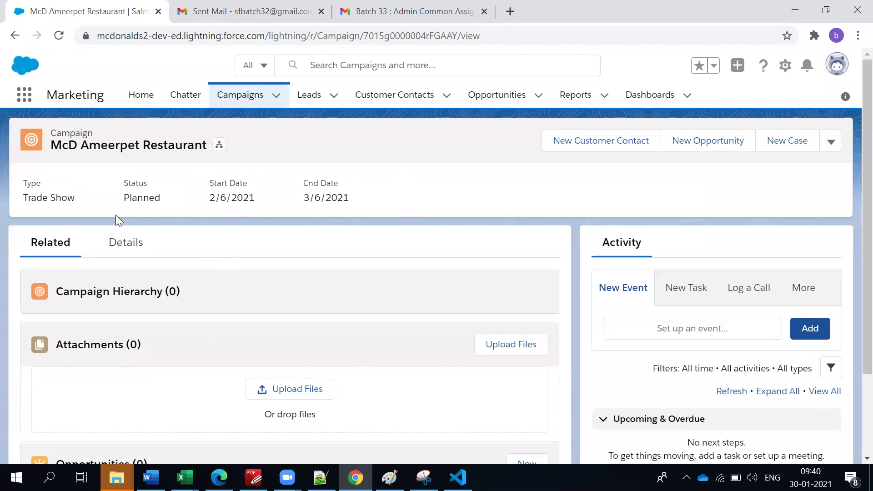
{"action": "scroll", "coordinate": [123, 237], "scroll_direction": "down", "scroll_amount": 3}
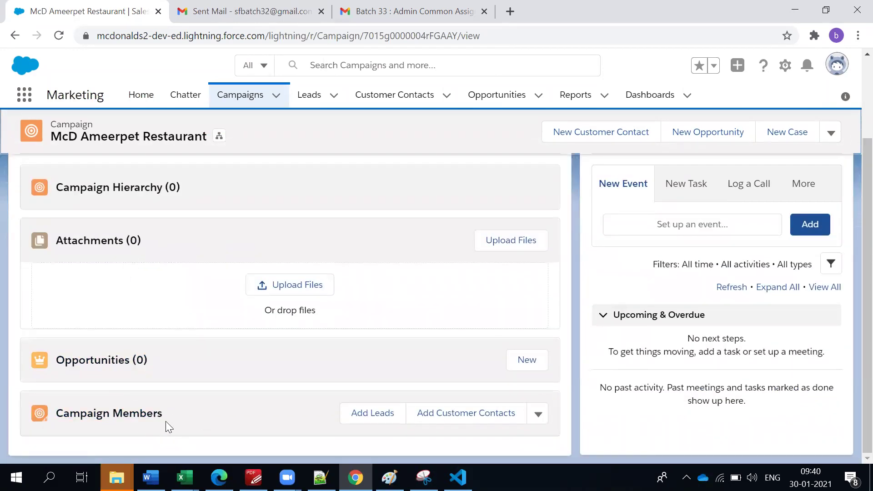
{"action": "scroll", "coordinate": [168, 425], "scroll_direction": "up", "scroll_amount": 3}
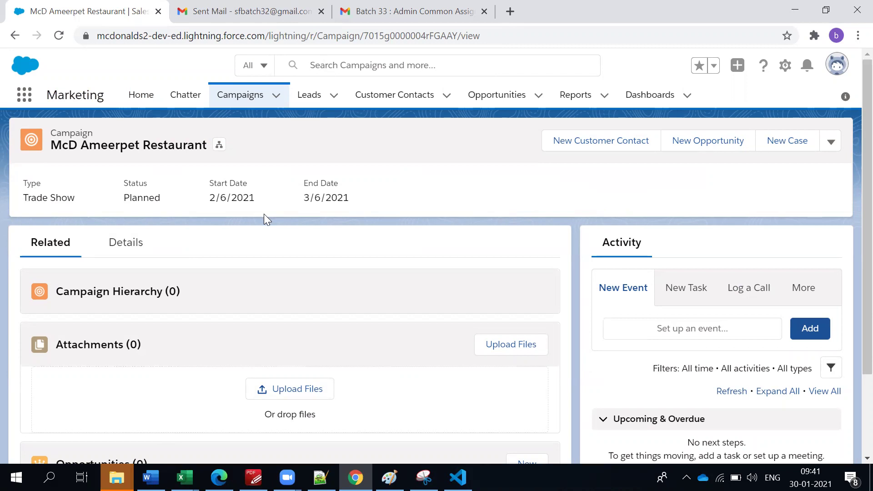
{"action": "scroll", "coordinate": [218, 231], "scroll_direction": "down", "scroll_amount": 3}
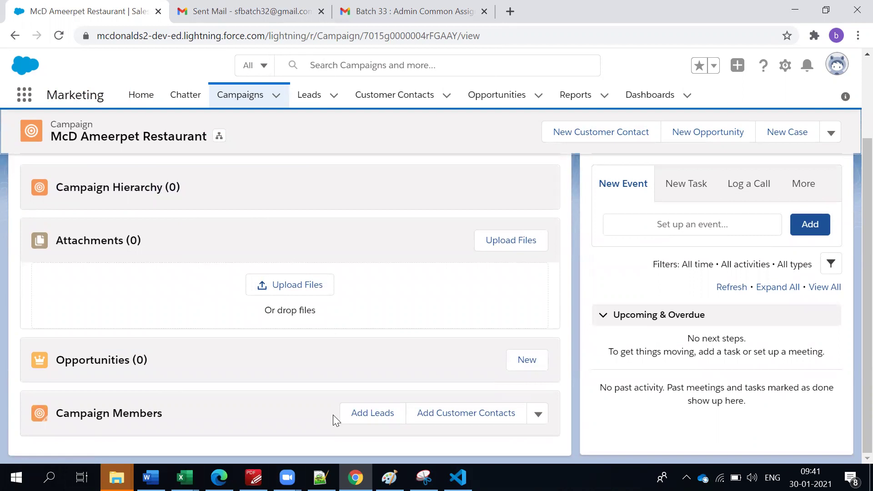
{"action": "left_click", "coordinate": [184, 380]}
{"action": "left_click", "coordinate": [388, 424]}
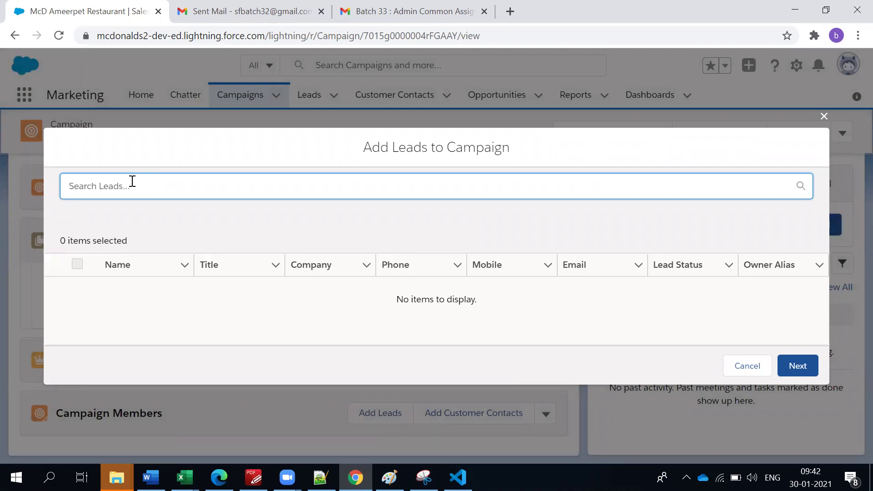
{"action": "left_click", "coordinate": [824, 116]}
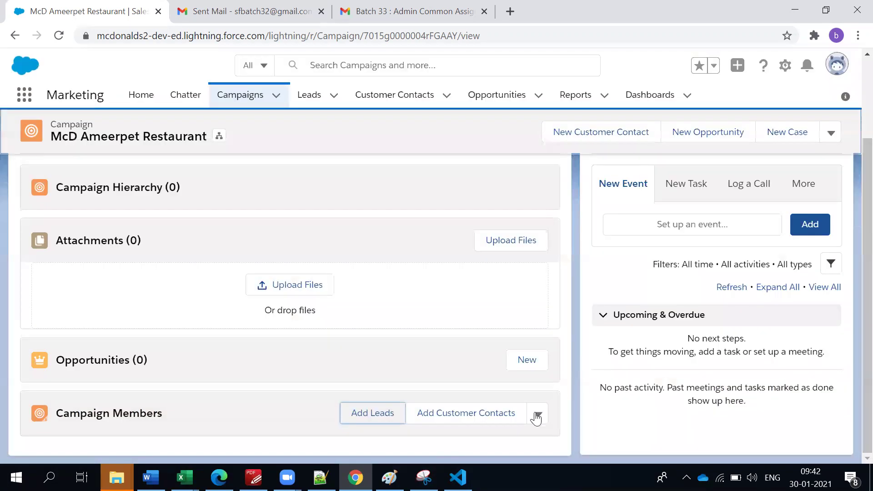
Choose Import Leads and Customer Contacts from the Campaign Members menu.
{"action": "left_click", "coordinate": [538, 414]}
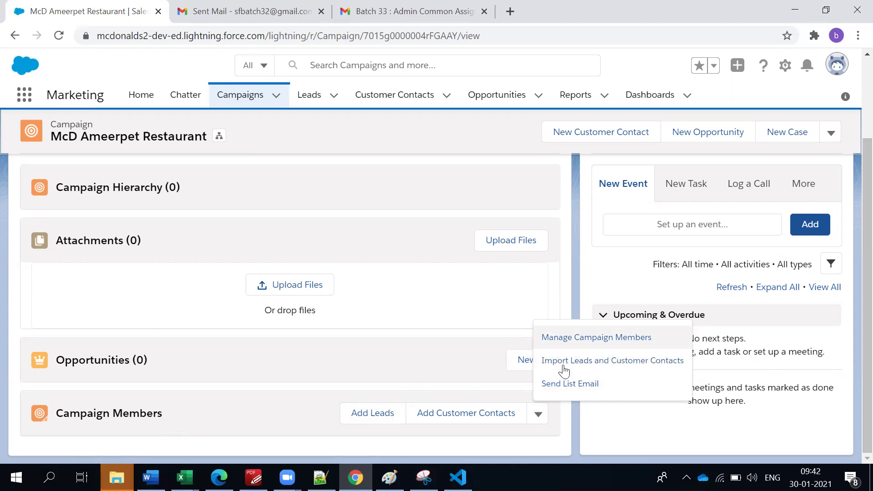
{"action": "left_click", "coordinate": [575, 339]}
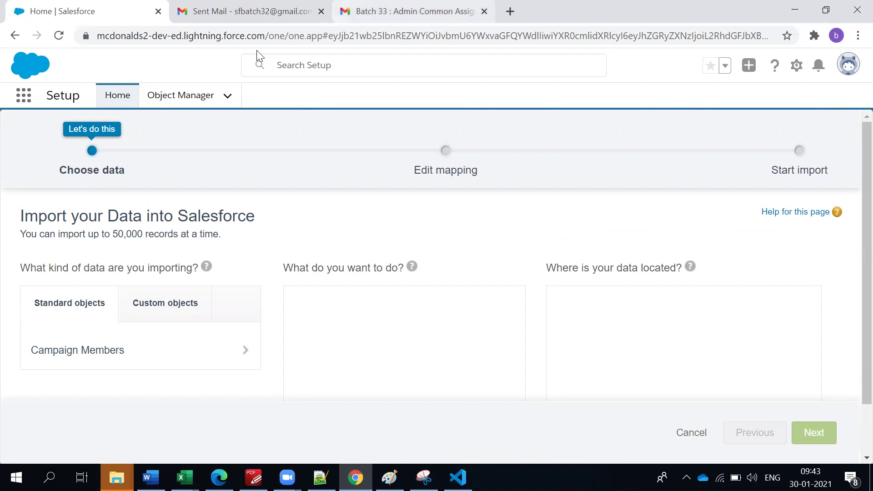
Step back and forward in the browser, then switch to the CRM.png diagram in Paint.
{"action": "left_click", "coordinate": [19, 40]}
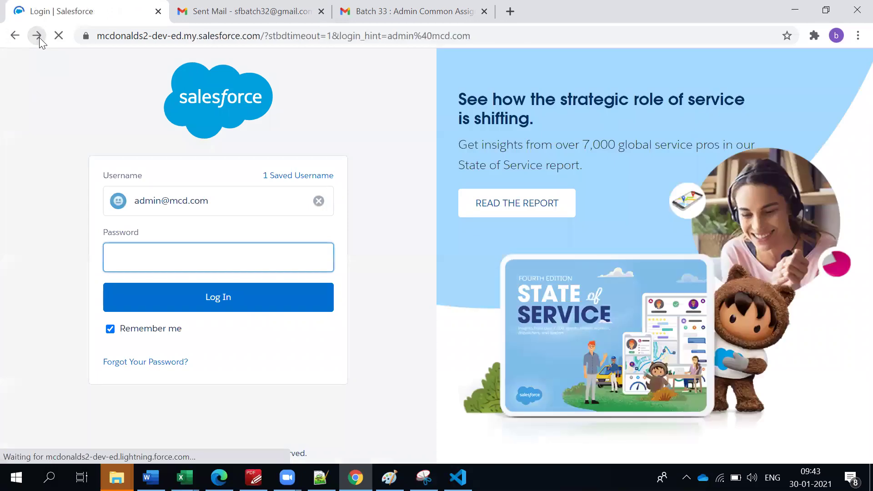
{"action": "left_click", "coordinate": [37, 36]}
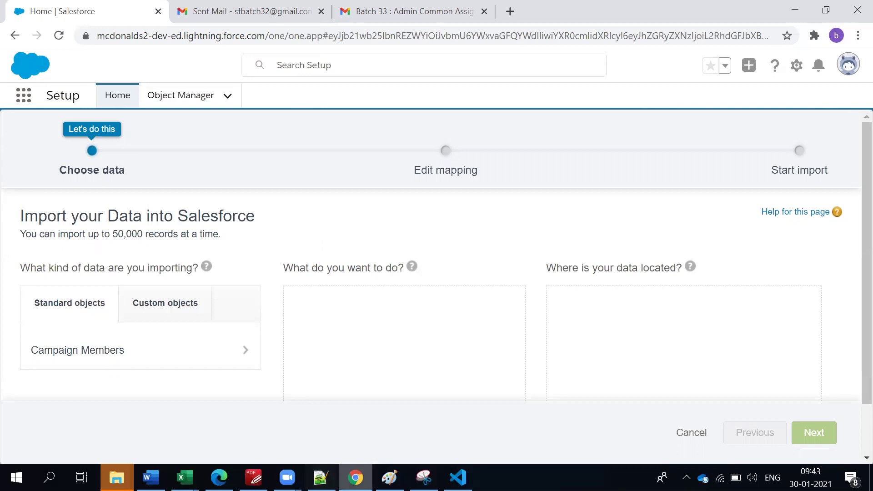
{"action": "left_click", "coordinate": [390, 477]}
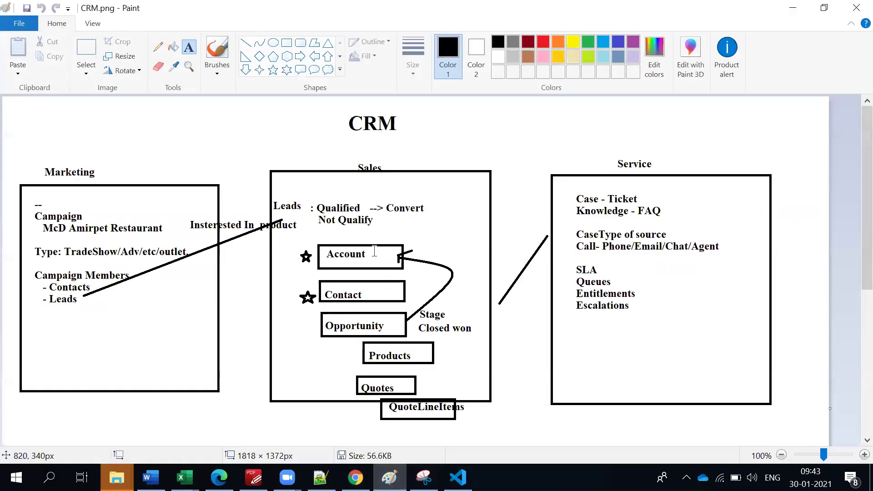
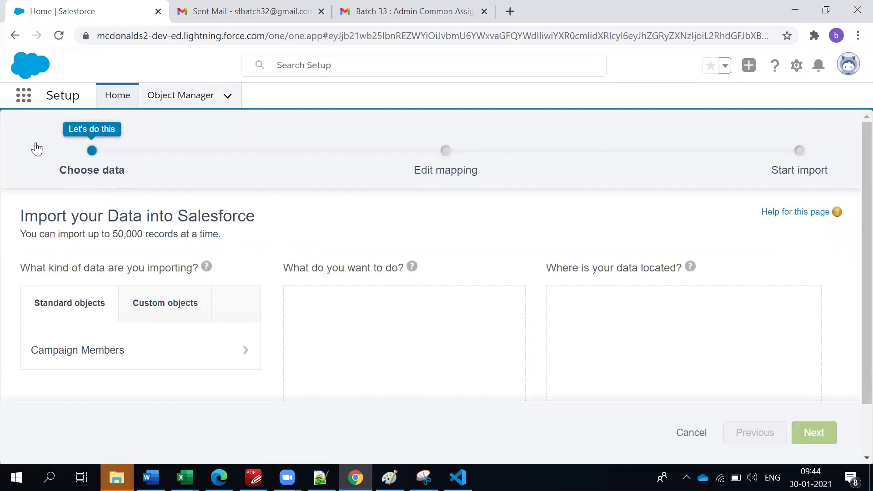
Switch to the Marketing app and close the Sent Mail tab.
{"action": "left_click", "coordinate": [23, 95]}
{"action": "left_click", "coordinate": [50, 235], "text": "ctrl"}
{"action": "left_click", "coordinate": [241, 8]}
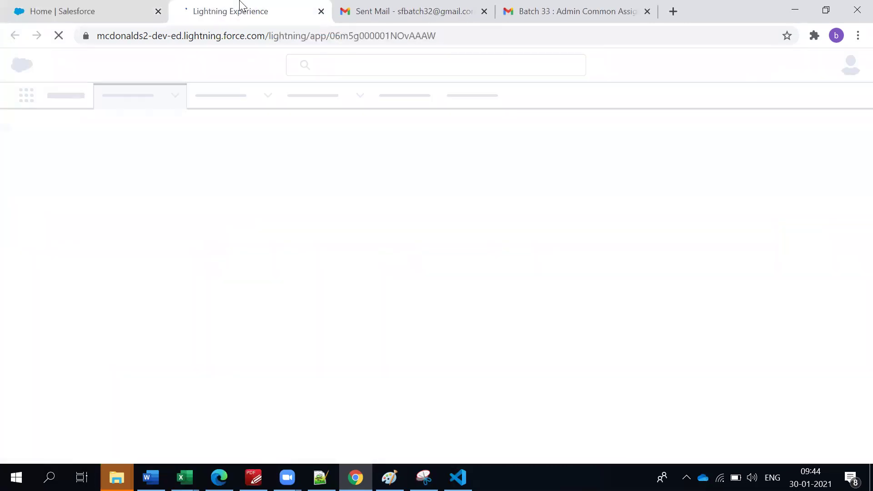
{"action": "left_click", "coordinate": [484, 11]}
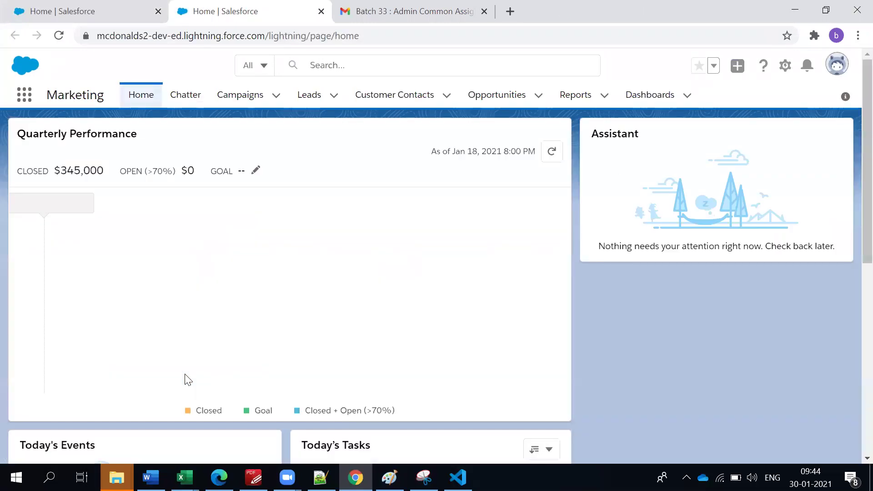
Start a new lead from the McD Ameerpet Restaurant campaign's Leads list.
{"action": "left_click", "coordinate": [251, 98]}
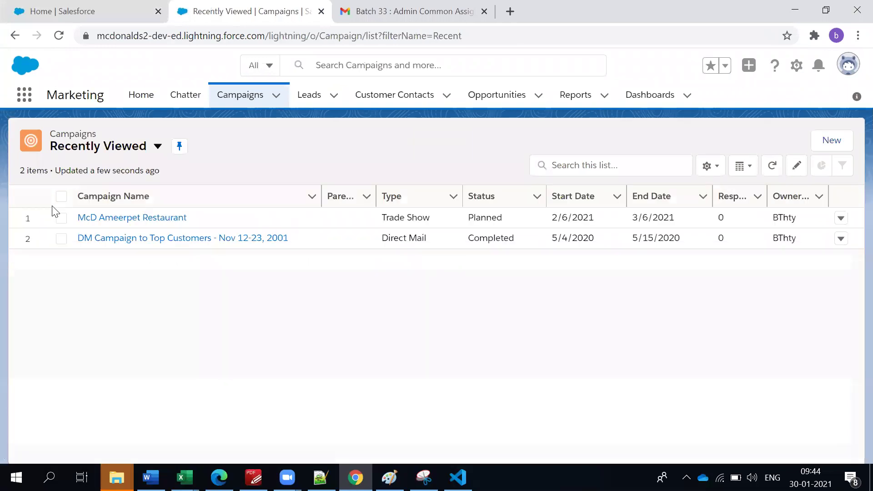
{"action": "left_click", "coordinate": [99, 222]}
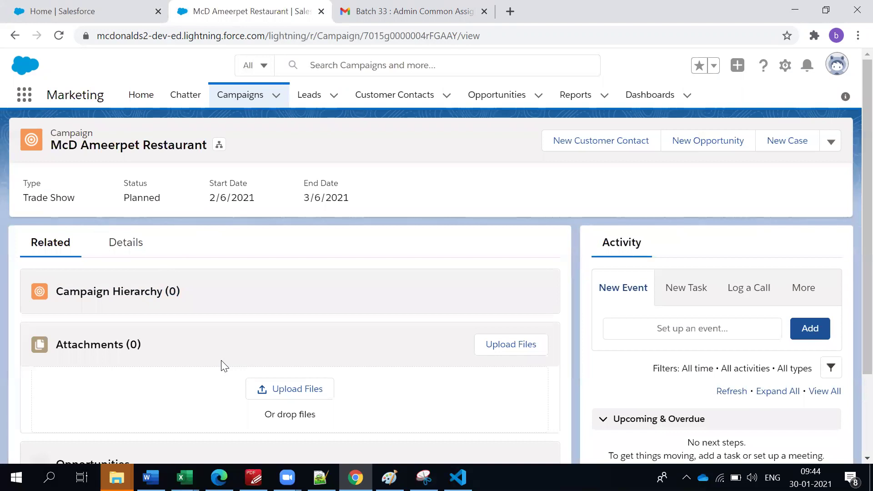
{"action": "scroll", "coordinate": [221, 363], "scroll_direction": "down", "scroll_amount": 2}
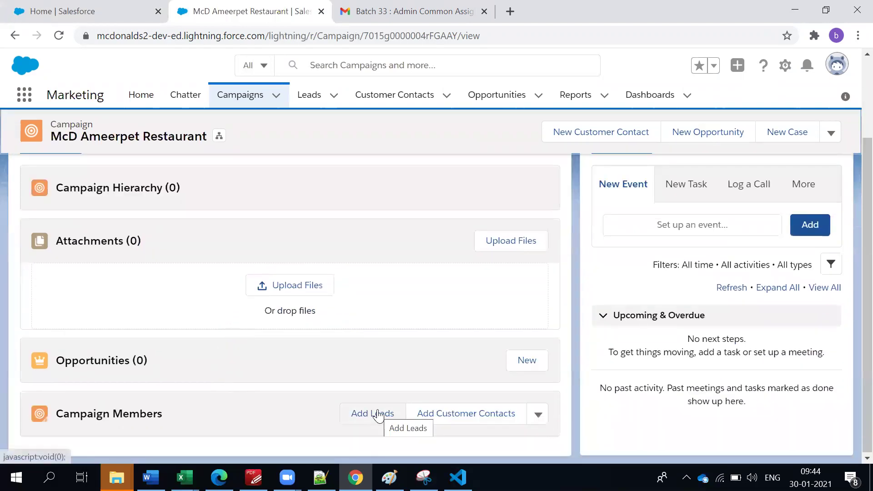
{"action": "left_click", "coordinate": [335, 96]}
{"action": "left_click", "coordinate": [330, 127]}
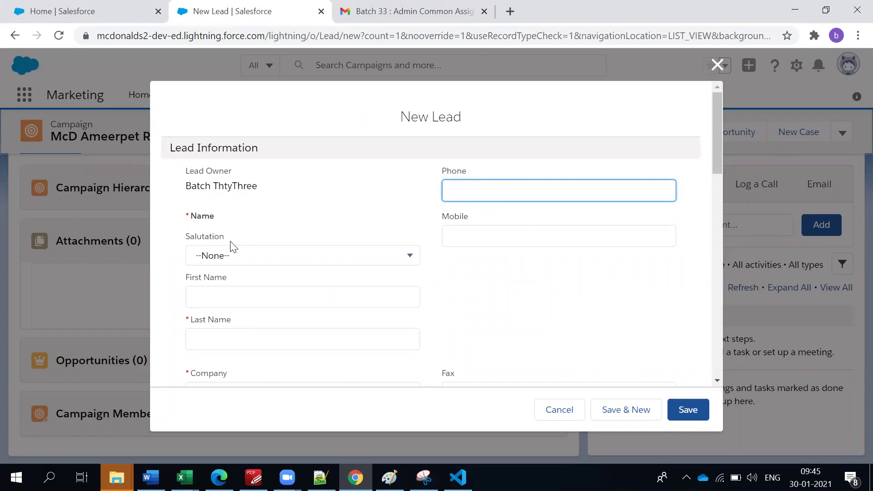
{"action": "scroll", "coordinate": [233, 246], "scroll_direction": "down", "scroll_amount": 2}
{"action": "scroll", "coordinate": [234, 248], "scroll_direction": "up", "scroll_amount": 1}
{"action": "scroll", "coordinate": [234, 247], "scroll_direction": "up", "scroll_amount": 1}
Delete the three empty lines above Chapter 7 in Batch33.txt.
{"action": "key", "text": "alt+Tab"}
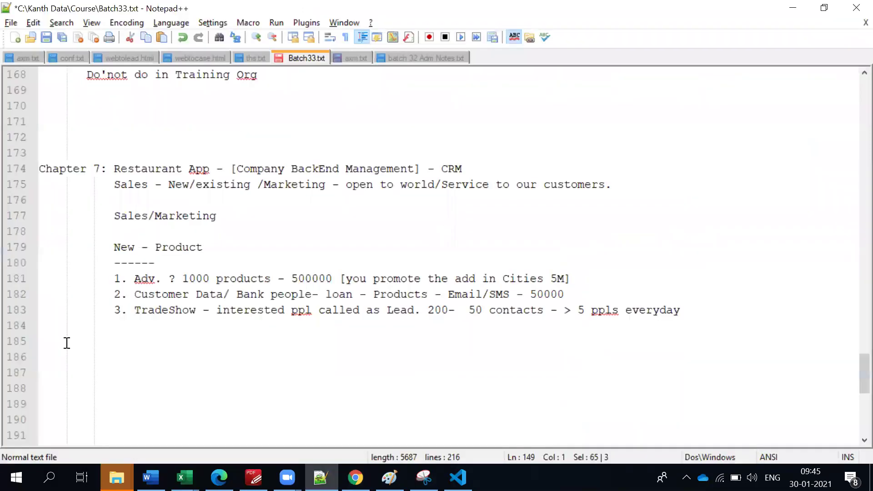
{"action": "left_click_drag", "start_coordinate": [84, 150], "coordinate": [54, 99]}
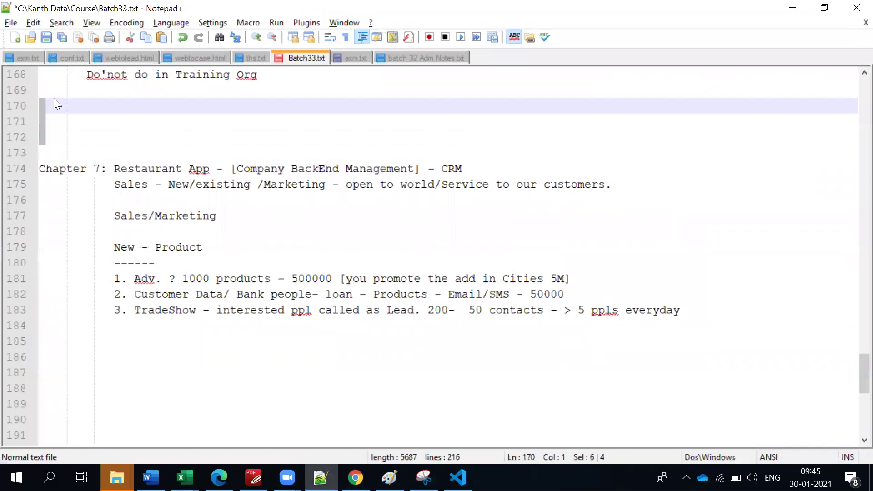
{"action": "key", "text": "Delete"}
{"action": "left_click", "coordinate": [68, 295]}
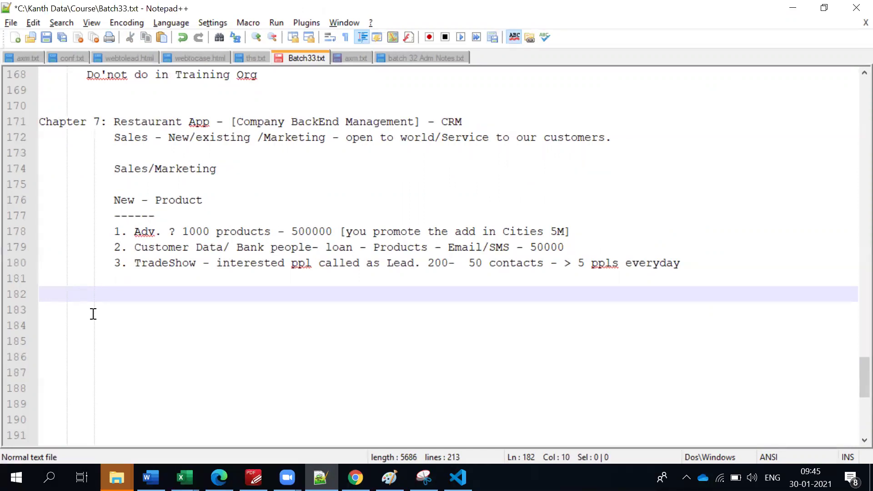
Type the heading 'How to create Leads/ In how many ways ?'.
{"action": "type", "text": "How to create "}
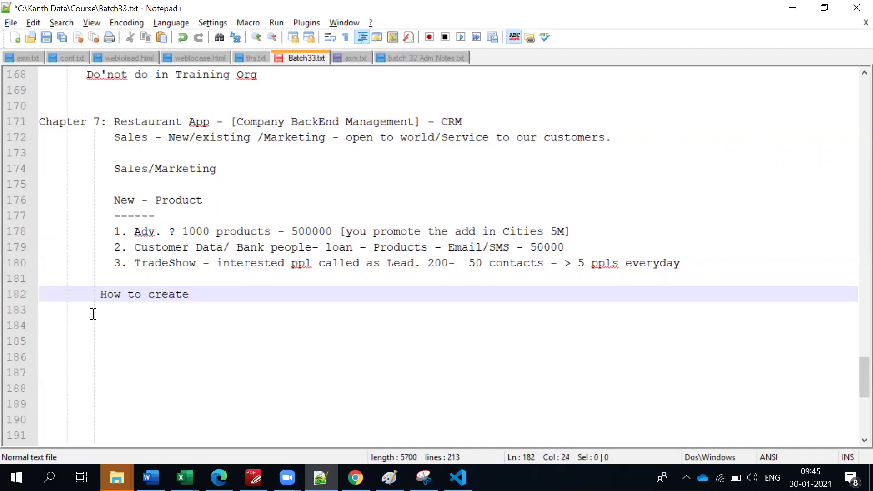
{"action": "type", "text": "Leads/ In "}
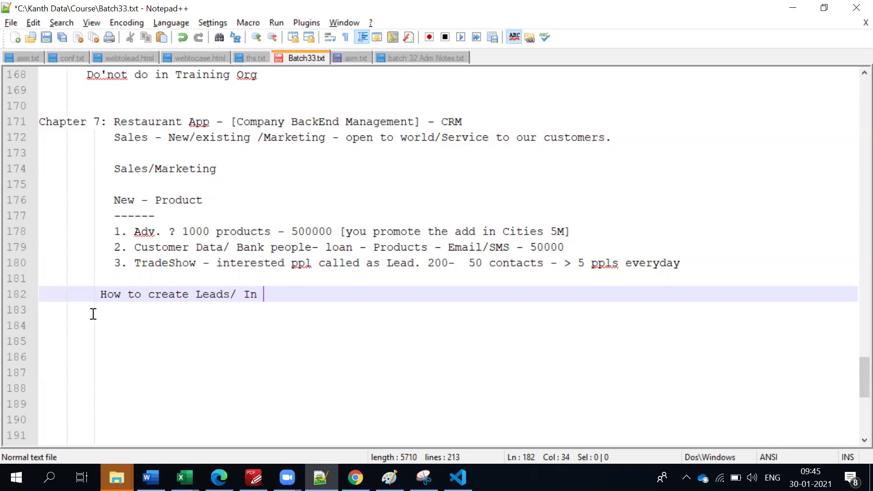
{"action": "type", "text": "how many ways ?"}
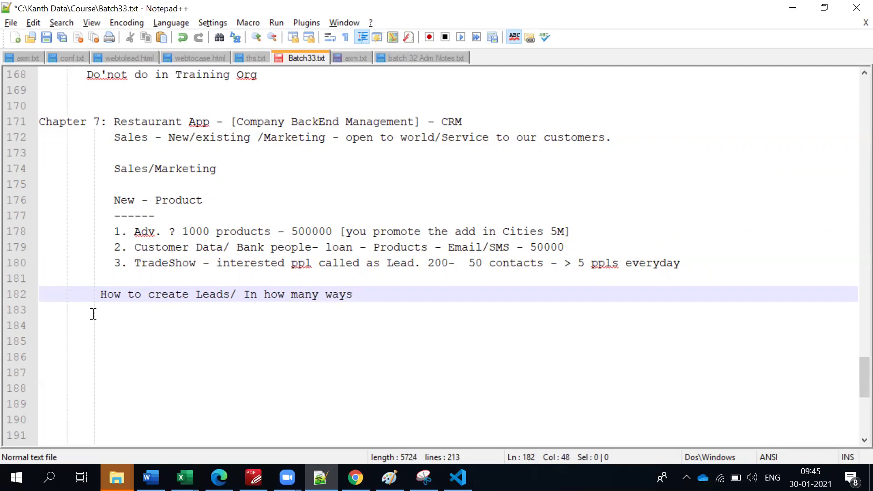
{"action": "key", "text": "Return"}
{"action": "key", "text": "Return"}
Add point 1: 'you have provided the details to Marketing/Sales Guy'.
{"action": "left_click", "coordinate": [105, 314]}
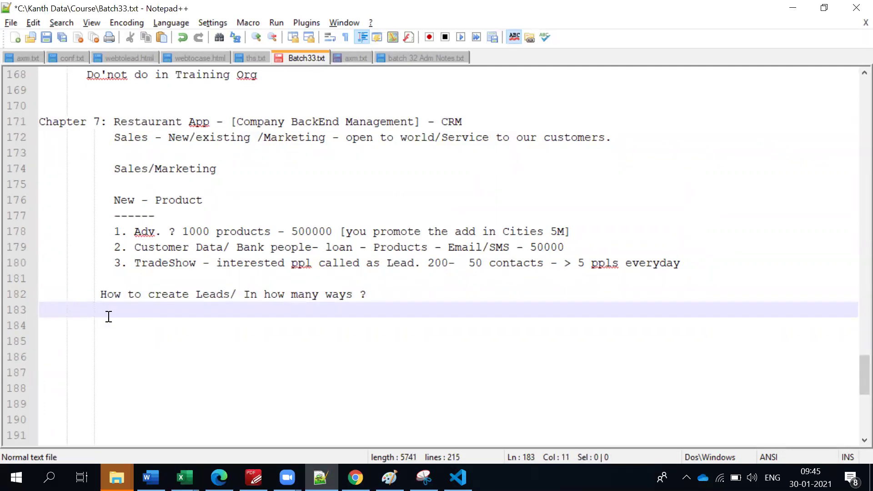
{"action": "type", "text": "1. you have"}
{"action": "key", "text": "BackSpace"}
{"action": "type", "text": "pro"}
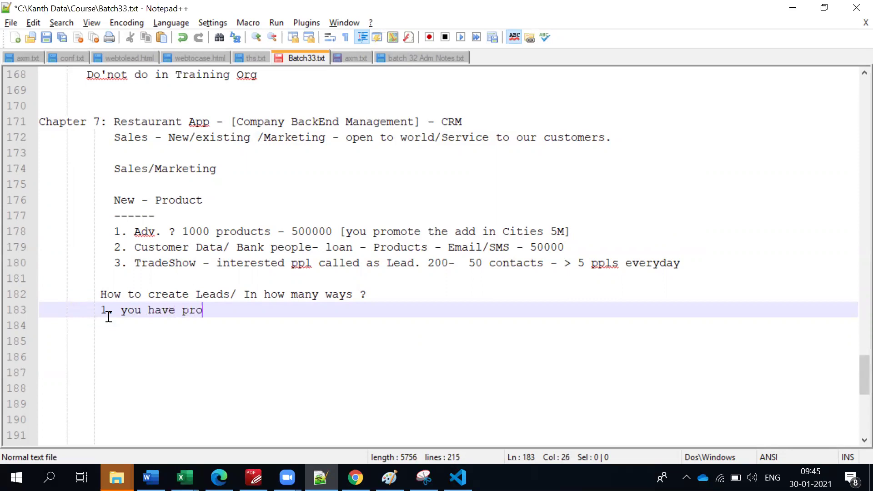
{"action": "type", "text": "vided the det"}
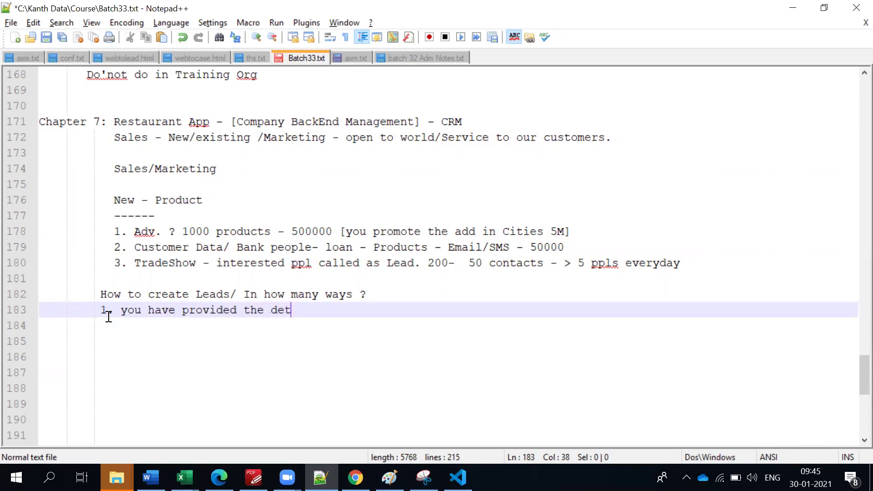
{"action": "type", "text": "ails to Ma"}
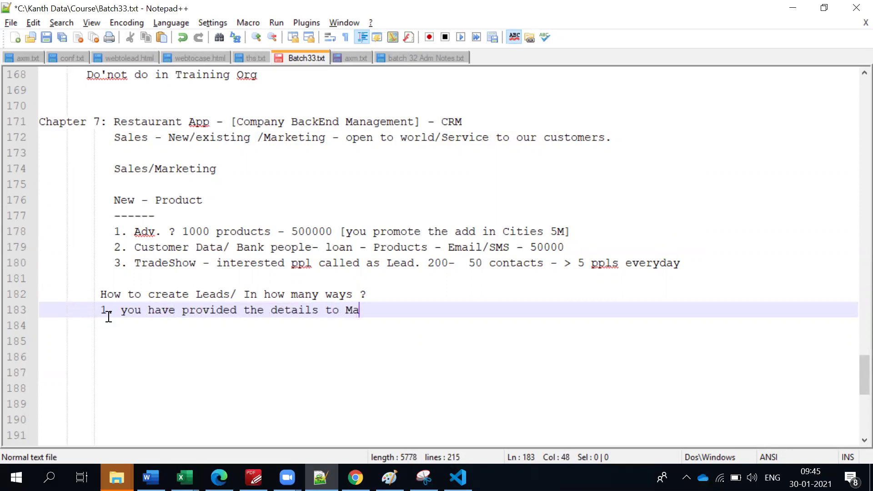
{"action": "type", "text": "rketing"}
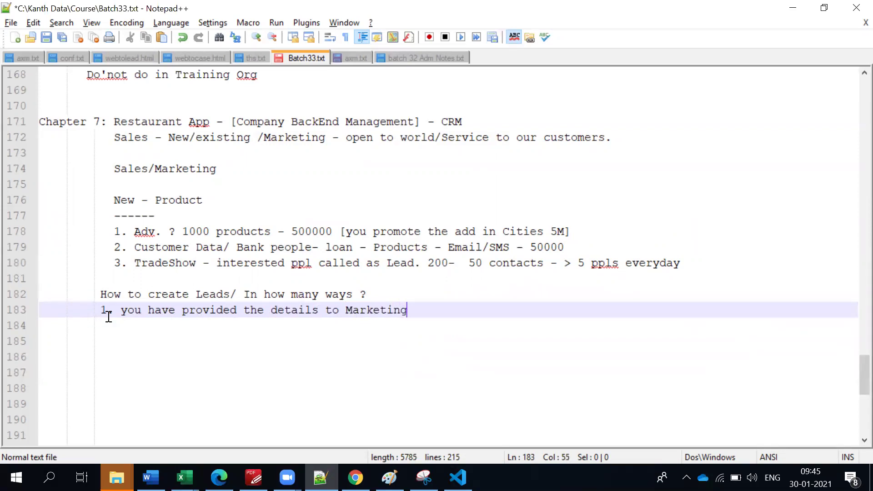
{"action": "type", "text": "/Sales Guy"}
{"action": "key", "text": "Return"}
Add point 2 'Showed your interest in online channels.' and begin point 3.
{"action": "type", "text": "2."}
{"action": "key", "text": "BackSpace"}
{"action": "type", "text": ". "}
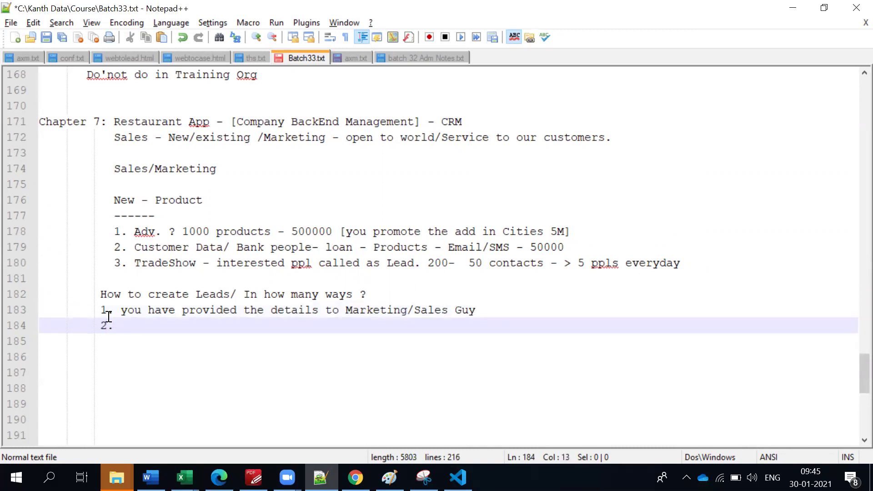
{"action": "type", "text": "Showed your interest in"}
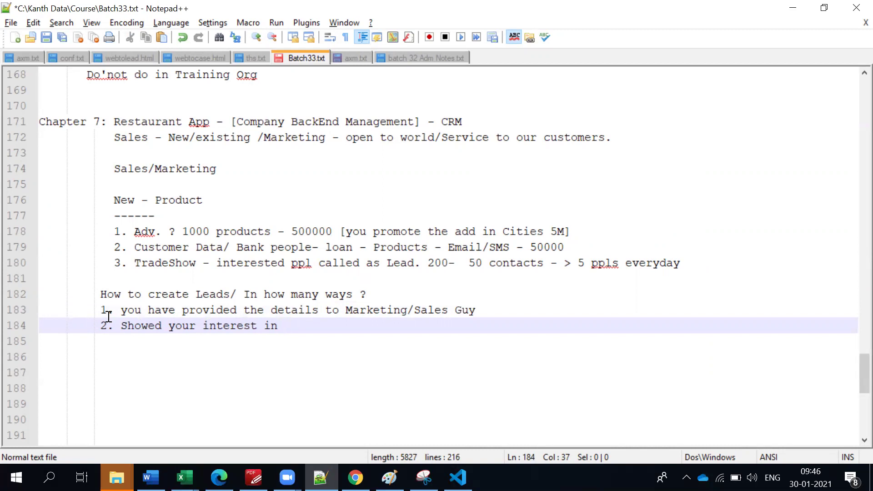
{"action": "type", "text": "online cahan"}
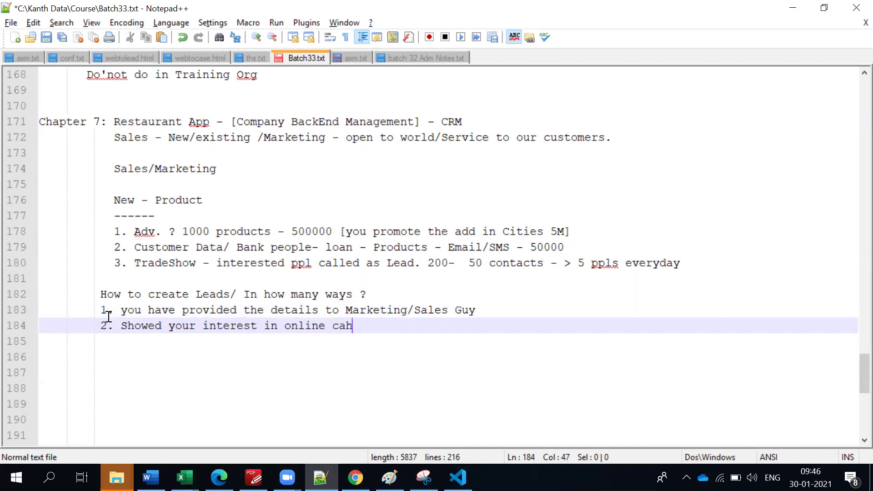
{"action": "key", "text": "BackSpace"}
{"action": "key", "text": "BackSpace"}
{"action": "key", "text": "BackSpace"}
{"action": "key", "text": "BackSpace"}
{"action": "type", "text": "hannels."}
{"action": "key", "text": "Return"}
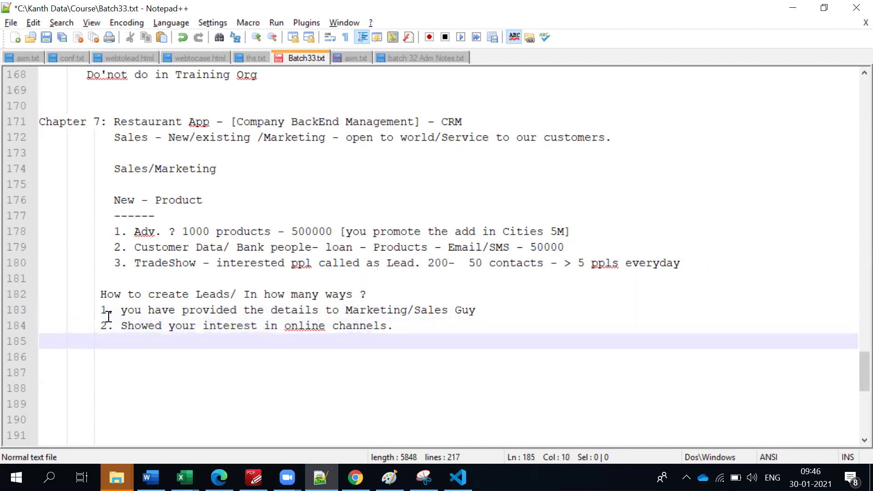
{"action": "type", "text": "3."}
Complete point 3 on line 185 as 'Form to fill and send - [Web to Leads]'.
{"action": "left_click", "coordinate": [391, 325]}
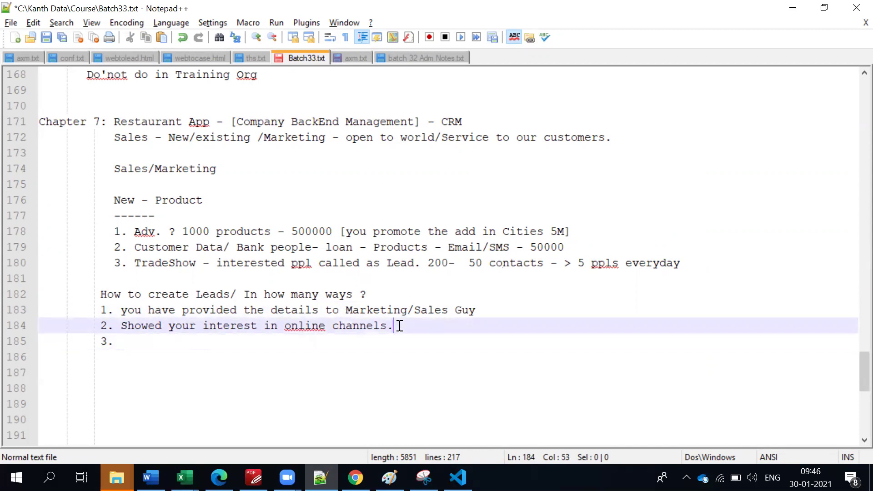
{"action": "left_click", "coordinate": [244, 351]}
{"action": "left_click", "coordinate": [244, 342]}
{"action": "type", "text": "Form to fill and s"}
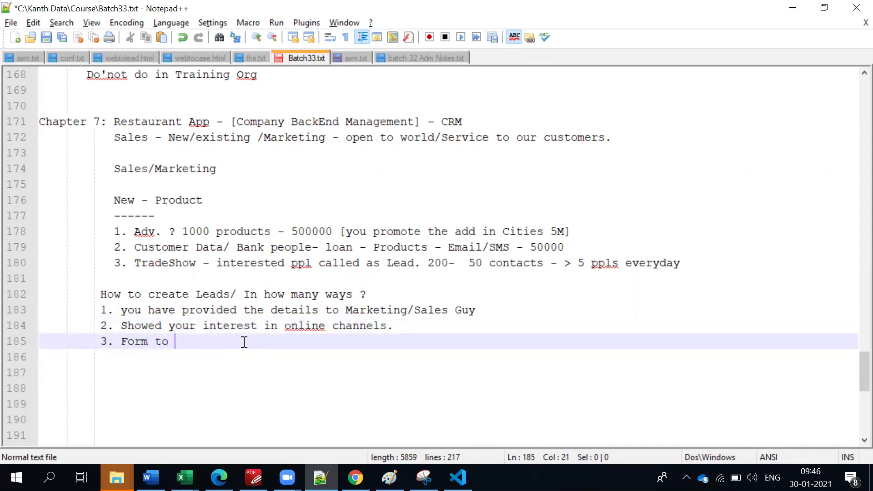
{"action": "type", "text": "end"}
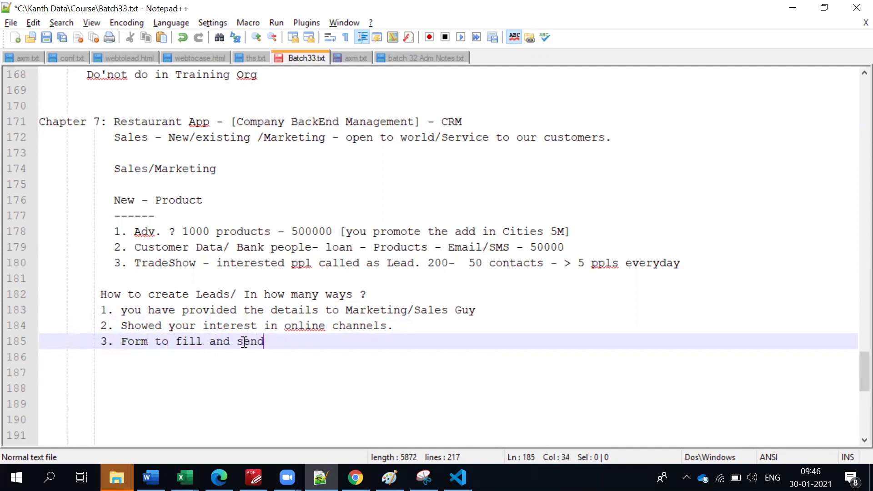
{"action": "key", "text": "BackSpace"}
{"action": "type", "text": "t"}
{"action": "key", "text": "BackSpace"}
{"action": "type", "text": "d - []Web to Leads"}
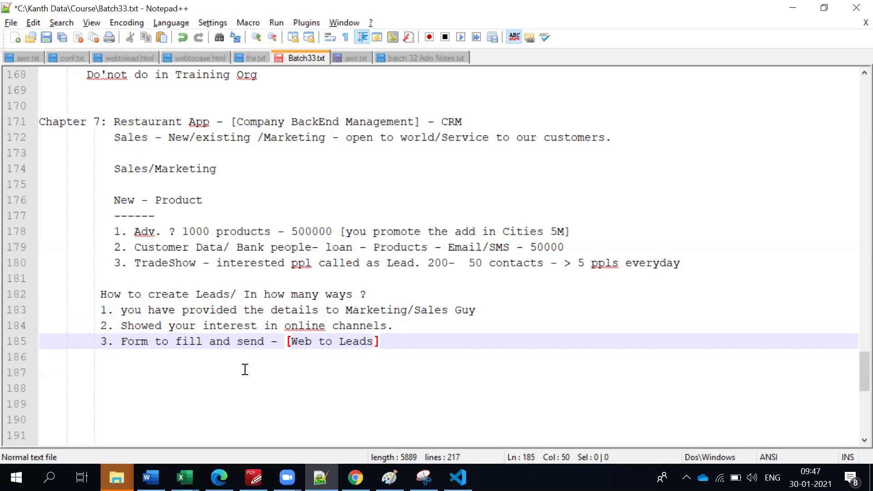
Start a fourth list item '4.' below point 3.
{"action": "left_click", "coordinate": [435, 340]}
{"action": "double_click", "coordinate": [223, 295]}
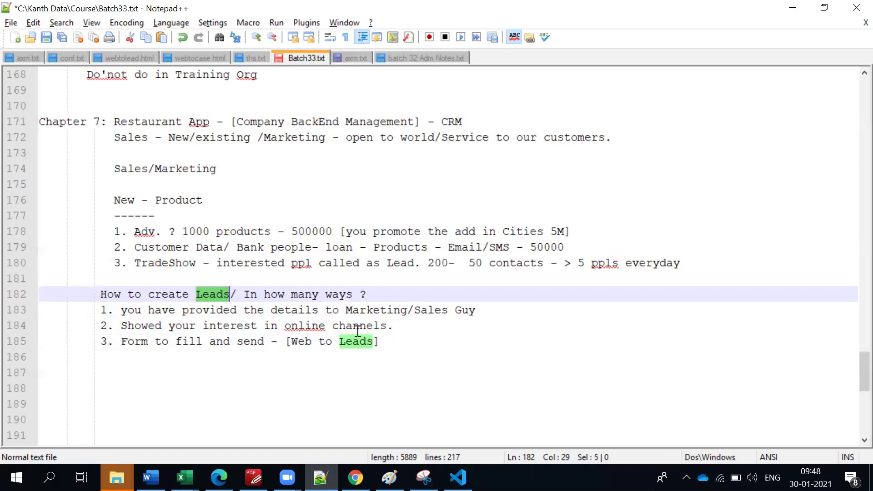
{"action": "left_click", "coordinate": [397, 339]}
{"action": "key", "text": "Return"}
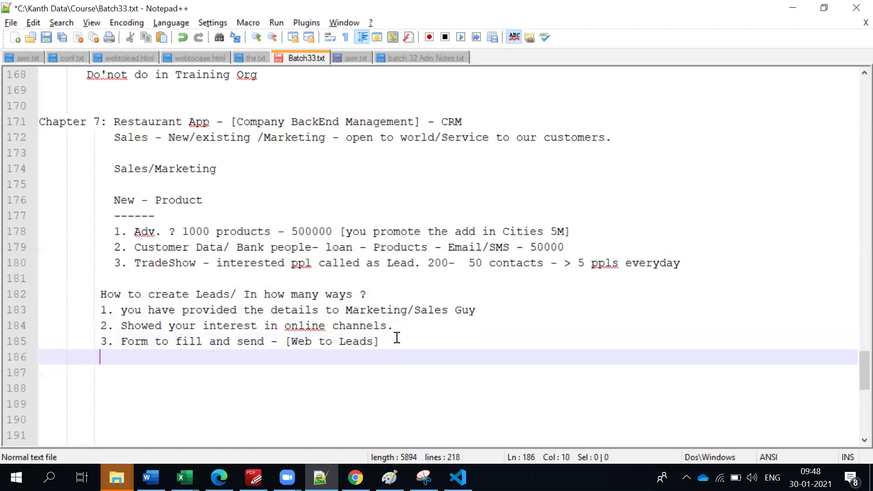
{"action": "type", "text": "4."}
Change the heading to 'Source of Leads Creation./ In how many ways ?'.
{"action": "left_click_drag", "start_coordinate": [189, 294], "coordinate": [101, 295]}
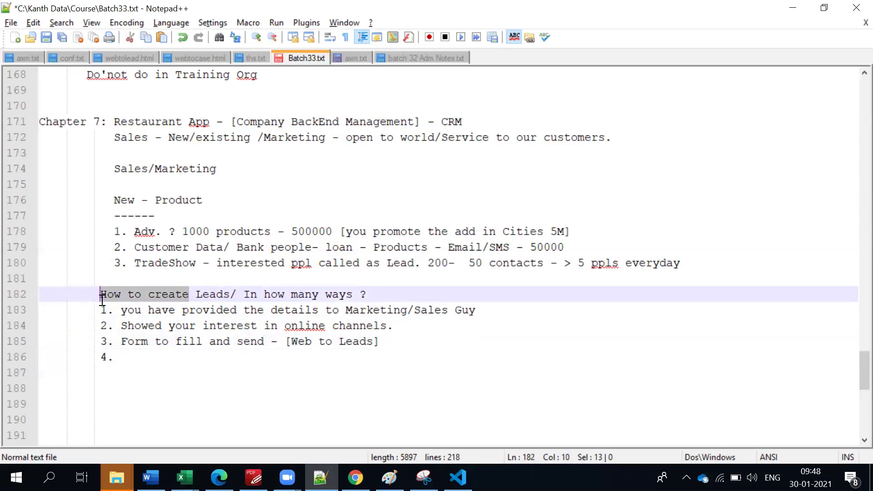
{"action": "type", "text": "Soru"}
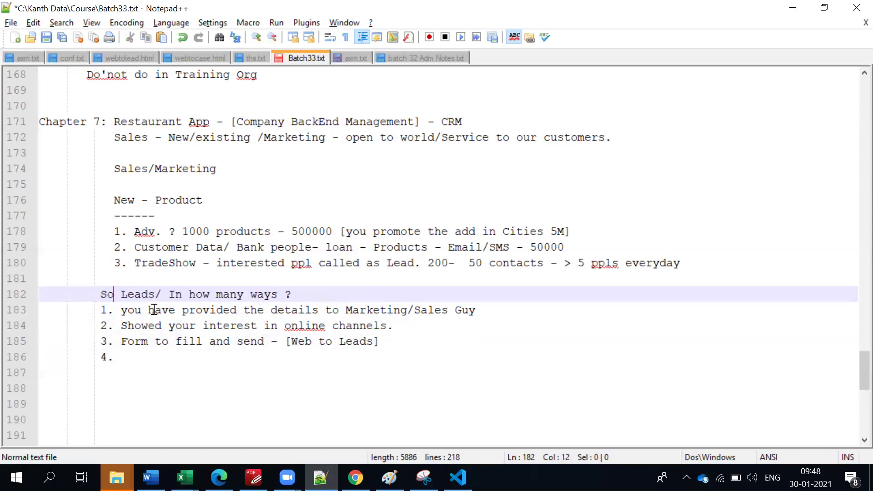
{"action": "key", "text": "BackSpace"}
{"action": "key", "text": "BackSpace"}
{"action": "type", "text": "urce of"}
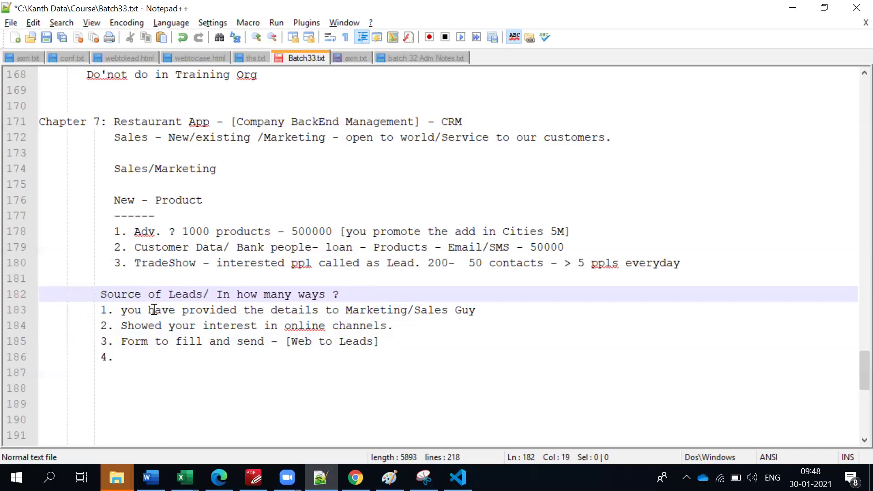
{"action": "left_click", "coordinate": [203, 297]}
{"action": "type", "text": "o"}
{"action": "type", "text": "rete"}
{"action": "key", "text": "BackSpace"}
{"action": "key", "text": "BackSpace"}
{"action": "type", "text": "ation"}
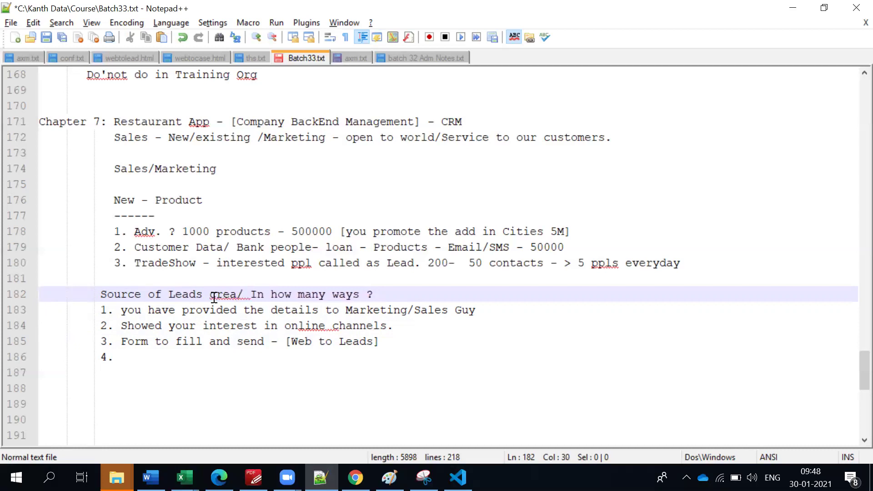
{"action": "type", "text": "."}
{"action": "left_click", "coordinate": [214, 298]}
{"action": "key", "text": "BackSpace"}
{"action": "type", "text": "C"}
{"action": "left_click", "coordinate": [361, 299]}
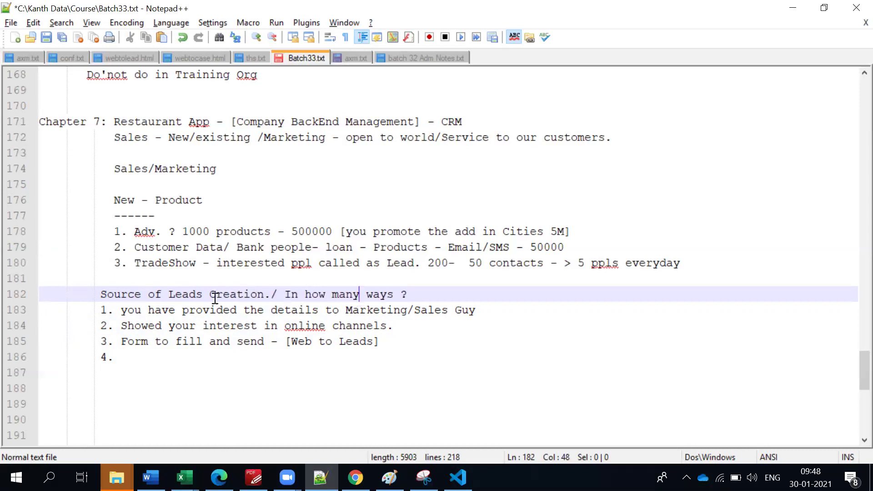
Review the list items by selecting lines, leaving the caret after '4.'.
{"action": "left_click_drag", "start_coordinate": [100, 309], "coordinate": [476, 314]}
{"action": "left_click", "coordinate": [401, 349]}
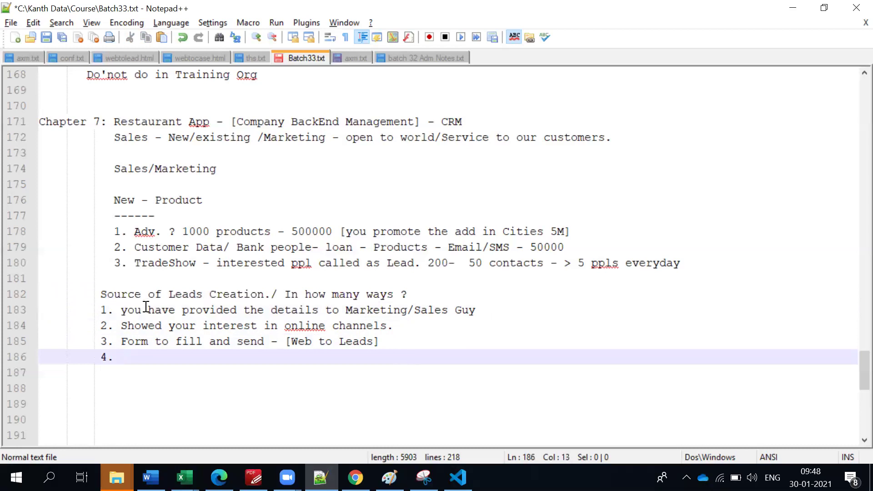
{"action": "left_click", "coordinate": [122, 311]}
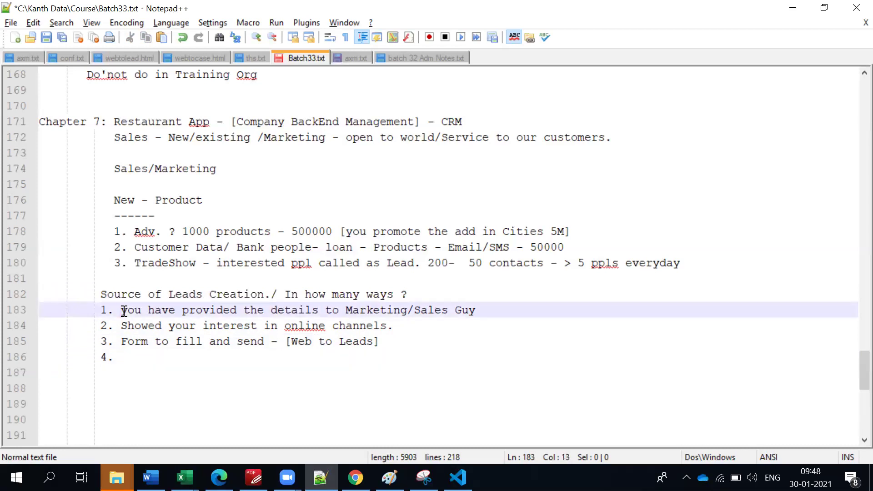
{"action": "triple_click", "coordinate": [179, 330]}
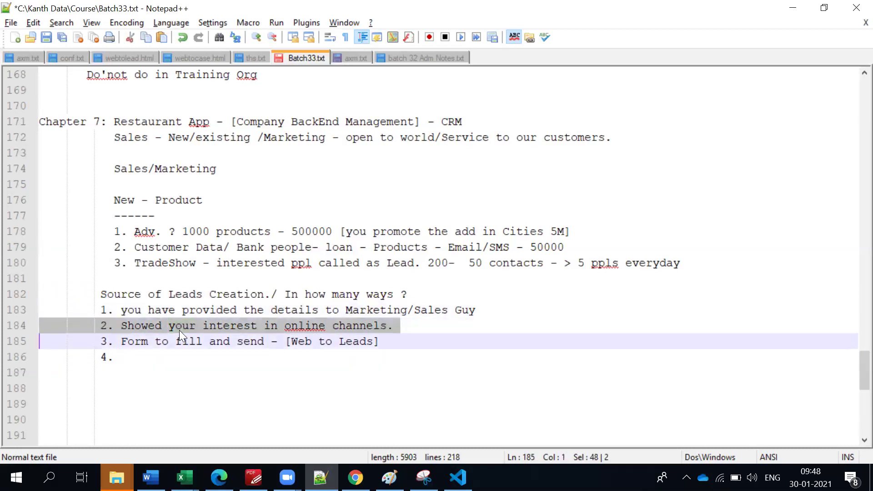
{"action": "double_click", "coordinate": [179, 341]}
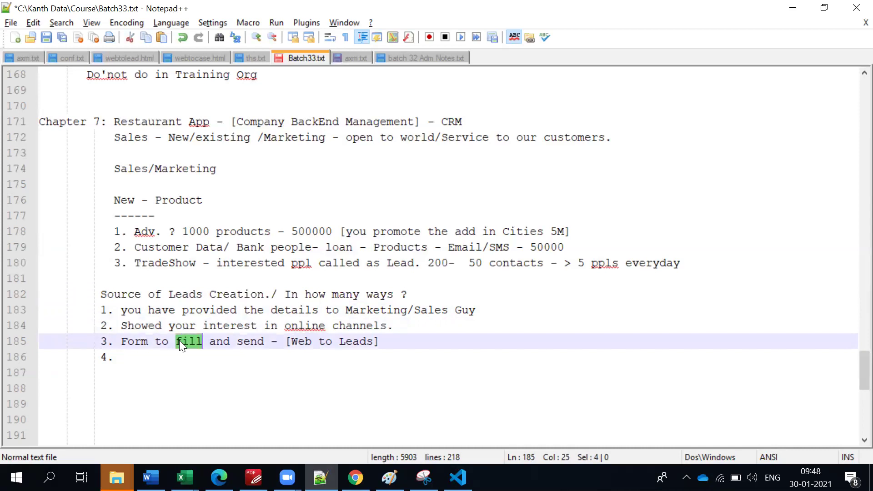
{"action": "left_click", "coordinate": [173, 364]}
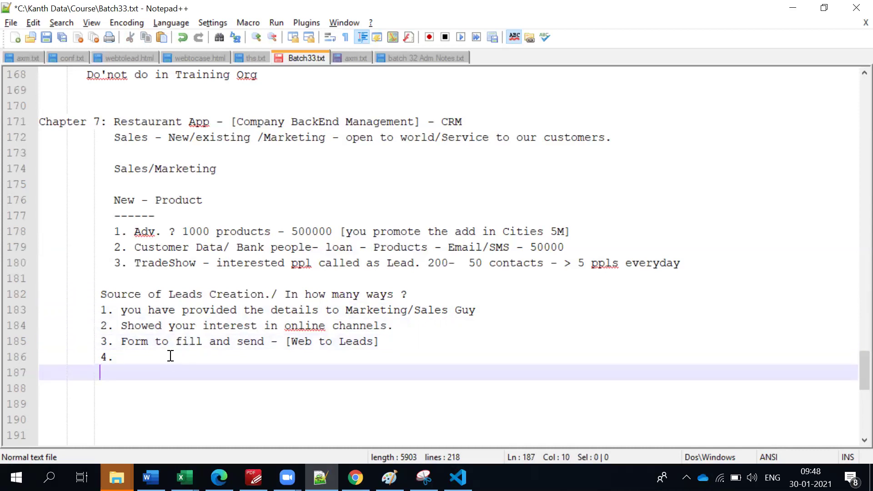
{"action": "left_click", "coordinate": [170, 356]}
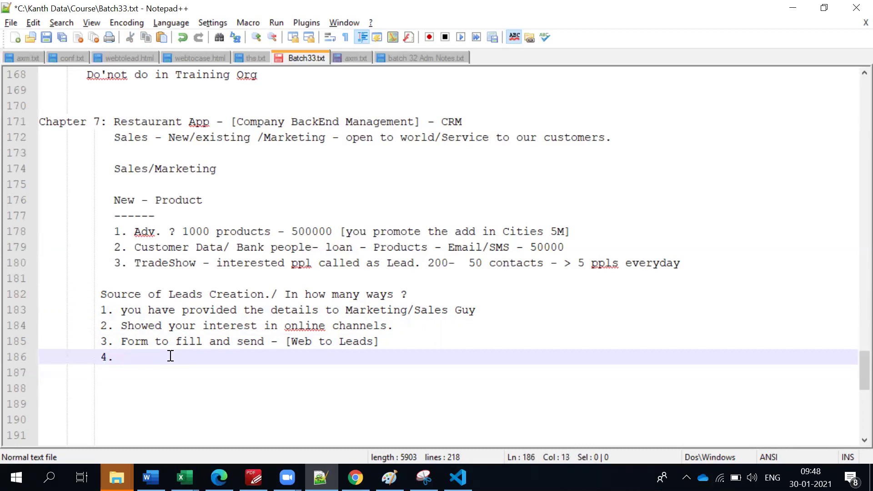
Write item 4: 'Sales guys uploads the excel sheet which may be extracted by vendors and supplied.'.
{"action": "type", "text": "Sales guys "}
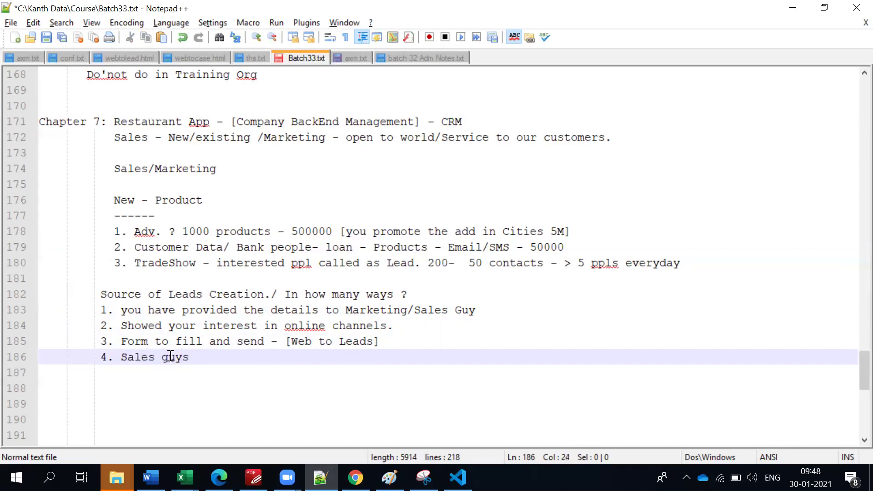
{"action": "type", "text": "uploads "}
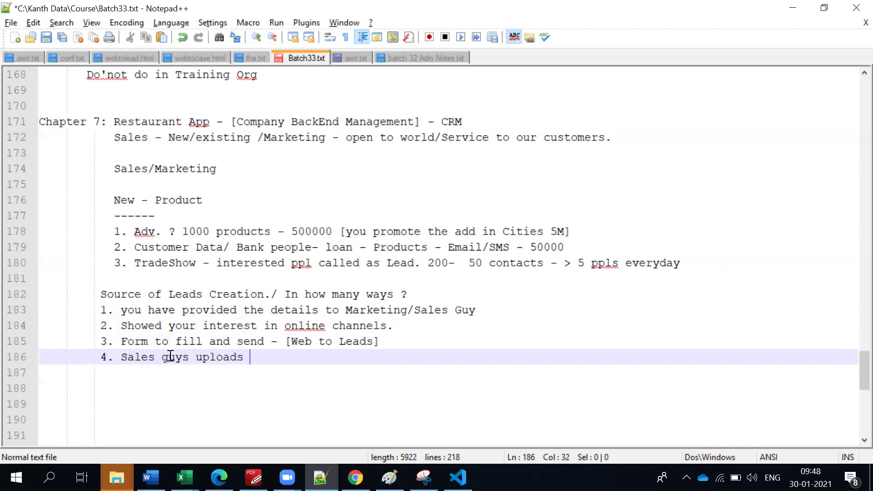
{"action": "type", "text": "the excel sheet "}
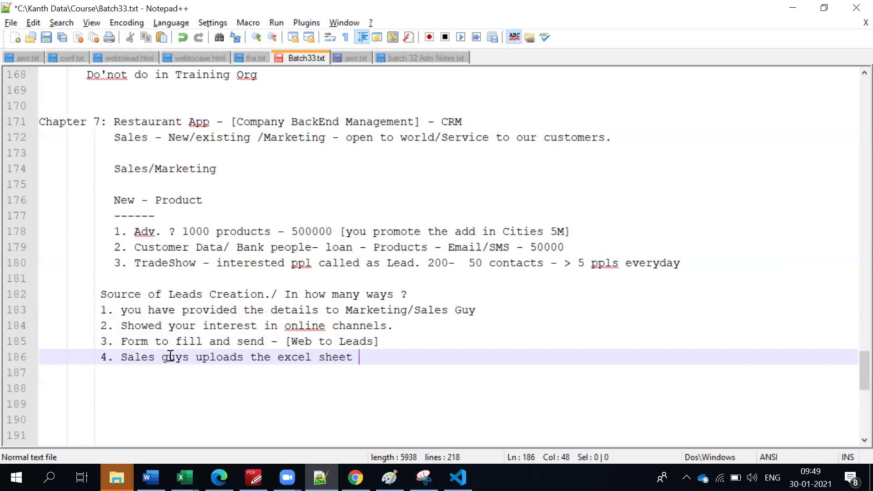
{"action": "type", "text": "which may be ex"}
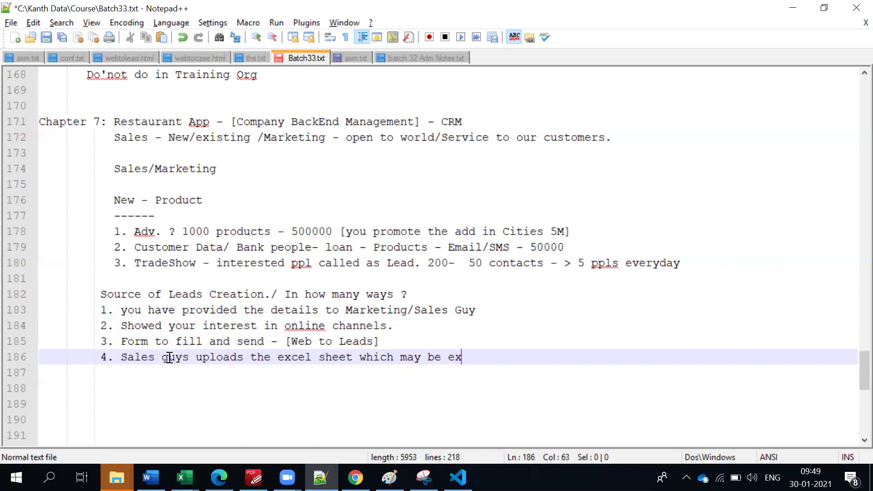
{"action": "type", "text": "tracted "}
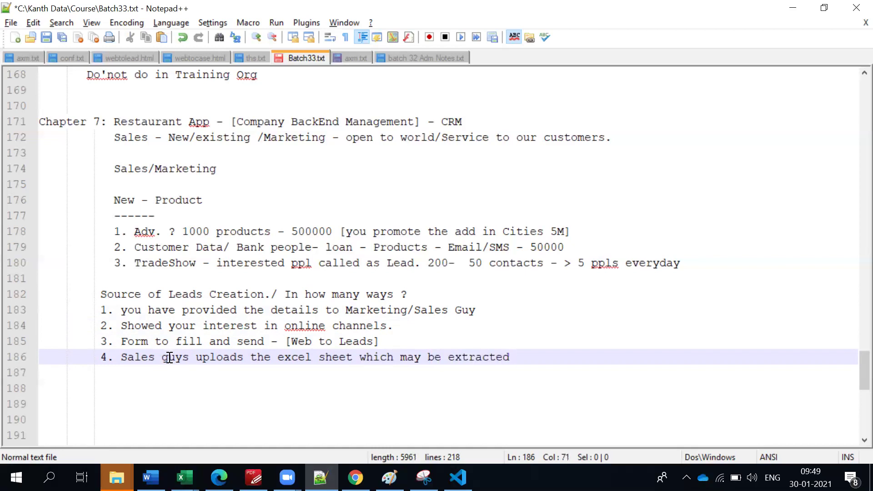
{"action": "type", "text": "by vendor"}
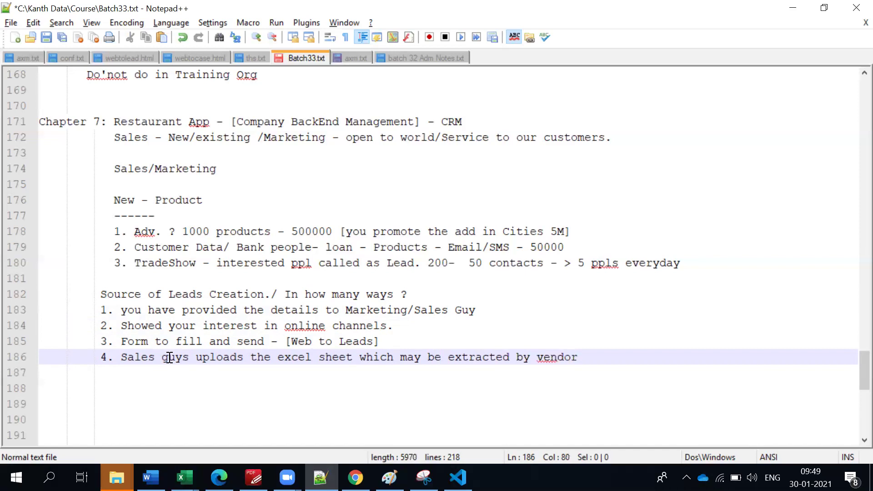
{"action": "type", "text": "s and supploe"}
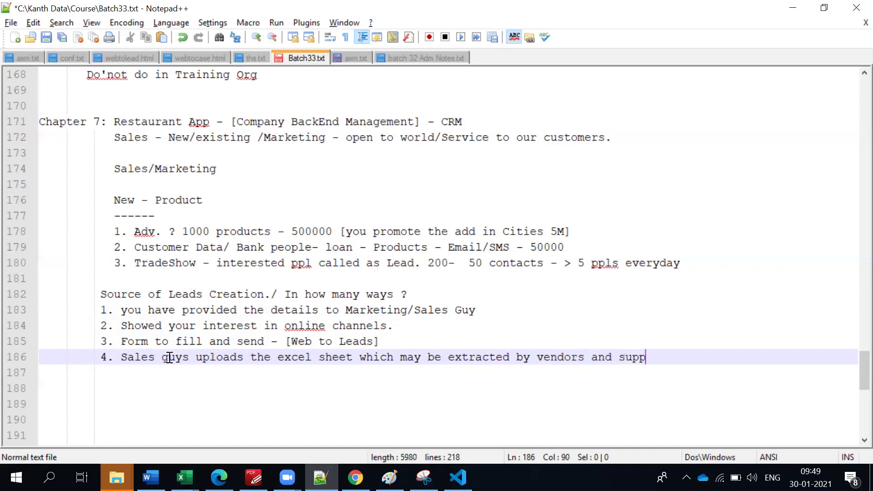
{"action": "key", "text": "BackSpace"}
{"action": "key", "text": "BackSpace"}
{"action": "type", "text": "ied."}
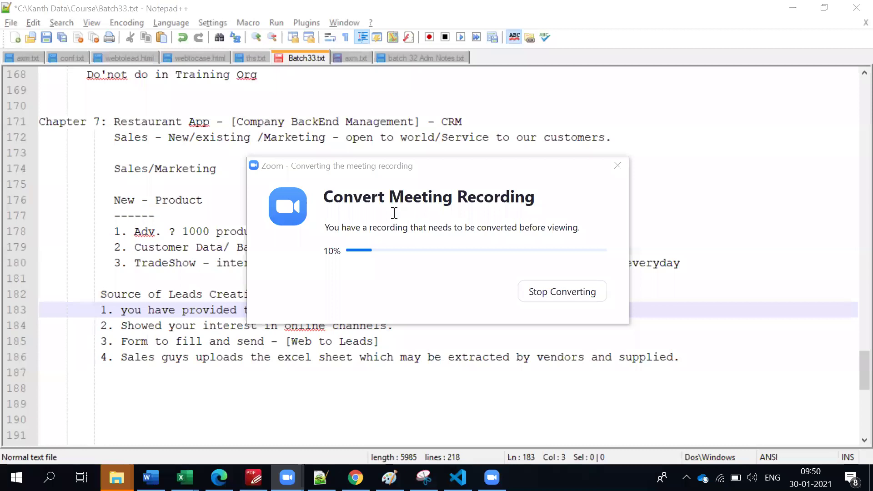
Underline the list heading with a row of hyphens.
{"action": "left_click", "coordinate": [394, 215]}
{"action": "scroll", "coordinate": [393, 214], "scroll_direction": "down", "scroll_amount": 1}
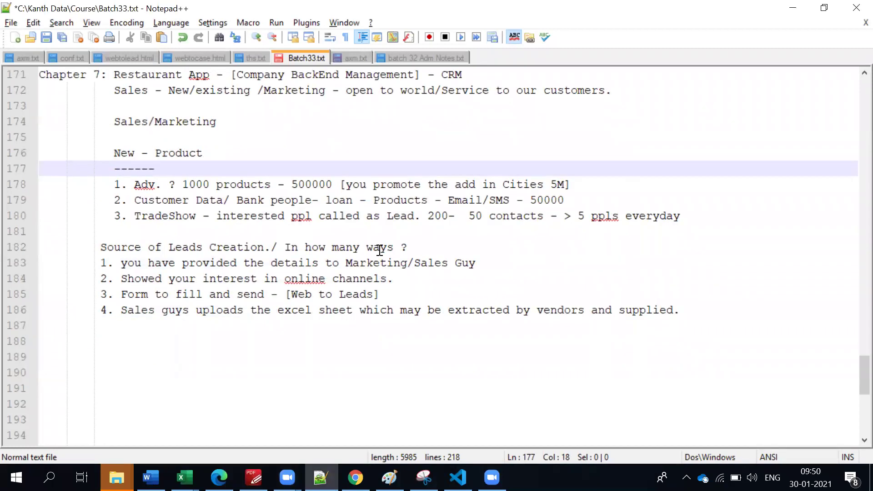
{"action": "left_click", "coordinate": [423, 246]}
{"action": "key", "text": "Return"}
{"action": "type", "text": "-----------------------------------------------"}
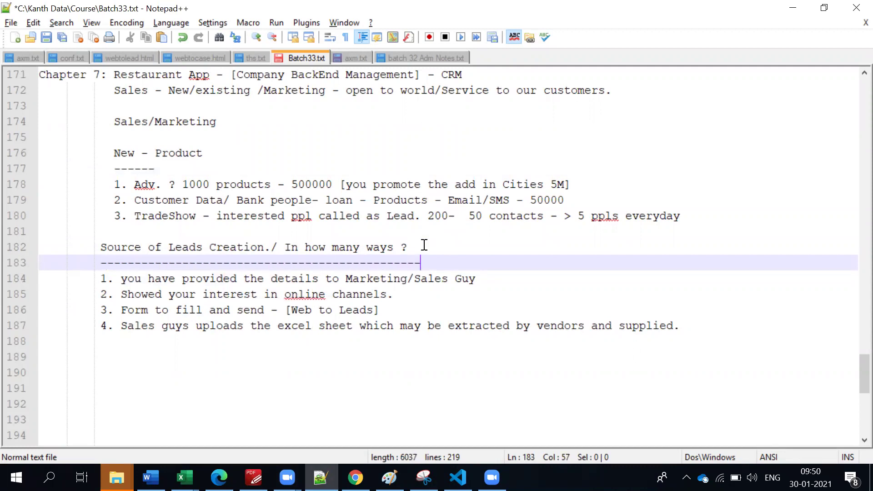
{"action": "left_click_drag", "start_coordinate": [723, 328], "coordinate": [106, 325]}
{"action": "double_click", "coordinate": [146, 310]}
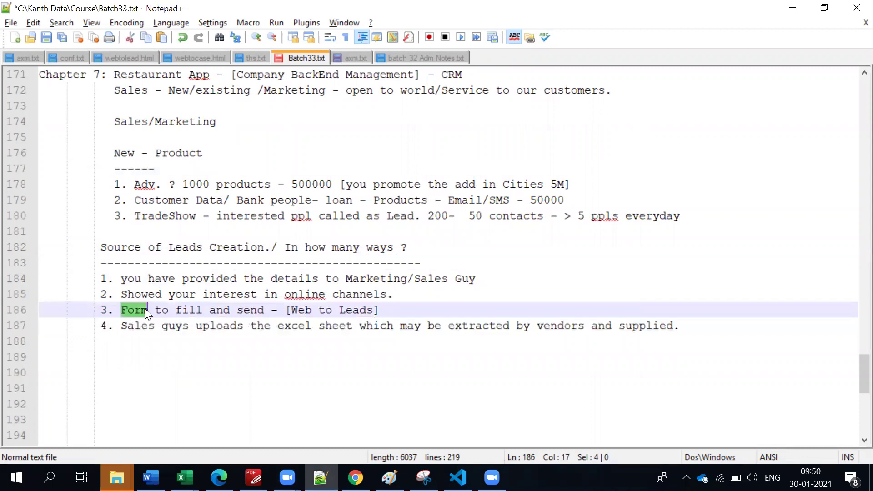
{"action": "double_click", "coordinate": [150, 294]}
{"action": "double_click", "coordinate": [154, 279]}
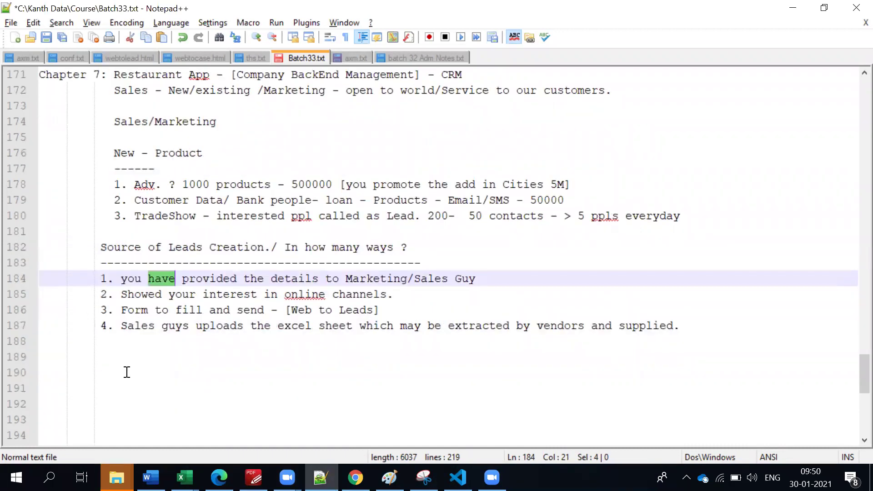
{"action": "key", "text": "alt+Tab"}
{"action": "key", "text": "alt+Tab"}
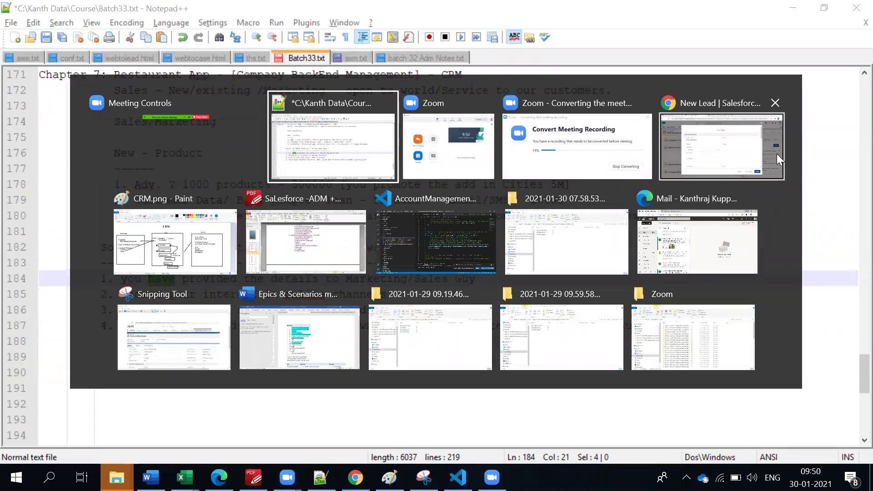
On the New Lead form, set salutation Mr. and enter the lead's first and last name.
{"action": "left_click", "coordinate": [723, 148]}
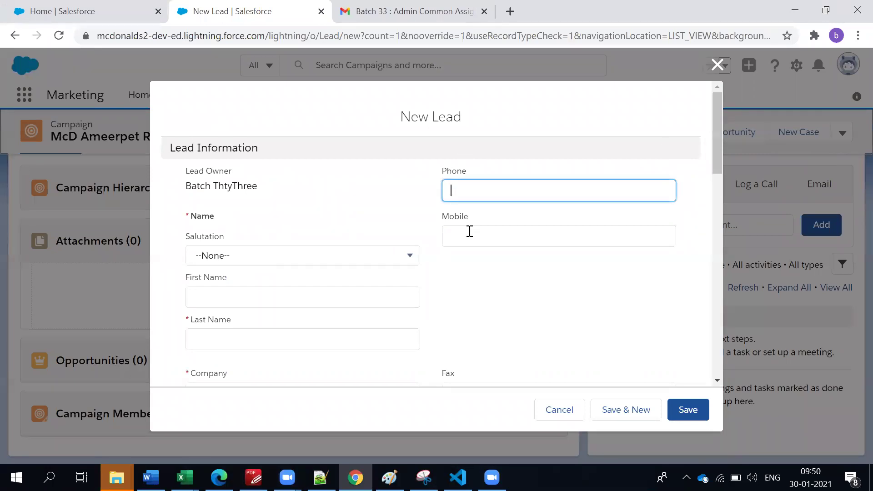
{"action": "left_click", "coordinate": [356, 260]}
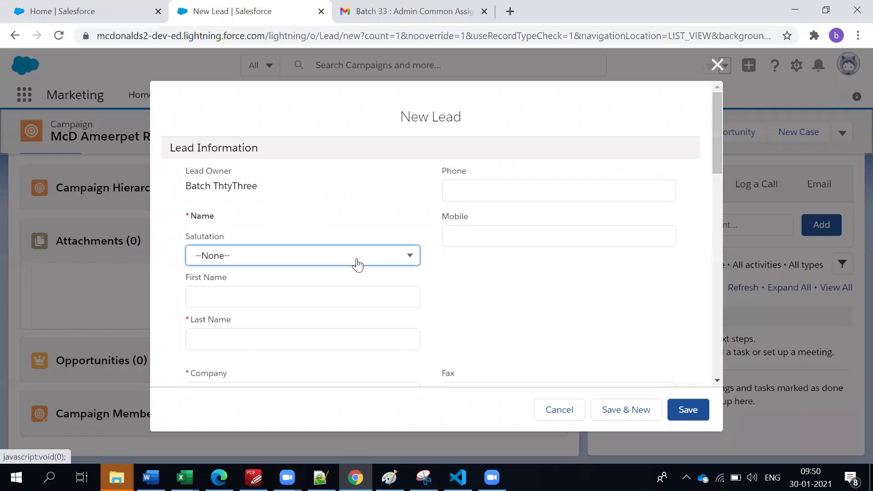
{"action": "left_click", "coordinate": [331, 272]}
{"action": "left_click", "coordinate": [288, 298]}
{"action": "scroll", "coordinate": [288, 300], "scroll_direction": "down", "scroll_amount": 2}
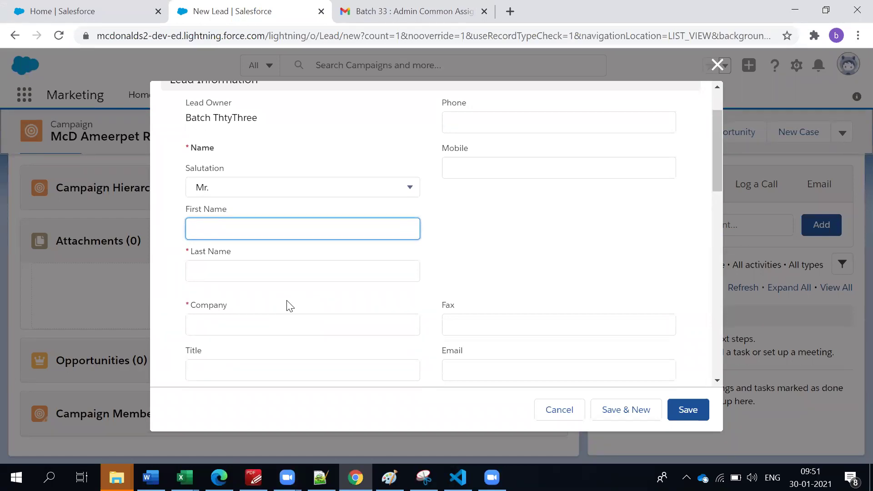
{"action": "left_click", "coordinate": [250, 279]}
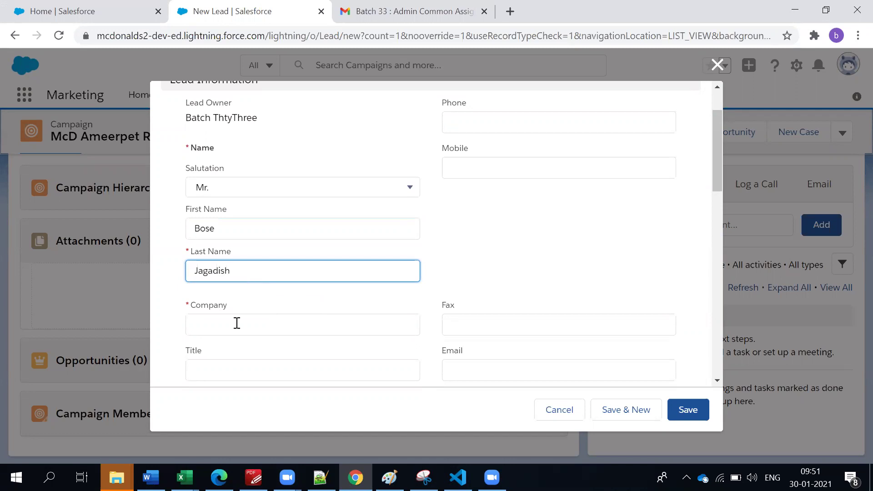
{"action": "left_click", "coordinate": [237, 322]}
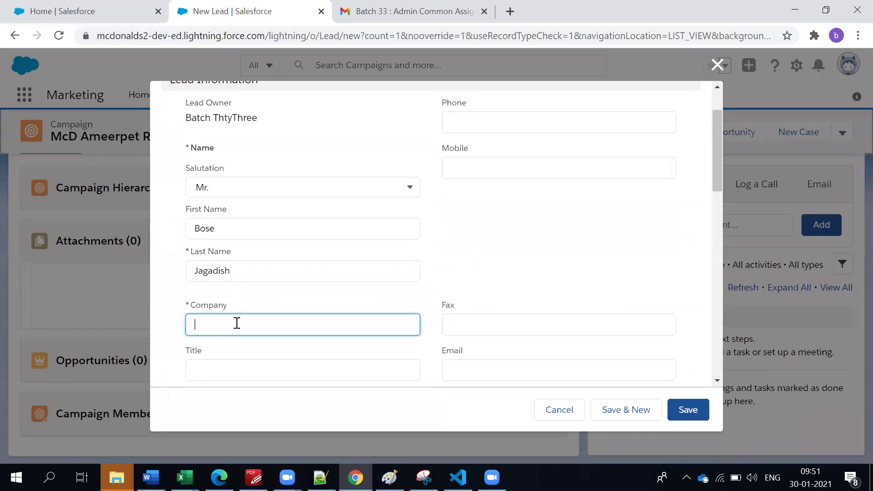
Replace the mistyped Company entries with 'SF Training Institute'.
{"action": "scroll", "coordinate": [334, 263], "scroll_direction": "up", "scroll_amount": 2}
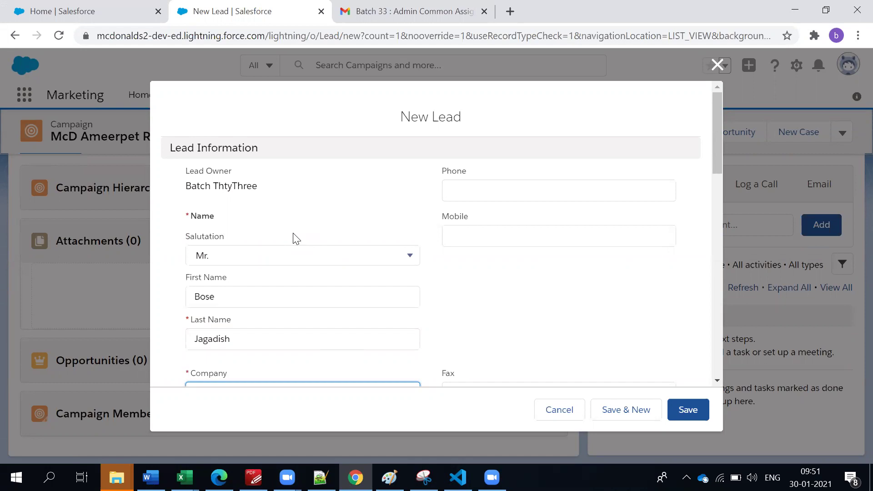
{"action": "scroll", "coordinate": [296, 273], "scroll_direction": "down", "scroll_amount": 5}
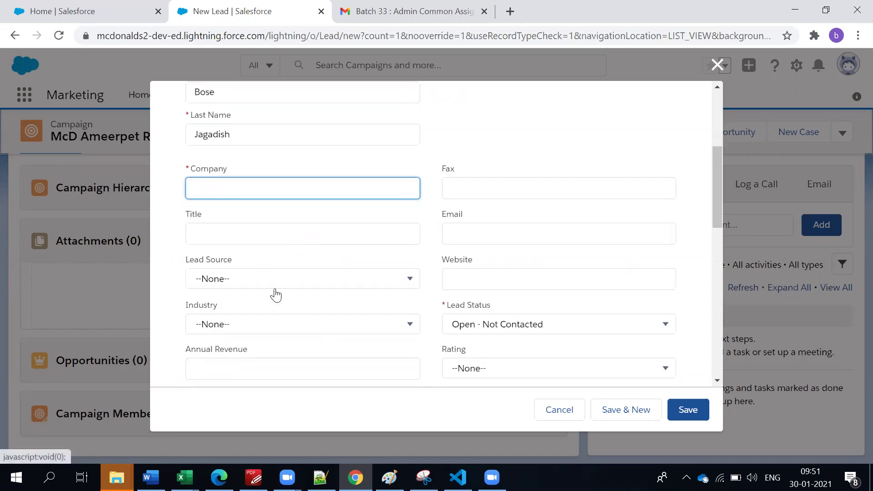
{"action": "type", "text": "ndependent"}
{"action": "key", "text": "BackSpace"}
{"action": "key", "text": "BackSpace"}
{"action": "key", "text": "BackSpace"}
{"action": "key", "text": "BackSpace"}
{"action": "key", "text": "BackSpace"}
{"action": "key", "text": "BackSpace"}
{"action": "key", "text": "BackSpace"}
{"action": "key", "text": "BackSpace"}
{"action": "key", "text": "BackSpace"}
{"action": "key", "text": "BackSpace"}
{"action": "type", "text": "NasaNA"}
{"action": "key", "text": "BackSpace"}
{"action": "key", "text": "BackSpace"}
{"action": "key", "text": "BackSpace"}
{"action": "scroll", "coordinate": [268, 286], "scroll_direction": "up", "scroll_amount": 3}
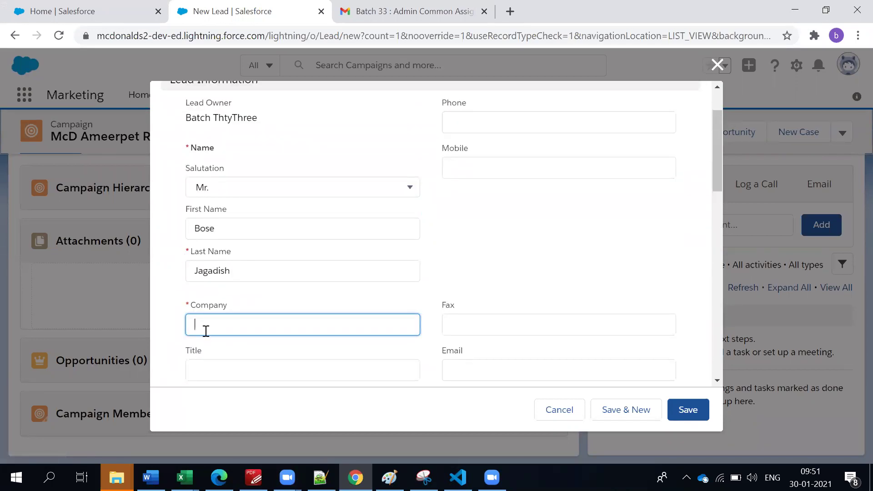
{"action": "scroll", "coordinate": [206, 331], "scroll_direction": "down", "scroll_amount": 1}
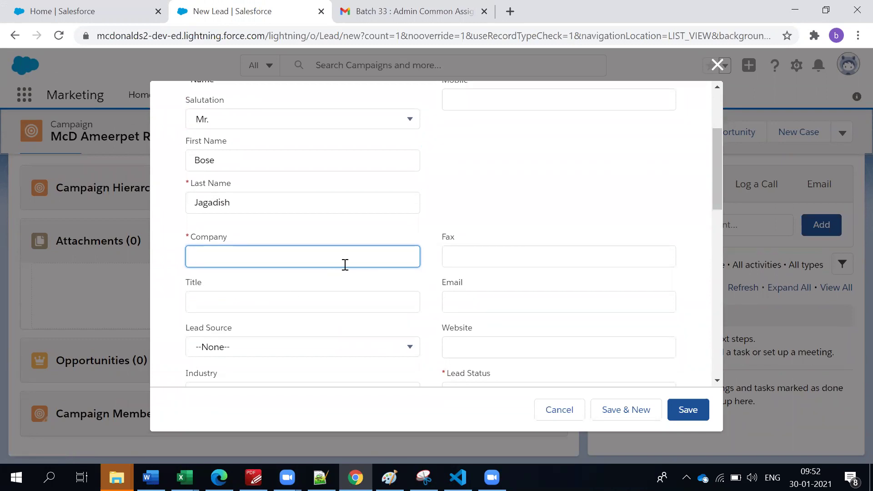
{"action": "type", "text": "SF Training Institute"}
{"action": "left_click", "coordinate": [302, 281]}
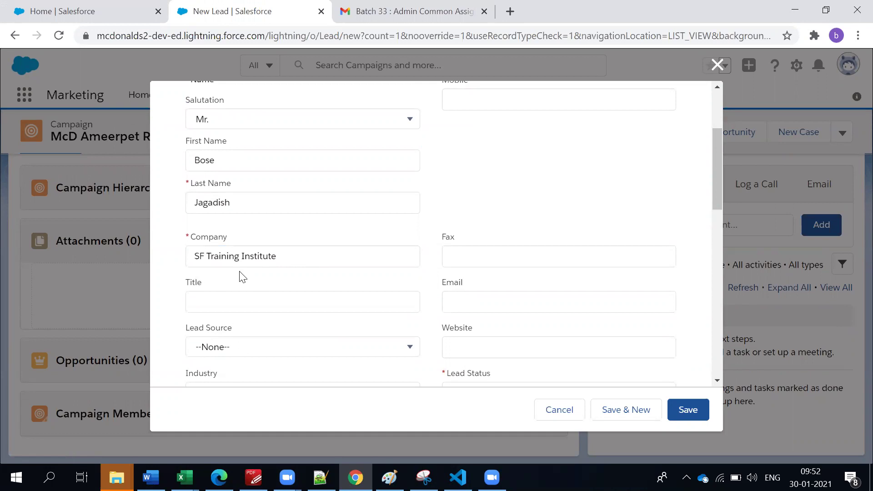
{"action": "scroll", "coordinate": [218, 269], "scroll_direction": "up", "scroll_amount": 3}
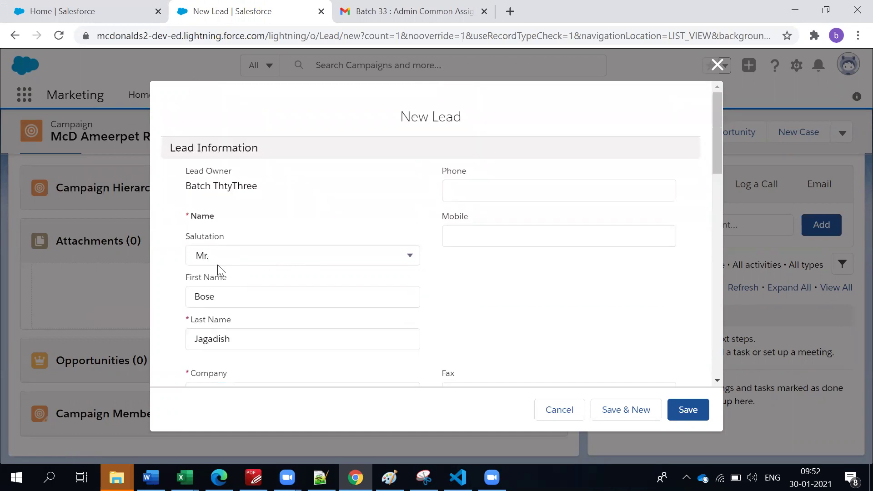
{"action": "scroll", "coordinate": [225, 267], "scroll_direction": "down", "scroll_amount": 5}
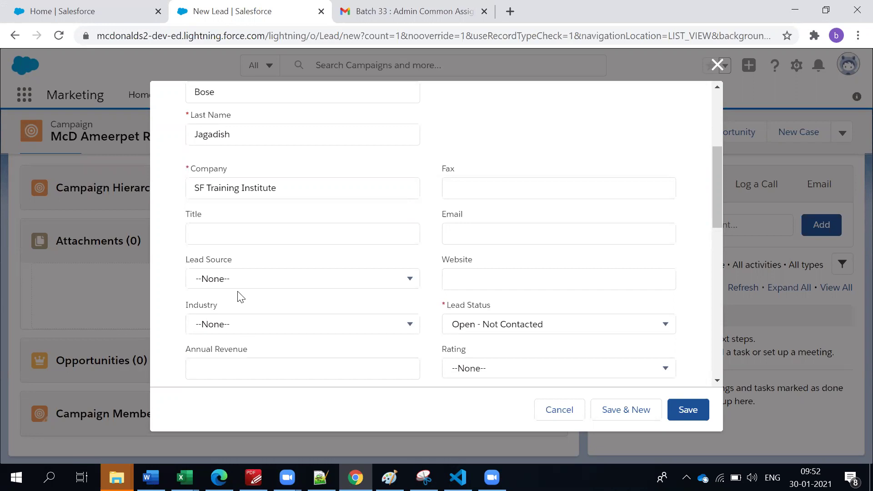
{"action": "scroll", "coordinate": [239, 302], "scroll_direction": "up", "scroll_amount": 3}
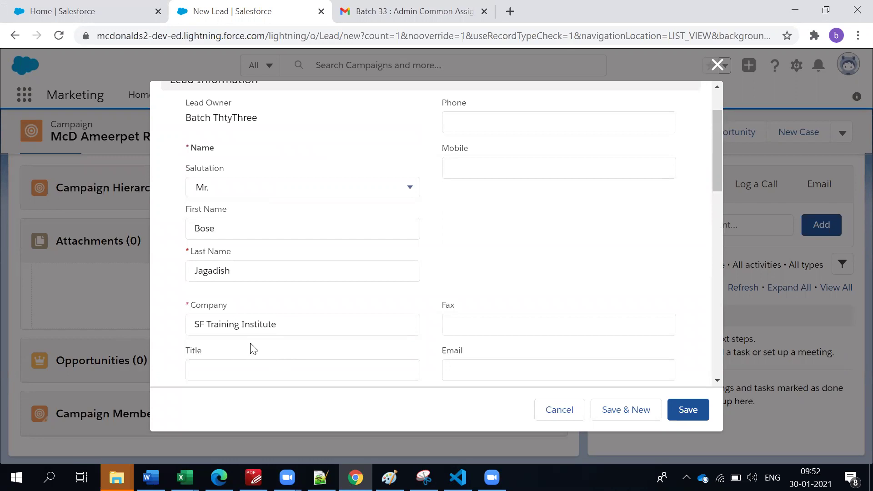
Enter Title 'Organizer' and set Lead Source to Other.
{"action": "scroll", "coordinate": [253, 349], "scroll_direction": "down", "scroll_amount": 1}
{"action": "left_click", "coordinate": [234, 307]}
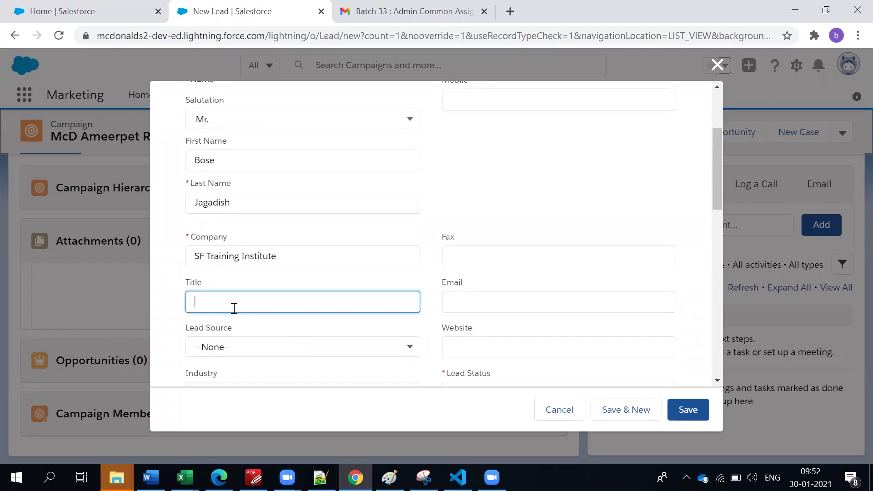
{"action": "type", "text": "Organizer"}
{"action": "left_click", "coordinate": [256, 350]}
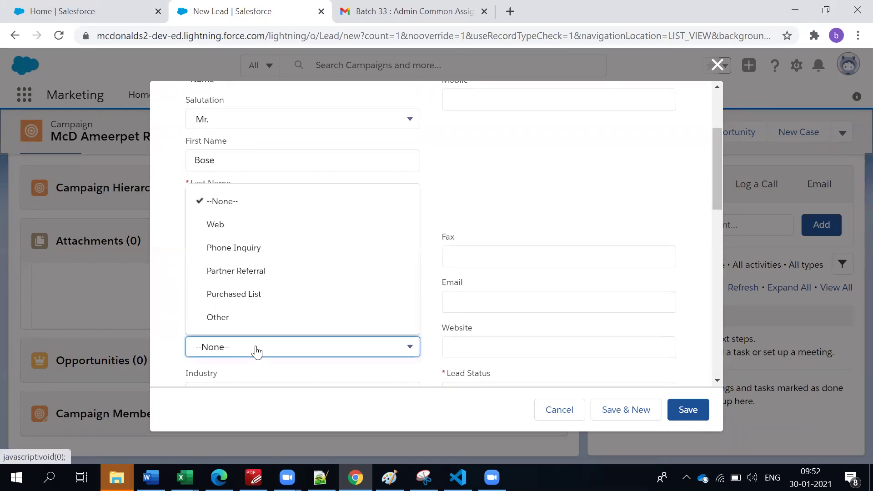
{"action": "left_click", "coordinate": [249, 322]}
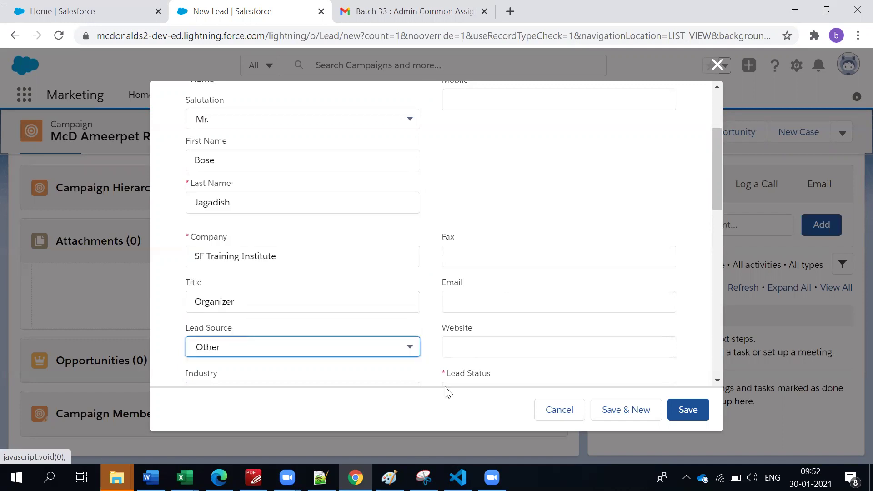
{"action": "left_click", "coordinate": [432, 341]}
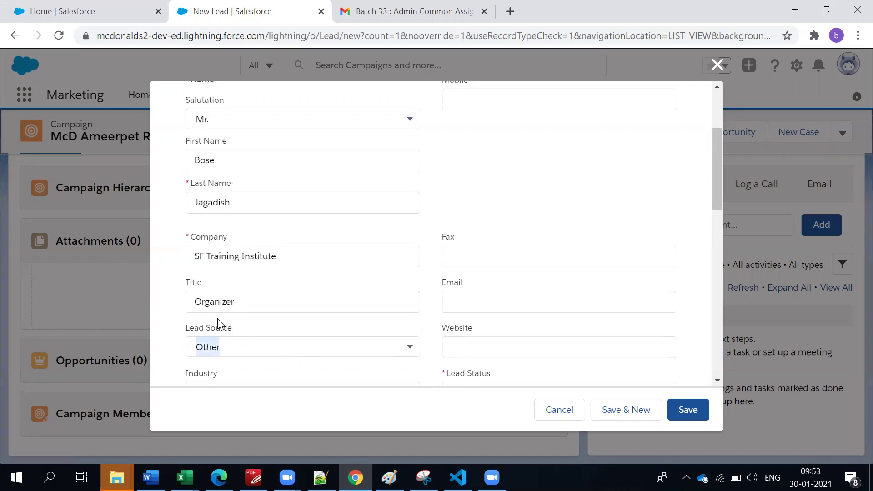
Pick Education from the Industry picklist.
{"action": "left_click", "coordinate": [215, 333]}
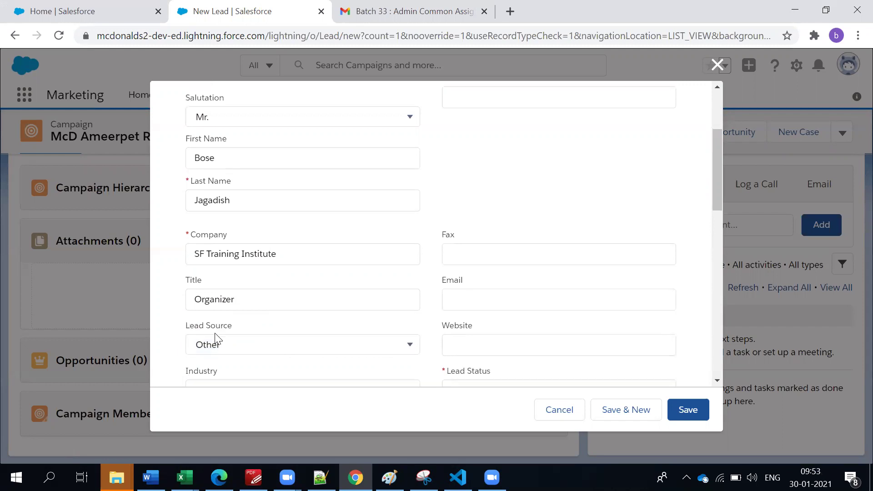
{"action": "scroll", "coordinate": [215, 335], "scroll_direction": "down", "scroll_amount": 3}
{"action": "left_click", "coordinate": [215, 267]}
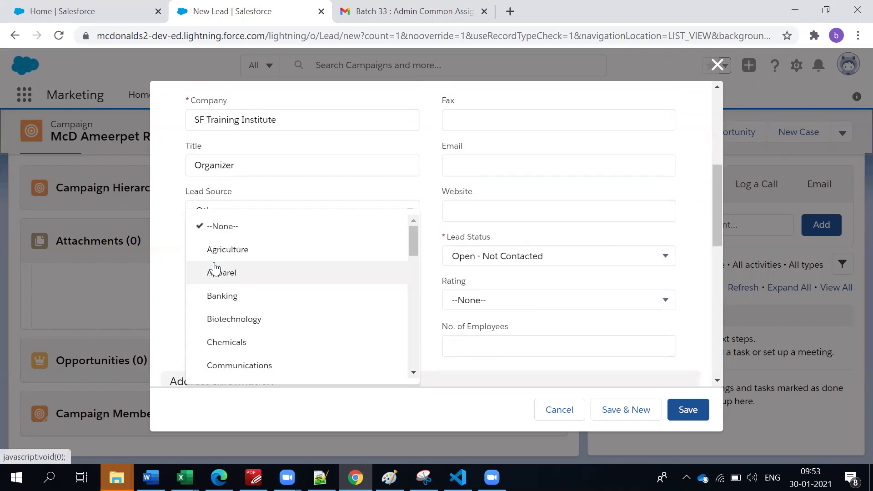
{"action": "scroll", "coordinate": [233, 287], "scroll_direction": "down", "scroll_amount": 2}
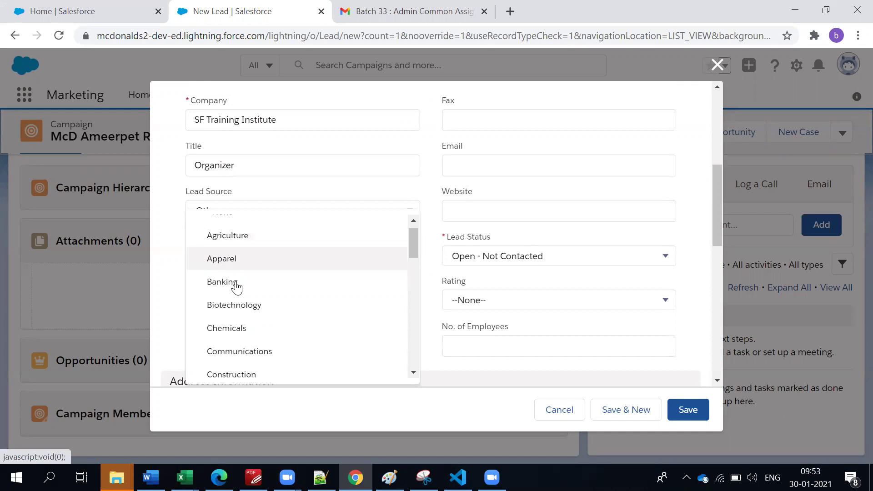
{"action": "scroll", "coordinate": [240, 332], "scroll_direction": "down", "scroll_amount": 2}
{"action": "scroll", "coordinate": [227, 293], "scroll_direction": "down", "scroll_amount": 2}
{"action": "scroll", "coordinate": [253, 316], "scroll_direction": "up", "scroll_amount": 3}
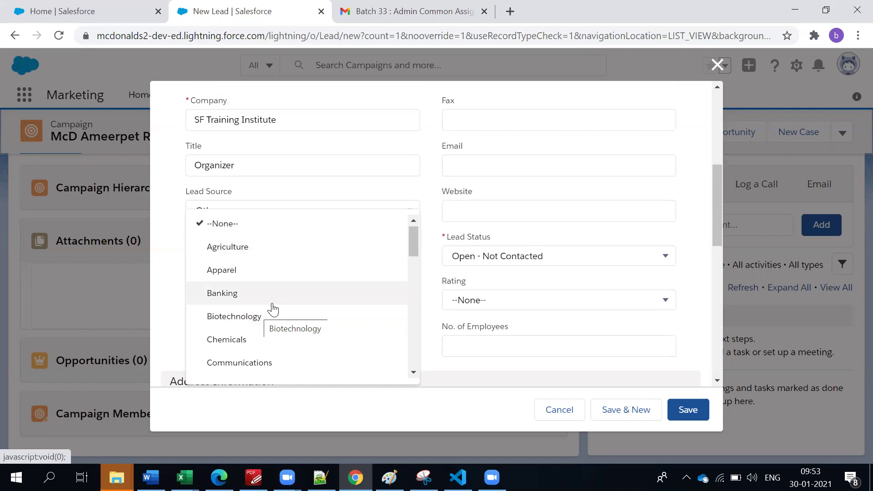
{"action": "scroll", "coordinate": [286, 342], "scroll_direction": "down", "scroll_amount": 1}
{"action": "left_click", "coordinate": [292, 371]}
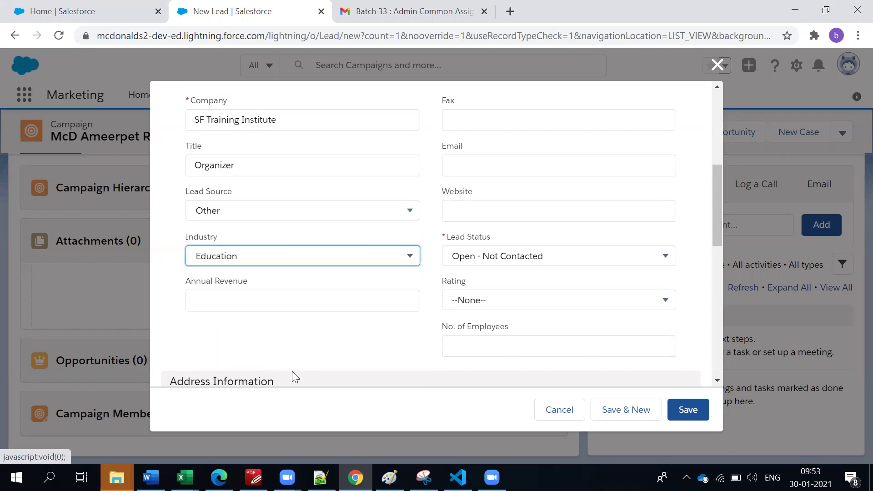
{"action": "scroll", "coordinate": [278, 298], "scroll_direction": "up", "scroll_amount": 6}
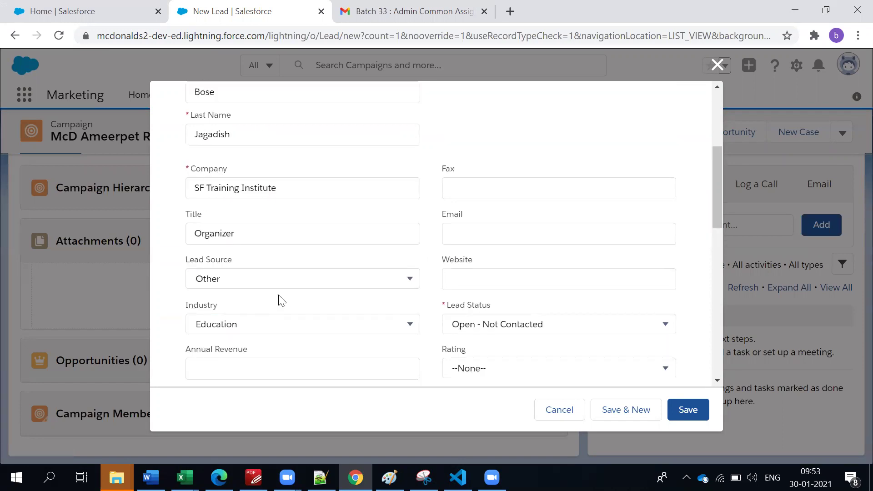
Review the entered fields, keep industry Education, and enter annual revenue $901,012.
{"action": "scroll", "coordinate": [291, 291], "scroll_direction": "down", "scroll_amount": 1}
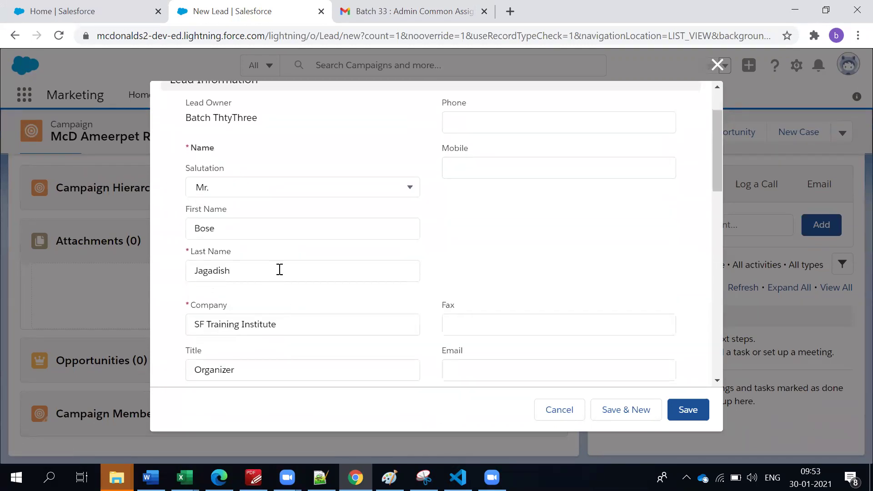
{"action": "left_click", "coordinate": [312, 233]}
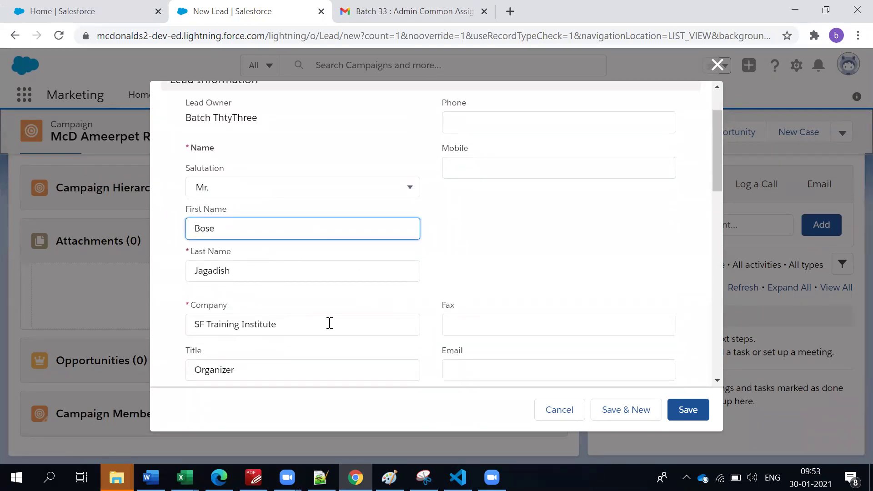
{"action": "scroll", "coordinate": [329, 324], "scroll_direction": "down", "scroll_amount": 2}
{"action": "left_click", "coordinate": [252, 231]}
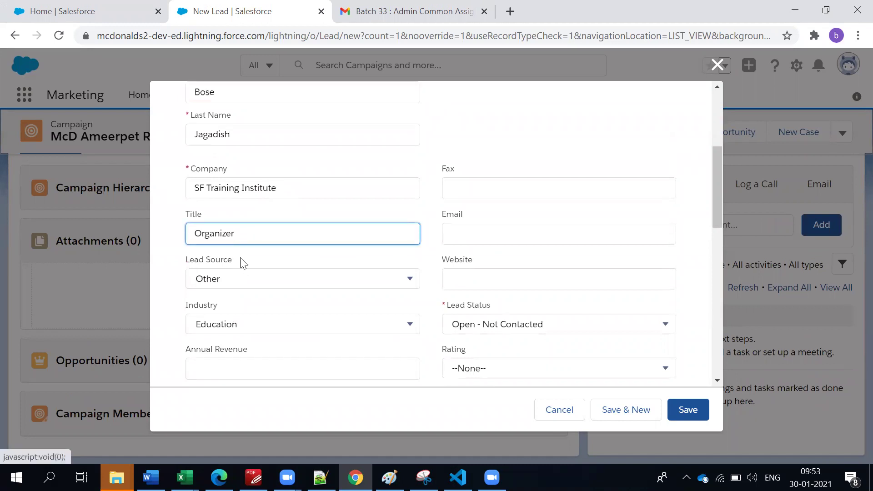
{"action": "scroll", "coordinate": [242, 263], "scroll_direction": "down", "scroll_amount": 1}
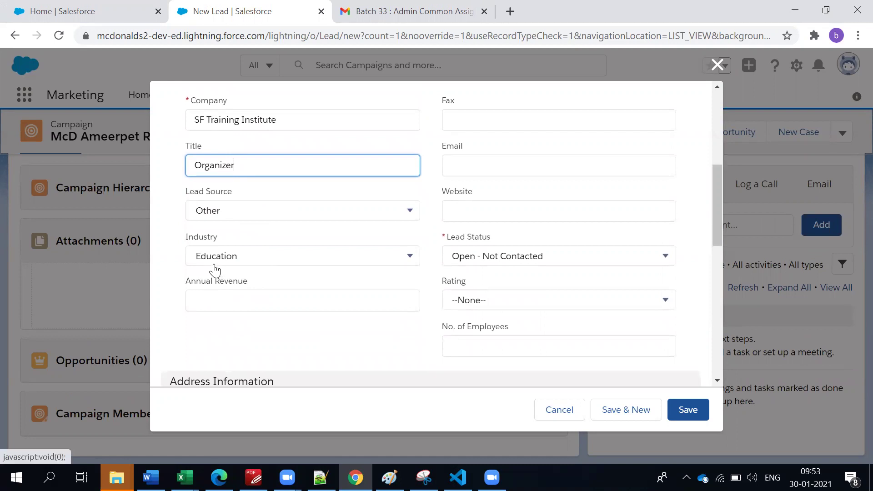
{"action": "triple_click", "coordinate": [238, 120]}
{"action": "left_click", "coordinate": [224, 255]}
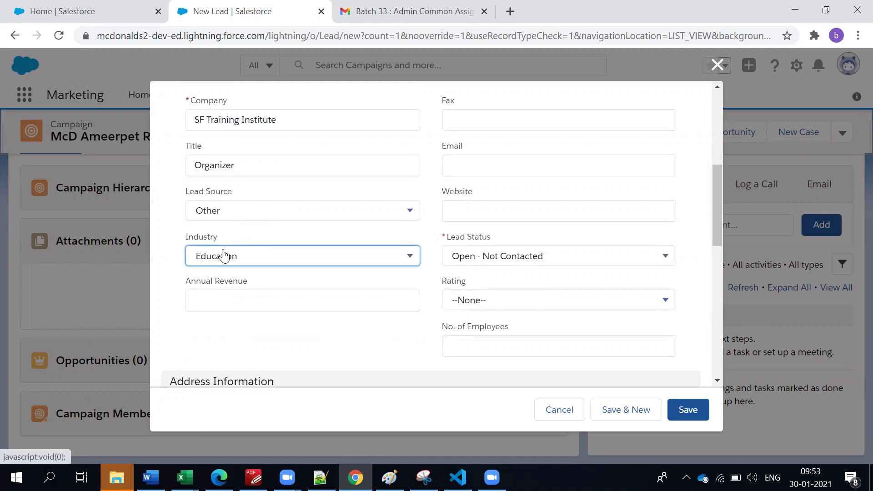
{"action": "left_click", "coordinate": [166, 289]}
{"action": "left_click", "coordinate": [206, 307]}
{"action": "type", "text": "9010121"}
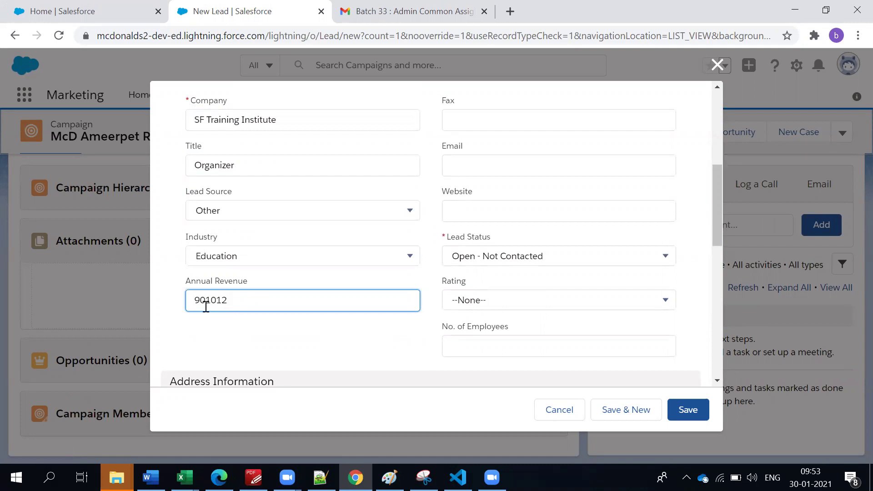
{"action": "left_click", "coordinate": [220, 341]}
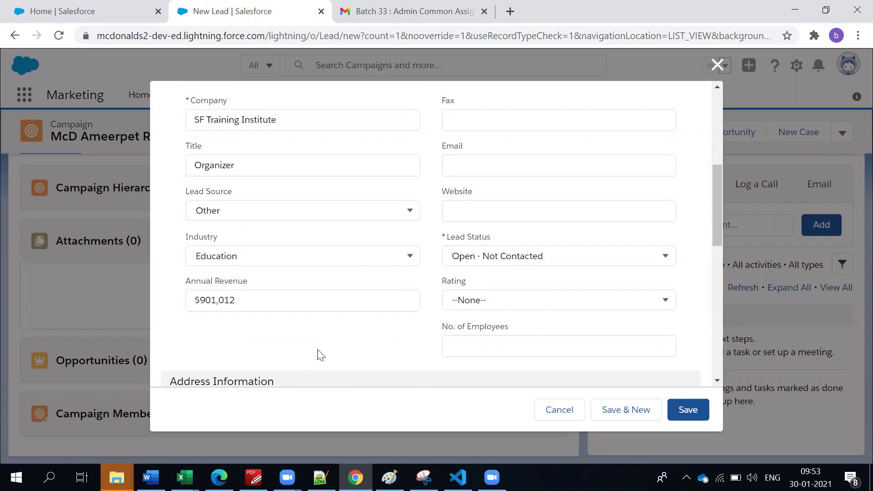
Set the lead's rating to Hot.
{"action": "left_click", "coordinate": [461, 299]}
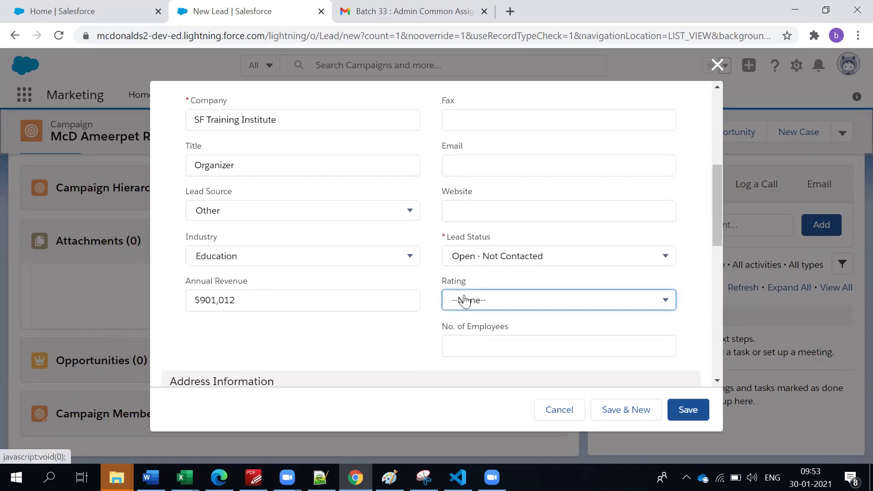
{"action": "left_click", "coordinate": [471, 319]}
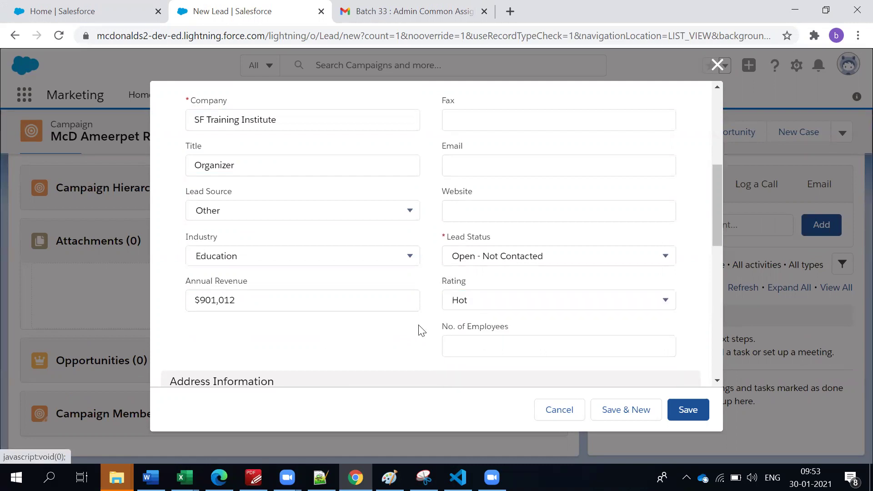
{"action": "left_click", "coordinate": [512, 297]}
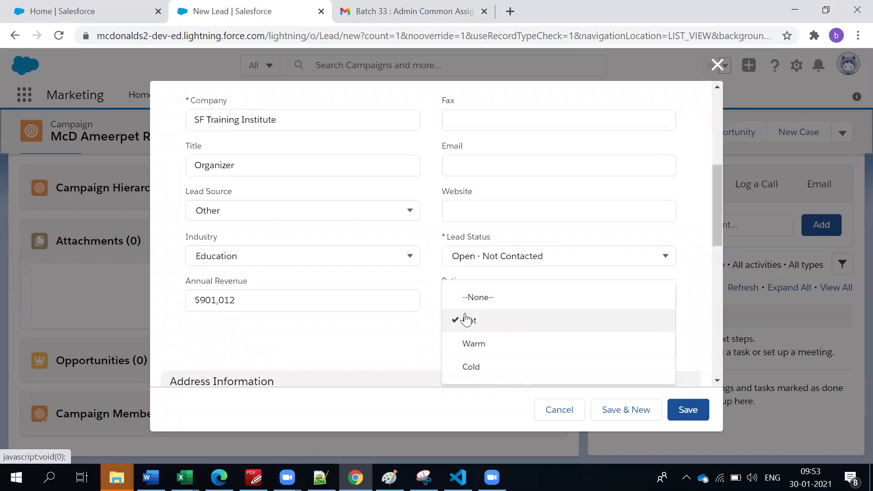
{"action": "left_click", "coordinate": [436, 316]}
{"action": "left_click", "coordinate": [452, 299]}
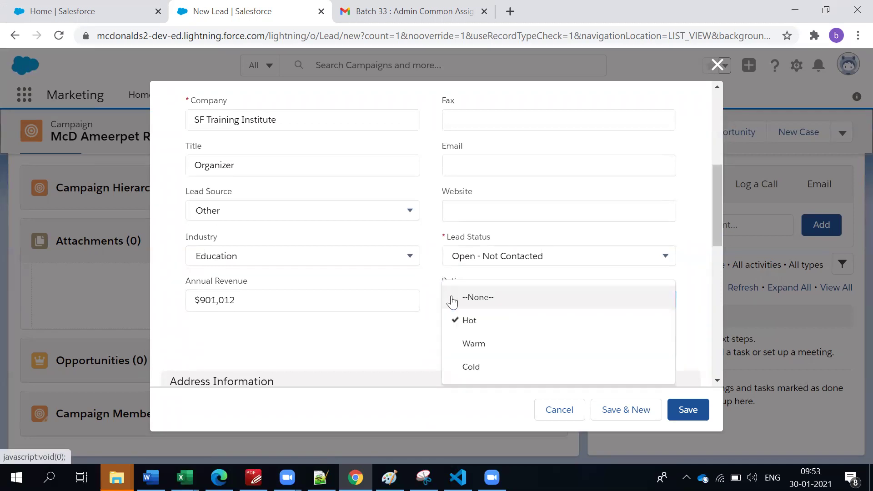
{"action": "scroll", "coordinate": [427, 295], "scroll_direction": "up", "scroll_amount": 4}
{"action": "scroll", "coordinate": [427, 296], "scroll_direction": "up", "scroll_amount": 2}
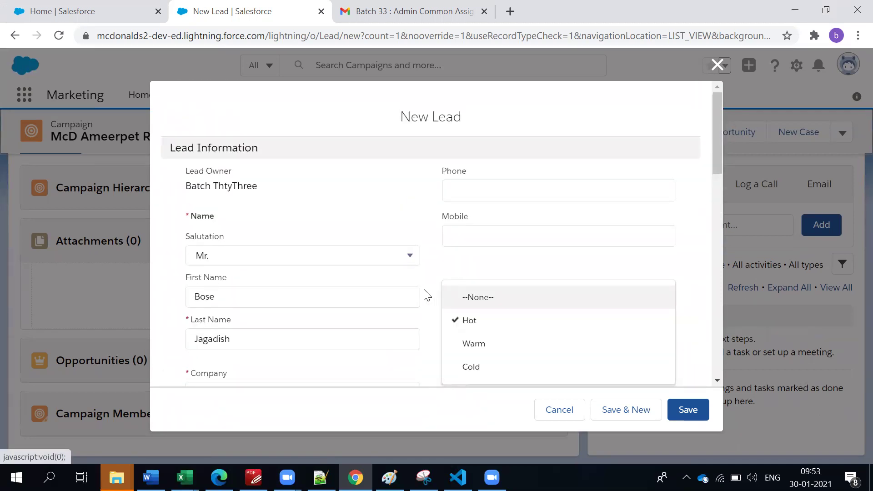
{"action": "scroll", "coordinate": [427, 295], "scroll_direction": "down", "scroll_amount": 7}
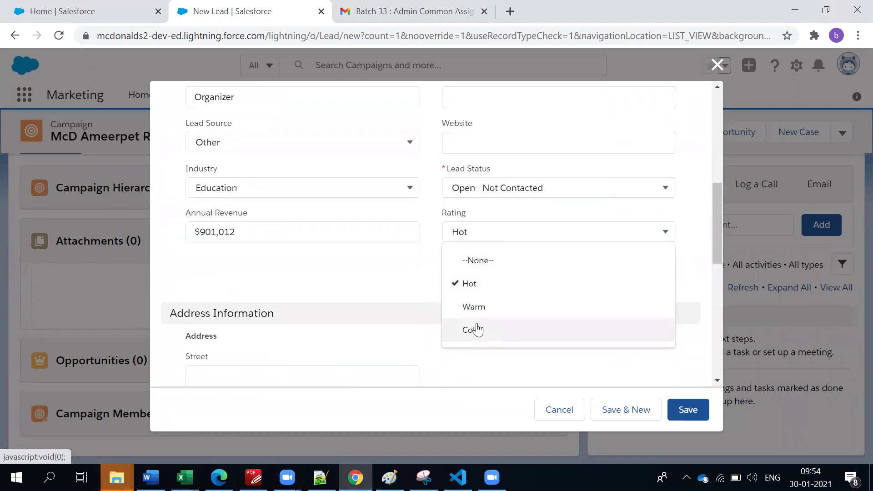
{"action": "left_click", "coordinate": [414, 296]}
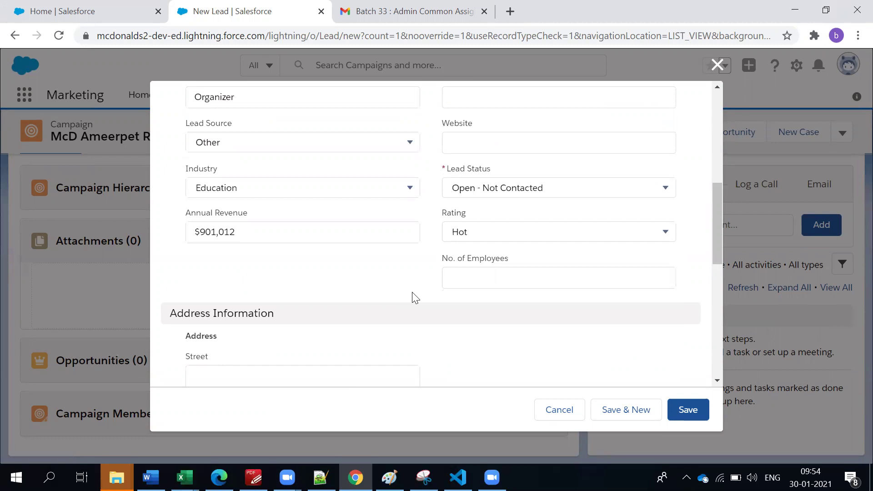
Enter 15 as the number of employees.
{"action": "left_click", "coordinate": [482, 287]}
{"action": "scroll", "coordinate": [228, 230], "scroll_direction": "up", "scroll_amount": 5}
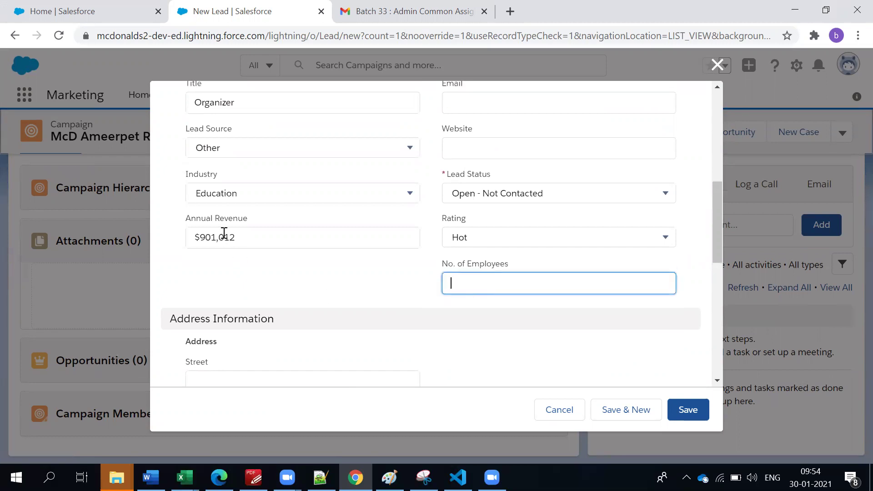
{"action": "scroll", "coordinate": [223, 233], "scroll_direction": "down", "scroll_amount": 5}
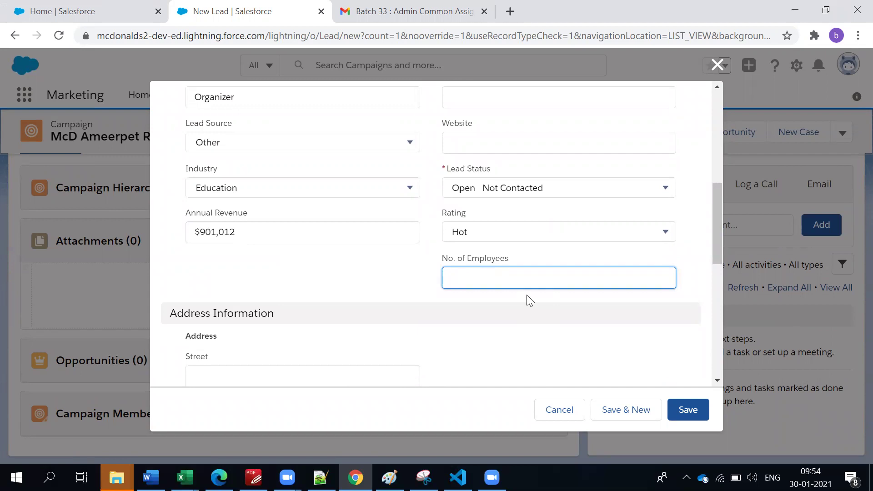
{"action": "type", "text": "15"}
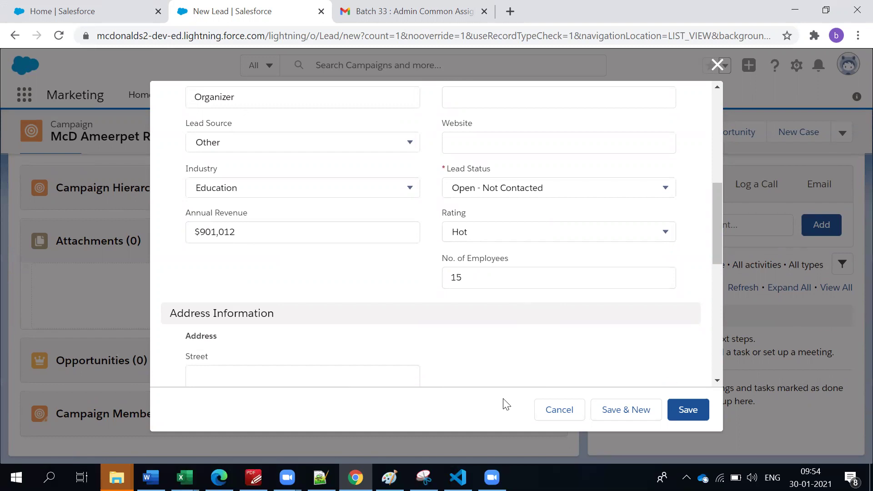
{"action": "left_click", "coordinate": [477, 147]}
Enter sfi.com as the website and fill in the lead's e-mail address.
{"action": "scroll", "coordinate": [477, 148], "scroll_direction": "up", "scroll_amount": 3}
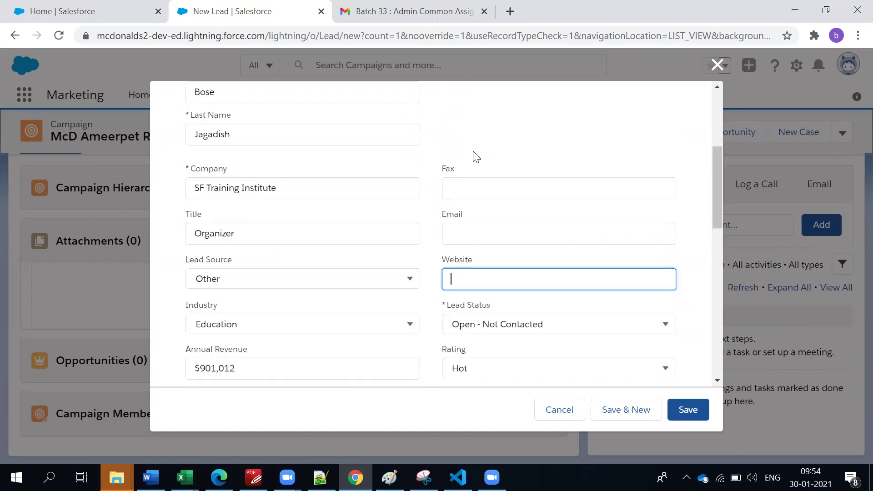
{"action": "type", "text": "sfi.com"}
{"action": "left_click", "coordinate": [457, 238]}
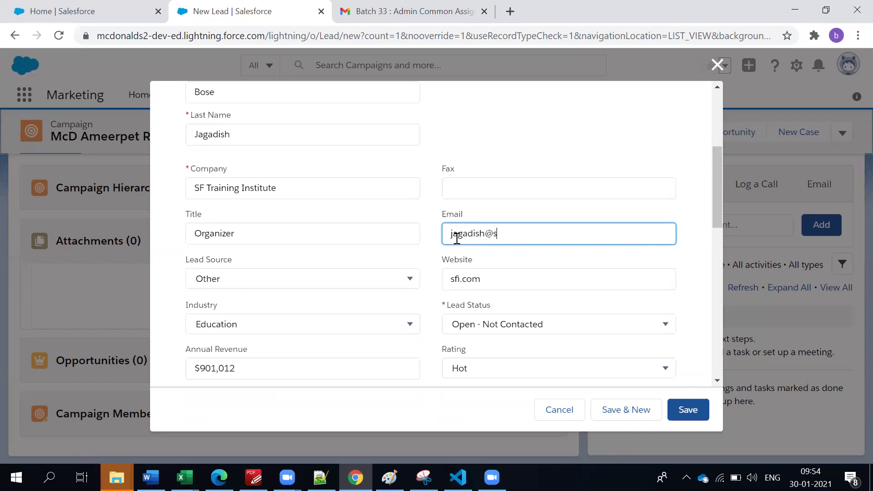
{"action": "left_click", "coordinate": [476, 194]}
Fill in the lead's mobile phone number.
{"action": "scroll", "coordinate": [476, 195], "scroll_direction": "up", "scroll_amount": 3}
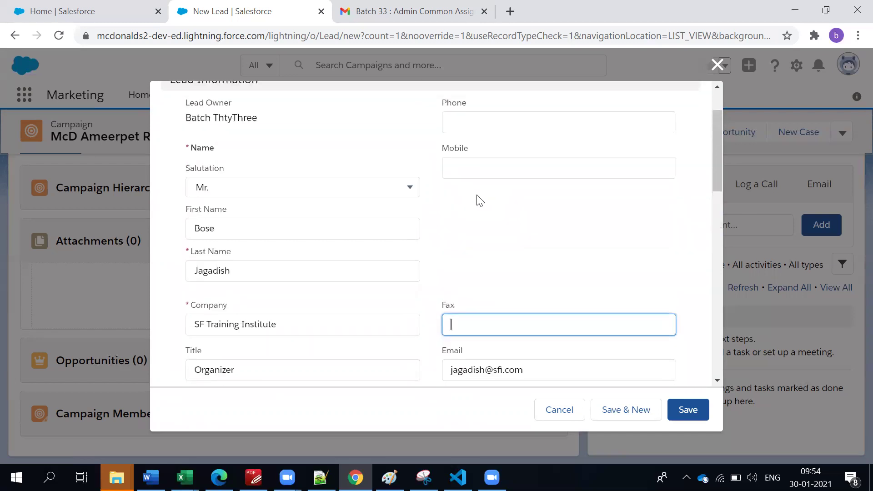
{"action": "scroll", "coordinate": [473, 252], "scroll_direction": "up", "scroll_amount": 2}
{"action": "left_click", "coordinate": [471, 239]}
{"action": "type", "text": "sdfse"}
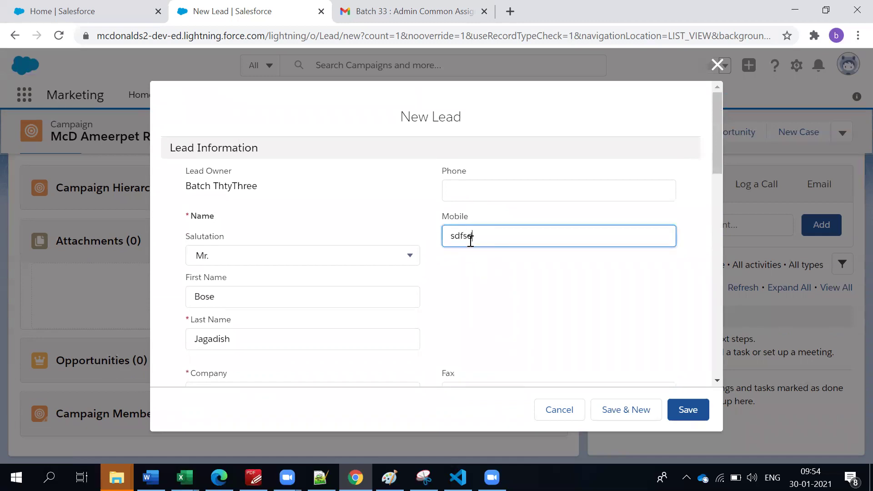
{"action": "key", "text": "BackSpace"}
{"action": "key", "text": "BackSpace"}
{"action": "key", "text": "BackSpace"}
{"action": "key", "text": "BackSpace"}
{"action": "key", "text": "BackSpace"}
{"action": "scroll", "coordinate": [523, 332], "scroll_direction": "down", "scroll_amount": 3}
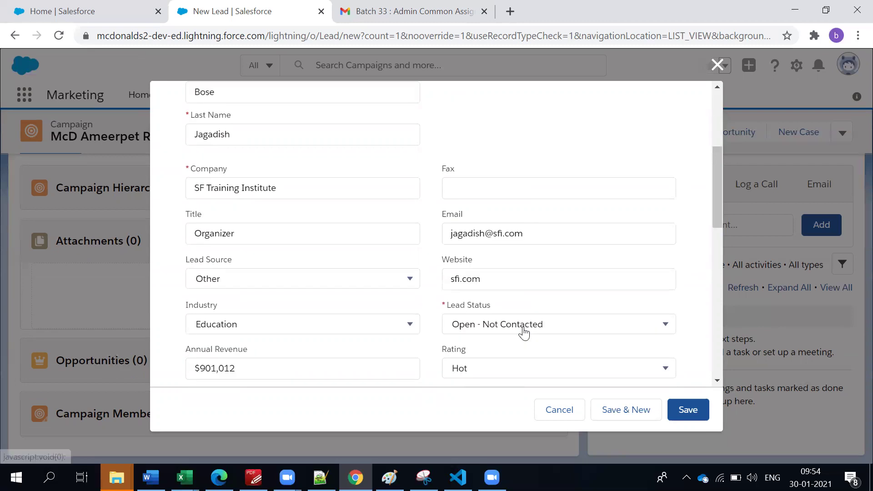
{"action": "scroll", "coordinate": [524, 334], "scroll_direction": "down", "scroll_amount": 2}
Enter the lead's street and the city Hyderabad in Address Information.
{"action": "scroll", "coordinate": [419, 342], "scroll_direction": "down", "scroll_amount": 4}
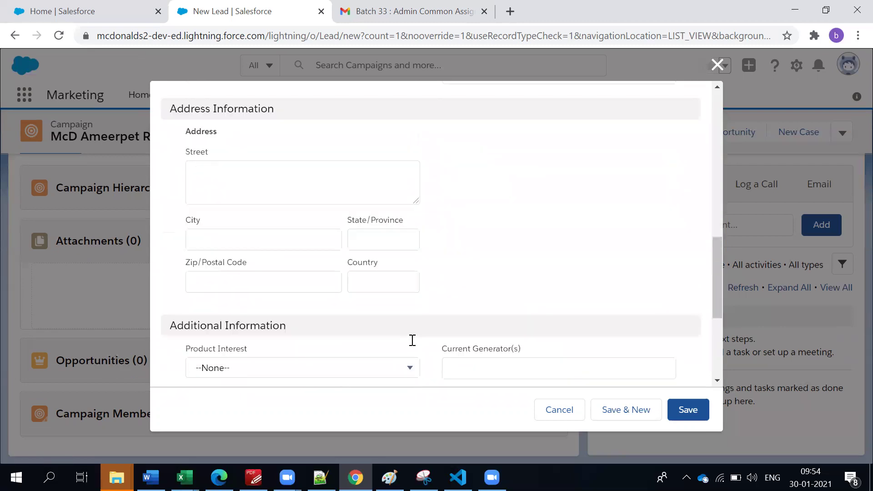
{"action": "left_click", "coordinate": [258, 169]}
{"action": "type", "text": "ma"}
{"action": "key", "text": "BackSpace"}
{"action": "key", "text": "BackSpace"}
{"action": "type", "text": "ma"}
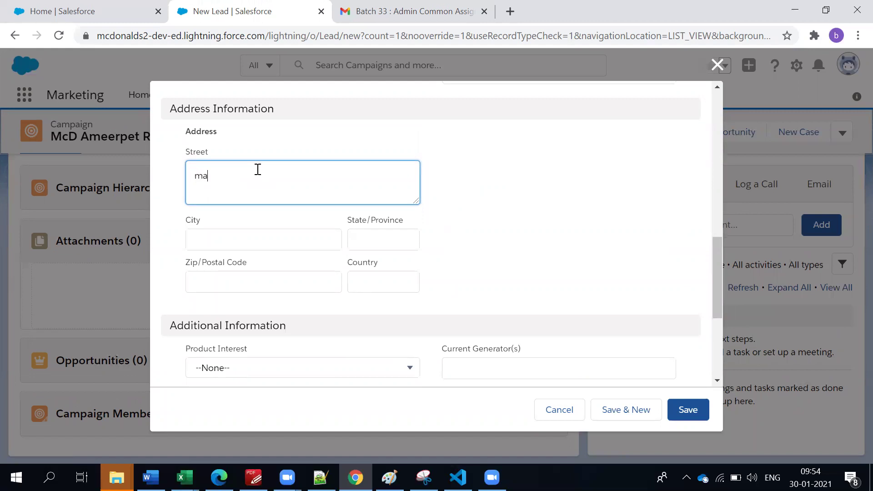
{"action": "type", "text": "Ameerpet"}
{"action": "left_click", "coordinate": [236, 237]}
{"action": "type", "text": "Hyderadb"}
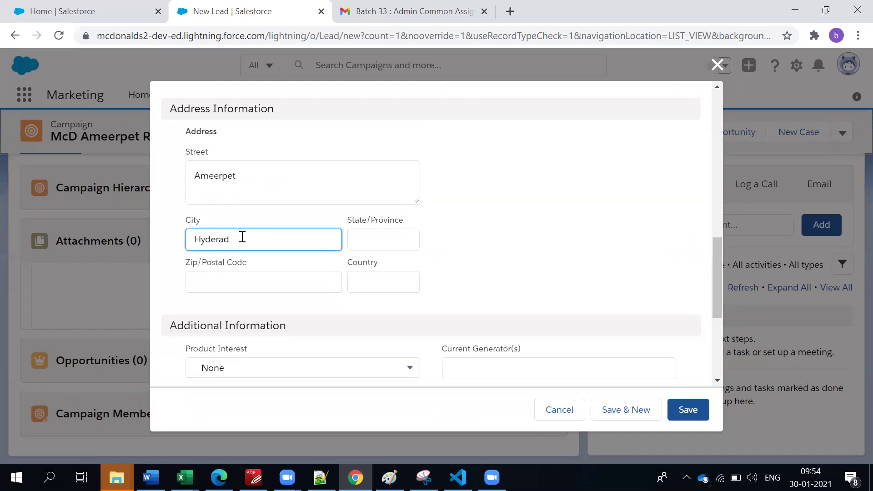
{"action": "key", "text": "BackSpace"}
{"action": "type", "text": "ba"}
{"action": "key", "text": "BackSpace"}
{"action": "key", "text": "BackSpace"}
{"action": "type", "text": "bad"}
Set the country to India and the state/province to Telagana.
{"action": "left_click", "coordinate": [372, 284]}
{"action": "type", "text": "Inida"}
{"action": "key", "text": "BackSpace"}
{"action": "key", "text": "BackSpace"}
{"action": "key", "text": "BackSpace"}
{"action": "type", "text": "dia"}
{"action": "key", "text": "Tab"}
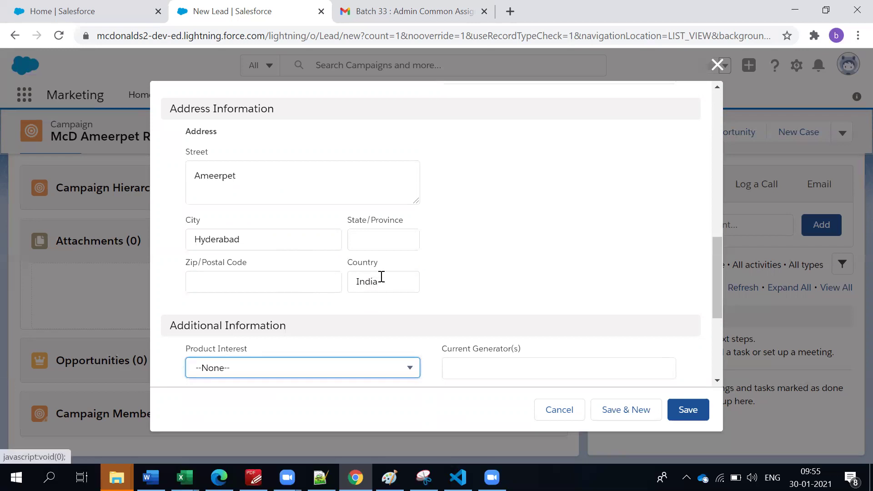
{"action": "left_click", "coordinate": [380, 243]}
{"action": "type", "text": "Tel"}
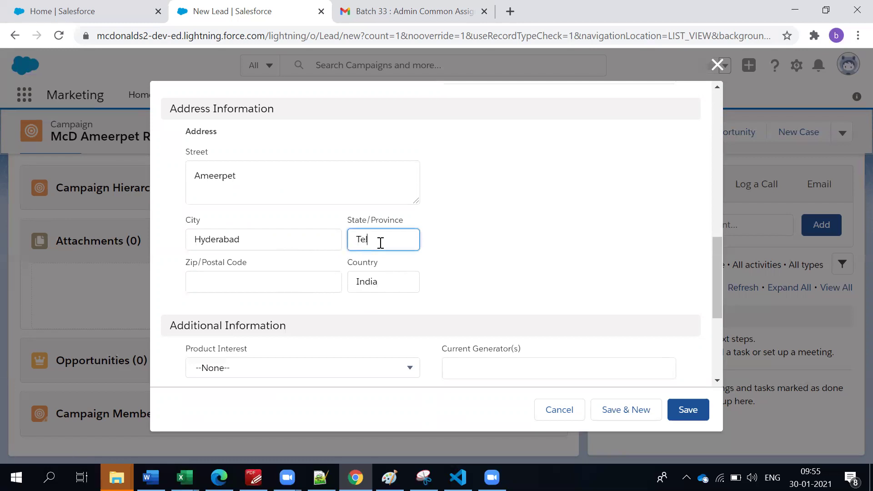
{"action": "type", "text": "agana"}
{"action": "left_click", "coordinate": [519, 250]}
{"action": "scroll", "coordinate": [520, 249], "scroll_direction": "down", "scroll_amount": 5}
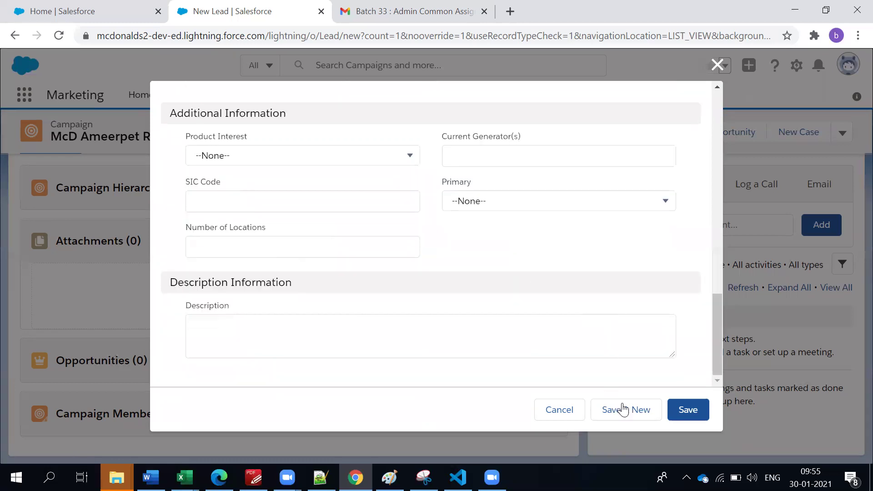
Save the lead, dismiss the confirmation, and view its Details tab.
{"action": "left_click", "coordinate": [686, 409]}
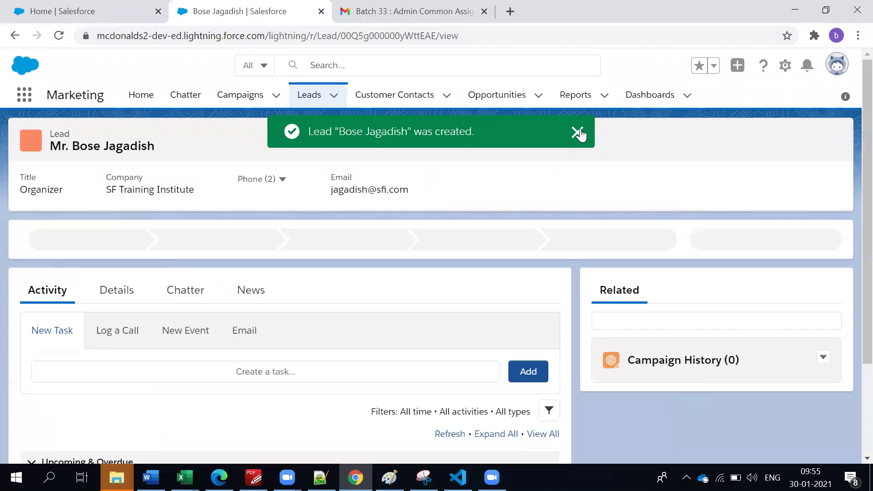
{"action": "left_click", "coordinate": [577, 132]}
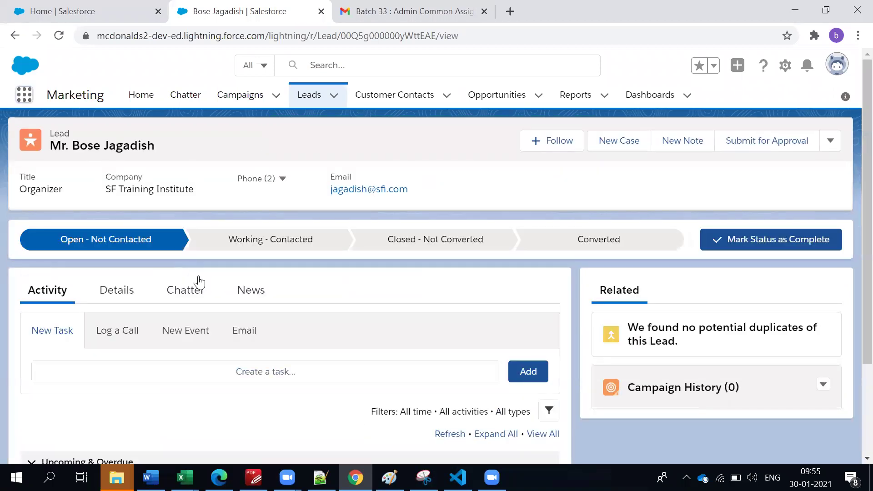
{"action": "scroll", "coordinate": [204, 287], "scroll_direction": "down", "scroll_amount": 3}
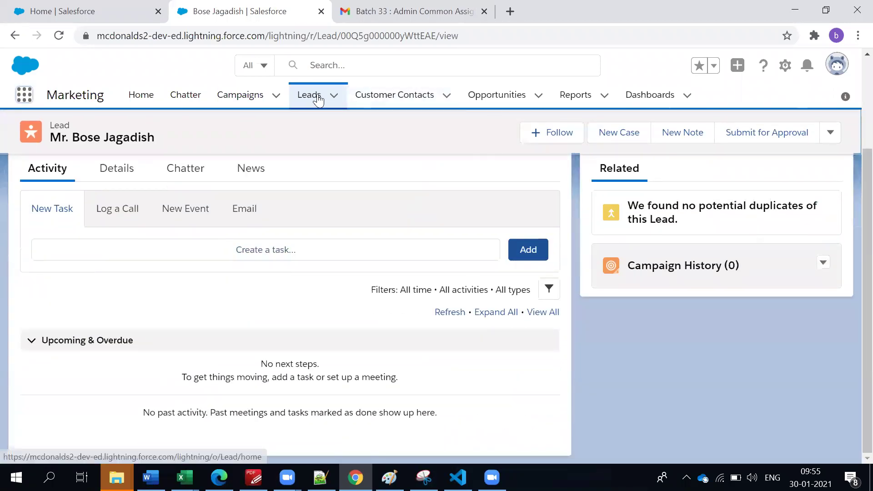
{"action": "scroll", "coordinate": [154, 307], "scroll_direction": "up", "scroll_amount": 3}
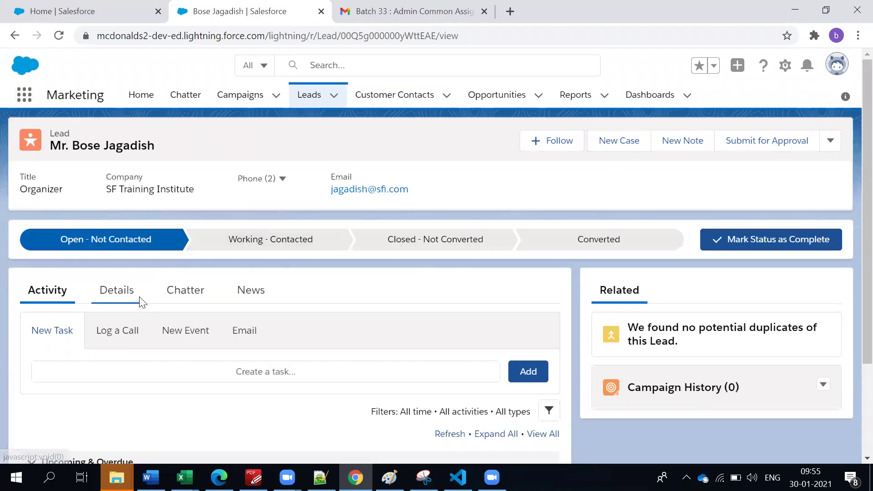
{"action": "left_click", "coordinate": [140, 301]}
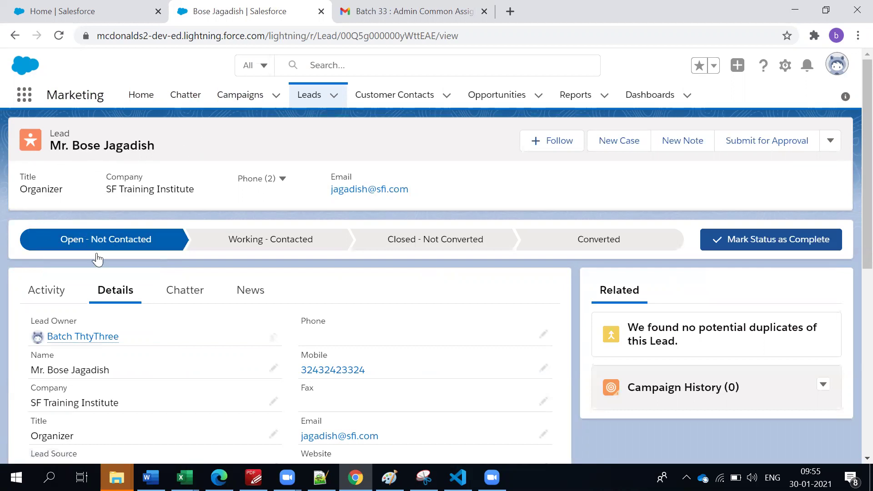
{"action": "left_click_drag", "start_coordinate": [69, 146], "coordinate": [141, 146]}
{"action": "scroll", "coordinate": [142, 197], "scroll_direction": "down", "scroll_amount": 8}
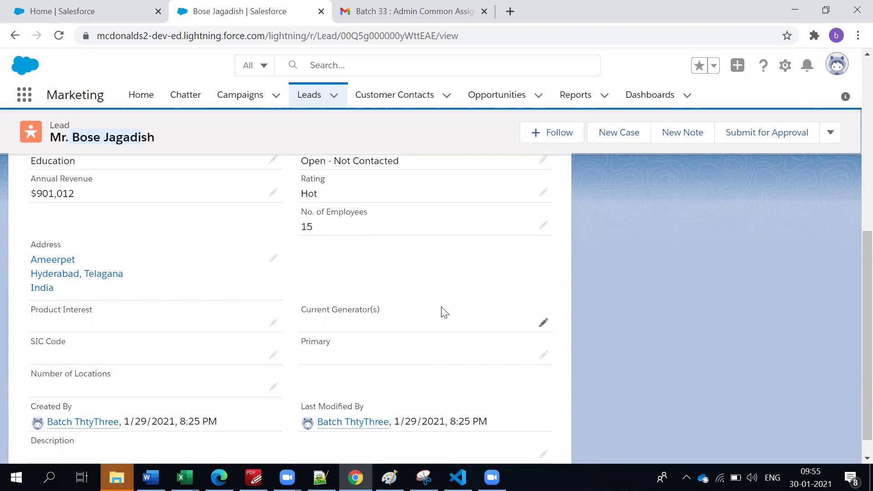
{"action": "scroll", "coordinate": [445, 313], "scroll_direction": "up", "scroll_amount": 6}
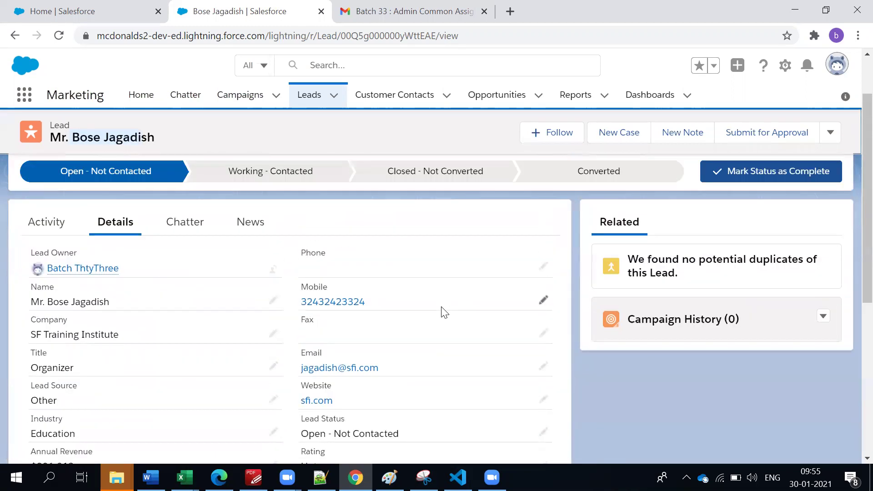
Advance the status to Working - Contacted, then open and cancel the Converted conversion dialog.
{"action": "left_click", "coordinate": [769, 172]}
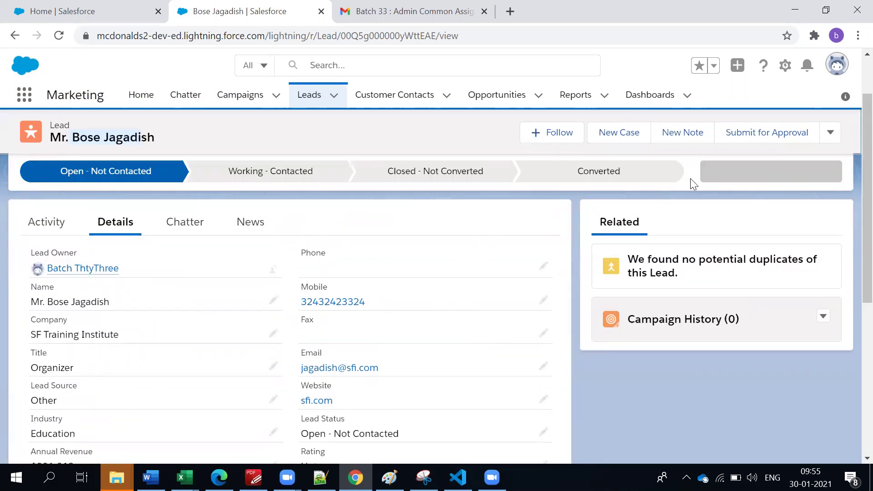
{"action": "left_click", "coordinate": [668, 178]}
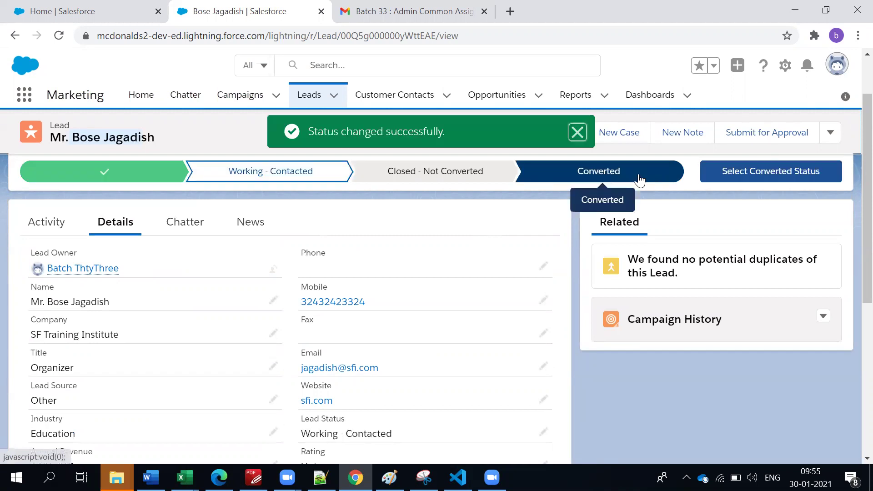
{"action": "left_click", "coordinate": [758, 176]}
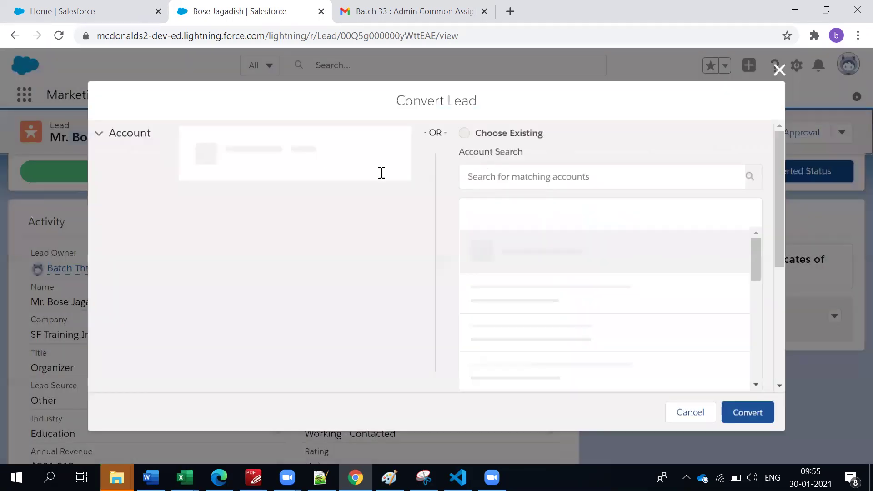
{"action": "scroll", "coordinate": [551, 336], "scroll_direction": "down", "scroll_amount": 2}
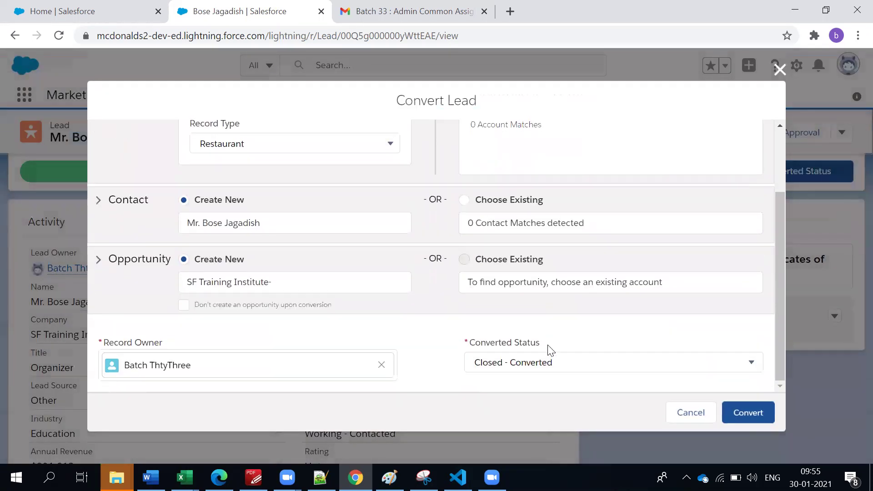
{"action": "left_click", "coordinate": [542, 363]}
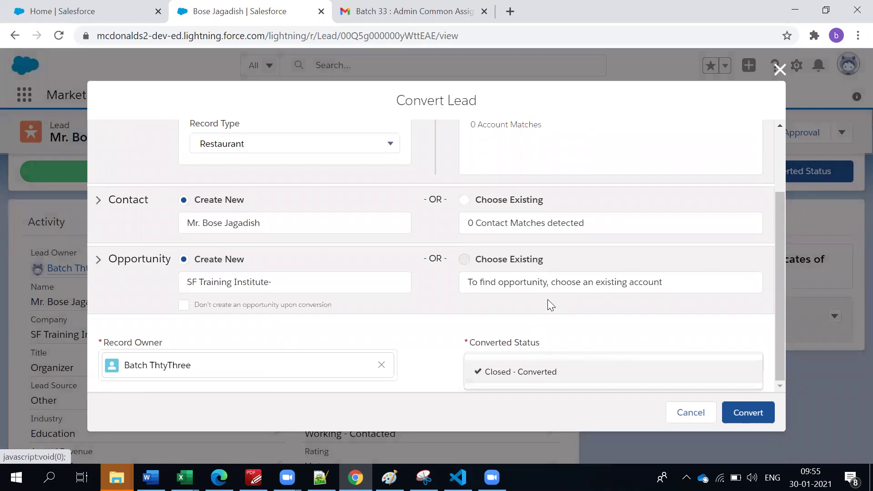
{"action": "left_click", "coordinate": [779, 69]}
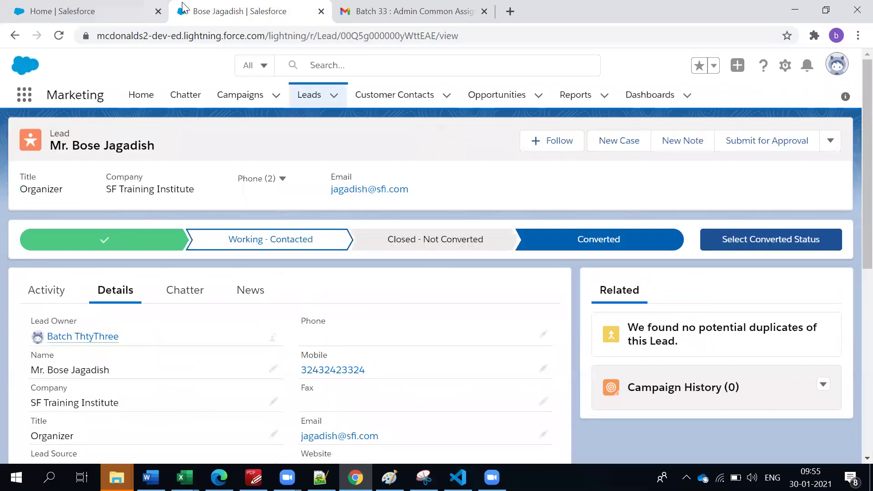
{"action": "scroll", "coordinate": [412, 315], "scroll_direction": "down", "scroll_amount": 6}
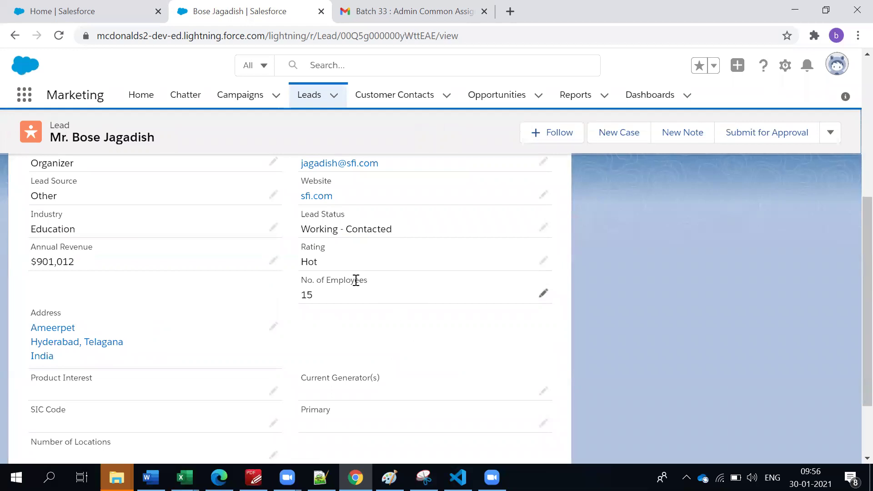
{"action": "left_click", "coordinate": [541, 228]}
{"action": "left_click", "coordinate": [361, 234]}
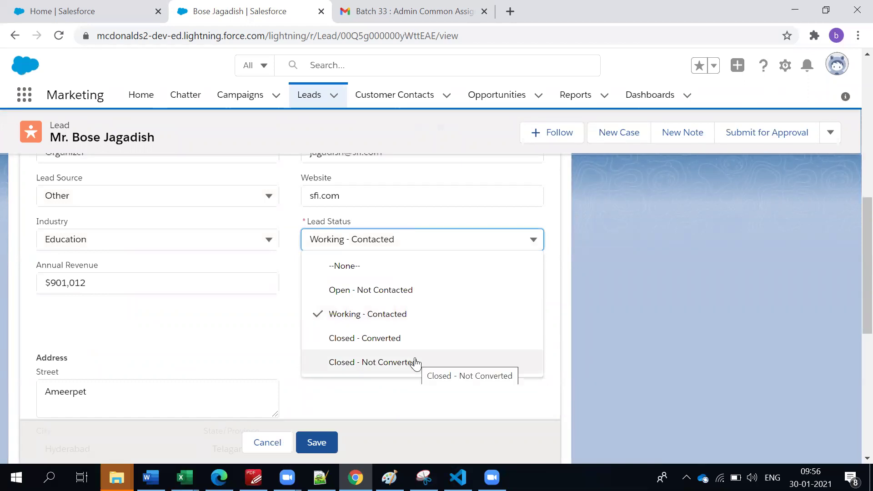
{"action": "left_click", "coordinate": [621, 303]}
{"action": "scroll", "coordinate": [401, 369], "scroll_direction": "up", "scroll_amount": 3}
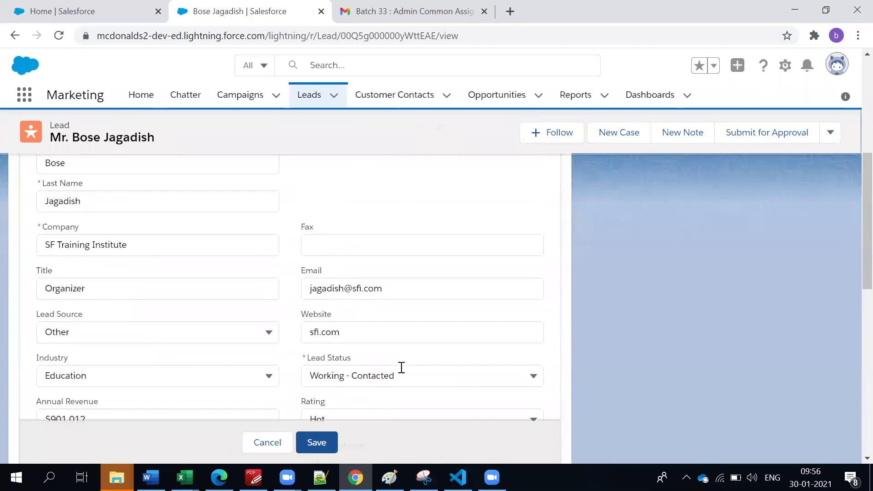
{"action": "left_click", "coordinate": [271, 442]}
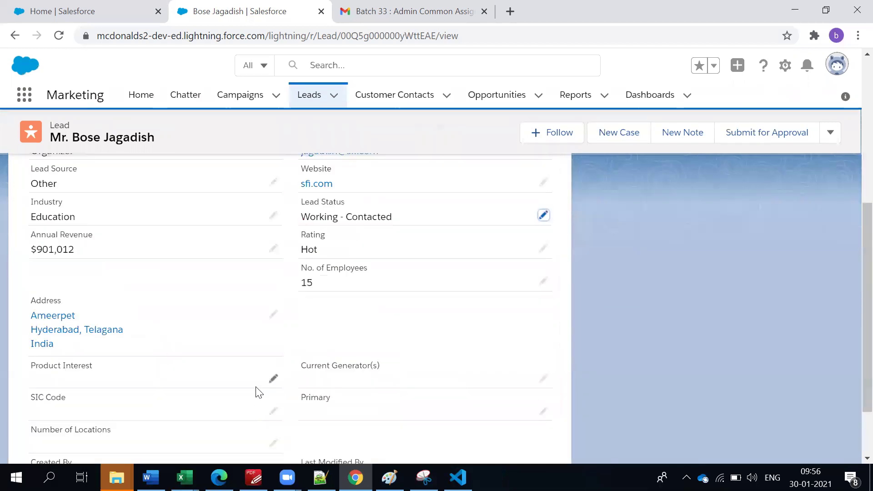
{"action": "scroll", "coordinate": [260, 391], "scroll_direction": "up", "scroll_amount": 5}
{"action": "scroll", "coordinate": [255, 390], "scroll_direction": "down", "scroll_amount": 3}
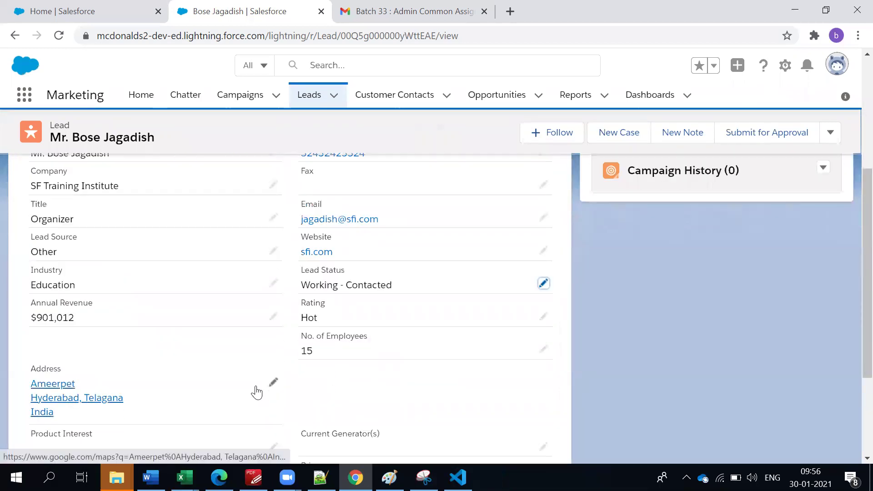
{"action": "scroll", "coordinate": [285, 312], "scroll_direction": "up", "scroll_amount": 6}
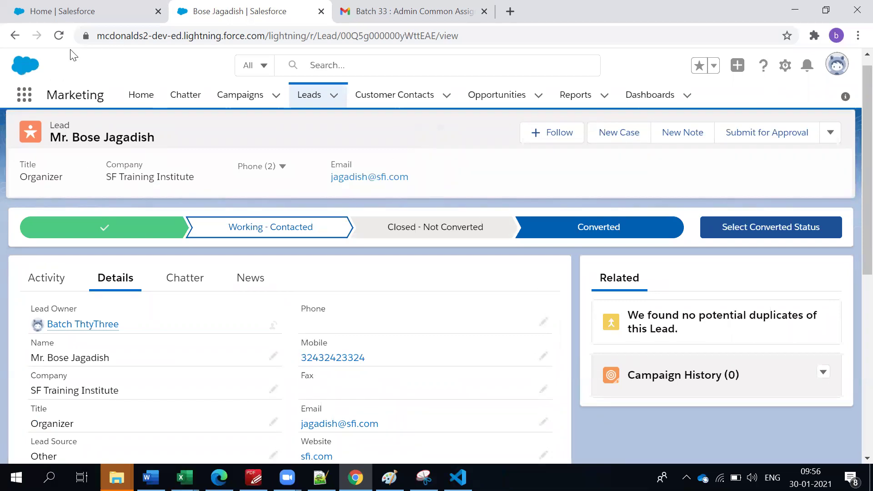
Open the McD Ameerpet Restaurant campaign, then try and cancel the Add Leads and New Lead dialogs.
{"action": "left_click", "coordinate": [236, 100]}
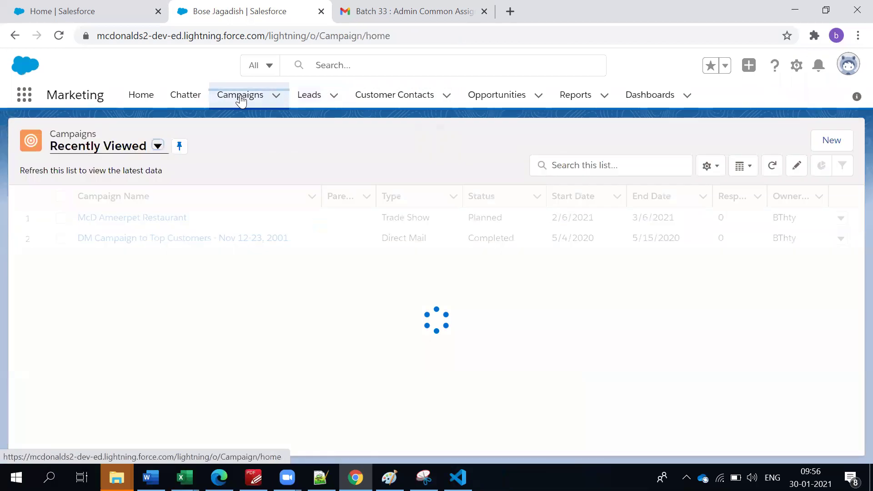
{"action": "left_click", "coordinate": [109, 218]}
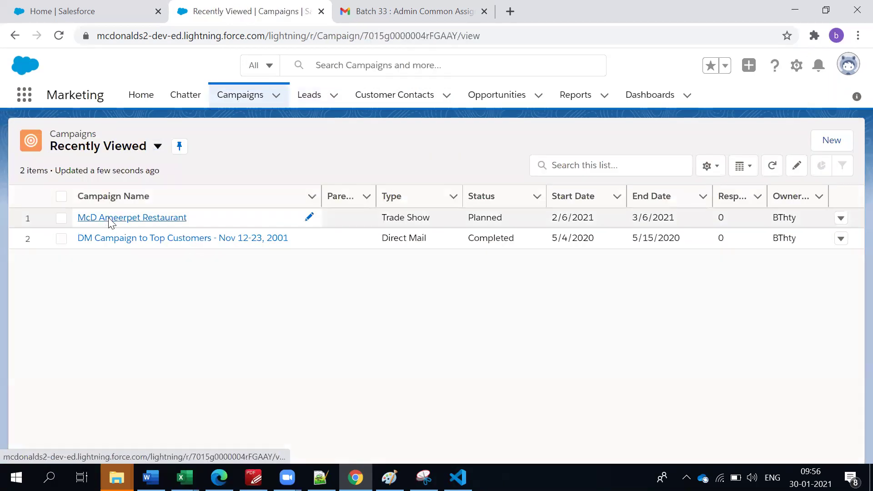
{"action": "scroll", "coordinate": [214, 325], "scroll_direction": "down", "scroll_amount": 3}
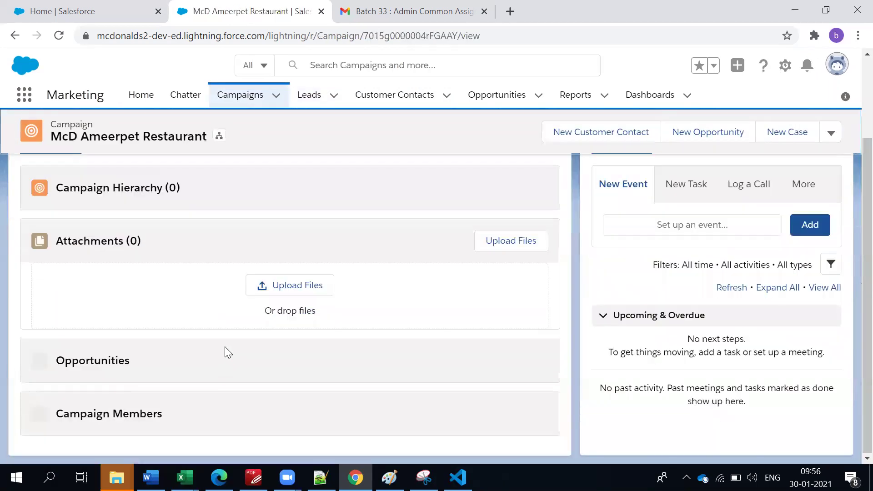
{"action": "left_click", "coordinate": [397, 417]}
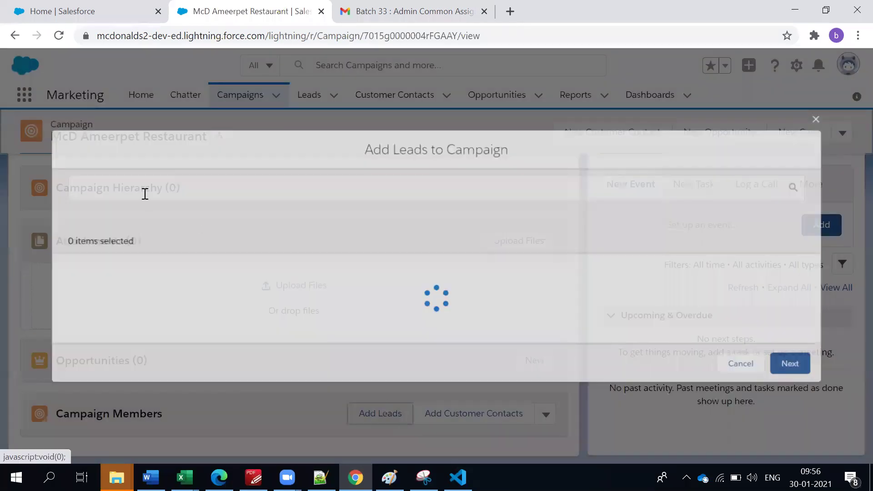
{"action": "type", "text": "sad"}
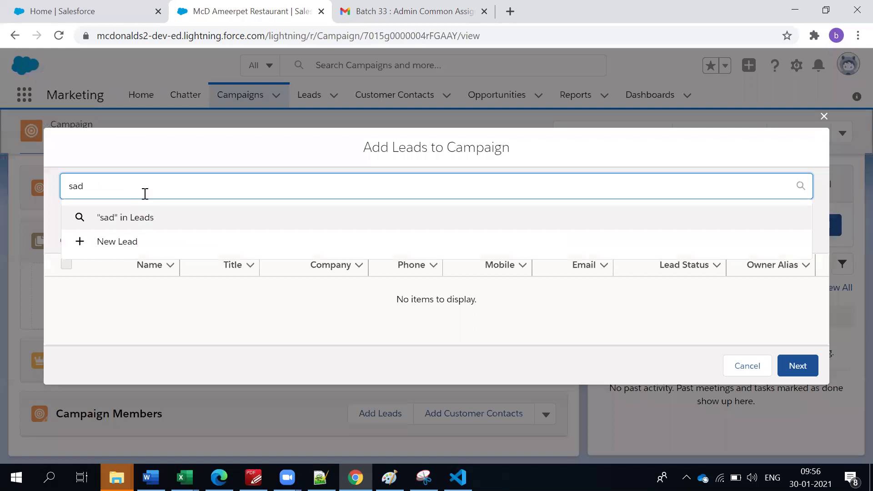
{"action": "key", "text": "BackSpace"}
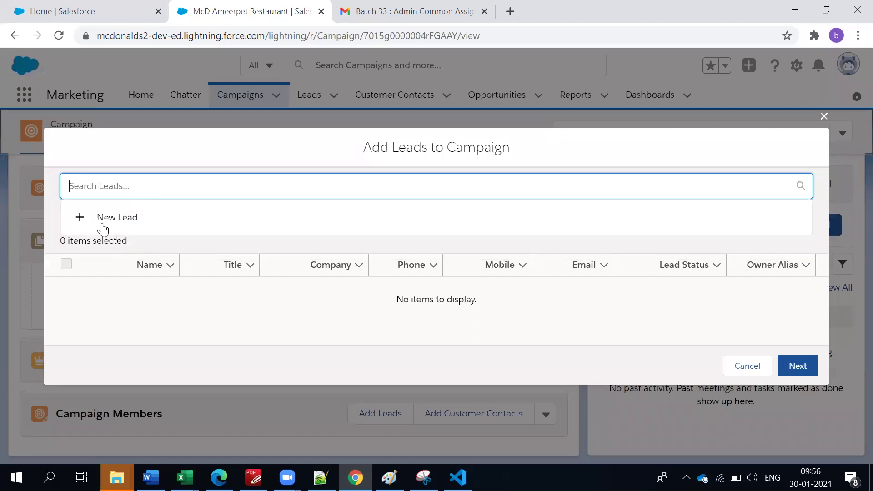
{"action": "left_click", "coordinate": [103, 223]}
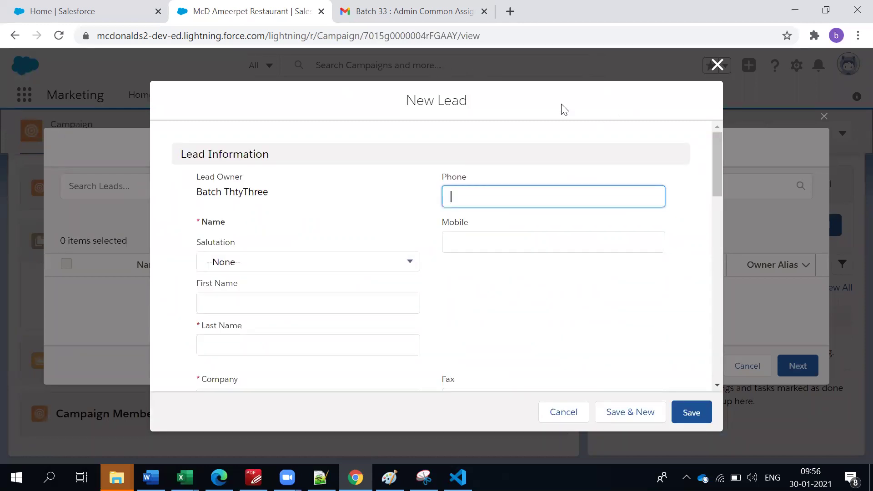
{"action": "left_click", "coordinate": [717, 65]}
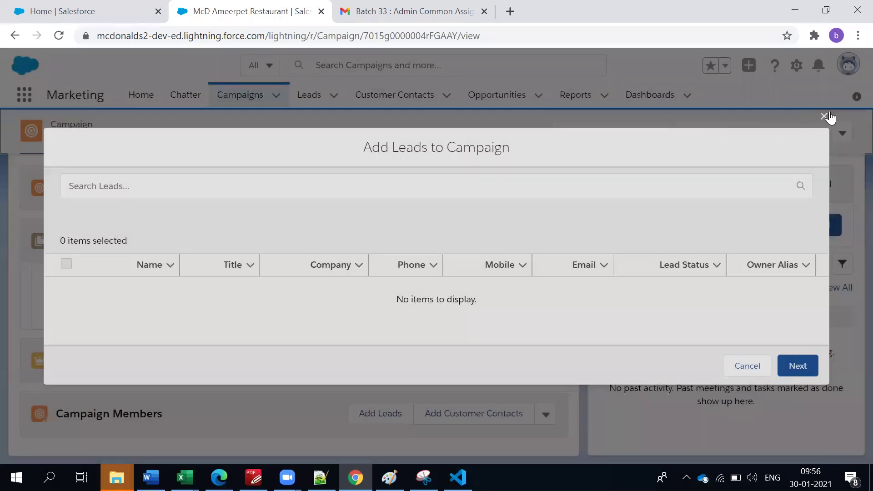
{"action": "left_click", "coordinate": [824, 116]}
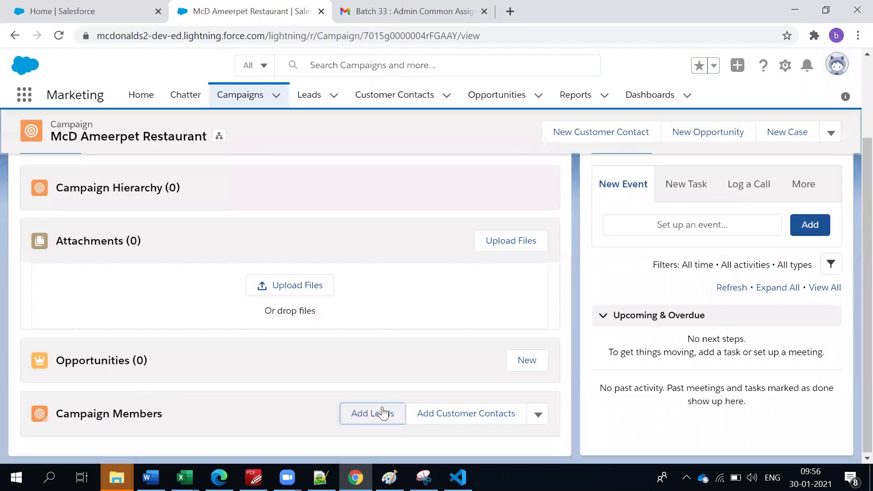
Select the new lead in Add Leads to Campaign and continue to the member status options.
{"action": "left_click", "coordinate": [381, 413]}
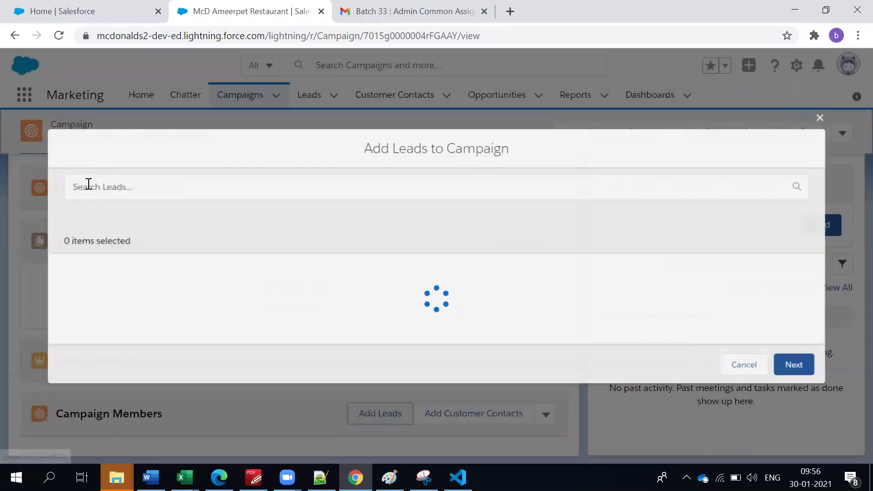
{"action": "left_click", "coordinate": [89, 183]}
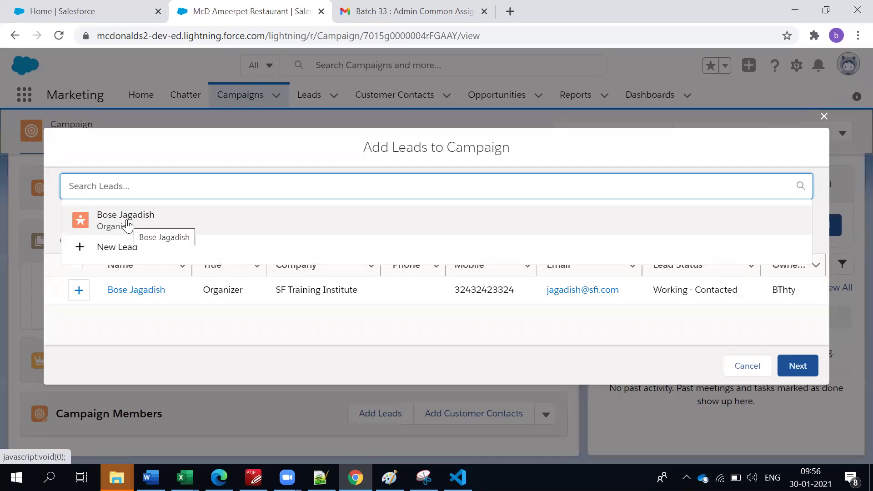
{"action": "left_click", "coordinate": [197, 326]}
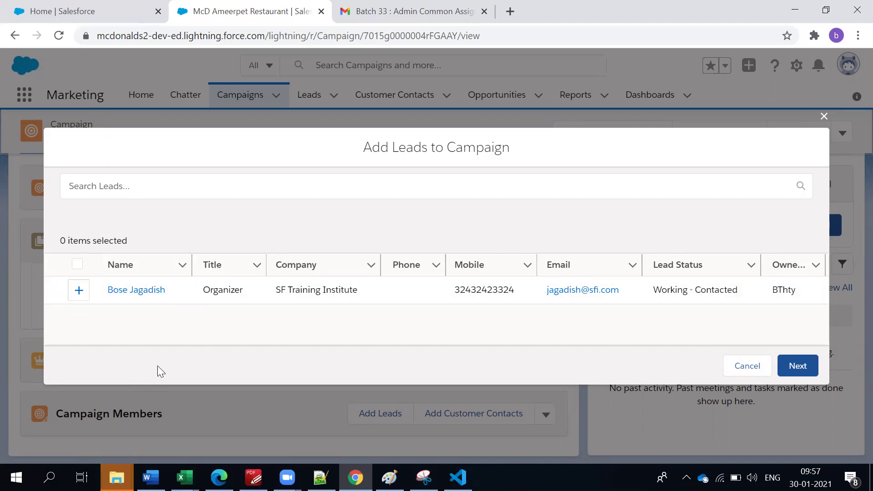
{"action": "left_click", "coordinate": [79, 290]}
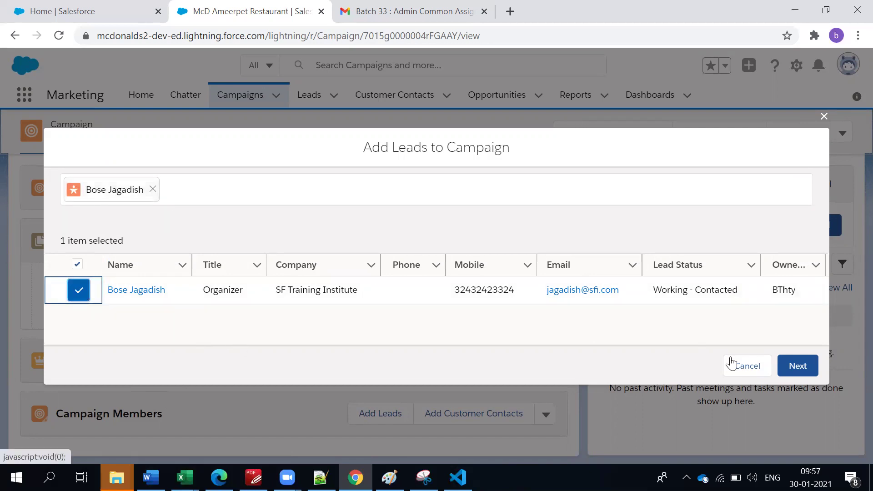
{"action": "left_click", "coordinate": [802, 375]}
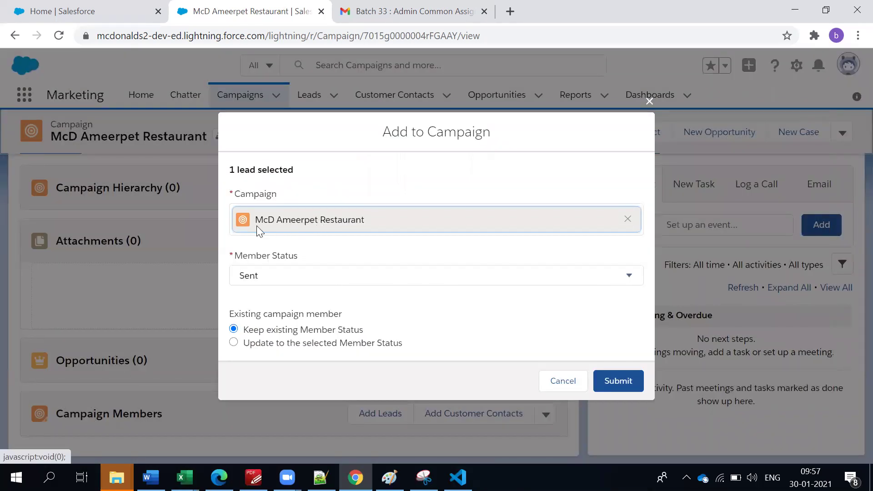
{"action": "left_click", "coordinate": [260, 288]}
Submit the lead as a campaign member with status Sent and check the members chart.
{"action": "left_click", "coordinate": [262, 290]}
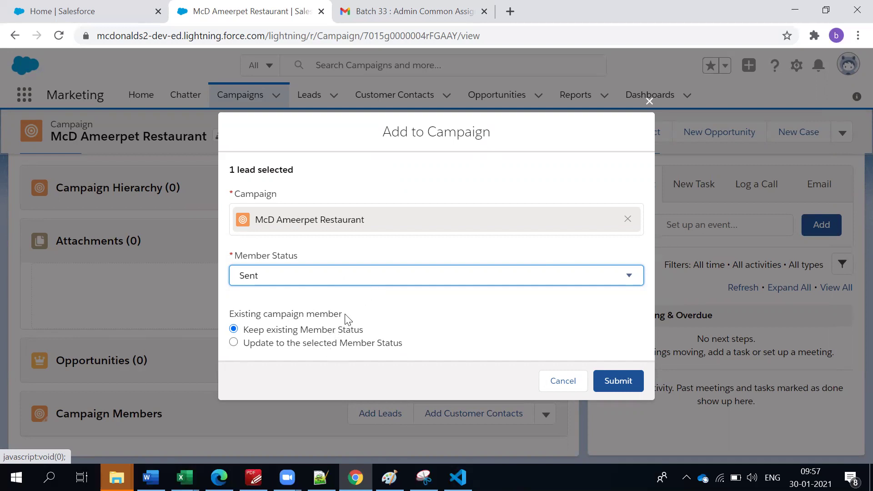
{"action": "left_click", "coordinate": [616, 388]}
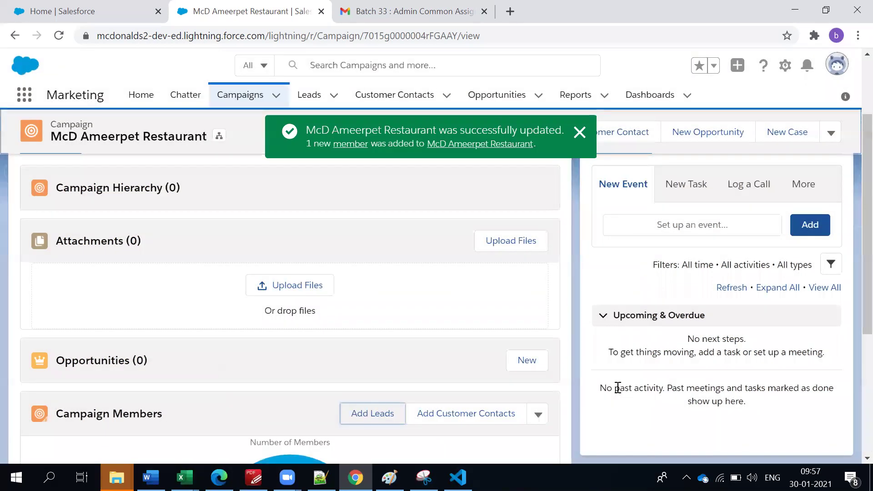
{"action": "left_click_drag", "start_coordinate": [348, 132], "coordinate": [435, 132]}
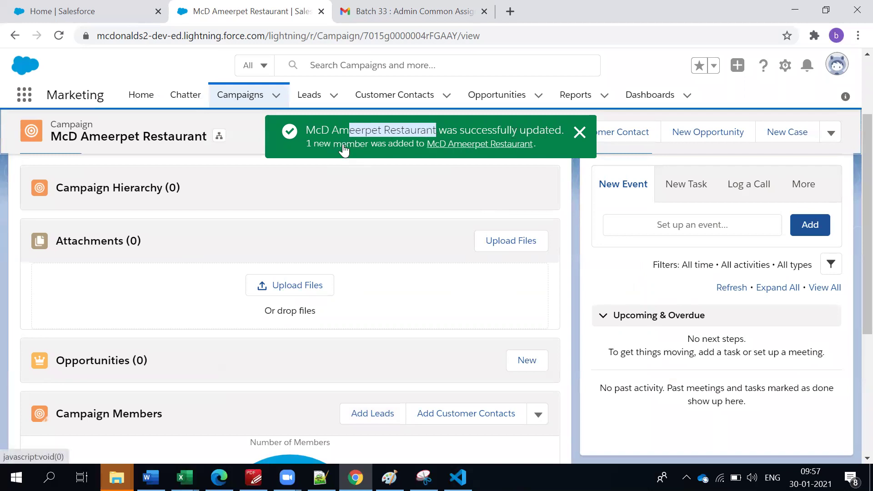
{"action": "scroll", "coordinate": [391, 287], "scroll_direction": "down", "scroll_amount": 5}
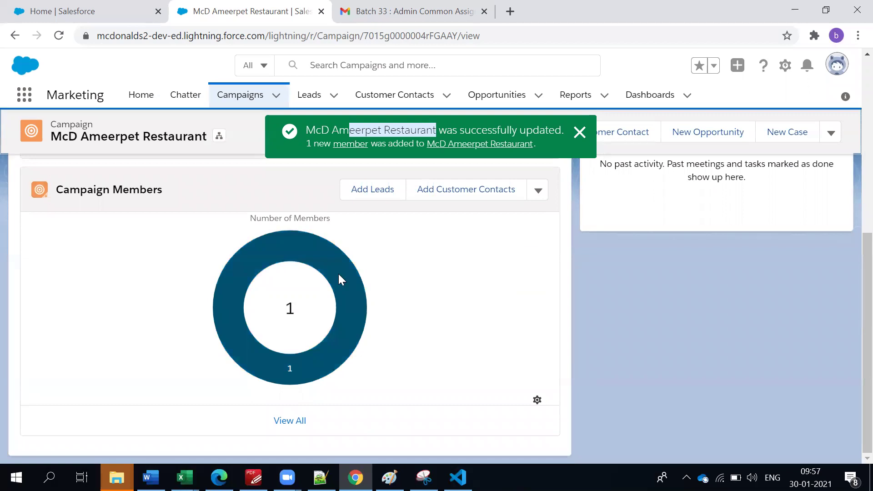
{"action": "mouse_move", "coordinate": [356, 297]}
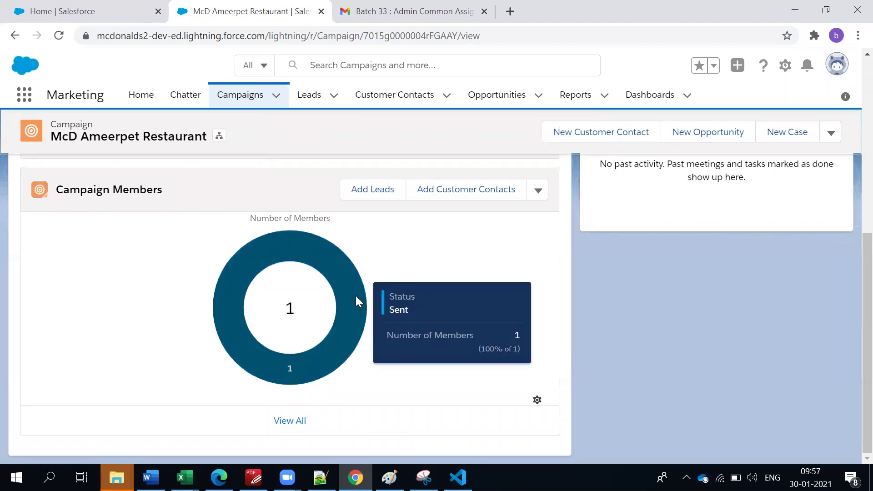
{"action": "scroll", "coordinate": [356, 300], "scroll_direction": "up", "scroll_amount": 3}
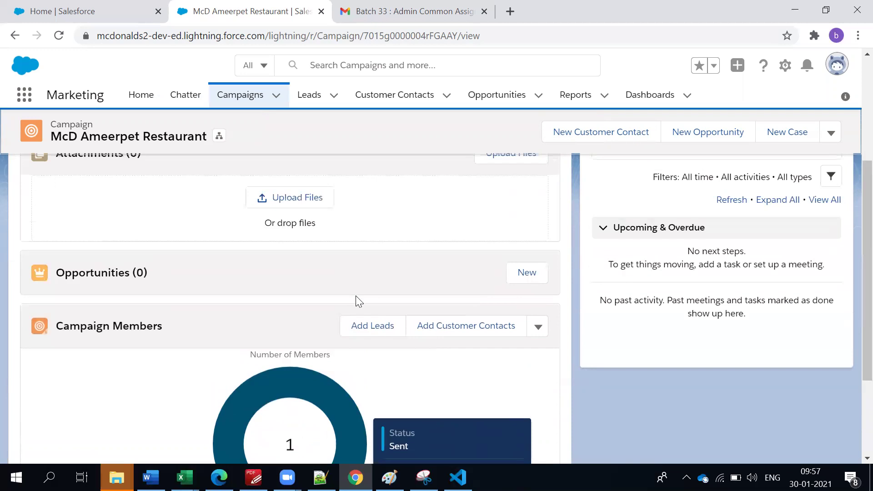
Select three customer contacts and submit them as members with the default status Sent.
{"action": "left_click", "coordinate": [444, 327]}
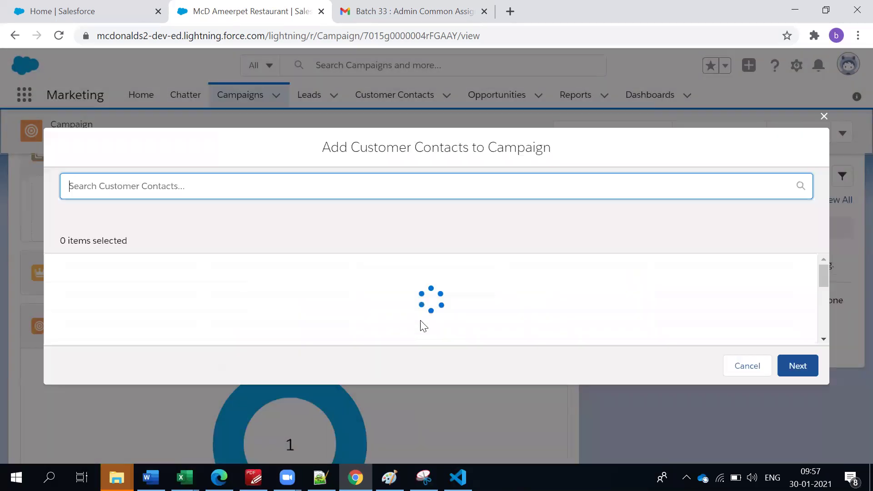
{"action": "scroll", "coordinate": [186, 292], "scroll_direction": "down", "scroll_amount": 1}
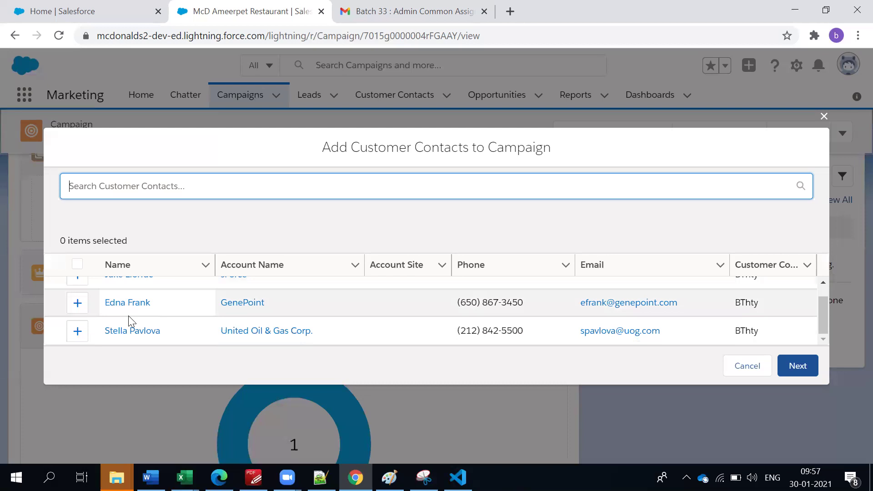
{"action": "scroll", "coordinate": [113, 314], "scroll_direction": "up", "scroll_amount": 1}
{"action": "left_click", "coordinate": [77, 290]}
{"action": "left_click", "coordinate": [77, 317]}
{"action": "scroll", "coordinate": [84, 322], "scroll_direction": "down", "scroll_amount": 1}
{"action": "left_click", "coordinate": [77, 331]}
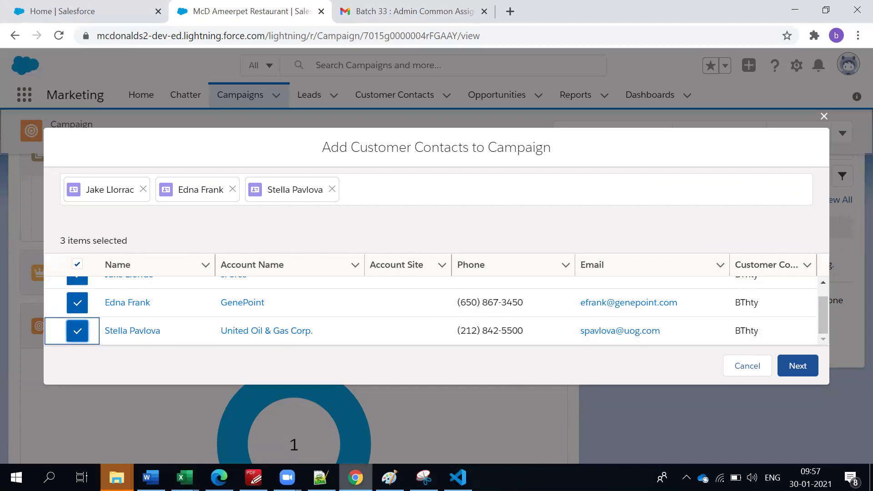
{"action": "left_click", "coordinate": [808, 366]}
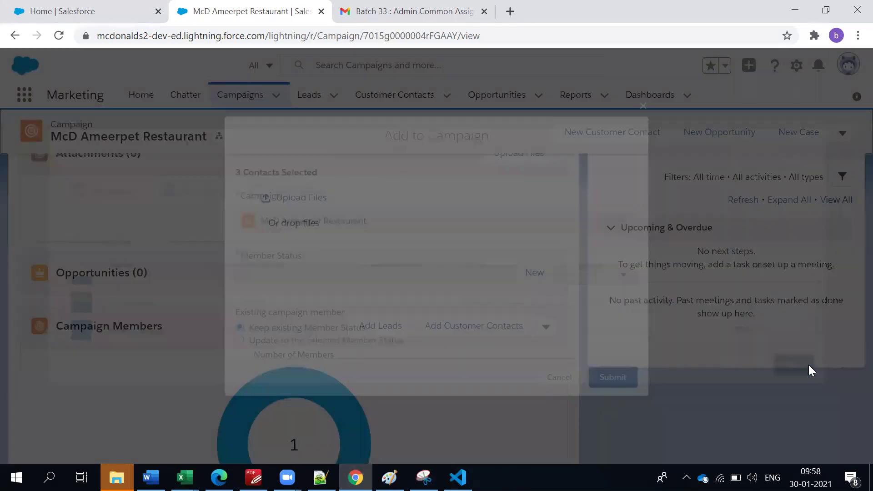
{"action": "left_click", "coordinate": [621, 381]}
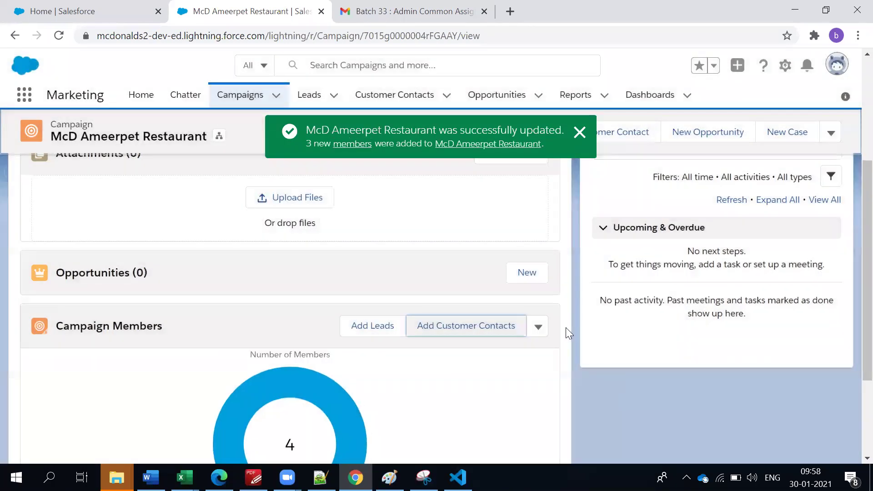
Review the Campaign Members card and open the dropdown beside Add Customer Contacts.
{"action": "scroll", "coordinate": [444, 321], "scroll_direction": "down", "scroll_amount": 3}
{"action": "scroll", "coordinate": [371, 361], "scroll_direction": "up", "scroll_amount": 6}
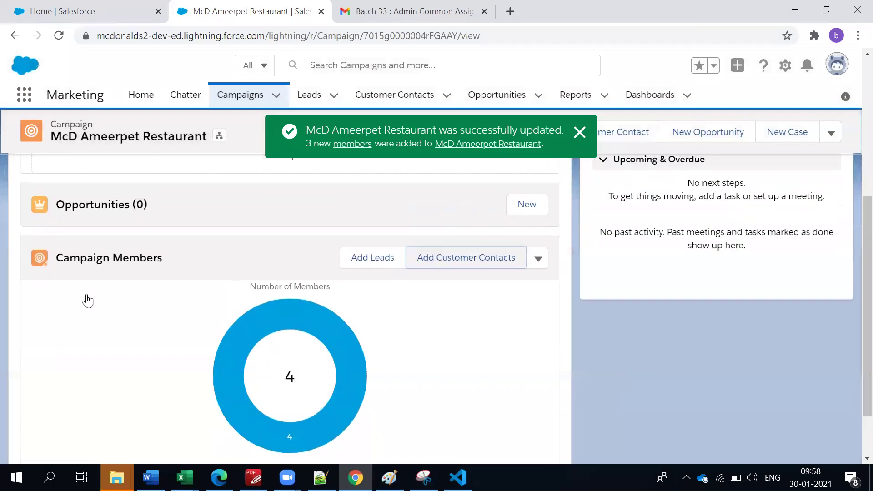
{"action": "scroll", "coordinate": [293, 288], "scroll_direction": "down", "scroll_amount": 4}
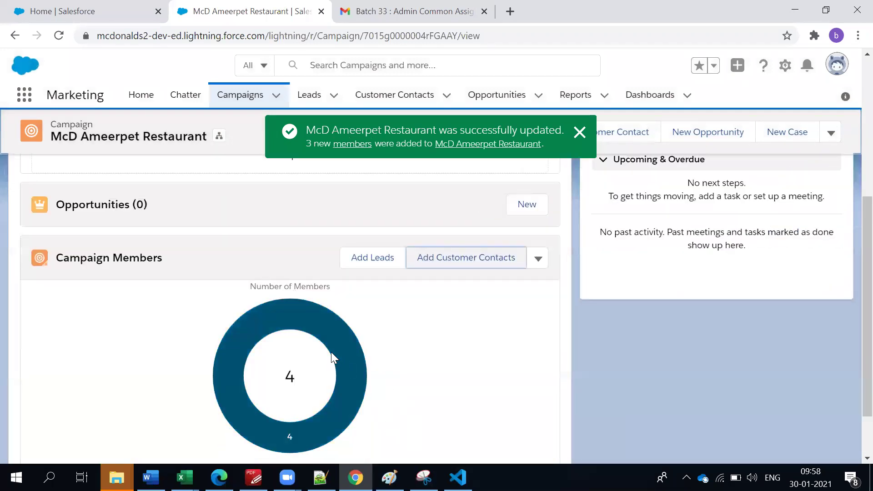
{"action": "mouse_move", "coordinate": [323, 326]}
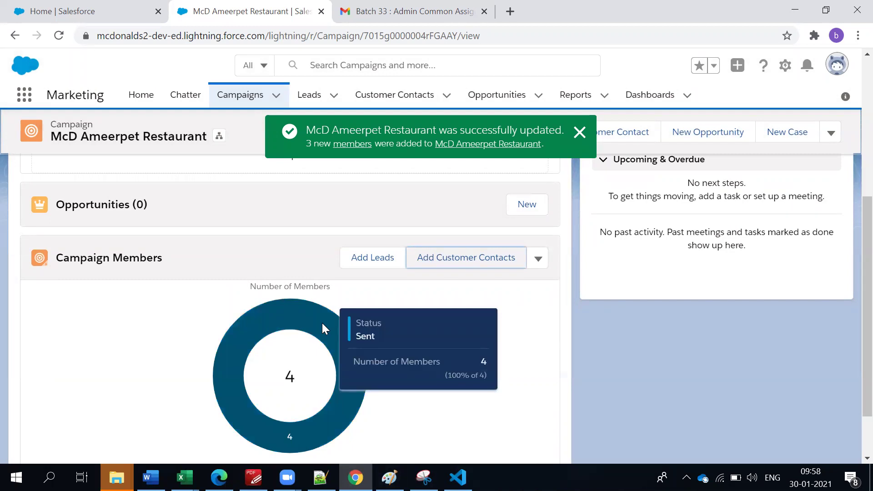
{"action": "left_click", "coordinate": [286, 258]}
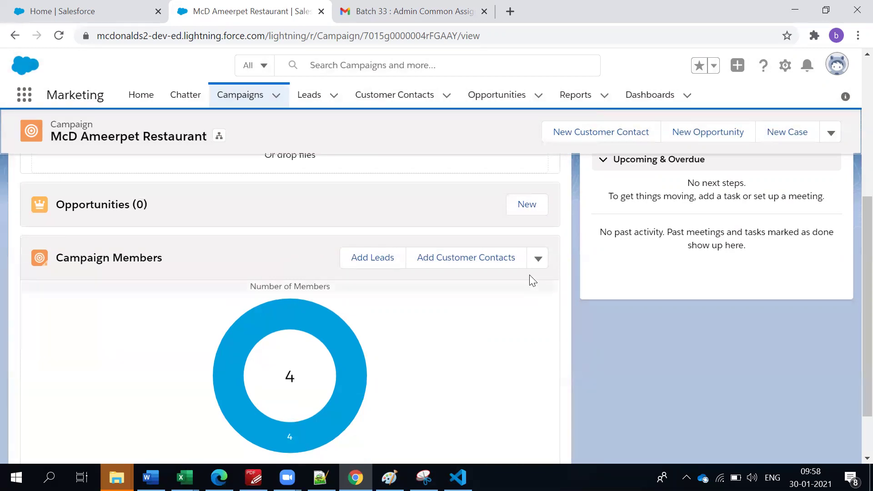
{"action": "left_click", "coordinate": [538, 258]}
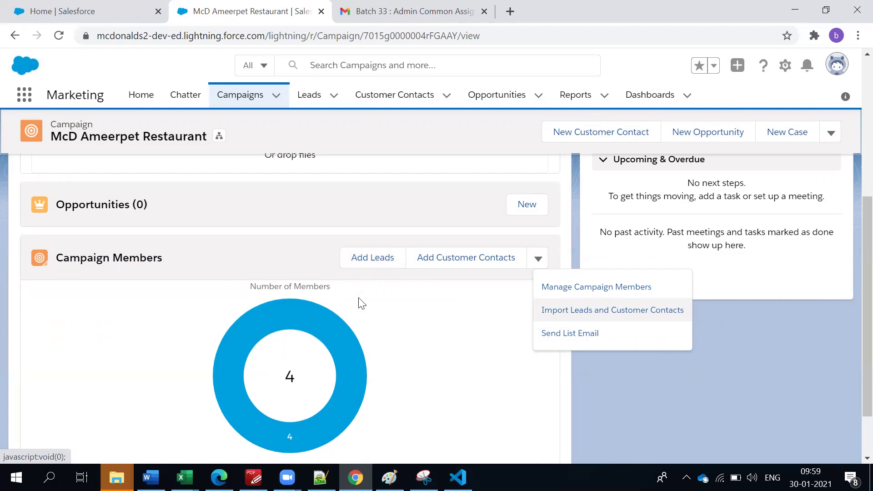
Scroll back up to the McD Ameerpet Restaurant campaign's type, status and dates summary.
{"action": "scroll", "coordinate": [337, 355], "scroll_direction": "up", "scroll_amount": 5}
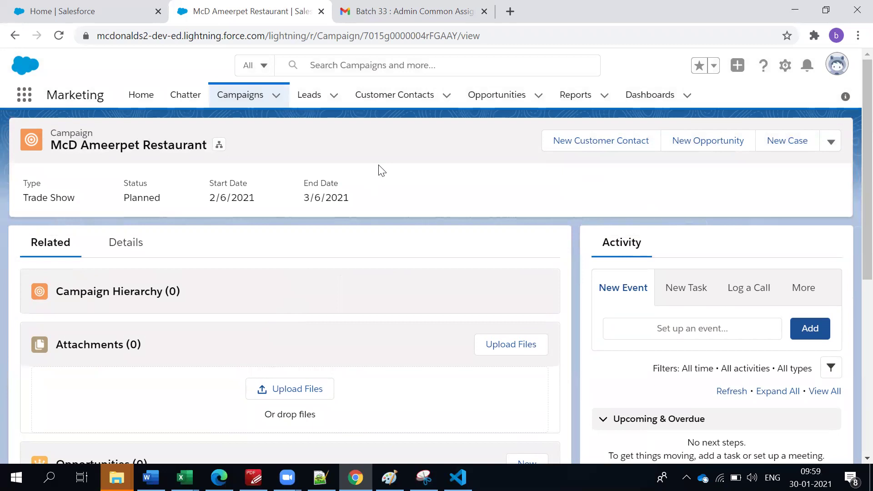
{"action": "scroll", "coordinate": [355, 268], "scroll_direction": "down", "scroll_amount": 5}
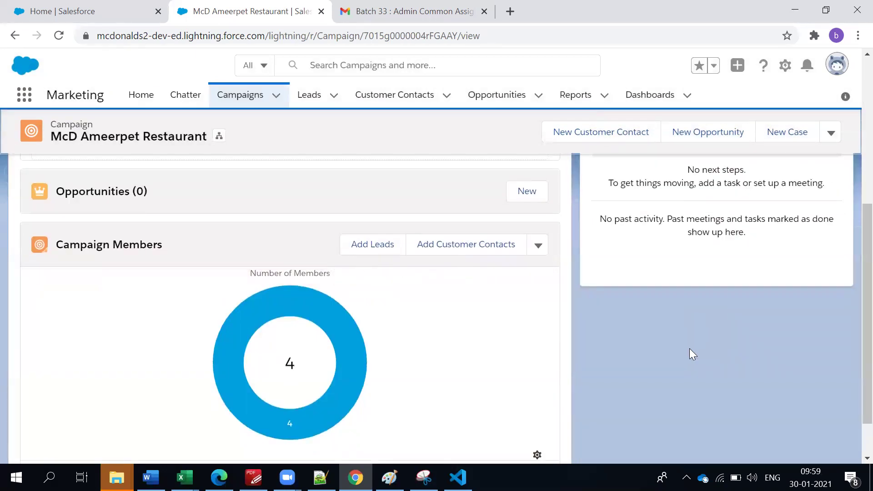
{"action": "scroll", "coordinate": [690, 353], "scroll_direction": "up", "scroll_amount": 5}
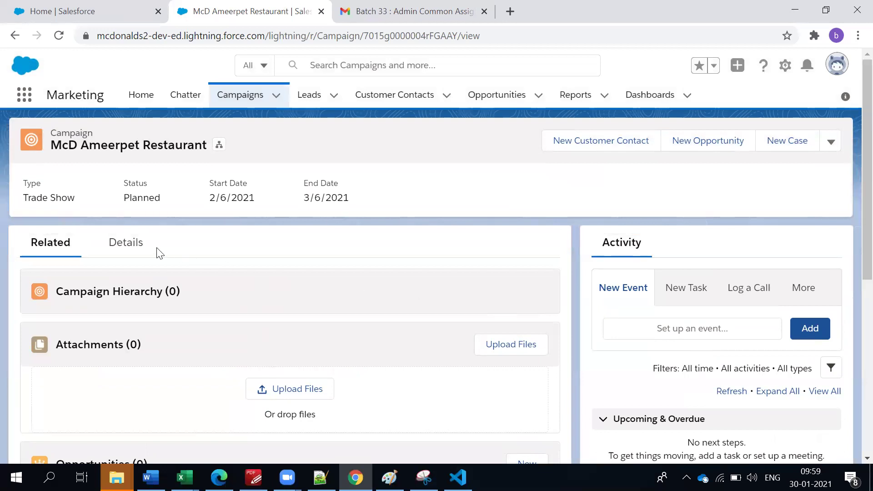
Show the McD Ameerpet Restaurant campaign's Details, counting 1 lead and 3 customer contacts.
{"action": "left_click", "coordinate": [136, 252]}
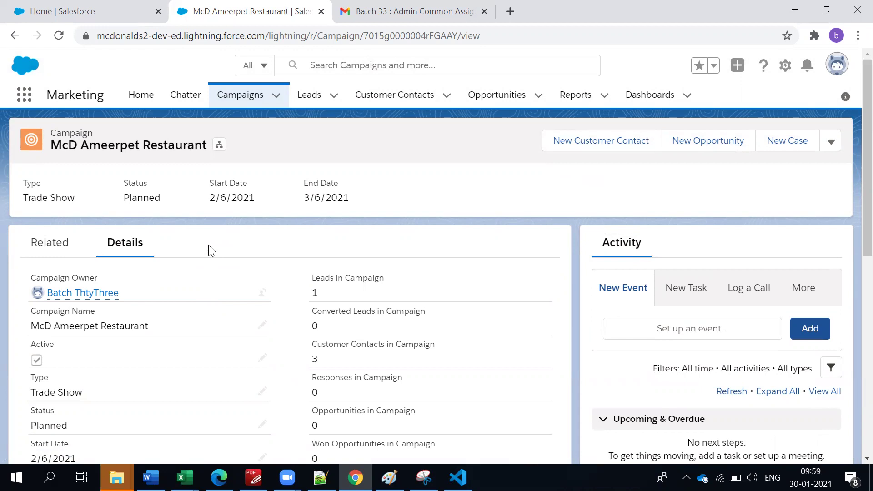
{"action": "scroll", "coordinate": [214, 261], "scroll_direction": "down", "scroll_amount": 9}
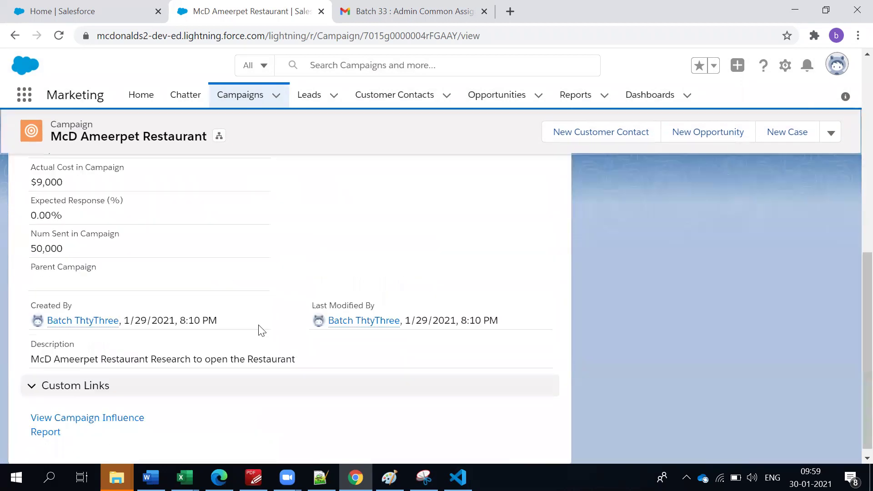
{"action": "scroll", "coordinate": [266, 342], "scroll_direction": "up", "scroll_amount": 10}
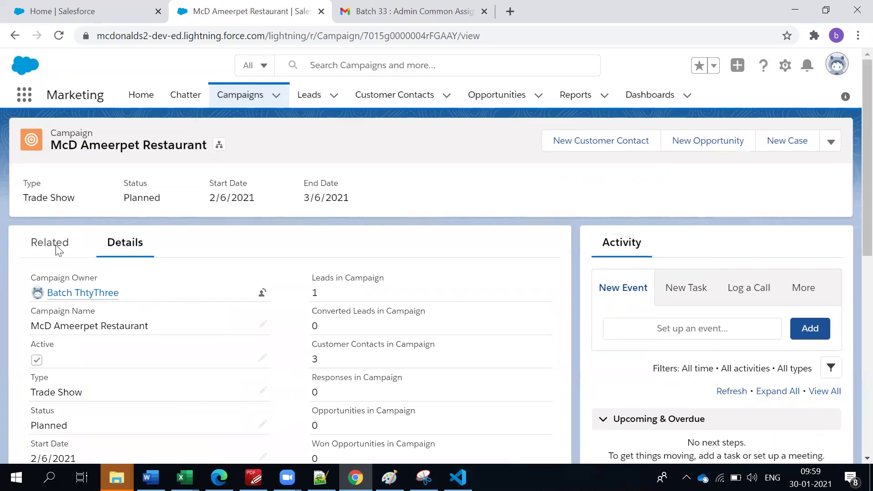
Reopen the Campaign Members actions on the Related tab, then bring up the Notepad++ lead-source notes.
{"action": "left_click", "coordinate": [75, 253]}
{"action": "scroll", "coordinate": [336, 342], "scroll_direction": "down", "scroll_amount": 5}
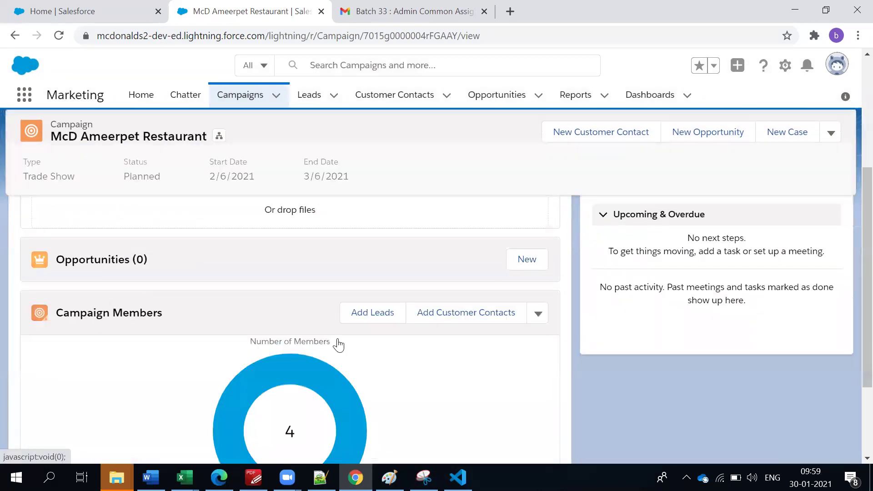
{"action": "left_click", "coordinate": [540, 315]}
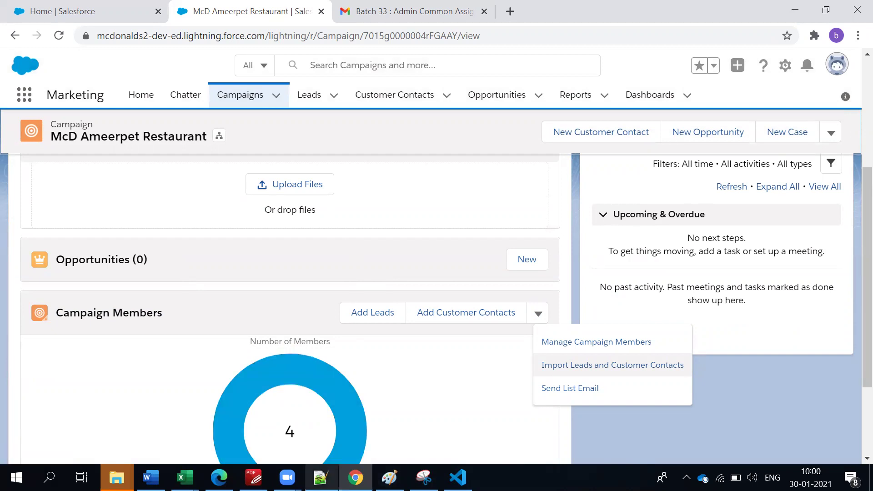
{"action": "key", "text": "alt+Tab"}
{"action": "left_click", "coordinate": [271, 354]}
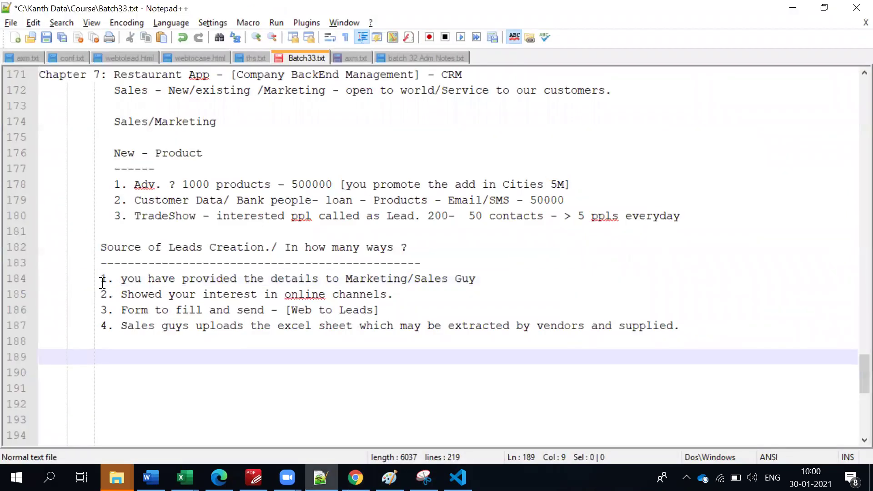
Highlight the lead-source lines in the notes through Web to Leads, then return to Salesforce.
{"action": "left_click_drag", "start_coordinate": [96, 278], "coordinate": [494, 274]}
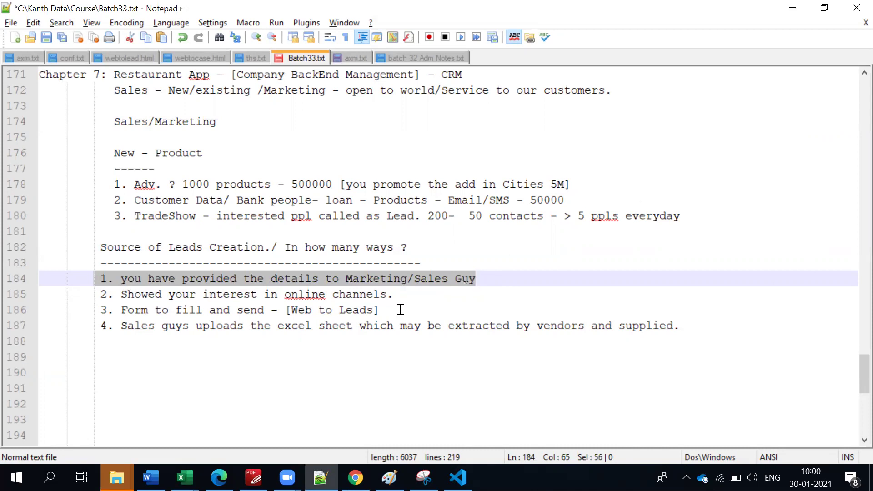
{"action": "left_click_drag", "start_coordinate": [392, 297], "coordinate": [108, 295]}
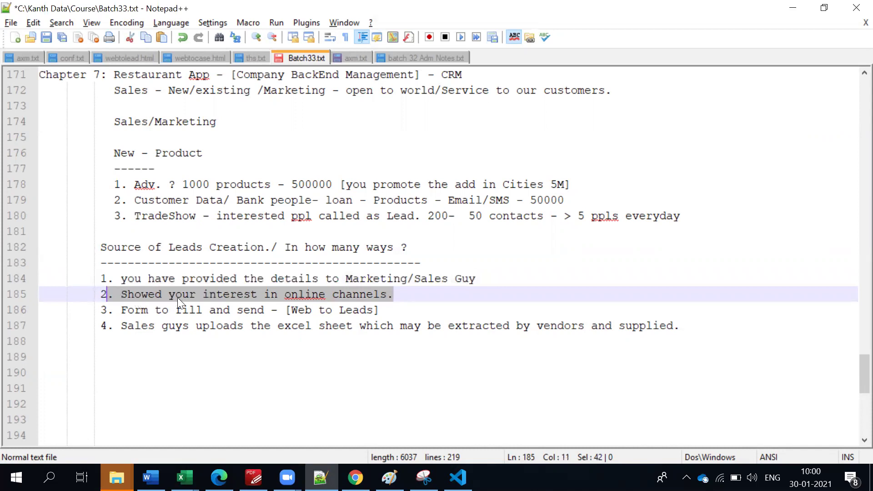
{"action": "left_click", "coordinate": [281, 298]}
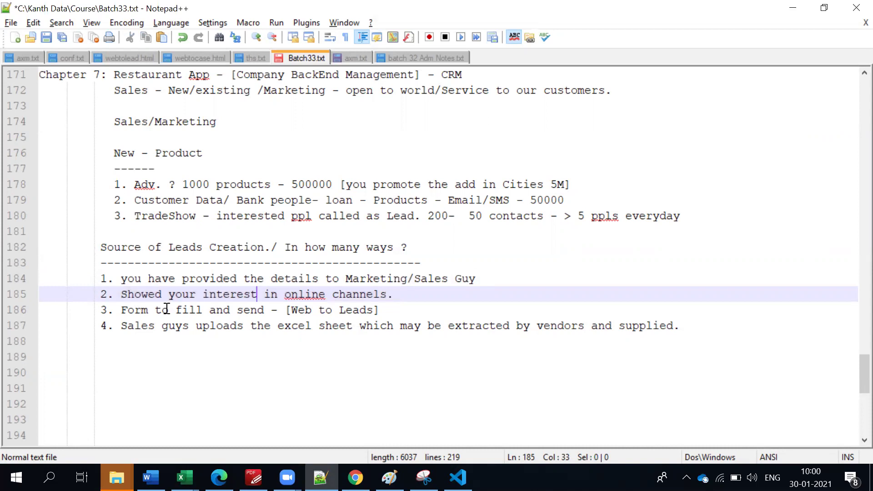
{"action": "left_click_drag", "start_coordinate": [103, 312], "coordinate": [381, 312]}
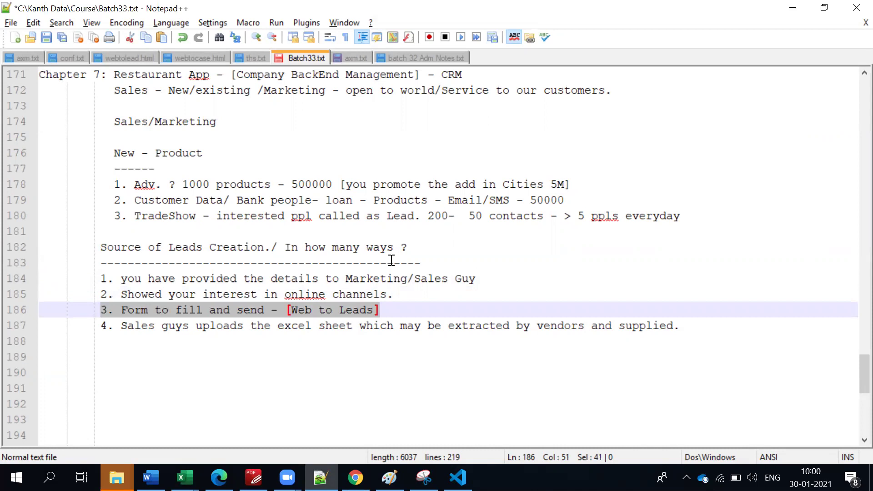
{"action": "key", "text": "alt+Tab"}
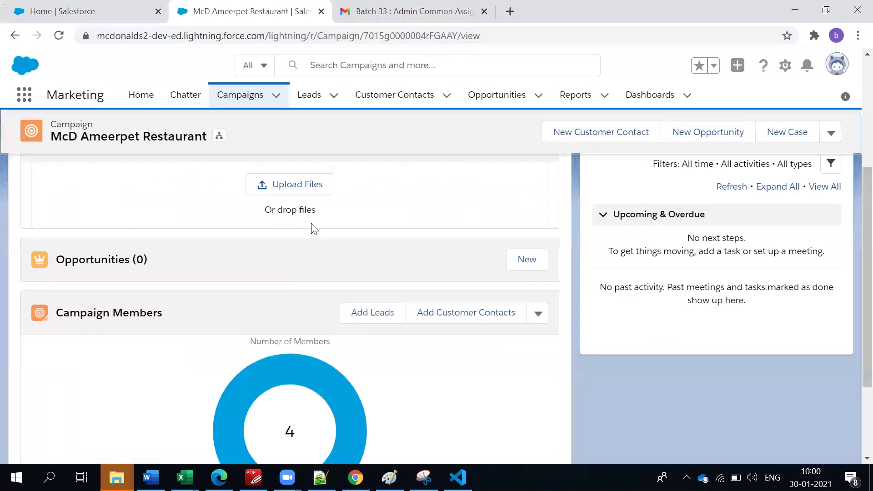
Confirm on the Campaign Members chart that all 4 members are Sent, then return to the notes.
{"action": "scroll", "coordinate": [317, 347], "scroll_direction": "down", "scroll_amount": 3}
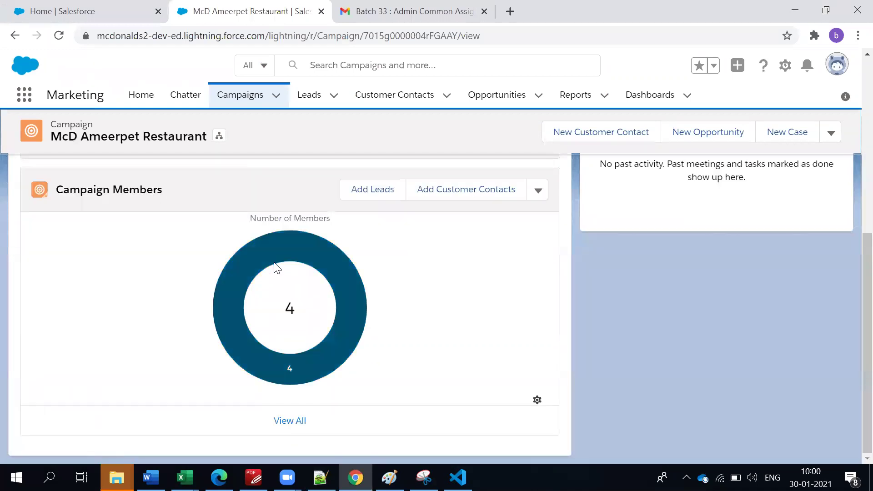
{"action": "mouse_move", "coordinate": [275, 263]}
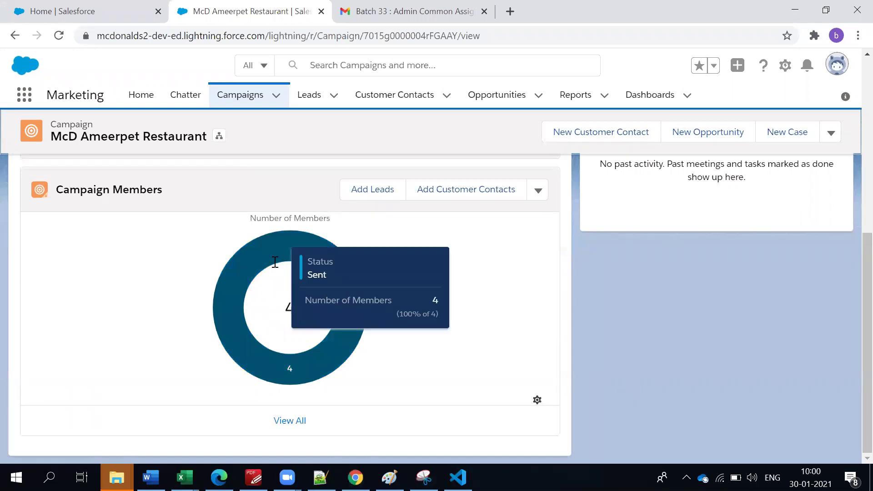
{"action": "key", "text": "alt+Tab"}
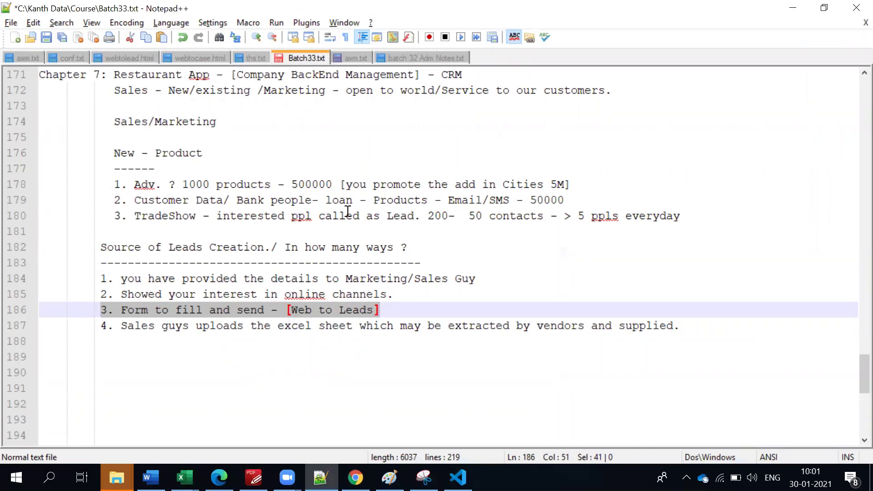
Go over the fourth lead source, sales staff uploading Excel sheets, then return to Salesforce.
{"action": "left_click", "coordinate": [327, 328]}
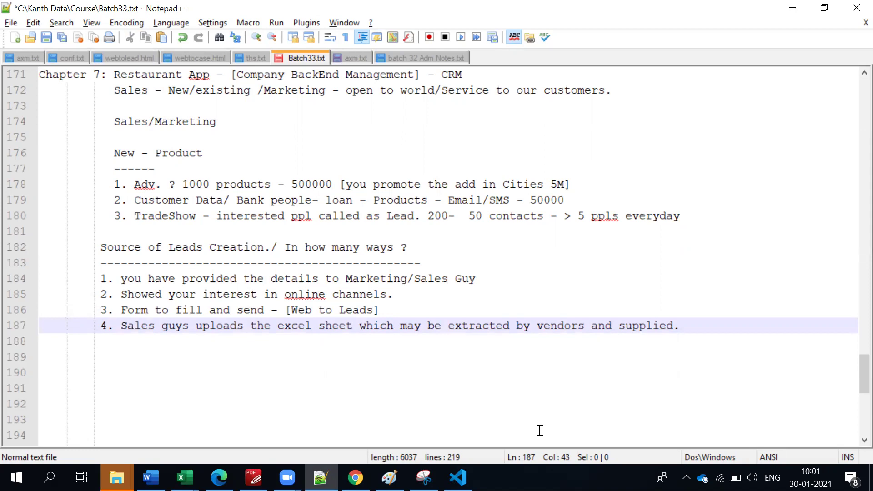
{"action": "key", "text": "Down"}
{"action": "key", "text": "Down"}
{"action": "key", "text": "Down"}
{"action": "key", "text": "Down"}
{"action": "key", "text": "Down"}
{"action": "key", "text": "Down"}
{"action": "key", "text": "Down"}
{"action": "key", "text": "Down"}
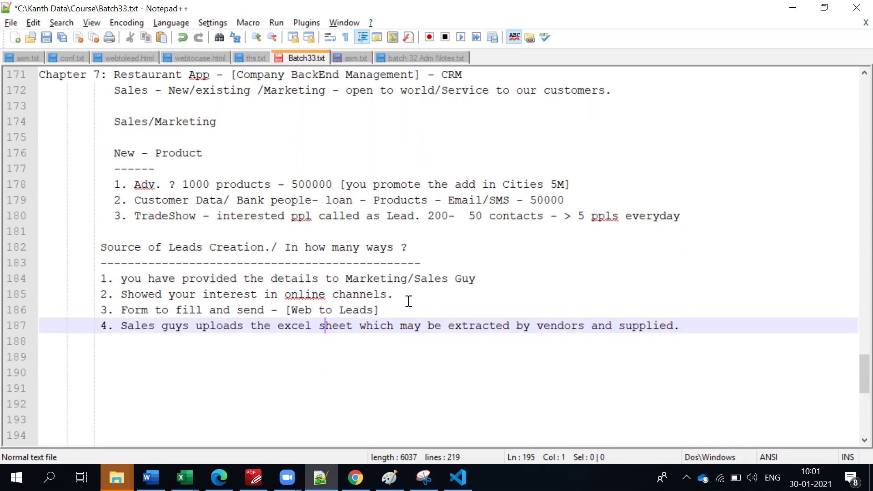
{"action": "scroll", "coordinate": [402, 309], "scroll_direction": "up", "scroll_amount": 1}
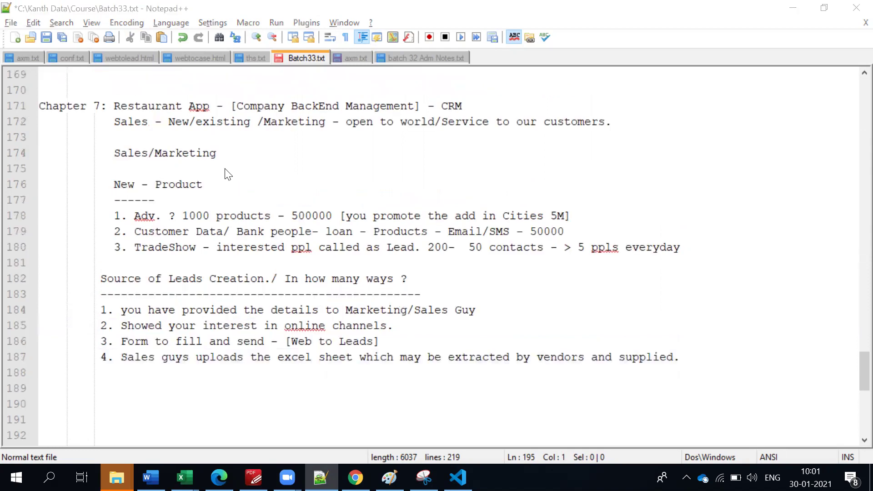
{"action": "key", "text": "alt+Tab"}
{"action": "scroll", "coordinate": [563, 328], "scroll_direction": "up", "scroll_amount": 3}
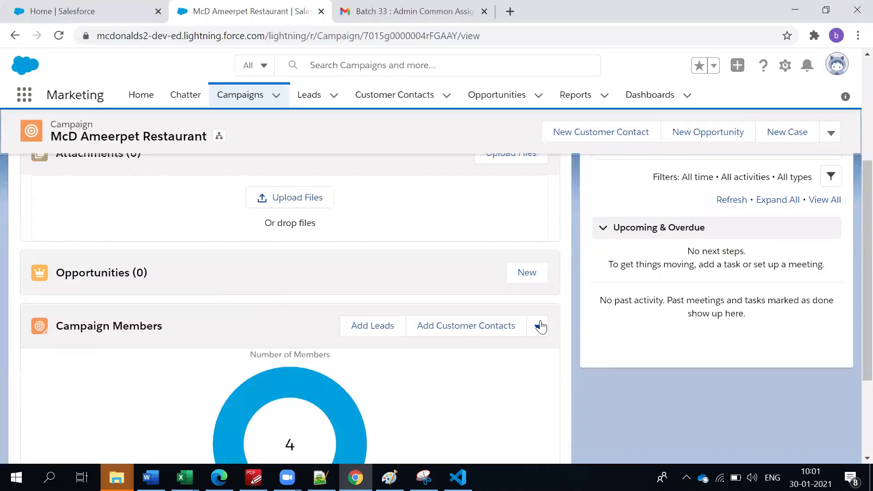
Open the full Campaign Members list: three customer contacts and one lead, all Sent.
{"action": "left_click", "coordinate": [538, 331]}
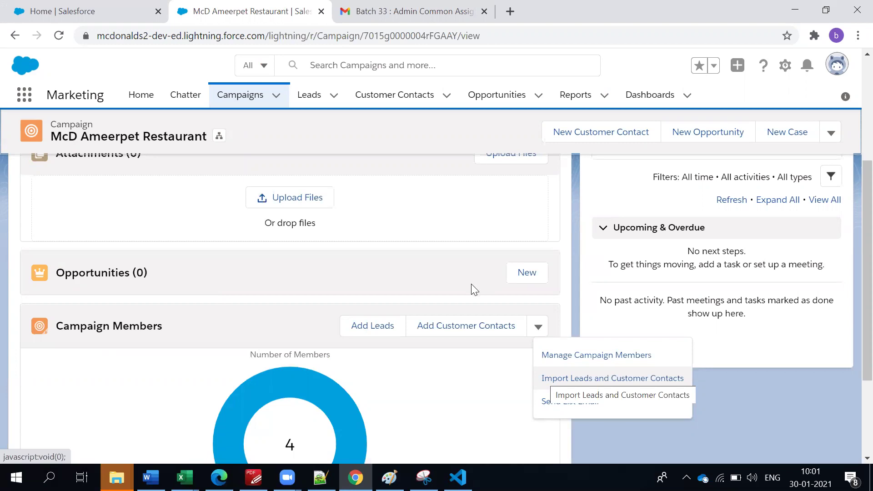
{"action": "left_click", "coordinate": [395, 290]}
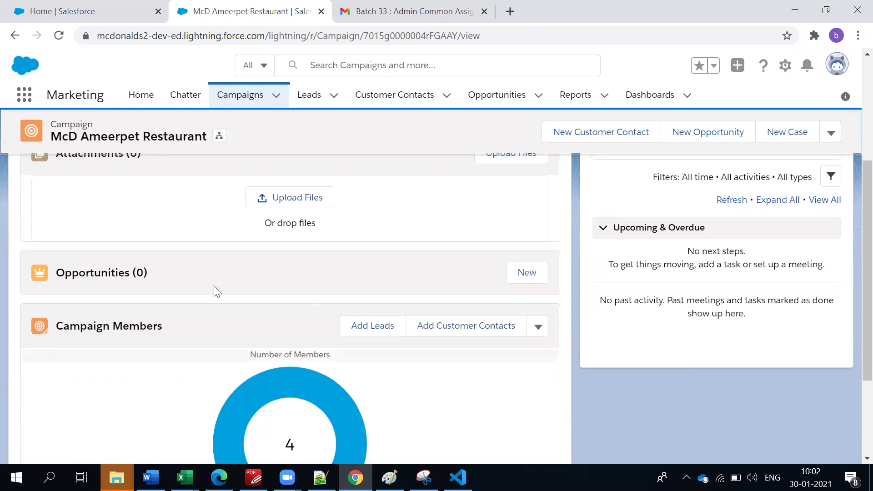
{"action": "scroll", "coordinate": [211, 319], "scroll_direction": "down", "scroll_amount": 1}
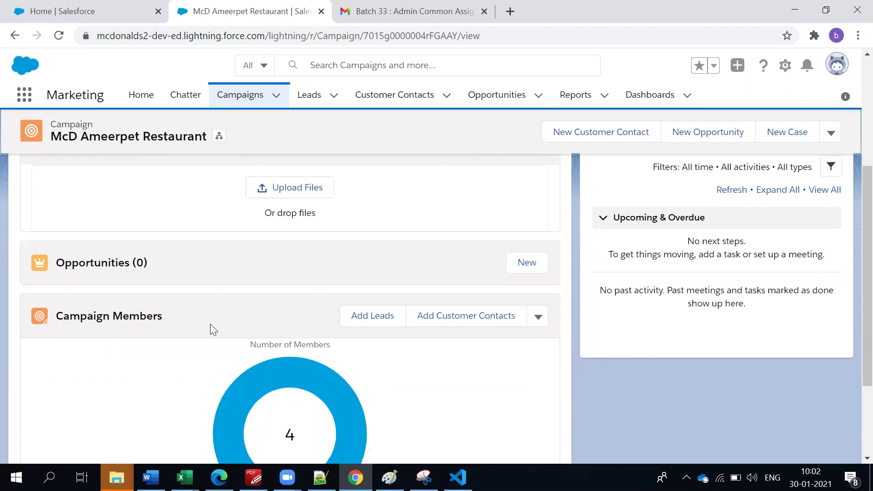
{"action": "scroll", "coordinate": [214, 326], "scroll_direction": "down", "scroll_amount": 3}
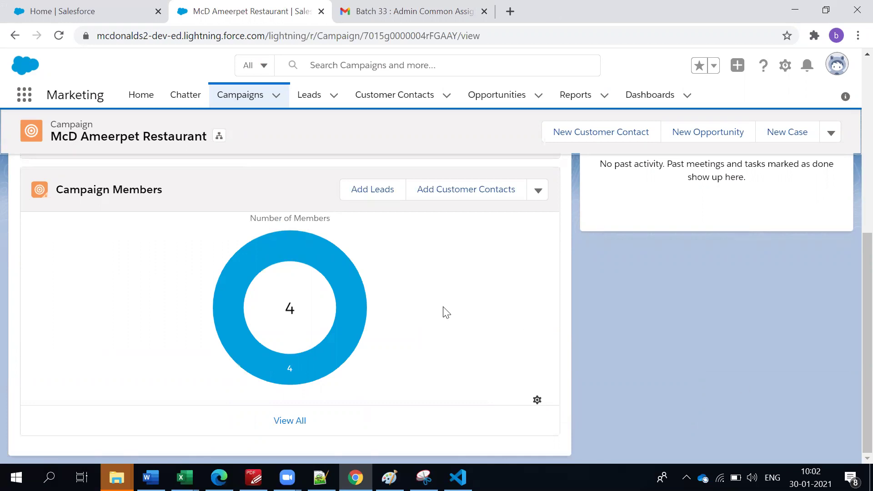
{"action": "scroll", "coordinate": [261, 389], "scroll_direction": "up", "scroll_amount": 3}
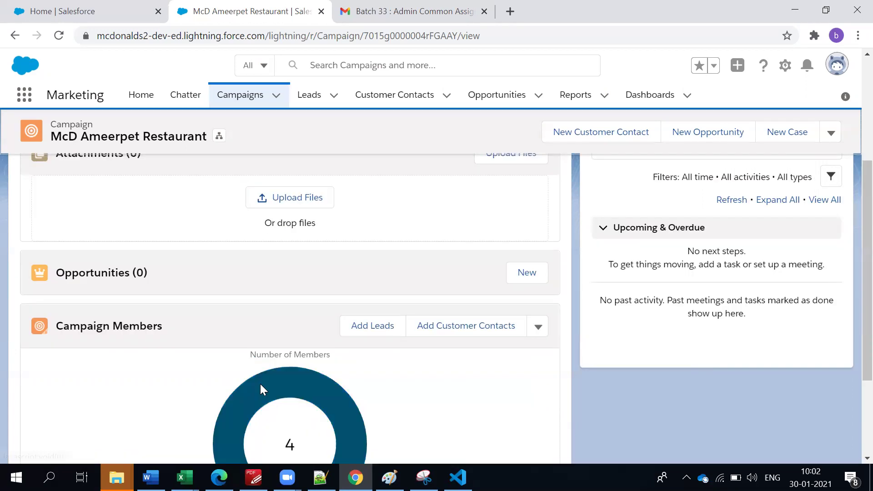
{"action": "scroll", "coordinate": [260, 384], "scroll_direction": "up", "scroll_amount": 4}
{"action": "scroll", "coordinate": [260, 383], "scroll_direction": "down", "scroll_amount": 4}
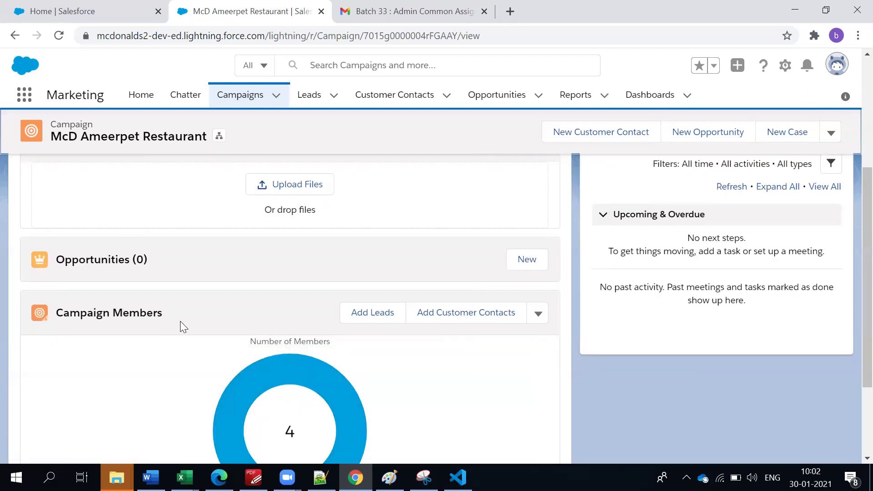
{"action": "scroll", "coordinate": [138, 338], "scroll_direction": "up", "scroll_amount": 4}
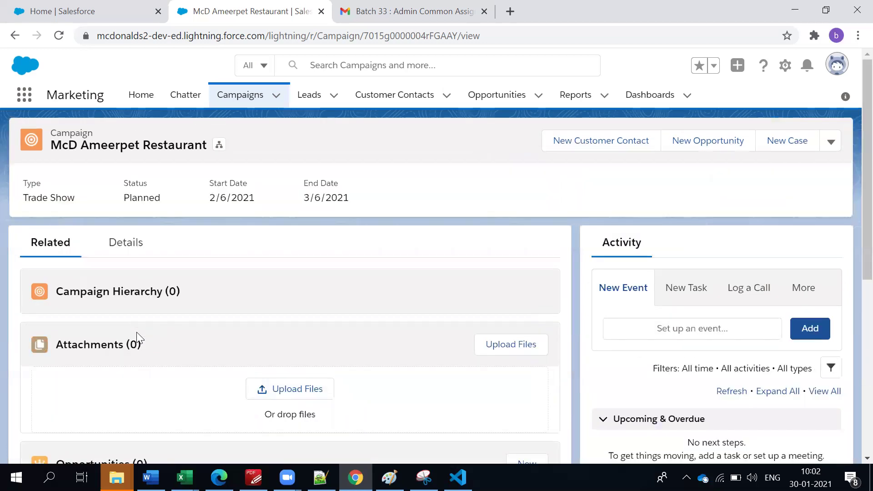
{"action": "scroll", "coordinate": [137, 336], "scroll_direction": "down", "scroll_amount": 6}
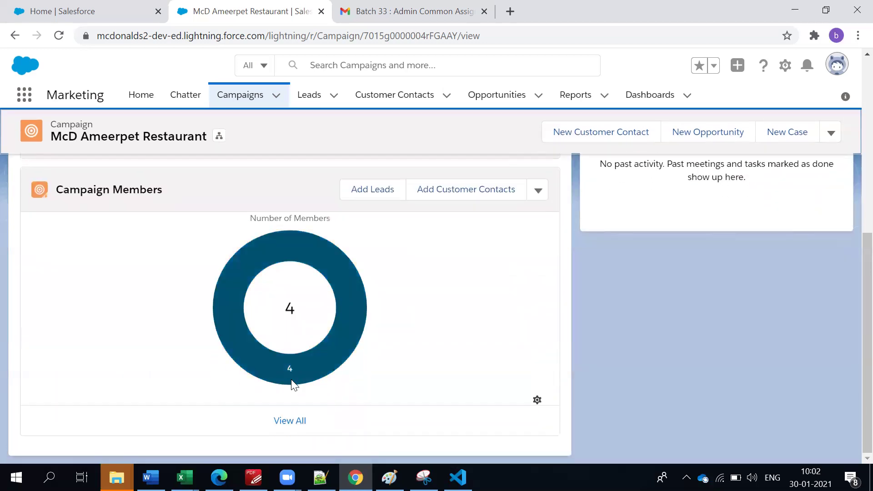
{"action": "left_click", "coordinate": [280, 421]}
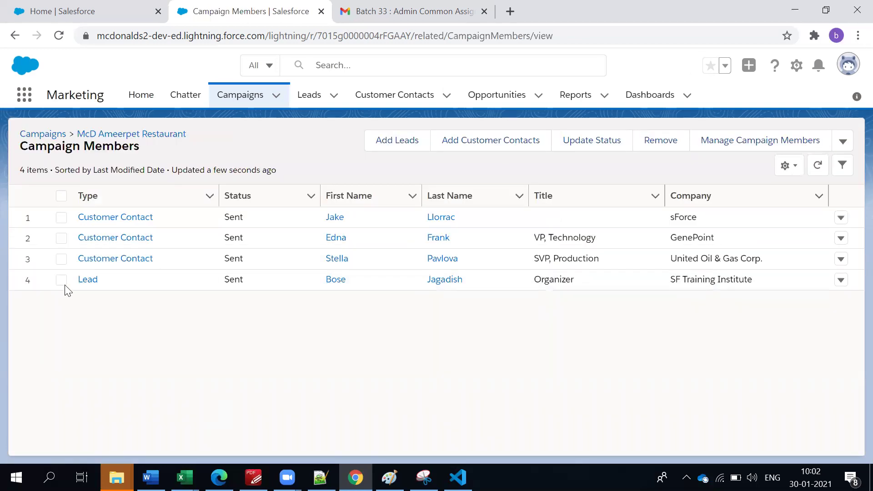
{"action": "left_click_drag", "start_coordinate": [782, 265], "coordinate": [77, 220]}
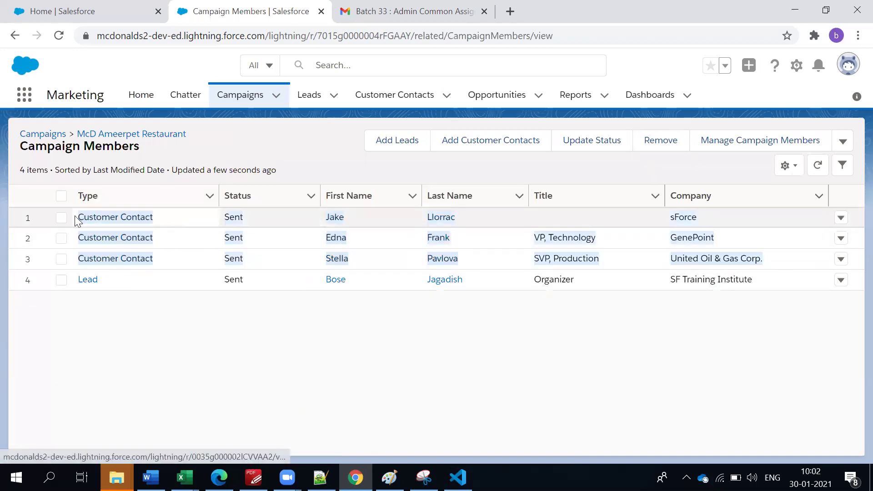
{"action": "left_click", "coordinate": [113, 351]}
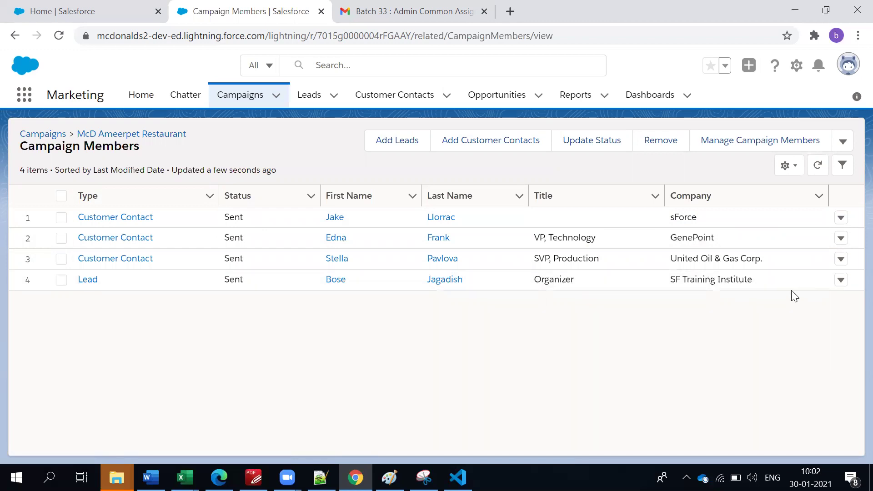
{"action": "left_click_drag", "start_coordinate": [777, 286], "coordinate": [73, 278]}
{"action": "left_click", "coordinate": [391, 366]}
Open the SF Training Institute lead record from the campaign and review its Details fields.
{"action": "left_click", "coordinate": [88, 281]}
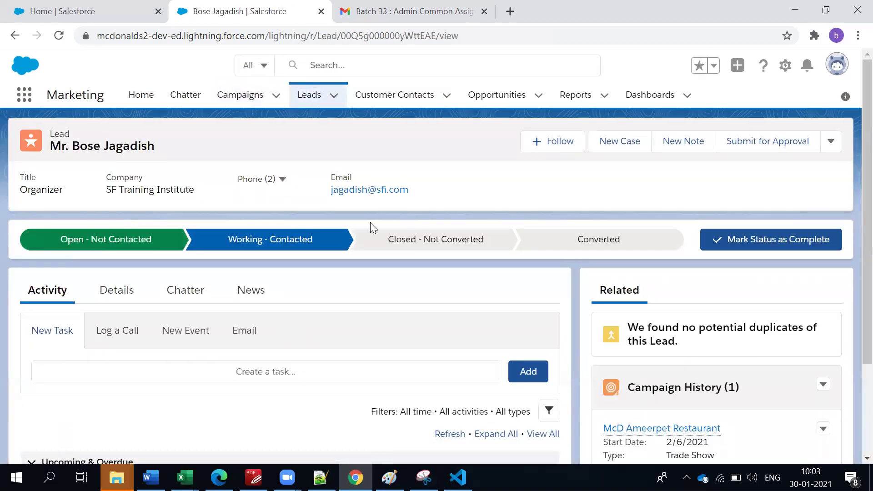
{"action": "scroll", "coordinate": [469, 236], "scroll_direction": "down", "scroll_amount": 3}
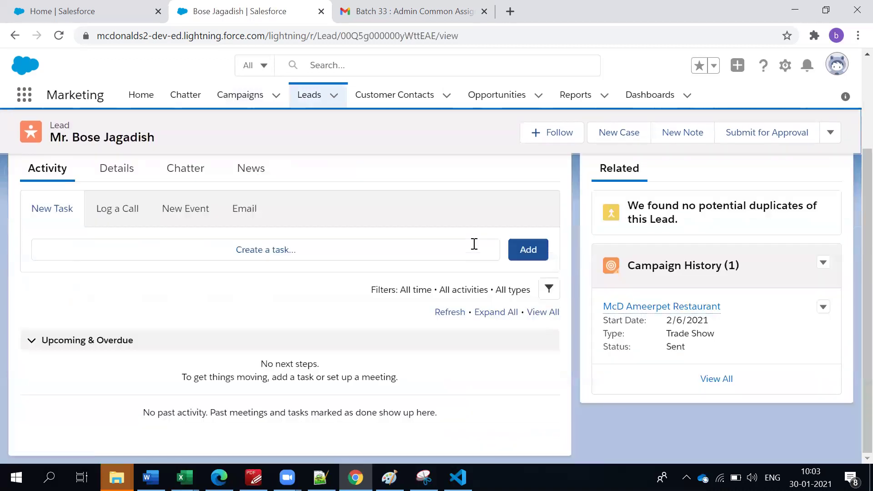
{"action": "scroll", "coordinate": [453, 251], "scroll_direction": "up", "scroll_amount": 3}
{"action": "left_click", "coordinate": [120, 295]}
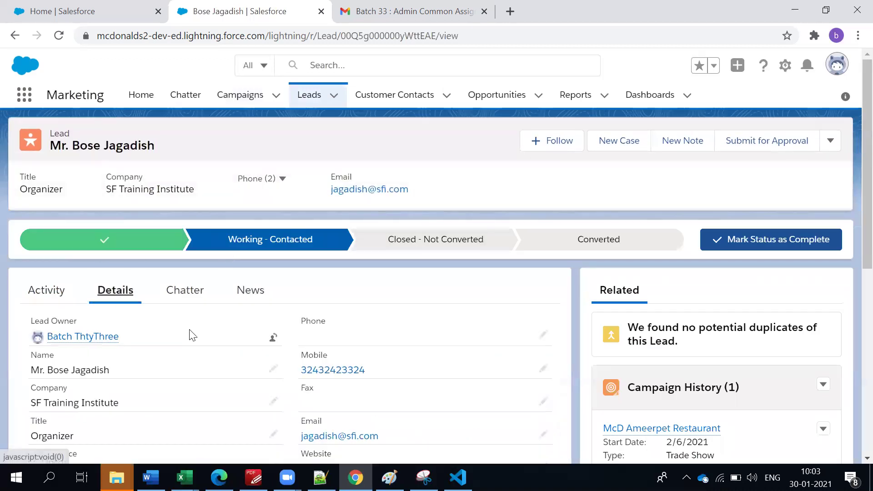
{"action": "scroll", "coordinate": [193, 335], "scroll_direction": "down", "scroll_amount": 3}
{"action": "scroll", "coordinate": [193, 335], "scroll_direction": "up", "scroll_amount": 3}
{"action": "scroll", "coordinate": [173, 255], "scroll_direction": "down", "scroll_amount": 6}
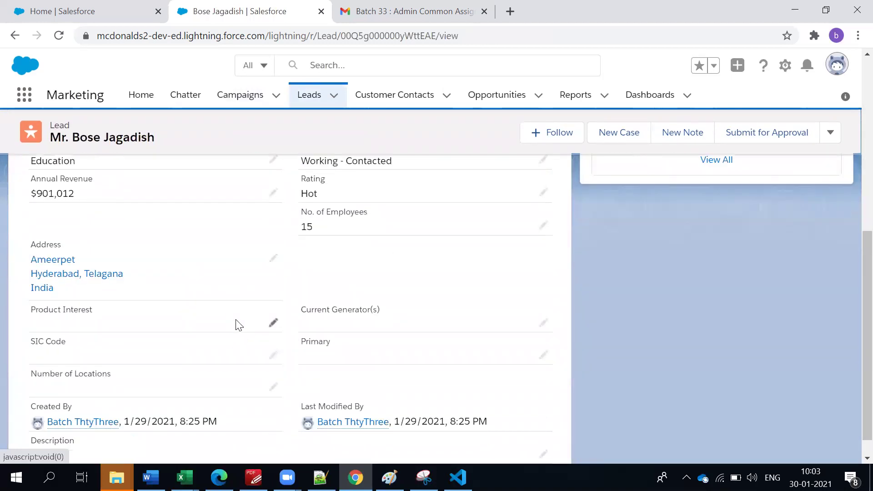
{"action": "scroll", "coordinate": [239, 325], "scroll_direction": "up", "scroll_amount": 6}
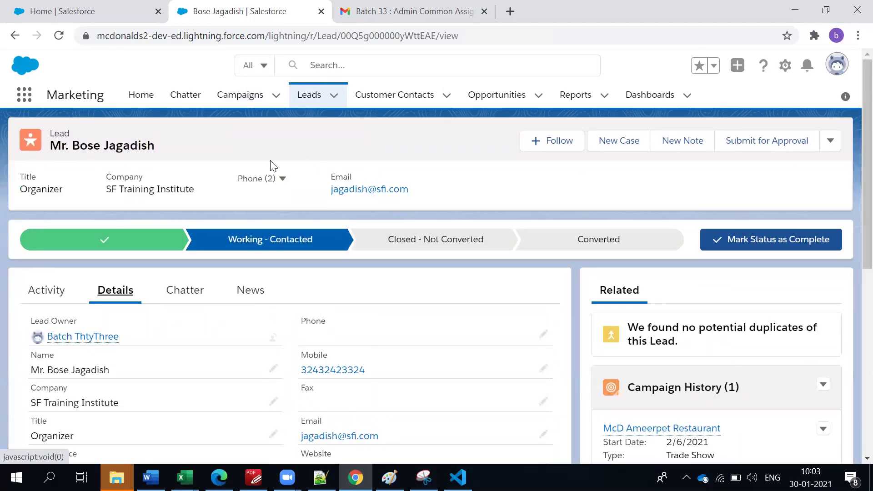
Toggle Follow on and off and check the lead's header actions, status still Working - Contacted.
{"action": "left_click", "coordinate": [530, 149]}
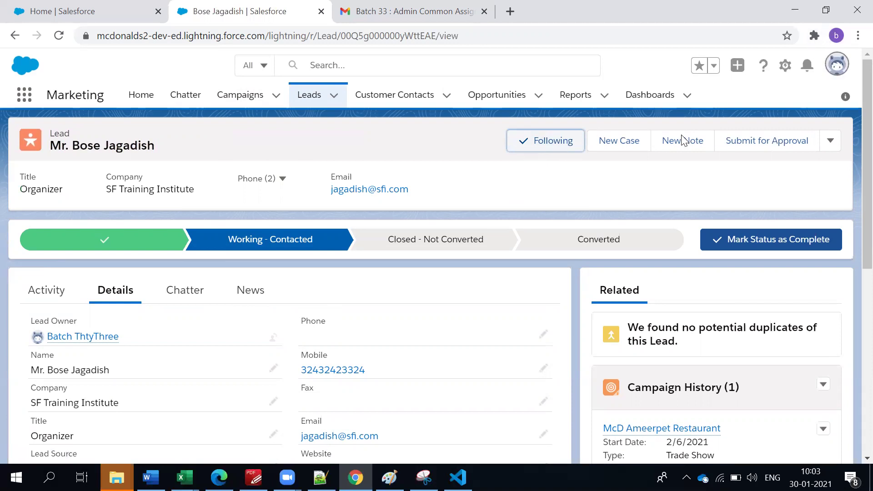
{"action": "left_click", "coordinate": [542, 146]}
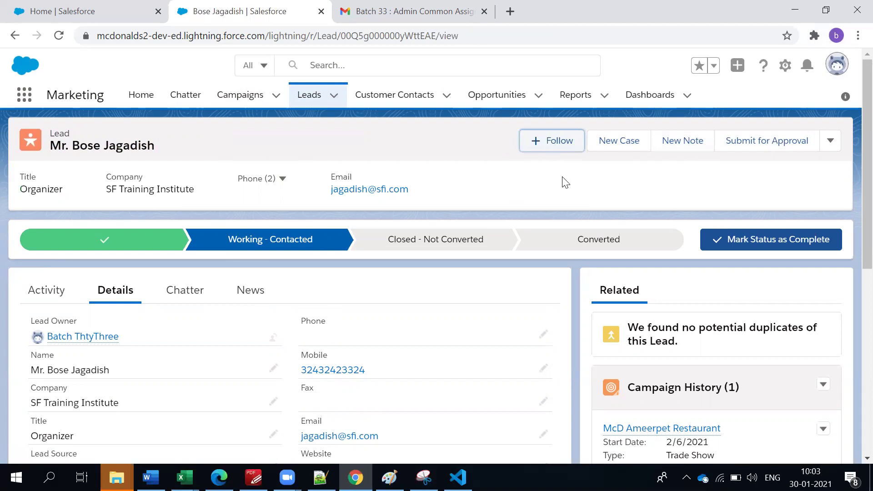
{"action": "left_click", "coordinate": [829, 142]}
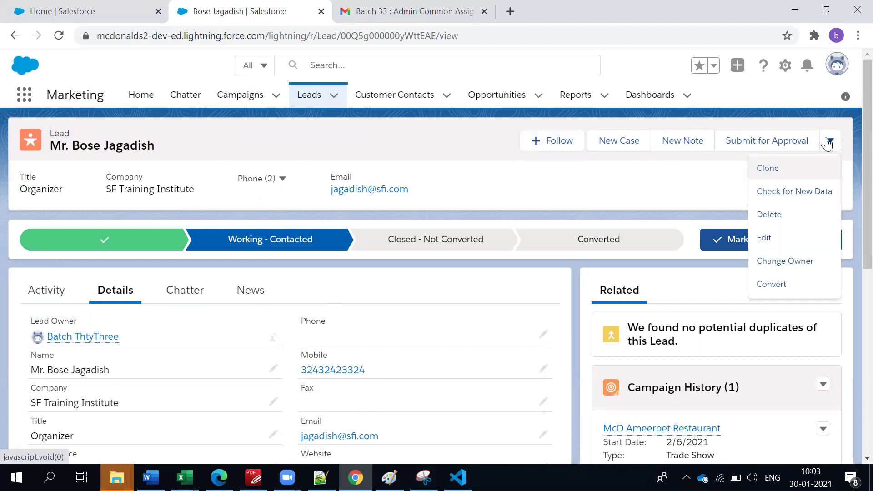
{"action": "left_click", "coordinate": [291, 218]}
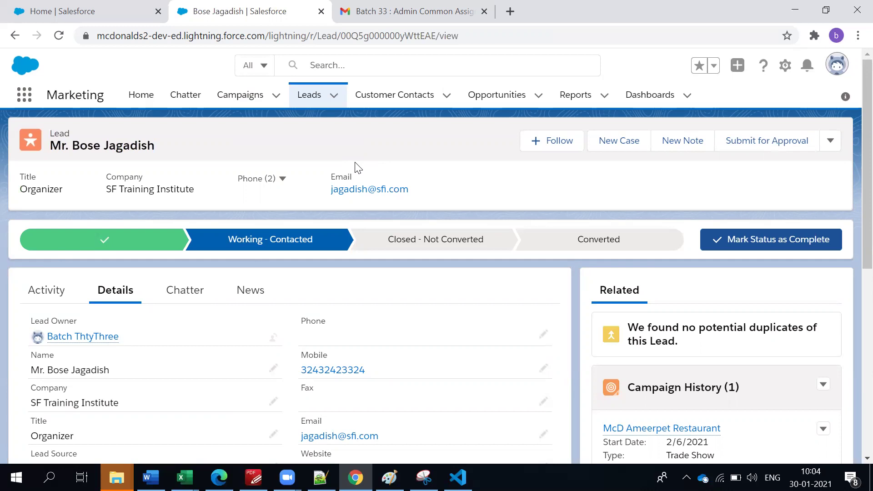
{"action": "scroll", "coordinate": [364, 234], "scroll_direction": "down", "scroll_amount": 2}
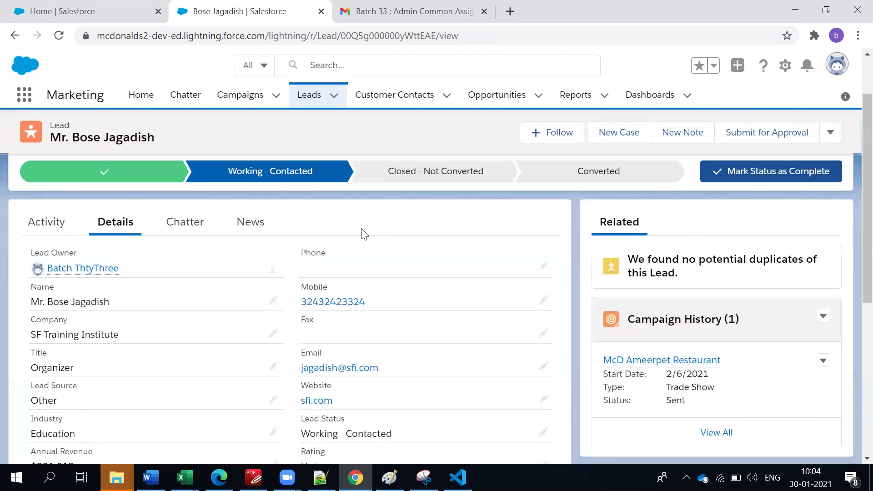
{"action": "scroll", "coordinate": [364, 234], "scroll_direction": "down", "scroll_amount": 6}
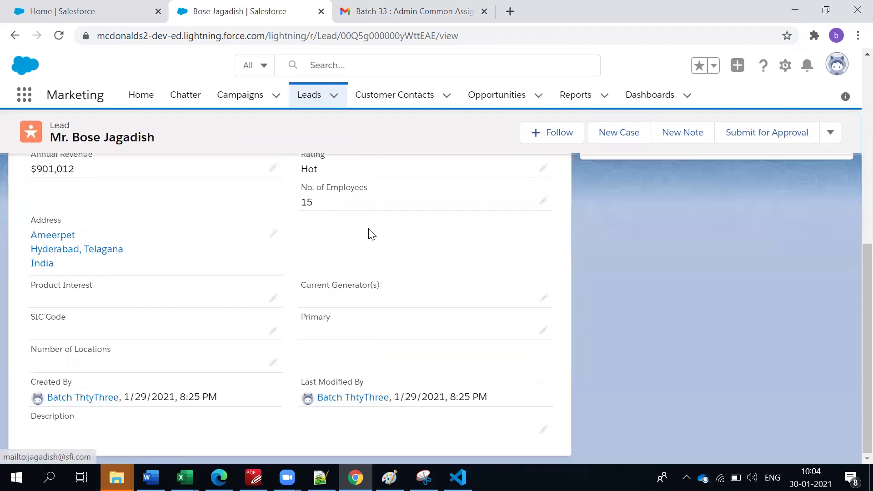
{"action": "scroll", "coordinate": [372, 234], "scroll_direction": "up", "scroll_amount": 8}
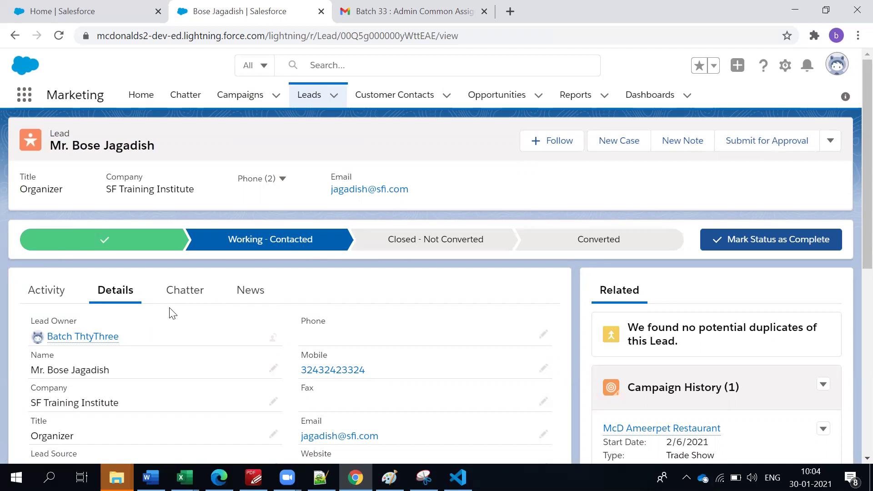
{"action": "scroll", "coordinate": [71, 300], "scroll_direction": "down", "scroll_amount": 3}
{"action": "scroll", "coordinate": [71, 300], "scroll_direction": "up", "scroll_amount": 3}
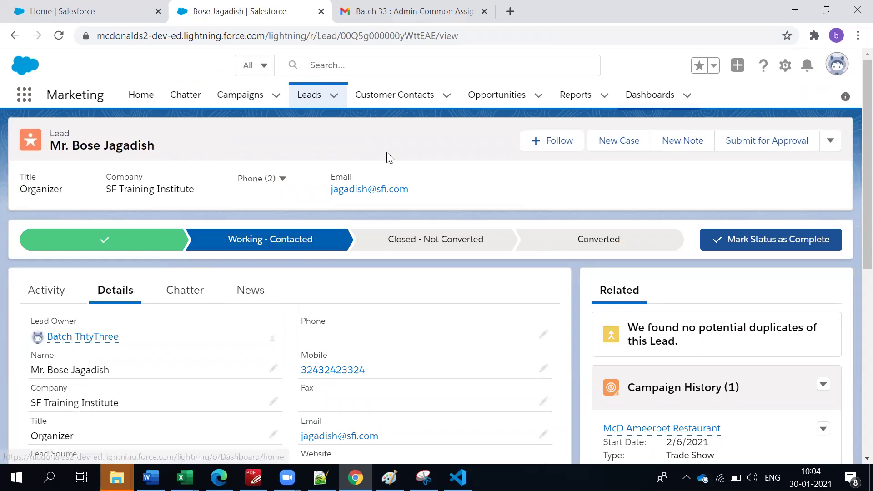
Mark the lead Converted and open the Convert Lead form prefilled with account, contact and opportunity.
{"action": "left_click", "coordinate": [646, 245]}
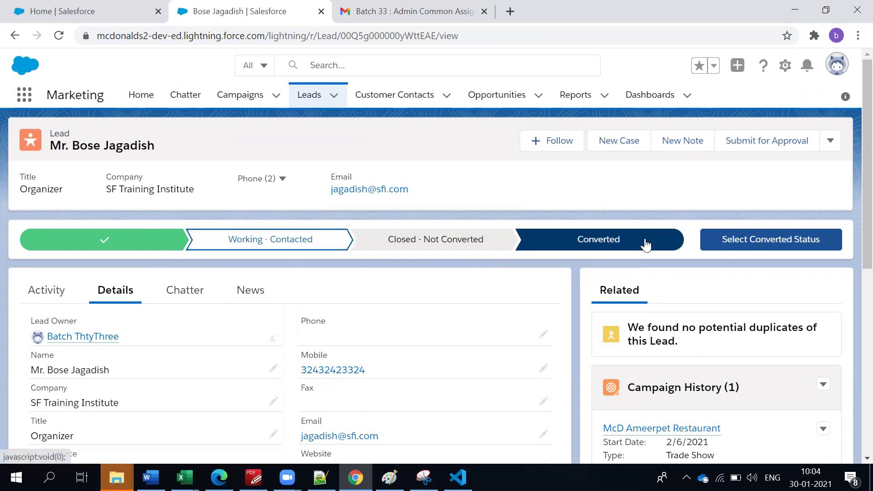
{"action": "left_click", "coordinate": [755, 238]}
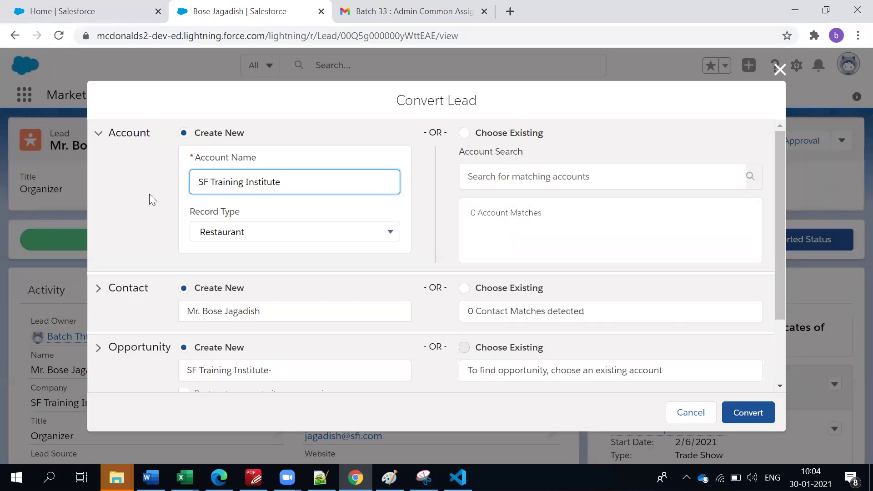
{"action": "scroll", "coordinate": [132, 202], "scroll_direction": "down", "scroll_amount": 3}
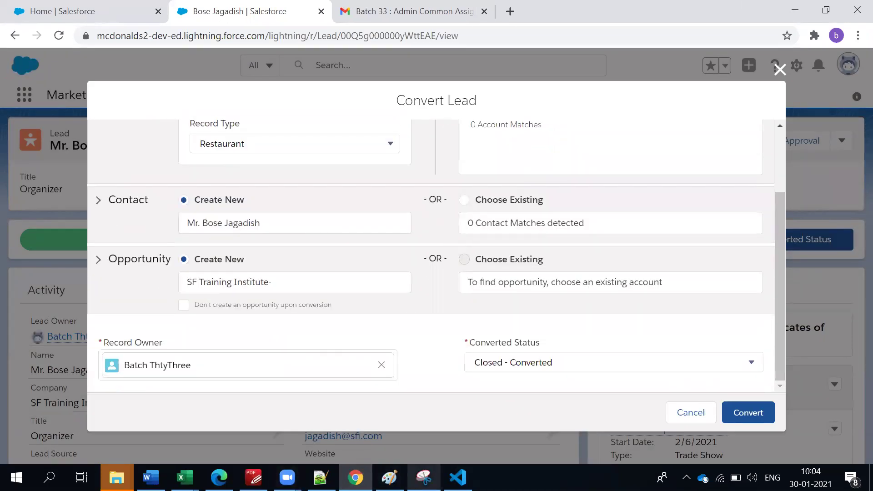
{"action": "left_click", "coordinate": [390, 478]}
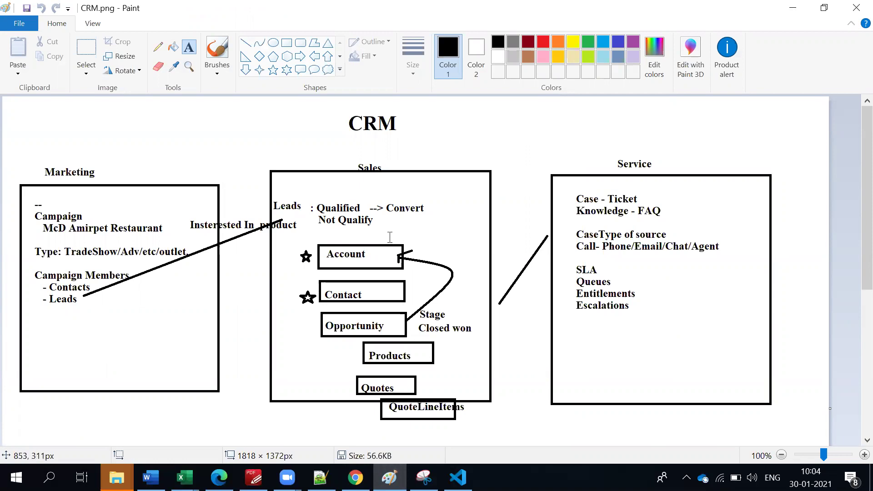
Return to the Convert Lead dialog's Account section proposing new account SF Training Institute (Restaurant).
{"action": "key", "text": "alt+Tab"}
{"action": "scroll", "coordinate": [379, 249], "scroll_direction": "up", "scroll_amount": 3}
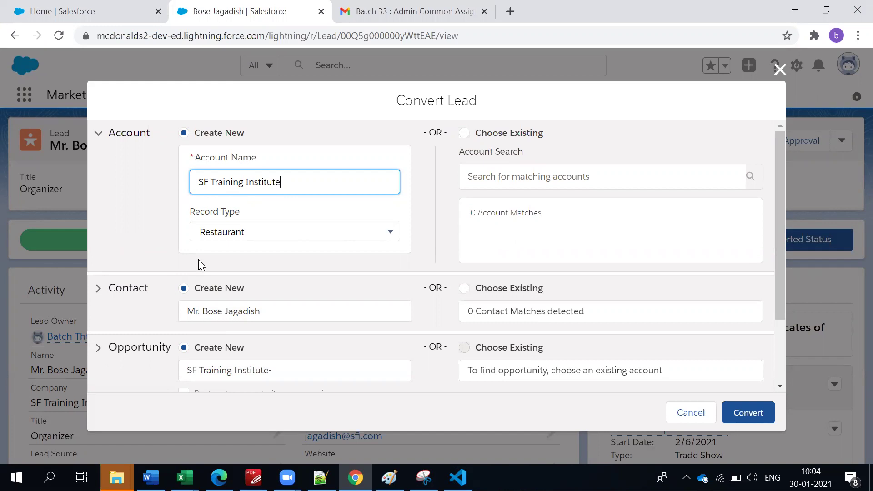
{"action": "left_click", "coordinate": [237, 233]}
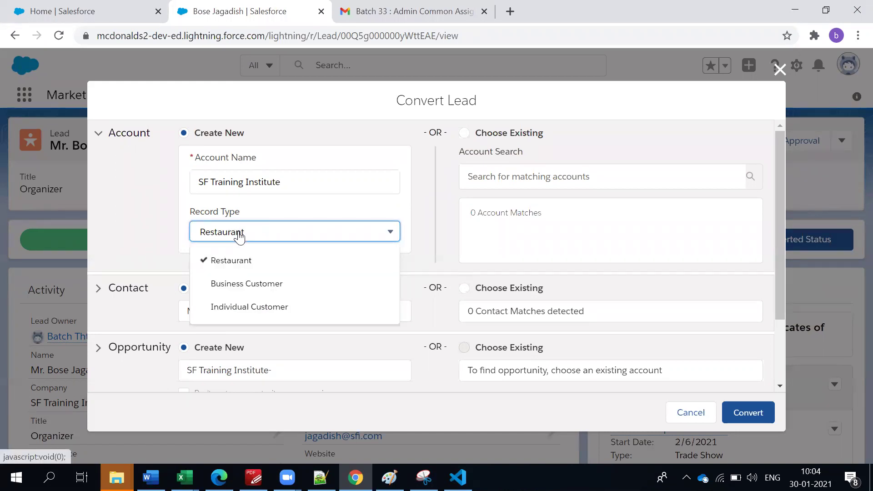
{"action": "left_click", "coordinate": [239, 290]}
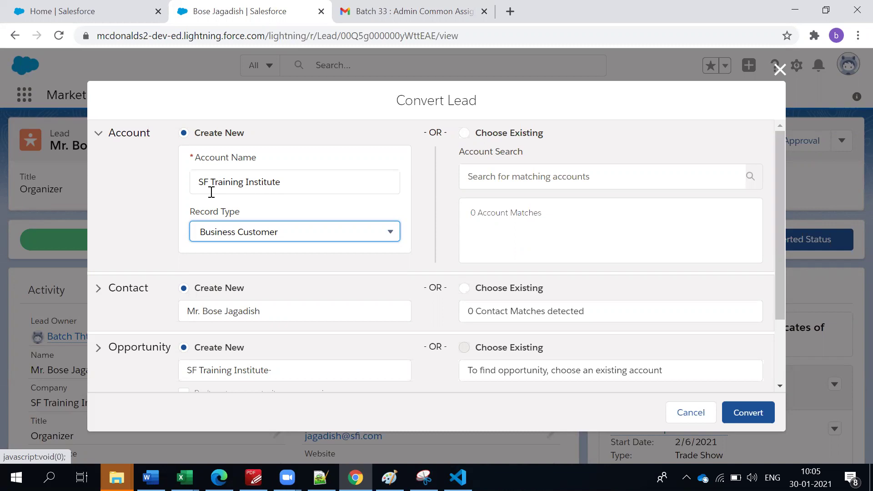
{"action": "left_click", "coordinate": [240, 237]}
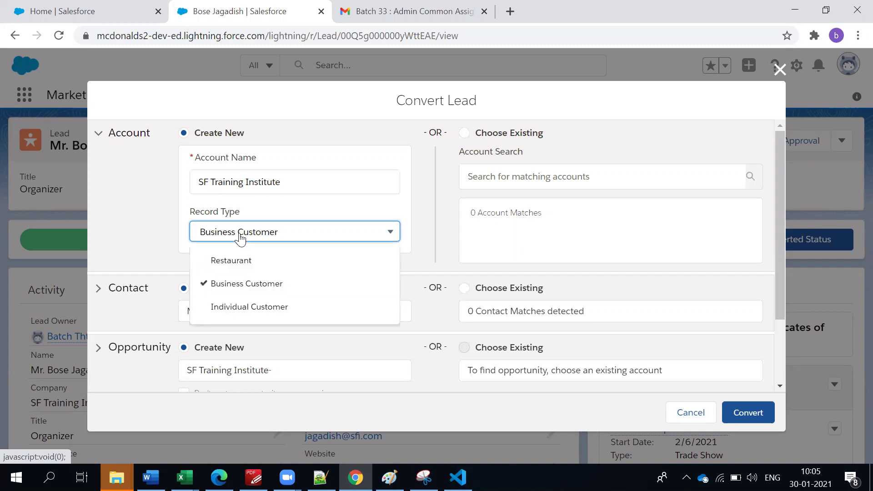
{"action": "left_click", "coordinate": [237, 288]}
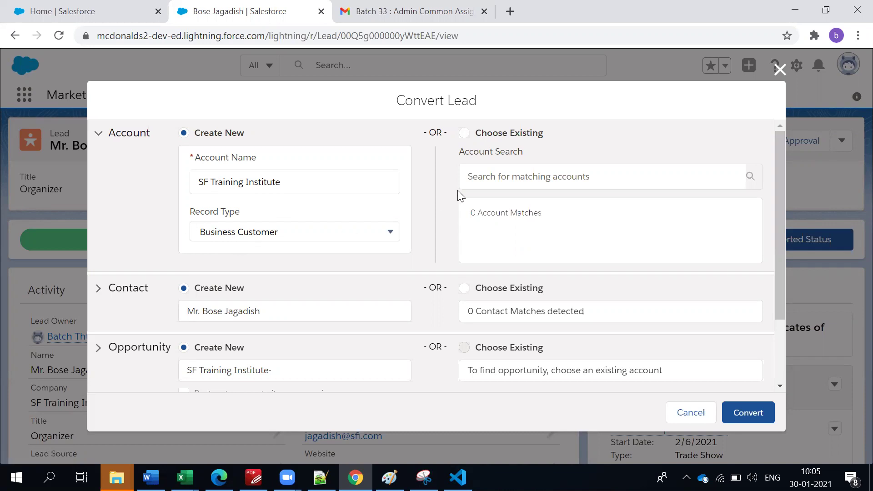
{"action": "triple_click", "coordinate": [278, 181]}
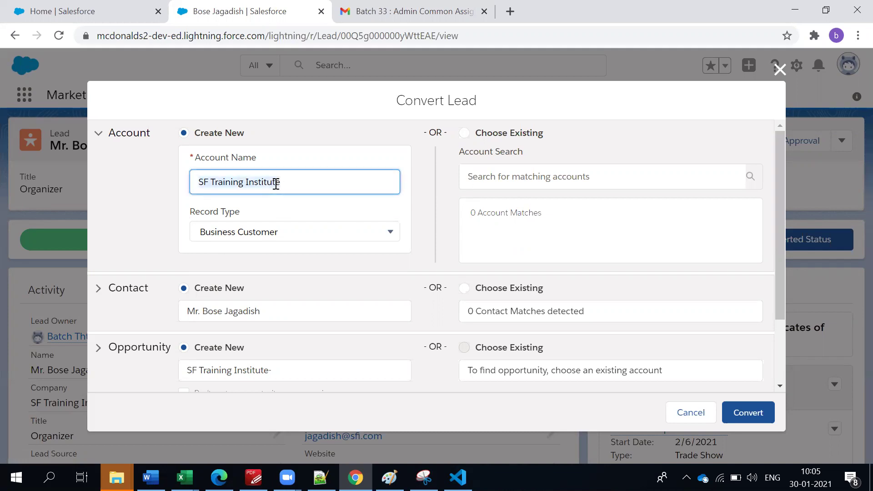
{"action": "left_click", "coordinate": [517, 181]}
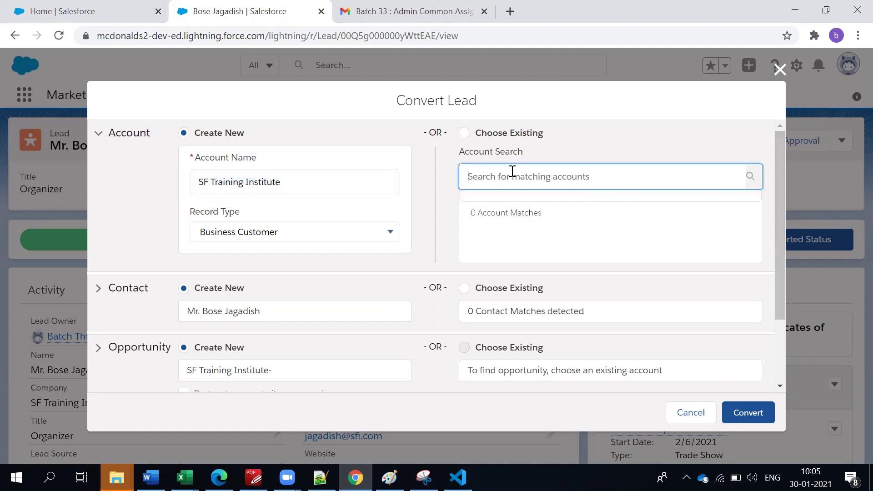
{"action": "left_click", "coordinate": [467, 136]}
{"action": "type", "text": "Indi"}
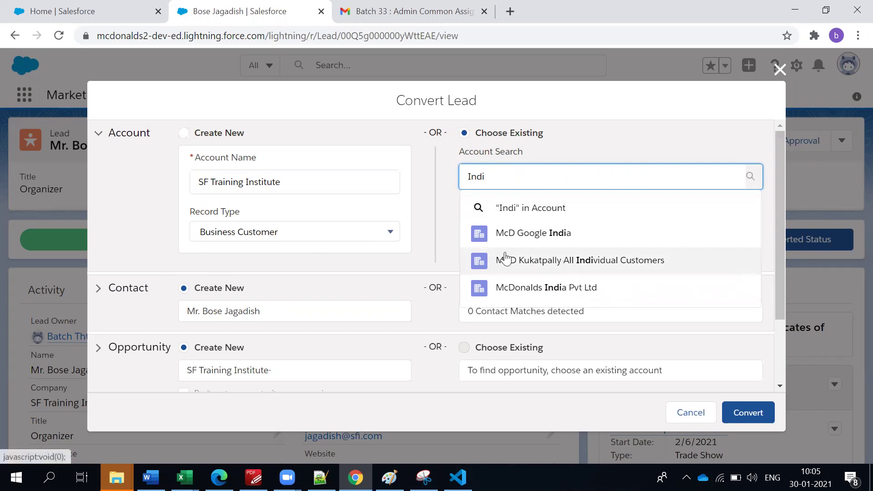
{"action": "double_click", "coordinate": [517, 181]}
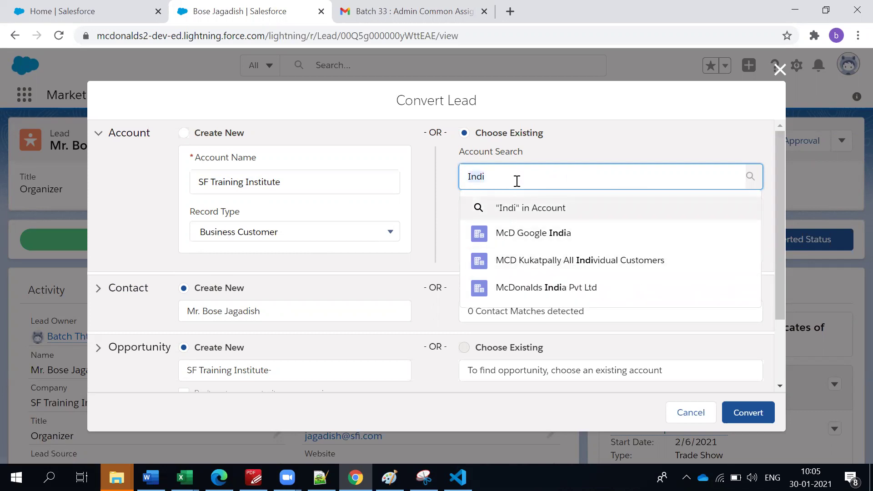
{"action": "key", "text": "BackSpace"}
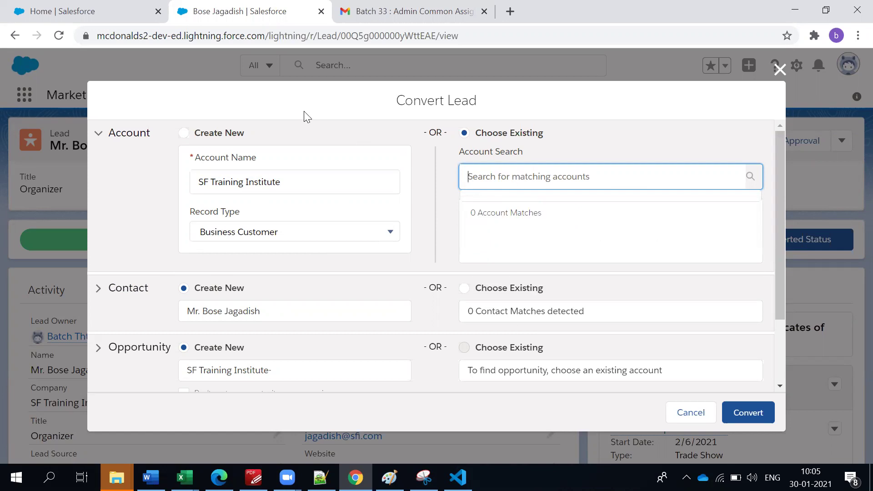
{"action": "left_click", "coordinate": [214, 133]}
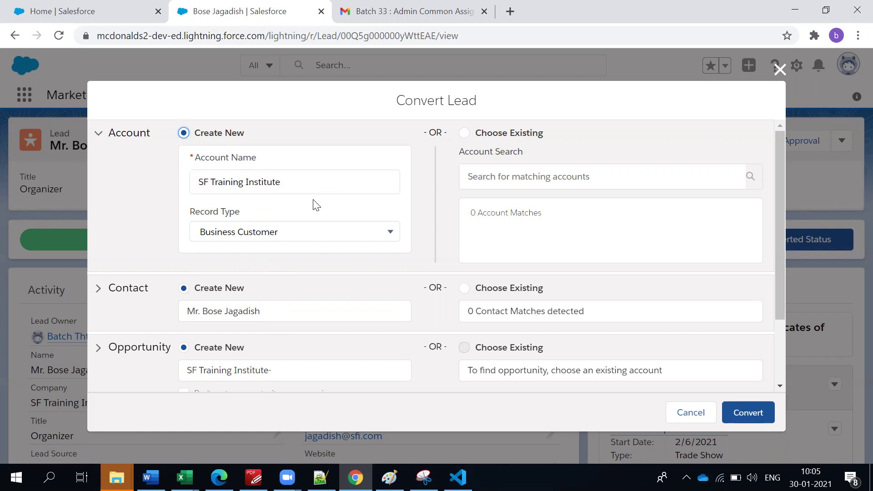
{"action": "left_click", "coordinate": [140, 214]}
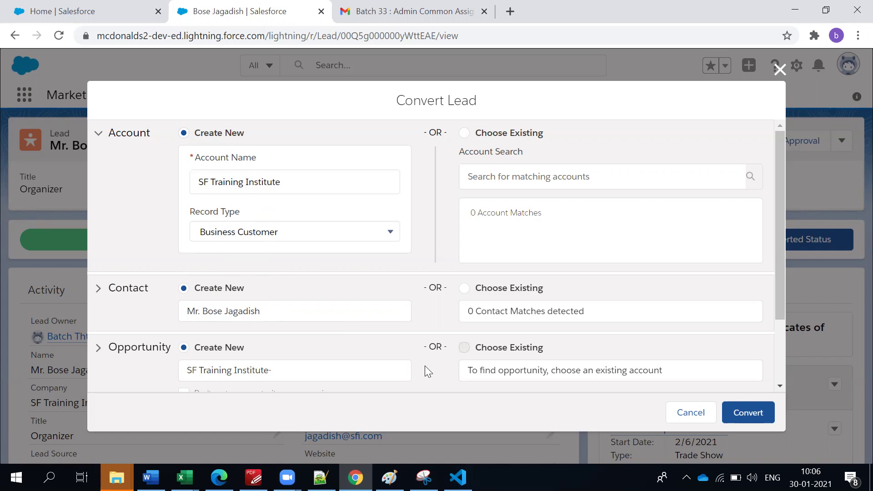
{"action": "scroll", "coordinate": [348, 353], "scroll_direction": "down", "scroll_amount": 1}
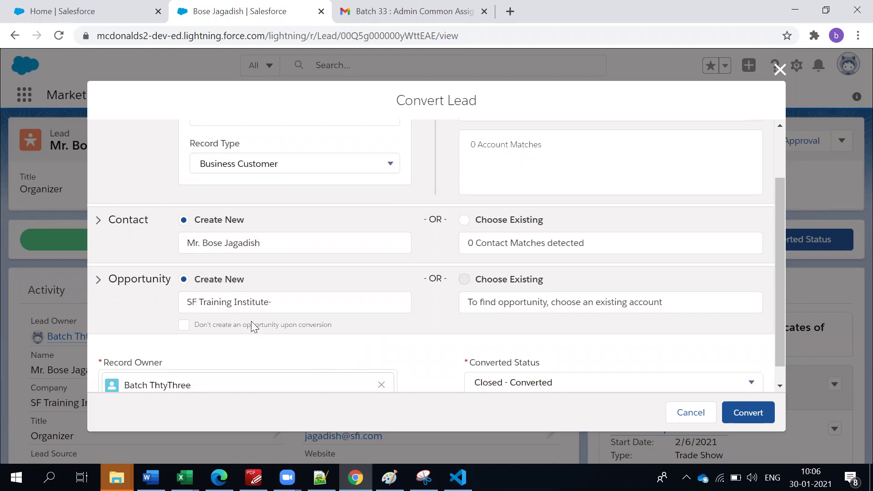
{"action": "left_click", "coordinate": [184, 326]}
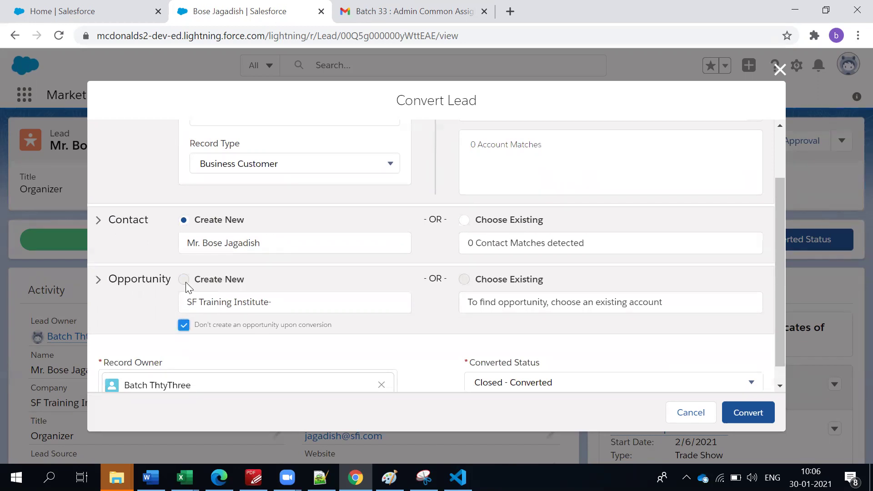
{"action": "left_click", "coordinate": [184, 325]}
Expand the Opportunity section and append '500 Meals Everyday' to the opportunity name.
{"action": "left_click", "coordinate": [343, 316]}
{"action": "left_click", "coordinate": [351, 303]}
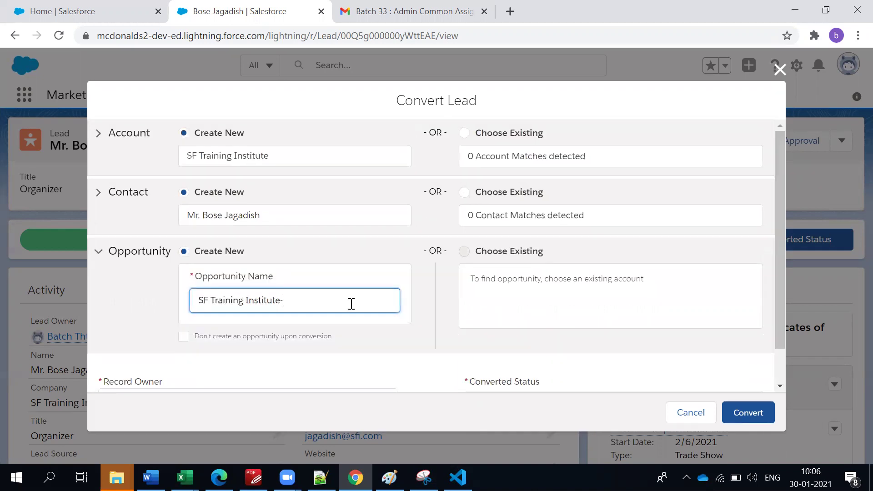
{"action": "triple_click", "coordinate": [340, 295]}
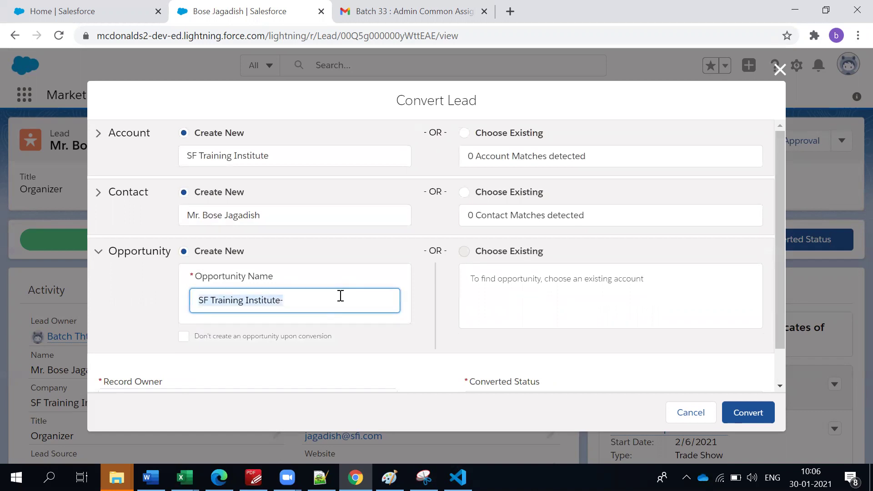
{"action": "left_click", "coordinate": [340, 296]}
{"action": "type", "text": "500 Mean"}
{"action": "key", "text": "BackSpace"}
{"action": "type", "text": "ls "}
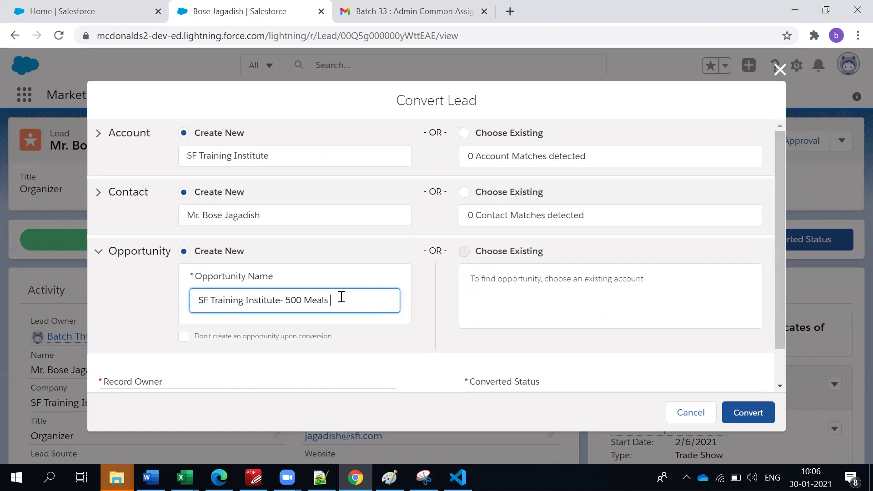
{"action": "type", "text": "Everyday"}
Insert the word 'Snacks' before 'Meals' in the opportunity name.
{"action": "left_click", "coordinate": [304, 300]}
{"action": "type", "text": "fun"}
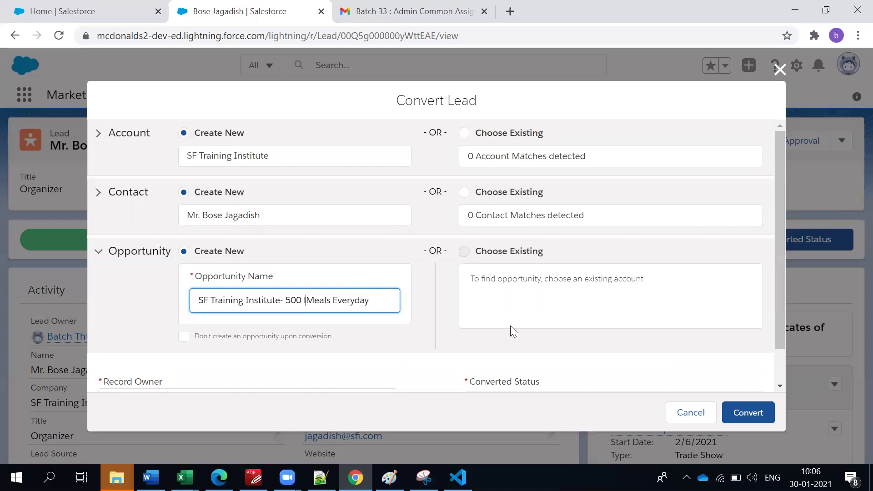
{"action": "key", "text": "BackSpace"}
{"action": "key", "text": "BackSpace"}
{"action": "key", "text": "BackSpace"}
{"action": "key", "text": "BackSpace"}
{"action": "type", "text": "Sn"}
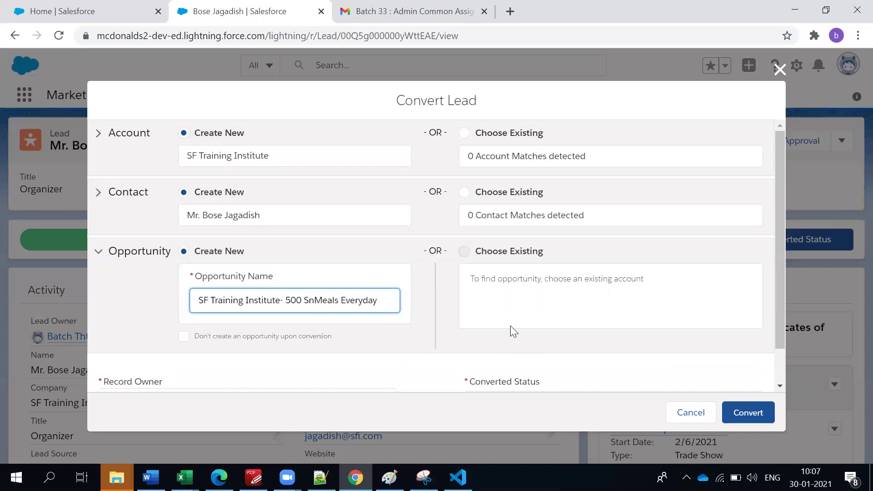
{"action": "key", "text": "BackSpace"}
{"action": "type", "text": "nack"}
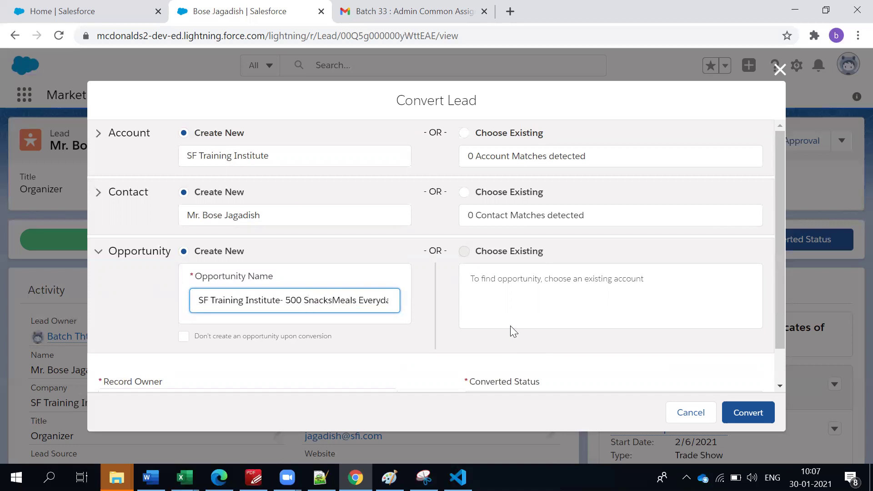
{"action": "key", "text": "BackSpace"}
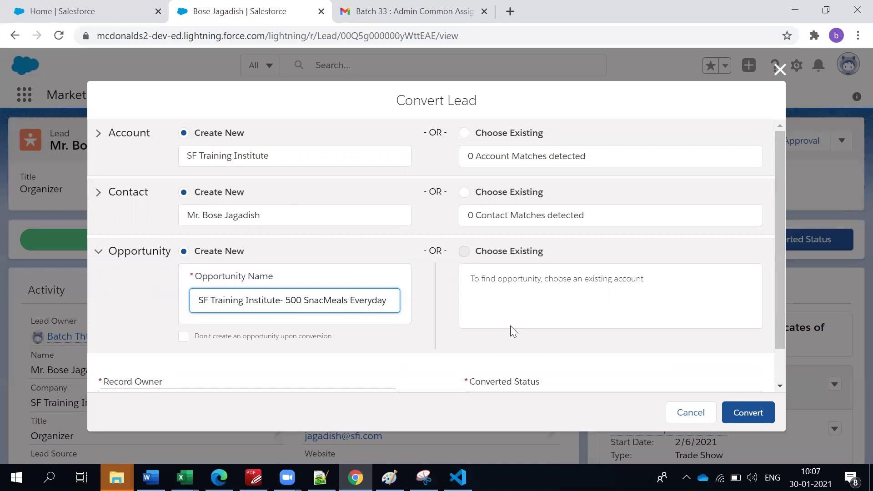
{"action": "type", "text": "ks"}
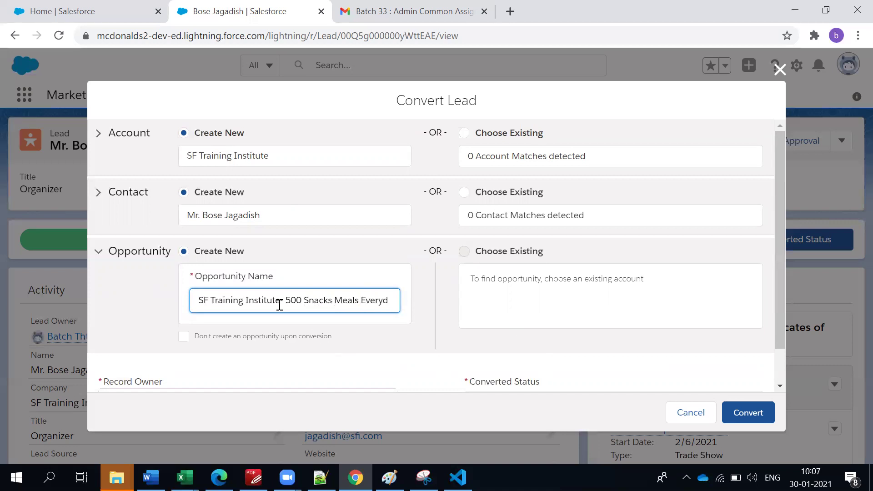
Replace the 'SF Training Institute-' prefix with 'SFI -' to complete the opportunity name.
{"action": "left_click_drag", "start_coordinate": [283, 301], "coordinate": [173, 301]}
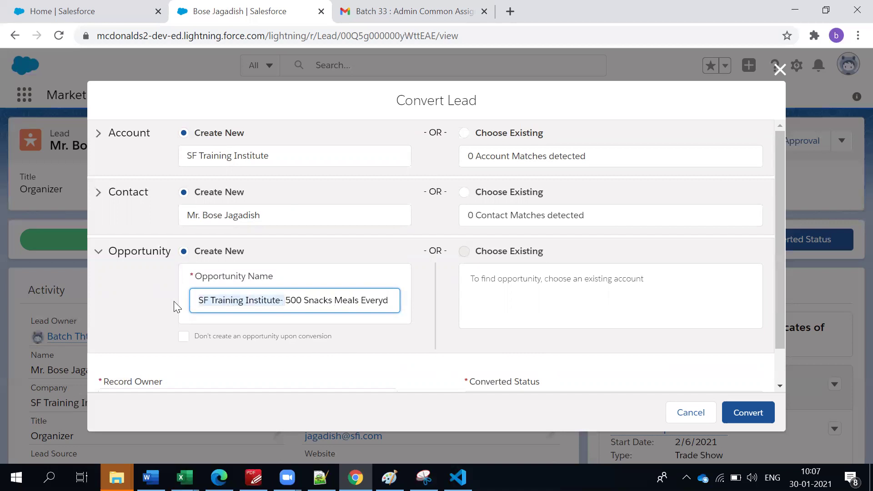
{"action": "key", "text": "BackSpace"}
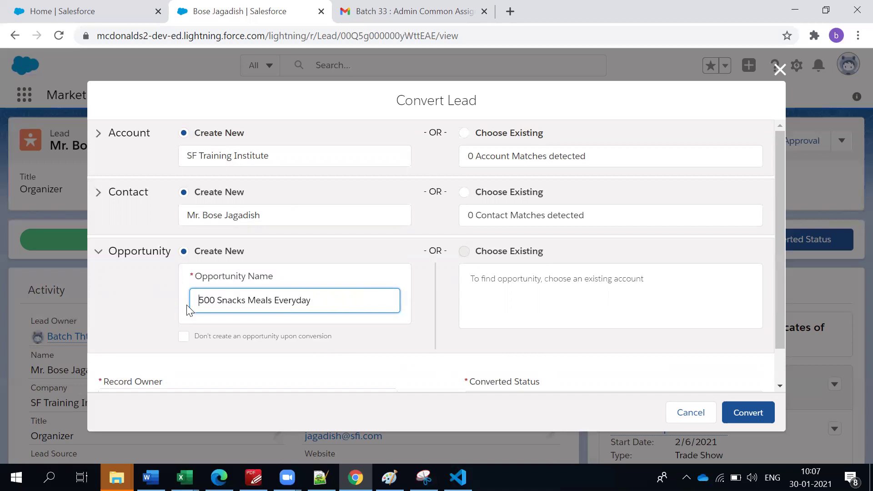
{"action": "type", "text": "SFI -"}
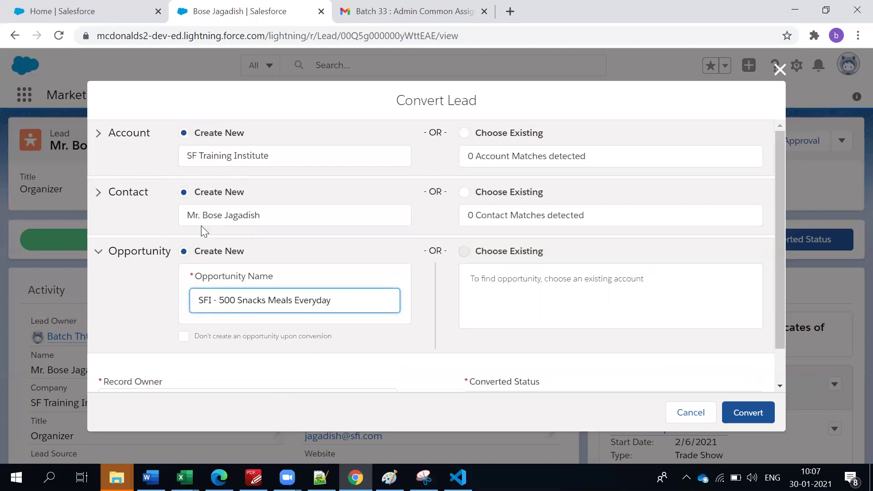
{"action": "left_click", "coordinate": [144, 299]}
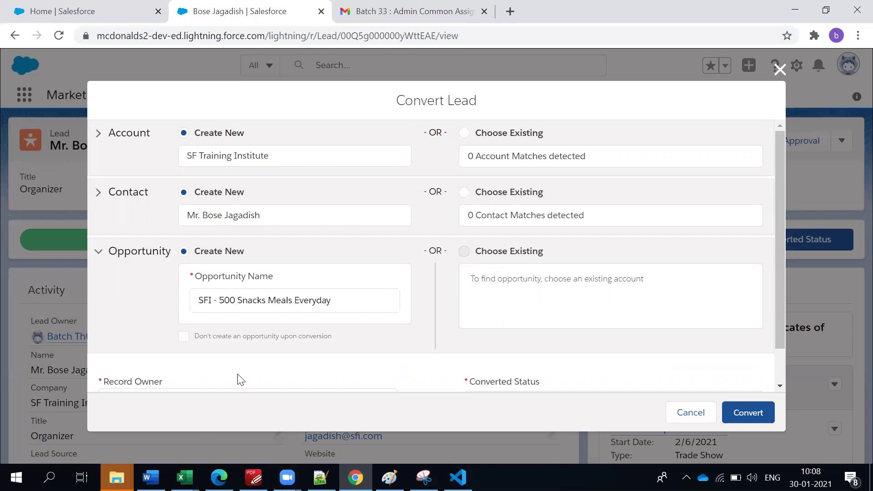
Keep Create New for the contact after briefly trying to match an existing contact.
{"action": "scroll", "coordinate": [240, 380], "scroll_direction": "down", "scroll_amount": 1}
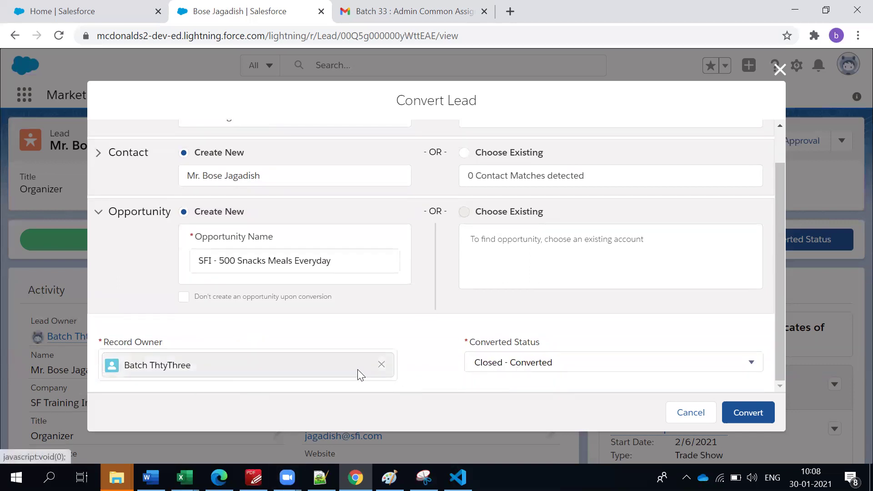
{"action": "scroll", "coordinate": [358, 369], "scroll_direction": "up", "scroll_amount": 1}
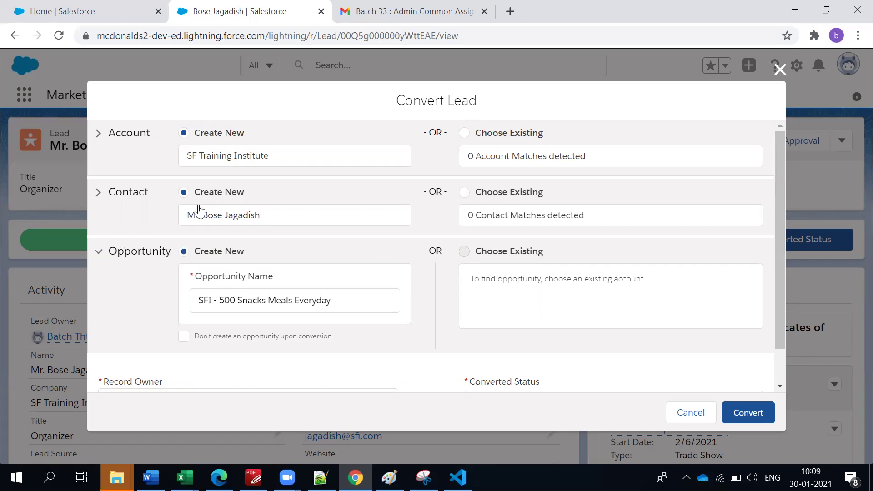
{"action": "left_click", "coordinate": [465, 193]}
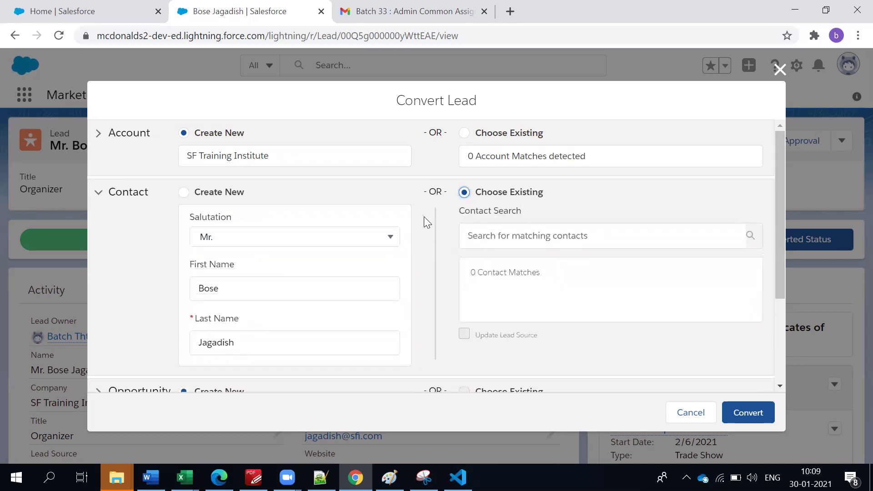
{"action": "left_click", "coordinate": [184, 192]}
{"action": "scroll", "coordinate": [423, 255], "scroll_direction": "down", "scroll_amount": 3}
{"action": "scroll", "coordinate": [410, 292], "scroll_direction": "up", "scroll_amount": 3}
{"action": "scroll", "coordinate": [362, 255], "scroll_direction": "down", "scroll_amount": 3}
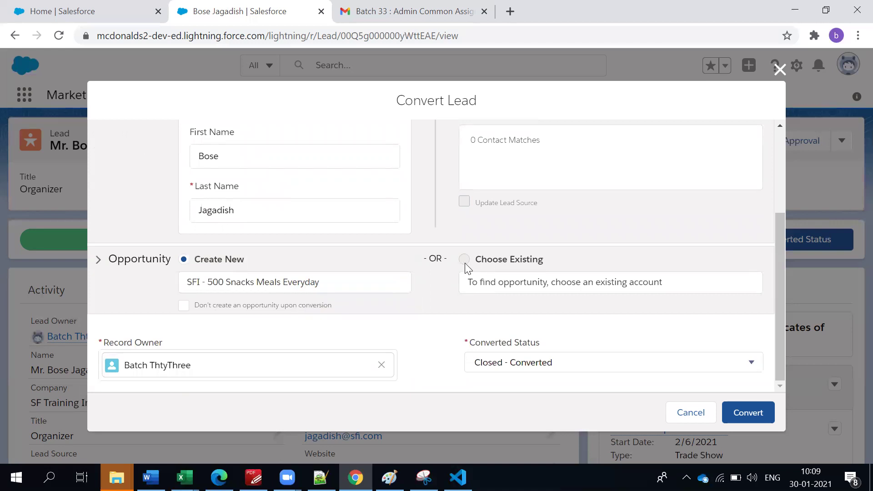
Confirm the opportunity name 'SFI - 500 Snacks Meals Everyday' unchanged and convert the lead.
{"action": "left_click", "coordinate": [255, 290]}
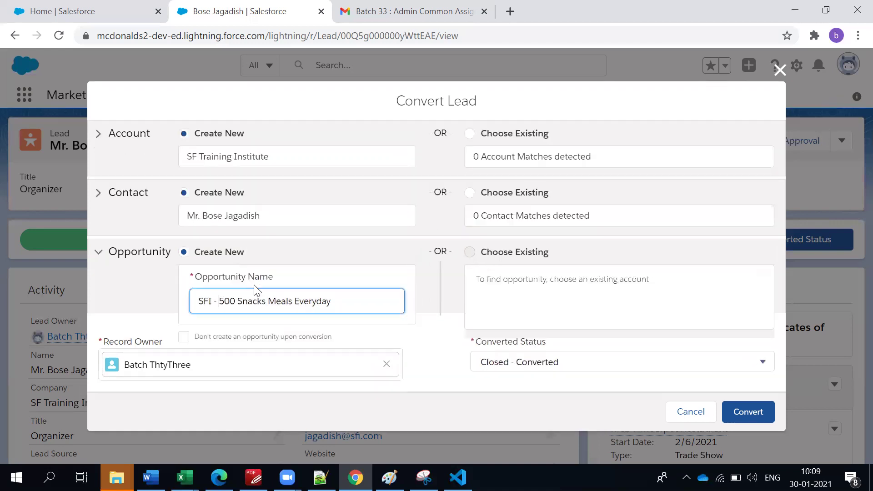
{"action": "scroll", "coordinate": [100, 354], "scroll_direction": "down", "scroll_amount": 1}
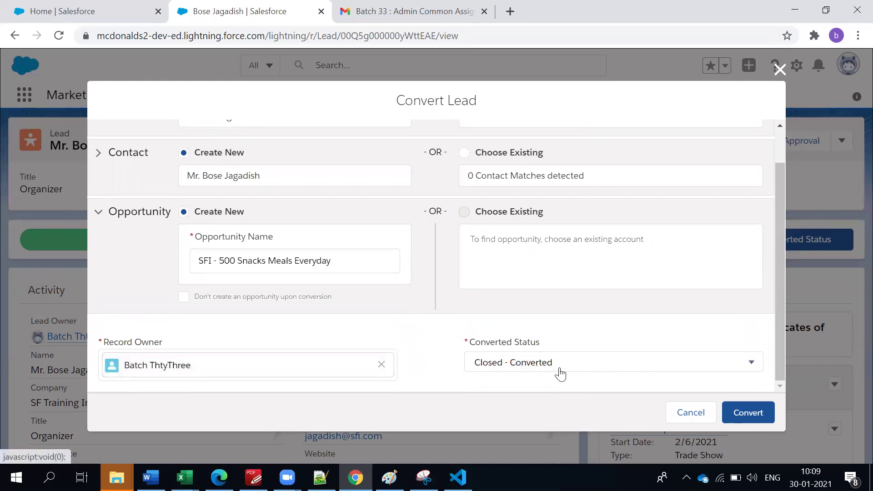
{"action": "scroll", "coordinate": [560, 374], "scroll_direction": "up", "scroll_amount": 1}
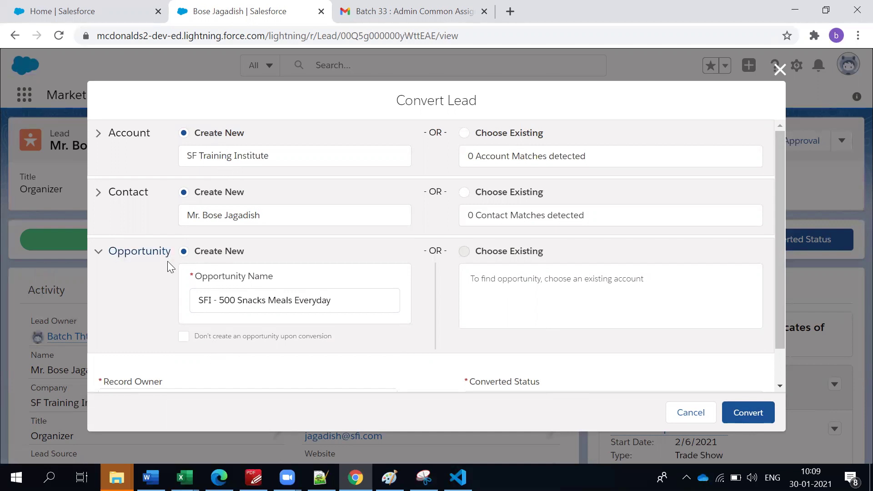
{"action": "left_click_drag", "start_coordinate": [200, 305], "coordinate": [350, 302]}
{"action": "left_click", "coordinate": [155, 303]}
{"action": "left_click", "coordinate": [752, 413]}
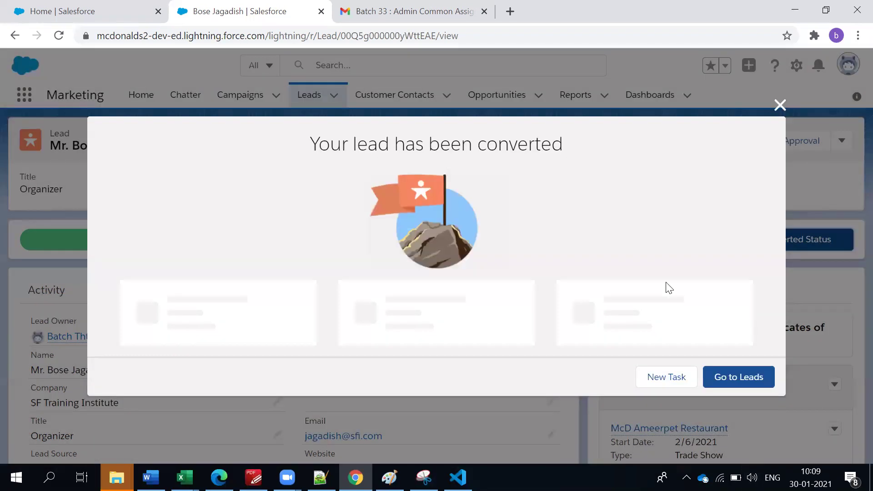
Review the converted account, contact and opportunity, then go back to Leads.
{"action": "scroll", "coordinate": [226, 327], "scroll_direction": "down", "scroll_amount": 1}
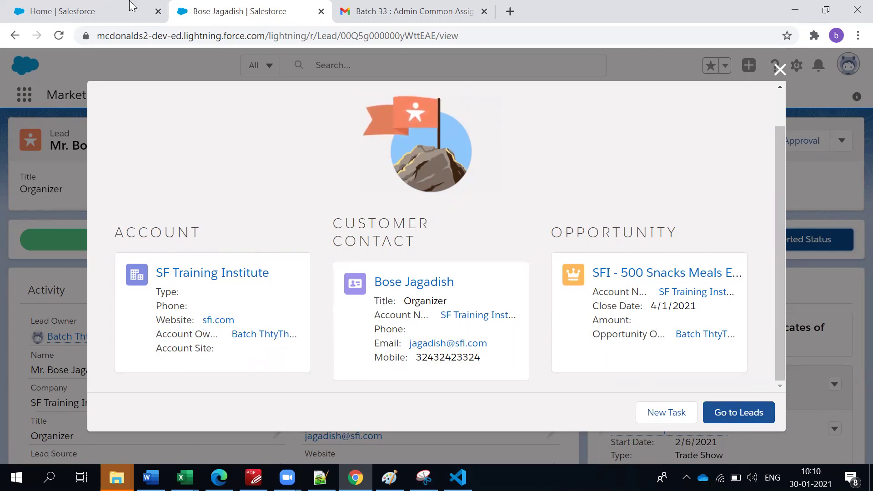
{"action": "left_click", "coordinate": [740, 415]}
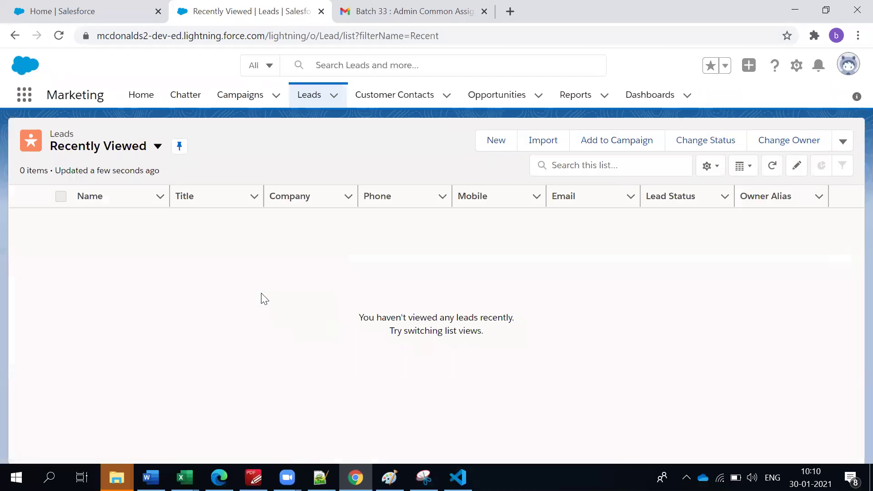
{"action": "left_click", "coordinate": [84, 153]}
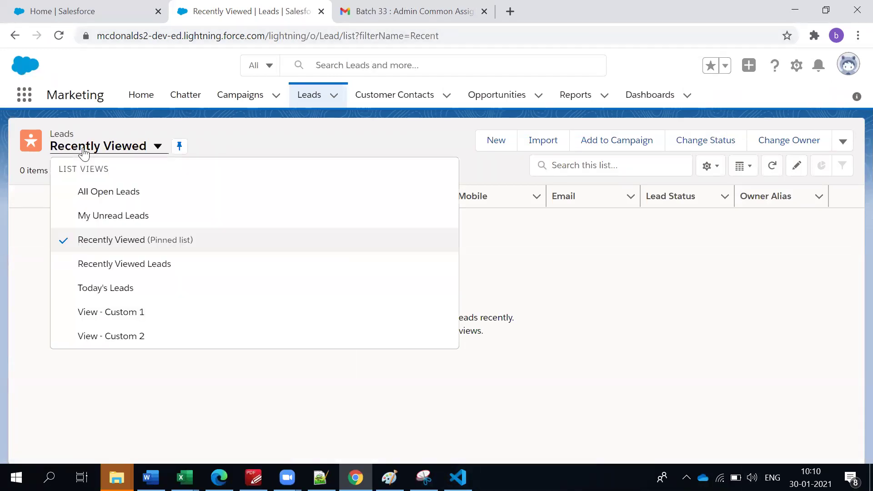
{"action": "left_click", "coordinate": [88, 193]}
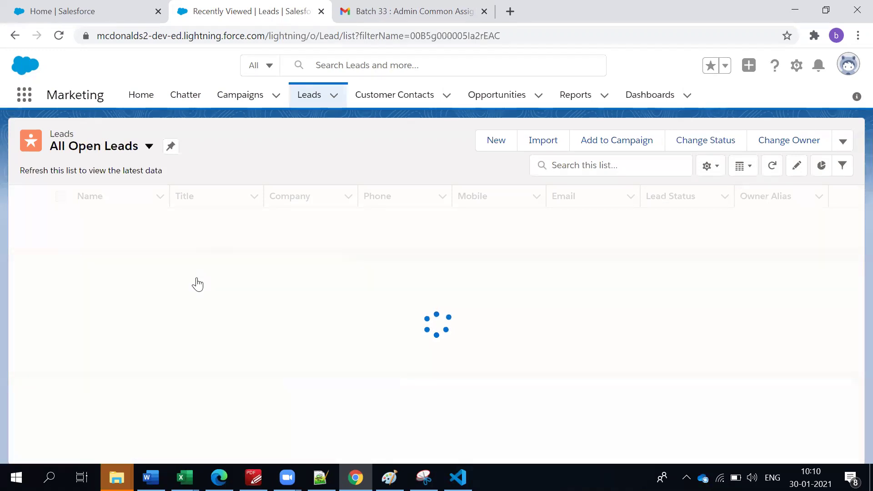
{"action": "scroll", "coordinate": [197, 284], "scroll_direction": "down", "scroll_amount": 1}
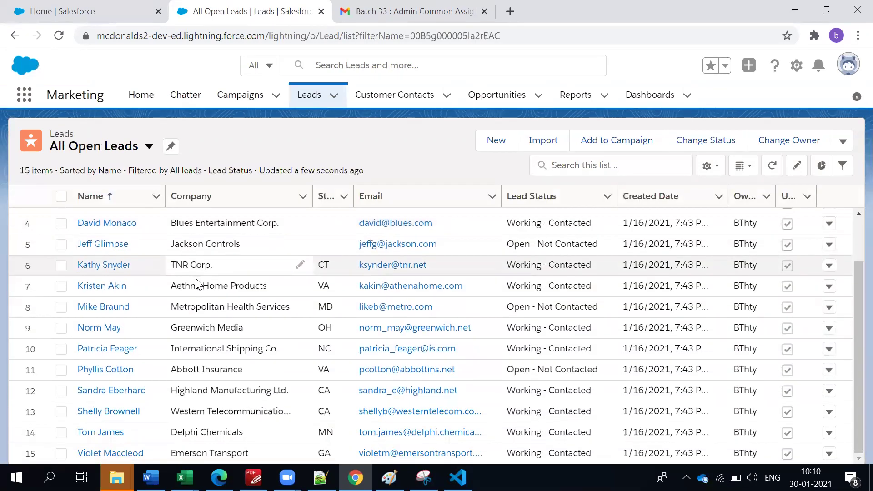
{"action": "scroll", "coordinate": [554, 239], "scroll_direction": "up", "scroll_amount": 2}
{"action": "scroll", "coordinate": [555, 273], "scroll_direction": "down", "scroll_amount": 2}
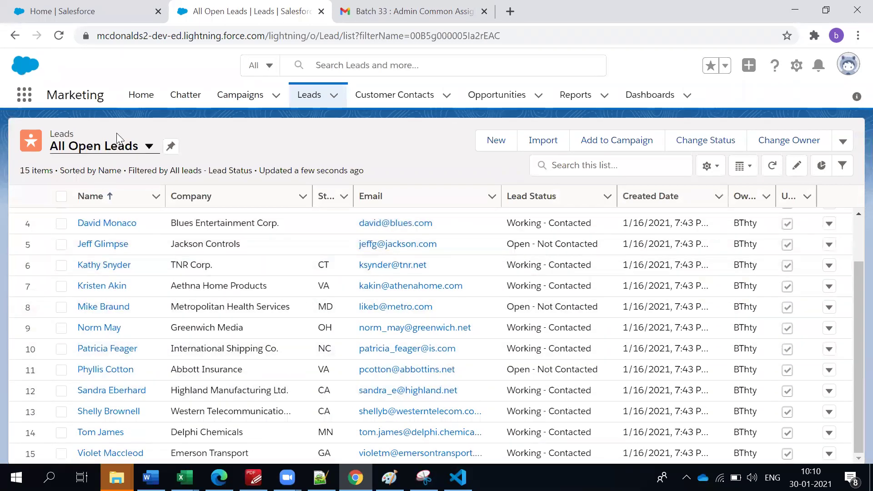
{"action": "left_click", "coordinate": [118, 147]}
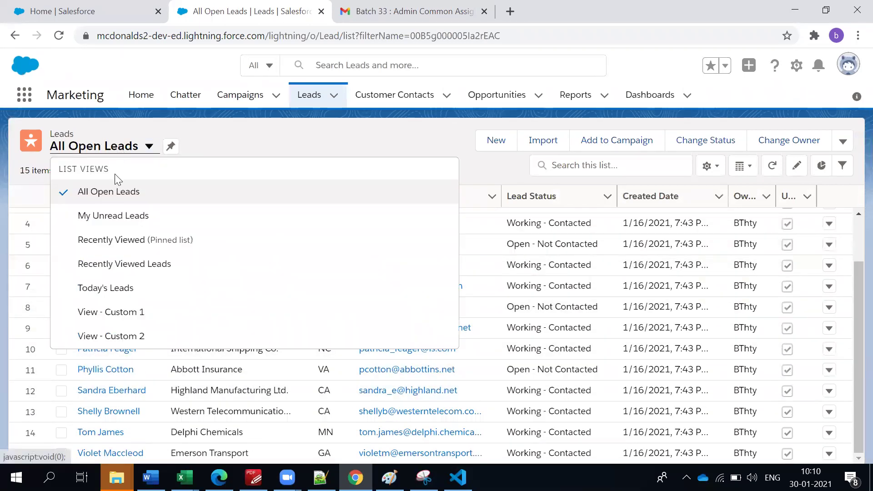
{"action": "left_click", "coordinate": [109, 245]}
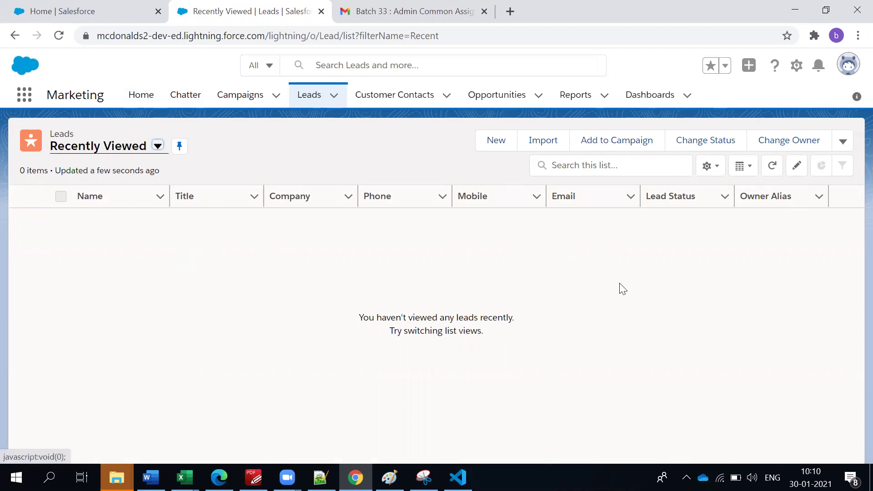
{"action": "left_click", "coordinate": [158, 146]}
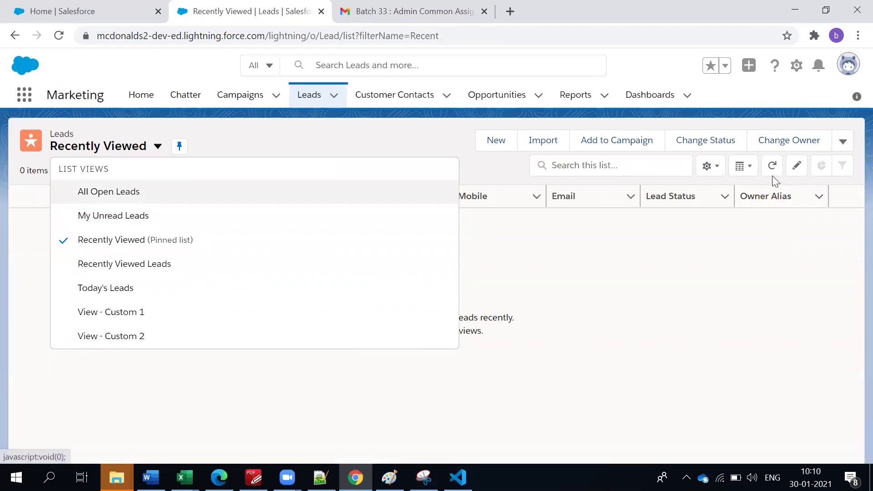
{"action": "left_click", "coordinate": [721, 172]}
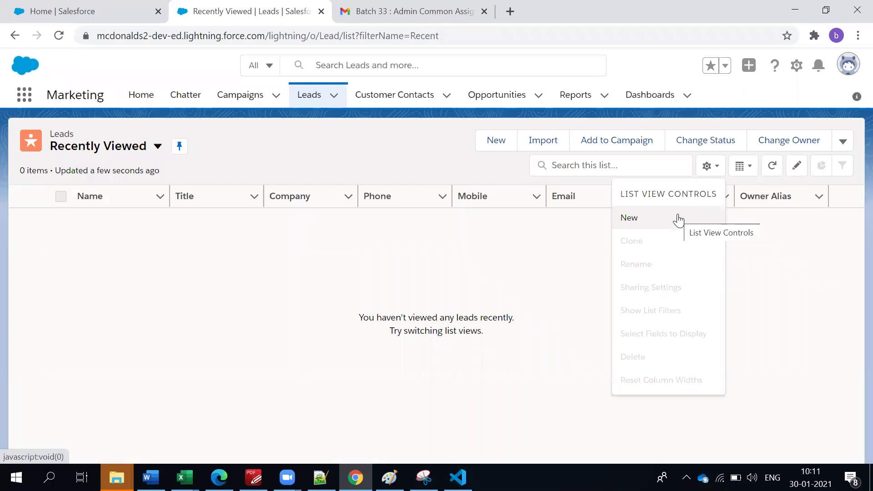
{"action": "left_click", "coordinate": [204, 160]}
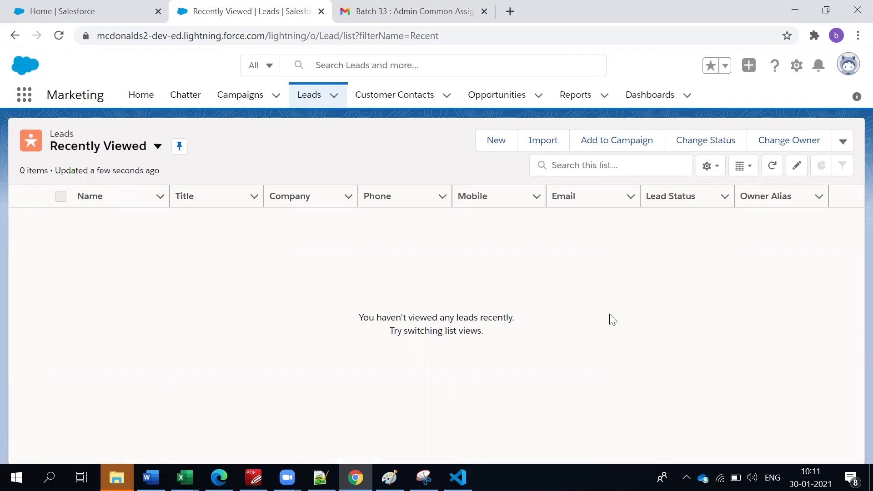
Open the Sales app from the App Launcher ('sal') in a new browser tab.
{"action": "left_click", "coordinate": [19, 100]}
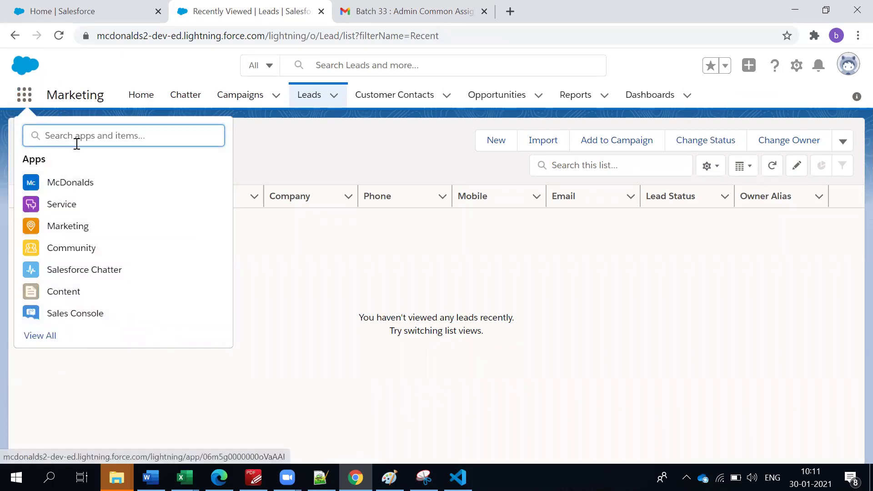
{"action": "type", "text": "sal"}
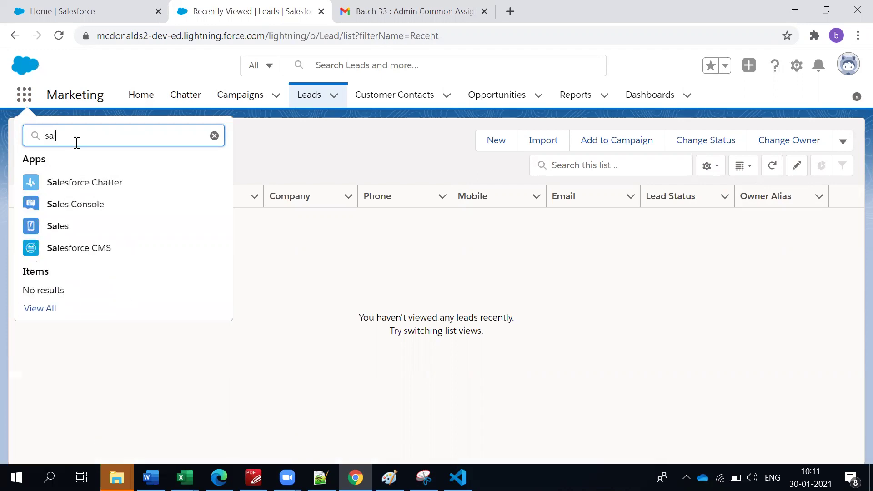
{"action": "middle_click", "coordinate": [58, 226]}
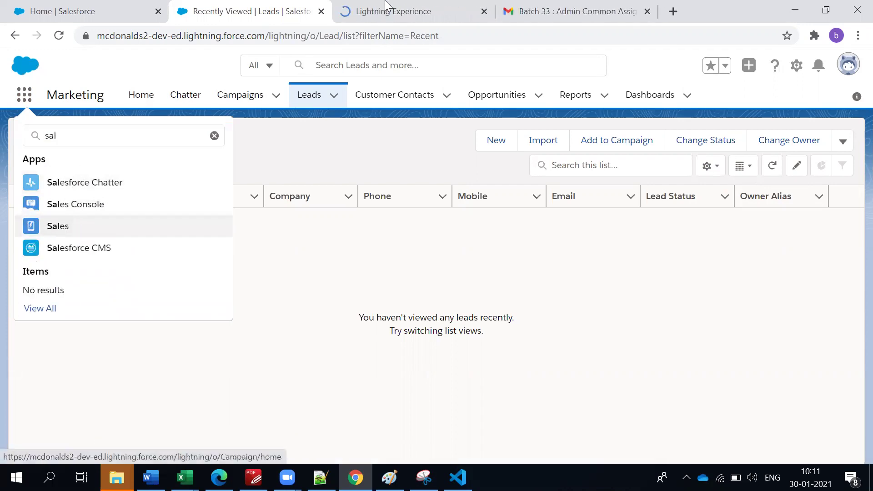
{"action": "left_click", "coordinate": [386, 5]}
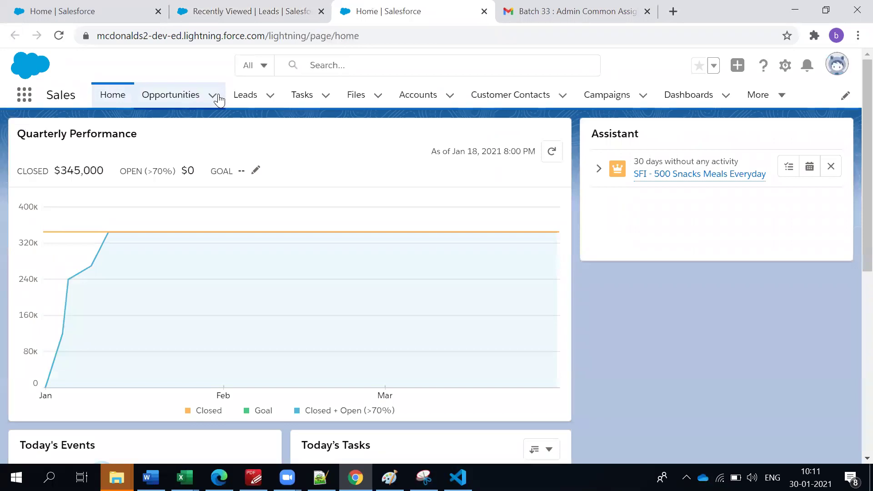
Show the recently viewed Accounts list in the Sales app.
{"action": "left_click", "coordinate": [429, 97]}
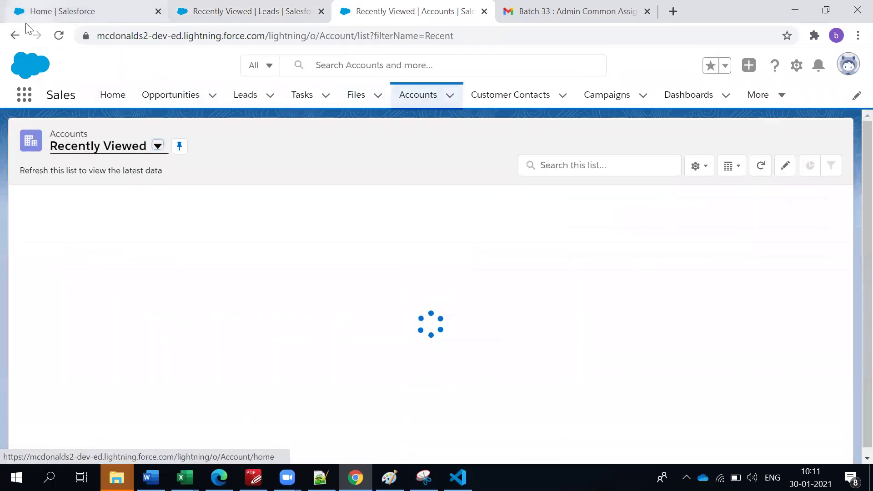
{"action": "left_click", "coordinate": [14, 36]}
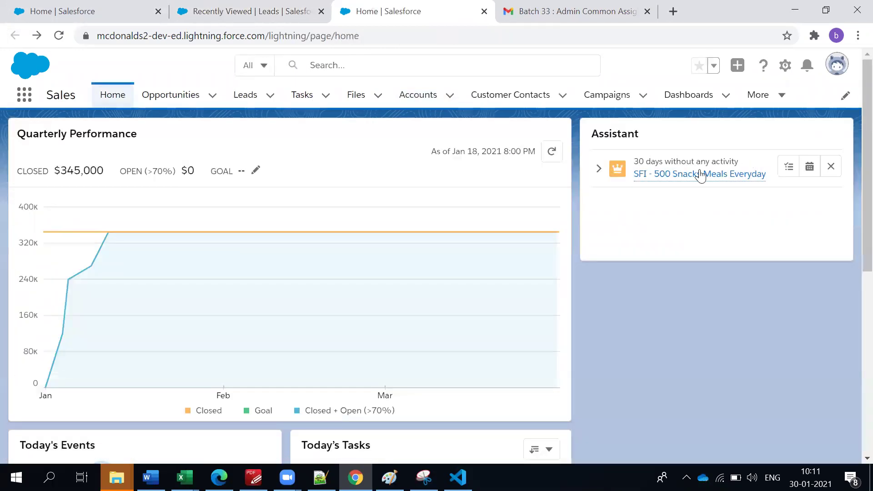
{"action": "mouse_move", "coordinate": [641, 177]}
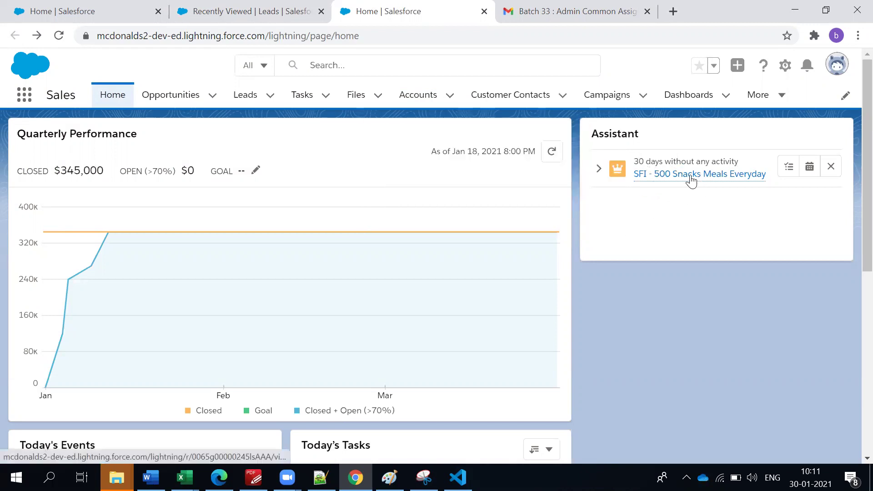
{"action": "mouse_move", "coordinate": [690, 181]}
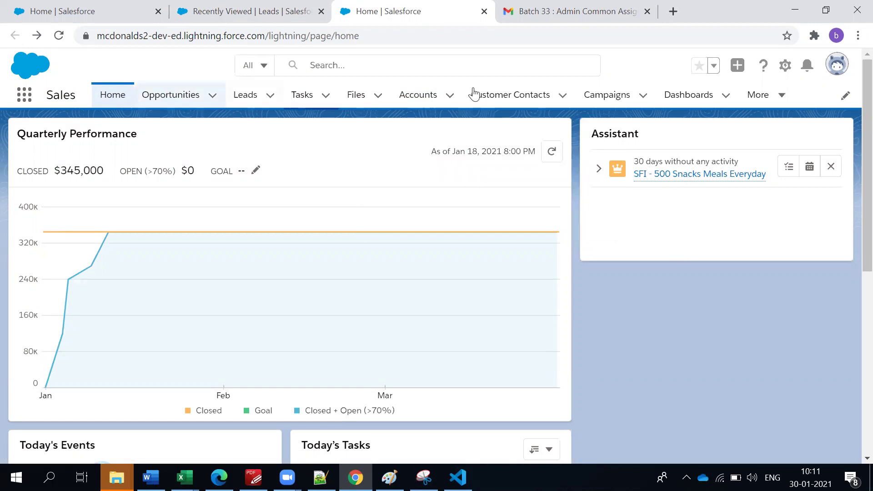
{"action": "left_click", "coordinate": [436, 97]}
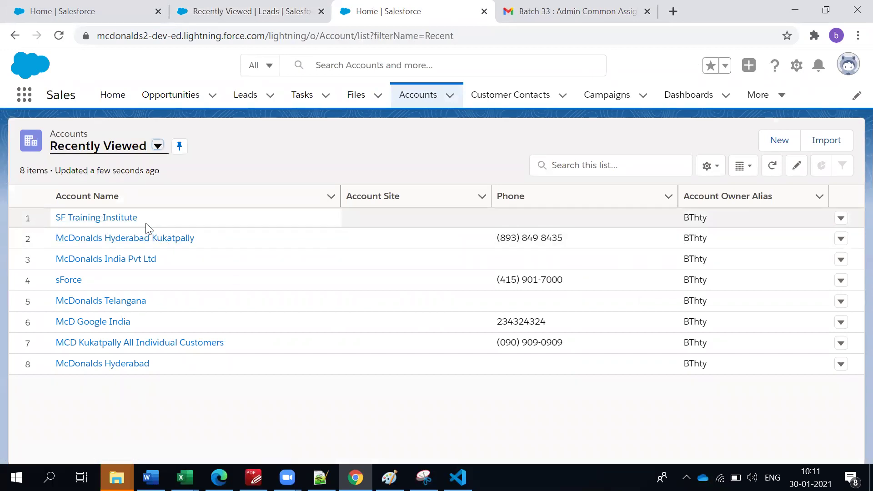
Open the SF Training Institute account and view its Details: Hot rating, Education, 15 employees.
{"action": "left_click", "coordinate": [129, 217]}
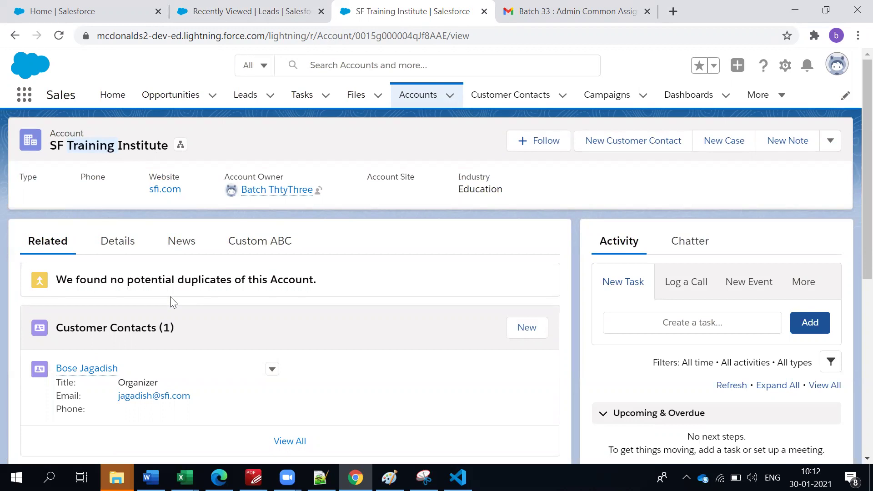
{"action": "scroll", "coordinate": [169, 302], "scroll_direction": "down", "scroll_amount": 2}
{"action": "scroll", "coordinate": [170, 302], "scroll_direction": "up", "scroll_amount": 2}
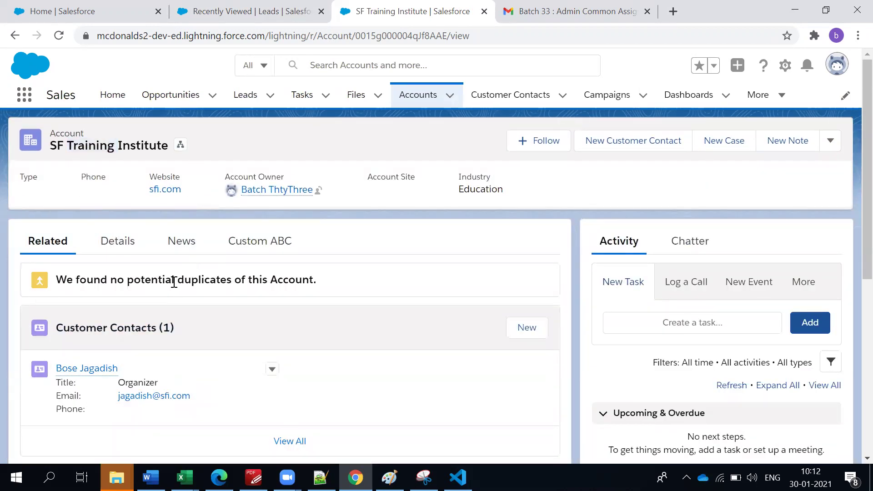
{"action": "scroll", "coordinate": [172, 285], "scroll_direction": "down", "scroll_amount": 3}
{"action": "scroll", "coordinate": [109, 197], "scroll_direction": "up", "scroll_amount": 3}
{"action": "left_click", "coordinate": [110, 177]}
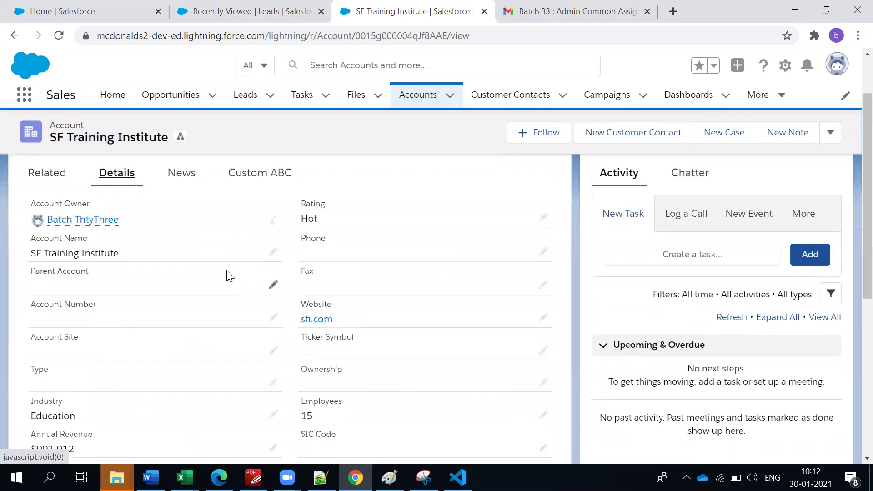
Set Parent Account to McDonalds Hyderabad via a 'hyd' search and save the account.
{"action": "left_click", "coordinate": [273, 286]}
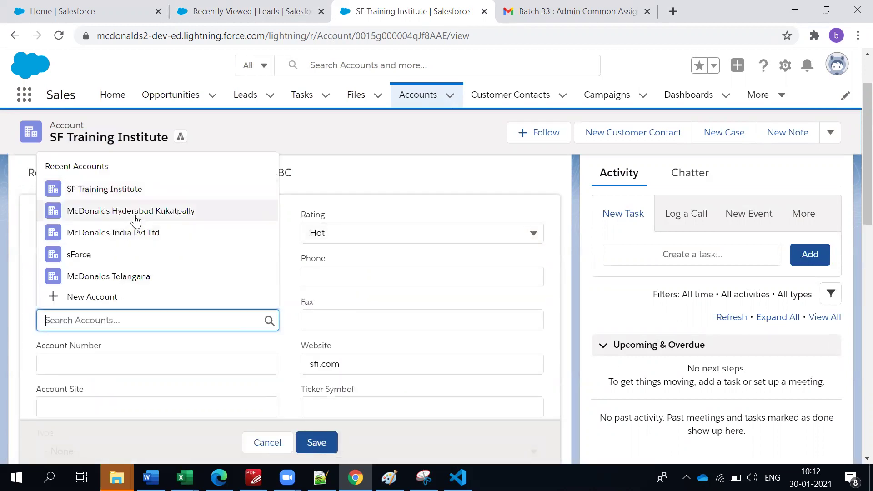
{"action": "scroll", "coordinate": [168, 257], "scroll_direction": "down", "scroll_amount": 1}
{"action": "scroll", "coordinate": [169, 256], "scroll_direction": "up", "scroll_amount": 1}
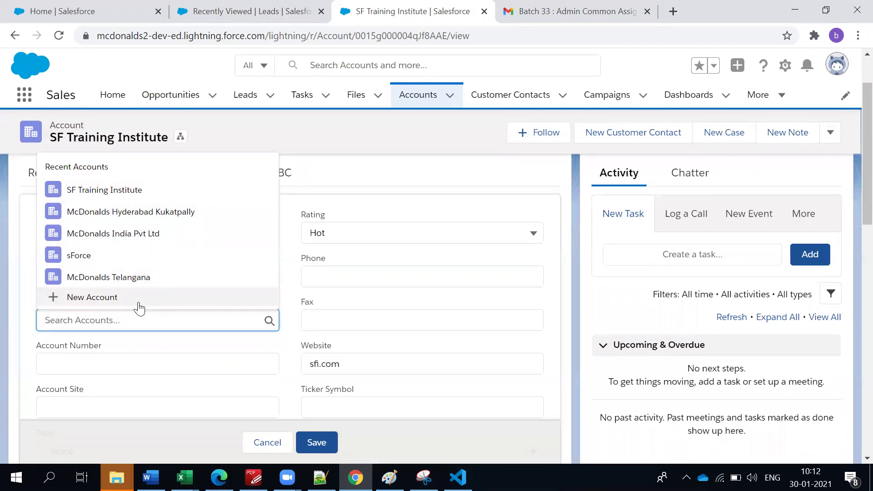
{"action": "type", "text": "hyd"}
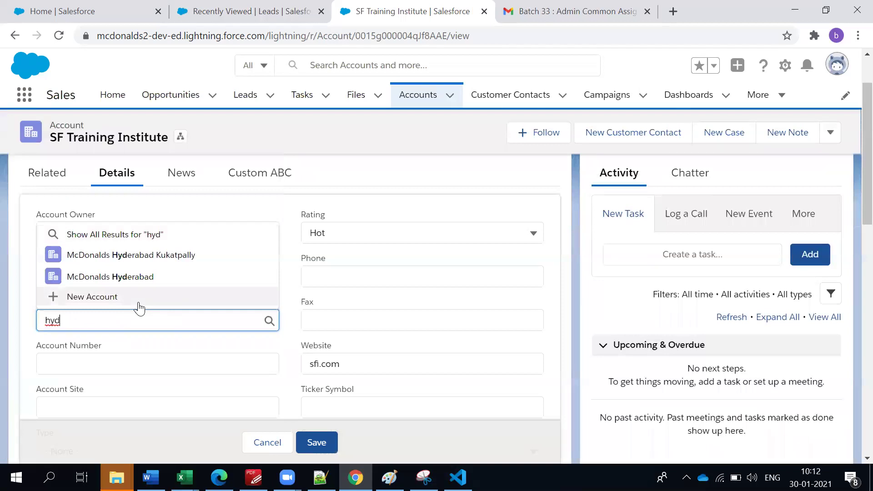
{"action": "left_click", "coordinate": [128, 277]}
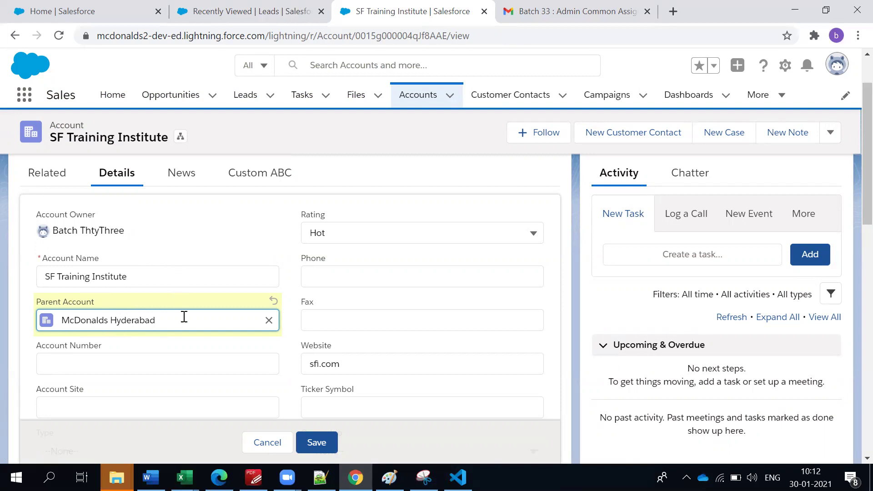
{"action": "left_click", "coordinate": [195, 249]}
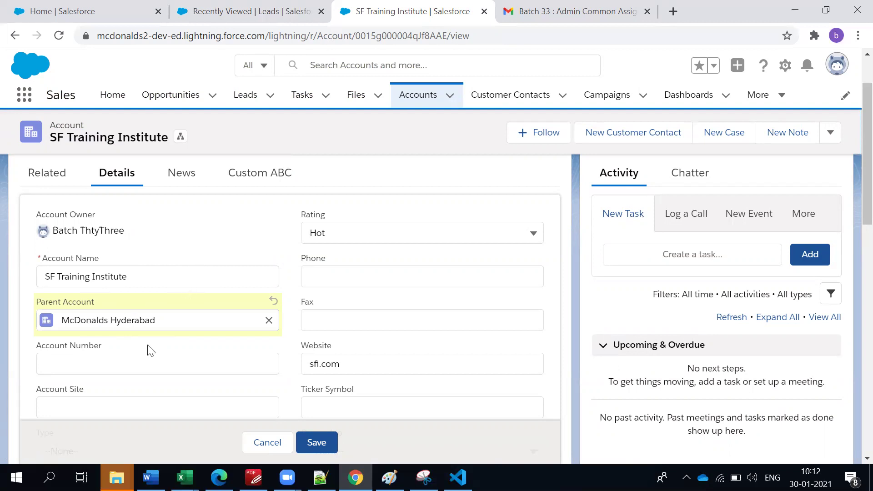
{"action": "left_click", "coordinate": [137, 359]}
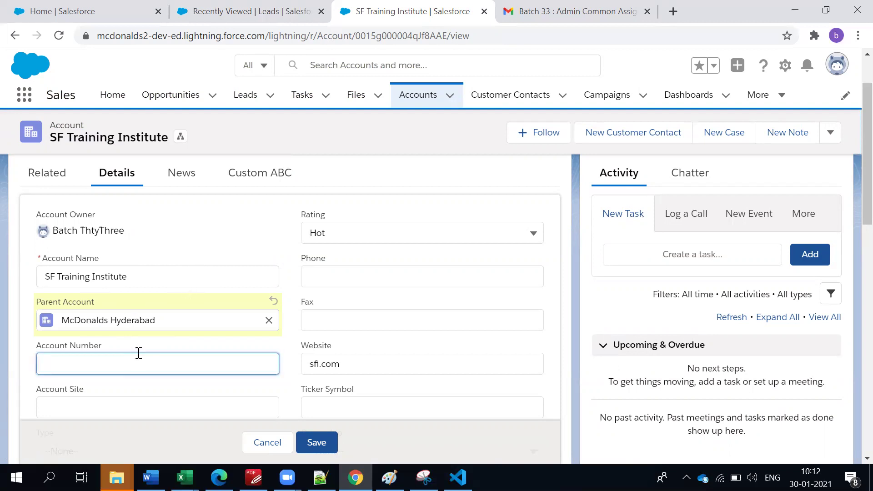
{"action": "scroll", "coordinate": [138, 353], "scroll_direction": "down", "scroll_amount": 1}
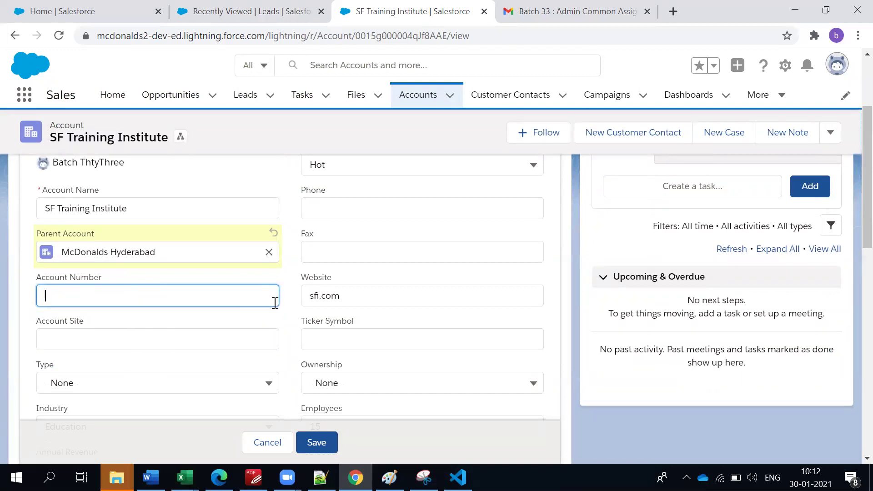
{"action": "scroll", "coordinate": [276, 303], "scroll_direction": "down", "scroll_amount": 2}
{"action": "scroll", "coordinate": [340, 378], "scroll_direction": "down", "scroll_amount": 1}
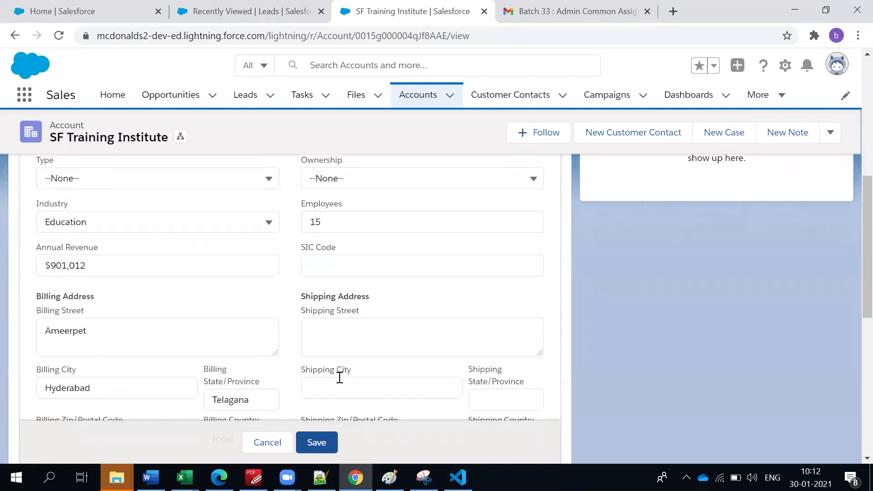
{"action": "left_click", "coordinate": [315, 442]}
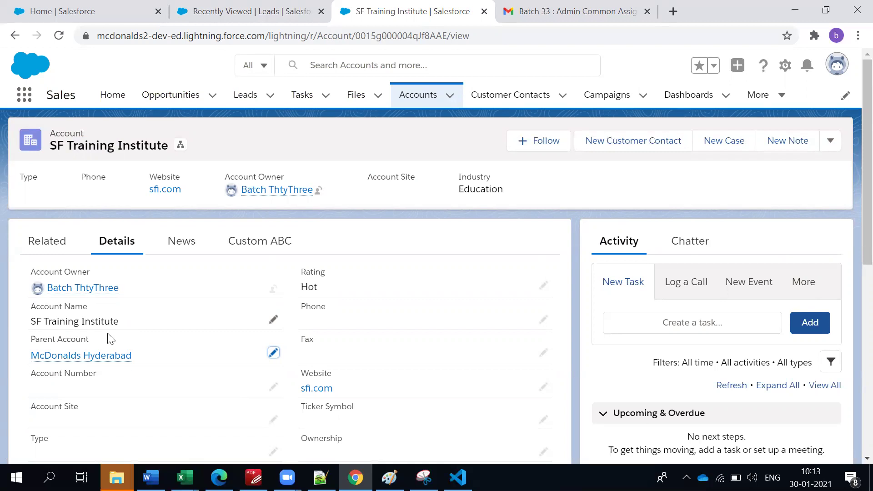
Open the SFI - 500 Snacks Meals Everyday opportunity from the account's Related Opportunities list.
{"action": "mouse_move", "coordinate": [85, 356]}
{"action": "left_click", "coordinate": [56, 238]}
{"action": "scroll", "coordinate": [164, 335], "scroll_direction": "down", "scroll_amount": 3}
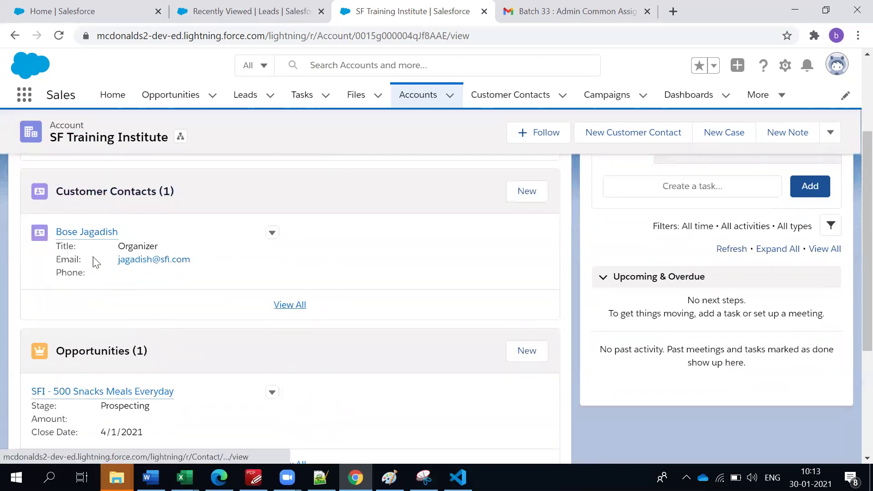
{"action": "scroll", "coordinate": [166, 418], "scroll_direction": "down", "scroll_amount": 3}
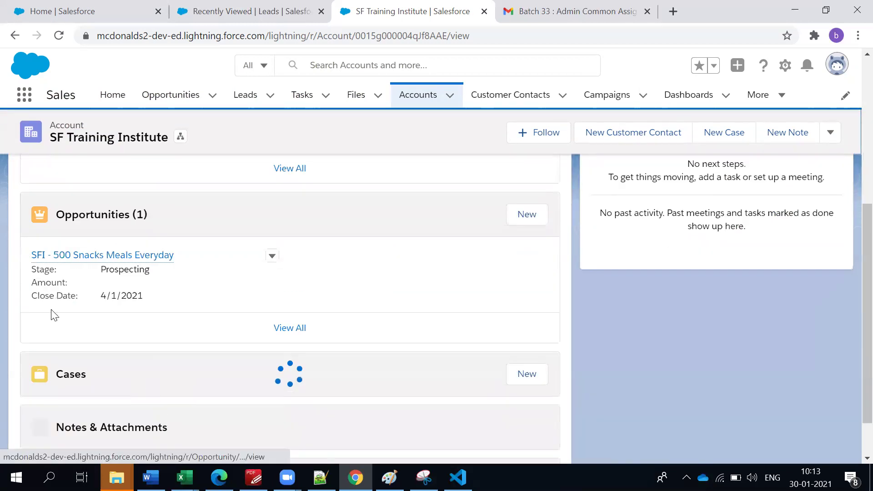
{"action": "mouse_move", "coordinate": [74, 264]}
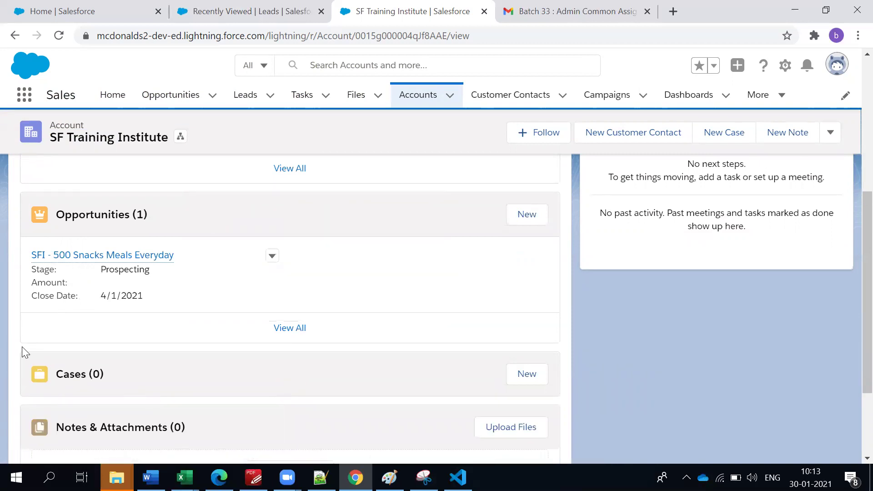
{"action": "scroll", "coordinate": [22, 346], "scroll_direction": "up", "scroll_amount": 3}
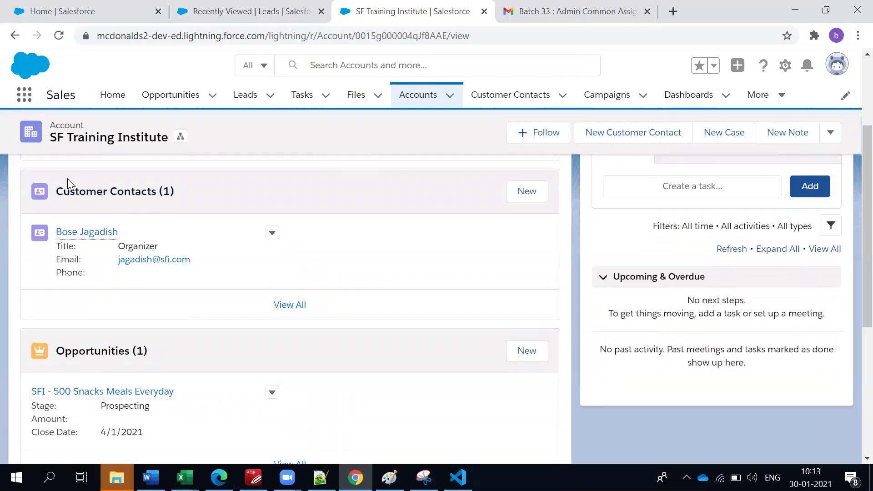
{"action": "left_click", "coordinate": [91, 392]}
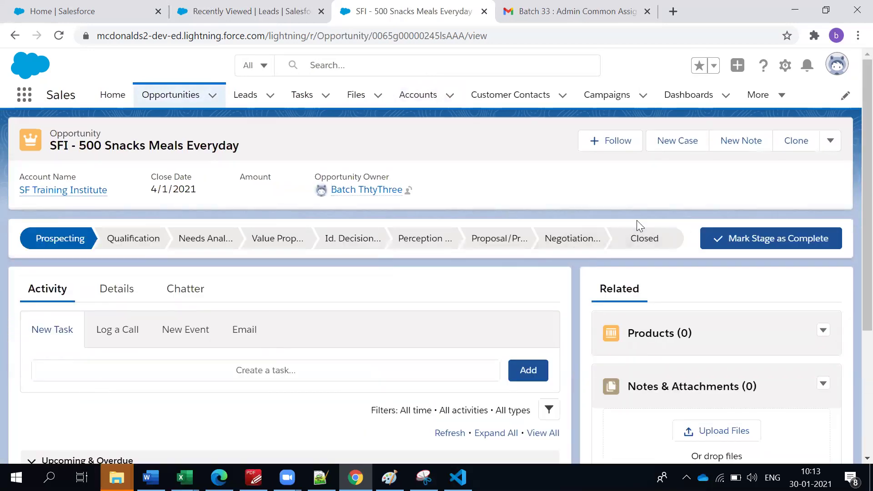
Review the opportunity's Details: Prospecting stage, close date 4/1/2021, 10% probability.
{"action": "left_click", "coordinate": [117, 288]}
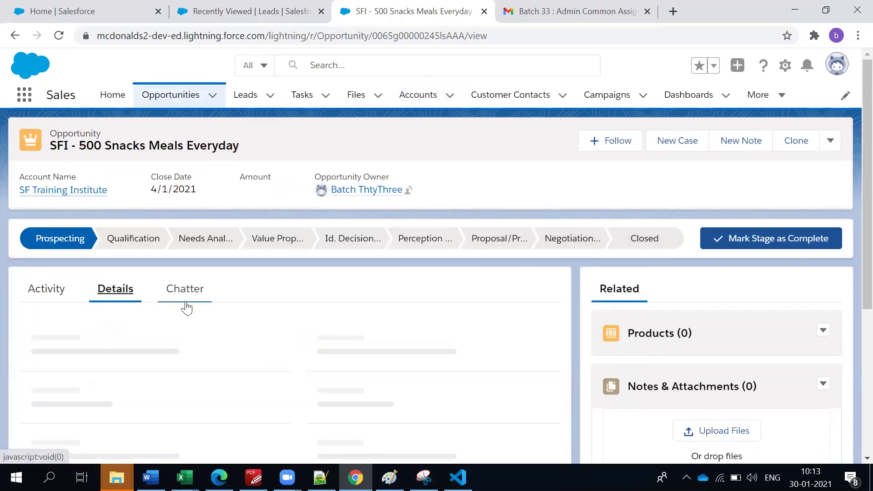
{"action": "scroll", "coordinate": [186, 304], "scroll_direction": "down", "scroll_amount": 1}
{"action": "scroll", "coordinate": [185, 305], "scroll_direction": "up", "scroll_amount": 1}
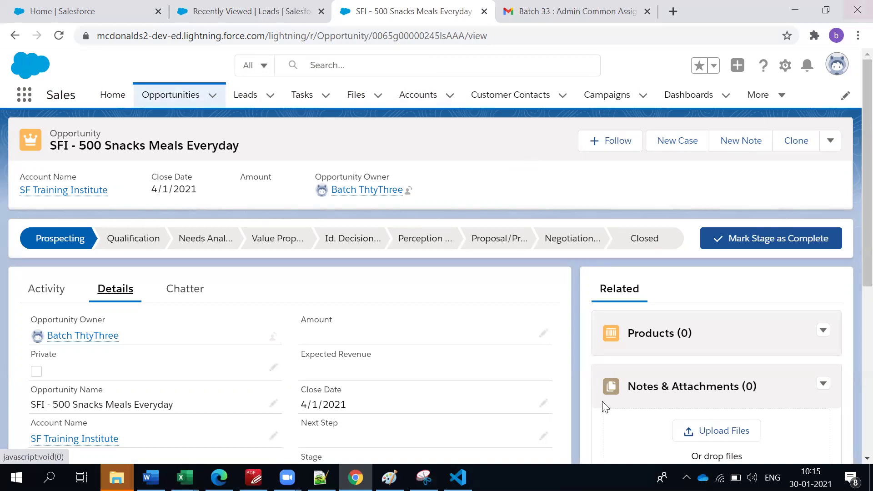
{"action": "scroll", "coordinate": [387, 362], "scroll_direction": "down", "scroll_amount": 1}
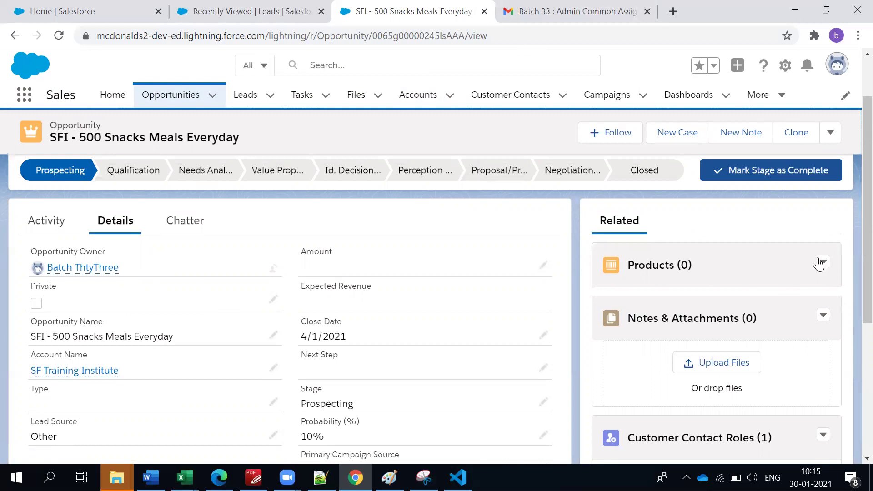
{"action": "scroll", "coordinate": [13, 255], "scroll_direction": "up", "scroll_amount": 2}
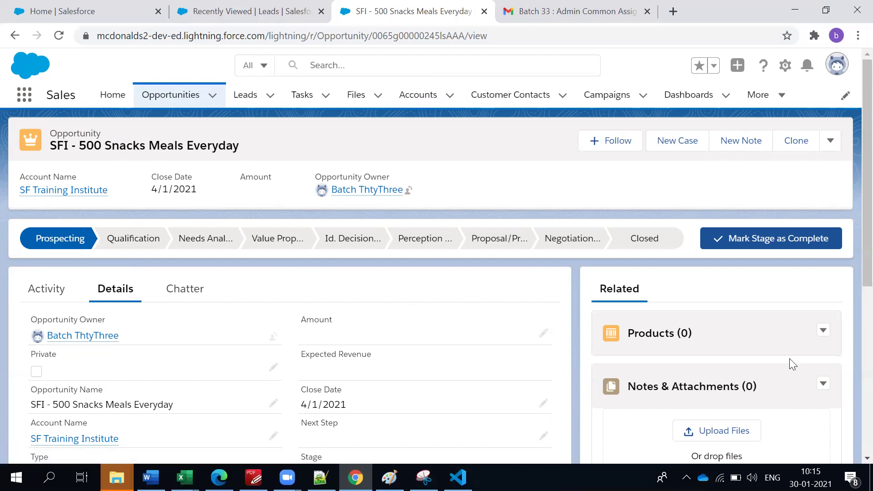
{"action": "left_click", "coordinate": [822, 332]}
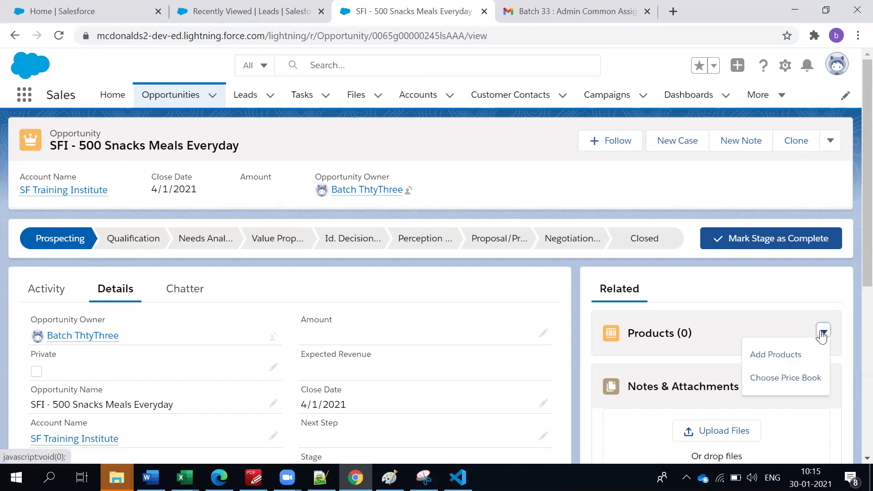
{"action": "left_click", "coordinate": [783, 359]}
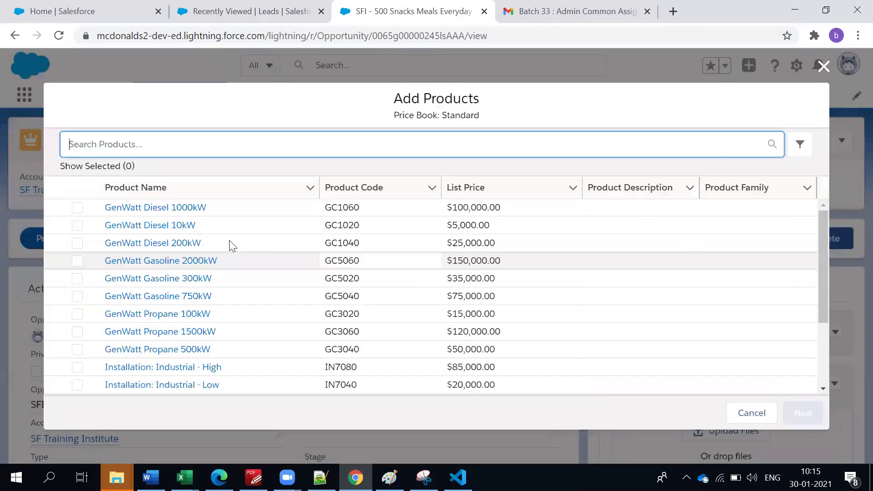
{"action": "left_click", "coordinate": [823, 66]}
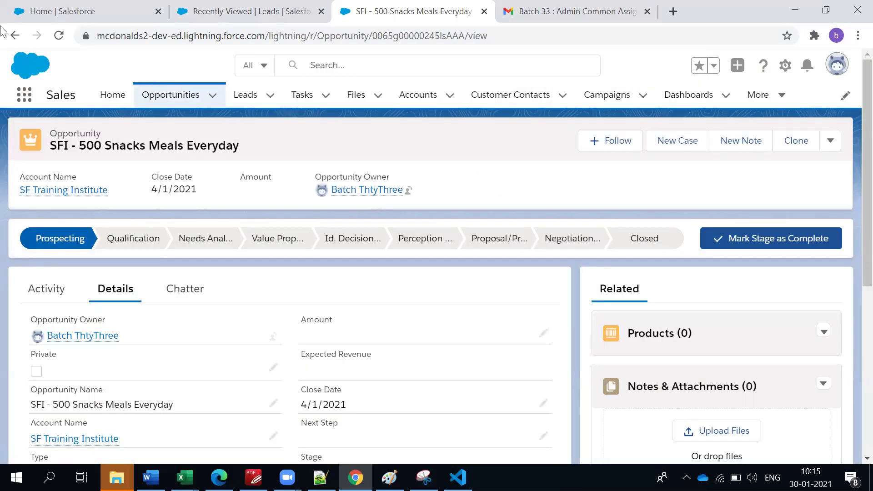
{"action": "left_click", "coordinate": [770, 95]}
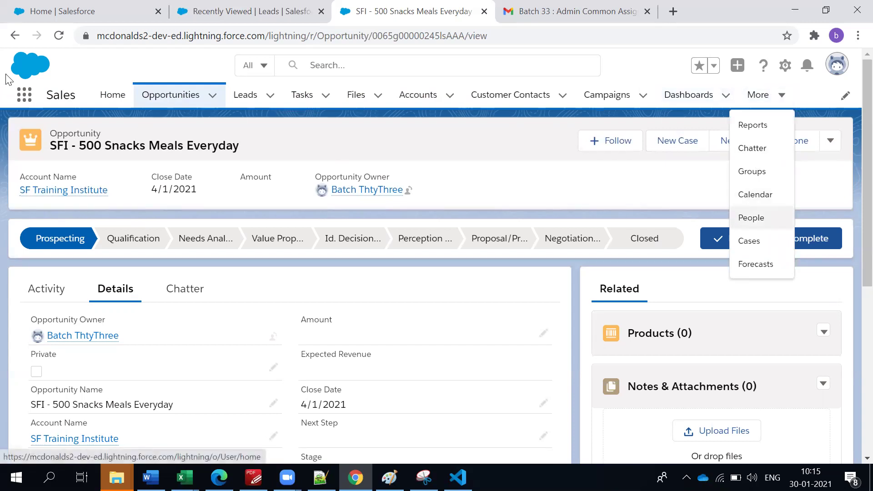
Open Products from the App Launcher in a new tab and start a New Product.
{"action": "left_click", "coordinate": [27, 105]}
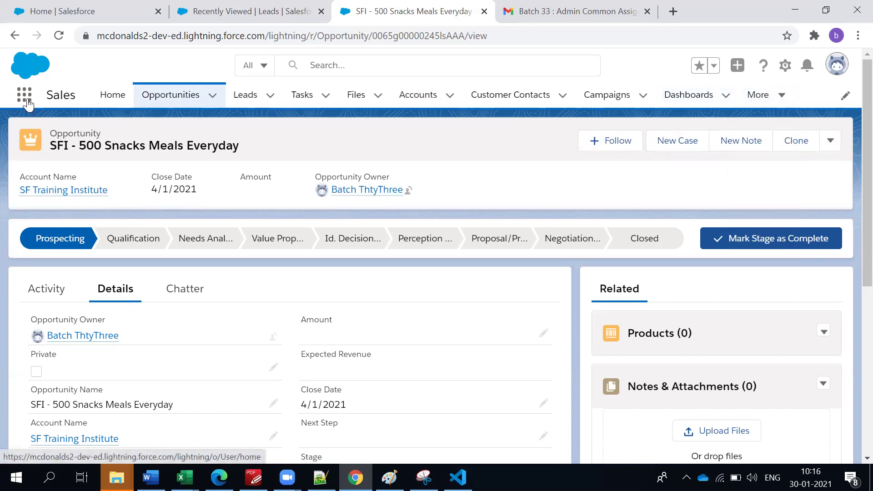
{"action": "left_click", "coordinate": [24, 97]}
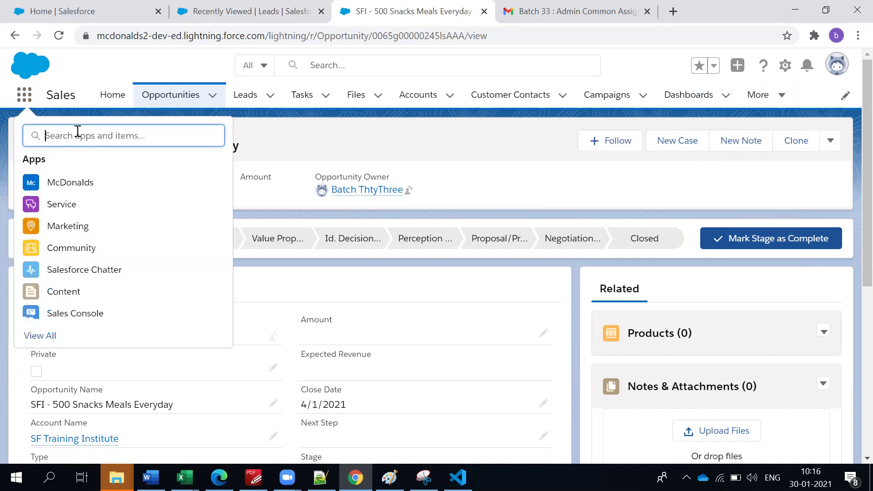
{"action": "type", "text": "Produc"}
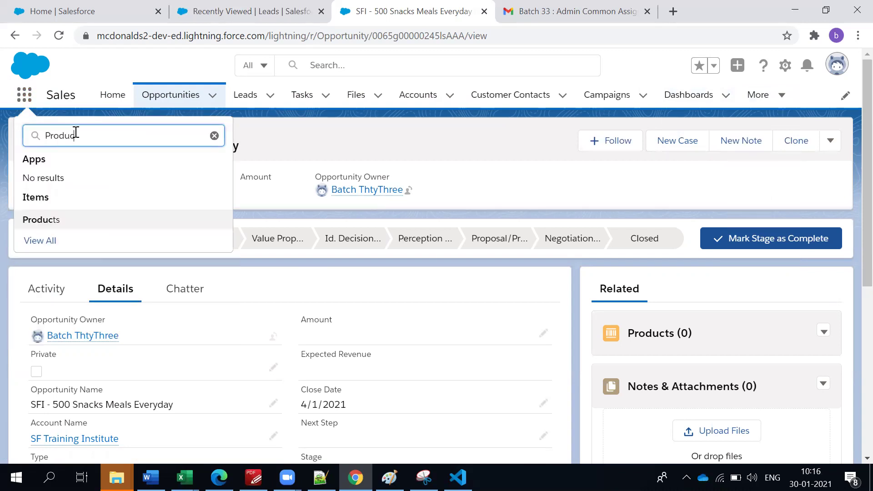
{"action": "type", "text": "t"}
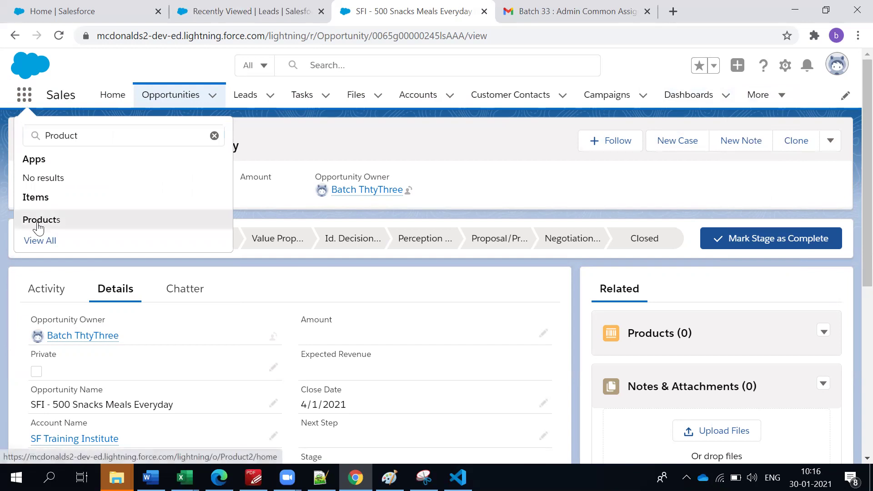
{"action": "middle_click", "coordinate": [41, 220]}
{"action": "left_click", "coordinate": [487, 17]}
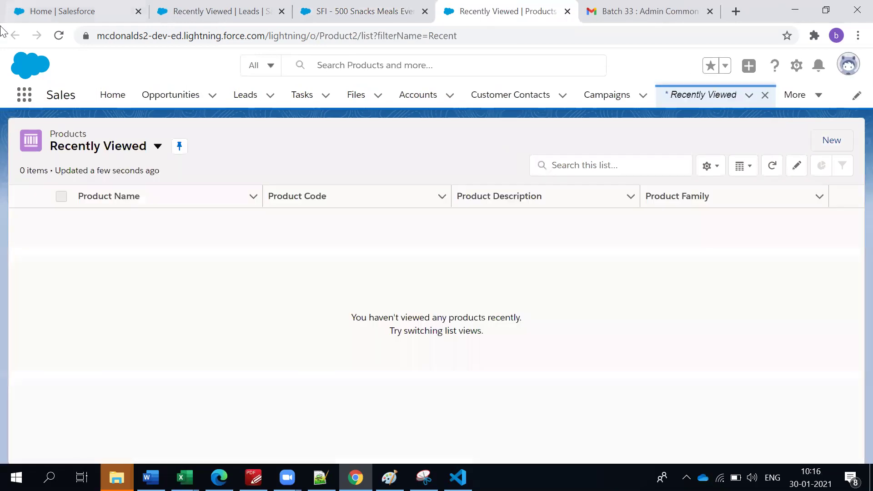
{"action": "left_click", "coordinate": [841, 143]}
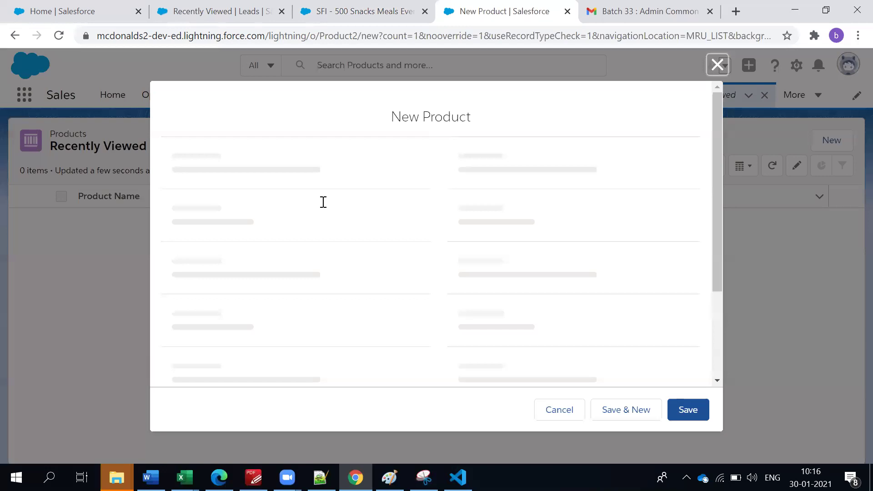
Enter product name 'McD : Veg Burger Large', code MCDVBLG01, and mark it Active.
{"action": "type", "text": "MCD"}
{"action": "key", "text": "BackSpace"}
{"action": "type", "text": "cD :"}
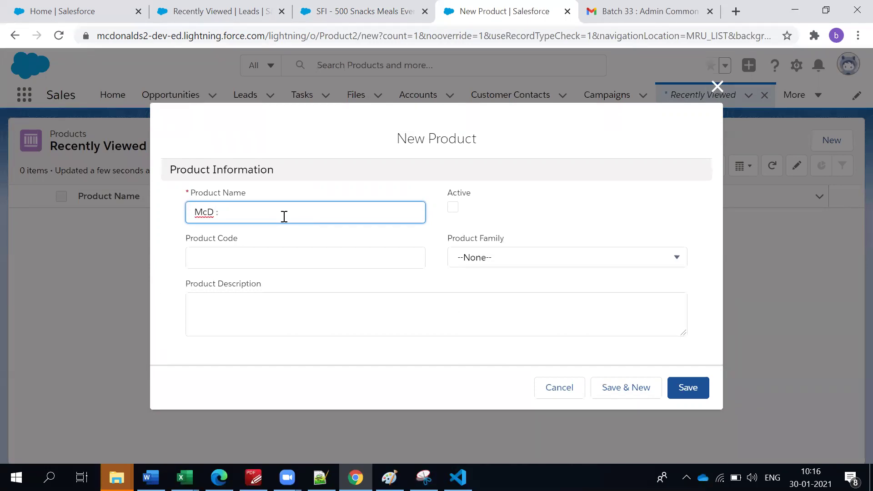
{"action": "type", "text": " Veg Burger Large"}
{"action": "left_click", "coordinate": [273, 256]}
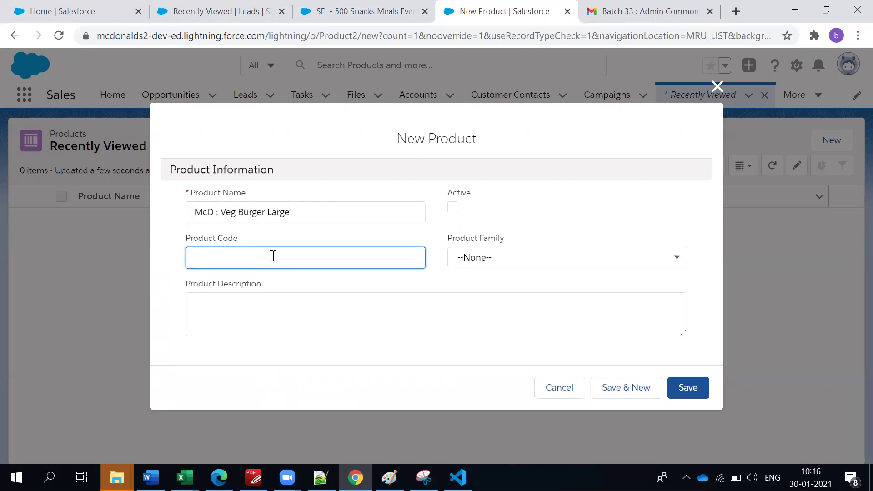
{"action": "type", "text": "MCD"}
{"action": "type", "text": "CD"}
{"action": "type", "text": "VB"}
{"action": "type", "text": "LG"}
{"action": "type", "text": "01"}
{"action": "left_click", "coordinate": [453, 207]}
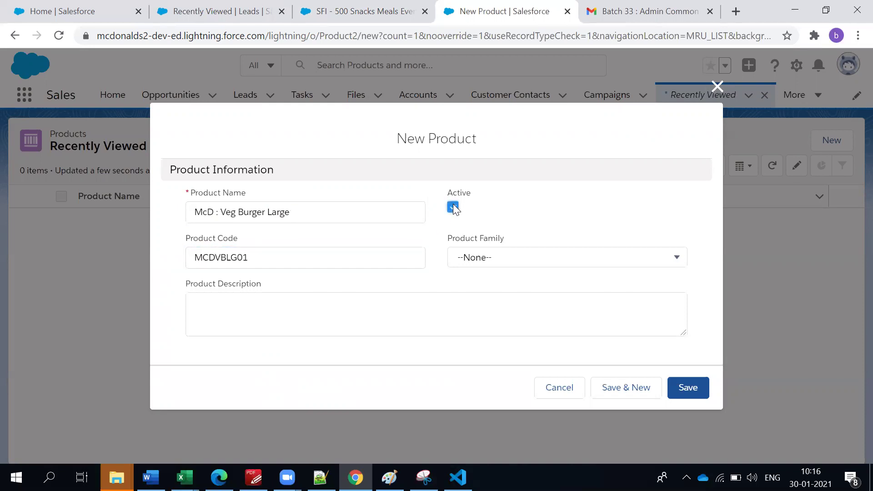
Describe it as the product name plus 'weighs 150 gms', leave Family None, Save & New.
{"action": "triple_click", "coordinate": [240, 215]}
{"action": "key", "text": "ctrl+c"}
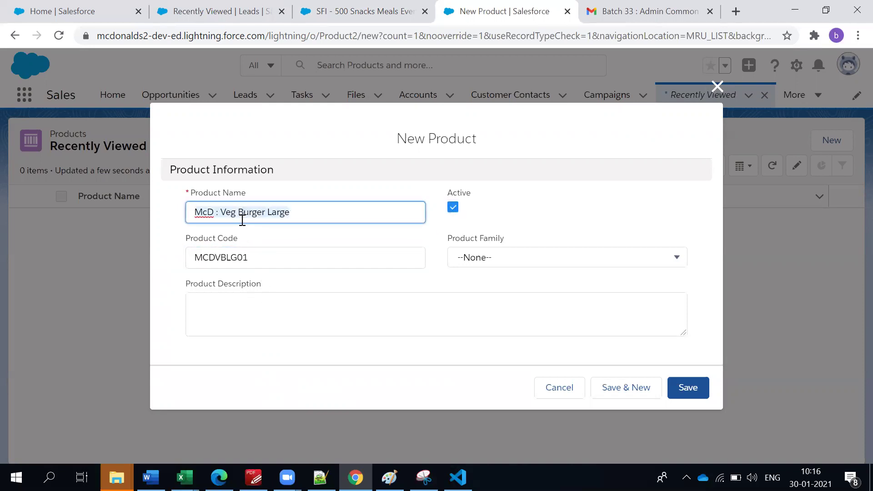
{"action": "left_click", "coordinate": [289, 314]}
{"action": "key", "text": "ctrl+v"}
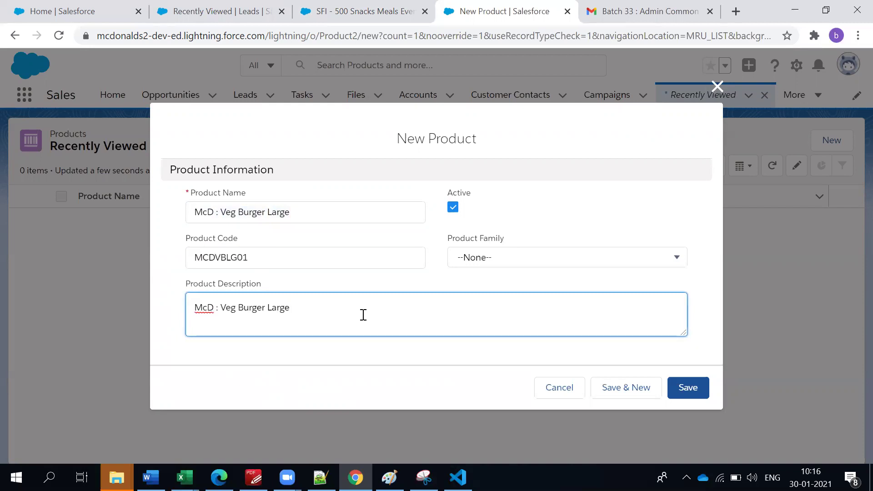
{"action": "key", "text": "Return"}
{"action": "type", "text": "wighs"}
{"action": "key", "text": "BackSpace"}
{"action": "type", "text": "e"}
{"action": "key", "text": "BackSpace"}
{"action": "key", "text": "BackSpace"}
{"action": "type", "text": "eighs 150 gms"}
{"action": "left_click", "coordinate": [573, 263]}
{"action": "left_click", "coordinate": [494, 220]}
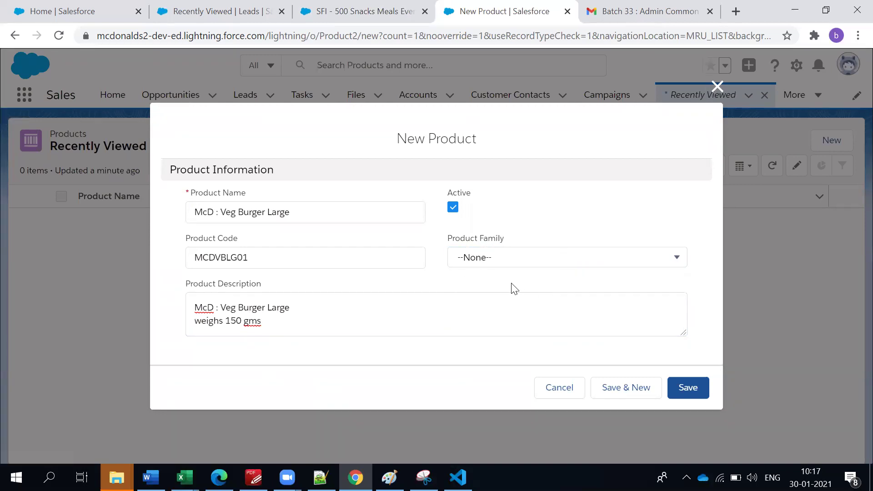
{"action": "left_click", "coordinate": [633, 388]}
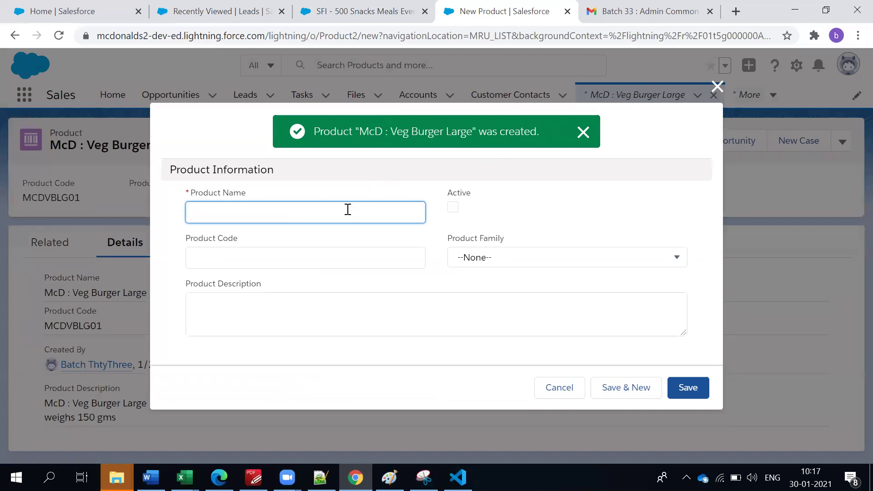
Discard the blank product form and clone the Veg Burger Large product.
{"action": "type", "text": "MC"}
{"action": "type", "text": "c"}
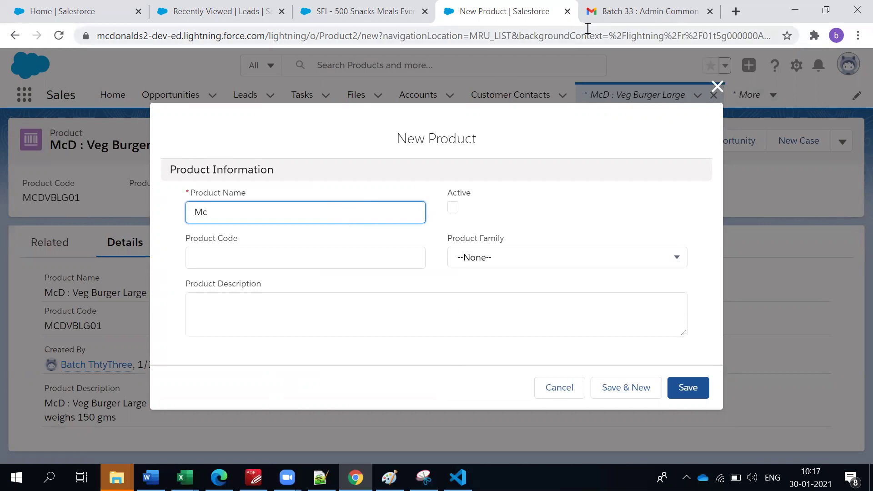
{"action": "left_click", "coordinate": [718, 86]}
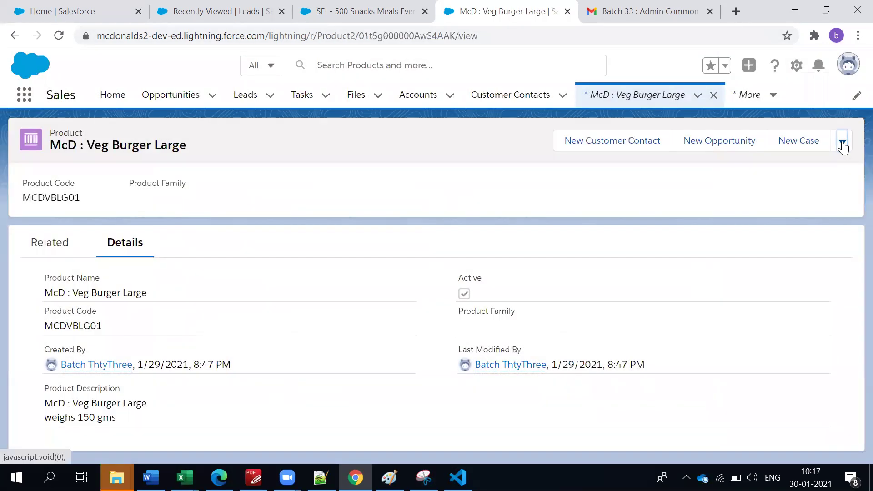
{"action": "left_click", "coordinate": [842, 143]}
{"action": "left_click", "coordinate": [799, 241]}
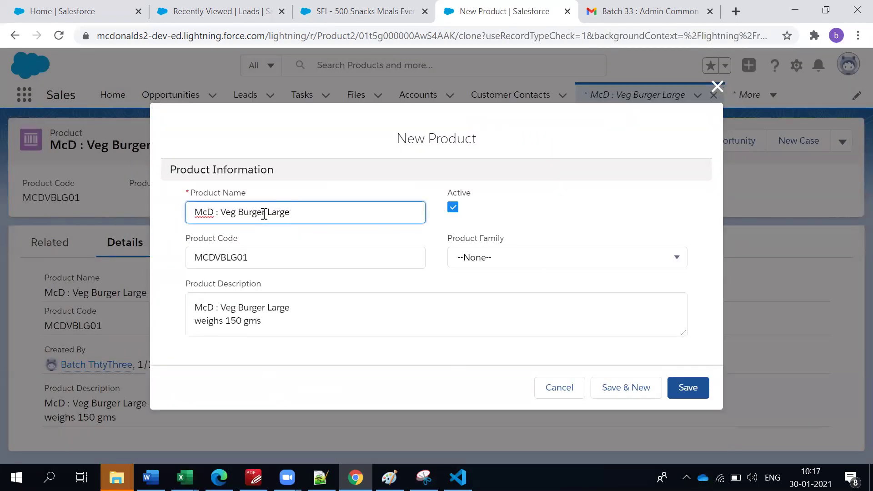
Rename the clone 'McD : Non-Veg Burger Large', code MCDNVBLG01, weighs 200 gms, and save.
{"action": "double_click", "coordinate": [230, 214]}
{"action": "left_click", "coordinate": [220, 215]}
{"action": "type", "text": "Non"}
{"action": "key", "text": "BackSpace"}
{"action": "type", "text": "-"}
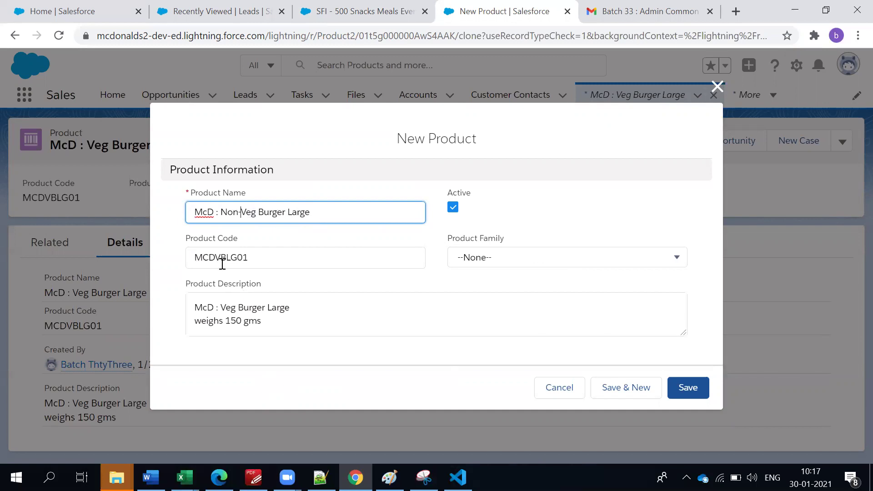
{"action": "left_click", "coordinate": [216, 259]}
{"action": "type", "text": "N"}
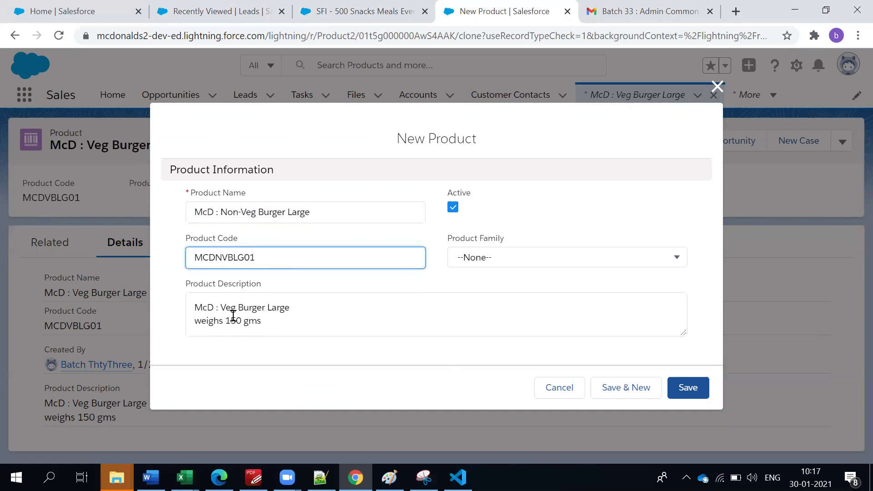
{"action": "left_click", "coordinate": [222, 308]}
{"action": "type", "text": "Non-"}
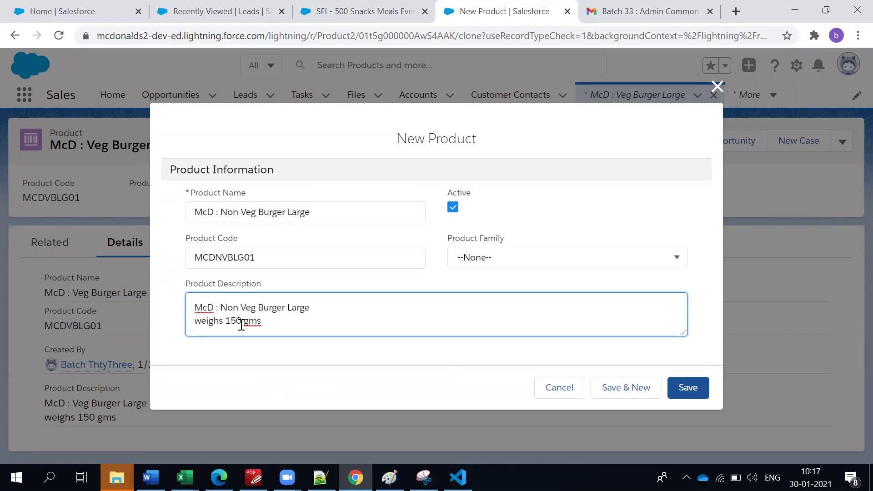
{"action": "double_click", "coordinate": [233, 320]}
{"action": "type", "text": "200"}
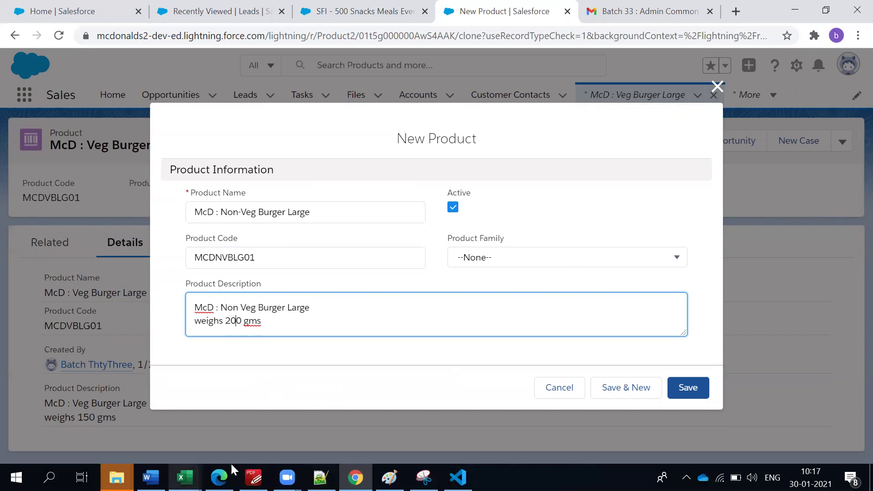
{"action": "left_click", "coordinate": [689, 401]}
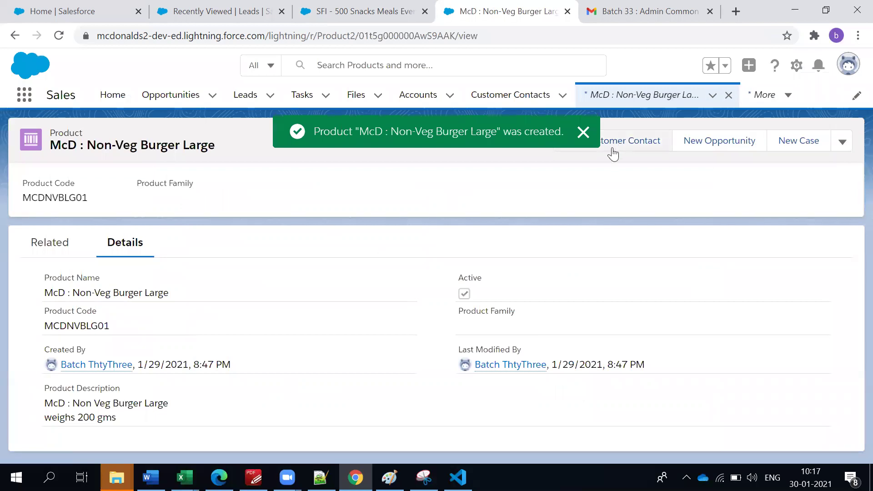
Dismiss the toast and show the 'McD : Non-Veg Burger Large' product's empty Price Books list.
{"action": "left_click", "coordinate": [584, 132]}
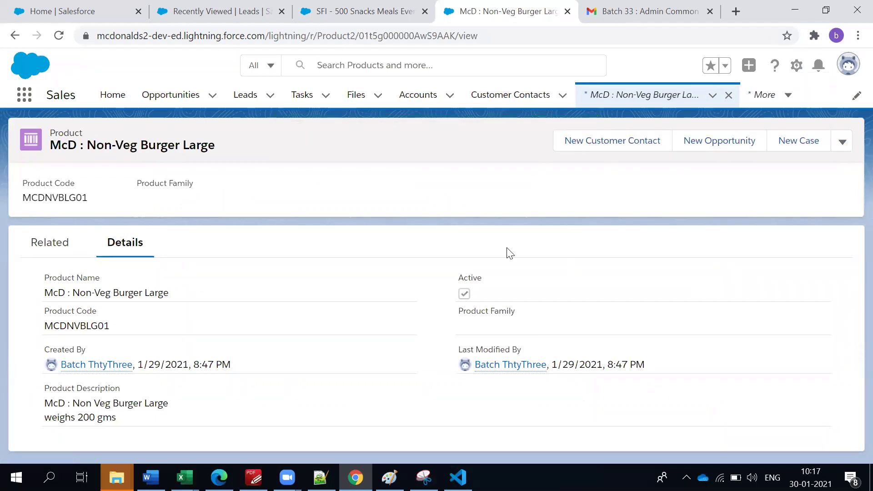
{"action": "left_click", "coordinate": [40, 243]}
{"action": "left_click", "coordinate": [118, 249]}
{"action": "triple_click", "coordinate": [69, 139]}
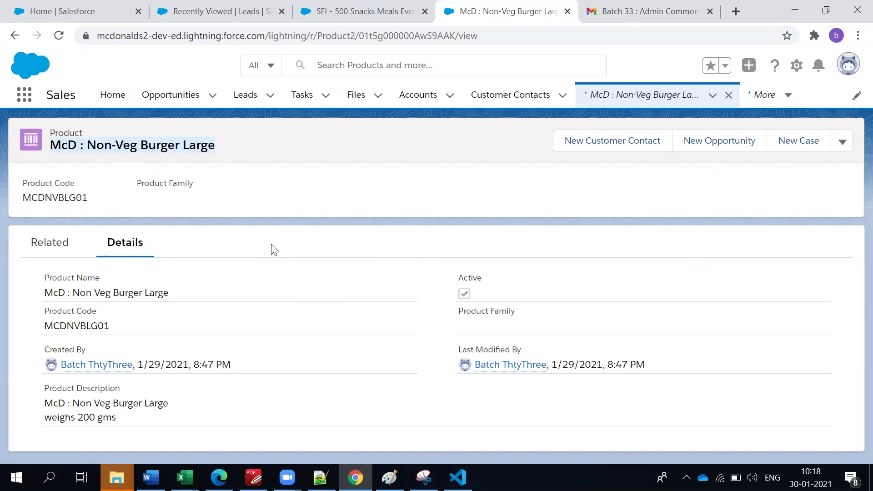
{"action": "left_click", "coordinate": [47, 260]}
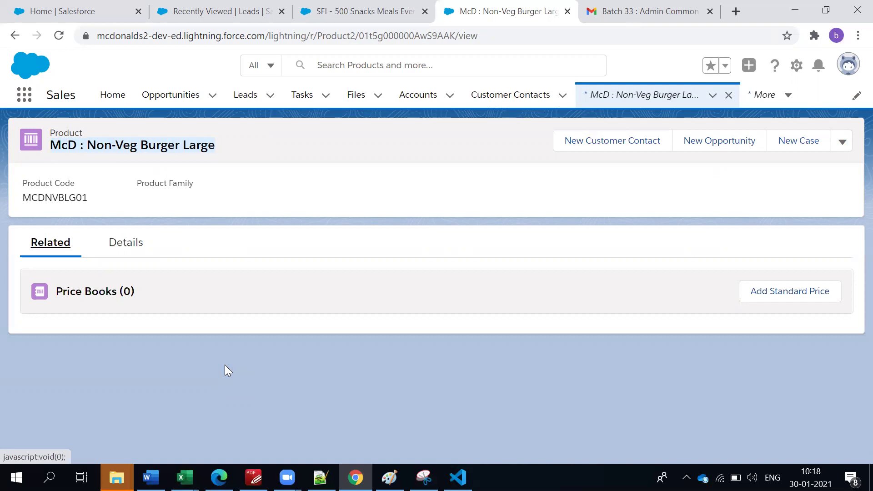
{"action": "left_click", "coordinate": [184, 166]}
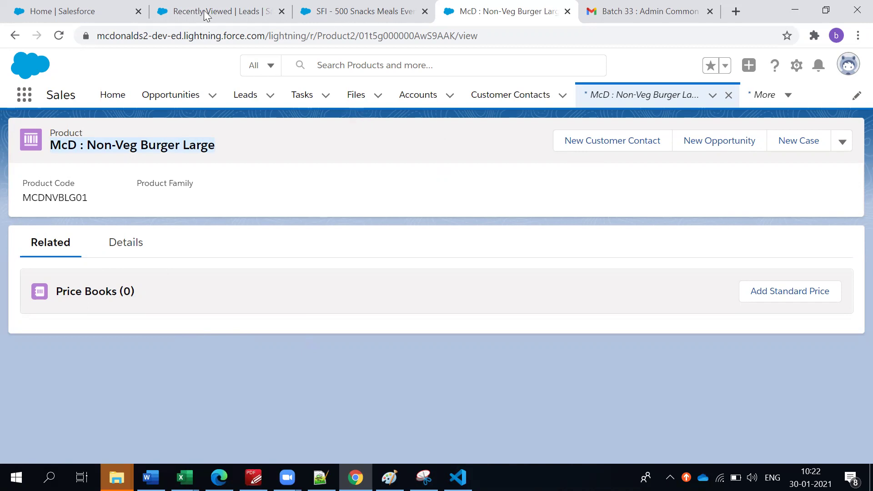
{"action": "left_click", "coordinate": [267, 13]}
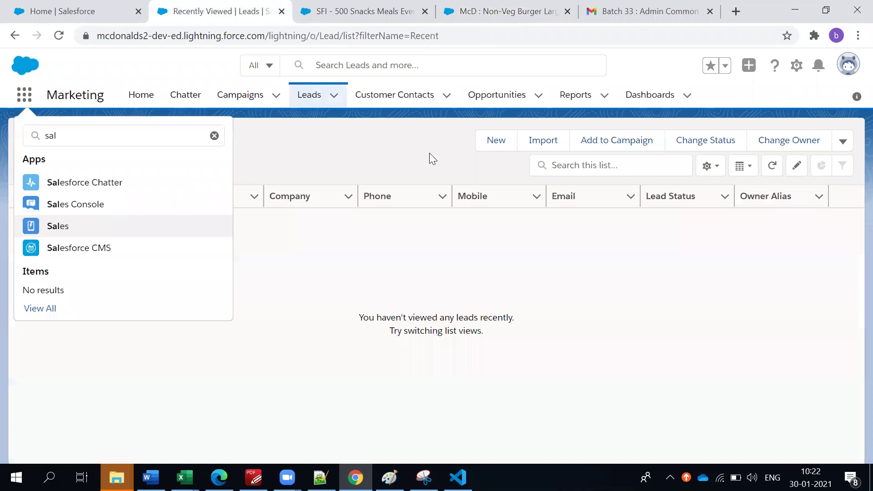
{"action": "key", "text": "ctrl+Tab"}
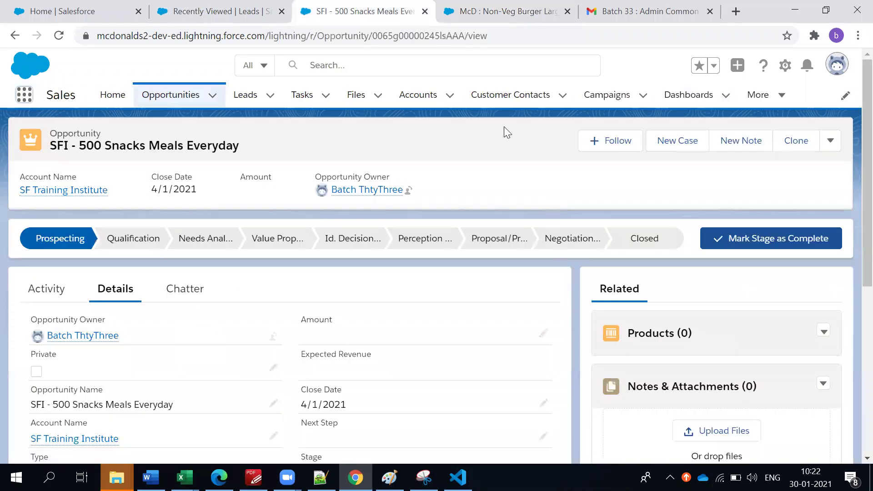
{"action": "key", "text": "ctrl+Tab"}
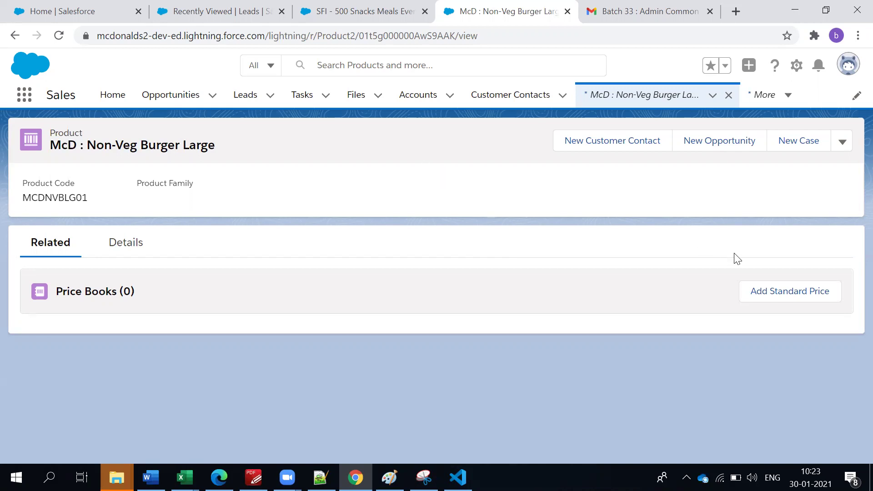
Start a standard price entry, clear Standard Price Book, and launch a new price book instead.
{"action": "left_click", "coordinate": [778, 290]}
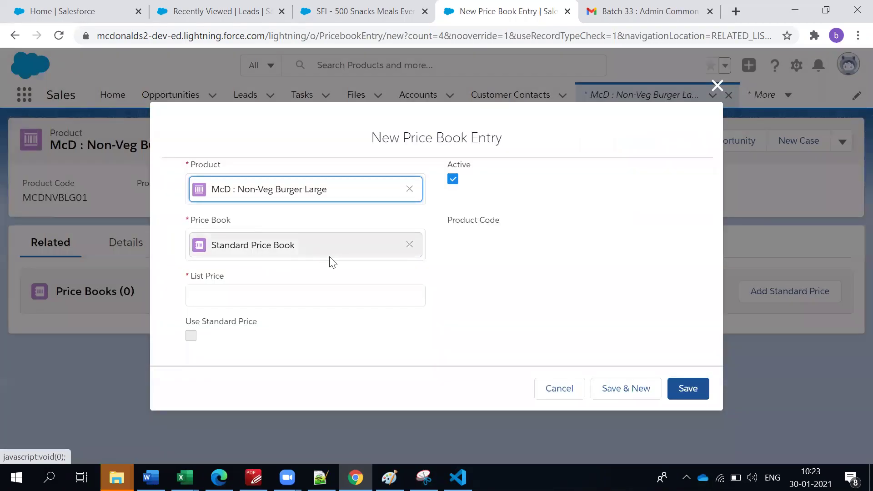
{"action": "left_click", "coordinate": [409, 245]}
{"action": "left_click", "coordinate": [255, 276]}
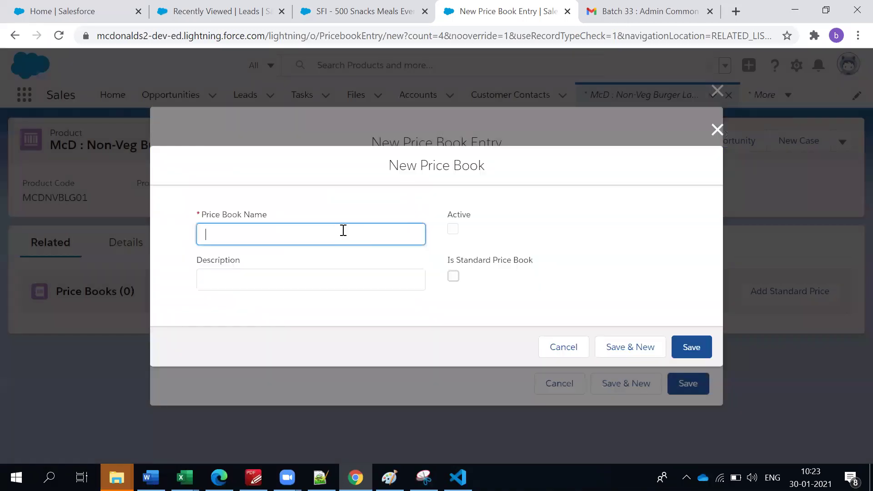
Name the new price book 'New Year Sale'.
{"action": "type", "text": "New Year Sale"}
{"action": "left_click", "coordinate": [285, 203]}
{"action": "left_click", "coordinate": [255, 240]}
{"action": "left_click", "coordinate": [249, 287]}
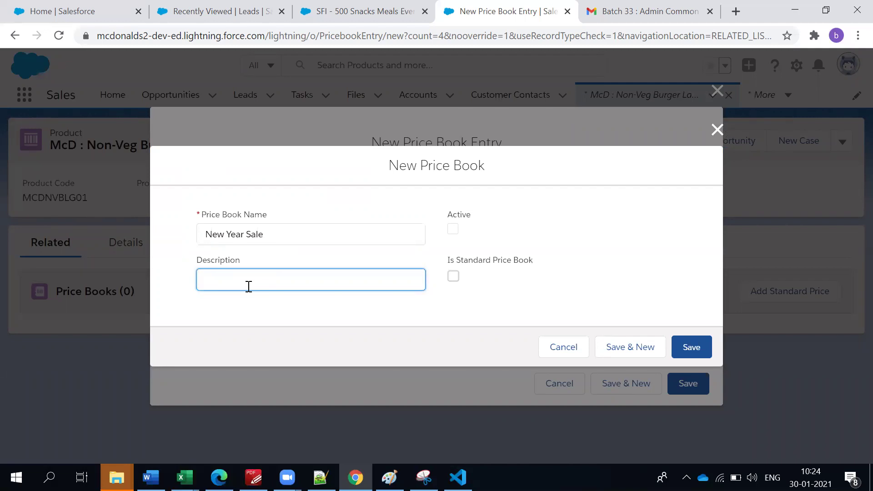
Copy the name into Description, mark it Active, save, and reload the stalled page.
{"action": "triple_click", "coordinate": [248, 235]}
{"action": "key", "text": "ctrl+c"}
{"action": "left_click", "coordinate": [239, 286]}
{"action": "key", "text": "ctrl+v"}
{"action": "left_click", "coordinate": [225, 301]}
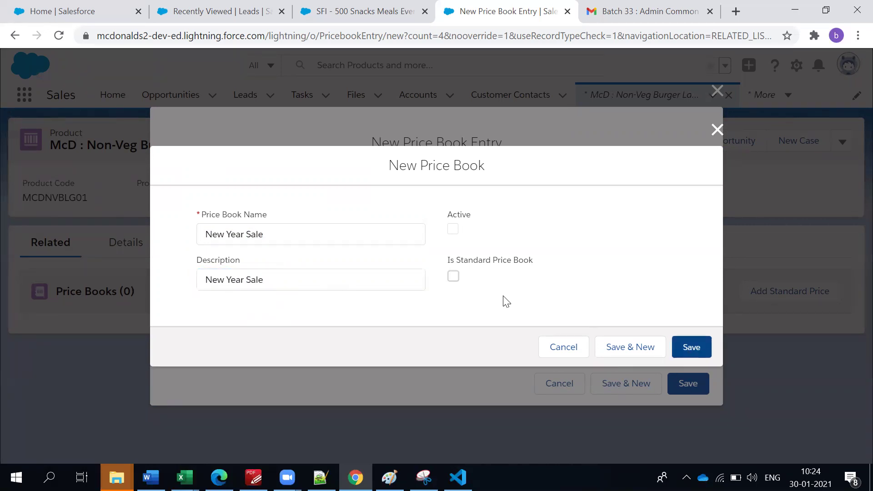
{"action": "left_click", "coordinate": [453, 230]}
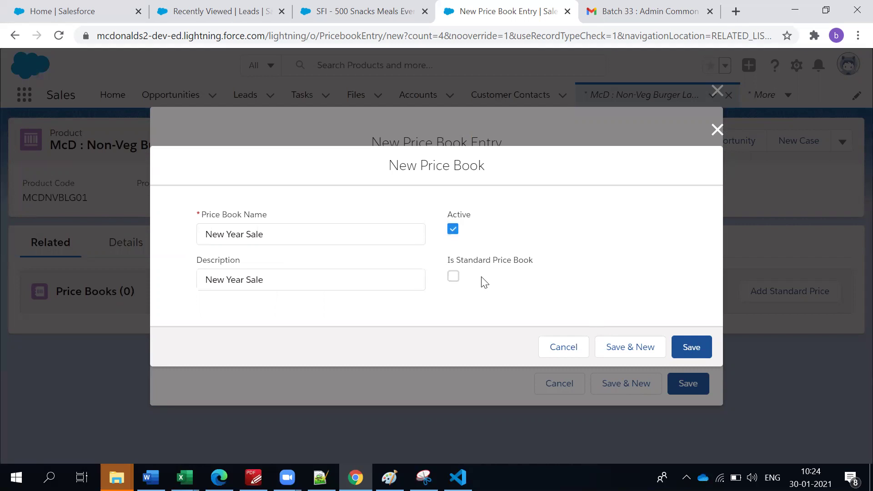
{"action": "left_click", "coordinate": [685, 350]}
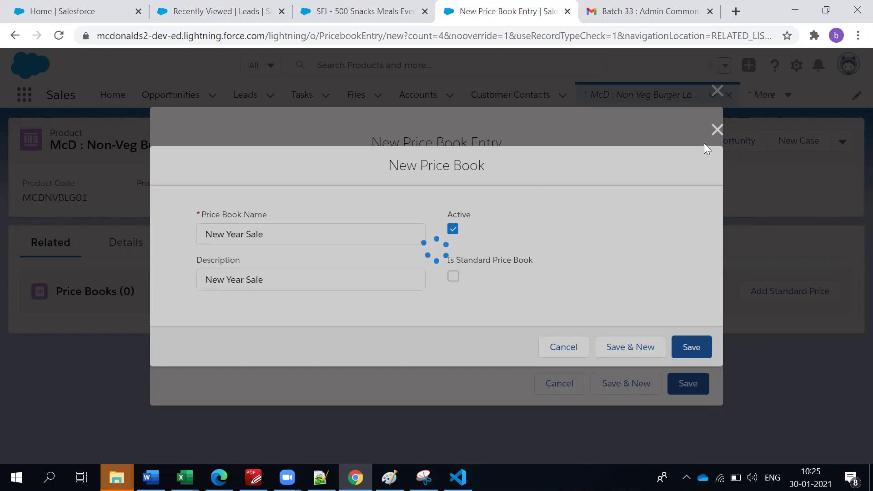
{"action": "left_click", "coordinate": [499, 37]}
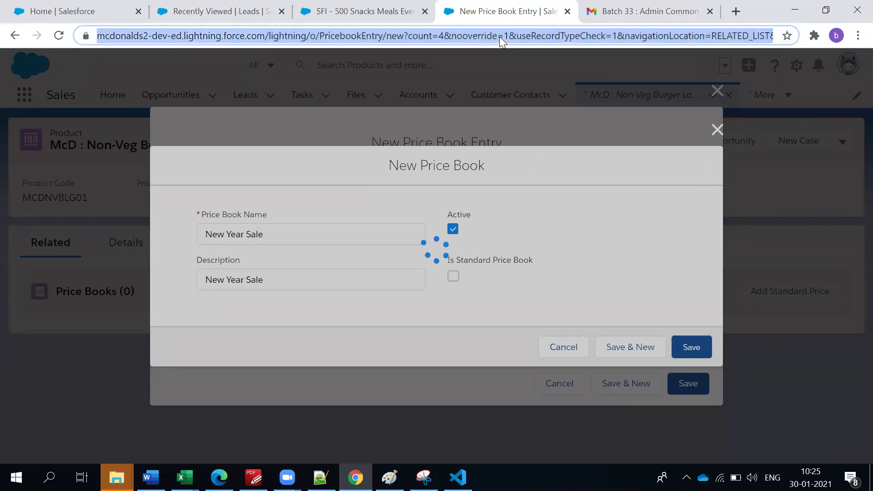
{"action": "key", "text": "Return"}
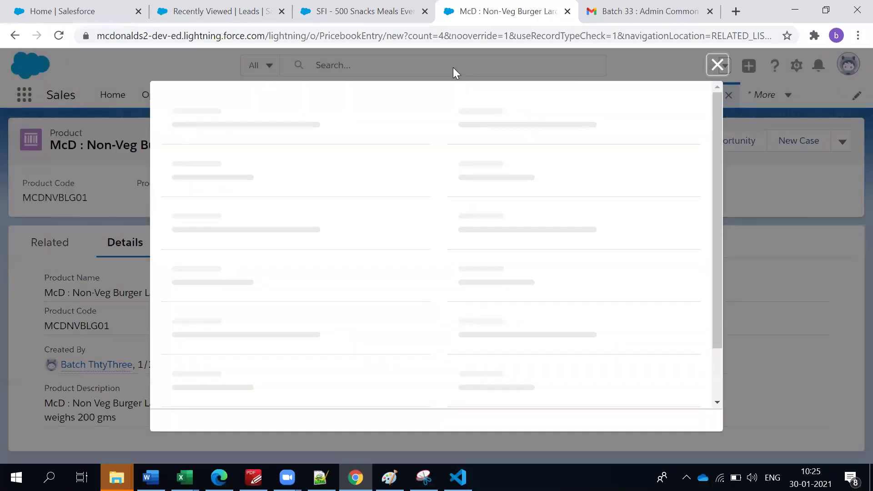
Start a new price entry for the burger with the New Year Sale price book selected.
{"action": "left_click", "coordinate": [717, 66]}
{"action": "left_click", "coordinate": [42, 250]}
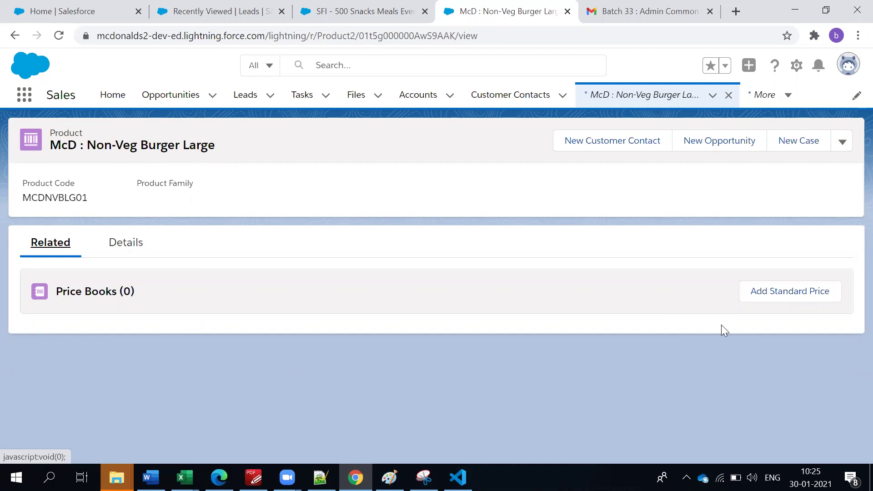
{"action": "left_click", "coordinate": [760, 290]}
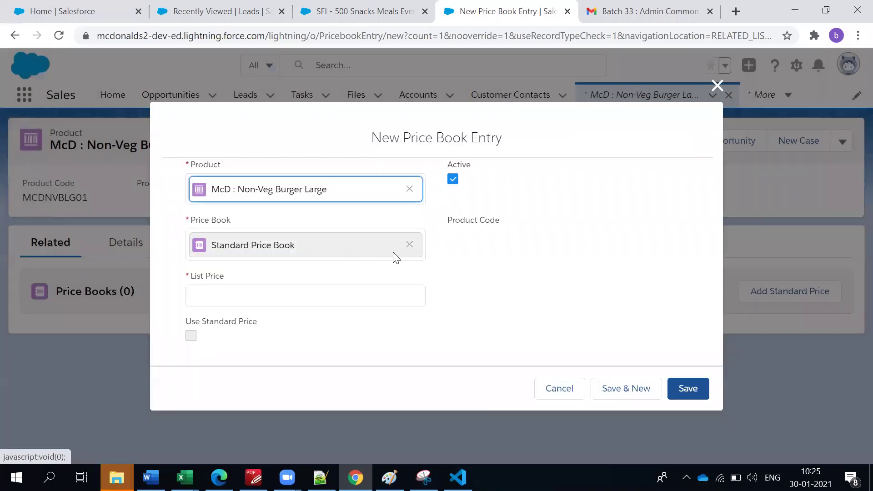
{"action": "left_click", "coordinate": [409, 245]}
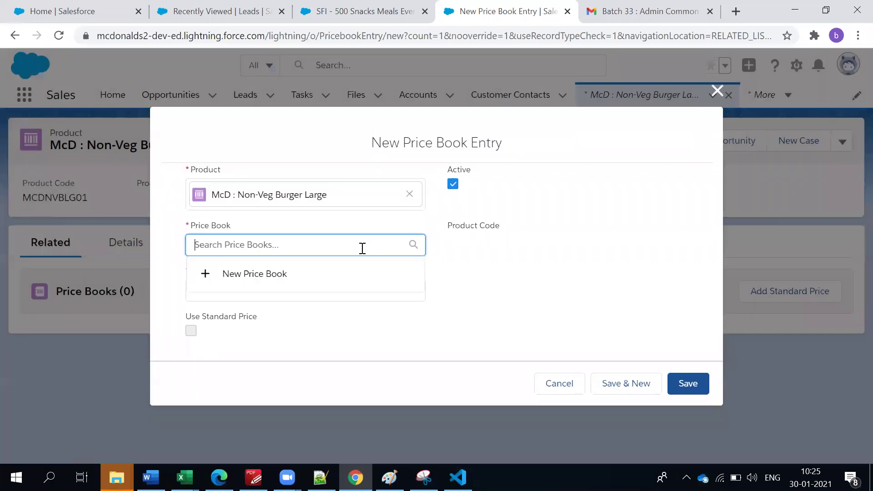
{"action": "type", "text": "New"}
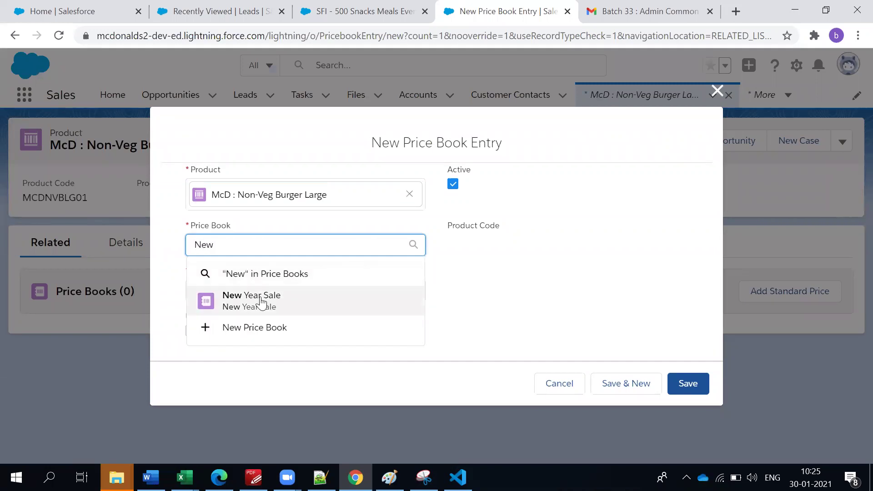
{"action": "left_click", "coordinate": [255, 297]}
Enter list price 10 and save, which fails because no standard price exists.
{"action": "left_click", "coordinate": [217, 302]}
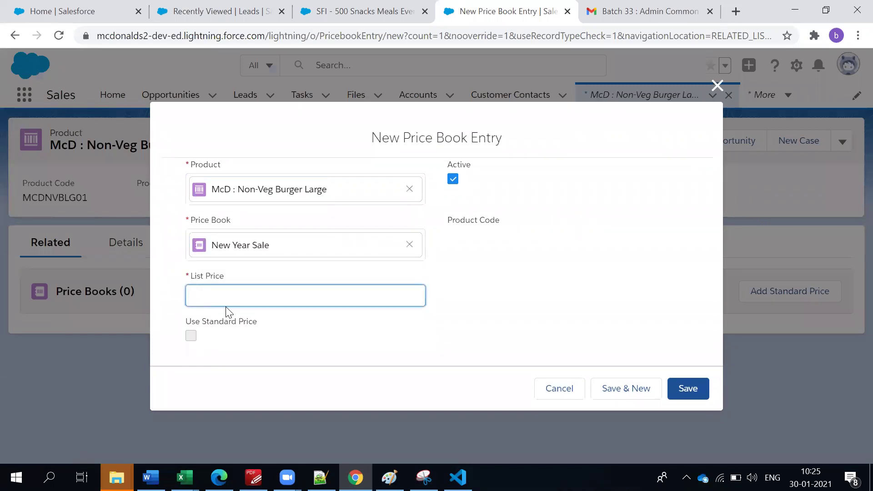
{"action": "type", "text": "5"}
{"action": "key", "text": "BackSpace"}
{"action": "type", "text": "10"}
{"action": "left_click", "coordinate": [460, 293]}
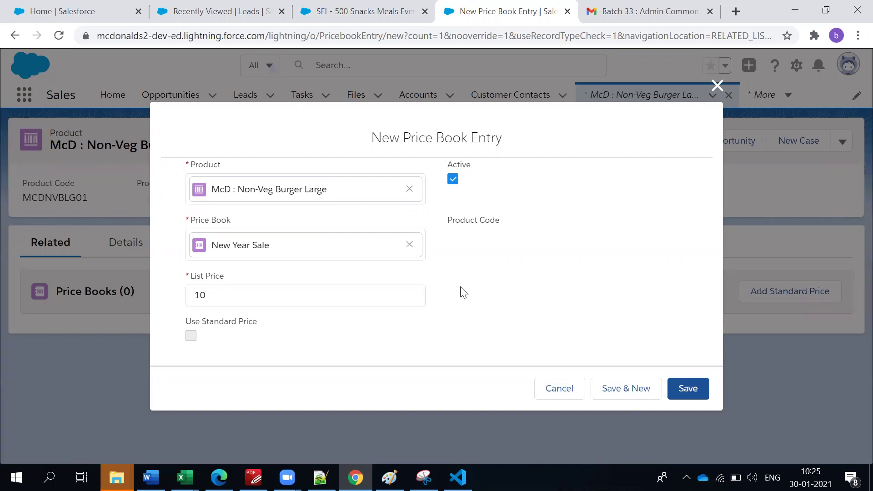
{"action": "left_click", "coordinate": [691, 391]}
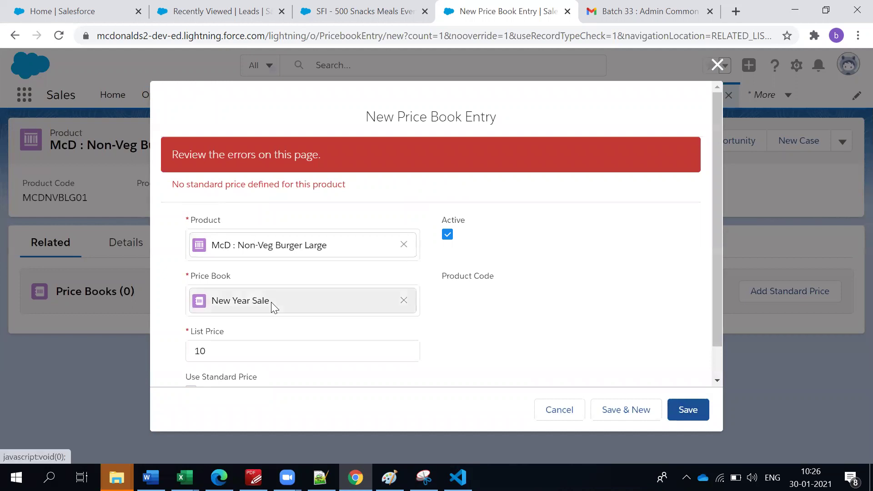
Clear New Year Sale from the failed entry, close the form, and view the burger's Details.
{"action": "scroll", "coordinate": [271, 305], "scroll_direction": "down", "scroll_amount": 1}
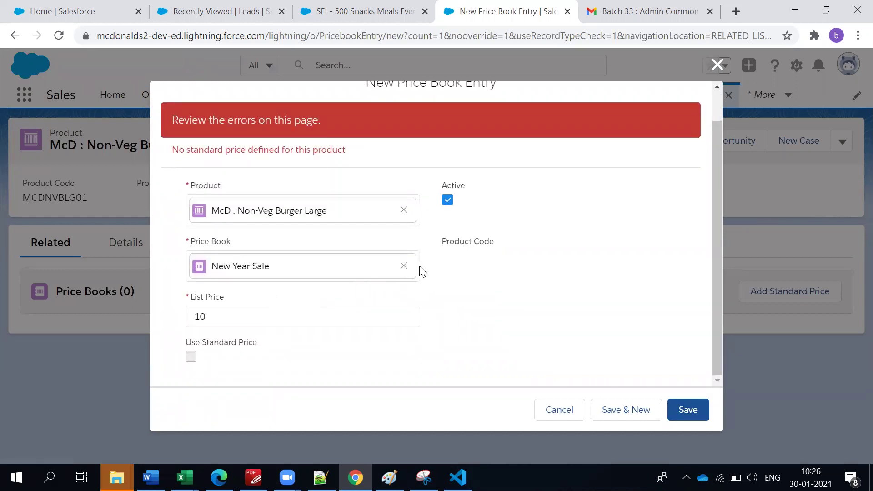
{"action": "left_click", "coordinate": [403, 265]}
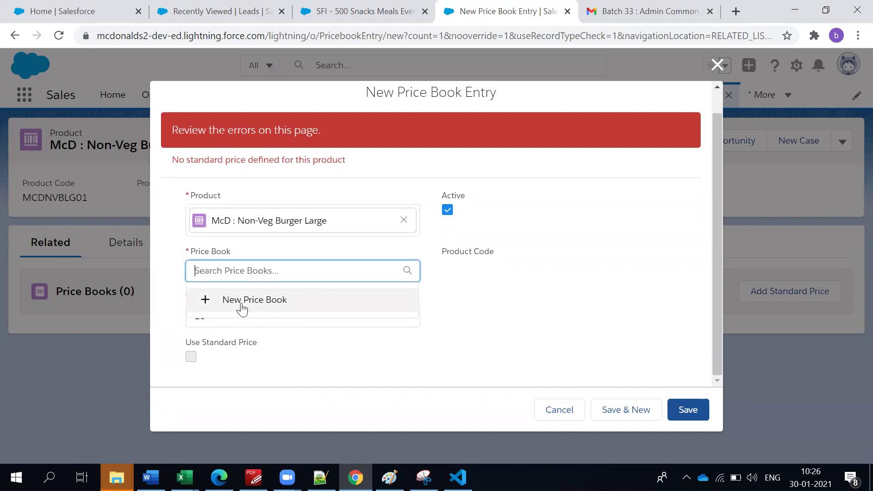
{"action": "left_click", "coordinate": [476, 287]}
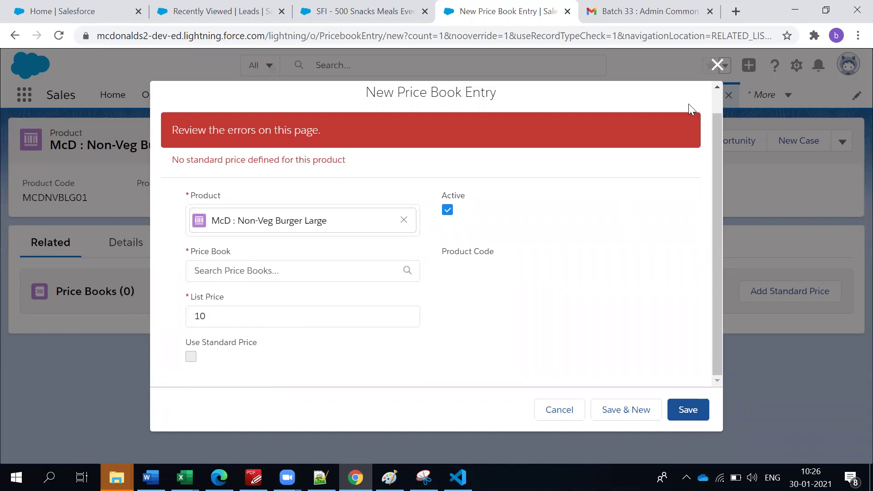
{"action": "left_click", "coordinate": [718, 65]}
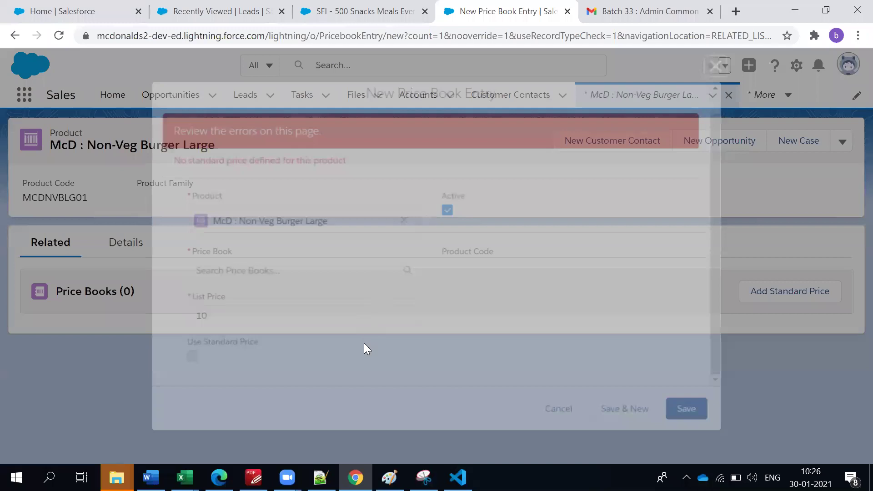
{"action": "left_click", "coordinate": [122, 251]}
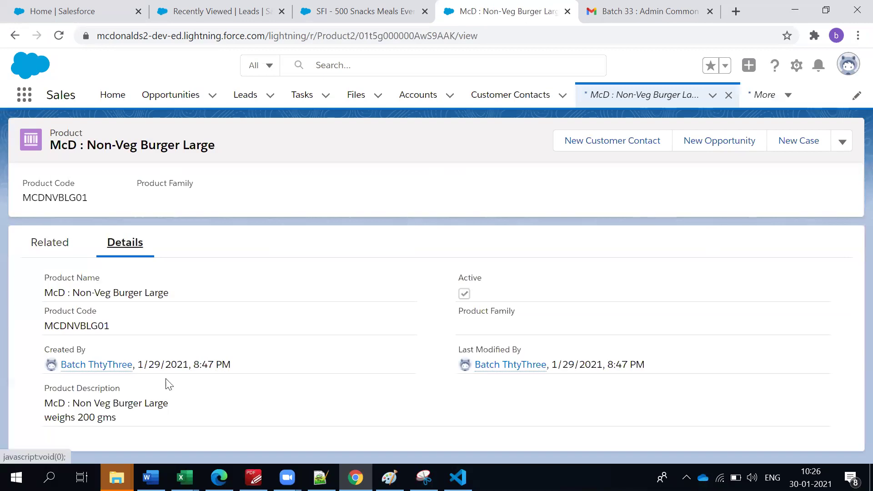
{"action": "left_click_drag", "start_coordinate": [45, 305], "coordinate": [210, 415]}
Add a $10.00 Standard Price Book list price for McD : Non-Veg Burger Large.
{"action": "left_click", "coordinate": [66, 237]}
{"action": "left_click", "coordinate": [761, 302]}
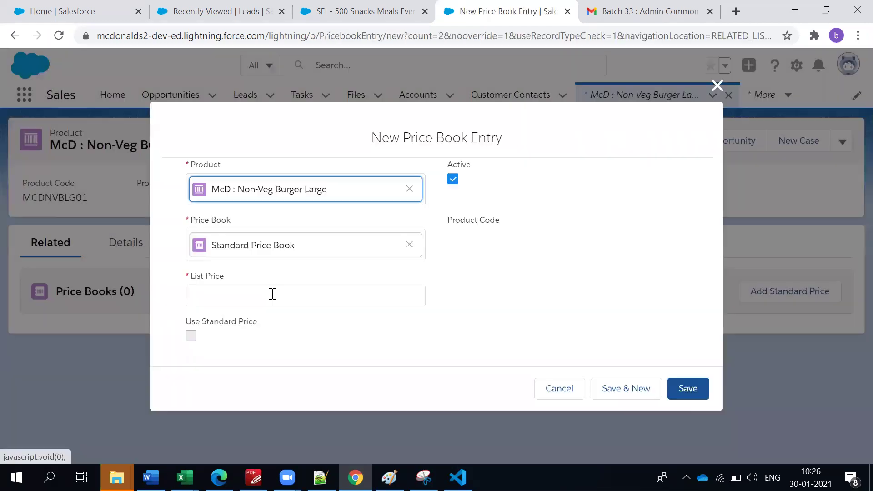
{"action": "left_click", "coordinate": [272, 294]}
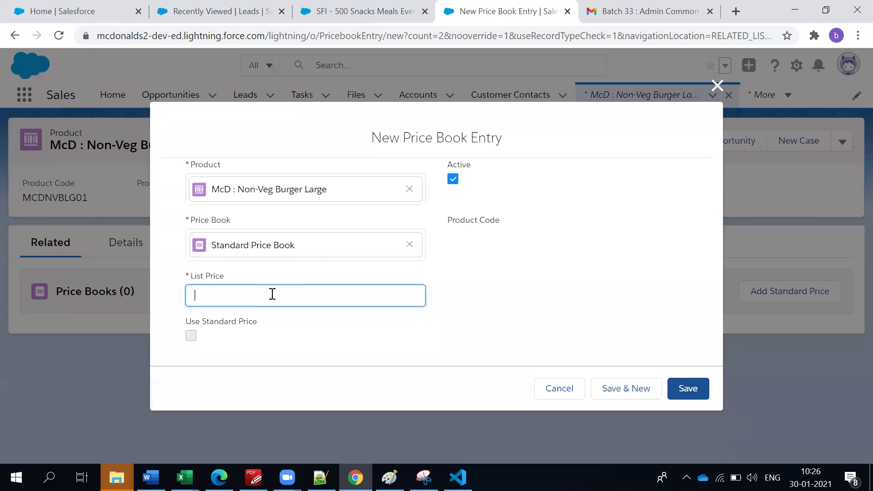
{"action": "type", "text": "10"}
{"action": "left_click", "coordinate": [700, 394]}
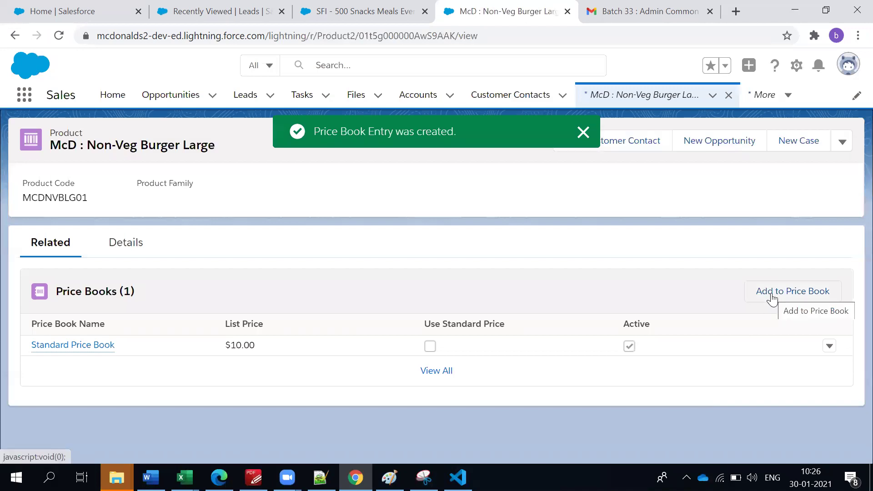
{"action": "left_click", "coordinate": [771, 293]}
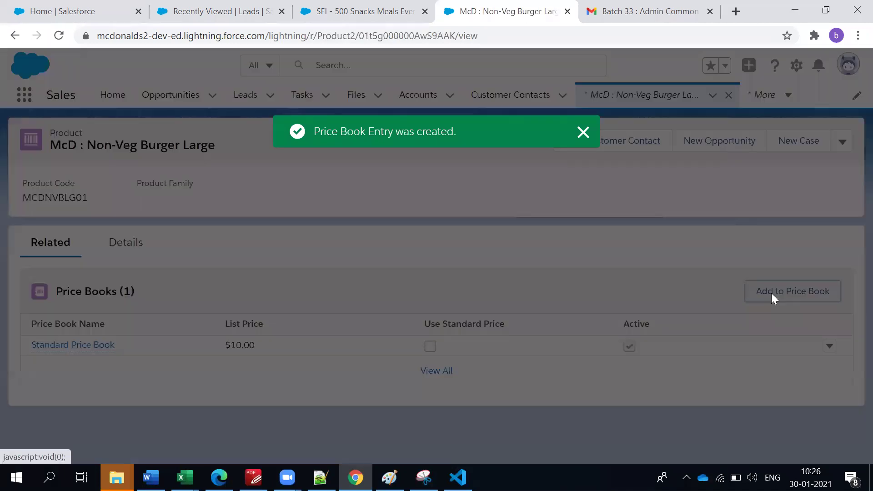
Add the burger to the New Year Sale price book with list price 7 and save.
{"action": "left_click", "coordinate": [290, 247]}
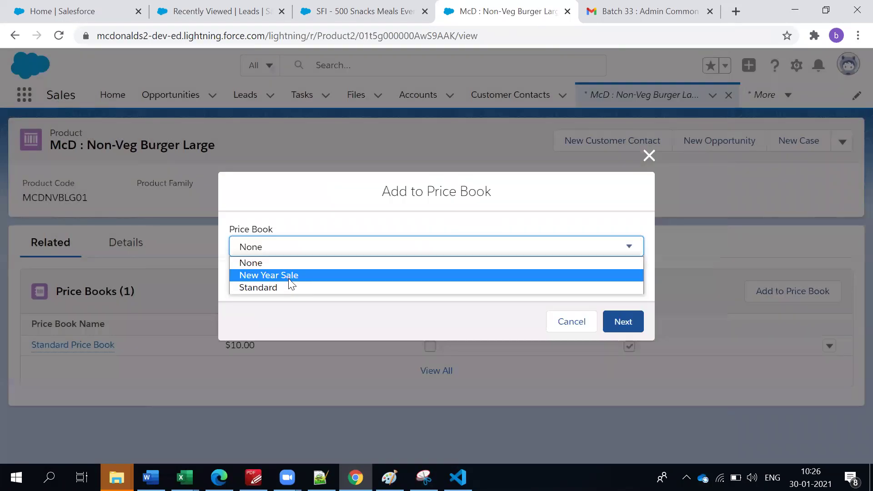
{"action": "left_click", "coordinate": [289, 276]}
{"action": "left_click", "coordinate": [289, 281]}
{"action": "left_click", "coordinate": [281, 301]}
{"action": "left_click", "coordinate": [610, 328]}
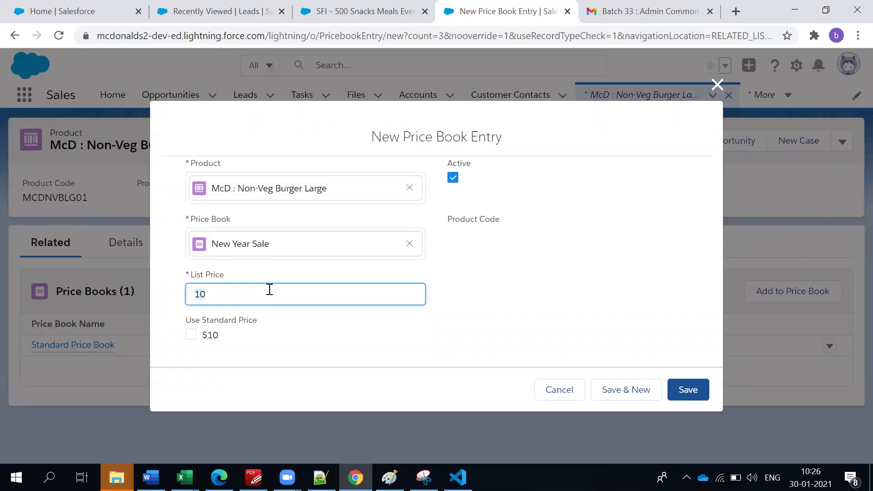
{"action": "type", "text": "7"}
{"action": "left_click", "coordinate": [679, 392]}
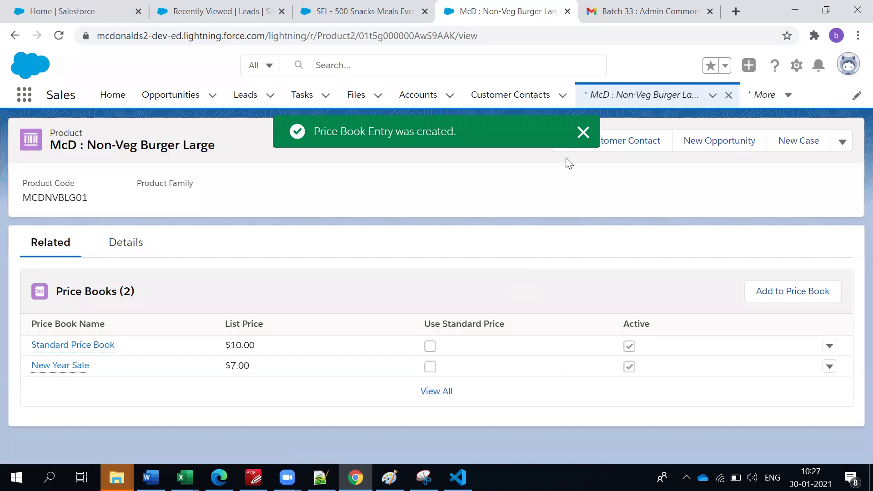
Review the burger's two price book entries and return to the SFI - 500 Snacks Meals Everyday opportunity.
{"action": "left_click", "coordinate": [582, 133]}
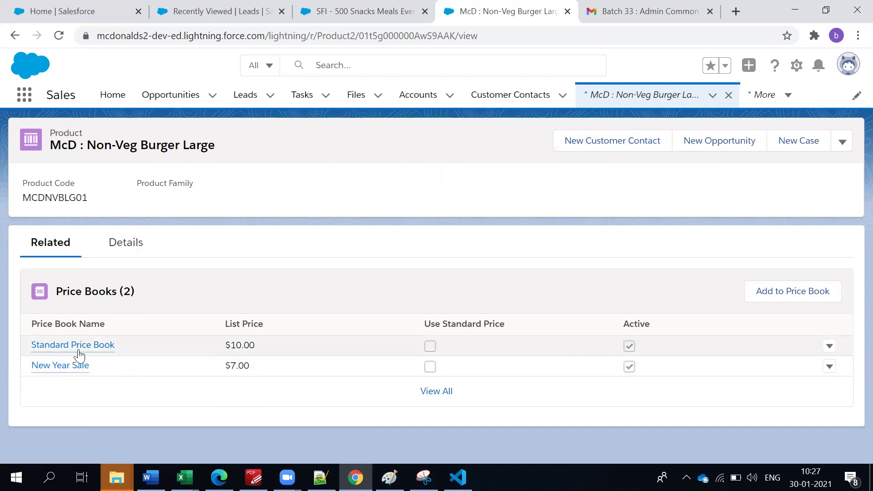
{"action": "left_click_drag", "start_coordinate": [216, 348], "coordinate": [271, 343]}
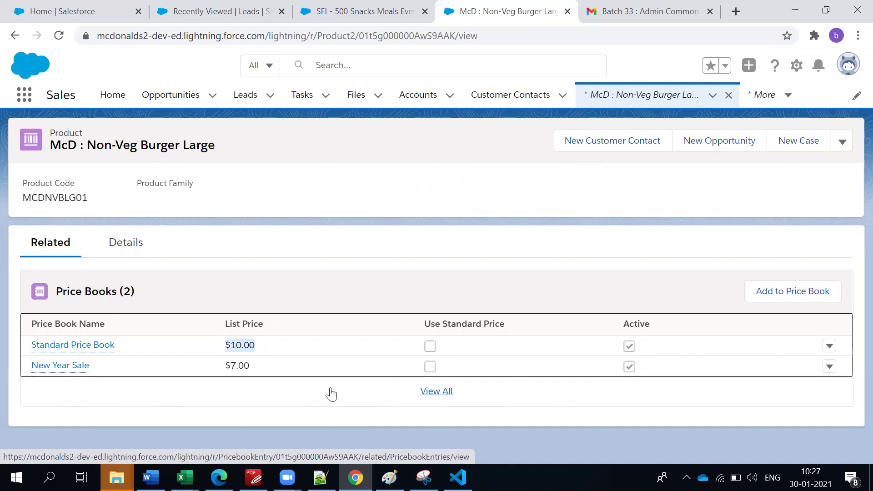
{"action": "left_click", "coordinate": [110, 145]}
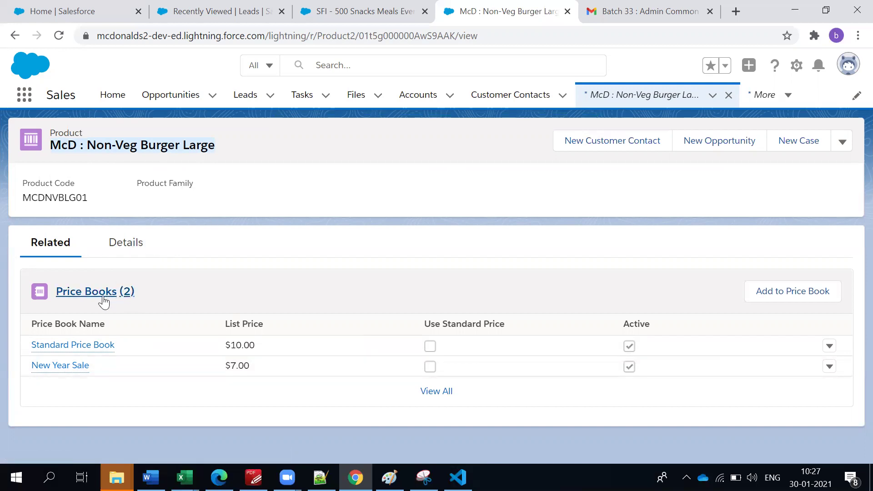
{"action": "mouse_move", "coordinate": [90, 353]}
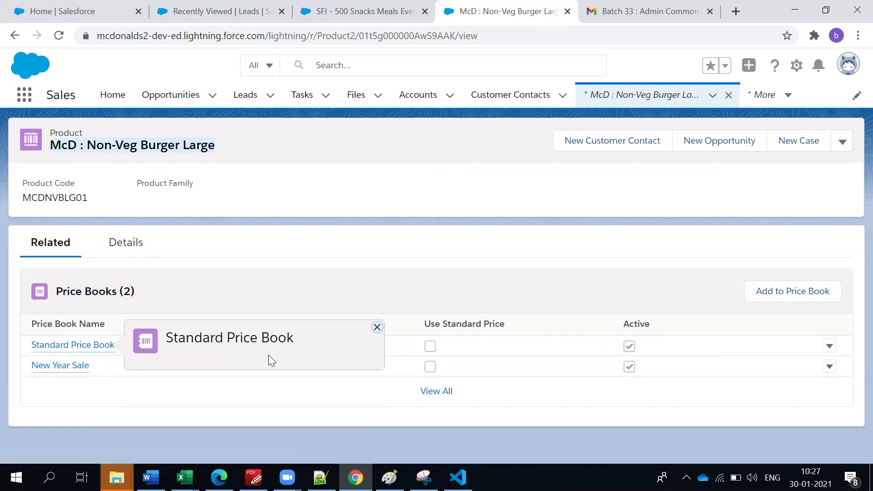
{"action": "left_click", "coordinate": [259, 138]}
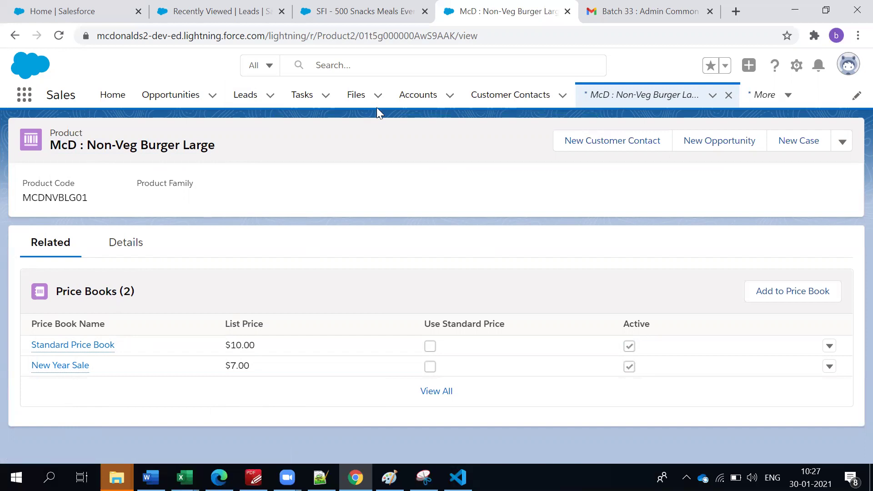
{"action": "left_click", "coordinate": [360, 17]}
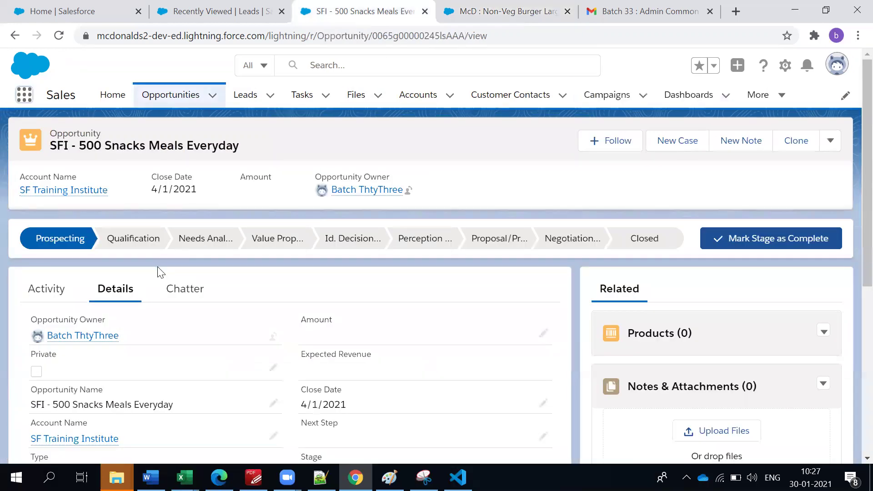
Open Choose Price Book from the Products menu, view the available price books, then dismiss it.
{"action": "scroll", "coordinate": [159, 267], "scroll_direction": "down", "scroll_amount": 5}
{"action": "scroll", "coordinate": [195, 297], "scroll_direction": "down", "scroll_amount": 1}
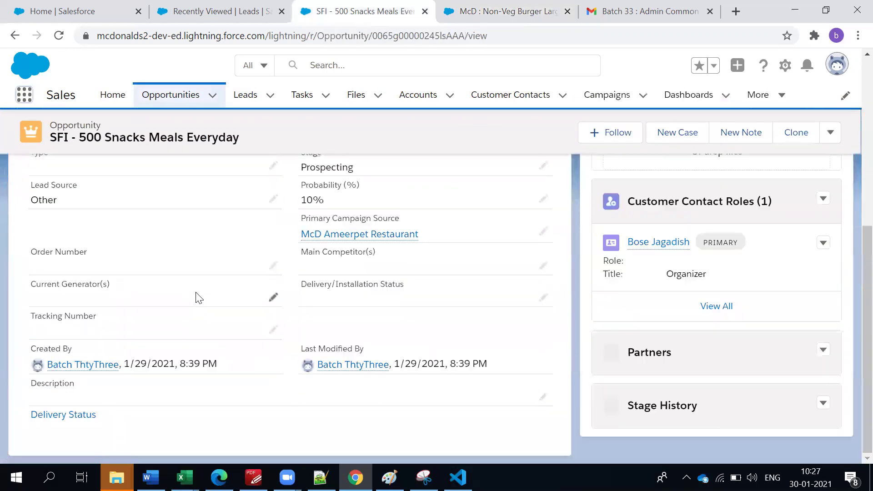
{"action": "scroll", "coordinate": [196, 296], "scroll_direction": "up", "scroll_amount": 3}
{"action": "scroll", "coordinate": [683, 255], "scroll_direction": "up", "scroll_amount": 2}
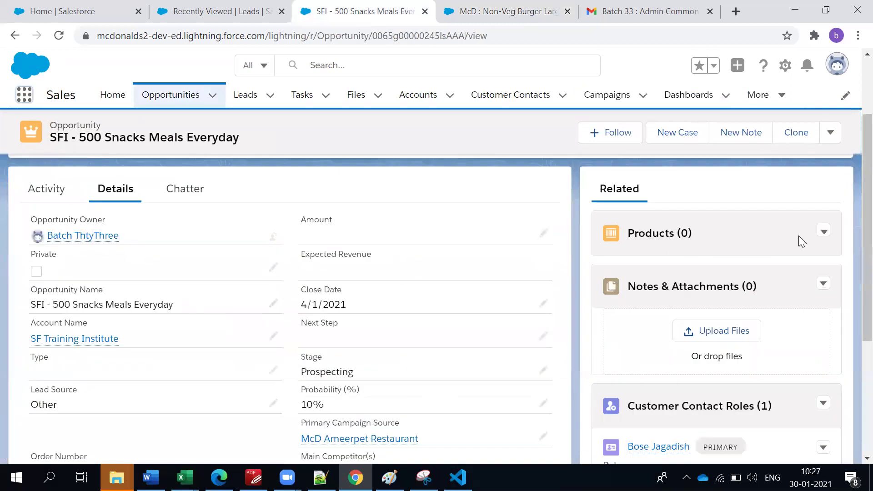
{"action": "left_click", "coordinate": [825, 233]}
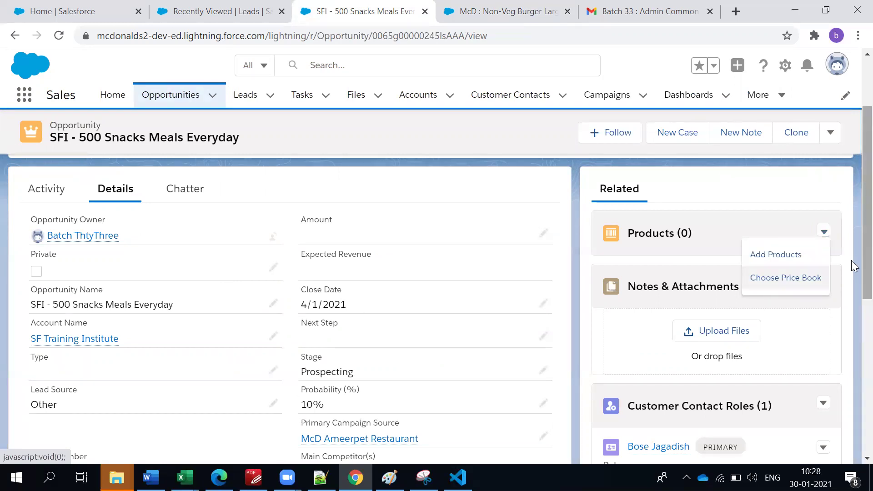
{"action": "left_click", "coordinate": [800, 277]}
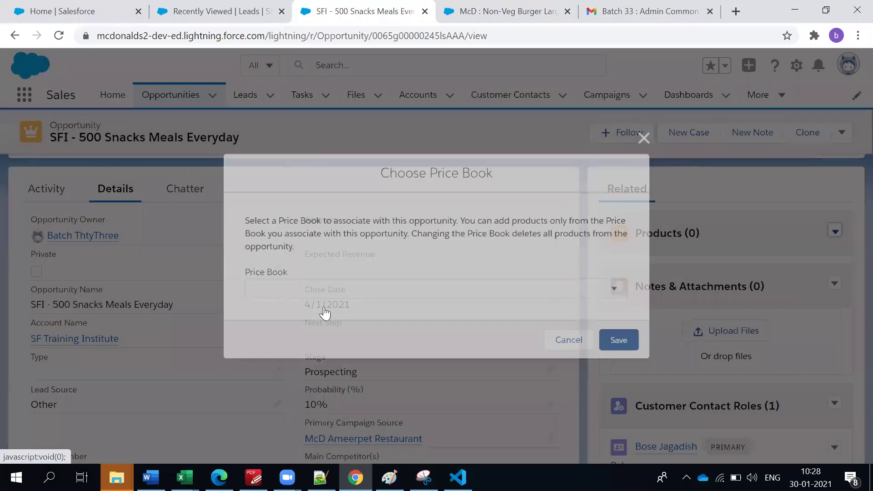
{"action": "left_click", "coordinate": [302, 289]}
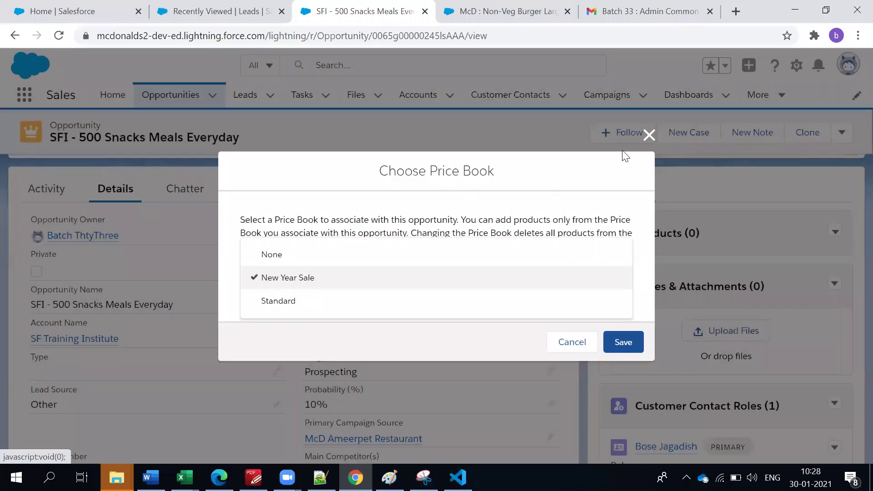
{"action": "key", "text": "Escape"}
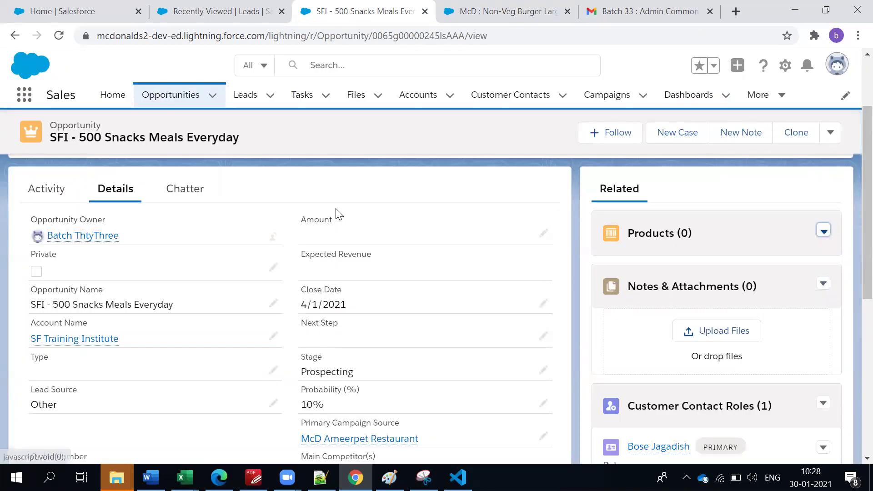
Save the opportunity's price book choice and reopen the Products list options.
{"action": "scroll", "coordinate": [336, 211], "scroll_direction": "down", "scroll_amount": 5}
{"action": "scroll", "coordinate": [112, 191], "scroll_direction": "up", "scroll_amount": 3}
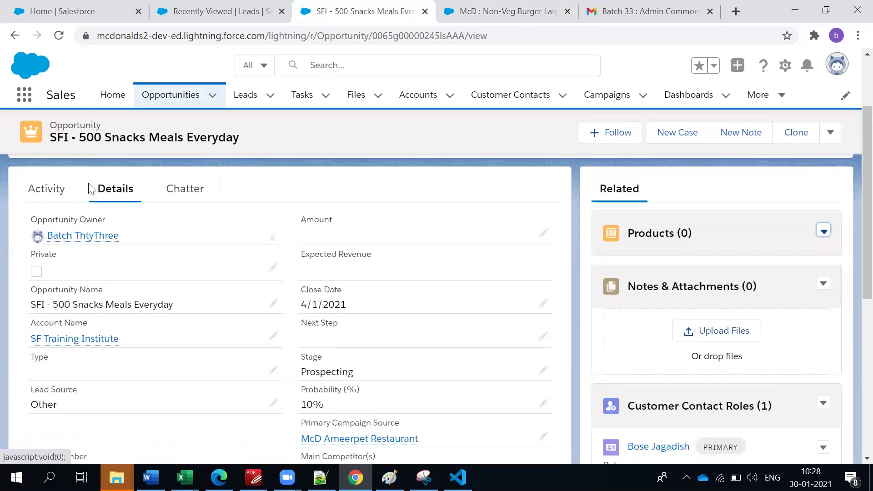
{"action": "scroll", "coordinate": [110, 240], "scroll_direction": "down", "scroll_amount": 1}
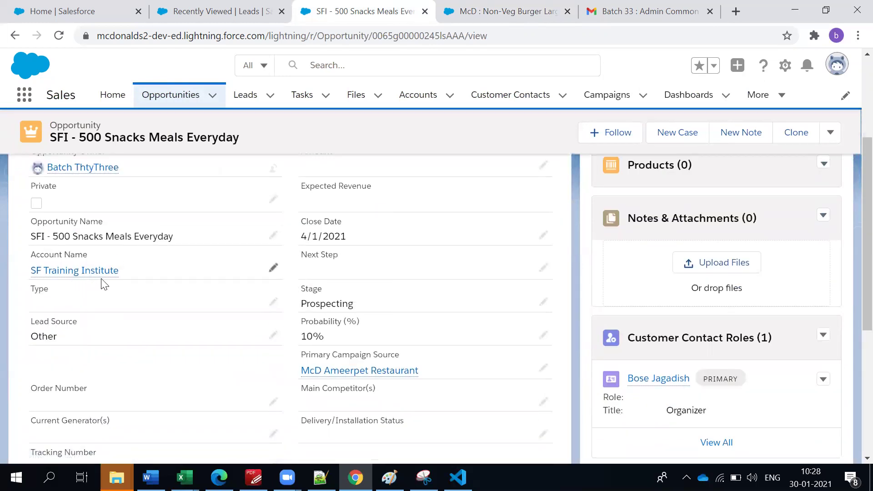
{"action": "mouse_move", "coordinate": [103, 275]}
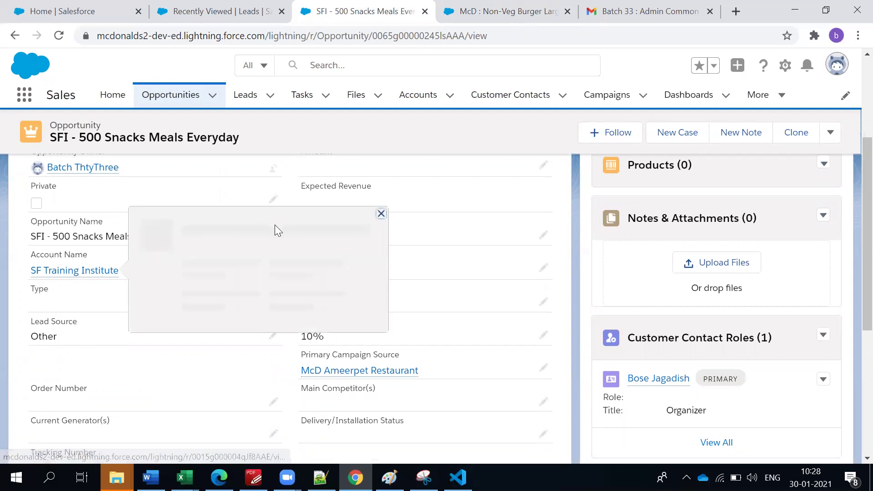
{"action": "scroll", "coordinate": [2, 302], "scroll_direction": "up", "scroll_amount": 2}
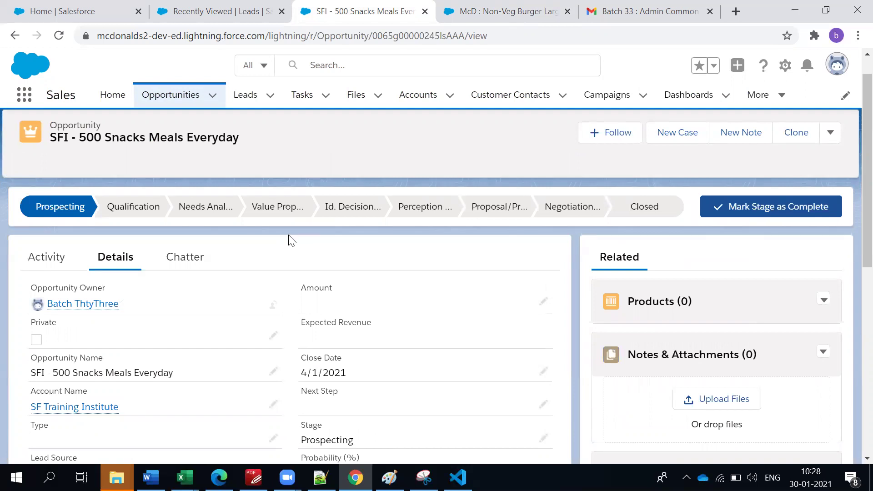
{"action": "scroll", "coordinate": [290, 241], "scroll_direction": "up", "scroll_amount": 1}
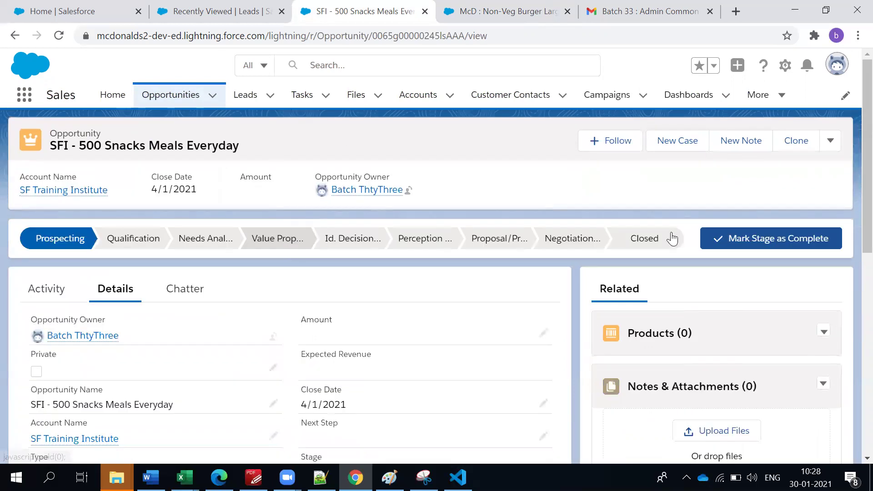
{"action": "scroll", "coordinate": [680, 251], "scroll_direction": "down", "scroll_amount": 2}
{"action": "scroll", "coordinate": [685, 282], "scroll_direction": "up", "scroll_amount": 2}
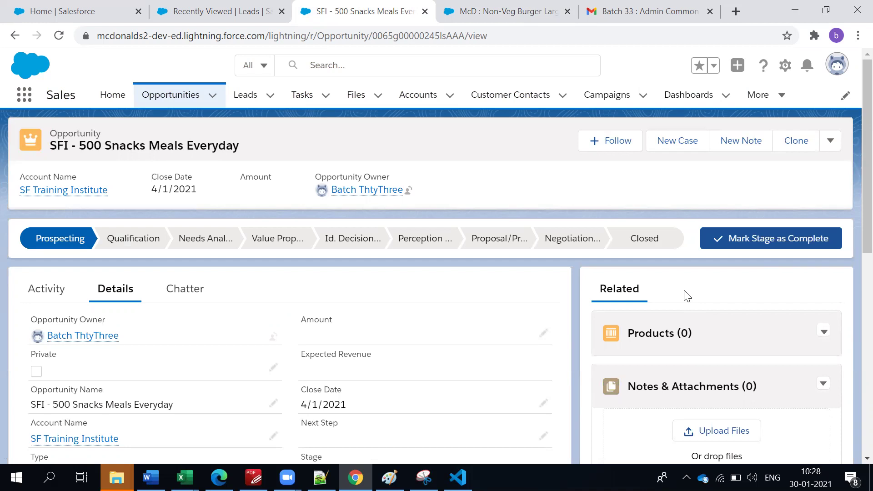
{"action": "left_click", "coordinate": [824, 333]}
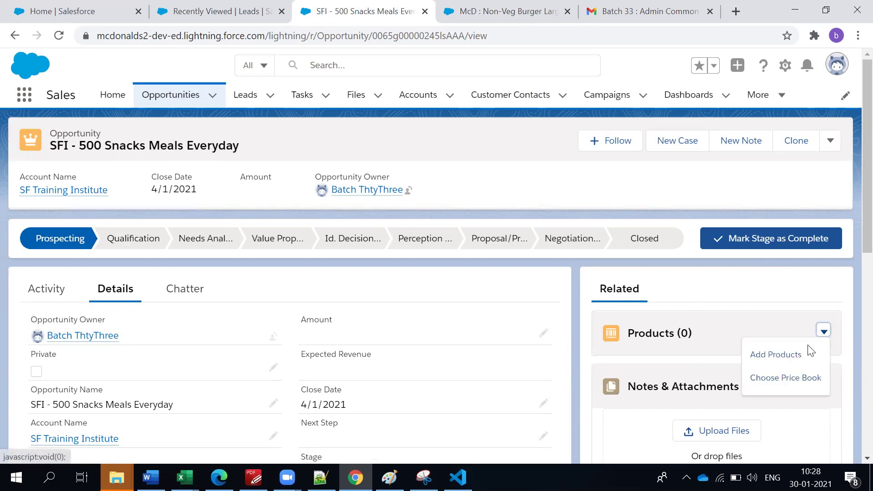
{"action": "left_click", "coordinate": [776, 385]}
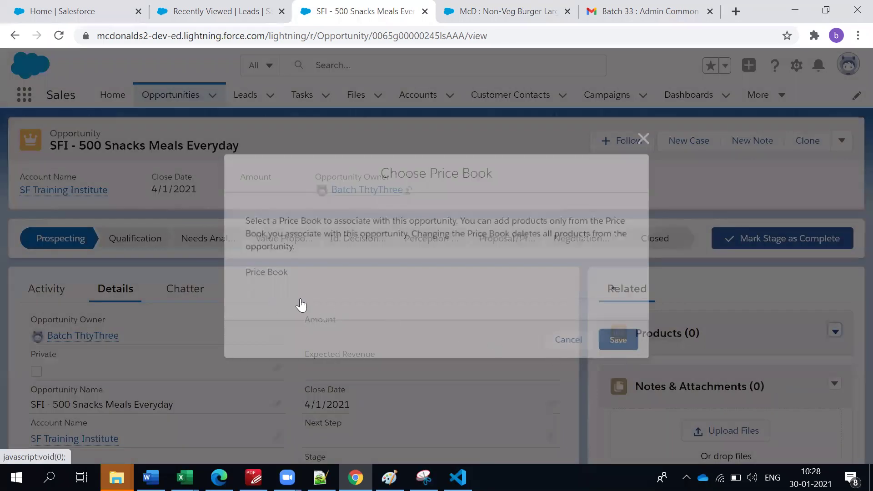
{"action": "left_click", "coordinate": [610, 342]}
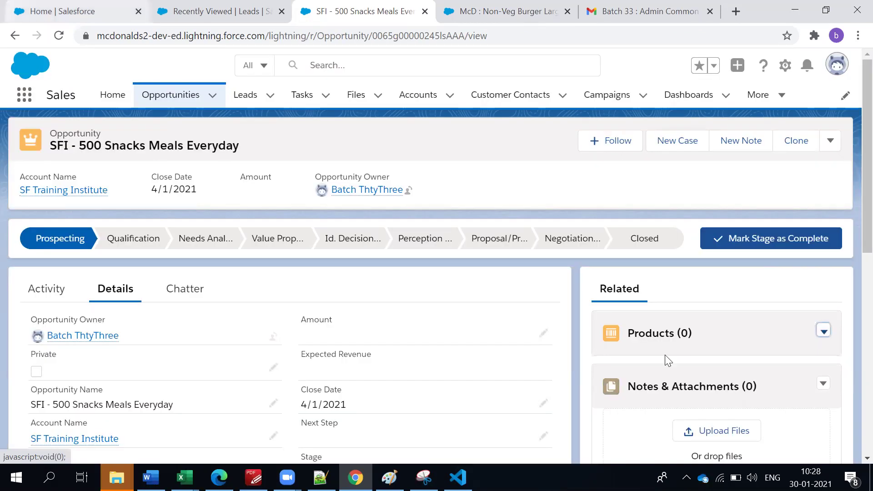
{"action": "scroll", "coordinate": [812, 291], "scroll_direction": "down", "scroll_amount": 2}
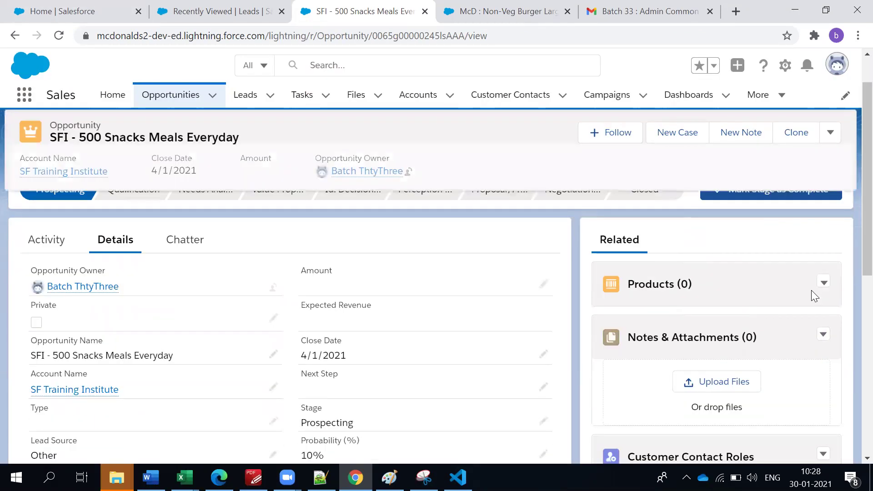
{"action": "left_click", "coordinate": [824, 263]}
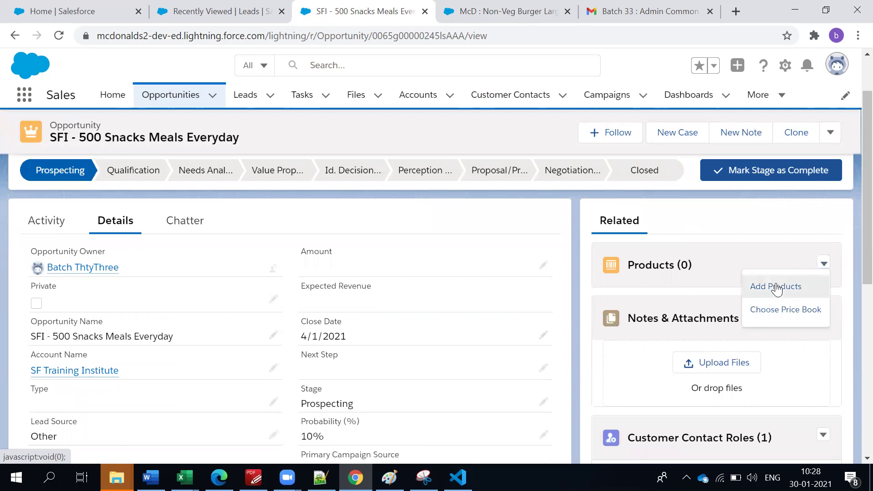
Select McD : Non-Veg Burger Large in Add Products and continue to Edit Selected Products.
{"action": "left_click", "coordinate": [778, 288]}
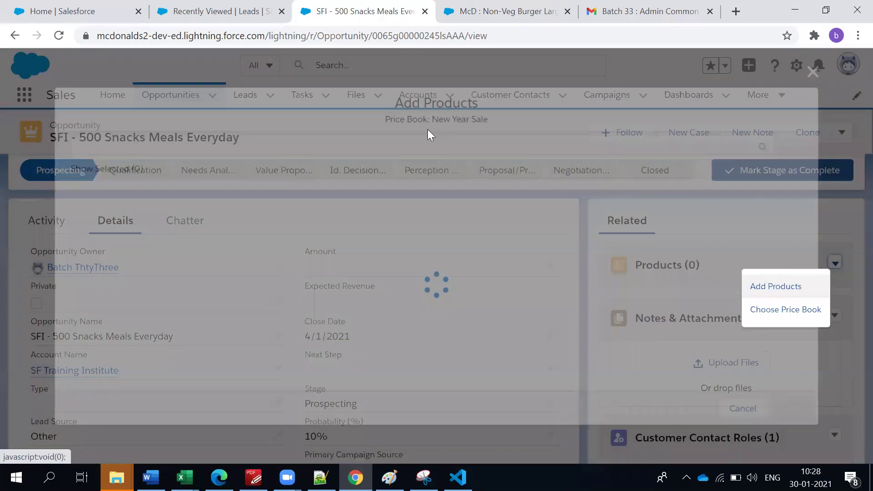
{"action": "triple_click", "coordinate": [469, 119]}
{"action": "left_click", "coordinate": [180, 297]}
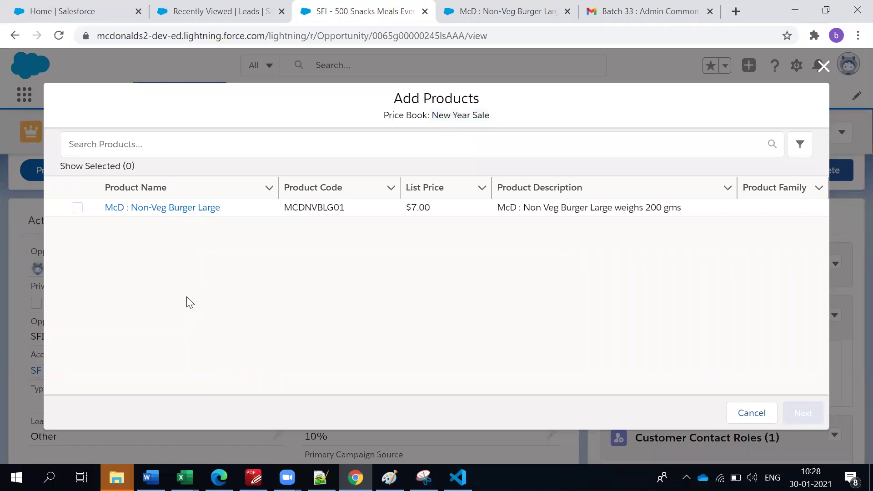
{"action": "triple_click", "coordinate": [496, 115]}
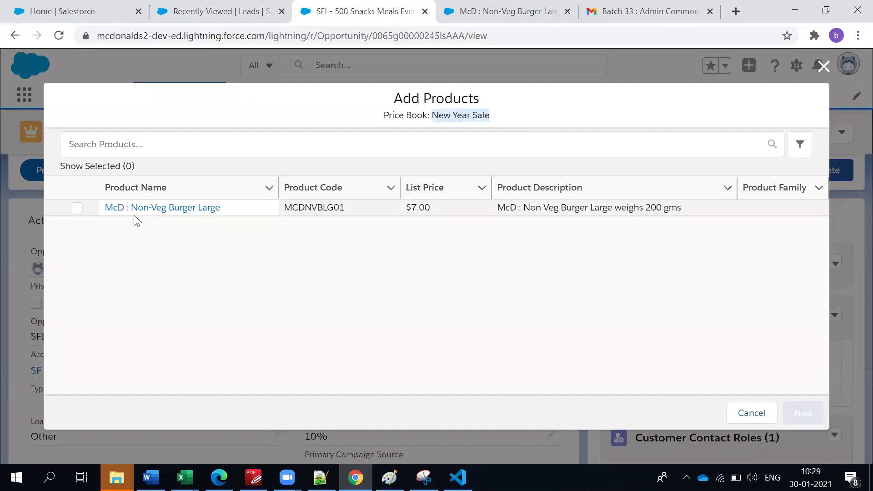
{"action": "left_click", "coordinate": [75, 216]}
{"action": "left_click", "coordinate": [77, 207]}
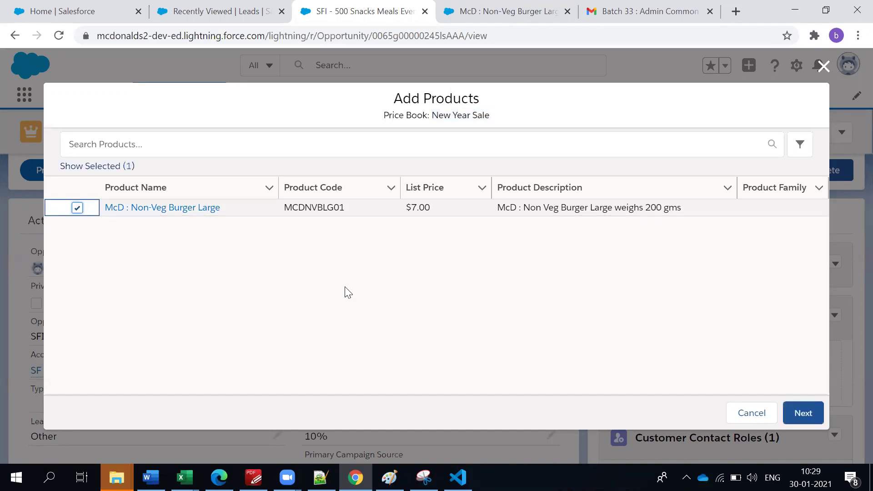
{"action": "left_click", "coordinate": [804, 414]}
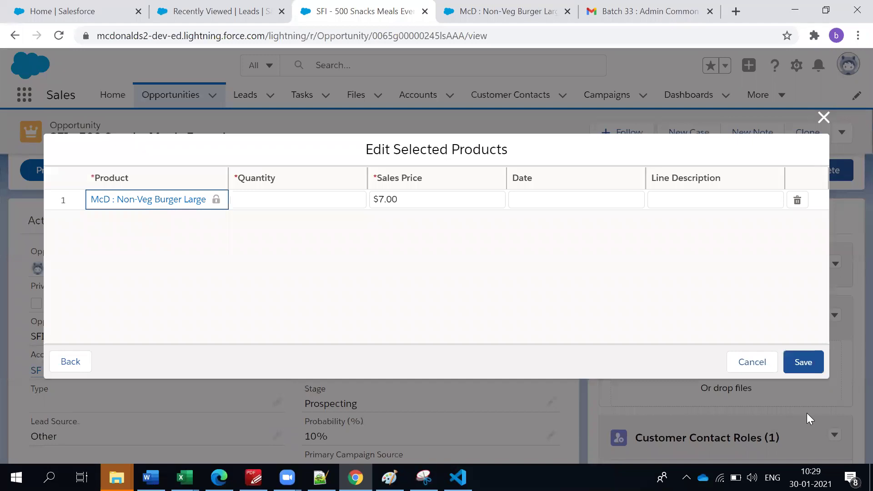
Give the McD : Non-Veg Burger Large line a sales price of 7 and quantity 250.
{"action": "left_click", "coordinate": [400, 203]}
{"action": "type", "text": "7"}
{"action": "left_click", "coordinate": [408, 257]}
{"action": "left_click", "coordinate": [298, 205]}
{"action": "type", "text": "250"}
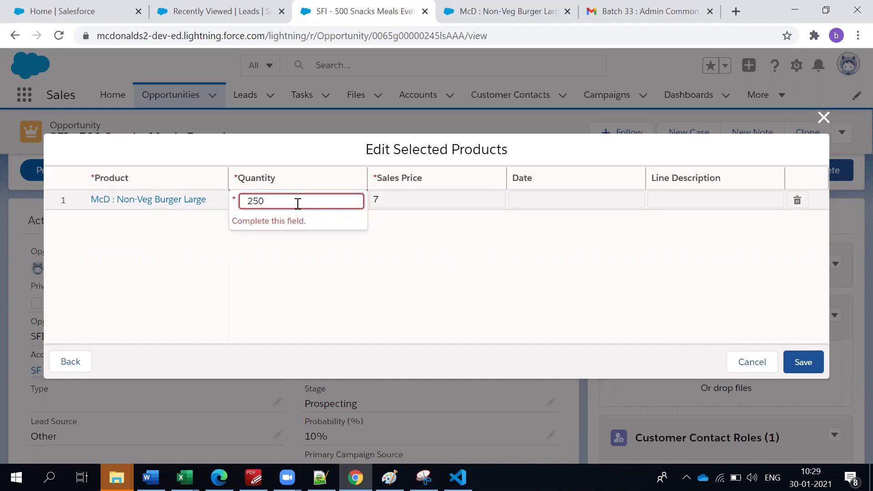
{"action": "left_click", "coordinate": [441, 273]}
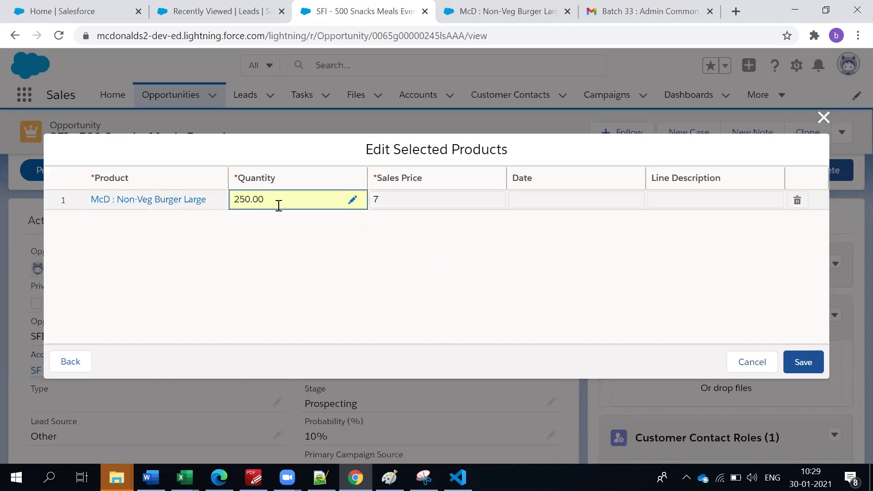
{"action": "left_click", "coordinate": [503, 296]}
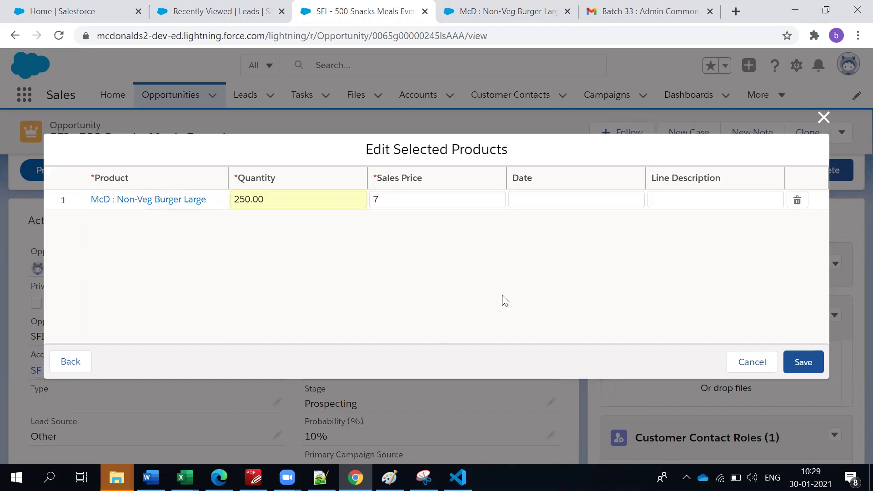
Set the burger line's date to 1/31/2021 and save the product, making the opportunity Amount $1,750.00.
{"action": "left_click", "coordinate": [545, 198]}
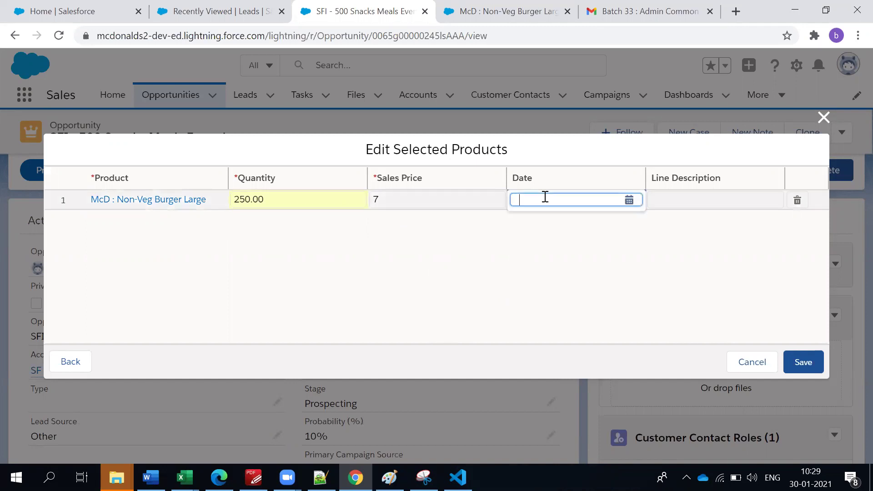
{"action": "left_click", "coordinate": [629, 201]}
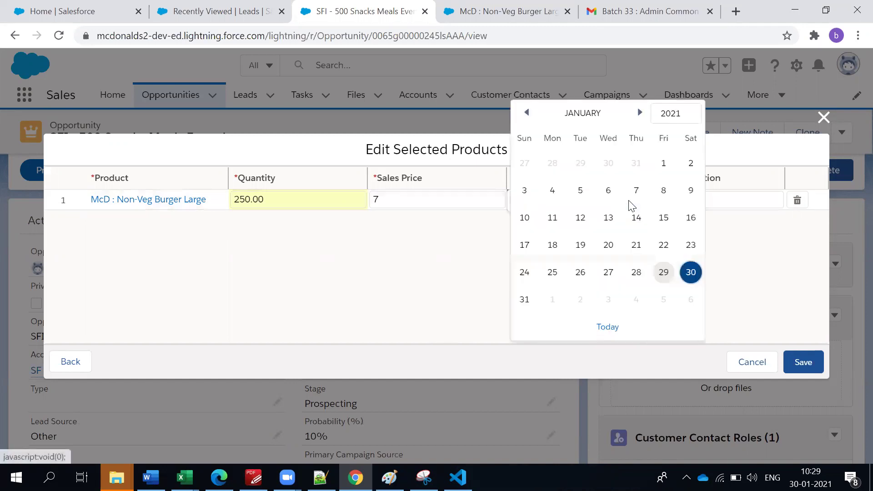
{"action": "left_click", "coordinate": [525, 301]}
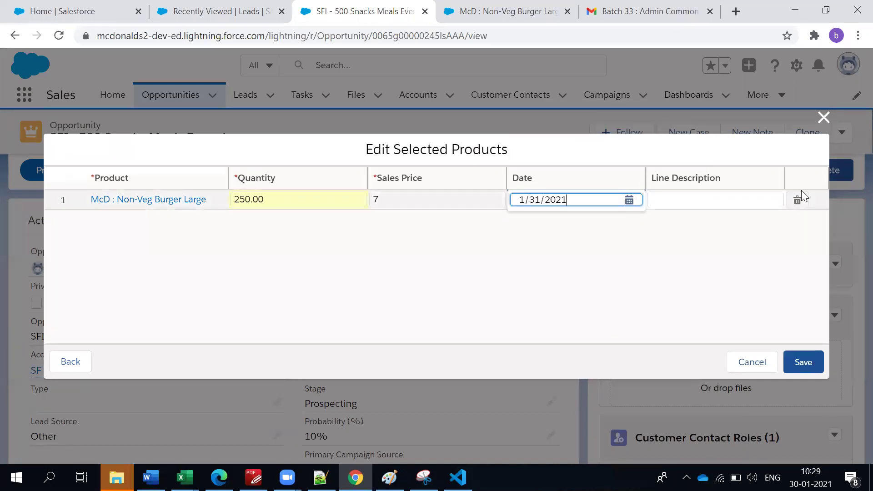
{"action": "left_click", "coordinate": [750, 201]}
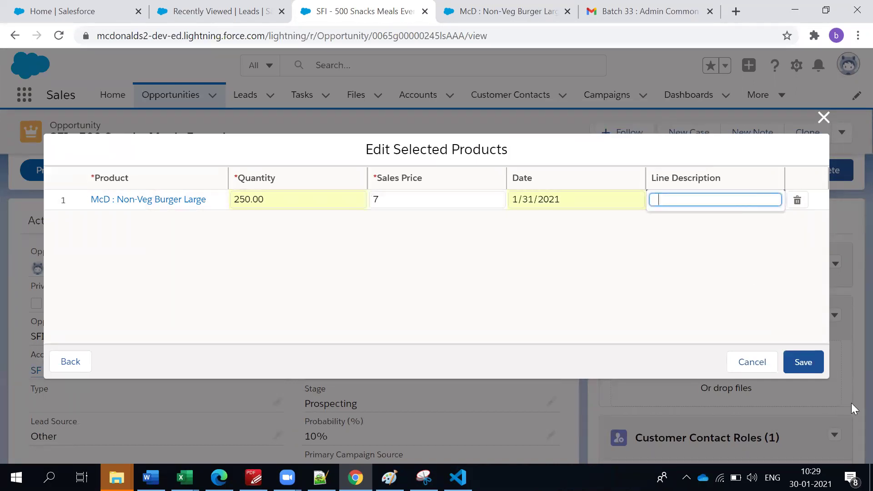
{"action": "left_click", "coordinate": [802, 370]}
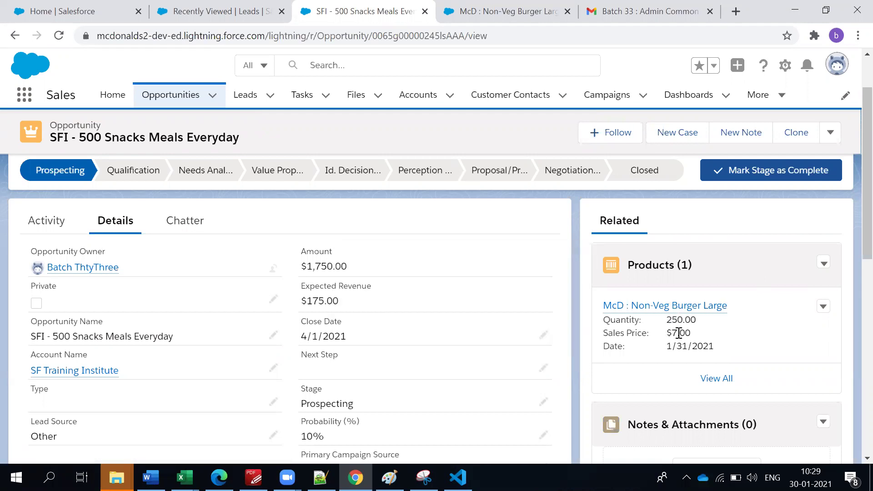
{"action": "left_click_drag", "start_coordinate": [670, 322], "coordinate": [675, 333]}
{"action": "left_click_drag", "start_coordinate": [707, 347], "coordinate": [580, 319]}
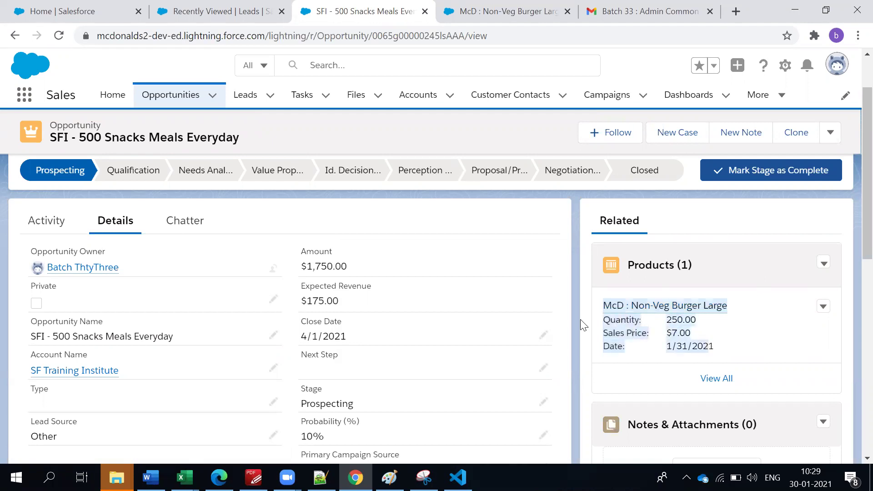
{"action": "left_click", "coordinate": [676, 293]}
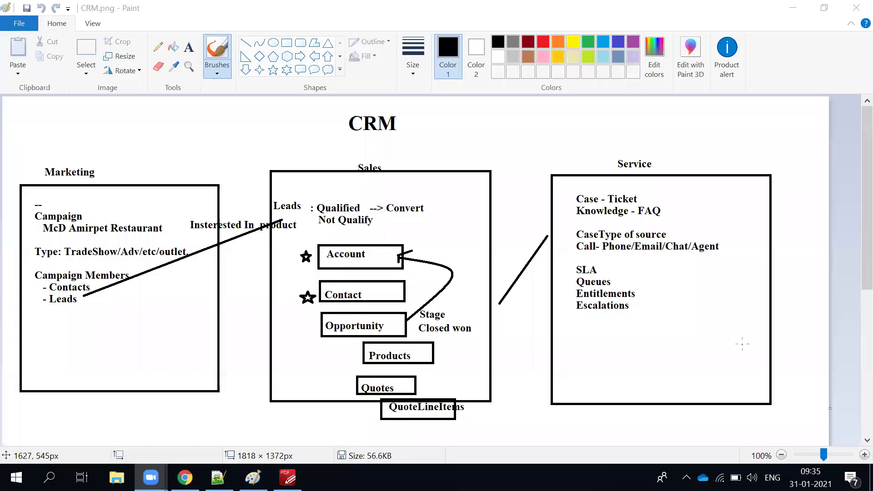
Review the Sales box in the CRM.png diagram in Paint, then return to the Salesforce browser window.
{"action": "left_click", "coordinate": [726, 267]}
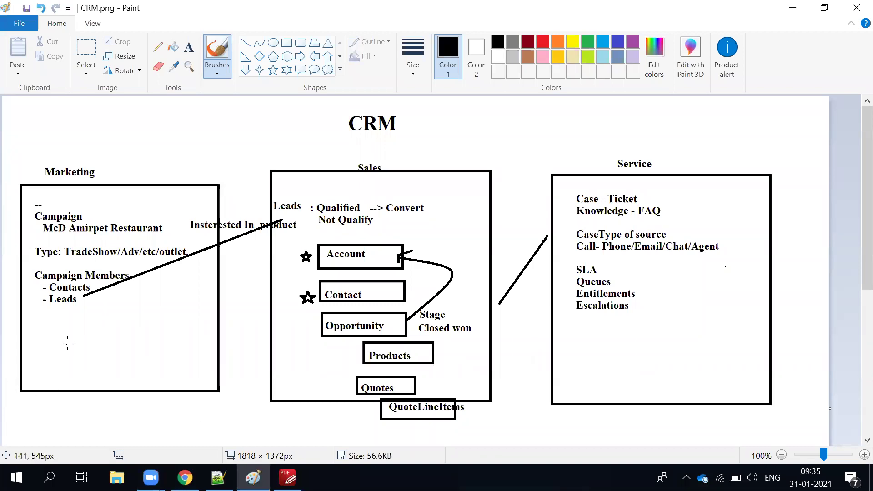
{"action": "scroll", "coordinate": [91, 415], "scroll_direction": "down", "scroll_amount": 2}
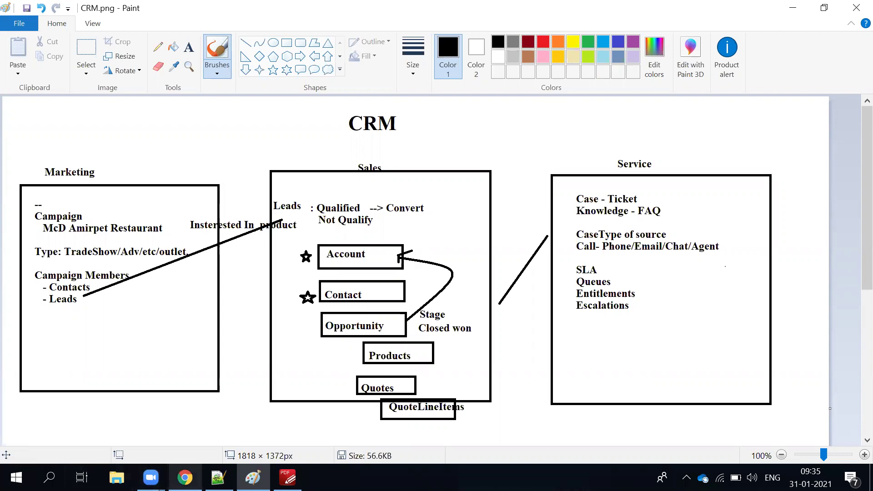
{"action": "mouse_move", "coordinate": [185, 475]}
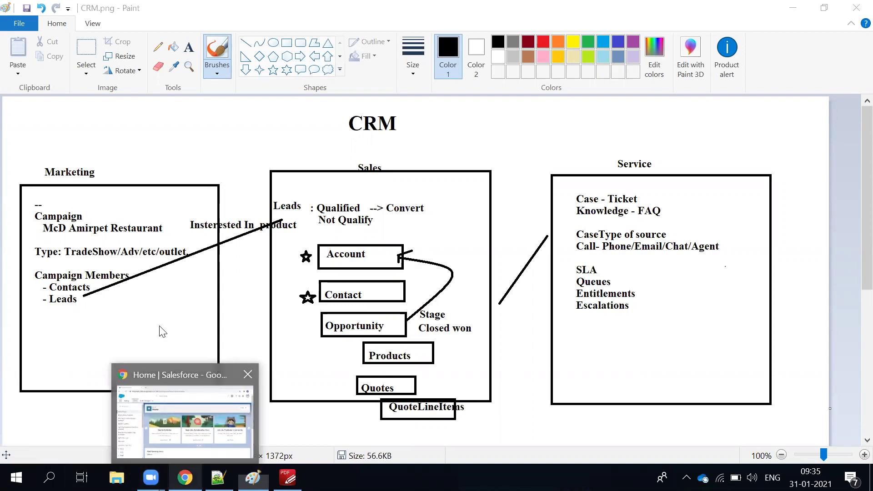
{"action": "left_click", "coordinate": [184, 456]}
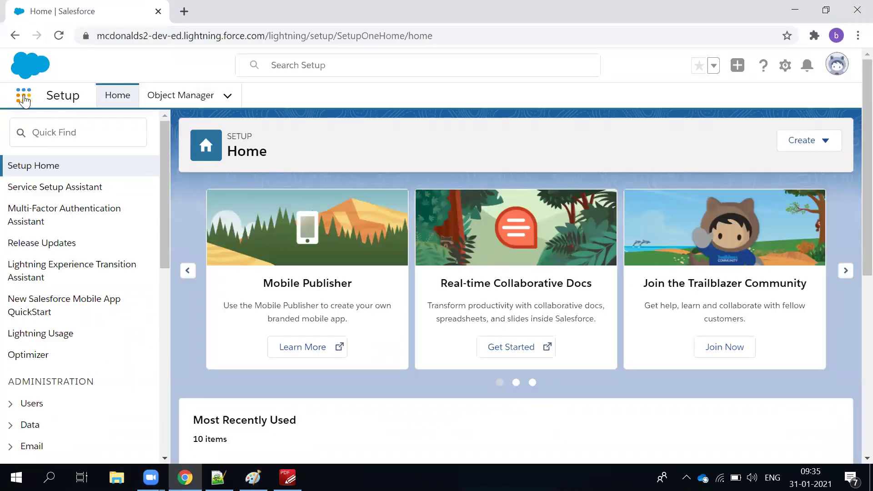
Open the Sales app from the App Launcher by searching 'sales'.
{"action": "left_click", "coordinate": [24, 101]}
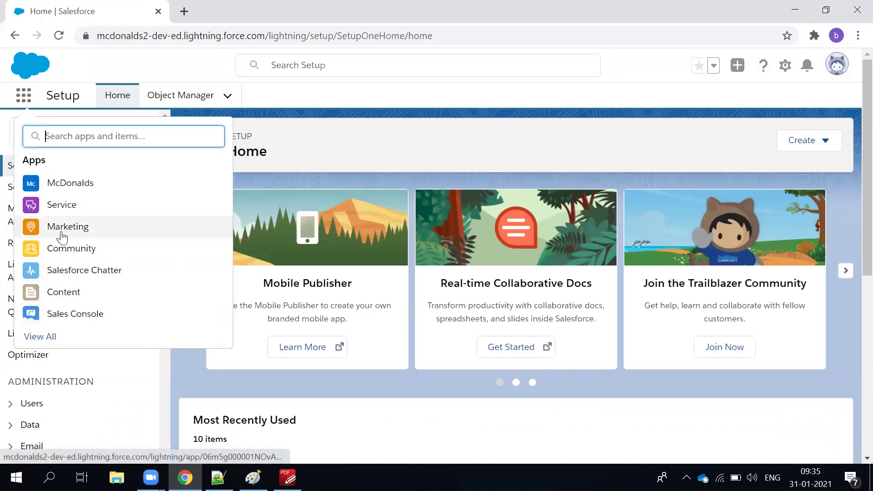
{"action": "type", "text": "sa"}
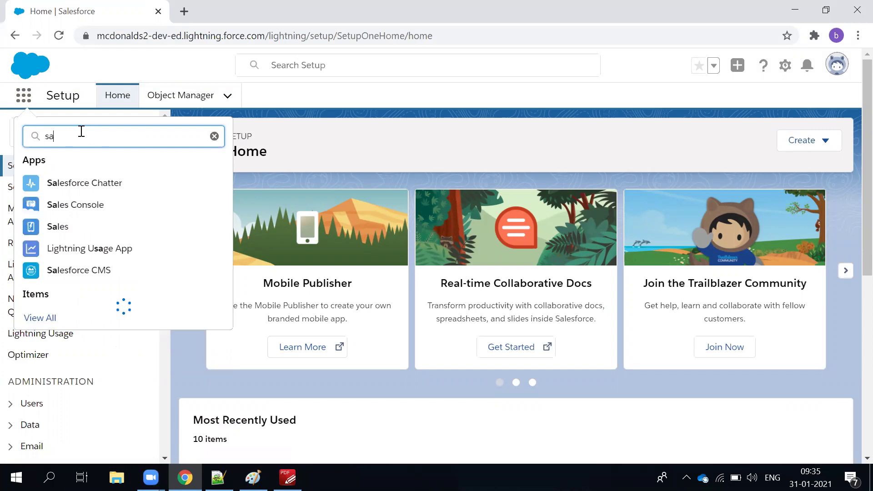
{"action": "type", "text": "les"}
{"action": "left_click", "coordinate": [43, 226]}
Open the Marketing app in a new tab, then go from Sales Home to the Campaigns list.
{"action": "double_click", "coordinate": [77, 134]}
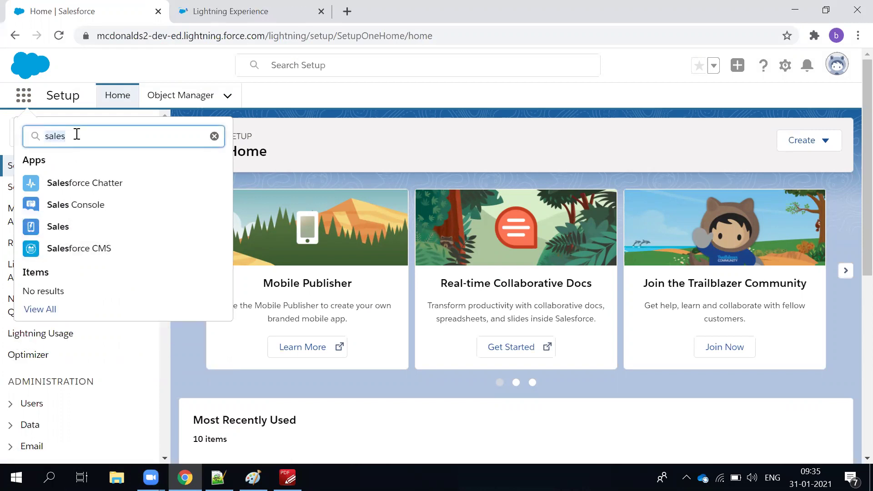
{"action": "type", "text": "marke"}
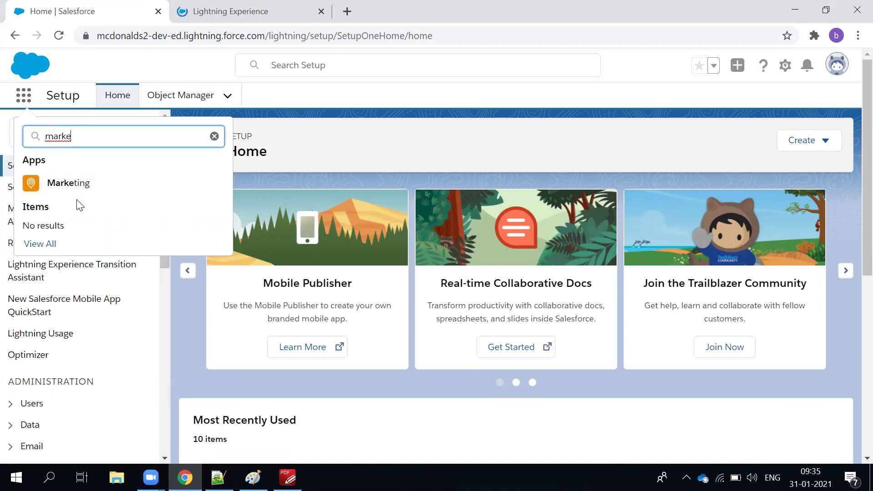
{"action": "left_click", "coordinate": [70, 184]}
{"action": "left_click", "coordinate": [254, 8]}
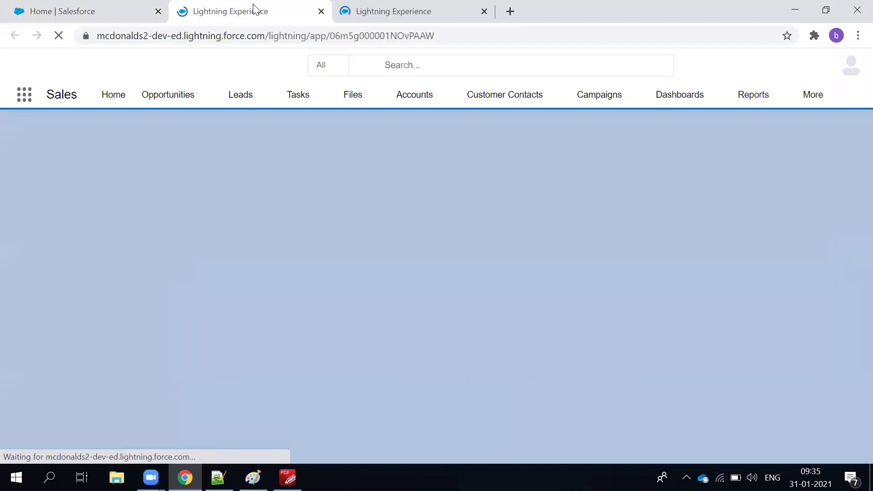
{"action": "left_click", "coordinate": [394, 11]}
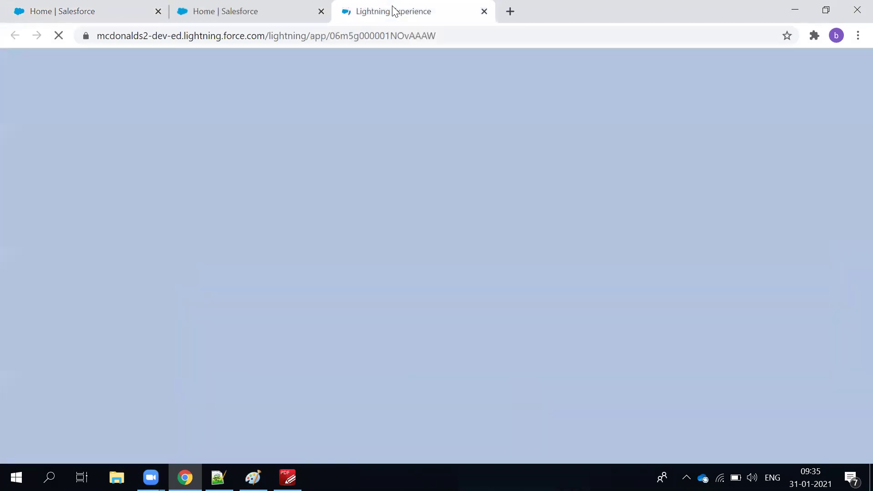
{"action": "left_click", "coordinate": [288, 21]}
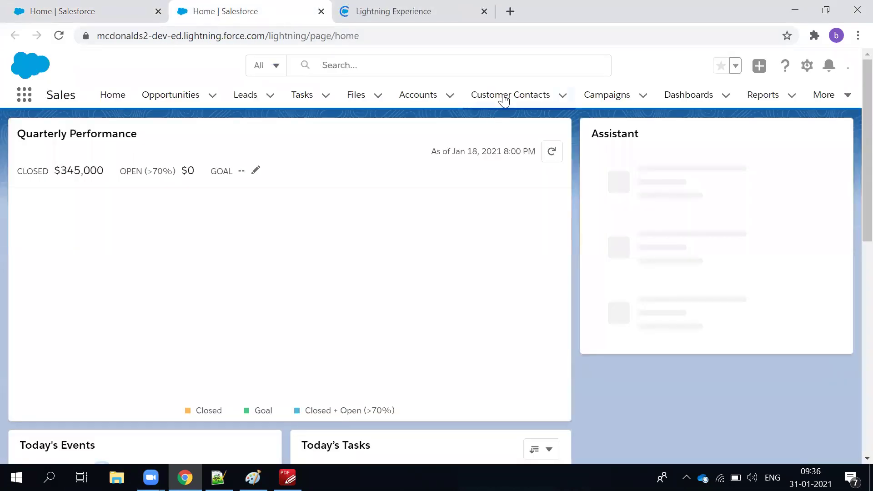
{"action": "left_click", "coordinate": [601, 96]}
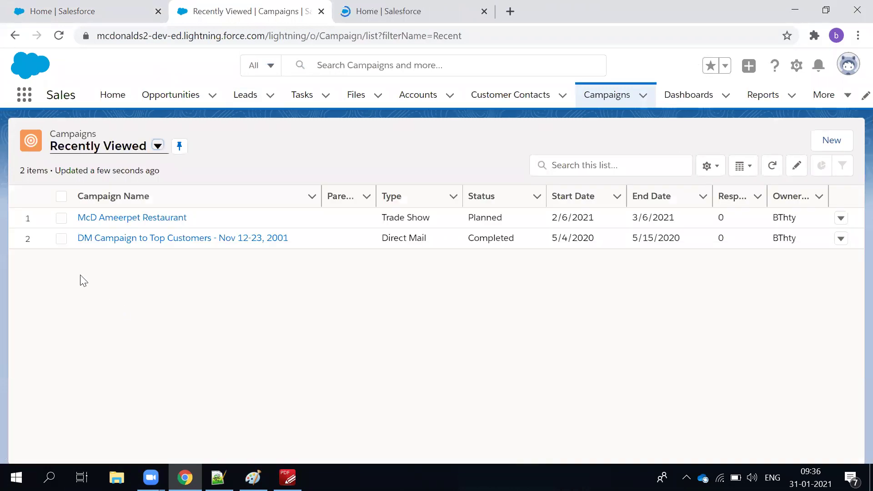
Open the McD Ameerpet Restaurant campaign record and look over its opportunity, SFI - 500 Snacks Meals Everyday.
{"action": "left_click", "coordinate": [103, 219]}
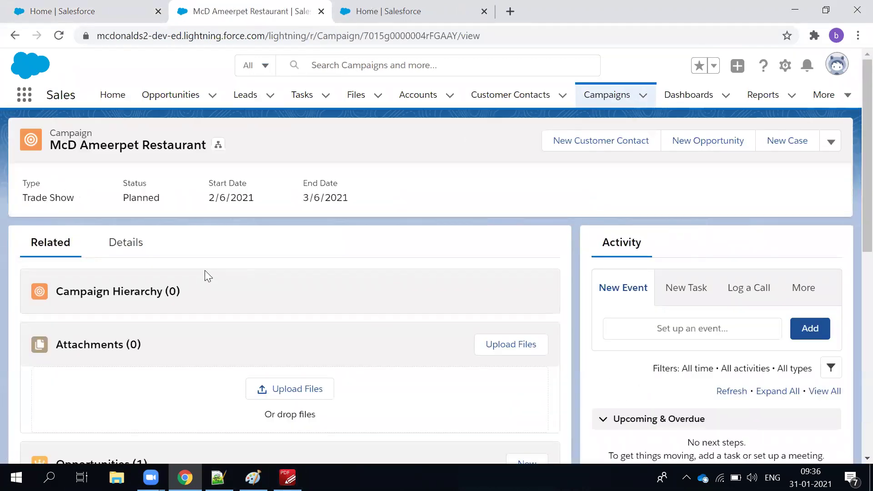
{"action": "scroll", "coordinate": [144, 298], "scroll_direction": "down", "scroll_amount": 1}
{"action": "scroll", "coordinate": [144, 329], "scroll_direction": "down", "scroll_amount": 1}
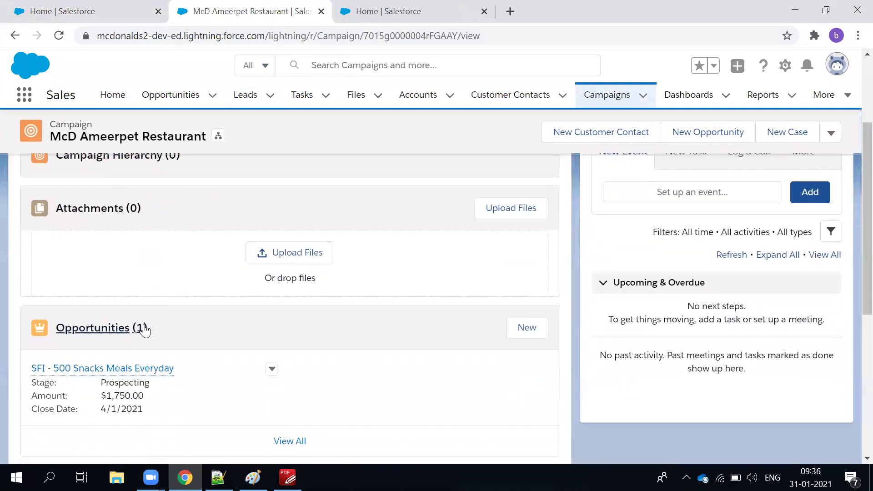
{"action": "scroll", "coordinate": [156, 345], "scroll_direction": "up", "scroll_amount": 1}
{"action": "scroll", "coordinate": [137, 282], "scroll_direction": "up", "scroll_amount": 1}
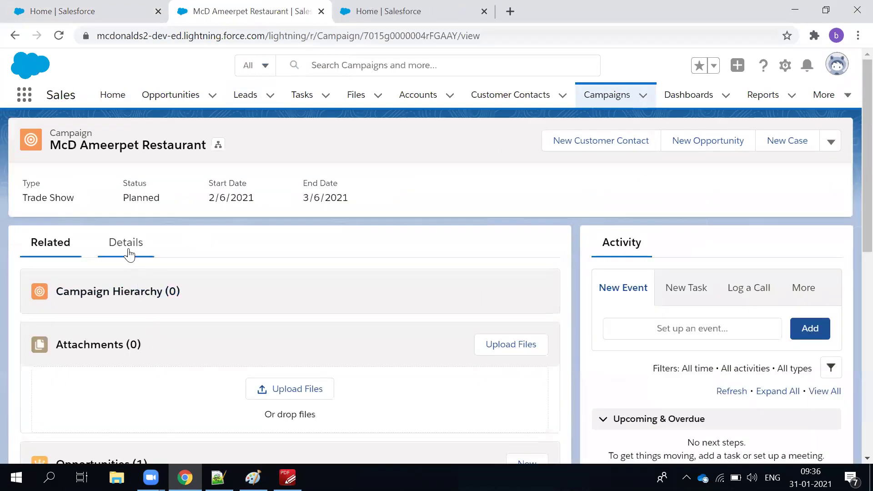
{"action": "left_click", "coordinate": [130, 254]}
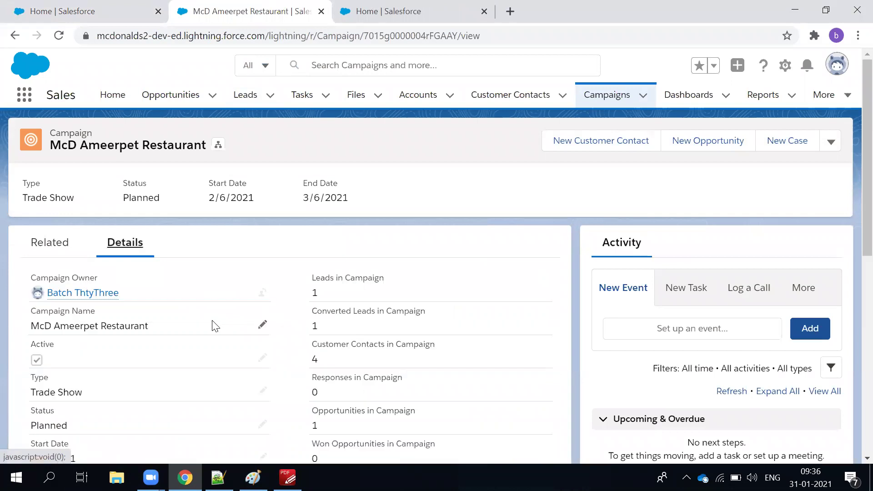
{"action": "scroll", "coordinate": [182, 326], "scroll_direction": "down", "scroll_amount": 1}
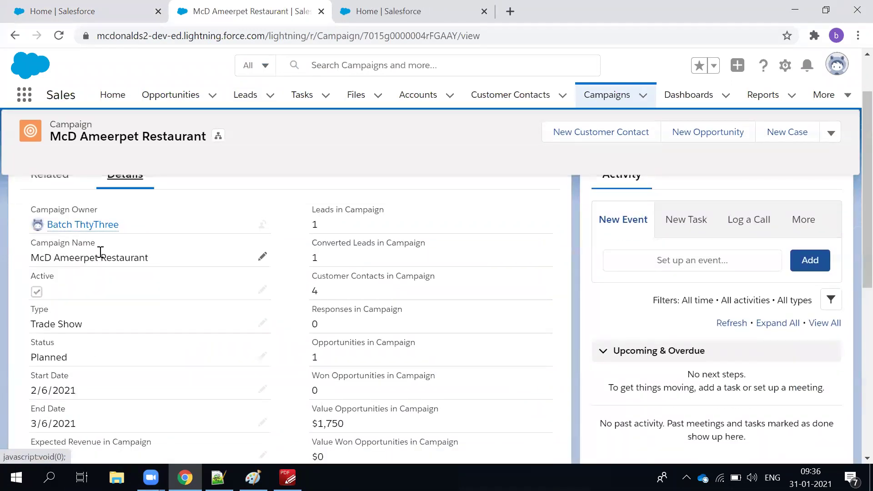
{"action": "scroll", "coordinate": [268, 305], "scroll_direction": "down", "scroll_amount": 2}
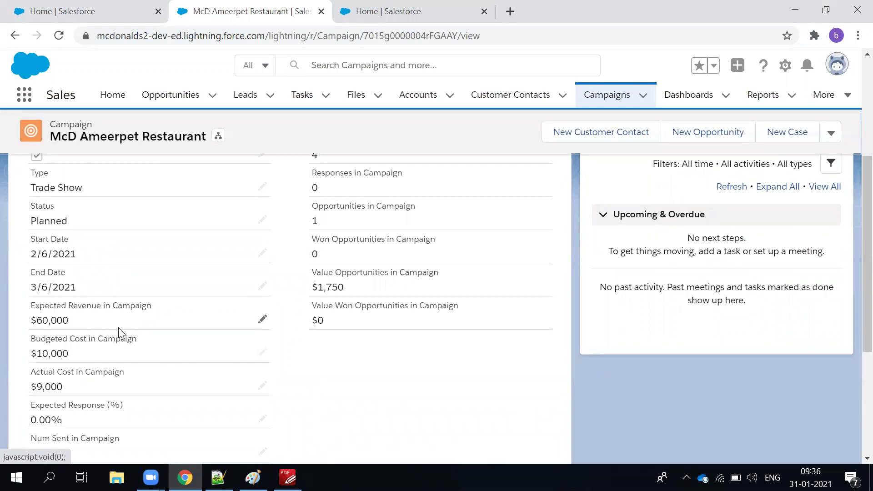
{"action": "scroll", "coordinate": [146, 341], "scroll_direction": "down", "scroll_amount": 1}
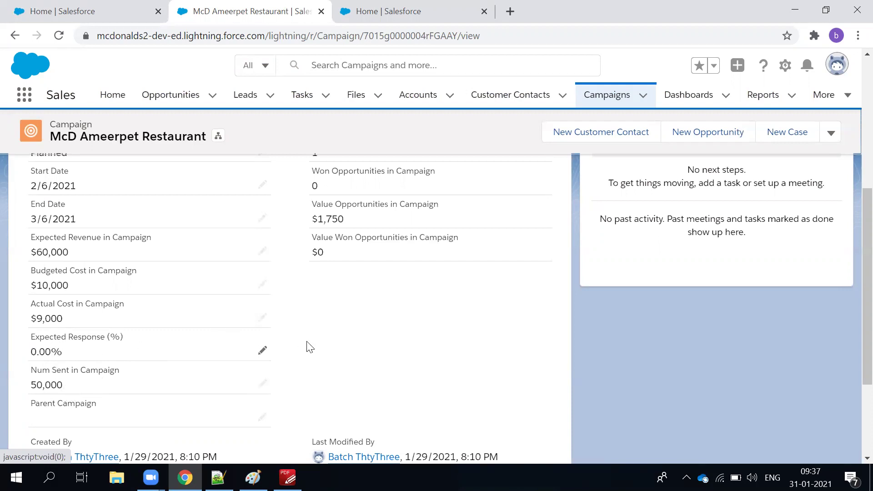
{"action": "scroll", "coordinate": [307, 353], "scroll_direction": "down", "scroll_amount": 1}
{"action": "scroll", "coordinate": [307, 355], "scroll_direction": "down", "scroll_amount": 3}
{"action": "scroll", "coordinate": [307, 354], "scroll_direction": "up", "scroll_amount": 8}
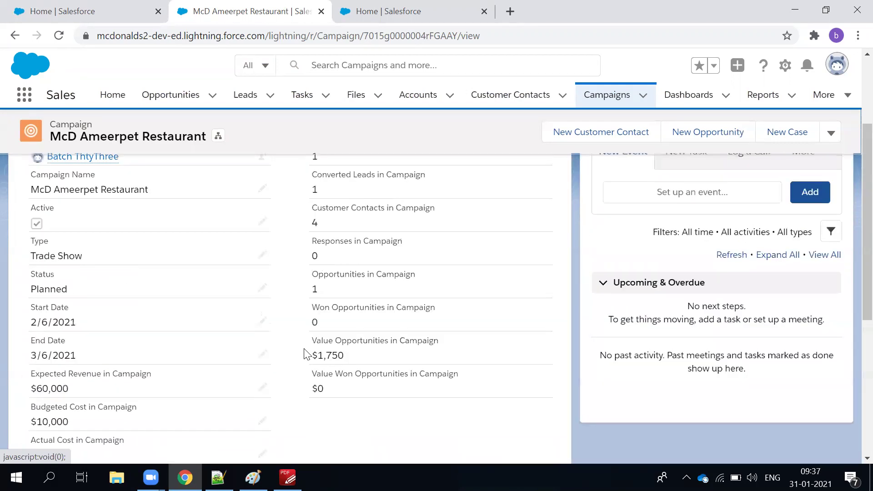
{"action": "scroll", "coordinate": [104, 309], "scroll_direction": "up", "scroll_amount": 2}
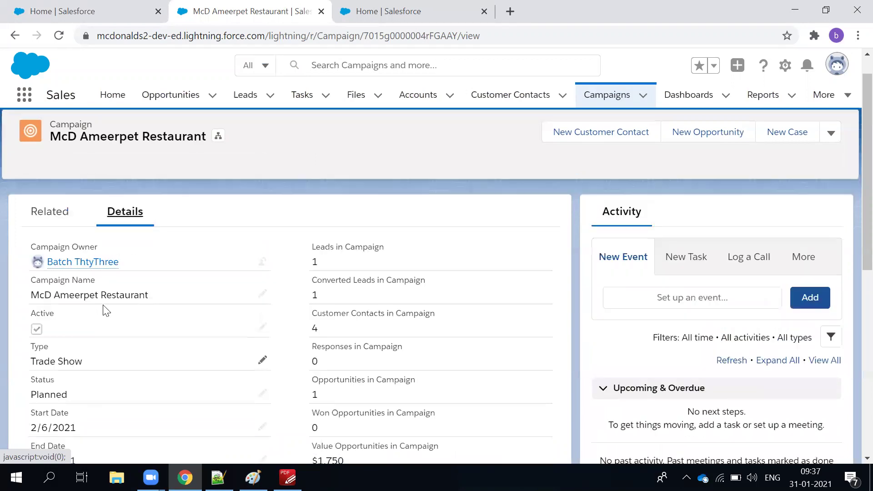
{"action": "left_click", "coordinate": [51, 242]}
{"action": "scroll", "coordinate": [154, 343], "scroll_direction": "down", "scroll_amount": 8}
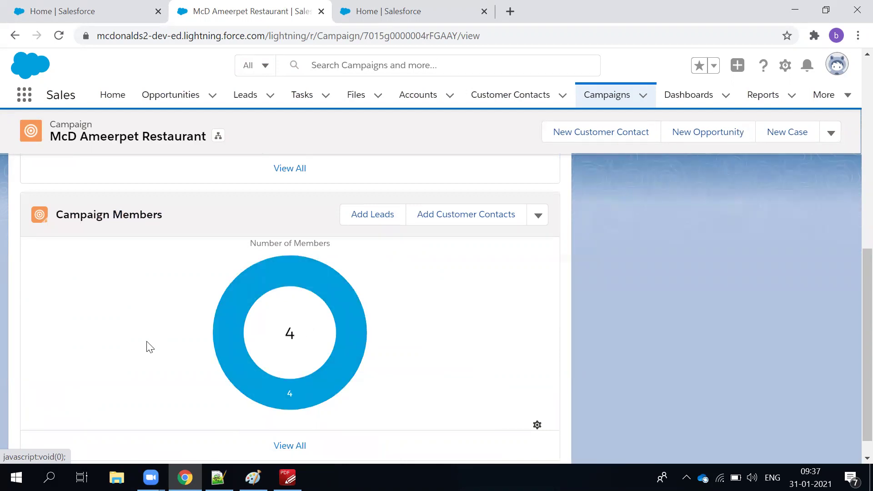
{"action": "scroll", "coordinate": [148, 344], "scroll_direction": "up", "scroll_amount": 1}
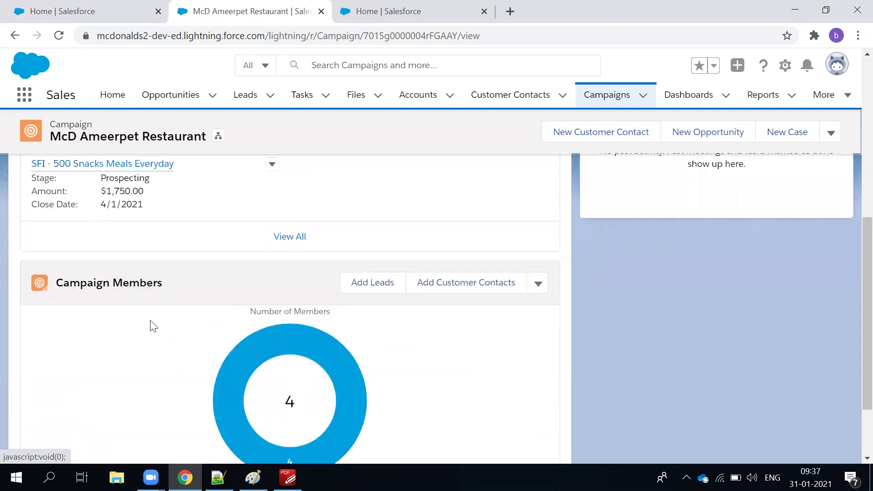
{"action": "left_click", "coordinate": [539, 282]}
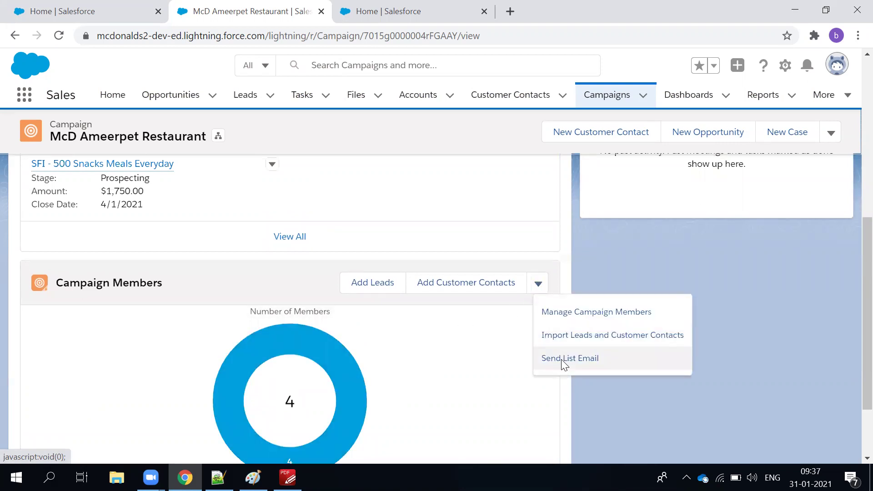
{"action": "left_click", "coordinate": [563, 359]}
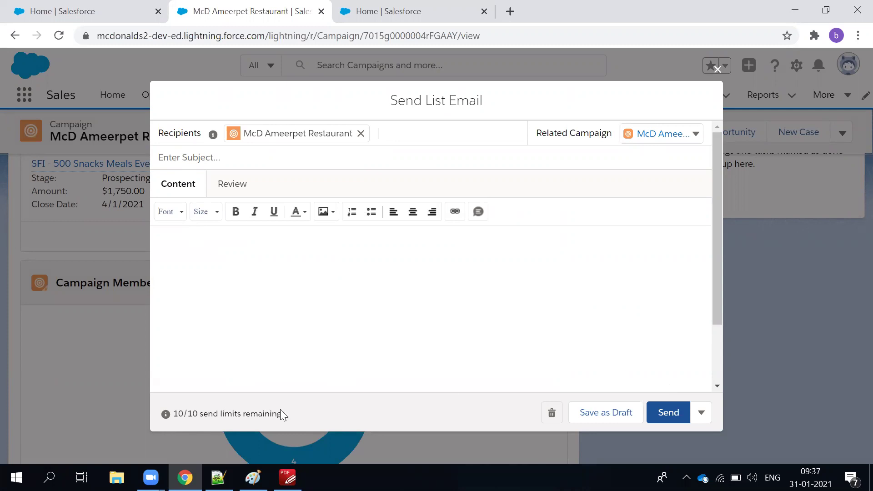
{"action": "left_click_drag", "start_coordinate": [269, 417], "coordinate": [270, 416]}
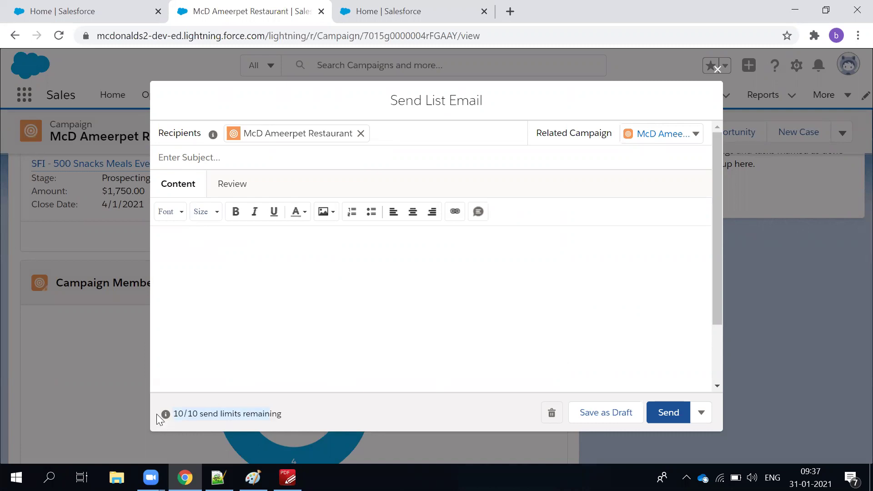
{"action": "mouse_move", "coordinate": [167, 419]}
{"action": "left_click", "coordinate": [717, 69]}
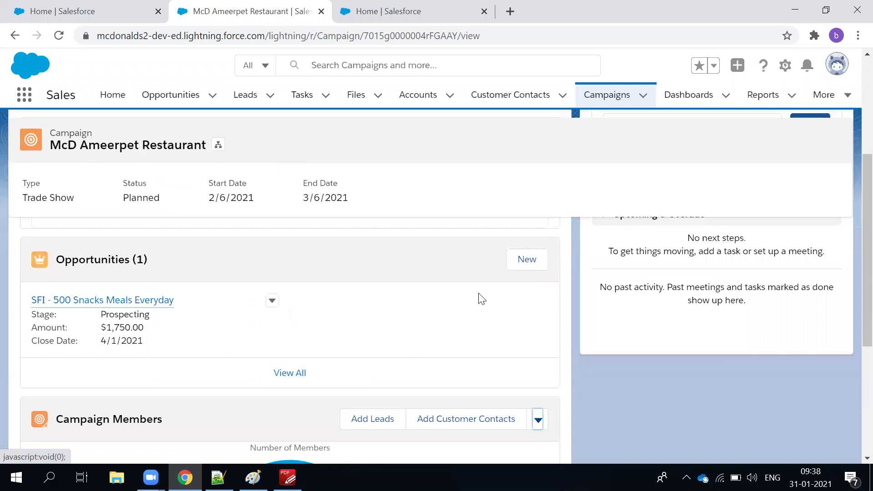
Show all four McD Ameerpet Restaurant campaign members, each with status Sent, and dismiss the filter tip.
{"action": "scroll", "coordinate": [479, 299], "scroll_direction": "down", "scroll_amount": 5}
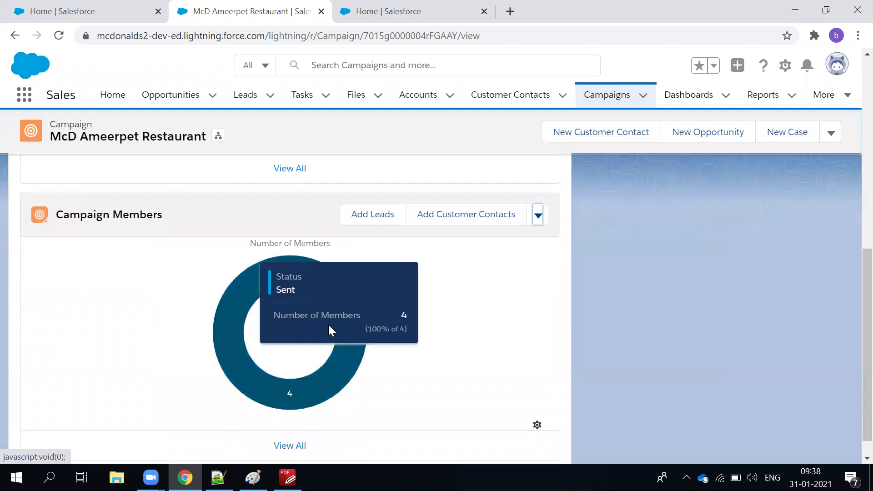
{"action": "scroll", "coordinate": [328, 323], "scroll_direction": "up", "scroll_amount": 5}
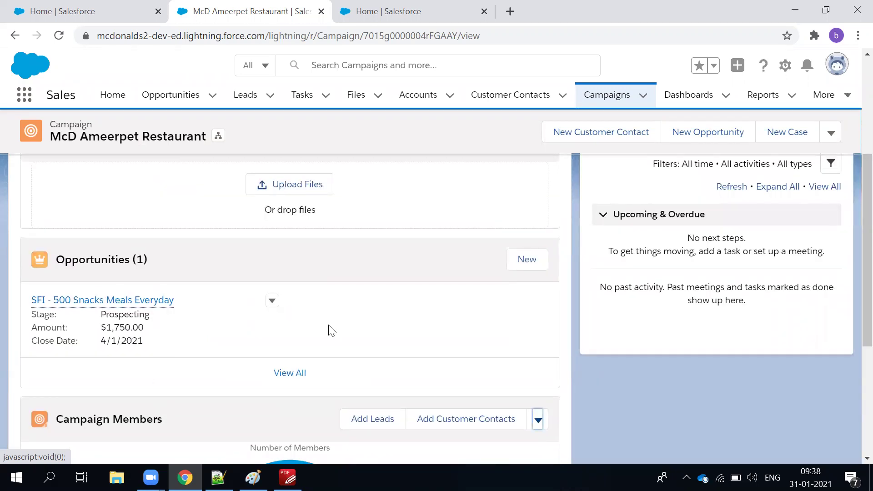
{"action": "scroll", "coordinate": [329, 326], "scroll_direction": "up", "scroll_amount": 3}
{"action": "scroll", "coordinate": [329, 325], "scroll_direction": "down", "scroll_amount": 4}
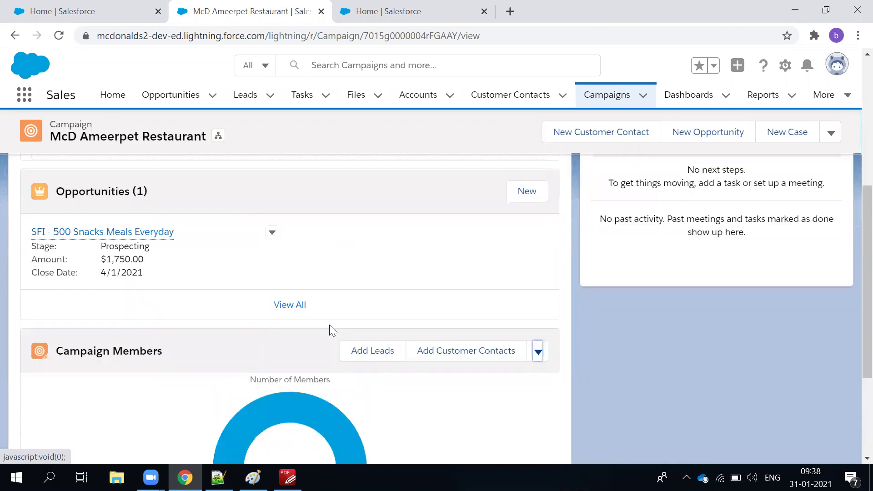
{"action": "scroll", "coordinate": [329, 324], "scroll_direction": "down", "scroll_amount": 1}
{"action": "scroll", "coordinate": [332, 255], "scroll_direction": "down", "scroll_amount": 2}
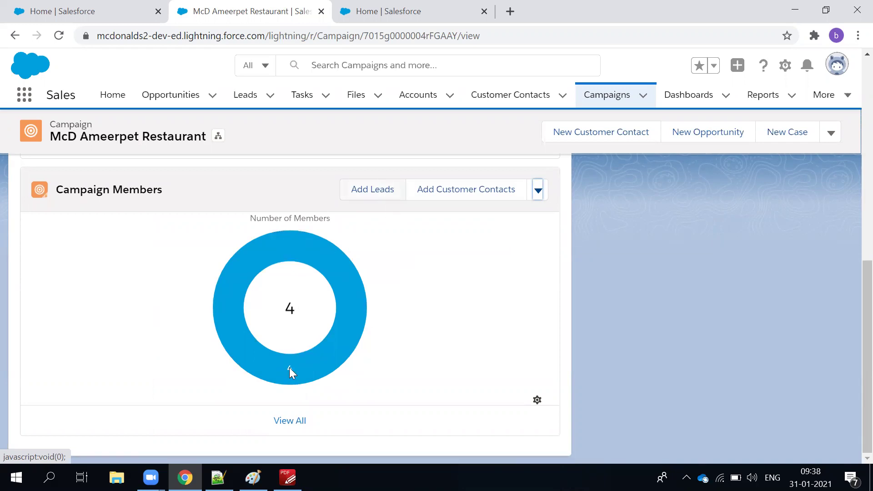
{"action": "left_click", "coordinate": [284, 423]}
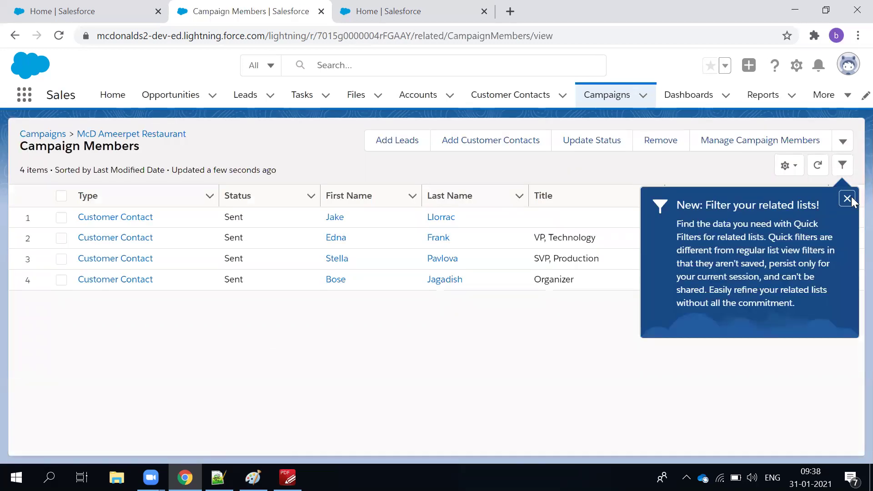
{"action": "left_click", "coordinate": [394, 374]}
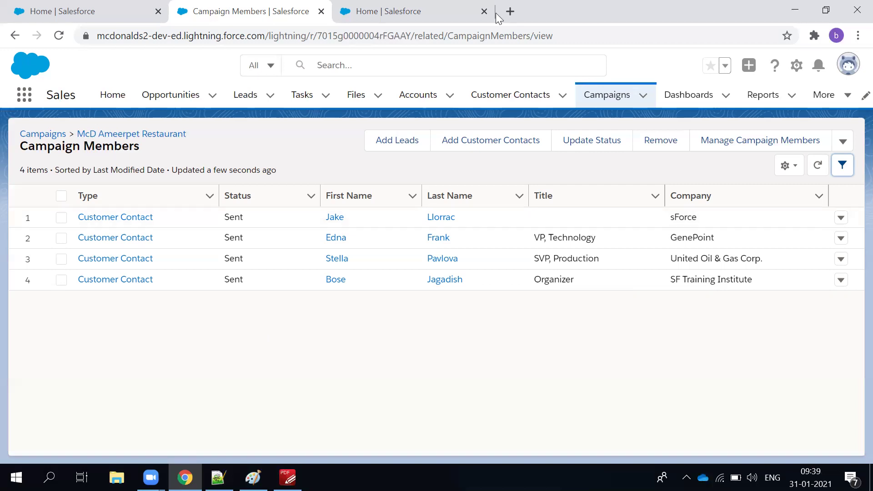
In a new tab, search Google for 'email specialist for marketing cloud'.
{"action": "left_click", "coordinate": [518, 12]}
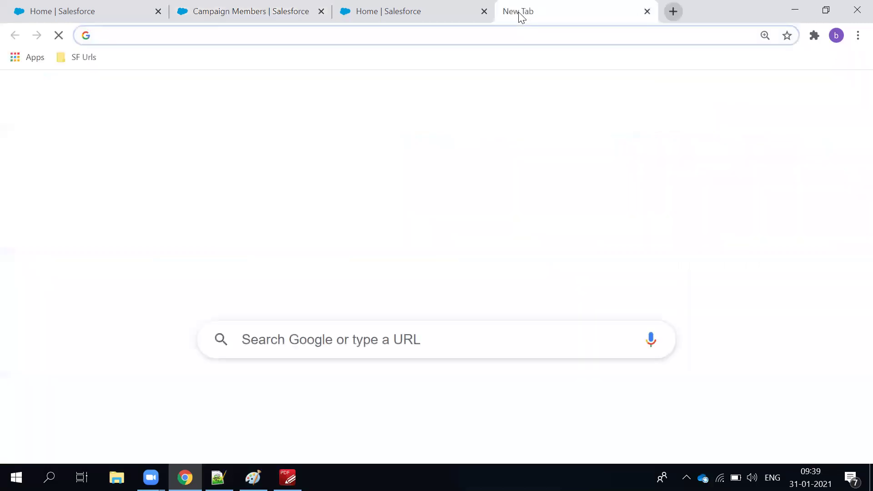
{"action": "type", "text": "email spe"}
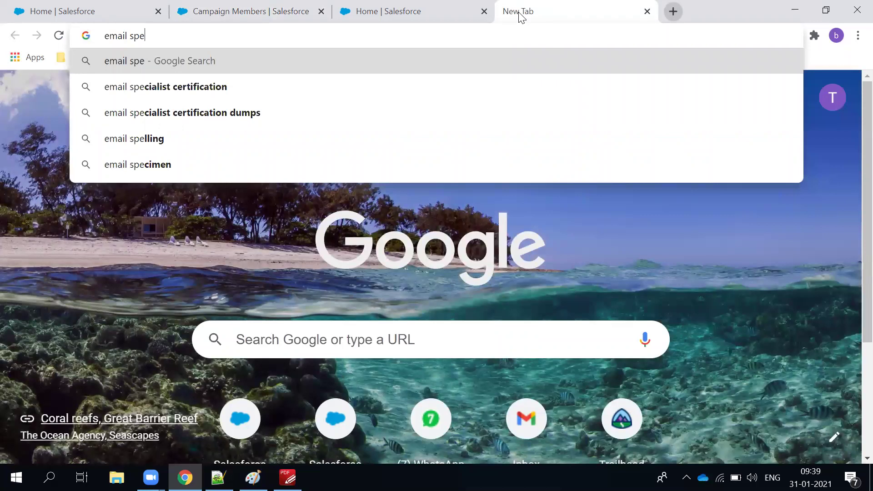
{"action": "type", "text": "co"}
{"action": "key", "text": "BackSpace"}
{"action": "type", "text": "ilil"}
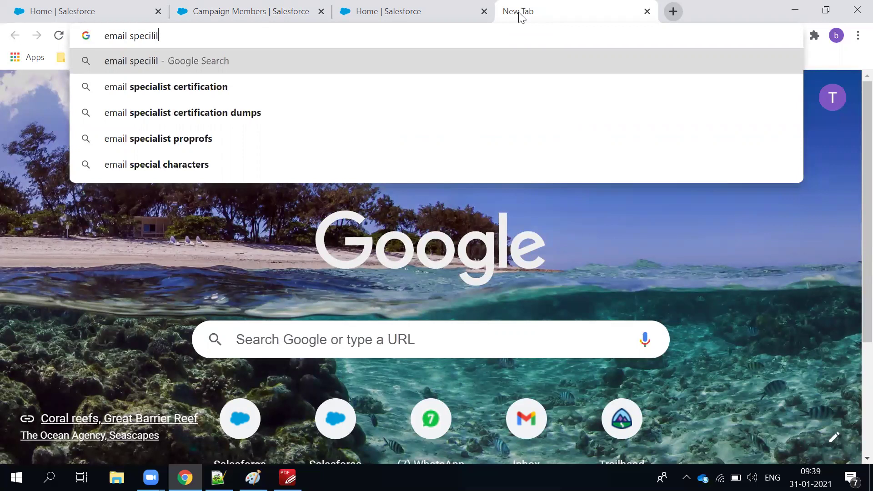
{"action": "key", "text": "Down"}
{"action": "key", "text": "BackSpace"}
{"action": "key", "text": "BackSpace"}
{"action": "key", "text": "BackSpace"}
{"action": "key", "text": "BackSpace"}
{"action": "key", "text": "BackSpace"}
{"action": "key", "text": "BackSpace"}
{"action": "key", "text": "BackSpace"}
{"action": "key", "text": "BackSpace"}
{"action": "key", "text": "BackSpace"}
{"action": "key", "text": "BackSpace"}
{"action": "key", "text": "BackSpace"}
{"action": "key", "text": "BackSpace"}
{"action": "key", "text": "BackSpace"}
{"action": "key", "text": "BackSpace"}
{"action": "type", "text": "fo"}
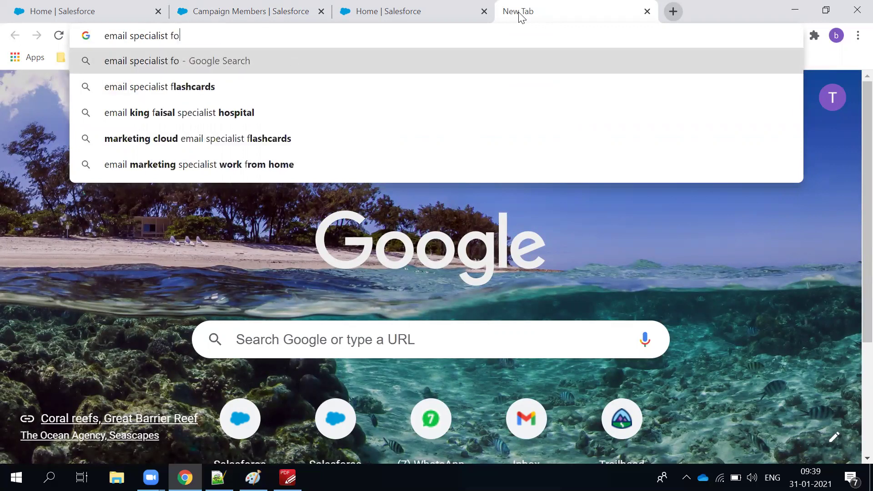
{"action": "type", "text": "r mak"}
{"action": "key", "text": "BackSpace"}
{"action": "type", "text": "rke"}
{"action": "key", "text": "Down"}
{"action": "key", "text": "Return"}
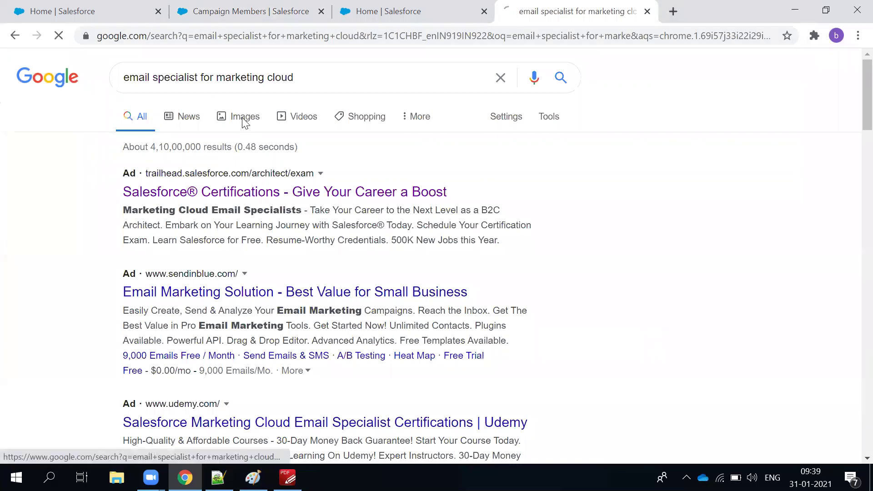
Switch to the image results for that query and browse through them.
{"action": "left_click", "coordinate": [244, 120]}
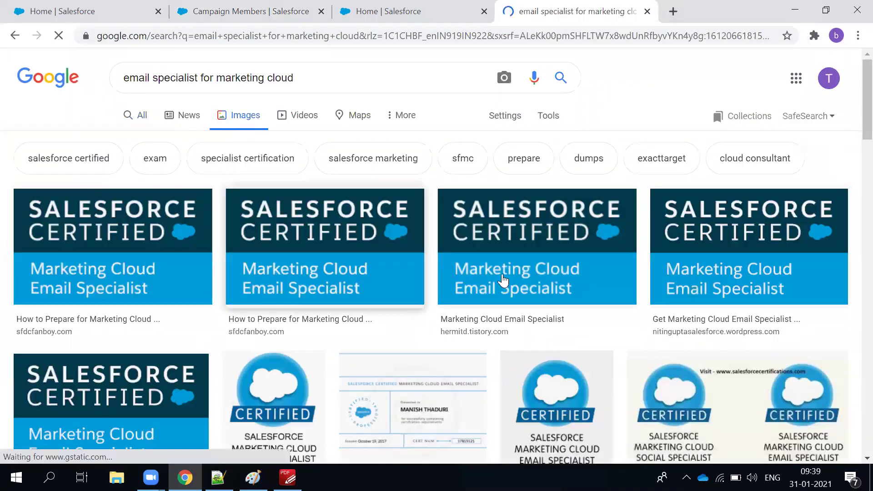
{"action": "scroll", "coordinate": [502, 280], "scroll_direction": "down", "scroll_amount": 5}
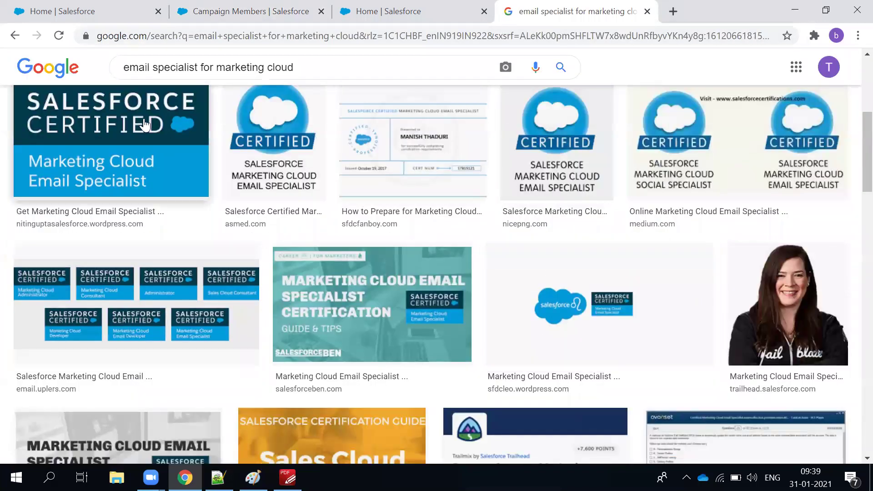
{"action": "scroll", "coordinate": [336, 232], "scroll_direction": "down", "scroll_amount": 4}
{"action": "scroll", "coordinate": [337, 237], "scroll_direction": "down", "scroll_amount": 1}
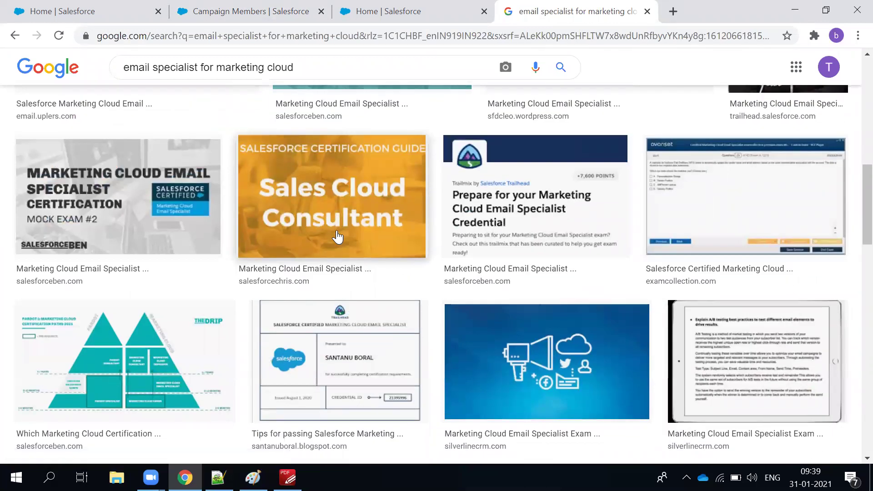
{"action": "scroll", "coordinate": [337, 236], "scroll_direction": "down", "scroll_amount": 5}
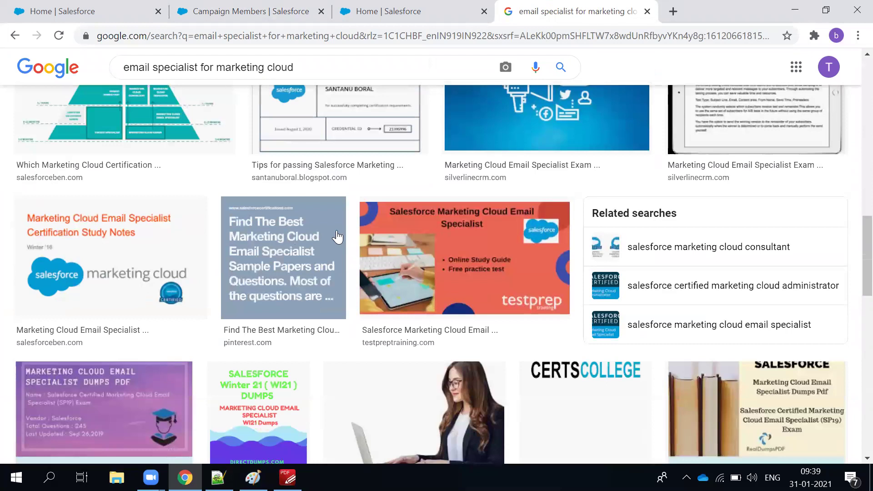
{"action": "scroll", "coordinate": [336, 236], "scroll_direction": "up", "scroll_amount": 10}
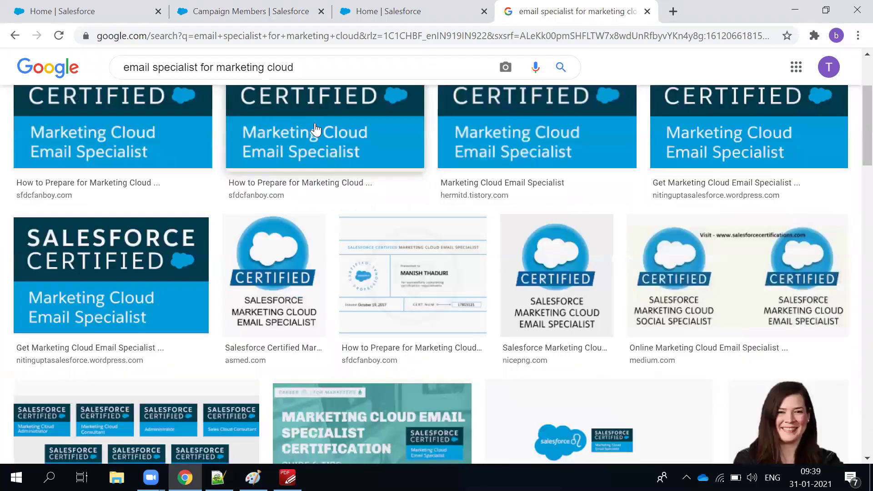
{"action": "scroll", "coordinate": [217, 91], "scroll_direction": "up", "scroll_amount": 3}
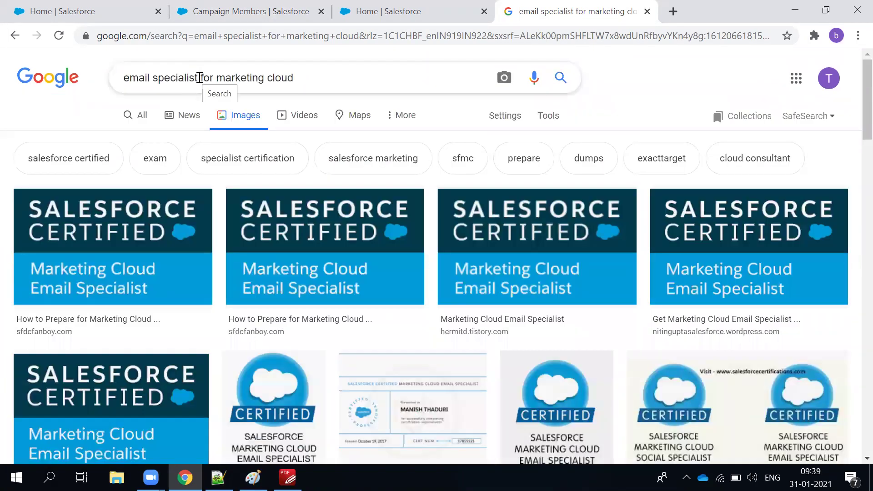
Change the image search query to 'Emailmarketing cloud'.
{"action": "left_click_drag", "start_coordinate": [217, 77], "coordinate": [5, 70]}
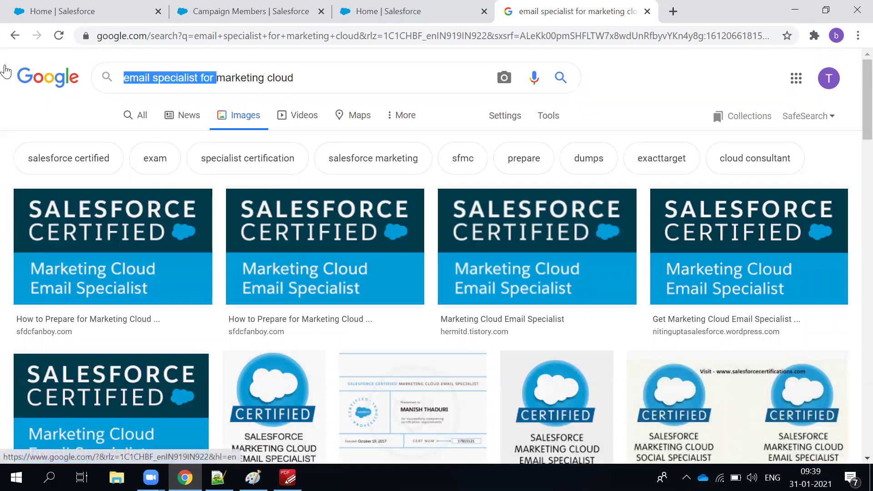
{"action": "type", "text": "Email"}
{"action": "key", "text": "Return"}
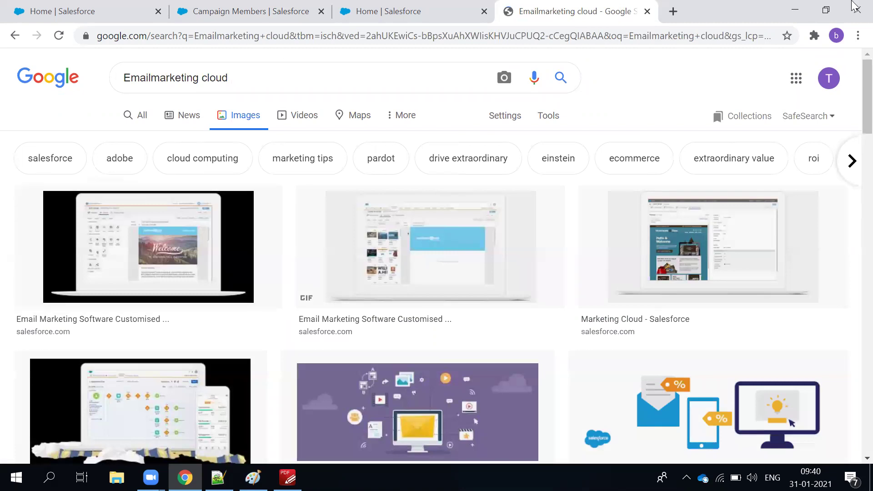
Search images for the 'email studio marketing cloud' suggestion and browse the results.
{"action": "left_click", "coordinate": [155, 77]}
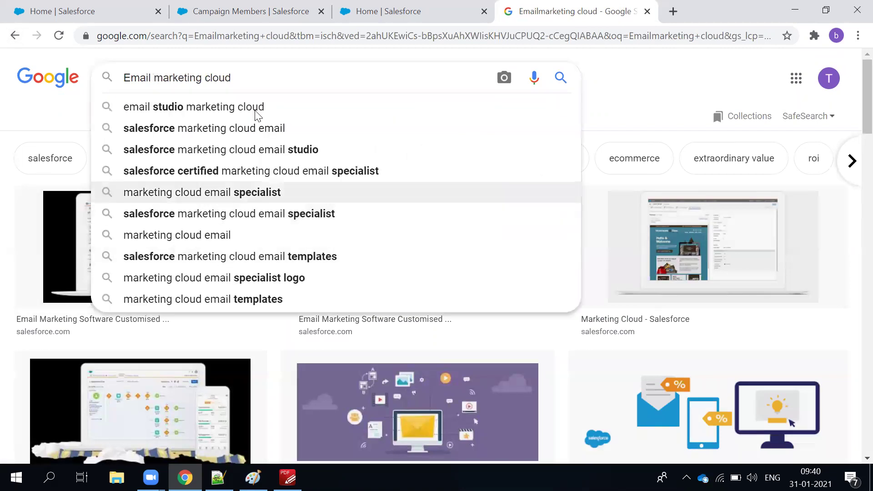
{"action": "left_click", "coordinate": [240, 108]}
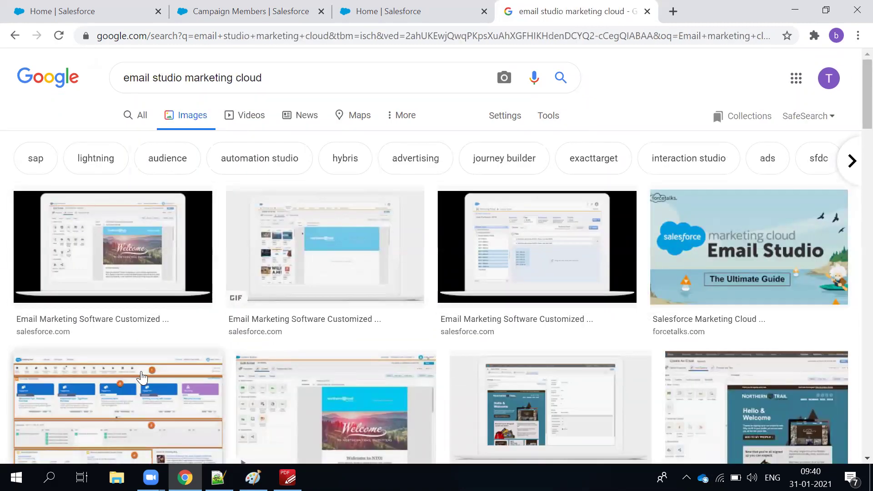
{"action": "scroll", "coordinate": [142, 378], "scroll_direction": "down", "scroll_amount": 4}
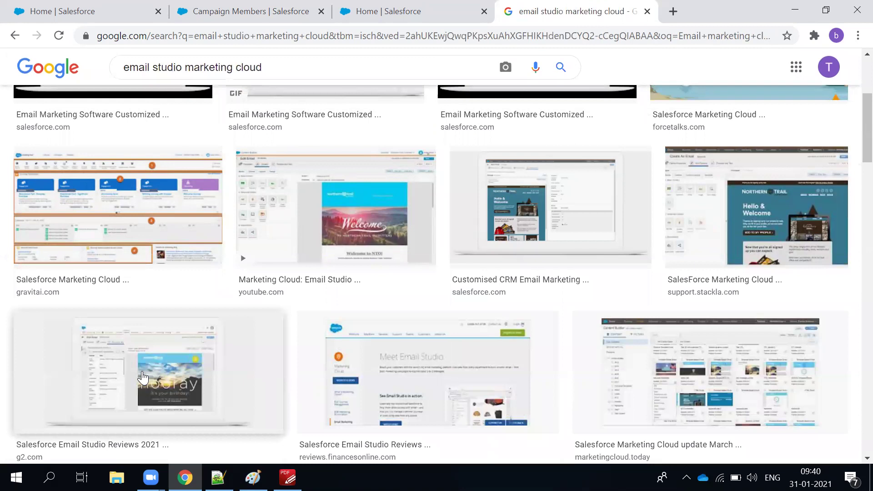
{"action": "scroll", "coordinate": [137, 313], "scroll_direction": "down", "scroll_amount": 4}
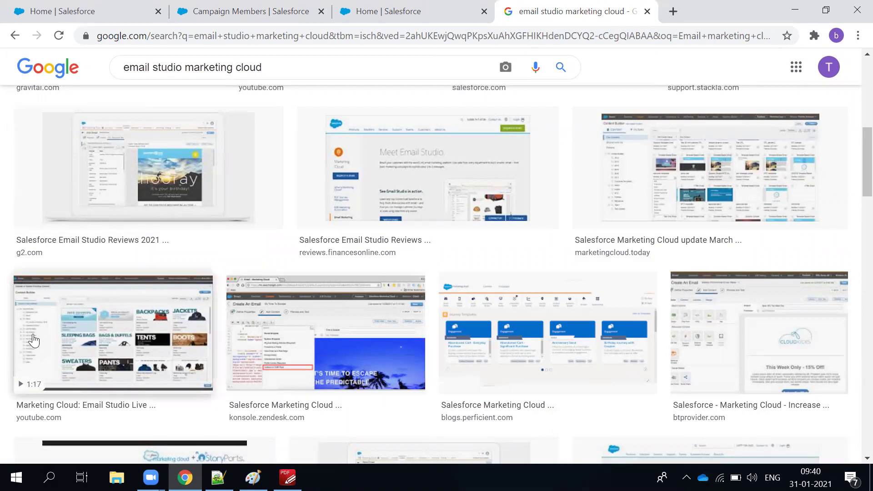
Preview the btprovider.com Marketing Cloud email screenshot, then select 'email studio' in the query.
{"action": "left_click", "coordinate": [725, 366]}
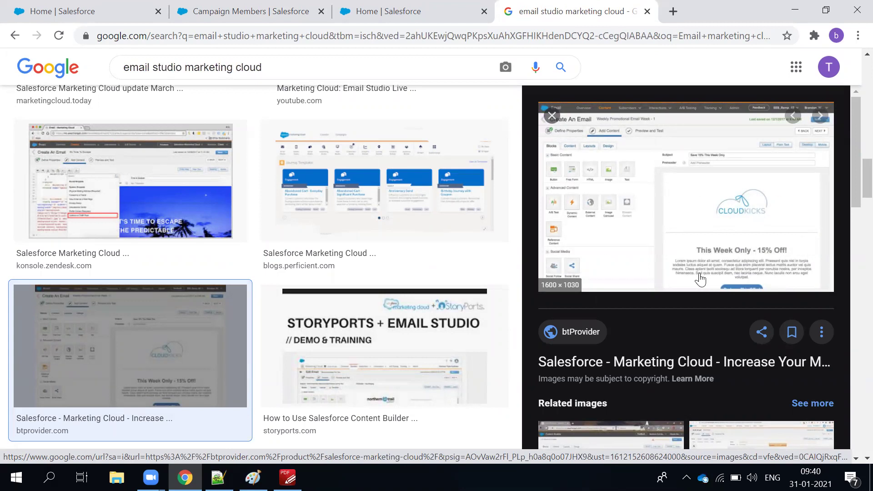
{"action": "scroll", "coordinate": [752, 208], "scroll_direction": "down", "scroll_amount": 2}
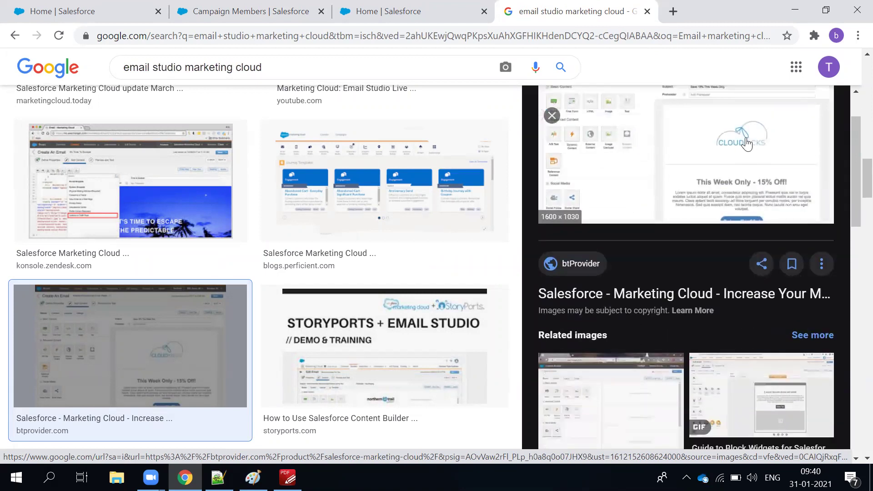
{"action": "scroll", "coordinate": [727, 202], "scroll_direction": "up", "scroll_amount": 2}
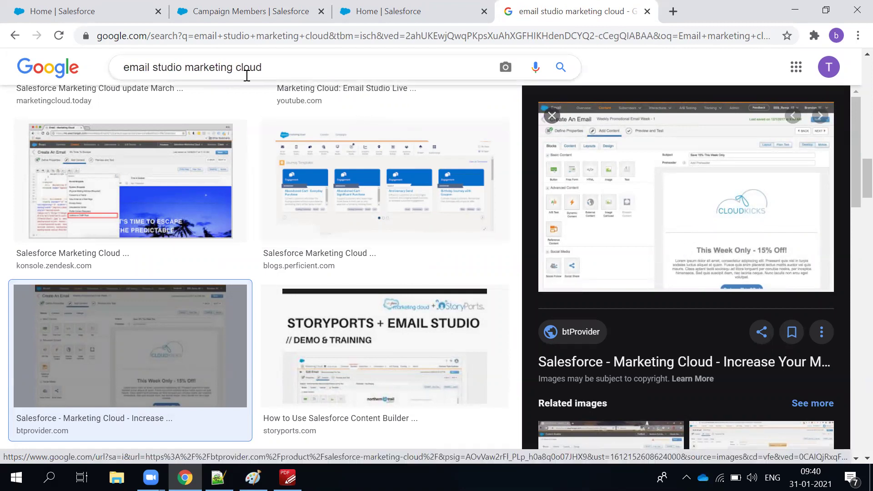
{"action": "left_click_drag", "start_coordinate": [186, 67], "coordinate": [92, 71]}
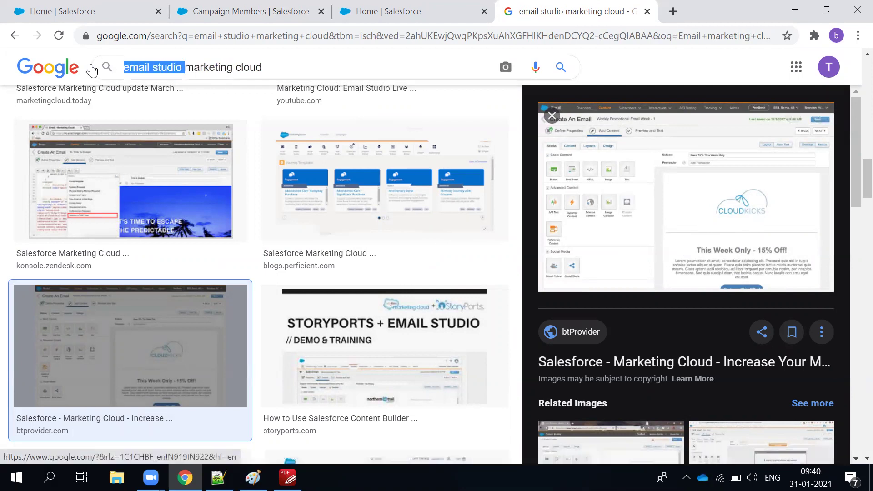
Search images for 'pardot marketing cloud', preview the Pardot vs Marketing Cloud picture, then return to Campaign Members.
{"action": "type", "text": "paradot"}
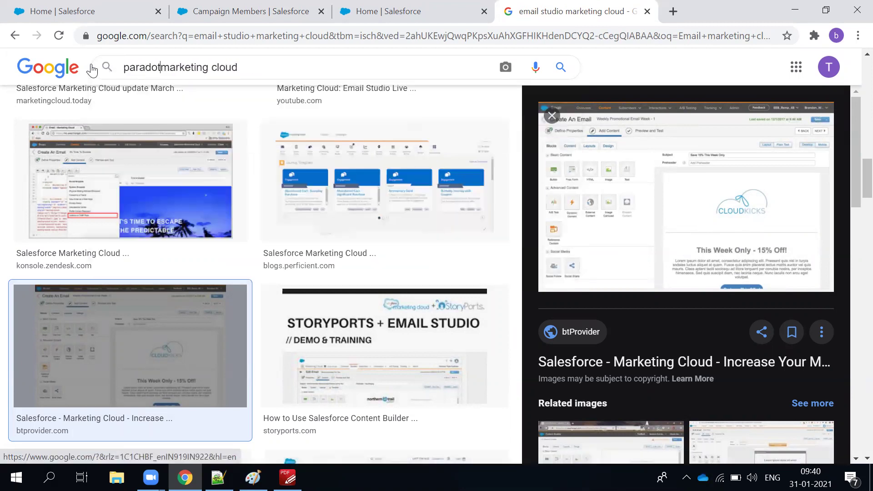
{"action": "key", "text": "Return"}
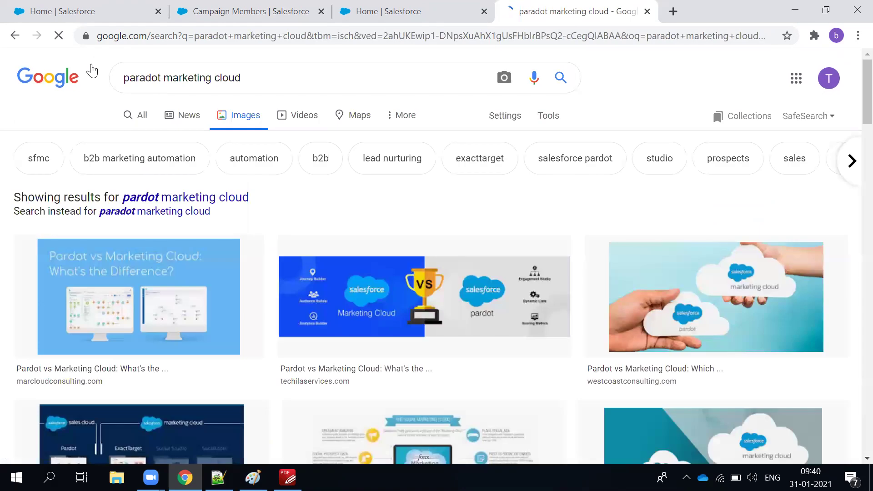
{"action": "left_click", "coordinate": [148, 77]}
{"action": "key", "text": "BackSpace"}
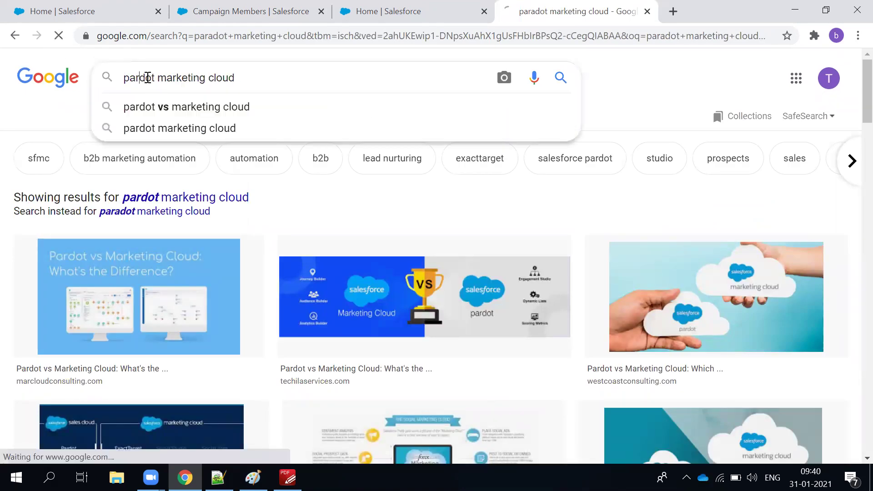
{"action": "key", "text": "Return"}
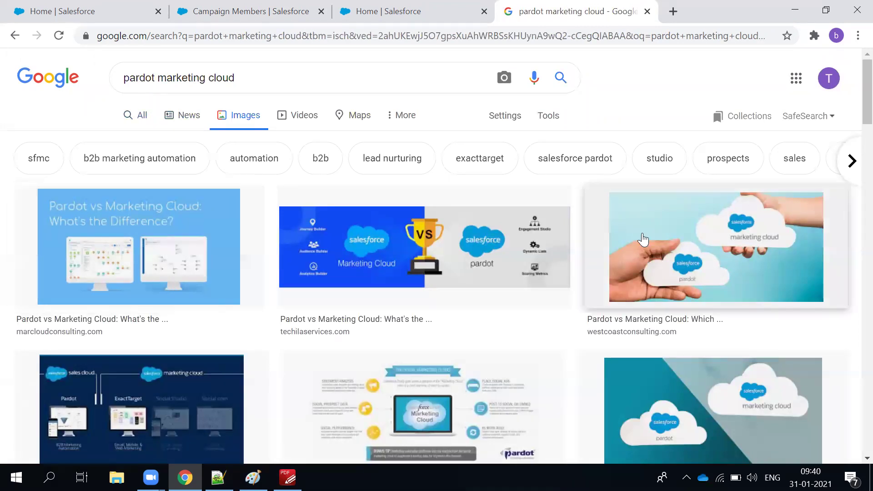
{"action": "left_click", "coordinate": [767, 246]}
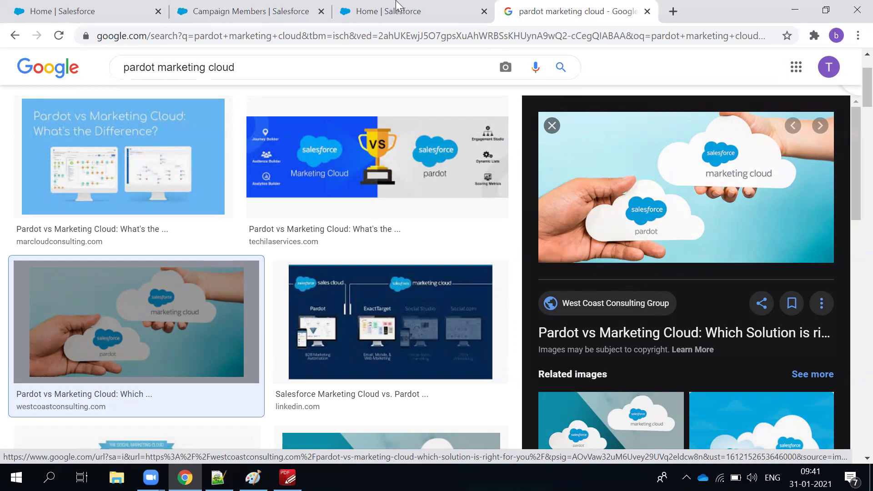
{"action": "left_click", "coordinate": [241, 10]}
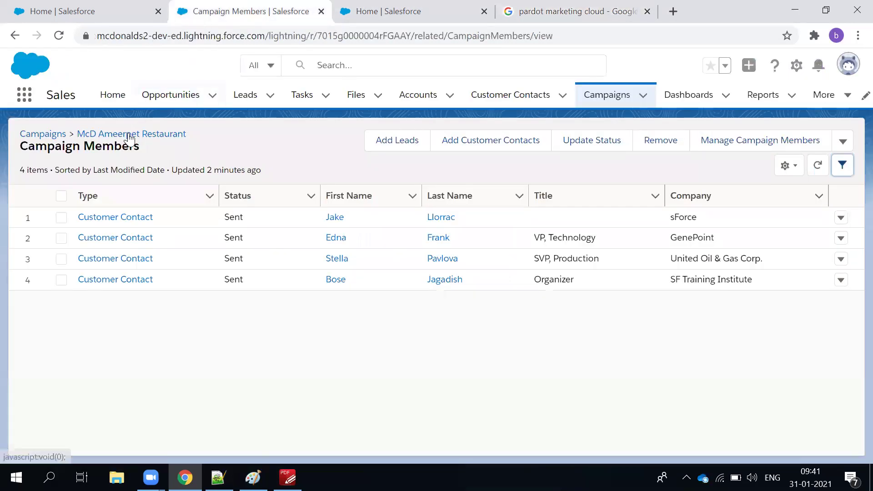
Back in the 'pardot marketing cloud' images, preview LinkedIn's 'Salesforce Marketing Cloud vs. Pardot' diagram.
{"action": "left_click", "coordinate": [549, 15]}
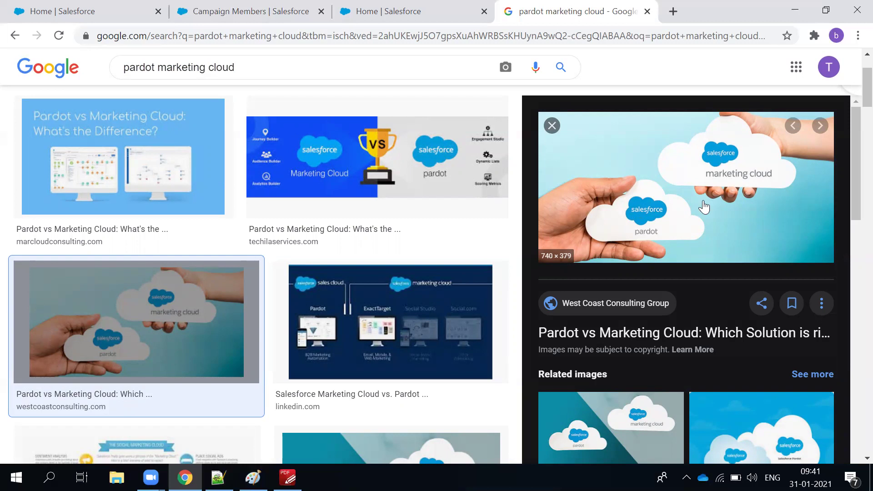
{"action": "scroll", "coordinate": [678, 268], "scroll_direction": "down", "scroll_amount": 2}
{"action": "scroll", "coordinate": [679, 268], "scroll_direction": "down", "scroll_amount": 2}
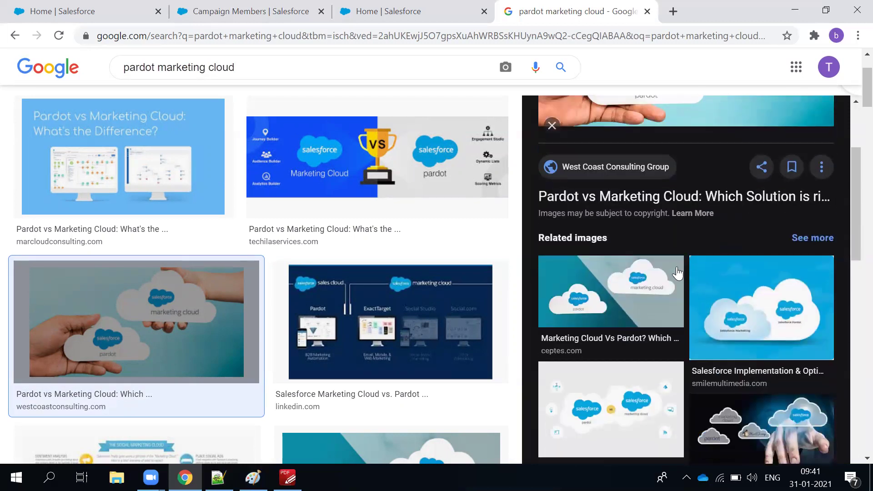
{"action": "scroll", "coordinate": [674, 275], "scroll_direction": "up", "scroll_amount": 4}
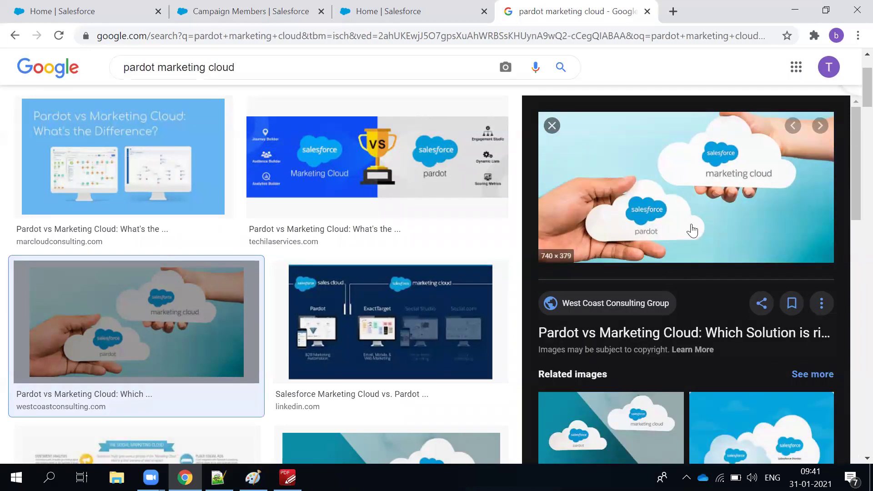
{"action": "left_click", "coordinate": [425, 308]}
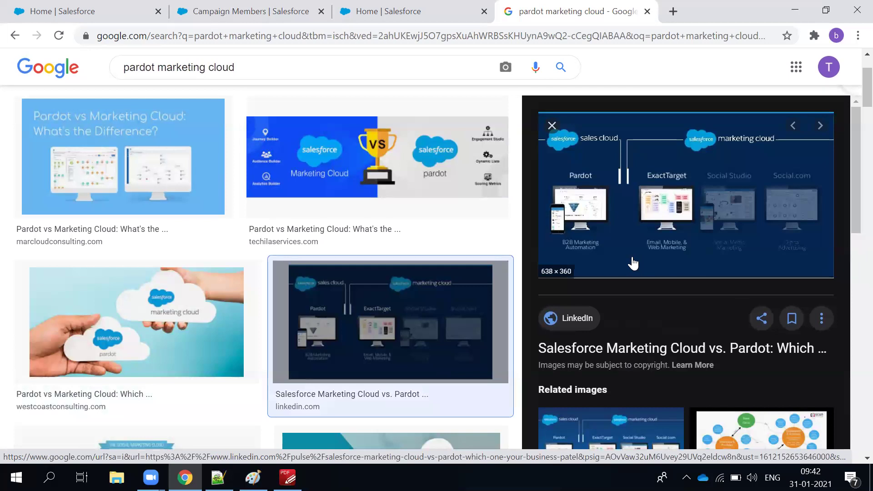
{"action": "scroll", "coordinate": [700, 228], "scroll_direction": "down", "scroll_amount": 1}
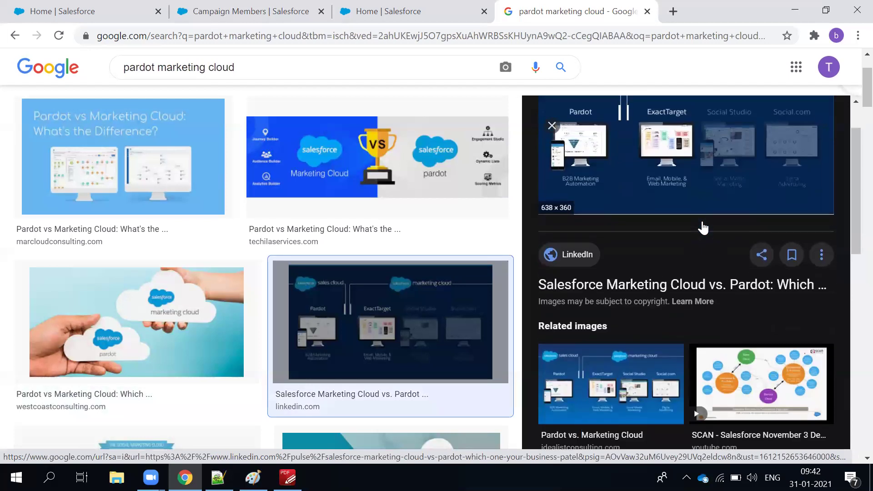
{"action": "scroll", "coordinate": [682, 296], "scroll_direction": "up", "scroll_amount": 1}
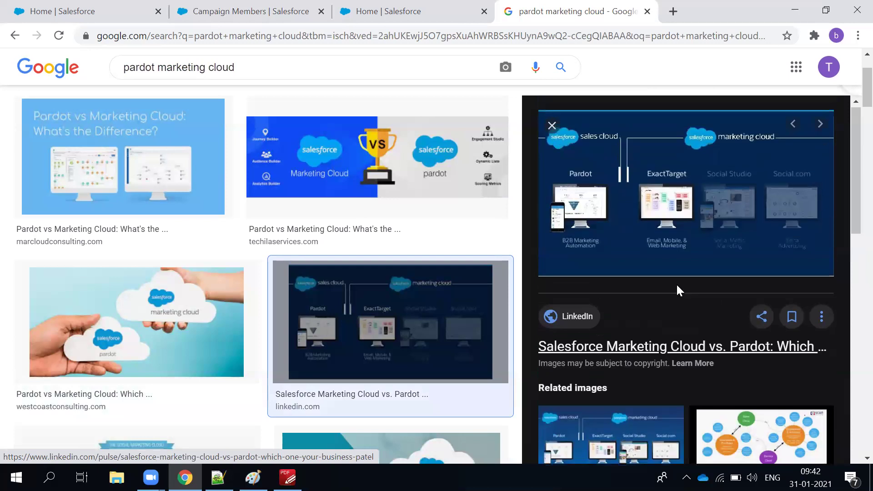
Close the Google tab and settle on McD Ameerpet Restaurant's Campaign Members list of four Sent contacts.
{"action": "left_click", "coordinate": [647, 12]}
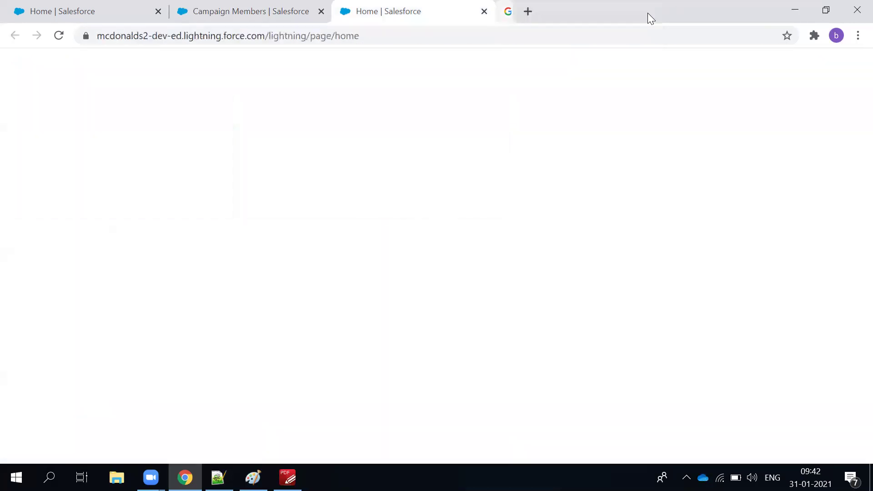
{"action": "scroll", "coordinate": [364, 228], "scroll_direction": "down", "scroll_amount": 8}
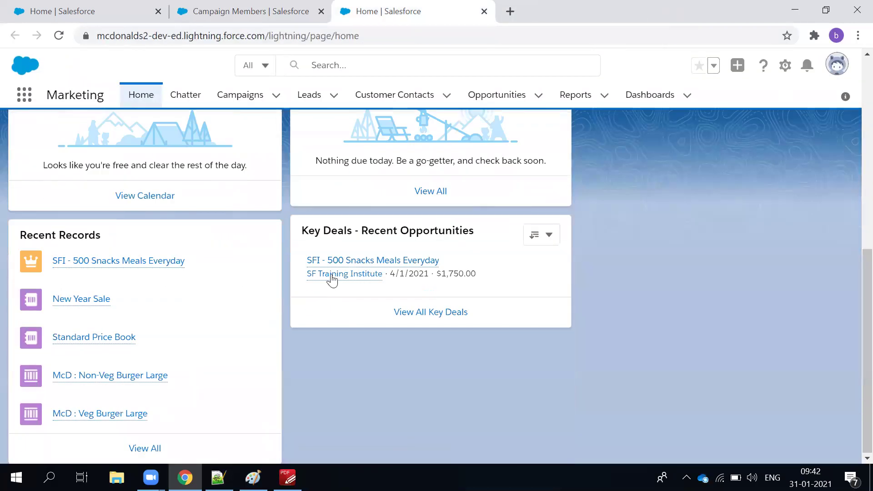
{"action": "left_click", "coordinate": [226, 6]}
{"action": "left_click", "coordinate": [105, 6]}
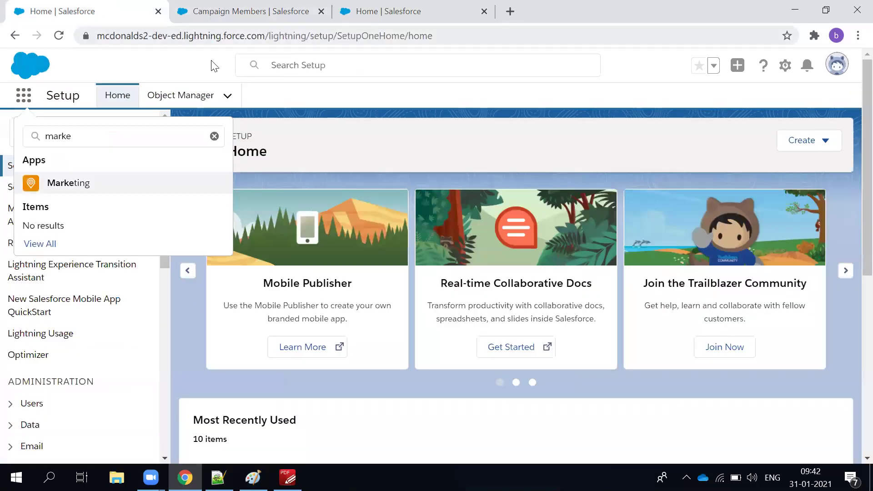
{"action": "left_click", "coordinate": [237, 9]}
{"action": "left_click", "coordinate": [395, 5]}
{"action": "left_click", "coordinate": [272, 10]}
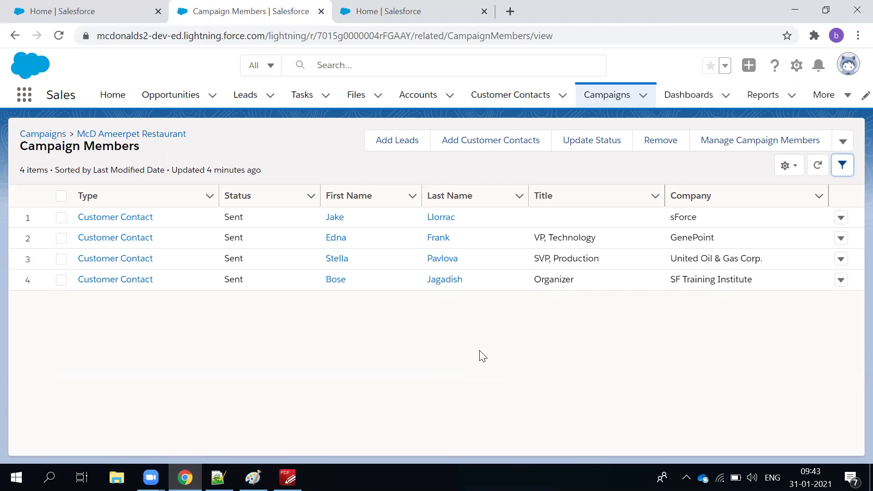
Switch to the 'SaLesforce -ADM + DEV' course PDF in PDF-XChange Editor.
{"action": "left_click", "coordinate": [159, 353]}
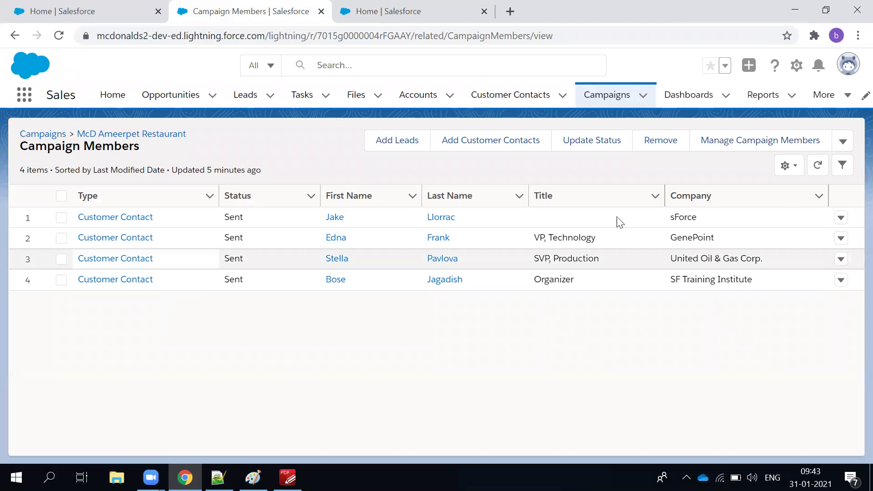
{"action": "left_click", "coordinate": [287, 478]}
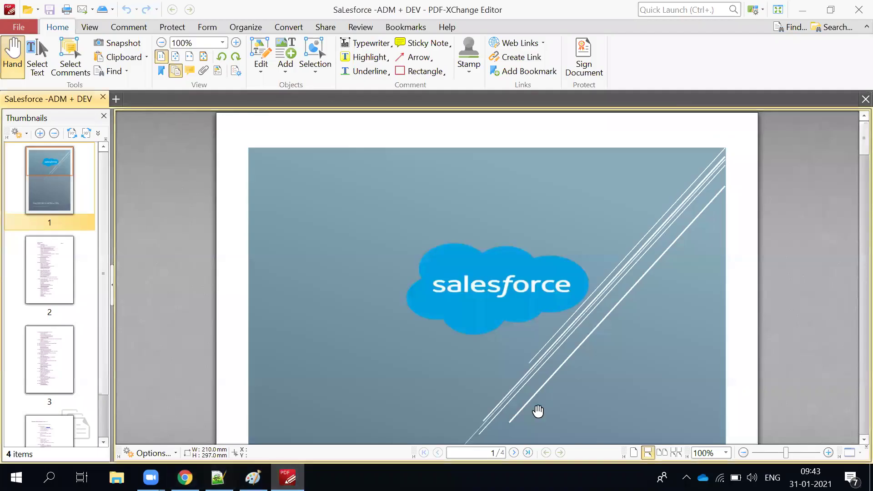
Go to page 2 at 136.48% zoom to read sections 7 and 8, including Web-to-Lead.
{"action": "left_click", "coordinate": [69, 274]}
{"action": "scroll", "coordinate": [394, 296], "scroll_direction": "down", "scroll_amount": 2}
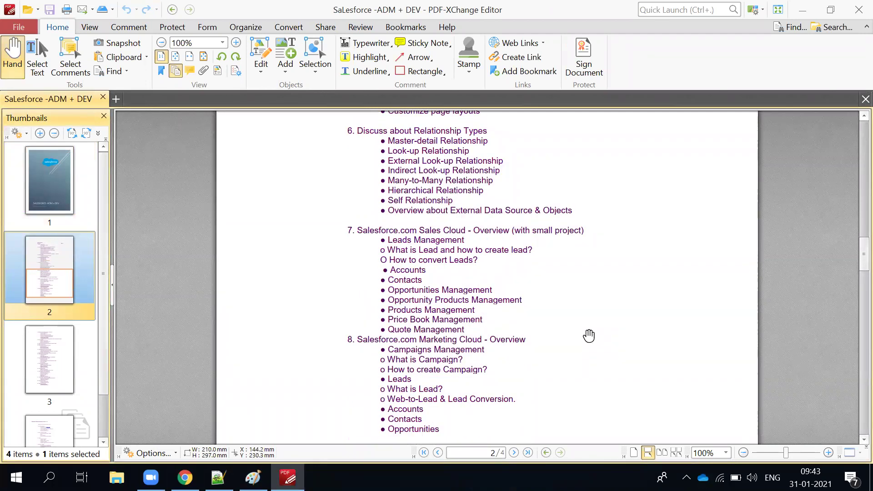
{"action": "scroll", "coordinate": [589, 336], "scroll_direction": "up", "scroll_amount": 2}
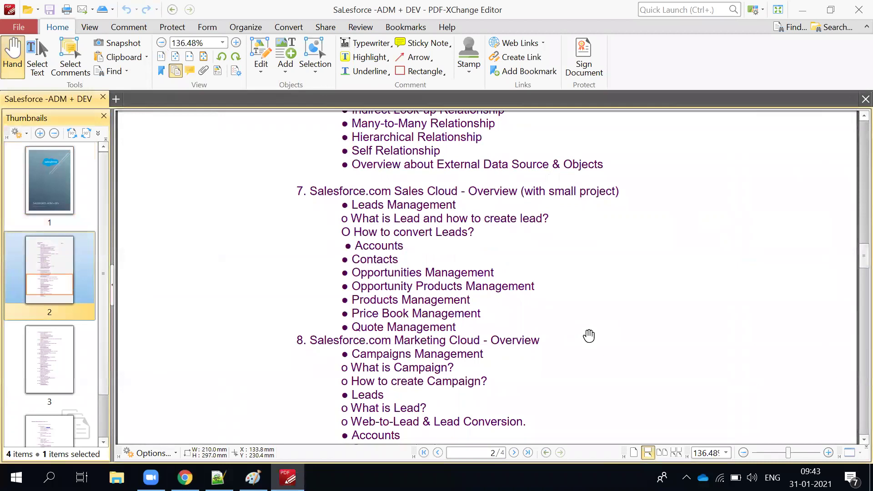
{"action": "left_click", "coordinate": [668, 335]}
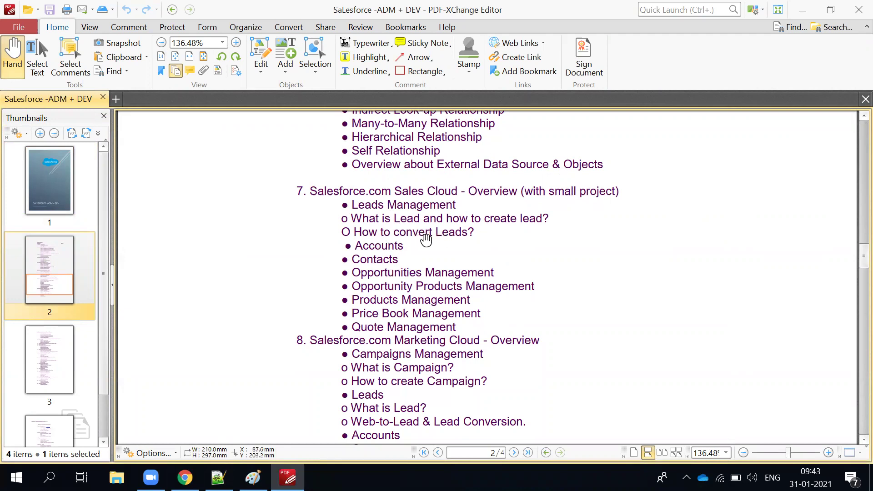
{"action": "scroll", "coordinate": [455, 382], "scroll_direction": "down", "scroll_amount": 1}
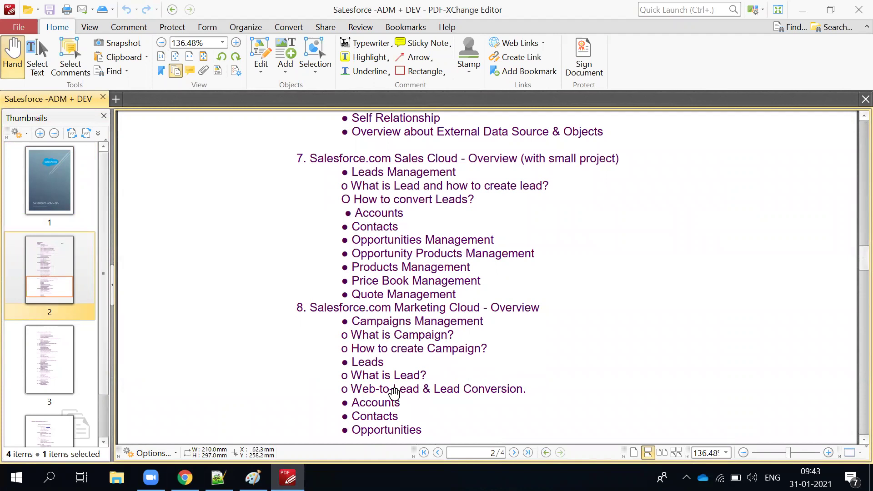
{"action": "scroll", "coordinate": [431, 410], "scroll_direction": "down", "scroll_amount": 1}
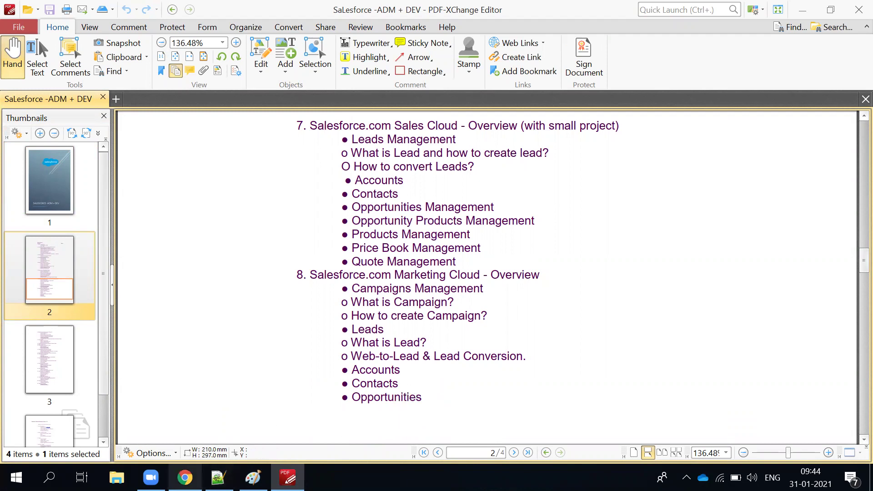
Return to Chrome and bring up the Salesforce Setup Home page.
{"action": "mouse_move", "coordinate": [184, 477]}
{"action": "left_click", "coordinate": [196, 446]}
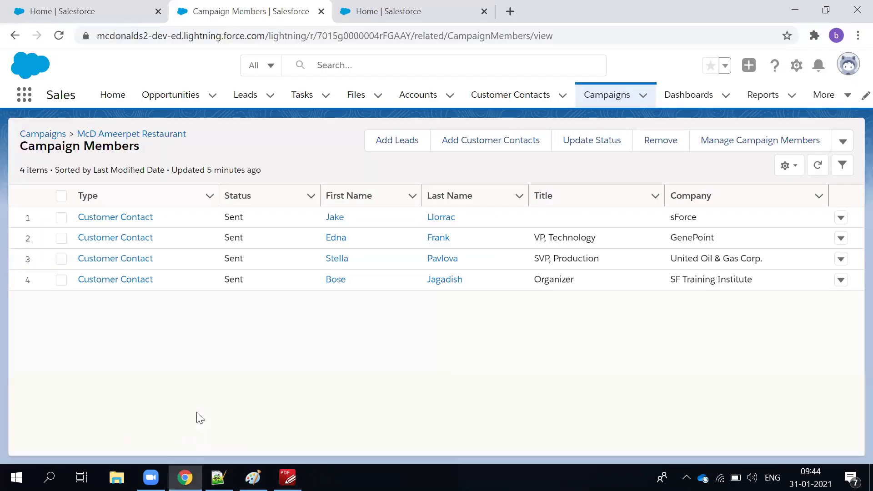
{"action": "left_click", "coordinate": [74, 17]}
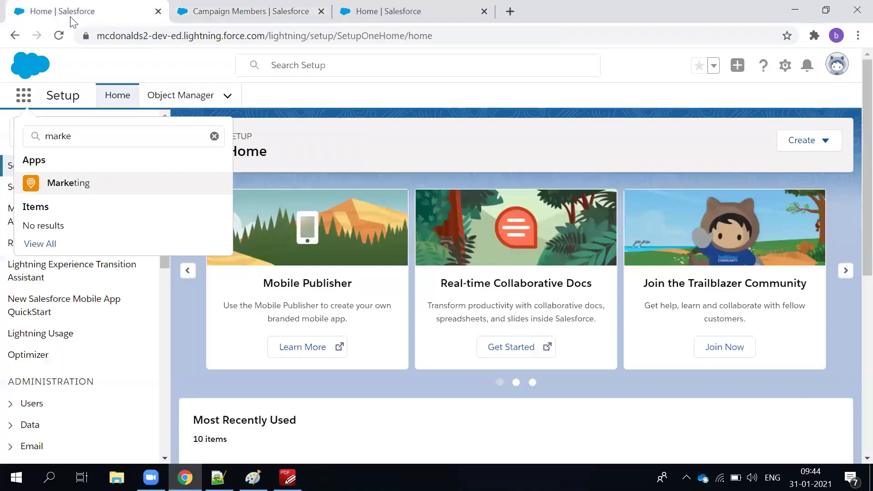
{"action": "key", "text": "Escape"}
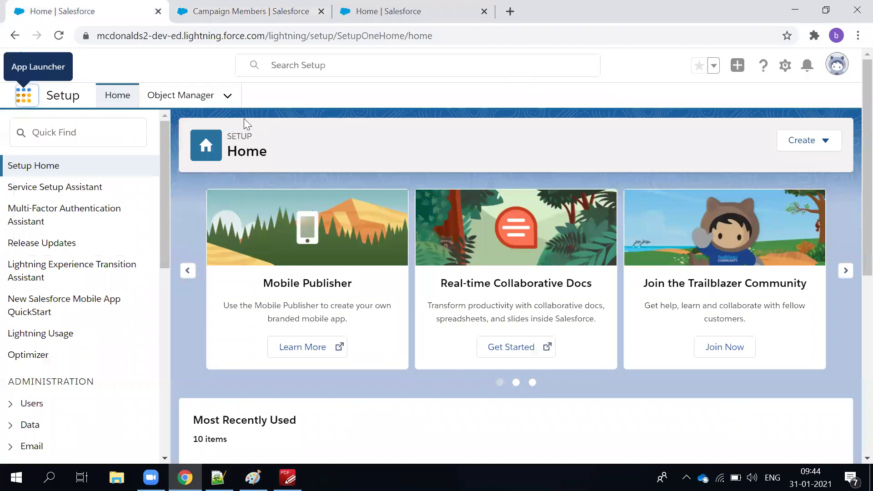
Search Setup Quick Find for 'web', then clear the search.
{"action": "left_click", "coordinate": [115, 119]}
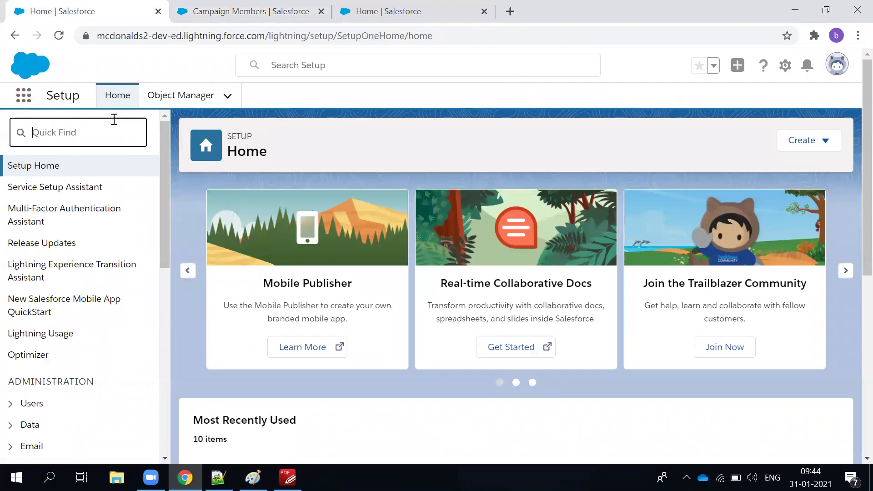
{"action": "type", "text": "web"}
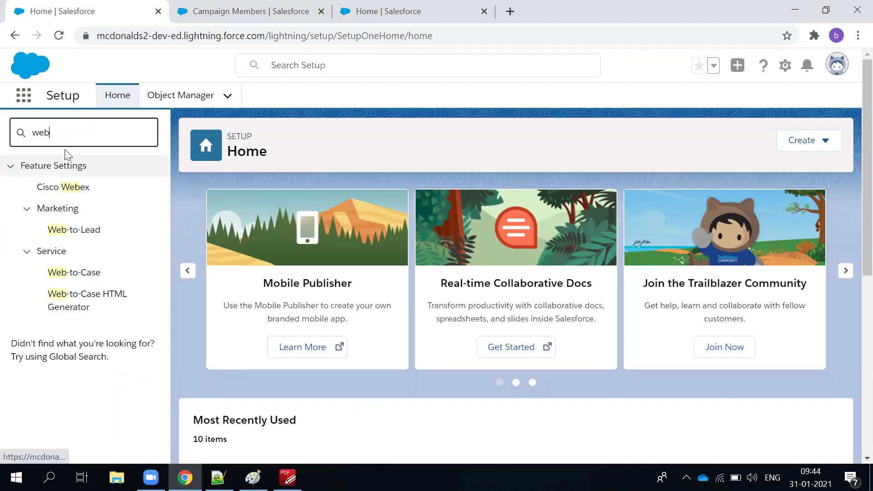
{"action": "key", "text": "ctrl+a"}
{"action": "key", "text": "BackSpace"}
{"action": "scroll", "coordinate": [65, 335], "scroll_direction": "down", "scroll_amount": 15}
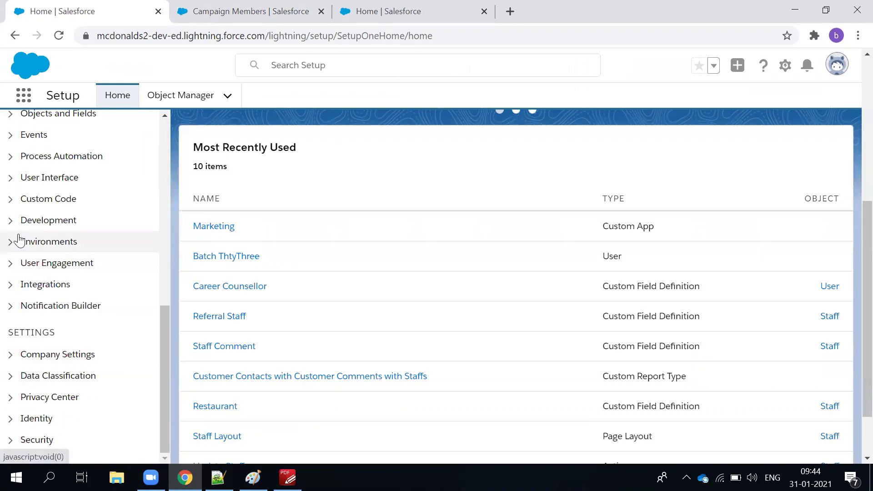
{"action": "scroll", "coordinate": [22, 300], "scroll_direction": "down", "scroll_amount": 2}
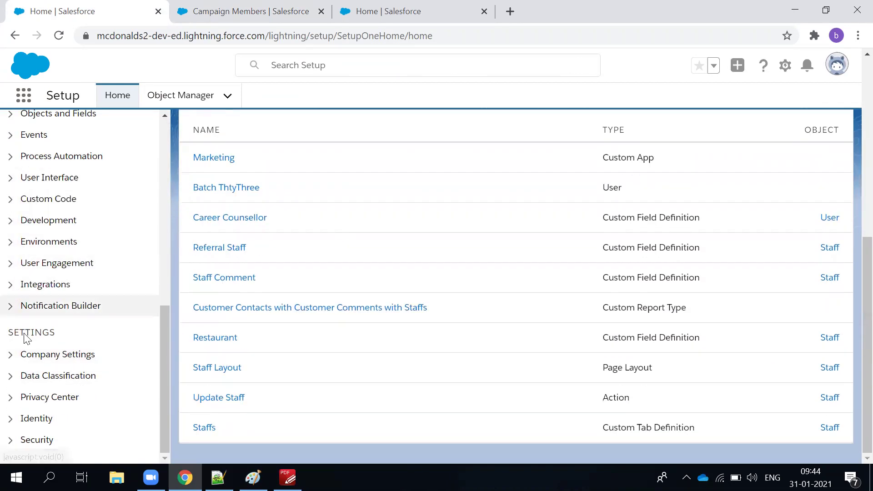
{"action": "scroll", "coordinate": [23, 343], "scroll_direction": "up", "scroll_amount": 3}
{"action": "scroll", "coordinate": [25, 350], "scroll_direction": "up", "scroll_amount": 6}
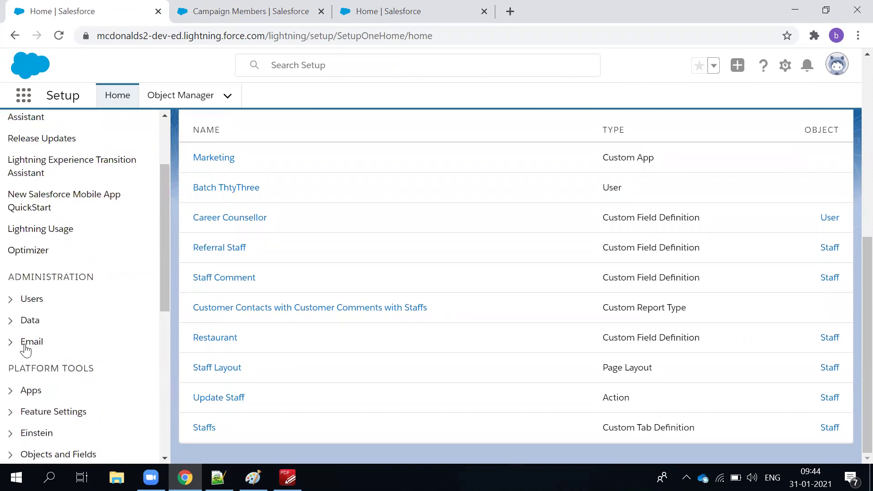
{"action": "scroll", "coordinate": [105, 337], "scroll_direction": "down", "scroll_amount": 4}
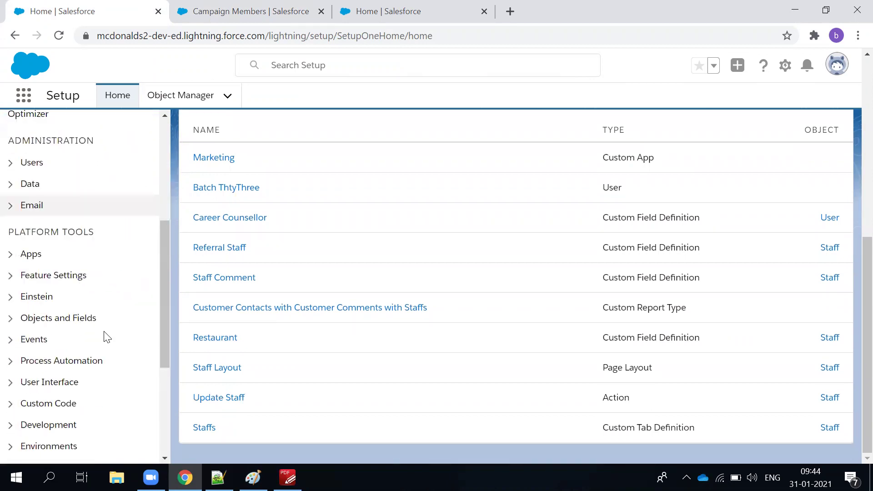
Expand the Administration > Email settings group in the Setup menu.
{"action": "left_click", "coordinate": [8, 208]}
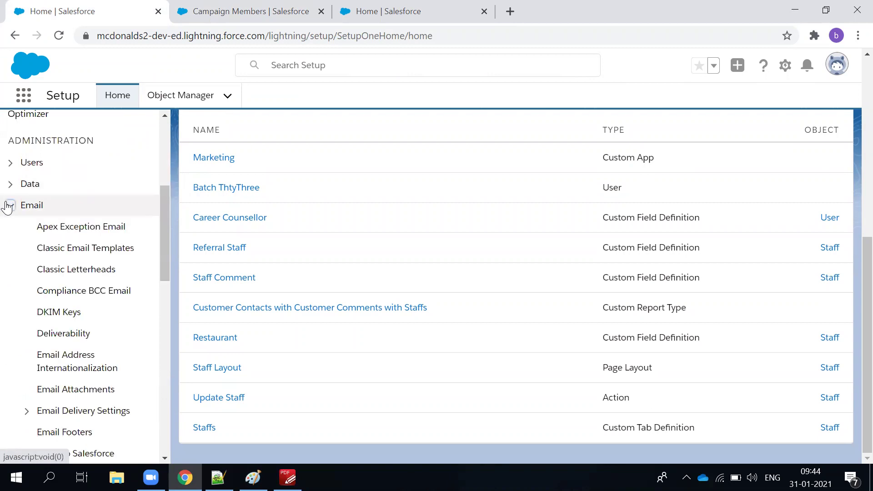
{"action": "scroll", "coordinate": [28, 285], "scroll_direction": "down", "scroll_amount": 4}
{"action": "scroll", "coordinate": [30, 294], "scroll_direction": "down", "scroll_amount": 6}
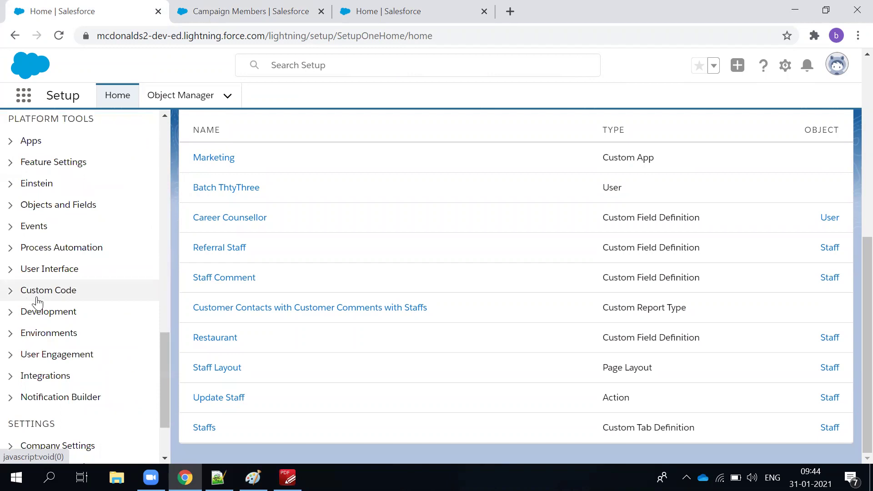
{"action": "scroll", "coordinate": [34, 301], "scroll_direction": "up", "scroll_amount": 3}
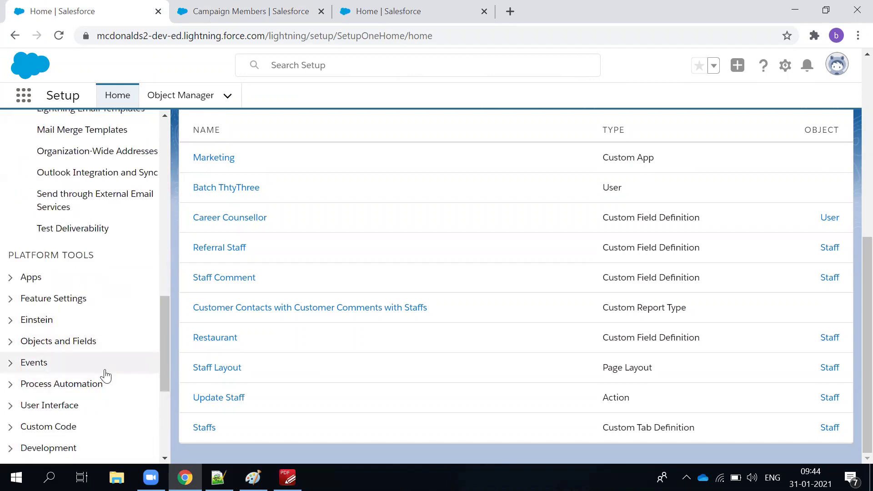
{"action": "scroll", "coordinate": [106, 375], "scroll_direction": "down", "scroll_amount": 5}
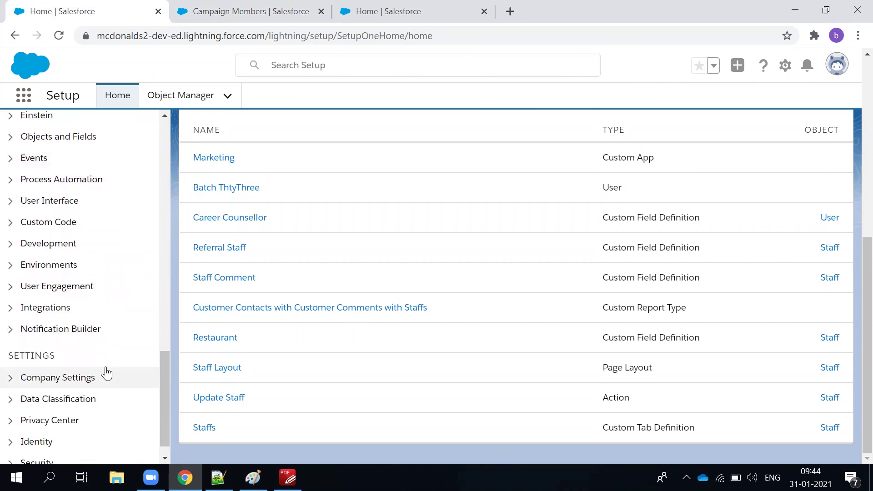
{"action": "scroll", "coordinate": [107, 373], "scroll_direction": "down", "scroll_amount": 1}
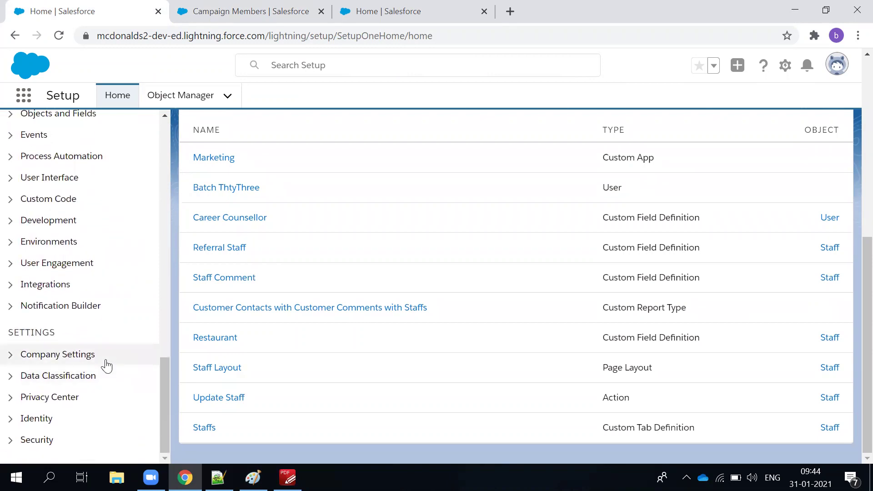
{"action": "scroll", "coordinate": [72, 172], "scroll_direction": "up", "scroll_amount": 20}
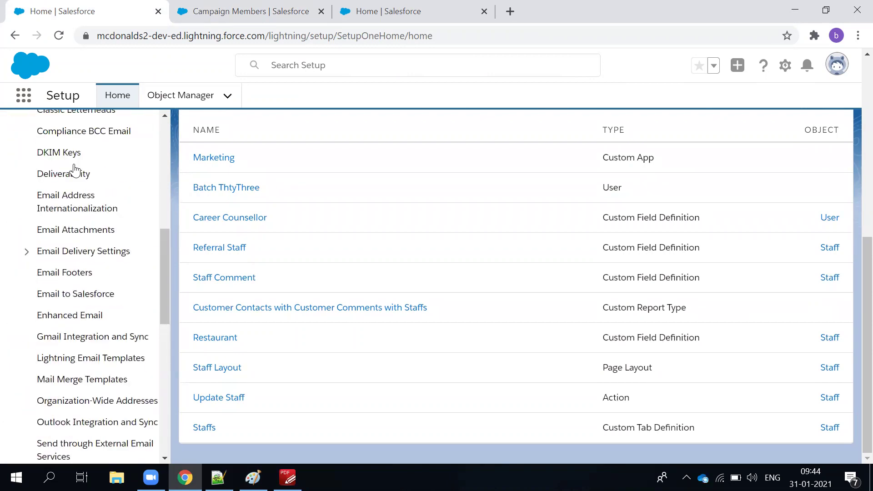
{"action": "left_click", "coordinate": [72, 133]}
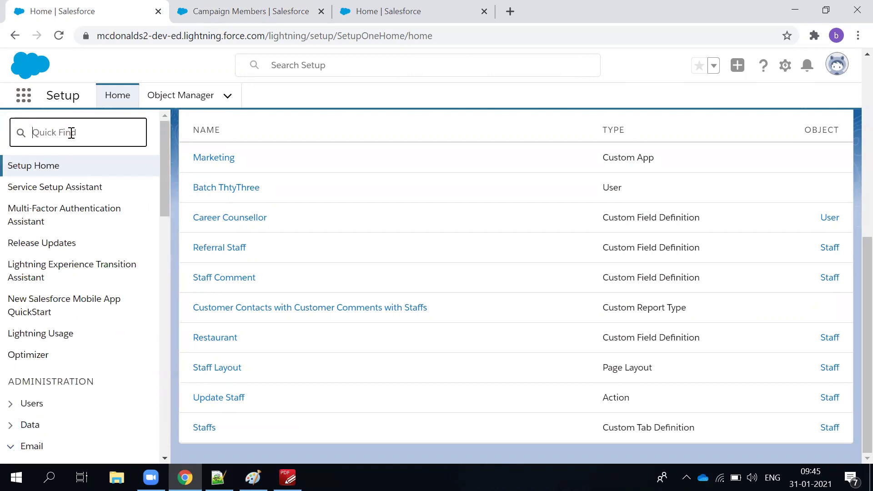
Filter Setup by 'Mar', open Web-to-Lead under Marketing, dismiss the Recycle Bin tip, and add a blank tab.
{"action": "type", "text": "Ma"}
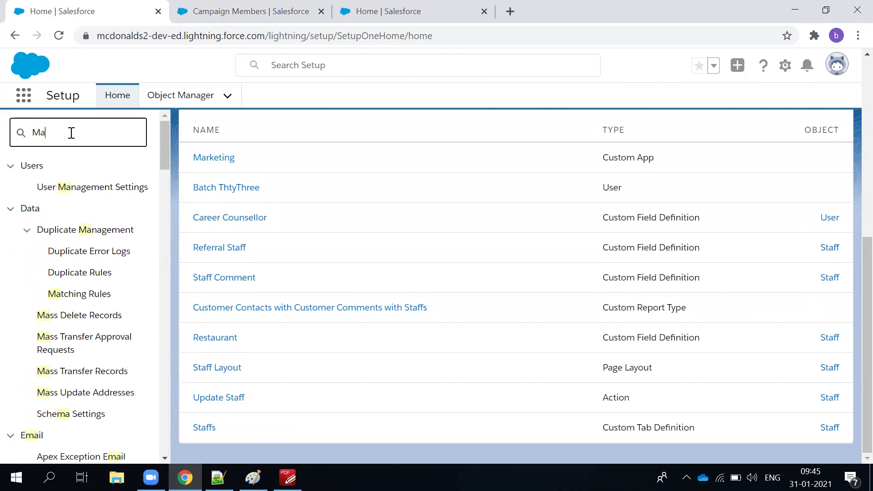
{"action": "scroll", "coordinate": [69, 359], "scroll_direction": "down", "scroll_amount": 10}
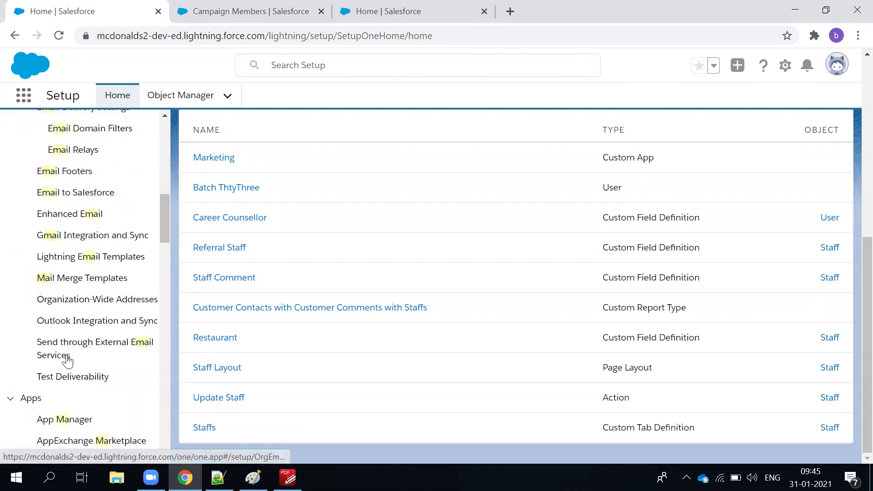
{"action": "type", "text": "r"}
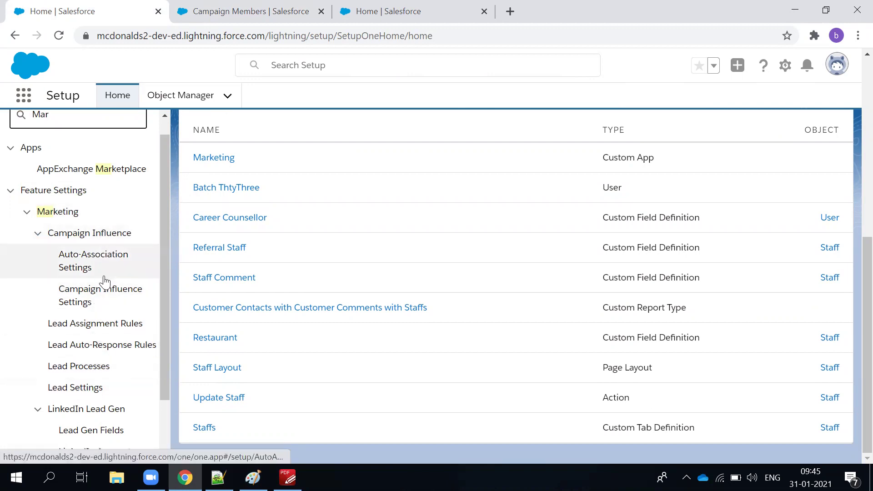
{"action": "scroll", "coordinate": [104, 287], "scroll_direction": "down", "scroll_amount": 2}
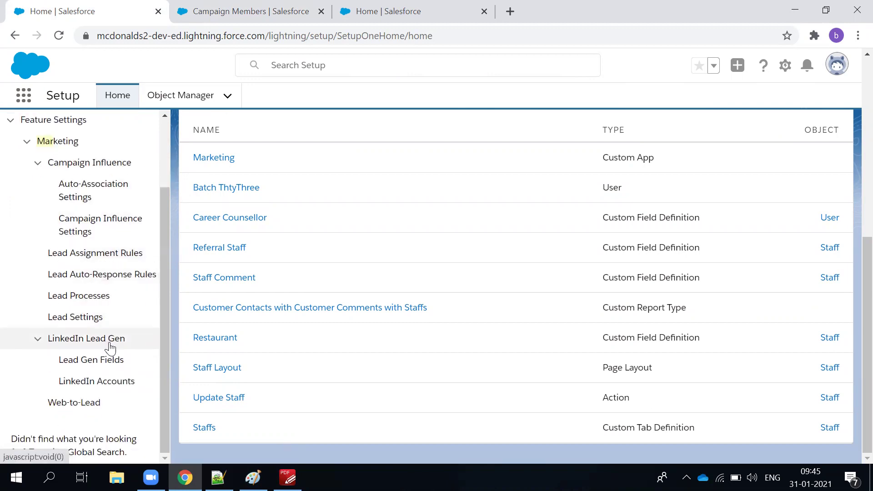
{"action": "left_click", "coordinate": [80, 411]}
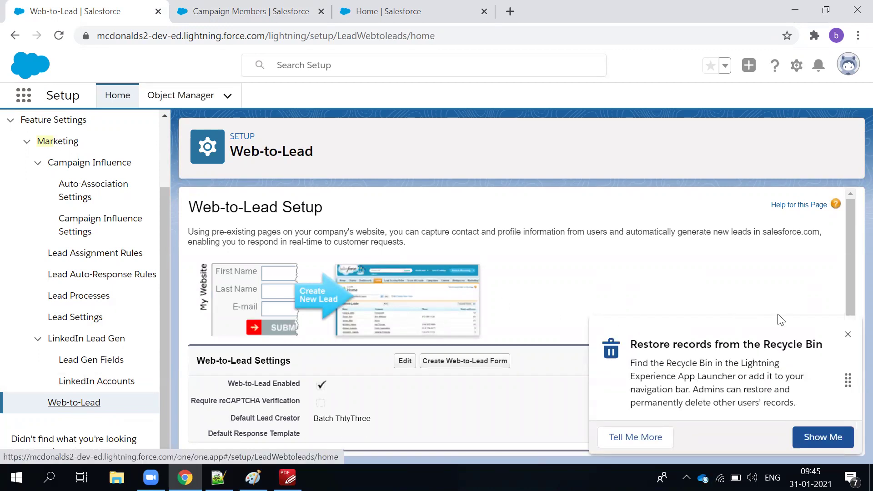
{"action": "left_click", "coordinate": [849, 335]}
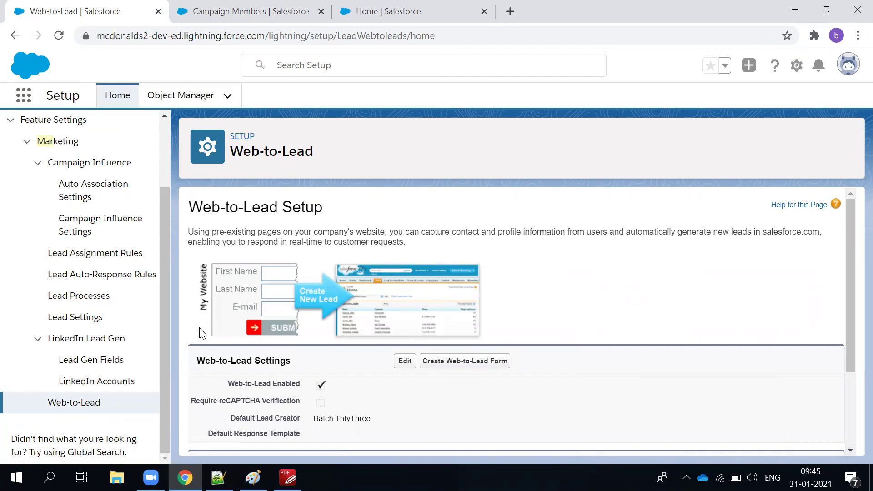
{"action": "left_click", "coordinate": [505, 14]}
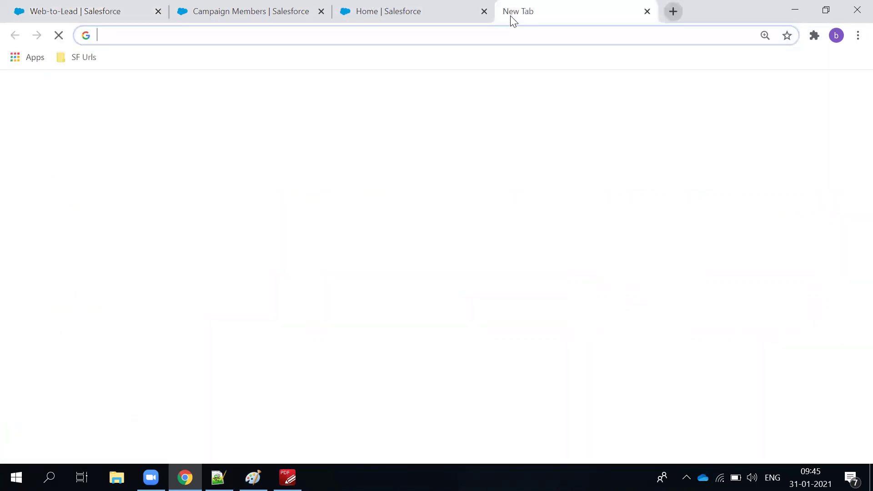
Search Google for 'policy bazaar' and follow PolicyBazaar's Car Insurance sitelink.
{"action": "type", "text": "pol"}
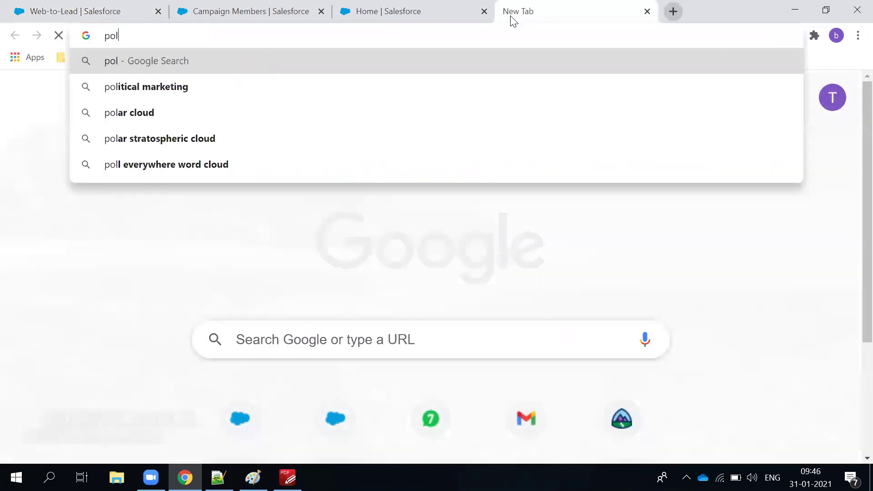
{"action": "type", "text": "ic"}
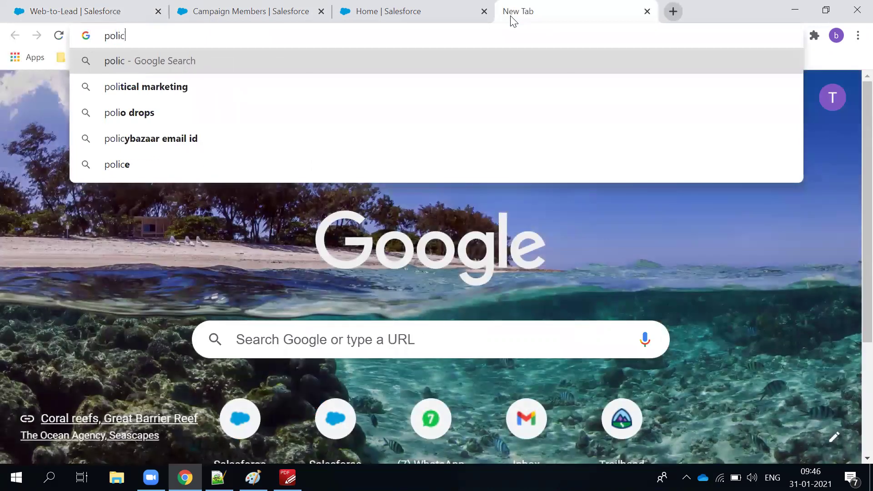
{"action": "type", "text": "y"}
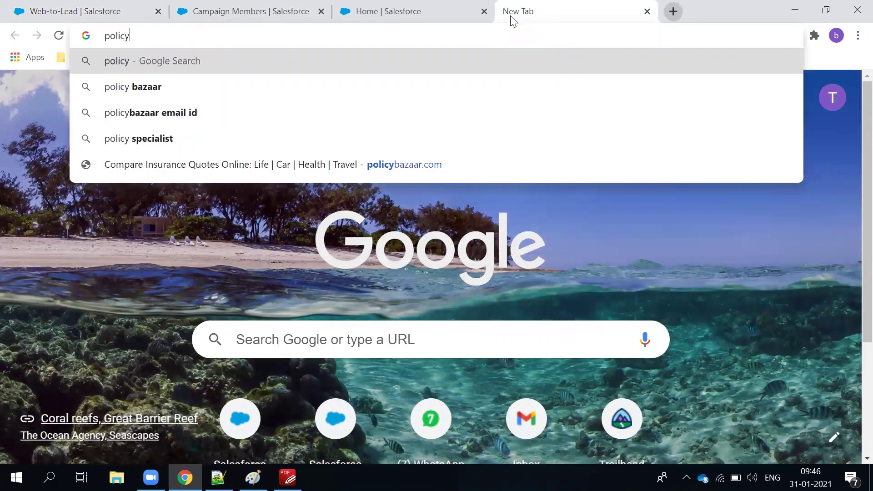
{"action": "key", "text": "Down"}
{"action": "key", "text": "Return"}
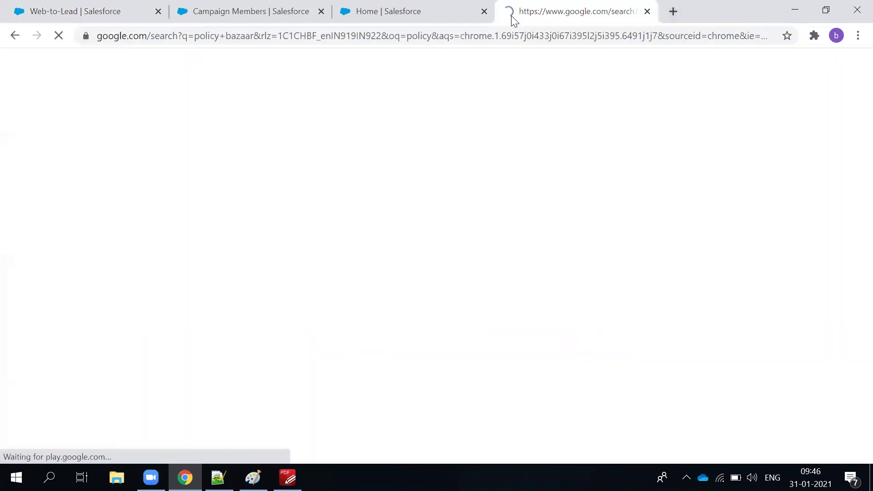
{"action": "scroll", "coordinate": [249, 248], "scroll_direction": "down", "scroll_amount": 3}
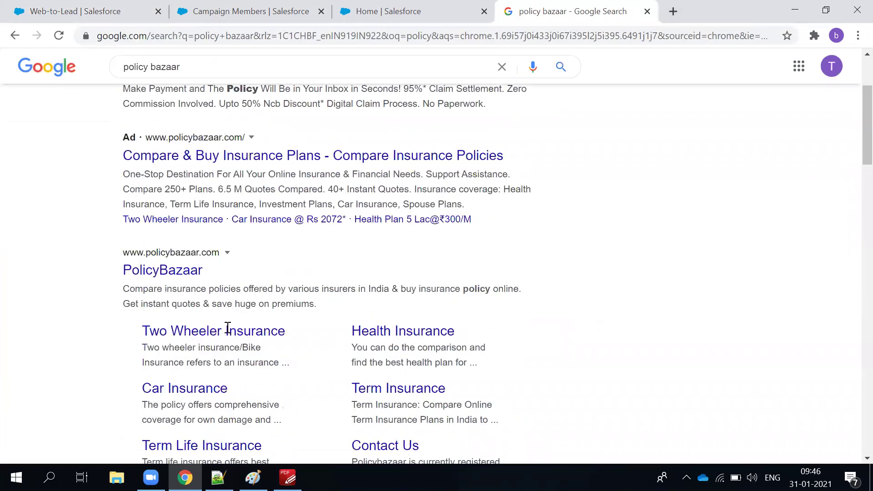
{"action": "left_click", "coordinate": [208, 394]}
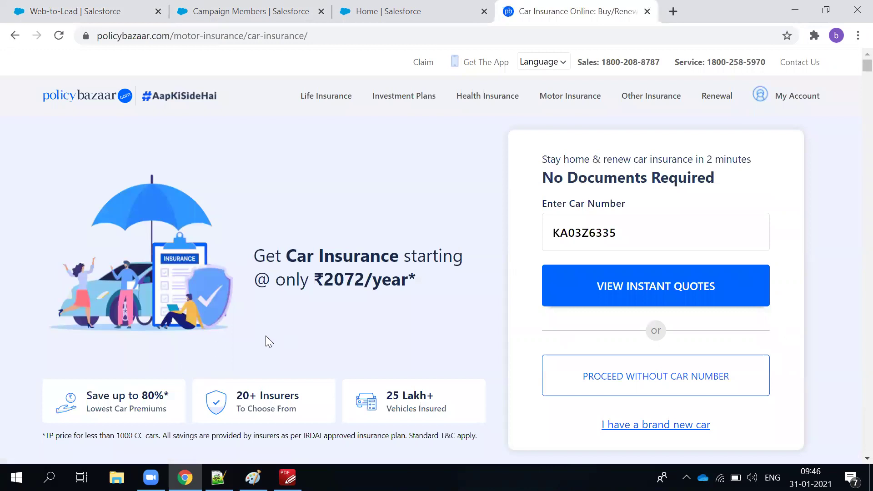
Start a PolicyBazaar car insurance quote without a car number and choose Bangalore RTO KA03.
{"action": "scroll", "coordinate": [242, 320], "scroll_direction": "down", "scroll_amount": 6}
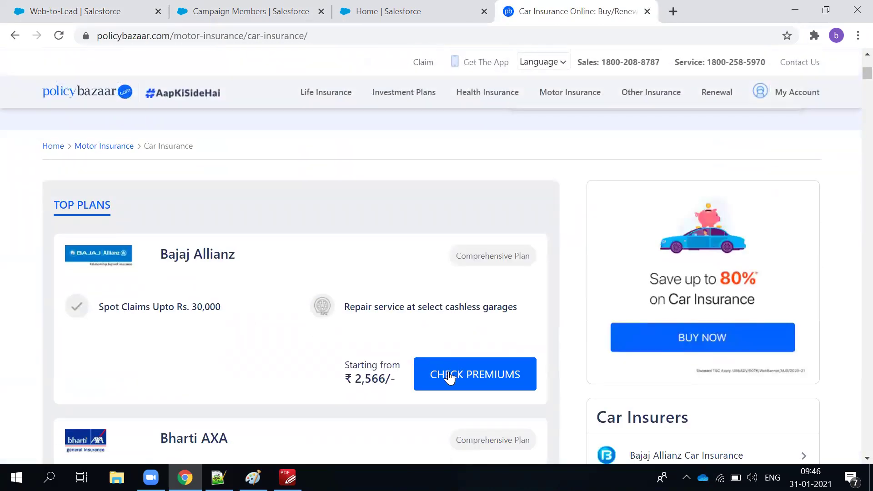
{"action": "left_click", "coordinate": [449, 379]}
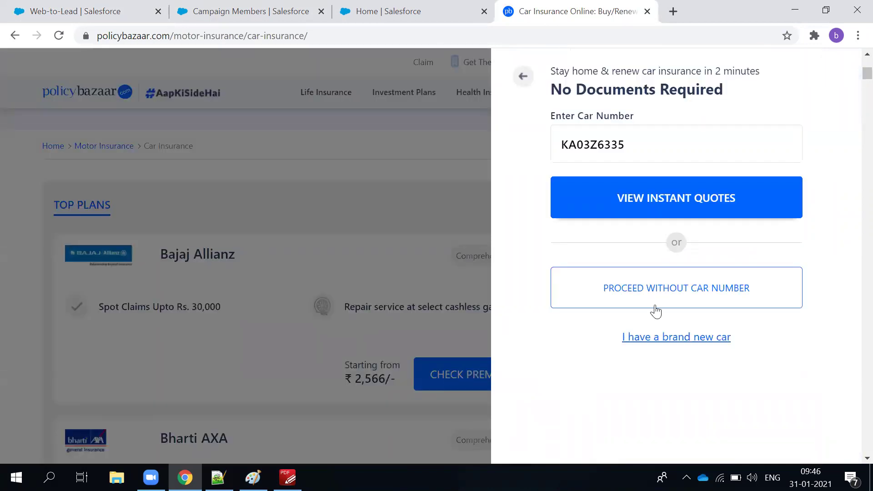
{"action": "left_click", "coordinate": [736, 282]}
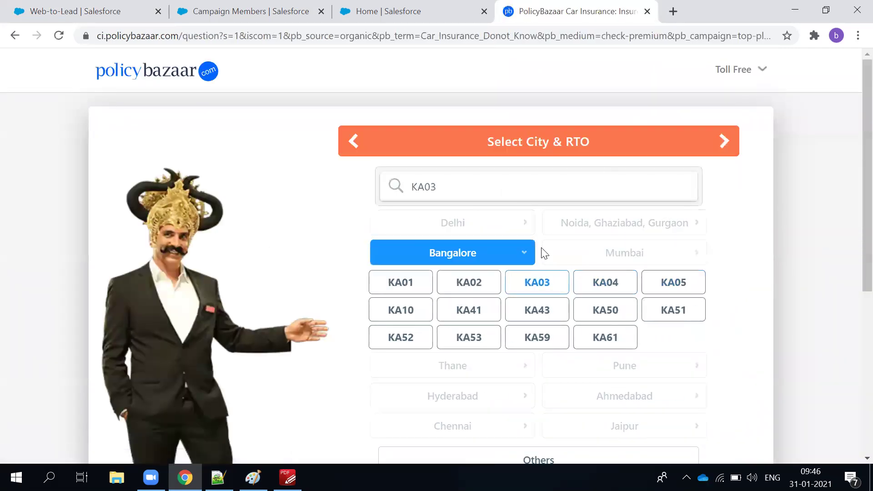
{"action": "scroll", "coordinate": [541, 257], "scroll_direction": "down", "scroll_amount": 5}
{"action": "scroll", "coordinate": [534, 277], "scroll_direction": "up", "scroll_amount": 4}
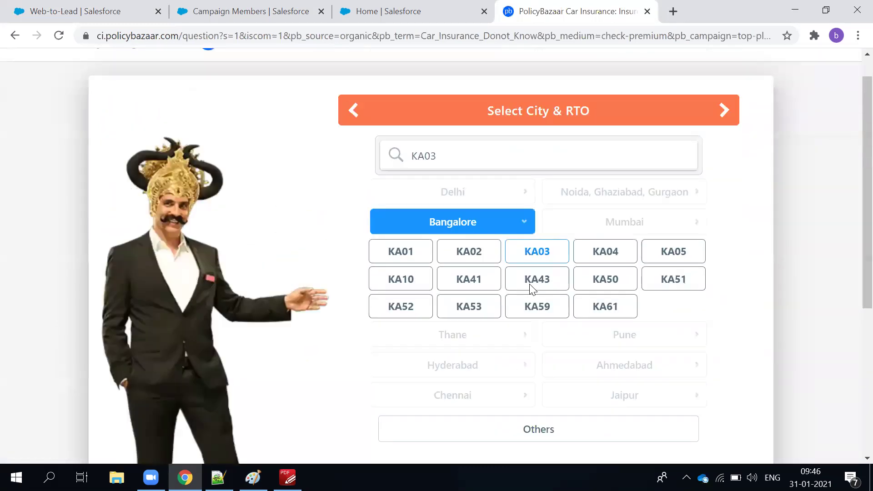
{"action": "scroll", "coordinate": [531, 287], "scroll_direction": "up", "scroll_amount": 1}
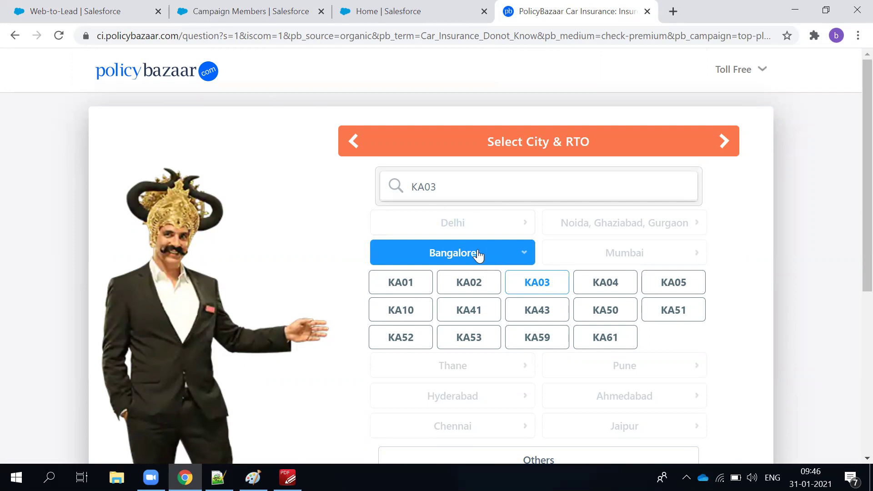
{"action": "left_click", "coordinate": [525, 284]}
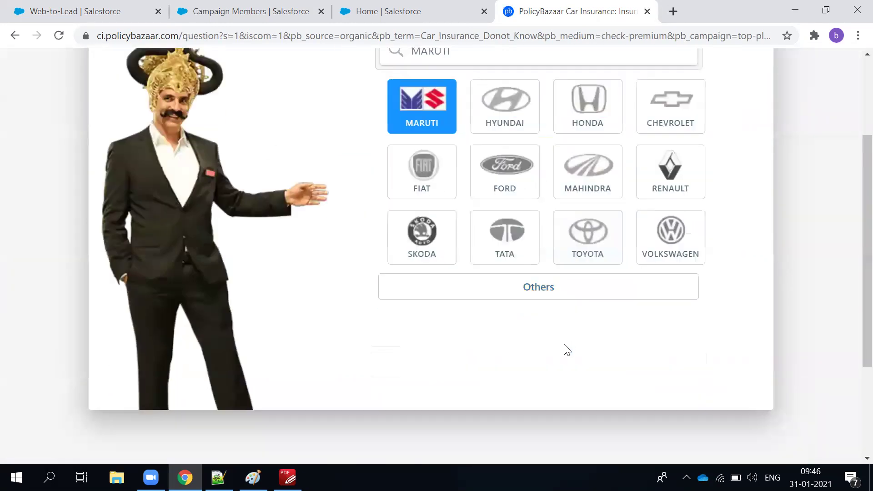
Enter a 2011 petrol Maruti Alto LXI 4 STR (1061 cc) and request its prices.
{"action": "left_click", "coordinate": [409, 125]}
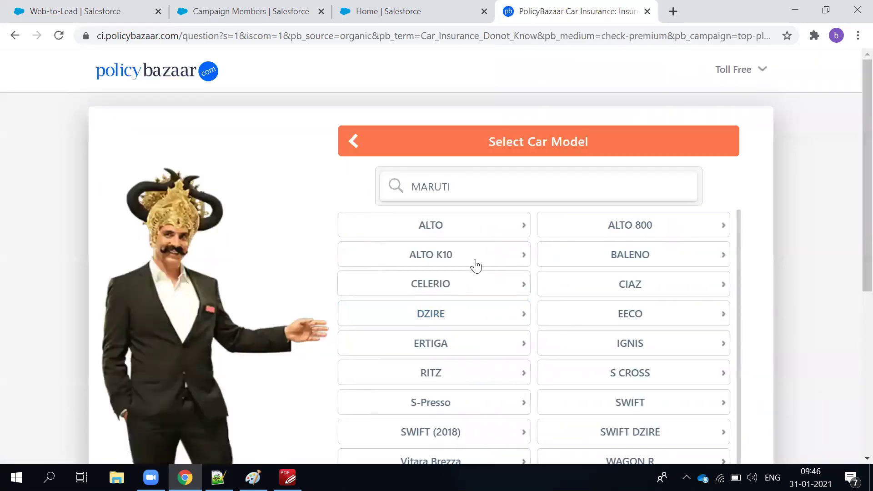
{"action": "left_click", "coordinate": [435, 230]}
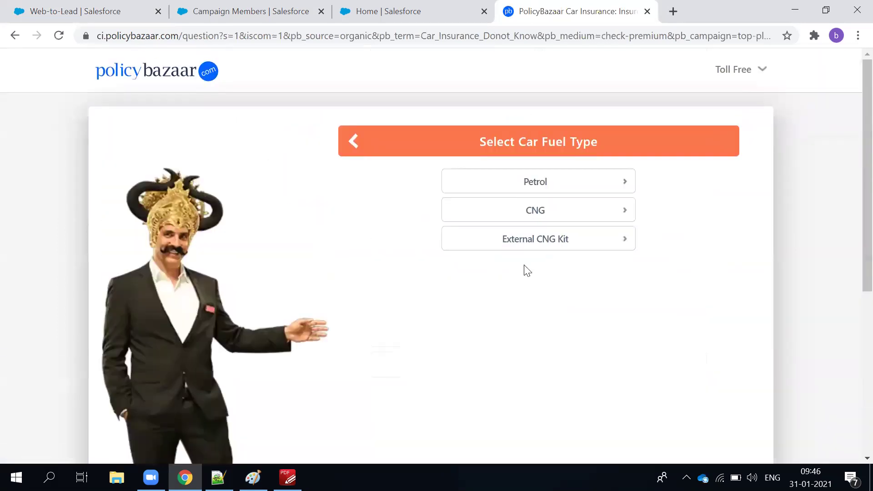
{"action": "left_click", "coordinate": [509, 186]}
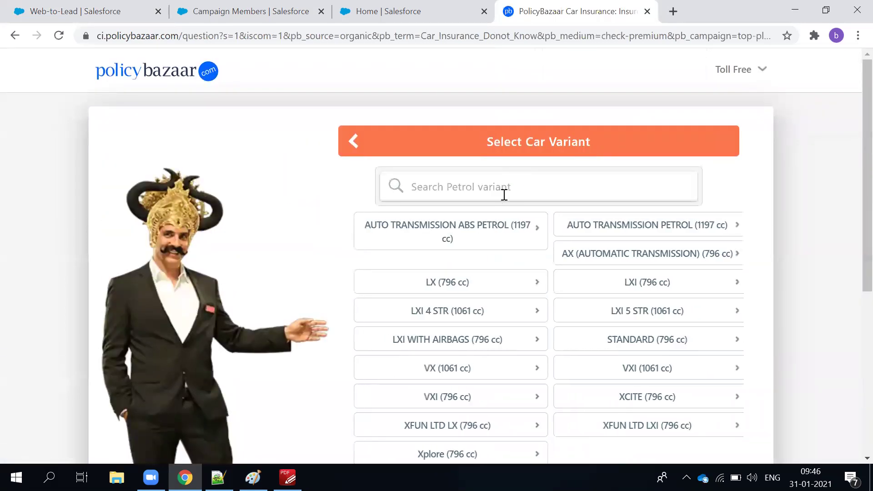
{"action": "left_click", "coordinate": [443, 310]}
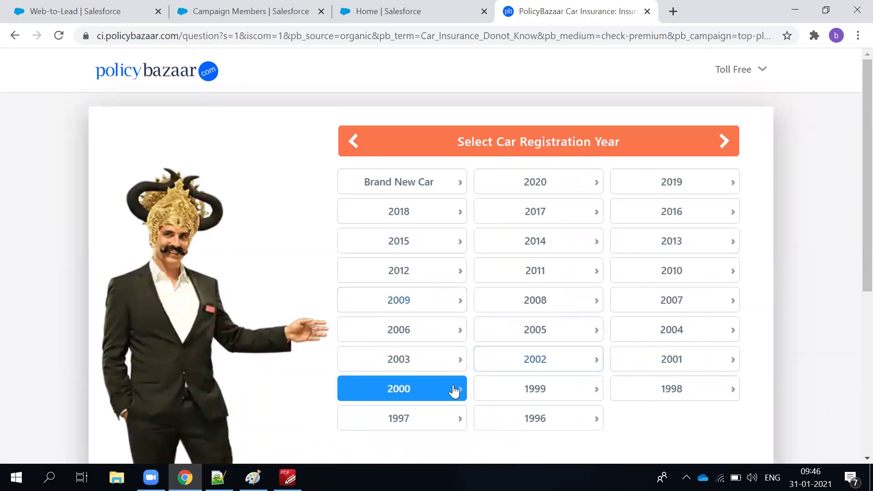
{"action": "left_click", "coordinate": [547, 278]}
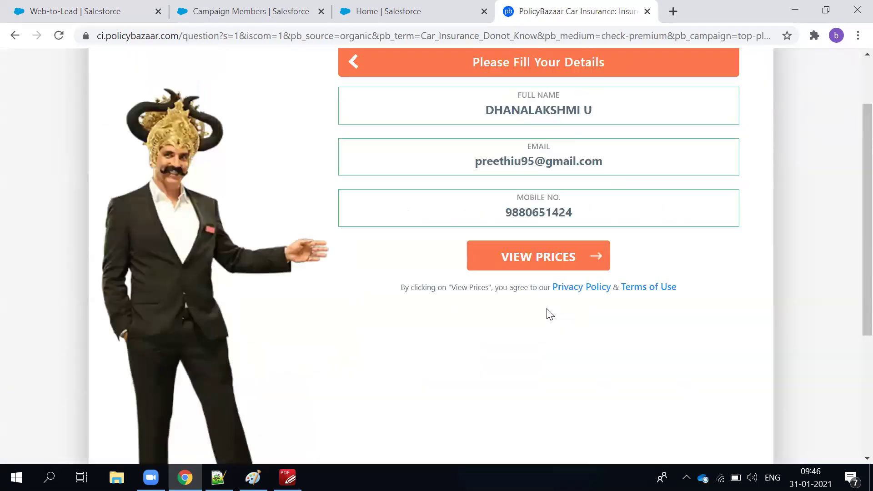
{"action": "left_click", "coordinate": [534, 269]}
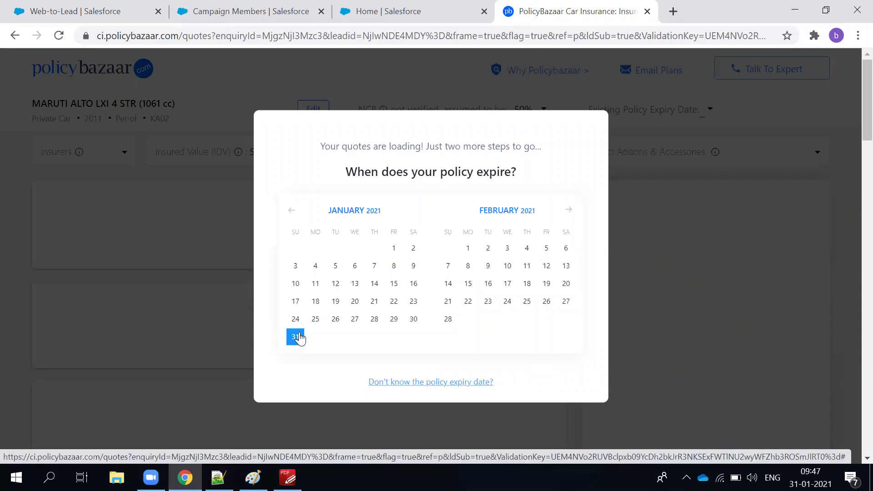
{"action": "left_click", "coordinate": [415, 319]}
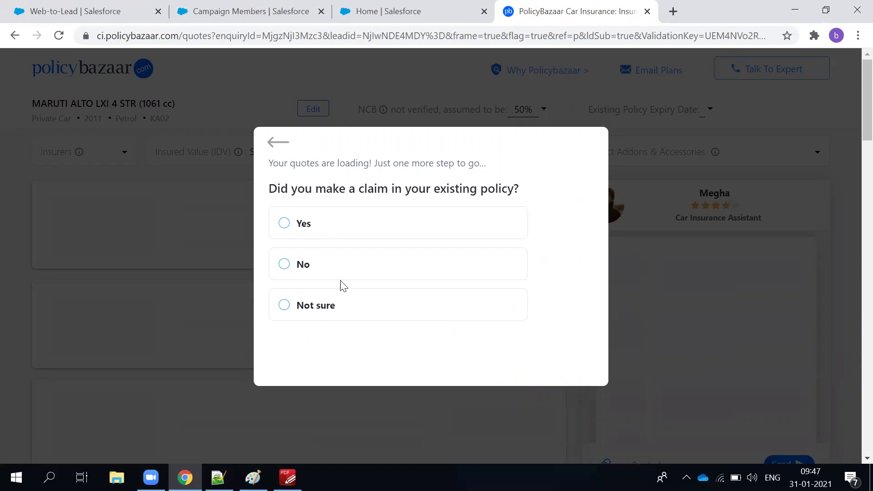
{"action": "left_click", "coordinate": [304, 225]}
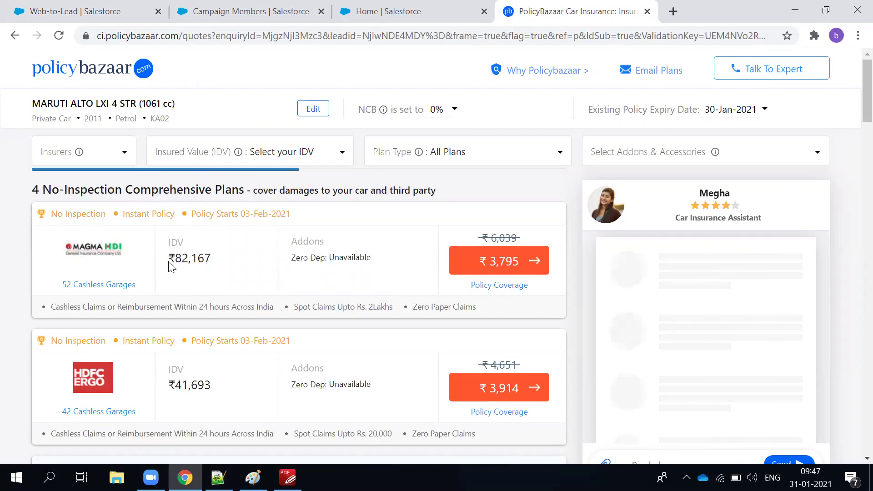
{"action": "mouse_move", "coordinate": [184, 217]}
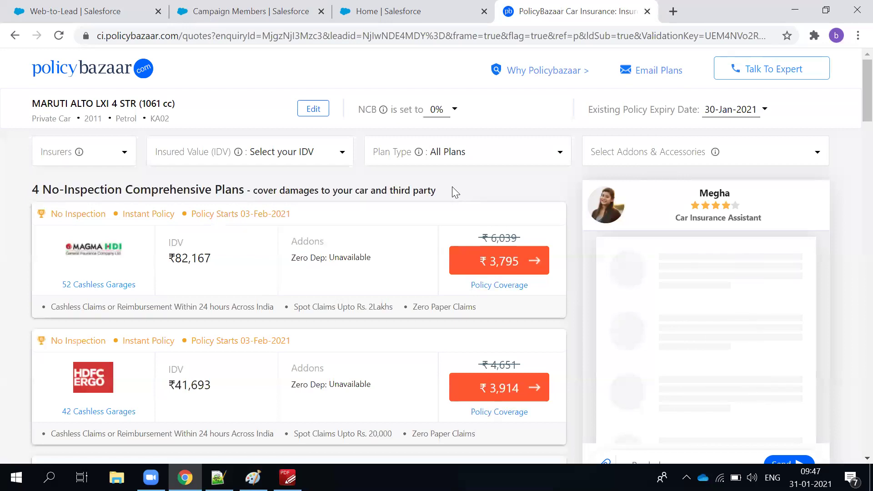
{"action": "scroll", "coordinate": [452, 190], "scroll_direction": "down", "scroll_amount": 3}
{"action": "scroll", "coordinate": [444, 209], "scroll_direction": "up", "scroll_amount": 3}
{"action": "left_click", "coordinate": [313, 109]}
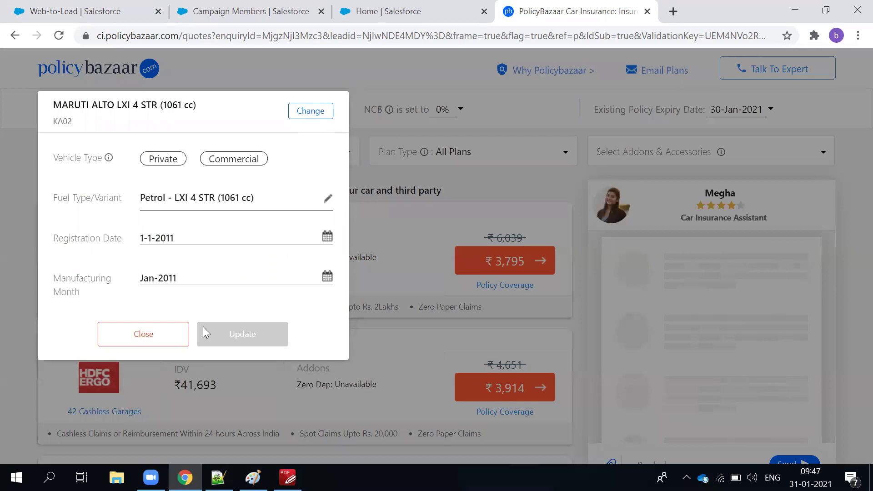
{"action": "left_click", "coordinate": [171, 344]}
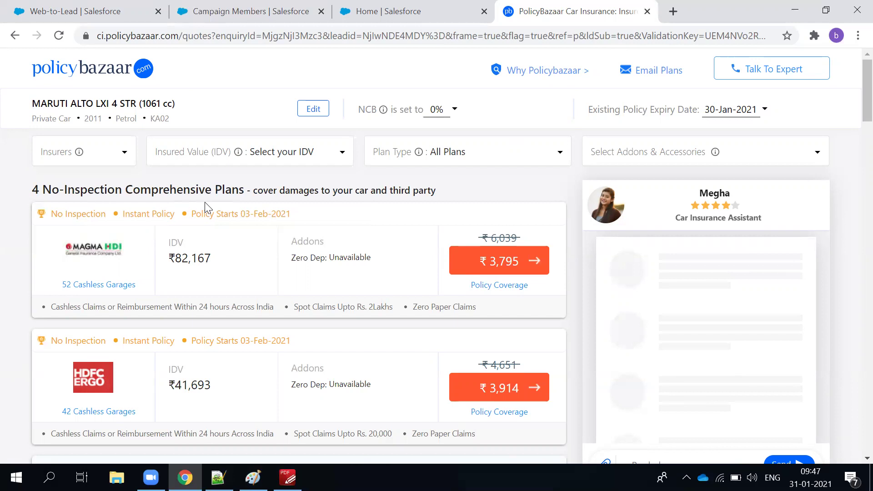
{"action": "scroll", "coordinate": [433, 254], "scroll_direction": "down", "scroll_amount": 5}
{"action": "scroll", "coordinate": [434, 253], "scroll_direction": "down", "scroll_amount": 8}
{"action": "scroll", "coordinate": [432, 257], "scroll_direction": "up", "scroll_amount": 5}
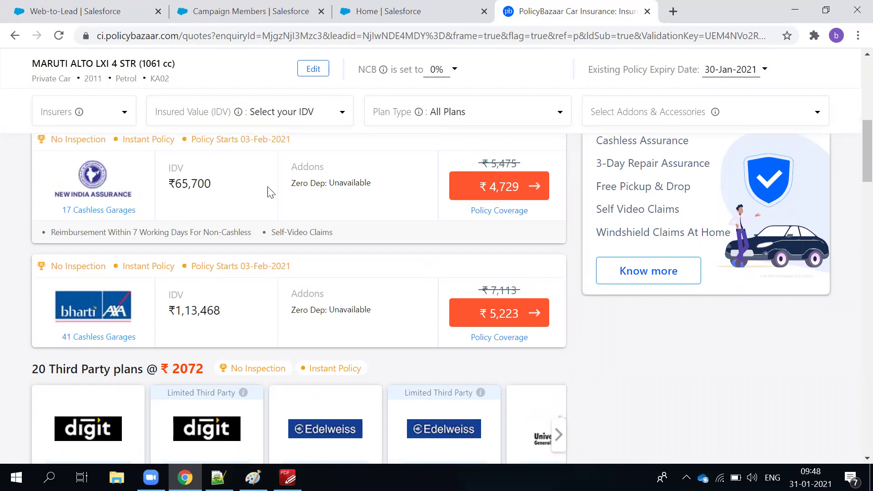
{"action": "scroll", "coordinate": [454, 291], "scroll_direction": "up", "scroll_amount": 3}
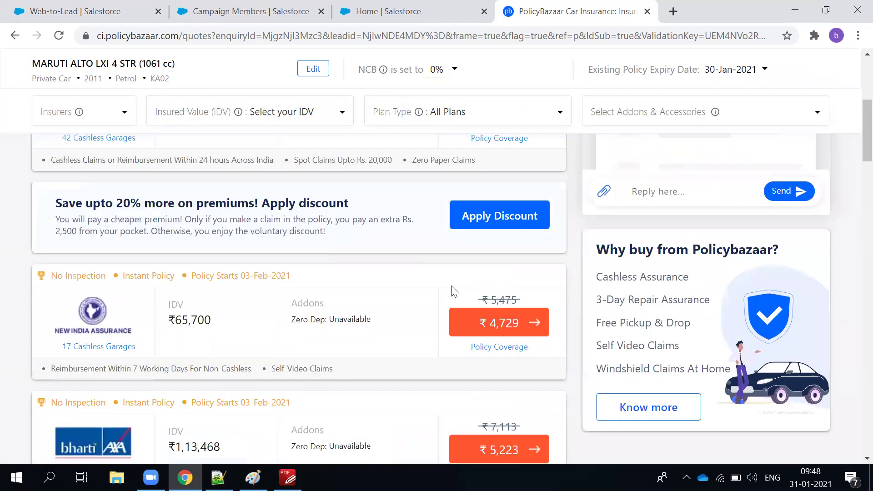
{"action": "scroll", "coordinate": [452, 288], "scroll_direction": "up", "scroll_amount": 6}
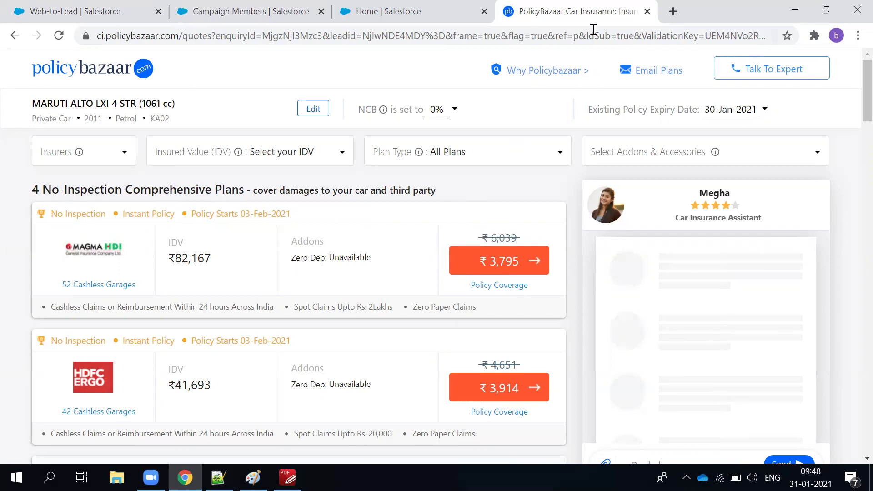
Close the PolicyBazaar tab and search Google for 'contactUs page' in a new tab.
{"action": "left_click", "coordinate": [643, 14]}
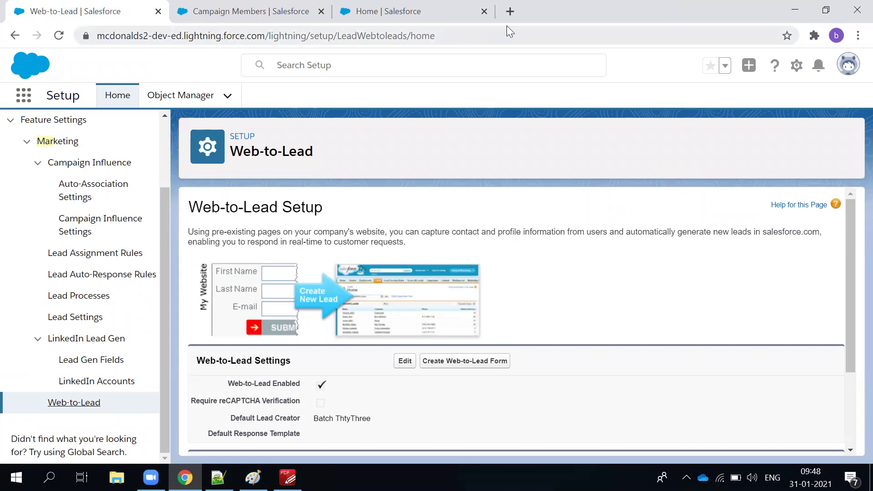
{"action": "left_click", "coordinate": [509, 12]}
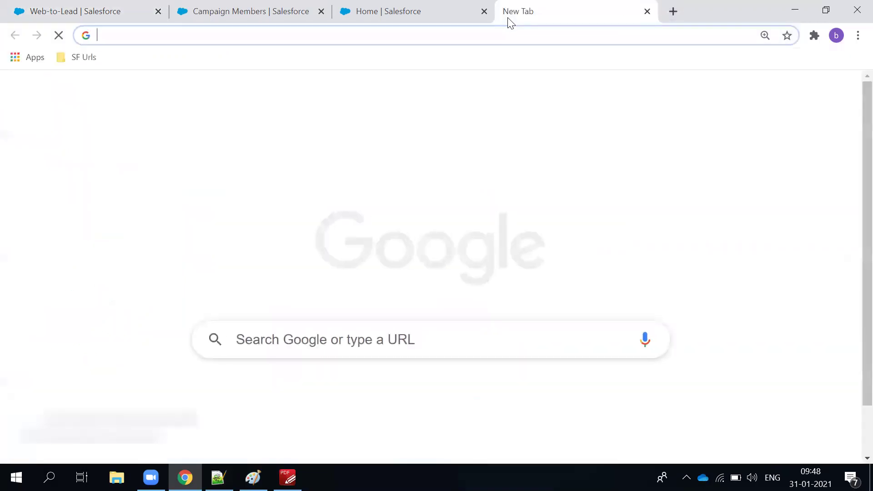
{"action": "type", "text": "contact"}
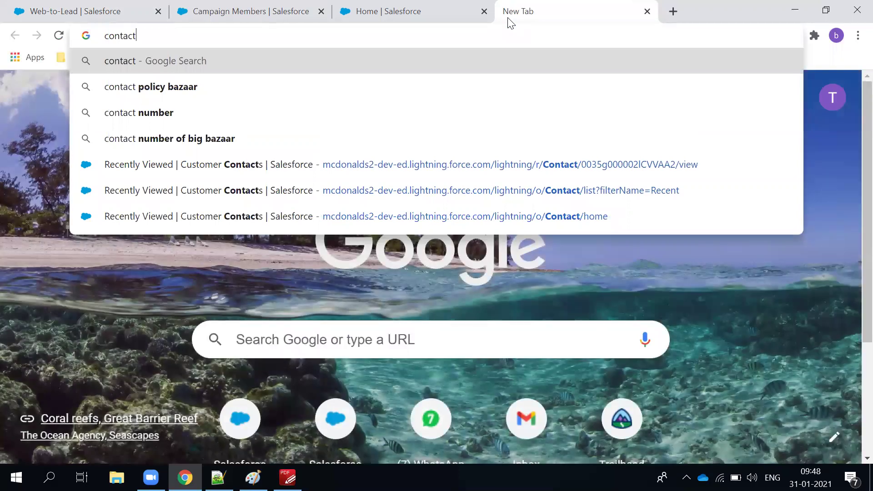
{"action": "type", "text": "Us page"}
{"action": "key", "text": "Return"}
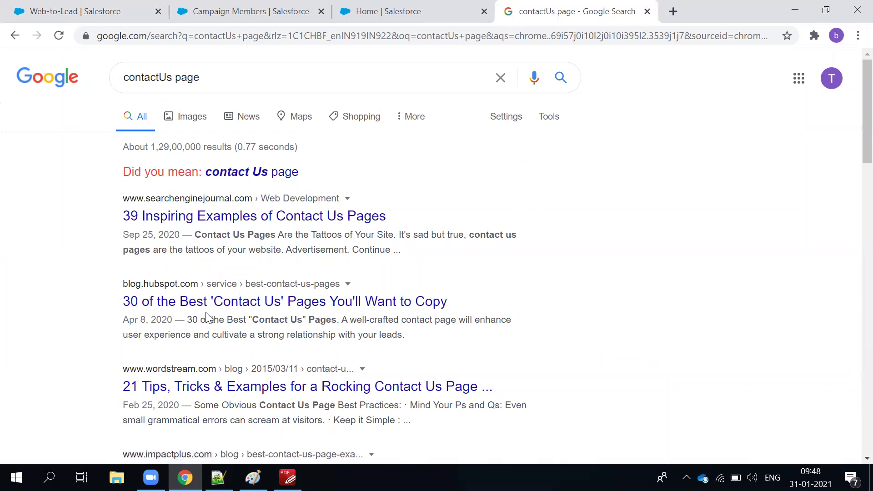
Replace the search query with 'ibm.com', then paste it into the address bar and load it.
{"action": "triple_click", "coordinate": [168, 82]}
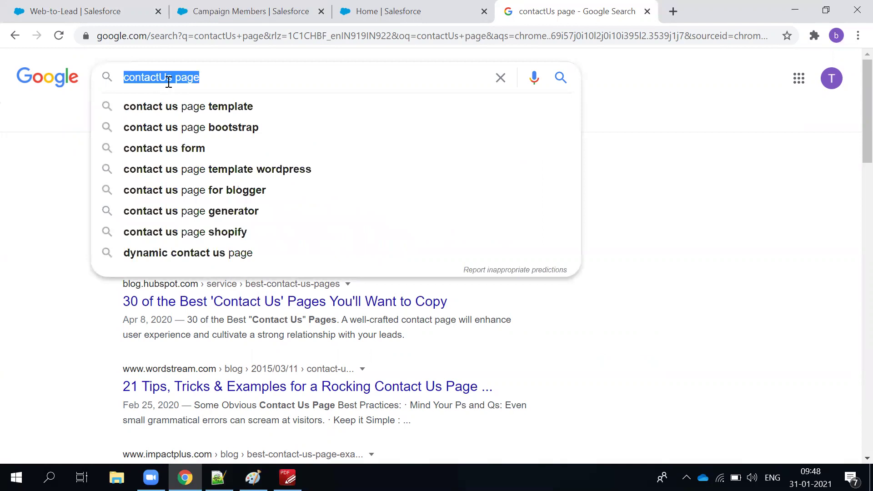
{"action": "type", "text": "ibm"}
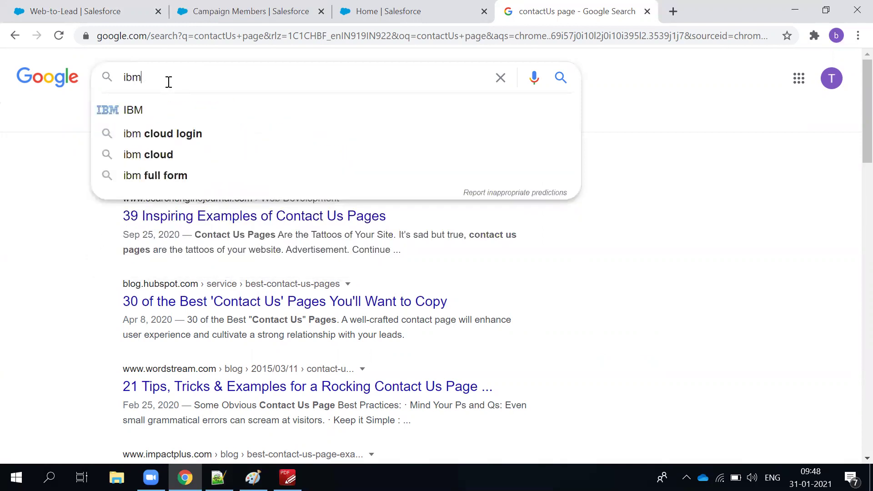
{"action": "type", "text": ".com"}
{"action": "key", "text": "BackSpace"}
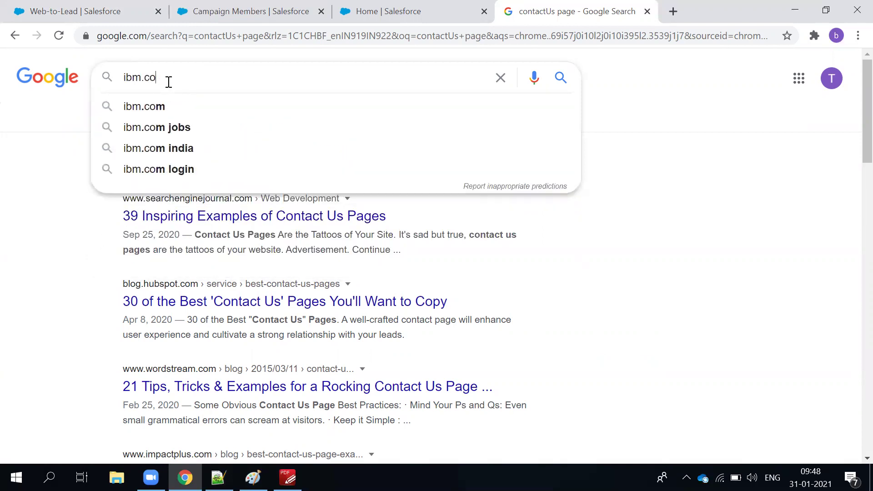
{"action": "type", "text": "m"}
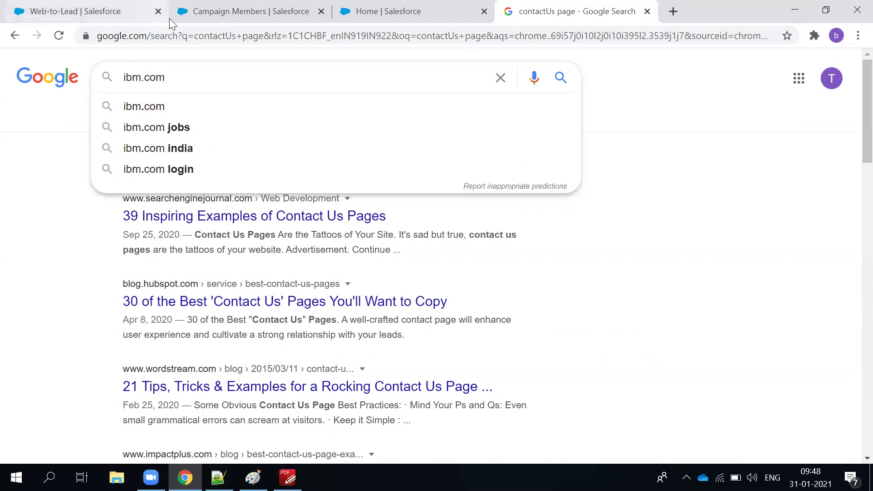
{"action": "double_click", "coordinate": [160, 75]}
{"action": "key", "text": "ctrl+c"}
{"action": "left_click", "coordinate": [166, 37]}
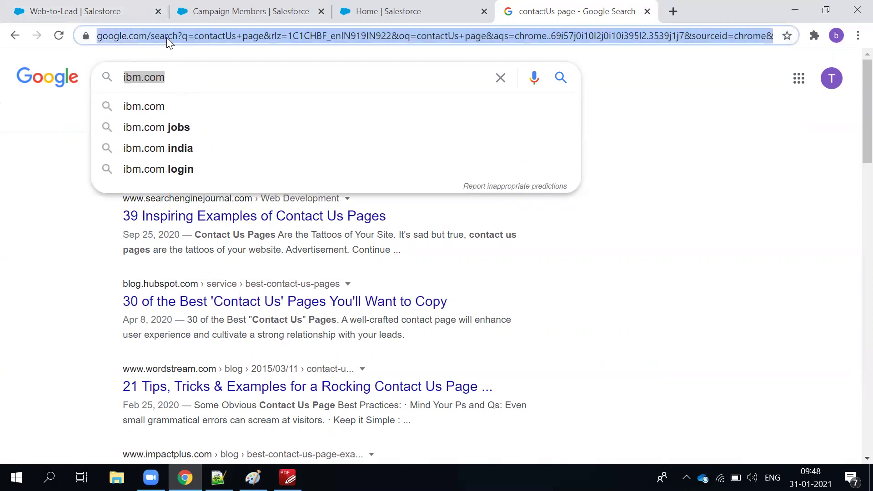
{"action": "key", "text": "ctrl+v"}
{"action": "key", "text": "Return"}
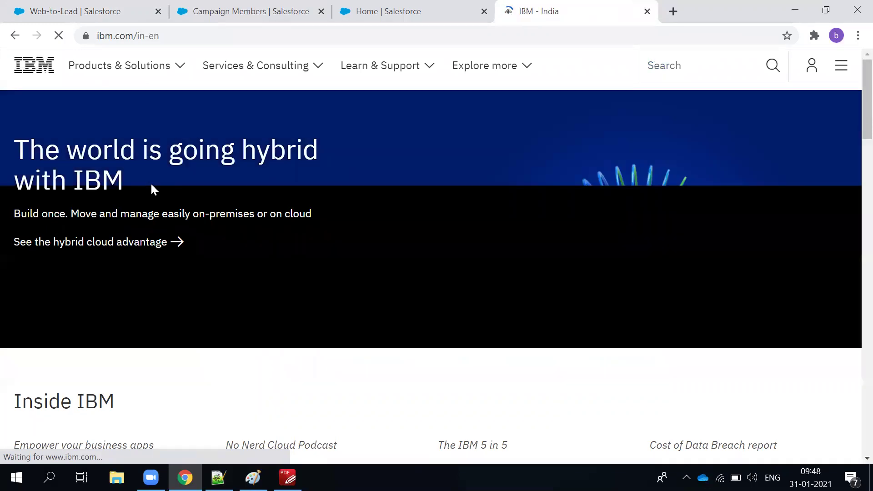
Browse IBM's Learn & Support, Services & Consulting, Products & Solutions and My IBM menus.
{"action": "scroll", "coordinate": [440, 185], "scroll_direction": "down", "scroll_amount": 3}
{"action": "scroll", "coordinate": [440, 184], "scroll_direction": "up", "scroll_amount": 3}
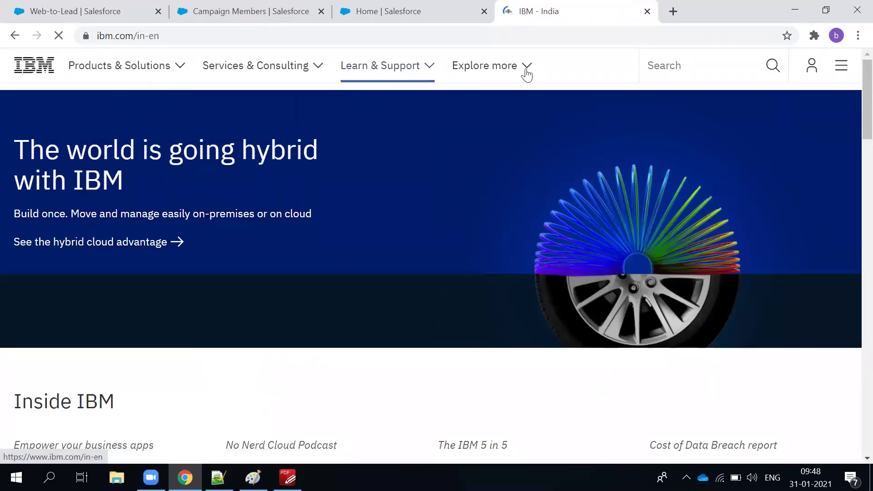
{"action": "left_click", "coordinate": [430, 81]}
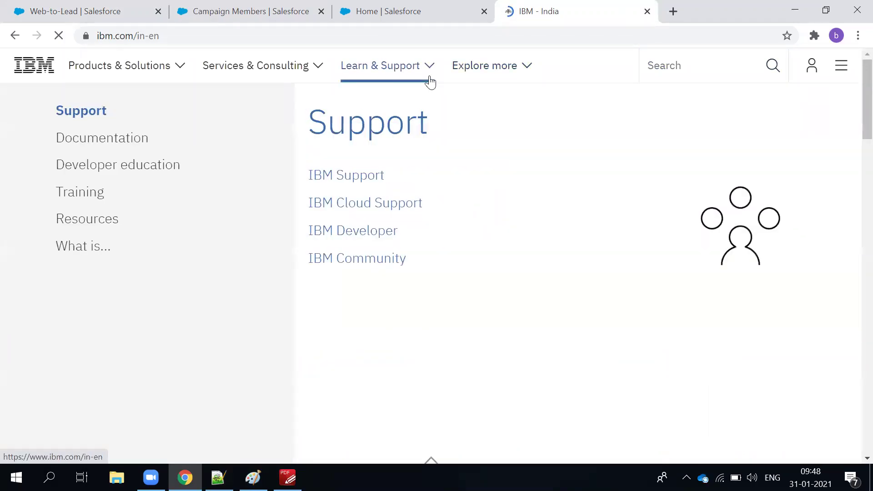
{"action": "left_click", "coordinate": [230, 75]}
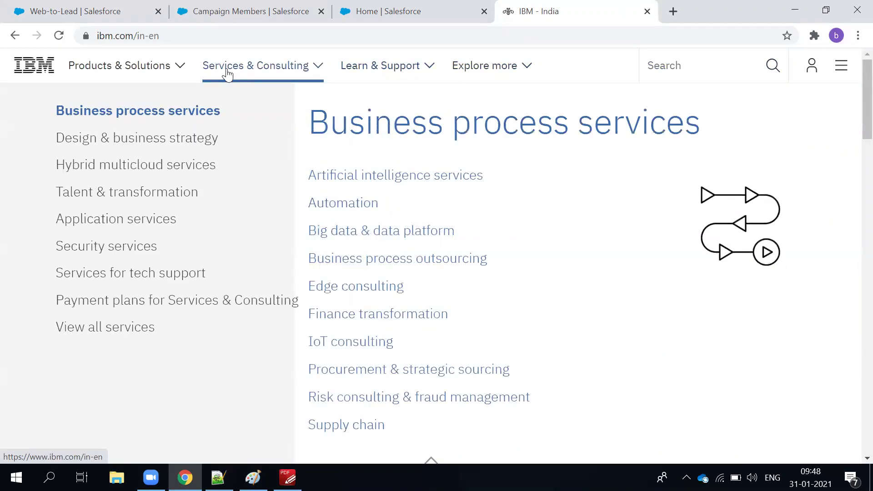
{"action": "left_click", "coordinate": [91, 57]}
{"action": "left_click", "coordinate": [810, 68]}
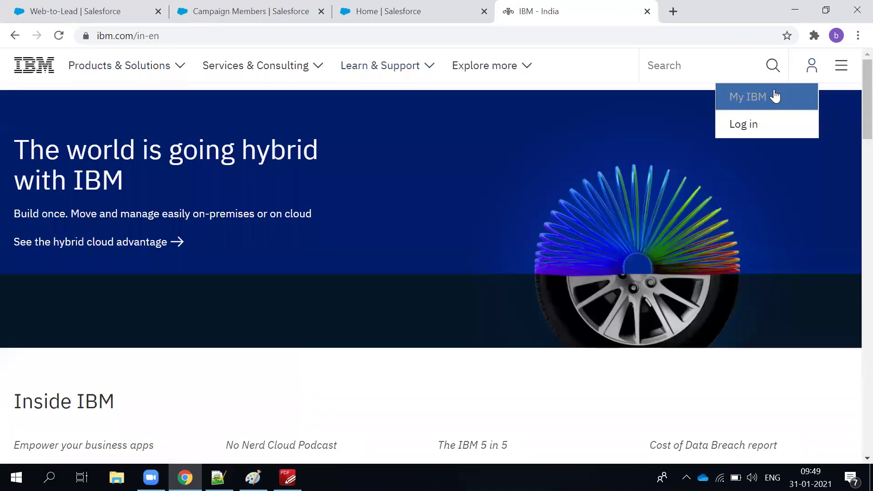
Scroll the IBM India homepage to the footer and open the Support link.
{"action": "scroll", "coordinate": [408, 241], "scroll_direction": "down", "scroll_amount": 5}
{"action": "scroll", "coordinate": [449, 331], "scroll_direction": "down", "scroll_amount": 5}
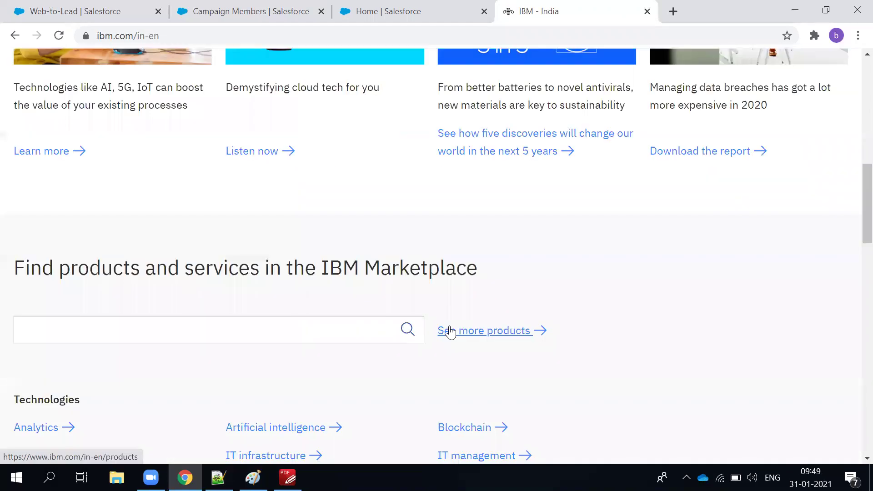
{"action": "scroll", "coordinate": [450, 331], "scroll_direction": "down", "scroll_amount": 12}
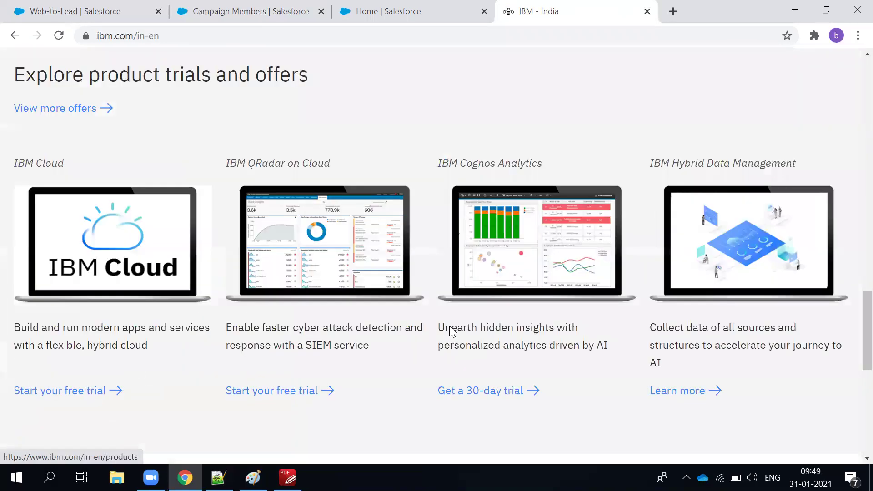
{"action": "scroll", "coordinate": [450, 331], "scroll_direction": "down", "scroll_amount": 10}
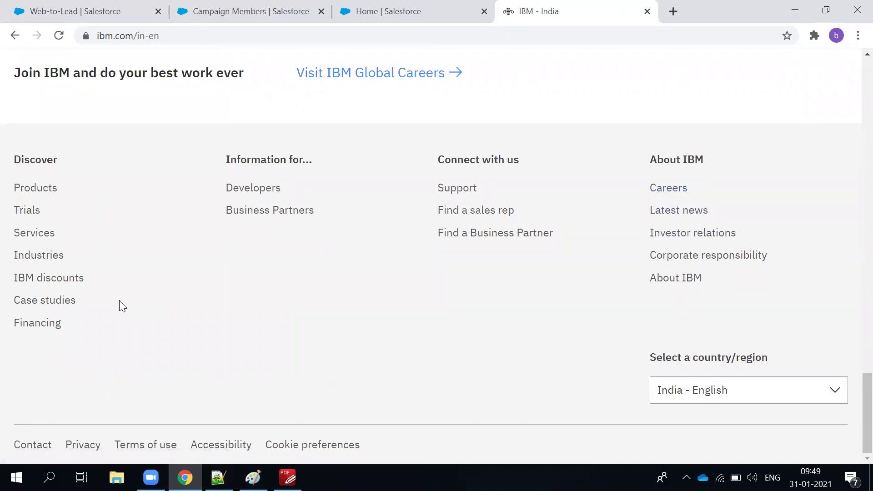
{"action": "left_click", "coordinate": [473, 193]}
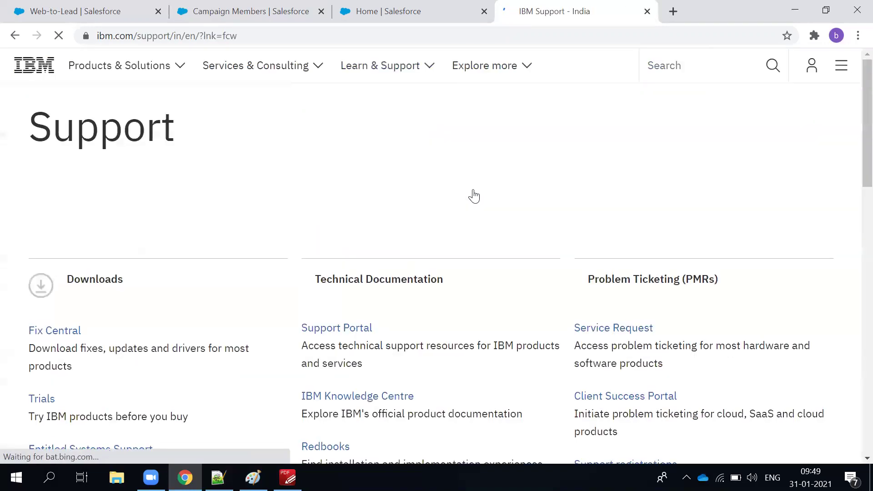
Look through the IBM Support page and its Learn & Support menu, then open Service Request.
{"action": "scroll", "coordinate": [475, 196], "scroll_direction": "down", "scroll_amount": 1}
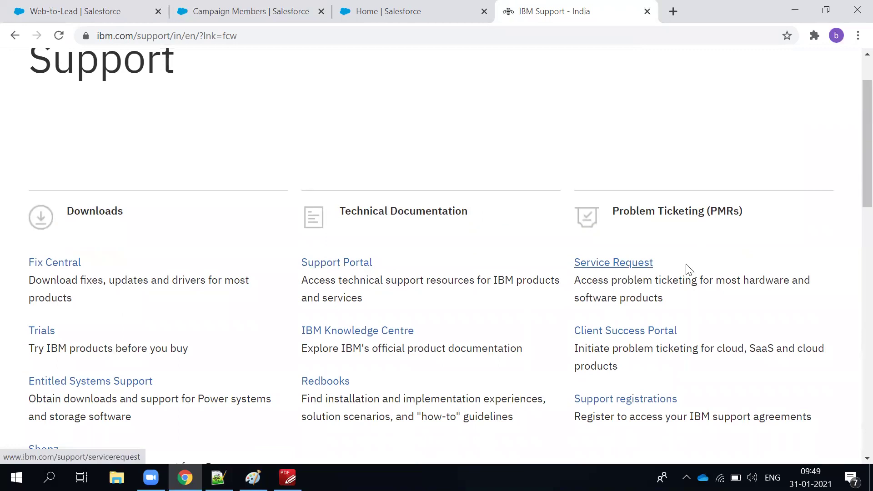
{"action": "scroll", "coordinate": [850, 280], "scroll_direction": "down", "scroll_amount": 5}
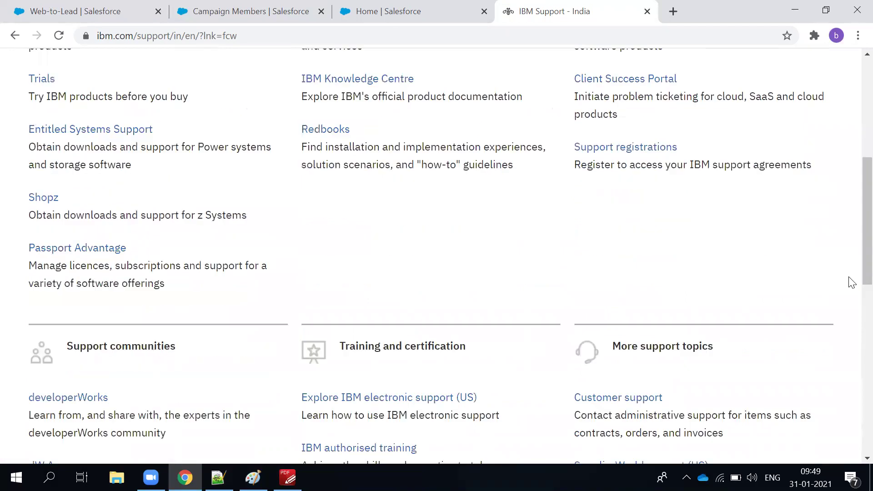
{"action": "scroll", "coordinate": [854, 281], "scroll_direction": "down", "scroll_amount": 2}
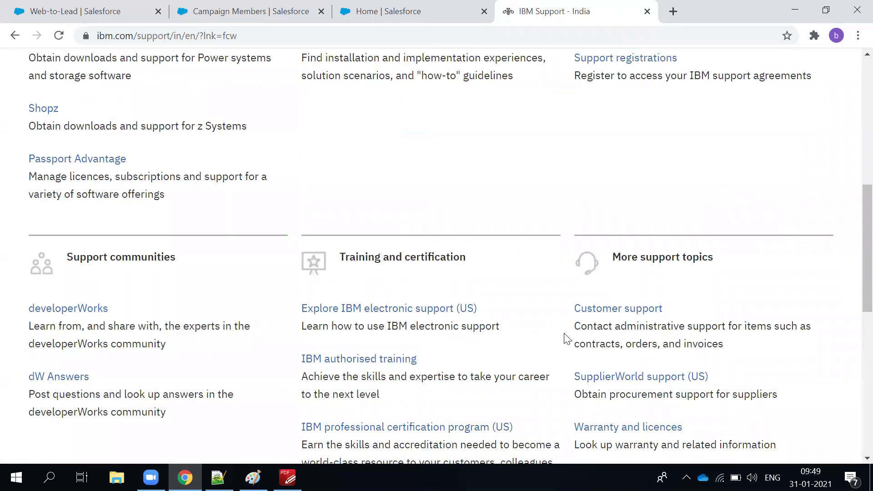
{"action": "scroll", "coordinate": [567, 338], "scroll_direction": "down", "scroll_amount": 3}
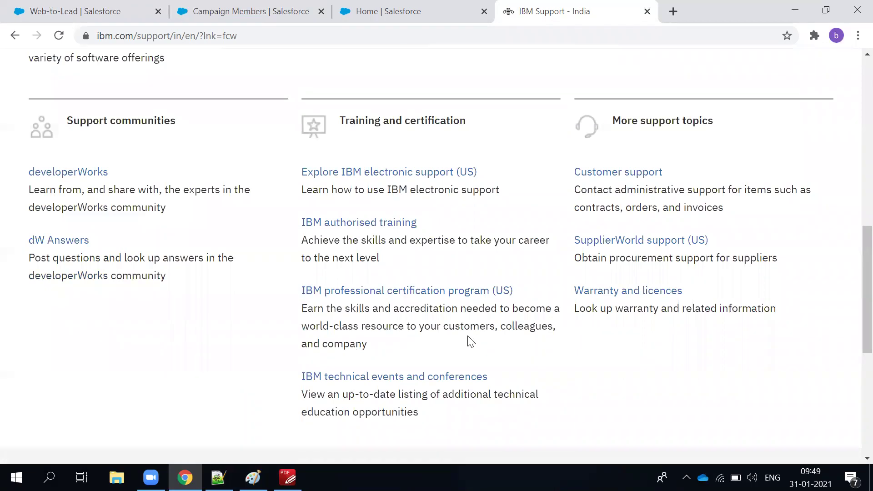
{"action": "scroll", "coordinate": [468, 337], "scroll_direction": "up", "scroll_amount": 8}
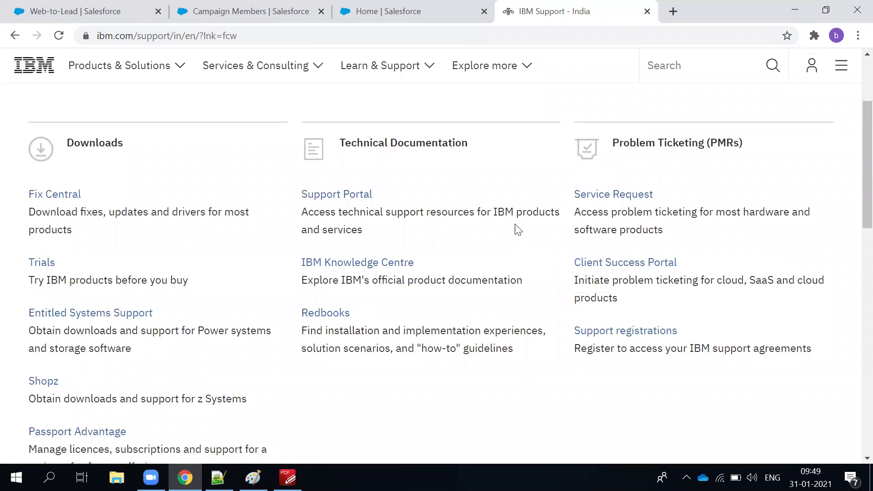
{"action": "scroll", "coordinate": [517, 230], "scroll_direction": "up", "scroll_amount": 3}
{"action": "left_click", "coordinate": [374, 83]}
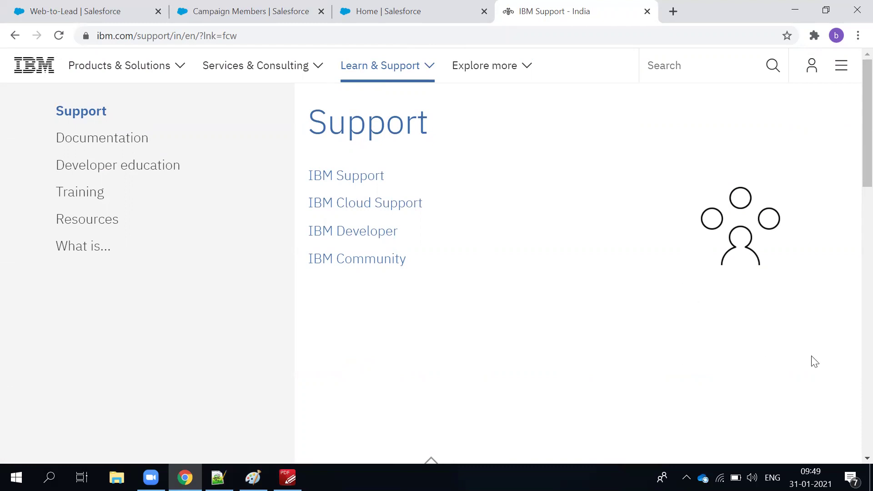
{"action": "left_click", "coordinate": [389, 69]}
{"action": "left_click", "coordinate": [611, 332]}
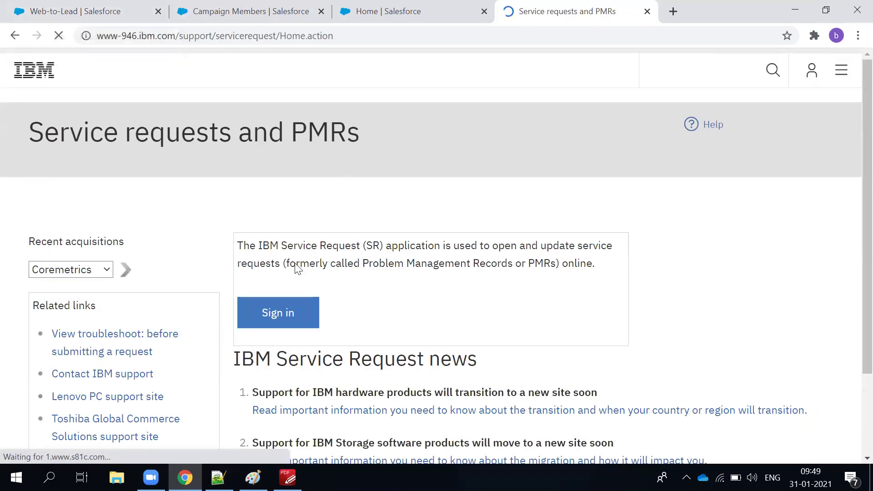
Look over the Service requests and PMRs page, then load wipro.com in its place.
{"action": "scroll", "coordinate": [368, 275], "scroll_direction": "down", "scroll_amount": 3}
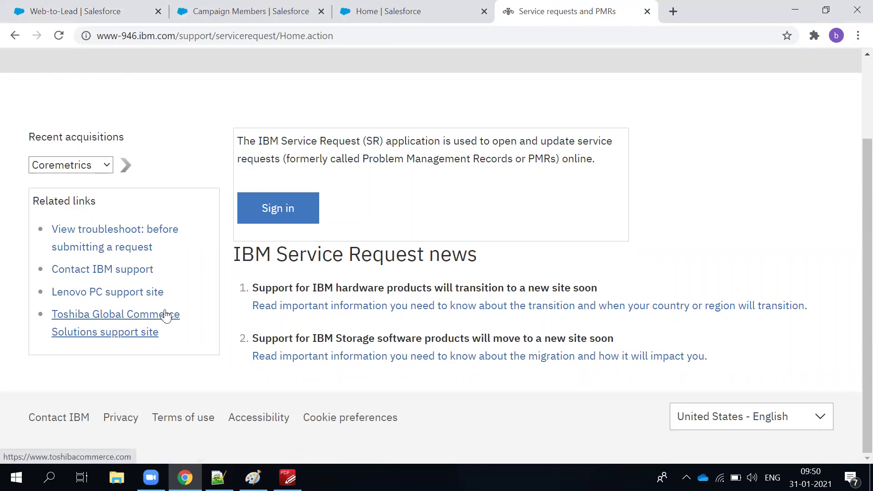
{"action": "scroll", "coordinate": [166, 312], "scroll_direction": "up", "scroll_amount": 2}
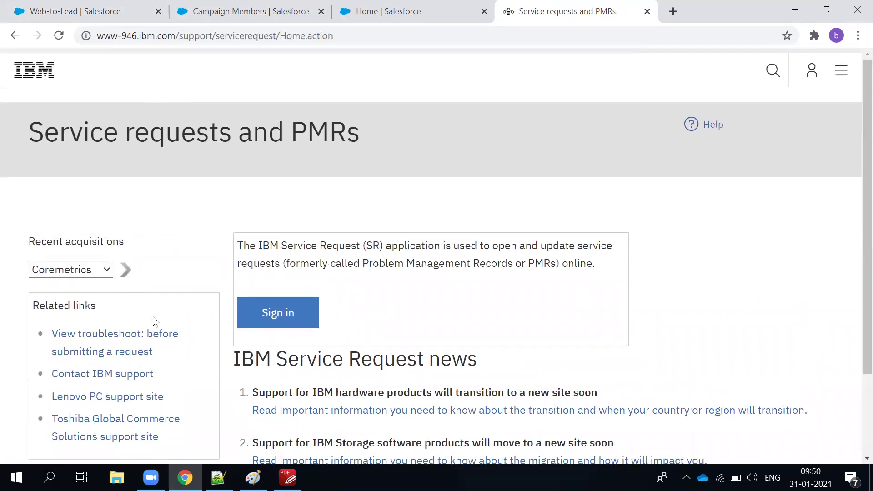
{"action": "scroll", "coordinate": [148, 320], "scroll_direction": "down", "scroll_amount": 2}
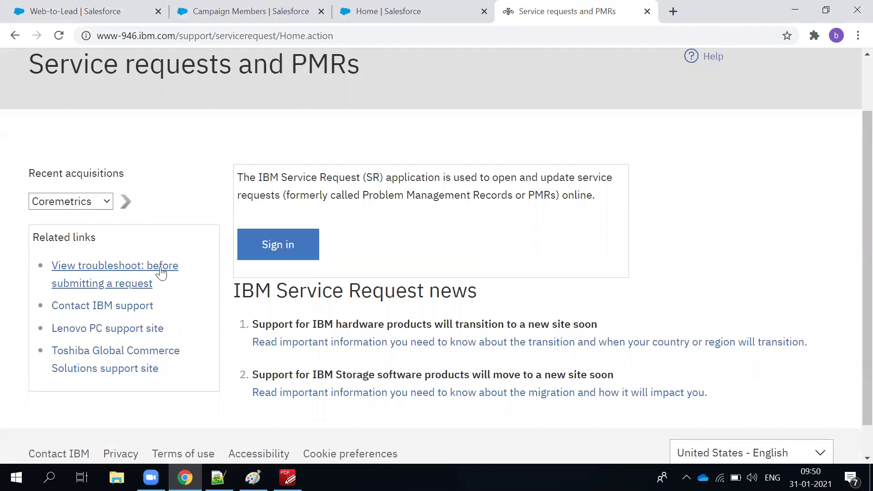
{"action": "scroll", "coordinate": [312, 144], "scroll_direction": "up", "scroll_amount": 2}
{"action": "left_click", "coordinate": [236, 33]}
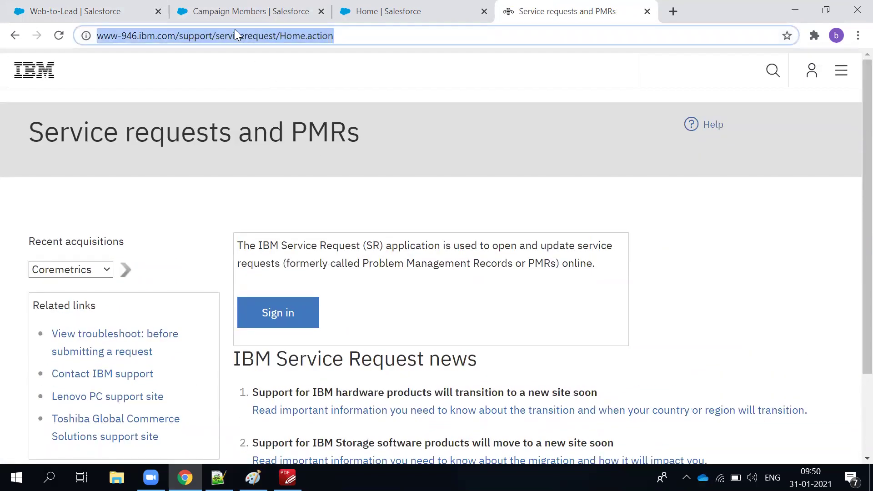
{"action": "type", "text": "wipro.com"}
{"action": "key", "text": "Return"}
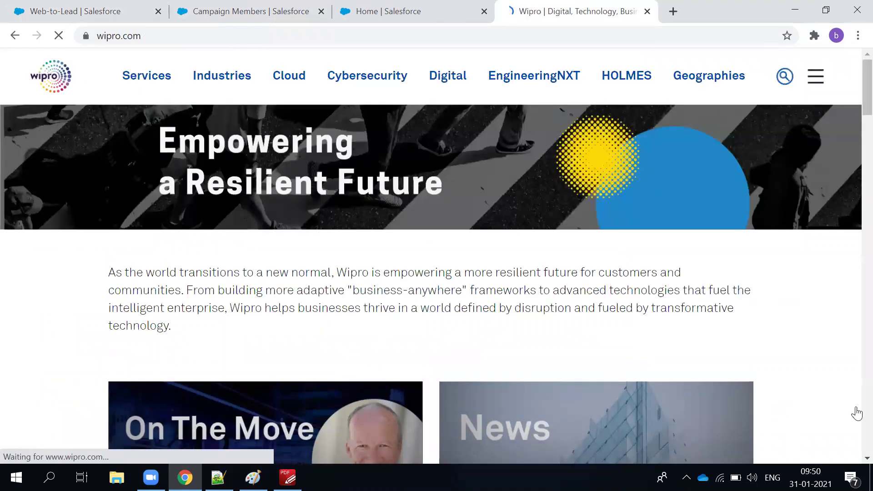
Open Wipro's Contact Us page from the navigation menu in a new tab and switch to it.
{"action": "left_click", "coordinate": [815, 77]}
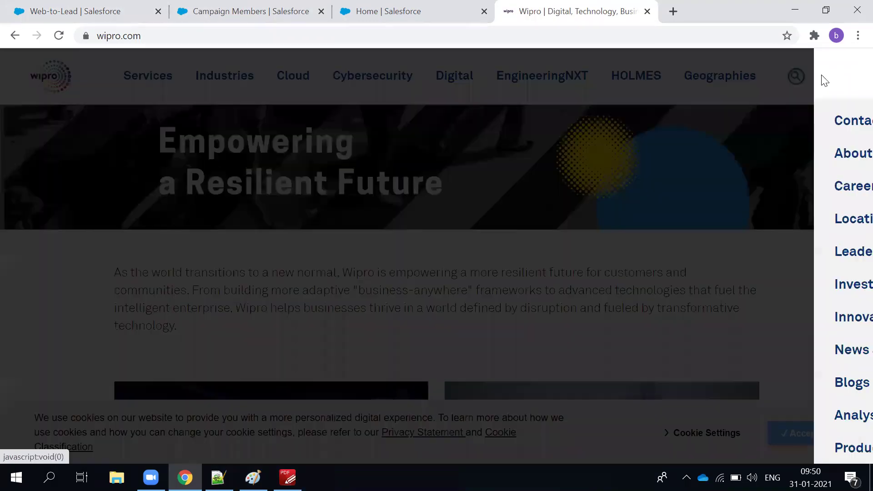
{"action": "left_click", "coordinate": [682, 121]}
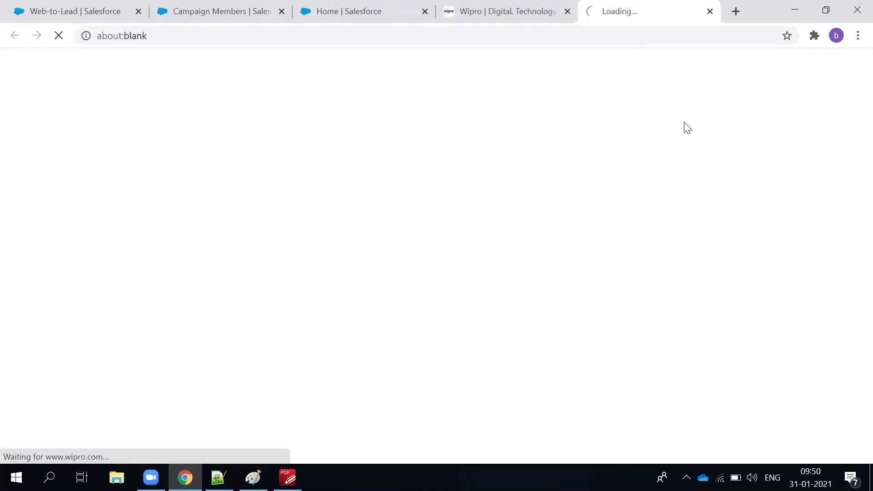
{"action": "left_click", "coordinate": [511, 11]}
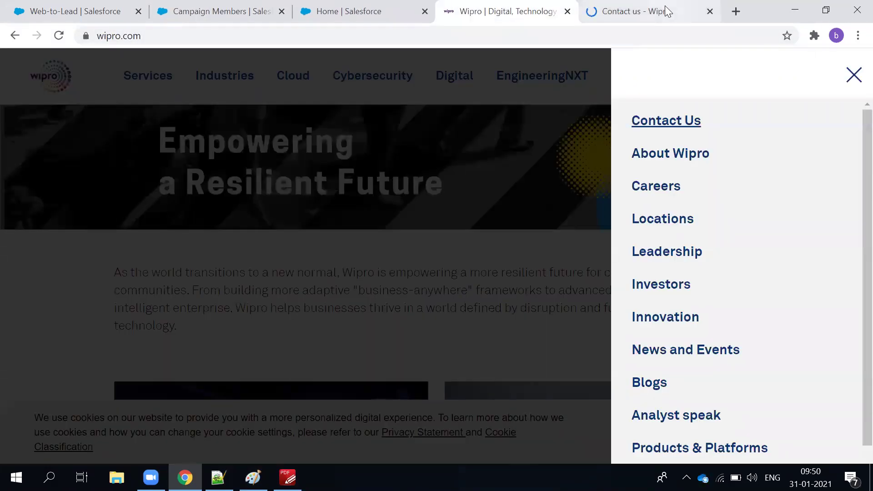
{"action": "left_click", "coordinate": [660, 11]}
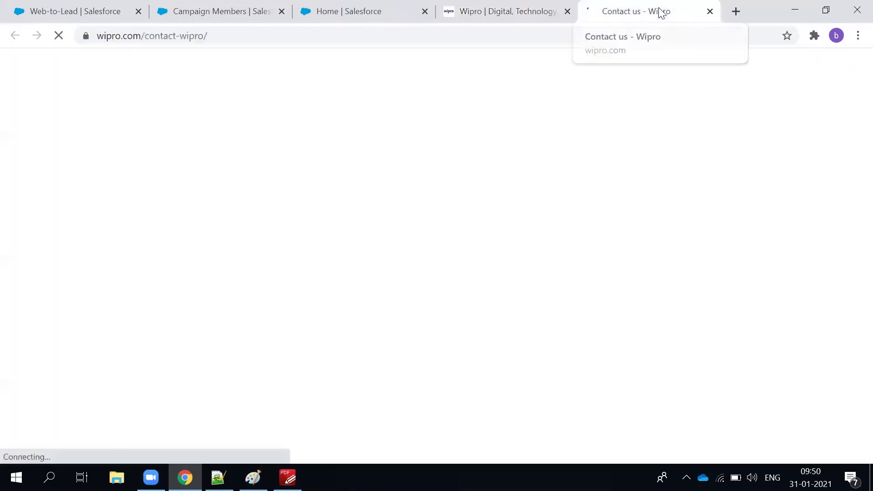
Review the Wipro contact form's name, email, organization, phone and country fields, then return to Campaign Members.
{"action": "scroll", "coordinate": [434, 303], "scroll_direction": "down", "scroll_amount": 10}
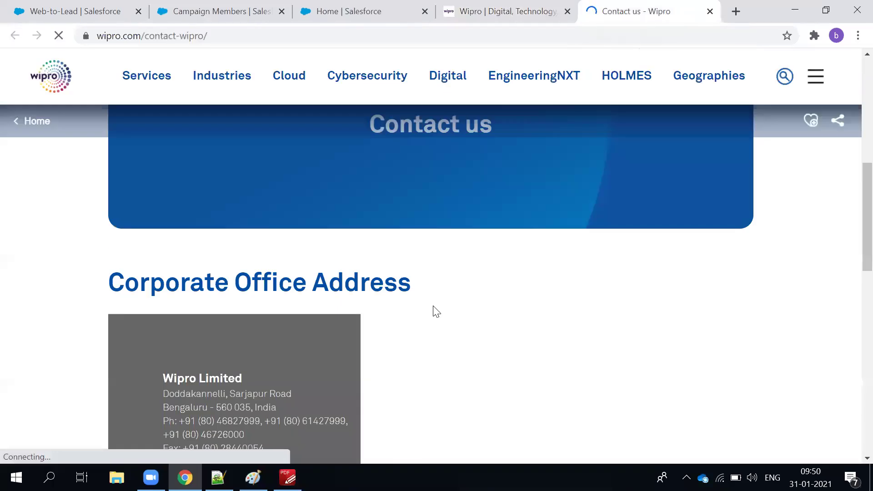
{"action": "scroll", "coordinate": [433, 306], "scroll_direction": "up", "scroll_amount": 3}
{"action": "scroll", "coordinate": [431, 308], "scroll_direction": "down", "scroll_amount": 2}
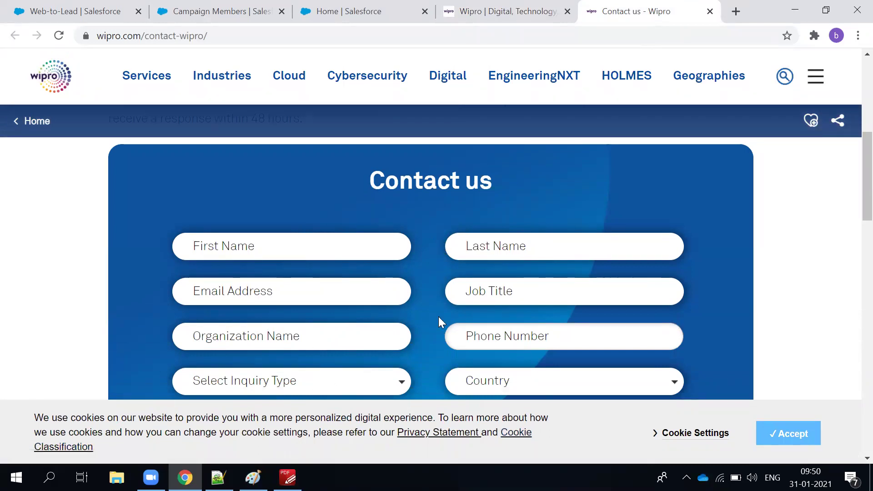
{"action": "scroll", "coordinate": [439, 317], "scroll_direction": "down", "scroll_amount": 2}
{"action": "scroll", "coordinate": [438, 318], "scroll_direction": "down", "scroll_amount": 2}
{"action": "scroll", "coordinate": [208, 316], "scroll_direction": "up", "scroll_amount": 8}
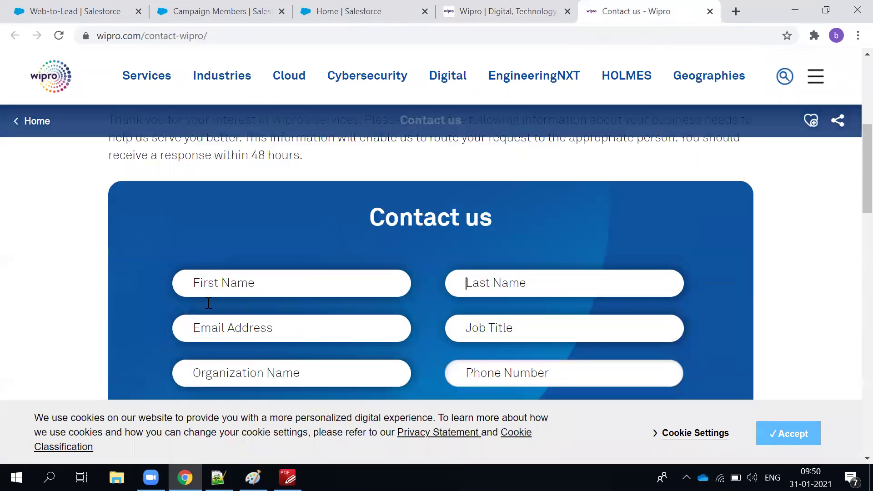
{"action": "scroll", "coordinate": [579, 326], "scroll_direction": "down", "scroll_amount": 10}
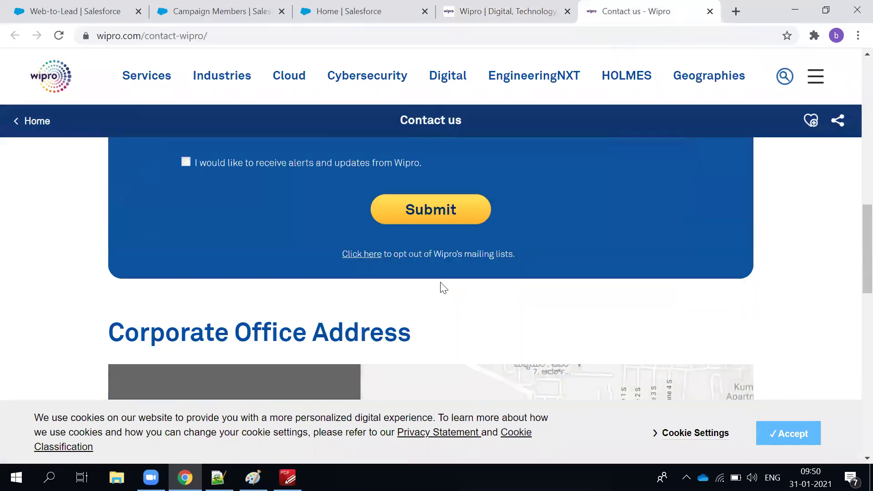
{"action": "scroll", "coordinate": [379, 286], "scroll_direction": "up", "scroll_amount": 4}
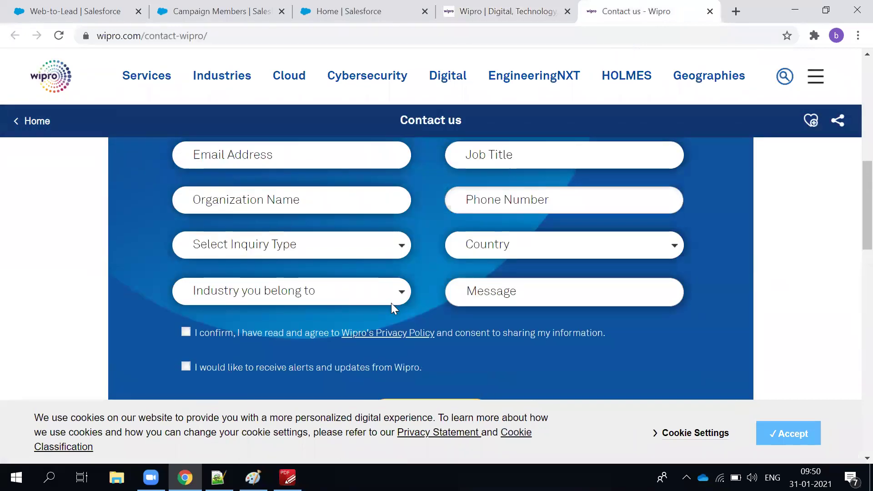
{"action": "scroll", "coordinate": [391, 303], "scroll_direction": "down", "scroll_amount": 2}
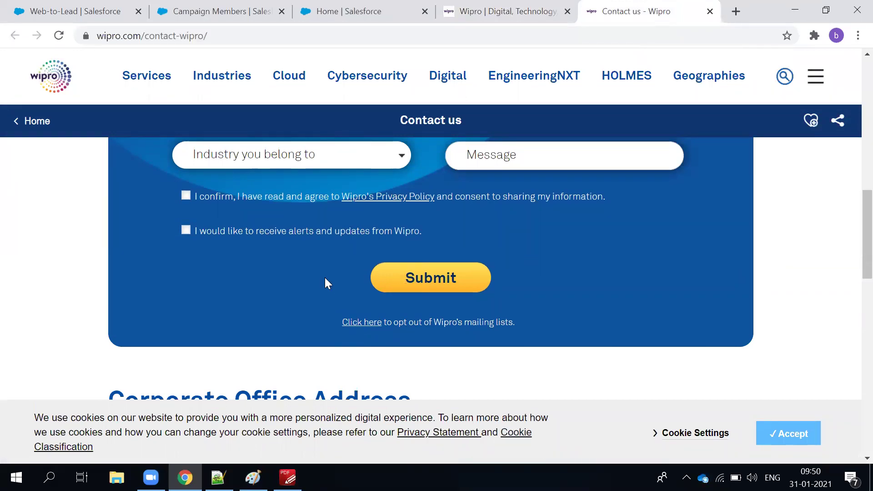
{"action": "scroll", "coordinate": [325, 282], "scroll_direction": "up", "scroll_amount": 10}
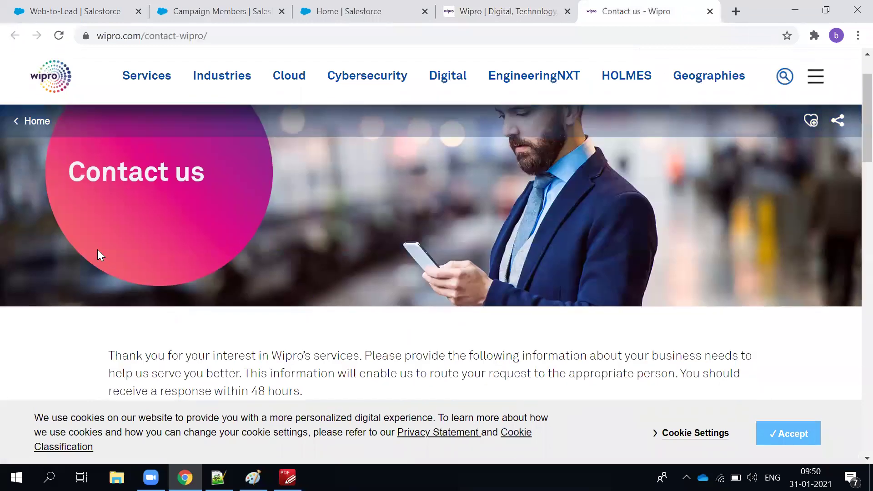
{"action": "scroll", "coordinate": [236, 293], "scroll_direction": "down", "scroll_amount": 5}
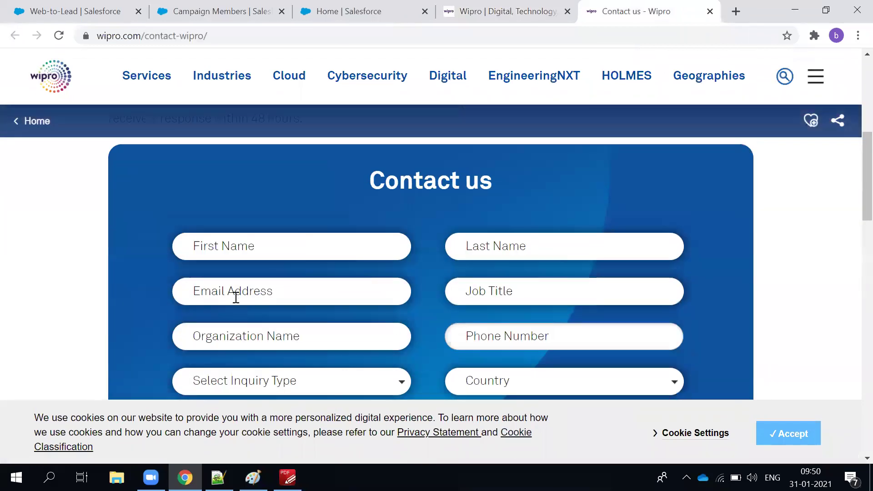
{"action": "scroll", "coordinate": [235, 297], "scroll_direction": "up", "scroll_amount": 4}
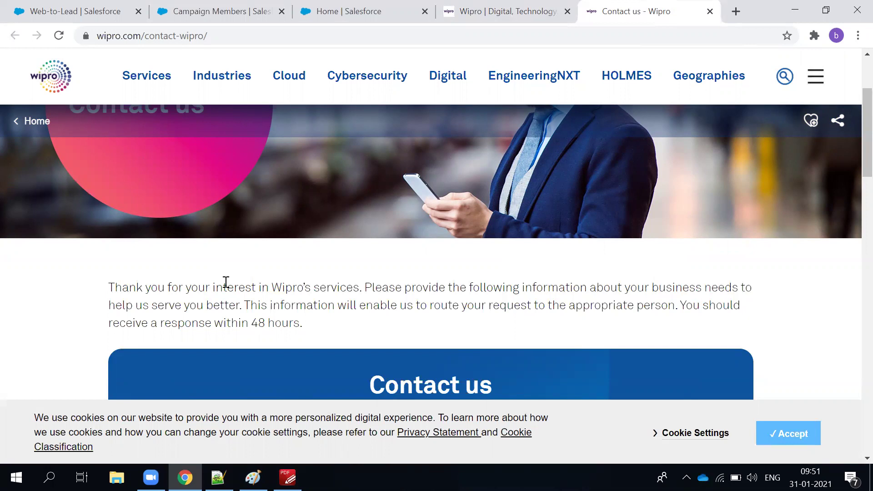
{"action": "scroll", "coordinate": [229, 346], "scroll_direction": "down", "scroll_amount": 1}
{"action": "scroll", "coordinate": [229, 347], "scroll_direction": "up", "scroll_amount": 4}
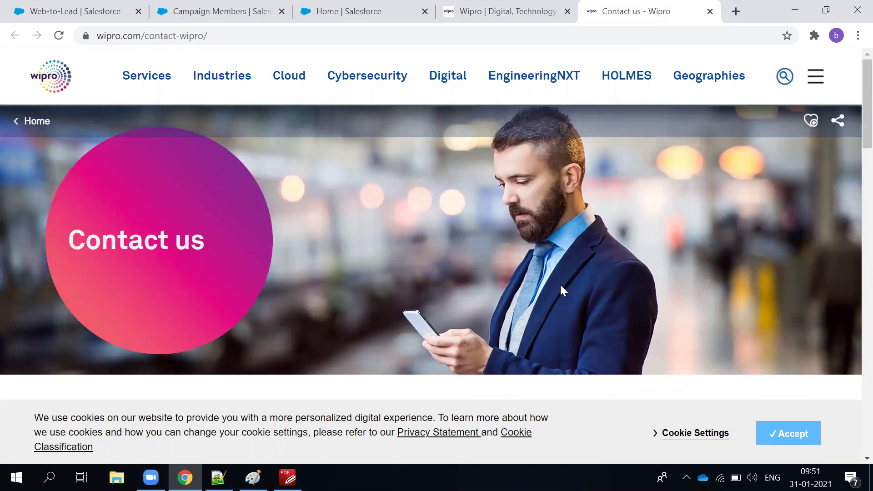
{"action": "scroll", "coordinate": [514, 268], "scroll_direction": "down", "scroll_amount": 10}
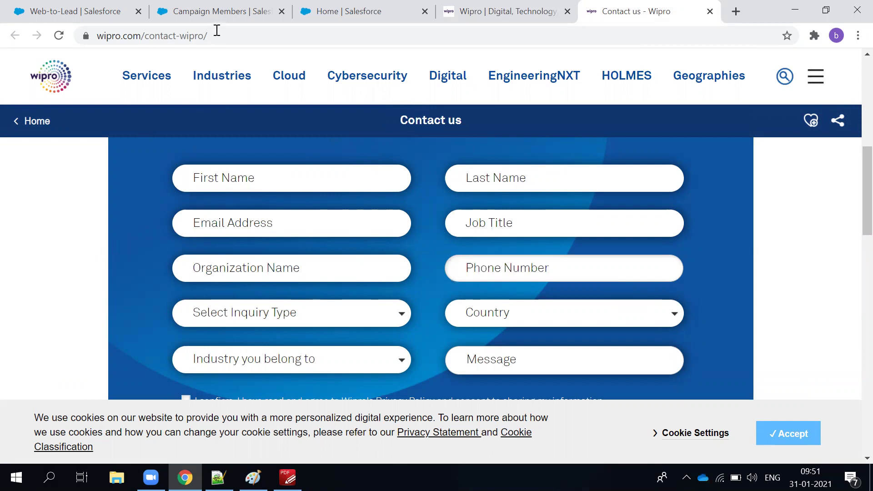
{"action": "scroll", "coordinate": [228, 382], "scroll_direction": "up", "scroll_amount": 2}
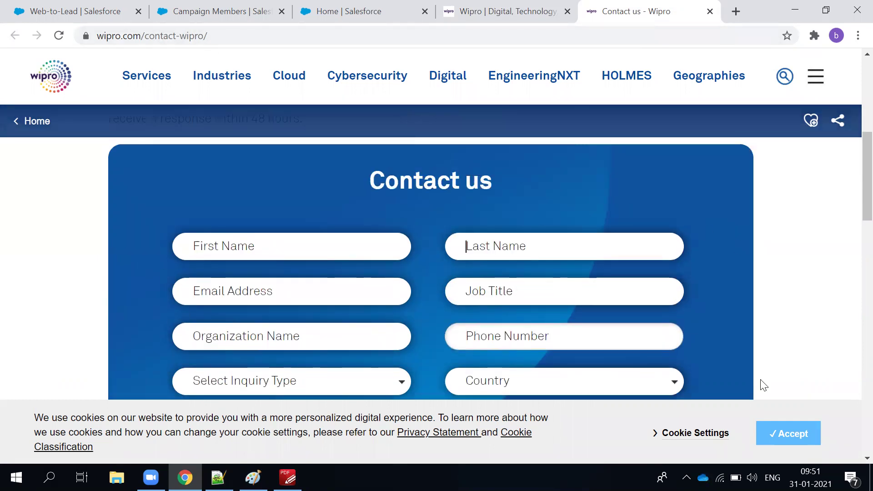
{"action": "left_click", "coordinate": [225, 8]}
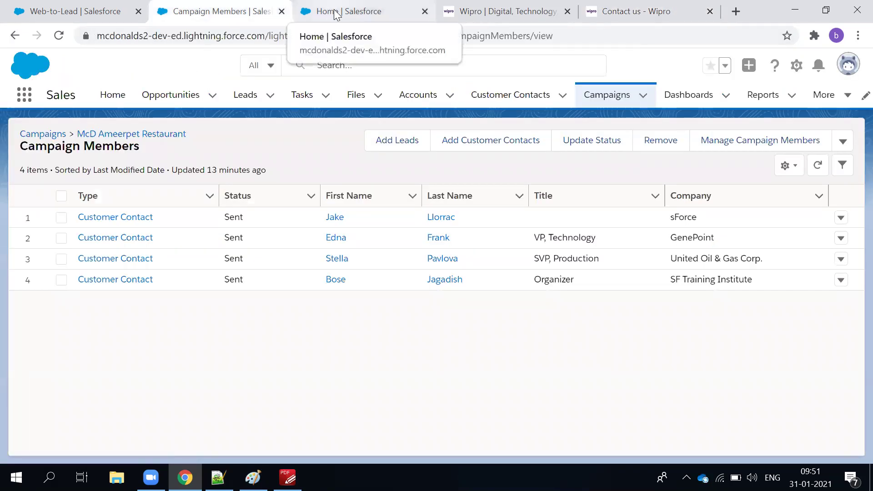
Return to the Web-to-Lead setup tab and view its settings showing Web-to-Lead Enabled.
{"action": "left_click", "coordinate": [83, 5]}
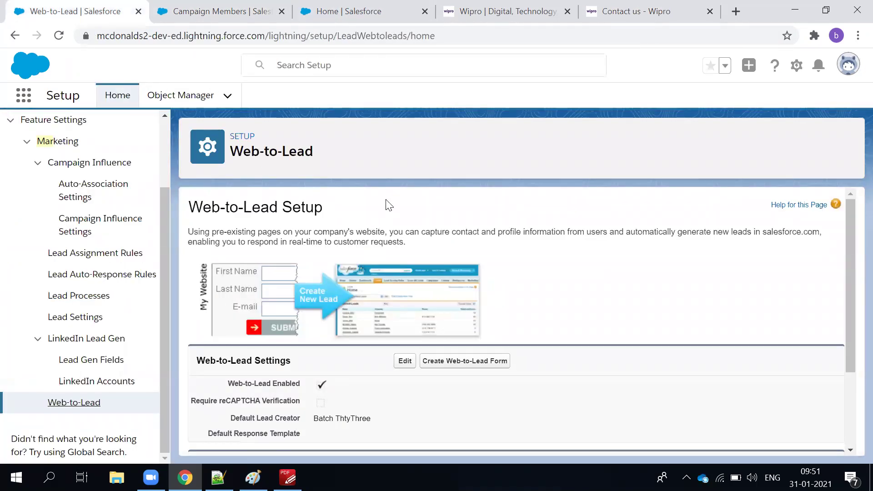
{"action": "scroll", "coordinate": [520, 287], "scroll_direction": "down", "scroll_amount": 3}
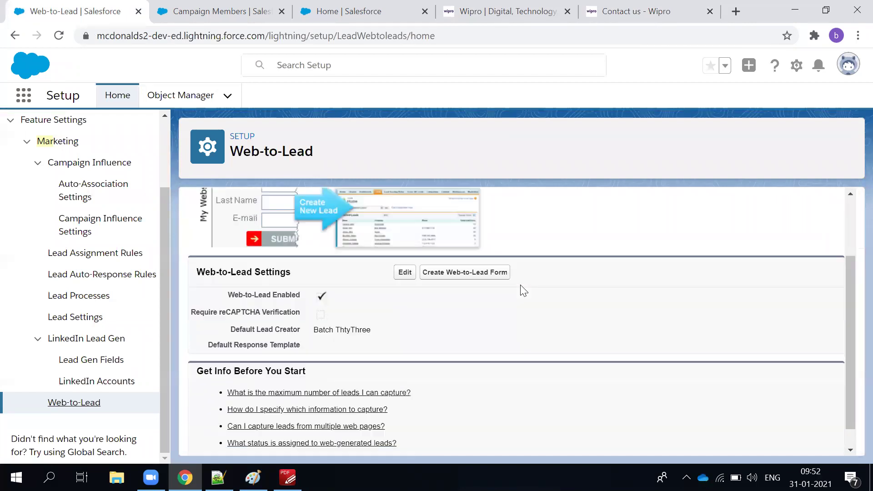
Start a new Web-to-Lead form and review its Selected Fields down to Company.
{"action": "left_click", "coordinate": [455, 250]}
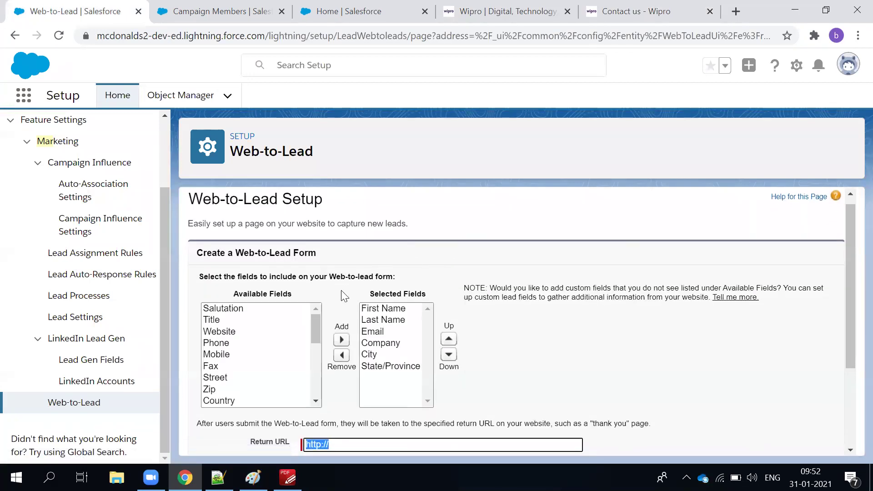
{"action": "left_click", "coordinate": [383, 251]}
{"action": "left_click", "coordinate": [382, 263]}
{"action": "left_click", "coordinate": [377, 275]}
{"action": "left_click", "coordinate": [374, 286]}
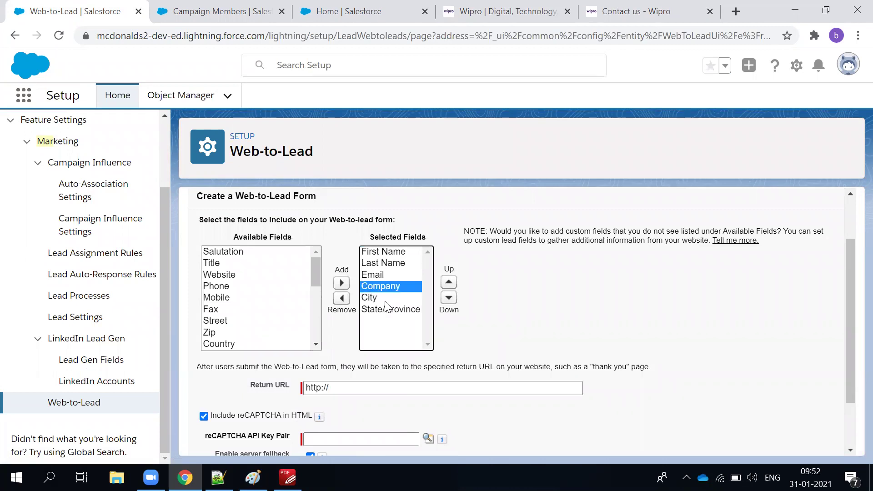
{"action": "scroll", "coordinate": [288, 319], "scroll_direction": "down", "scroll_amount": 1}
{"action": "scroll", "coordinate": [287, 318], "scroll_direction": "down", "scroll_amount": 1}
{"action": "scroll", "coordinate": [286, 318], "scroll_direction": "down", "scroll_amount": 5}
{"action": "scroll", "coordinate": [286, 318], "scroll_direction": "up", "scroll_amount": 3}
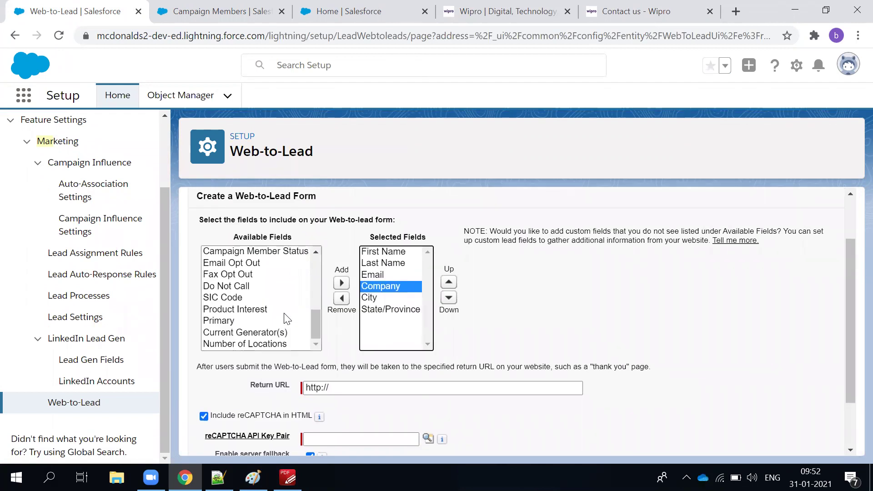
Move Product Interest into Selected Fields, then open Object Manager in a new tab.
{"action": "left_click", "coordinate": [245, 311]}
{"action": "left_click", "coordinate": [341, 286]}
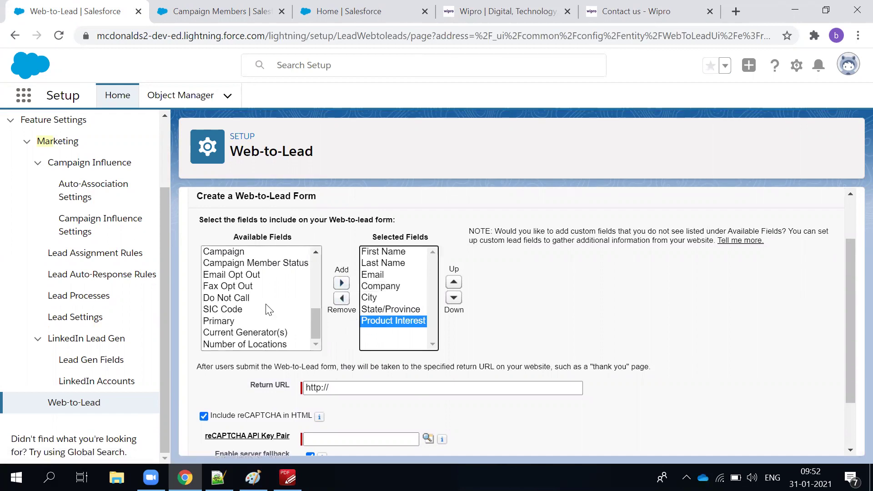
{"action": "scroll", "coordinate": [266, 309], "scroll_direction": "up", "scroll_amount": 7}
{"action": "scroll", "coordinate": [268, 309], "scroll_direction": "down", "scroll_amount": 2}
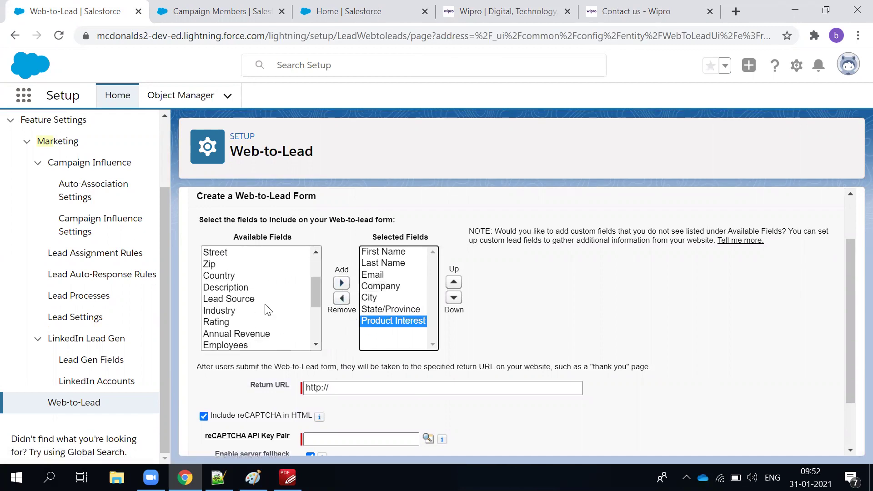
{"action": "scroll", "coordinate": [268, 309], "scroll_direction": "down", "scroll_amount": 2}
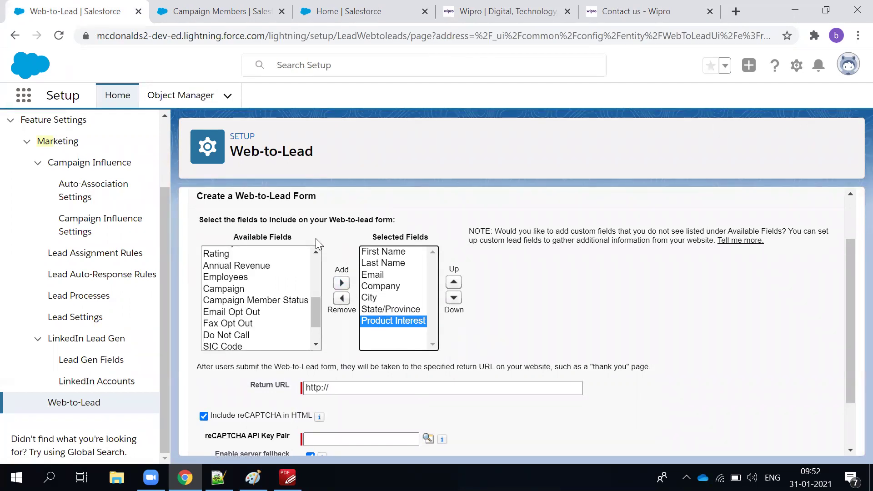
{"action": "scroll", "coordinate": [261, 318], "scroll_direction": "up", "scroll_amount": 4}
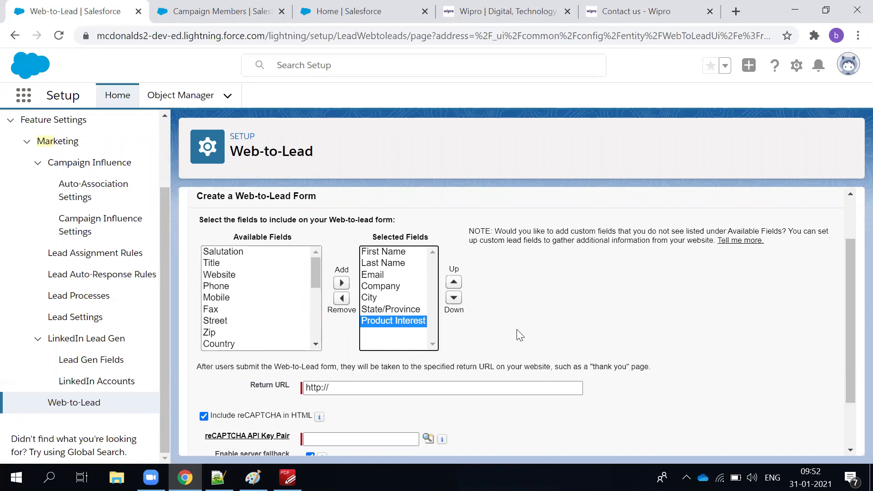
{"action": "scroll", "coordinate": [518, 335], "scroll_direction": "up", "scroll_amount": 2}
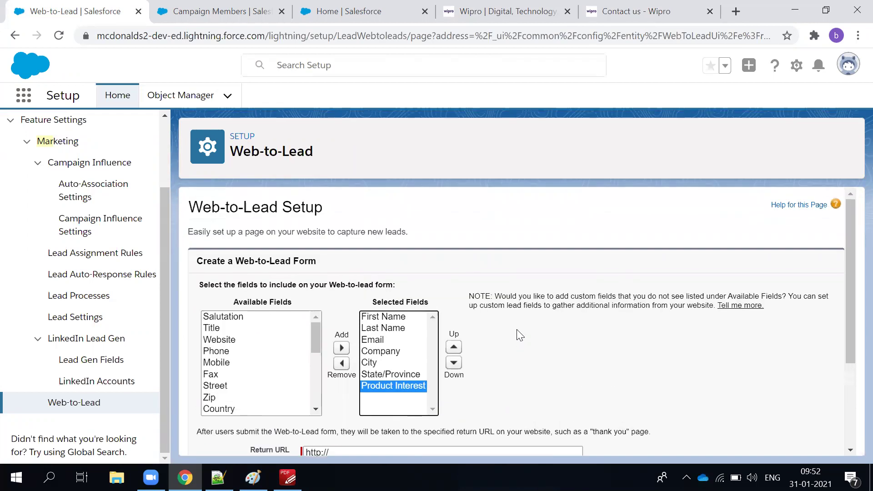
{"action": "left_click", "coordinate": [182, 95], "text": "ctrl"}
Find 'lea' in Object Manager and open the Lead object's Fields & Relationships list.
{"action": "left_click", "coordinate": [184, 22]}
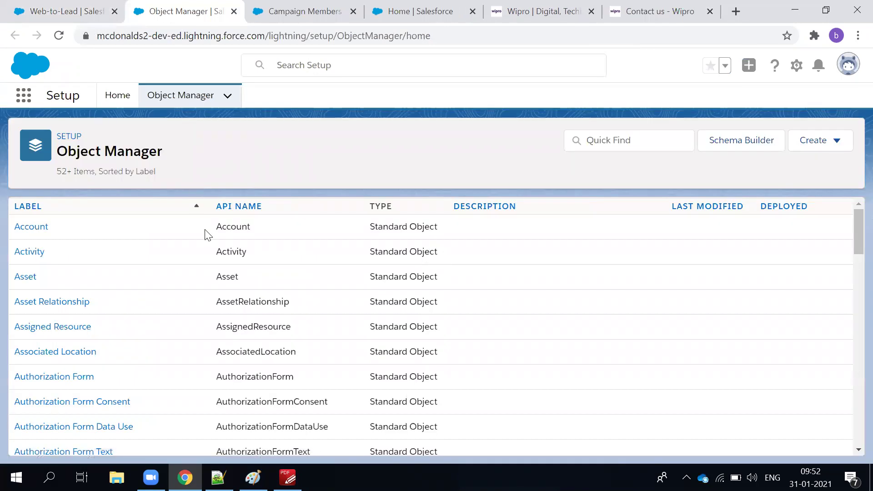
{"action": "left_click", "coordinate": [623, 138]}
{"action": "type", "text": "lead"}
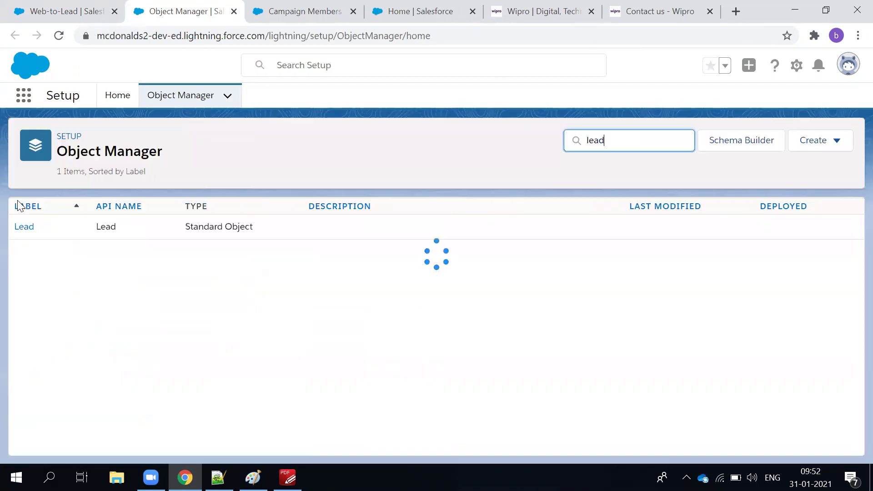
{"action": "left_click", "coordinate": [24, 227]}
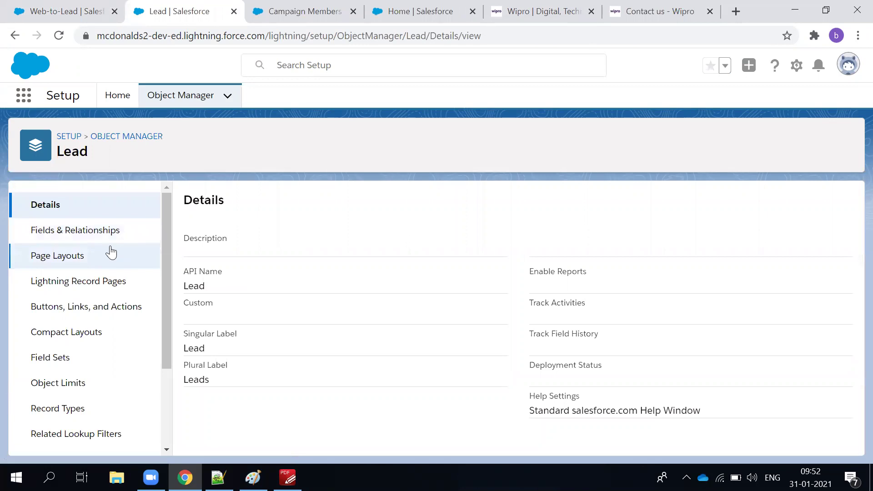
{"action": "left_click", "coordinate": [109, 249]}
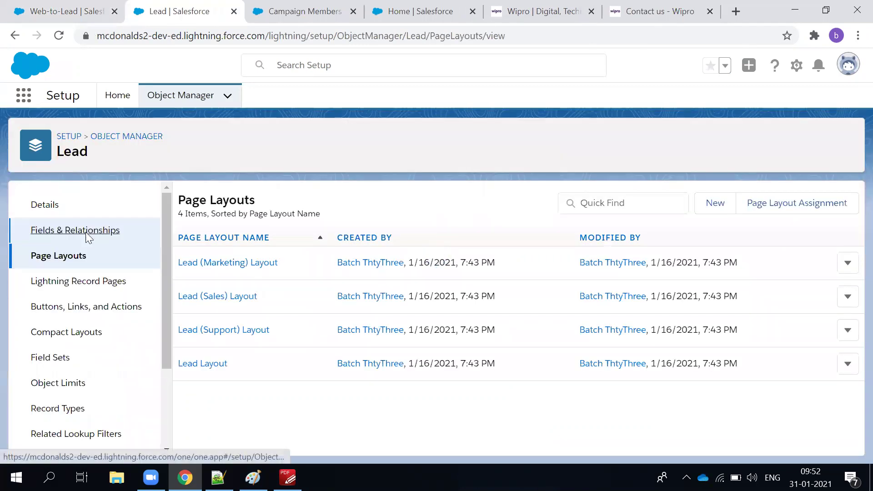
{"action": "left_click", "coordinate": [86, 235]}
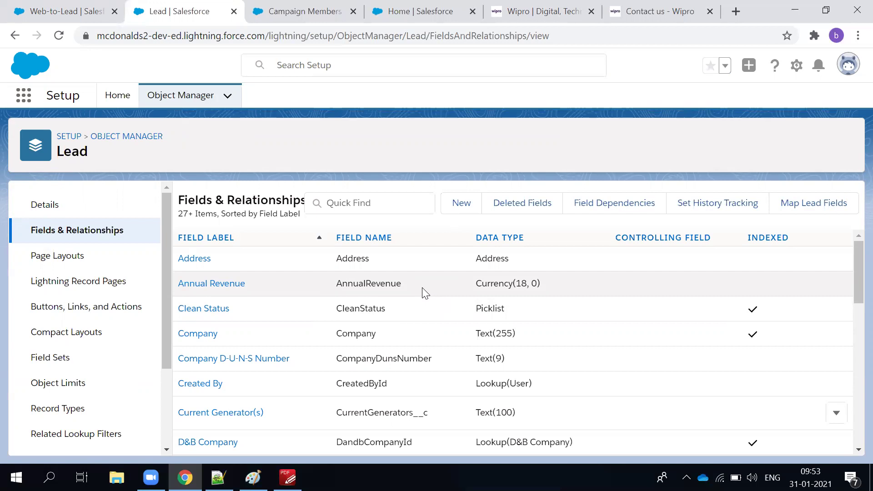
Search Lead fields for 'product' and open the Product Interest picklist to view its values.
{"action": "left_click", "coordinate": [372, 195]}
{"action": "type", "text": "product"}
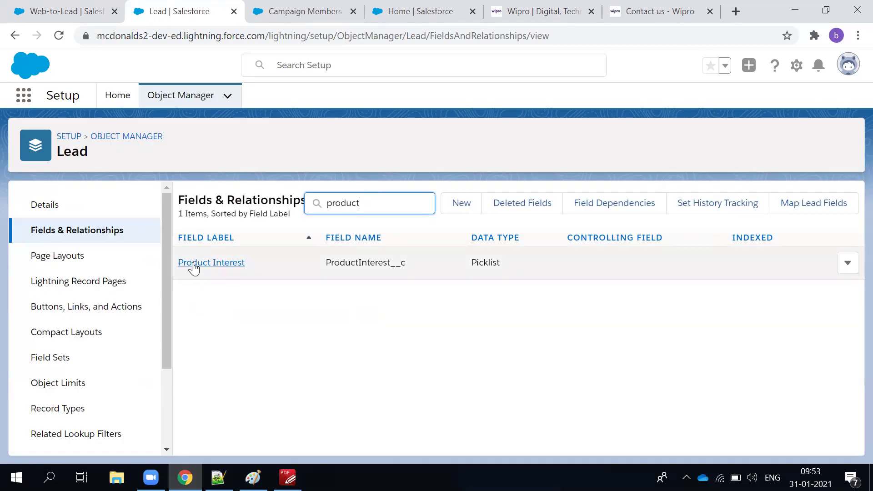
{"action": "left_click", "coordinate": [193, 263]}
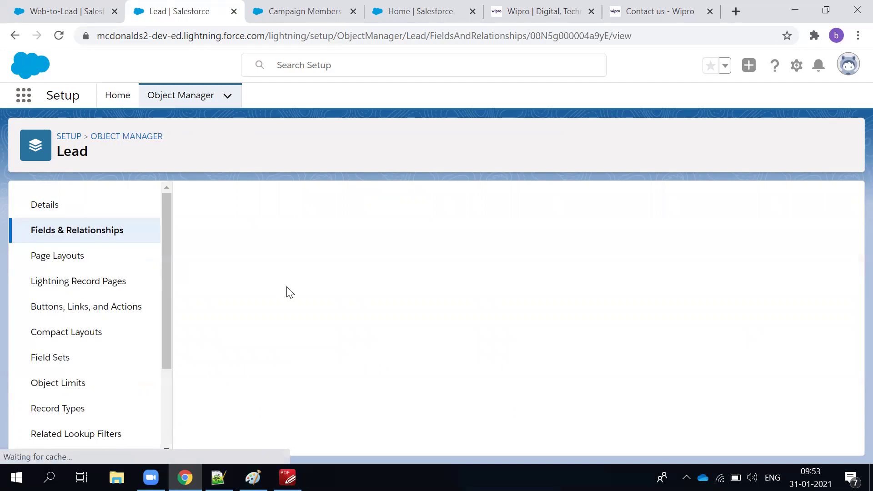
{"action": "scroll", "coordinate": [388, 318], "scroll_direction": "down", "scroll_amount": 10}
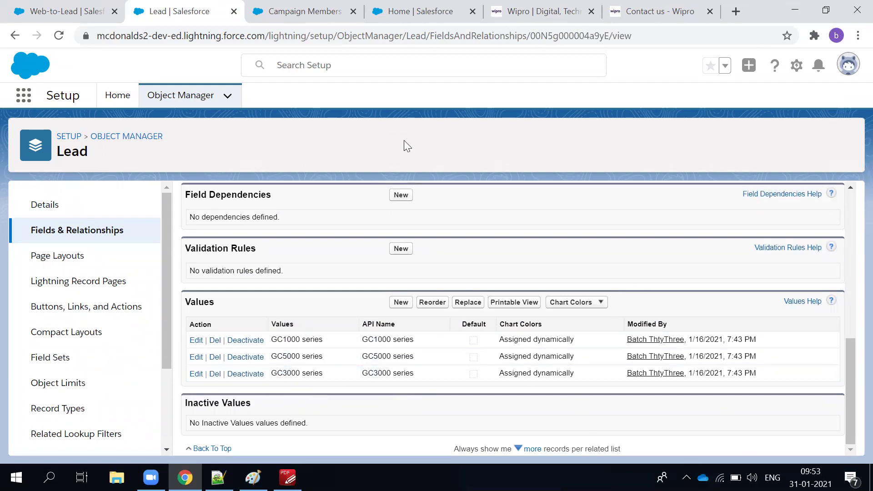
Check the Home, Campaign Members and Web-to-Lead tabs, then return to the Lead setup tab.
{"action": "left_click", "coordinate": [433, 10]}
{"action": "left_click", "coordinate": [273, 11]}
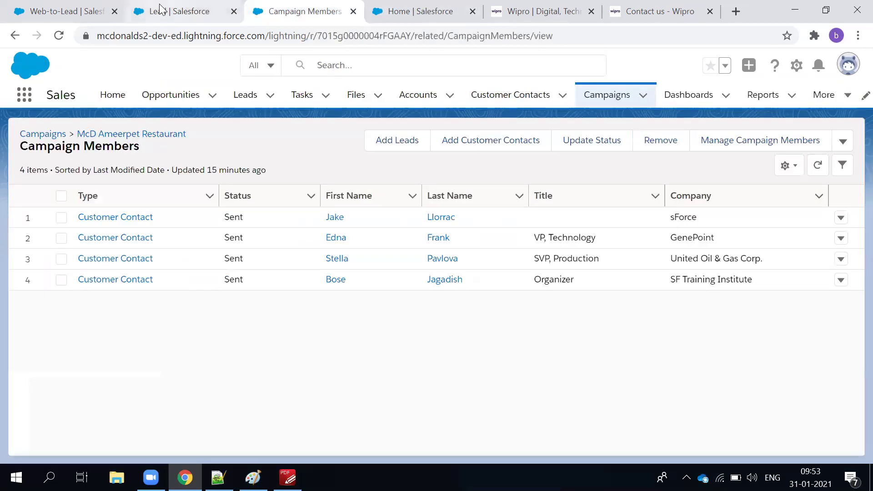
{"action": "left_click", "coordinate": [166, 11]}
{"action": "left_click", "coordinate": [75, 13]}
{"action": "left_click", "coordinate": [147, 7]}
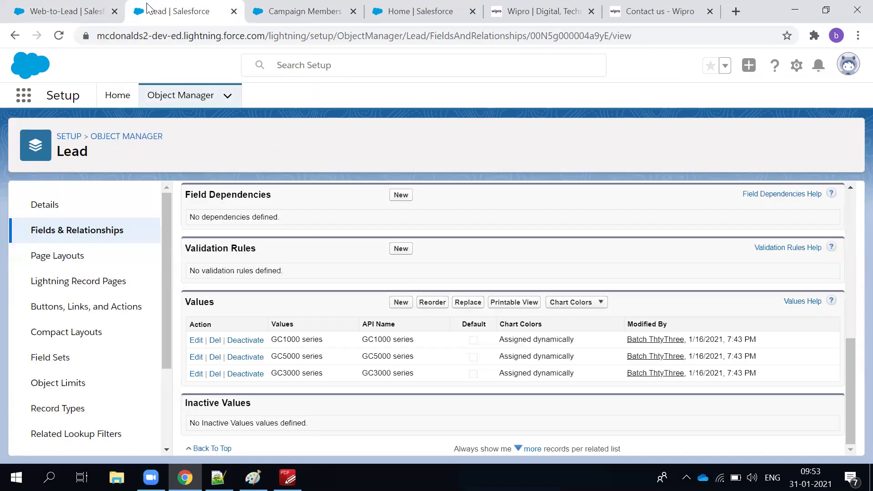
Open the Products list from the App Launcher by searching 'produc'.
{"action": "left_click", "coordinate": [24, 104]}
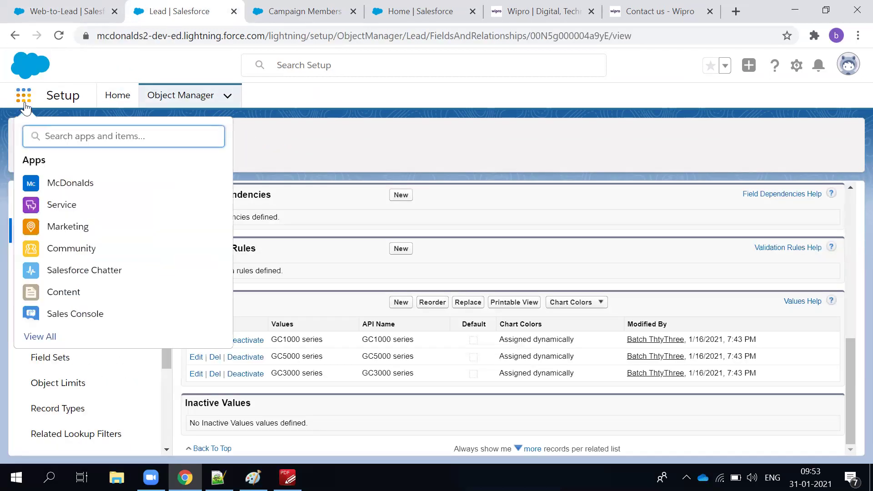
{"action": "type", "text": "produc"}
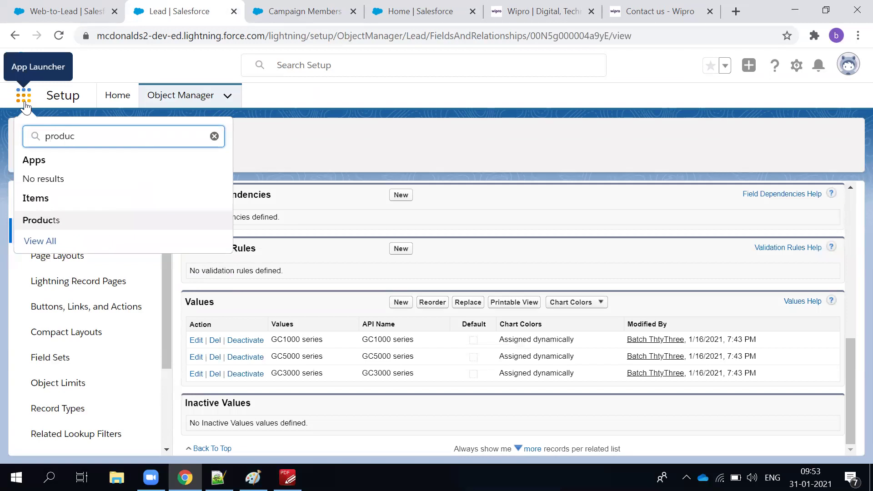
{"action": "left_click", "coordinate": [53, 221]}
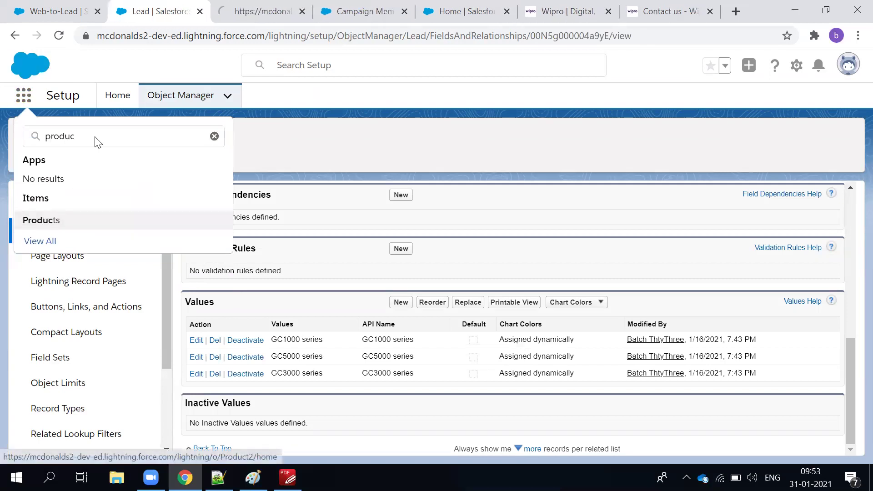
{"action": "left_click", "coordinate": [257, 18]}
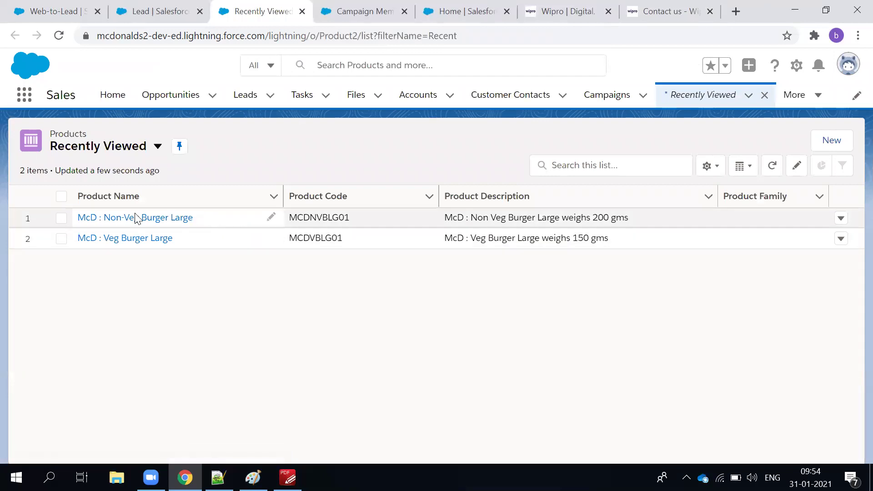
Inspect the first McD burger product's name inline, then go back to the Lead setup tab.
{"action": "left_click", "coordinate": [74, 215]}
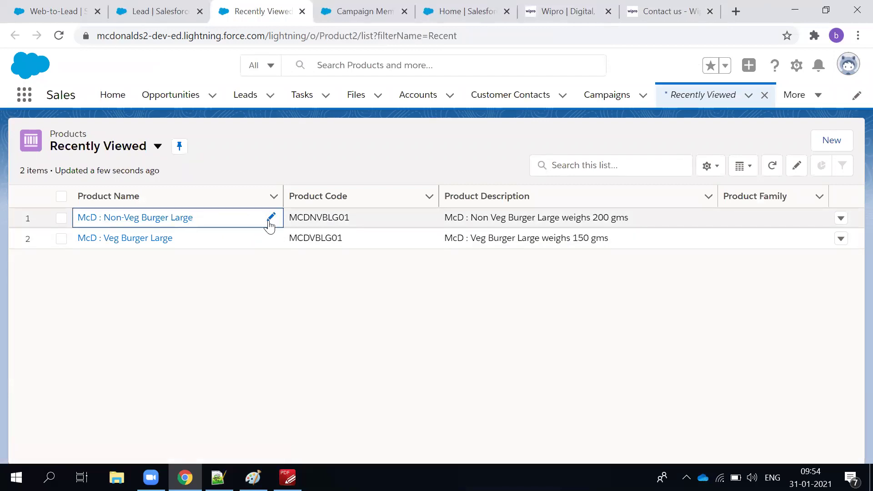
{"action": "left_click", "coordinate": [271, 218]}
{"action": "left_click", "coordinate": [22, 226]}
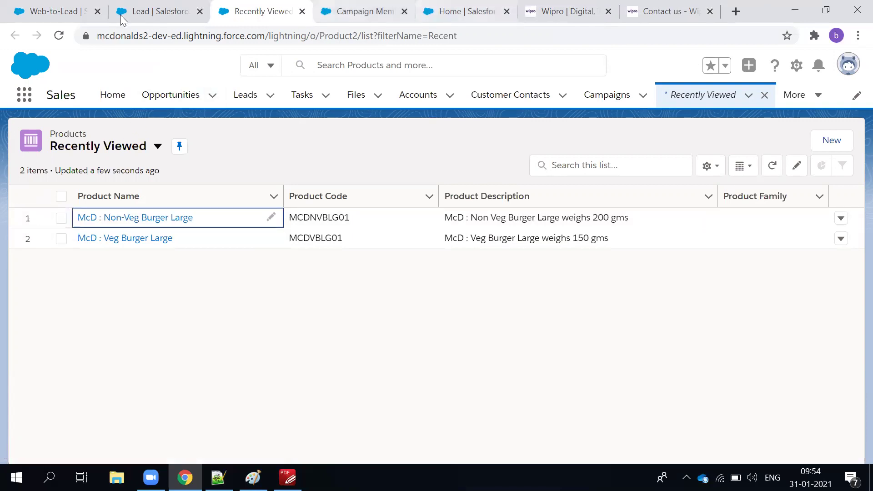
{"action": "left_click", "coordinate": [138, 10]}
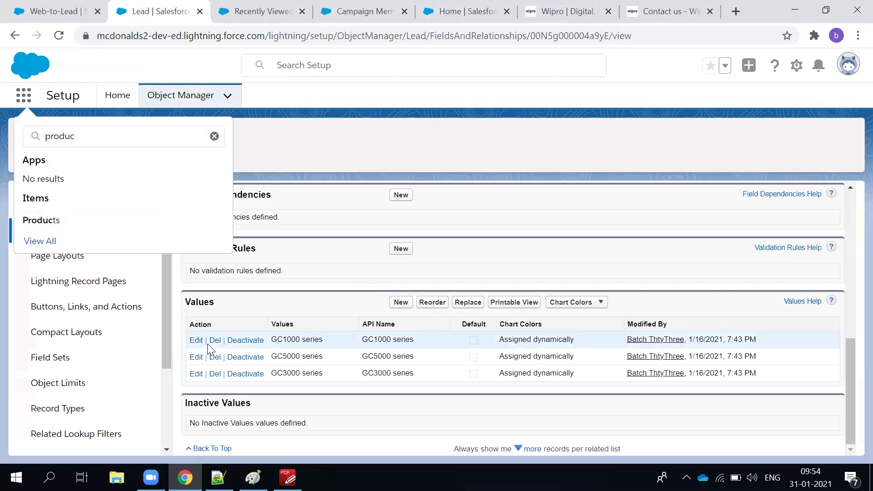
Start new Product Interest values and paste in the copied 'McD : Non-Veg Burger Large'.
{"action": "left_click", "coordinate": [401, 303]}
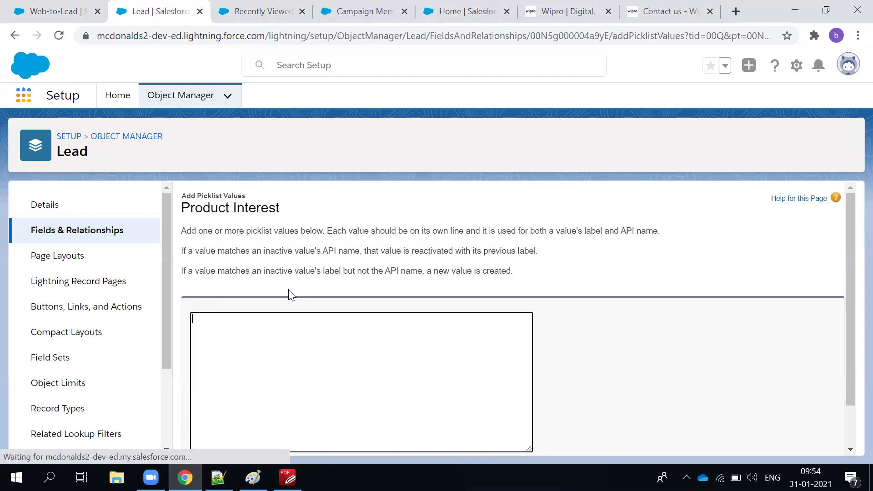
{"action": "type", "text": "ibm.com"}
{"action": "key", "text": "BackSpace"}
{"action": "key", "text": "BackSpace"}
{"action": "key", "text": "BackSpace"}
{"action": "key", "text": "BackSpace"}
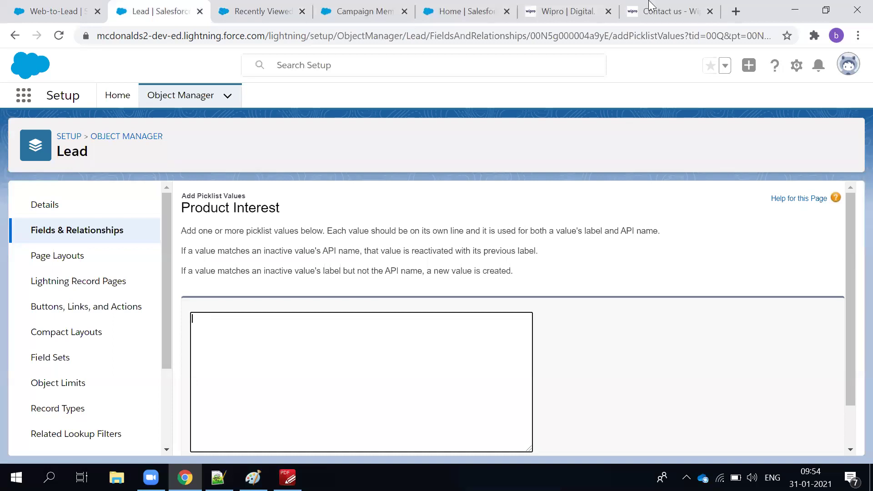
{"action": "left_click", "coordinate": [258, 6]}
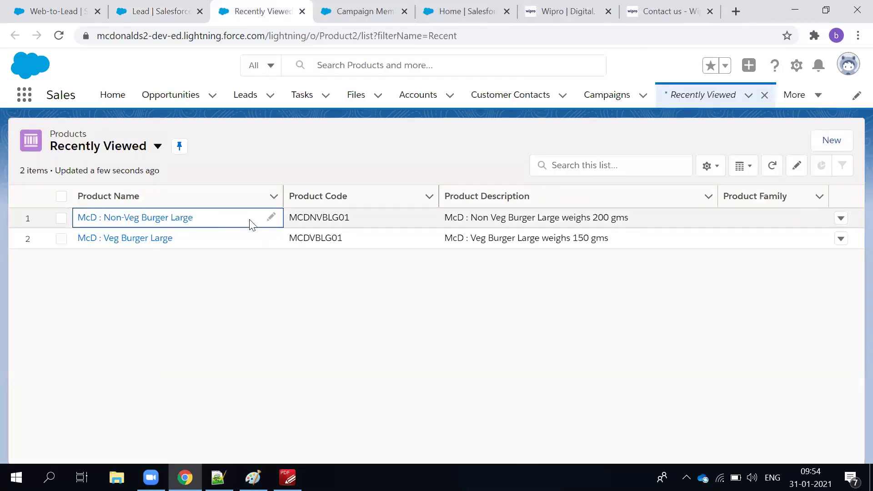
{"action": "left_click", "coordinate": [271, 218]}
{"action": "triple_click", "coordinate": [196, 226]}
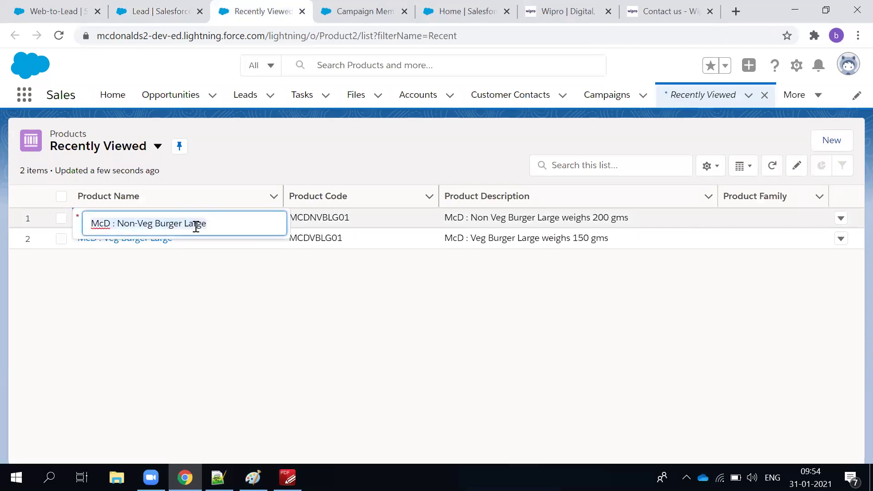
{"action": "right_click", "coordinate": [196, 226]}
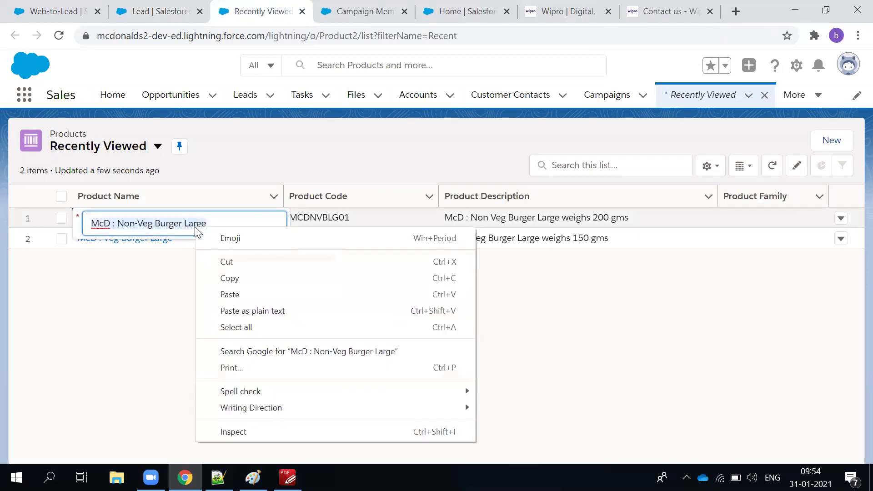
{"action": "left_click", "coordinate": [230, 279]}
{"action": "left_click", "coordinate": [152, 12]}
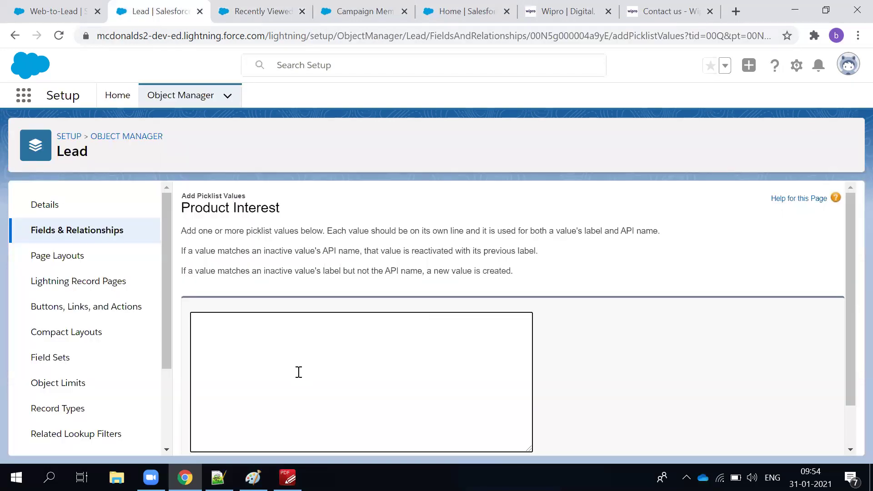
{"action": "key", "text": "ctrl+v"}
Copy and paste 'McD : Veg Burger Large' as the second value, then save both.
{"action": "left_click", "coordinate": [264, 12]}
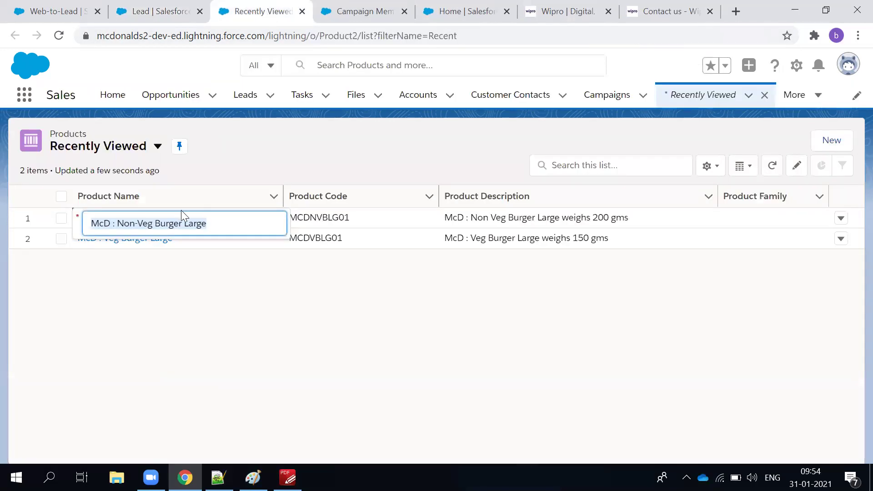
{"action": "left_click", "coordinate": [208, 252]}
{"action": "left_click", "coordinate": [271, 238]}
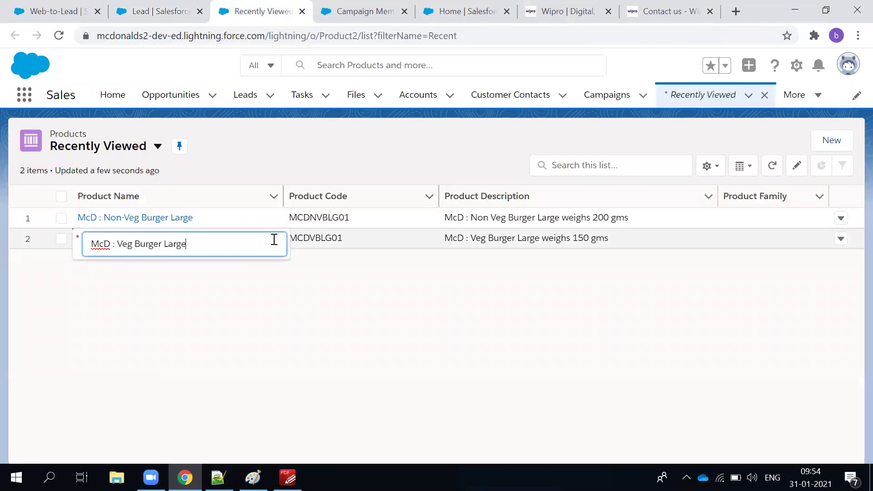
{"action": "triple_click", "coordinate": [198, 249]}
{"action": "right_click", "coordinate": [154, 244]}
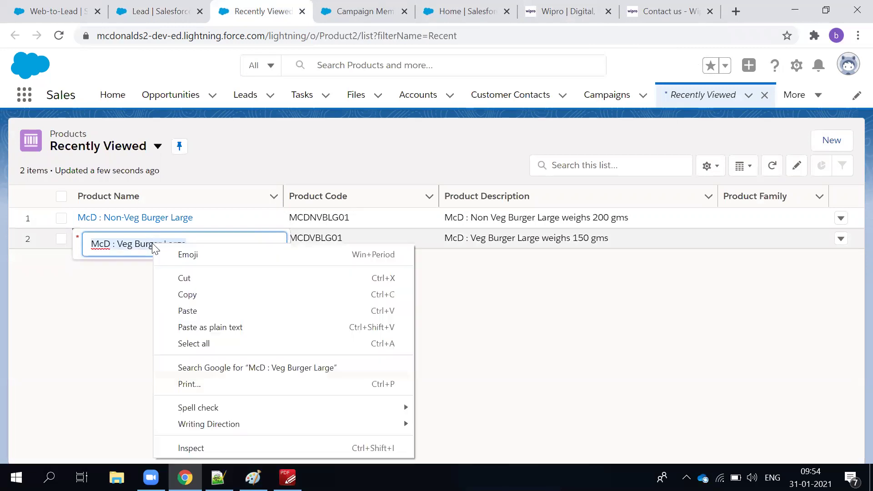
{"action": "left_click", "coordinate": [202, 295]}
{"action": "left_click", "coordinate": [152, 11]}
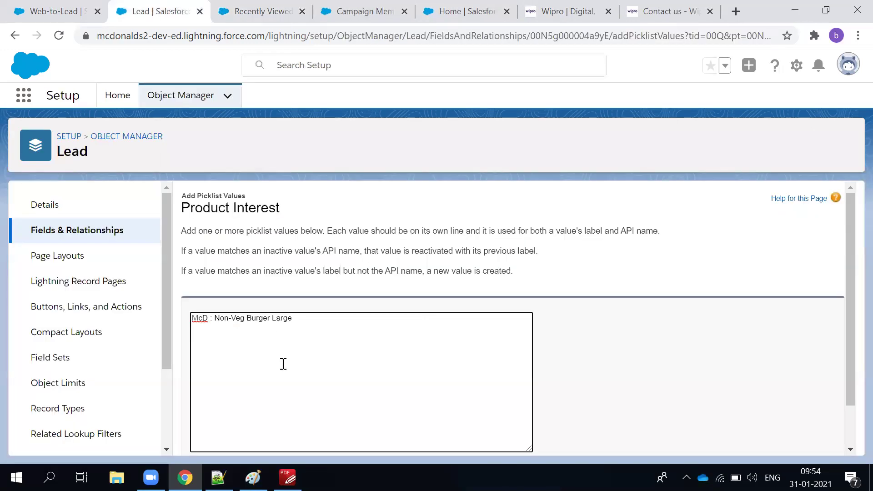
{"action": "key", "text": "ctrl+v"}
{"action": "scroll", "coordinate": [303, 316], "scroll_direction": "down", "scroll_amount": 1}
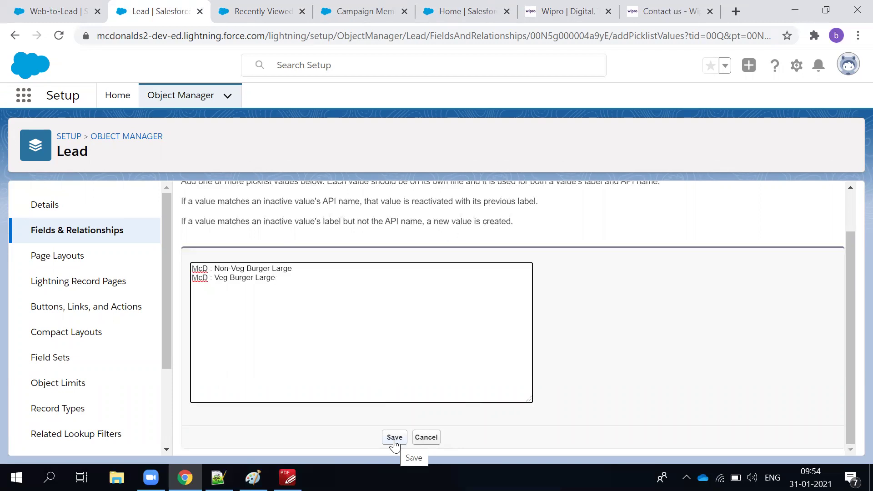
{"action": "left_click", "coordinate": [394, 439]}
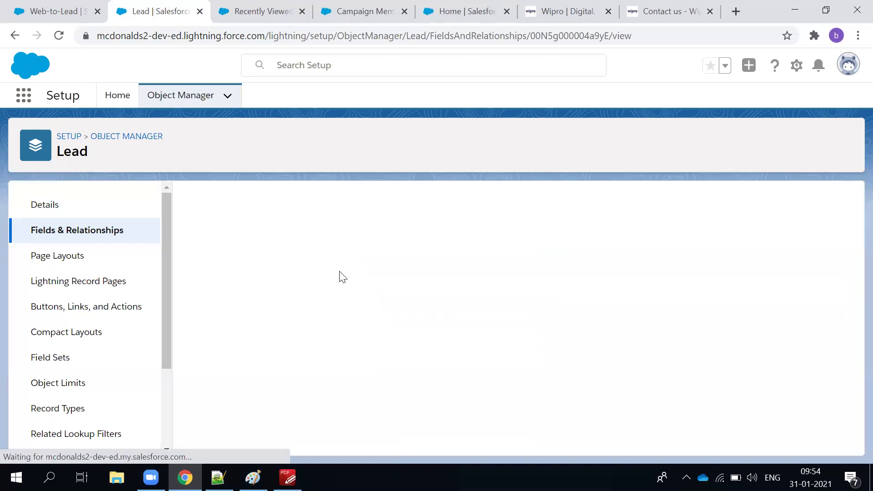
{"action": "scroll", "coordinate": [355, 286], "scroll_direction": "down", "scroll_amount": 10}
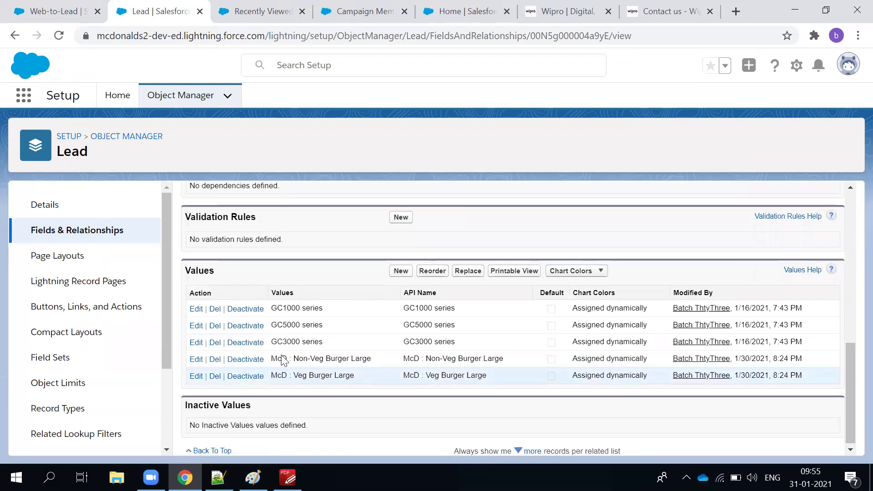
Deactivate the GC1000, GC5000 and GC3000 series values, confirming each prompt.
{"action": "left_click", "coordinate": [241, 311]}
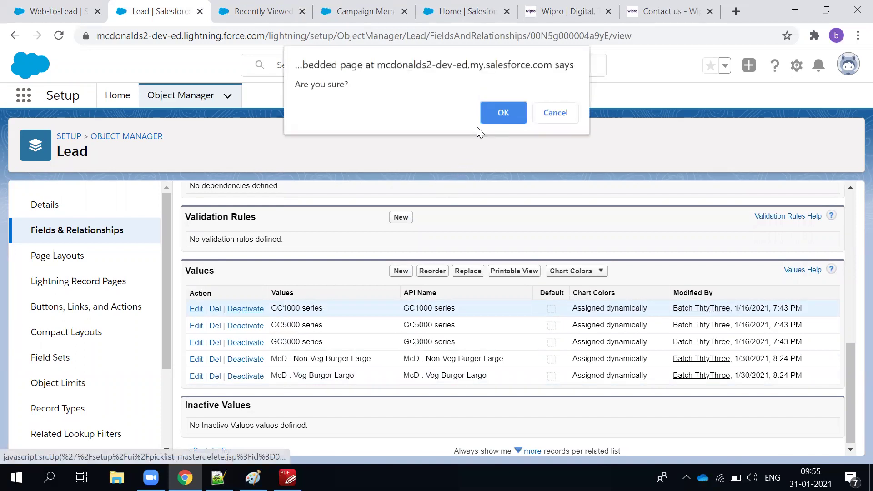
{"action": "left_click", "coordinate": [503, 112]}
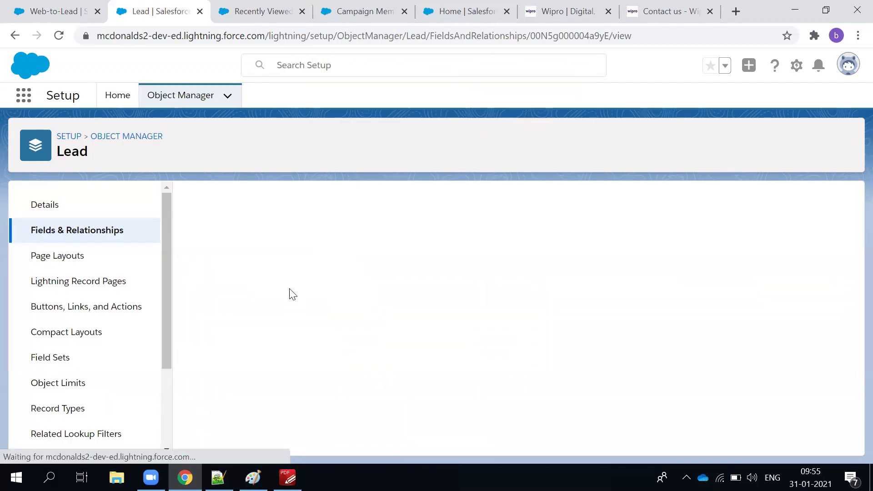
{"action": "scroll", "coordinate": [282, 314], "scroll_direction": "down", "scroll_amount": 5}
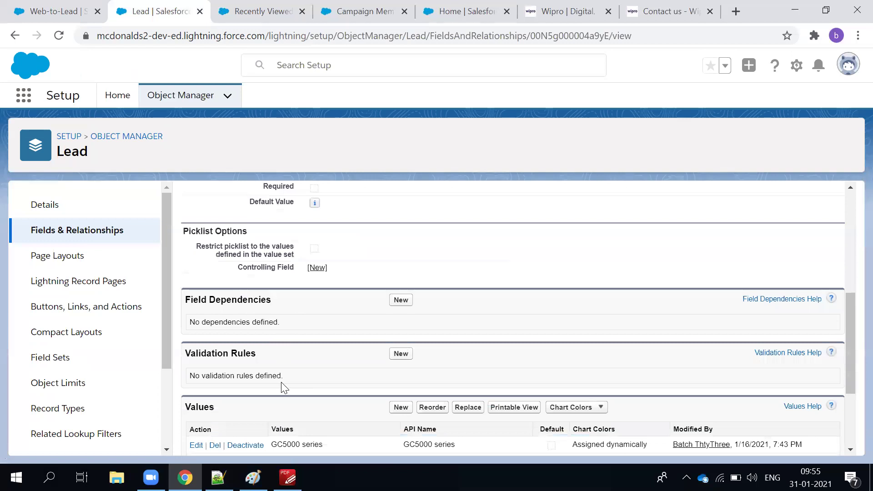
{"action": "scroll", "coordinate": [285, 388], "scroll_direction": "down", "scroll_amount": 3}
{"action": "left_click", "coordinate": [245, 309]}
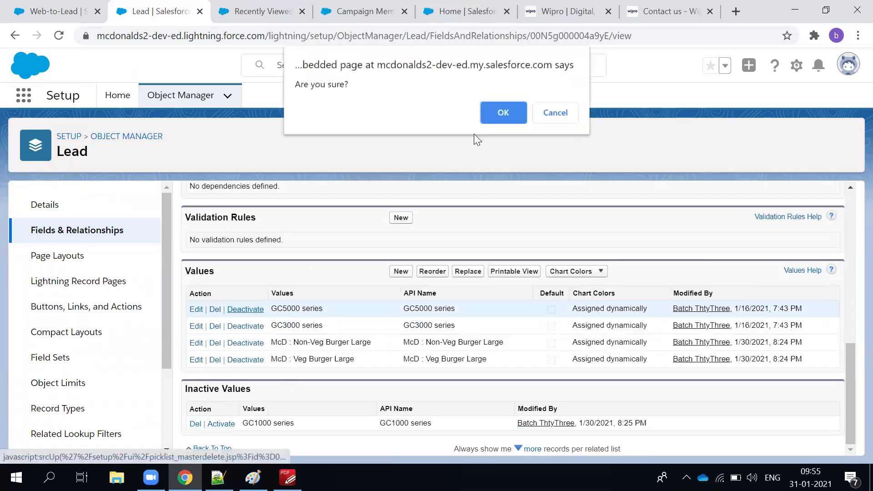
{"action": "left_click", "coordinate": [489, 106]}
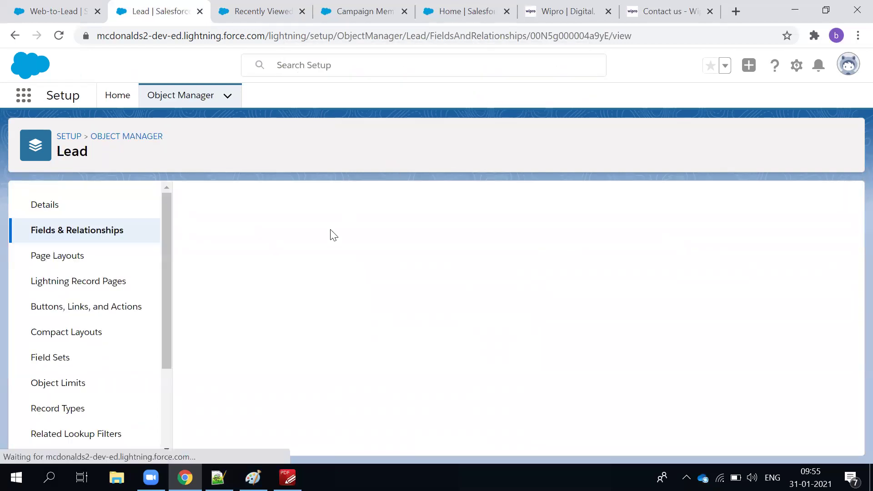
{"action": "scroll", "coordinate": [278, 353], "scroll_direction": "down", "scroll_amount": 8}
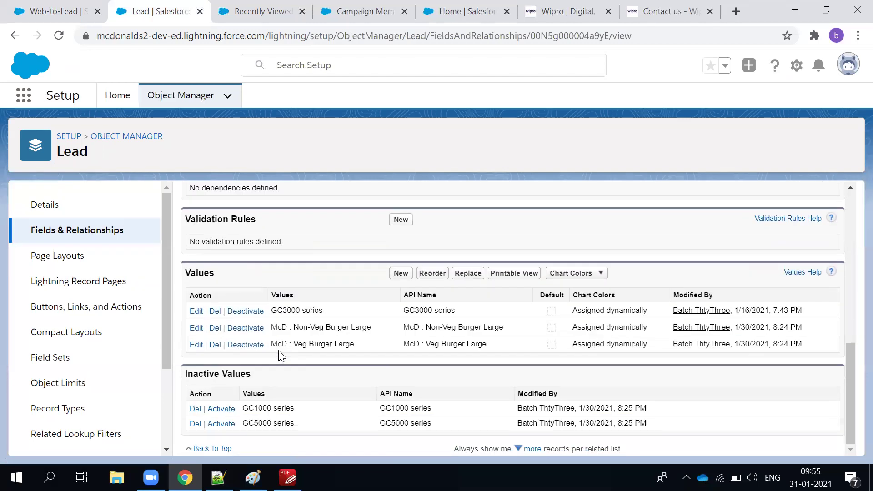
{"action": "left_click", "coordinate": [246, 311]}
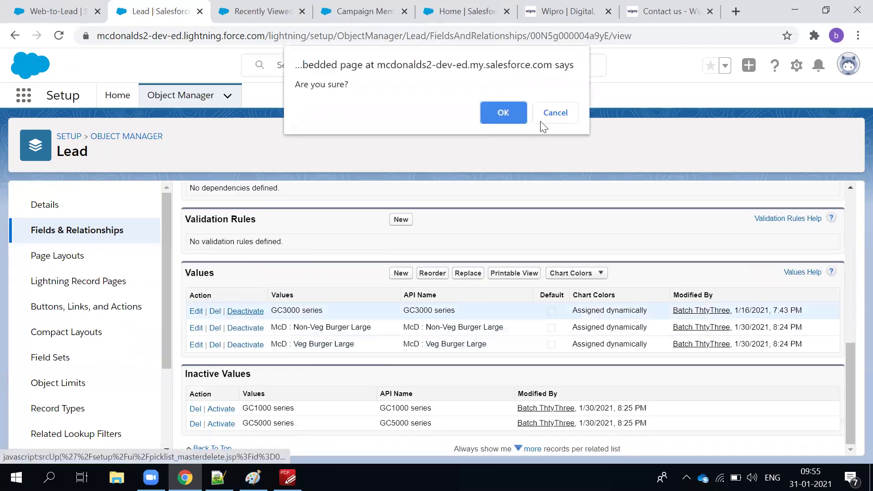
{"action": "left_click", "coordinate": [504, 107]}
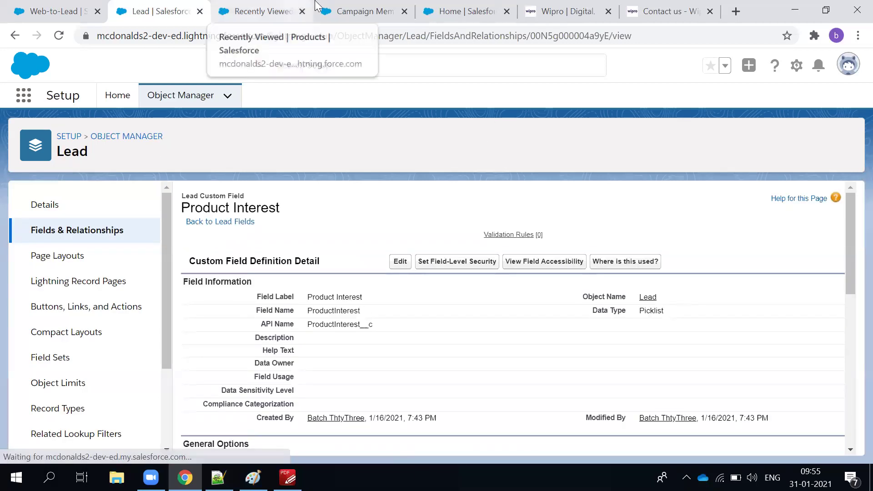
{"action": "scroll", "coordinate": [419, 390], "scroll_direction": "down", "scroll_amount": 12}
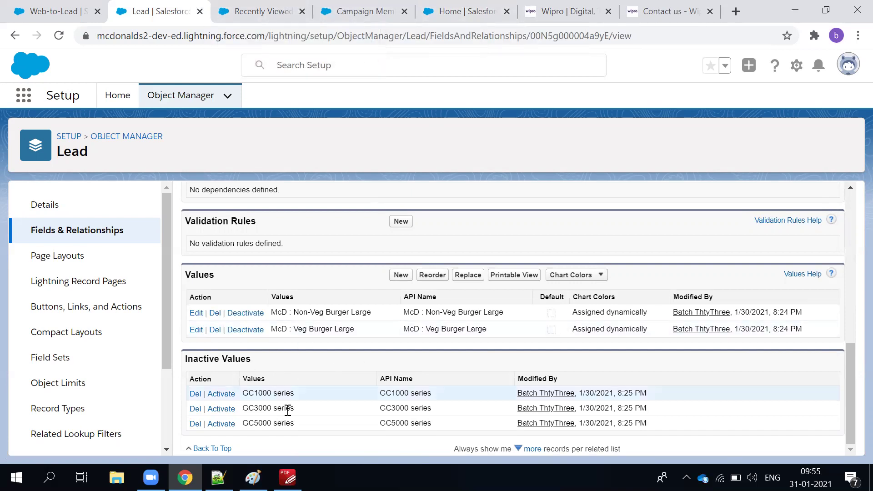
Review the Inactive Values list now holding the three GC series values.
{"action": "left_click_drag", "start_coordinate": [668, 425], "coordinate": [233, 394]}
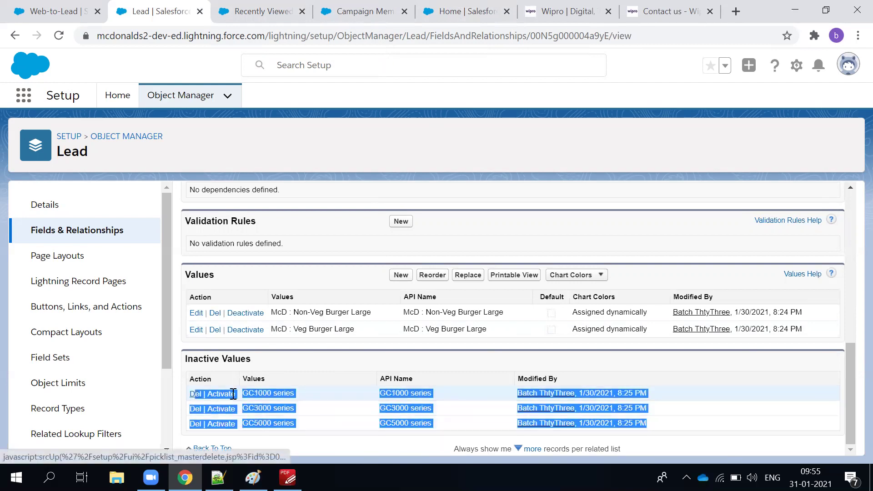
{"action": "scroll", "coordinate": [324, 308], "scroll_direction": "up", "scroll_amount": 6}
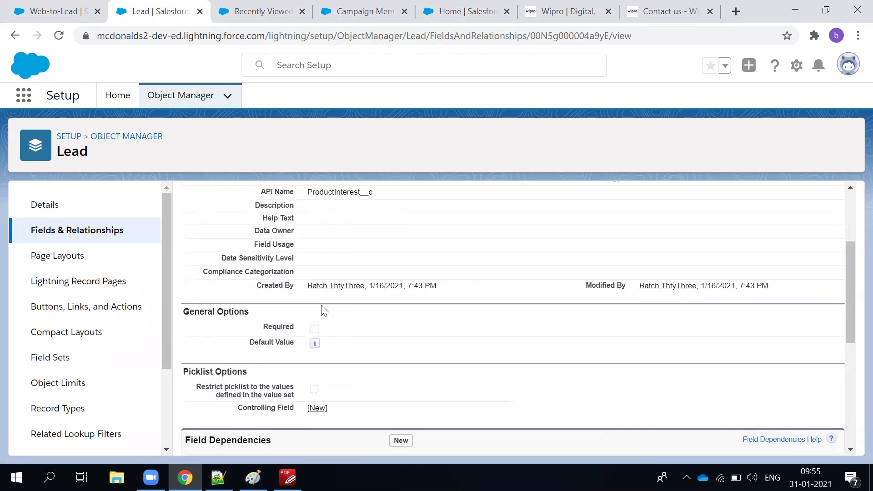
{"action": "scroll", "coordinate": [440, 376], "scroll_direction": "down", "scroll_amount": 6}
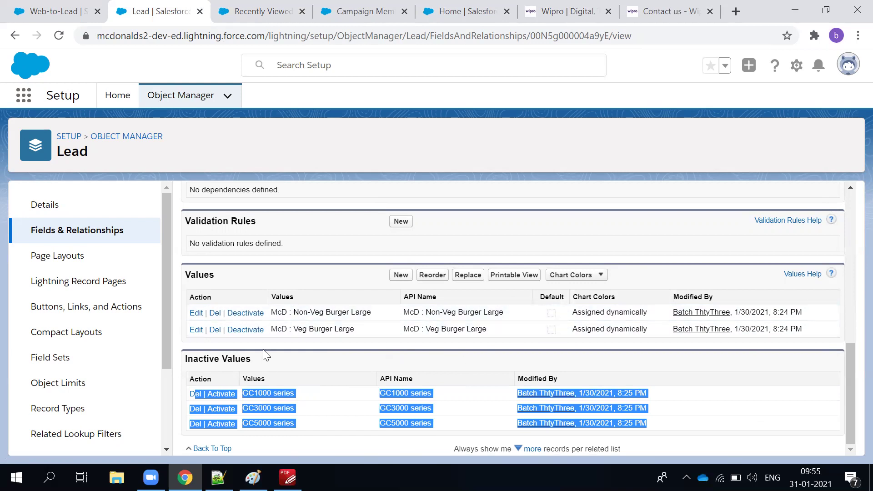
{"action": "left_click", "coordinate": [301, 315]}
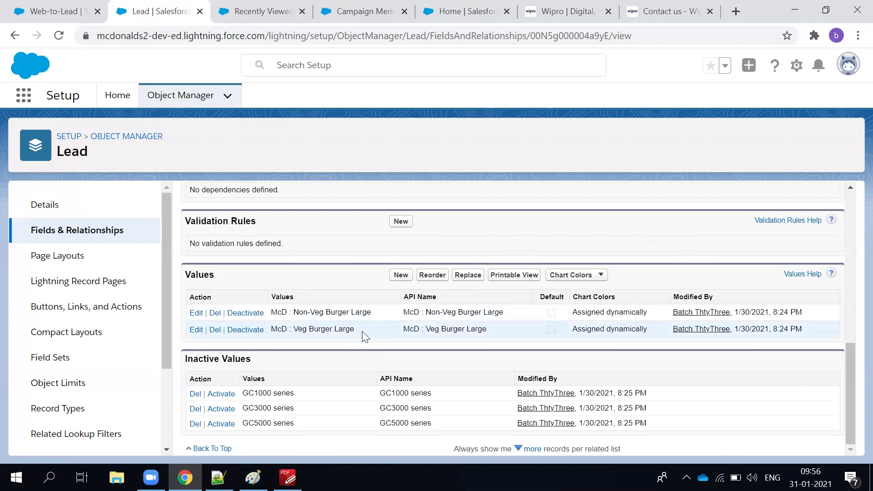
{"action": "scroll", "coordinate": [363, 331], "scroll_direction": "up", "scroll_amount": 5}
{"action": "scroll", "coordinate": [366, 336], "scroll_direction": "up", "scroll_amount": 3}
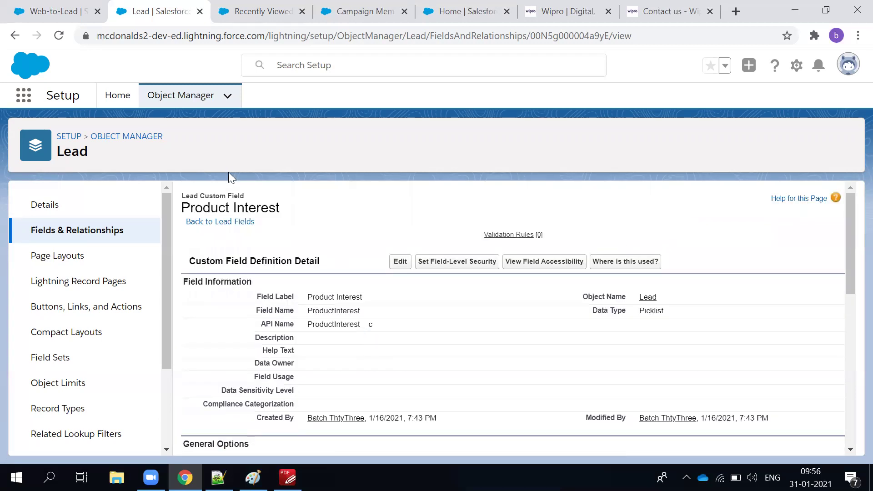
Cycle through the open tabs back to the Web-to-Lead setup form.
{"action": "left_click", "coordinate": [269, 6]}
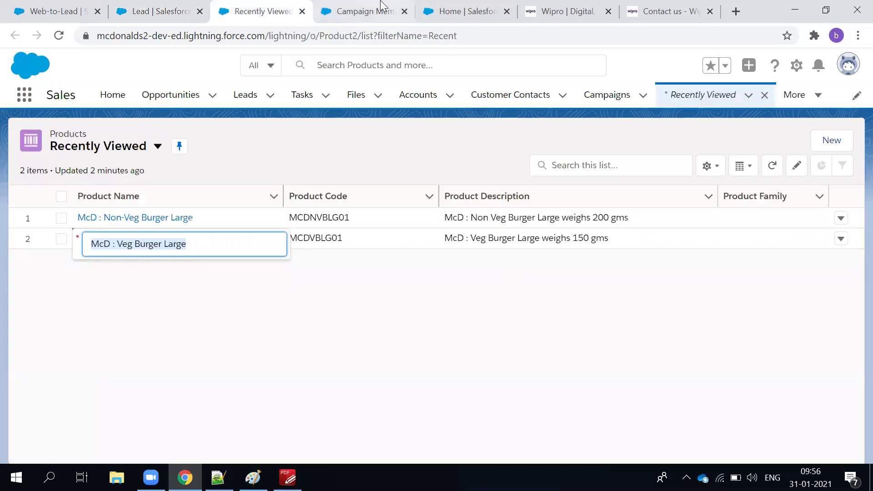
{"action": "left_click", "coordinate": [373, 10]}
{"action": "left_click", "coordinate": [449, 10]}
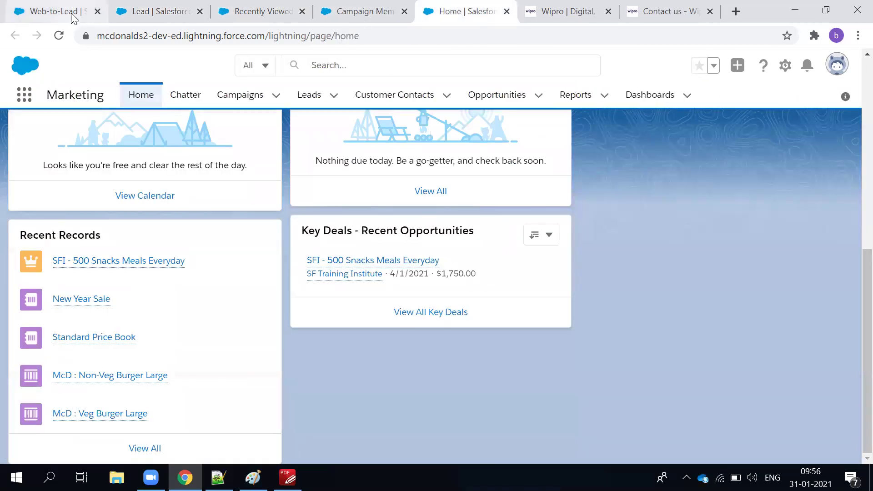
{"action": "left_click", "coordinate": [70, 13]}
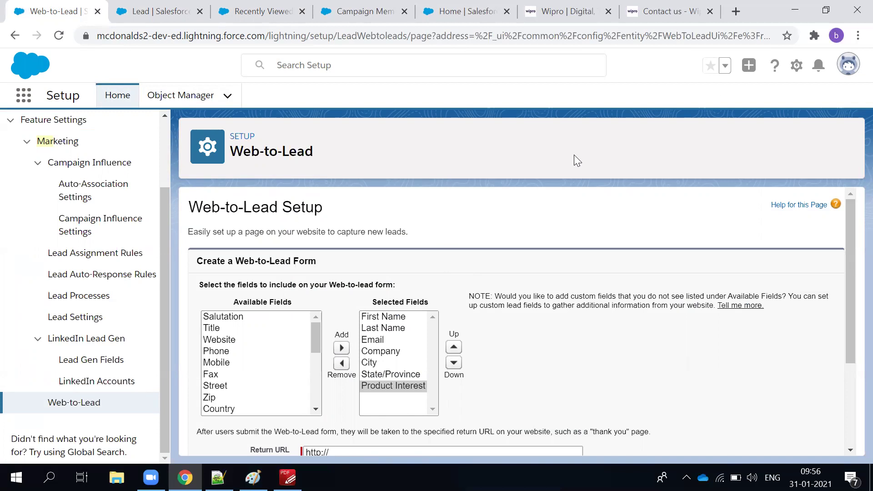
Focus the still-blank Return URL field and open a new browser tab.
{"action": "scroll", "coordinate": [476, 332], "scroll_direction": "down", "scroll_amount": 3}
{"action": "left_click", "coordinate": [396, 321]}
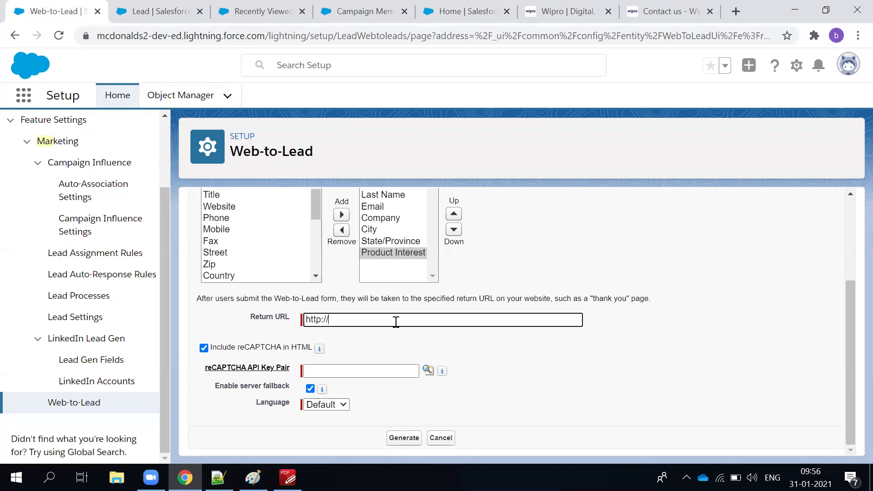
{"action": "left_click", "coordinate": [735, 11]}
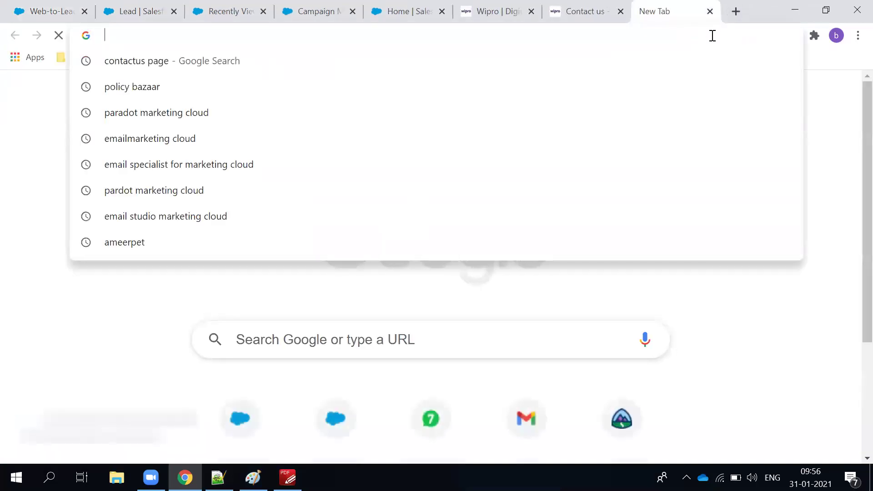
Search 'thanking webpage' and open Manage Inbound's thank-you page examples article in its own tab.
{"action": "type", "text": "t"}
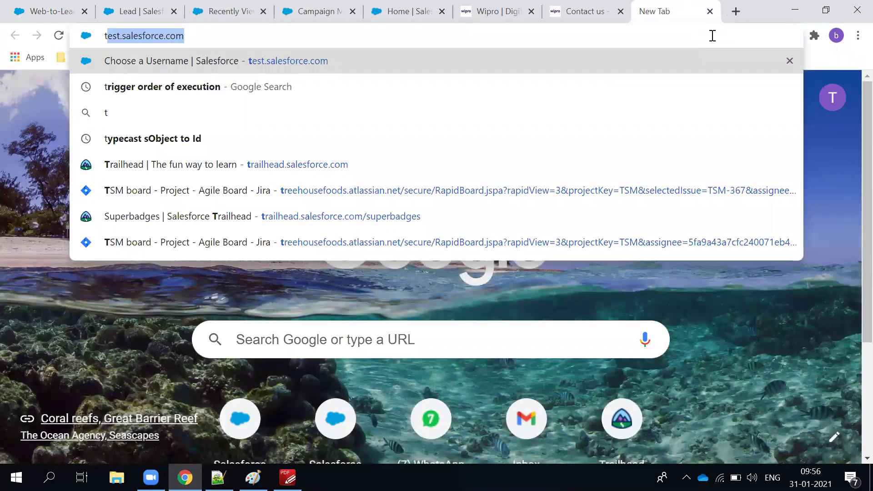
{"action": "type", "text": "hanking "}
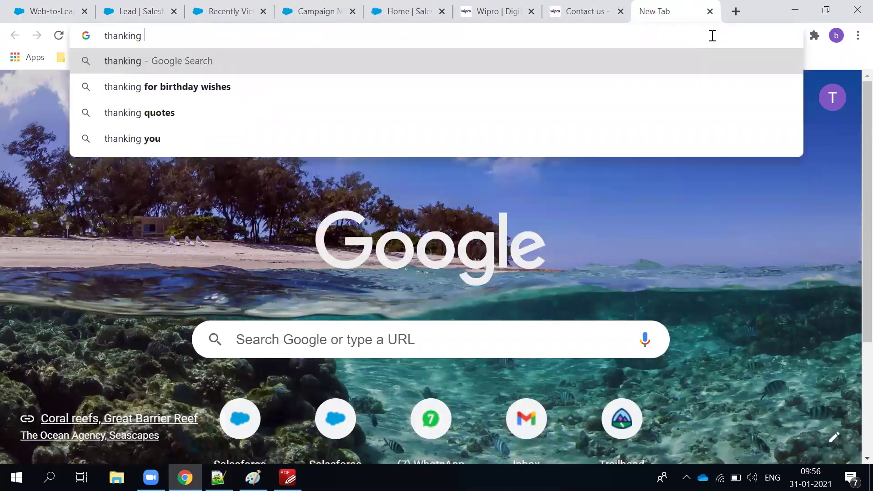
{"action": "type", "text": "we"}
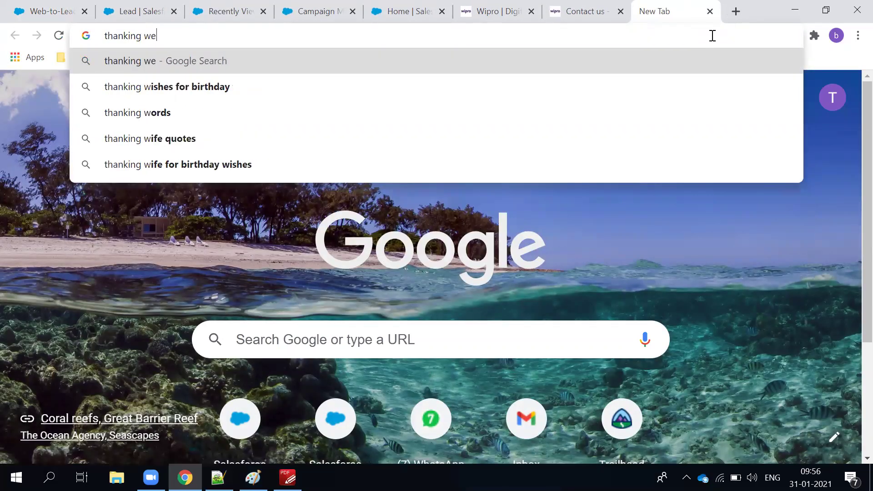
{"action": "type", "text": "bpage"}
{"action": "key", "text": "Return"}
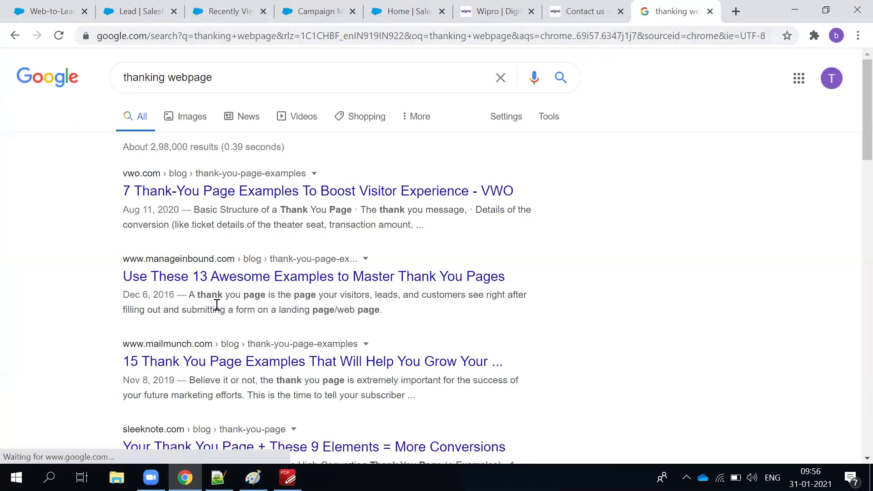
{"action": "middle_click", "coordinate": [221, 283]}
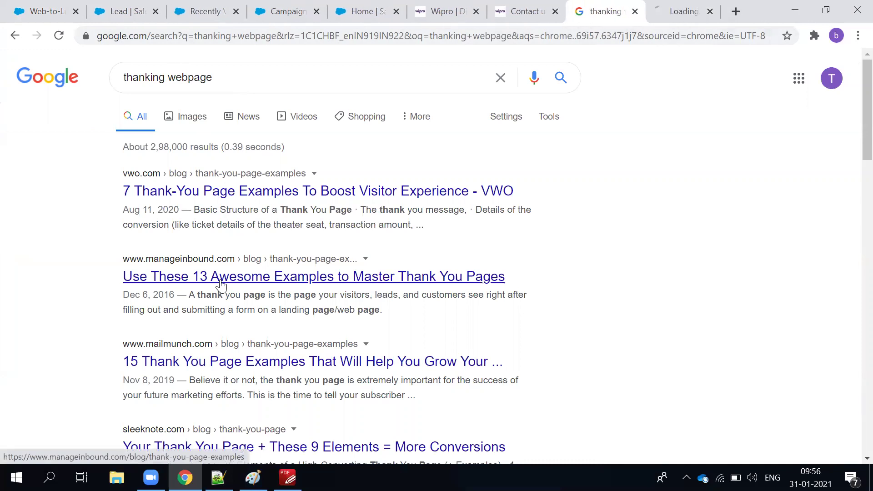
{"action": "left_click", "coordinate": [682, 13]}
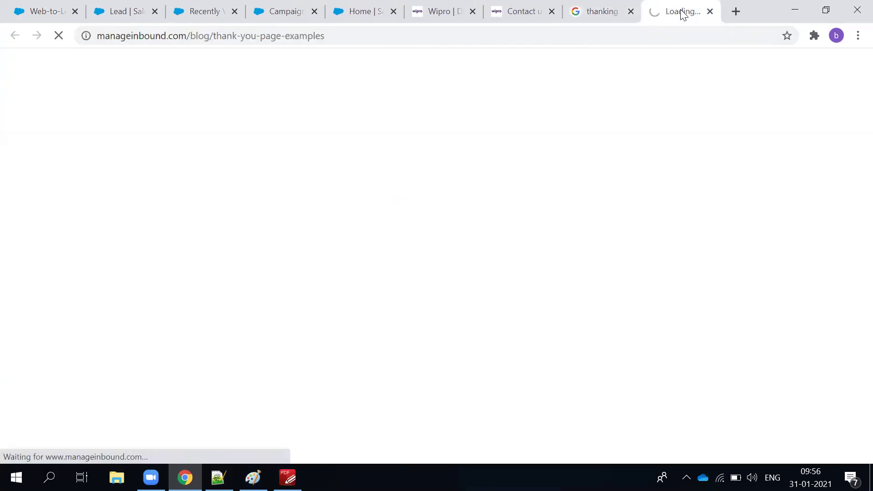
{"action": "left_click", "coordinate": [291, 40]}
{"action": "key", "text": "ctrl+c"}
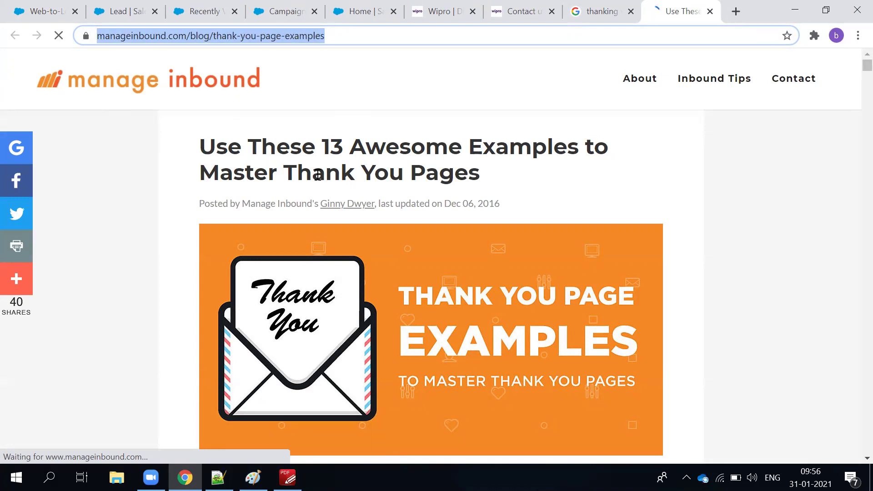
{"action": "scroll", "coordinate": [319, 176], "scroll_direction": "down", "scroll_amount": 7}
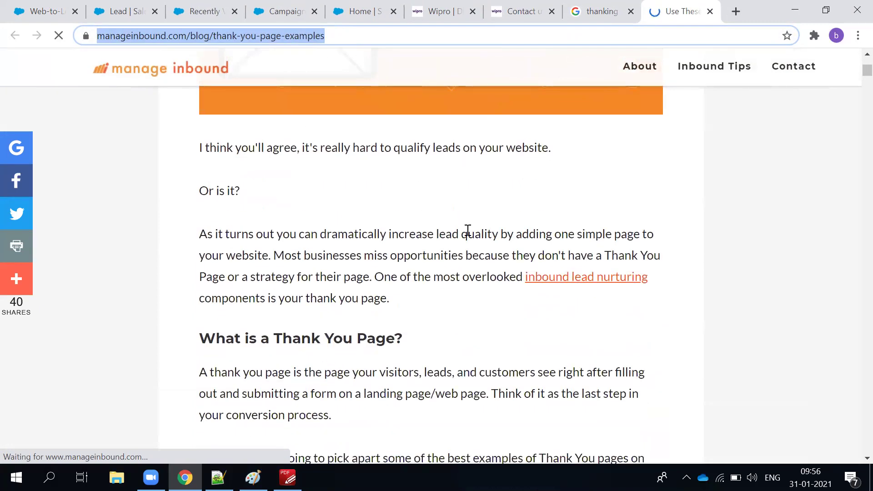
{"action": "scroll", "coordinate": [466, 232], "scroll_direction": "up", "scroll_amount": 6}
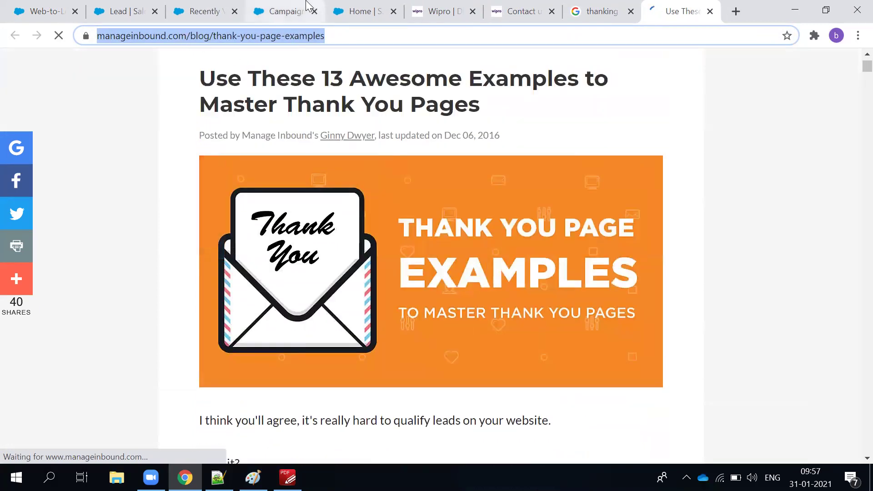
Switch back through the tabs to the Product Interest field page.
{"action": "left_click", "coordinate": [291, 9]}
{"action": "left_click", "coordinate": [184, 10]}
{"action": "left_click", "coordinate": [136, 11]}
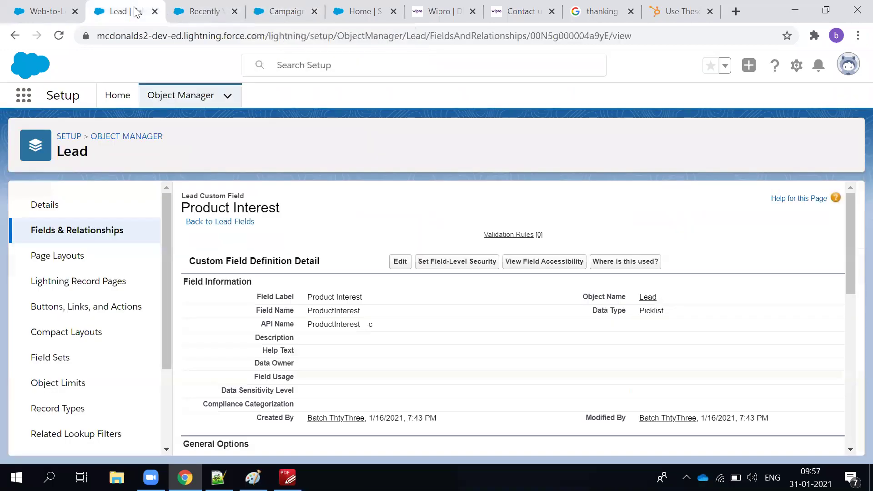
{"action": "left_click", "coordinate": [22, 11]}
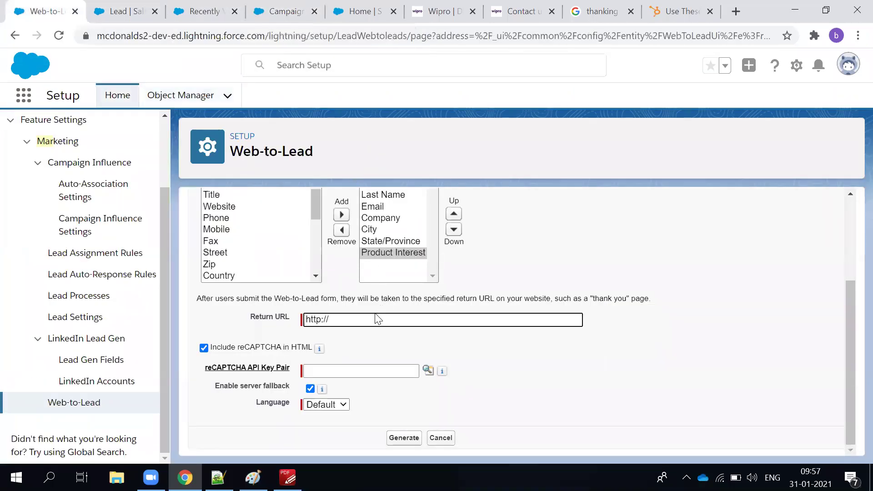
{"action": "key", "text": "ctrl+a"}
{"action": "key", "text": "ctrl+v"}
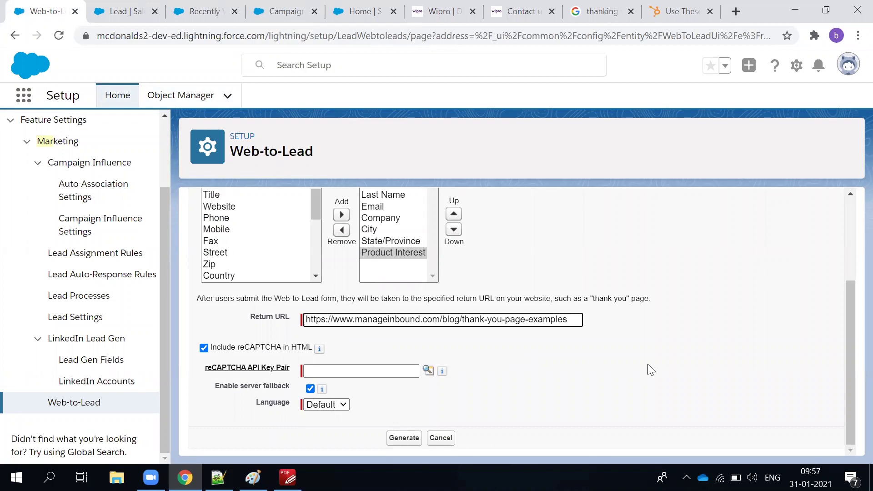
Leave 'Include reCAPTCHA in HTML' unchecked after toggling it on and off.
{"action": "scroll", "coordinate": [629, 363], "scroll_direction": "up", "scroll_amount": 2}
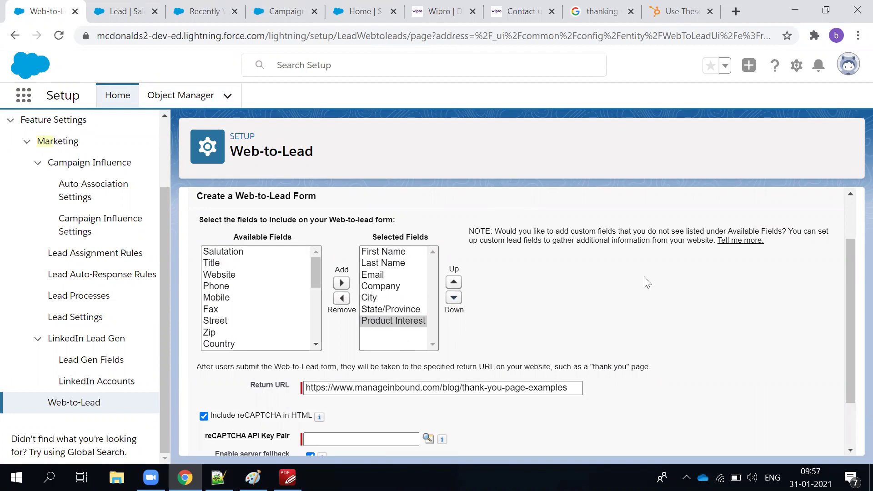
{"action": "left_click", "coordinate": [204, 416]}
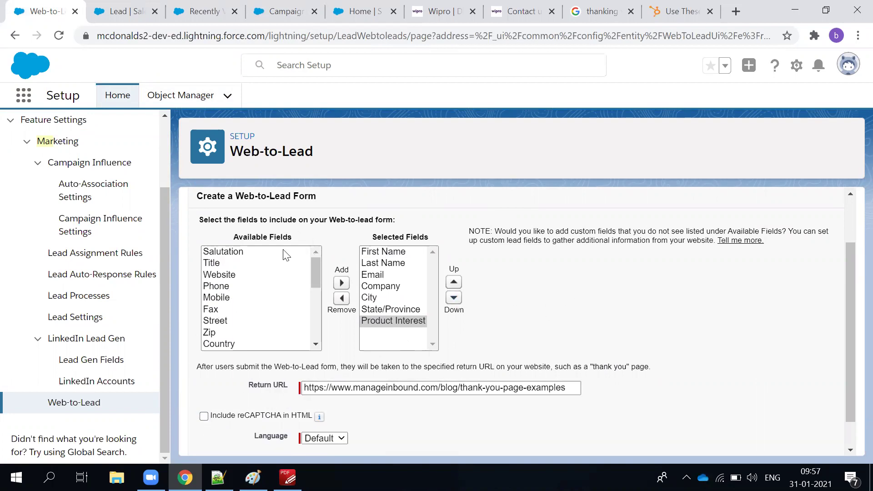
{"action": "scroll", "coordinate": [430, 319], "scroll_direction": "down", "scroll_amount": 1}
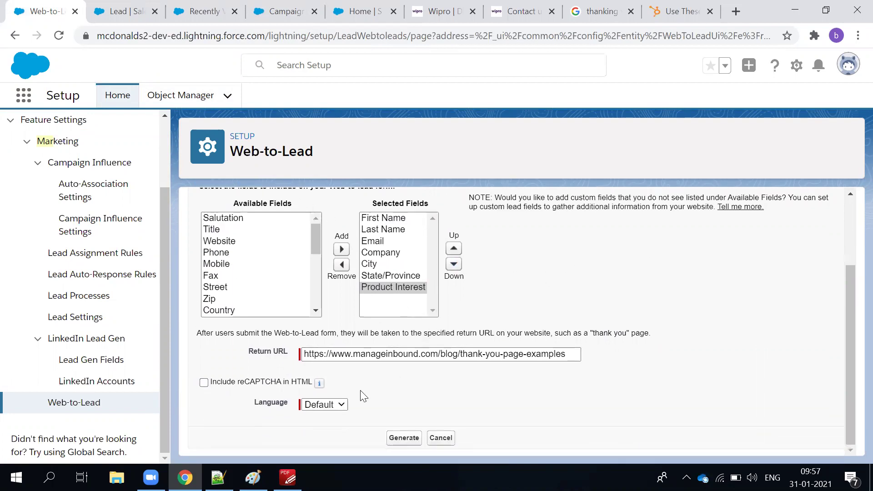
{"action": "left_click", "coordinate": [204, 382]}
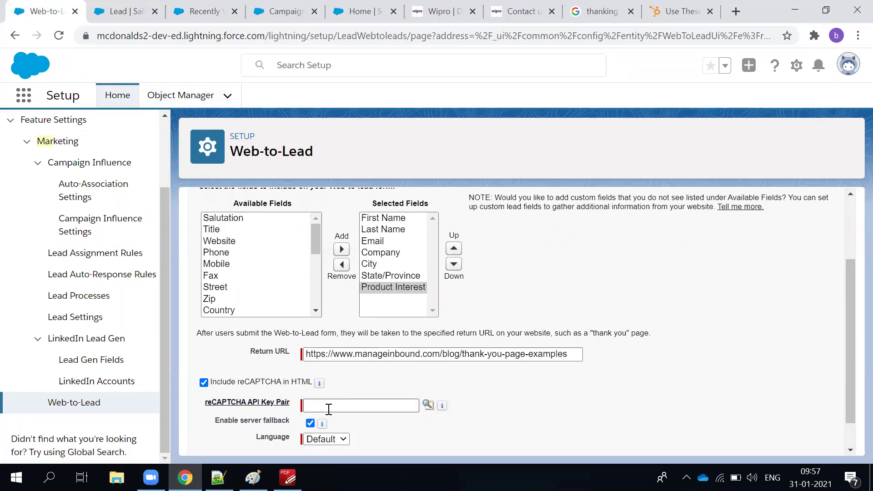
{"action": "left_click", "coordinate": [204, 382]}
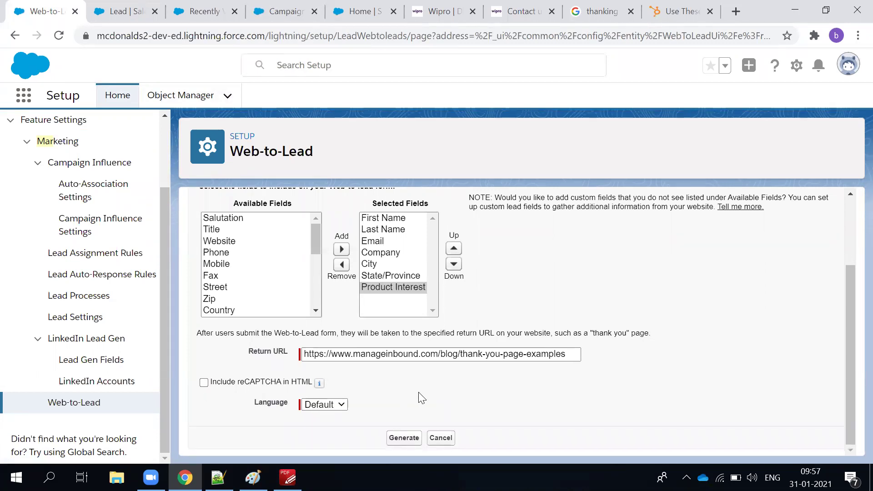
Generate the Web-to-Lead HTML, select all of the code, and switch to the Wipro tab.
{"action": "left_click", "coordinate": [402, 438]}
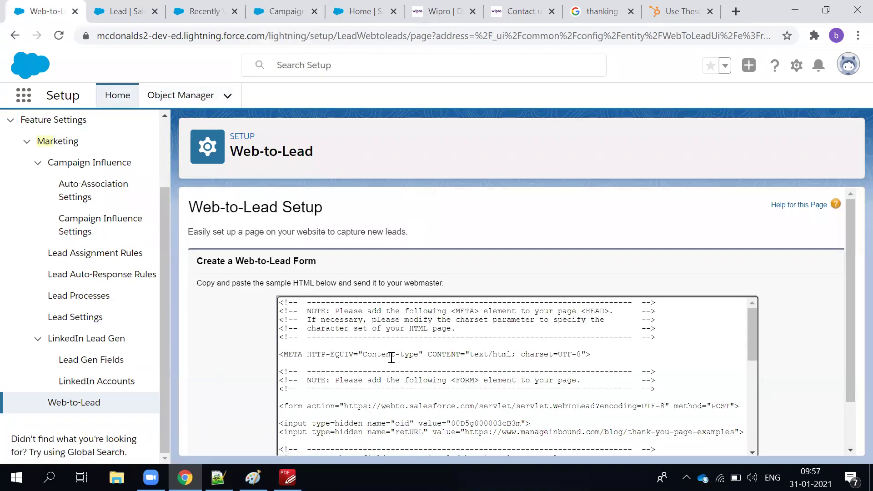
{"action": "scroll", "coordinate": [391, 357], "scroll_direction": "down", "scroll_amount": 10}
{"action": "scroll", "coordinate": [552, 241], "scroll_direction": "down", "scroll_amount": 1}
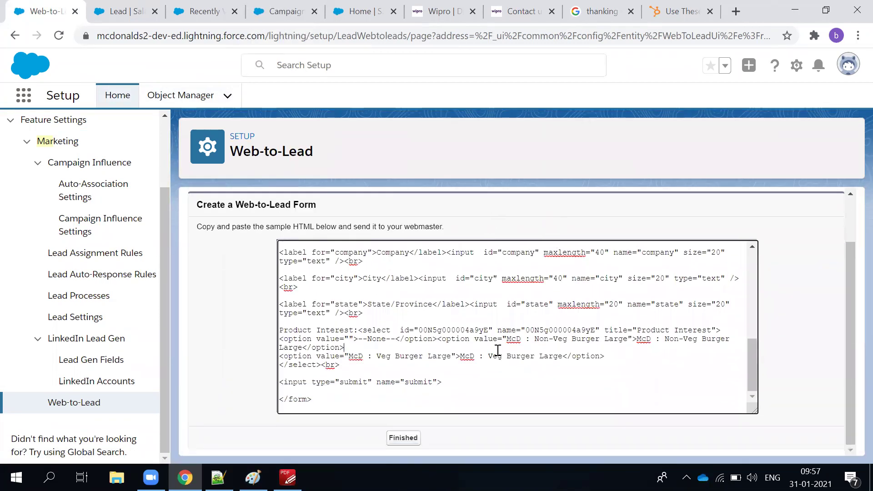
{"action": "scroll", "coordinate": [498, 350], "scroll_direction": "up", "scroll_amount": 10}
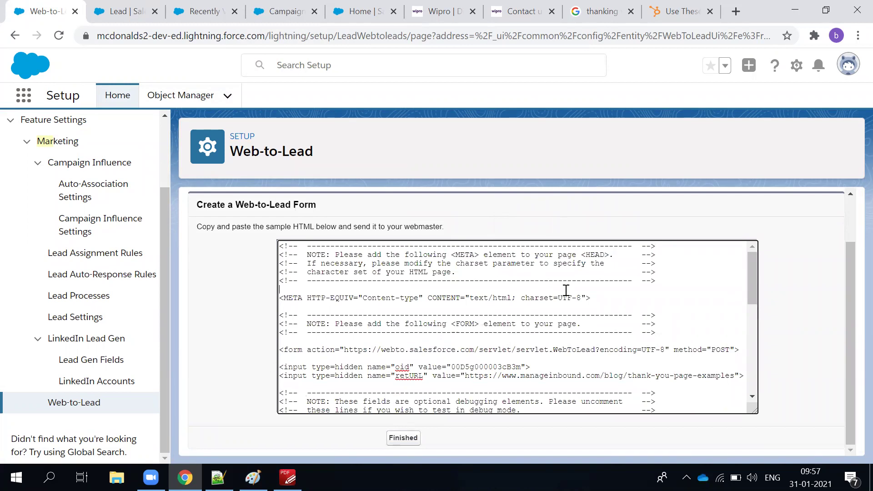
{"action": "key", "text": "ctrl+a"}
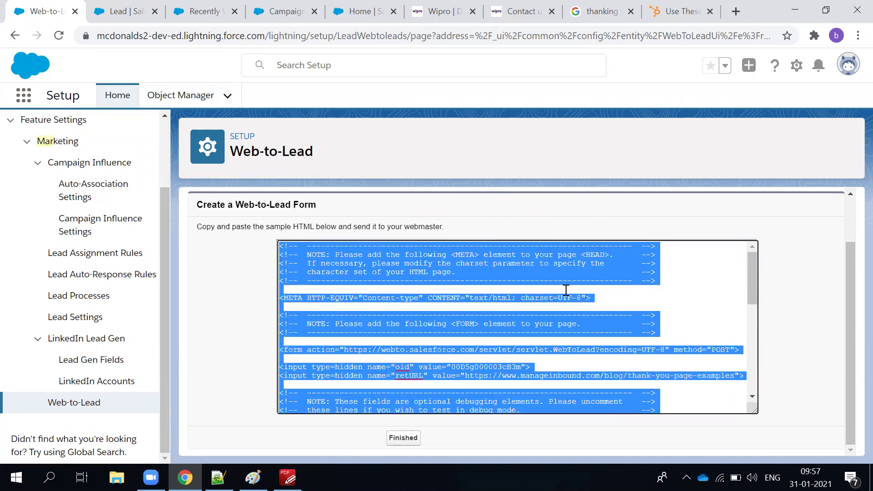
{"action": "left_click", "coordinate": [422, 14]}
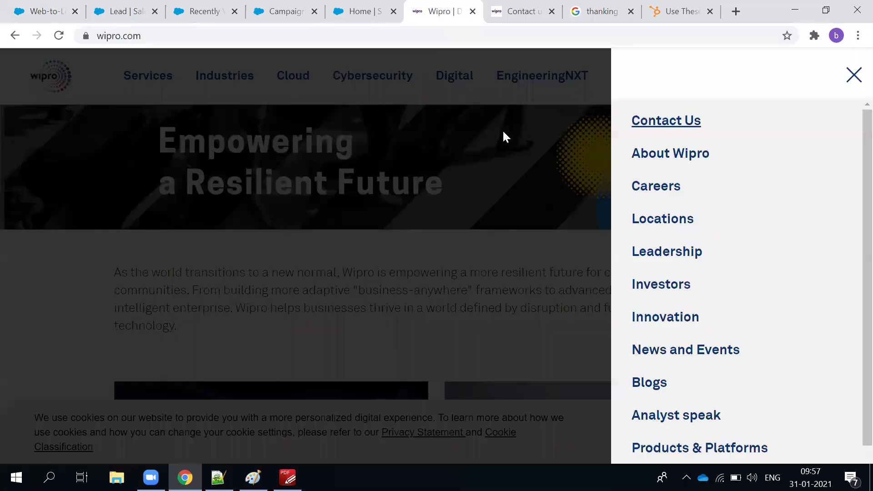
Close Wipro's side menu and view its Contact us form as an example.
{"action": "left_click", "coordinate": [505, 131]}
{"action": "left_click", "coordinate": [500, 13]}
{"action": "scroll", "coordinate": [198, 385], "scroll_direction": "down", "scroll_amount": 3}
{"action": "scroll", "coordinate": [196, 384], "scroll_direction": "up", "scroll_amount": 3}
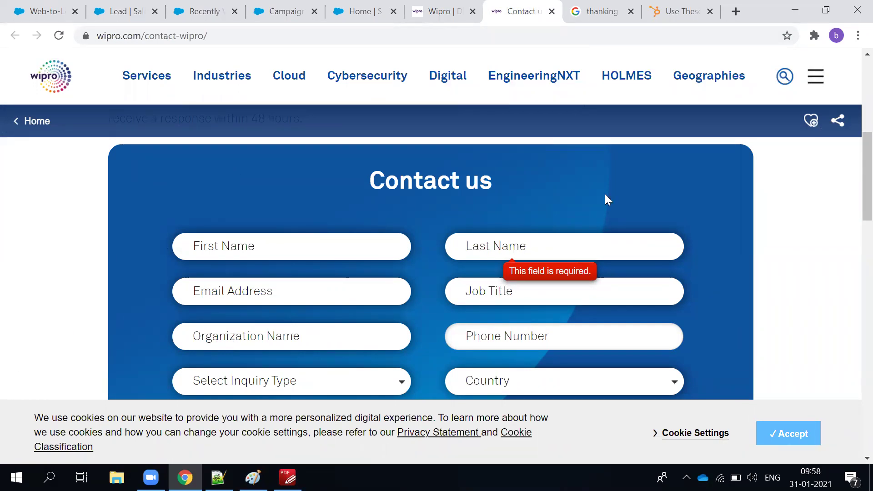
Paste the Web-to-Lead code into a new Notepad++ document, then return to Wipro's form.
{"action": "left_click", "coordinate": [218, 478]}
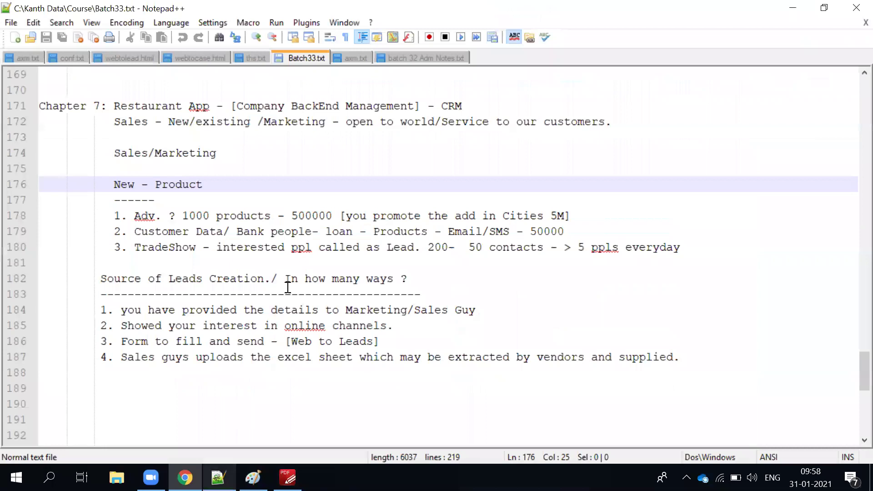
{"action": "left_click", "coordinate": [481, 269]}
{"action": "key", "text": "ctrl+n"}
{"action": "key", "text": "ctrl+v"}
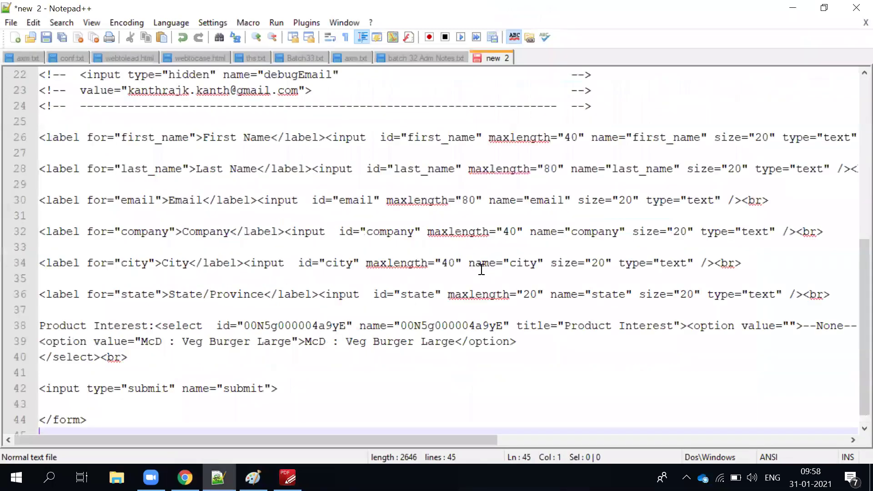
{"action": "scroll", "coordinate": [489, 341], "scroll_direction": "up", "scroll_amount": 6}
{"action": "scroll", "coordinate": [438, 292], "scroll_direction": "up", "scroll_amount": 1}
{"action": "key", "text": "alt+Tab"}
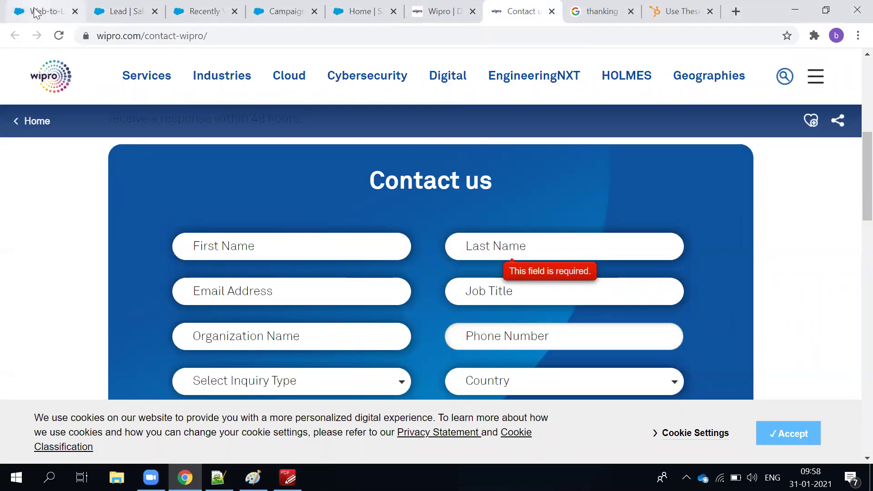
{"action": "left_click", "coordinate": [32, 10]}
{"action": "right_click", "coordinate": [441, 272]}
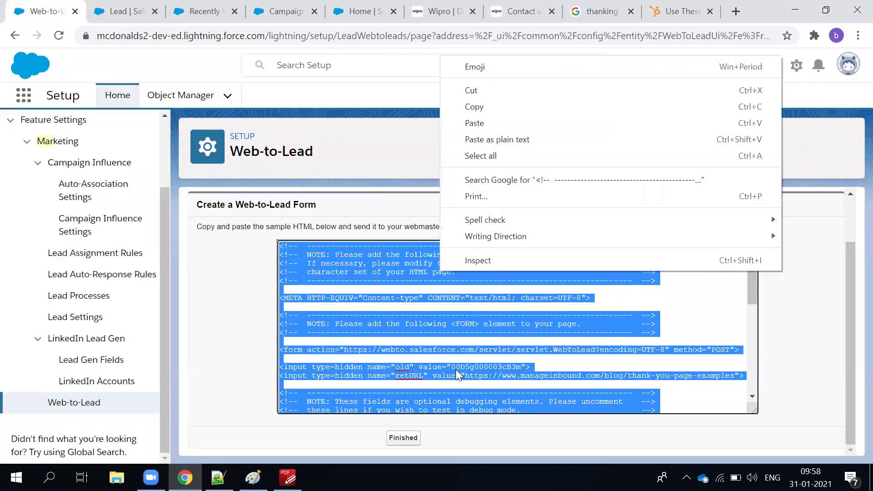
{"action": "key", "text": "alt+Tab"}
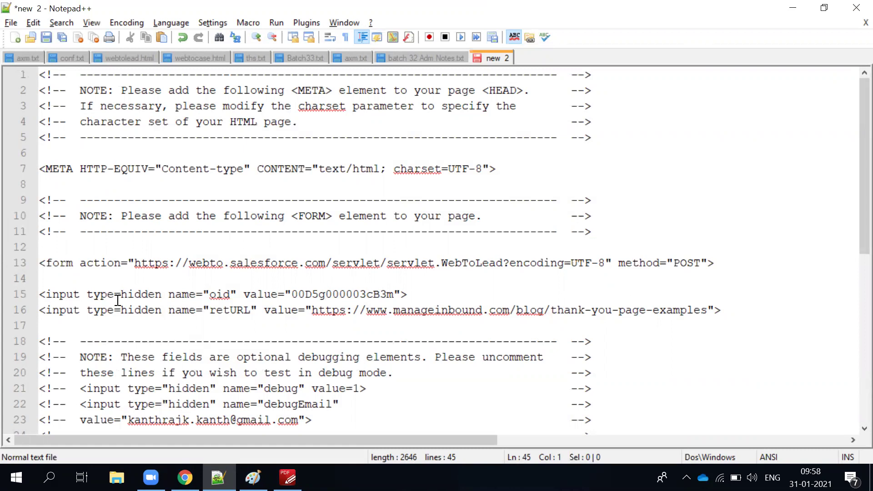
{"action": "left_click", "coordinate": [88, 263]}
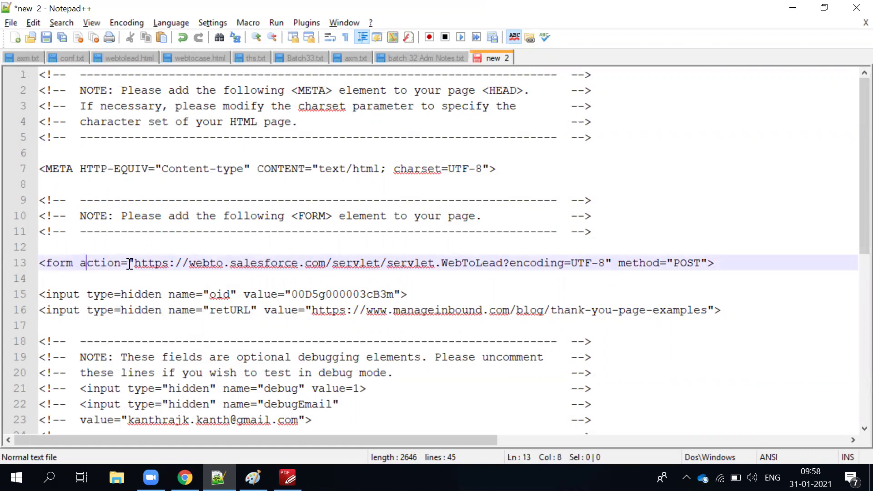
{"action": "left_click_drag", "start_coordinate": [134, 264], "coordinate": [617, 263]}
{"action": "double_click", "coordinate": [689, 263]}
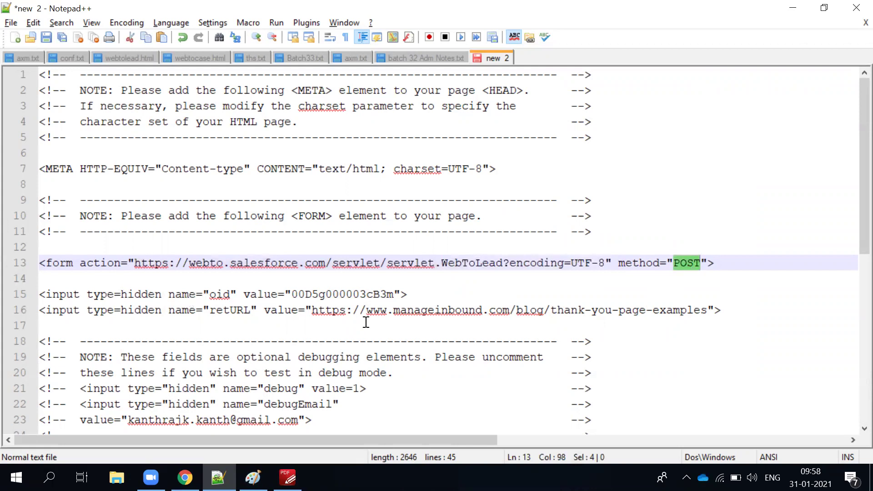
{"action": "double_click", "coordinate": [334, 294]}
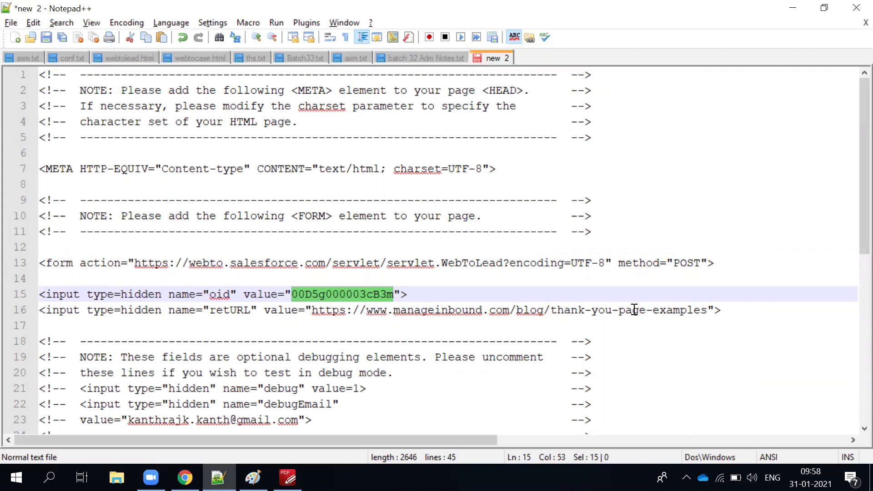
{"action": "left_click_drag", "start_coordinate": [728, 310], "coordinate": [28, 298]}
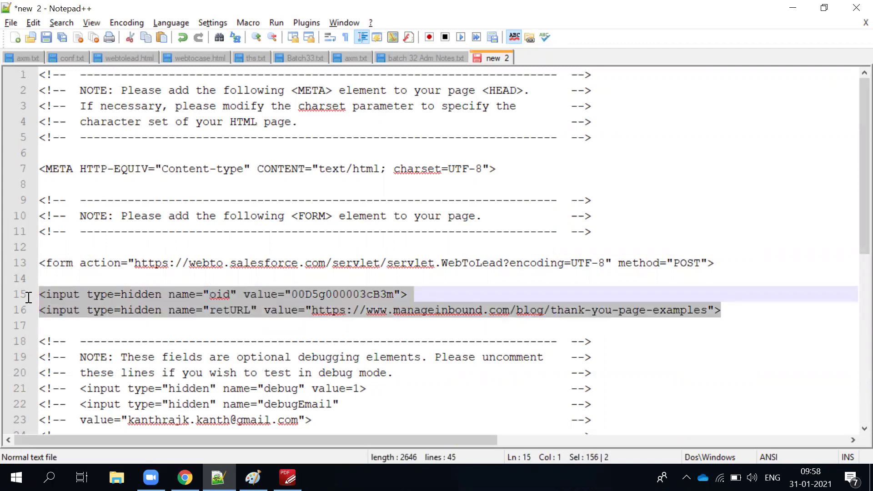
{"action": "double_click", "coordinate": [416, 263]}
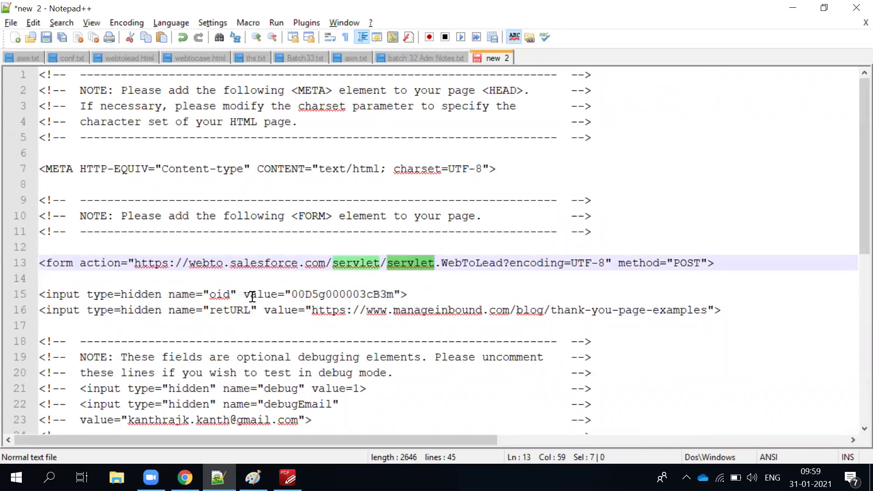
{"action": "double_click", "coordinate": [354, 294]}
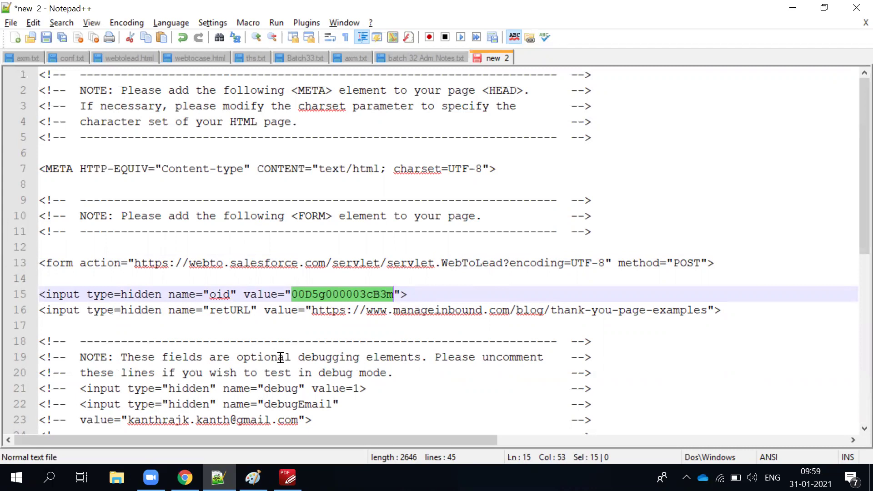
{"action": "scroll", "coordinate": [274, 346], "scroll_direction": "down", "scroll_amount": 2}
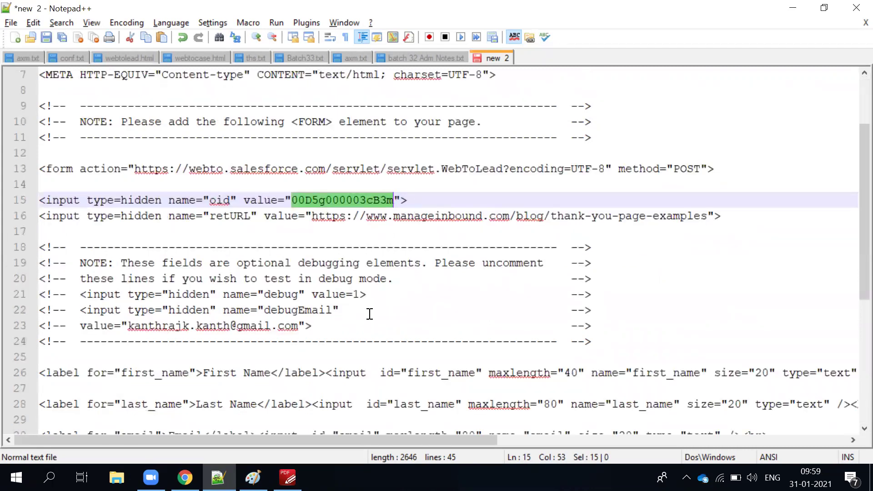
Select the return URL on line 16 and scroll down to the Veg Burger option.
{"action": "left_click_drag", "start_coordinate": [311, 215], "coordinate": [717, 215]}
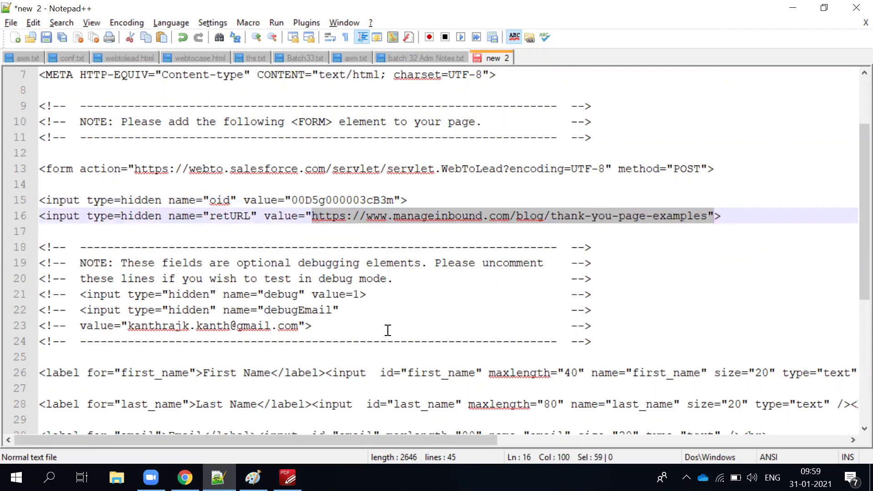
{"action": "scroll", "coordinate": [388, 330], "scroll_direction": "down", "scroll_amount": 2}
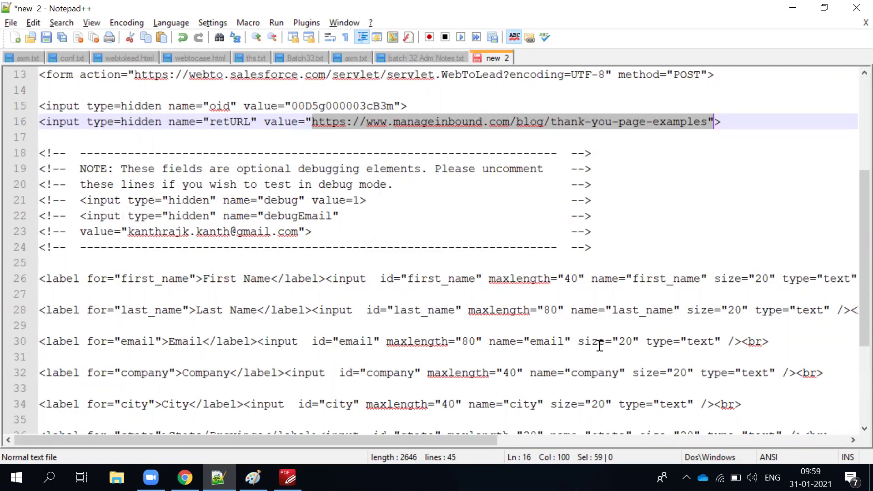
{"action": "scroll", "coordinate": [575, 411], "scroll_direction": "down", "scroll_amount": 2}
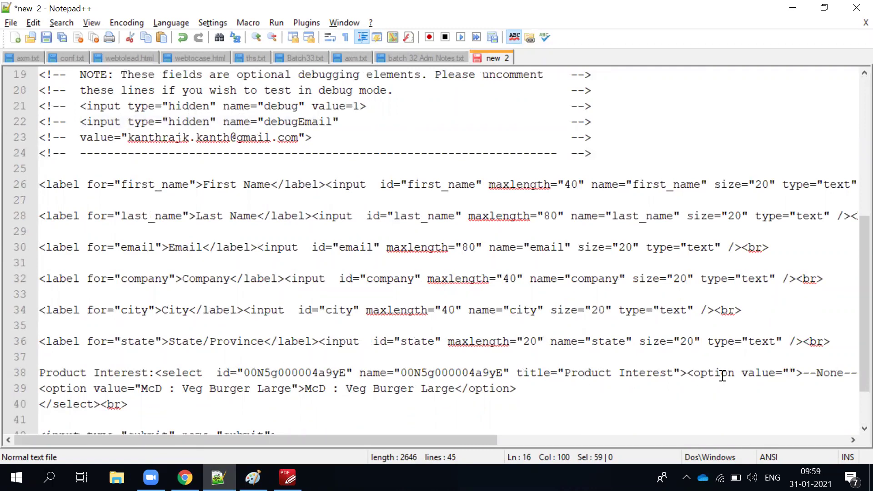
{"action": "double_click", "coordinate": [218, 388]}
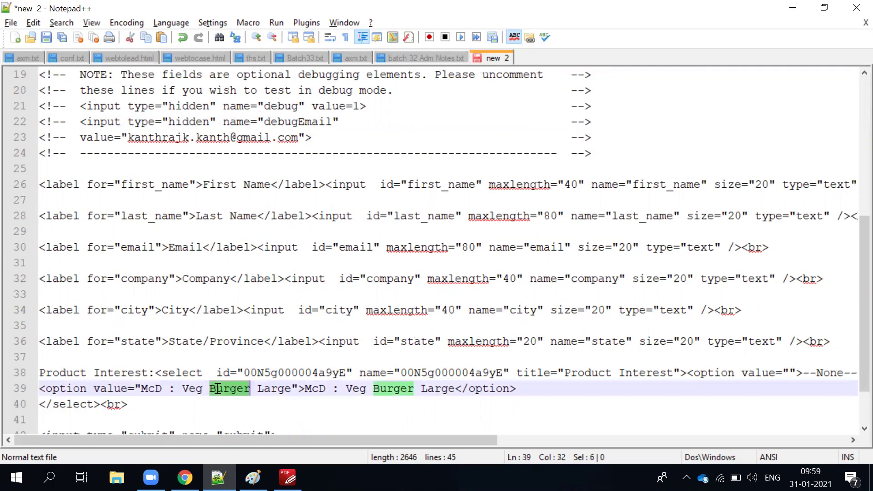
{"action": "triple_click", "coordinate": [218, 388]}
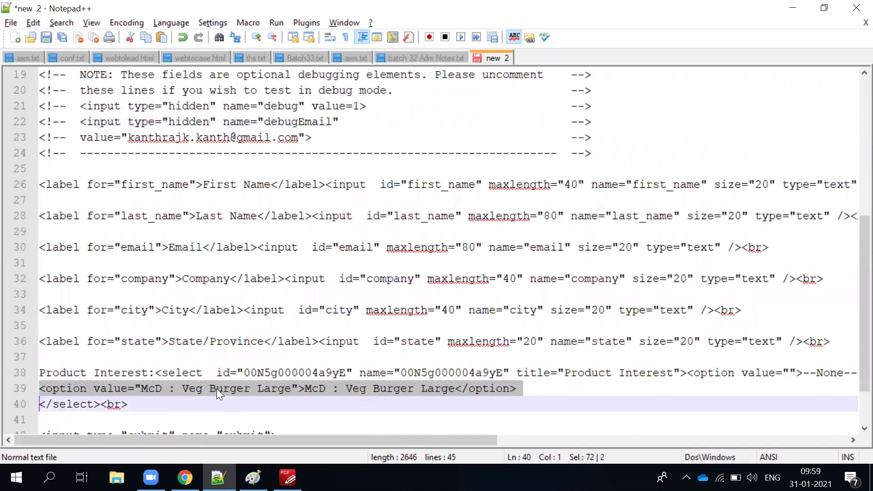
Compare the words Veg and Burger on line 39, then go back to Salesforce.
{"action": "double_click", "coordinate": [362, 389]}
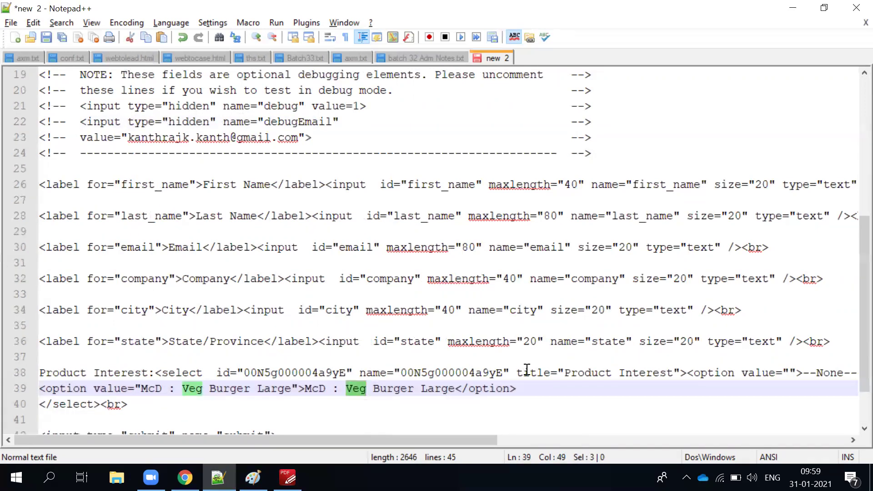
{"action": "scroll", "coordinate": [527, 369], "scroll_direction": "down", "scroll_amount": 1}
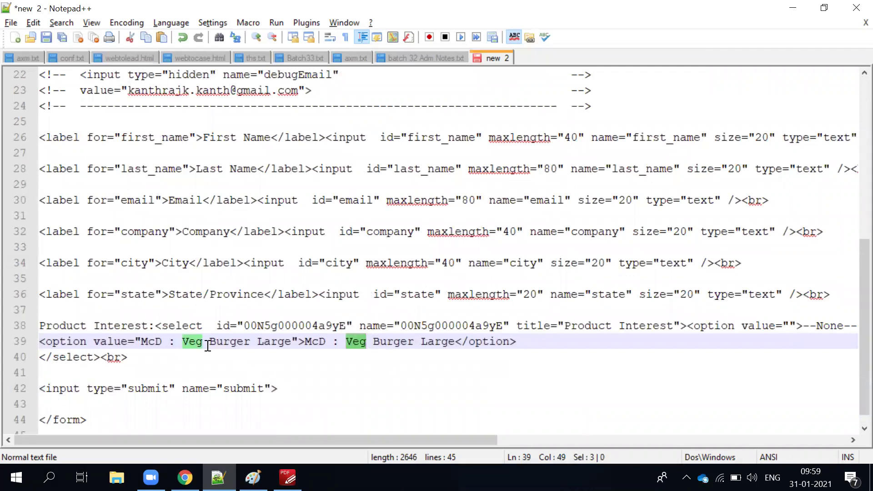
{"action": "left_click", "coordinate": [371, 358]}
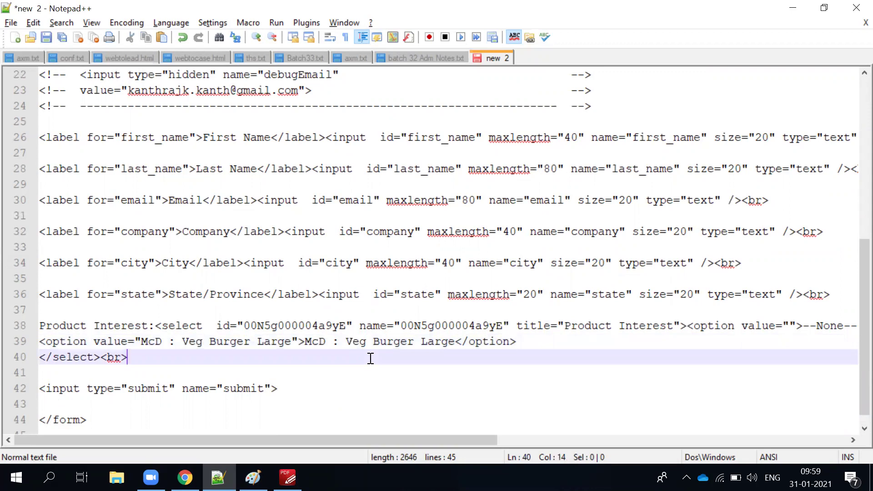
{"action": "double_click", "coordinate": [191, 342]}
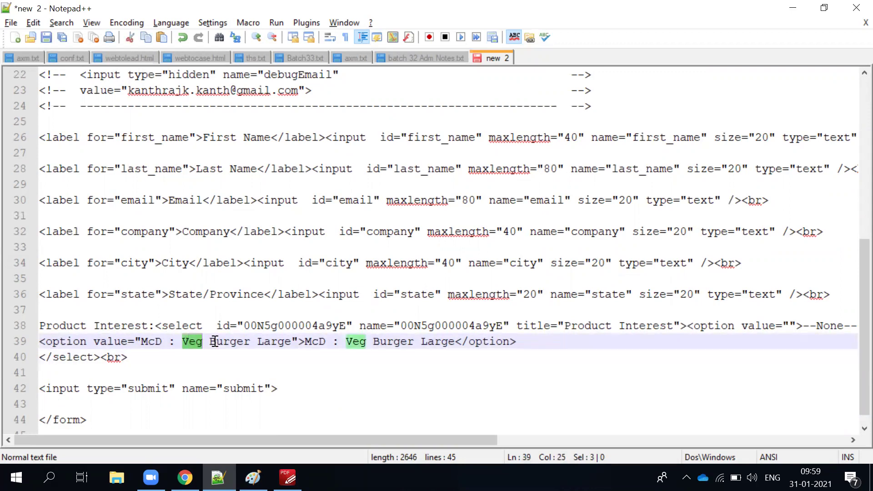
{"action": "double_click", "coordinate": [234, 342]}
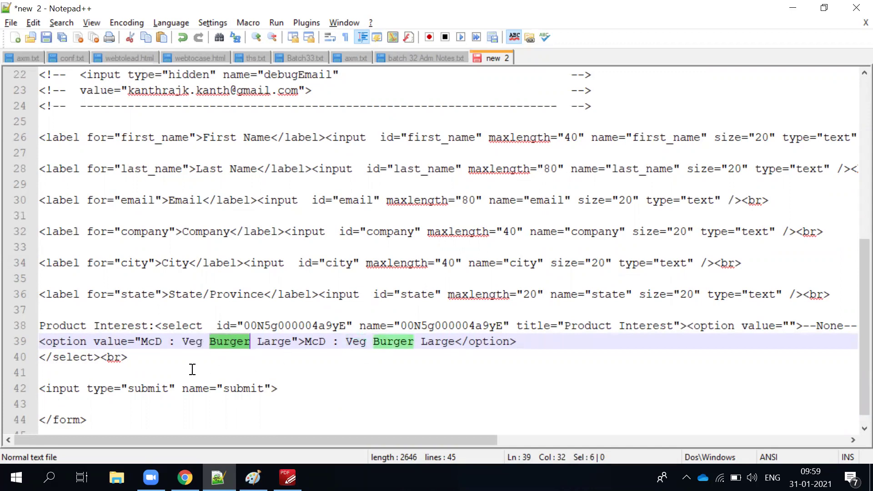
{"action": "key", "text": "alt+Tab"}
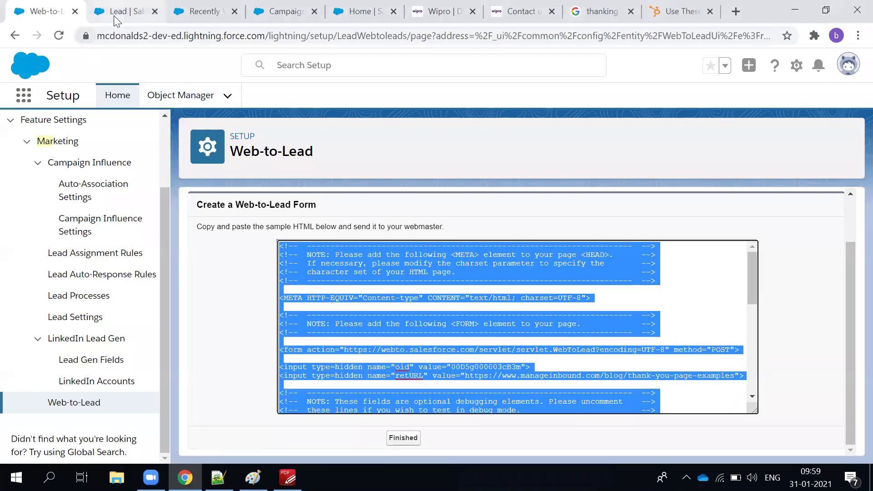
Check the Product Interest picklist values against the option text in the form code.
{"action": "left_click", "coordinate": [114, 15]}
{"action": "scroll", "coordinate": [325, 314], "scroll_direction": "down", "scroll_amount": 9}
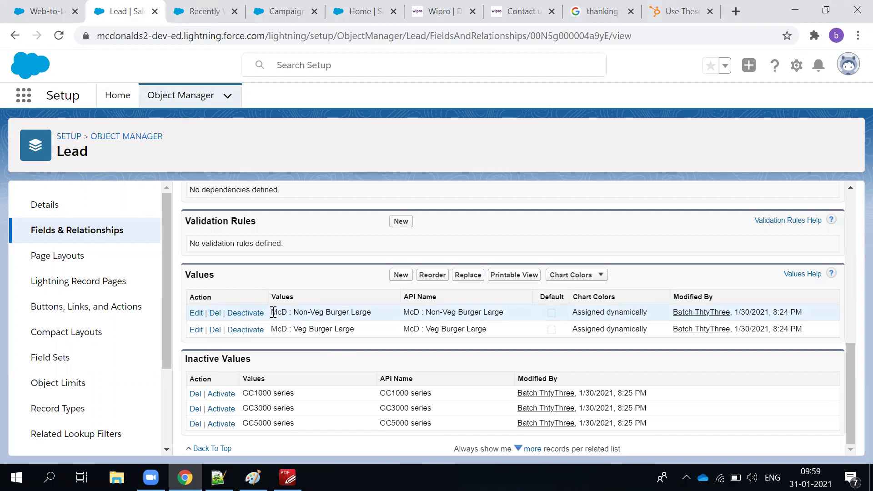
{"action": "key", "text": "alt+Tab"}
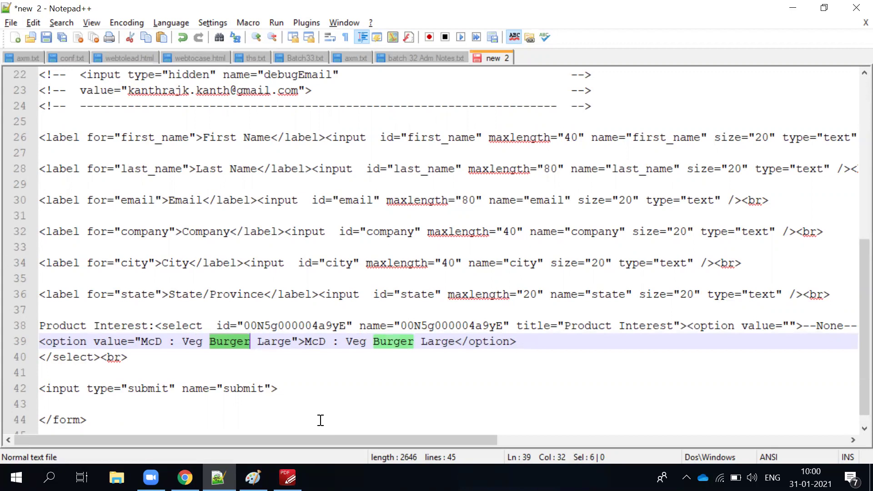
{"action": "key", "text": "alt+Tab"}
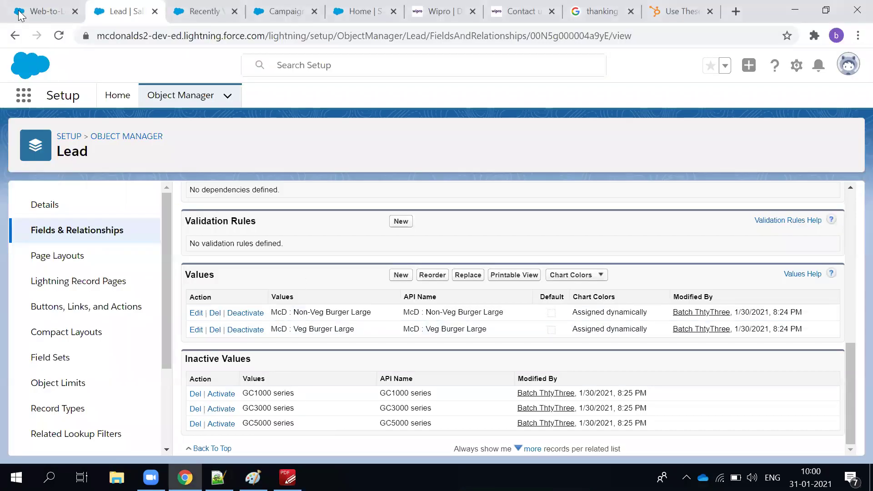
Add Product Interest to the Web-to-Lead selected fields and generate the HTML.
{"action": "left_click", "coordinate": [19, 14]}
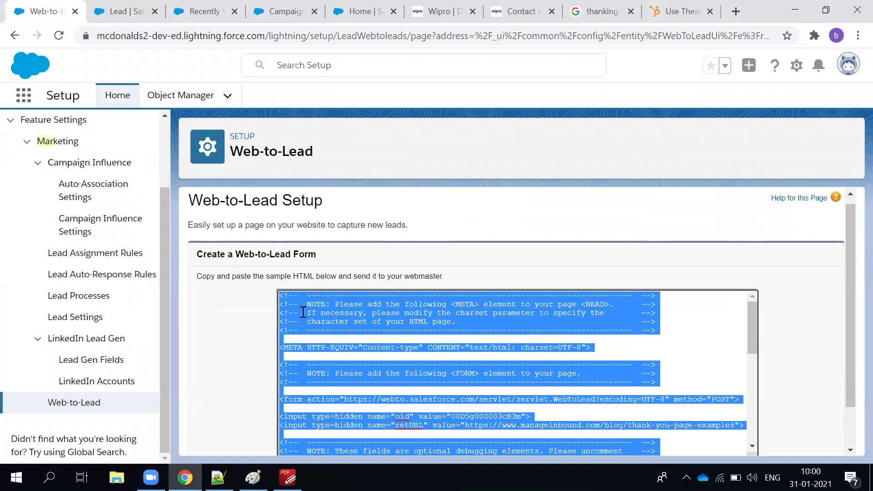
{"action": "left_click", "coordinate": [10, 32]}
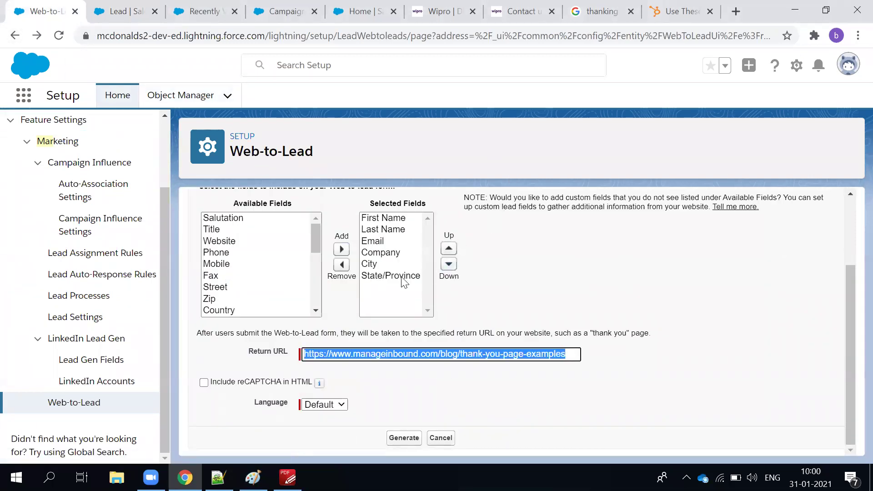
{"action": "left_click", "coordinate": [231, 267]}
{"action": "key", "text": "p"}
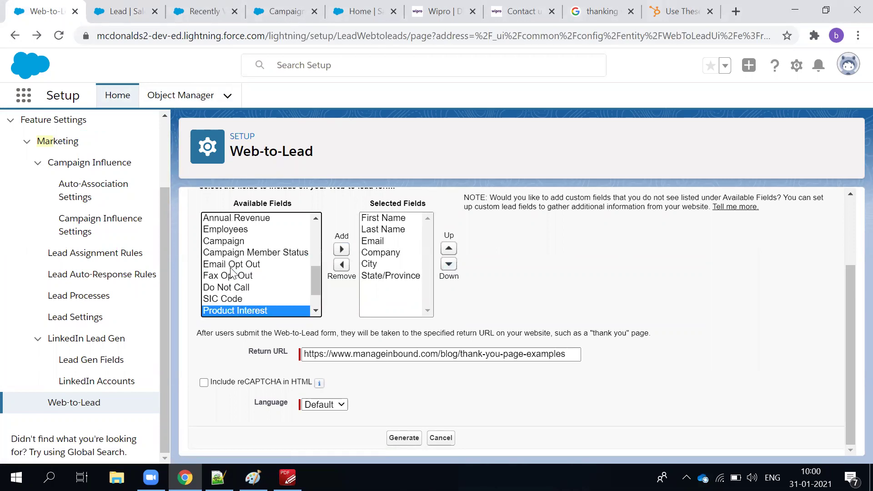
{"action": "left_click", "coordinate": [341, 249]}
{"action": "left_click", "coordinate": [402, 436]}
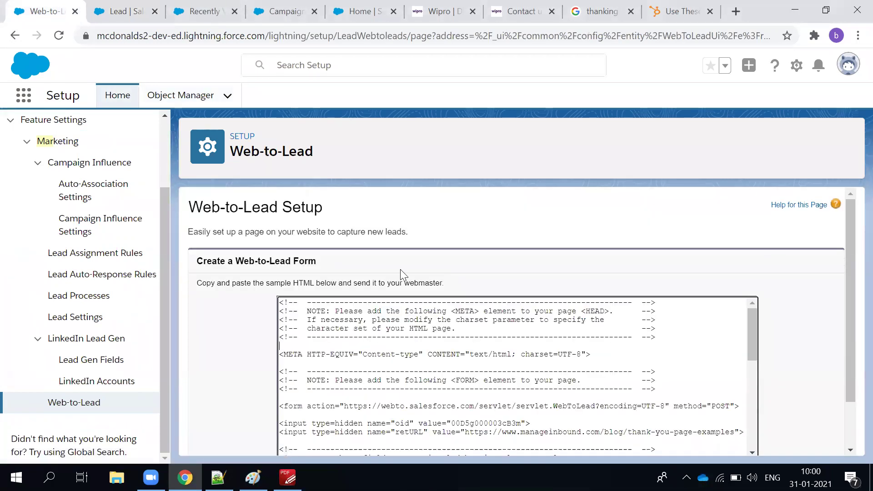
Copy all the generated HTML and paste it over the old code in Notepad++ 'new 2'.
{"action": "scroll", "coordinate": [400, 269], "scroll_direction": "down", "scroll_amount": 10}
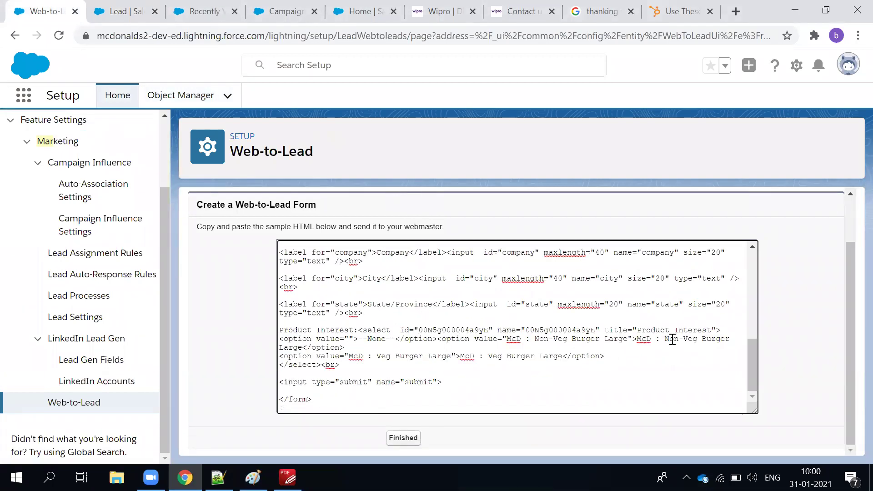
{"action": "left_click", "coordinate": [582, 371]}
{"action": "key", "text": "ctrl+a"}
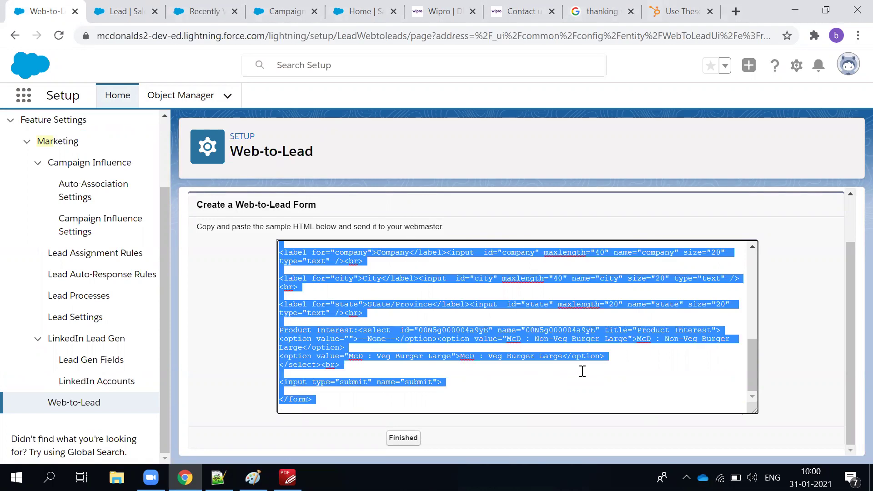
{"action": "key", "text": "alt+Tab"}
{"action": "left_click", "coordinate": [382, 269]}
{"action": "key", "text": "ctrl+a"}
{"action": "key", "text": "ctrl+v"}
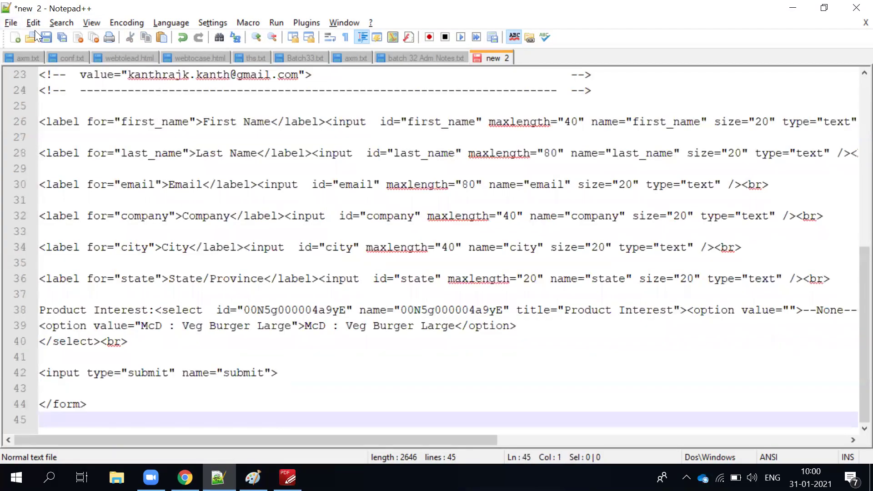
Save 'new 2' as Hyper Text Markup Language file batch33WebtoLead.html in the Course folder.
{"action": "left_click", "coordinate": [48, 37]}
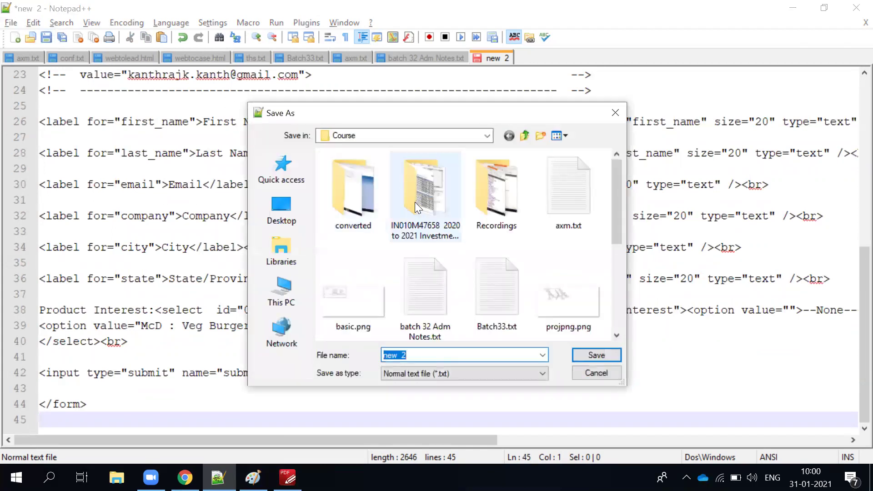
{"action": "scroll", "coordinate": [413, 304], "scroll_direction": "down", "scroll_amount": 5}
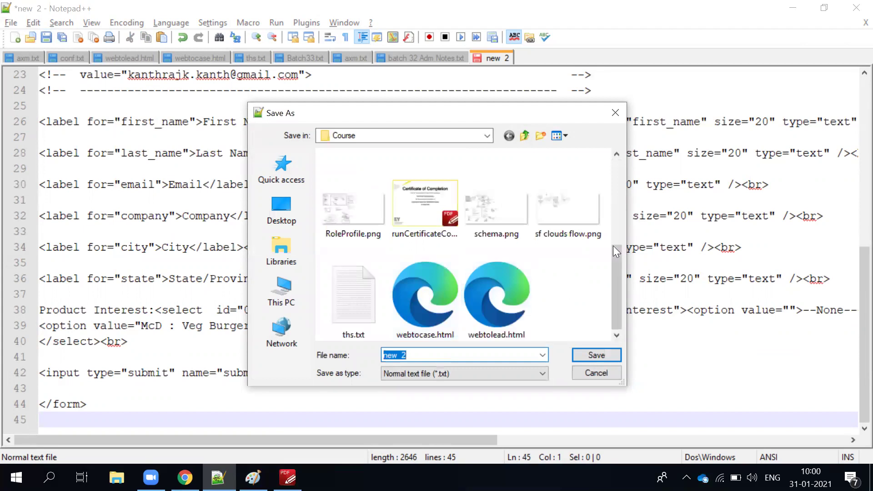
{"action": "scroll", "coordinate": [488, 294], "scroll_direction": "up", "scroll_amount": 5}
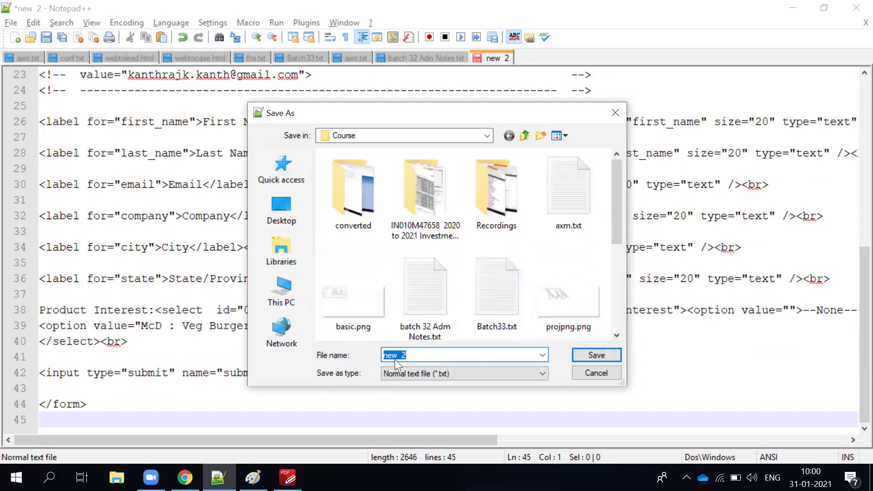
{"action": "left_click", "coordinate": [434, 374]}
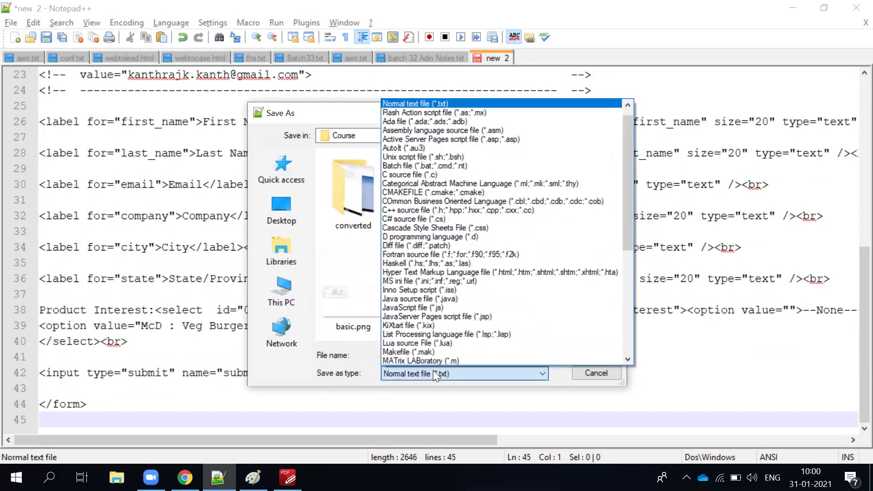
{"action": "key", "text": "h"}
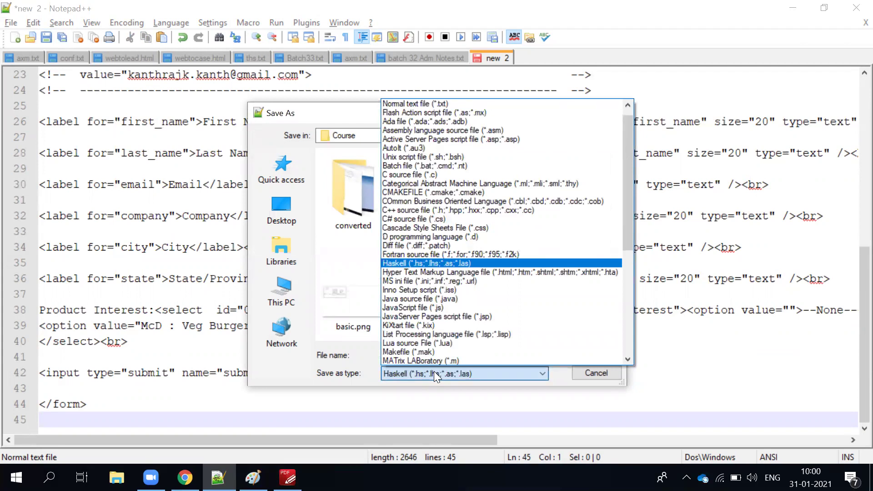
{"action": "key", "text": "h"}
{"action": "key", "text": "Return"}
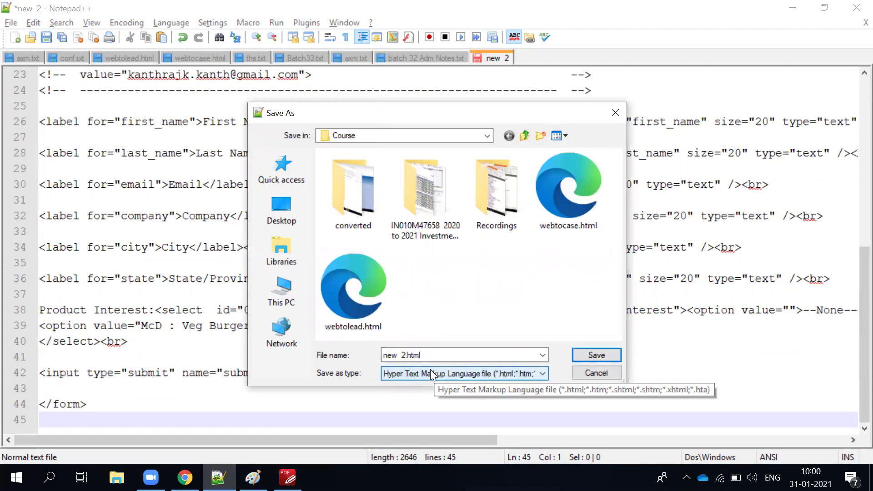
{"action": "triple_click", "coordinate": [411, 356]}
{"action": "left_click_drag", "start_coordinate": [409, 356], "coordinate": [346, 359]}
{"action": "type", "text": "batch33WebtoLead"}
{"action": "key", "text": "Return"}
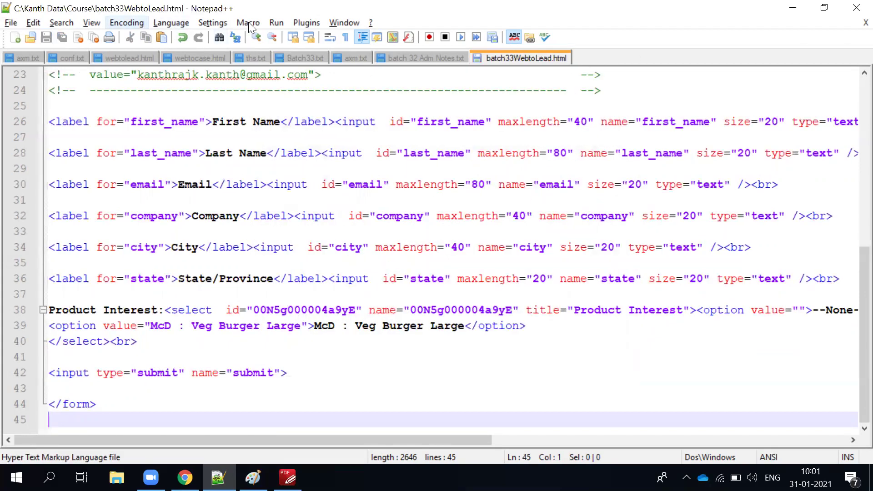
Launch batch33WebtoLead.html in Chrome and expand Product Interest to show the McD burger options.
{"action": "left_click", "coordinate": [278, 22]}
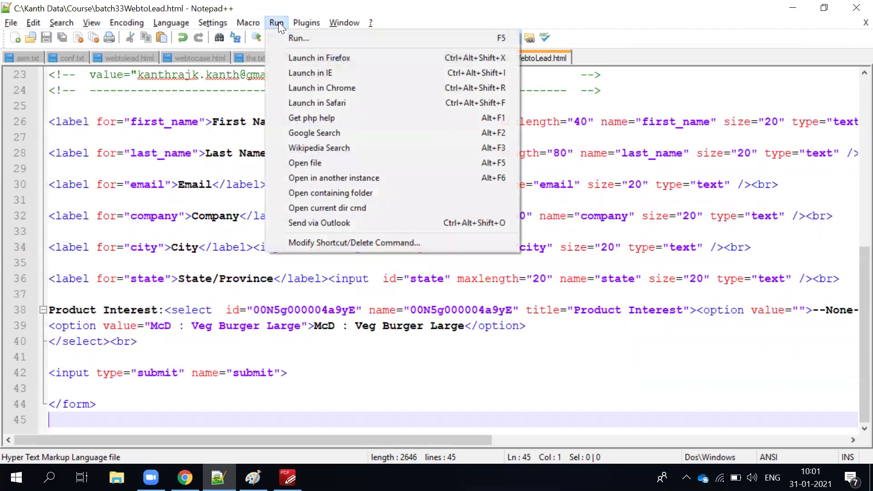
{"action": "left_click", "coordinate": [294, 87]}
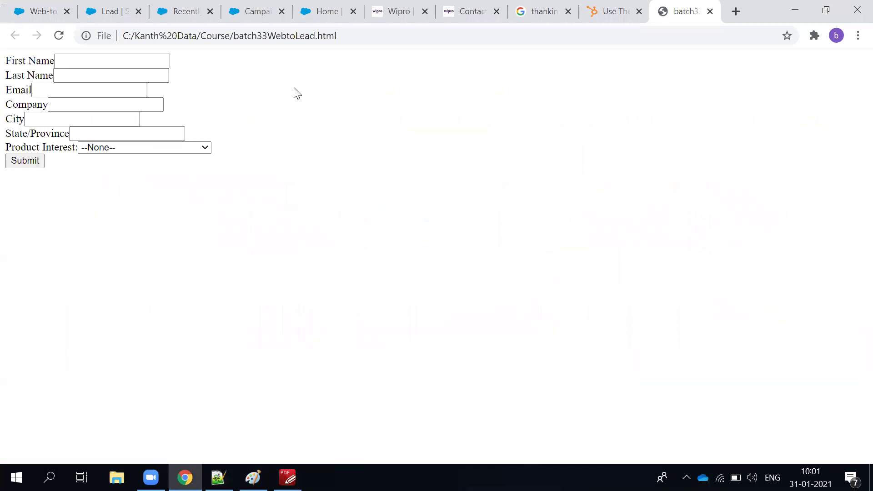
{"action": "left_click", "coordinate": [449, 16]}
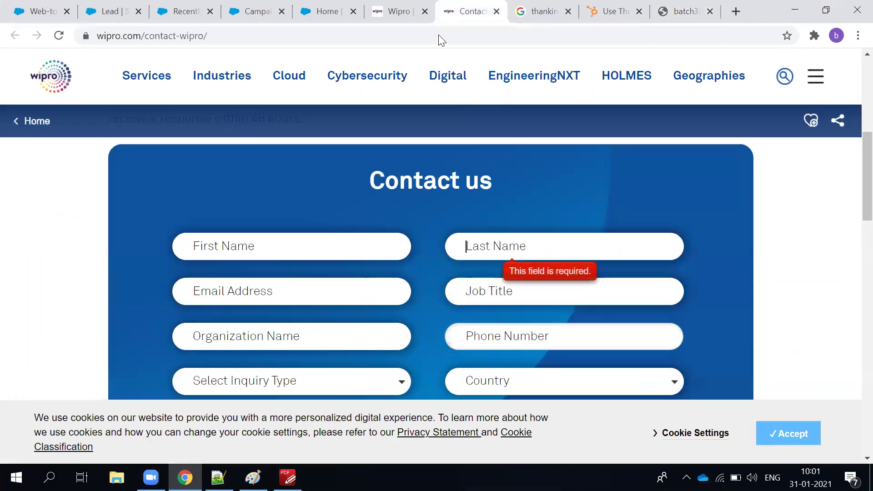
{"action": "scroll", "coordinate": [371, 279], "scroll_direction": "down", "scroll_amount": 1}
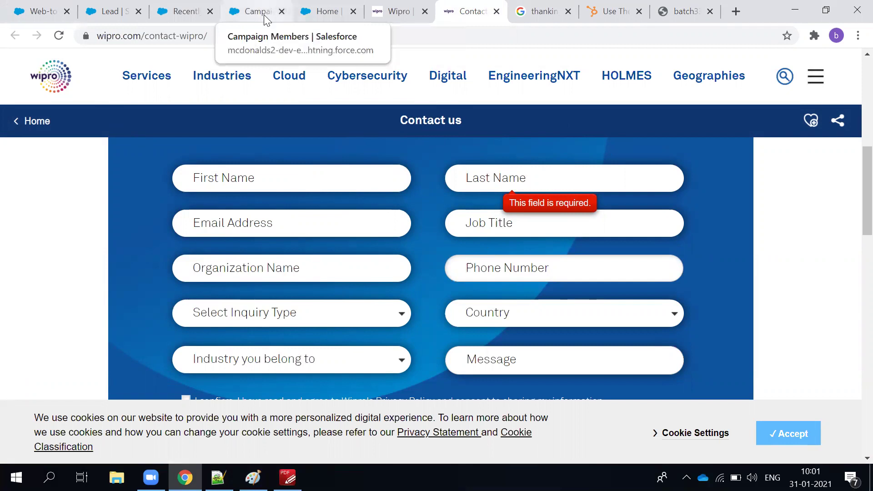
{"action": "left_click", "coordinate": [681, 18]}
{"action": "left_click", "coordinate": [120, 148]}
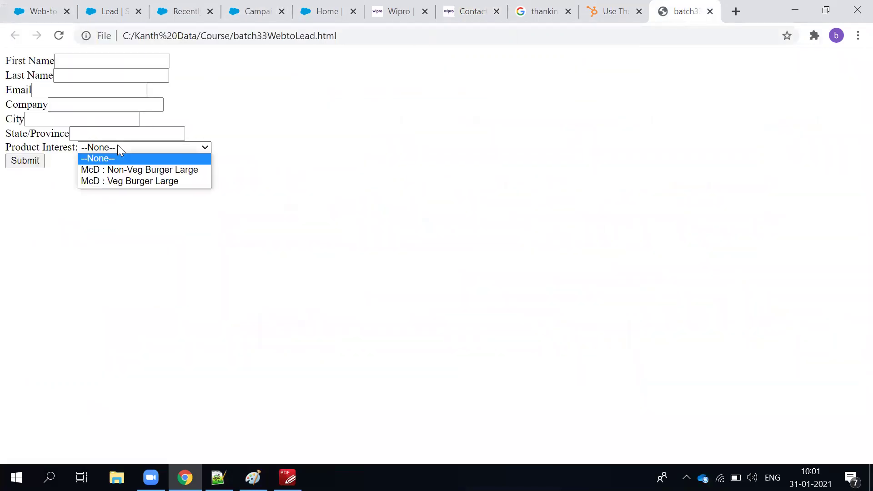
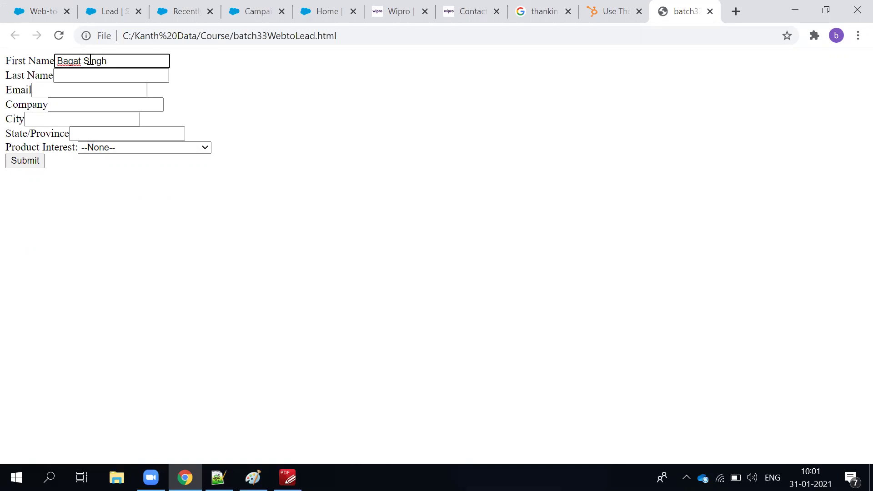
Move the lead's surname from First Name into Last Name and enter the lead's e-mail address.
{"action": "double_click", "coordinate": [91, 61]}
{"action": "key", "text": "ctrl+x"}
{"action": "left_click", "coordinate": [85, 72]}
{"action": "key", "text": "ctrl+v"}
{"action": "left_click", "coordinate": [92, 90]}
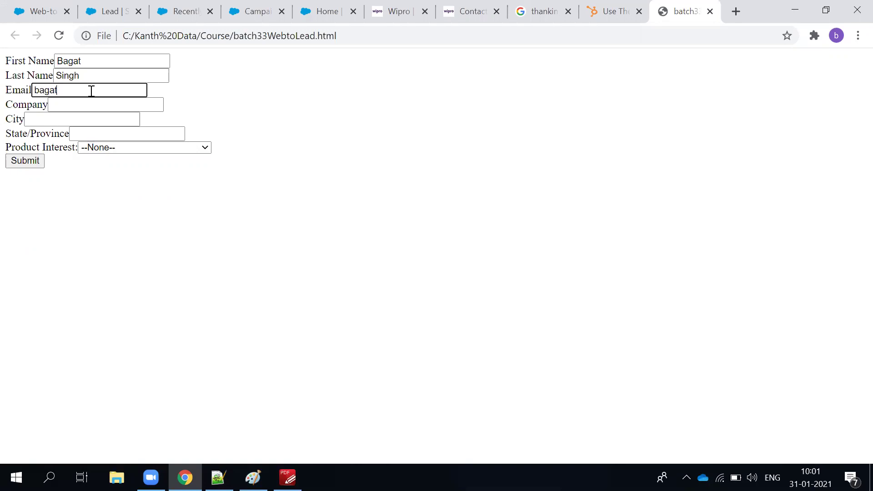
{"action": "key", "text": "Tab"}
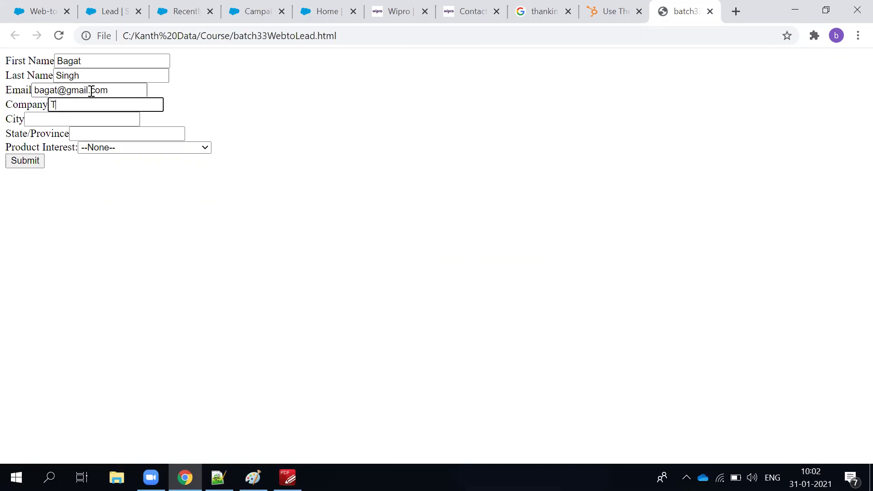
Set Product Interest to McD : Veg Burger Large and submit the Web-to-Lead form.
{"action": "left_click", "coordinate": [72, 118]}
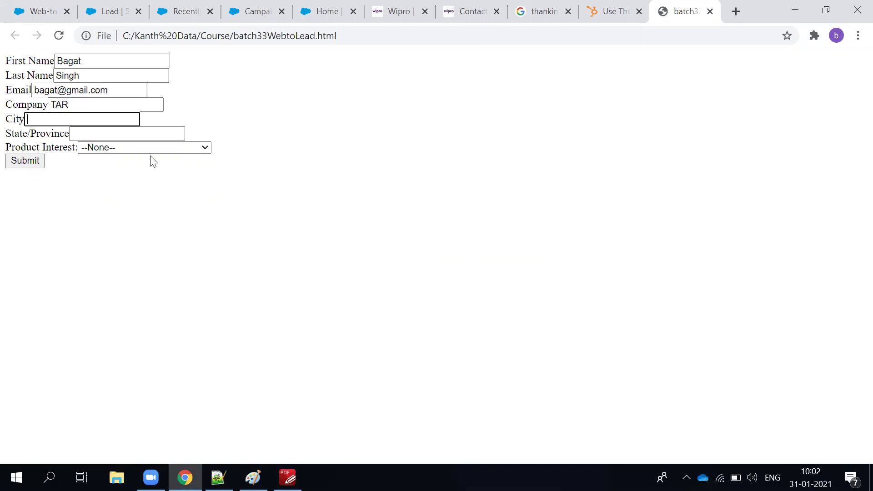
{"action": "left_click", "coordinate": [134, 148]}
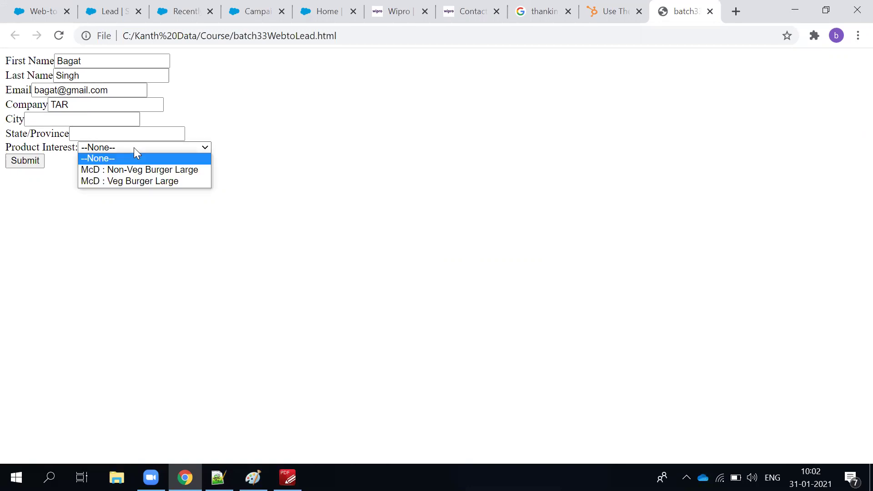
{"action": "left_click", "coordinate": [131, 182]}
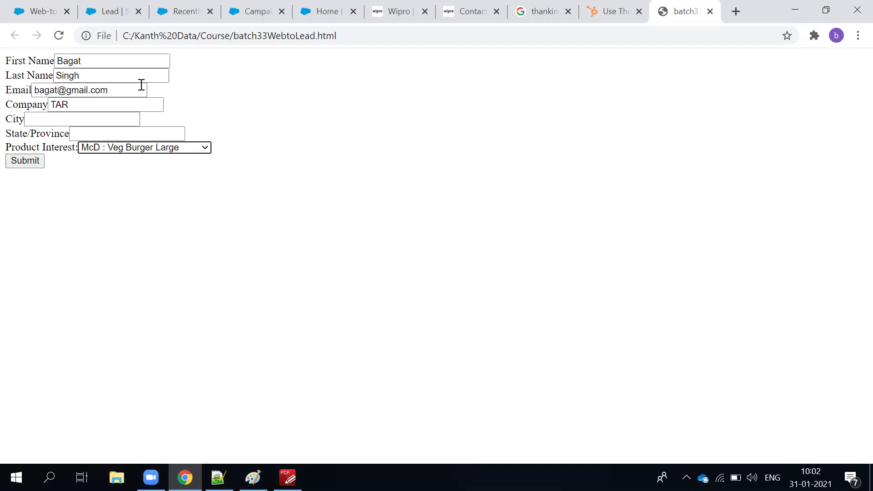
{"action": "left_click", "coordinate": [450, 11]}
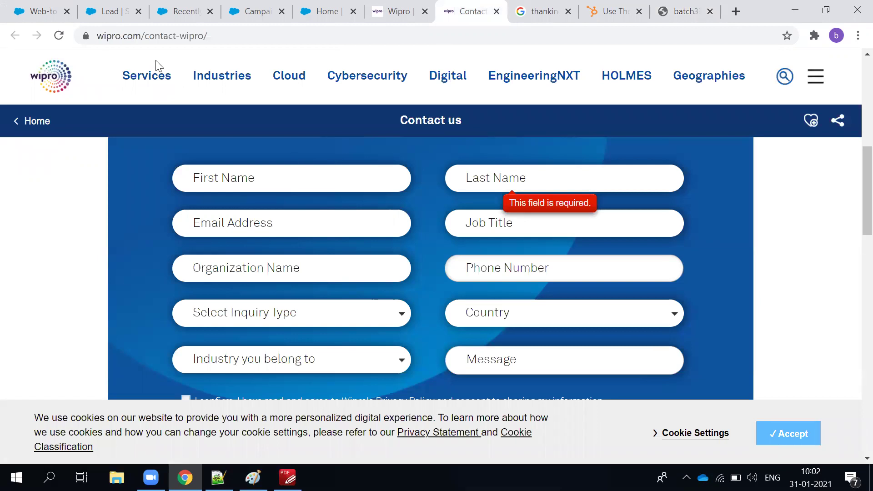
{"action": "left_click", "coordinate": [104, 13]}
{"action": "left_click", "coordinate": [43, 11]}
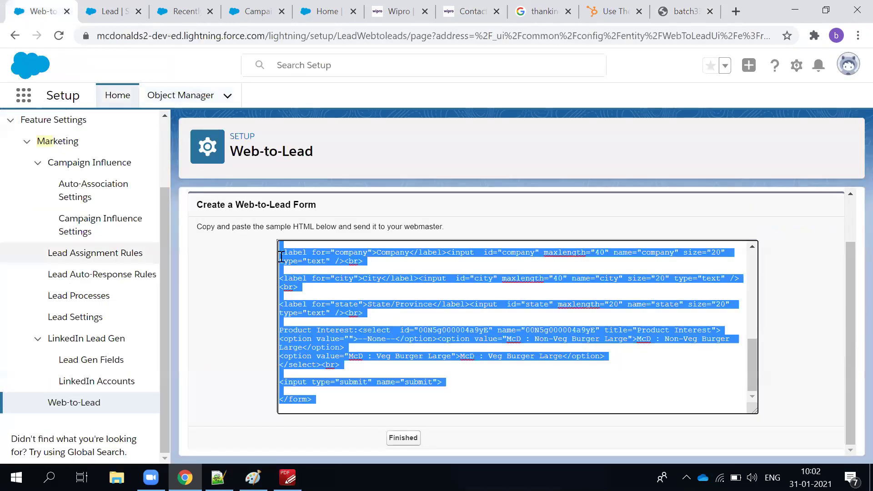
{"action": "left_click", "coordinate": [698, 13]}
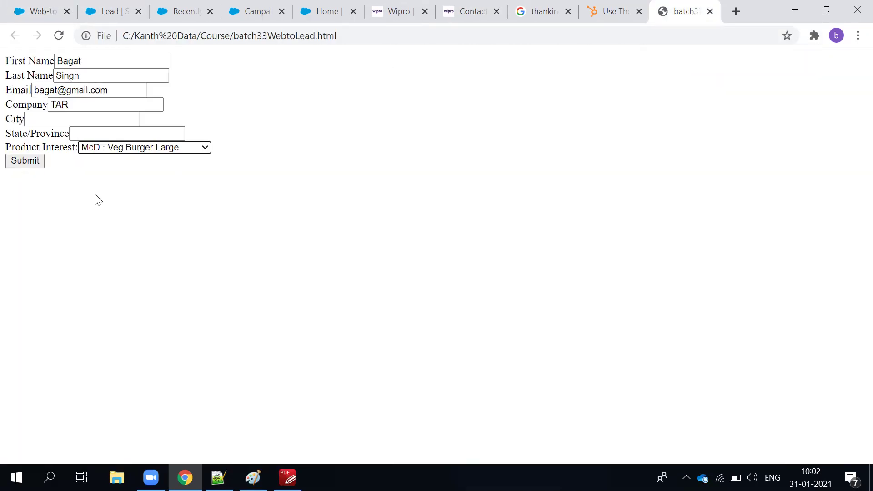
{"action": "left_click", "coordinate": [37, 166]}
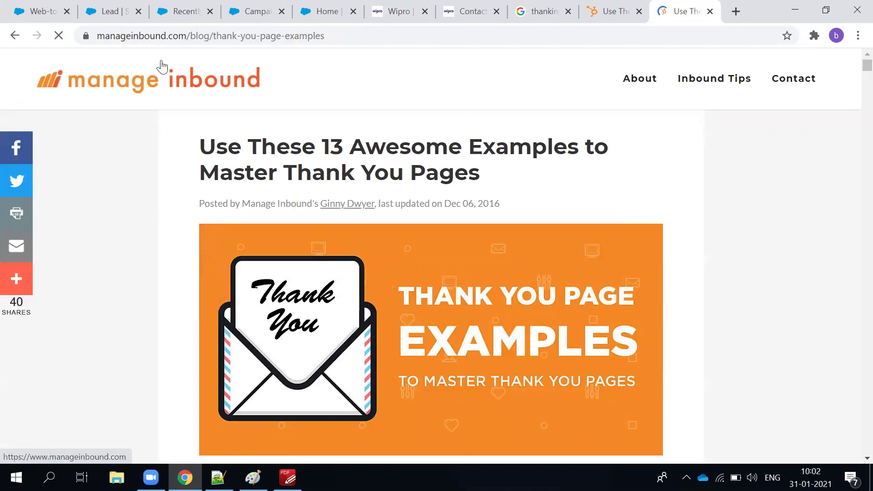
Scroll through the Manage Inbound thank-you page article after the redirect.
{"action": "scroll", "coordinate": [154, 337], "scroll_direction": "down", "scroll_amount": 5}
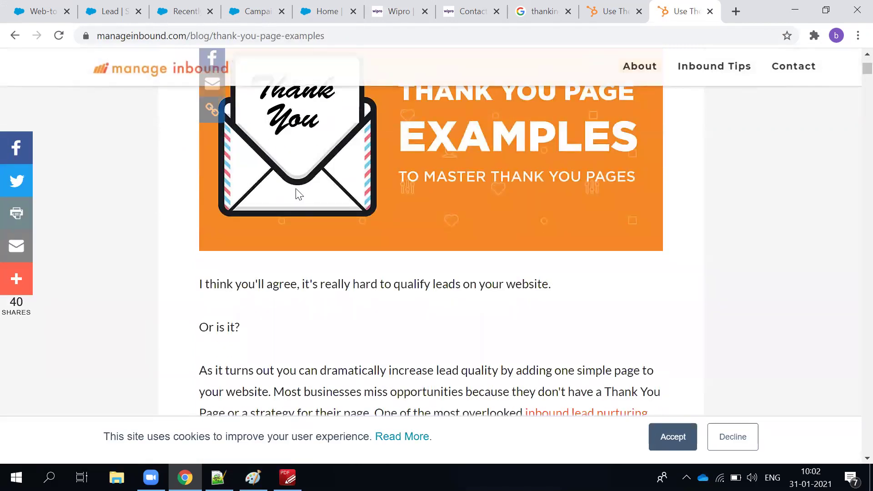
{"action": "scroll", "coordinate": [296, 190], "scroll_direction": "up", "scroll_amount": 3}
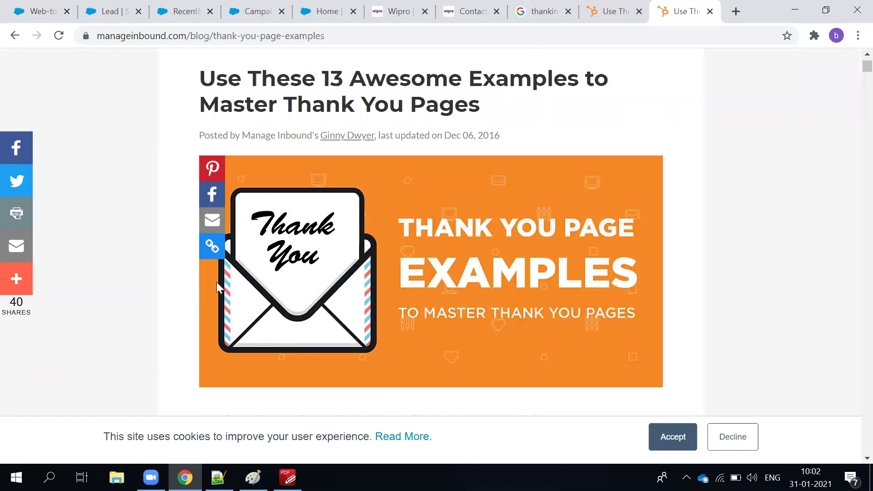
{"action": "scroll", "coordinate": [318, 282], "scroll_direction": "up", "scroll_amount": 2}
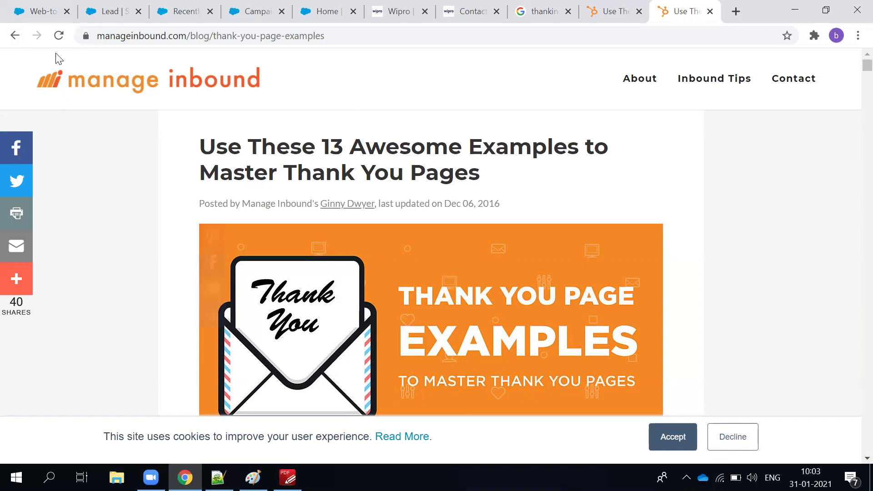
Open the Leads list, reload it, and switch to the All Open Leads view.
{"action": "left_click", "coordinate": [53, 7]}
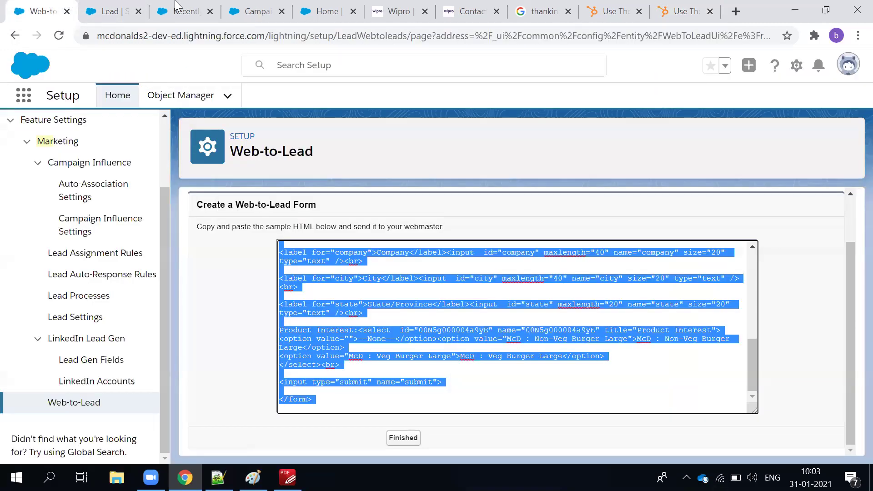
{"action": "left_click", "coordinate": [177, 6]}
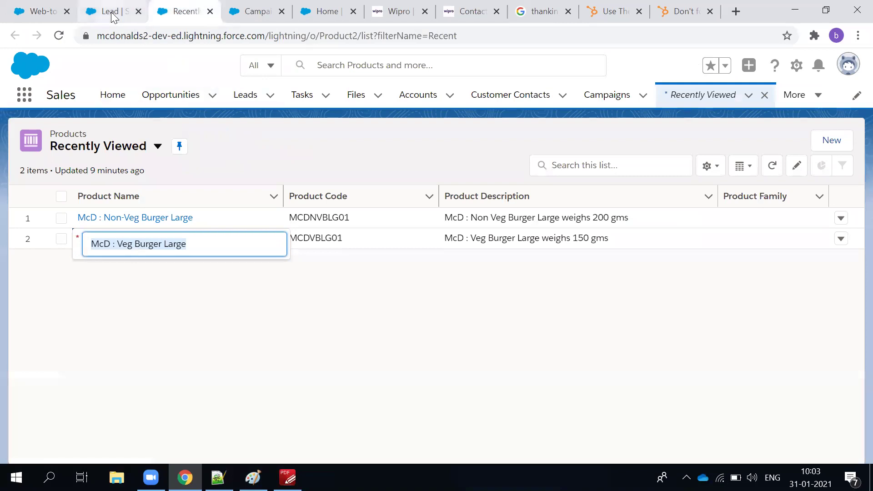
{"action": "left_click", "coordinate": [115, 13]}
{"action": "left_click", "coordinate": [256, 13]}
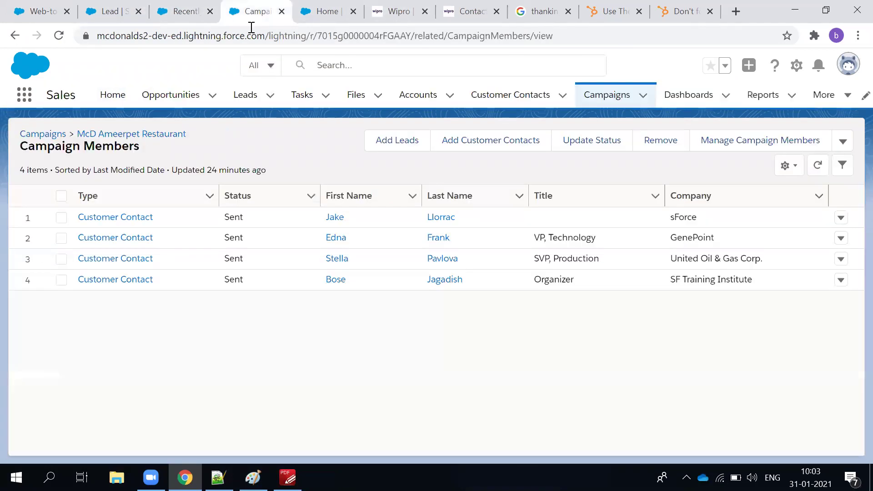
{"action": "left_click", "coordinate": [249, 108]}
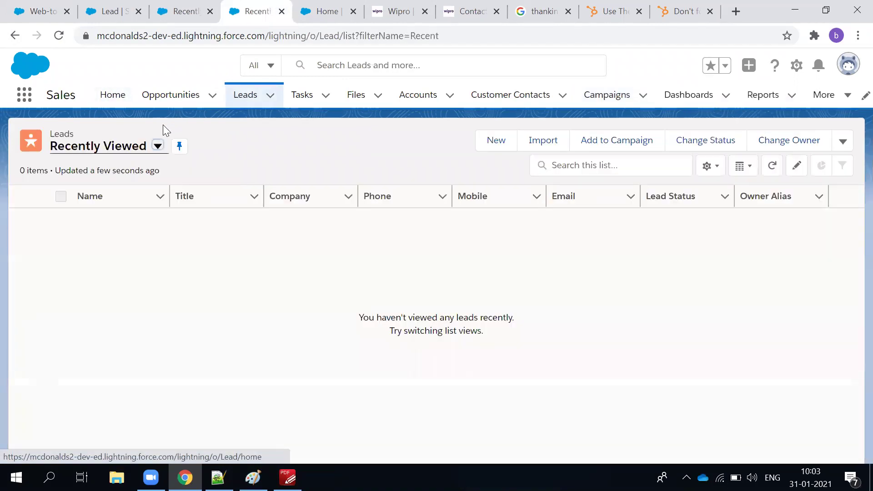
{"action": "left_click", "coordinate": [58, 35]}
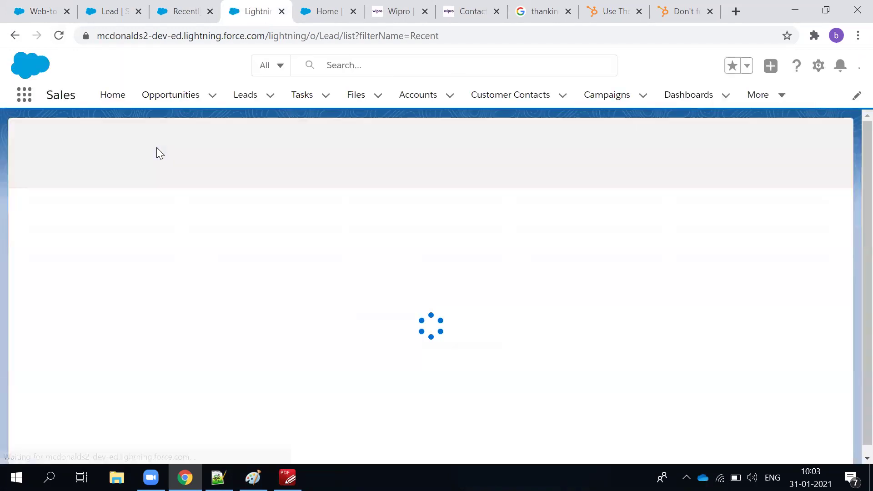
{"action": "left_click", "coordinate": [157, 146]}
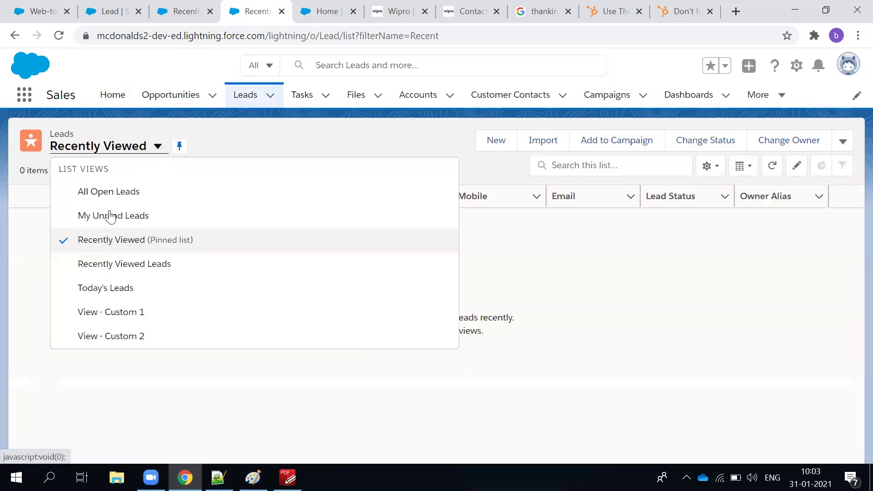
{"action": "left_click", "coordinate": [107, 191]}
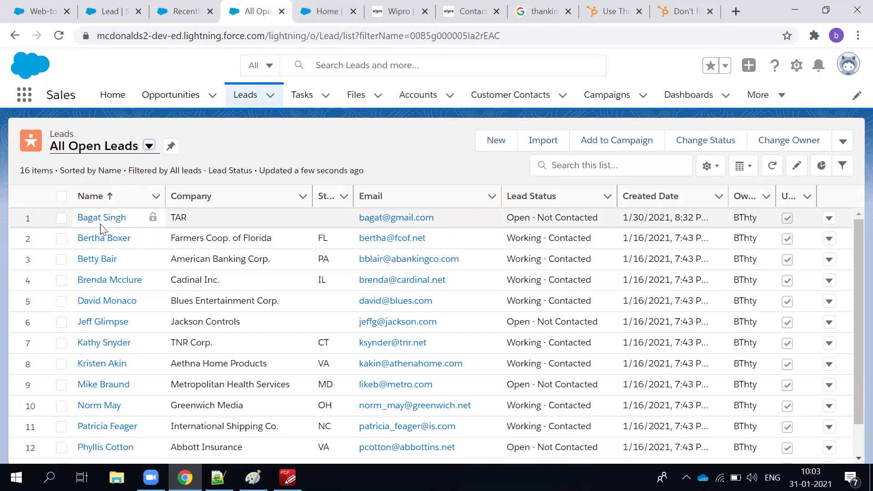
Open the new TAR lead's Details and check Product Interest is McD : Veg Burger Large.
{"action": "left_click", "coordinate": [102, 222]}
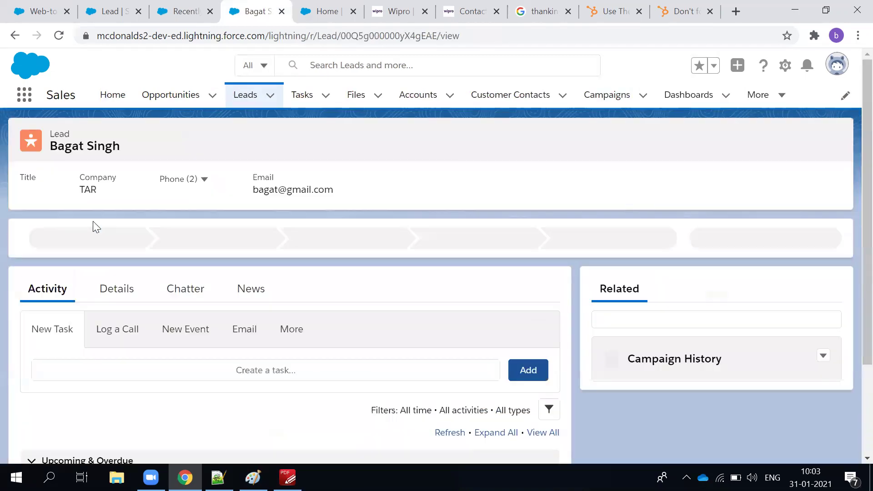
{"action": "left_click", "coordinate": [119, 292]}
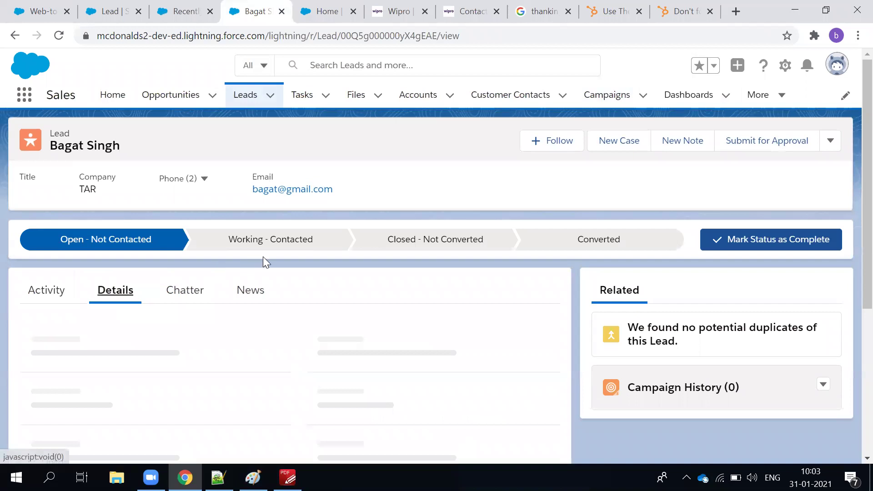
{"action": "scroll", "coordinate": [346, 211], "scroll_direction": "down", "scroll_amount": 5}
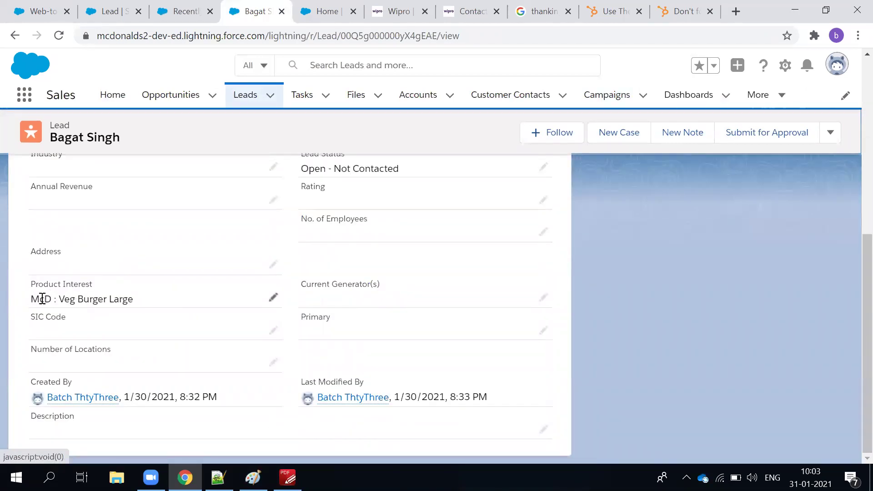
{"action": "scroll", "coordinate": [77, 336], "scroll_direction": "up", "scroll_amount": 3}
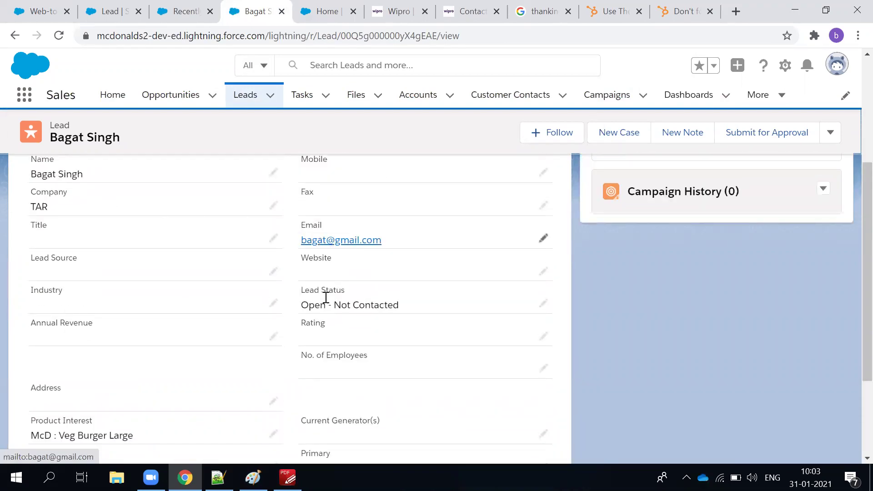
{"action": "scroll", "coordinate": [168, 287], "scroll_direction": "up", "scroll_amount": 3}
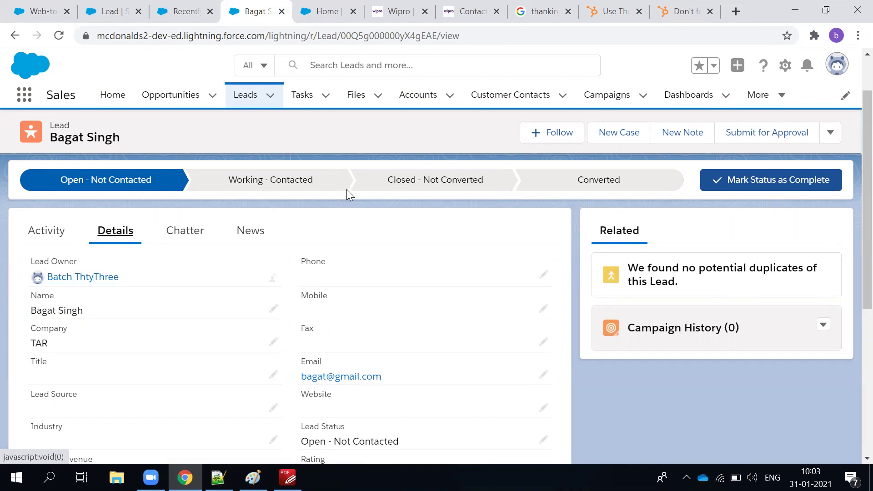
{"action": "scroll", "coordinate": [224, 197], "scroll_direction": "down", "scroll_amount": 6}
{"action": "scroll", "coordinate": [203, 227], "scroll_direction": "up", "scroll_amount": 4}
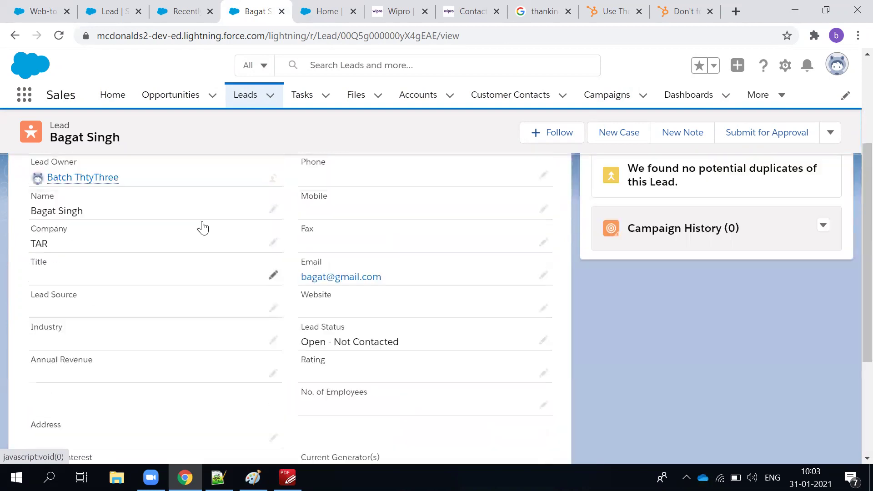
{"action": "scroll", "coordinate": [204, 227], "scroll_direction": "up", "scroll_amount": 4}
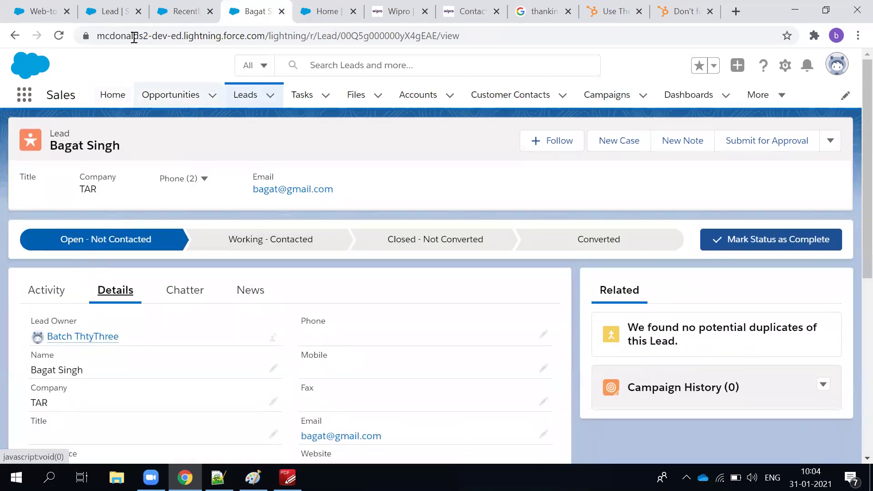
Return to the Recently Viewed Products list.
{"action": "left_click", "coordinate": [176, 12]}
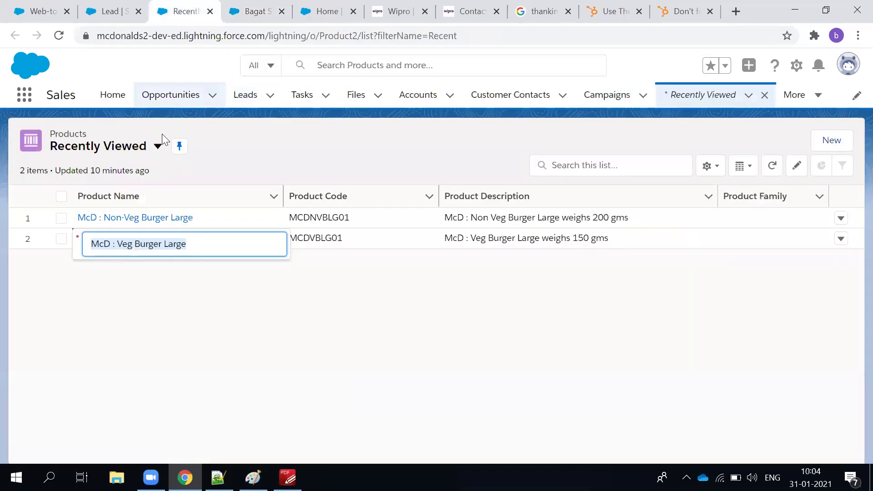
{"action": "left_click", "coordinate": [252, 12]}
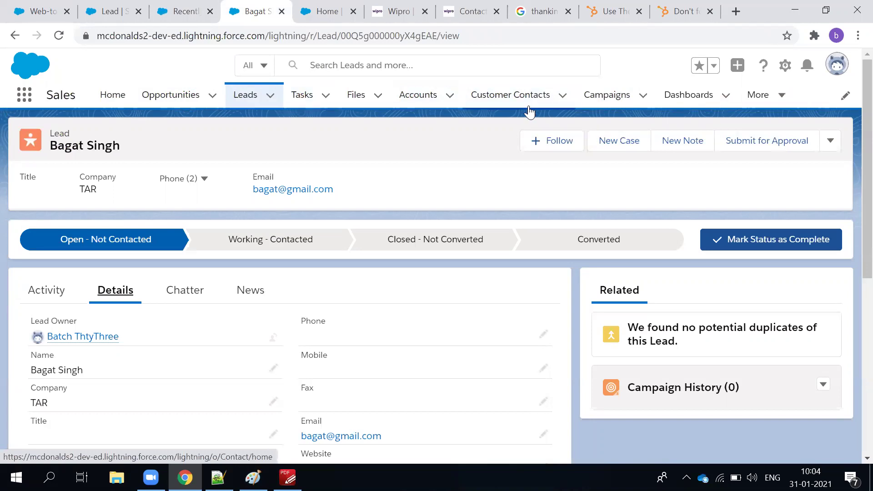
{"action": "left_click", "coordinate": [162, 10]}
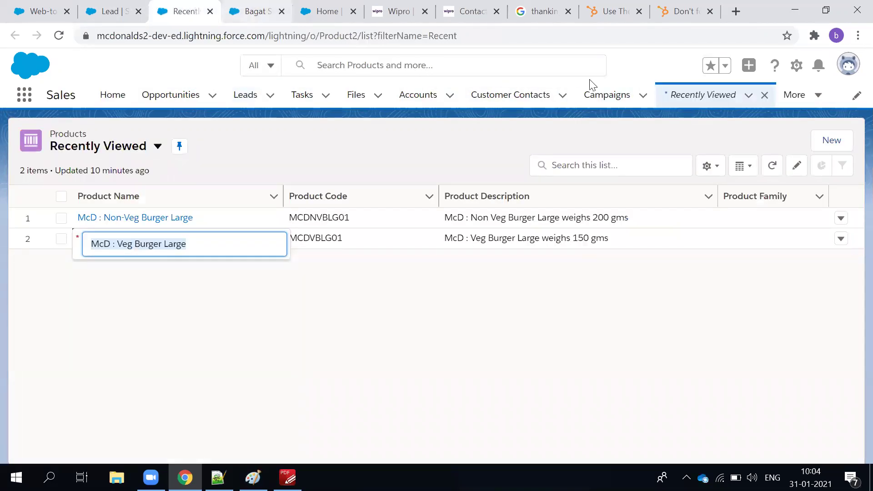
Add the TAR lead as a member of the McD Ameerpet Restaurant campaign.
{"action": "left_click", "coordinate": [590, 94]}
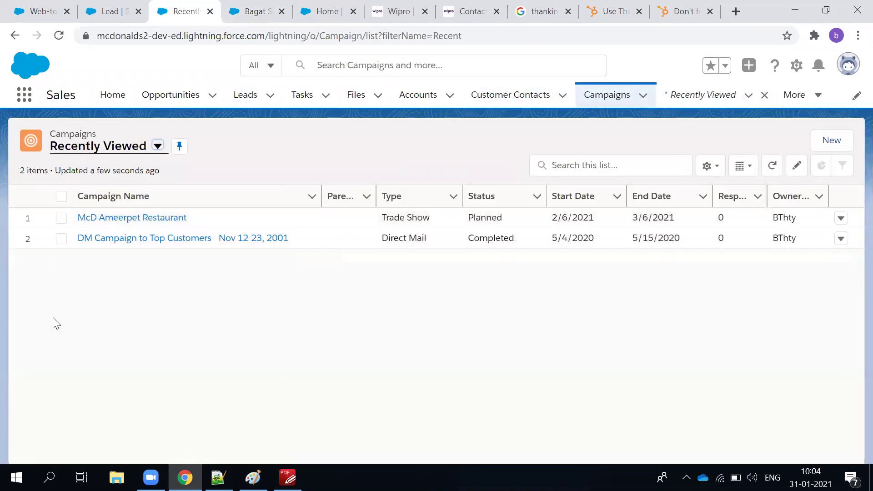
{"action": "left_click", "coordinate": [109, 217]}
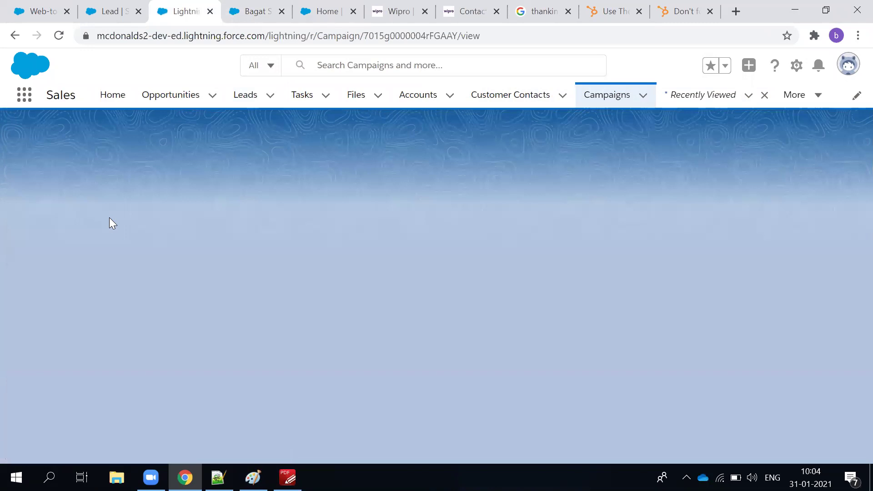
{"action": "scroll", "coordinate": [220, 287], "scroll_direction": "down", "scroll_amount": 2}
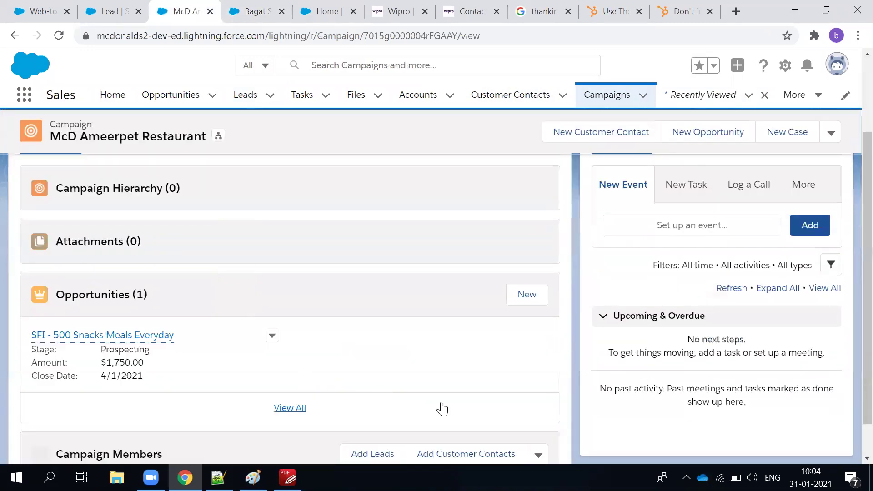
{"action": "scroll", "coordinate": [444, 405], "scroll_direction": "down", "scroll_amount": 6}
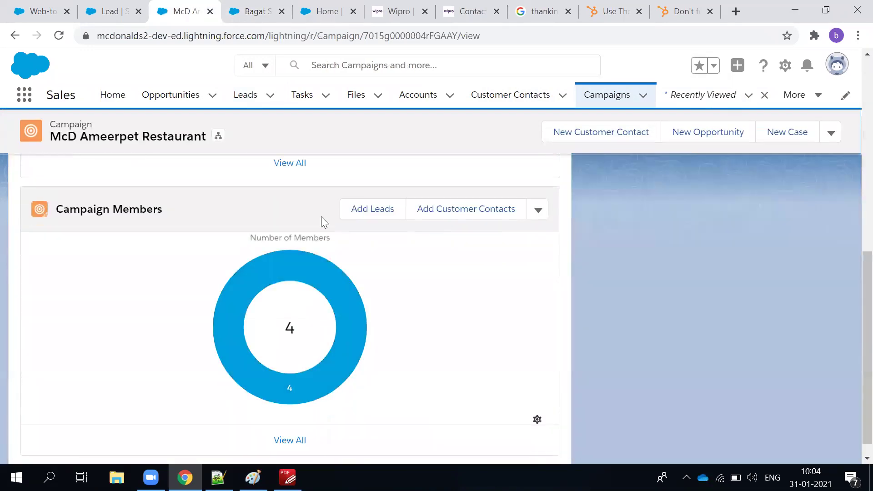
{"action": "left_click", "coordinate": [371, 206]}
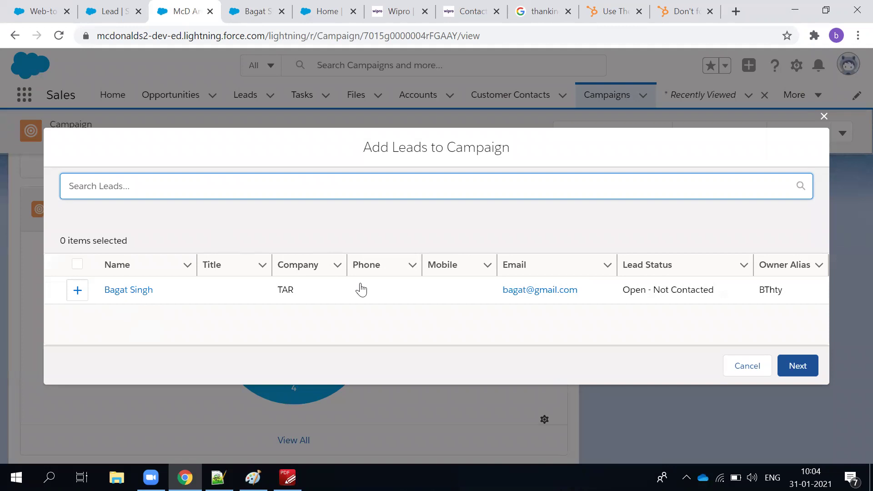
{"action": "left_click", "coordinate": [79, 291]}
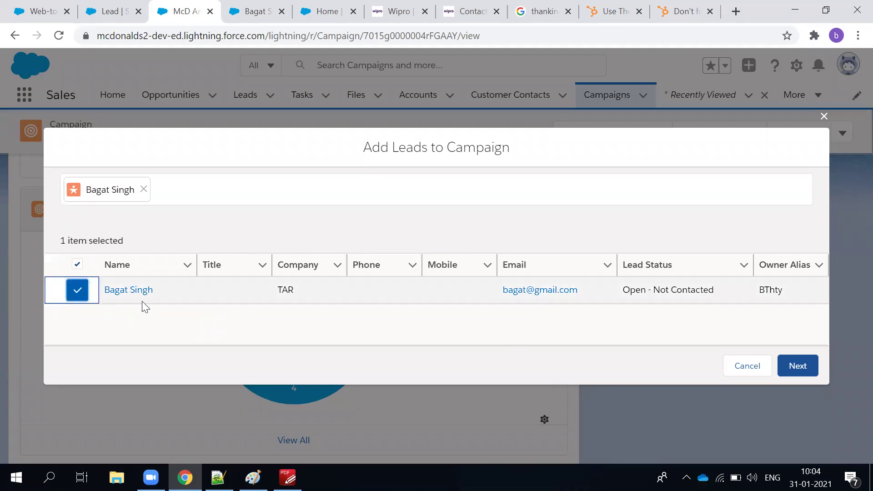
{"action": "left_click", "coordinate": [801, 368]}
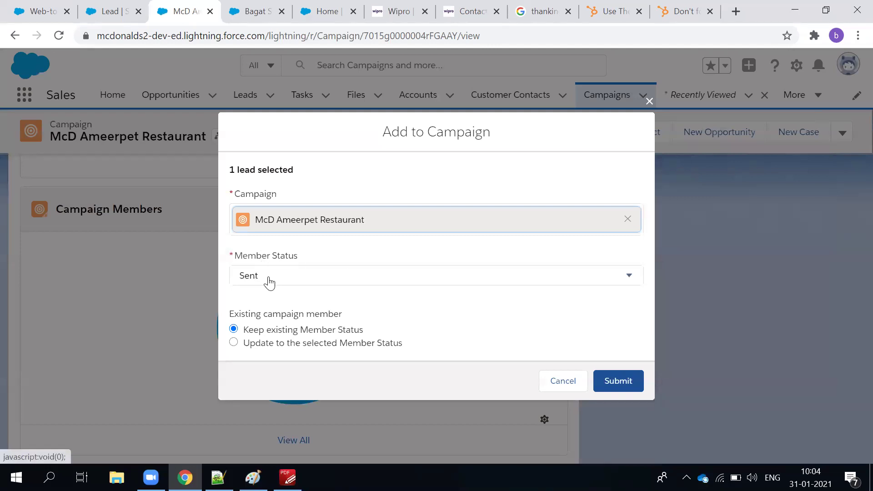
{"action": "left_click", "coordinate": [640, 378]}
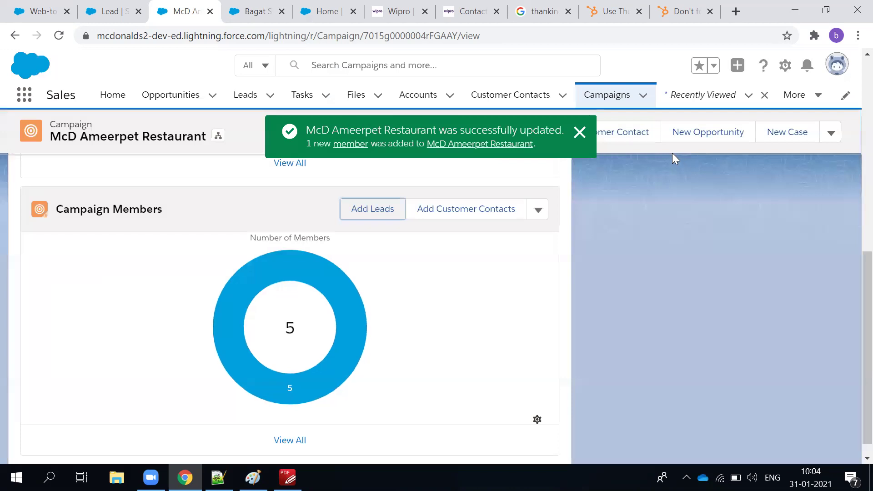
{"action": "left_click", "coordinate": [580, 133]}
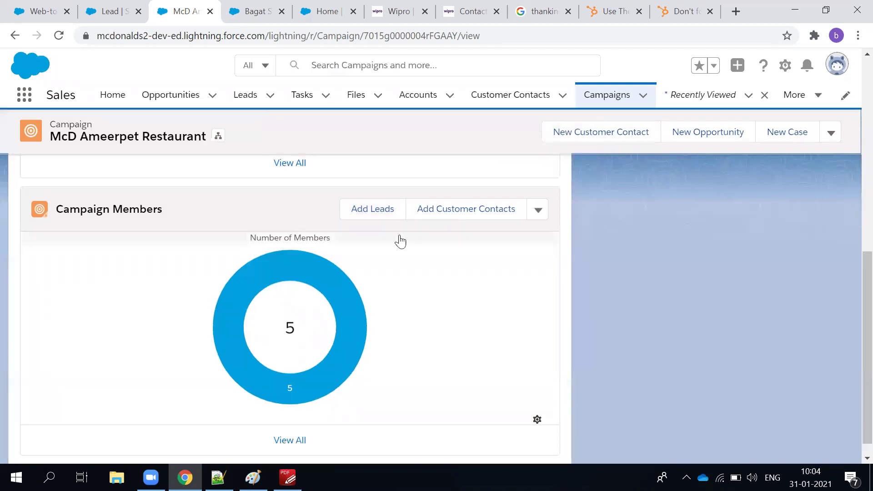
View all five campaign members and open the TAR lead's record.
{"action": "scroll", "coordinate": [337, 277], "scroll_direction": "up", "scroll_amount": 2}
{"action": "scroll", "coordinate": [336, 277], "scroll_direction": "up", "scroll_amount": 6}
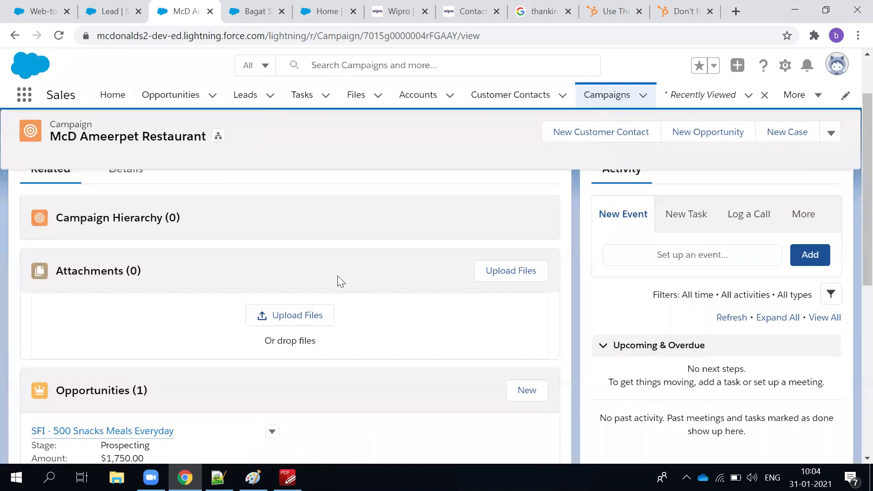
{"action": "scroll", "coordinate": [337, 276], "scroll_direction": "down", "scroll_amount": 8}
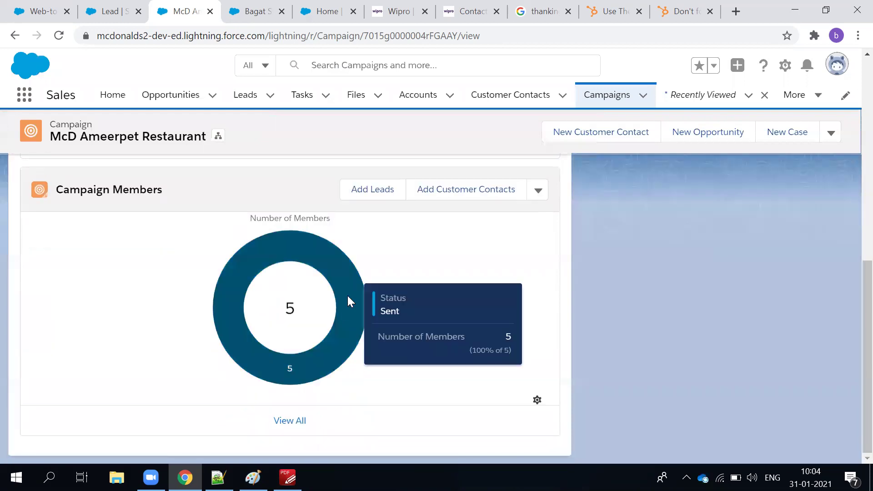
{"action": "left_click", "coordinate": [280, 422]}
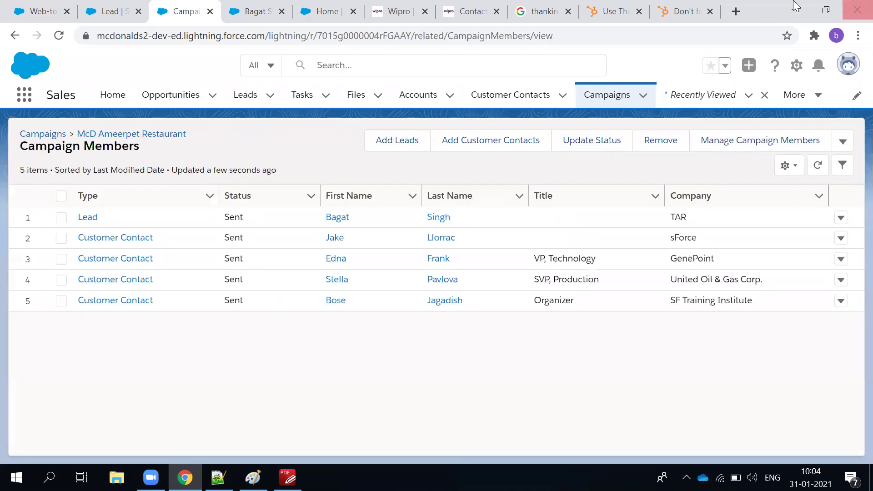
{"action": "left_click", "coordinate": [94, 221]}
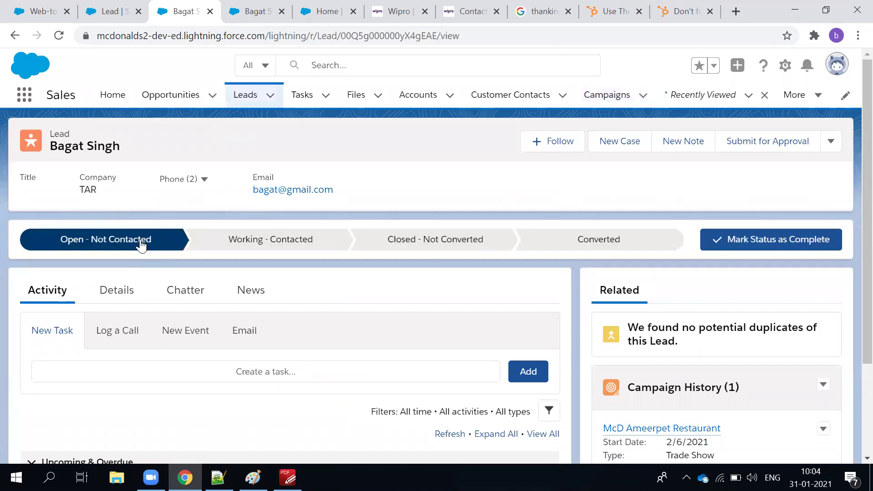
Browse the TAR lead's Details tab, showing McD : Veg Burger Large and Open - Not Contacted.
{"action": "scroll", "coordinate": [328, 294], "scroll_direction": "down", "scroll_amount": 2}
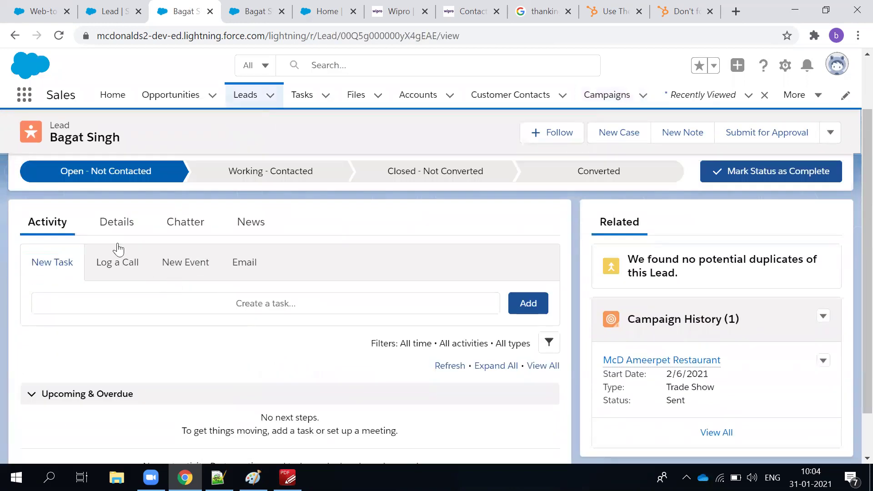
{"action": "left_click", "coordinate": [116, 222]}
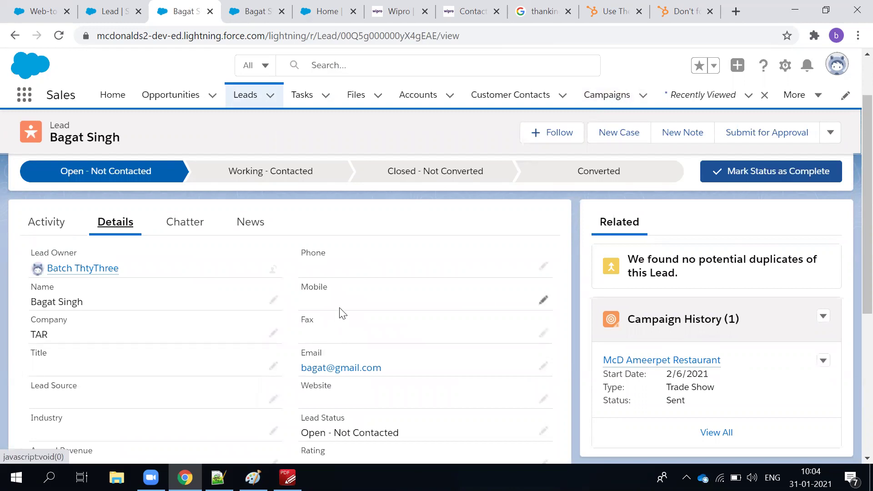
{"action": "scroll", "coordinate": [342, 313], "scroll_direction": "down", "scroll_amount": 2}
{"action": "scroll", "coordinate": [342, 313], "scroll_direction": "down", "scroll_amount": 2}
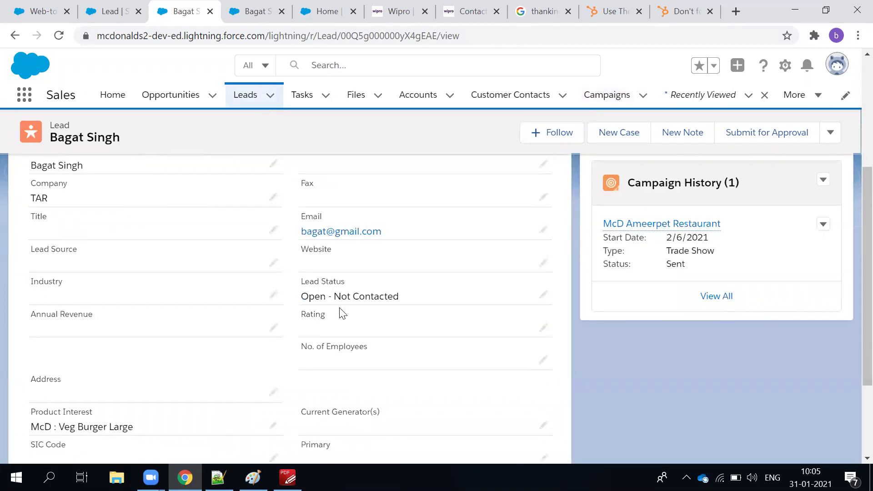
{"action": "scroll", "coordinate": [140, 362], "scroll_direction": "down", "scroll_amount": 4}
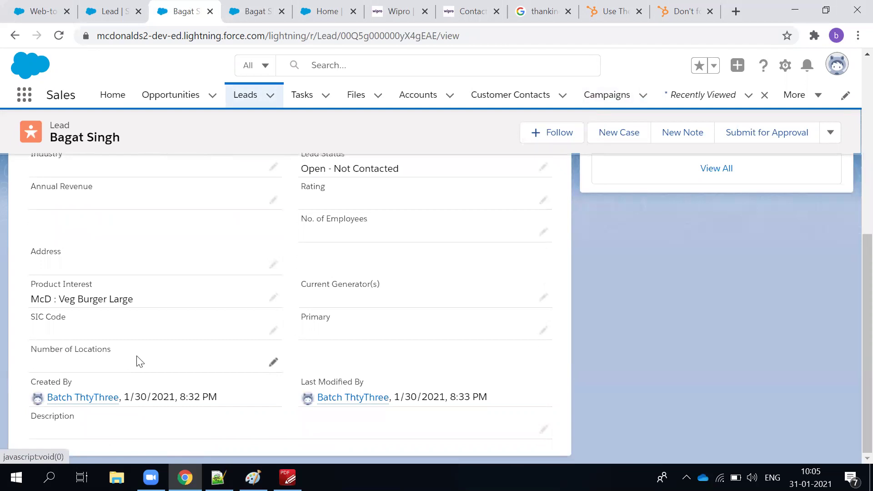
{"action": "scroll", "coordinate": [140, 361], "scroll_direction": "up", "scroll_amount": 9}
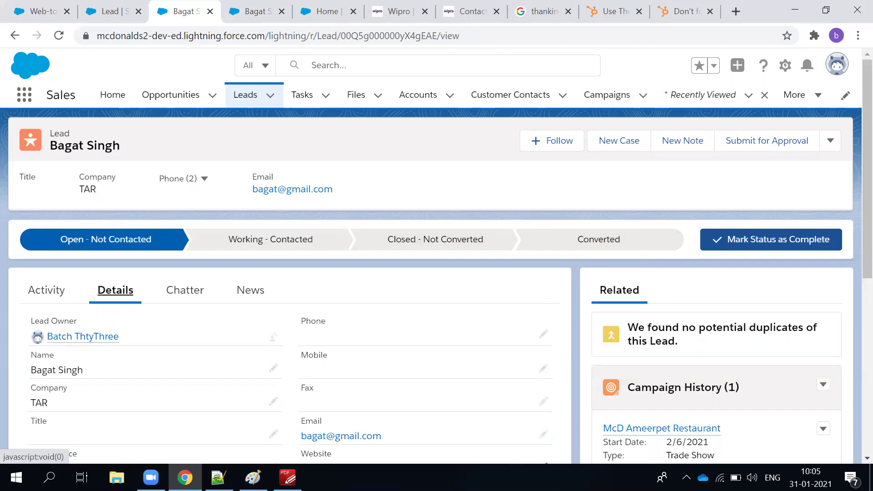
Change the lead's company name to TAR Manufacture.
{"action": "left_click", "coordinate": [273, 403]}
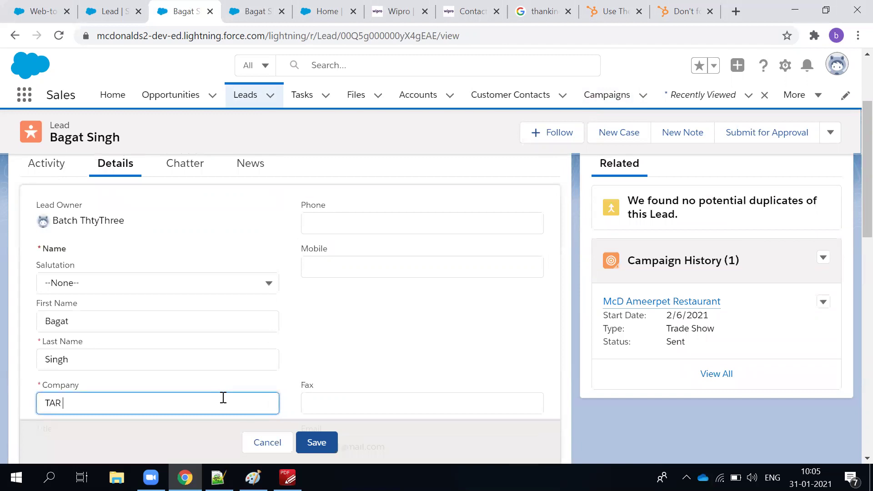
{"action": "type", "text": "Institute"}
{"action": "left_click", "coordinate": [384, 344]}
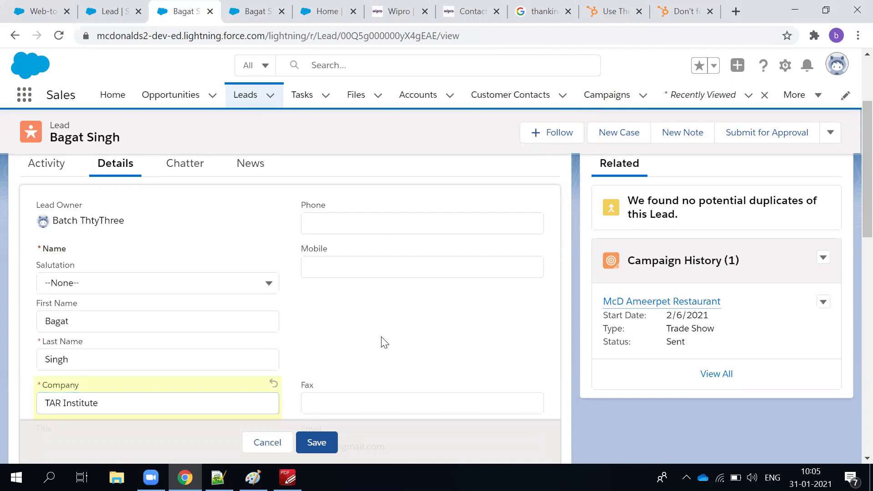
{"action": "scroll", "coordinate": [345, 350], "scroll_direction": "down", "scroll_amount": 3}
{"action": "scroll", "coordinate": [338, 359], "scroll_direction": "down", "scroll_amount": 2}
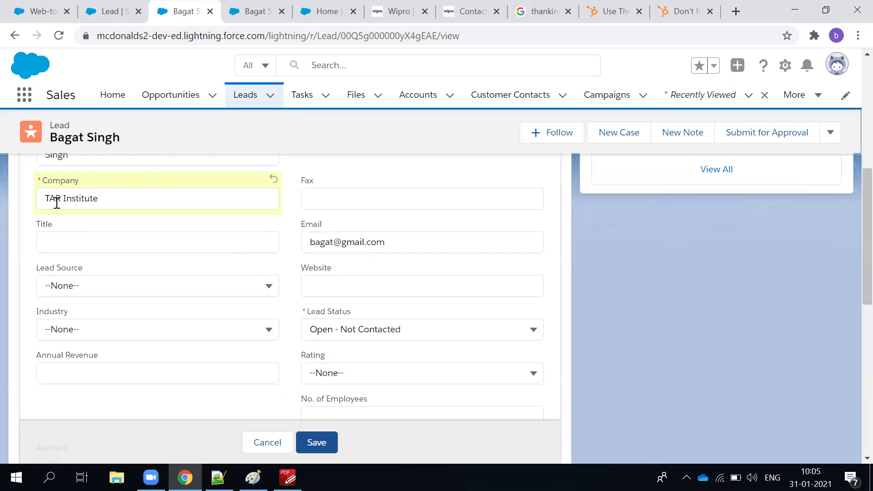
{"action": "double_click", "coordinate": [82, 199]}
{"action": "type", "text": "Ma"}
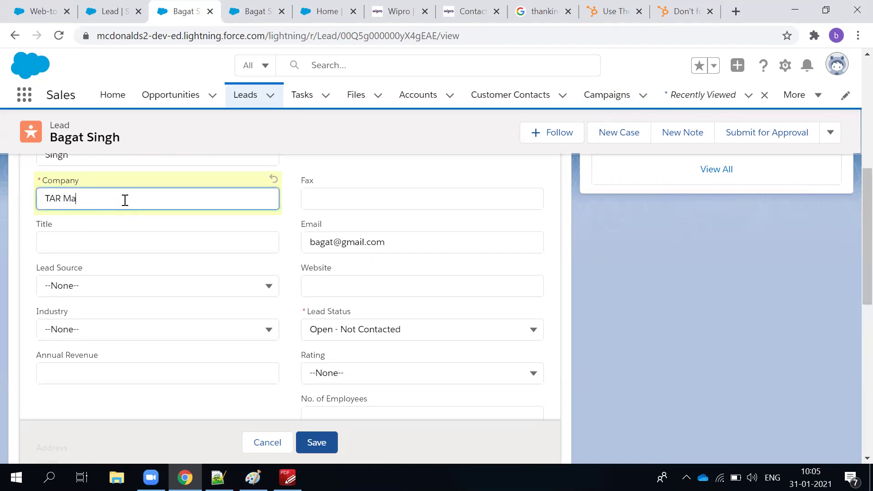
{"action": "type", "text": "nufacture"}
Set title Operation Head, lead source Web and industry Machinery.
{"action": "left_click", "coordinate": [50, 240]}
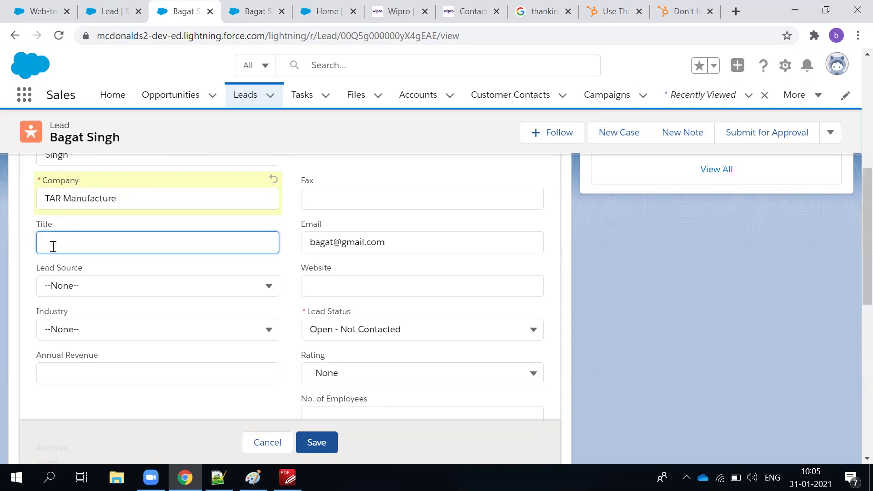
{"action": "type", "text": "Operation Head"}
{"action": "left_click", "coordinate": [111, 293]}
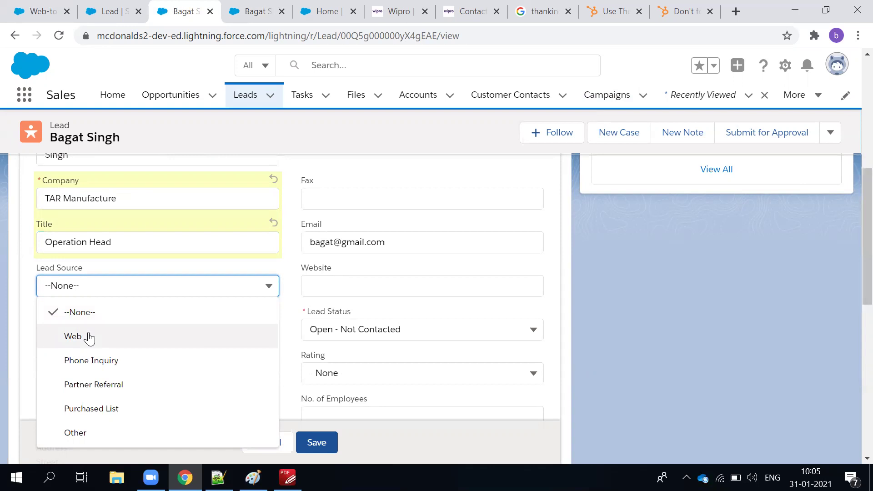
{"action": "left_click", "coordinate": [89, 337]}
{"action": "left_click", "coordinate": [90, 333]}
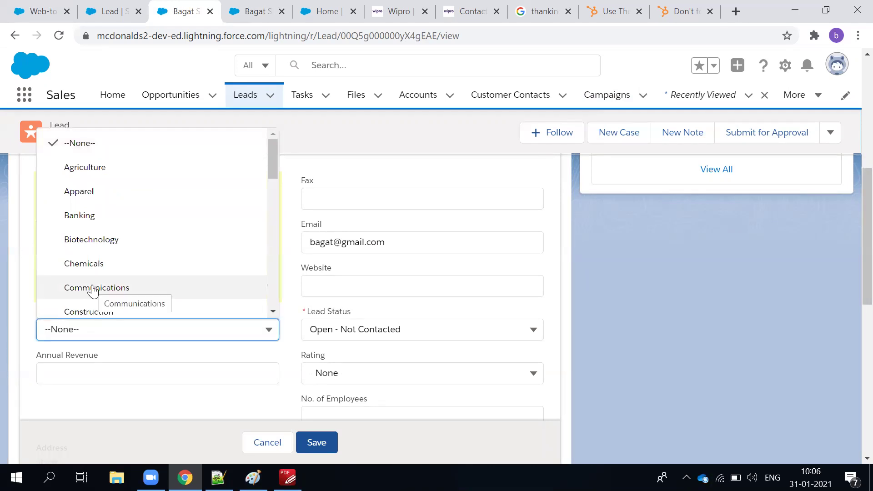
{"action": "scroll", "coordinate": [93, 291], "scroll_direction": "down", "scroll_amount": 7}
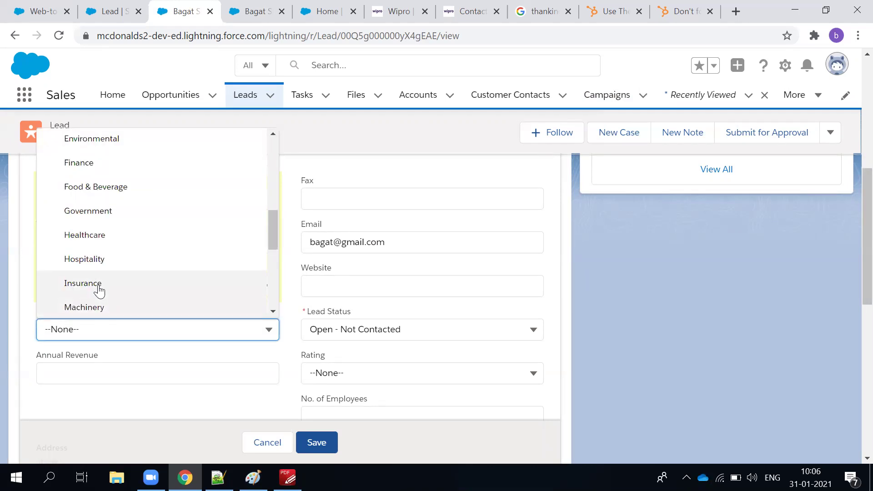
{"action": "left_click", "coordinate": [98, 307]}
Enter annual revenue 5464654, the mobile number, salutation Mr., and save the lead.
{"action": "left_click", "coordinate": [184, 373]}
{"action": "type", "text": "5464654"}
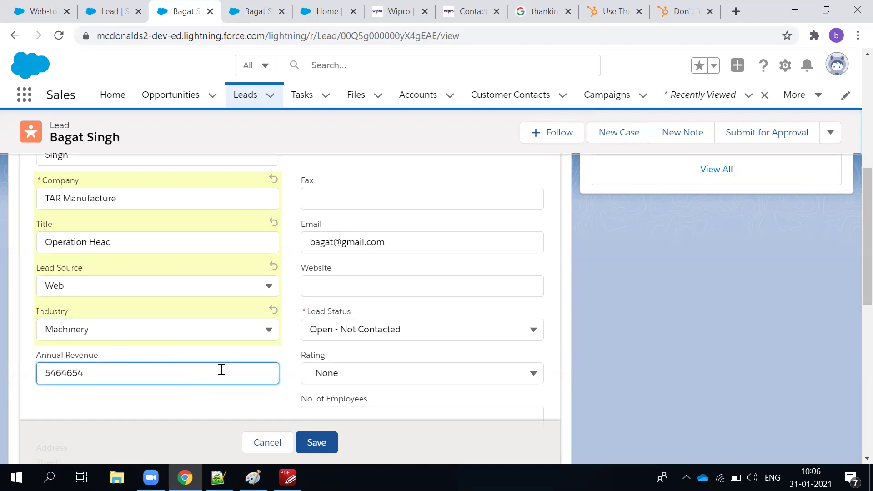
{"action": "scroll", "coordinate": [359, 377], "scroll_direction": "up", "scroll_amount": 5}
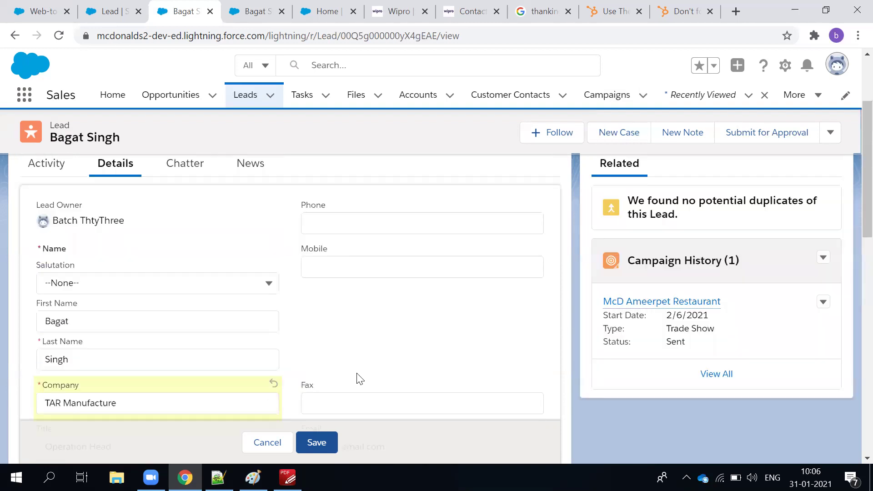
{"action": "left_click", "coordinate": [335, 267]}
{"action": "type", "text": "e542"}
{"action": "key", "text": "BackSpace"}
{"action": "key", "text": "BackSpace"}
{"action": "key", "text": "BackSpace"}
{"action": "key", "text": "BackSpace"}
{"action": "left_click", "coordinate": [84, 283]}
{"action": "left_click", "coordinate": [72, 333]}
{"action": "scroll", "coordinate": [137, 322], "scroll_direction": "down", "scroll_amount": 3}
{"action": "left_click", "coordinate": [314, 442]}
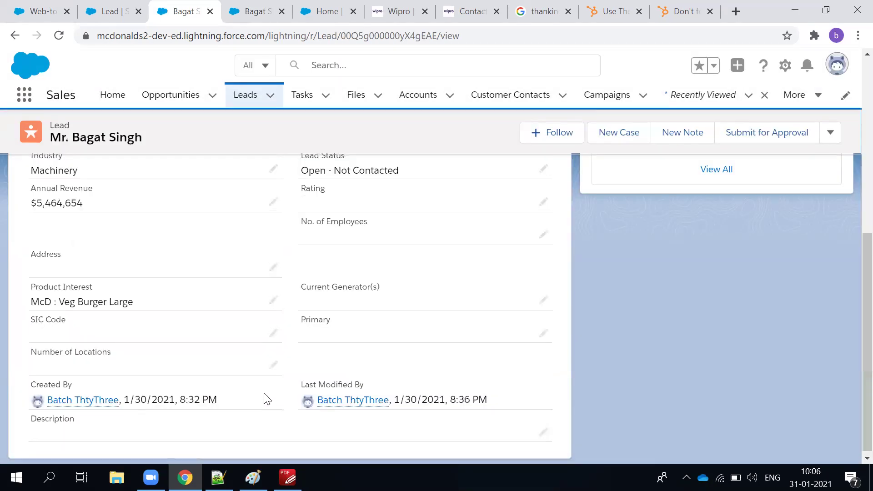
{"action": "scroll", "coordinate": [68, 374], "scroll_direction": "up", "scroll_amount": 5}
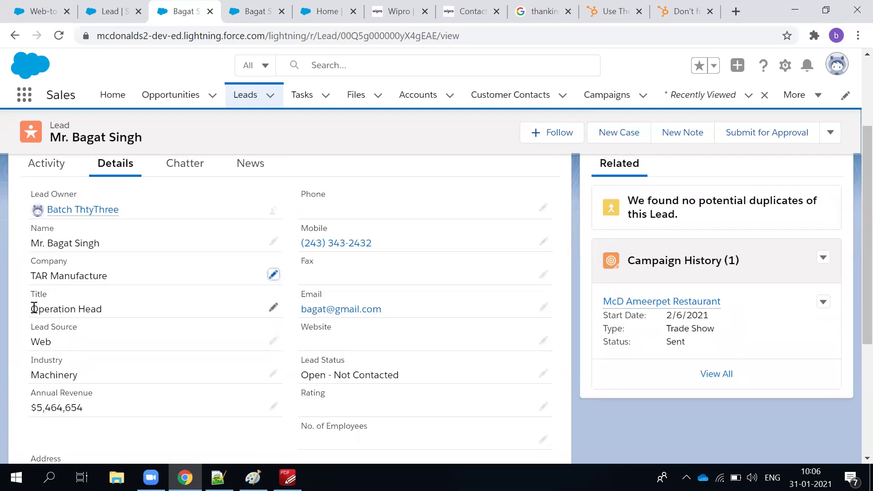
{"action": "scroll", "coordinate": [519, 317], "scroll_direction": "up", "scroll_amount": 3}
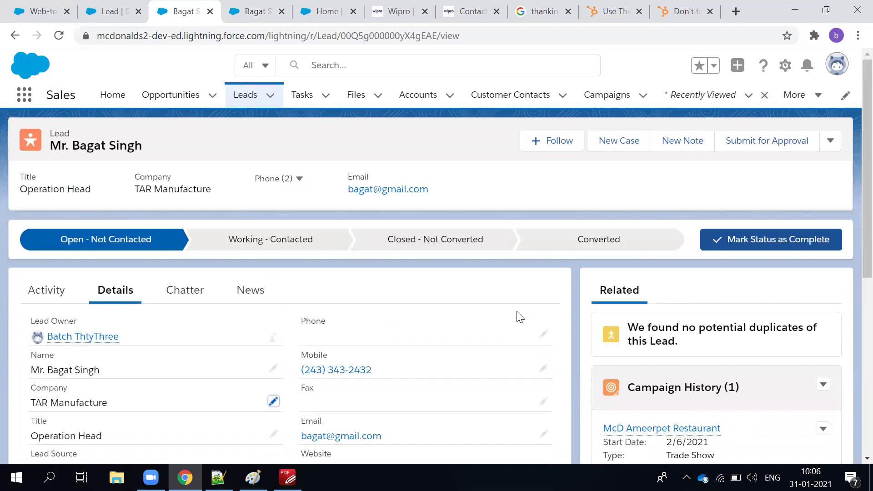
Start converting the lead and set the account record type to Business Customer.
{"action": "left_click", "coordinate": [659, 246]}
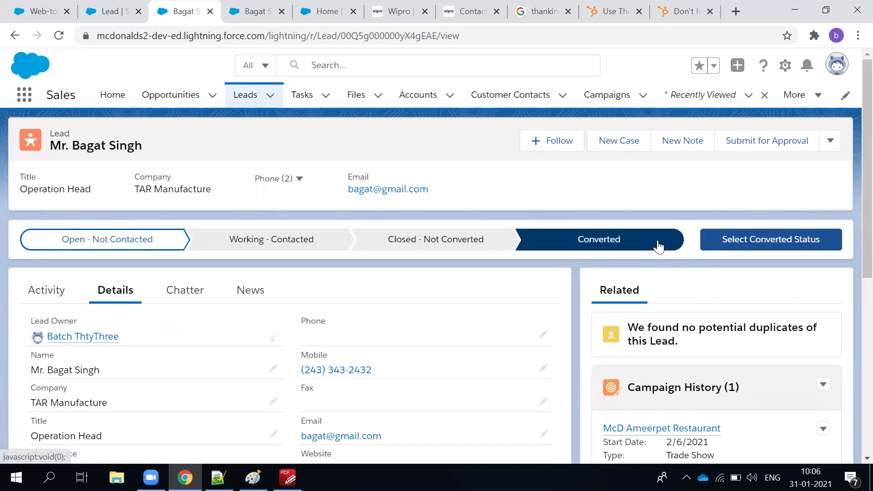
{"action": "left_click", "coordinate": [783, 237]}
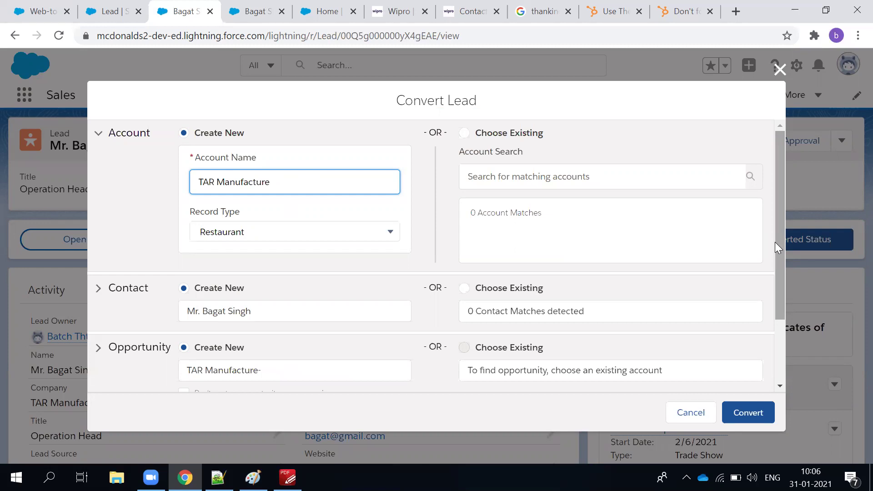
{"action": "scroll", "coordinate": [382, 203], "scroll_direction": "down", "scroll_amount": 1}
{"action": "scroll", "coordinate": [347, 218], "scroll_direction": "up", "scroll_amount": 1}
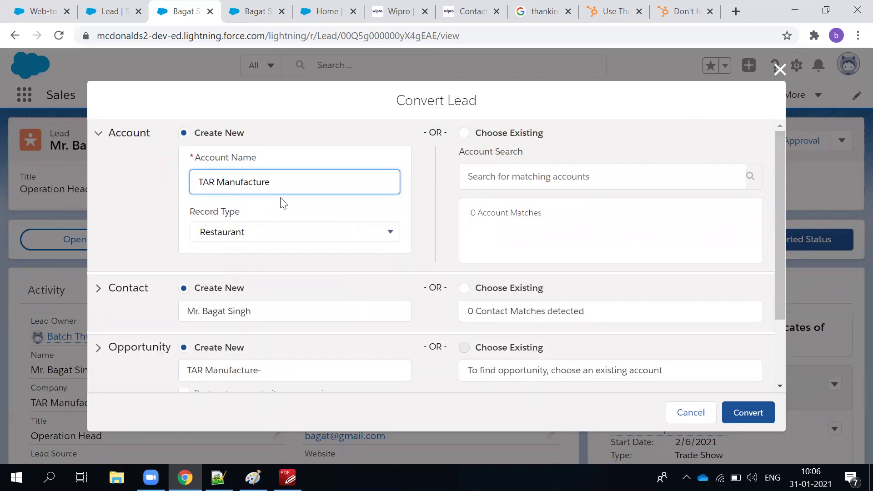
{"action": "left_click", "coordinate": [347, 237]}
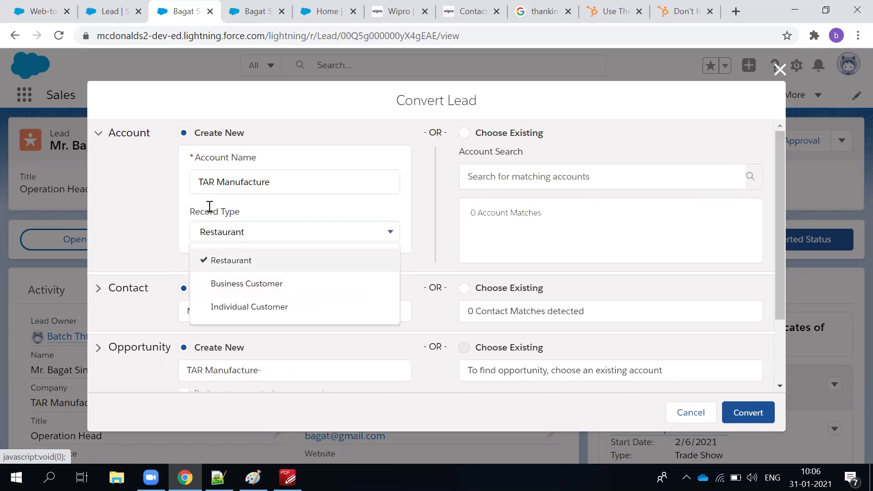
{"action": "left_click", "coordinate": [236, 291]}
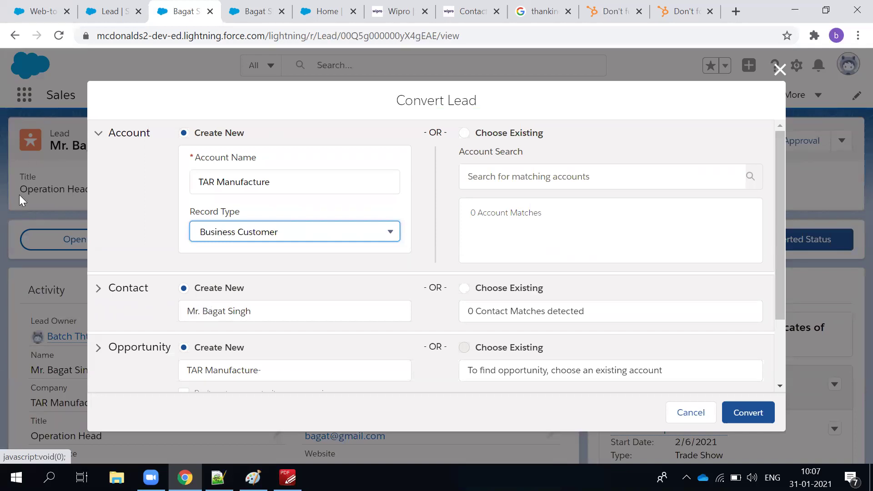
Name the opportunity TAR Manufacture-1000 Evening Meals.
{"action": "scroll", "coordinate": [285, 335], "scroll_direction": "down", "scroll_amount": 2}
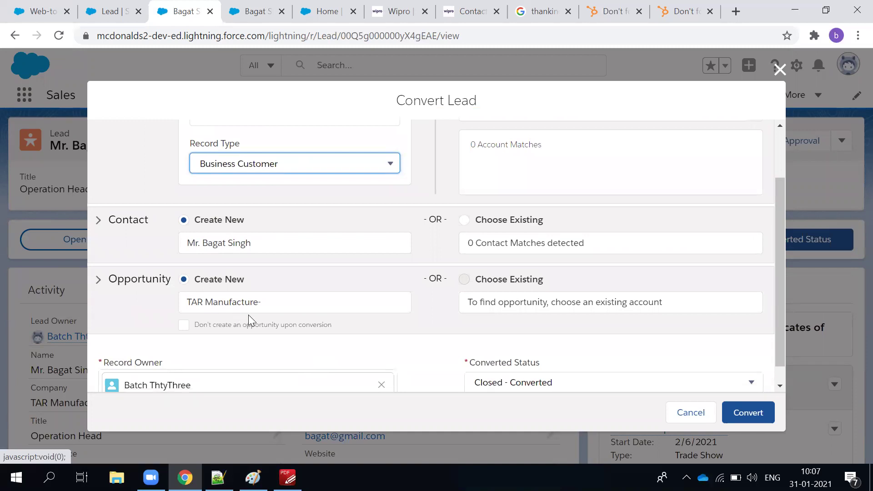
{"action": "left_click", "coordinate": [273, 312]}
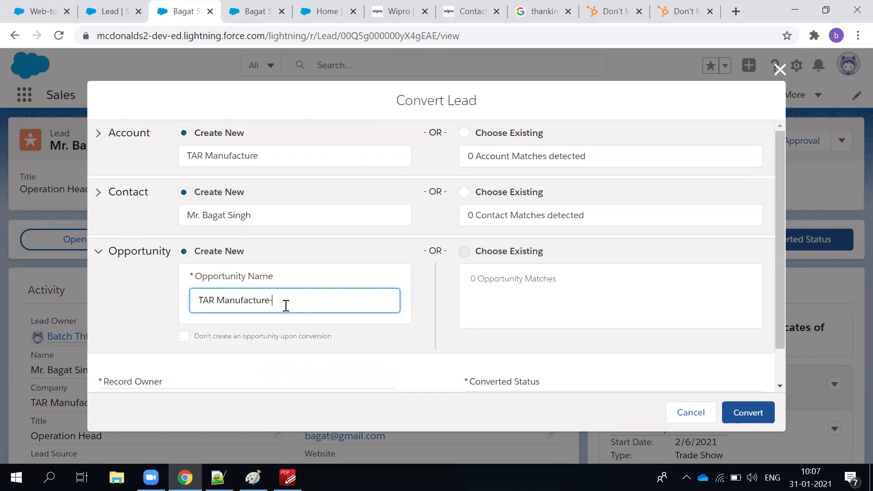
{"action": "type", "text": "1000 Evening Meals"}
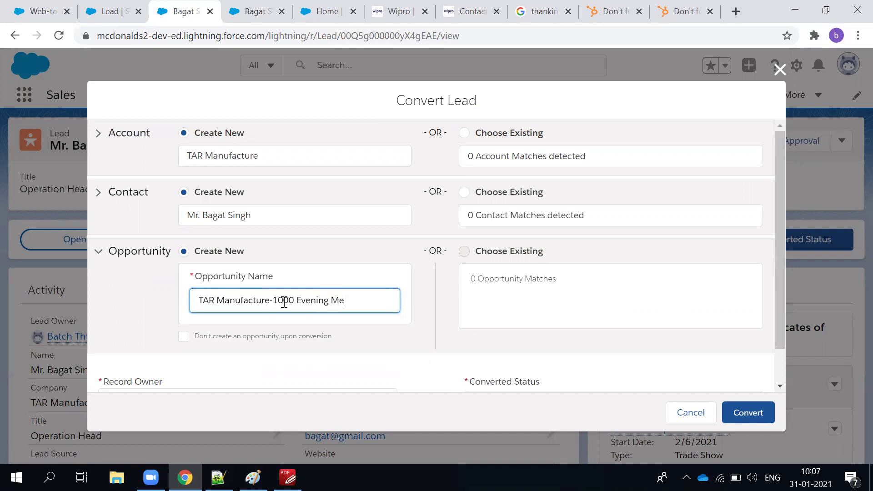
{"action": "left_click", "coordinate": [331, 248]}
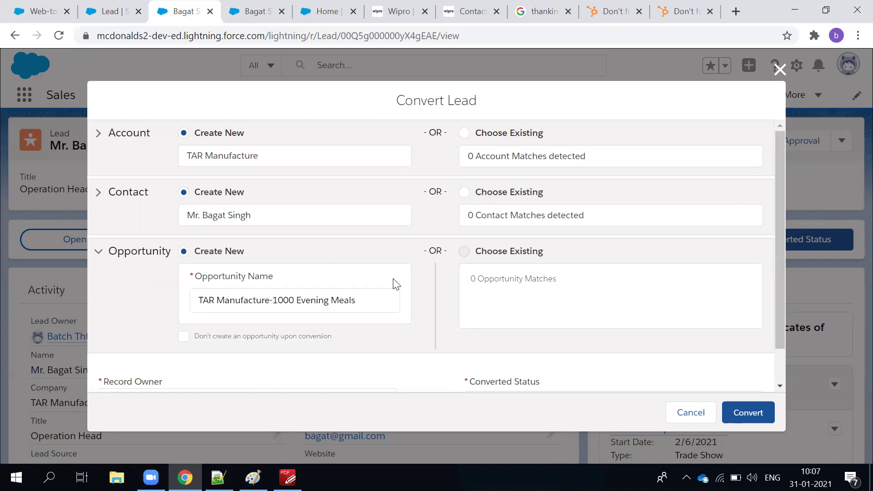
{"action": "scroll", "coordinate": [394, 281], "scroll_direction": "down", "scroll_amount": 1}
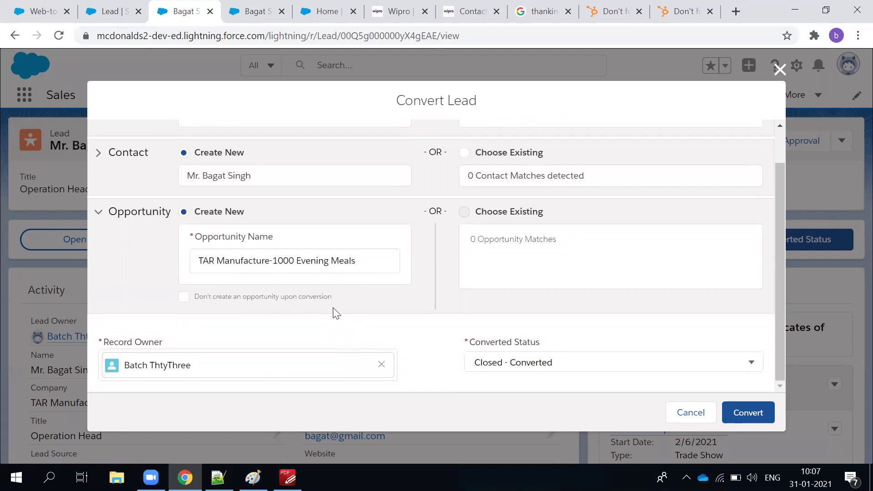
{"action": "scroll", "coordinate": [336, 312], "scroll_direction": "up", "scroll_amount": 1}
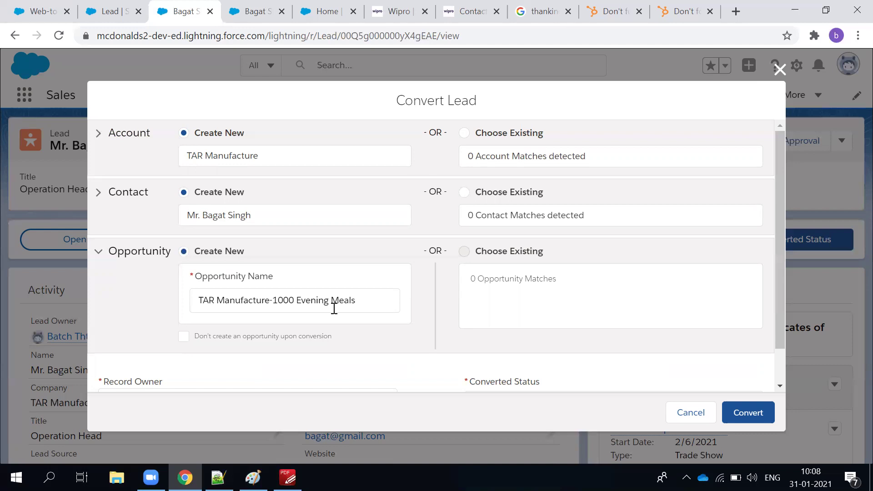
Review the Convert Lead settings with status Closed - Converted, then convert the lead.
{"action": "scroll", "coordinate": [360, 253], "scroll_direction": "down", "scroll_amount": 1}
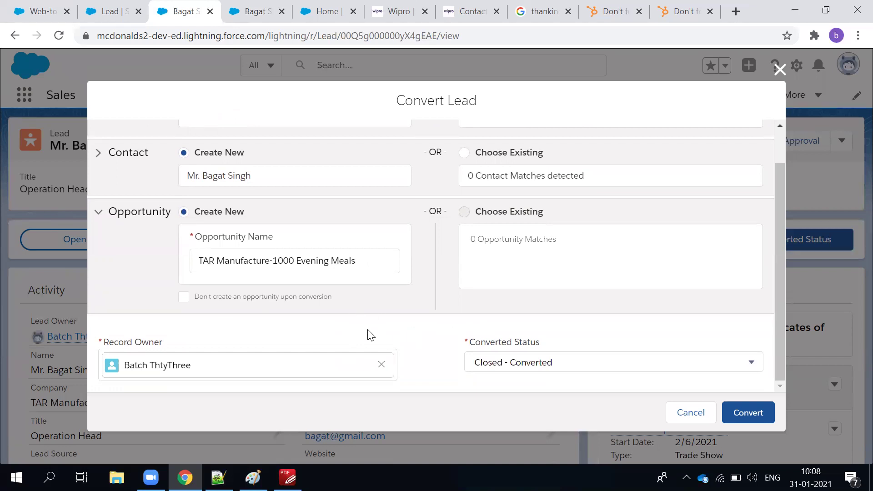
{"action": "scroll", "coordinate": [367, 335], "scroll_direction": "up", "scroll_amount": 1}
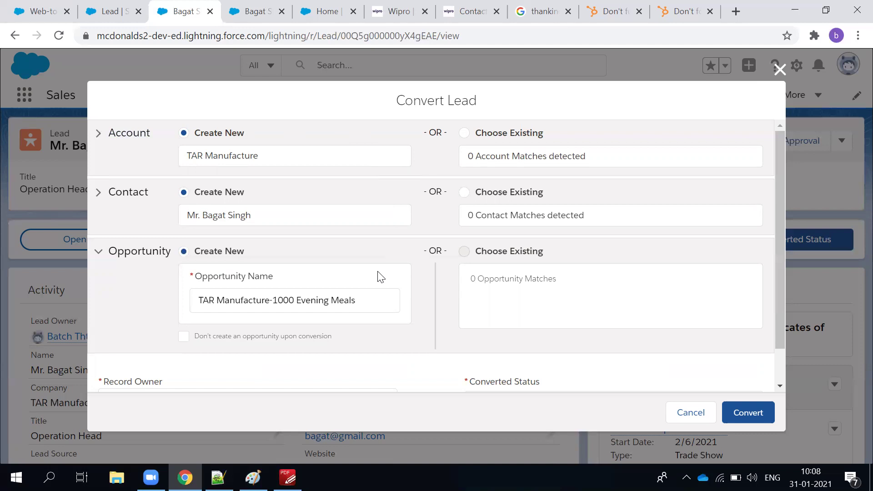
{"action": "scroll", "coordinate": [565, 322], "scroll_direction": "down", "scroll_amount": 1}
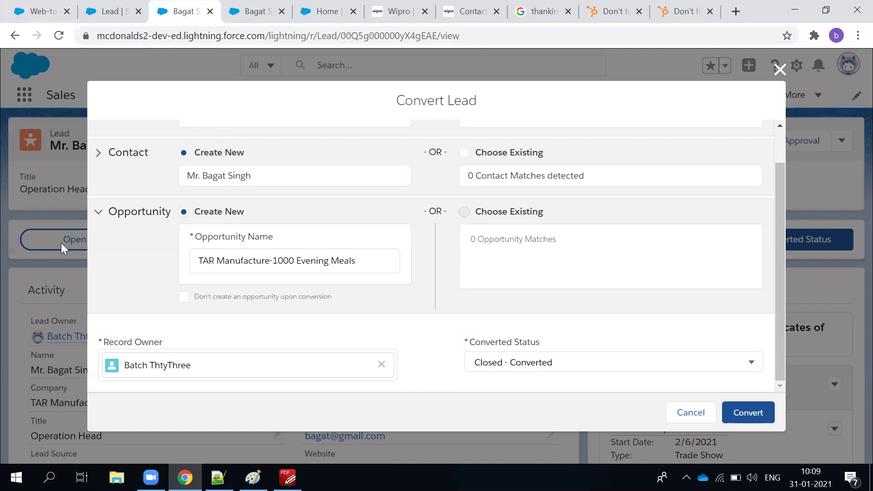
{"action": "scroll", "coordinate": [137, 259], "scroll_direction": "up", "scroll_amount": 1}
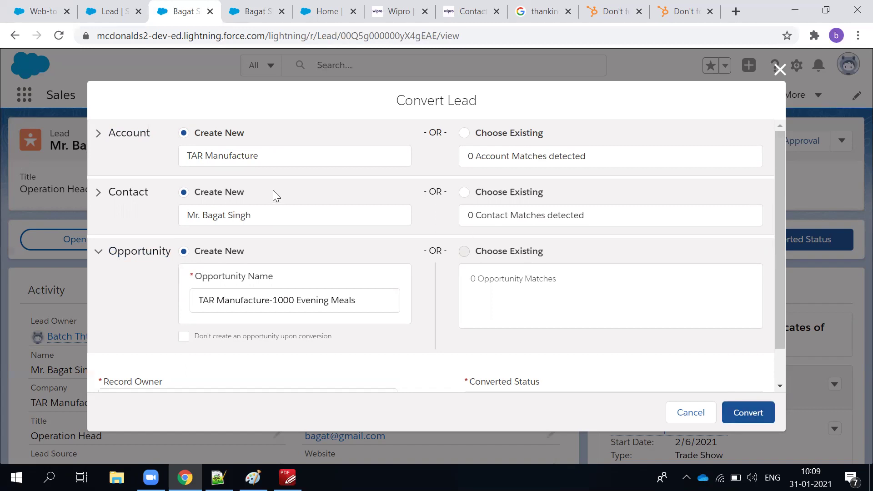
{"action": "scroll", "coordinate": [196, 321], "scroll_direction": "down", "scroll_amount": 1}
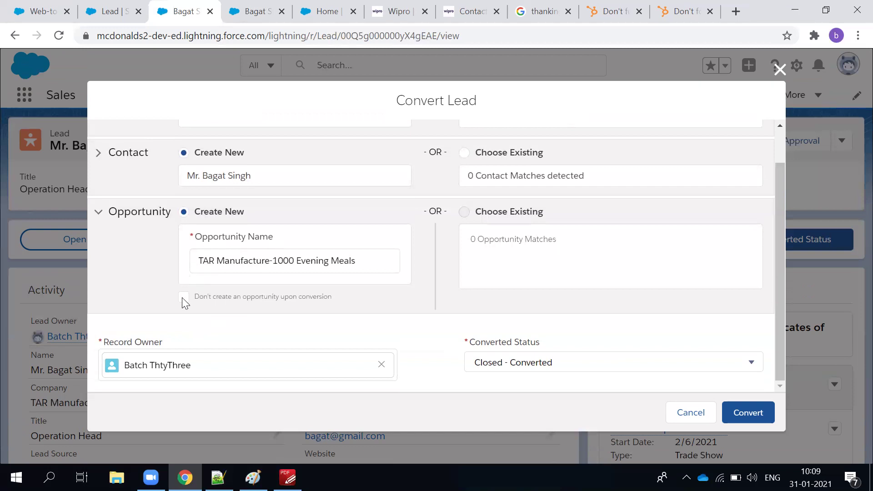
{"action": "left_click", "coordinate": [740, 409]}
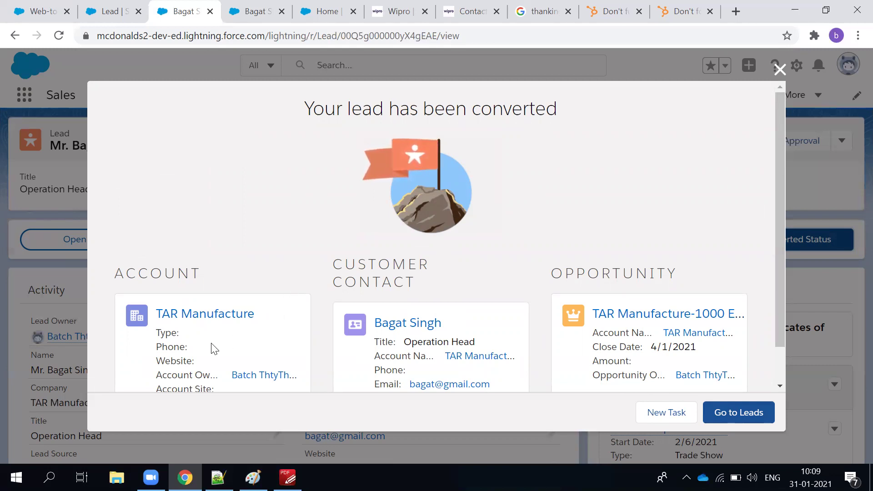
Open the TAR Manufacture account's related contact and opportunity and its Details, then return to the lead tab.
{"action": "scroll", "coordinate": [222, 337], "scroll_direction": "down", "scroll_amount": 1}
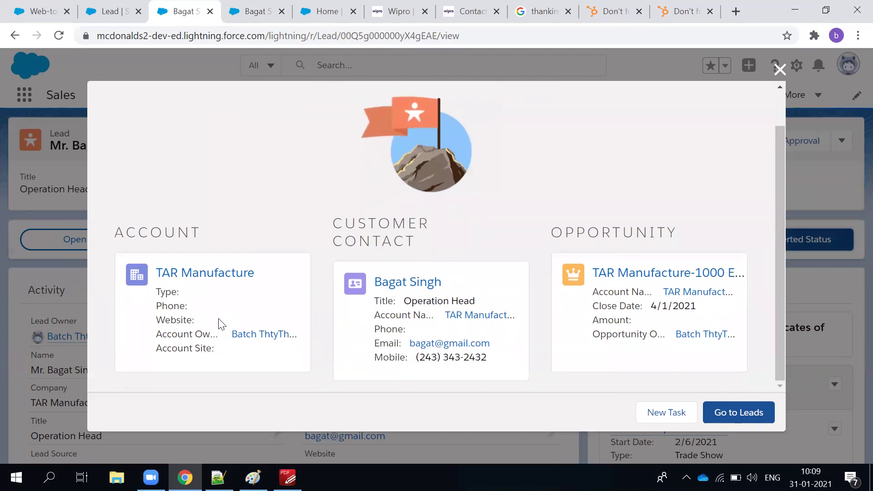
{"action": "left_click", "coordinate": [218, 275]}
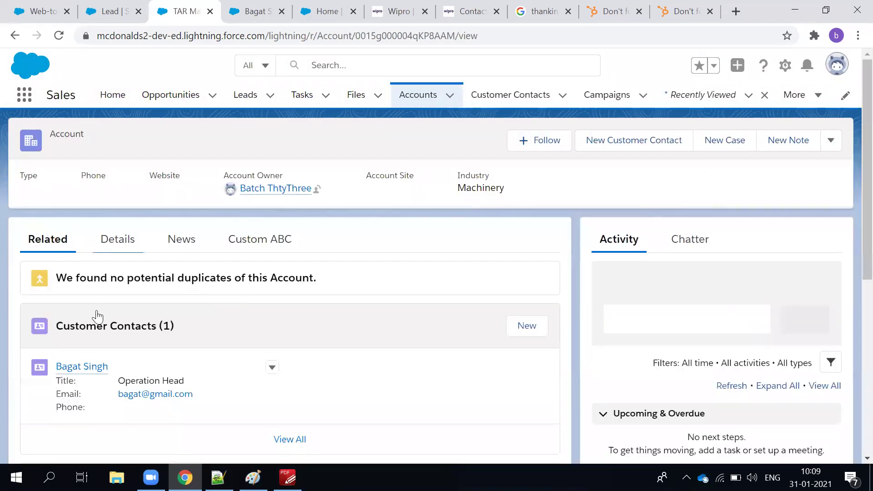
{"action": "scroll", "coordinate": [182, 365], "scroll_direction": "down", "scroll_amount": 5}
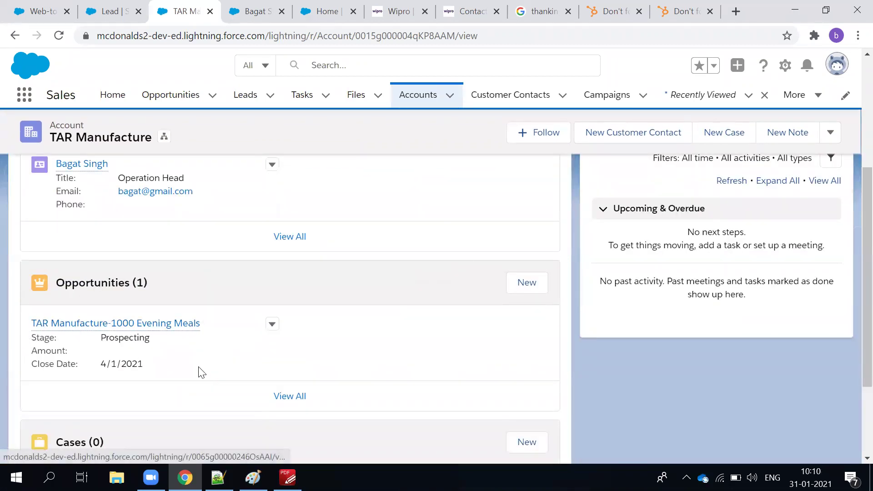
{"action": "scroll", "coordinate": [199, 376], "scroll_direction": "up", "scroll_amount": 5}
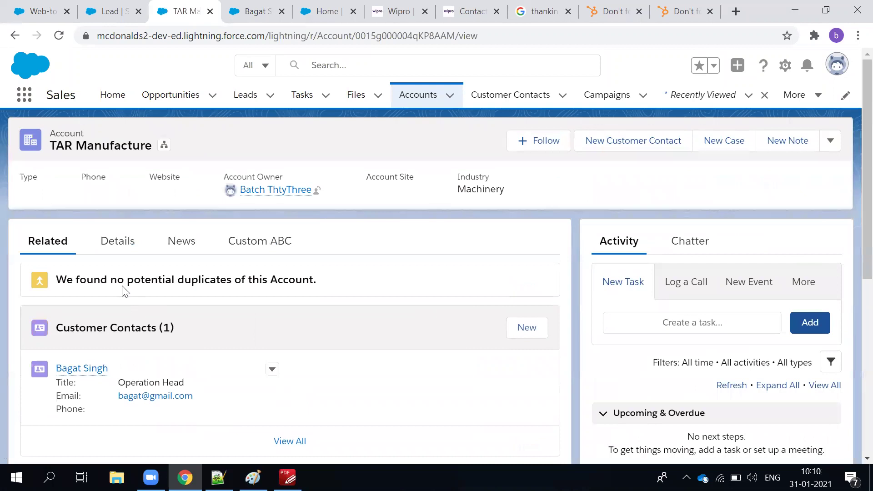
{"action": "left_click", "coordinate": [119, 244]}
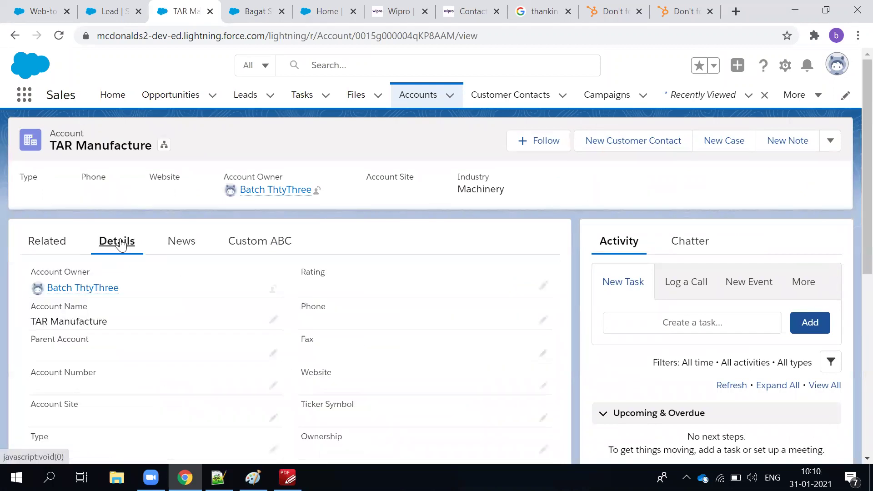
{"action": "left_click", "coordinate": [248, 28]}
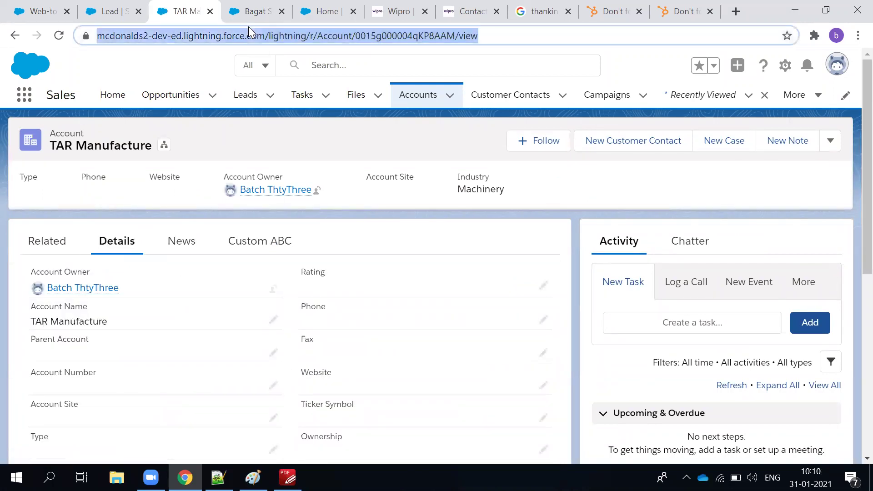
{"action": "left_click", "coordinate": [248, 20]}
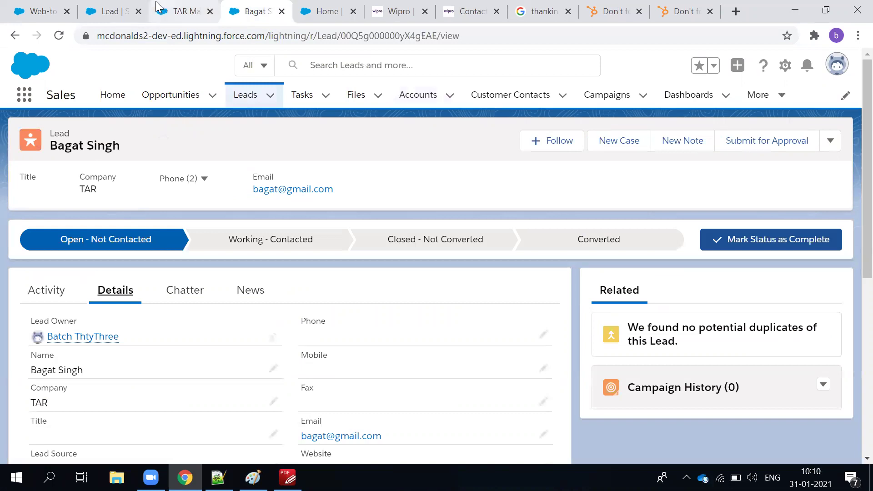
From the Marketing home page, open the McD : Non-Veg Burger Large product via the App Launcher.
{"action": "left_click", "coordinate": [182, 11]}
{"action": "left_click", "coordinate": [316, 9]}
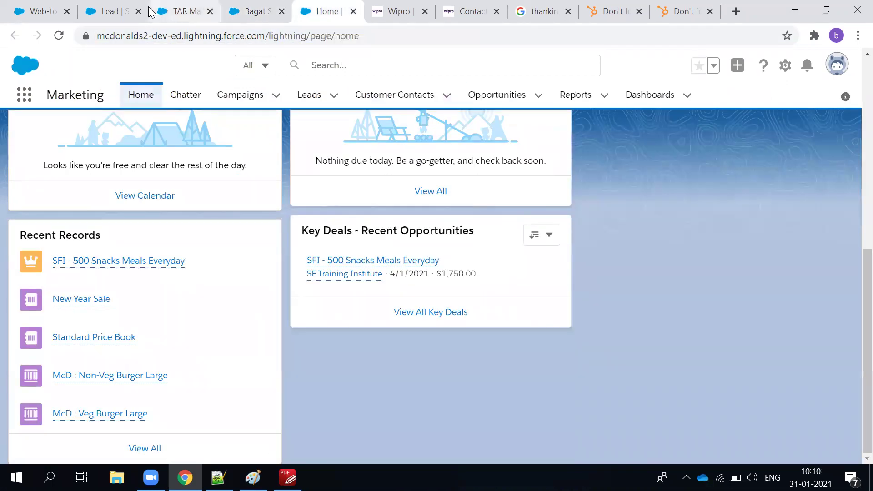
{"action": "left_click", "coordinate": [109, 10]}
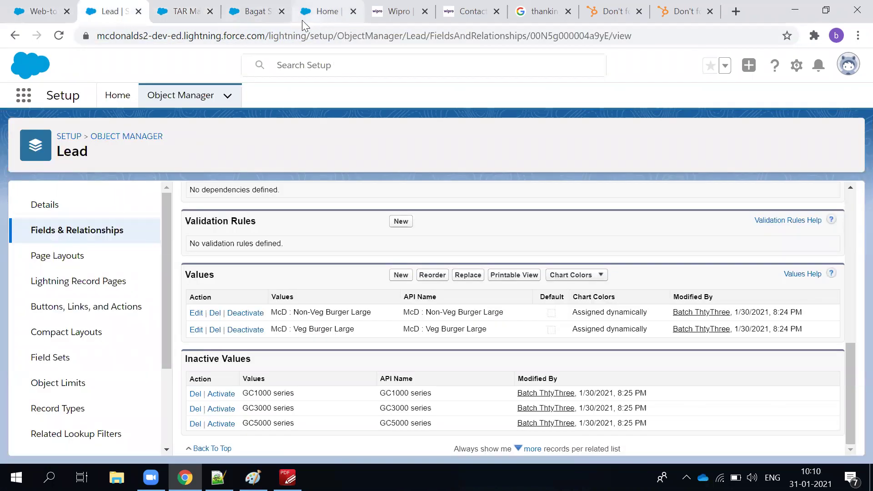
{"action": "left_click", "coordinate": [321, 17]}
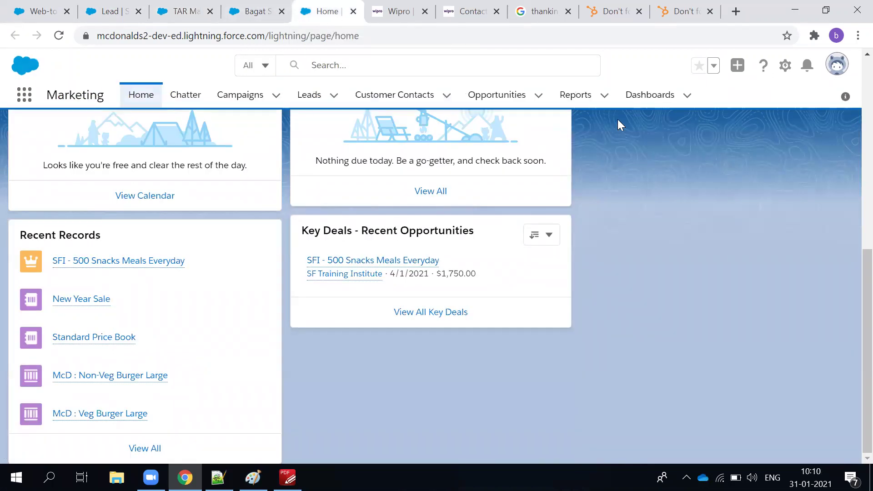
{"action": "left_click", "coordinate": [18, 103]}
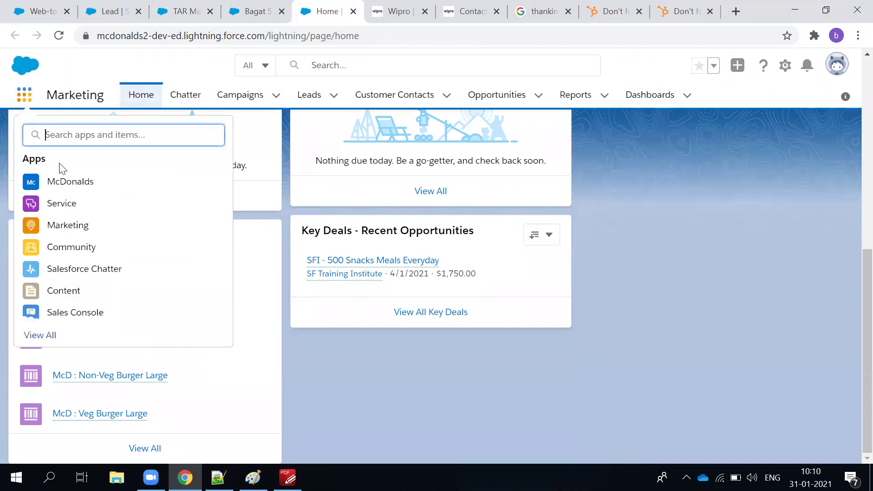
{"action": "left_click", "coordinate": [129, 377]}
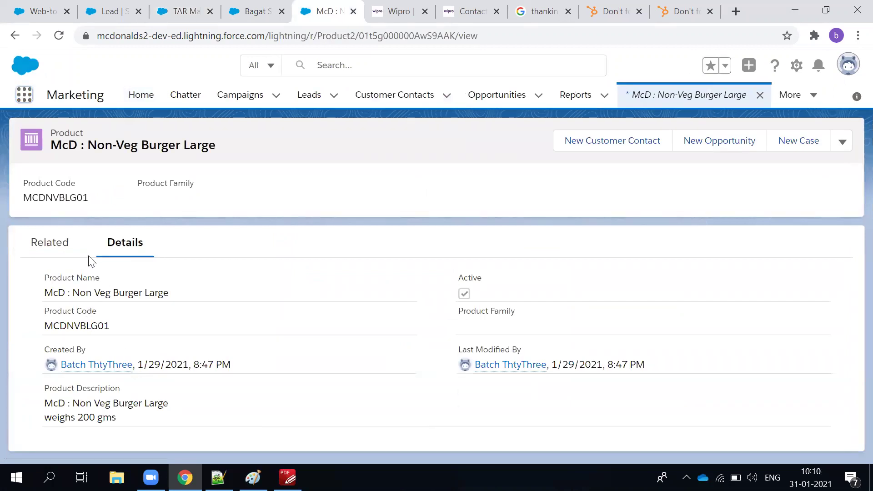
Check the product's two price books: Standard at $10.00 and New Year Sale at $7.00.
{"action": "left_click", "coordinate": [45, 244]}
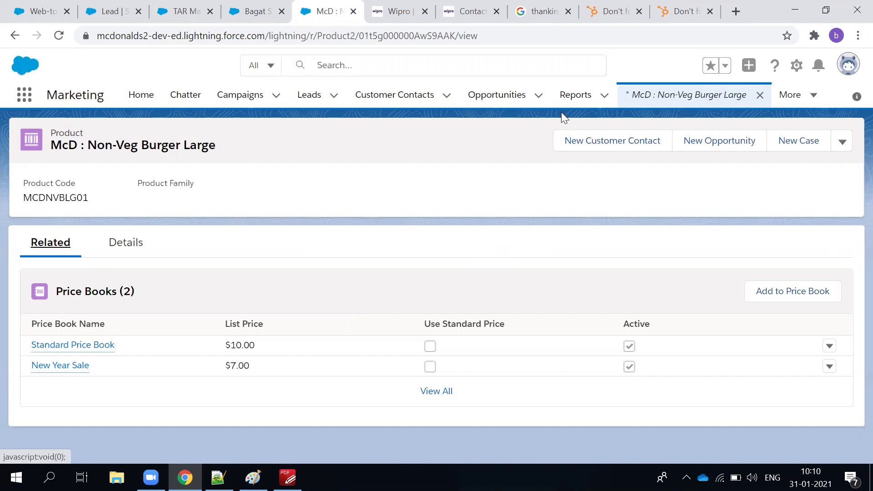
{"action": "left_click", "coordinate": [719, 98]}
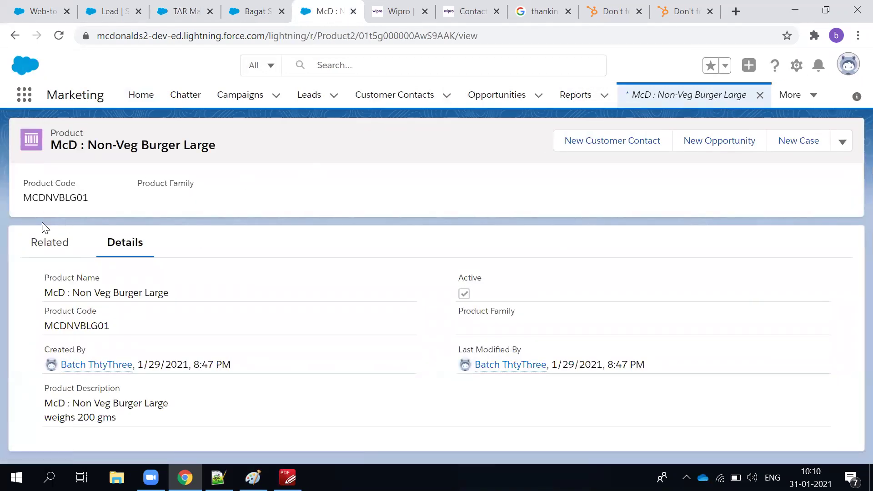
{"action": "left_click", "coordinate": [45, 243]}
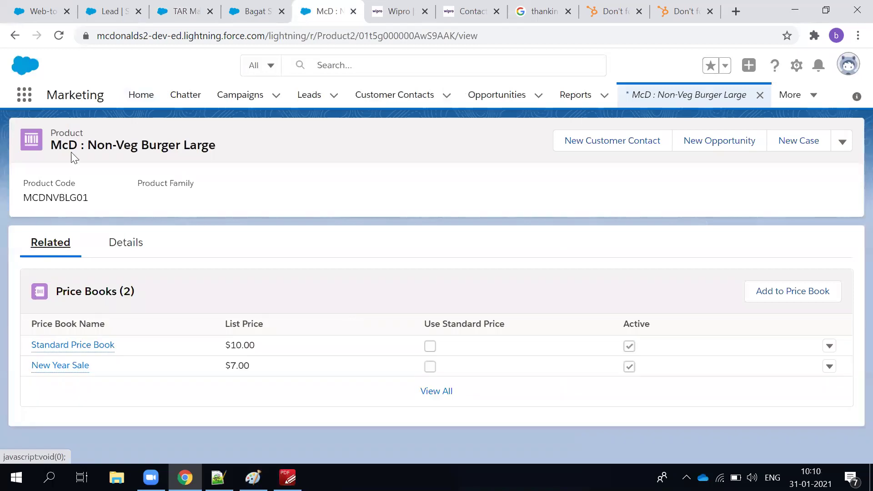
{"action": "left_click", "coordinate": [23, 96]}
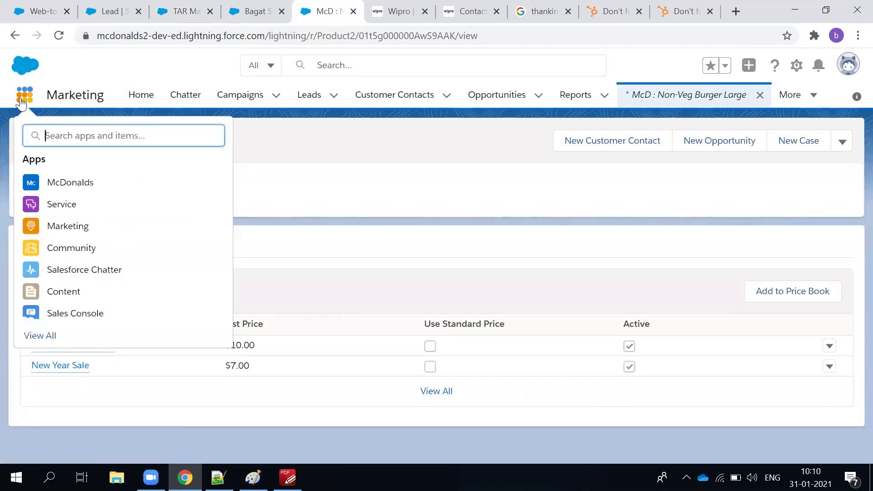
Open the Products list from an App Launcher search for 'product' and sort it by Product Name.
{"action": "type", "text": "product"}
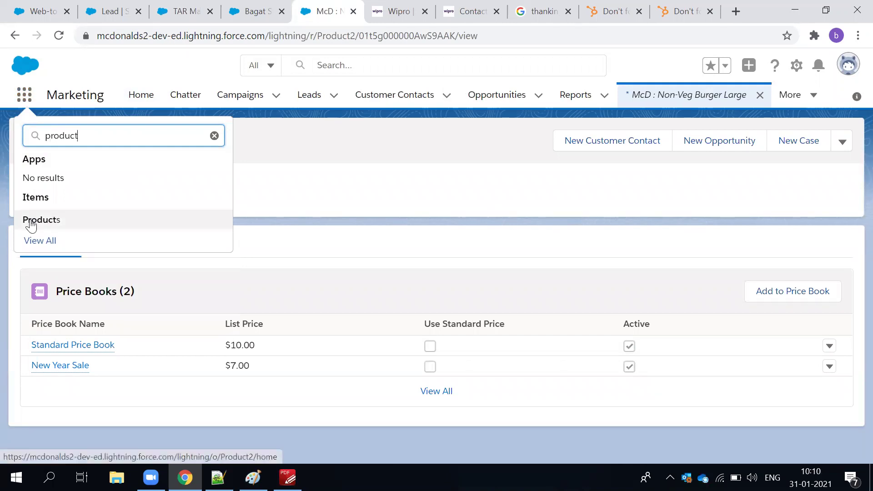
{"action": "key", "text": "Escape"}
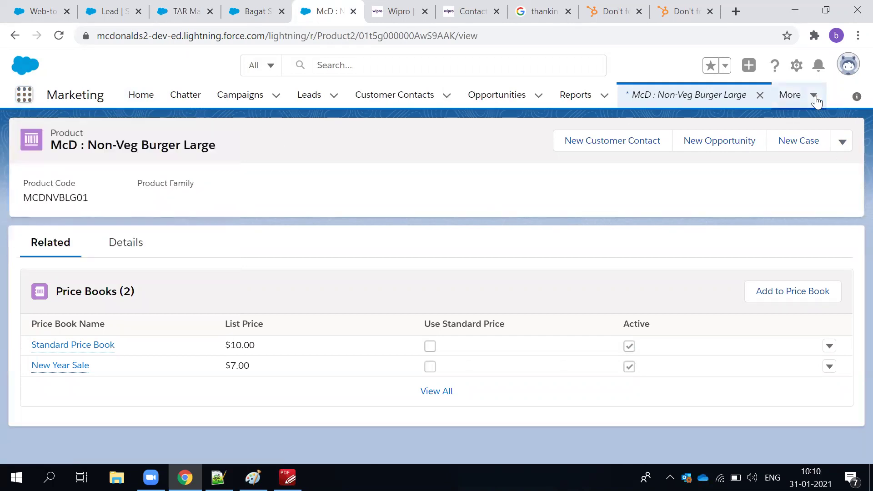
{"action": "left_click", "coordinate": [814, 96]}
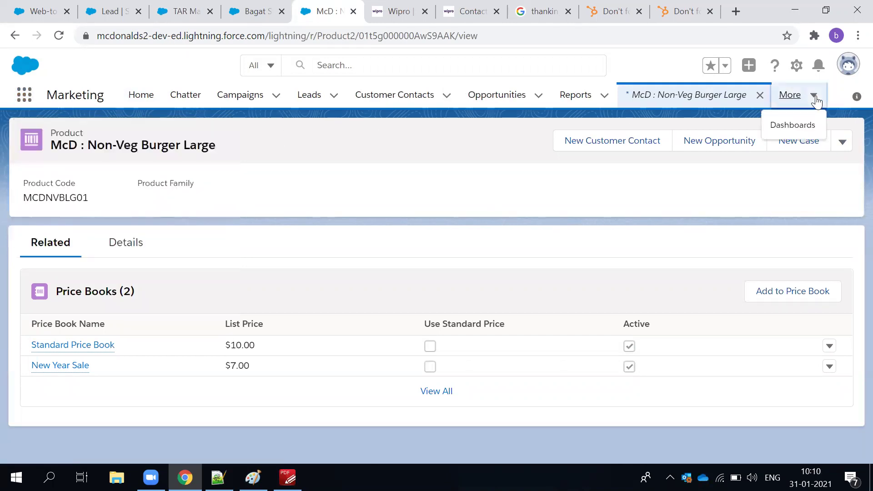
{"action": "left_click", "coordinate": [25, 96]}
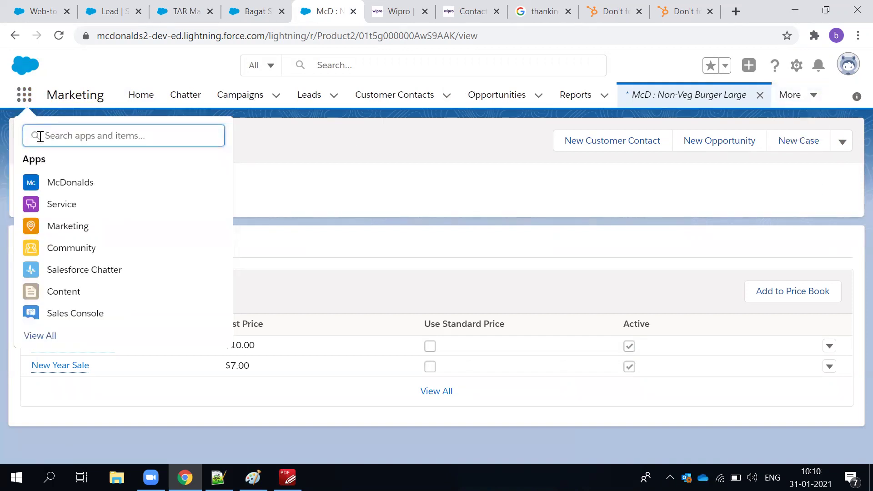
{"action": "type", "text": "product"}
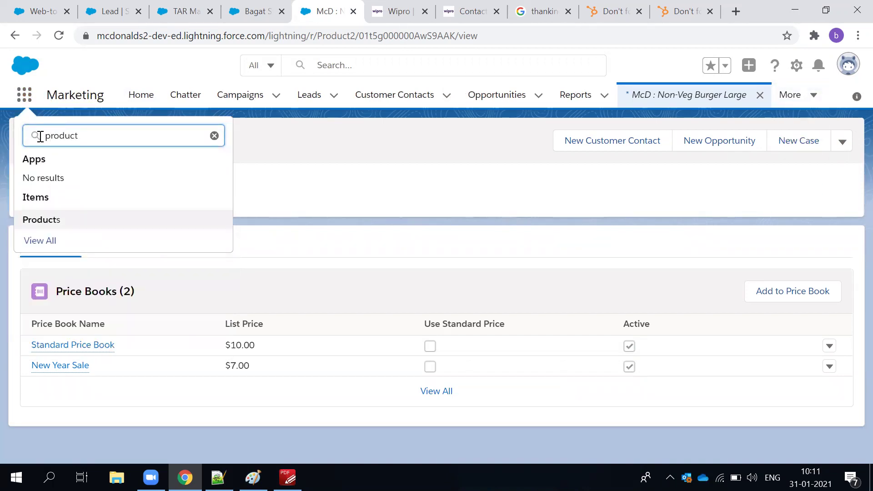
{"action": "left_click", "coordinate": [44, 224]}
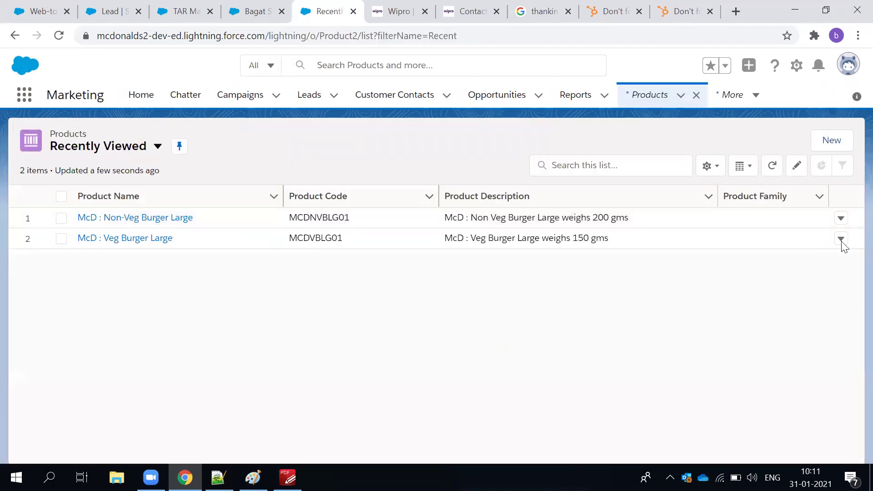
{"action": "left_click", "coordinate": [108, 201]}
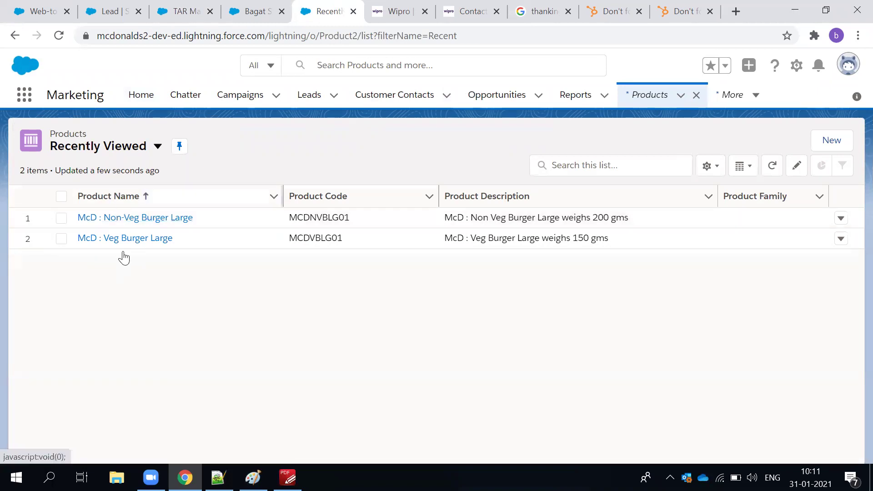
Create the active product 'McD: Veg Pasta 150gms' with code MCDVP150 and its name as description.
{"action": "left_click", "coordinate": [831, 145]}
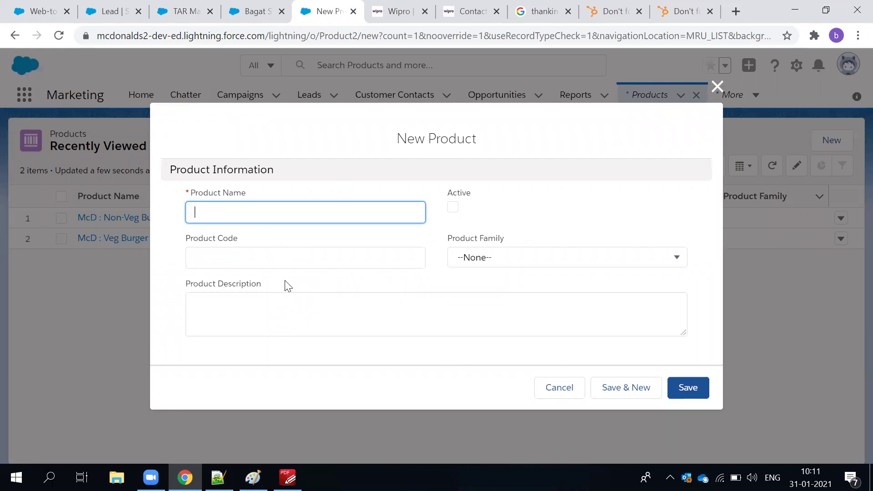
{"action": "type", "text": "Mcd: Veg Pasta"}
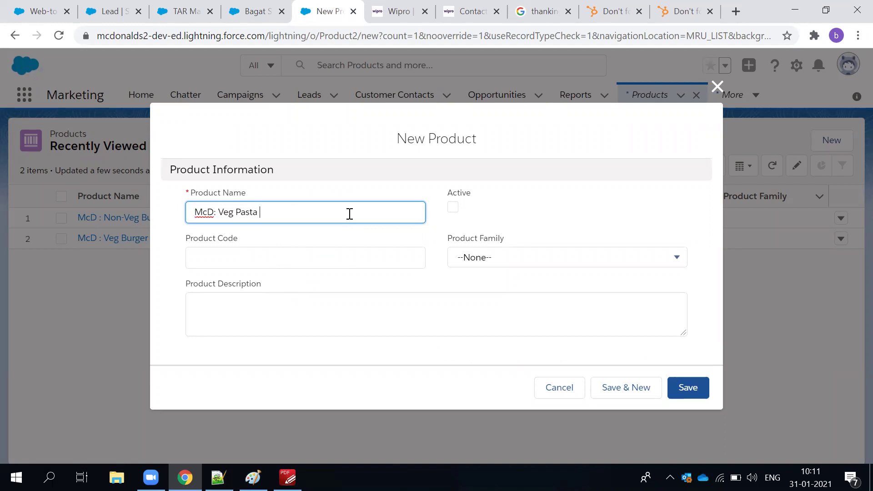
{"action": "type", "text": "150gms"}
{"action": "left_click", "coordinate": [289, 255]}
{"action": "type", "text": "MCDV"}
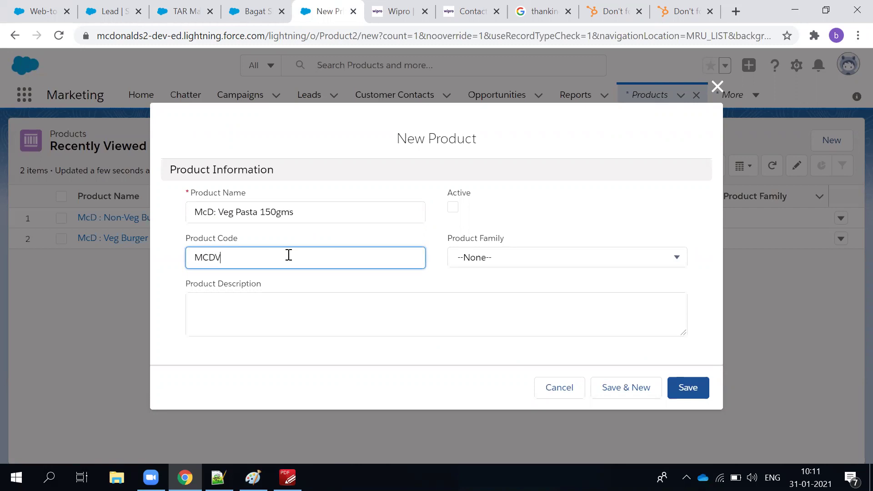
{"action": "type", "text": "P150"}
{"action": "left_click", "coordinate": [453, 209]}
{"action": "triple_click", "coordinate": [200, 212]}
{"action": "key", "text": "ctrl+c"}
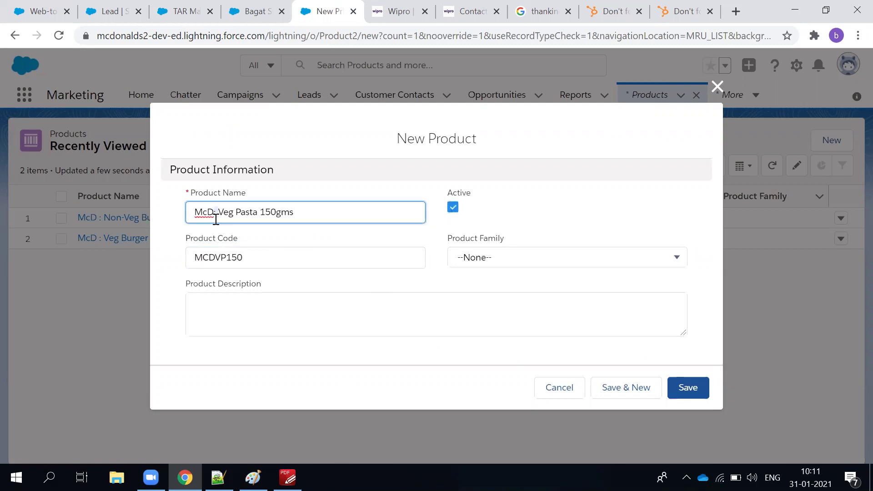
{"action": "left_click", "coordinate": [223, 317]}
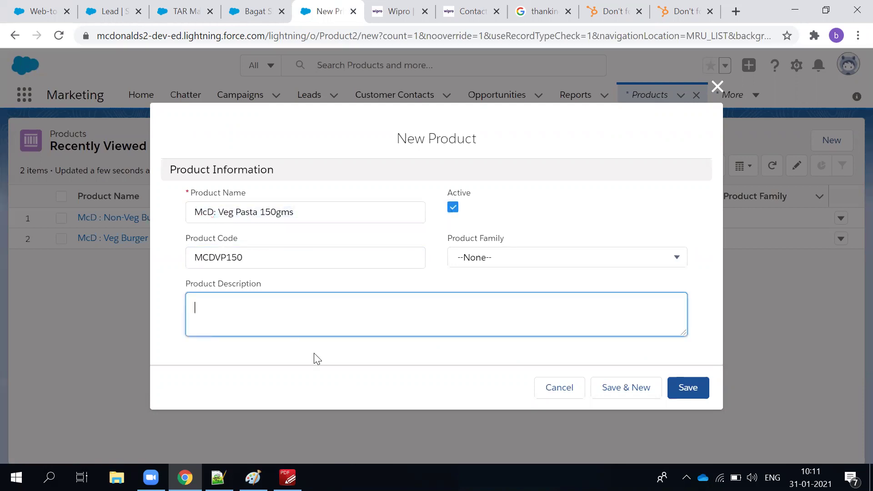
{"action": "key", "text": "ctrl+v"}
{"action": "left_click", "coordinate": [686, 388]}
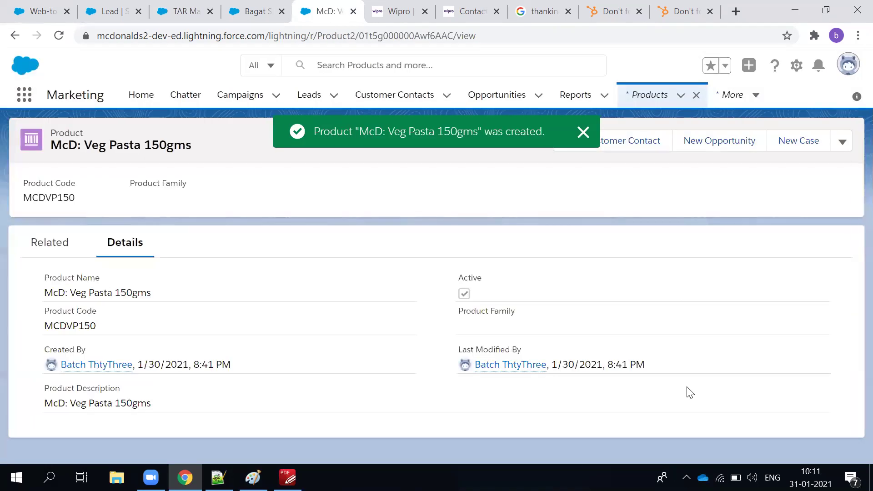
Dismiss the creation notice and show the product's related Price Books (0).
{"action": "left_click", "coordinate": [583, 132]}
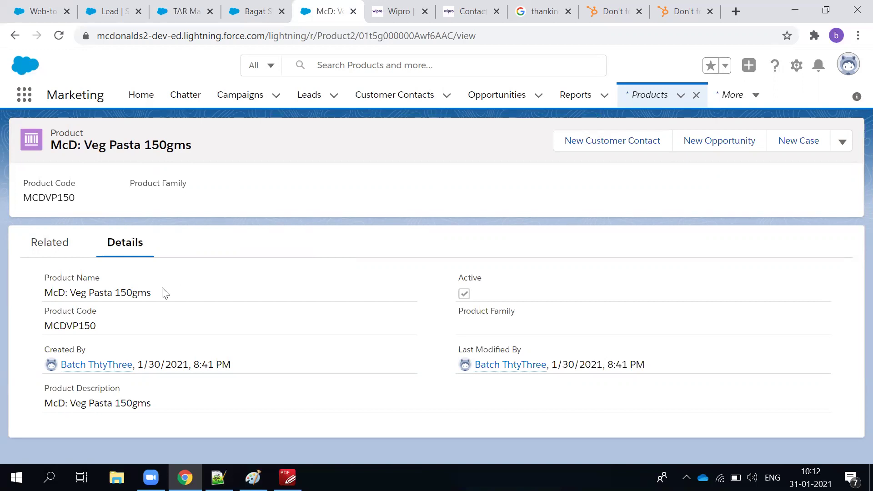
{"action": "left_click", "coordinate": [59, 247]}
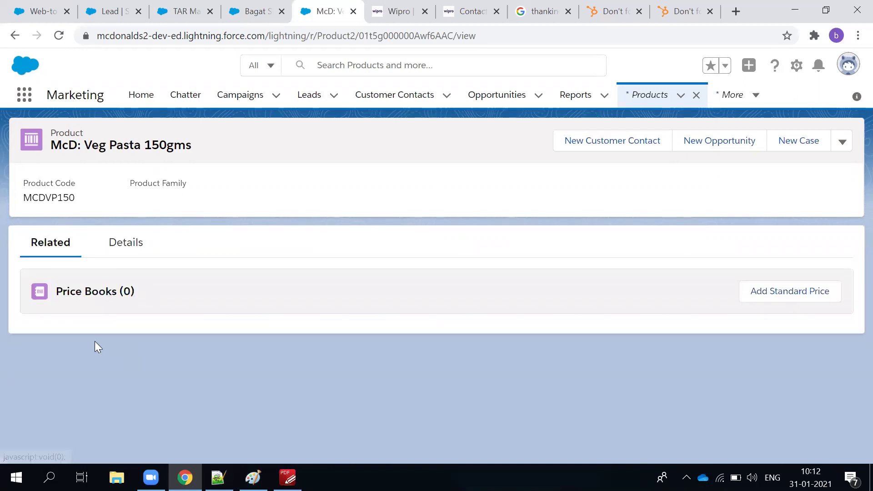
Add a Standard Price Book entry for McD: Veg Pasta 150gms at list price $5.00.
{"action": "left_click", "coordinate": [775, 296]}
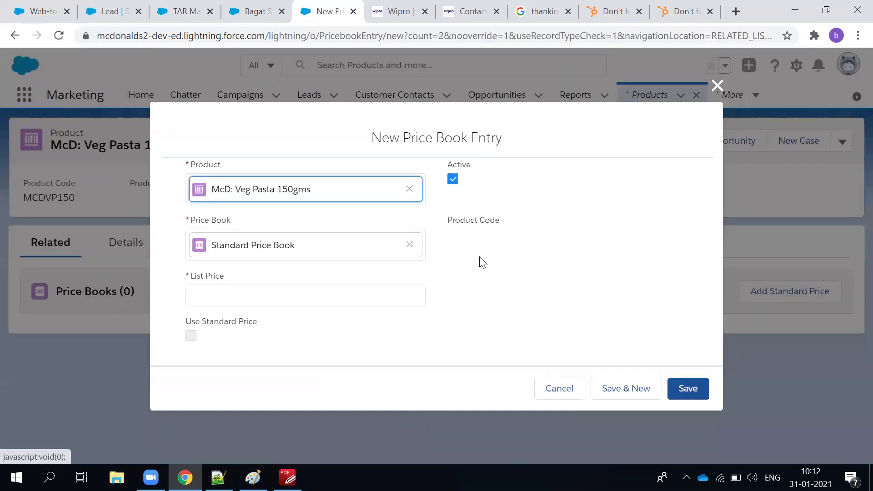
{"action": "left_click", "coordinate": [266, 296]}
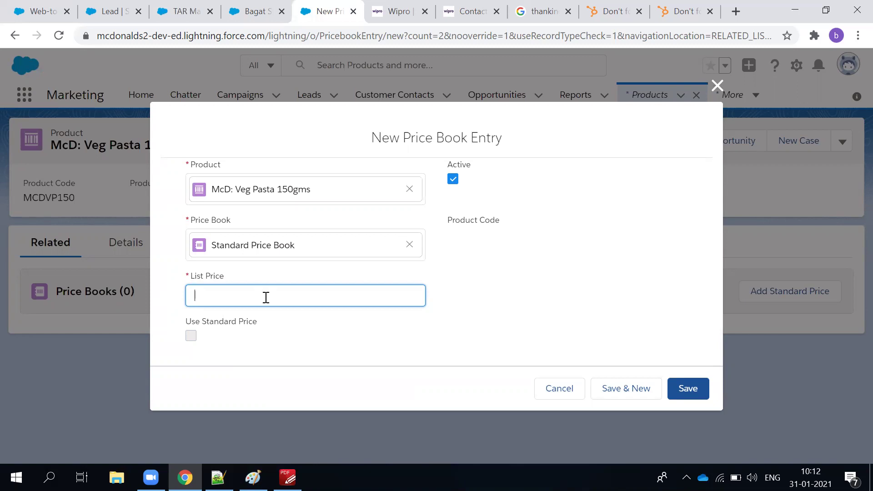
{"action": "type", "text": "1"}
{"action": "key", "text": "BackSpace"}
{"action": "type", "text": "5"}
{"action": "left_click", "coordinate": [522, 271]}
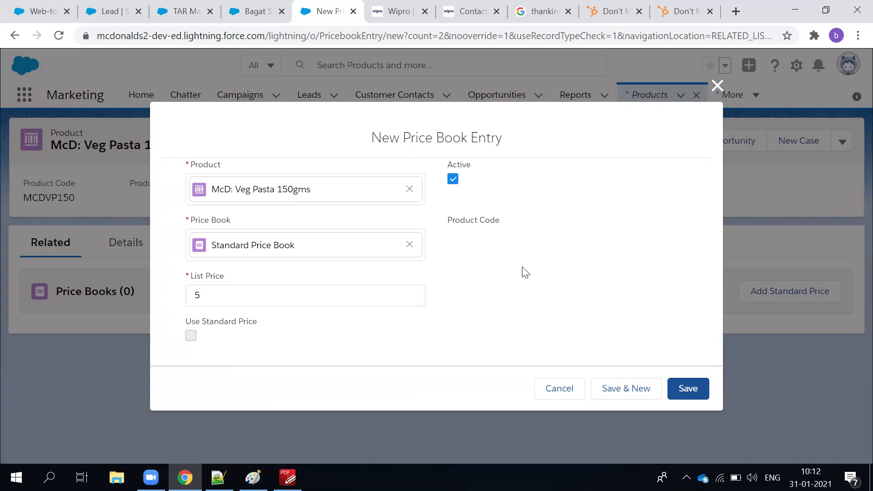
{"action": "left_click", "coordinate": [684, 396]}
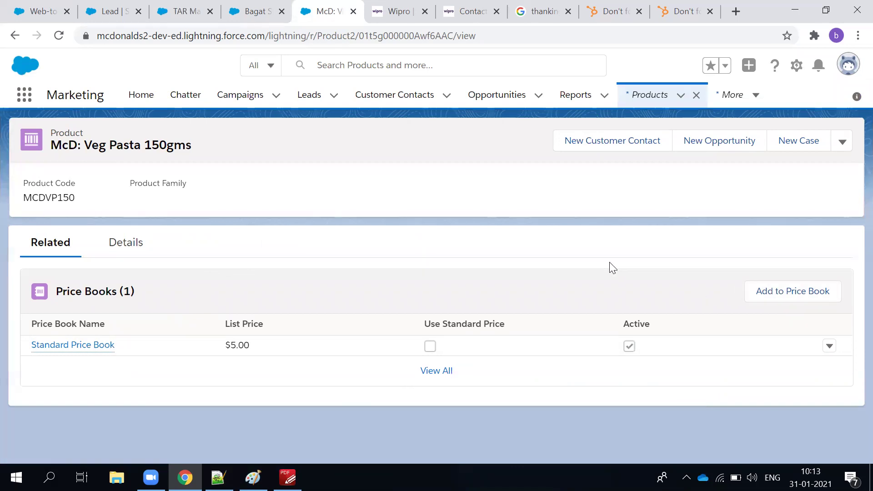
Add the product to the New Year Sale price book in USD at list price $4.00.
{"action": "left_click", "coordinate": [785, 294]}
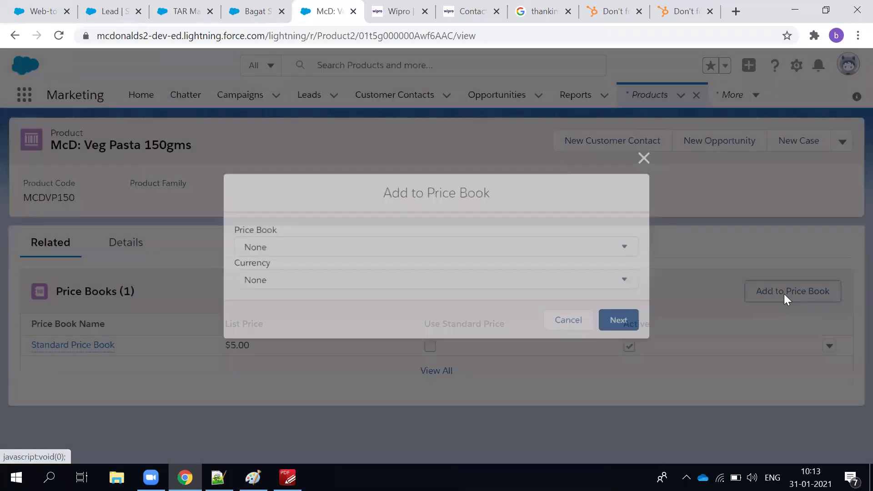
{"action": "left_click", "coordinate": [298, 250]}
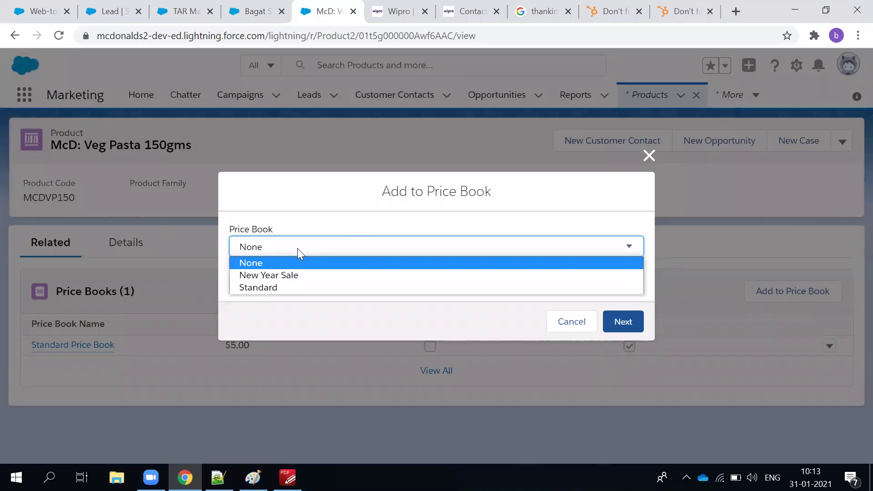
{"action": "left_click", "coordinate": [273, 278]}
{"action": "left_click", "coordinate": [273, 279]}
{"action": "left_click", "coordinate": [275, 308]}
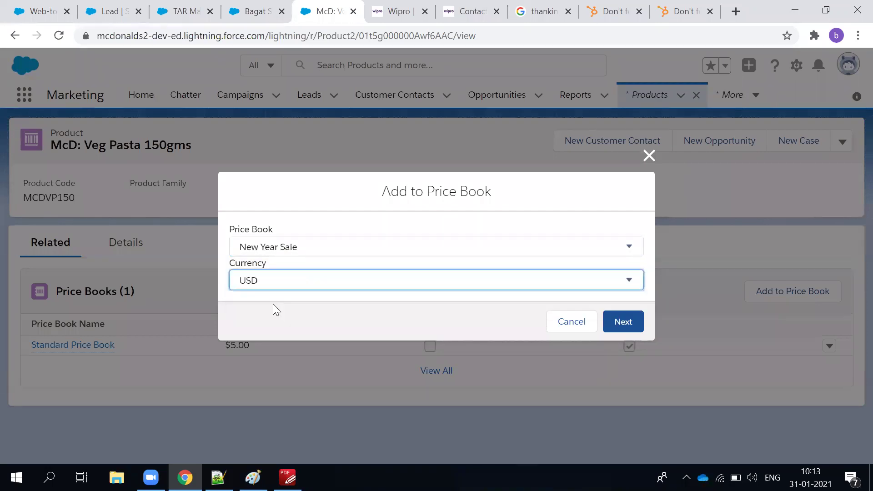
{"action": "left_click", "coordinate": [624, 320]}
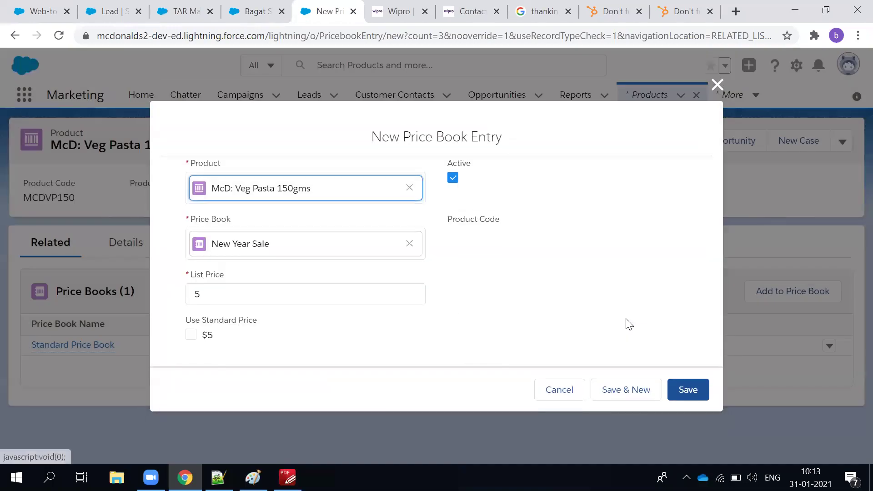
{"action": "left_click", "coordinate": [207, 303]}
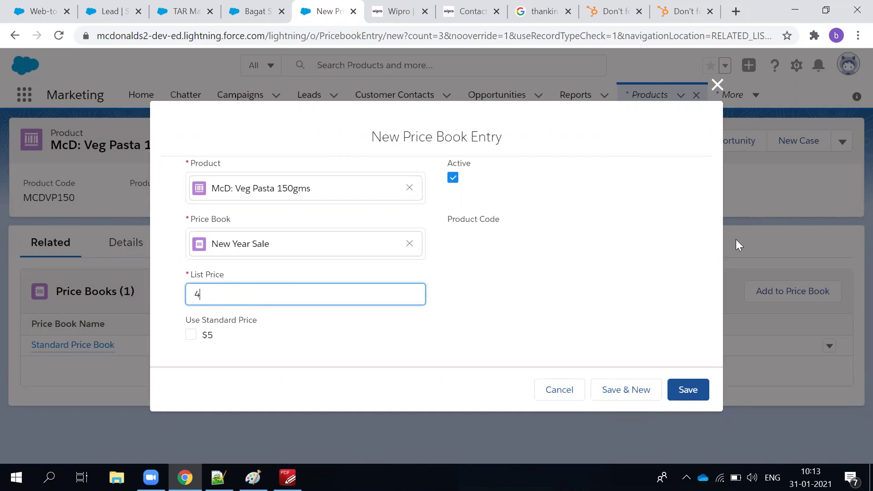
{"action": "left_click", "coordinate": [704, 397]}
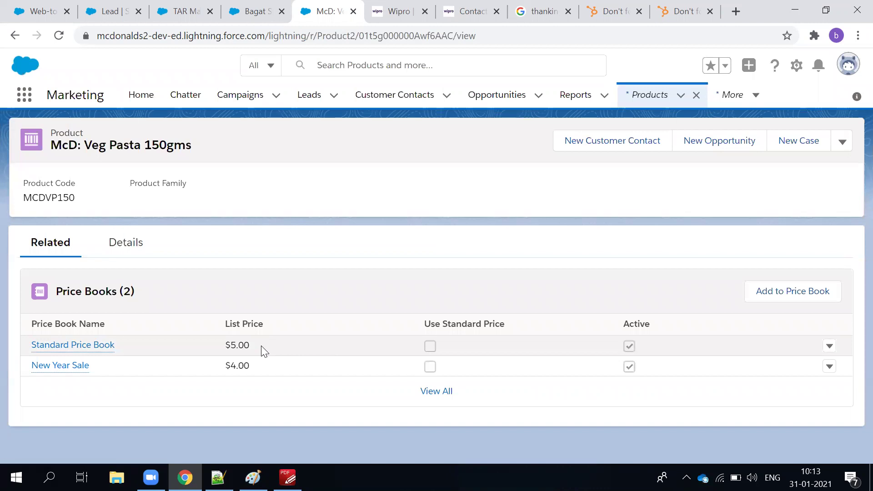
{"action": "left_click", "coordinate": [118, 257]}
Review the full price book list, then open and cancel the Add to Price Book dialog.
{"action": "left_click", "coordinate": [38, 248]}
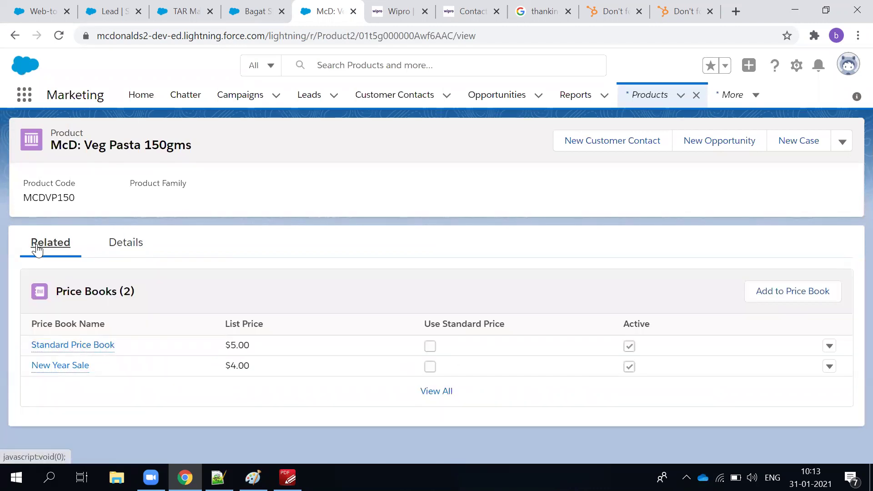
{"action": "left_click", "coordinate": [433, 394]}
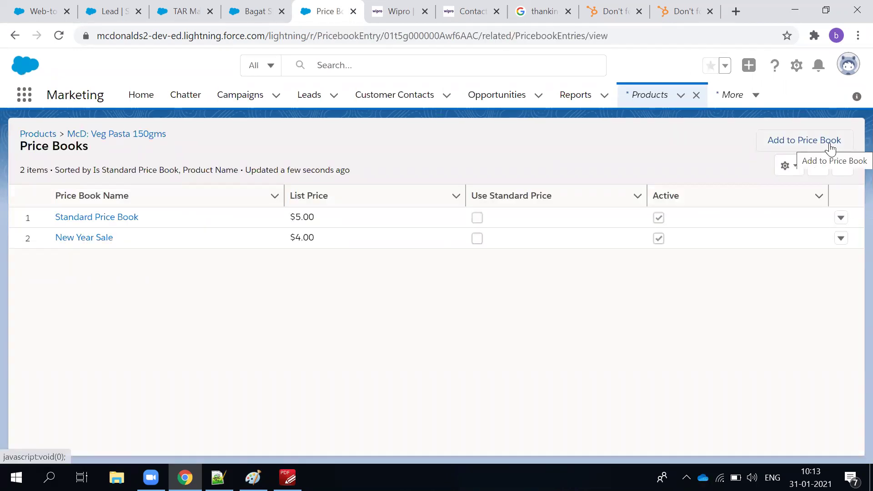
{"action": "left_click", "coordinate": [830, 145]}
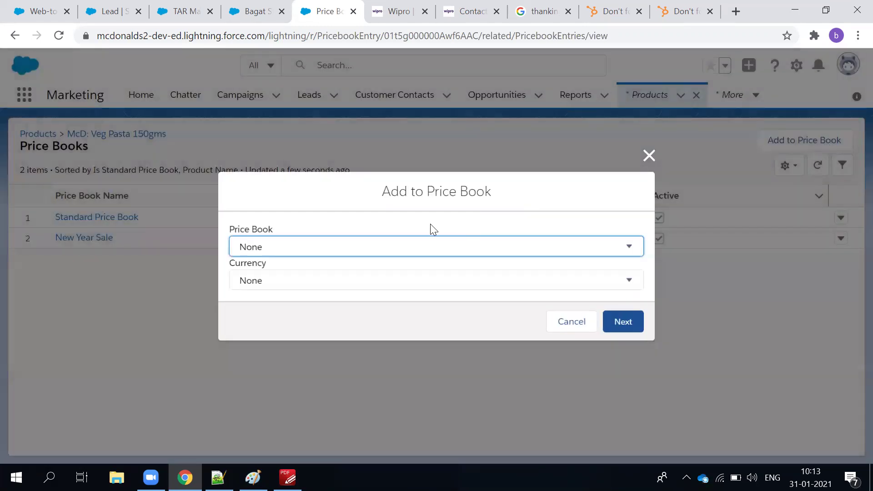
{"action": "left_click", "coordinate": [425, 246]}
{"action": "left_click", "coordinate": [649, 156]}
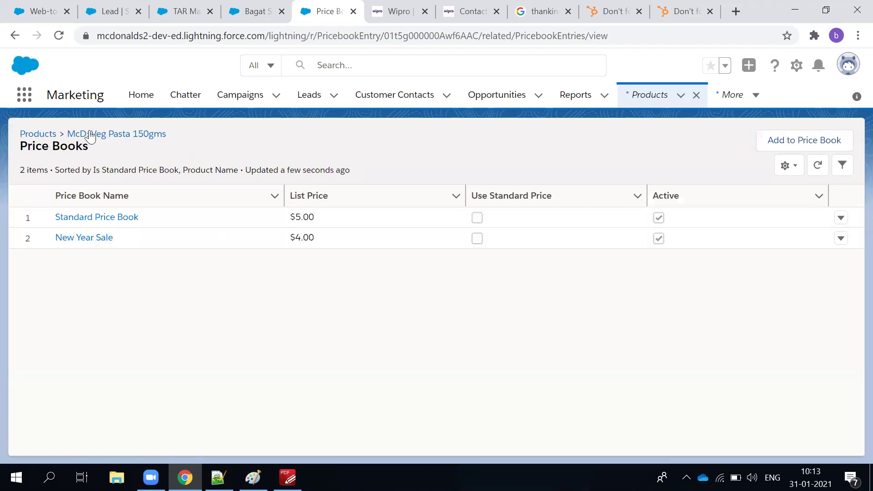
Reopen McD: Veg Pasta 150gms and inspect its New Year Sale and Standard entries without changes.
{"action": "left_click", "coordinate": [28, 137]}
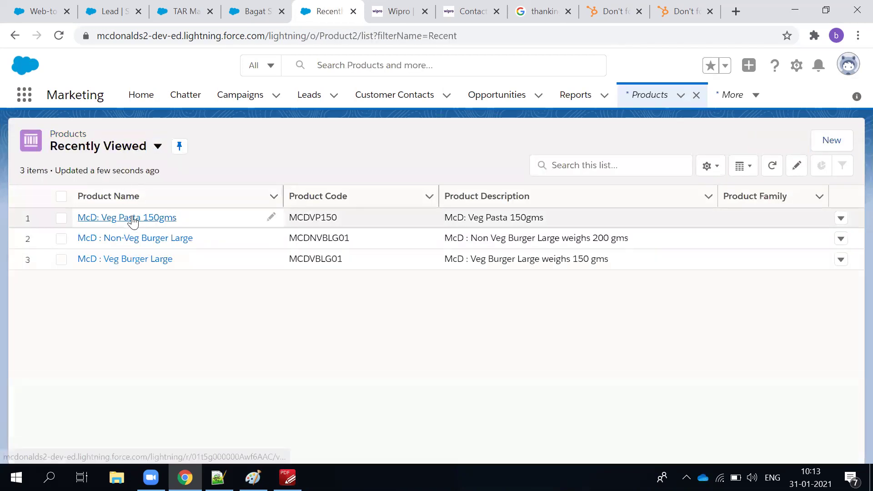
{"action": "left_click", "coordinate": [133, 220]}
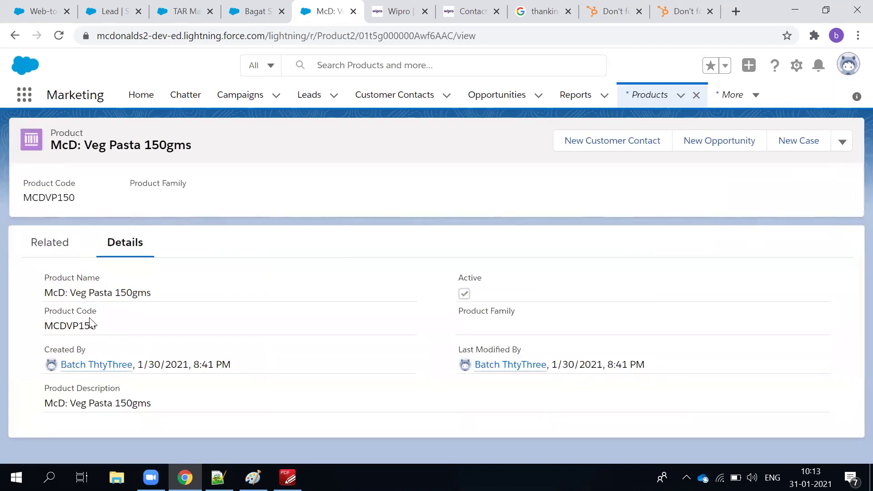
{"action": "left_click", "coordinate": [50, 260]}
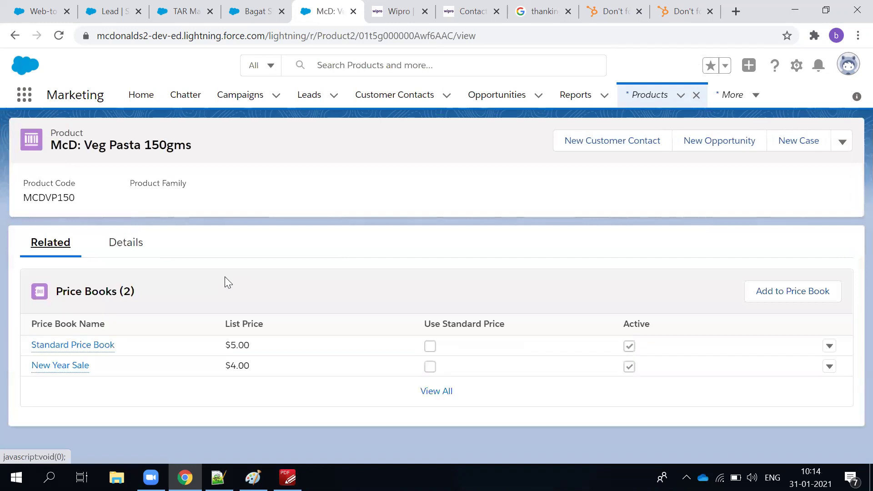
{"action": "left_click", "coordinate": [829, 367]}
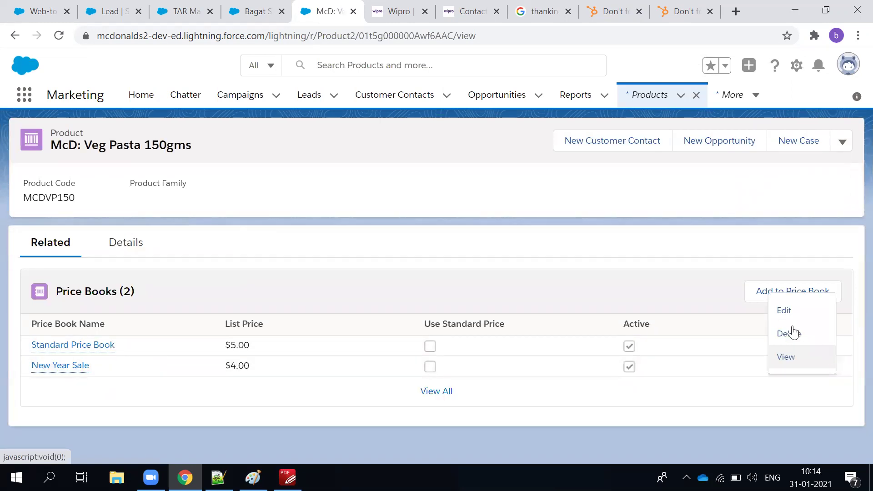
{"action": "left_click", "coordinate": [789, 312]}
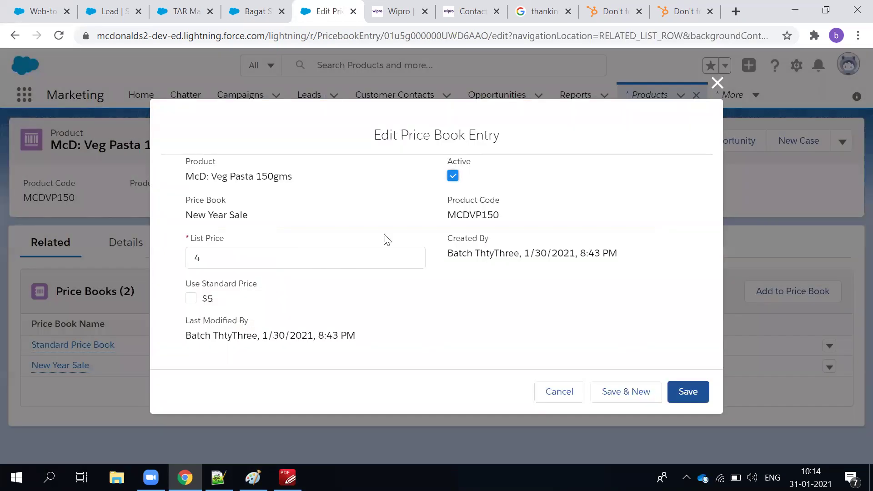
{"action": "left_click", "coordinate": [708, 85]}
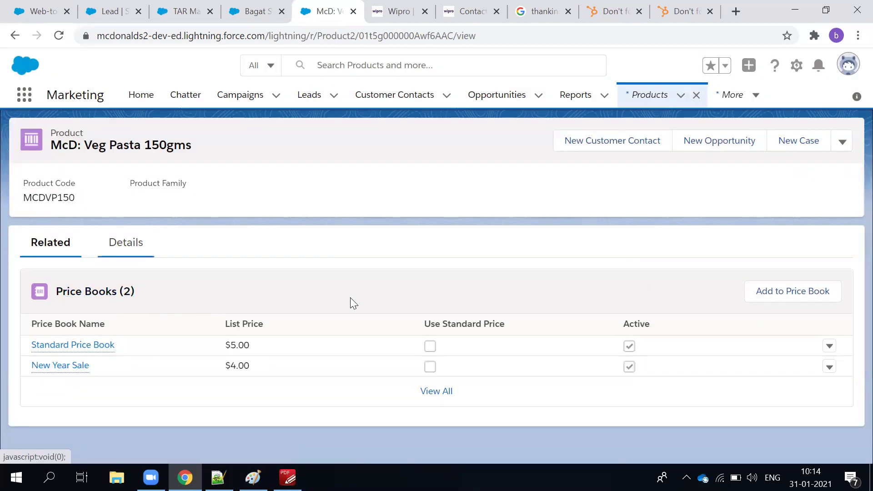
{"action": "left_click", "coordinate": [829, 347]}
{"action": "left_click", "coordinate": [802, 308]}
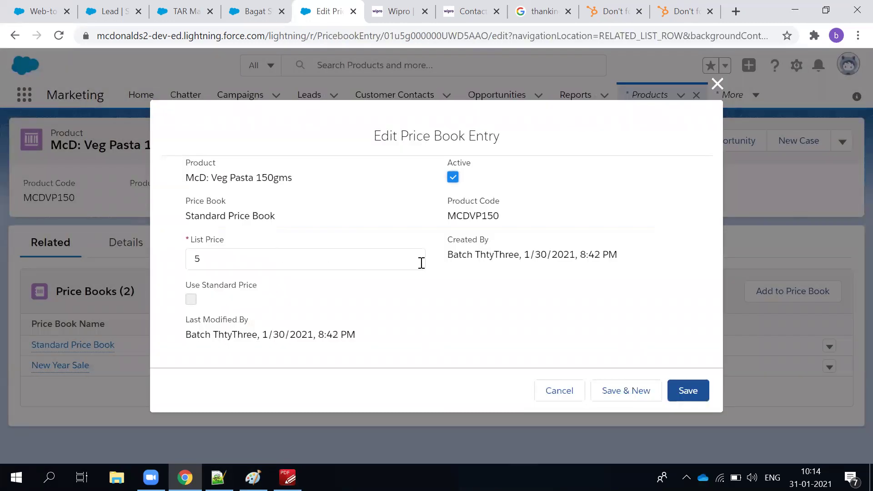
{"action": "left_click", "coordinate": [557, 392]}
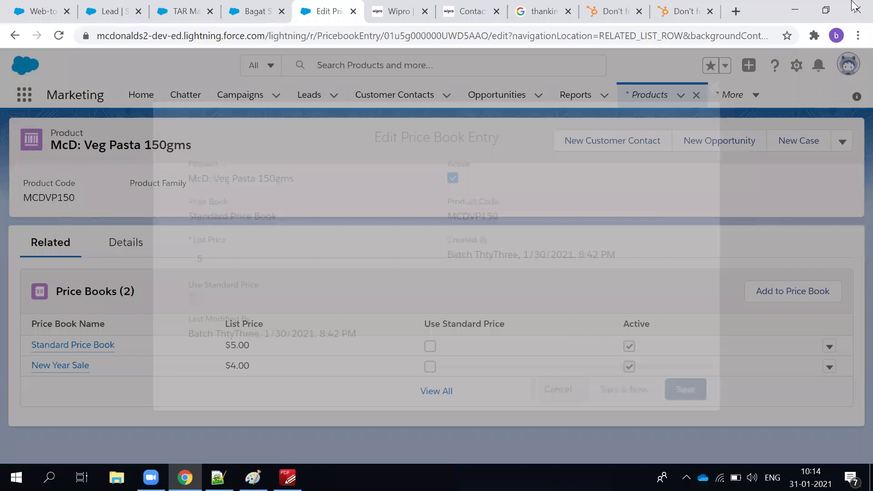
Cancel out of the Add to Price Book dialog and actions menu, then open the Products menu.
{"action": "left_click", "coordinate": [141, 245]}
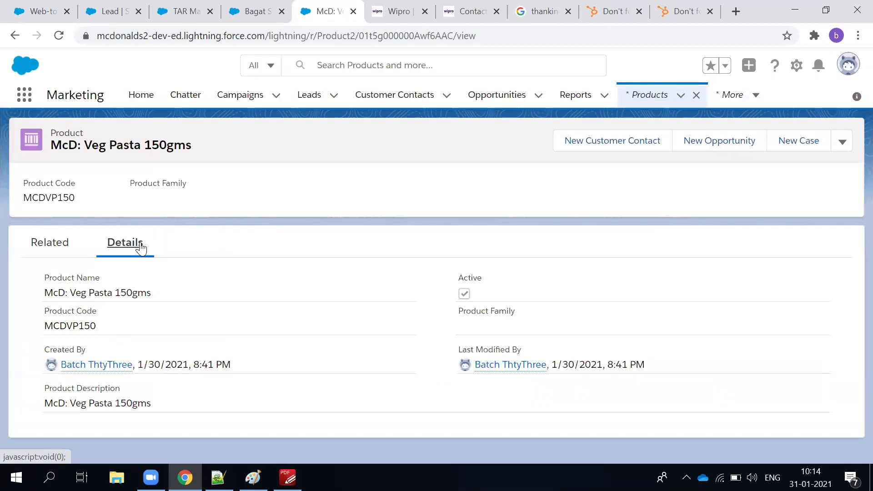
{"action": "left_click", "coordinate": [50, 251]}
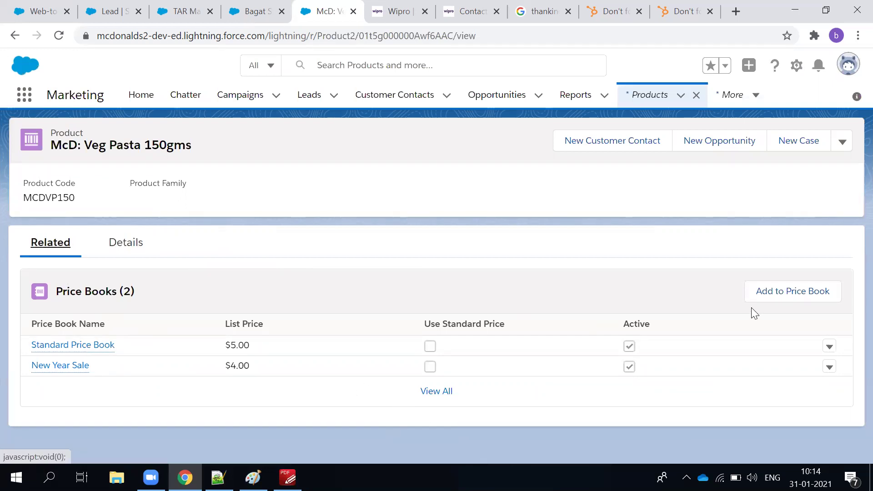
{"action": "left_click", "coordinate": [777, 294]}
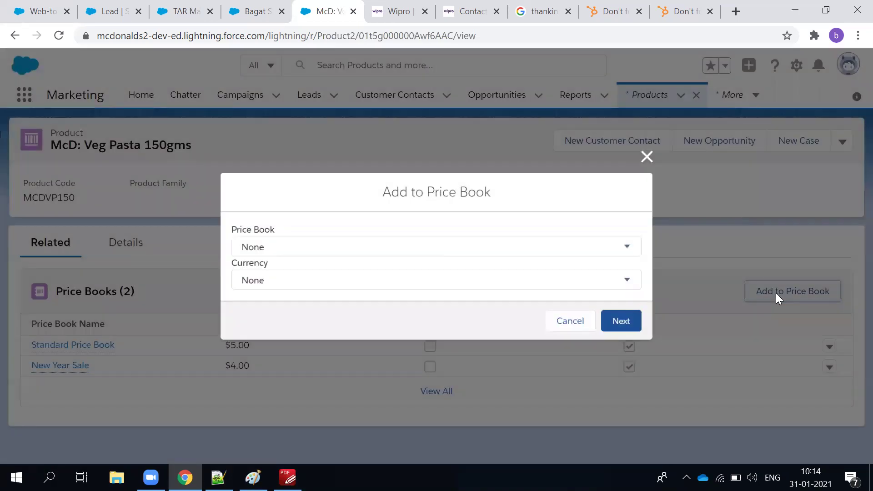
{"action": "left_click", "coordinate": [563, 251]}
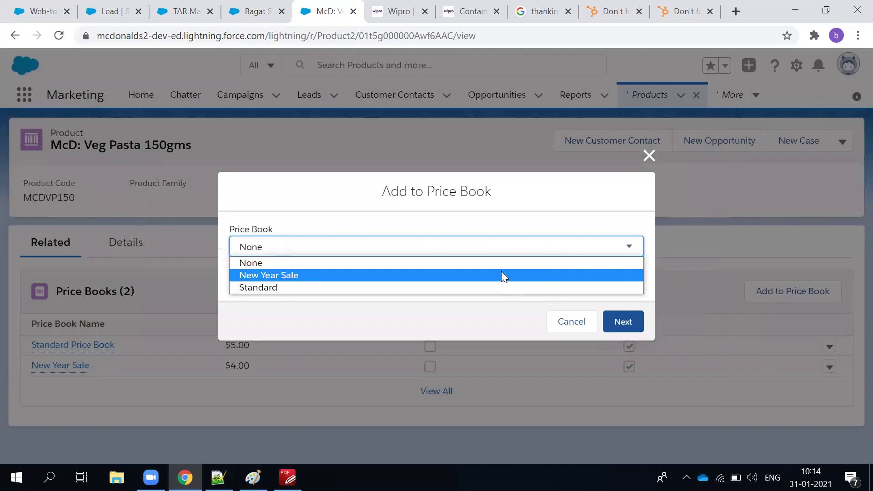
{"action": "left_click", "coordinate": [649, 156]}
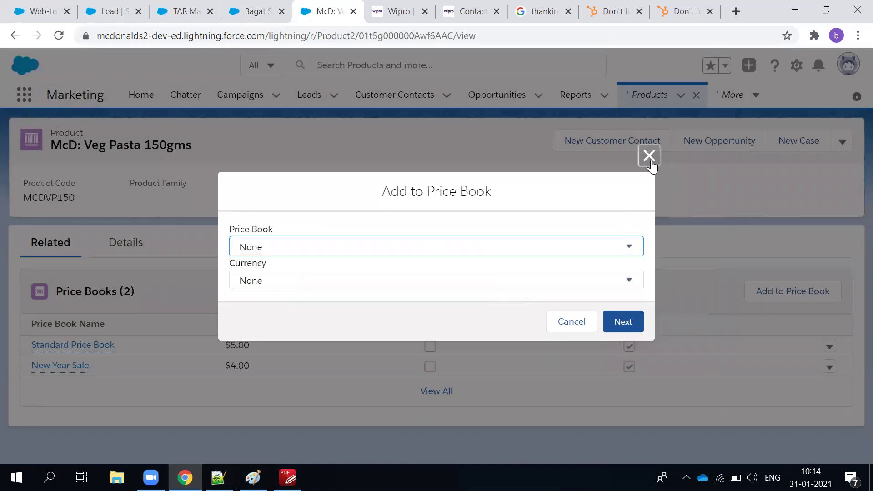
{"action": "left_click", "coordinate": [649, 156]}
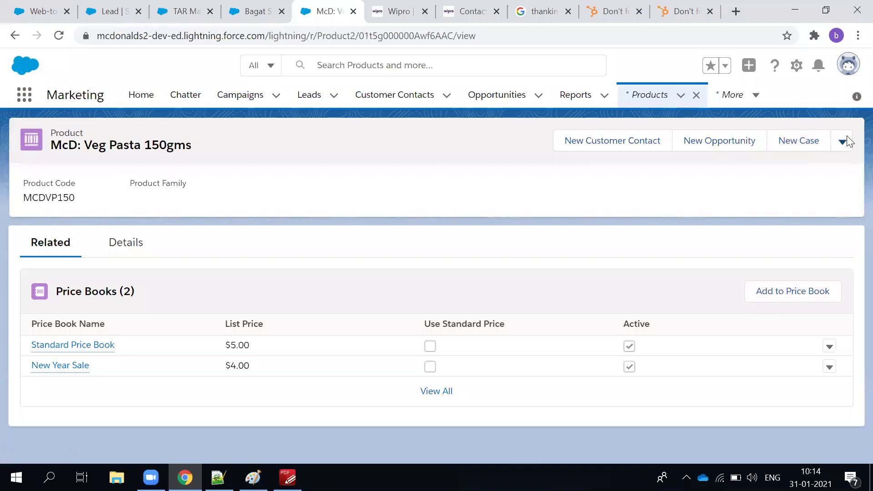
{"action": "left_click", "coordinate": [843, 142]}
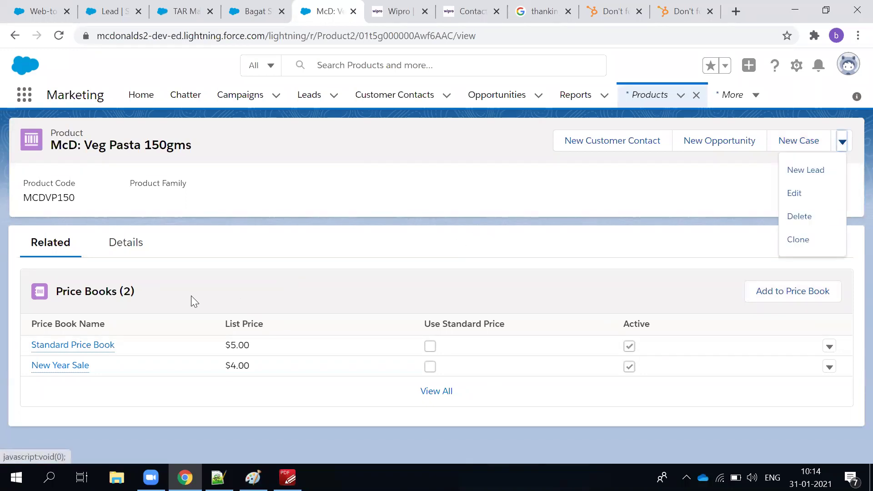
{"action": "left_click", "coordinate": [469, 201]}
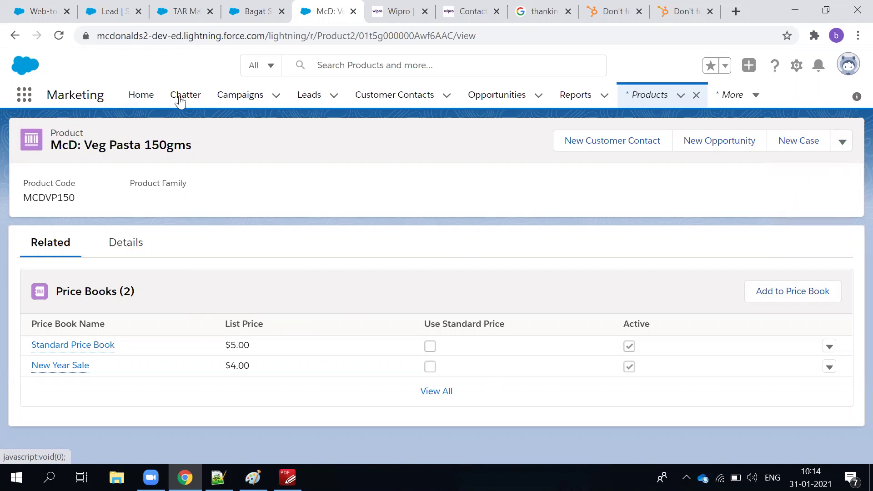
{"action": "left_click", "coordinate": [15, 35]}
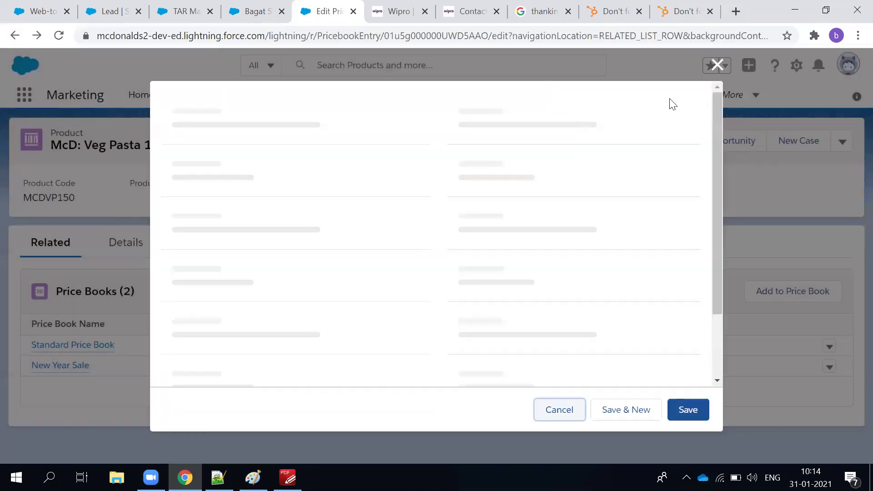
{"action": "left_click", "coordinate": [717, 84]}
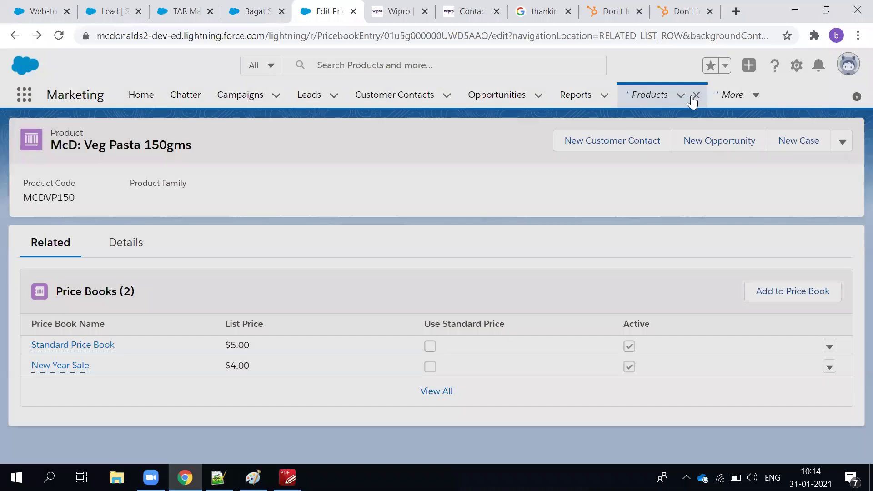
{"action": "left_click", "coordinate": [682, 96]}
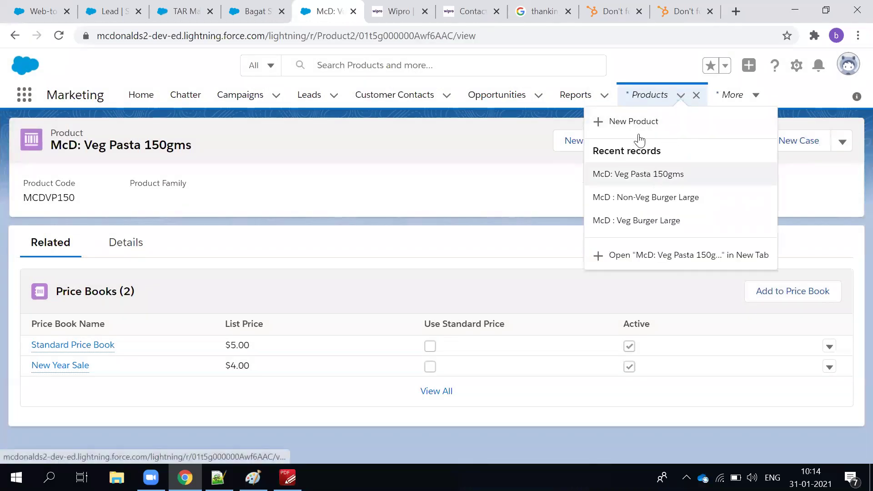
Create the active product 'McD: Non Veg Pasta 200gms', code MCDNVP200, with a matching description.
{"action": "left_click", "coordinate": [637, 129]}
{"action": "type", "text": "McD"}
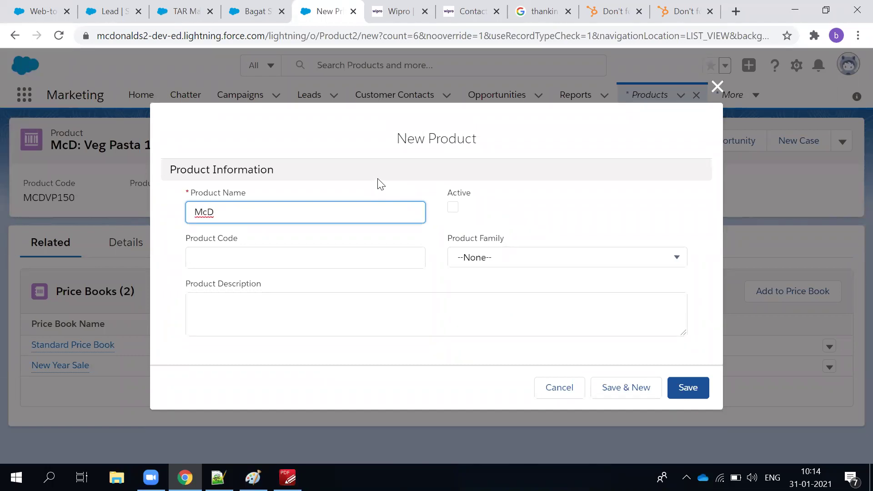
{"action": "type", "text": "non"}
{"action": "key", "text": "BackSpace"}
{"action": "key", "text": "BackSpace"}
{"action": "key", "text": "BackSpace"}
{"action": "key", "text": "BackSpace"}
{"action": "type", "text": ": Non Veg Pasta 200gms"}
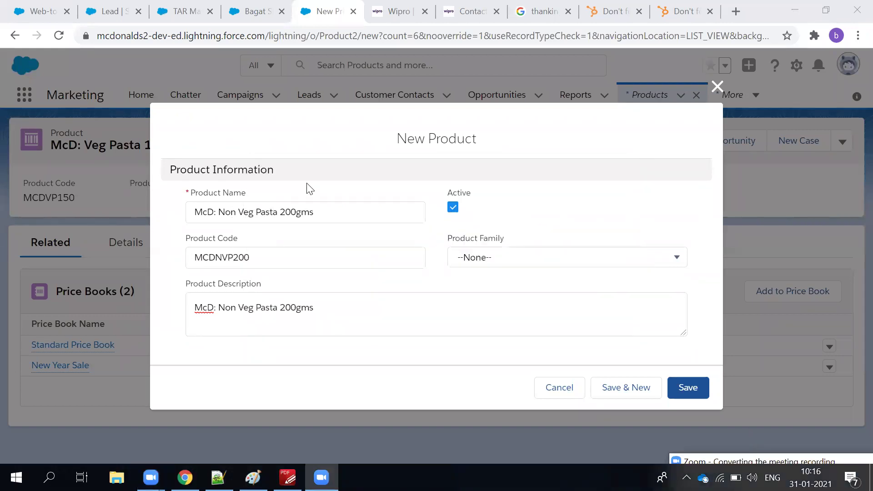
{"action": "left_click", "coordinate": [238, 212]}
{"action": "left_click", "coordinate": [233, 249]}
{"action": "left_click", "coordinate": [239, 299]}
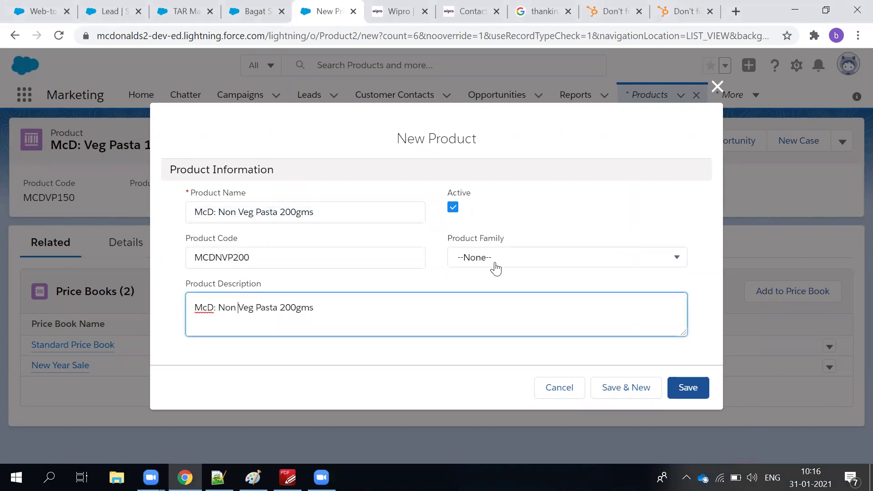
{"action": "left_click", "coordinate": [688, 386]}
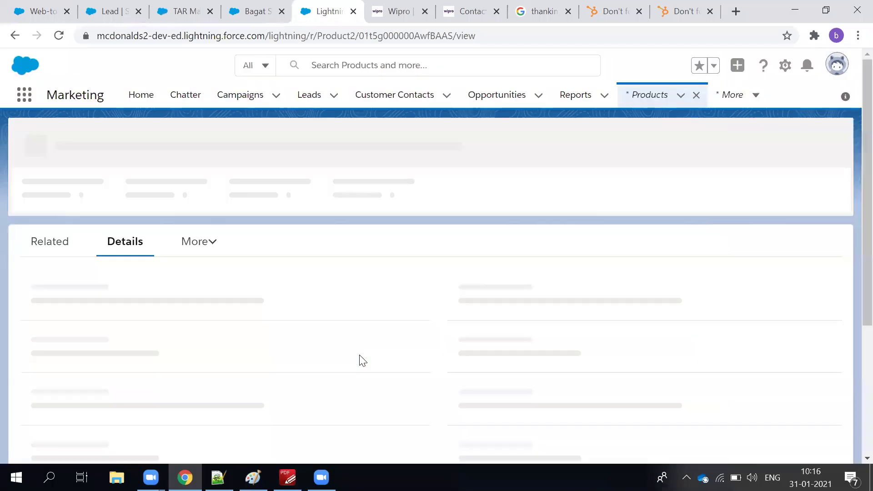
{"action": "left_click", "coordinate": [54, 245]}
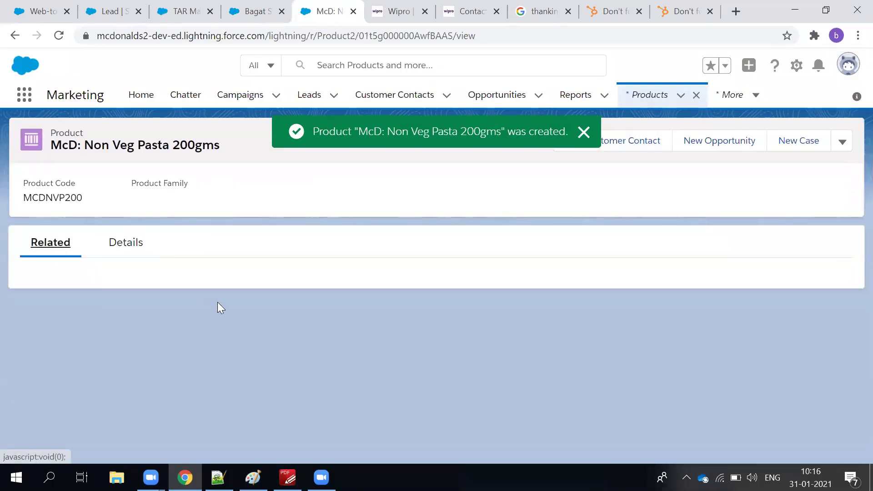
{"action": "left_click", "coordinate": [586, 133]}
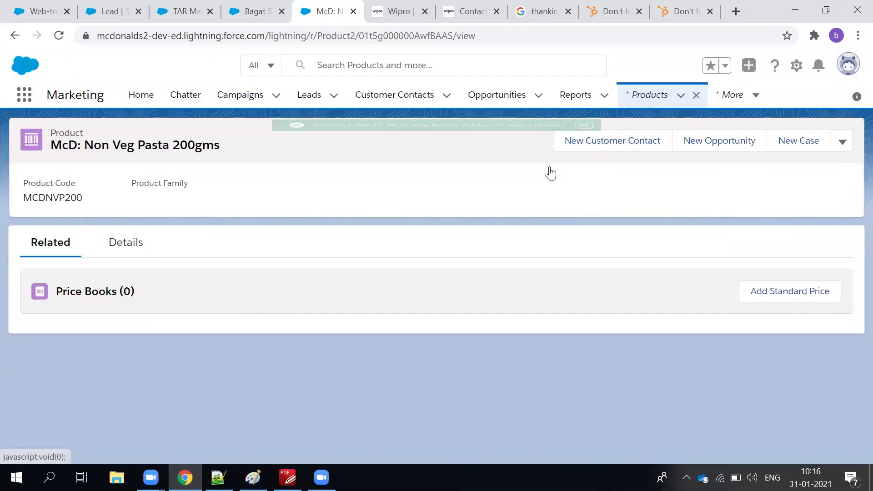
Start a price book entry for McD: Non Veg Pasta 200gms and clear the preset Standard Price Book.
{"action": "left_click", "coordinate": [779, 293]}
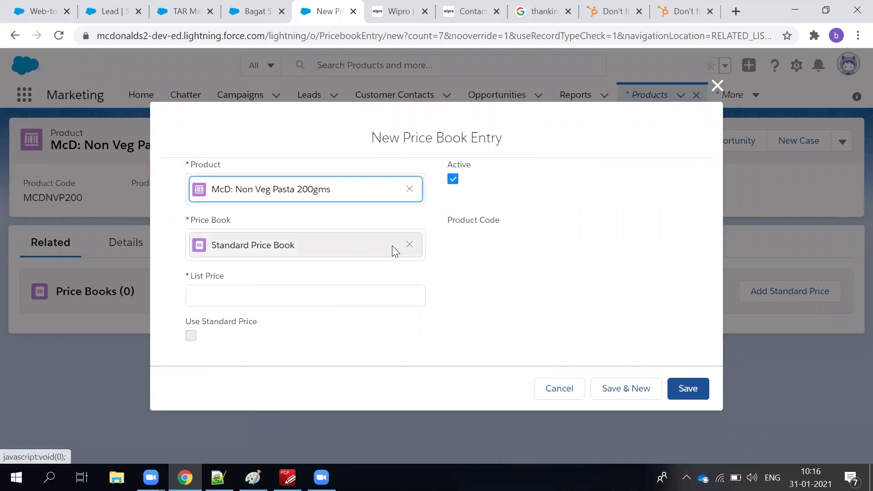
{"action": "left_click", "coordinate": [409, 244]}
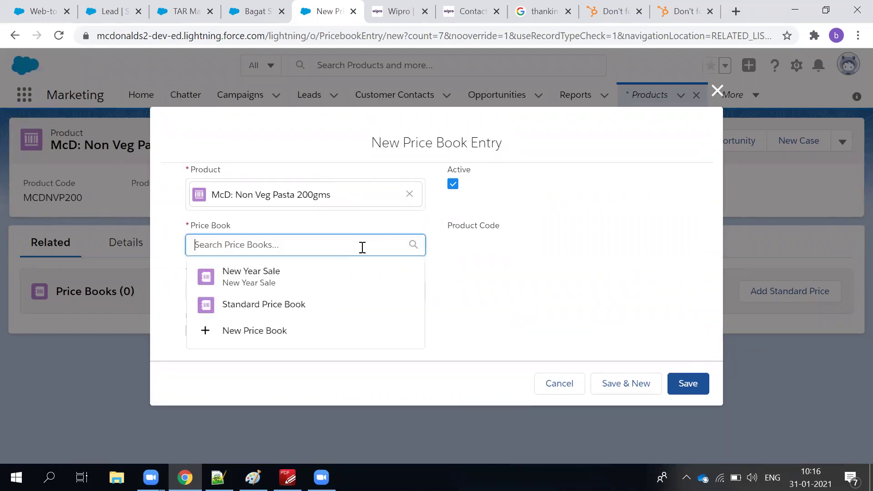
{"action": "left_click", "coordinate": [256, 331]}
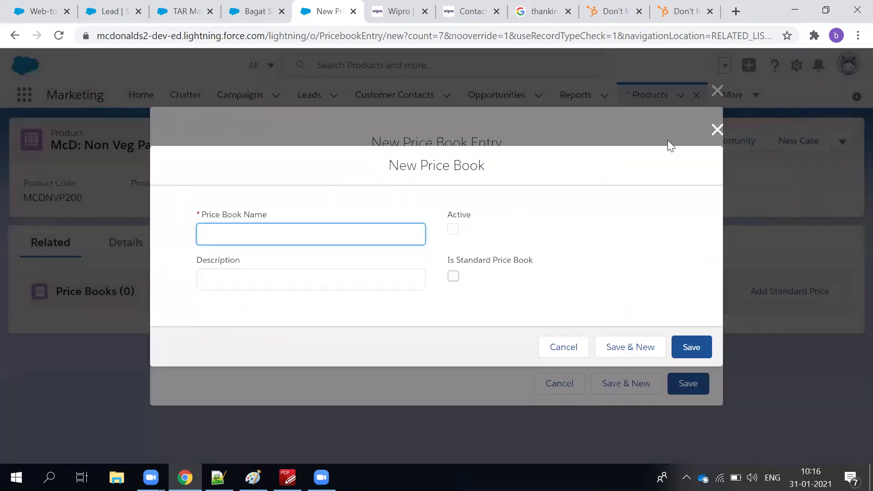
{"action": "left_click", "coordinate": [715, 131]}
{"action": "left_click", "coordinate": [359, 246]}
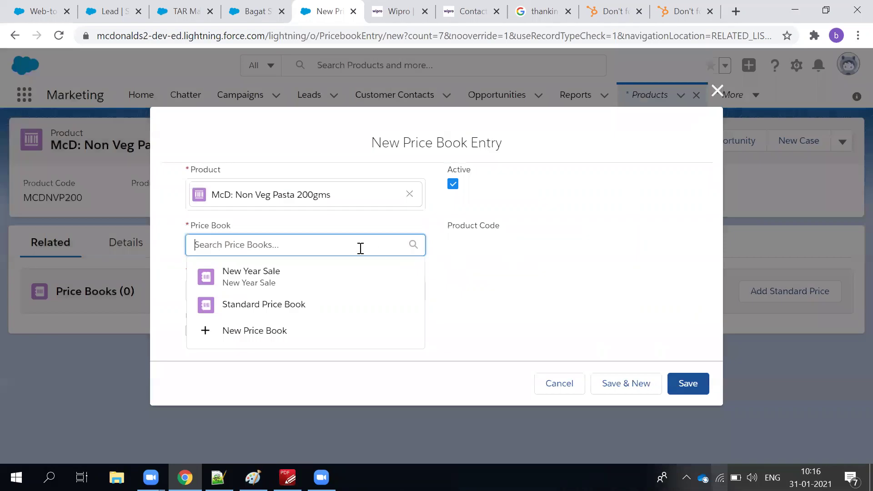
{"action": "left_click", "coordinate": [264, 305]}
{"action": "left_click", "coordinate": [707, 89]}
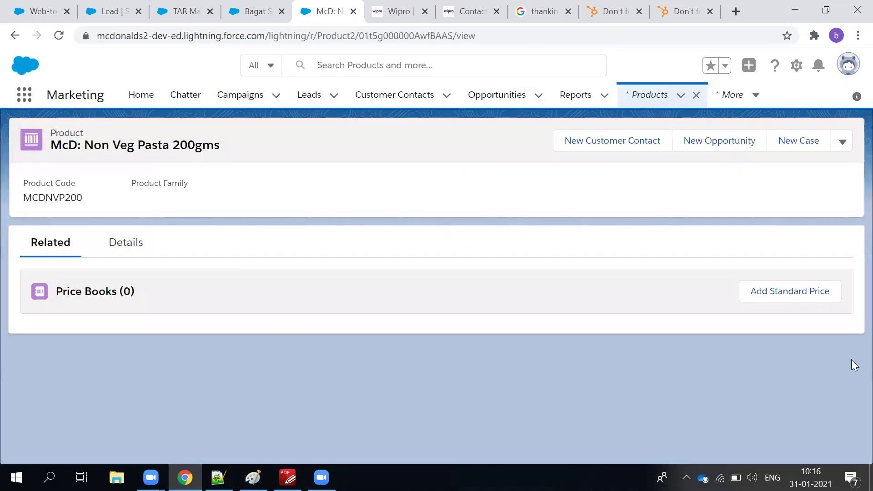
{"action": "left_click", "coordinate": [803, 293]}
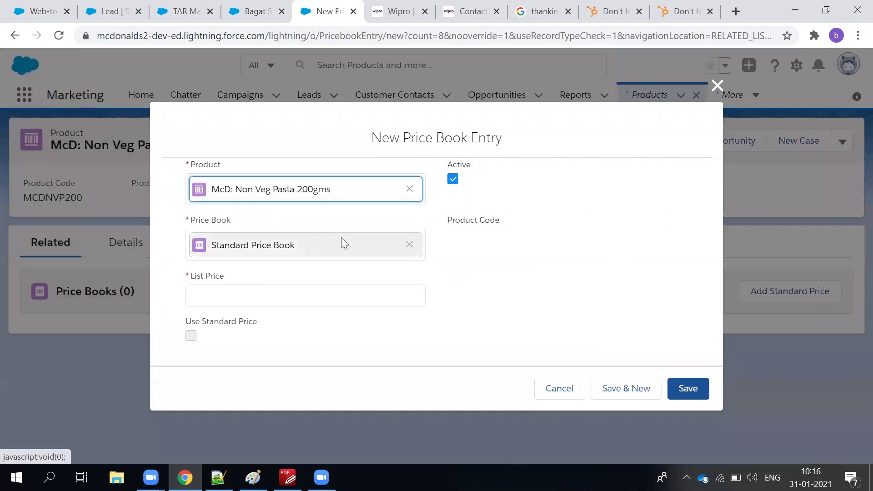
{"action": "left_click", "coordinate": [409, 244]}
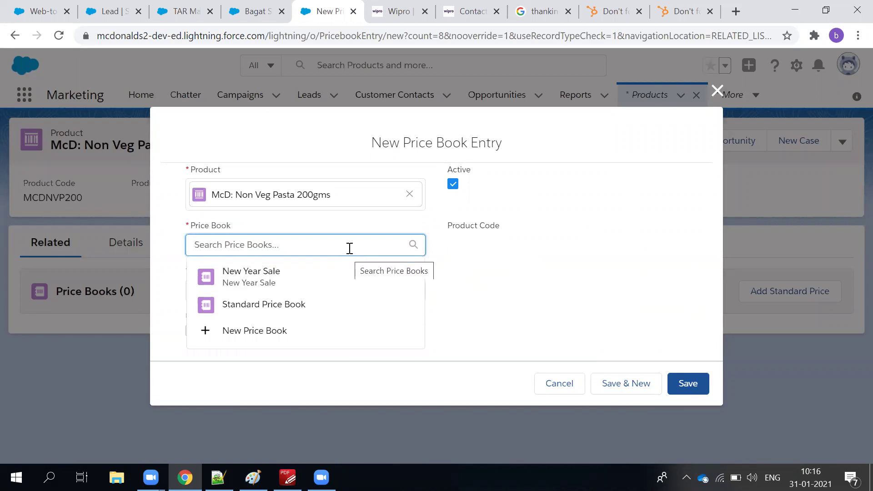
Start a new price book named 'Christmas Year End Sale'.
{"action": "left_click", "coordinate": [270, 348]}
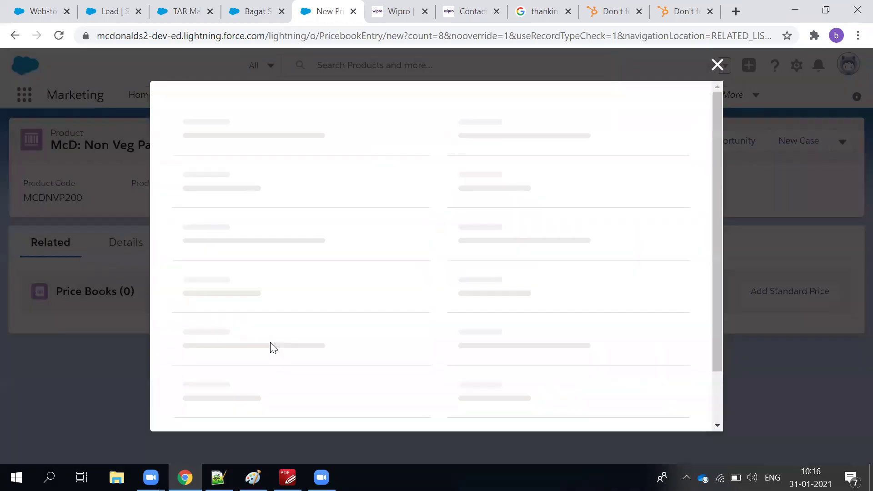
{"action": "type", "text": "Chri"}
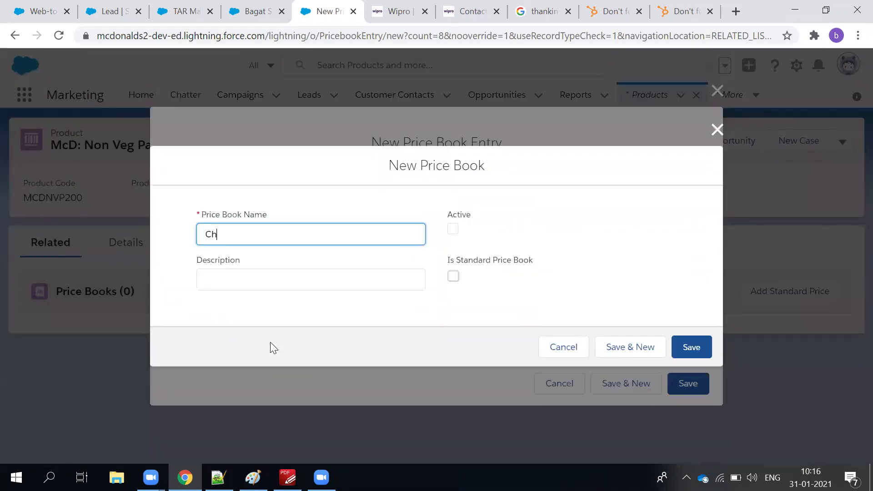
{"action": "key", "text": "BackSpace"}
{"action": "type", "text": "itm"}
{"action": "key", "text": "BackSpace"}
{"action": "key", "text": "BackSpace"}
{"action": "key", "text": "BackSpace"}
{"action": "type", "text": "itmas"}
{"action": "key", "text": "BackSpace"}
{"action": "key", "text": "BackSpace"}
{"action": "key", "text": "BackSpace"}
{"action": "key", "text": "BackSpace"}
{"action": "key", "text": "BackSpace"}
{"action": "type", "text": "stmas Year End A"}
{"action": "key", "text": "BackSpace"}
{"action": "type", "text": "Sale"}
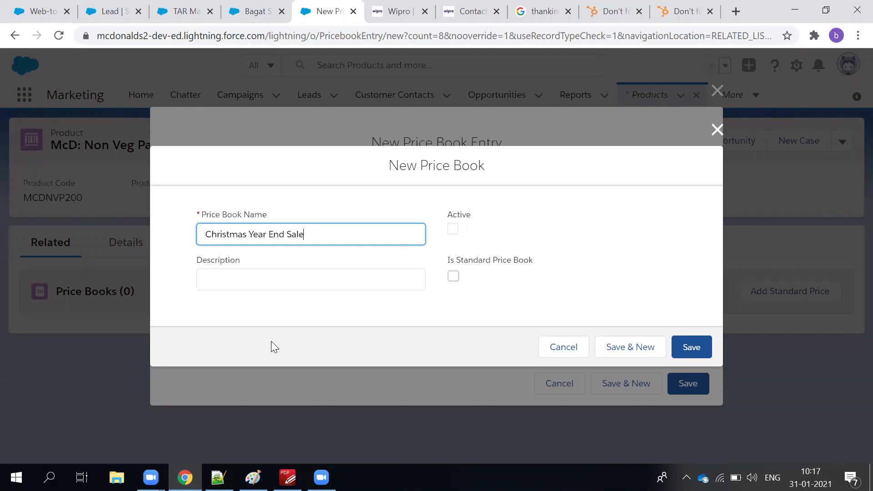
Copy the name into the description, add 'Flat 10% Discount', mark it Active and save.
{"action": "triple_click", "coordinate": [292, 233]}
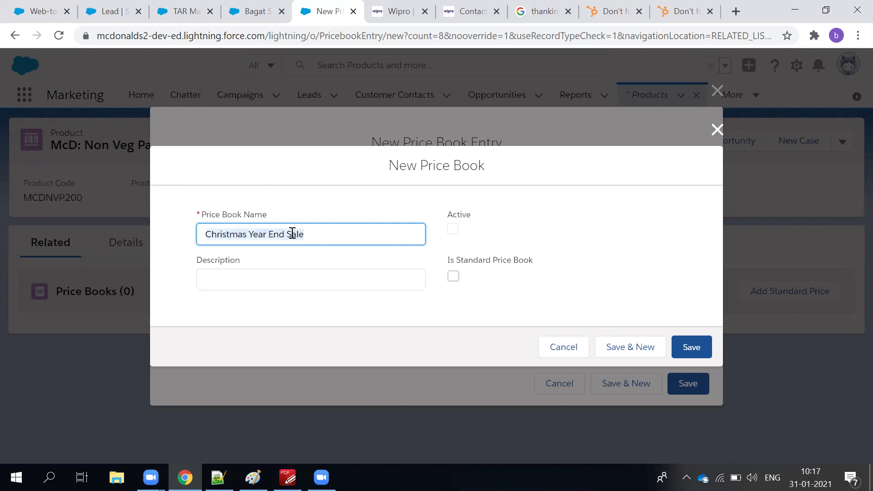
{"action": "key", "text": "ctrl+c"}
{"action": "left_click", "coordinate": [291, 281]}
{"action": "key", "text": "ctrl+v"}
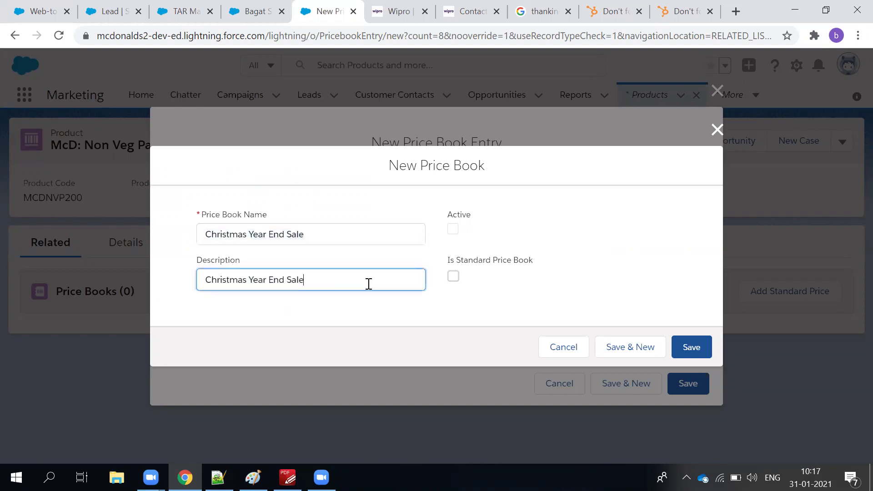
{"action": "type", "text": "Flat 10% Discount"}
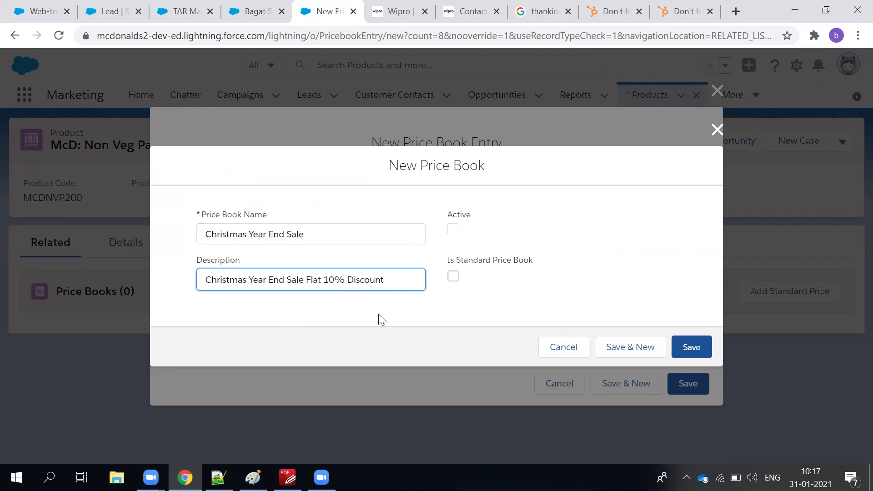
{"action": "left_click", "coordinate": [453, 229]}
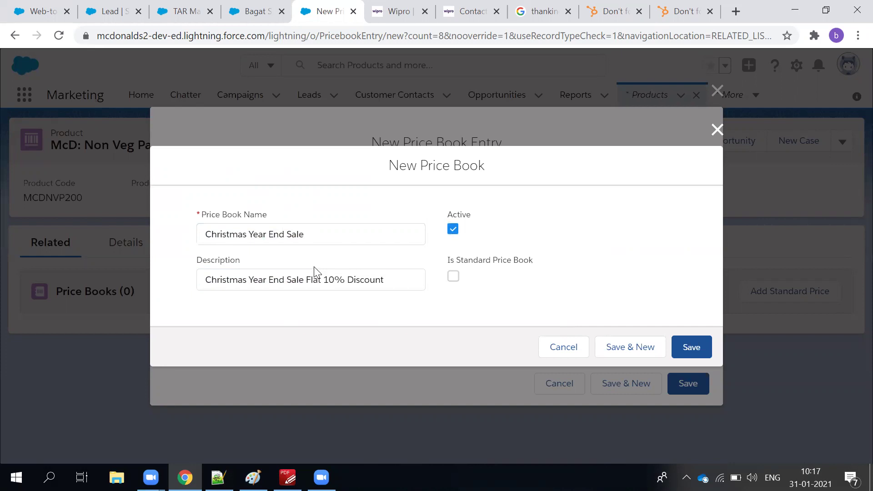
{"action": "left_click", "coordinate": [285, 241]}
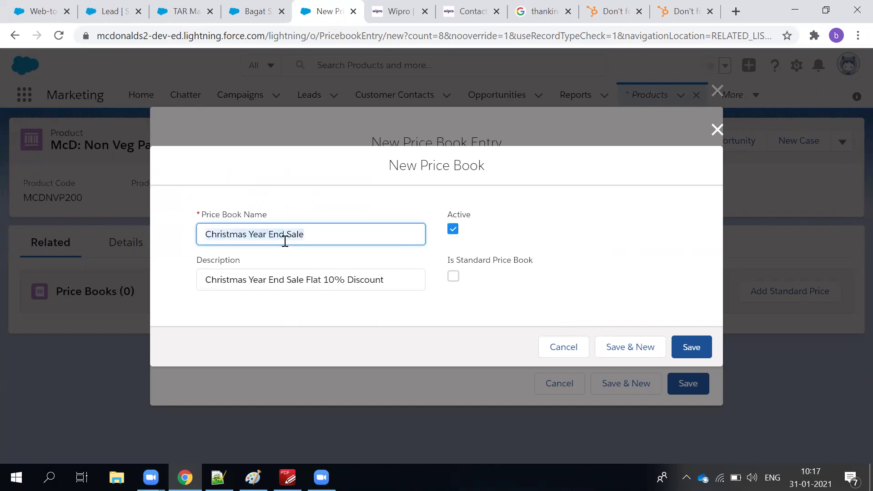
{"action": "left_click", "coordinate": [279, 285]}
{"action": "left_click", "coordinate": [706, 346]}
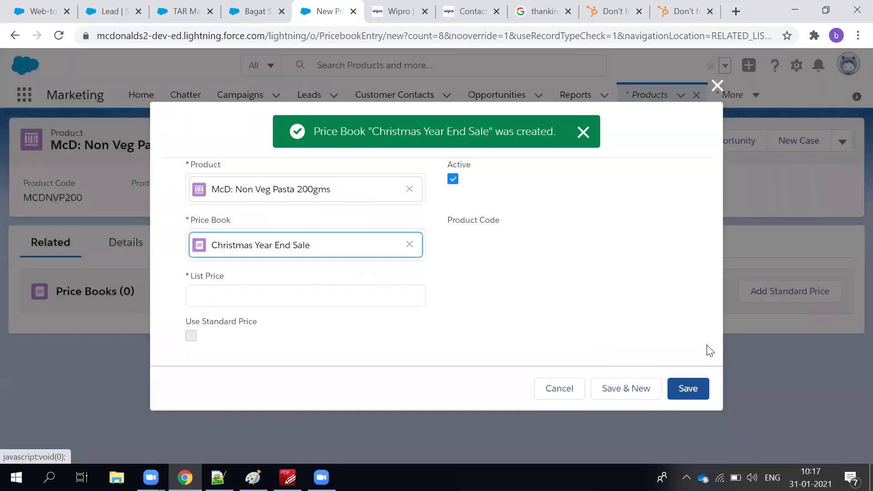
Enter a list price of 3 and try saving the price book entry.
{"action": "left_click", "coordinate": [221, 289]}
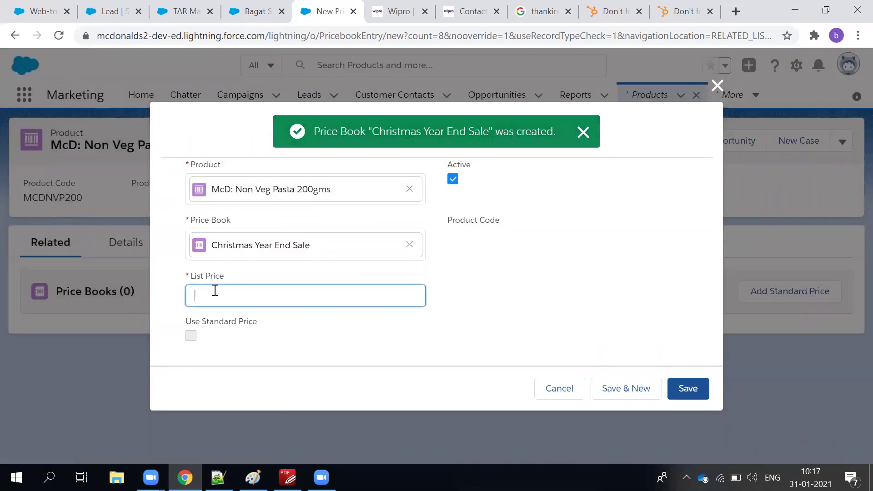
{"action": "type", "text": "3"}
{"action": "left_click", "coordinate": [688, 388]}
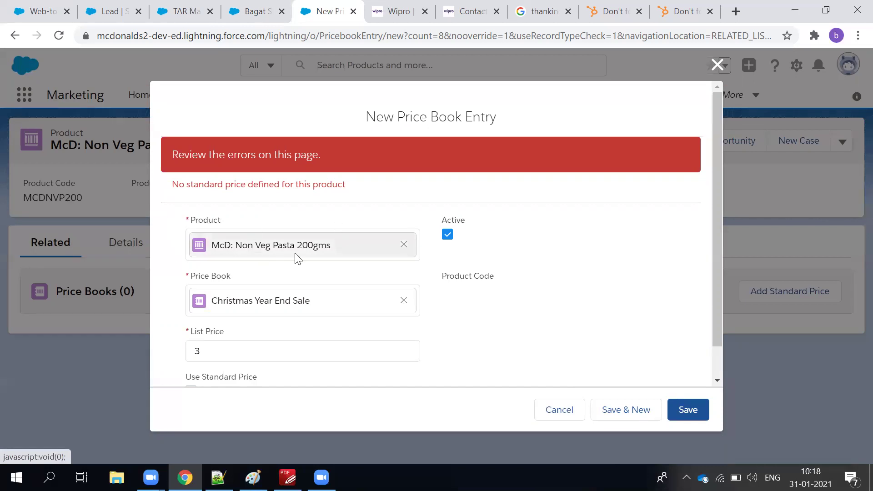
Switch the entry to Standard Price Book with list price 6 and save it.
{"action": "left_click", "coordinate": [403, 300]}
{"action": "left_click", "coordinate": [251, 354]}
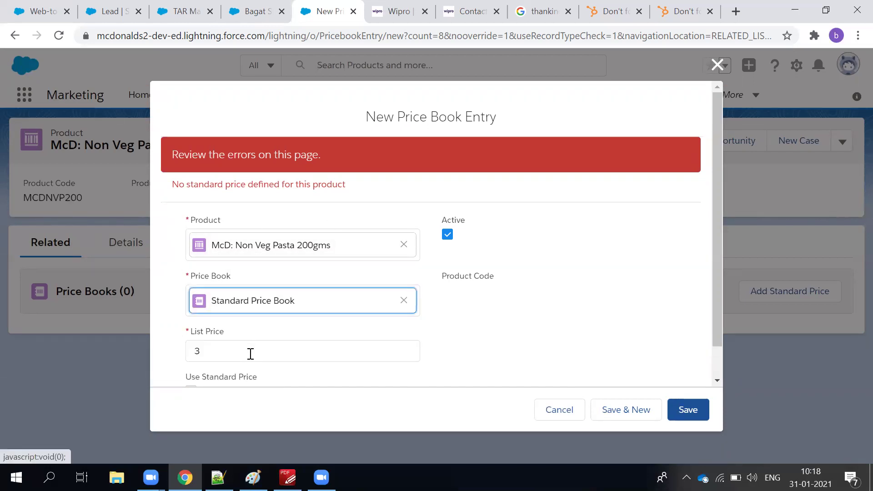
{"action": "left_click", "coordinate": [229, 357]}
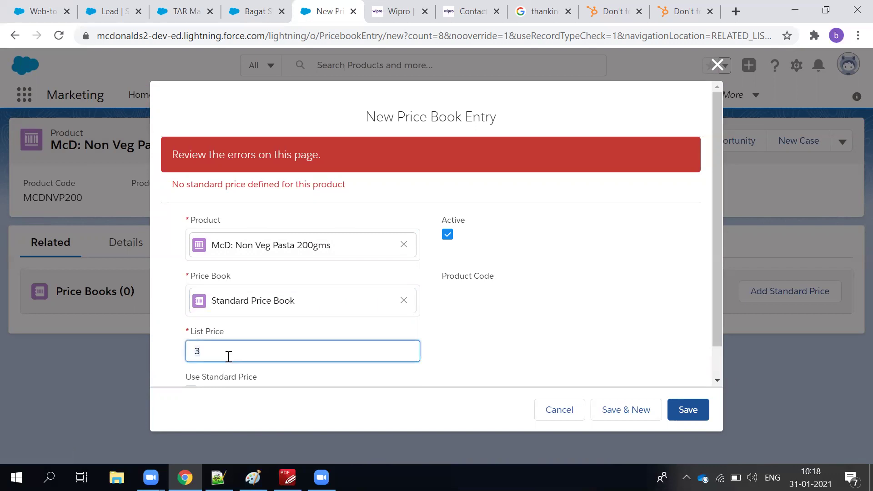
{"action": "key", "text": "BackSpace"}
{"action": "type", "text": "6"}
{"action": "left_click", "coordinate": [577, 347]}
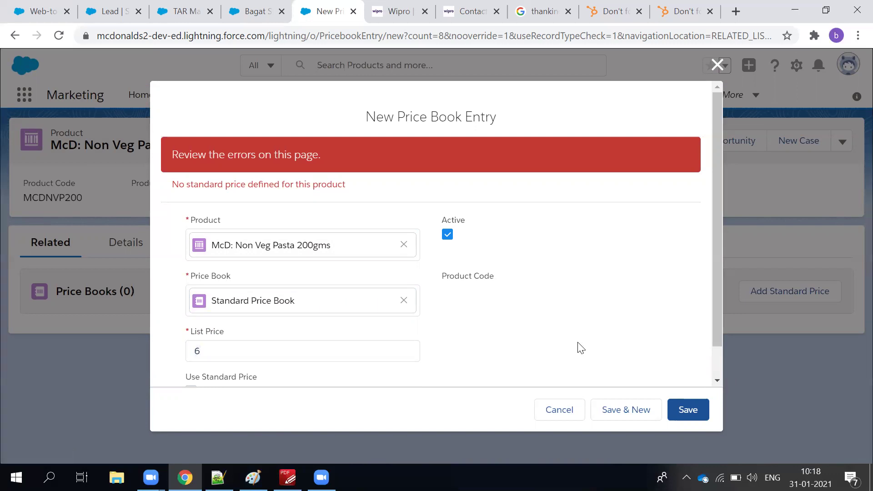
{"action": "scroll", "coordinate": [591, 359], "scroll_direction": "down", "scroll_amount": 1}
{"action": "left_click", "coordinate": [685, 409]}
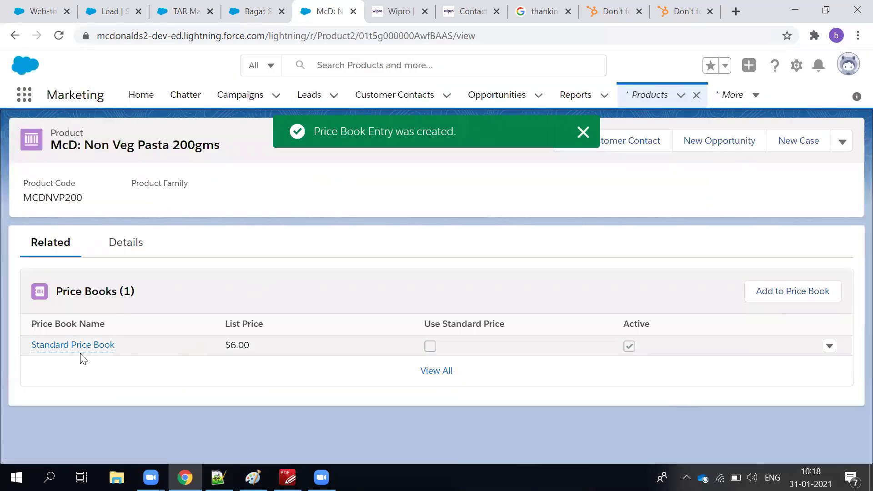
{"action": "double_click", "coordinate": [167, 142]}
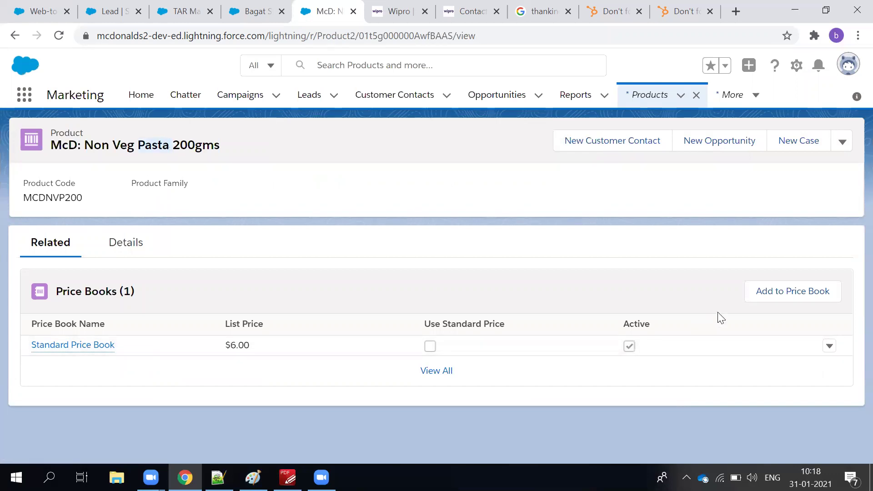
Add the pasta to Christmas Year End Sale in USD at list price 5.
{"action": "left_click", "coordinate": [767, 296]}
{"action": "left_click", "coordinate": [306, 253]}
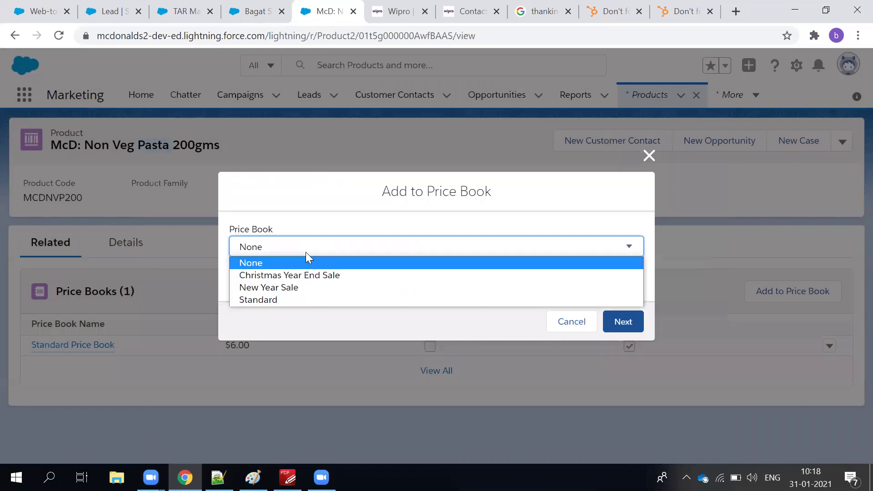
{"action": "left_click", "coordinate": [283, 280]}
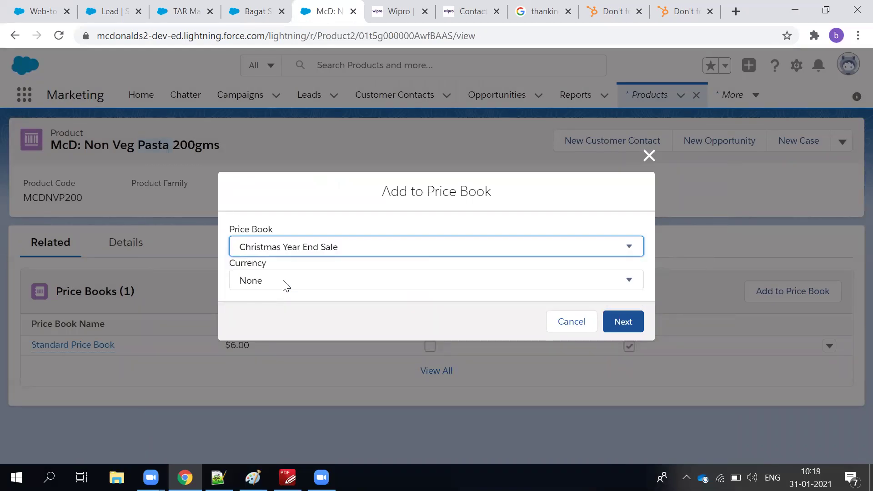
{"action": "left_click", "coordinate": [283, 280]}
{"action": "left_click", "coordinate": [274, 308]}
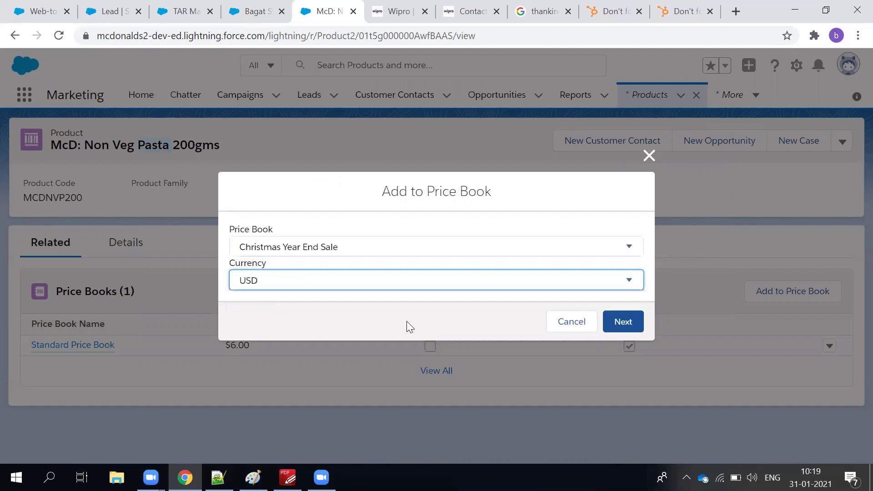
{"action": "left_click", "coordinate": [623, 331]}
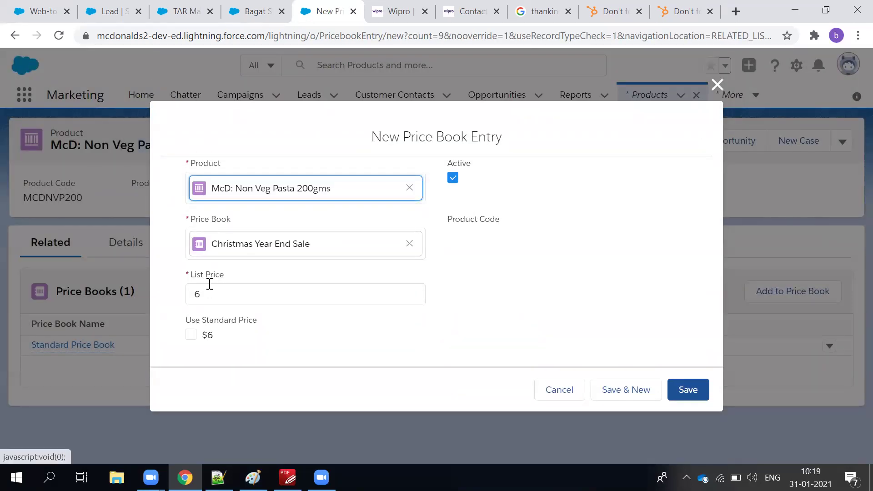
{"action": "left_click", "coordinate": [209, 287]}
{"action": "key", "text": "BackSpace"}
{"action": "type", "text": "5"}
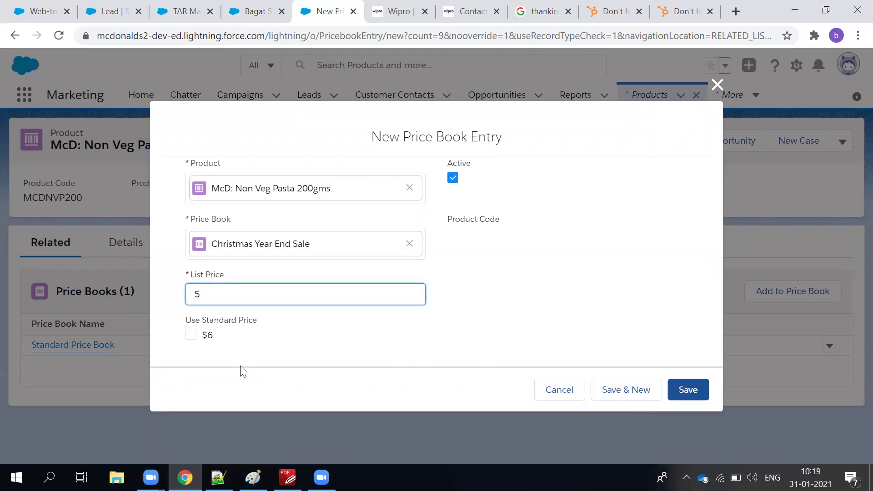
{"action": "left_click", "coordinate": [190, 335]}
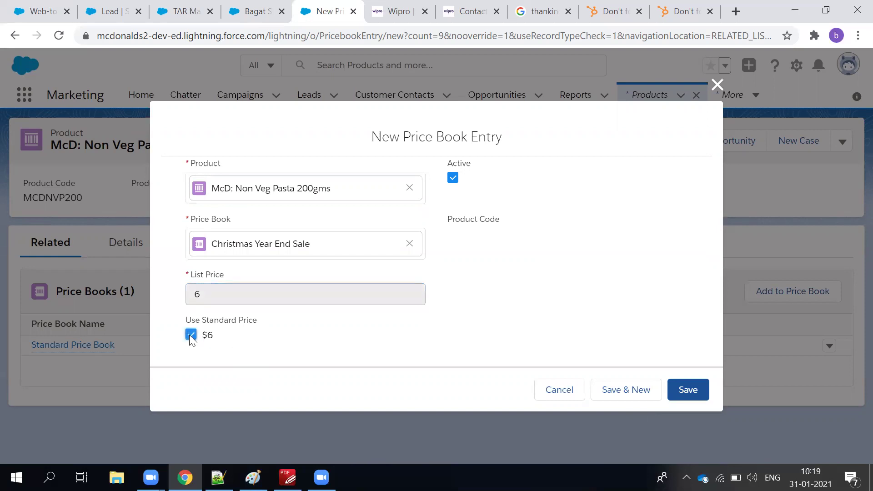
{"action": "left_click", "coordinate": [190, 335]}
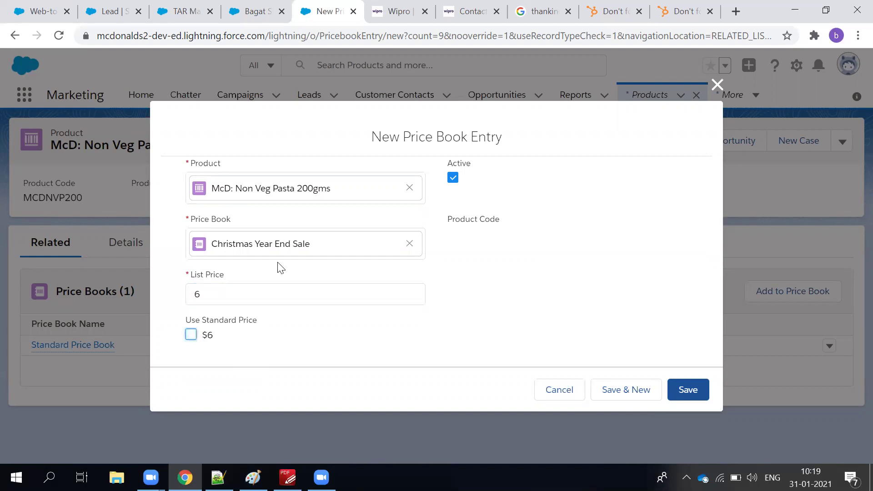
{"action": "double_click", "coordinate": [218, 292]}
{"action": "type", "text": "5"}
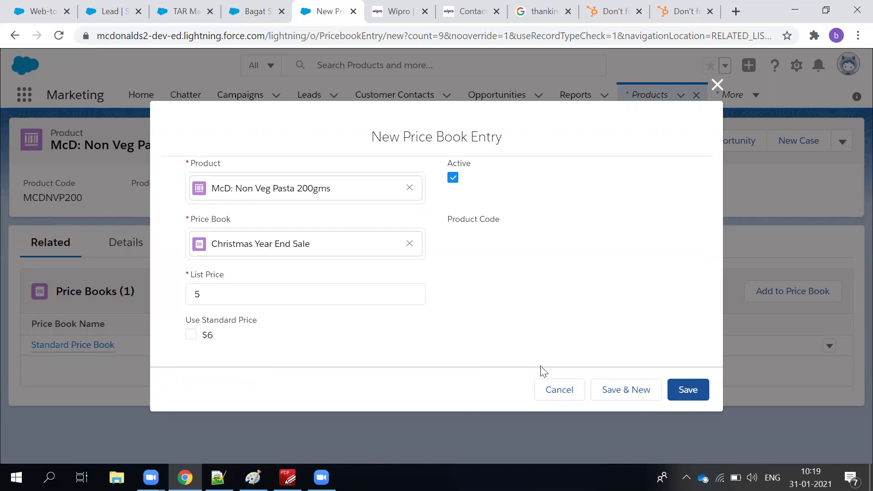
{"action": "left_click", "coordinate": [678, 394]}
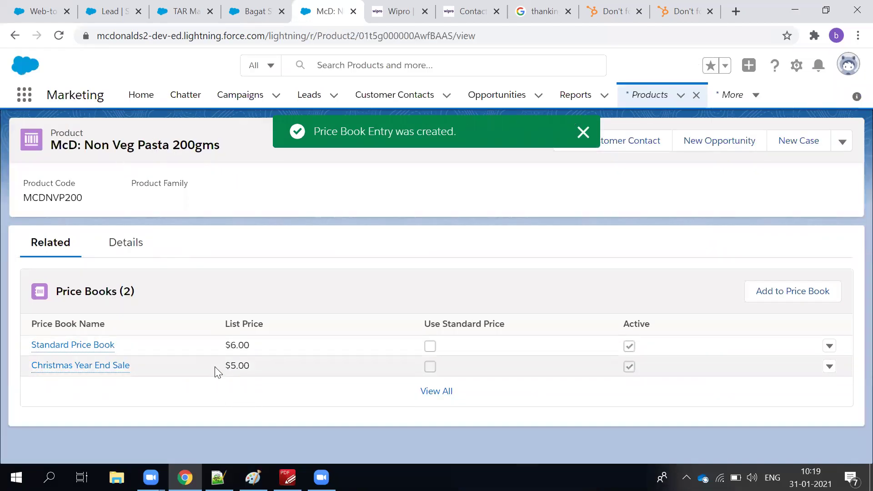
Add the pasta to New Year Sale in USD at list price 3.
{"action": "mouse_move", "coordinate": [101, 378]}
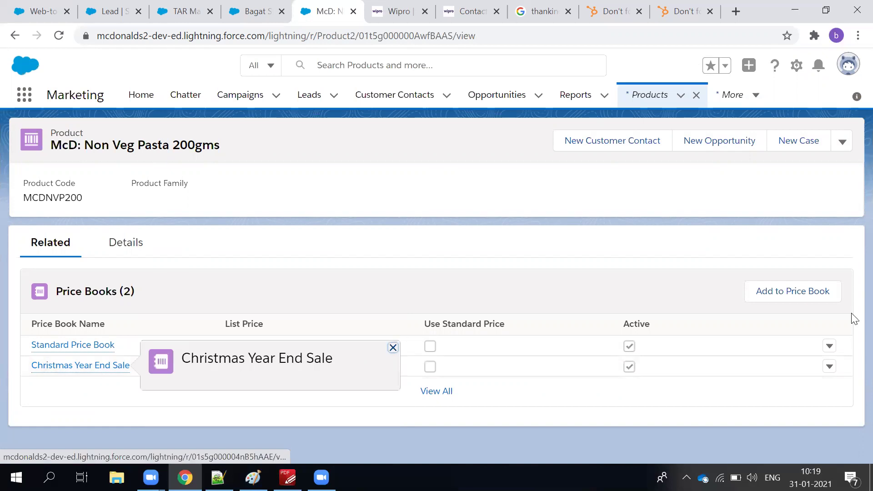
{"action": "left_click", "coordinate": [783, 292]}
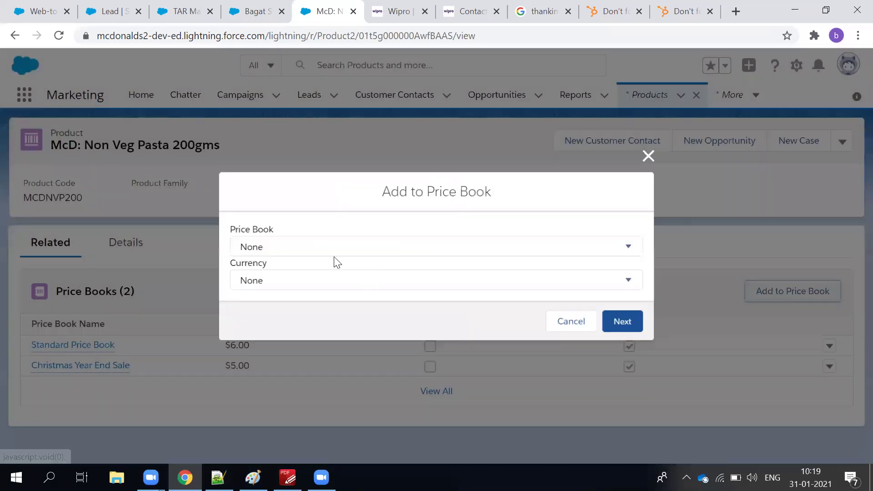
{"action": "left_click", "coordinate": [328, 252]}
{"action": "left_click", "coordinate": [306, 287]}
{"action": "left_click", "coordinate": [306, 286]}
{"action": "left_click", "coordinate": [302, 307]}
{"action": "left_click", "coordinate": [623, 322]}
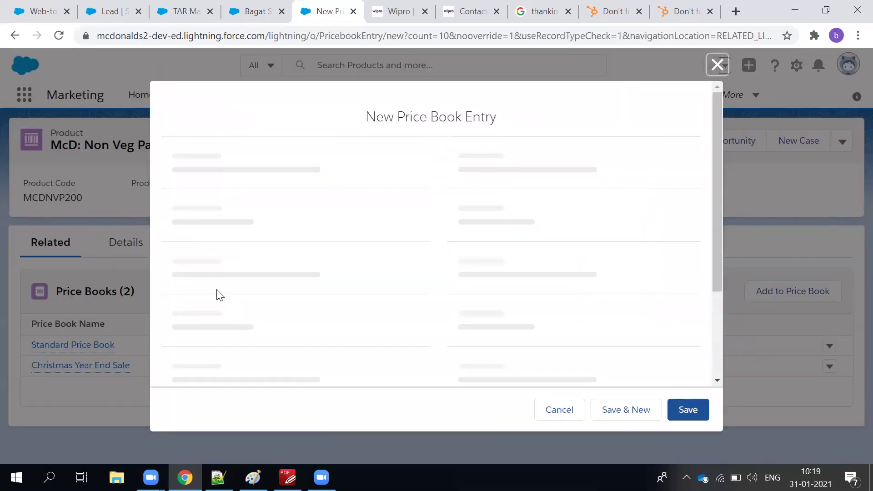
{"action": "double_click", "coordinate": [212, 295]}
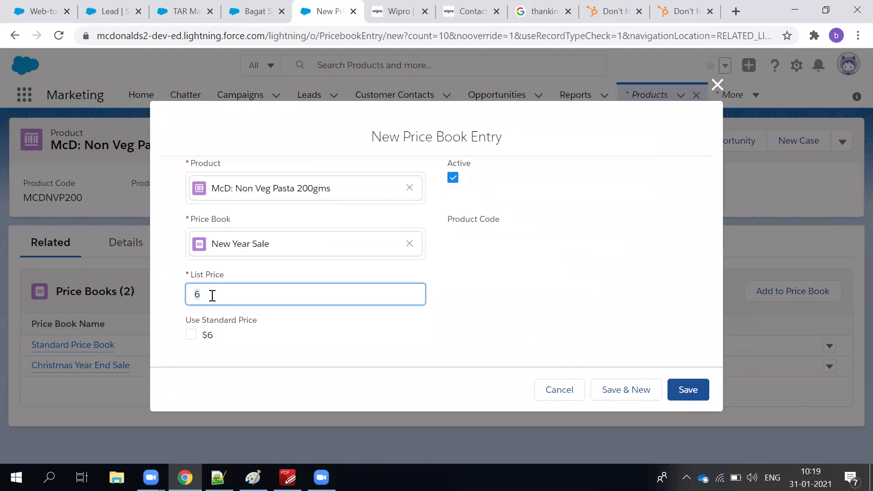
{"action": "type", "text": "3"}
{"action": "left_click", "coordinate": [704, 399]}
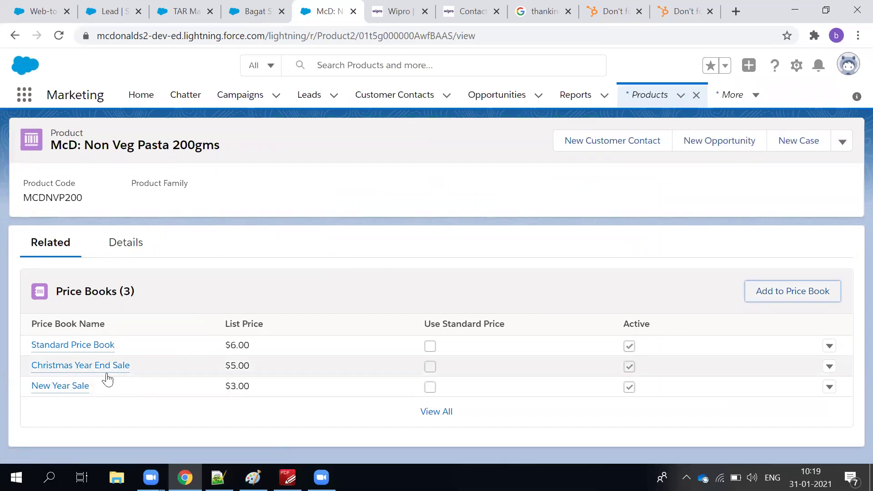
{"action": "left_click", "coordinate": [425, 256]}
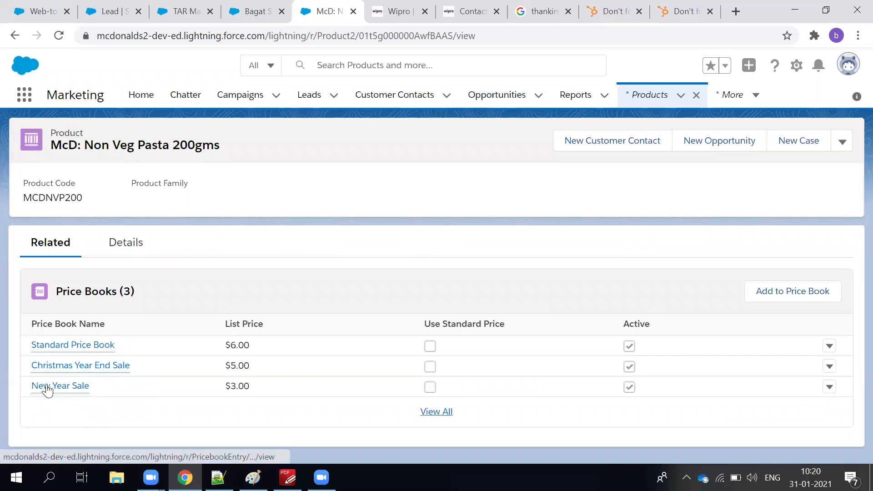
{"action": "left_click", "coordinate": [37, 348]}
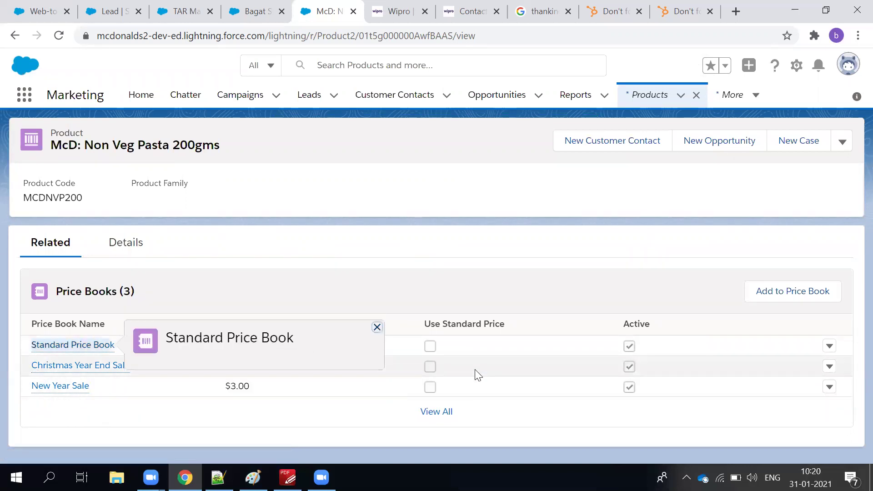
{"action": "left_click", "coordinate": [445, 265]}
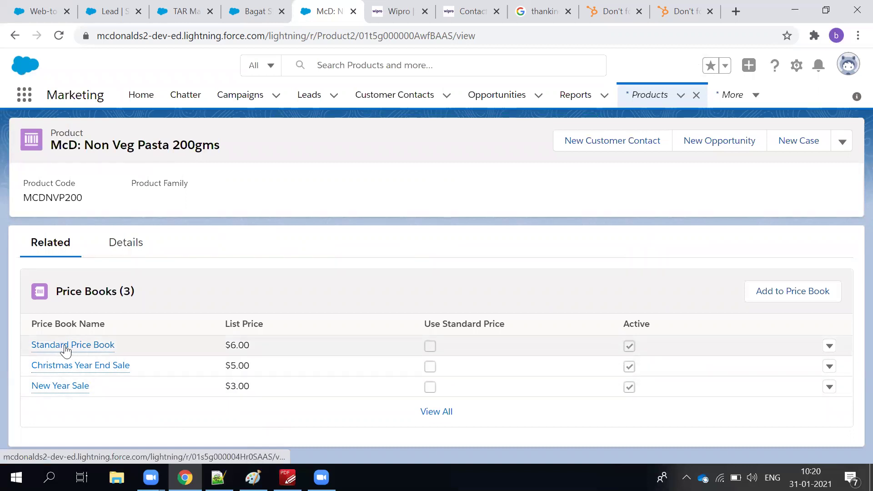
{"action": "mouse_move", "coordinate": [64, 349]}
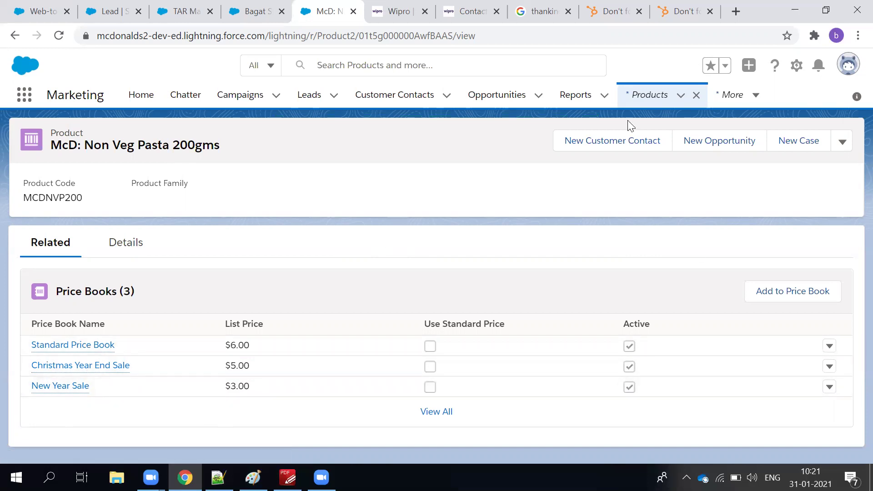
{"action": "left_click", "coordinate": [256, 15]}
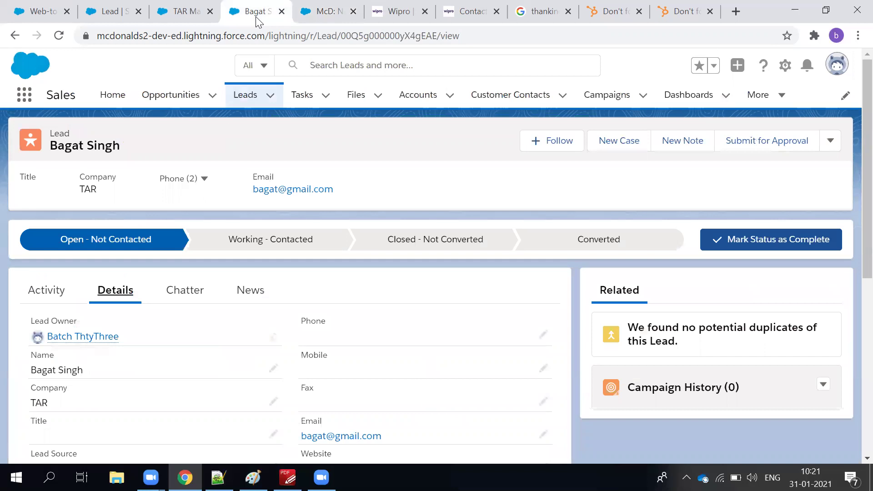
Go to the TAR Manufacture account and open its TAR Manufacture-1000 Evening Meals opportunity.
{"action": "left_click", "coordinate": [178, 15]}
{"action": "scroll", "coordinate": [108, 276], "scroll_direction": "down", "scroll_amount": 5}
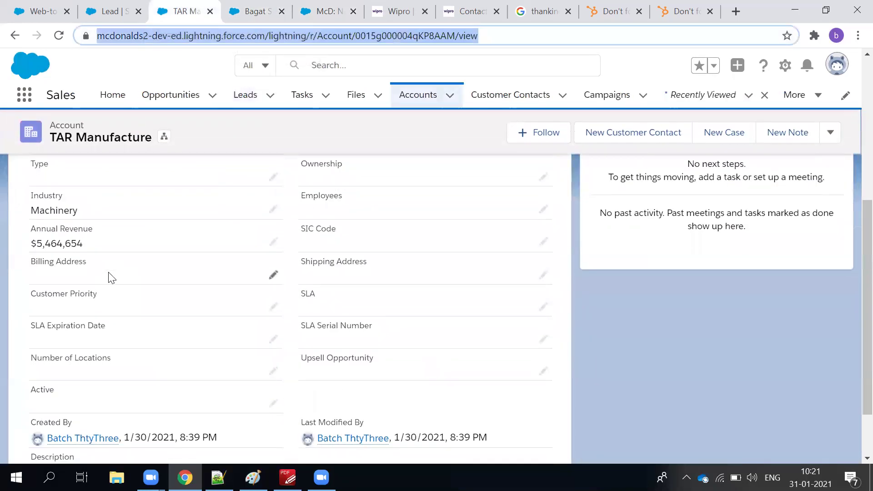
{"action": "scroll", "coordinate": [112, 278], "scroll_direction": "up", "scroll_amount": 5}
{"action": "left_click", "coordinate": [45, 240]}
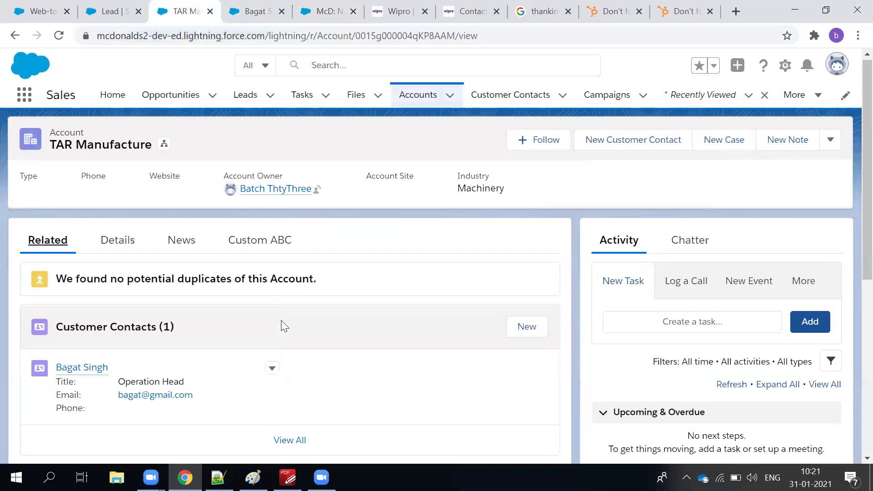
{"action": "scroll", "coordinate": [281, 320], "scroll_direction": "down", "scroll_amount": 3}
{"action": "left_click", "coordinate": [127, 396]}
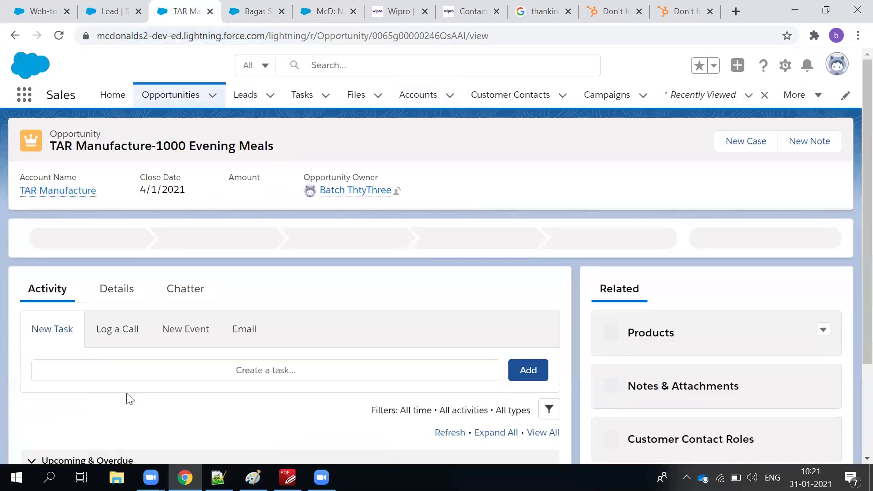
Review the opportunity's Details fields, ending back at the top of the record.
{"action": "scroll", "coordinate": [109, 187], "scroll_direction": "down", "scroll_amount": 3}
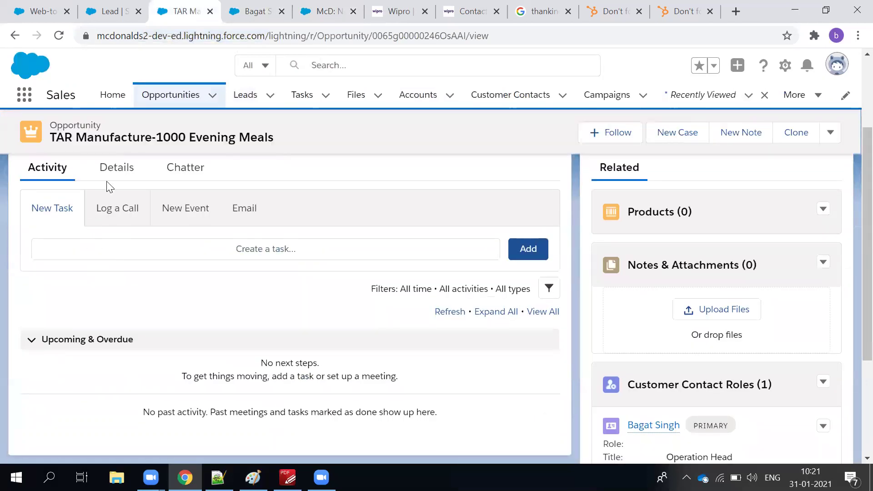
{"action": "left_click", "coordinate": [115, 169]}
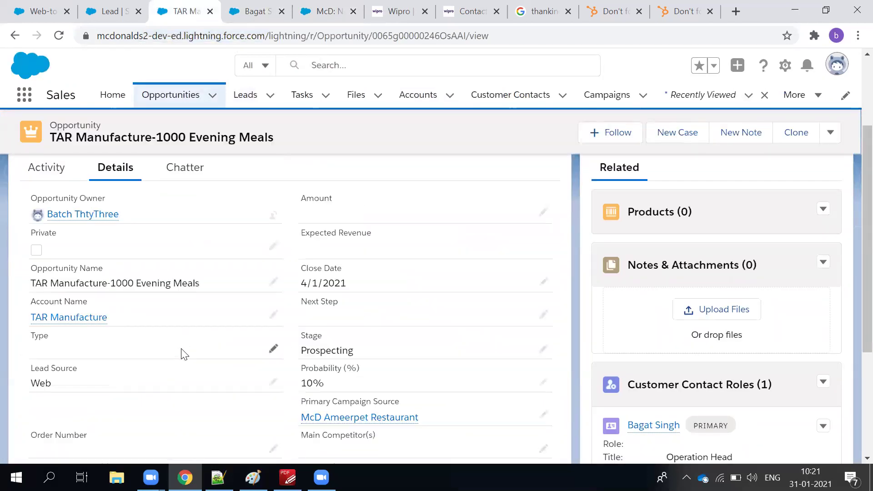
{"action": "scroll", "coordinate": [182, 350], "scroll_direction": "up", "scroll_amount": 2}
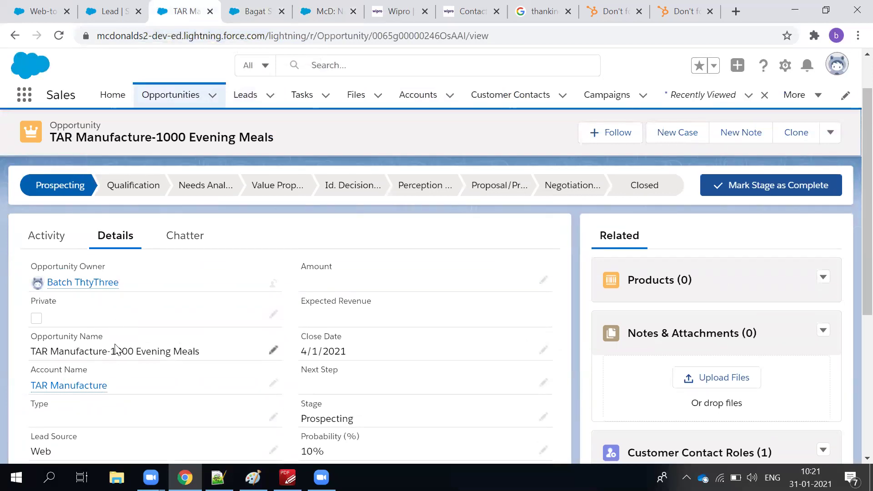
{"action": "scroll", "coordinate": [178, 322], "scroll_direction": "down", "scroll_amount": 5}
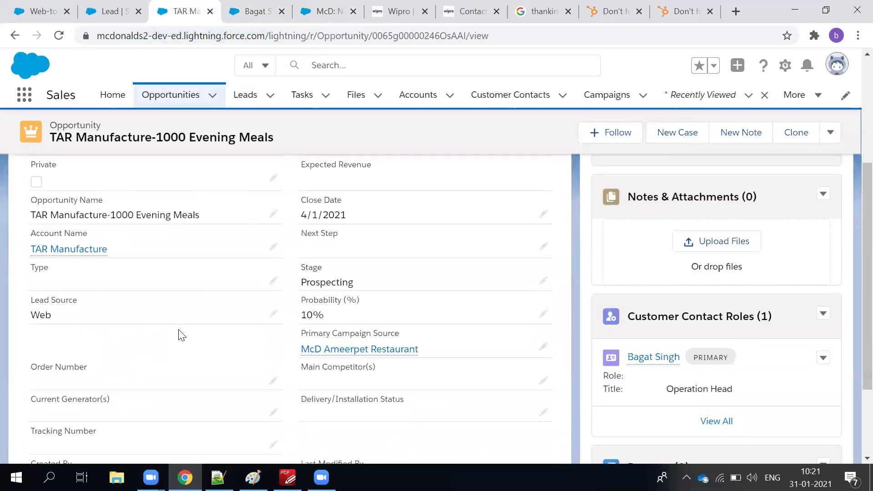
{"action": "scroll", "coordinate": [177, 348], "scroll_direction": "up", "scroll_amount": 5}
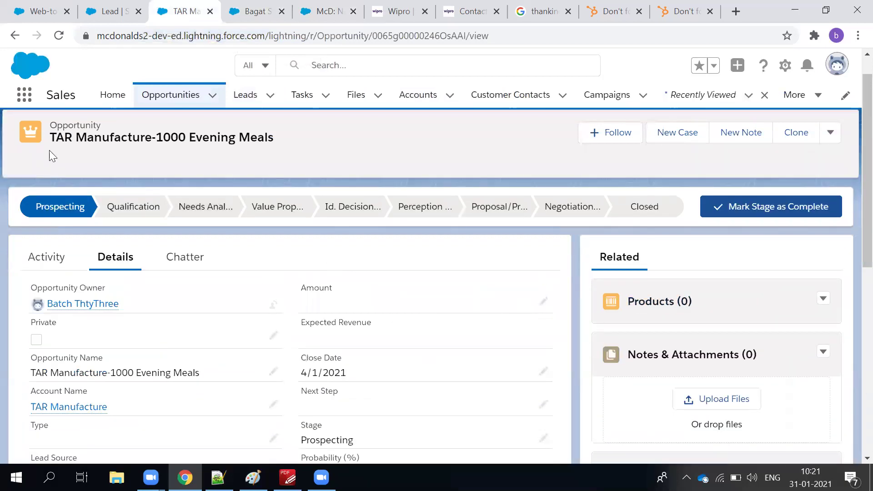
{"action": "scroll", "coordinate": [97, 343], "scroll_direction": "down", "scroll_amount": 5}
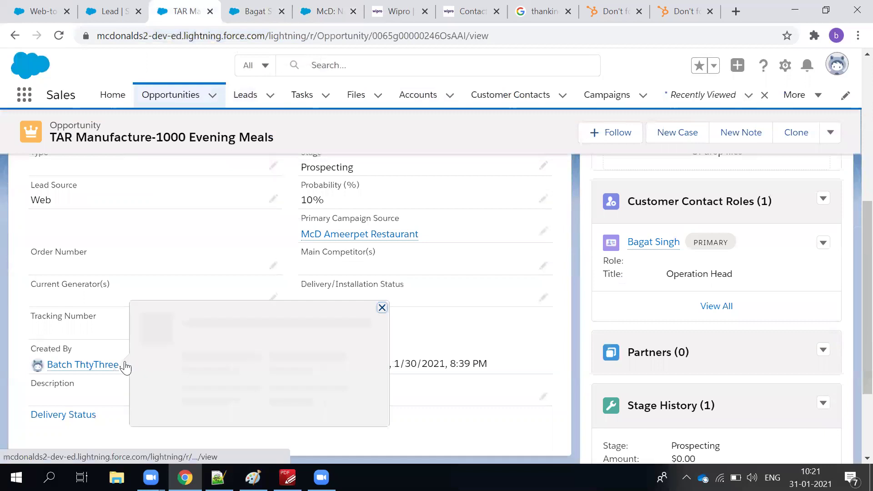
{"action": "scroll", "coordinate": [241, 253], "scroll_direction": "up", "scroll_amount": 3}
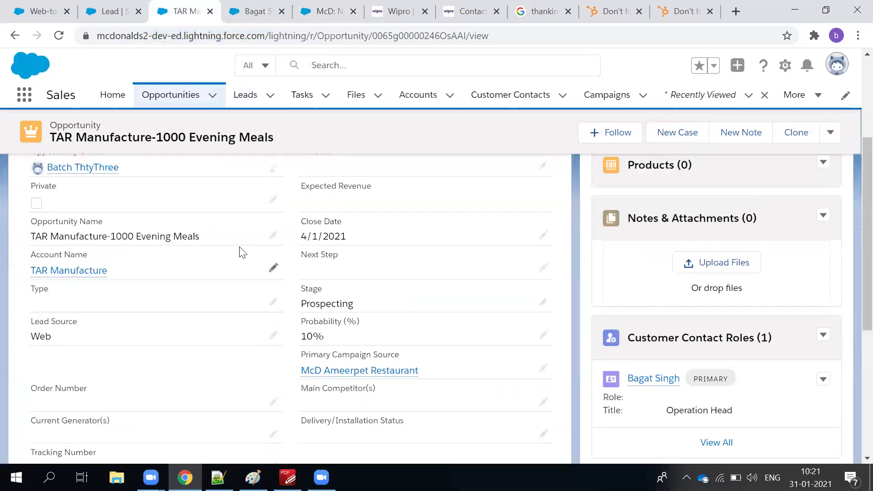
{"action": "scroll", "coordinate": [241, 252], "scroll_direction": "down", "scroll_amount": 4}
{"action": "scroll", "coordinate": [241, 253], "scroll_direction": "up", "scroll_amount": 5}
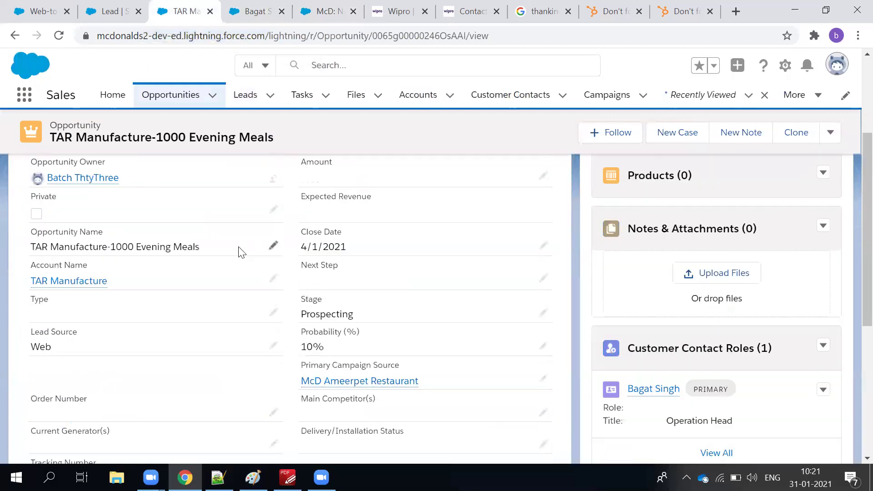
{"action": "scroll", "coordinate": [241, 253], "scroll_direction": "up", "scroll_amount": 4}
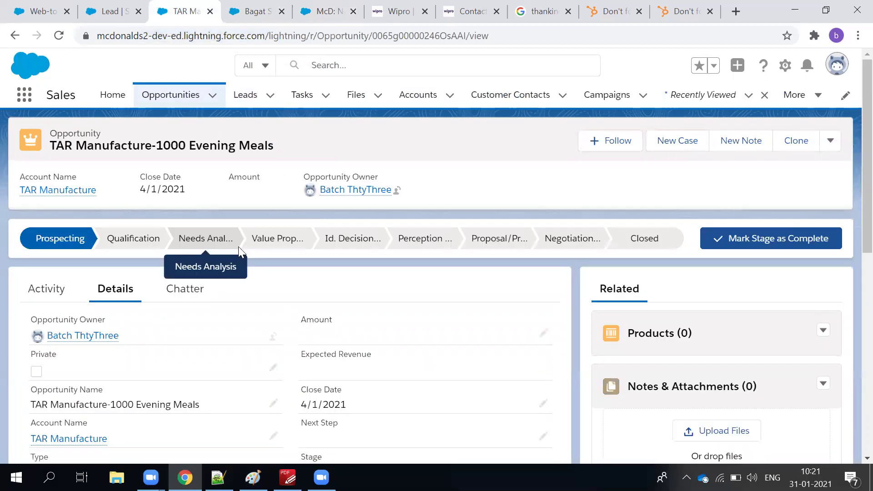
{"action": "scroll", "coordinate": [241, 253], "scroll_direction": "down", "scroll_amount": 5}
{"action": "scroll", "coordinate": [241, 253], "scroll_direction": "up", "scroll_amount": 2}
{"action": "scroll", "coordinate": [241, 253], "scroll_direction": "up", "scroll_amount": 3}
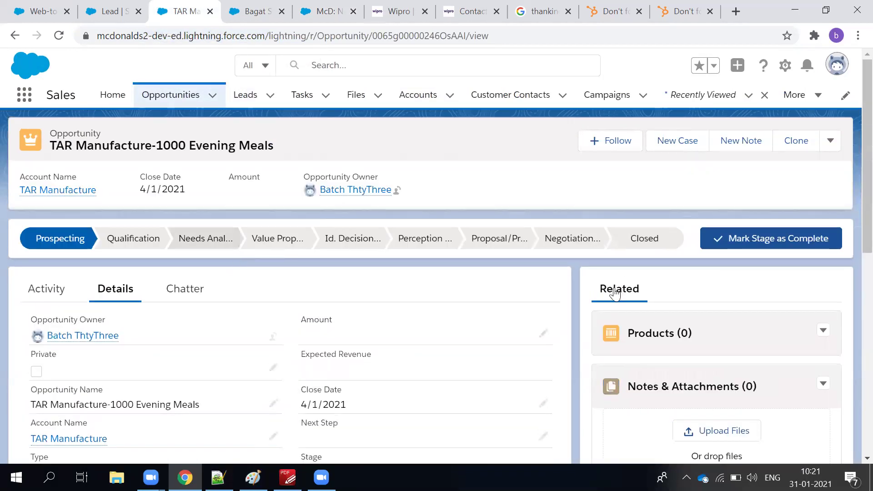
Choose New Year Sale as the price book for the Evening Meals opportunity's products.
{"action": "left_click", "coordinate": [822, 331]}
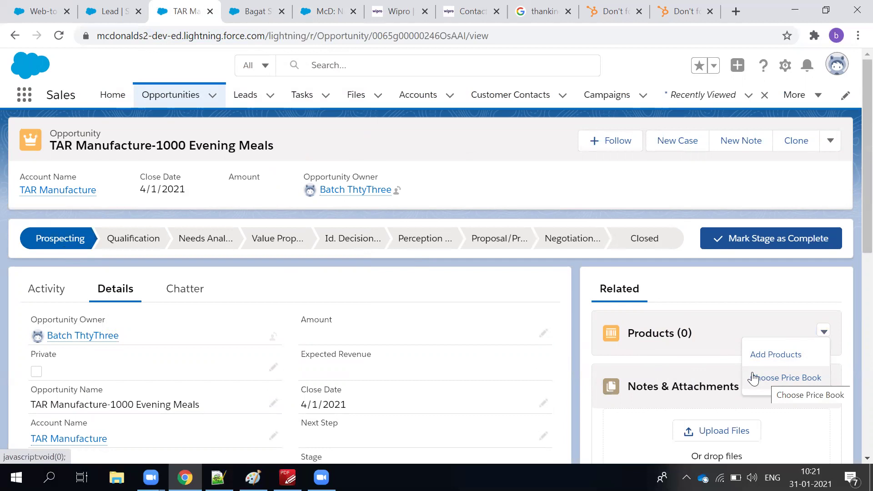
{"action": "left_click", "coordinate": [752, 377]}
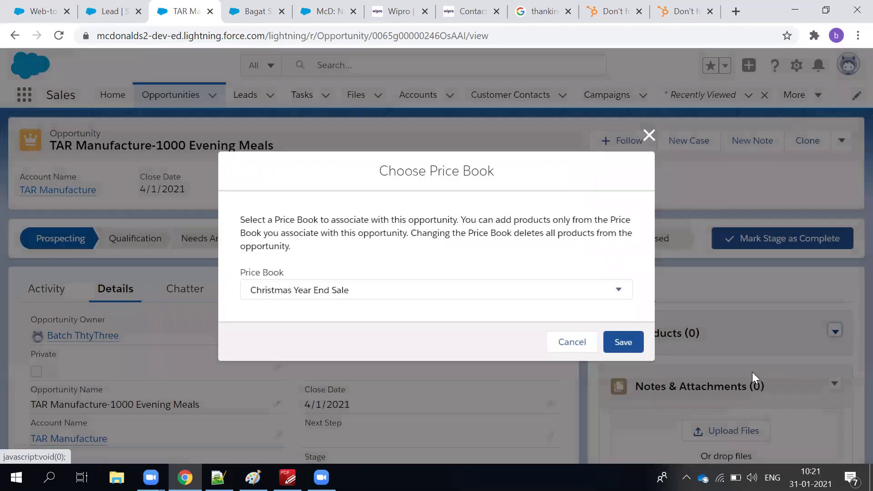
{"action": "left_click", "coordinate": [346, 293]}
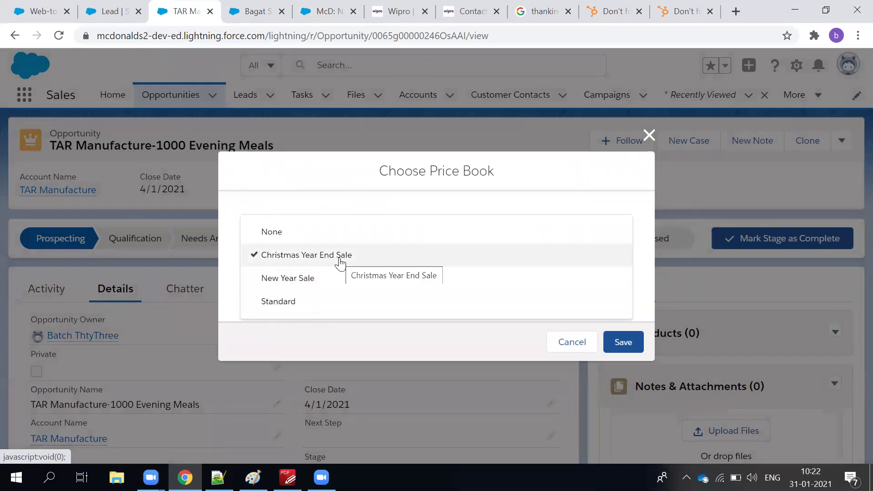
{"action": "left_click", "coordinate": [332, 276]}
{"action": "left_click", "coordinate": [619, 343]}
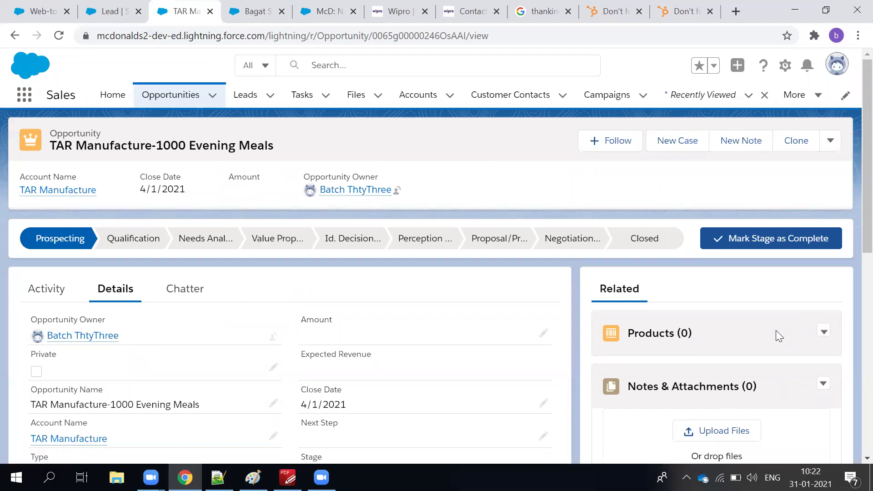
{"action": "left_click", "coordinate": [824, 332]}
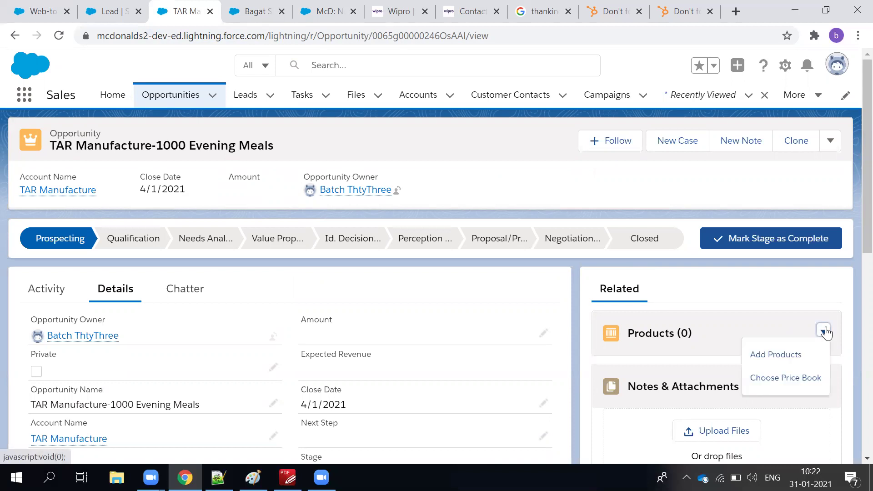
Select McD: Non-Veg Burger Large, Non Veg Pasta 200gms and Veg Pasta 150gms, then continue.
{"action": "left_click", "coordinate": [776, 354]}
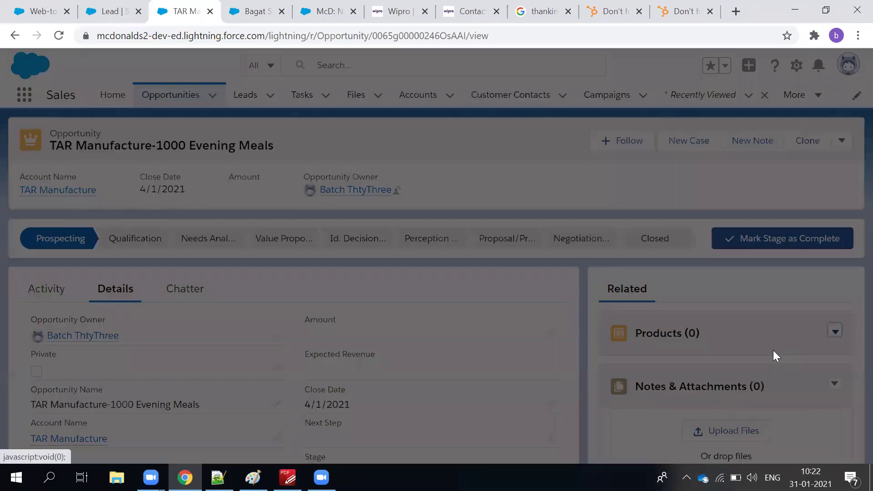
{"action": "left_click_drag", "start_coordinate": [431, 116], "coordinate": [491, 116]}
{"action": "left_click", "coordinate": [421, 310]}
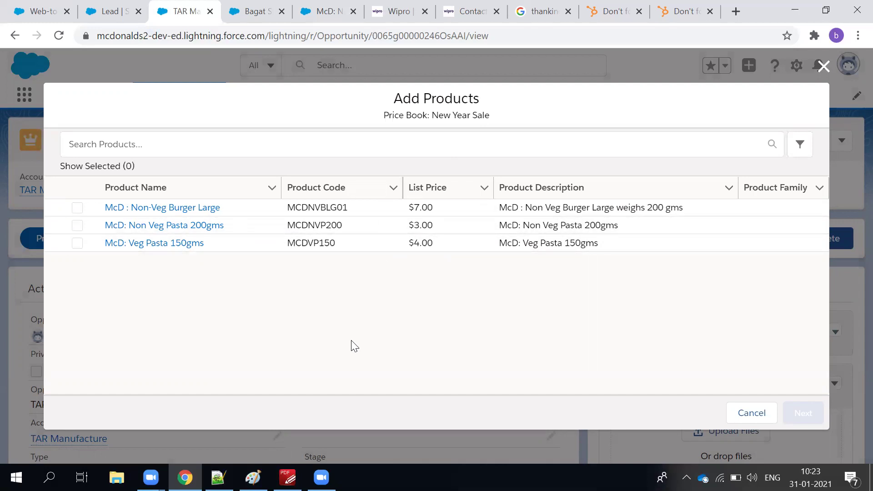
{"action": "left_click", "coordinate": [79, 210]}
{"action": "left_click", "coordinate": [78, 225]}
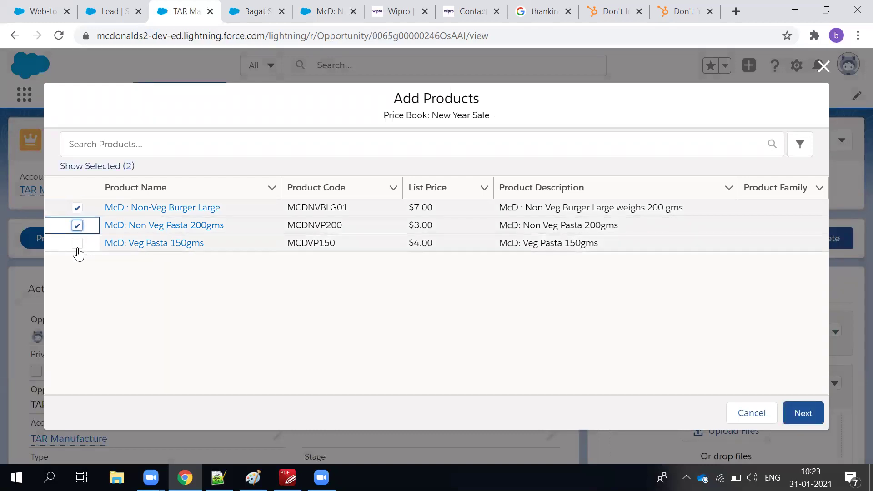
{"action": "left_click", "coordinate": [78, 244]}
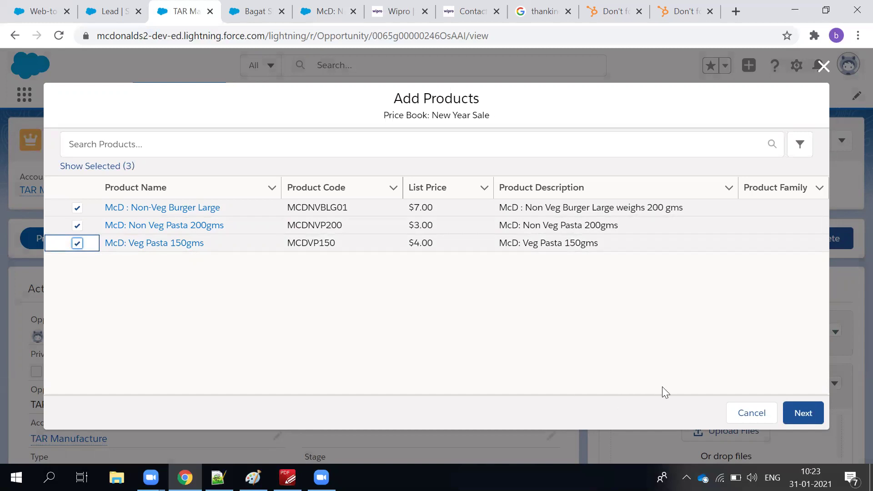
{"action": "left_click", "coordinate": [792, 412]}
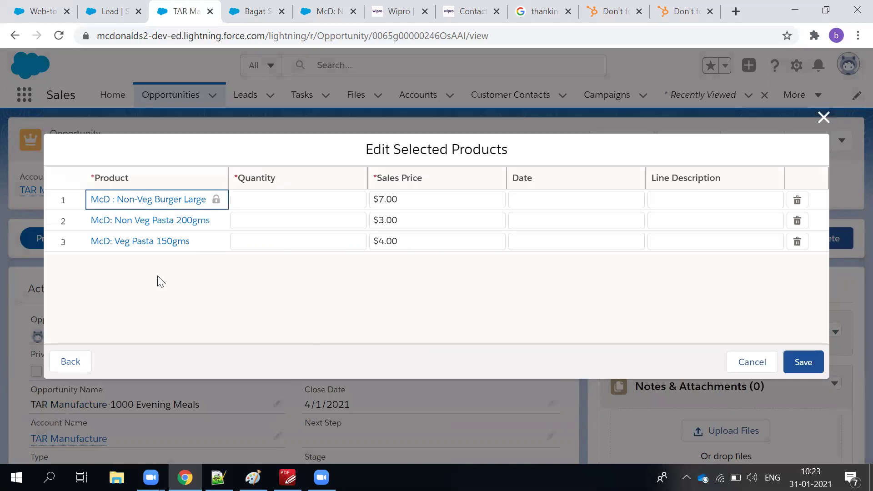
Enter quantities 300, 300 and 400 for the burger, Non Veg Pasta and Veg Pasta lines.
{"action": "left_click", "coordinate": [309, 201]}
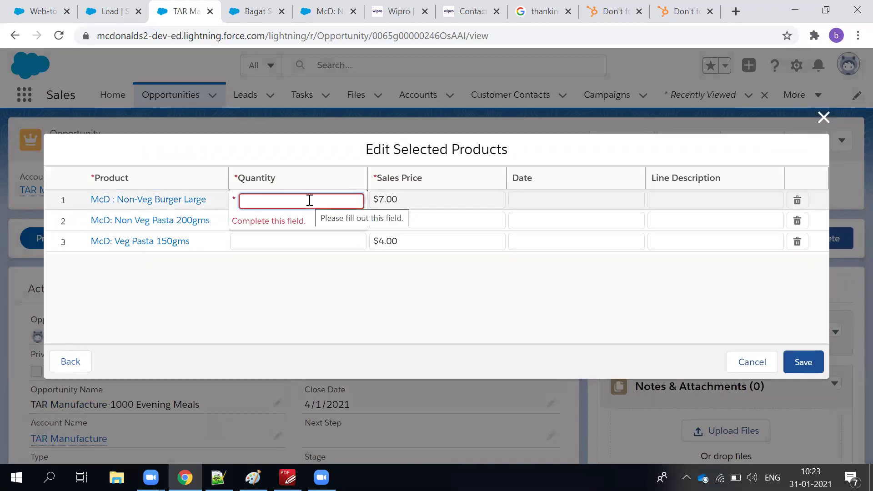
{"action": "type", "text": "83"}
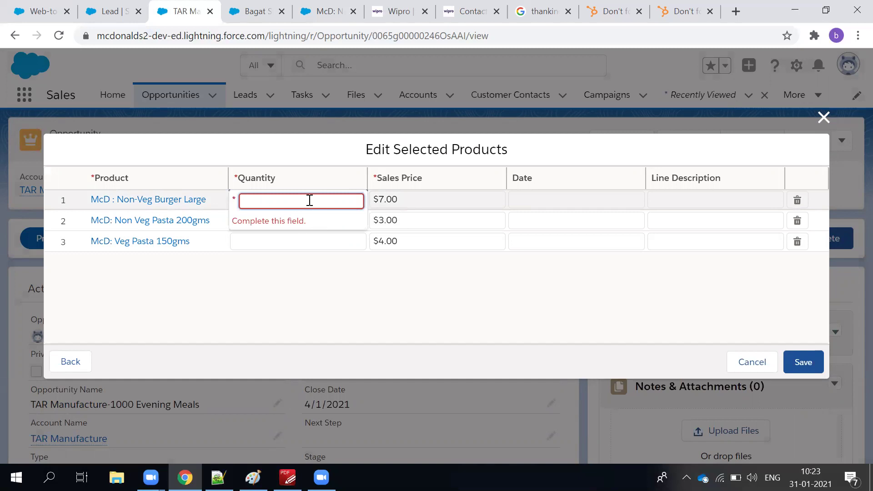
{"action": "left_click", "coordinate": [279, 312]}
{"action": "left_click", "coordinate": [263, 225]}
{"action": "type", "text": "300"}
{"action": "left_click", "coordinate": [277, 325]}
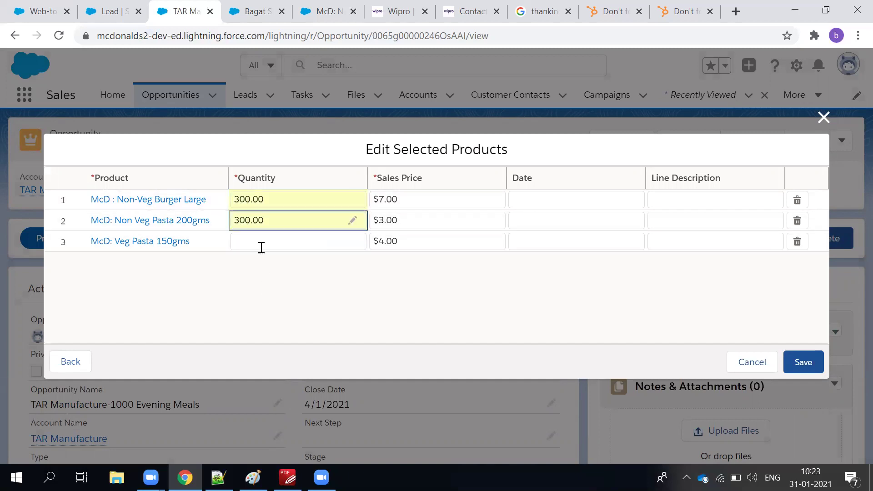
{"action": "left_click", "coordinate": [262, 246]}
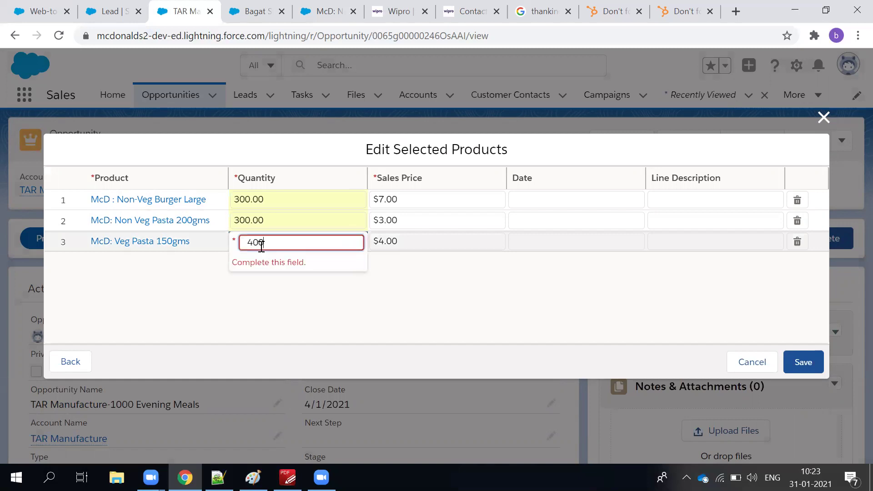
{"action": "left_click", "coordinate": [420, 303]}
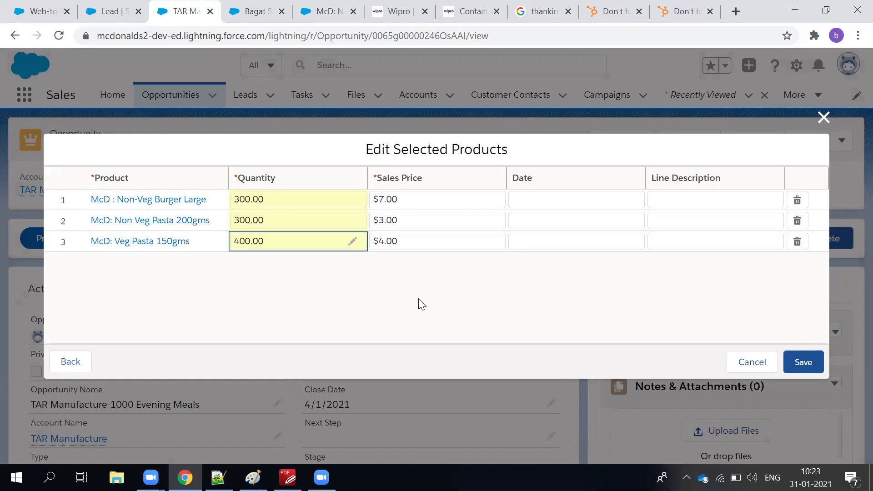
Date all three product lines 2/4/2021 and save them.
{"action": "left_click", "coordinate": [560, 203]}
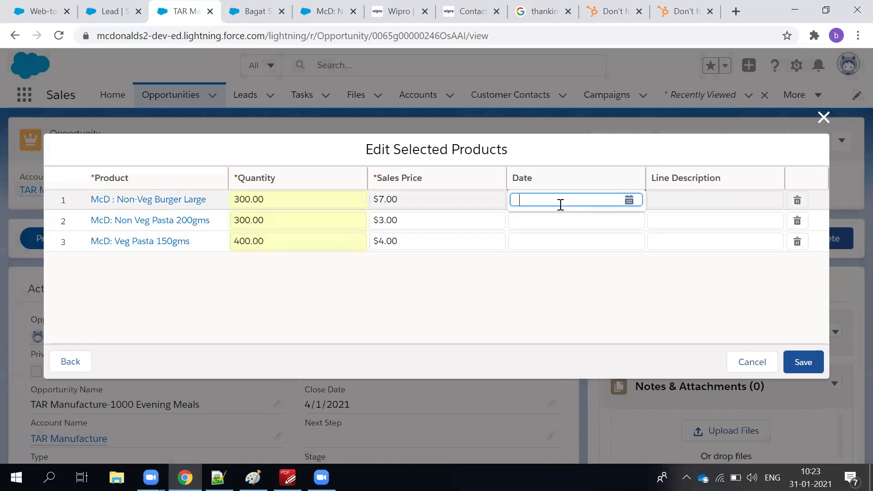
{"action": "left_click", "coordinate": [630, 202]}
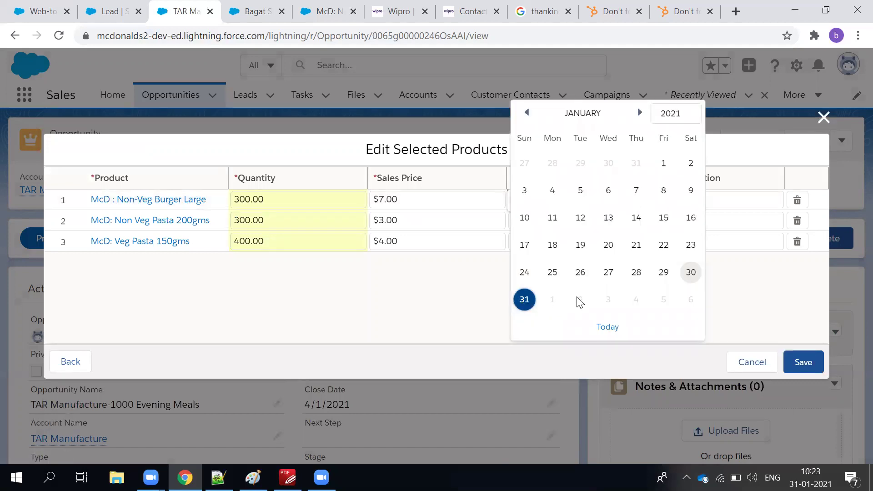
{"action": "left_click", "coordinate": [636, 300]}
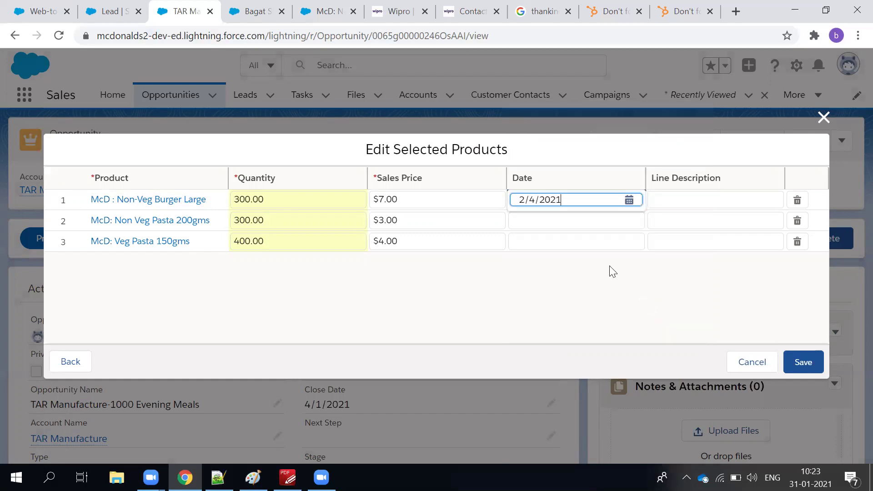
{"action": "left_click", "coordinate": [577, 219]}
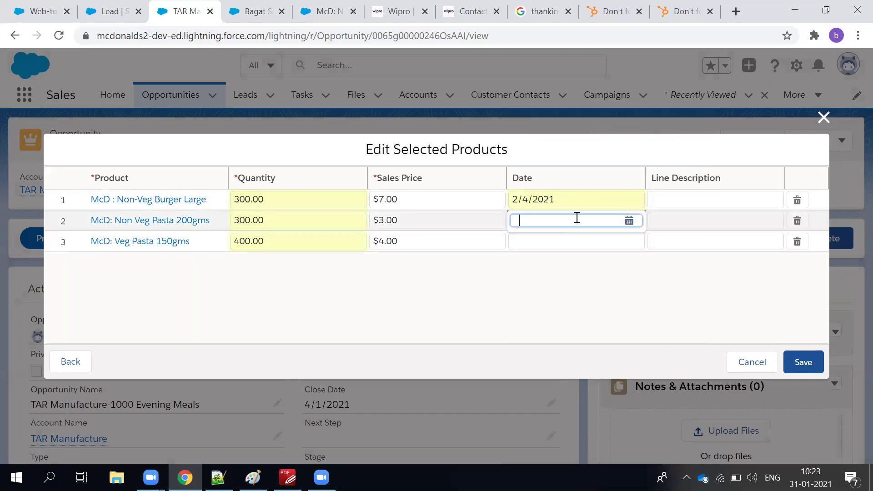
{"action": "left_click", "coordinate": [630, 220]}
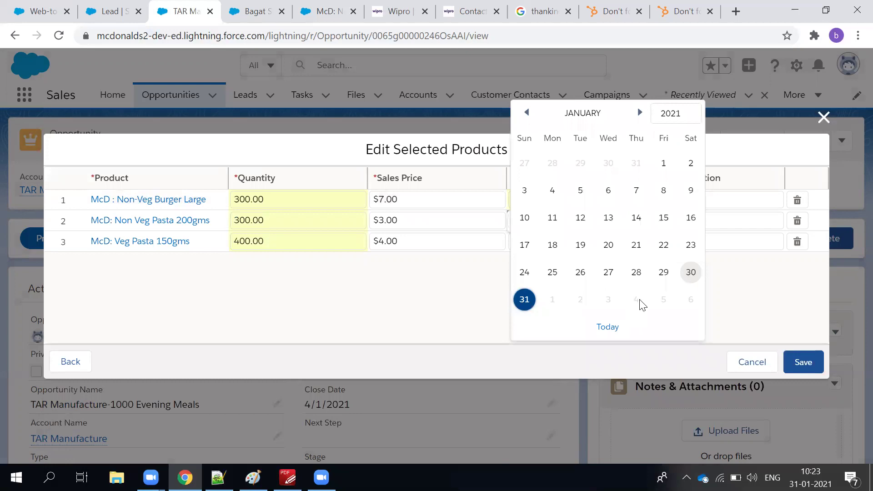
{"action": "left_click", "coordinate": [635, 299]}
{"action": "left_click", "coordinate": [574, 245]}
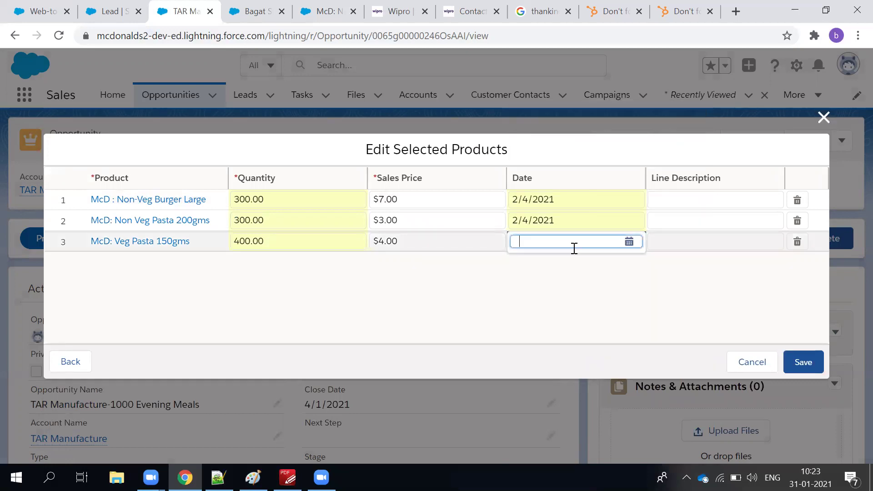
{"action": "left_click", "coordinate": [629, 243]}
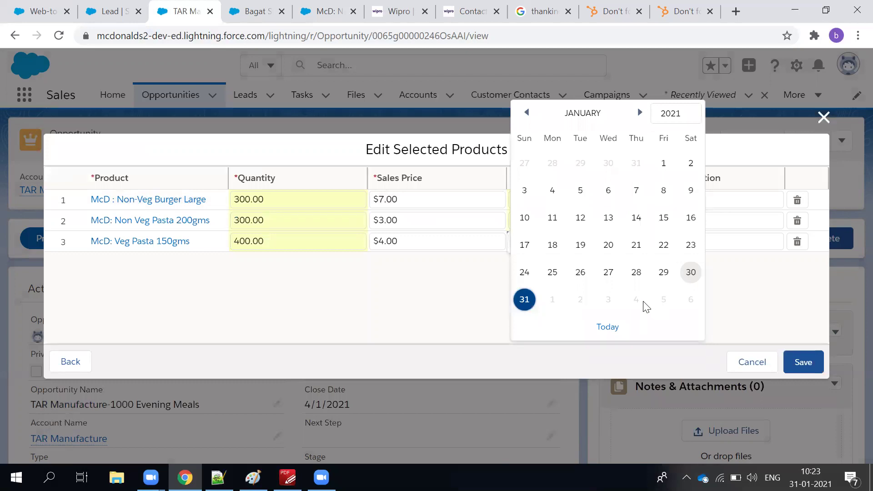
{"action": "left_click", "coordinate": [642, 303]}
{"action": "left_click", "coordinate": [802, 363]}
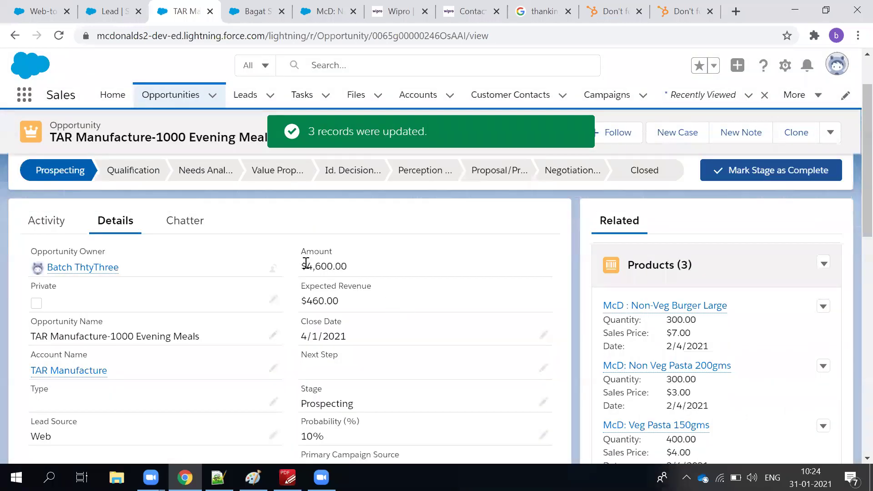
{"action": "left_click_drag", "start_coordinate": [306, 263], "coordinate": [343, 312]}
{"action": "scroll", "coordinate": [700, 364], "scroll_direction": "down", "scroll_amount": 1}
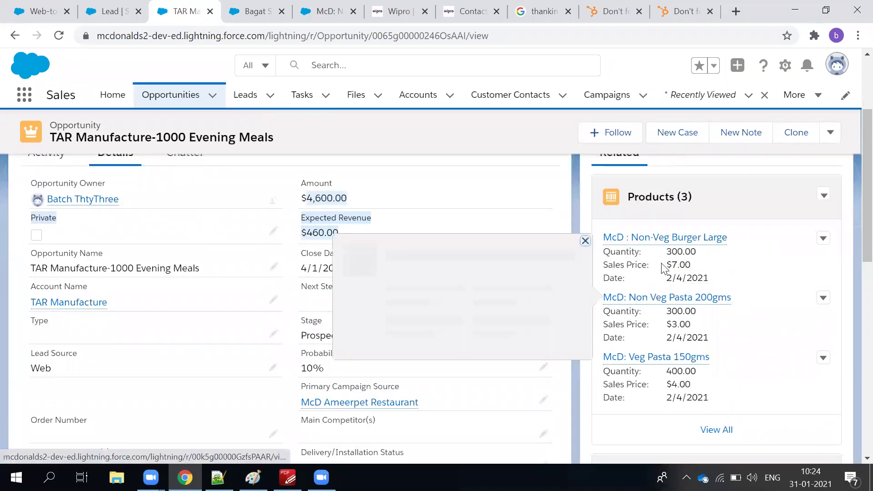
{"action": "left_click_drag", "start_coordinate": [668, 265], "coordinate": [698, 269]}
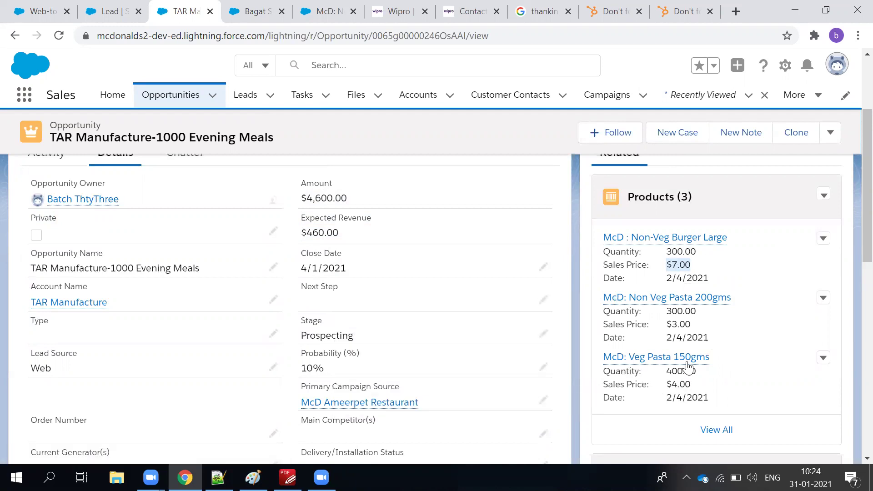
{"action": "left_click", "coordinate": [376, 339]}
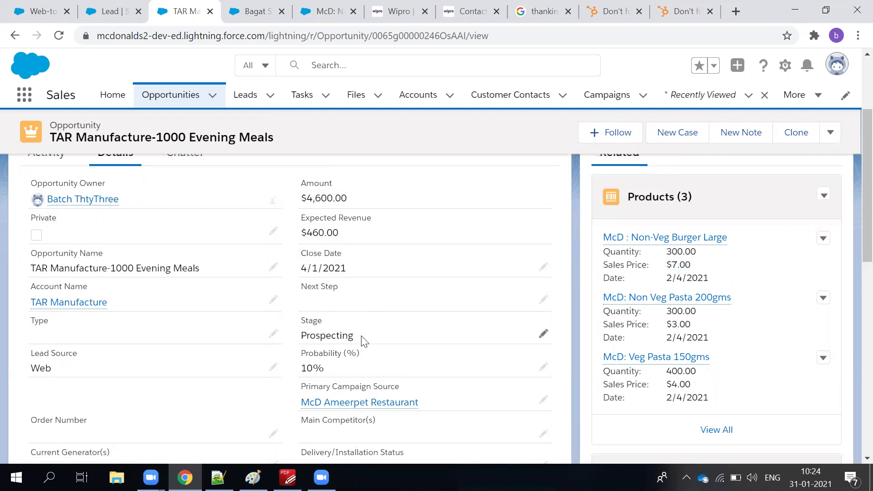
{"action": "double_click", "coordinate": [371, 205]}
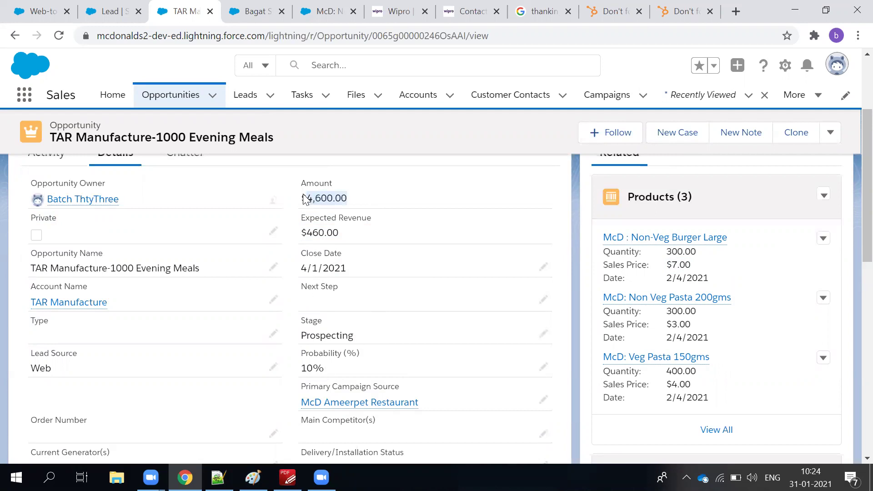
{"action": "left_click_drag", "start_coordinate": [305, 233], "coordinate": [352, 240]}
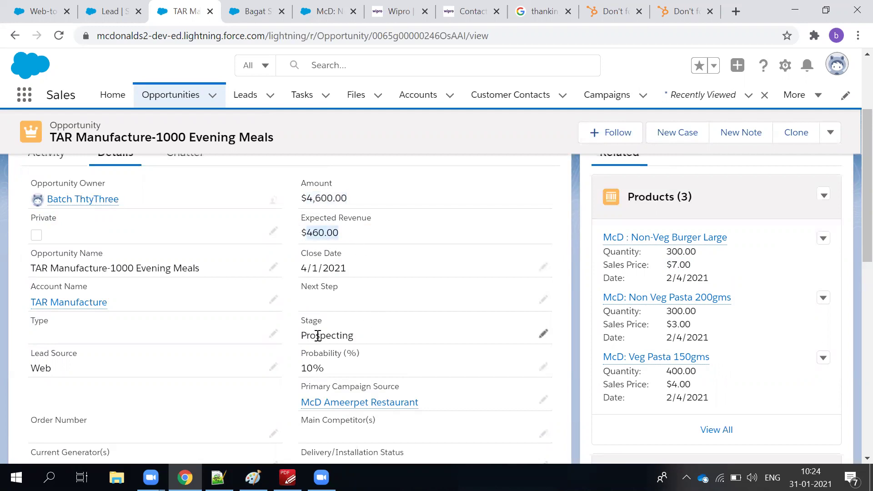
{"action": "scroll", "coordinate": [322, 308], "scroll_direction": "up", "scroll_amount": 3}
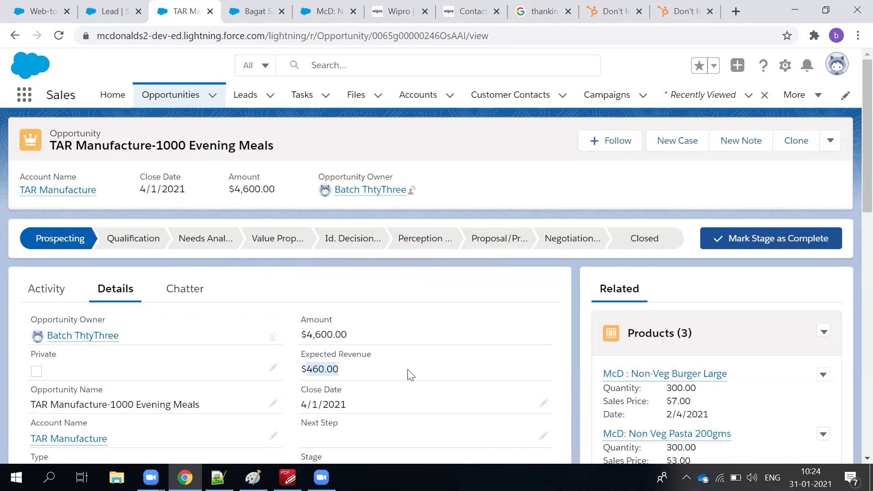
{"action": "scroll", "coordinate": [327, 387], "scroll_direction": "down", "scroll_amount": 3}
Mark Needs Analysis as the current stage, then check the 20% probability and 4,600.00 amount.
{"action": "scroll", "coordinate": [285, 246], "scroll_direction": "up", "scroll_amount": 3}
{"action": "left_click", "coordinate": [218, 237]}
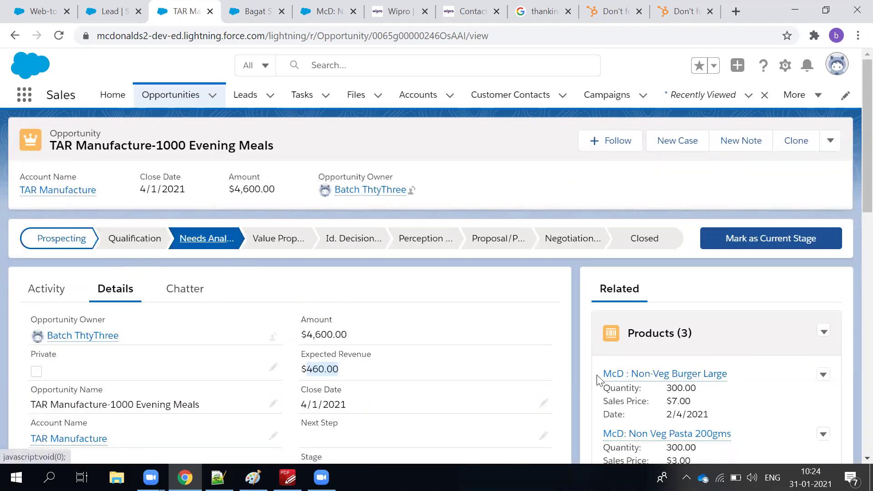
{"action": "left_click", "coordinate": [755, 238]}
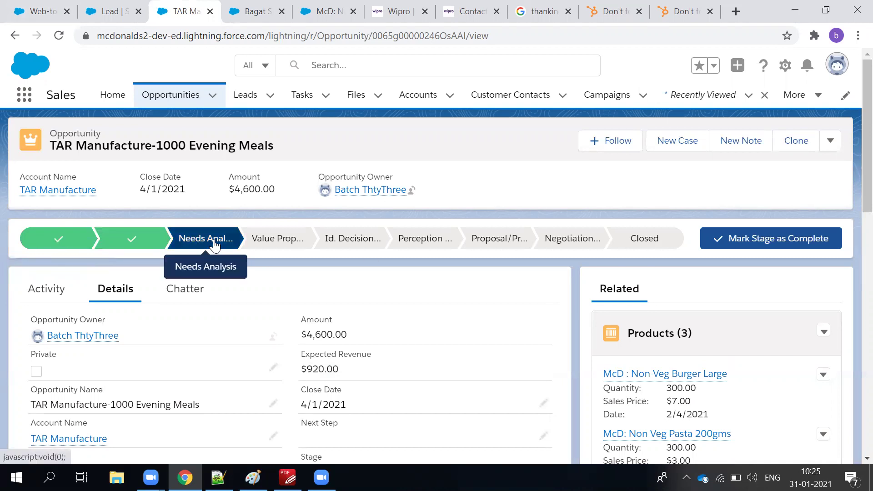
{"action": "scroll", "coordinate": [418, 305], "scroll_direction": "down", "scroll_amount": 3}
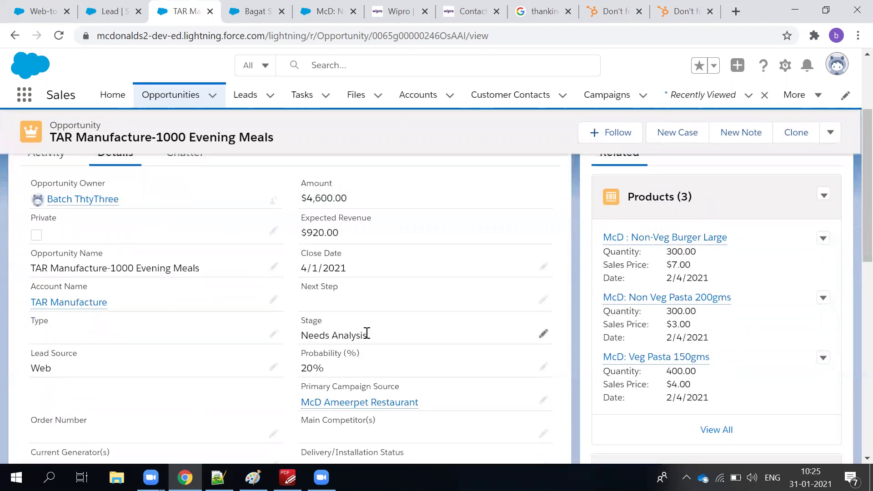
{"action": "left_click_drag", "start_coordinate": [326, 436], "coordinate": [302, 422]}
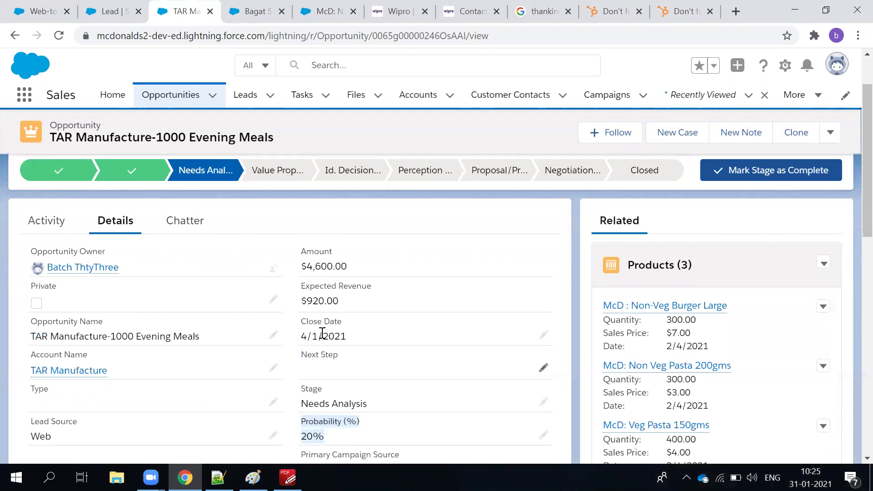
{"action": "left_click_drag", "start_coordinate": [308, 268], "coordinate": [360, 272]}
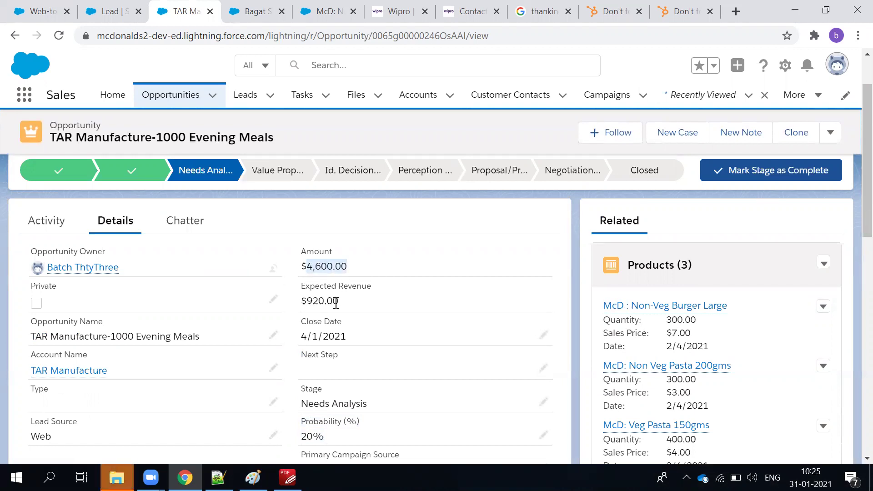
{"action": "left_click", "coordinate": [367, 184]}
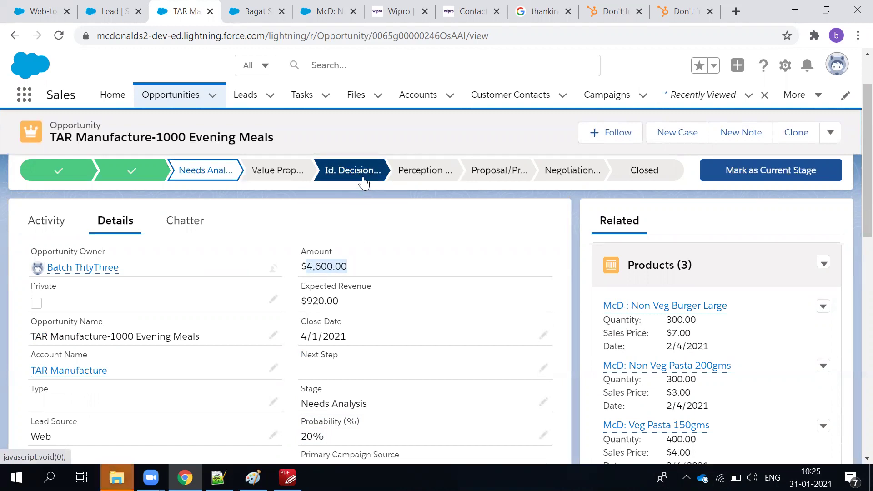
Mark Id. Decision Makers as the opportunity's current stage.
{"action": "scroll", "coordinate": [386, 250], "scroll_direction": "down", "scroll_amount": 5}
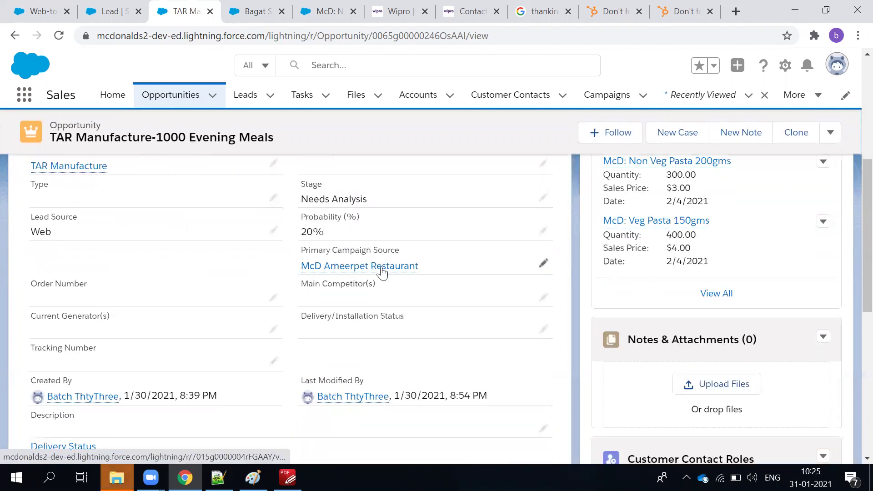
{"action": "mouse_move", "coordinate": [382, 269]}
{"action": "scroll", "coordinate": [382, 269], "scroll_direction": "up", "scroll_amount": 5}
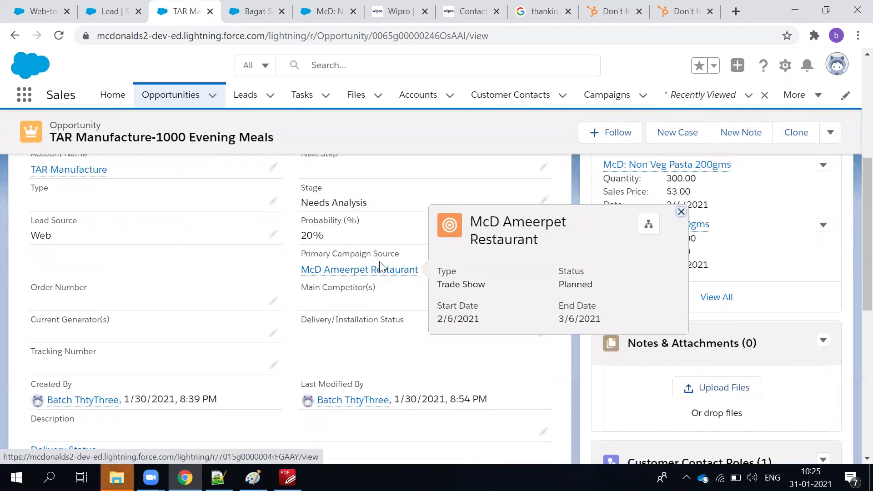
{"action": "left_click", "coordinate": [740, 252]}
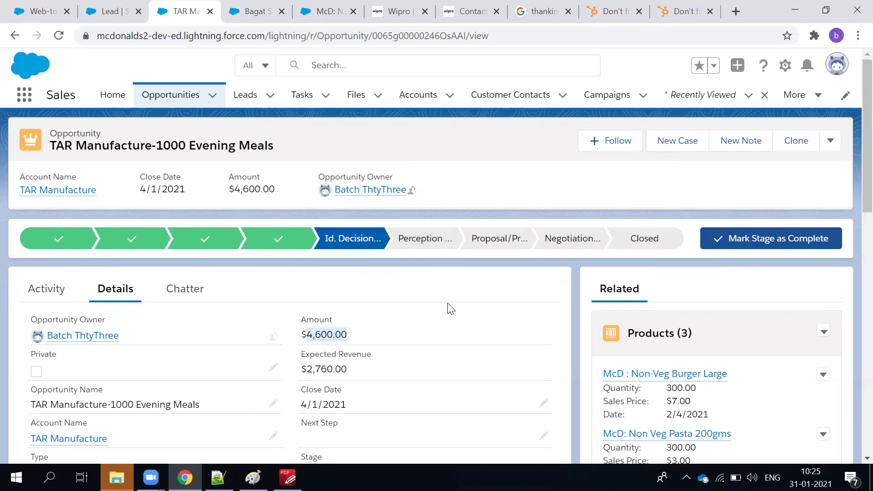
{"action": "scroll", "coordinate": [450, 309], "scroll_direction": "down", "scroll_amount": 4}
{"action": "scroll", "coordinate": [495, 372], "scroll_direction": "up", "scroll_amount": 3}
{"action": "scroll", "coordinate": [386, 385], "scroll_direction": "down", "scroll_amount": 1}
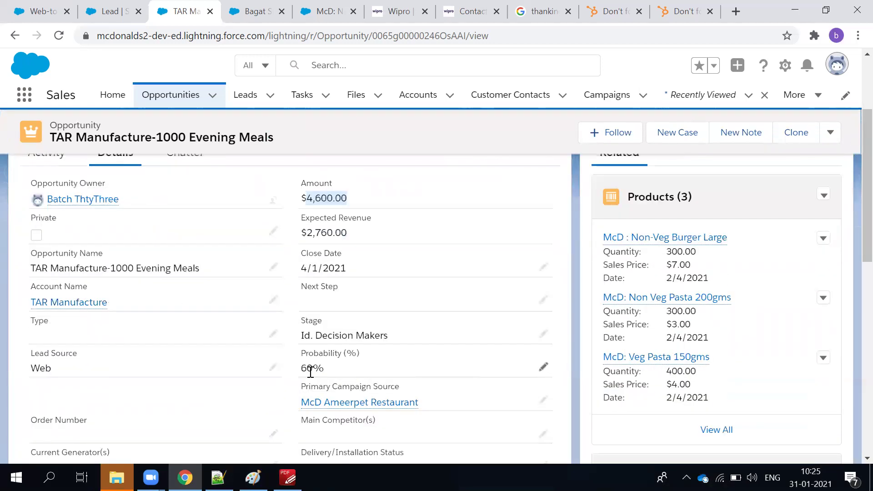
{"action": "scroll", "coordinate": [336, 368], "scroll_direction": "up", "scroll_amount": 2}
{"action": "left_click", "coordinate": [342, 229]}
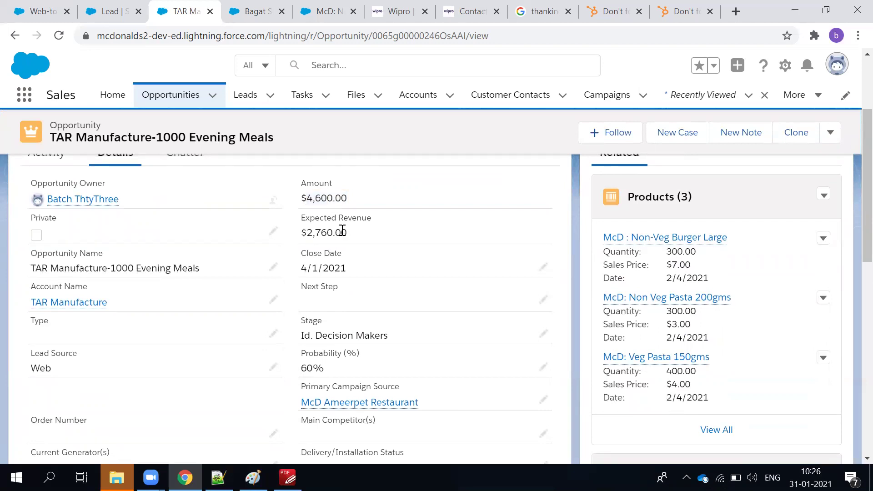
{"action": "left_click_drag", "start_coordinate": [342, 229], "coordinate": [300, 230]}
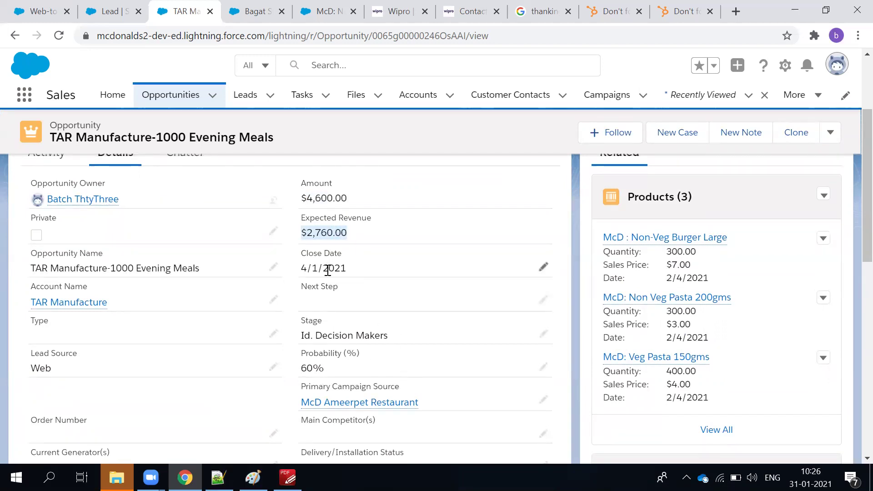
{"action": "left_click_drag", "start_coordinate": [306, 198], "coordinate": [353, 203]}
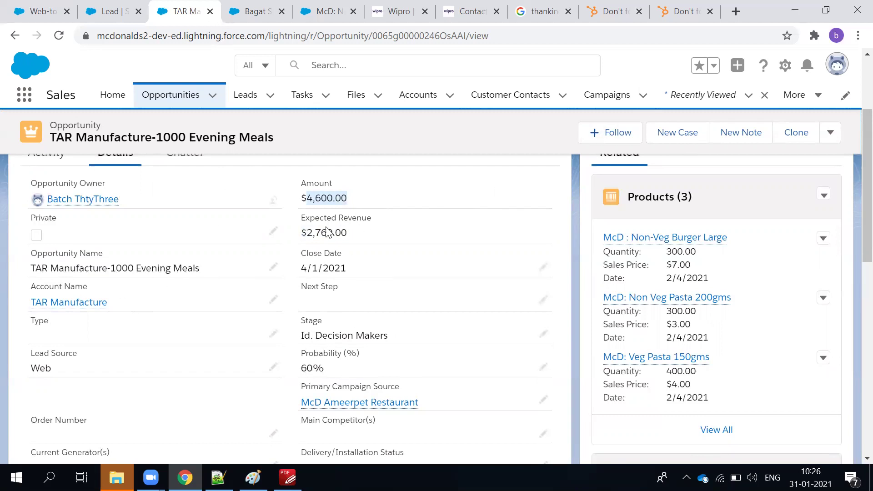
{"action": "scroll", "coordinate": [357, 236], "scroll_direction": "up", "scroll_amount": 3}
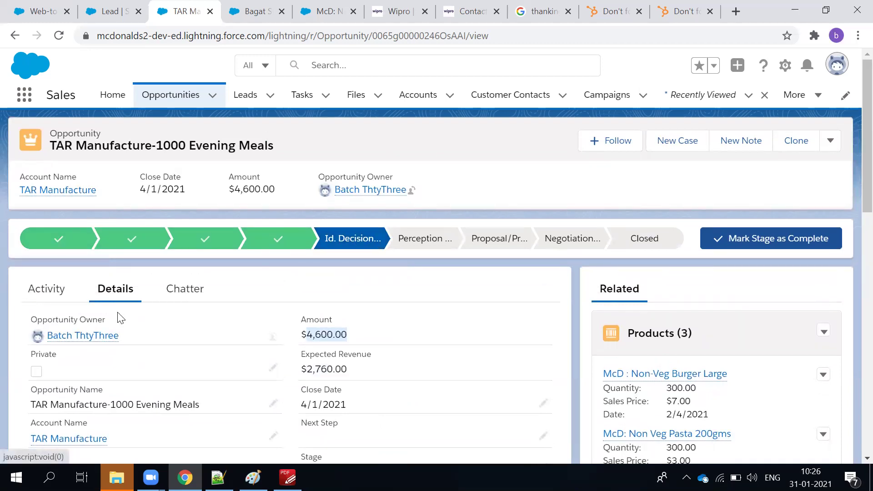
{"action": "scroll", "coordinate": [77, 307], "scroll_direction": "down", "scroll_amount": 9}
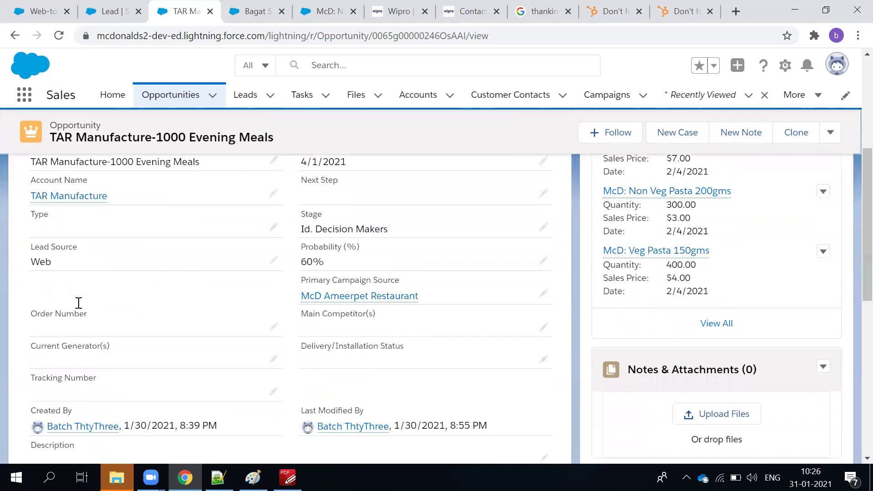
{"action": "scroll", "coordinate": [77, 308], "scroll_direction": "up", "scroll_amount": 9}
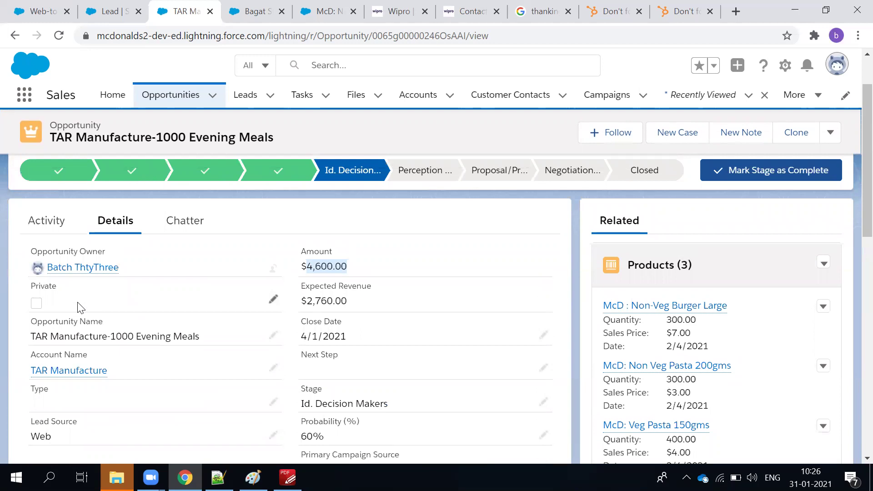
{"action": "scroll", "coordinate": [611, 395], "scroll_direction": "down", "scroll_amount": 1}
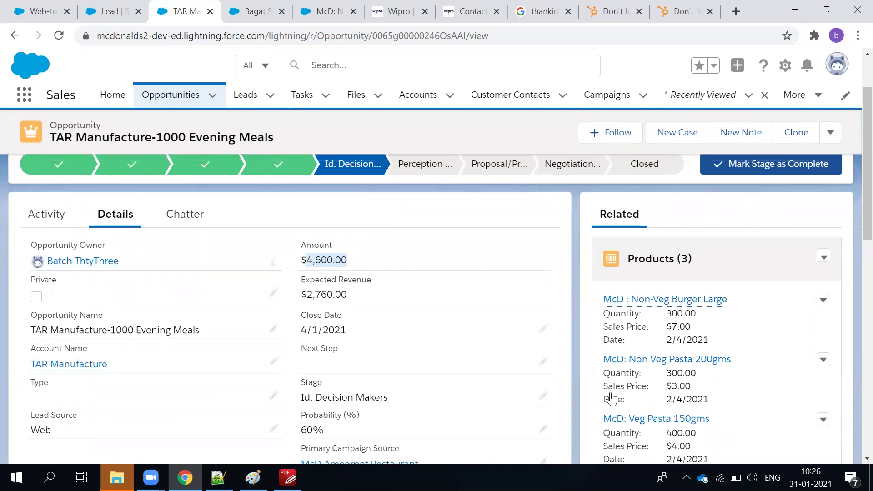
{"action": "scroll", "coordinate": [610, 393], "scroll_direction": "down", "scroll_amount": 10}
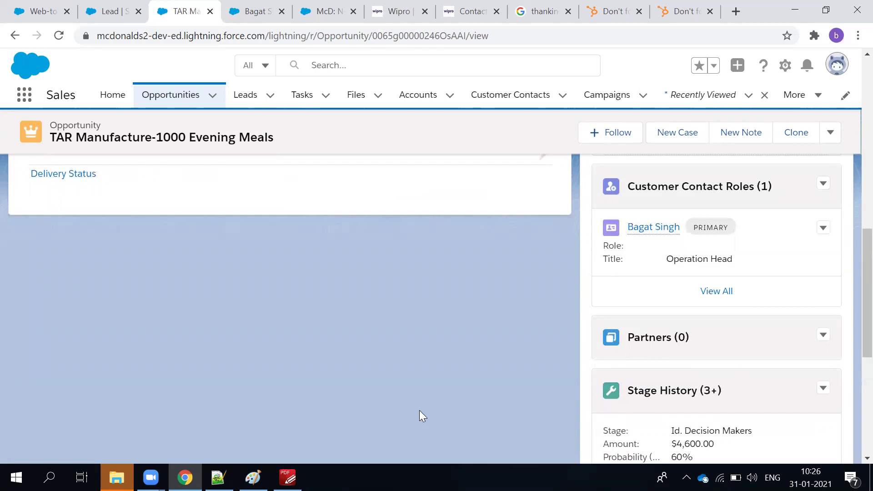
{"action": "scroll", "coordinate": [419, 411], "scroll_direction": "up", "scroll_amount": 3}
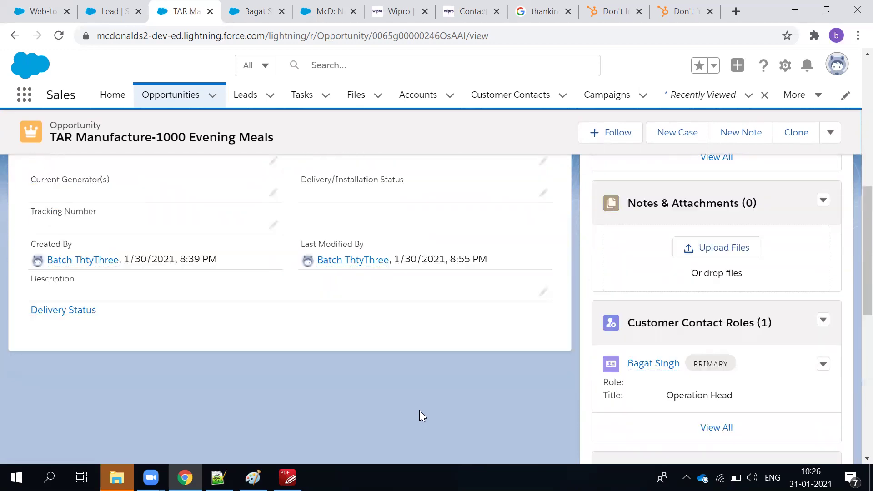
{"action": "scroll", "coordinate": [419, 410], "scroll_direction": "up", "scroll_amount": 10}
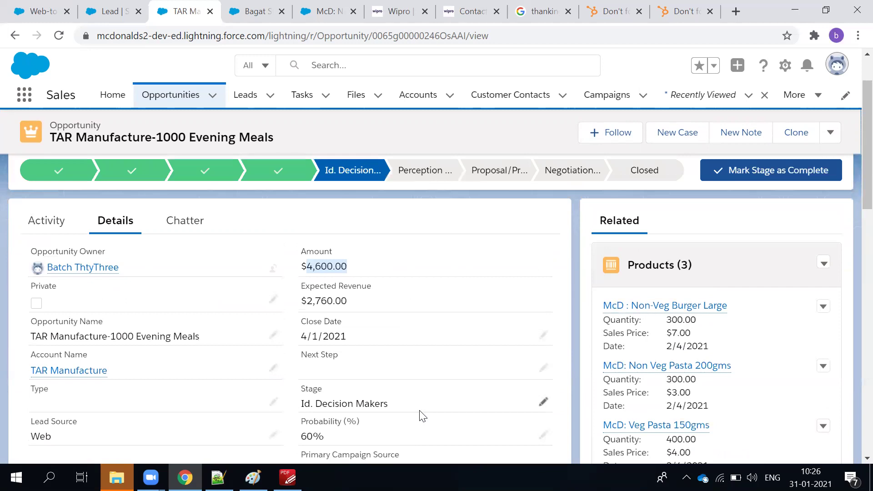
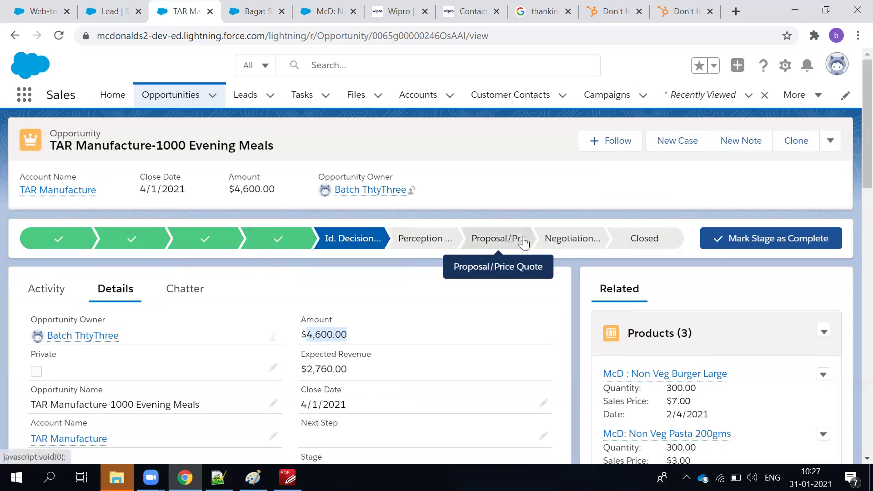
Highlight the opportunity's Amount ($4,600.00) and Expected Revenue ($2,760.00) values.
{"action": "left_click", "coordinate": [378, 304]}
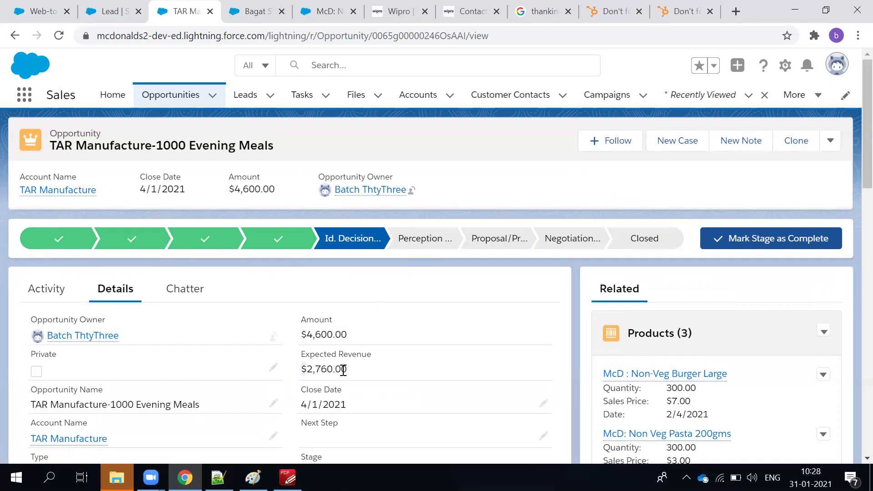
{"action": "left_click_drag", "start_coordinate": [344, 369], "coordinate": [357, 375]}
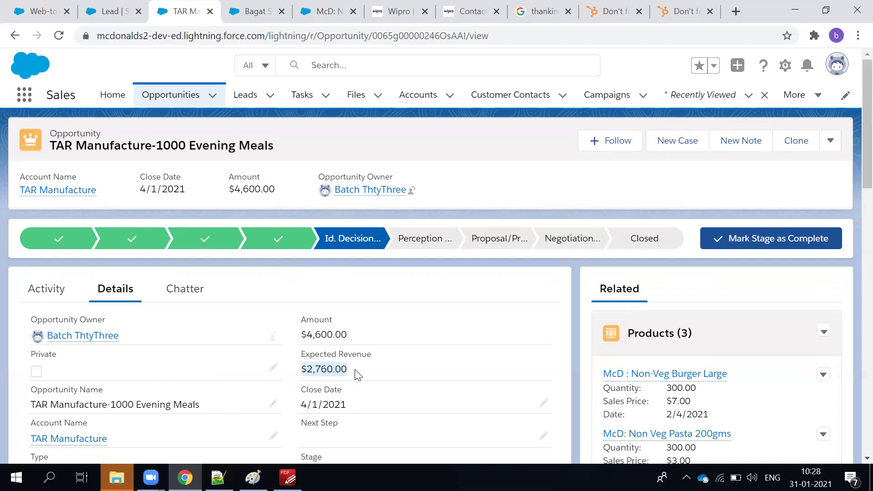
{"action": "scroll", "coordinate": [357, 375], "scroll_direction": "down", "scroll_amount": 1}
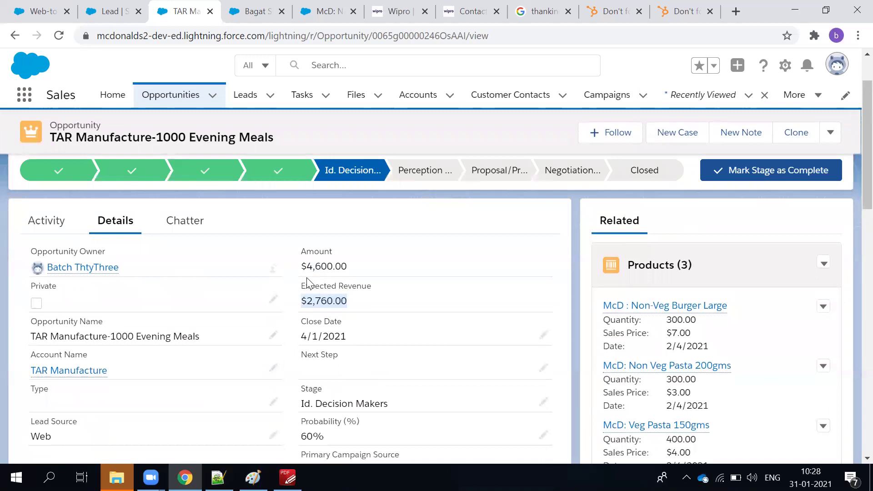
{"action": "left_click_drag", "start_coordinate": [302, 269], "coordinate": [361, 275]}
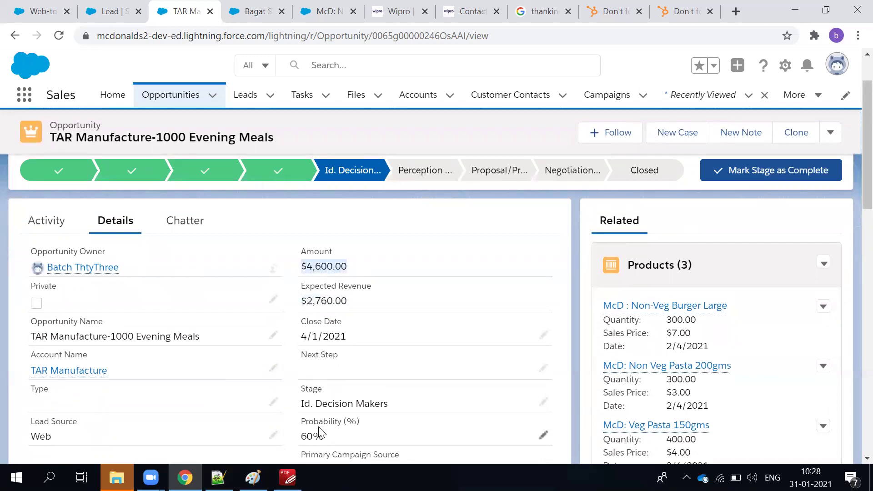
{"action": "left_click", "coordinate": [302, 444]}
{"action": "left_click_drag", "start_coordinate": [353, 303], "coordinate": [302, 301]}
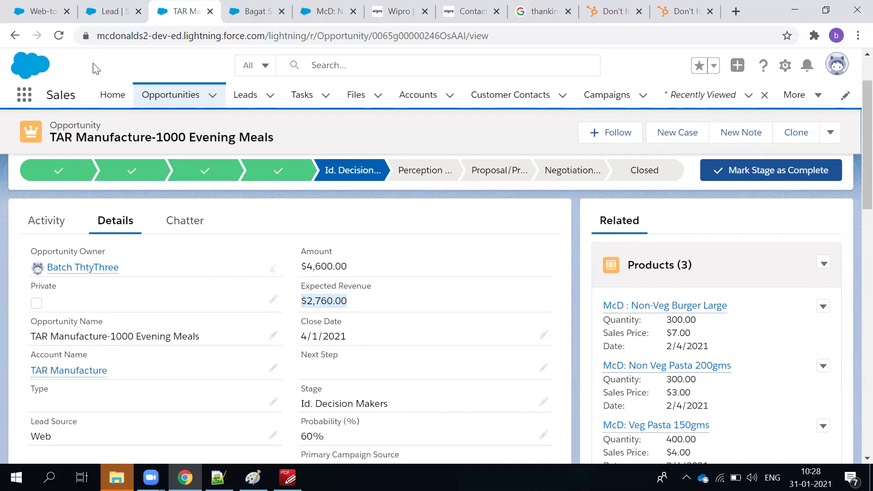
From Setup Home, find 'sales proc' in Quick Find and open the Sales Processes page.
{"action": "left_click", "coordinate": [91, 11]}
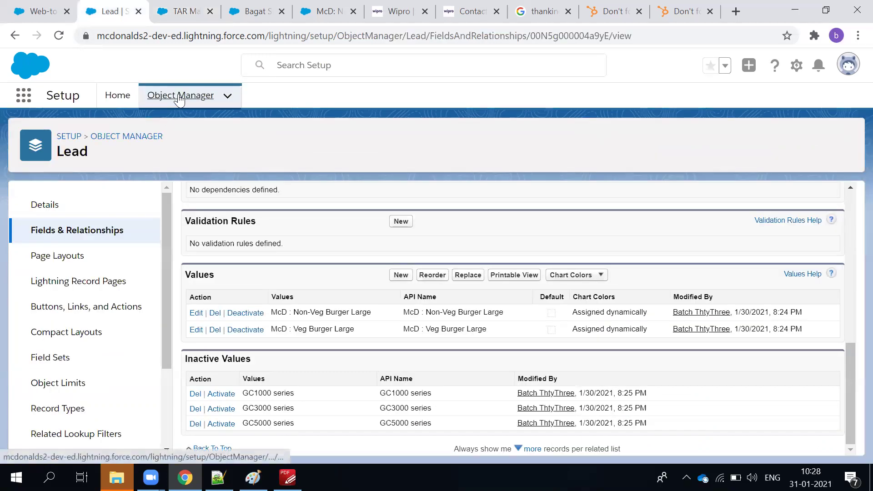
{"action": "left_click", "coordinate": [181, 96]}
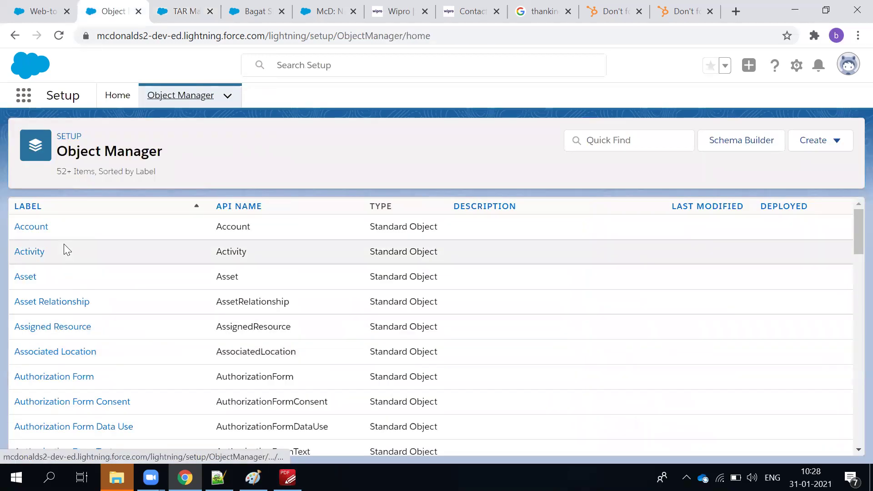
{"action": "left_click", "coordinate": [616, 147]}
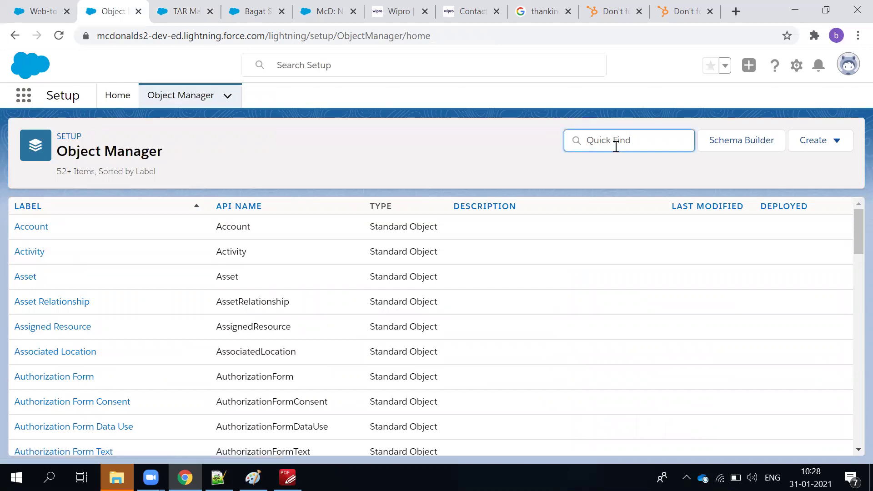
{"action": "left_click", "coordinate": [112, 111]}
{"action": "left_click", "coordinate": [56, 135]}
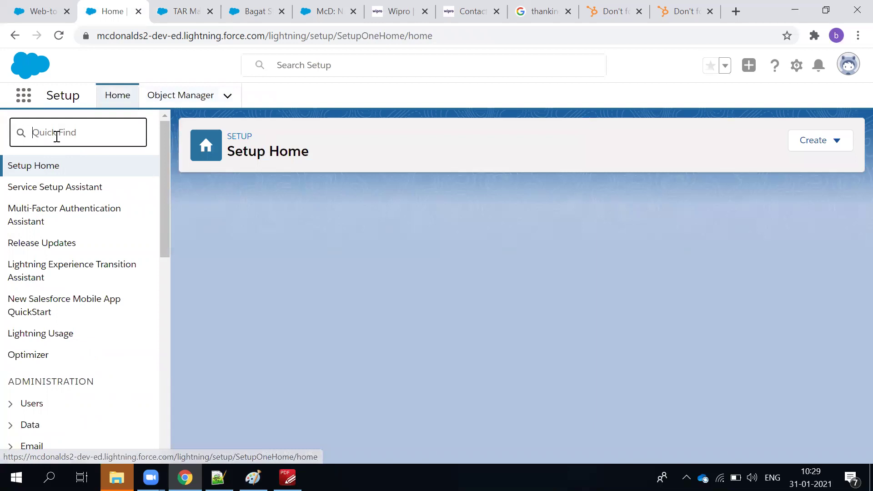
{"action": "type", "text": "sales"}
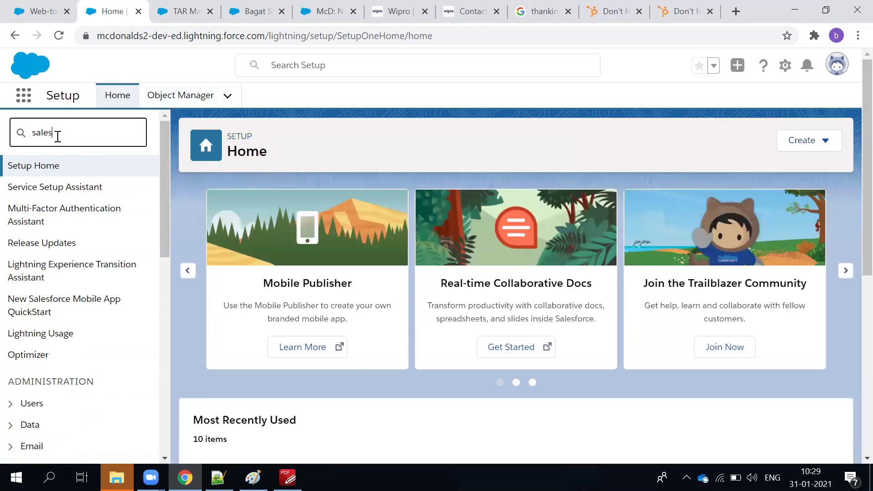
{"action": "type", "text": " proc"}
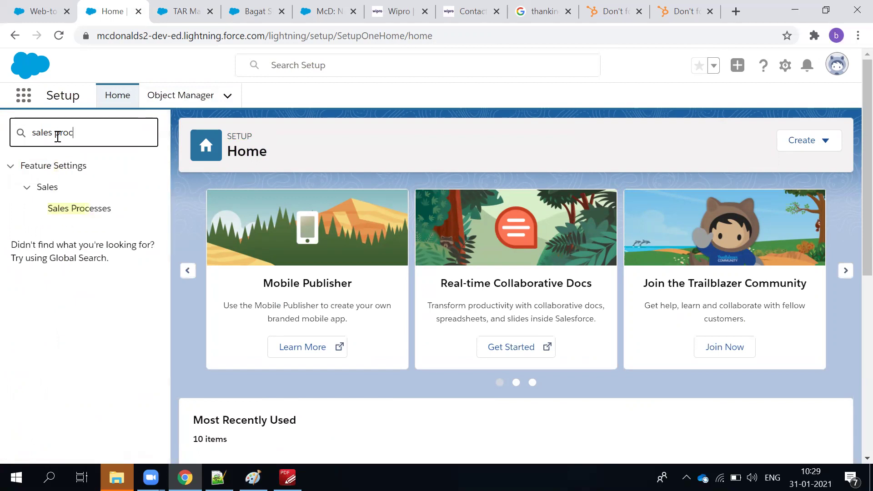
{"action": "left_click", "coordinate": [69, 211]}
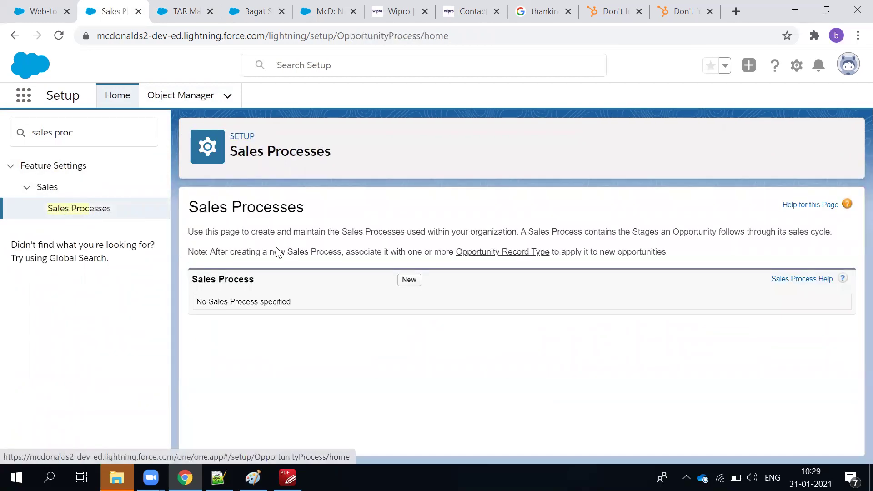
Read the Sales Processes page description and start a new sales process.
{"action": "triple_click", "coordinate": [243, 235]}
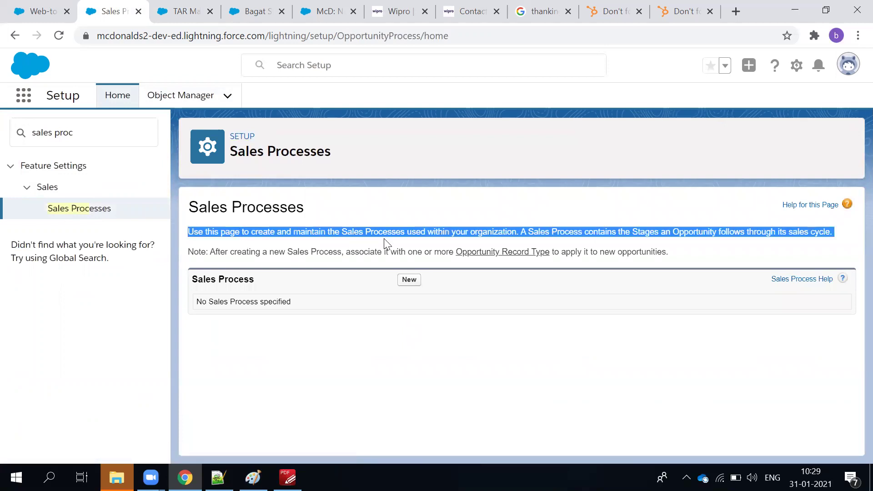
{"action": "left_click", "coordinate": [518, 230]}
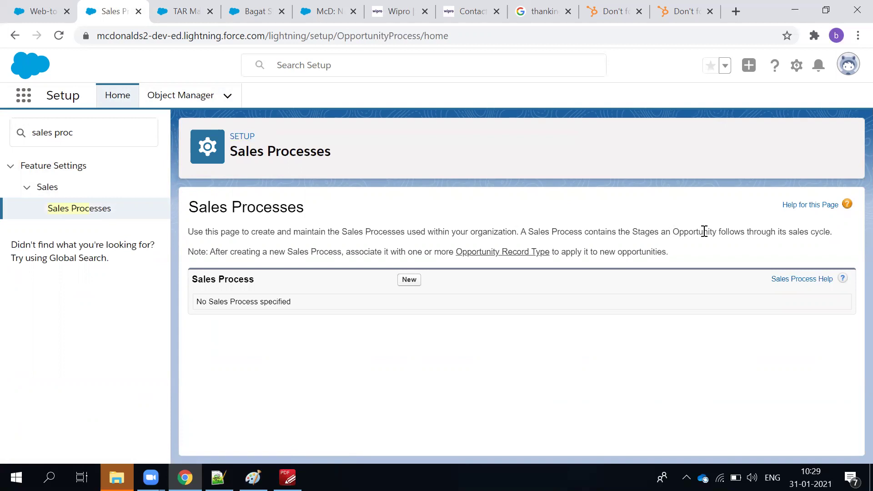
{"action": "triple_click", "coordinate": [704, 231]}
{"action": "left_click", "coordinate": [398, 331]}
{"action": "left_click", "coordinate": [407, 281]}
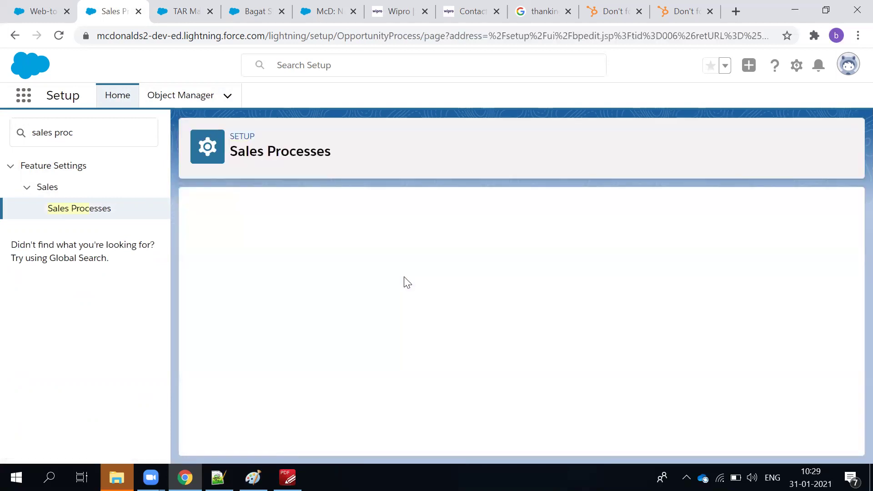
Save a Master-based process named 'McD Sales Process' with description 'Custom Sales Process'.
{"action": "left_click", "coordinate": [350, 302]}
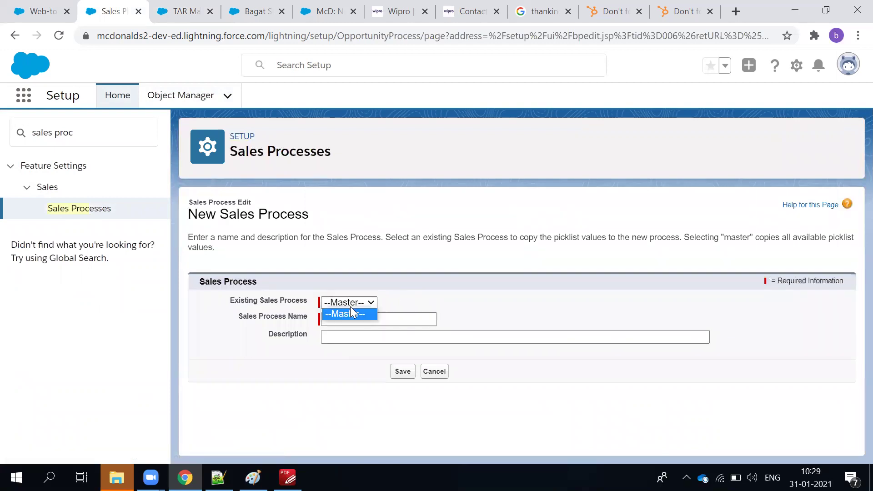
{"action": "left_click", "coordinate": [394, 318]}
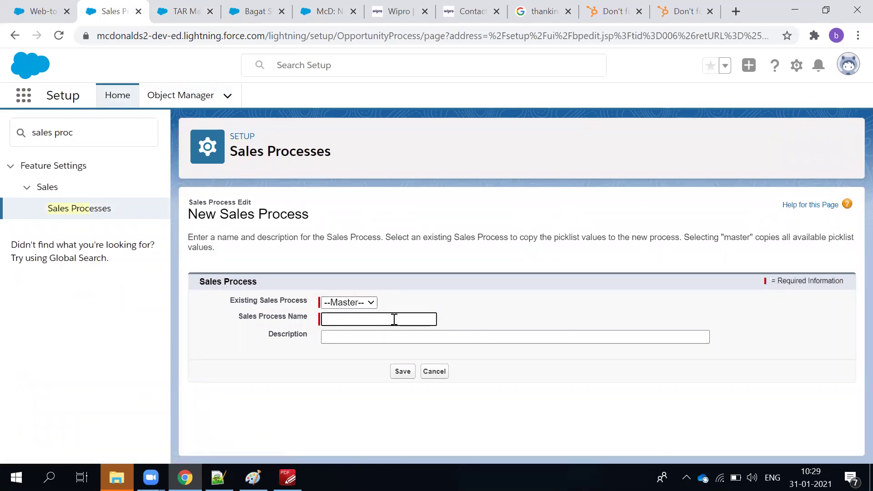
{"action": "type", "text": "MCD"}
{"action": "key", "text": "BackSpace"}
{"action": "key", "text": "BackSpace"}
{"action": "type", "text": "ales Process"}
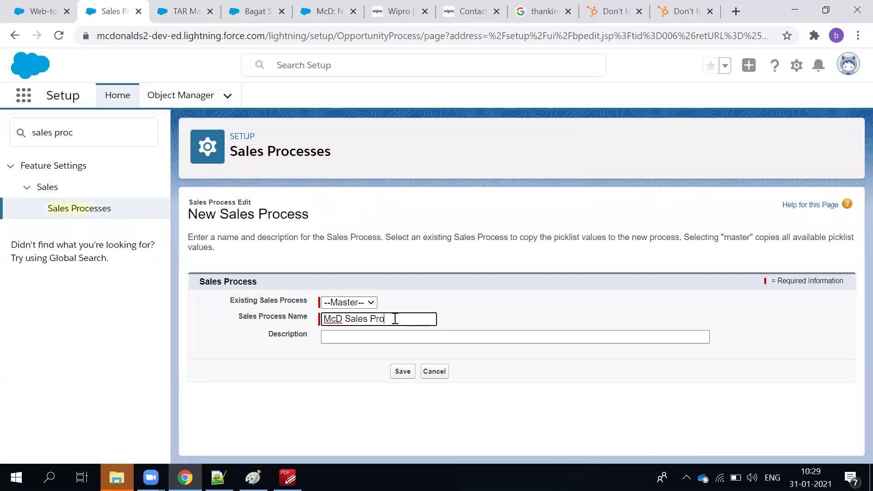
{"action": "key", "text": "BackSpace"}
{"action": "type", "text": "ss"}
{"action": "left_click", "coordinate": [425, 337]}
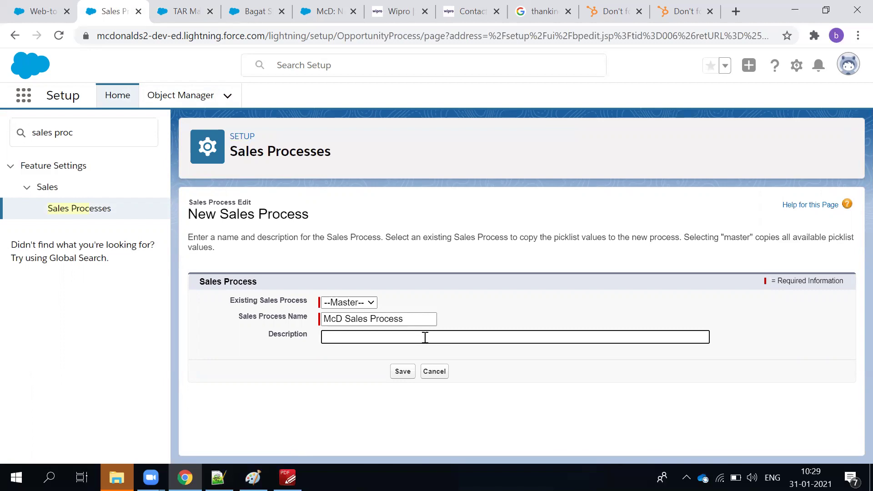
{"action": "type", "text": "Custome"}
{"action": "type", "text": "Sale"}
{"action": "type", "text": "s Proce"}
{"action": "type", "text": "es"}
{"action": "key", "text": "BackSpace"}
{"action": "key", "text": "BackSpace"}
{"action": "type", "text": "ss"}
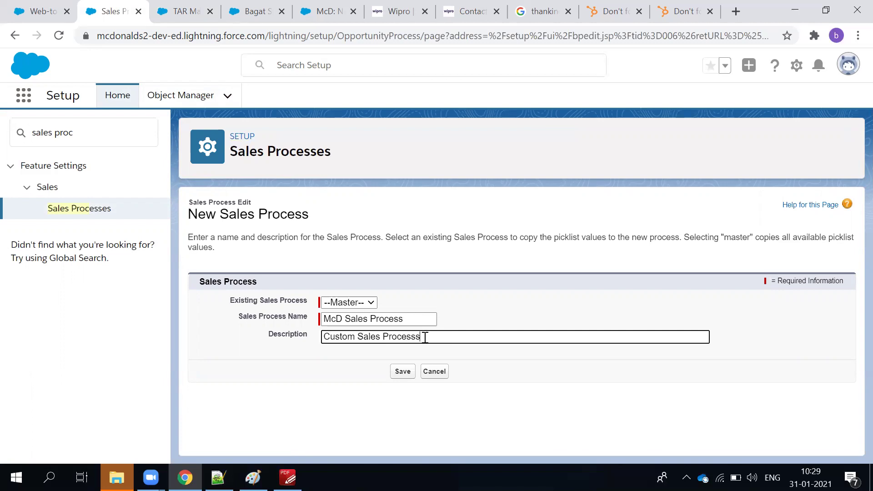
{"action": "left_click", "coordinate": [403, 371]}
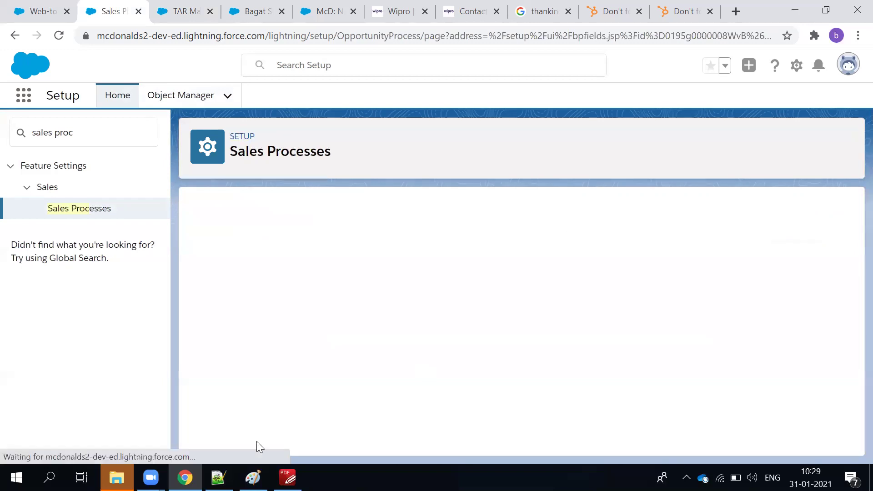
Clear all selected stages from the process and add Prospecting back.
{"action": "scroll", "coordinate": [400, 305], "scroll_direction": "down", "scroll_amount": 3}
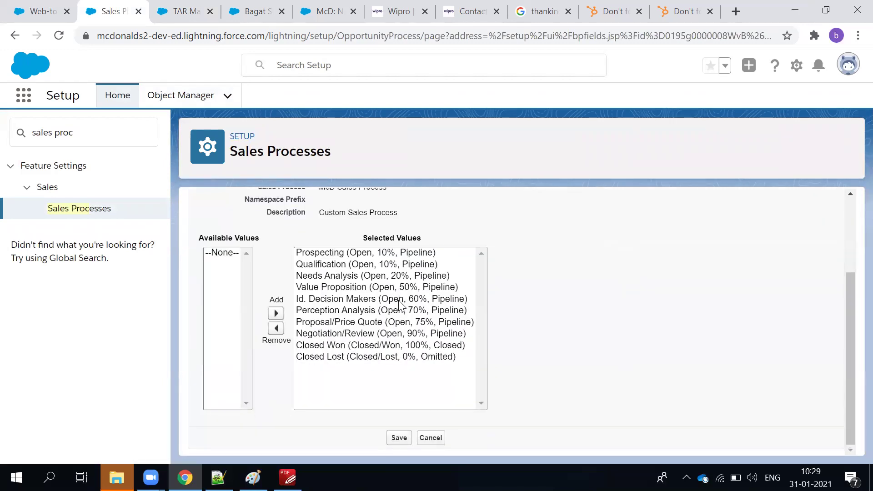
{"action": "scroll", "coordinate": [325, 255], "scroll_direction": "up", "scroll_amount": 3}
{"action": "scroll", "coordinate": [326, 255], "scroll_direction": "down", "scroll_amount": 3}
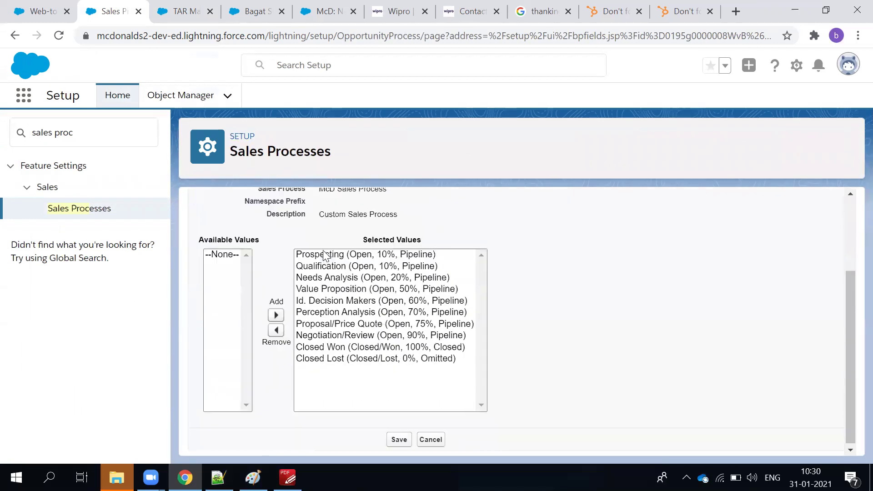
{"action": "left_click", "coordinate": [325, 255]}
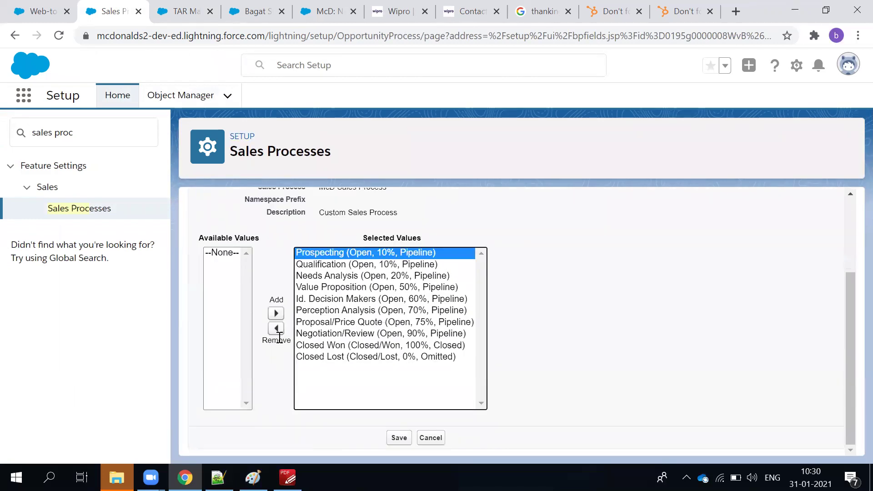
{"action": "left_click", "coordinate": [276, 328]}
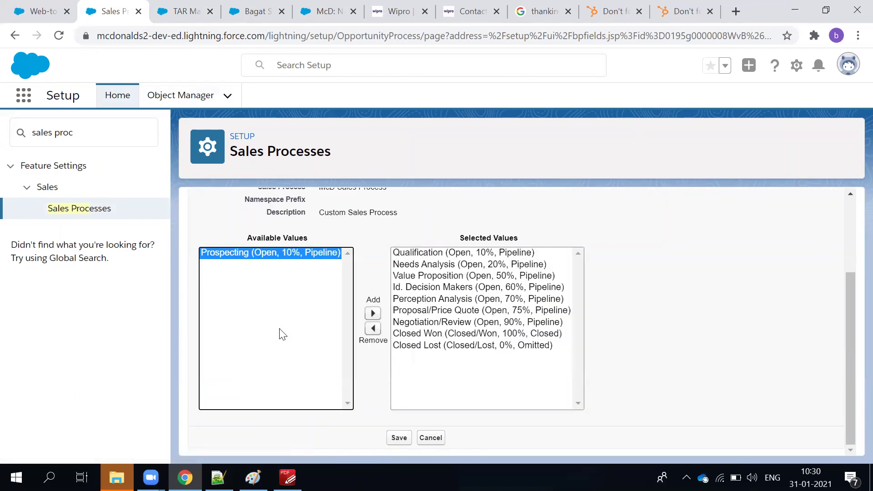
{"action": "left_click", "coordinate": [487, 377]}
{"action": "left_click", "coordinate": [468, 337]}
{"action": "key", "text": "ctrl+a"}
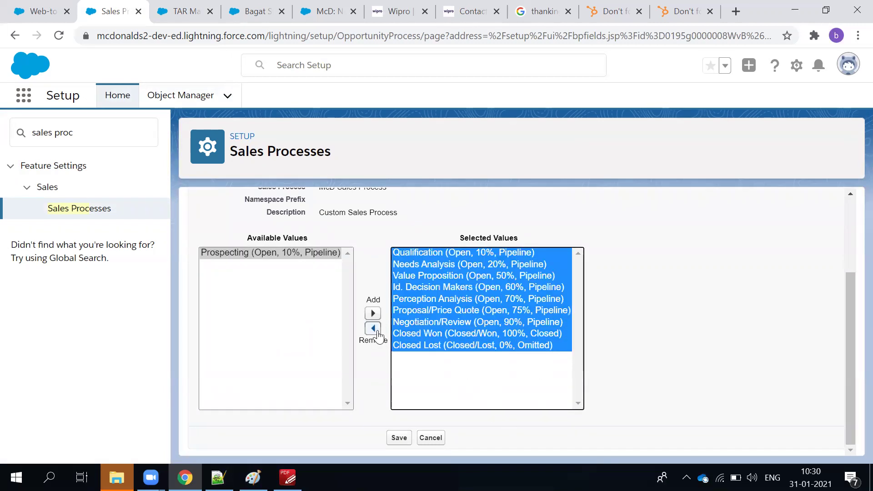
{"action": "left_click", "coordinate": [373, 328]}
{"action": "left_click", "coordinate": [273, 252]}
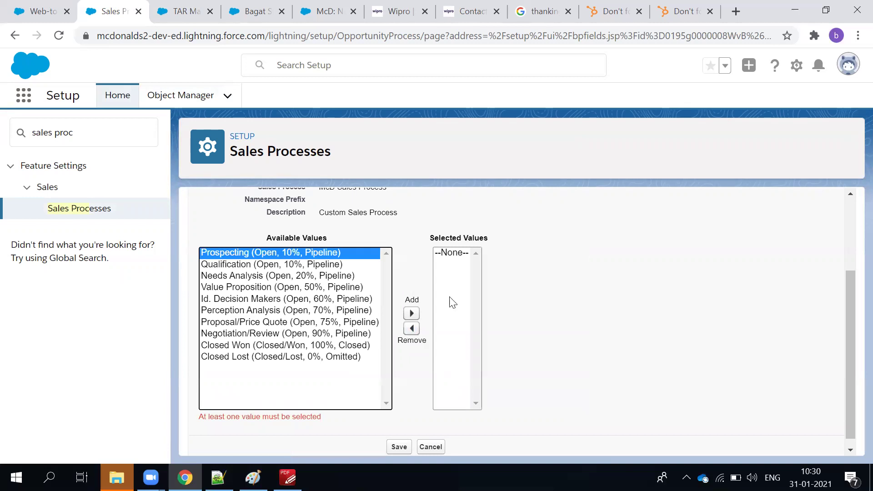
{"action": "left_click", "coordinate": [411, 313]}
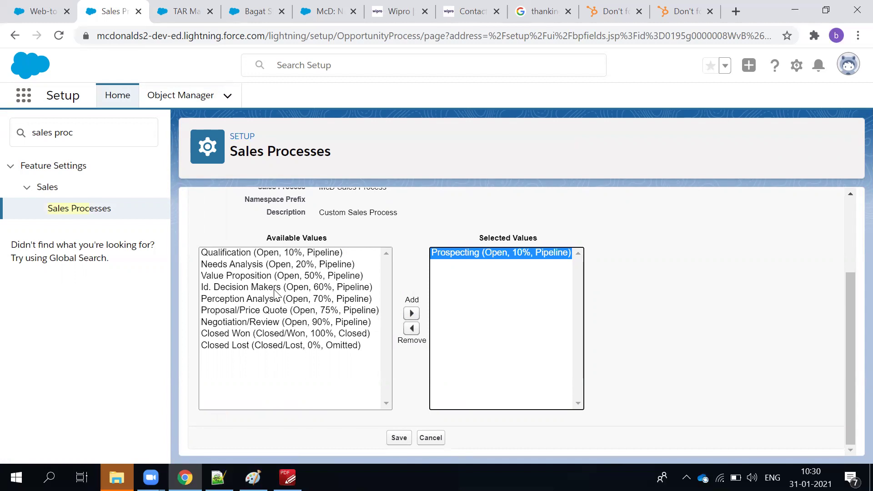
Add Value Proposition, Proposal/Price Quote, Negotiation/Review, Closed Won and Closed Lost, then save.
{"action": "left_click", "coordinate": [281, 276]}
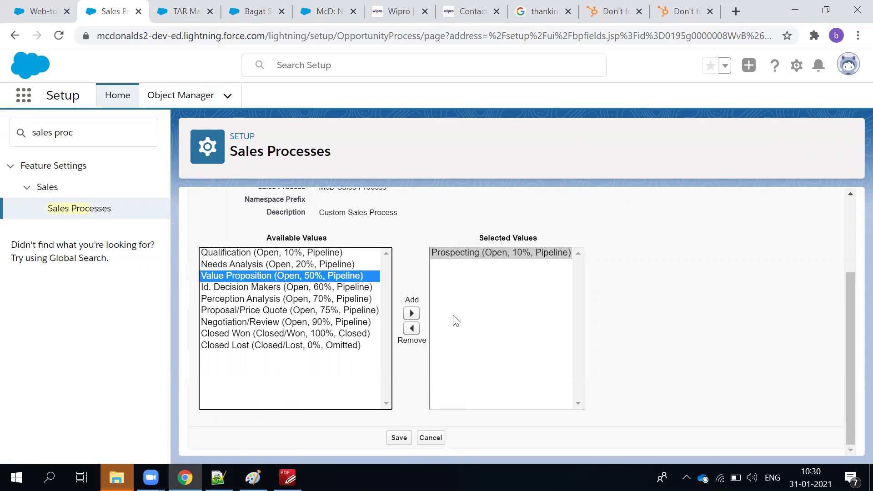
{"action": "left_click", "coordinate": [411, 313]}
{"action": "left_click", "coordinate": [335, 322]}
{"action": "left_click", "coordinate": [333, 303]}
{"action": "left_click", "coordinate": [333, 312]}
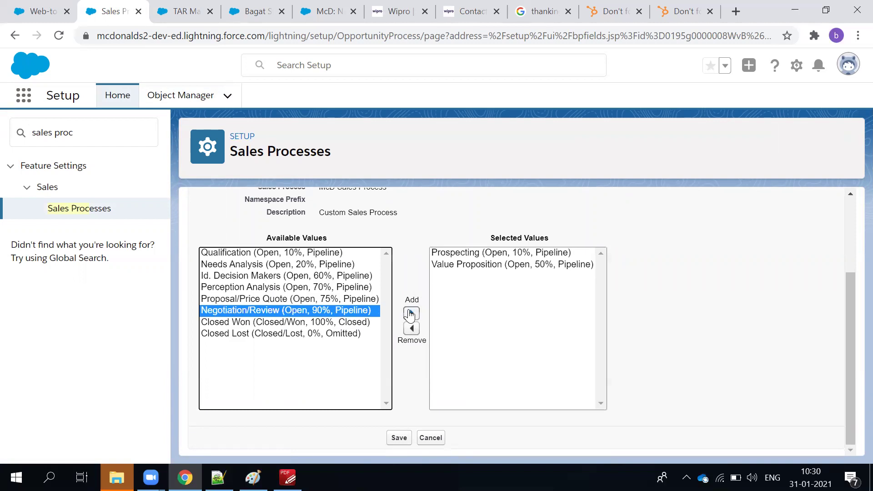
{"action": "left_click", "coordinate": [359, 299]}
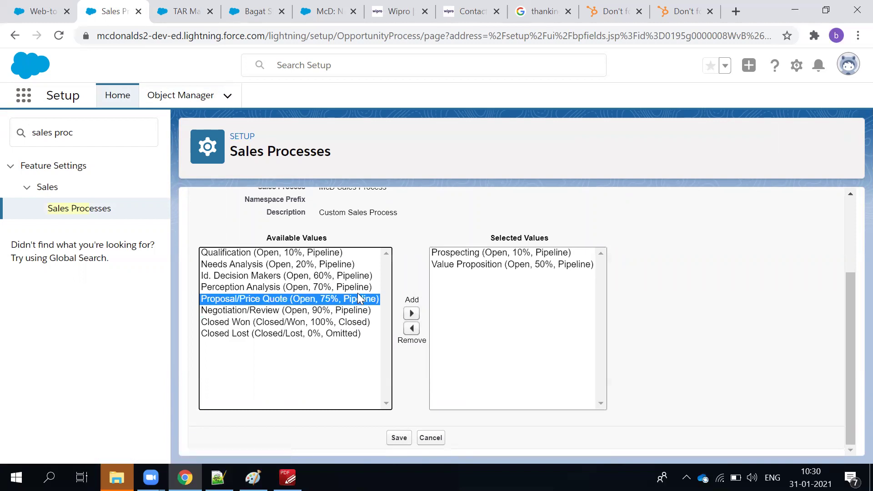
{"action": "left_click", "coordinate": [411, 313]}
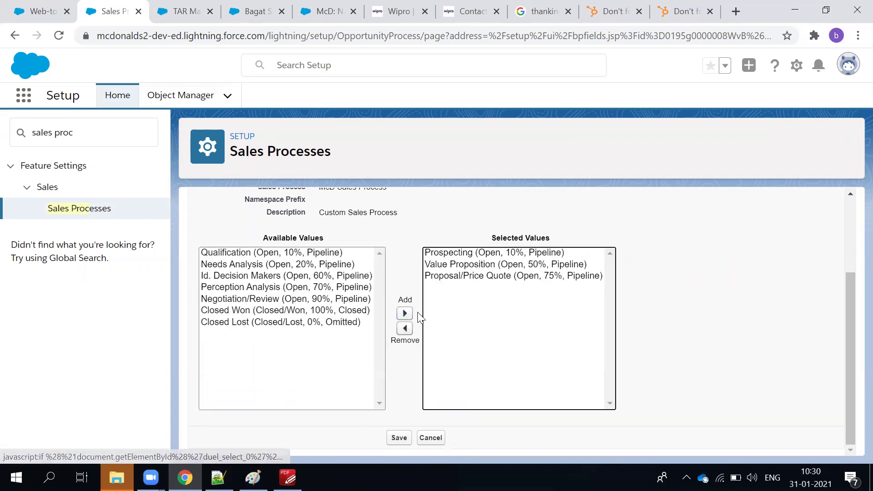
{"action": "left_click", "coordinate": [345, 304]}
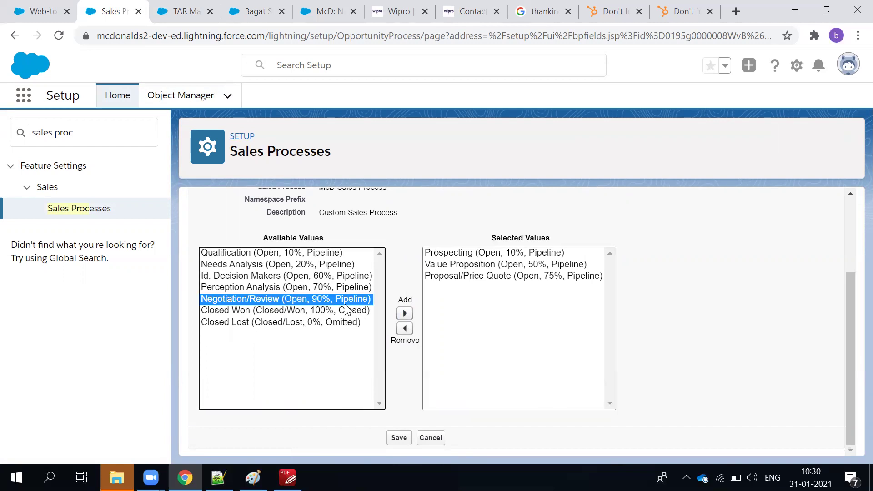
{"action": "left_click", "coordinate": [405, 313]}
{"action": "left_click", "coordinate": [306, 299]}
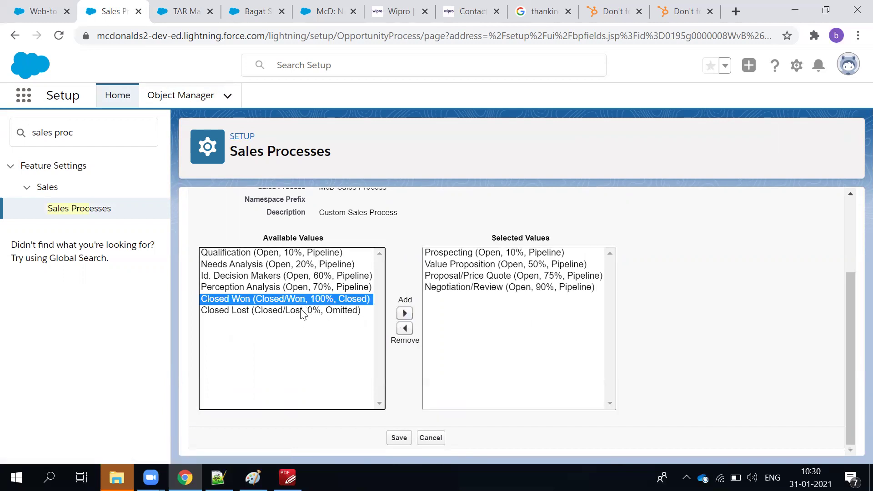
{"action": "left_click", "coordinate": [306, 310], "text": "shift"}
{"action": "left_click", "coordinate": [405, 314]}
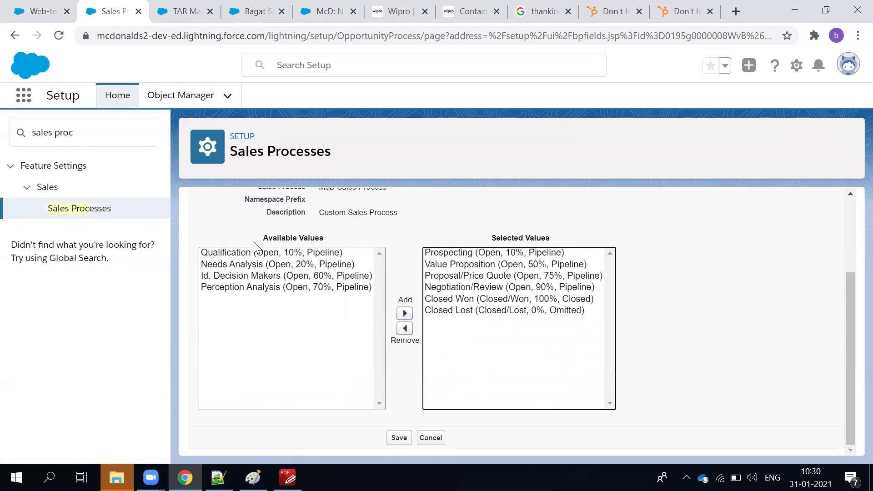
{"action": "left_click", "coordinate": [400, 439]}
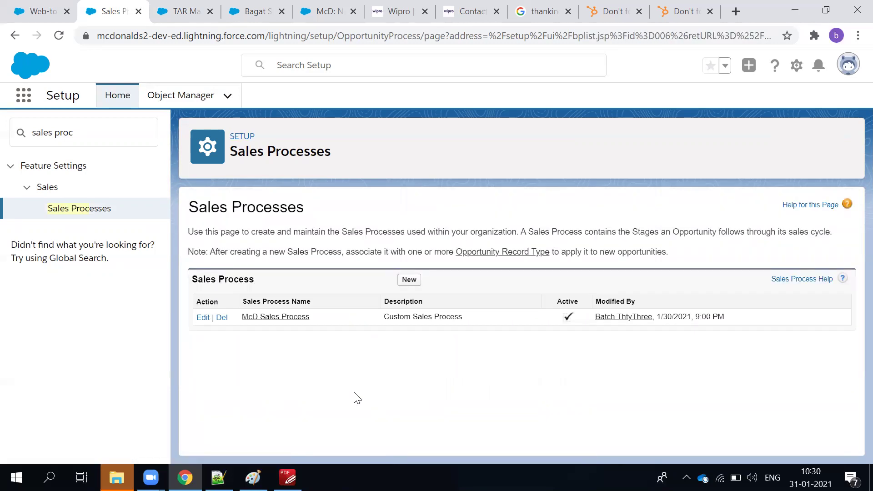
Reopen McD Sales Process and review its four available versus six selected stages.
{"action": "left_click", "coordinate": [201, 317]}
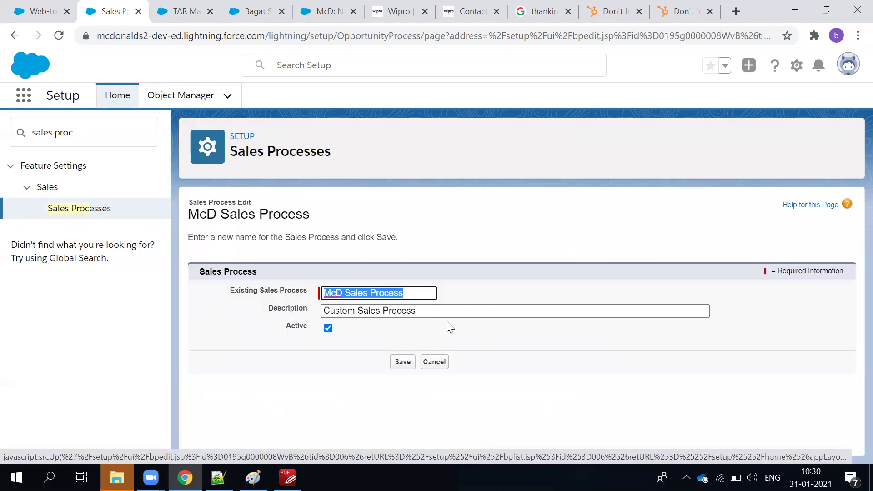
{"action": "left_click", "coordinate": [435, 364]}
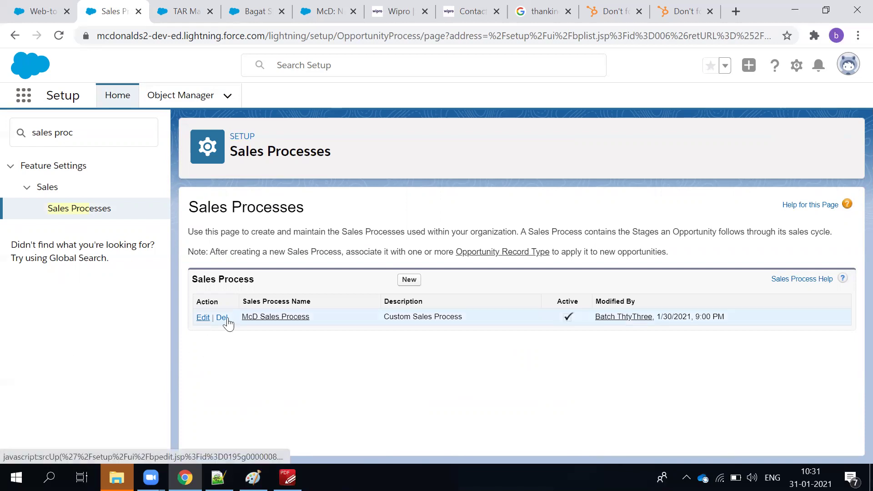
{"action": "left_click", "coordinate": [253, 318]}
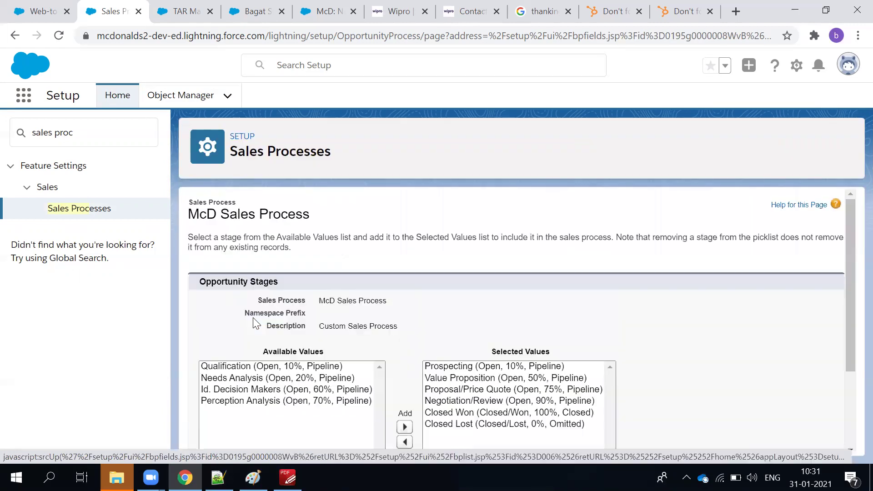
{"action": "scroll", "coordinate": [396, 318], "scroll_direction": "down", "scroll_amount": 3}
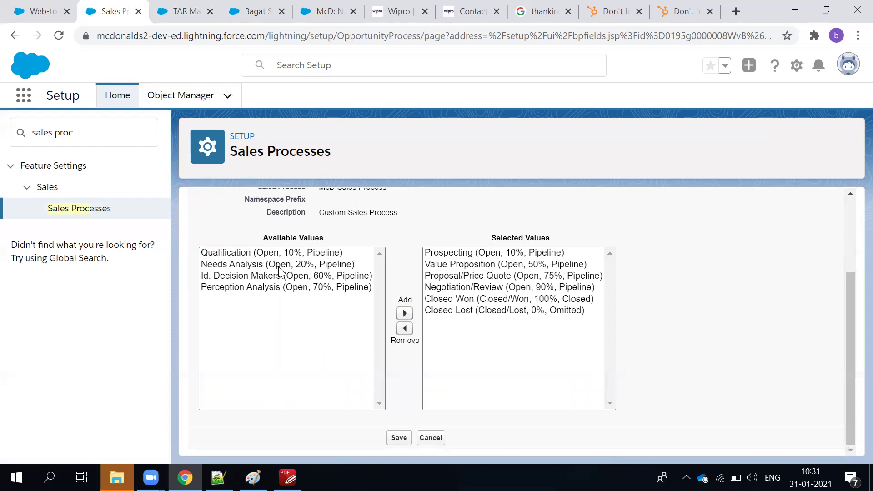
{"action": "left_click", "coordinate": [220, 252]}
{"action": "left_click", "coordinate": [222, 289], "text": "shift"}
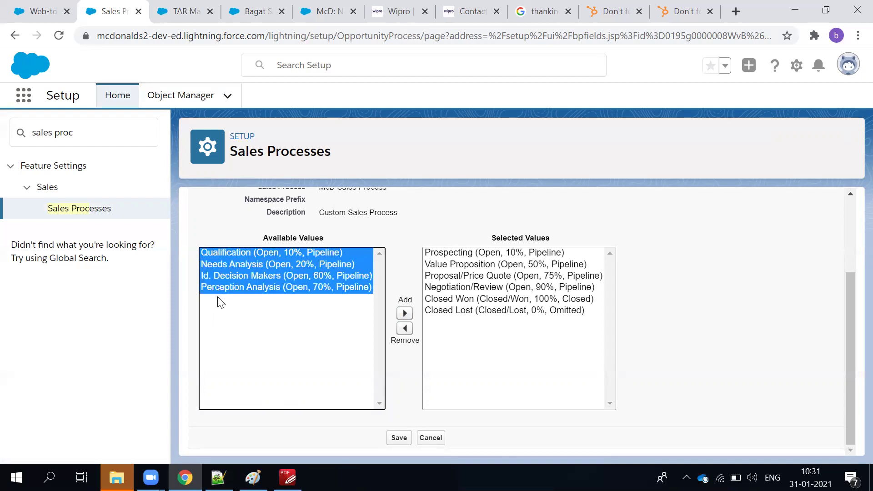
{"action": "left_click", "coordinate": [517, 363]}
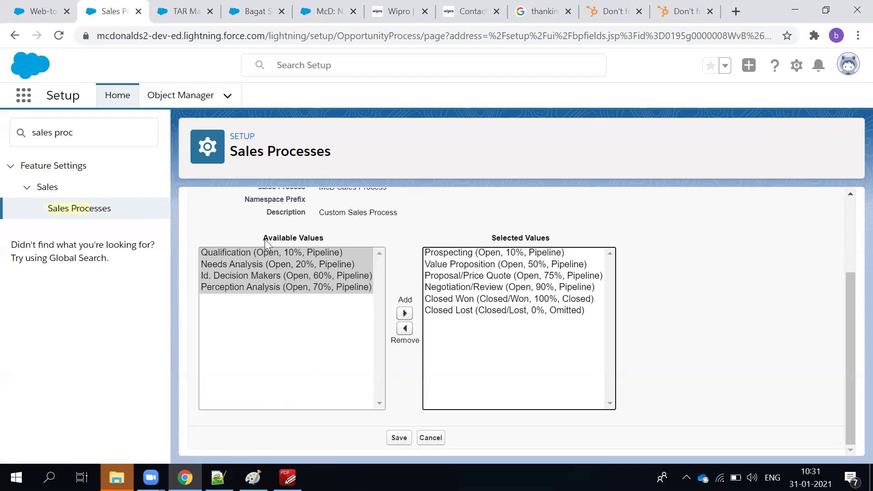
Open the Object Manager in a new browser tab and switch to it.
{"action": "left_click_drag", "start_coordinate": [264, 239], "coordinate": [346, 239]}
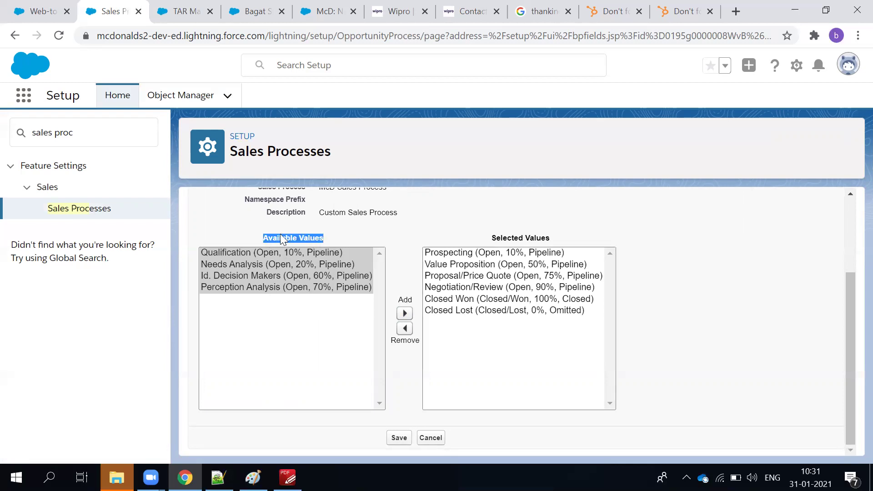
{"action": "scroll", "coordinate": [282, 264], "scroll_direction": "up", "scroll_amount": 3}
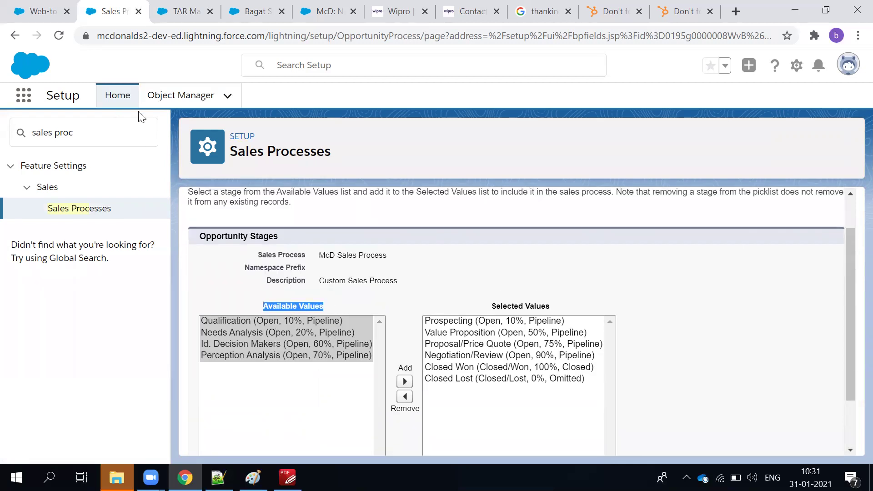
{"action": "middle_click", "coordinate": [175, 96]}
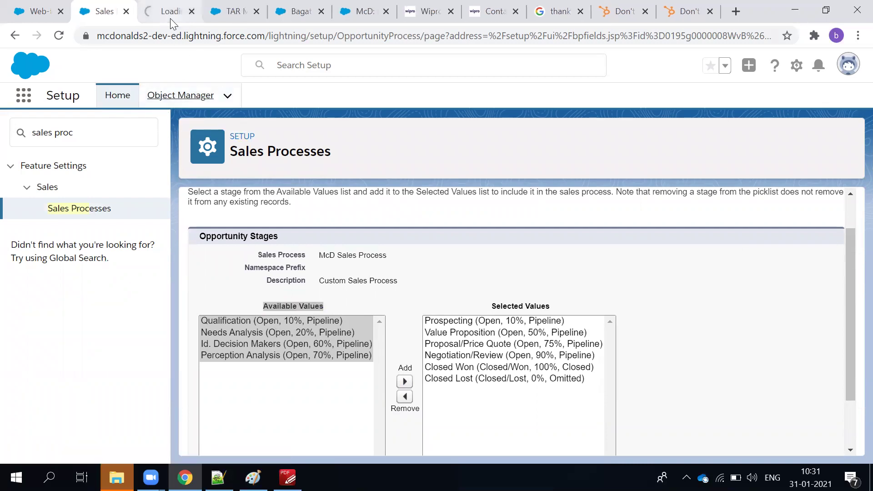
{"action": "left_click", "coordinate": [170, 19]}
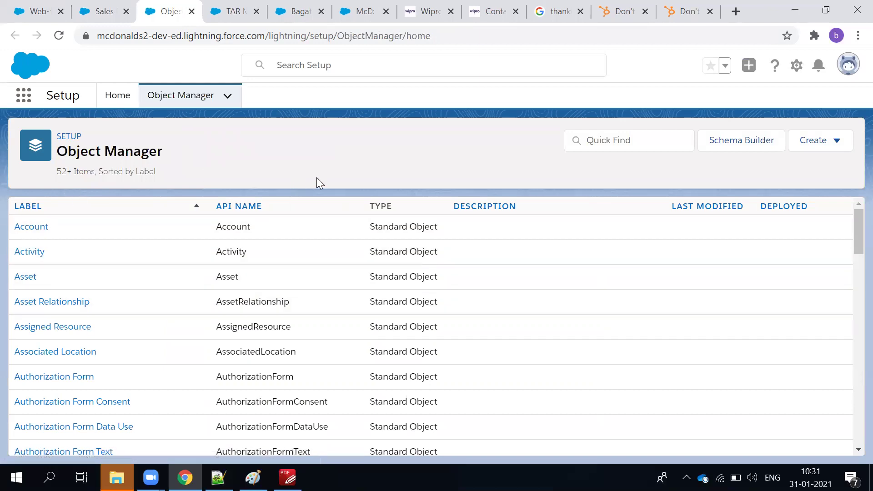
Search objects for 'oppor' and open the Opportunity object's Fields & Relationships.
{"action": "left_click", "coordinate": [609, 146]}
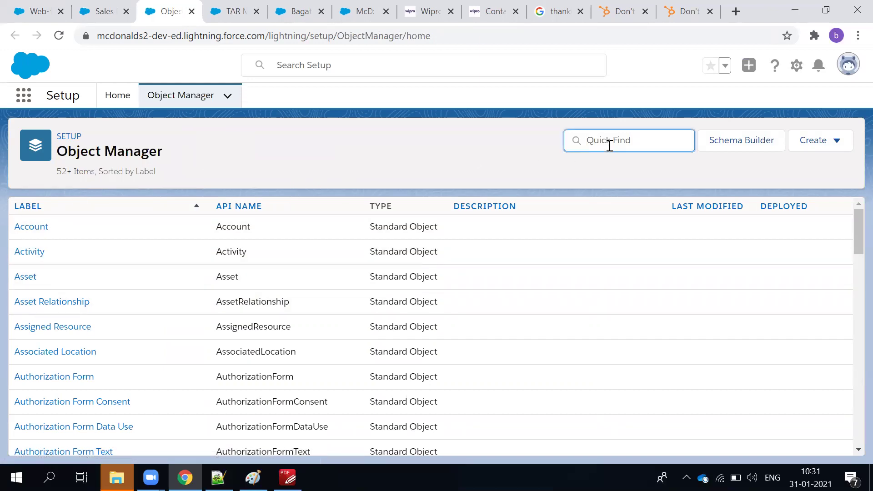
{"action": "type", "text": "oppor"}
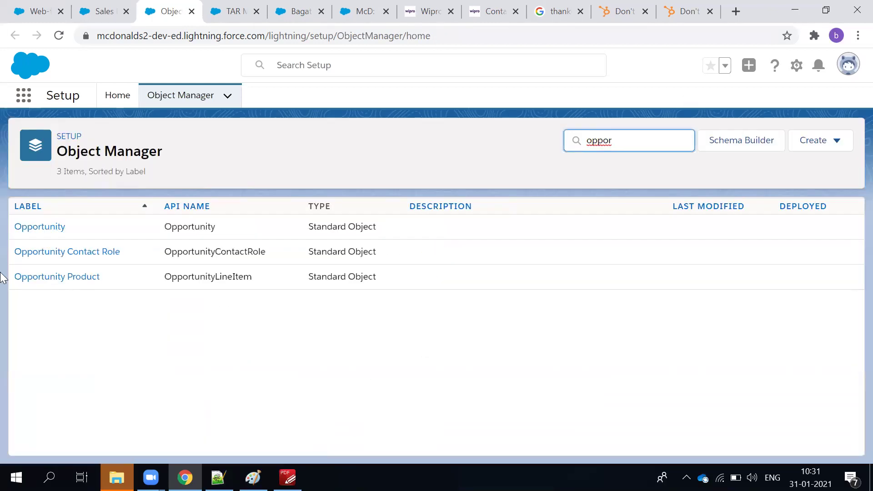
{"action": "left_click", "coordinate": [31, 227]}
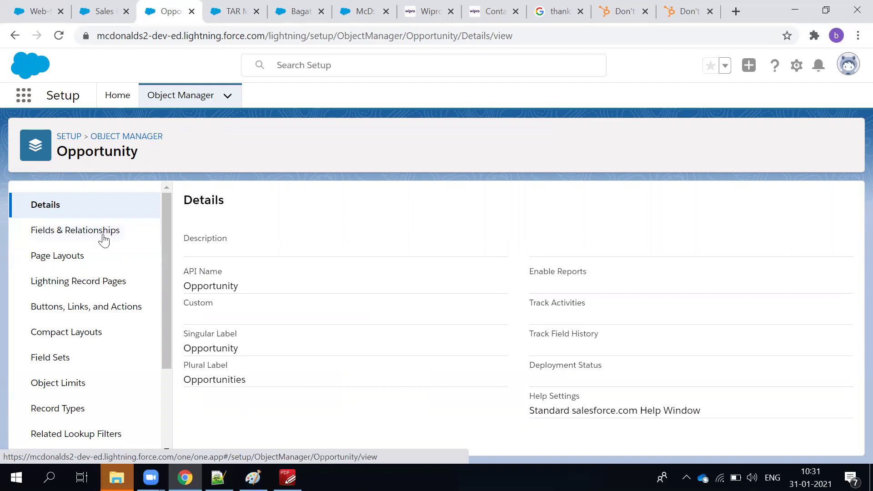
{"action": "left_click", "coordinate": [104, 240]}
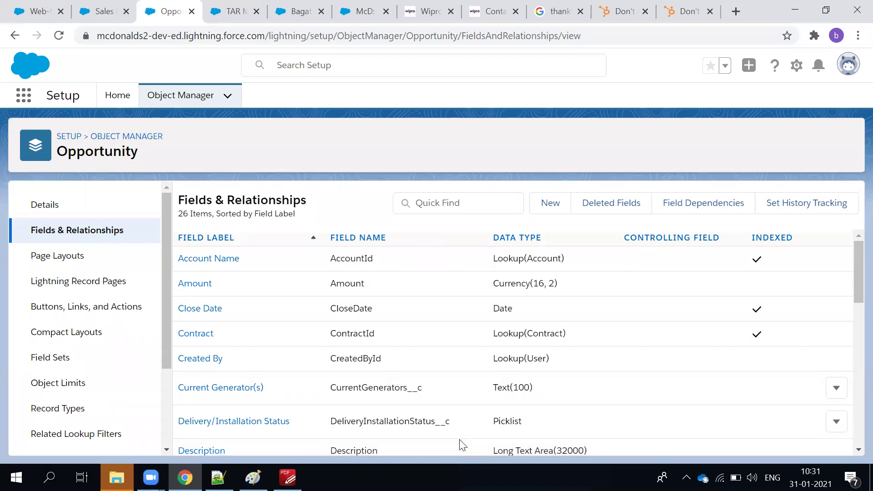
{"action": "scroll", "coordinate": [230, 337], "scroll_direction": "down", "scroll_amount": 1}
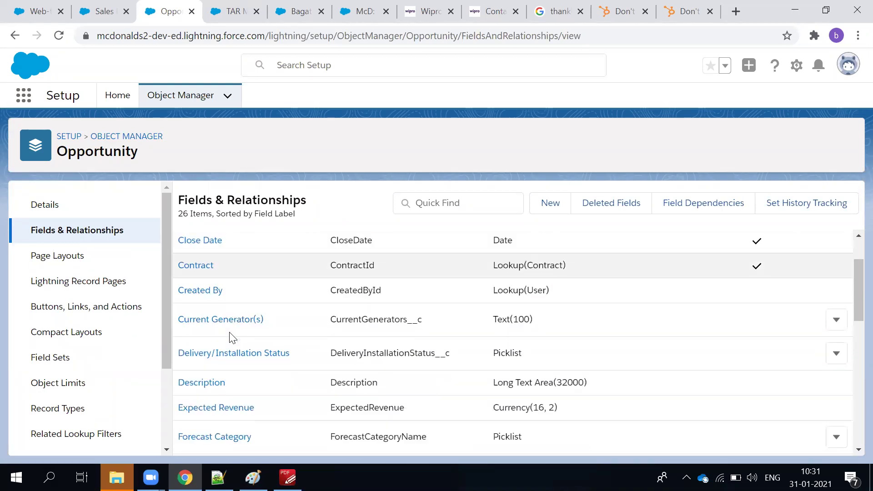
{"action": "scroll", "coordinate": [268, 324], "scroll_direction": "up", "scroll_amount": 1}
Search the fields for 'stage', open the Stage field, and start a new picklist value.
{"action": "left_click", "coordinate": [447, 203]}
{"action": "type", "text": "syage"}
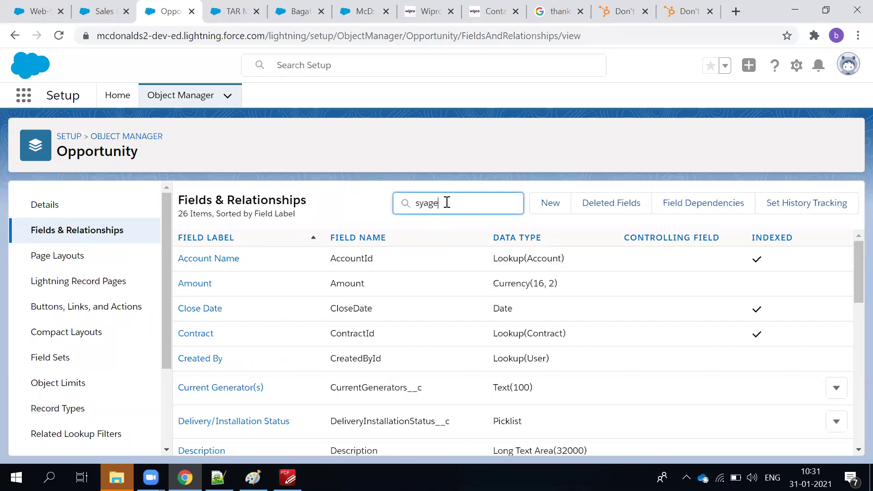
{"action": "key", "text": "BackSpace"}
{"action": "key", "text": "BackSpace"}
{"action": "key", "text": "BackSpace"}
{"action": "key", "text": "BackSpace"}
{"action": "type", "text": "tage"}
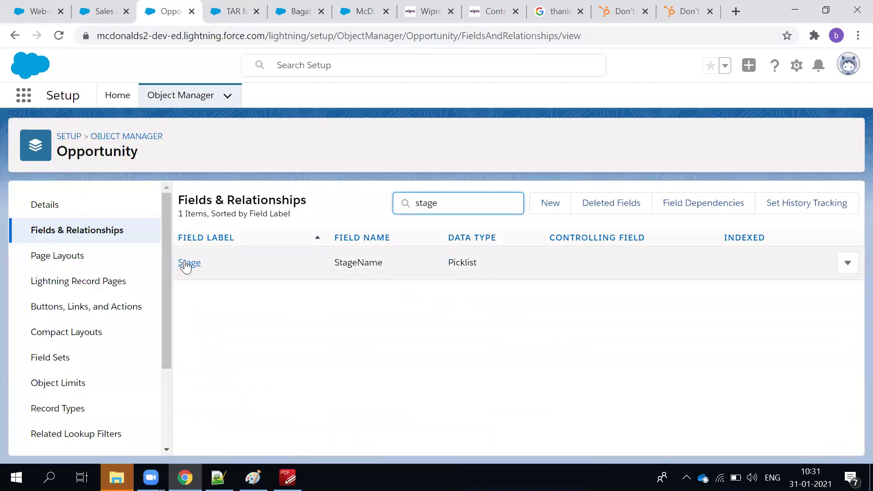
{"action": "left_click", "coordinate": [186, 263]}
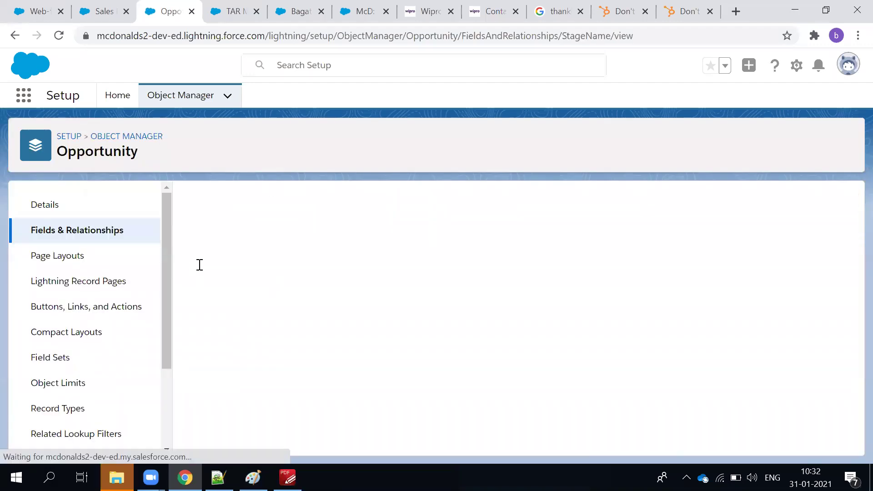
{"action": "scroll", "coordinate": [406, 325], "scroll_direction": "down", "scroll_amount": 6}
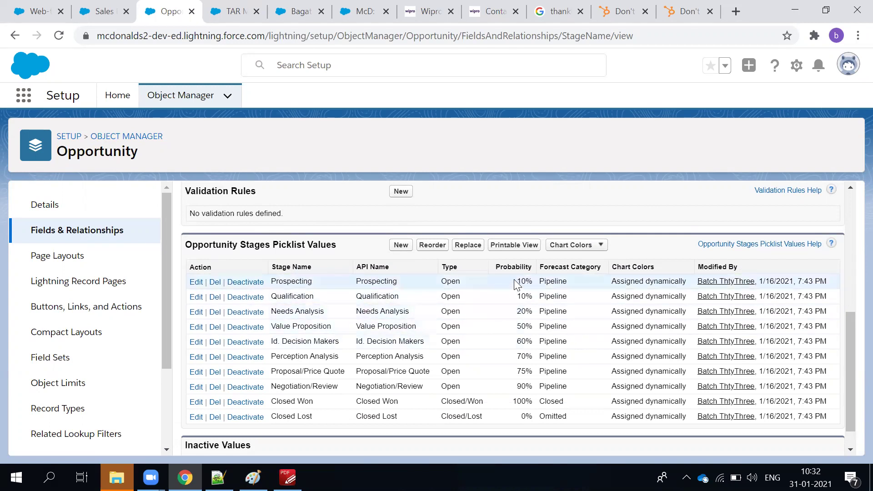
{"action": "left_click", "coordinate": [406, 247]}
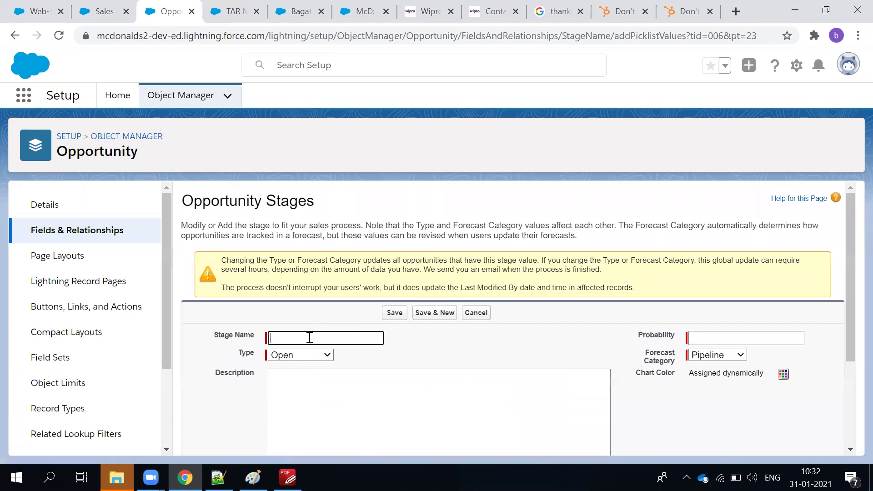
Enter 'Initial Deal to Sign' as the new stage name, fixing typos along the way.
{"action": "type", "text": "Res"}
{"action": "key", "text": "BackSpace"}
{"action": "key", "text": "BackSpace"}
{"action": "key", "text": "BackSpace"}
{"action": "key", "text": "BackSpace"}
{"action": "key", "text": "BackSpace"}
{"action": "key", "text": "BackSpace"}
{"action": "type", "text": "Sign "}
{"action": "type", "text": "Up"}
{"action": "type", "text": " COn"}
{"action": "key", "text": "BackSpace"}
{"action": "key", "text": "BackSpace"}
{"action": "type", "text": "o"}
{"action": "key", "text": "BackSpace"}
{"action": "key", "text": "BackSpace"}
{"action": "key", "text": "BackSpace"}
{"action": "type", "text": "Deal"}
{"action": "key", "text": "BackSpace"}
{"action": "type", "text": "T"}
{"action": "key", "text": "Home"}
{"action": "type", "text": "Initial"}
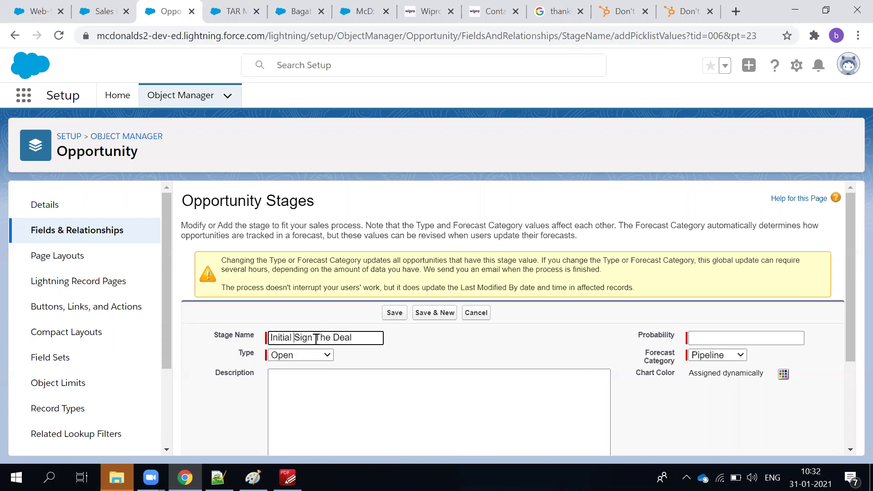
{"action": "left_click_drag", "start_coordinate": [333, 337], "coordinate": [294, 337]}
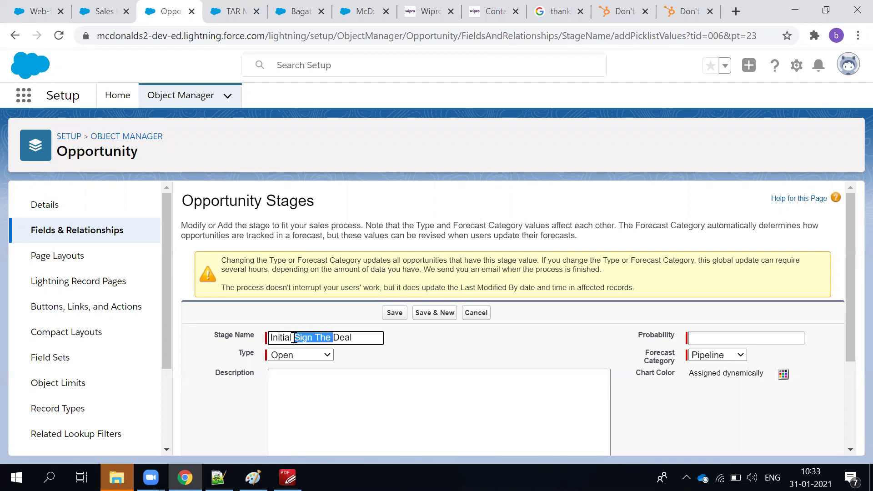
{"action": "key", "text": "BackSpace"}
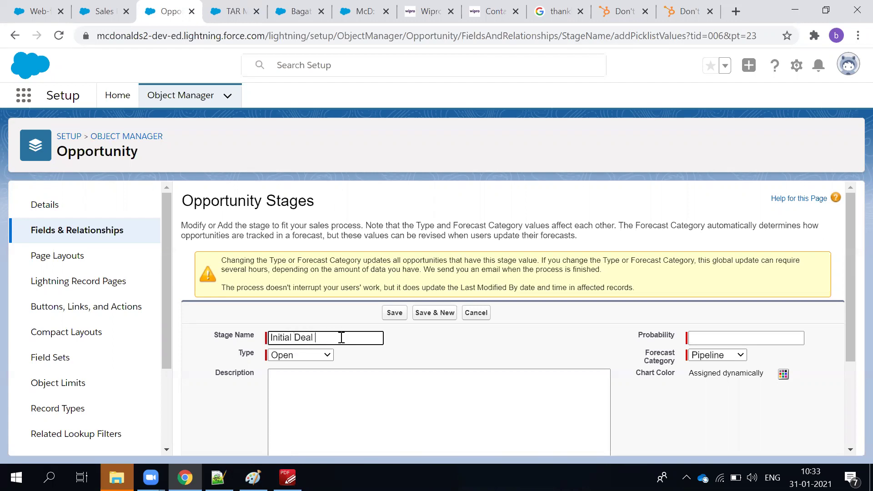
{"action": "type", "text": "to Sign"}
{"action": "left_click", "coordinate": [693, 337]}
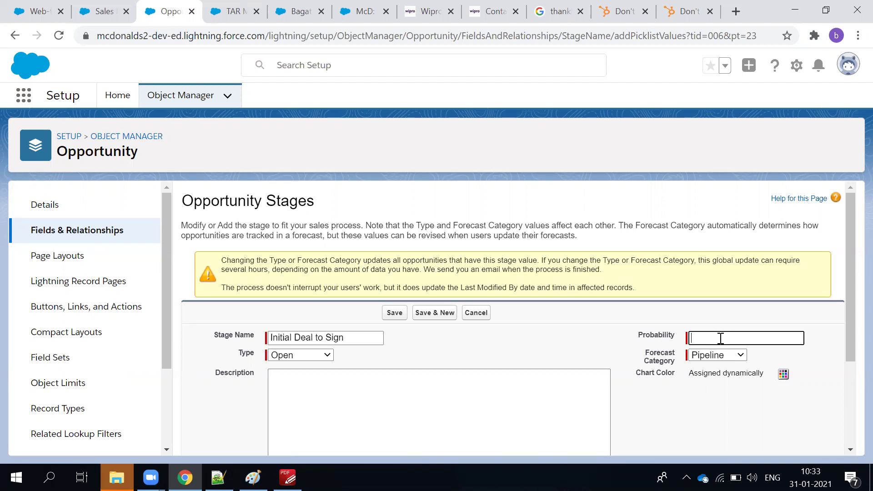
Give the stage 90% probability, include it in McD Sales Process, save, and check the picklist table.
{"action": "type", "text": "90"}
{"action": "scroll", "coordinate": [333, 408], "scroll_direction": "down", "scroll_amount": 1}
{"action": "scroll", "coordinate": [276, 345], "scroll_direction": "down", "scroll_amount": 1}
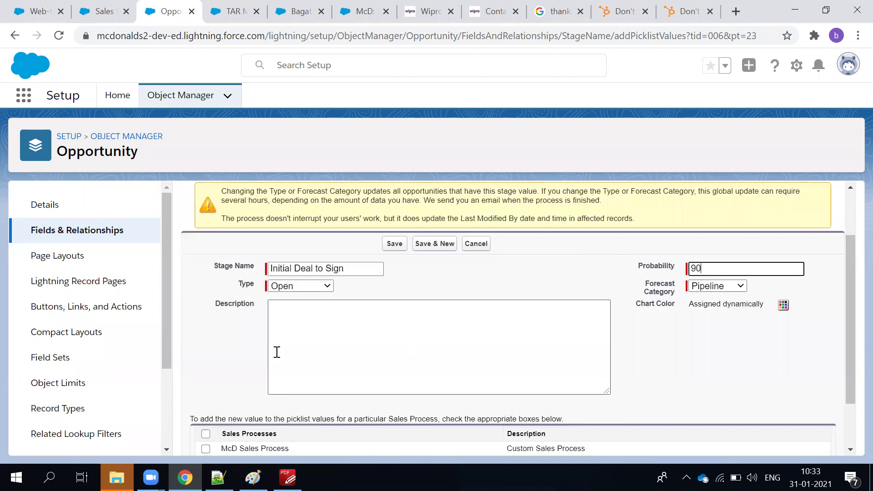
{"action": "left_click", "coordinate": [206, 371]}
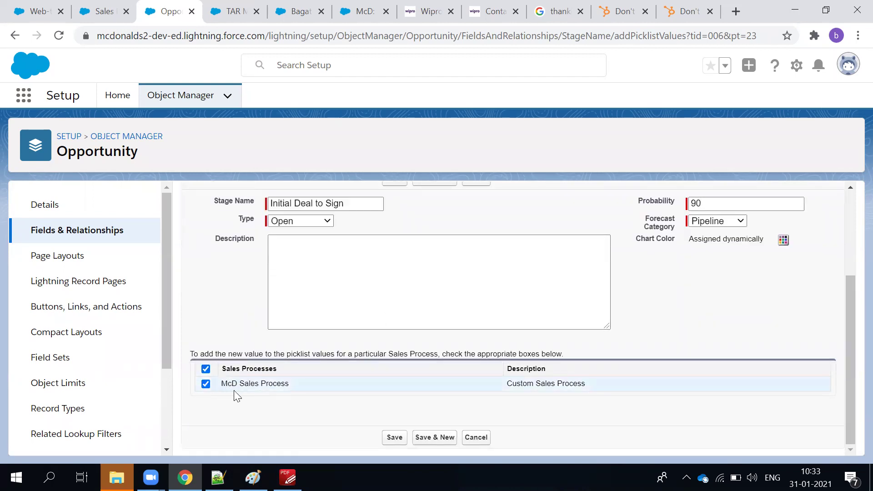
{"action": "left_click", "coordinate": [395, 443]}
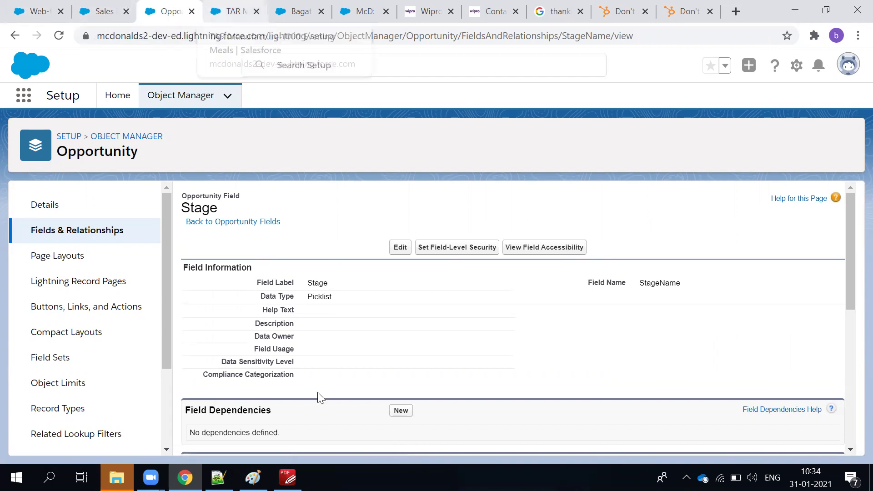
{"action": "scroll", "coordinate": [331, 421], "scroll_direction": "down", "scroll_amount": 3}
{"action": "scroll", "coordinate": [334, 427], "scroll_direction": "down", "scroll_amount": 3}
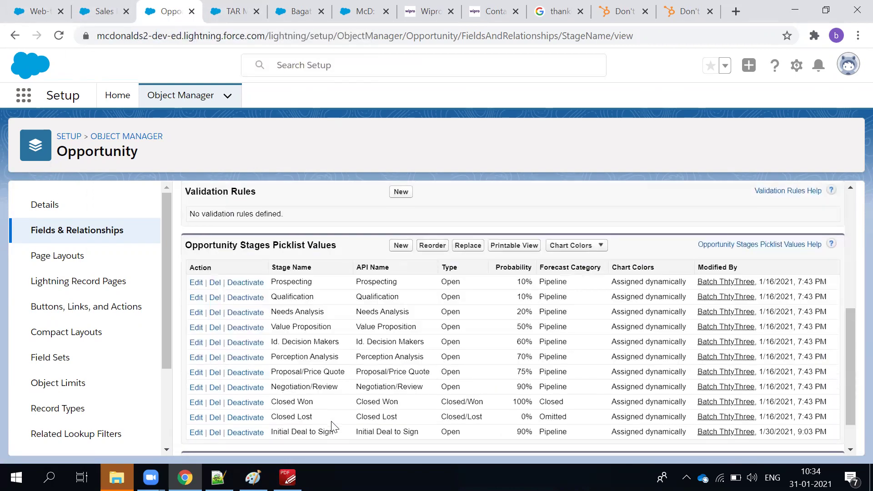
{"action": "scroll", "coordinate": [336, 427], "scroll_direction": "down", "scroll_amount": 1}
{"action": "scroll", "coordinate": [338, 427], "scroll_direction": "up", "scroll_amount": 5}
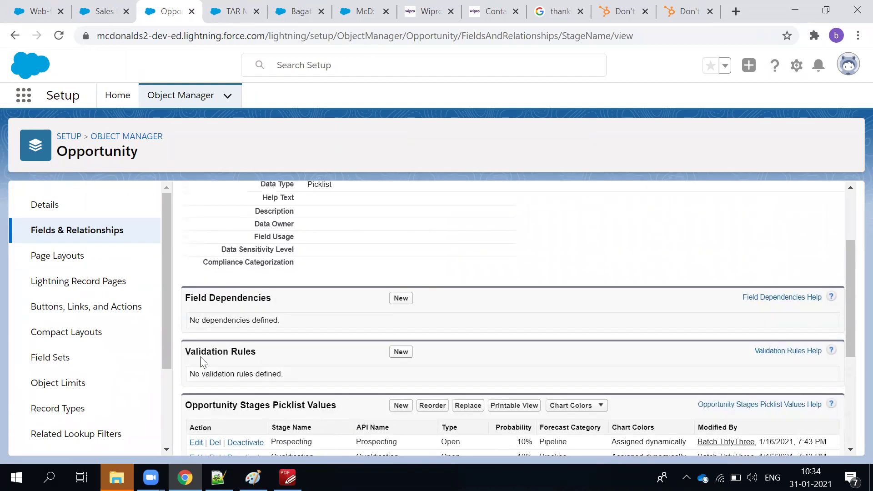
Return to the Sales Processes list, briefly opening and cancelling the McD Sales Process edit page.
{"action": "left_click", "coordinate": [96, 8]}
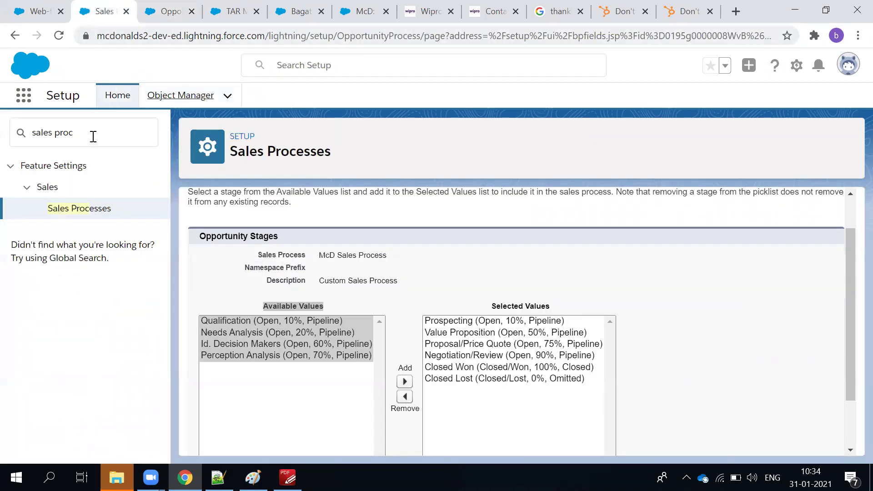
{"action": "left_click", "coordinate": [424, 274]}
{"action": "scroll", "coordinate": [424, 274], "scroll_direction": "down", "scroll_amount": 2}
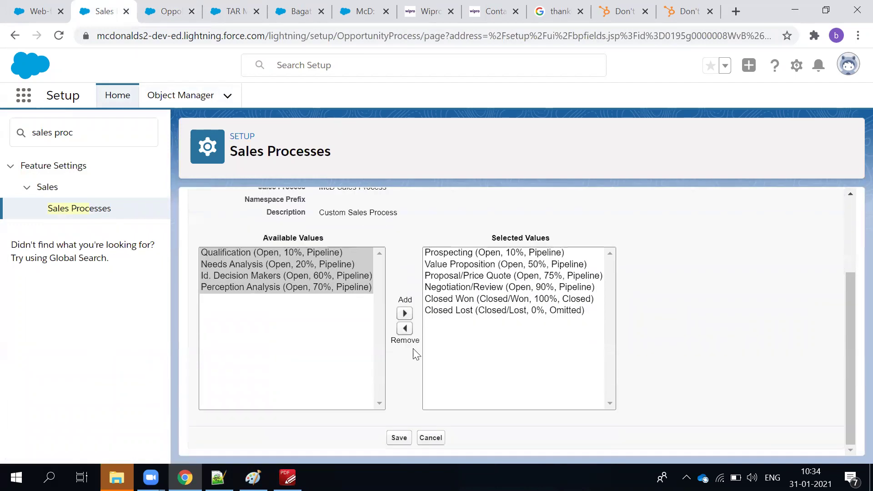
{"action": "left_click", "coordinate": [344, 344]}
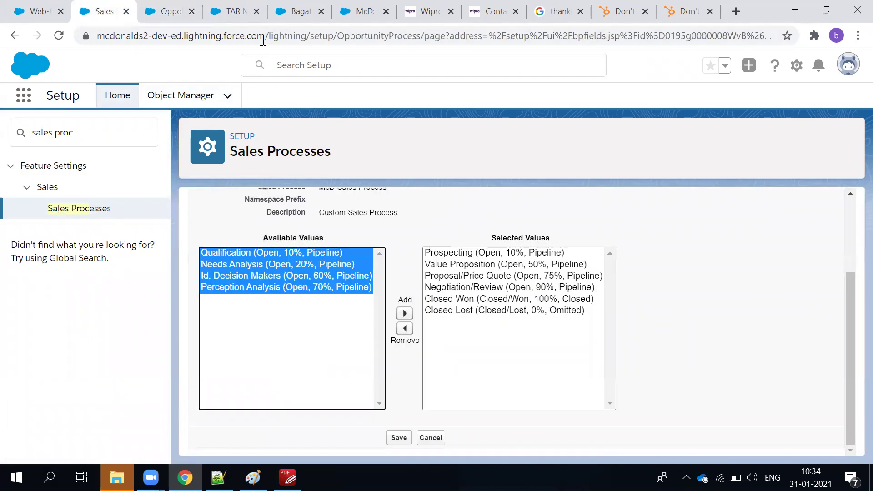
{"action": "left_click", "coordinate": [80, 208]}
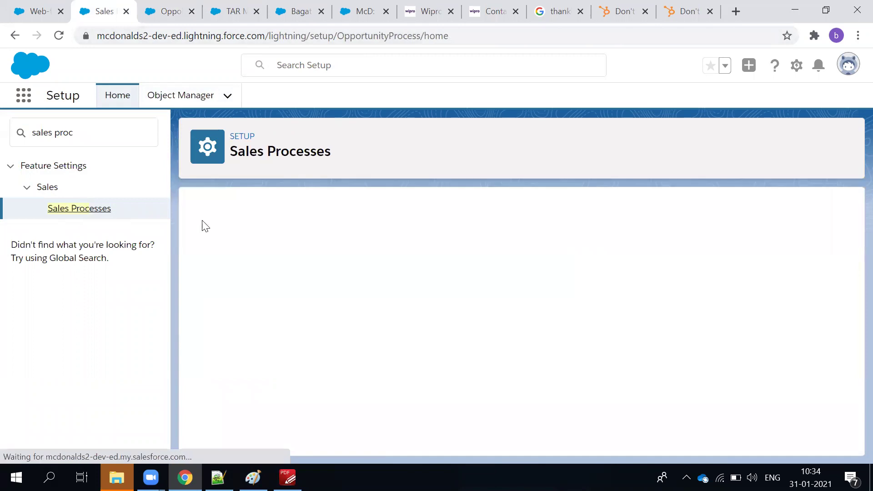
{"action": "left_click", "coordinate": [205, 318]}
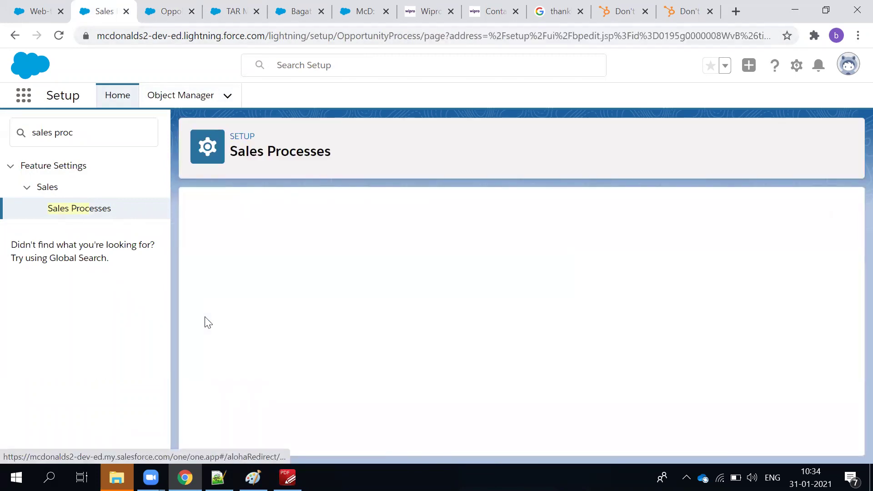
{"action": "left_click", "coordinate": [431, 362]}
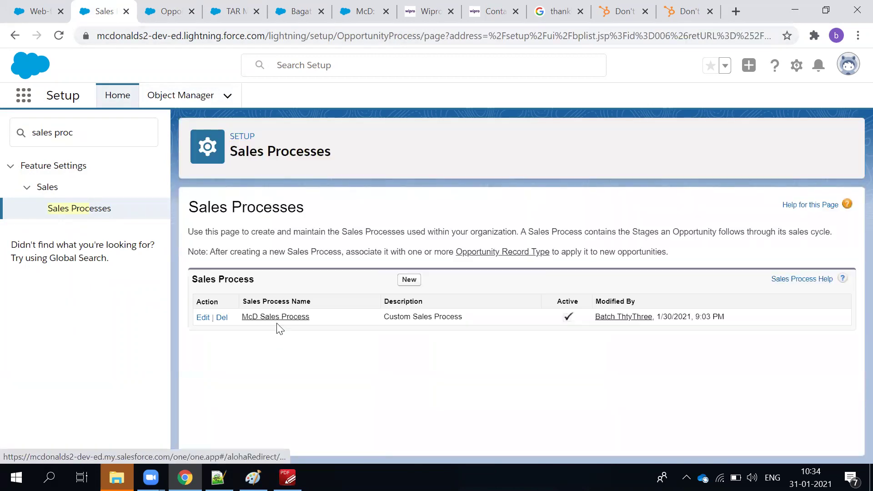
Confirm Initial Deal to Sign is among McD Sales Process's selected stages and save.
{"action": "left_click", "coordinate": [276, 318]}
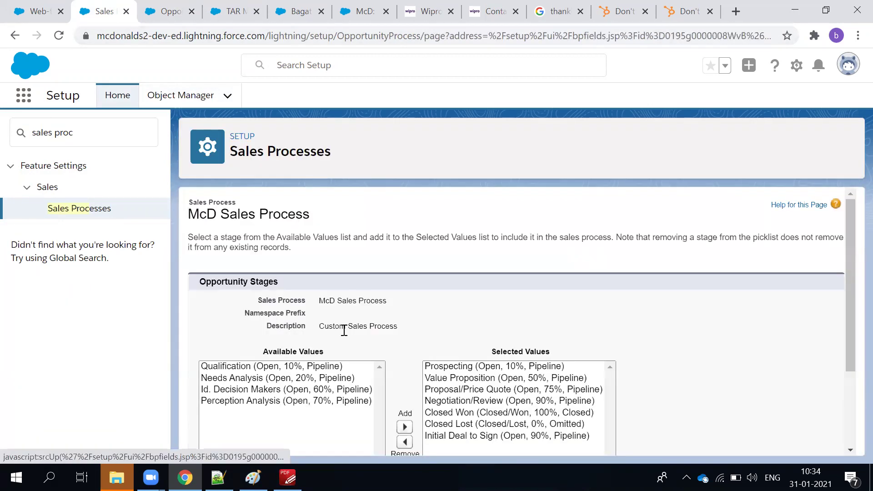
{"action": "scroll", "coordinate": [502, 303], "scroll_direction": "down", "scroll_amount": 3}
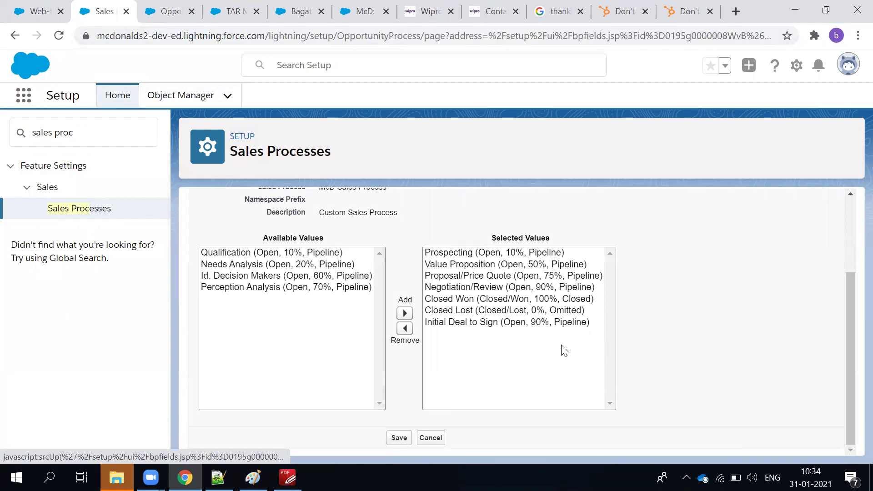
{"action": "left_click", "coordinate": [497, 323]}
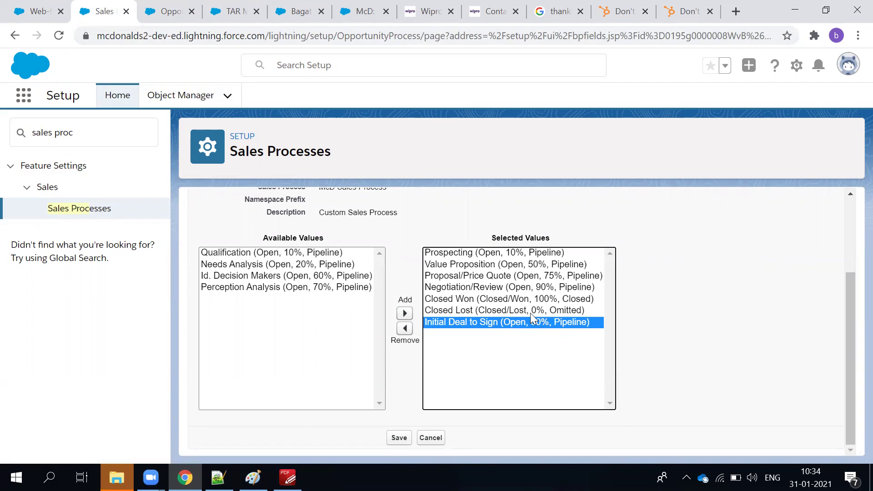
{"action": "left_click", "coordinate": [530, 312]}
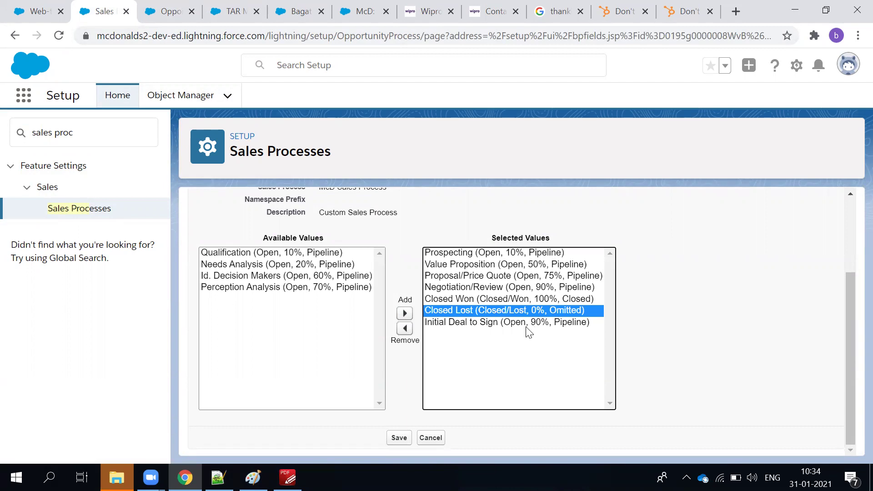
{"action": "left_click", "coordinate": [526, 323]}
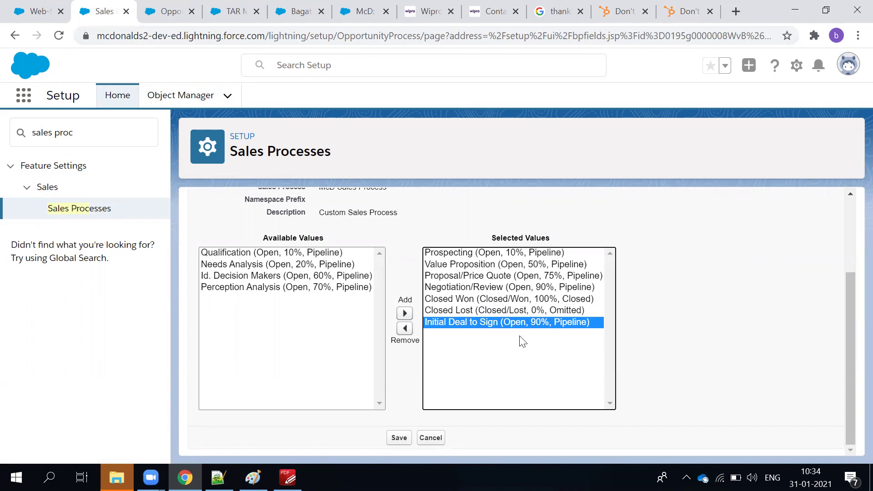
{"action": "left_click", "coordinate": [401, 440]}
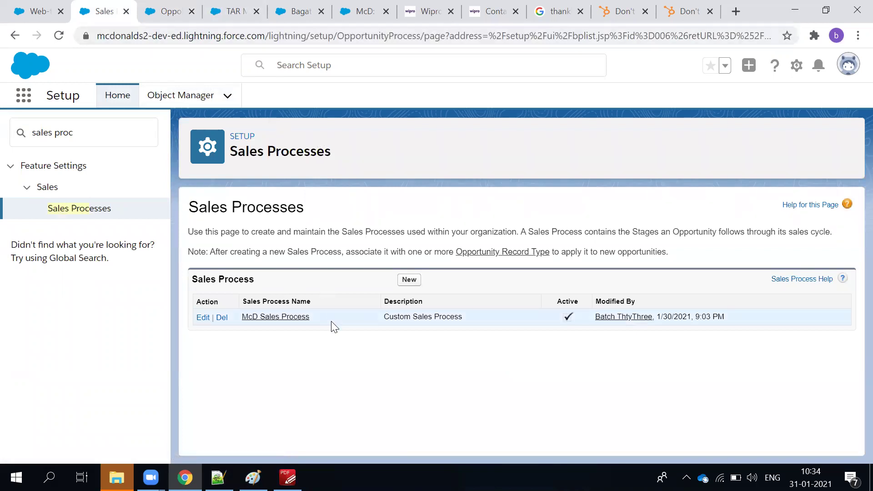
{"action": "left_click_drag", "start_coordinate": [334, 324], "coordinate": [235, 317]}
{"action": "left_click", "coordinate": [296, 248]}
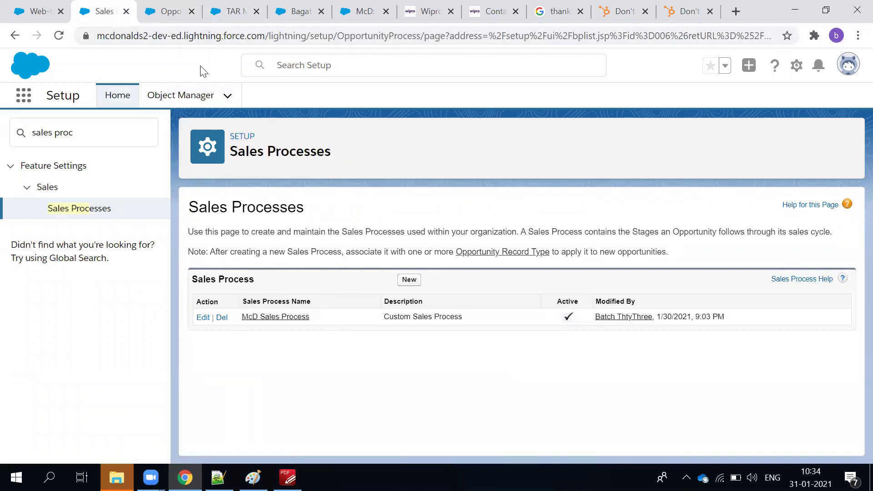
Cycle through the open browser tabs and settle on the TAR Manufacture-1000 Evening Meals opportunity.
{"action": "left_click", "coordinate": [161, 5]}
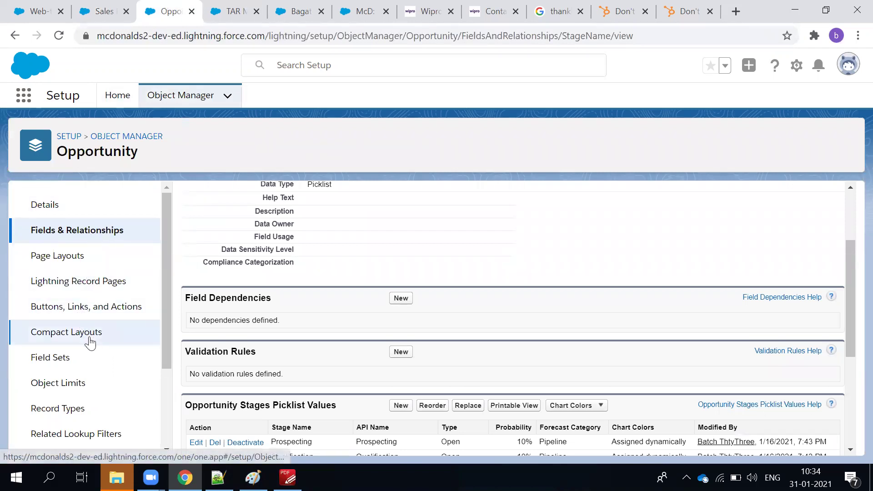
{"action": "scroll", "coordinate": [469, 345], "scroll_direction": "up", "scroll_amount": 3}
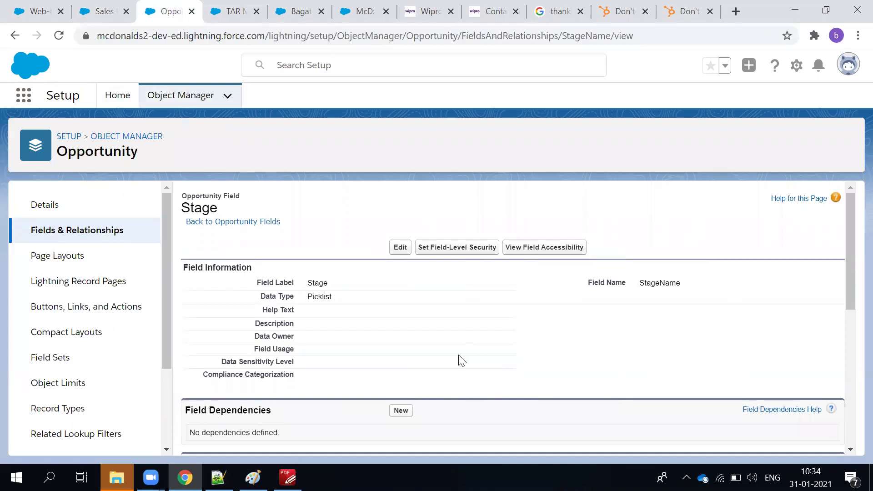
{"action": "left_click", "coordinate": [295, 14]}
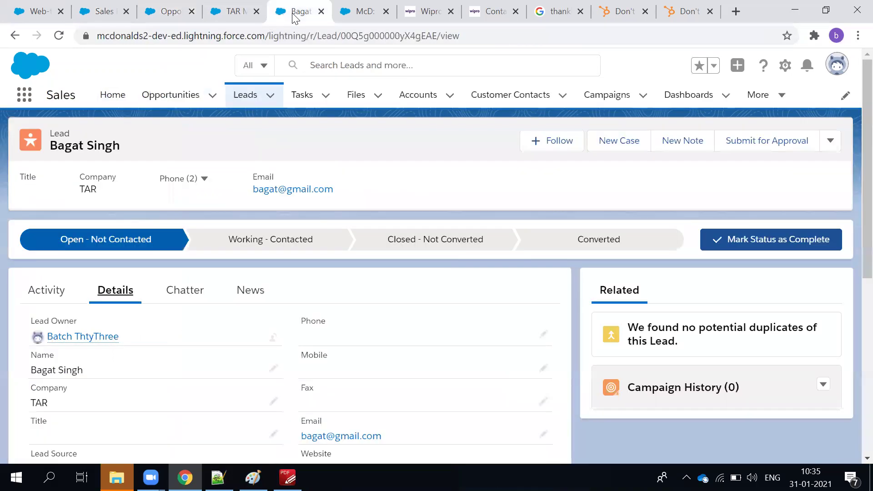
{"action": "left_click", "coordinate": [248, 10]}
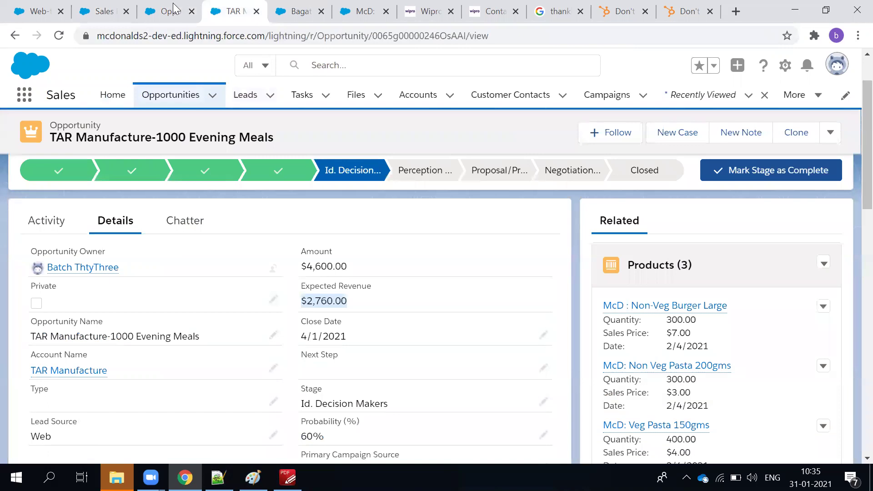
{"action": "left_click", "coordinate": [174, 9]}
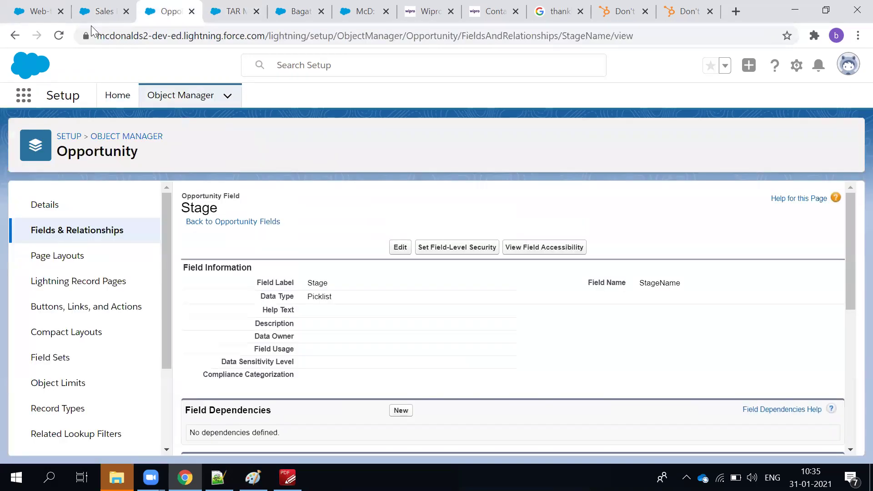
{"action": "left_click", "coordinate": [95, 12]}
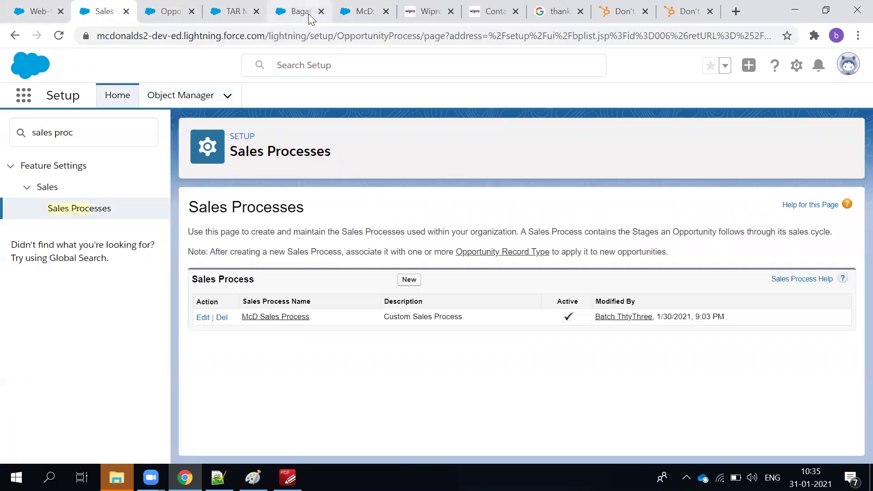
{"action": "left_click", "coordinate": [305, 13]}
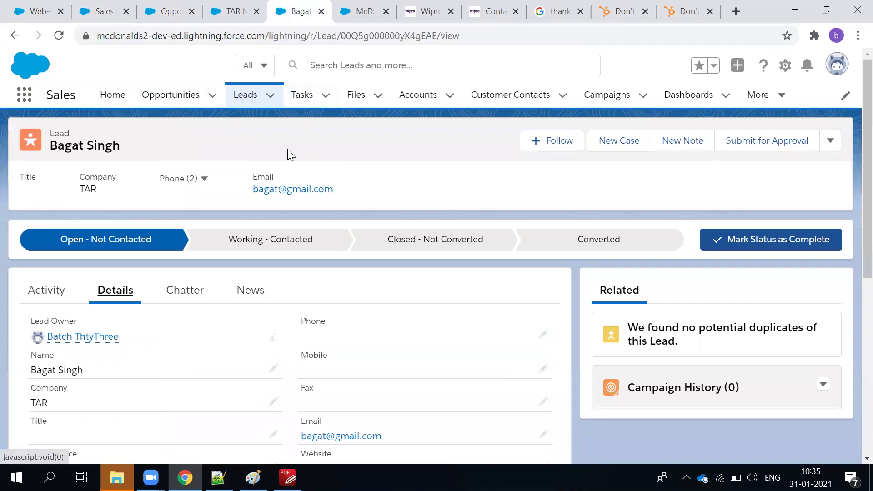
{"action": "left_click", "coordinate": [357, 13]}
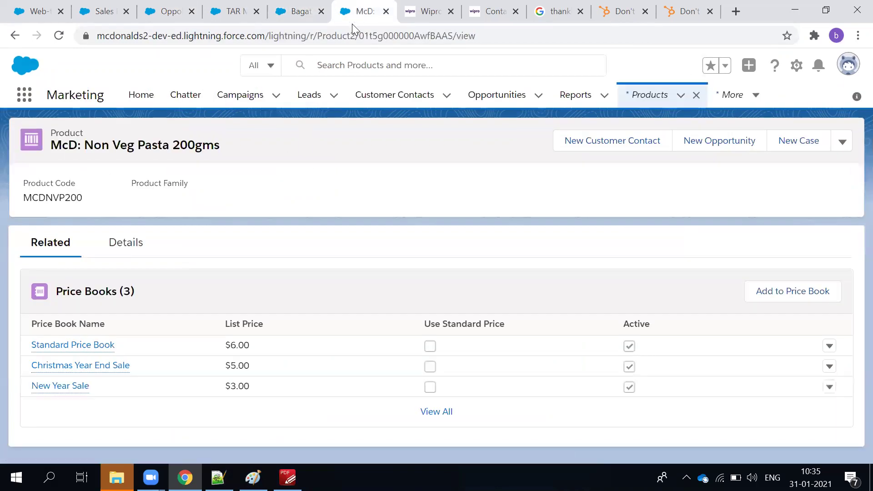
{"action": "left_click", "coordinate": [291, 13]}
{"action": "left_click", "coordinate": [169, 13]}
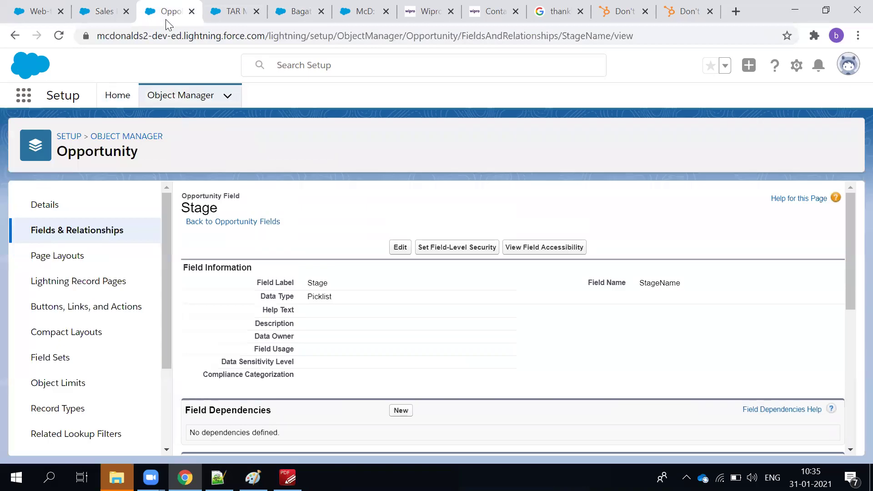
{"action": "left_click", "coordinate": [233, 13]}
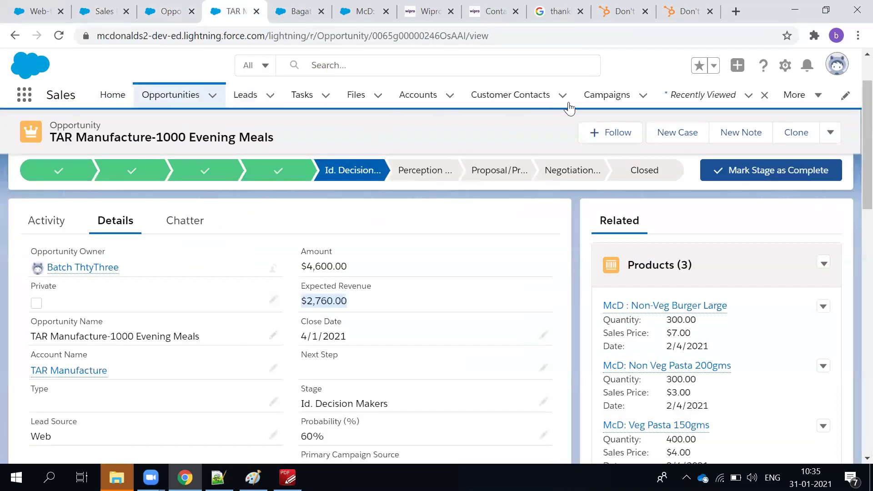
{"action": "scroll", "coordinate": [218, 223], "scroll_direction": "up", "scroll_amount": 2}
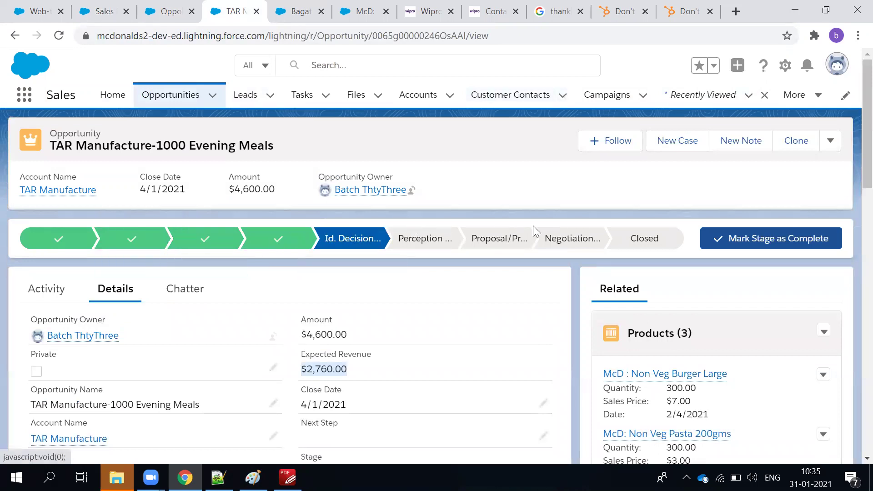
Refresh the TAR Manufacture opportunity and view the new Initial Deal to Sign stage in its path.
{"action": "key", "text": "F5"}
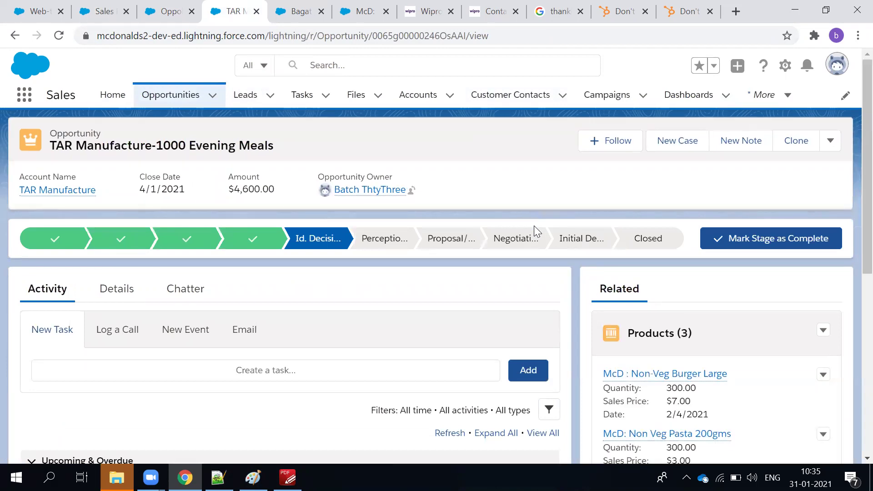
{"action": "left_click", "coordinate": [572, 244]}
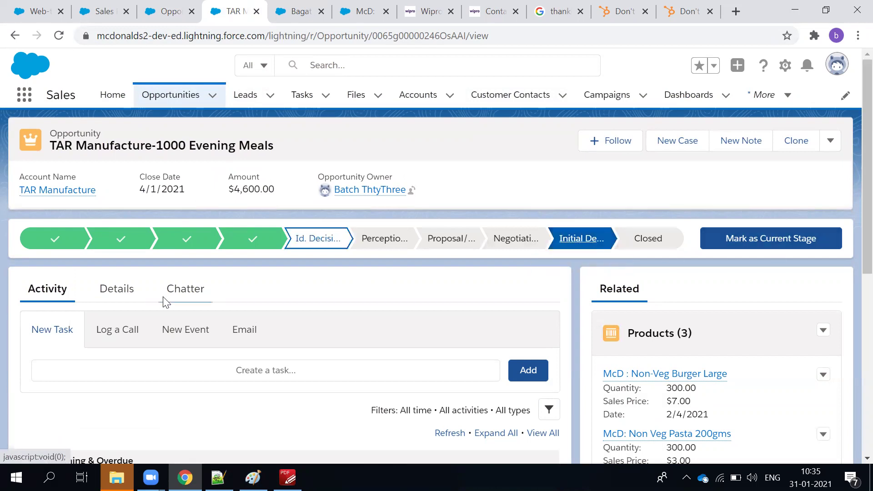
{"action": "left_click", "coordinate": [131, 297]}
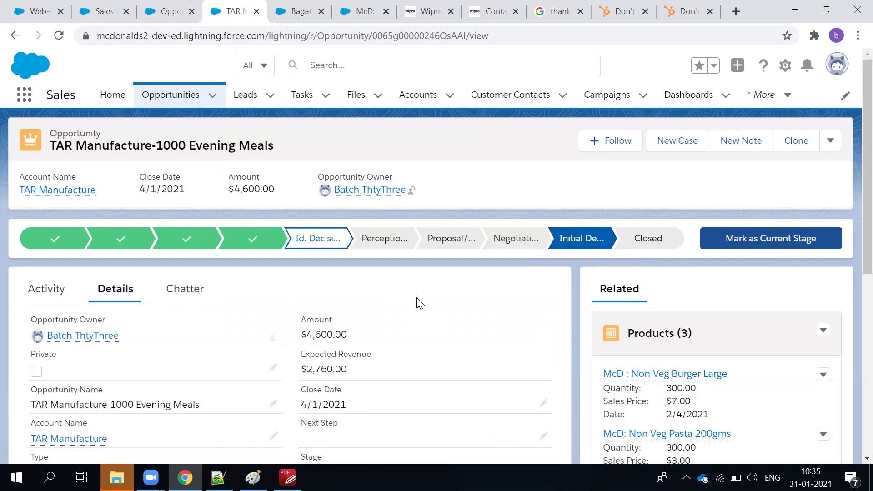
Move the TAR Manufacture opportunity to the Initial Deal to Sign stage.
{"action": "scroll", "coordinate": [416, 304], "scroll_direction": "down", "scroll_amount": 5}
{"action": "scroll", "coordinate": [416, 304], "scroll_direction": "up", "scroll_amount": 5}
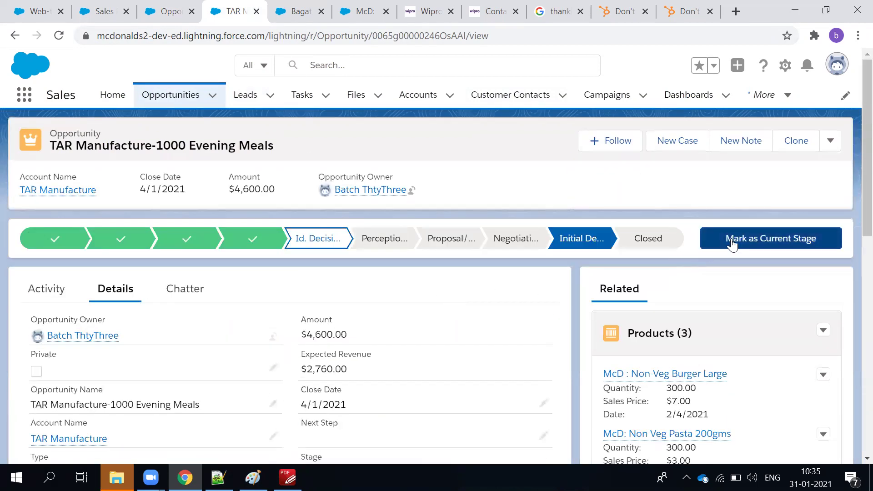
{"action": "left_click", "coordinate": [731, 243]}
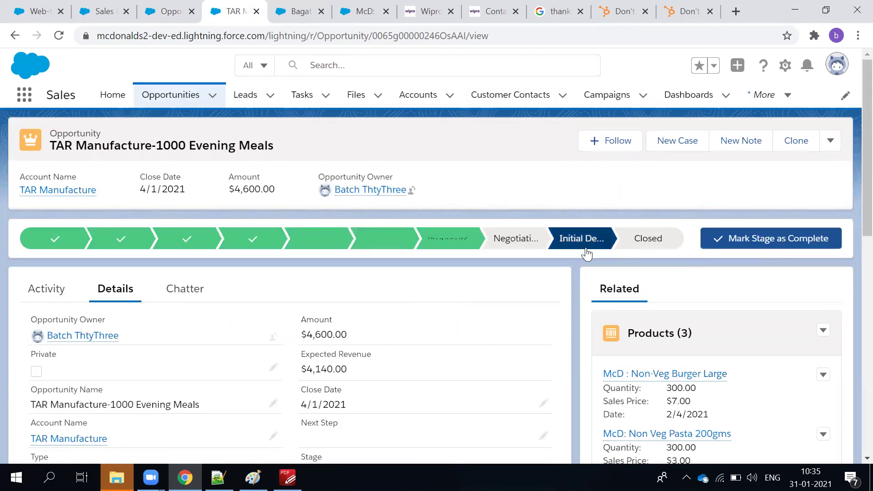
{"action": "scroll", "coordinate": [341, 345], "scroll_direction": "down", "scroll_amount": 2}
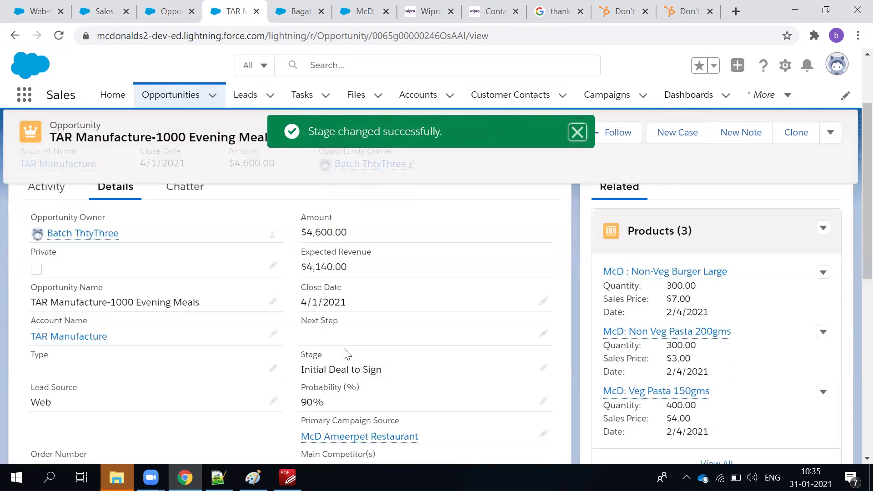
Check the 90% probability and Expected Revenue in Details, then bring up the course outline PDF.
{"action": "left_click_drag", "start_coordinate": [328, 375], "coordinate": [295, 363]}
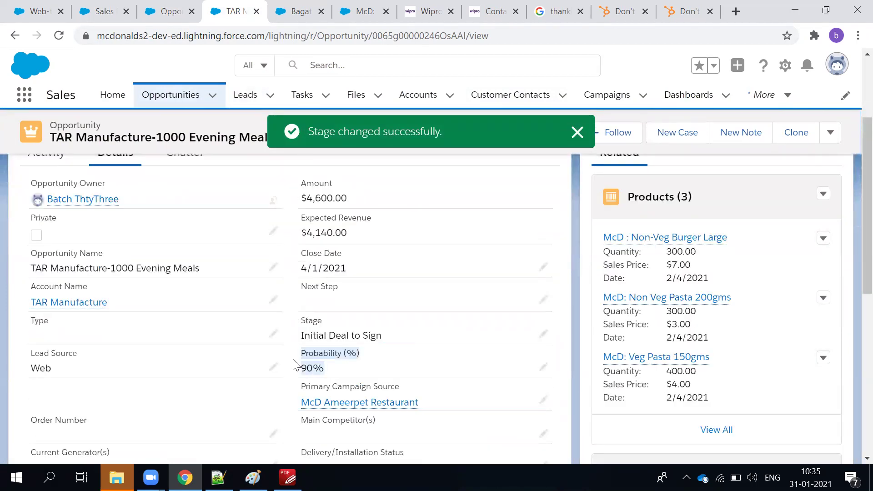
{"action": "left_click", "coordinate": [304, 199]}
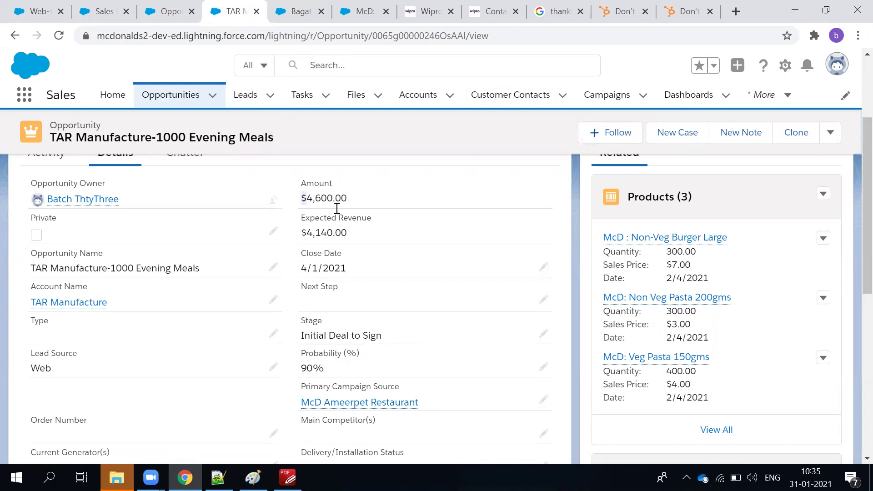
{"action": "left_click_drag", "start_coordinate": [312, 233], "coordinate": [357, 237]}
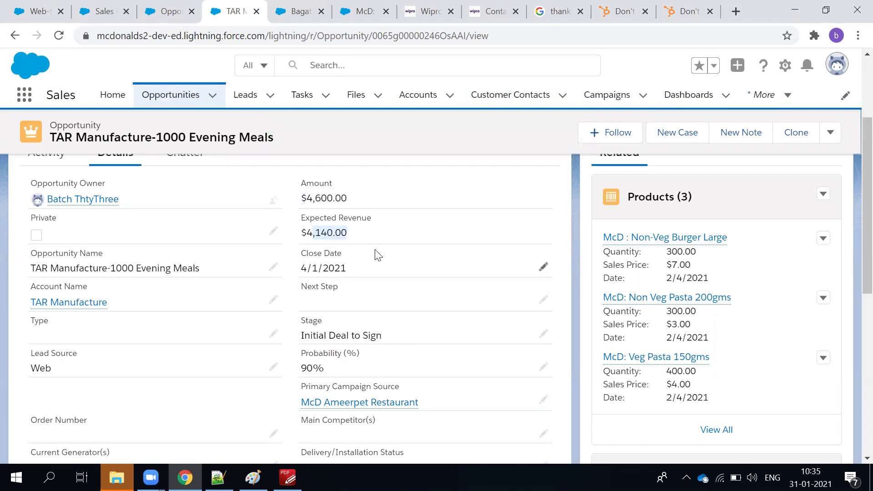
{"action": "scroll", "coordinate": [413, 181], "scroll_direction": "up", "scroll_amount": 3}
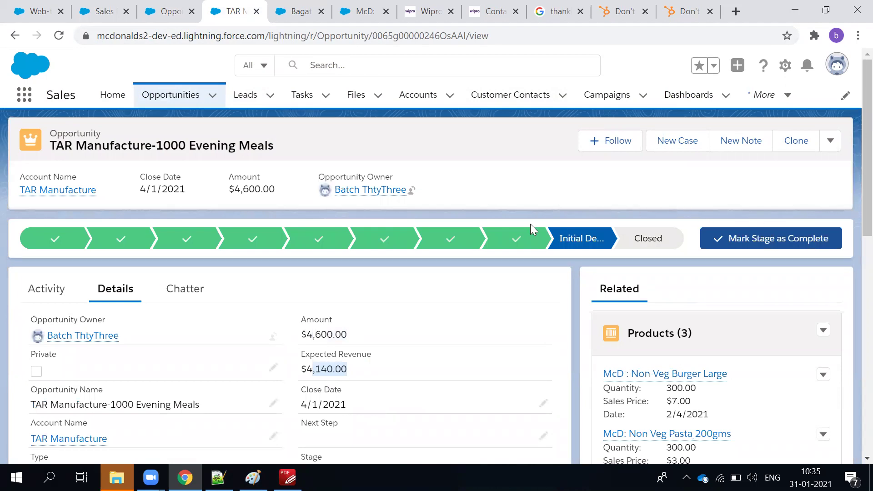
{"action": "scroll", "coordinate": [683, 375], "scroll_direction": "down", "scroll_amount": 2}
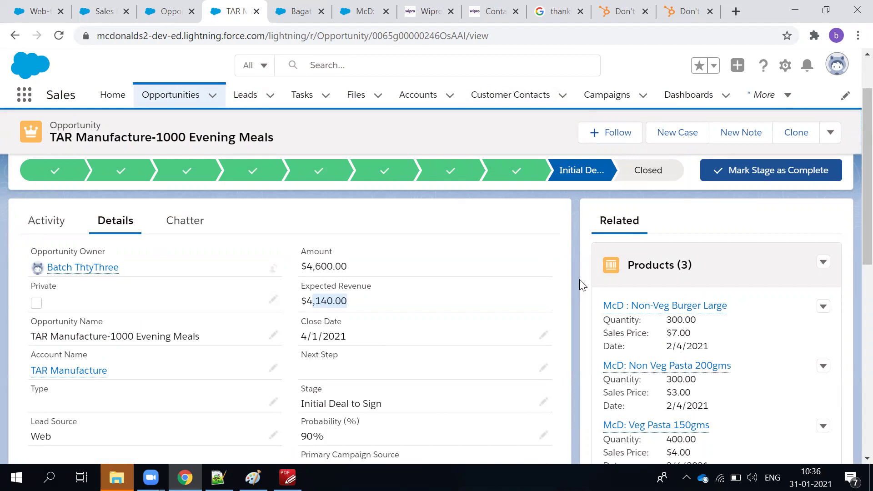
{"action": "scroll", "coordinate": [407, 331], "scroll_direction": "down", "scroll_amount": 8}
{"action": "scroll", "coordinate": [411, 331], "scroll_direction": "up", "scroll_amount": 8}
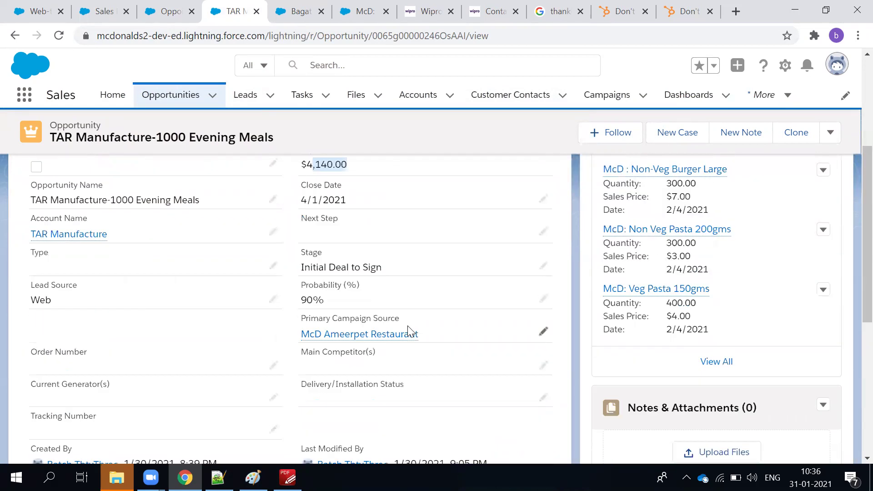
{"action": "left_click", "coordinate": [288, 478]}
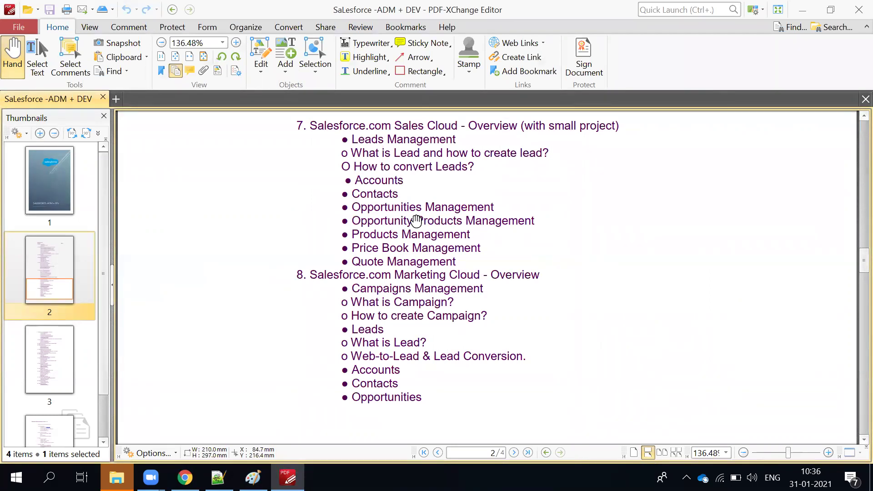
Read the course outline from section 7 through section 9 on page 3, then return to Chrome.
{"action": "key", "text": "alt+Tab"}
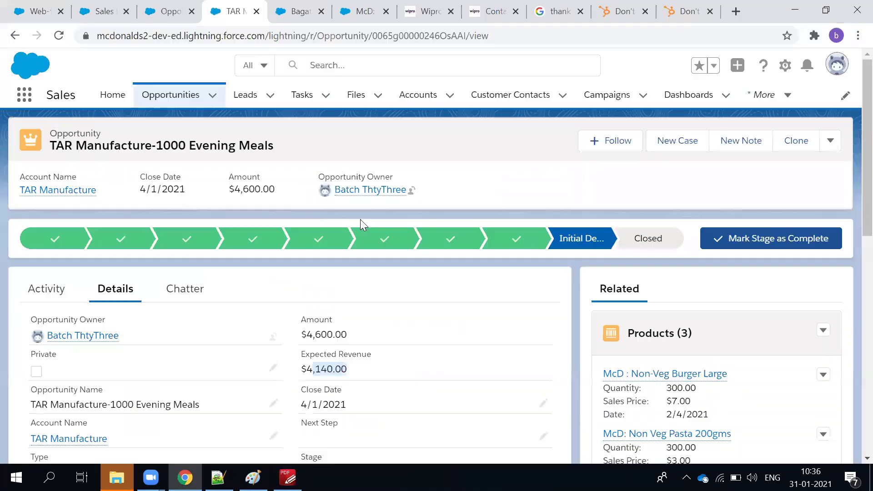
{"action": "key", "text": "alt+Tab"}
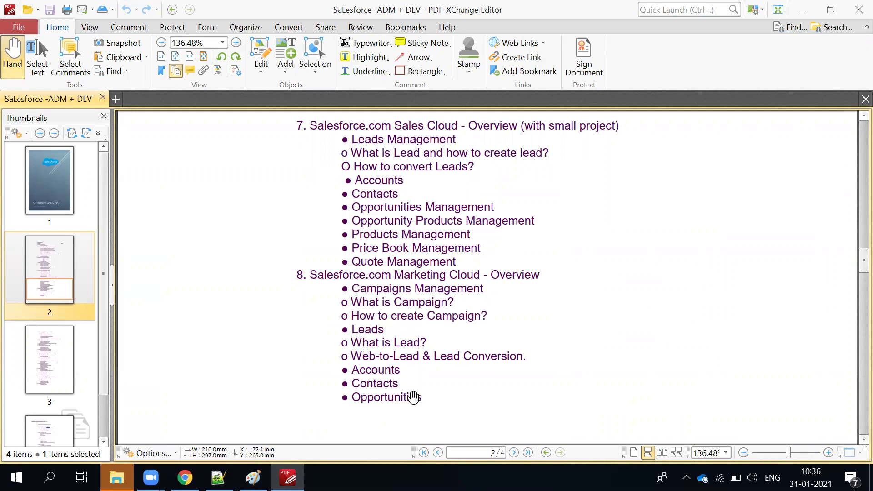
{"action": "scroll", "coordinate": [414, 393], "scroll_direction": "down", "scroll_amount": 2}
{"action": "scroll", "coordinate": [417, 392], "scroll_direction": "down", "scroll_amount": 4}
{"action": "scroll", "coordinate": [415, 392], "scroll_direction": "up", "scroll_amount": 8}
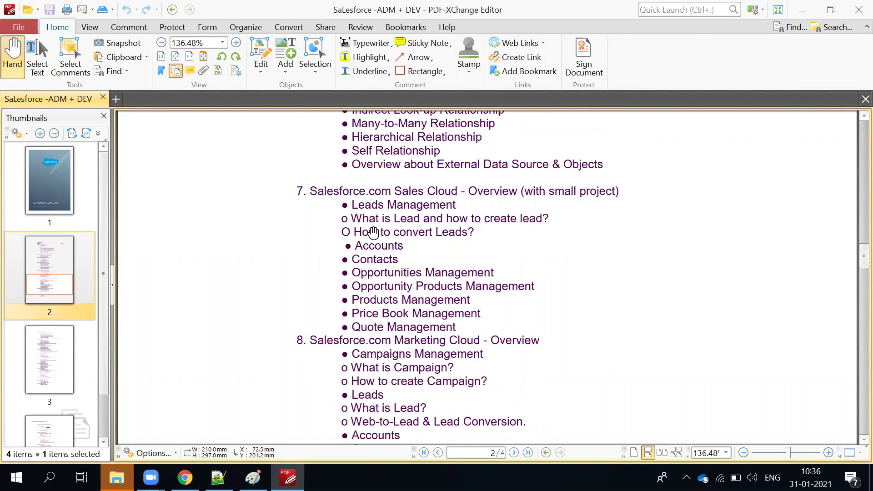
{"action": "scroll", "coordinate": [374, 233], "scroll_direction": "down", "scroll_amount": 3}
{"action": "scroll", "coordinate": [374, 245], "scroll_direction": "down", "scroll_amount": 13}
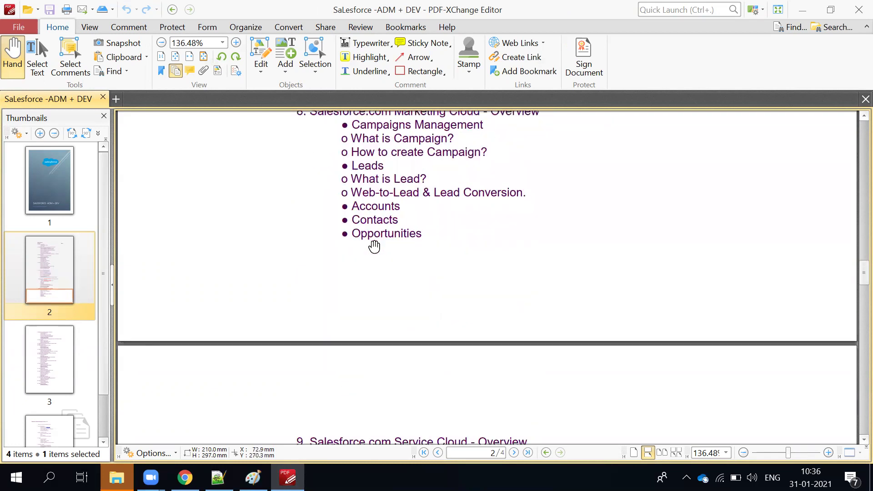
{"action": "scroll", "coordinate": [396, 265], "scroll_direction": "up", "scroll_amount": 2}
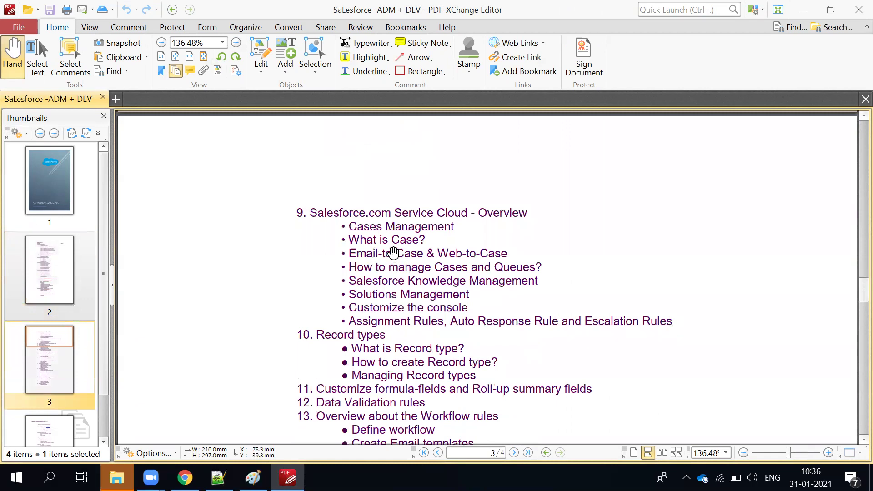
{"action": "key", "text": "alt+Tab"}
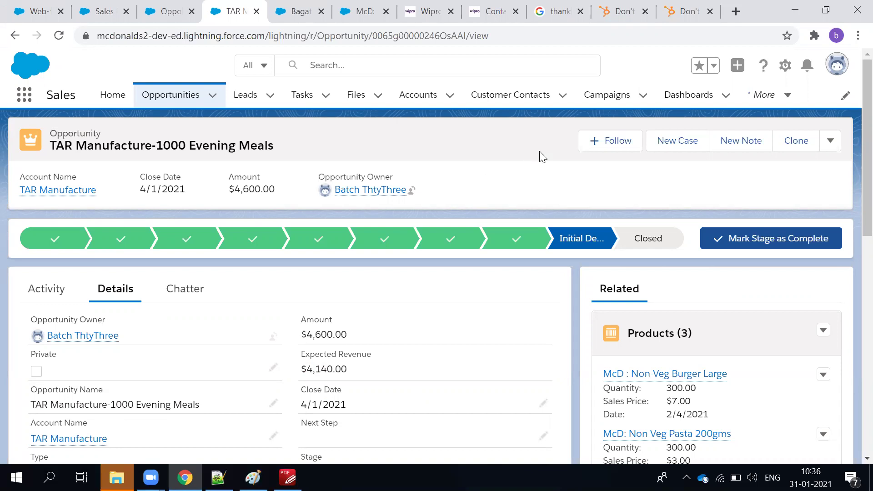
Find Initial Deal to Sign after Closed Lost in the Stage picklist values and open Reorder.
{"action": "left_click", "coordinate": [161, 14]}
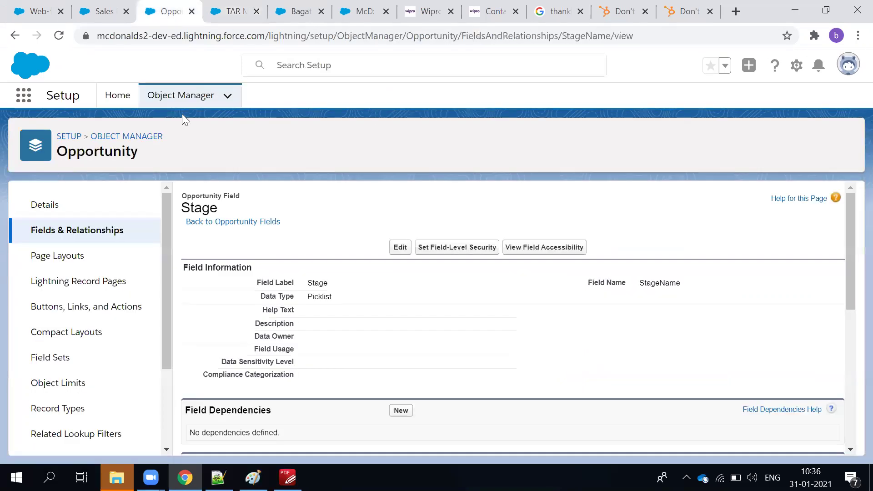
{"action": "double_click", "coordinate": [190, 208]}
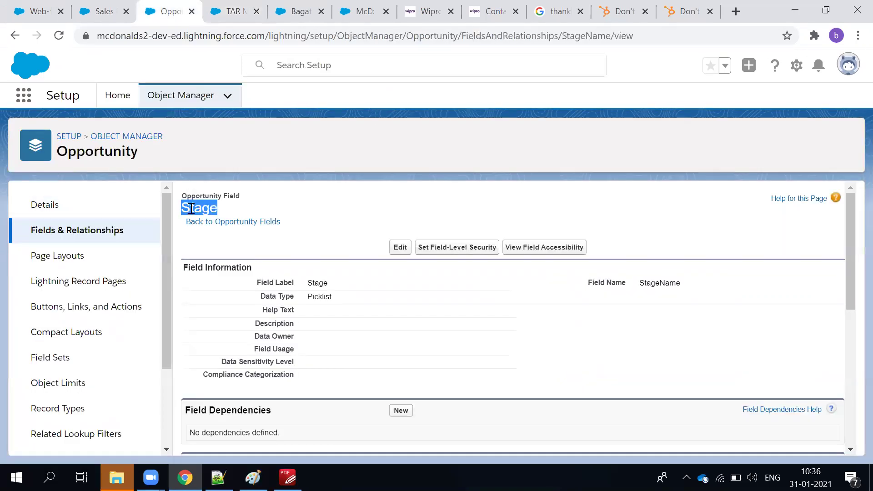
{"action": "scroll", "coordinate": [400, 291], "scroll_direction": "down", "scroll_amount": 6}
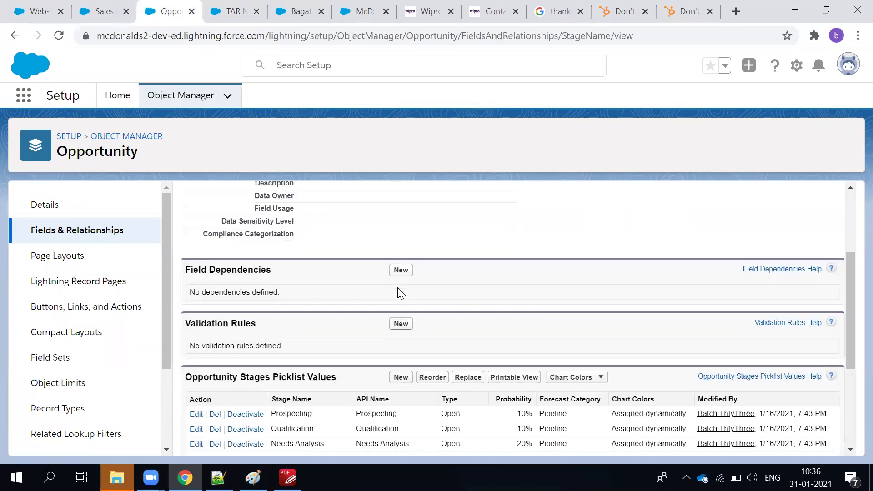
{"action": "scroll", "coordinate": [398, 291], "scroll_direction": "down", "scroll_amount": 1}
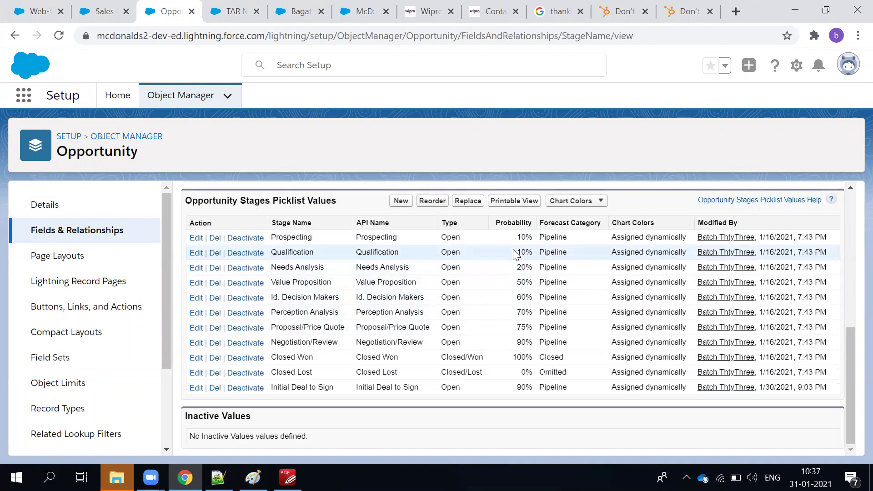
{"action": "triple_click", "coordinate": [304, 387]}
{"action": "left_click_drag", "start_coordinate": [329, 387], "coordinate": [528, 384]}
{"action": "left_click", "coordinate": [528, 384]}
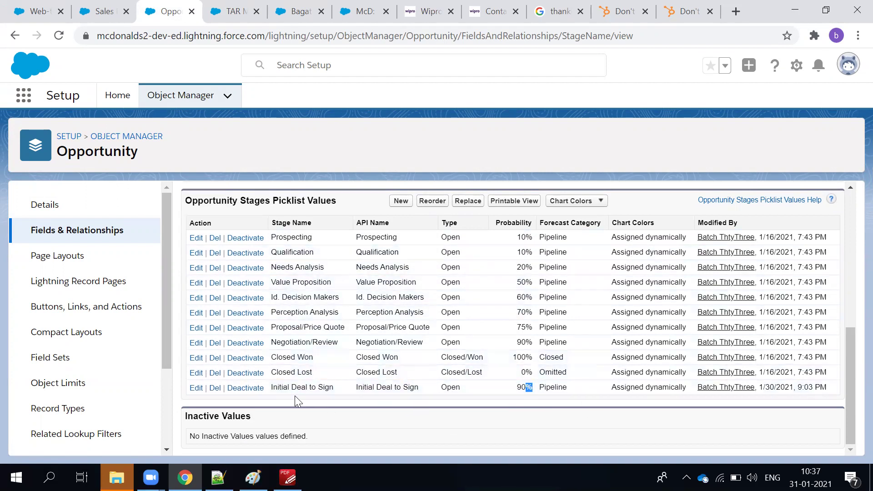
{"action": "left_click", "coordinate": [432, 201]}
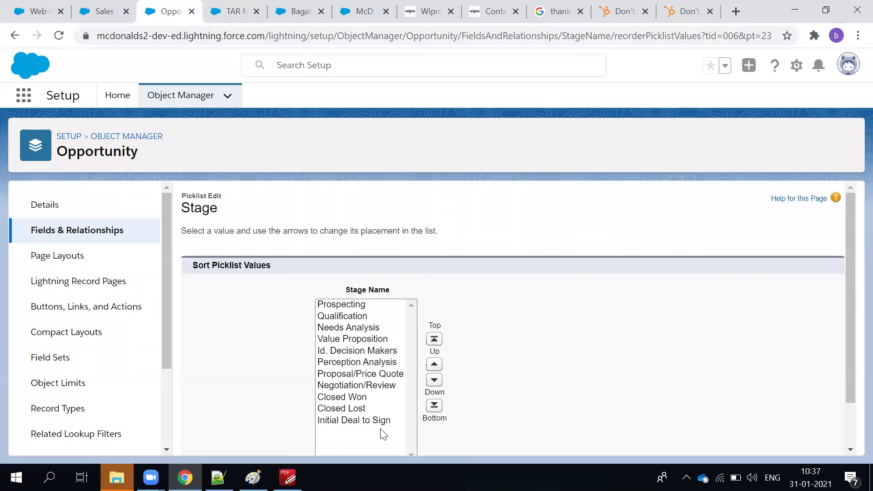
Move Initial Deal to Sign above Closed Won in the stage order and save it.
{"action": "left_click", "coordinate": [380, 425]}
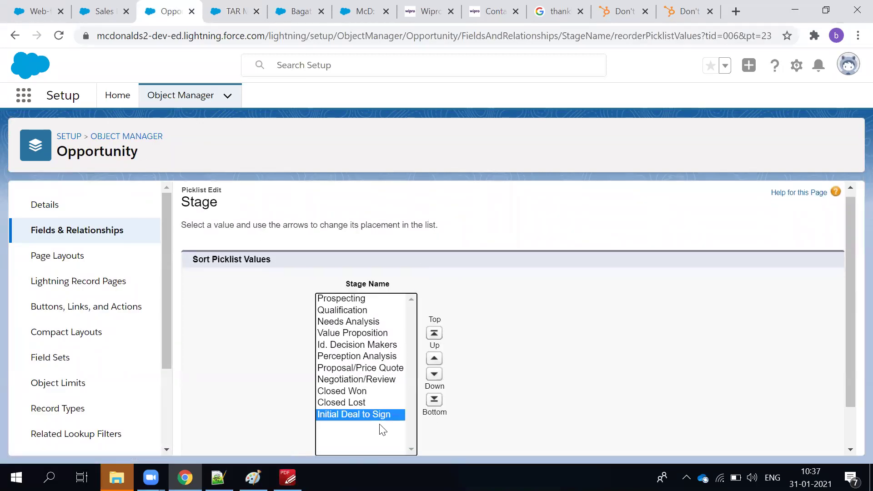
{"action": "left_click", "coordinate": [435, 358]}
{"action": "left_click", "coordinate": [436, 361]}
{"action": "left_click", "coordinate": [595, 351]}
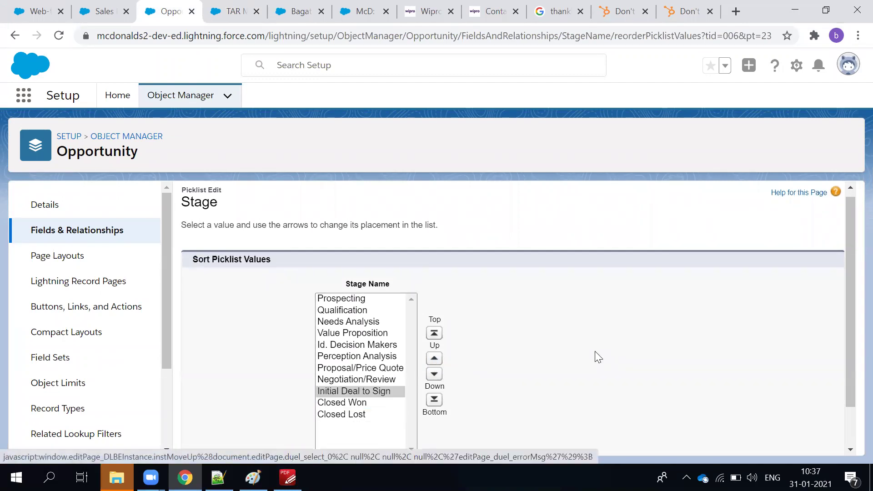
{"action": "scroll", "coordinate": [594, 351], "scroll_direction": "down", "scroll_amount": 1}
{"action": "left_click", "coordinate": [400, 437]}
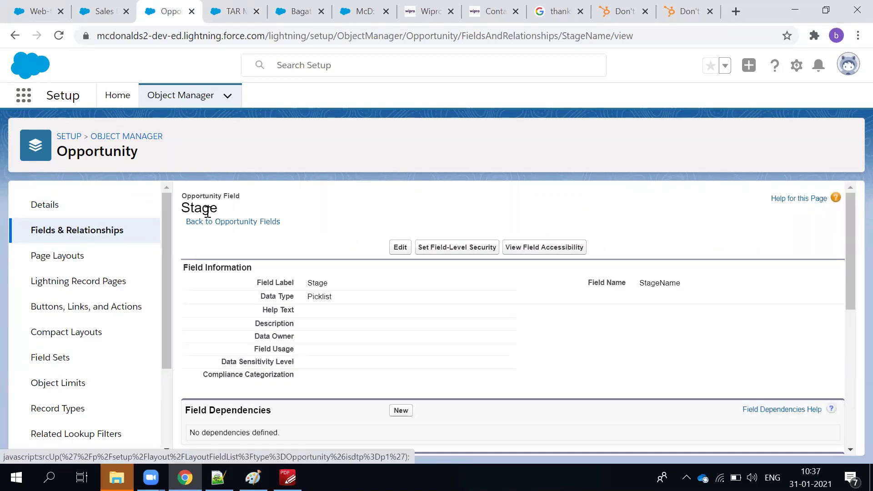
{"action": "scroll", "coordinate": [267, 329], "scroll_direction": "down", "scroll_amount": 4}
{"action": "scroll", "coordinate": [268, 328], "scroll_direction": "down", "scroll_amount": 3}
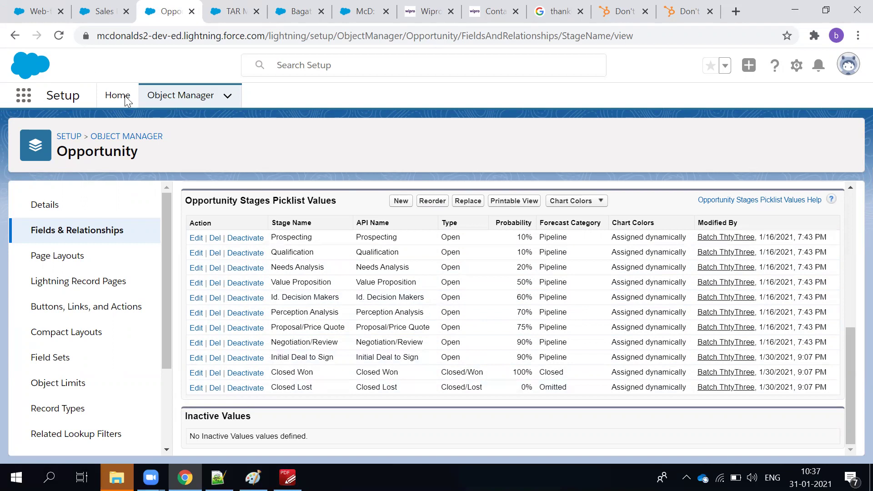
Review the Sales Processes page and reordered stage rows, then view the TAR Manufacture opportunity.
{"action": "left_click", "coordinate": [101, 14]}
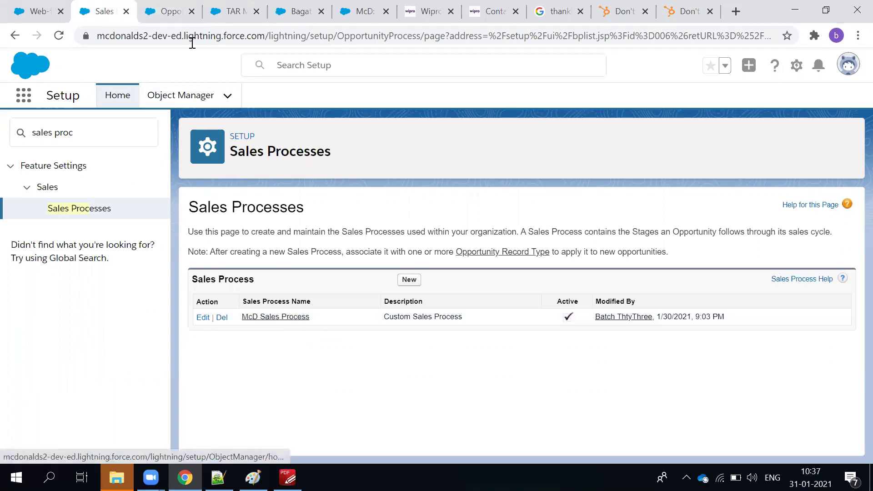
{"action": "left_click", "coordinate": [161, 15]}
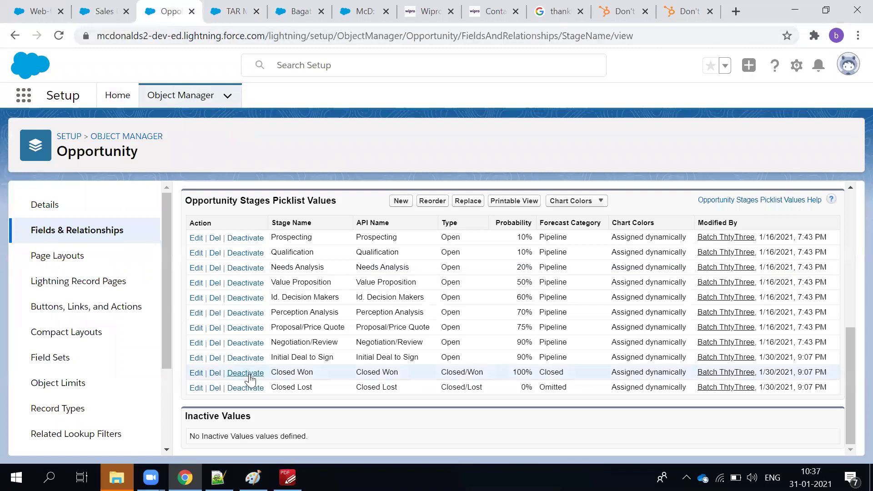
{"action": "scroll", "coordinate": [249, 381], "scroll_direction": "up", "scroll_amount": 4}
{"action": "scroll", "coordinate": [249, 381], "scroll_direction": "up", "scroll_amount": 3}
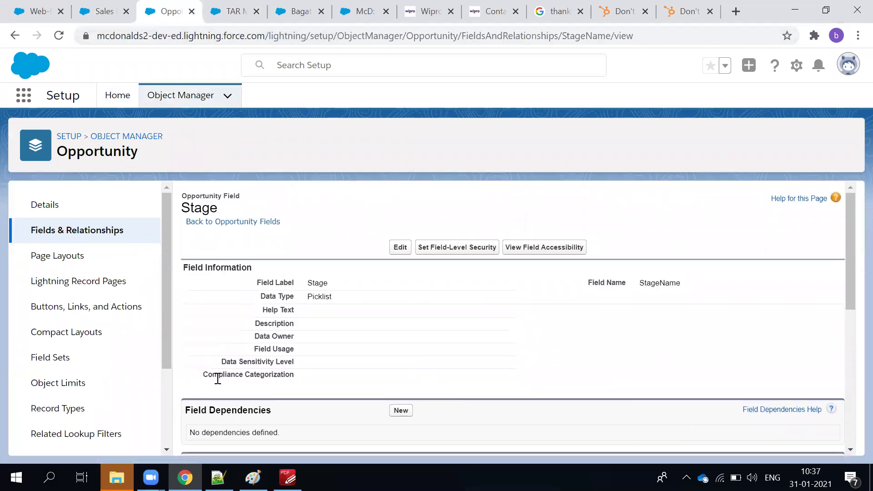
{"action": "scroll", "coordinate": [218, 379], "scroll_direction": "down", "scroll_amount": 7}
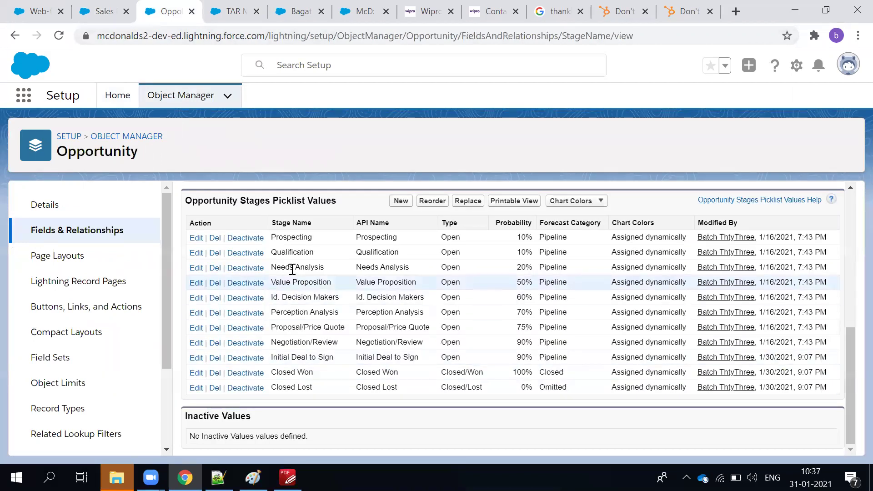
{"action": "left_click_drag", "start_coordinate": [275, 233], "coordinate": [311, 372]}
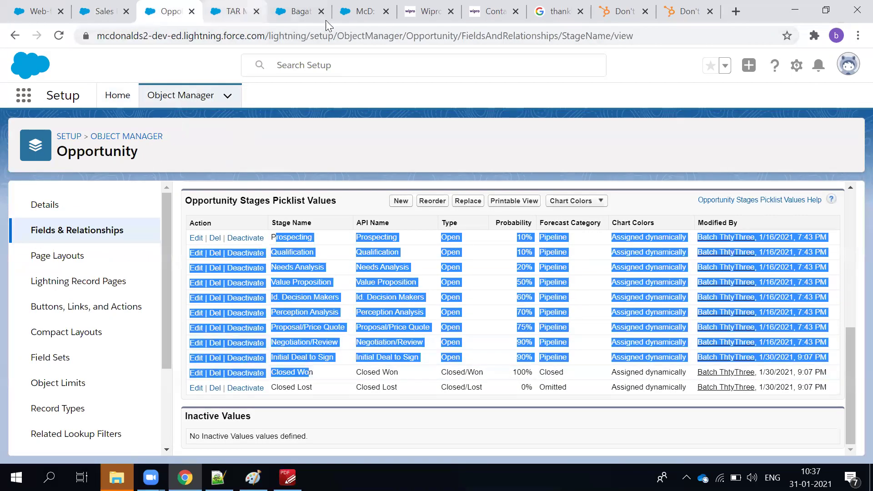
{"action": "left_click", "coordinate": [351, 16]}
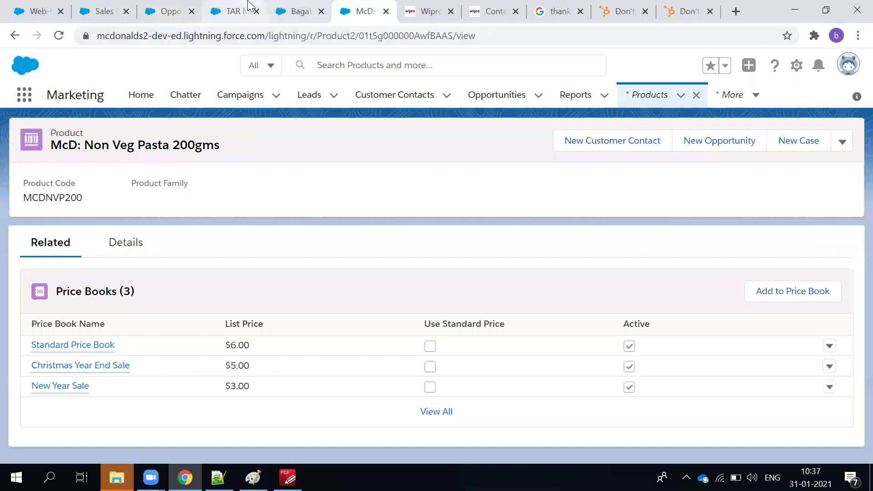
{"action": "left_click", "coordinate": [248, 6]}
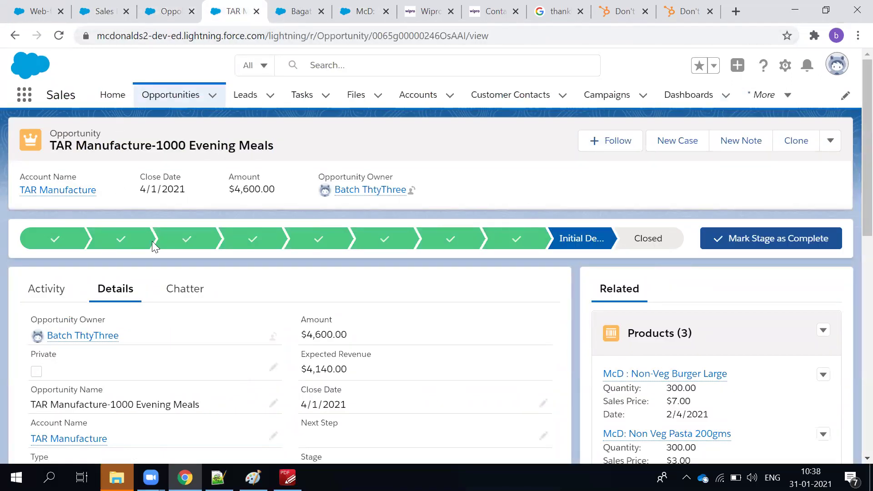
{"action": "left_click", "coordinate": [181, 14]}
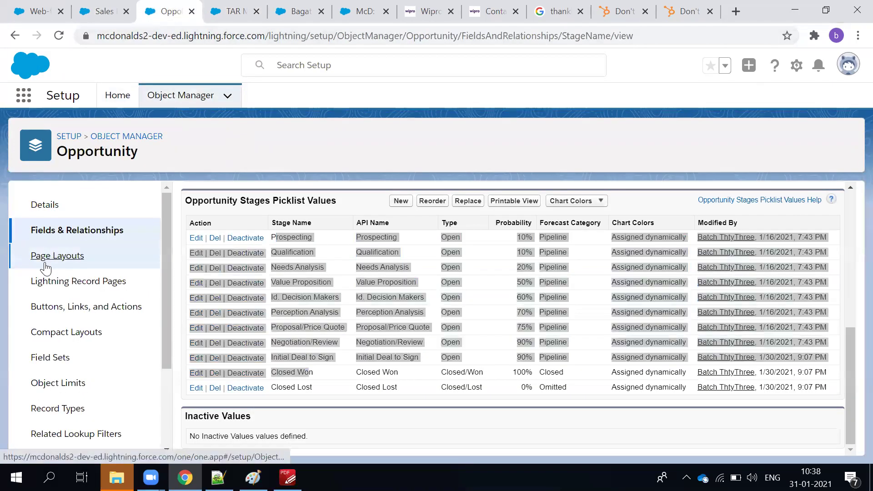
Open Opportunity Layout from the Opportunity page layouts list in the layout editor.
{"action": "left_click", "coordinate": [47, 266]}
{"action": "scroll", "coordinate": [110, 337], "scroll_direction": "down", "scroll_amount": 3}
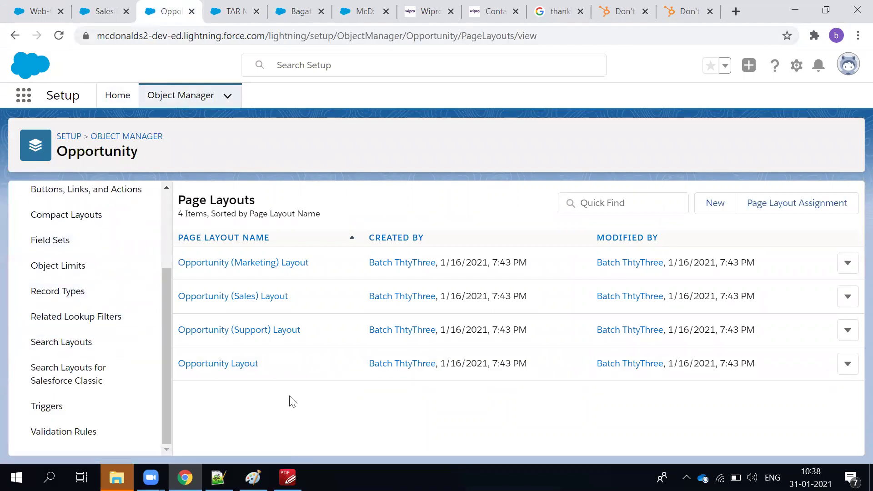
{"action": "left_click", "coordinate": [212, 366]}
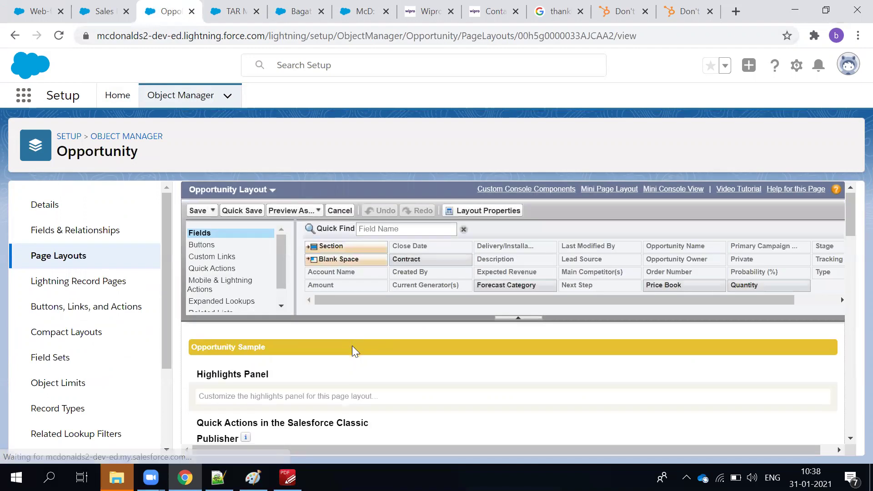
{"action": "scroll", "coordinate": [351, 350], "scroll_direction": "down", "scroll_amount": 3}
{"action": "scroll", "coordinate": [281, 329], "scroll_direction": "up", "scroll_amount": 5}
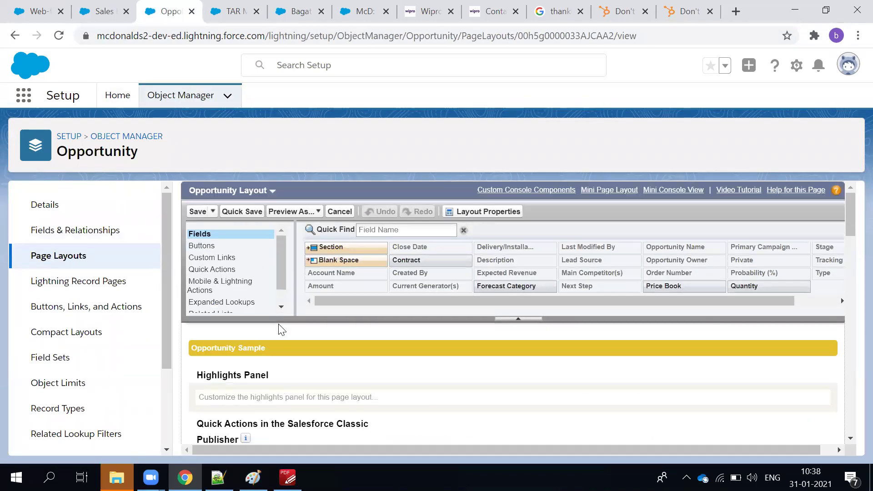
{"action": "scroll", "coordinate": [280, 330], "scroll_direction": "down", "scroll_amount": 5}
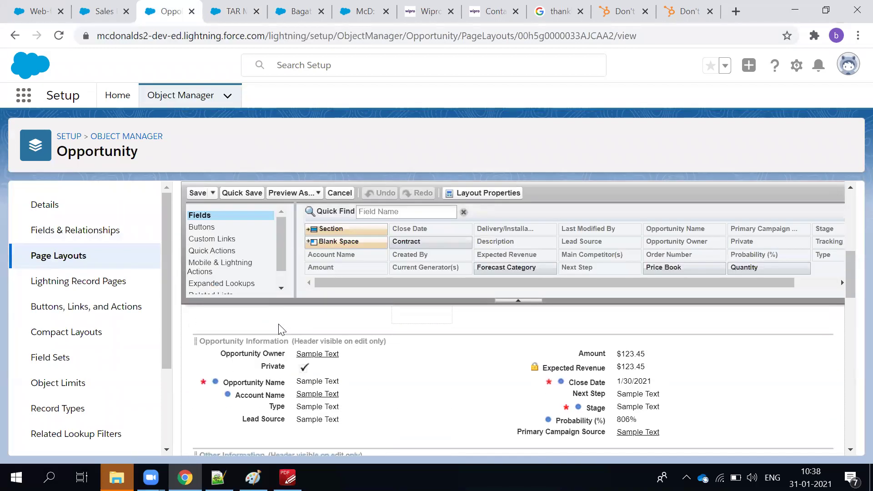
{"action": "scroll", "coordinate": [281, 329], "scroll_direction": "down", "scroll_amount": 3}
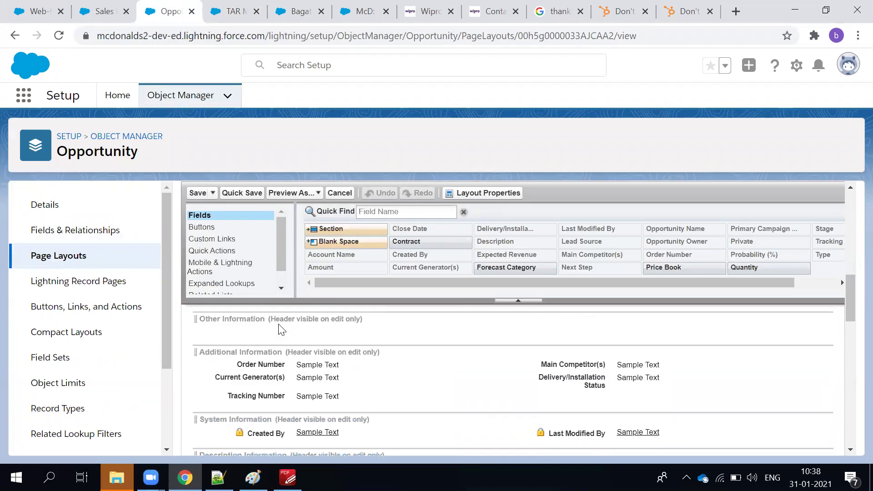
{"action": "scroll", "coordinate": [280, 329], "scroll_direction": "down", "scroll_amount": 8}
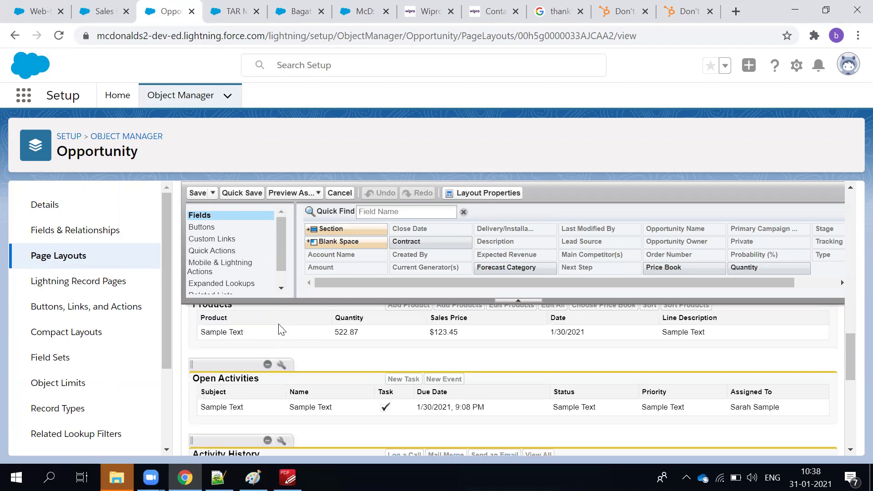
{"action": "scroll", "coordinate": [280, 329], "scroll_direction": "up", "scroll_amount": 1}
{"action": "scroll", "coordinate": [278, 324], "scroll_direction": "up", "scroll_amount": 8}
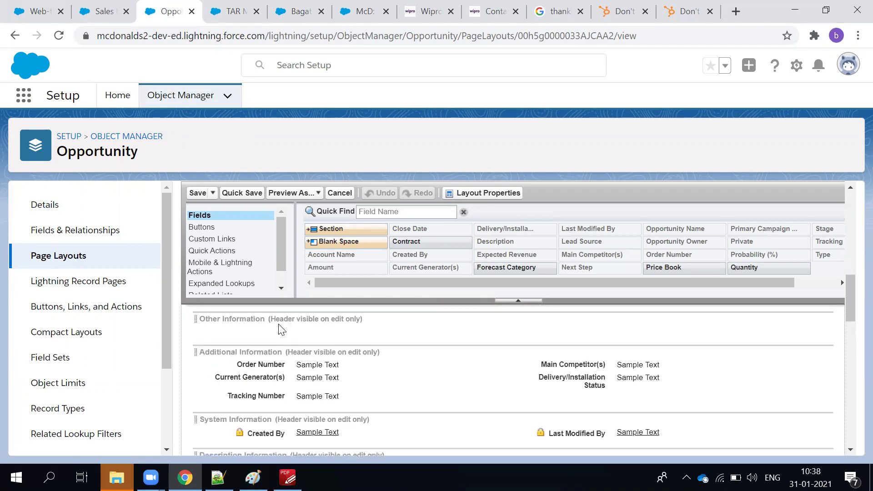
{"action": "scroll", "coordinate": [281, 329], "scroll_direction": "up", "scroll_amount": 1}
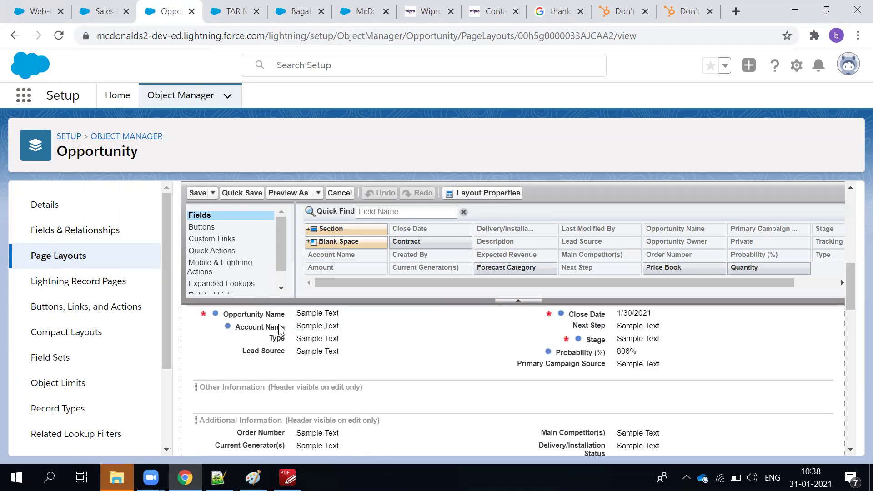
Confirm in its properties that Stage is required, then review the other opportunity page layouts.
{"action": "double_click", "coordinate": [614, 339]}
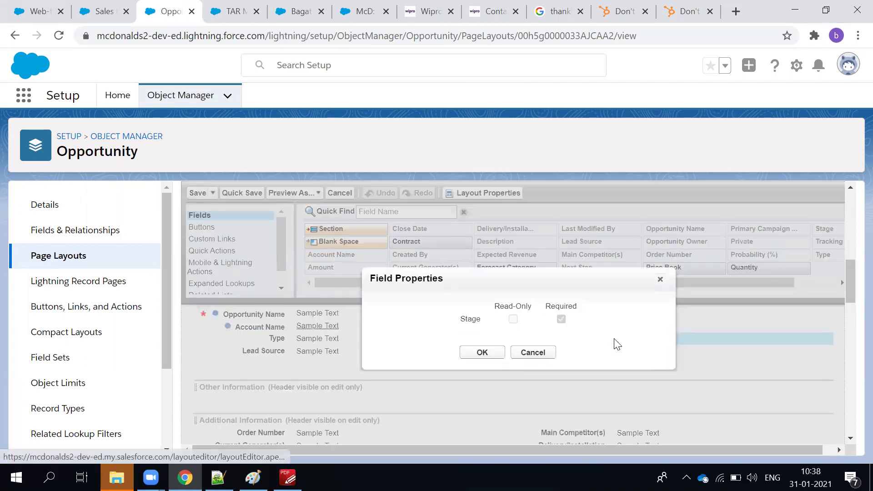
{"action": "left_click", "coordinate": [660, 279]}
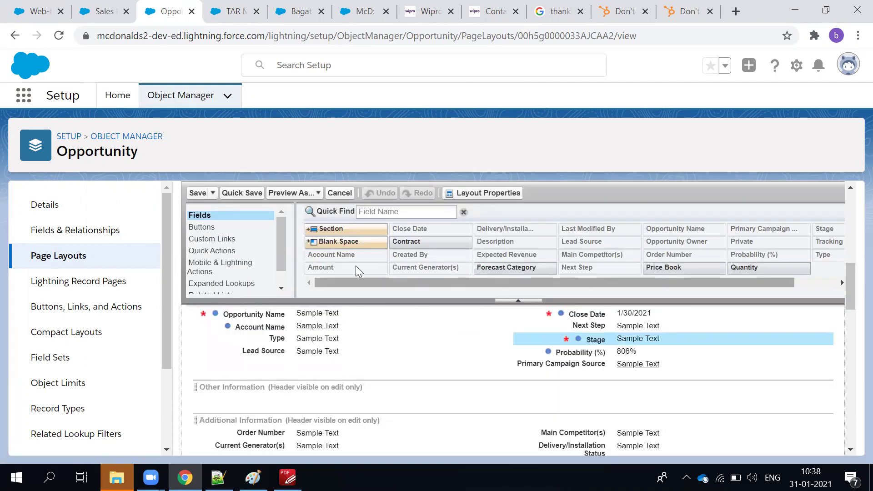
{"action": "scroll", "coordinate": [246, 272], "scroll_direction": "down", "scroll_amount": 2}
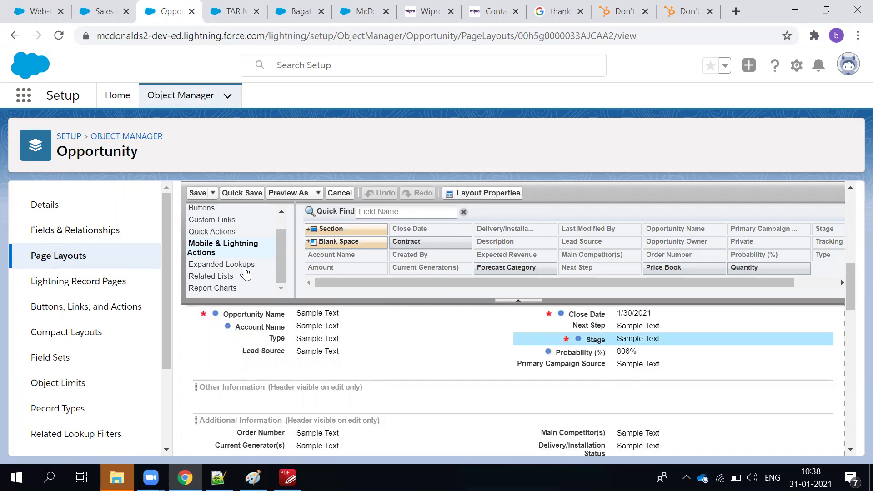
{"action": "scroll", "coordinate": [246, 272], "scroll_direction": "up", "scroll_amount": 2}
{"action": "scroll", "coordinate": [261, 345], "scroll_direction": "up", "scroll_amount": 10}
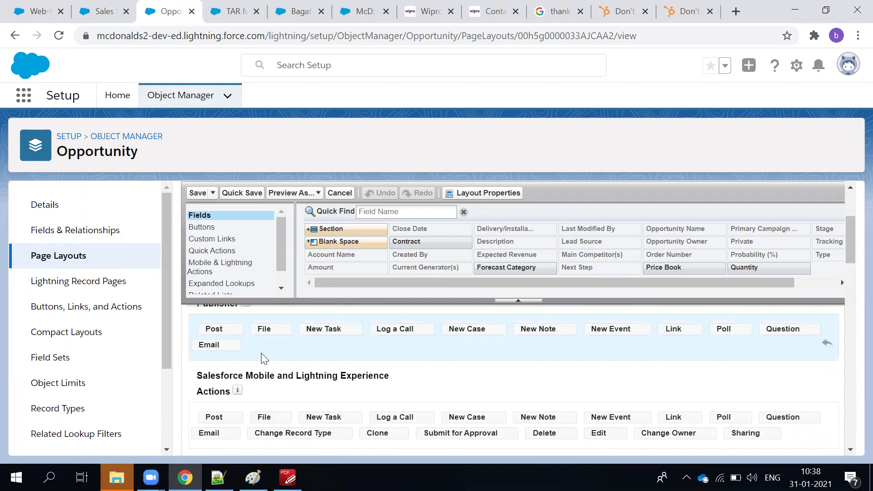
{"action": "left_click", "coordinate": [272, 191]}
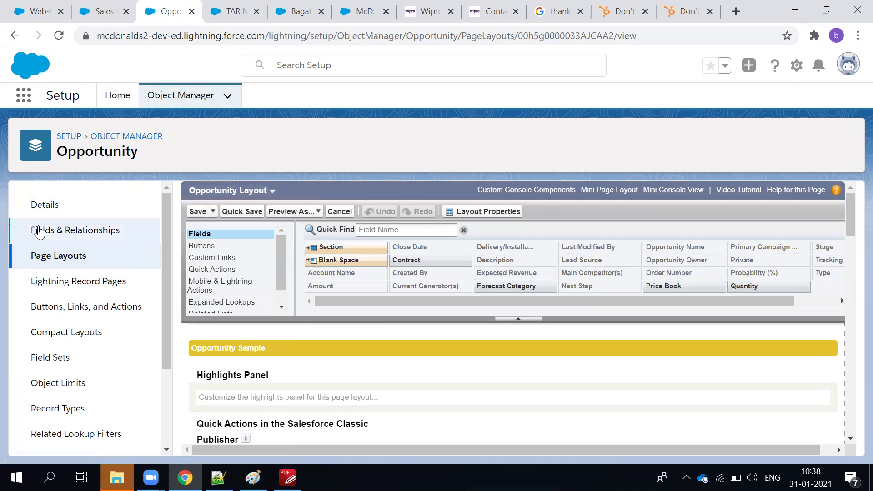
{"action": "scroll", "coordinate": [111, 372], "scroll_direction": "down", "scroll_amount": 3}
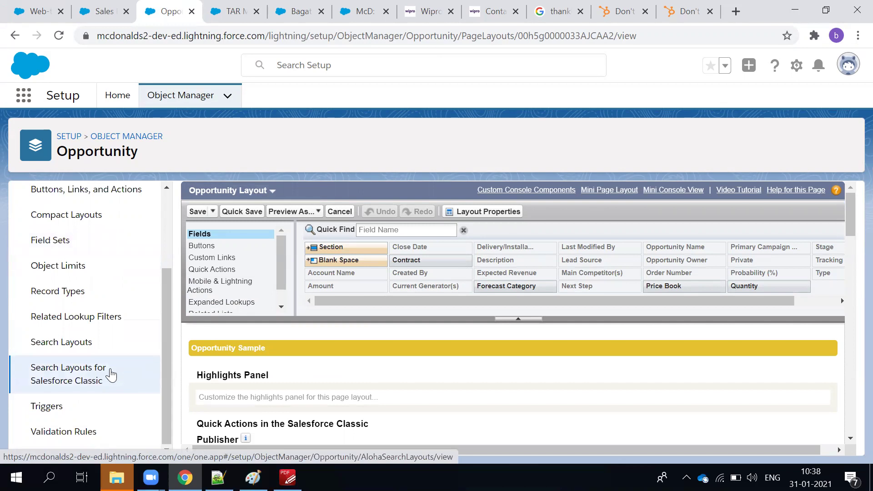
{"action": "scroll", "coordinate": [110, 376], "scroll_direction": "up", "scroll_amount": 3}
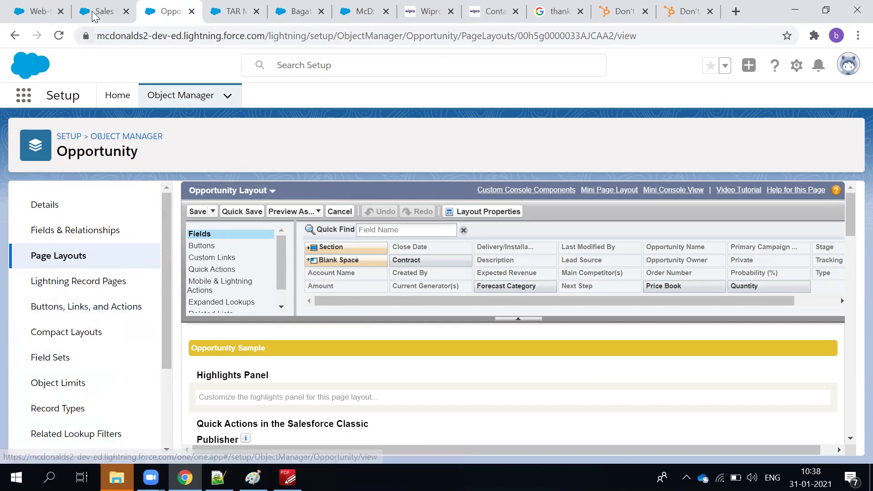
{"action": "left_click", "coordinate": [96, 11]}
Open Opportunity Settings from the Sales setup Quick Find results.
{"action": "left_click", "coordinate": [77, 130]}
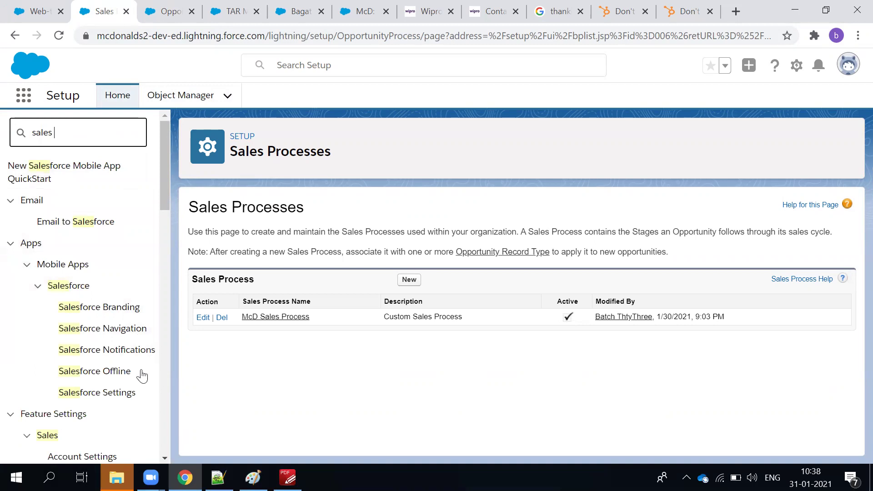
{"action": "scroll", "coordinate": [118, 365], "scroll_direction": "down", "scroll_amount": 3}
{"action": "scroll", "coordinate": [121, 366], "scroll_direction": "down", "scroll_amount": 5}
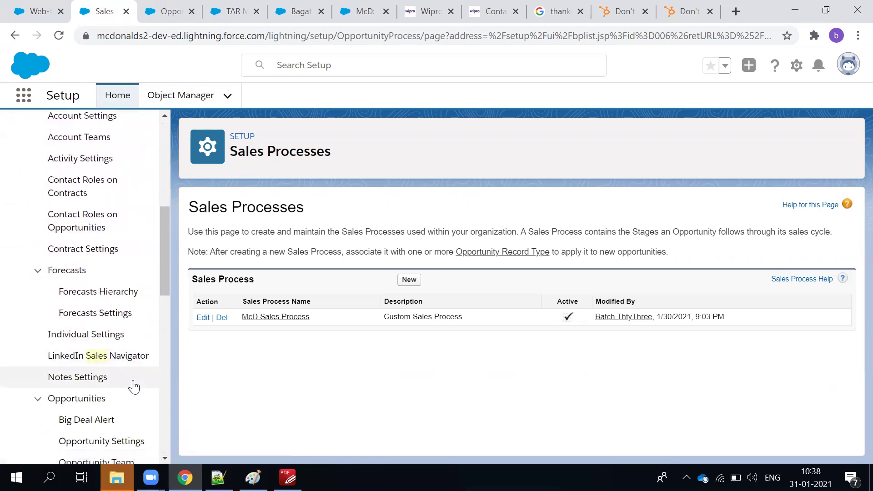
{"action": "scroll", "coordinate": [132, 384], "scroll_direction": "down", "scroll_amount": 2}
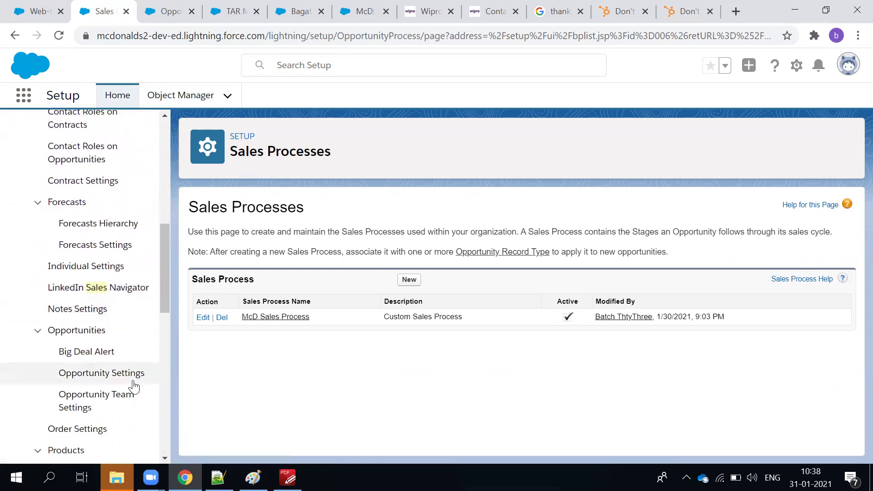
{"action": "left_click", "coordinate": [110, 382]}
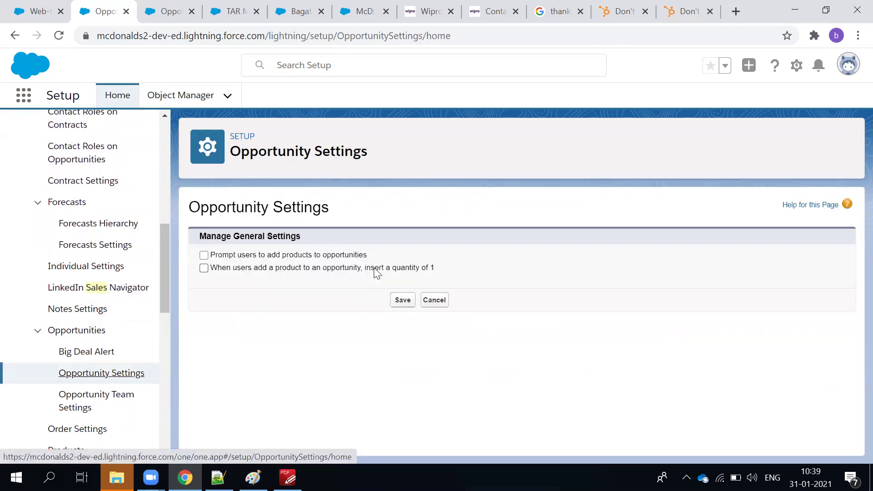
Browse the setup list down to Quote Settings, then return to the Opportunity Layout editor.
{"action": "scroll", "coordinate": [116, 336], "scroll_direction": "down", "scroll_amount": 3}
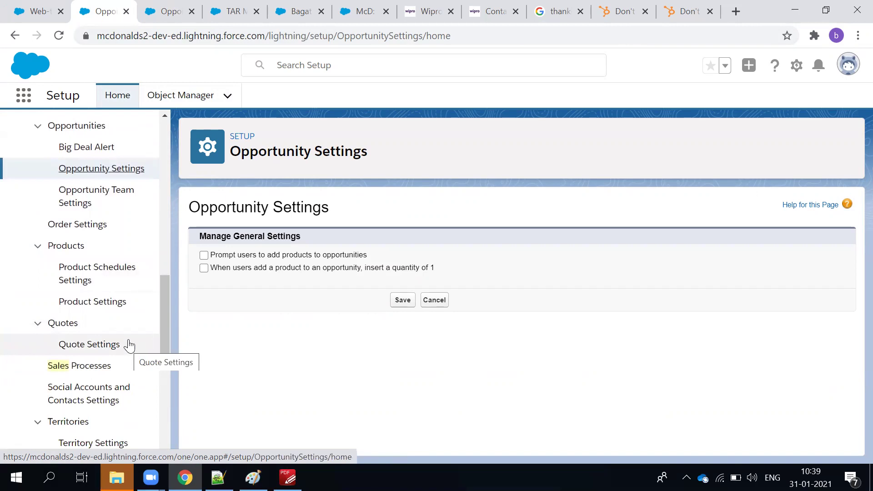
{"action": "scroll", "coordinate": [130, 345], "scroll_direction": "up", "scroll_amount": 4}
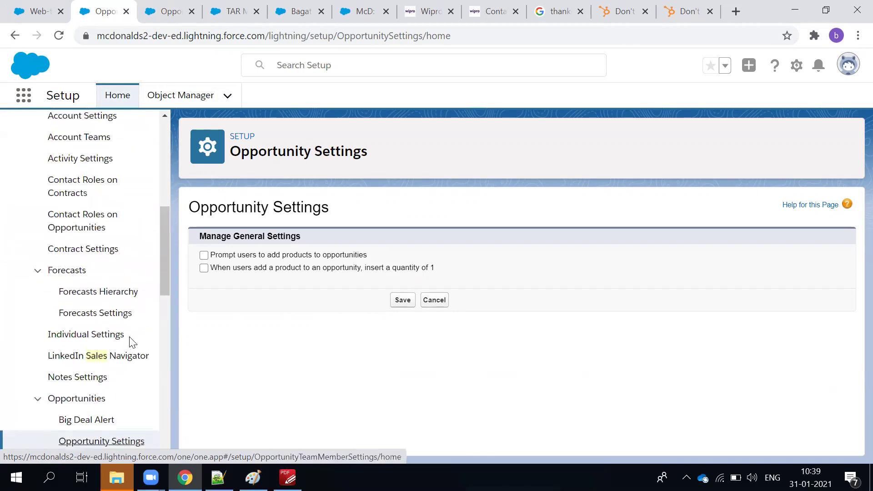
{"action": "scroll", "coordinate": [132, 342], "scroll_direction": "up", "scroll_amount": 2}
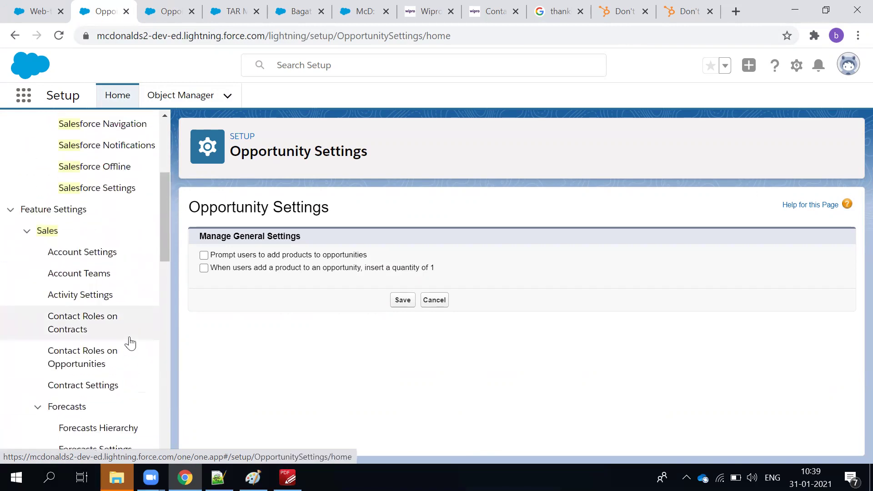
{"action": "scroll", "coordinate": [131, 344], "scroll_direction": "down", "scroll_amount": 4}
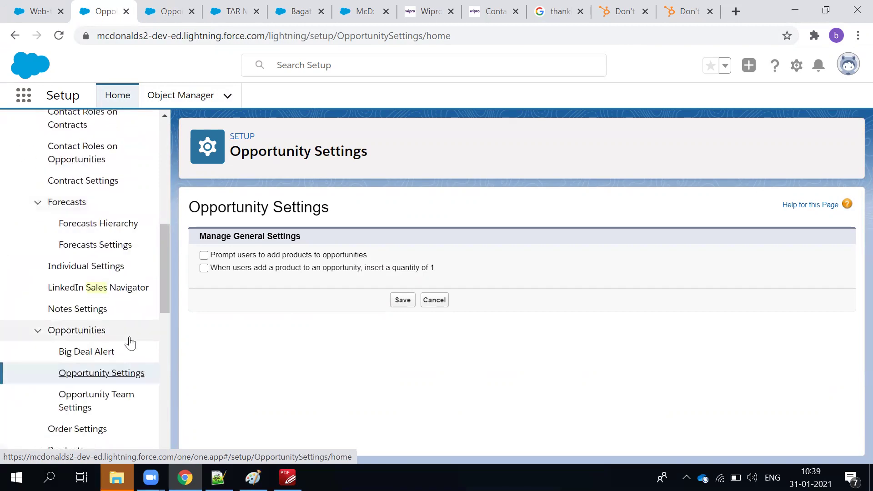
{"action": "scroll", "coordinate": [131, 344], "scroll_direction": "down", "scroll_amount": 5}
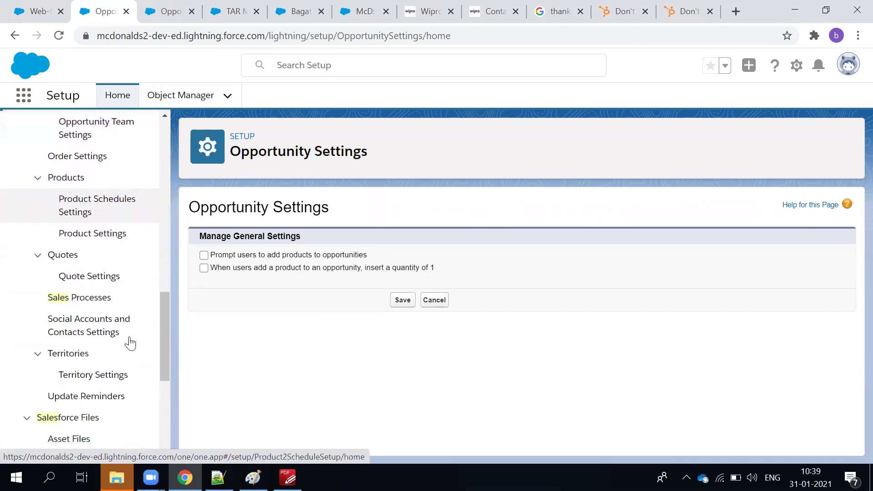
{"action": "scroll", "coordinate": [131, 342], "scroll_direction": "down", "scroll_amount": 1}
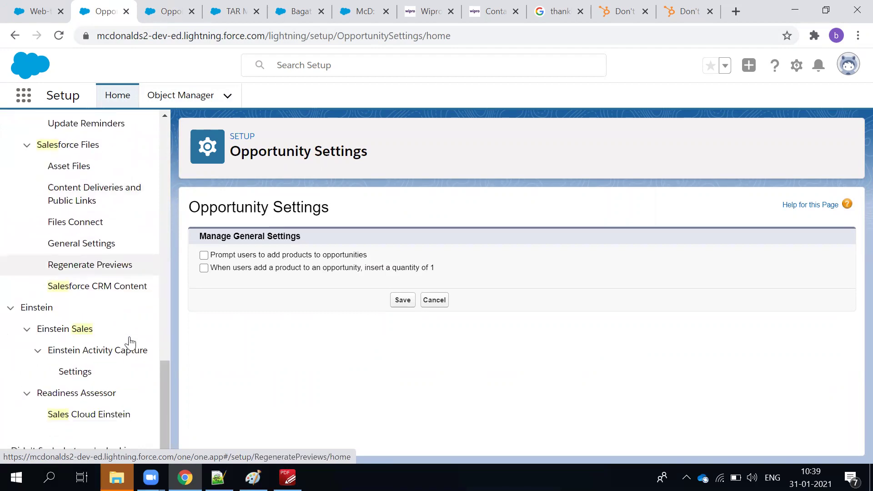
{"action": "left_click", "coordinate": [174, 6]}
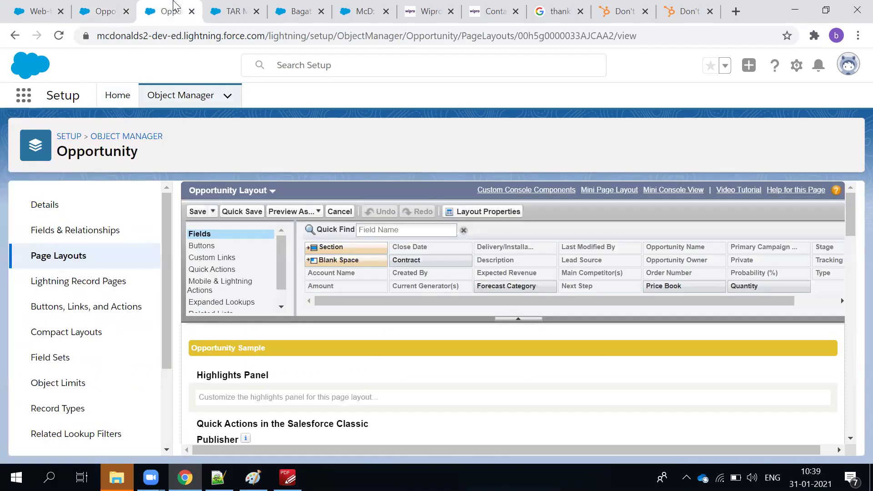
Start a new Opportunity record type labelled Master with McD Sales Process.
{"action": "scroll", "coordinate": [77, 350], "scroll_direction": "down", "scroll_amount": 1}
{"action": "left_click", "coordinate": [75, 351]}
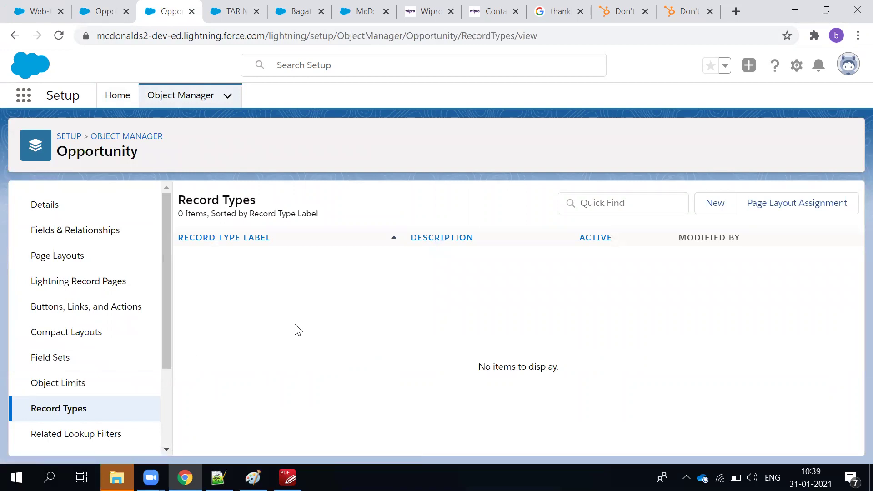
{"action": "scroll", "coordinate": [75, 319], "scroll_direction": "down", "scroll_amount": 2}
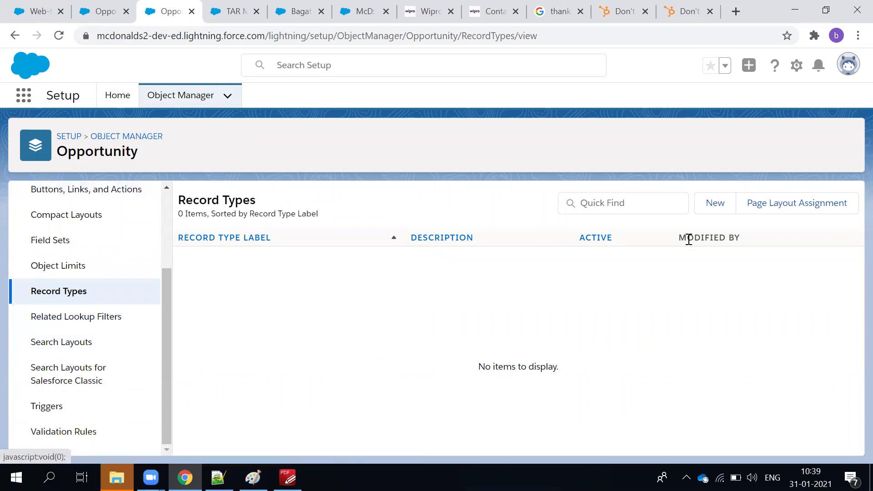
{"action": "left_click", "coordinate": [724, 212]}
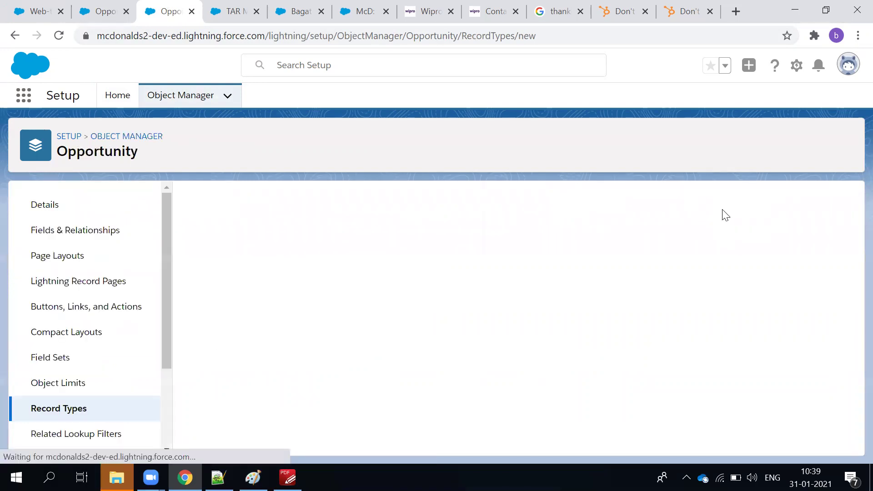
{"action": "left_click", "coordinate": [339, 338]}
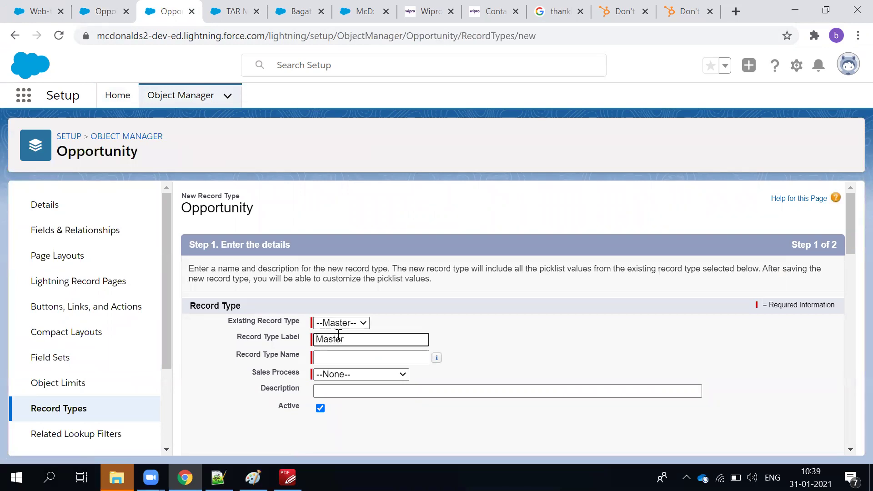
{"action": "left_click", "coordinate": [327, 375]}
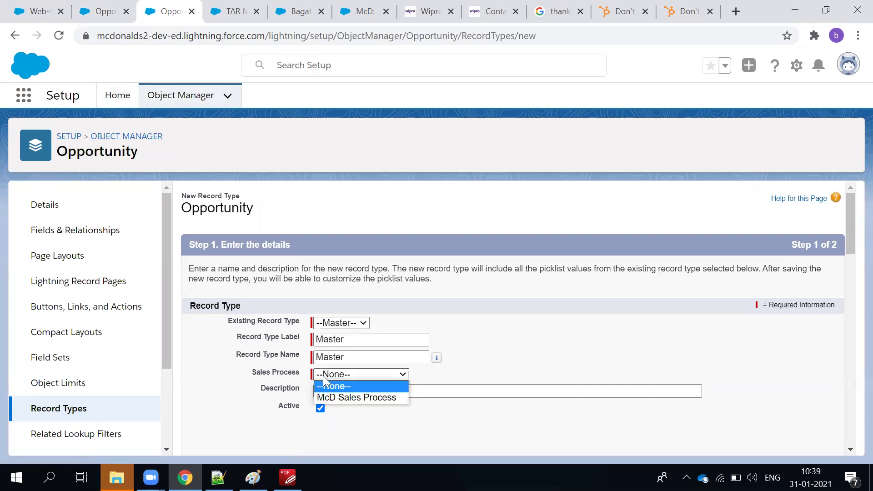
{"action": "left_click", "coordinate": [334, 400]}
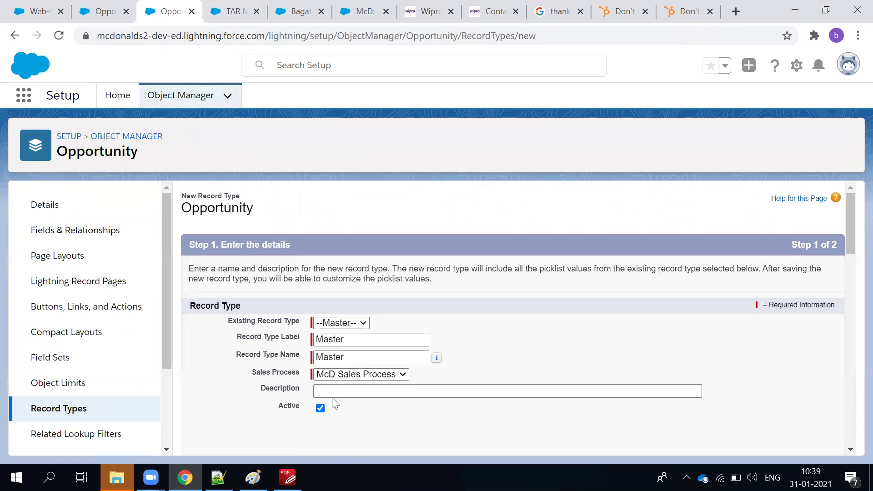
Assign Opportunity Layout to all profiles and save the Master record type.
{"action": "scroll", "coordinate": [542, 370], "scroll_direction": "down", "scroll_amount": 10}
{"action": "scroll", "coordinate": [708, 389], "scroll_direction": "down", "scroll_amount": 5}
{"action": "scroll", "coordinate": [708, 389], "scroll_direction": "up", "scroll_amount": 12}
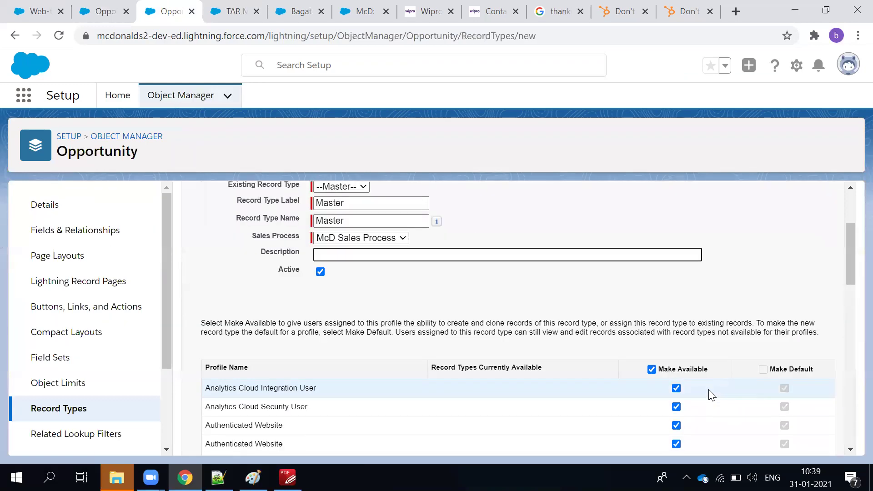
{"action": "scroll", "coordinate": [691, 389], "scroll_direction": "up", "scroll_amount": 3}
{"action": "scroll", "coordinate": [682, 375], "scroll_direction": "down", "scroll_amount": 10}
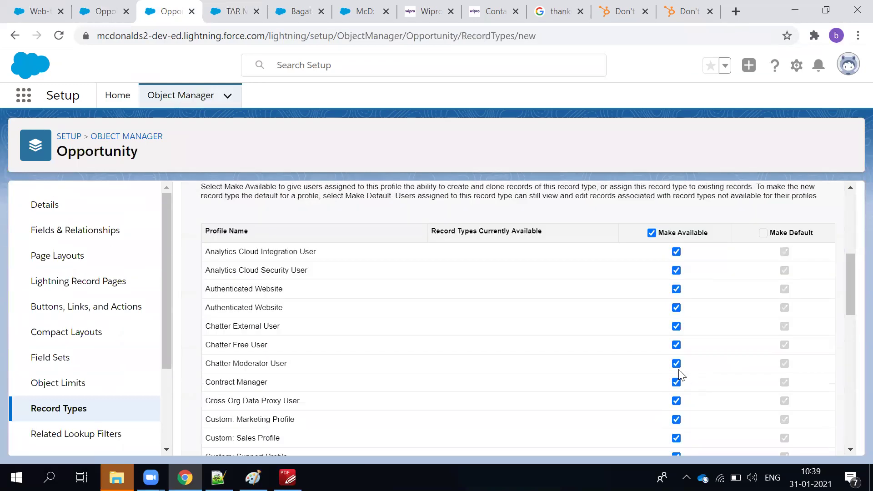
{"action": "left_click", "coordinate": [797, 439]}
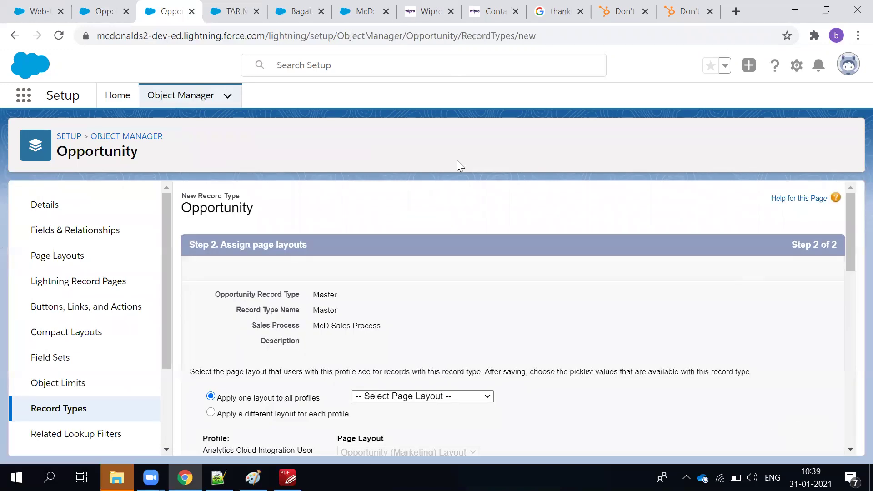
{"action": "scroll", "coordinate": [419, 274], "scroll_direction": "down", "scroll_amount": 3}
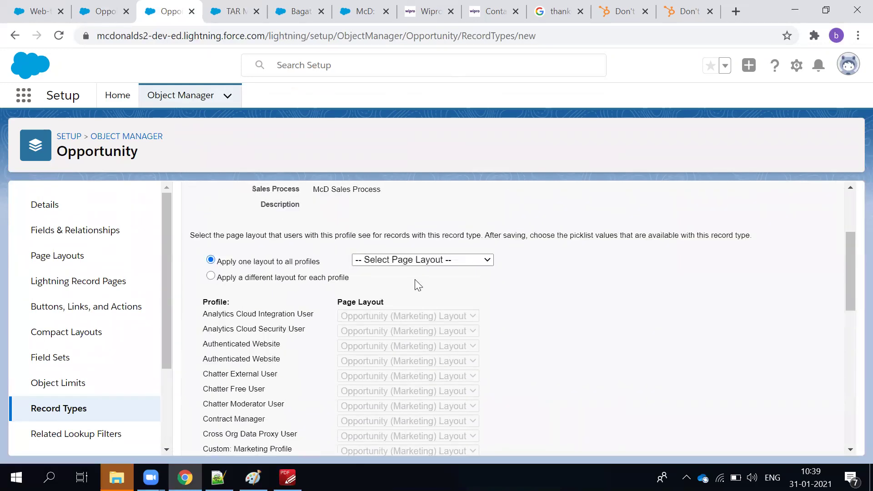
{"action": "left_click", "coordinate": [394, 263]}
{"action": "left_click", "coordinate": [391, 317]}
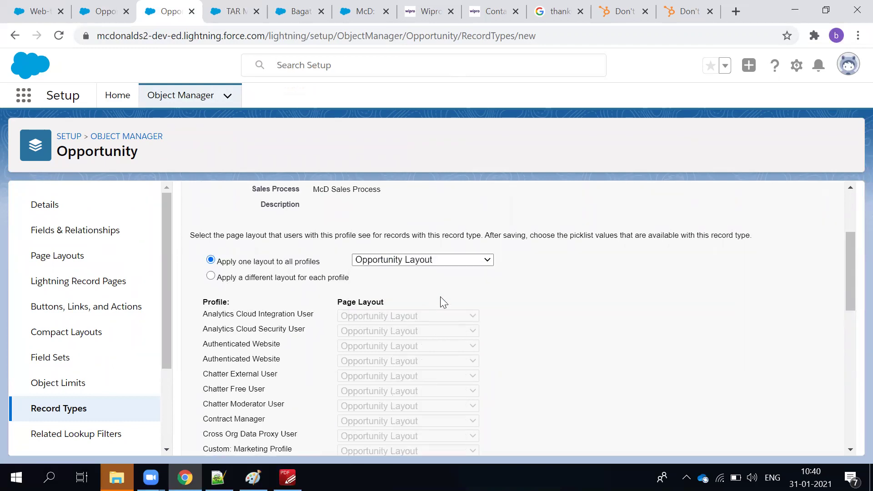
{"action": "scroll", "coordinate": [351, 303], "scroll_direction": "down", "scroll_amount": 10}
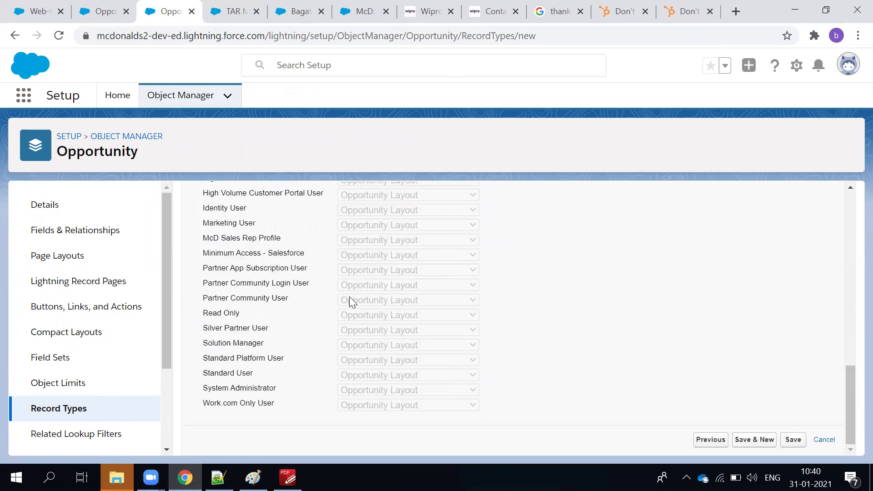
{"action": "left_click", "coordinate": [792, 439]}
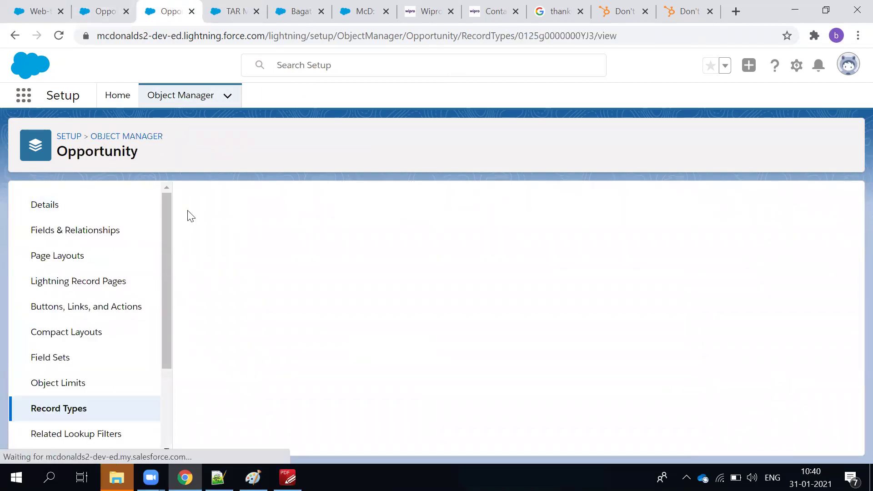
Move through the Opportunity Settings, Master record type, Non Veg Pasta product and lead record tabs.
{"action": "scroll", "coordinate": [295, 357], "scroll_direction": "down", "scroll_amount": 1}
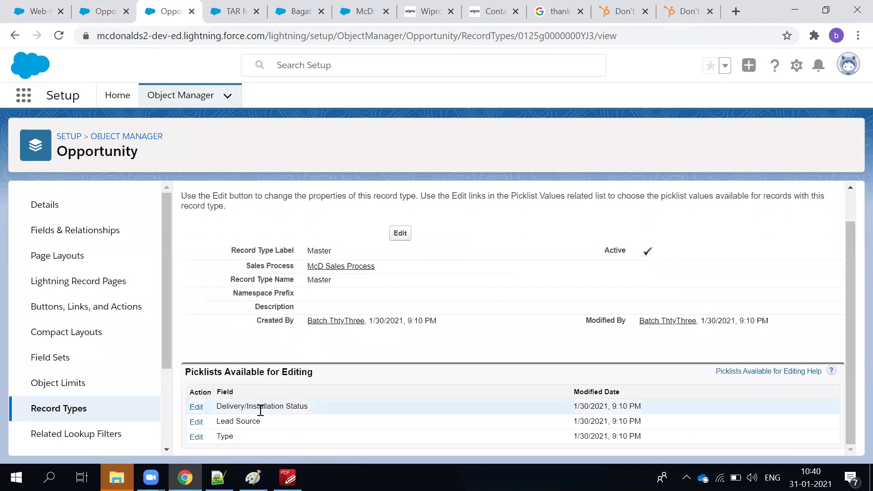
{"action": "scroll", "coordinate": [254, 347], "scroll_direction": "up", "scroll_amount": 1}
{"action": "left_click", "coordinate": [83, 13]}
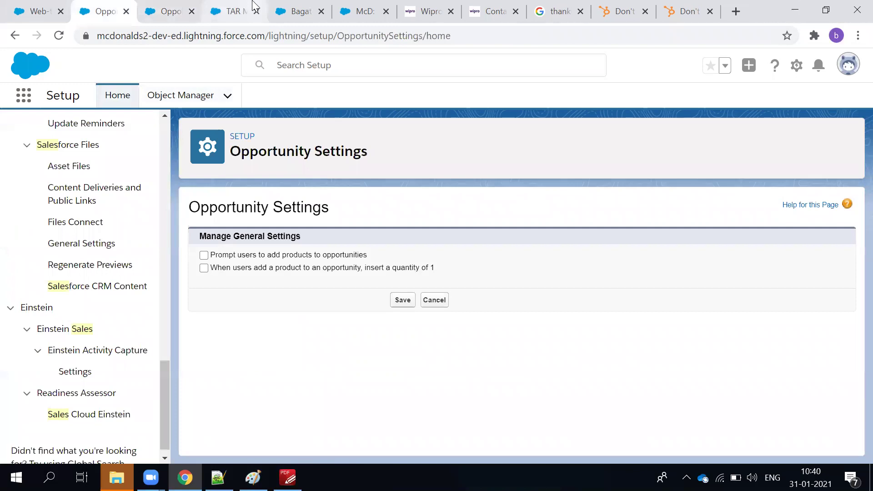
{"action": "left_click", "coordinate": [158, 14]}
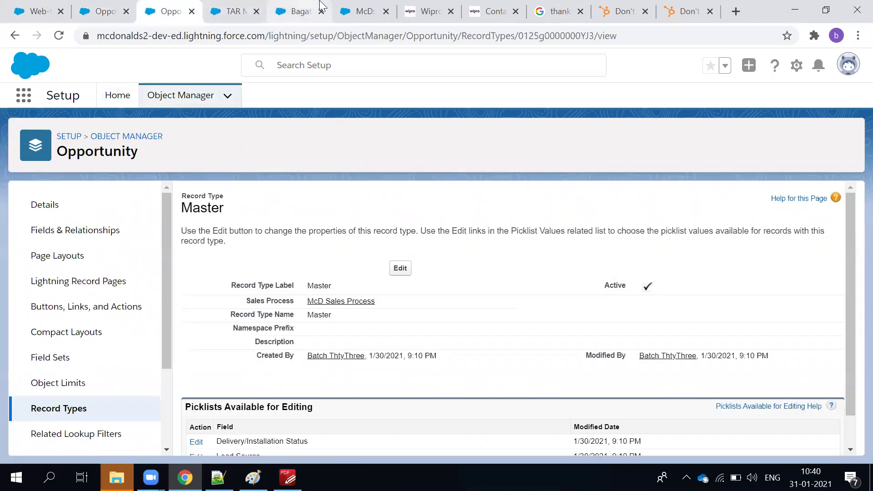
{"action": "left_click", "coordinate": [363, 12]}
{"action": "left_click", "coordinate": [295, 14]}
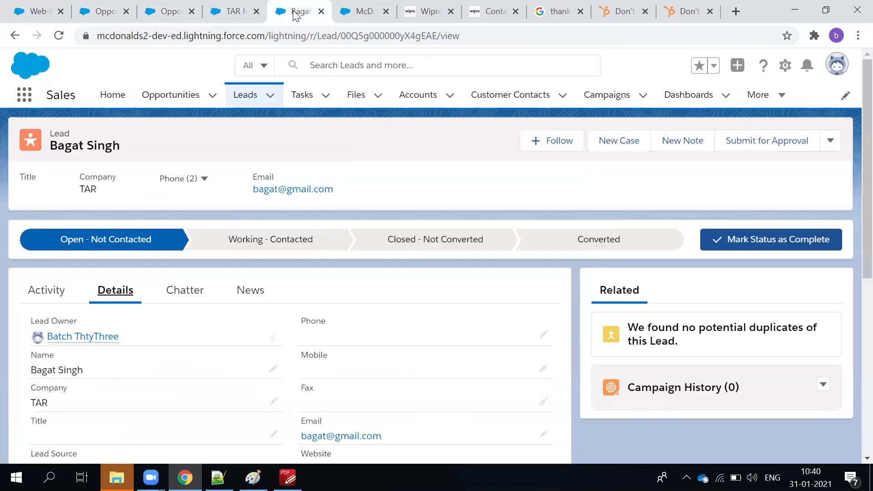
Reload the TAR Manufacture opportunity, change its record type to Master, and save it.
{"action": "left_click", "coordinate": [239, 14]}
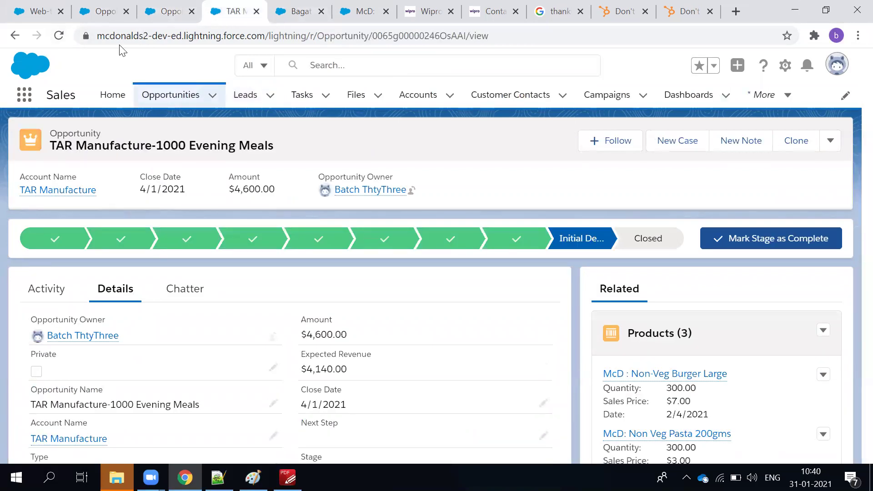
{"action": "key", "text": "F5"}
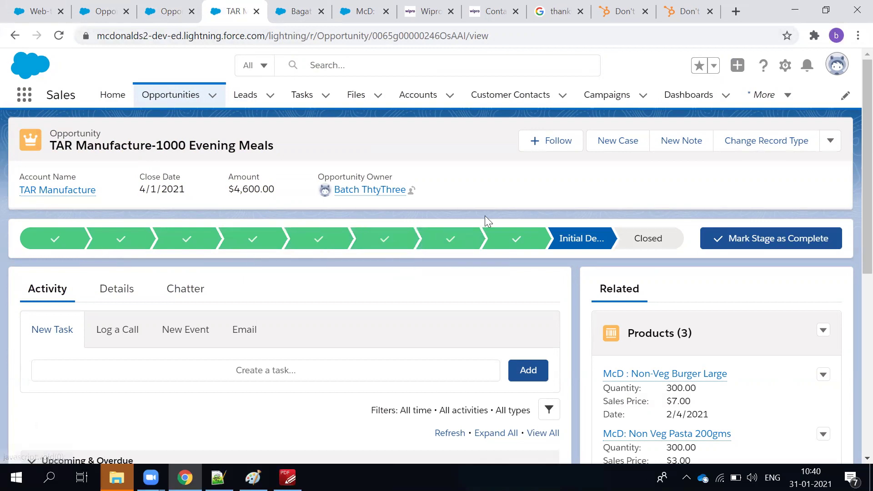
{"action": "left_click", "coordinate": [768, 141]}
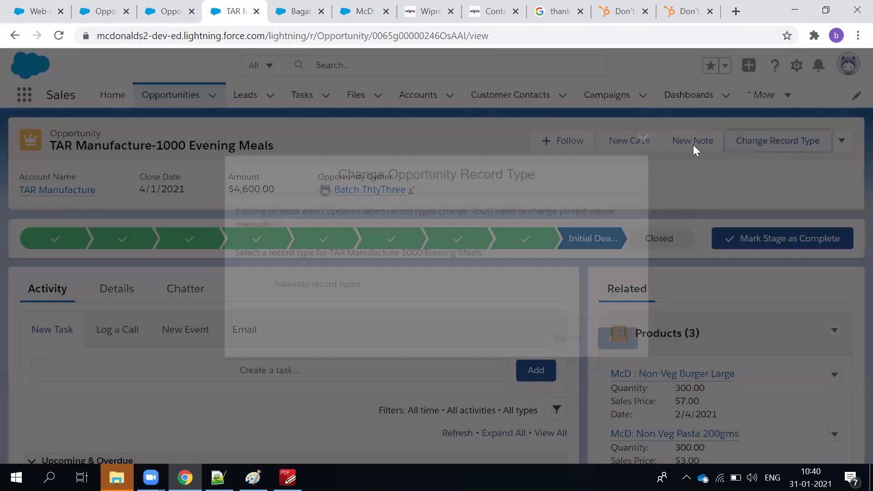
{"action": "left_click", "coordinate": [626, 351]}
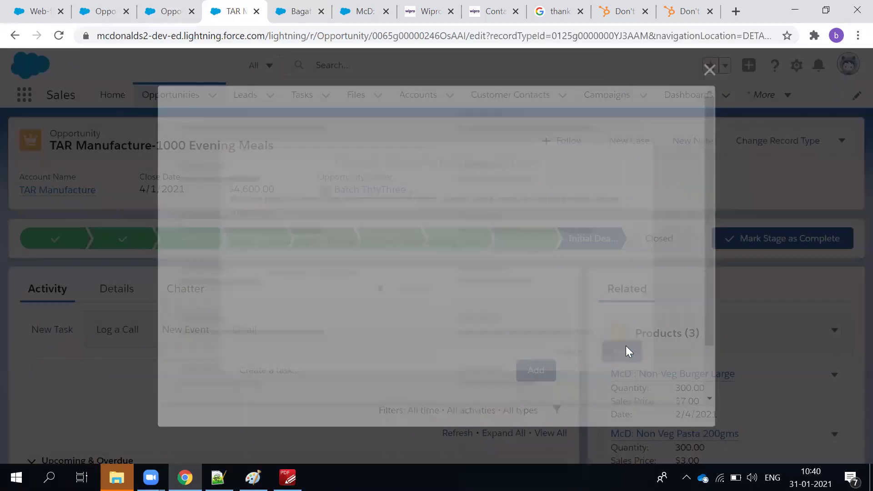
{"action": "left_click", "coordinate": [688, 410]}
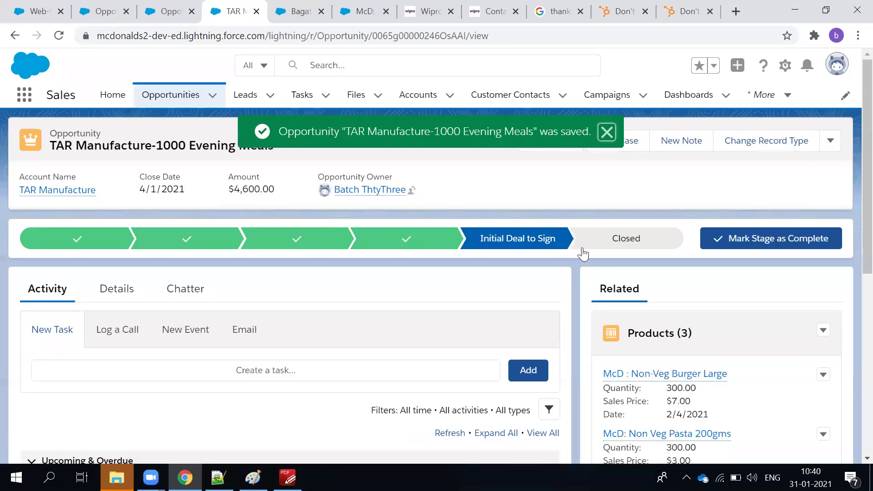
{"action": "left_click", "coordinate": [607, 131]}
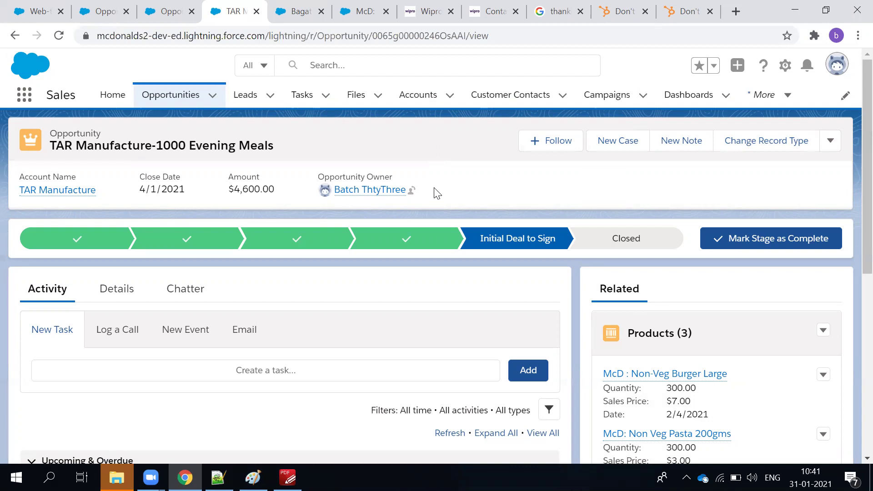
{"action": "left_click", "coordinate": [148, 7]}
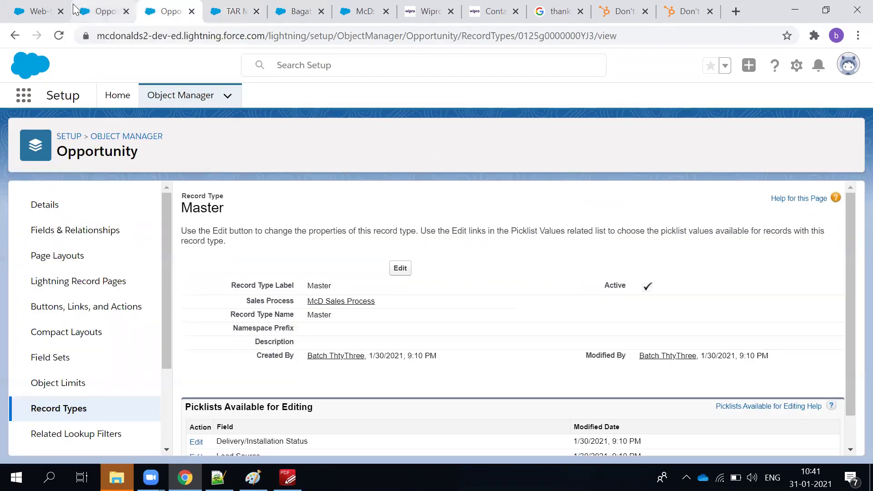
Check McD Sales Process on the Sales Processes page and the Master record type, then view the opportunity.
{"action": "left_click", "coordinate": [104, 11]}
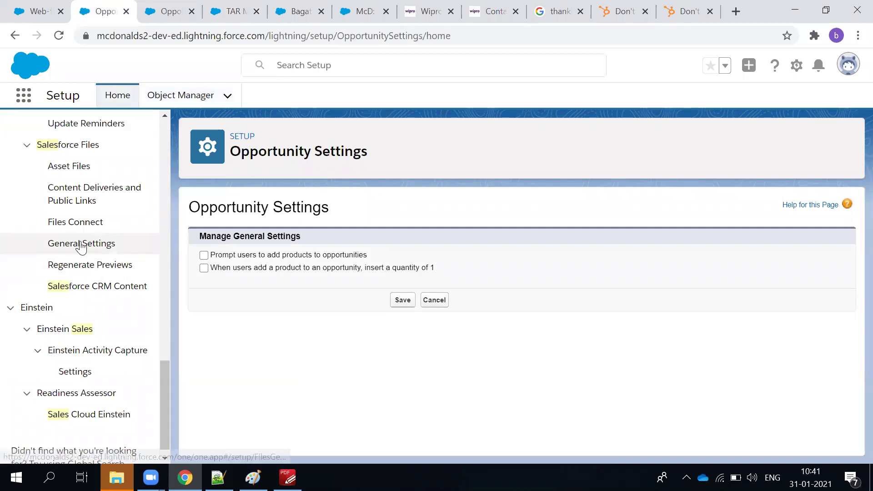
{"action": "scroll", "coordinate": [98, 266], "scroll_direction": "up", "scroll_amount": 5}
{"action": "left_click", "coordinate": [84, 297]}
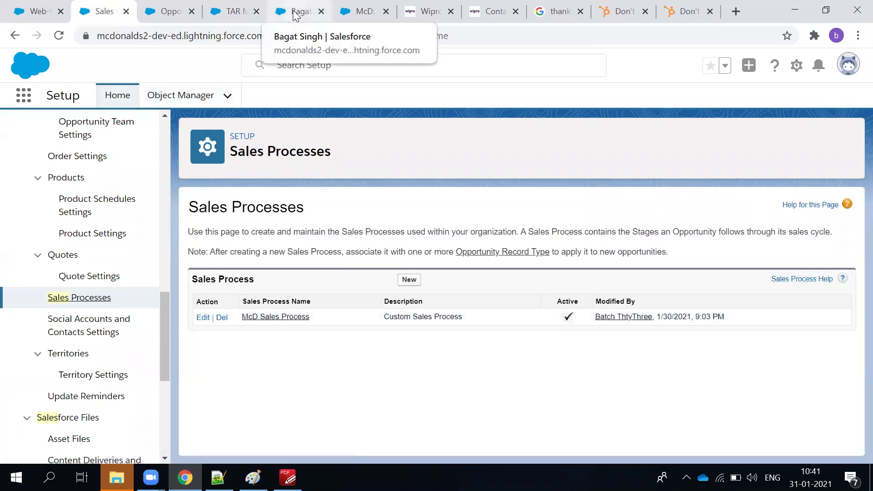
{"action": "left_click", "coordinate": [171, 16]}
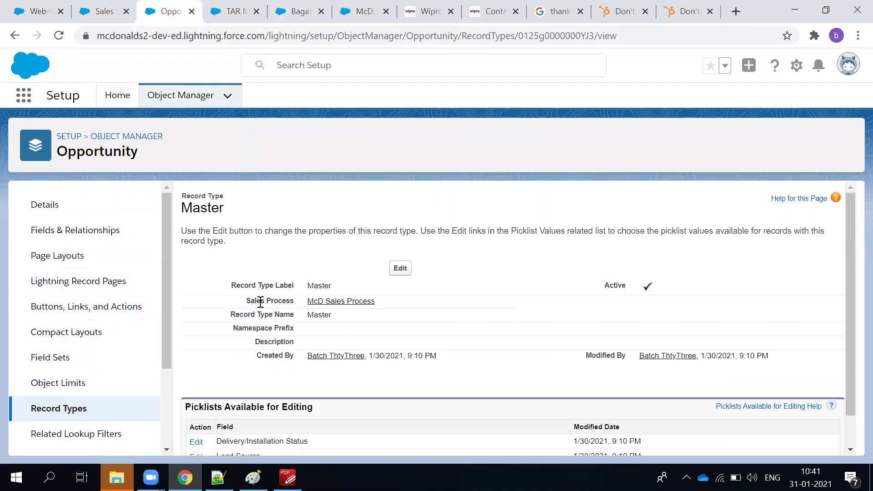
{"action": "left_click_drag", "start_coordinate": [260, 302], "coordinate": [374, 300]}
{"action": "scroll", "coordinate": [450, 337], "scroll_direction": "down", "scroll_amount": 1}
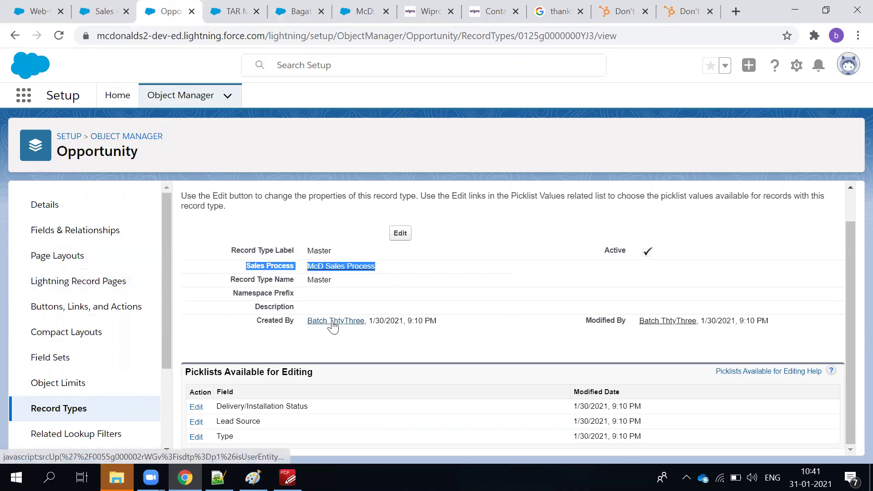
{"action": "left_click", "coordinate": [217, 15]}
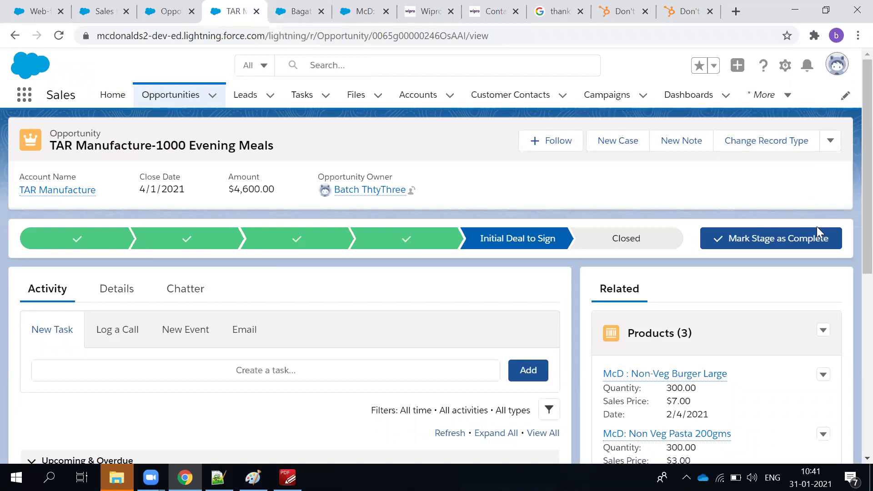
{"action": "left_click", "coordinate": [770, 152]}
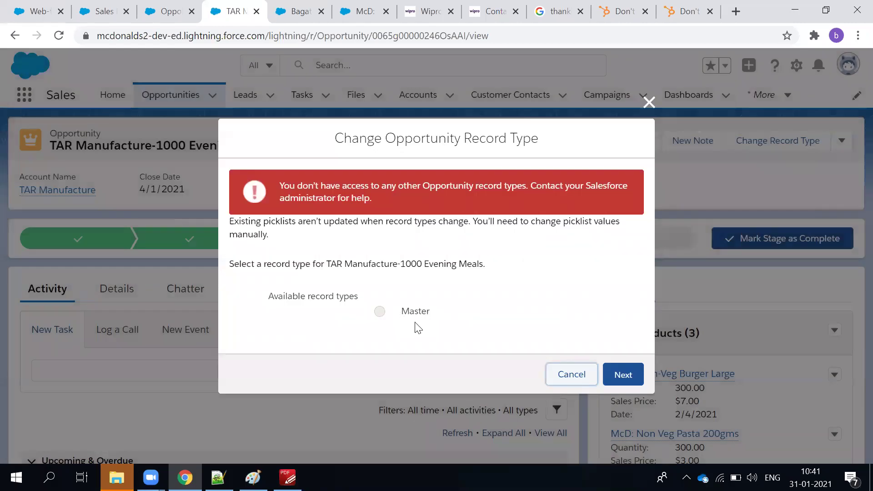
{"action": "left_click", "coordinate": [571, 374]}
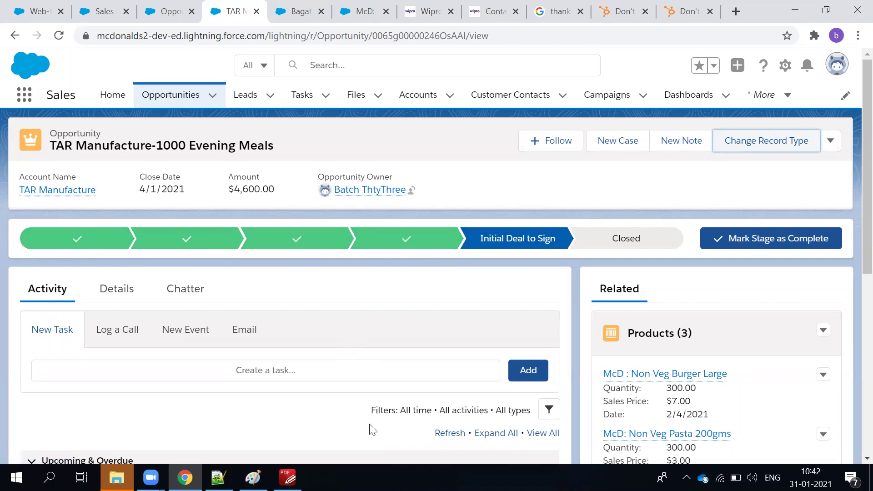
{"action": "scroll", "coordinate": [357, 384], "scroll_direction": "down", "scroll_amount": 3}
{"action": "scroll", "coordinate": [355, 379], "scroll_direction": "up", "scroll_amount": 3}
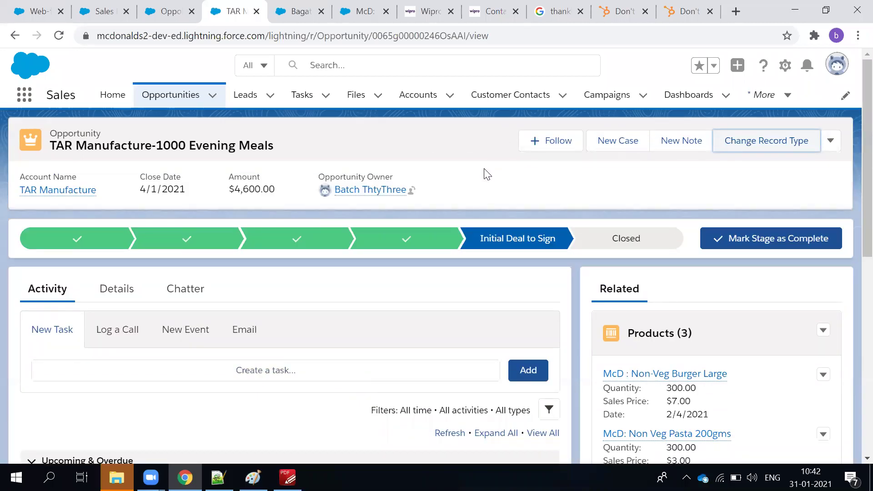
Open the TAR Manufacture opportunity's Details tab and scroll through its fields.
{"action": "left_click", "coordinate": [489, 203]}
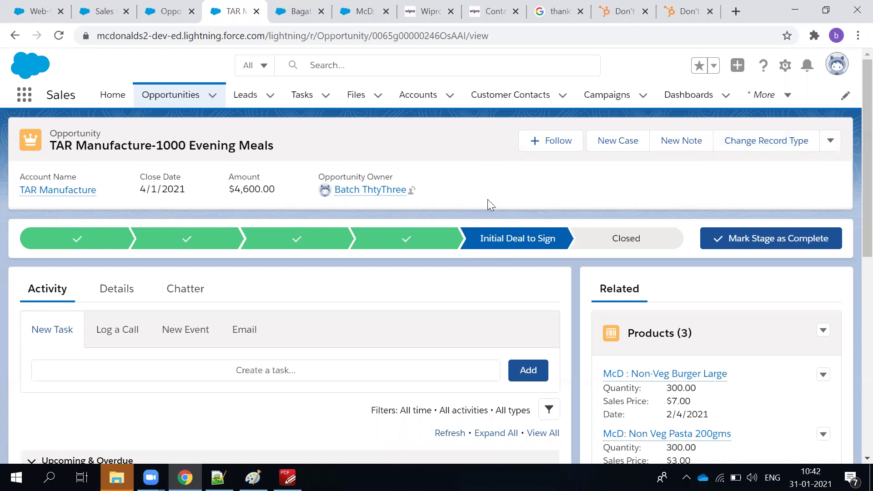
{"action": "scroll", "coordinate": [742, 350], "scroll_direction": "down", "scroll_amount": 3}
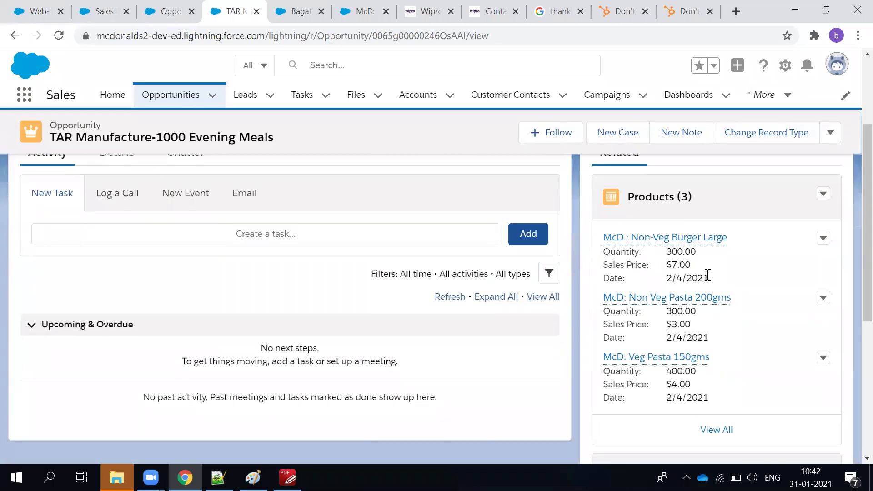
{"action": "scroll", "coordinate": [438, 279], "scroll_direction": "up", "scroll_amount": 3}
{"action": "left_click", "coordinate": [120, 301]}
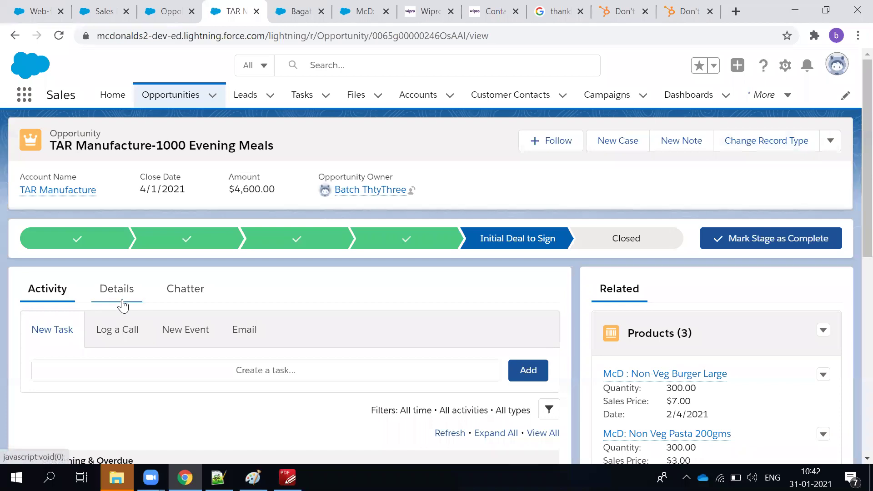
{"action": "scroll", "coordinate": [466, 339], "scroll_direction": "down", "scroll_amount": 3}
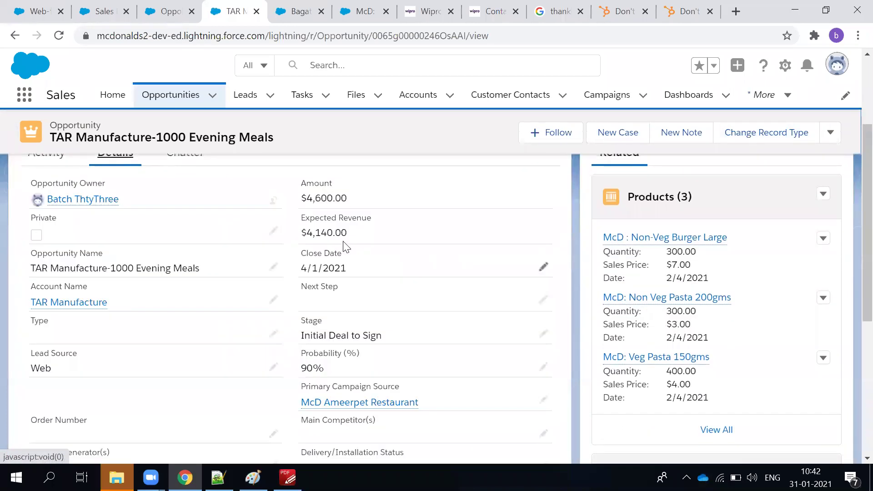
{"action": "scroll", "coordinate": [301, 207], "scroll_direction": "up", "scroll_amount": 3}
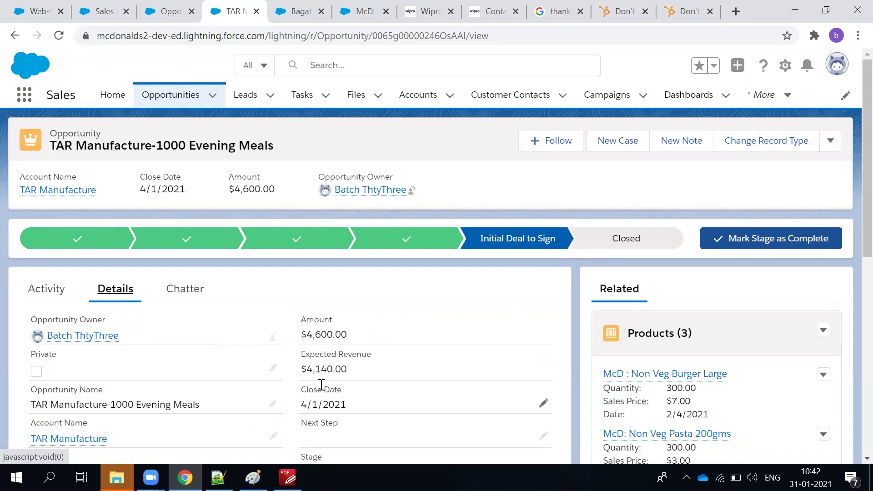
{"action": "scroll", "coordinate": [354, 408], "scroll_direction": "down", "scroll_amount": 2}
{"action": "scroll", "coordinate": [354, 406], "scroll_direction": "down", "scroll_amount": 8}
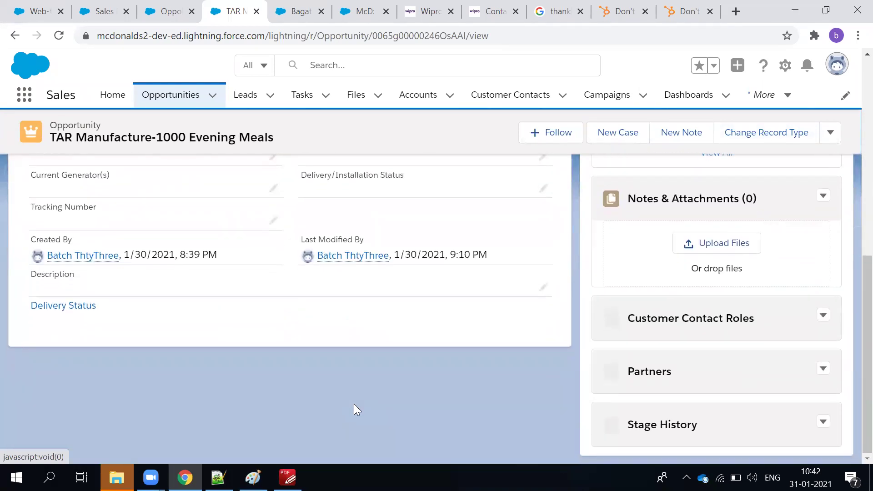
{"action": "scroll", "coordinate": [354, 404], "scroll_direction": "up", "scroll_amount": 10}
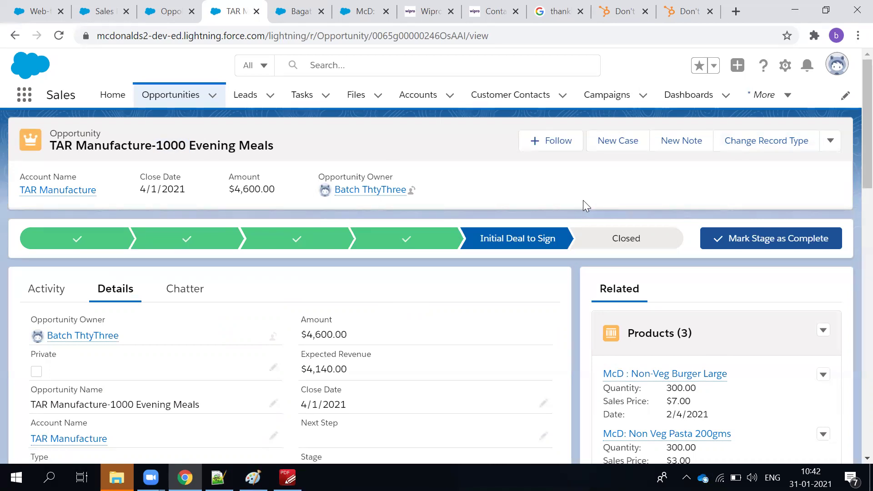
Highlight the $4,600.00 Amount value, then bring the course outline PDF forward.
{"action": "left_click_drag", "start_coordinate": [302, 333], "coordinate": [385, 337]}
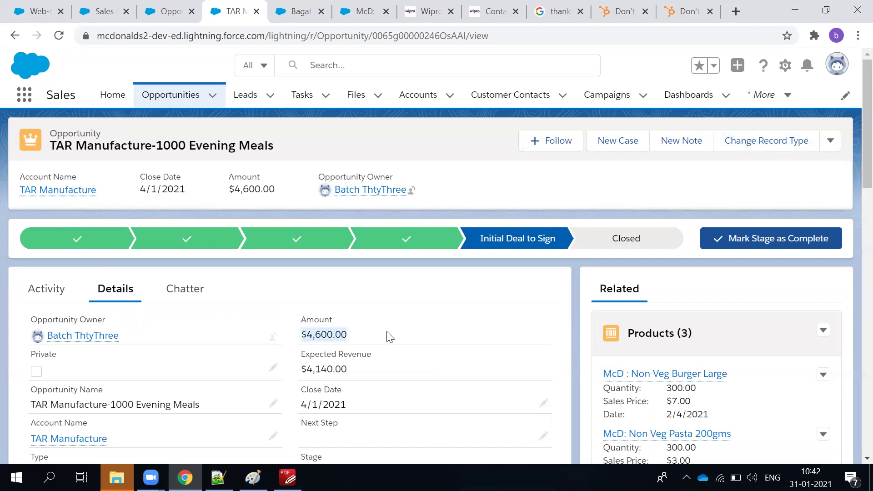
{"action": "scroll", "coordinate": [390, 337], "scroll_direction": "down", "scroll_amount": 3}
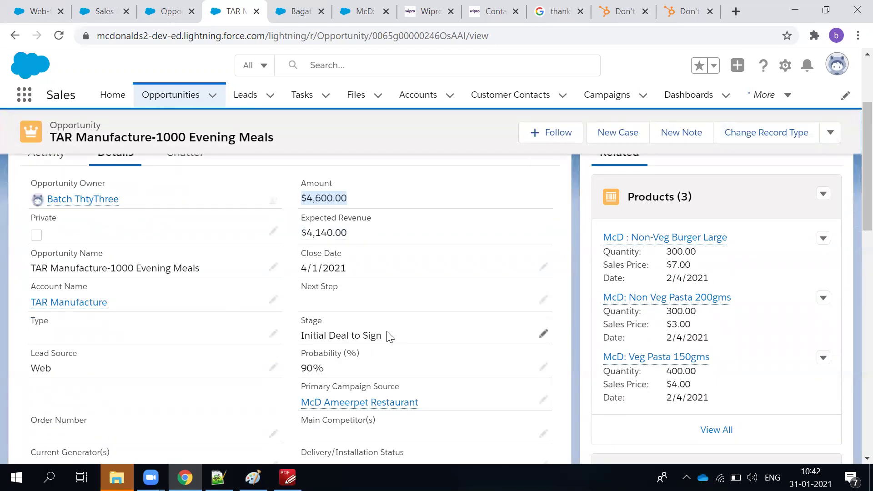
{"action": "scroll", "coordinate": [390, 336], "scroll_direction": "down", "scroll_amount": 4}
{"action": "left_click", "coordinate": [287, 477]}
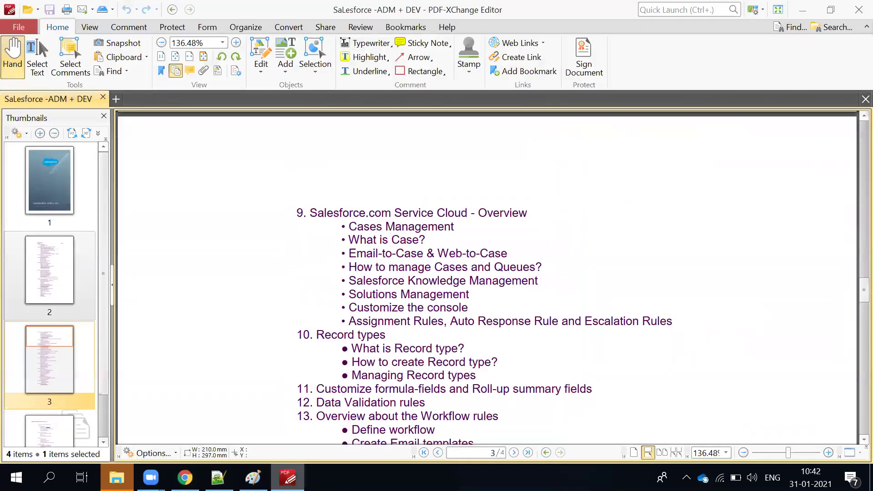
Scroll the course outline PDF toward the Sales Cloud and Marketing Cloud topics.
{"action": "scroll", "coordinate": [343, 396], "scroll_direction": "down", "scroll_amount": 1}
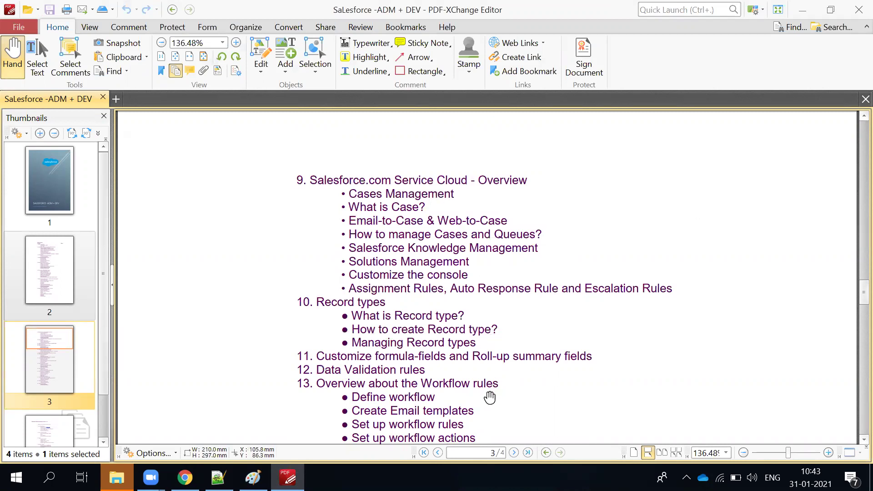
{"action": "scroll", "coordinate": [468, 387], "scroll_direction": "down", "scroll_amount": 1}
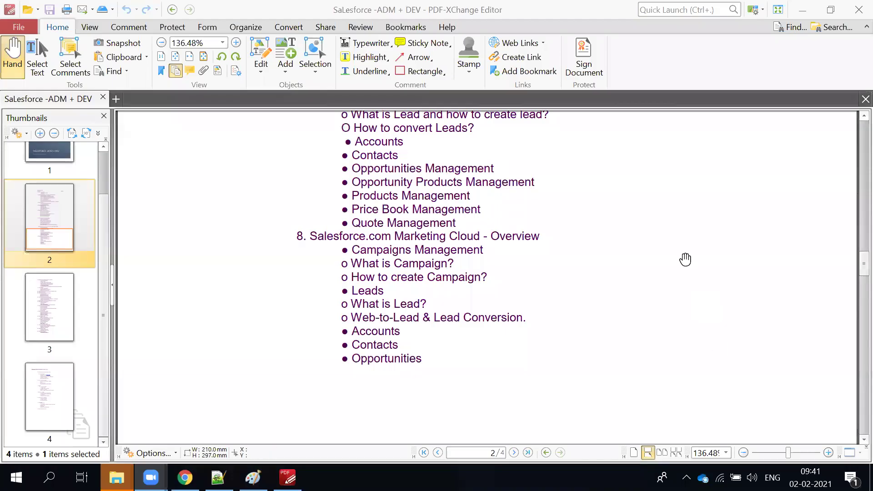
Review sections 7 and 8 (Sales Cloud, Marketing Cloud) on page 2, then bring up the window switcher with Alt+Tab.
{"action": "scroll", "coordinate": [685, 259], "scroll_direction": "up", "scroll_amount": 1}
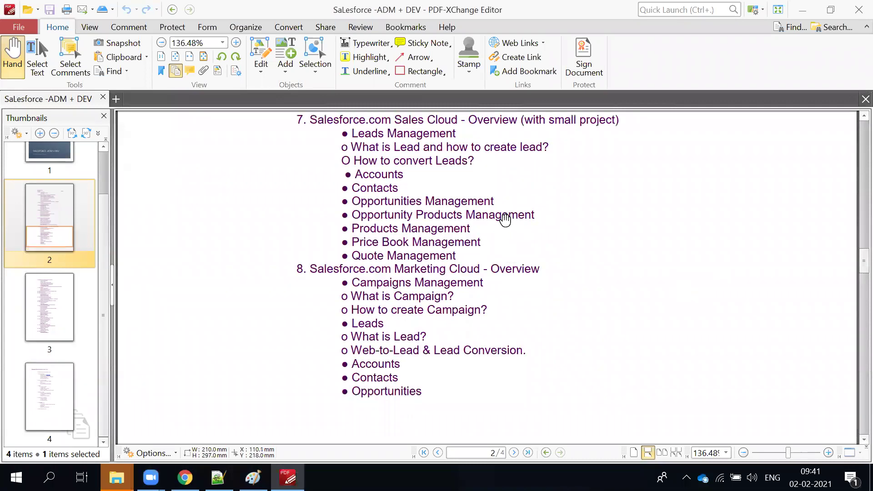
{"action": "scroll", "coordinate": [470, 203], "scroll_direction": "up", "scroll_amount": 1}
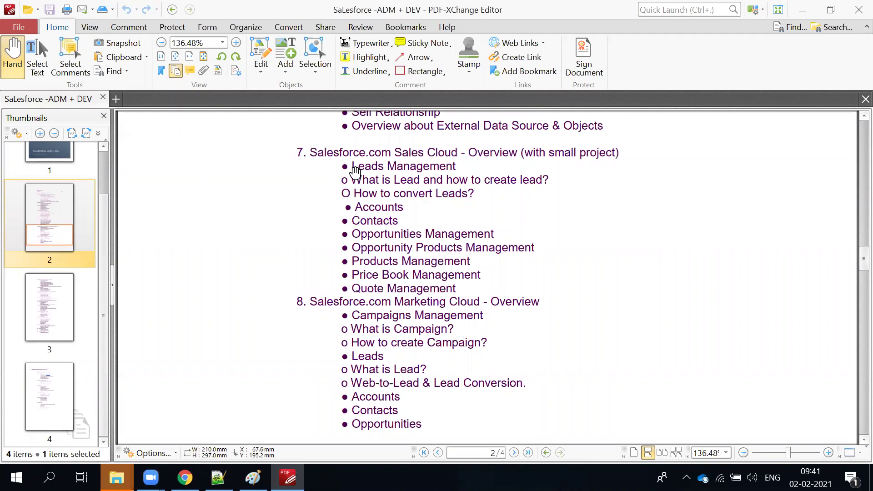
{"action": "scroll", "coordinate": [458, 321], "scroll_direction": "down", "scroll_amount": 1}
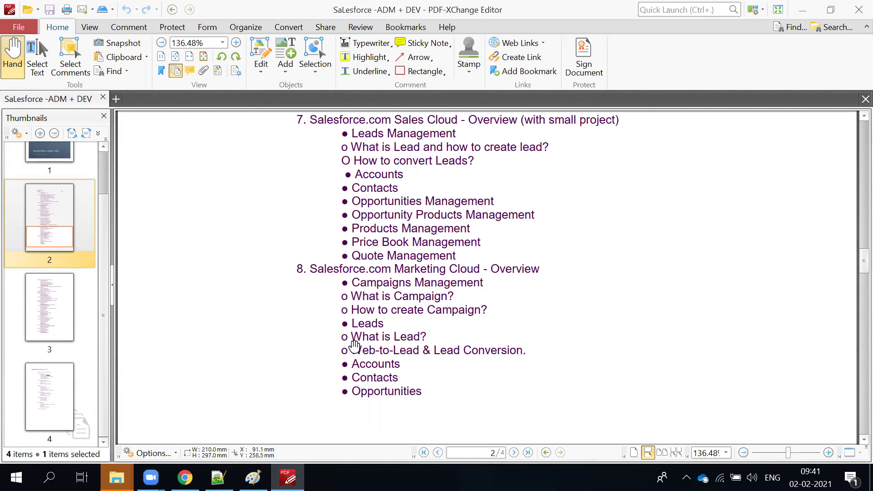
{"action": "scroll", "coordinate": [391, 366], "scroll_direction": "down", "scroll_amount": 1}
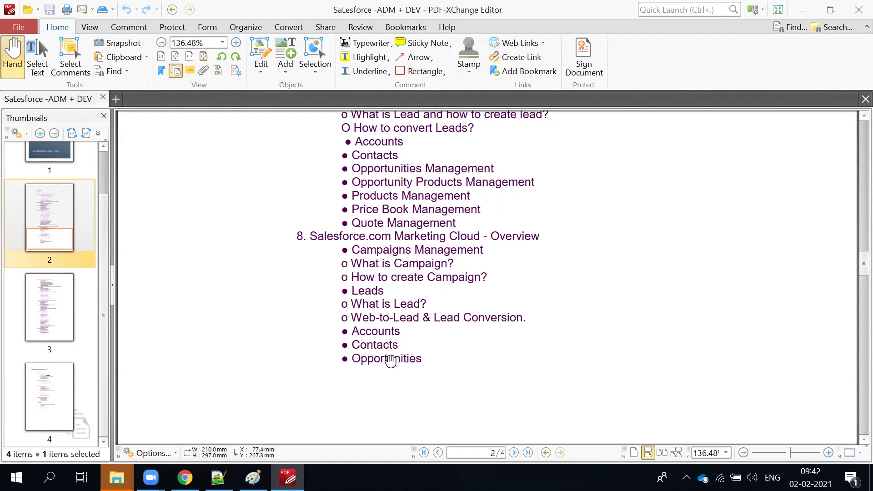
{"action": "key", "text": "alt+Tab"}
{"action": "key", "text": "alt+Tab"}
{"action": "key", "text": "alt+Tab"}
Search Setup's Quick Find for 'lead' and open Lead Settings from the results.
{"action": "left_click", "coordinate": [105, 139]}
{"action": "type", "text": "map"}
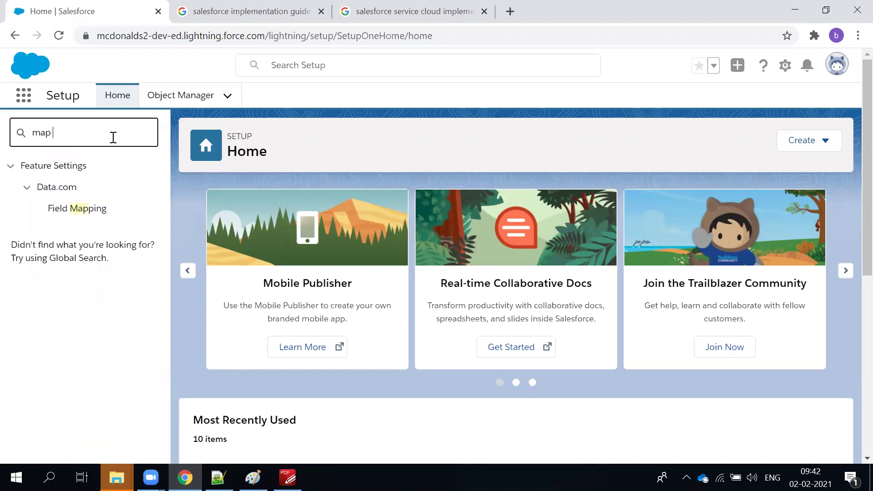
{"action": "key", "text": "BackSpace"}
{"action": "type", "text": "lea"}
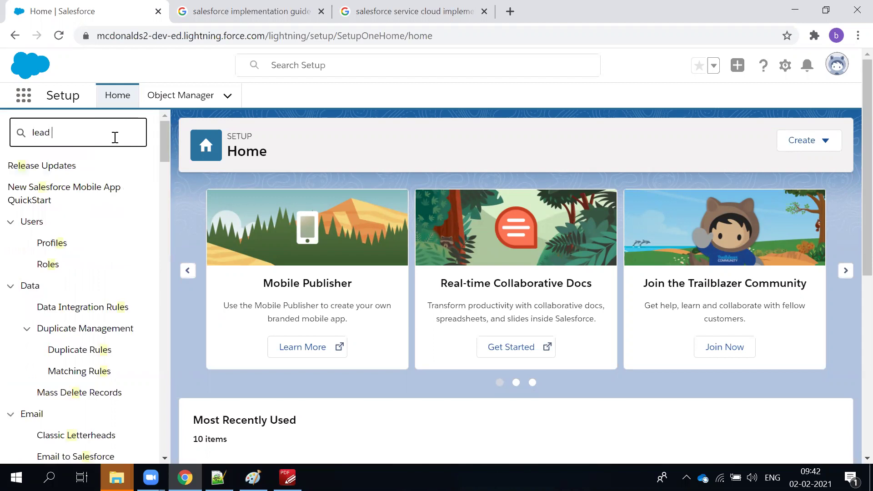
{"action": "type", "text": "d m"}
{"action": "key", "text": "BackSpace"}
{"action": "key", "text": "BackSpace"}
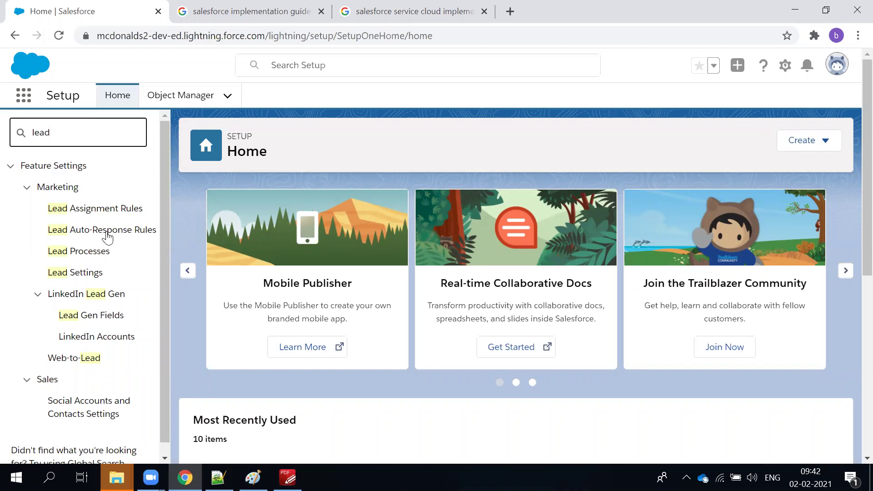
{"action": "left_click", "coordinate": [92, 279]}
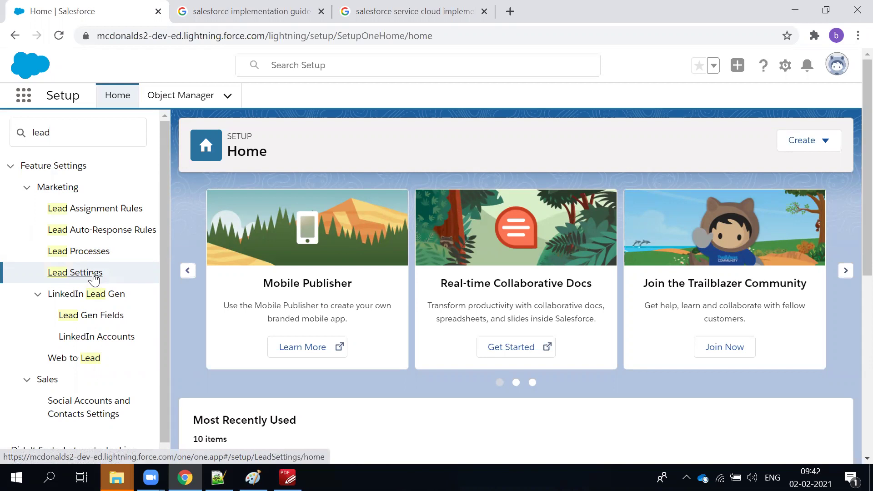
{"action": "left_click", "coordinate": [95, 278]}
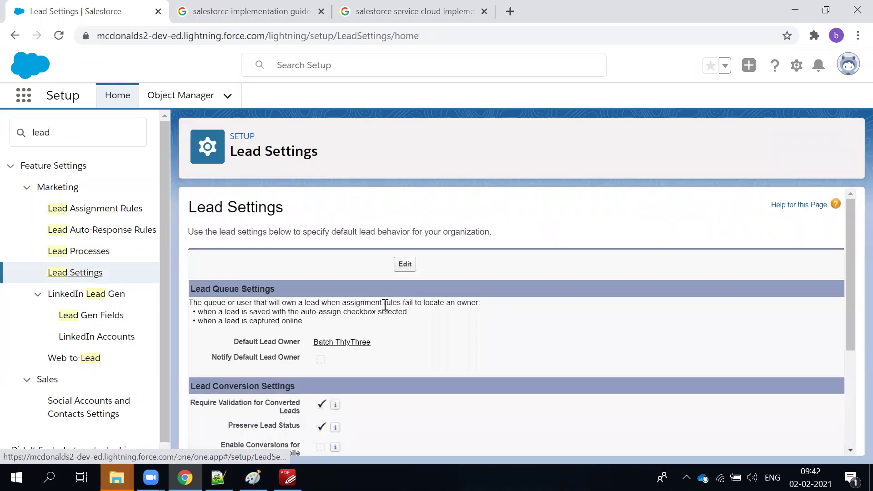
{"action": "scroll", "coordinate": [384, 309], "scroll_direction": "down", "scroll_amount": 4}
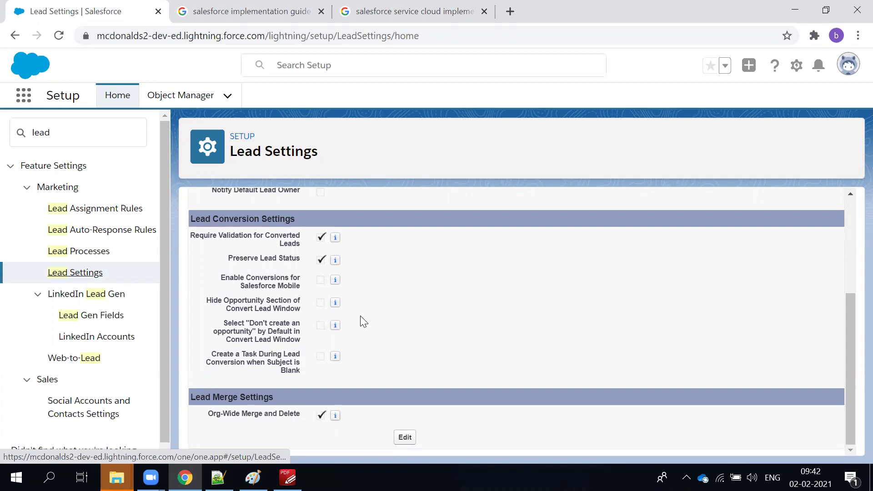
{"action": "scroll", "coordinate": [368, 334], "scroll_direction": "up", "scroll_amount": 3}
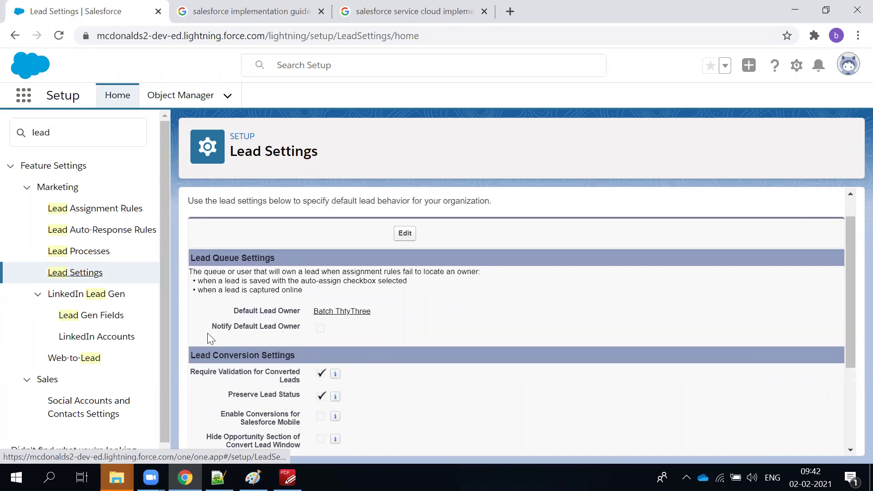
{"action": "left_click_drag", "start_coordinate": [212, 332], "coordinate": [368, 347]}
{"action": "scroll", "coordinate": [357, 375], "scroll_direction": "down", "scroll_amount": 2}
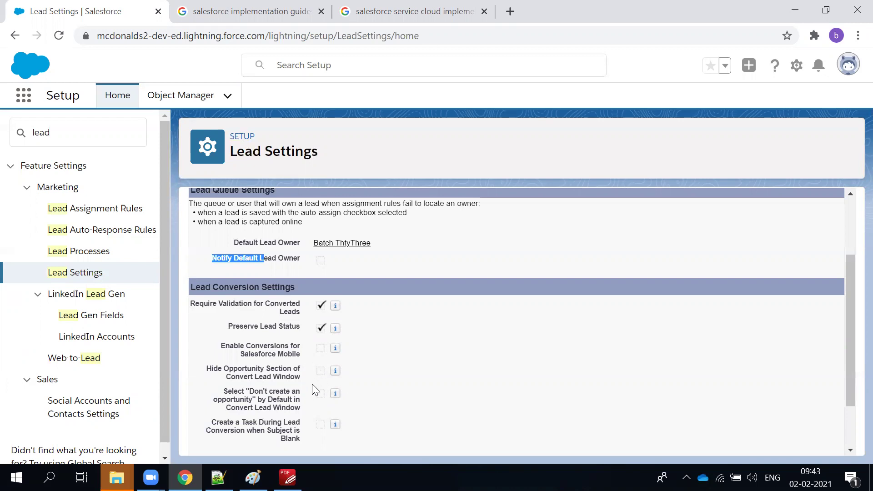
{"action": "left_click_drag", "start_coordinate": [247, 391], "coordinate": [368, 408]}
{"action": "left_click", "coordinate": [368, 408]}
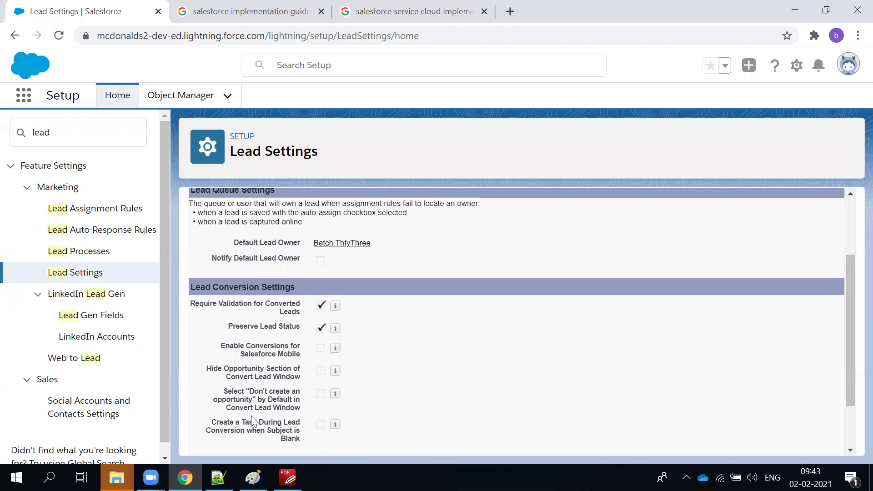
{"action": "scroll", "coordinate": [246, 425], "scroll_direction": "down", "scroll_amount": 3}
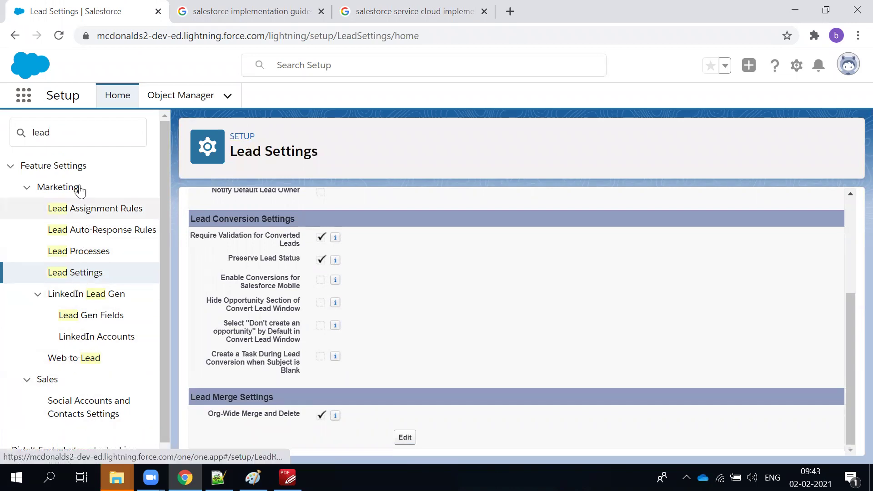
Replace the Setup Quick Find search with 'lea'.
{"action": "left_click", "coordinate": [53, 134]}
{"action": "type", "text": "m"}
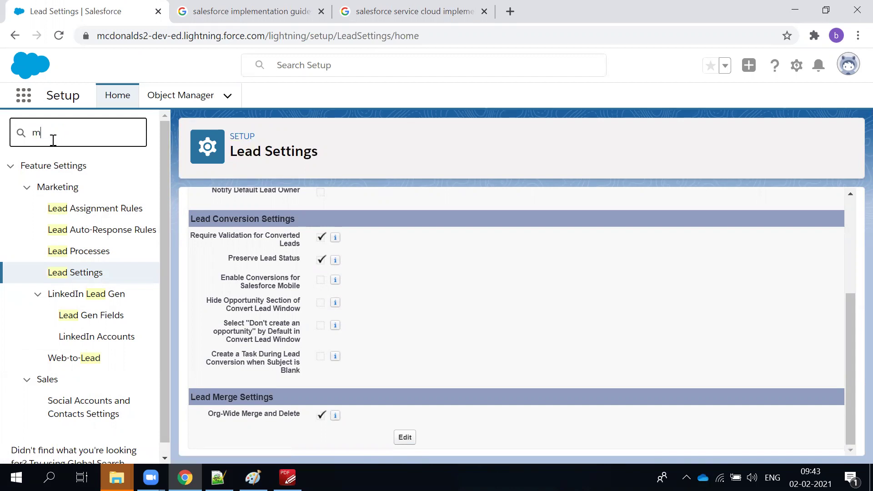
{"action": "type", "text": "ap"}
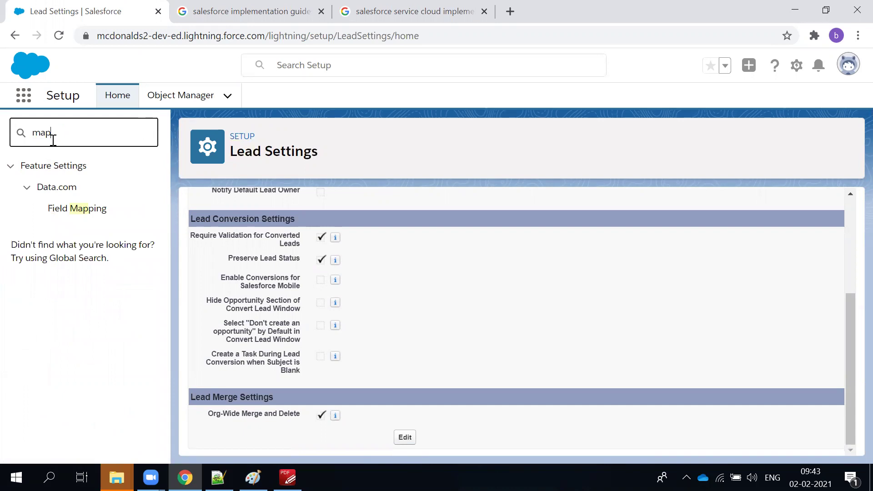
{"action": "key", "text": "BackSpace"}
{"action": "key", "text": "BackSpace"}
{"action": "type", "text": "le"}
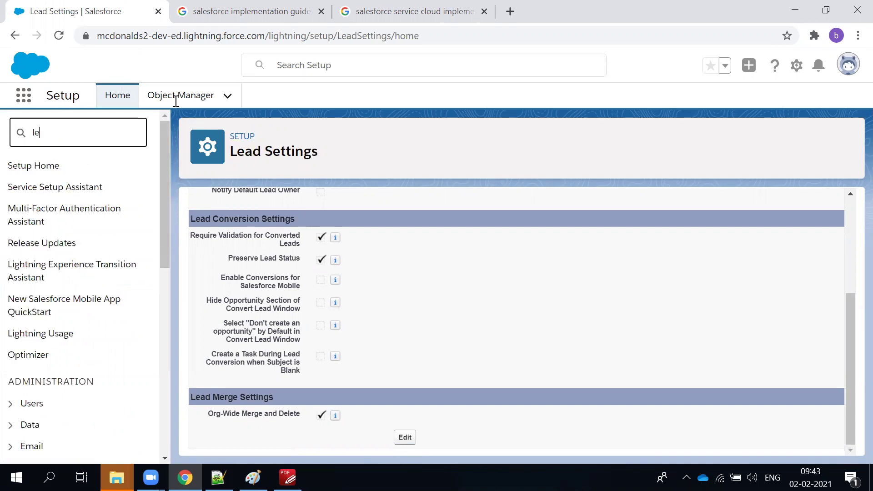
{"action": "type", "text": "a"}
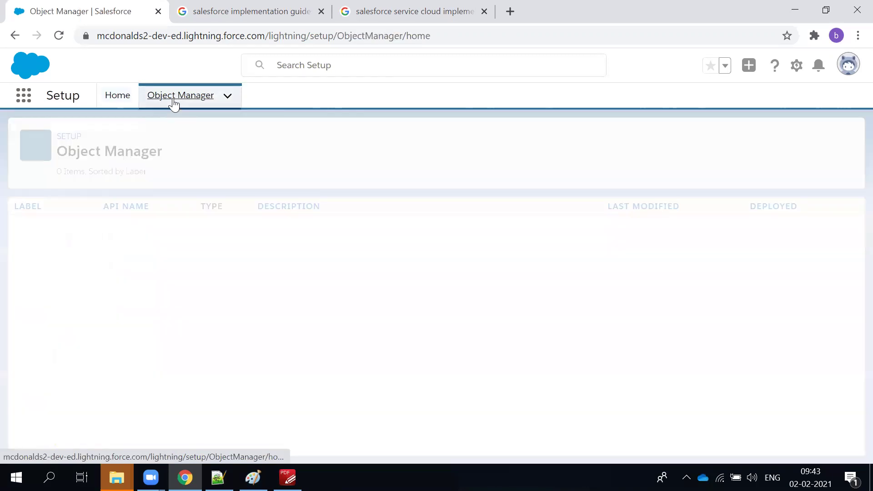
Filter Object Manager for 'lead' and open the Lead object's Fields & Relationships list.
{"action": "left_click", "coordinate": [632, 140]}
{"action": "type", "text": "lead"}
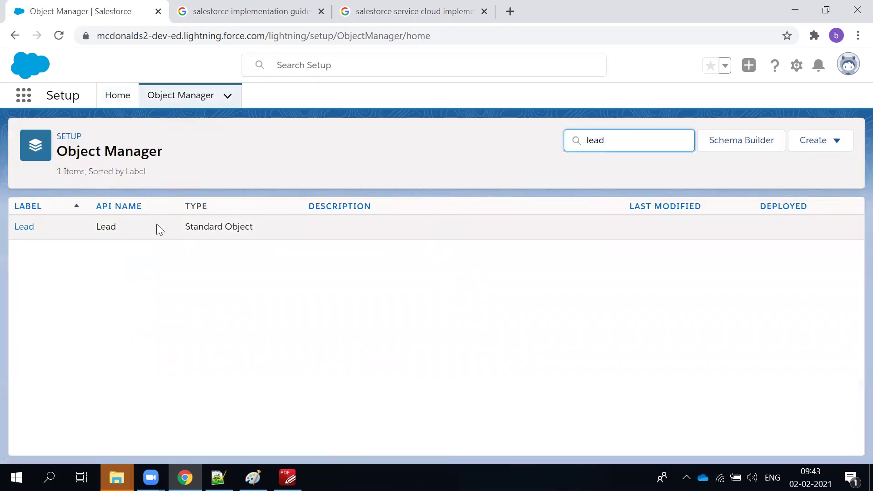
{"action": "left_click", "coordinate": [24, 228]}
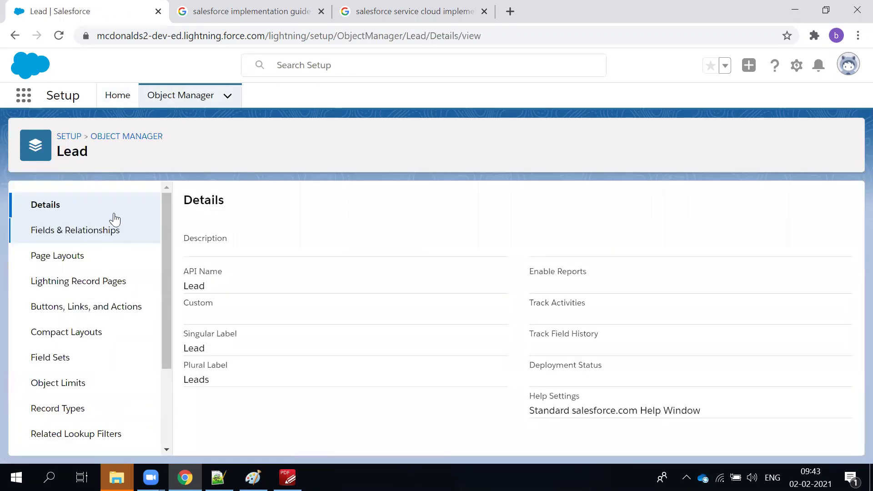
{"action": "left_click", "coordinate": [58, 239]}
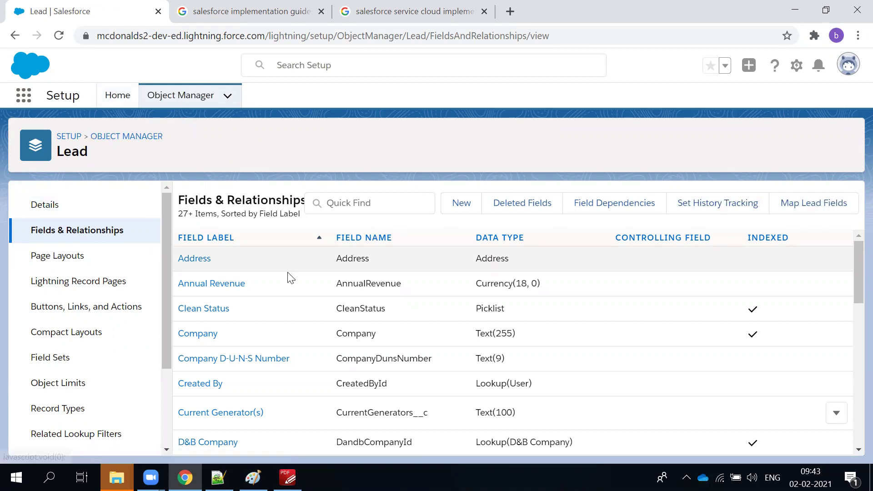
{"action": "scroll", "coordinate": [114, 195], "scroll_direction": "down", "scroll_amount": 3}
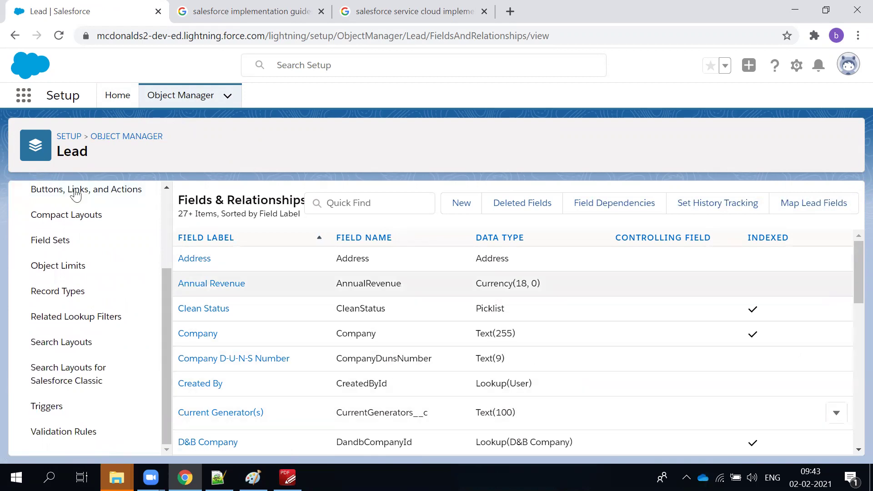
Open Map Lead Fields and compare the Account, Customer Contact and Opportunity mapping tabs.
{"action": "left_click", "coordinate": [798, 212]}
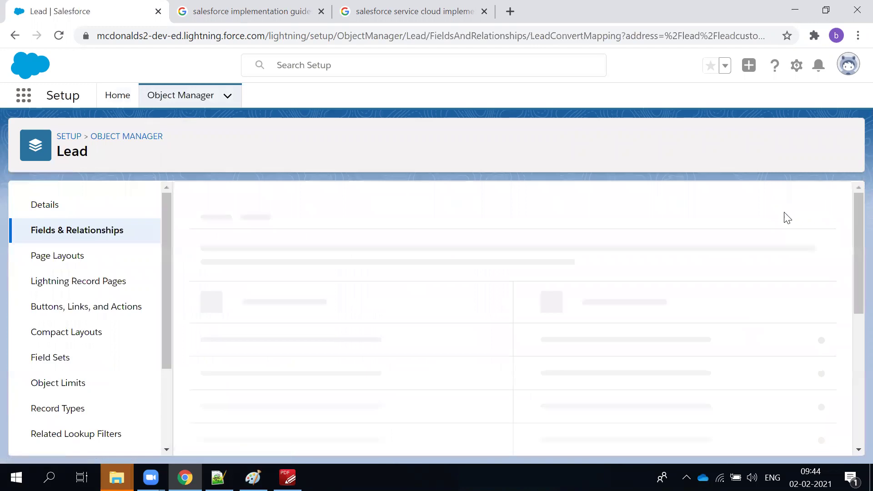
{"action": "scroll", "coordinate": [366, 322], "scroll_direction": "down", "scroll_amount": 2}
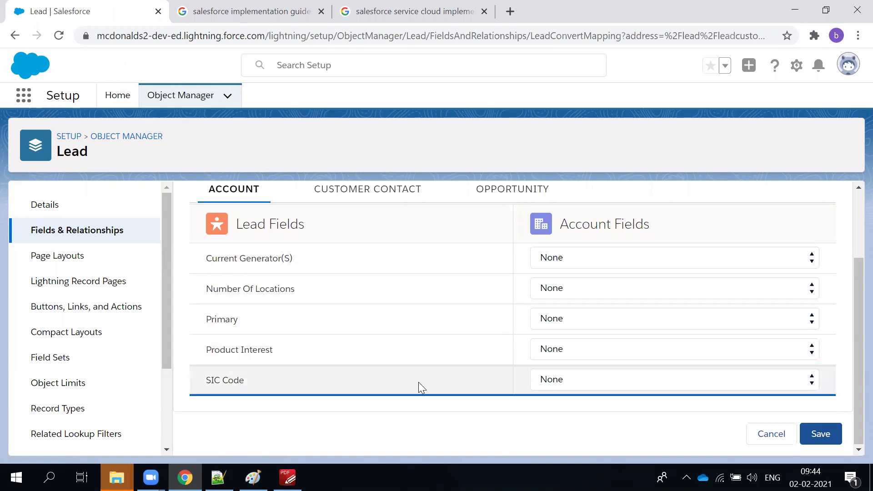
{"action": "scroll", "coordinate": [417, 382], "scroll_direction": "up", "scroll_amount": 2}
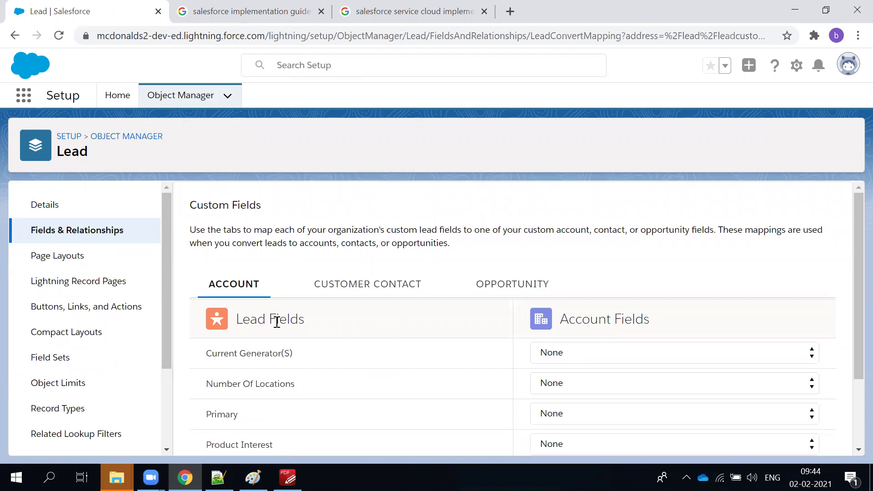
{"action": "scroll", "coordinate": [278, 317], "scroll_direction": "down", "scroll_amount": 2}
{"action": "scroll", "coordinate": [280, 310], "scroll_direction": "up", "scroll_amount": 1}
{"action": "left_click", "coordinate": [341, 270]}
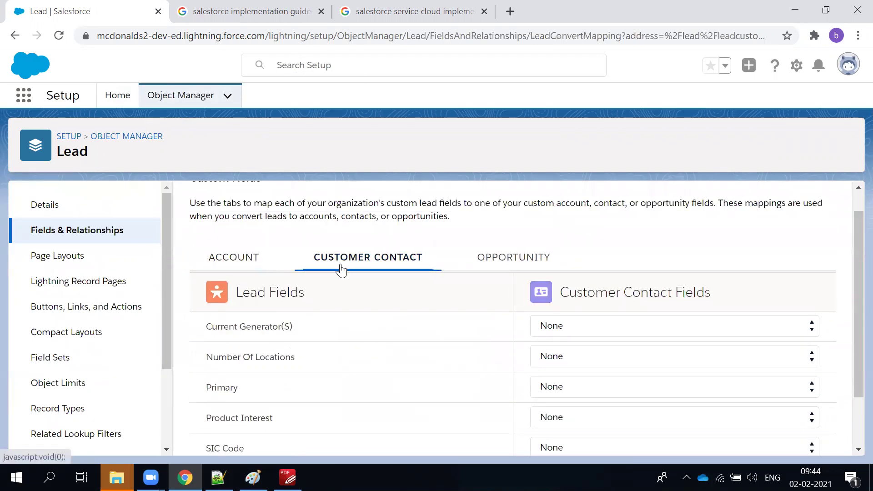
{"action": "left_click", "coordinate": [506, 256]}
{"action": "left_click", "coordinate": [247, 270]}
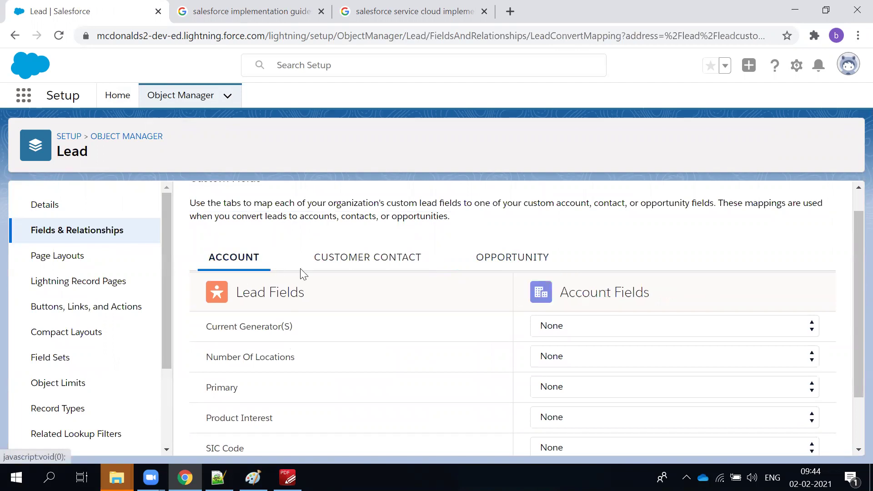
{"action": "left_click", "coordinate": [359, 270]}
{"action": "left_click", "coordinate": [470, 257]}
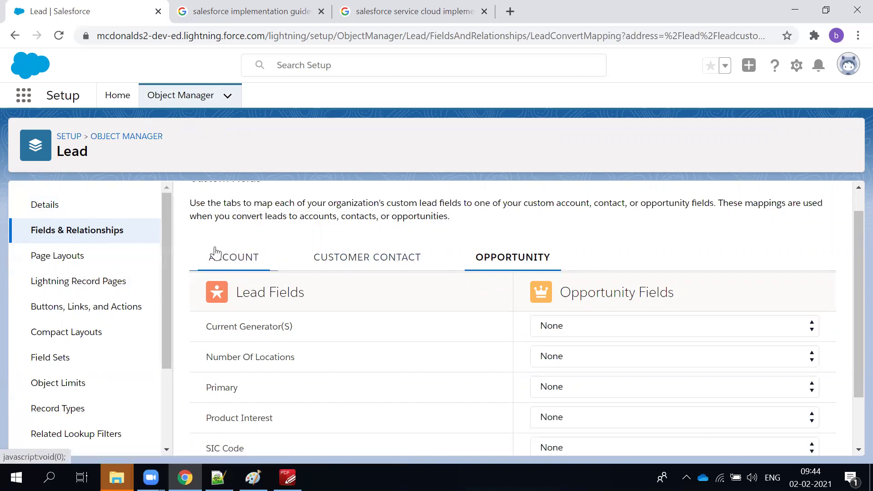
Check the Opportunity mappings, inspecting the Number Of Locations choices and leaving it at None.
{"action": "scroll", "coordinate": [230, 184], "scroll_direction": "down", "scroll_amount": 2}
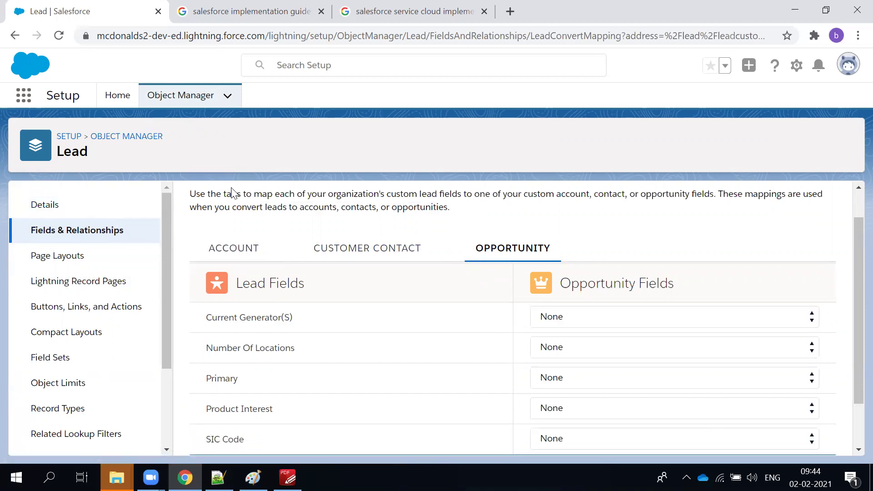
{"action": "scroll", "coordinate": [230, 195], "scroll_direction": "up", "scroll_amount": 3}
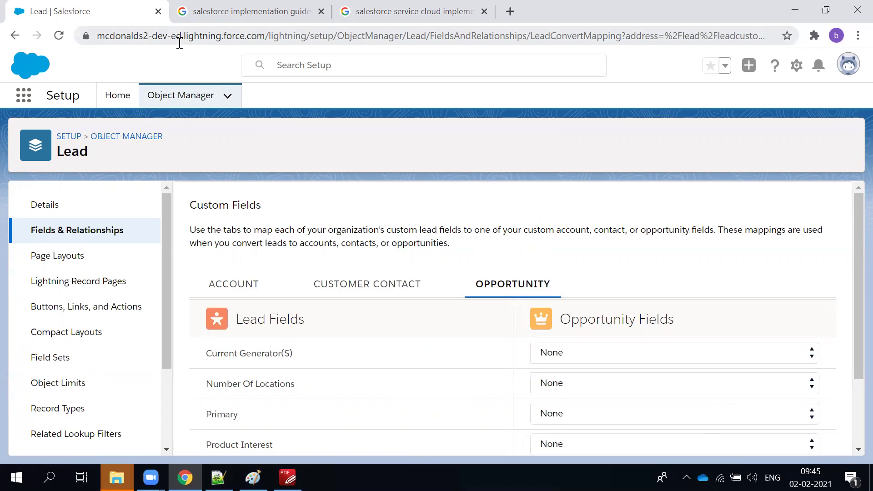
{"action": "scroll", "coordinate": [271, 277], "scroll_direction": "down", "scroll_amount": 3}
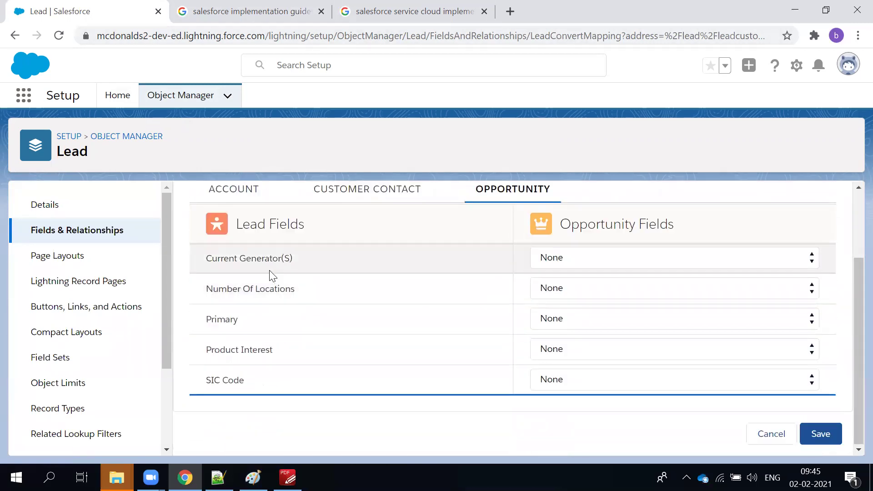
{"action": "scroll", "coordinate": [268, 275], "scroll_direction": "up", "scroll_amount": 2}
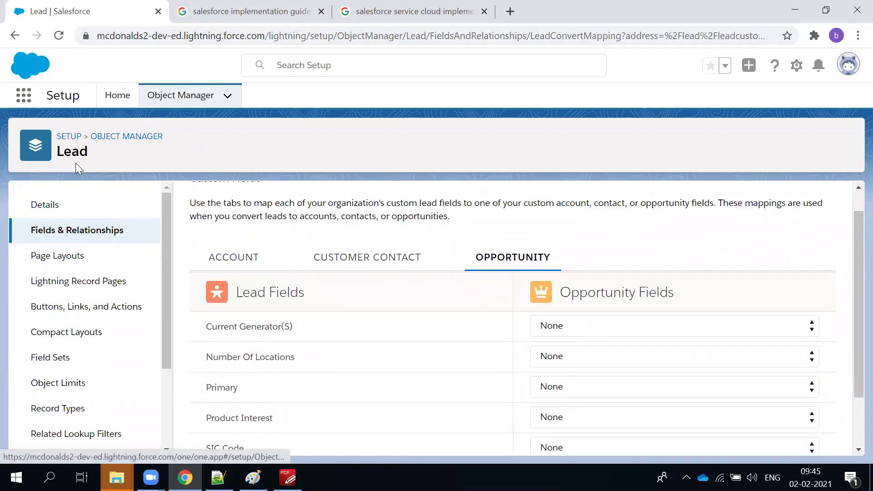
{"action": "scroll", "coordinate": [184, 254], "scroll_direction": "up", "scroll_amount": 1}
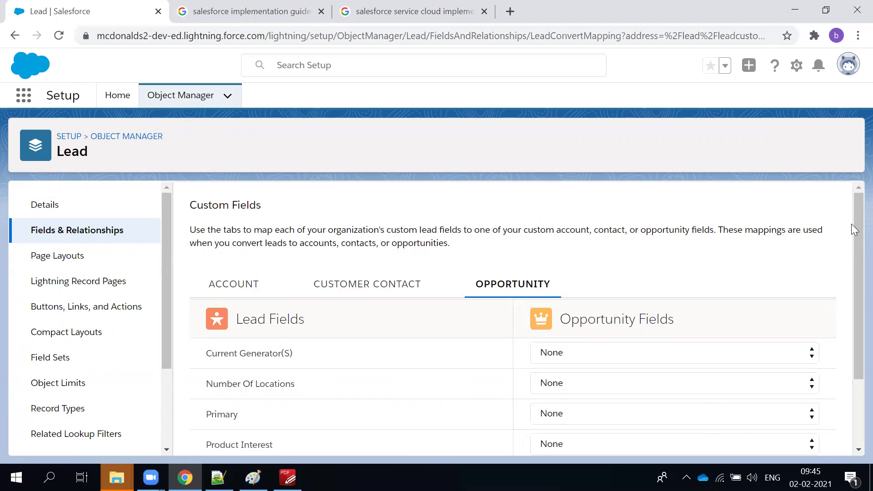
{"action": "scroll", "coordinate": [528, 311], "scroll_direction": "down", "scroll_amount": 1}
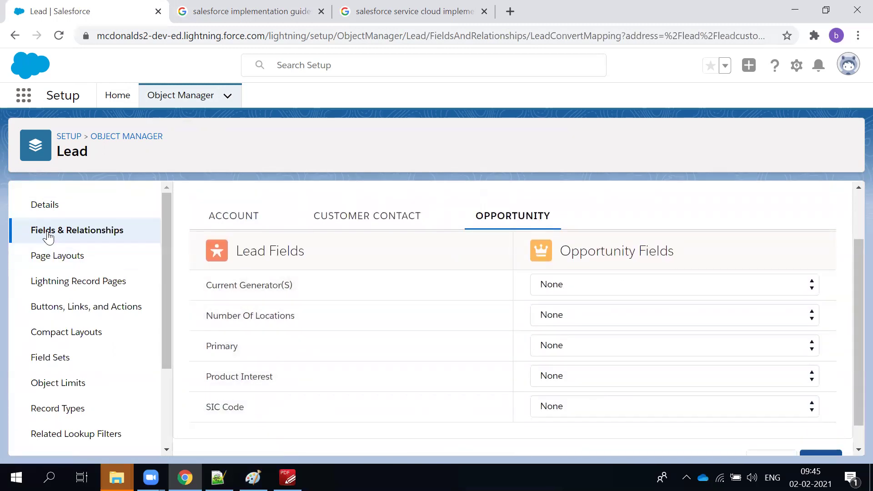
{"action": "left_click_drag", "start_coordinate": [243, 253], "coordinate": [325, 263]}
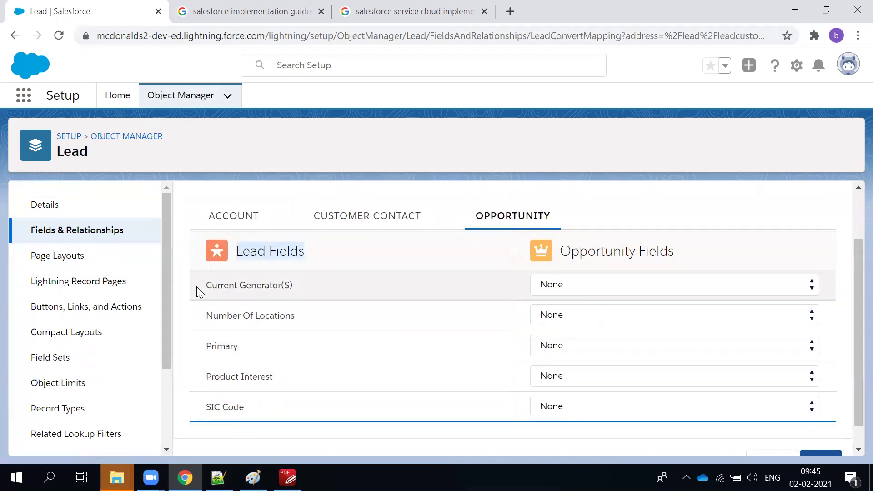
{"action": "left_click", "coordinate": [624, 320]}
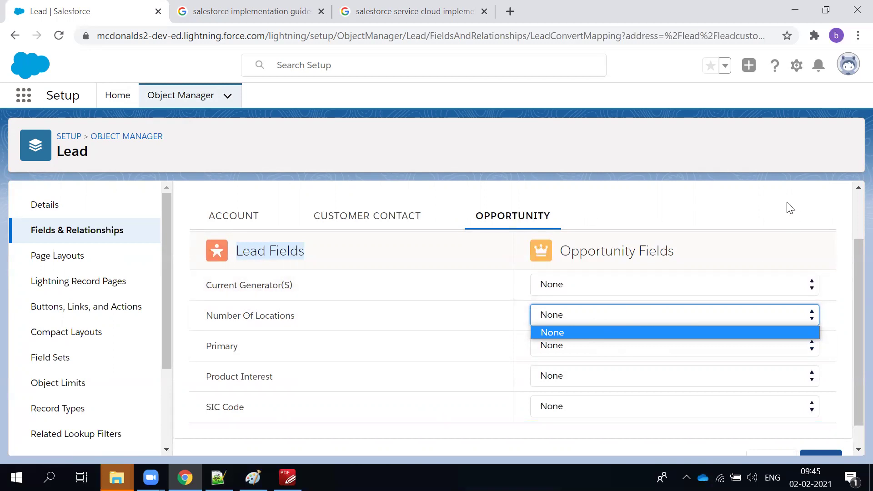
{"action": "left_click", "coordinate": [216, 317]}
{"action": "left_click", "coordinate": [690, 313]}
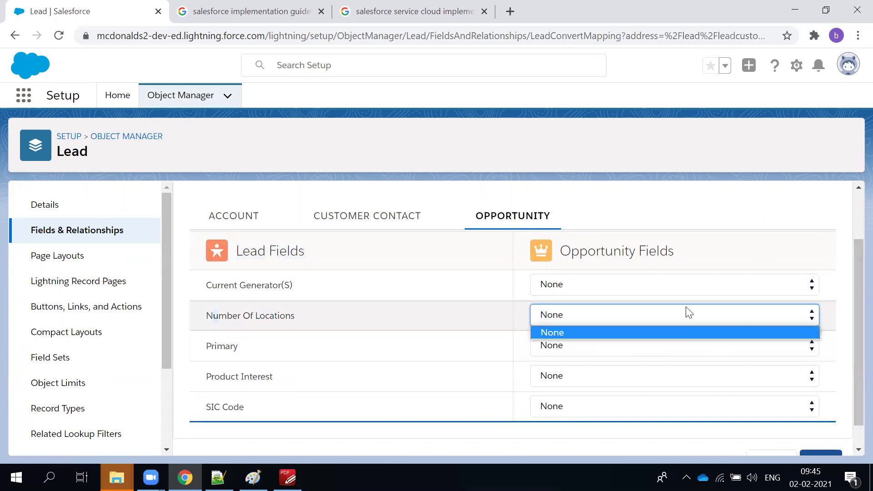
{"action": "left_click", "coordinate": [689, 314]}
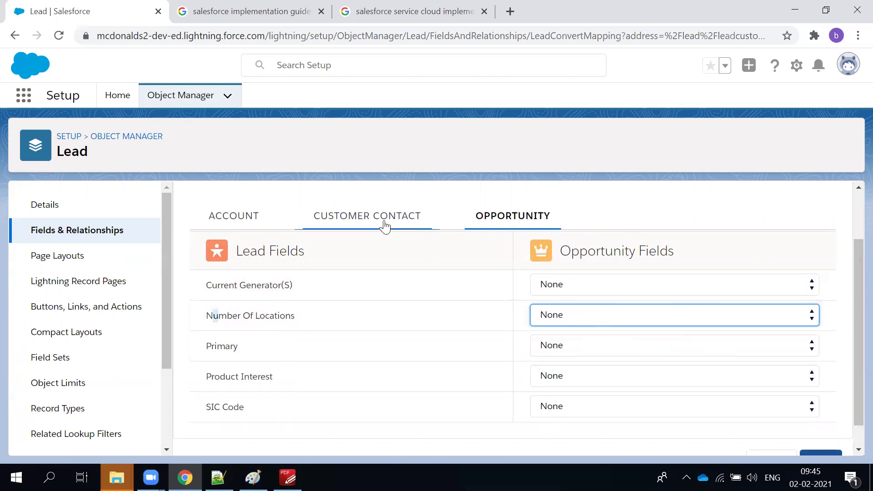
{"action": "left_click", "coordinate": [389, 188]}
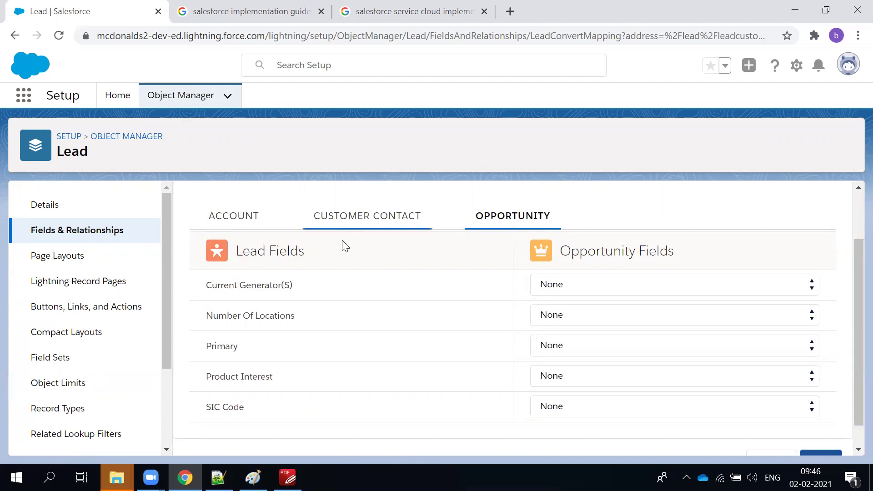
{"action": "scroll", "coordinate": [343, 244], "scroll_direction": "up", "scroll_amount": 2}
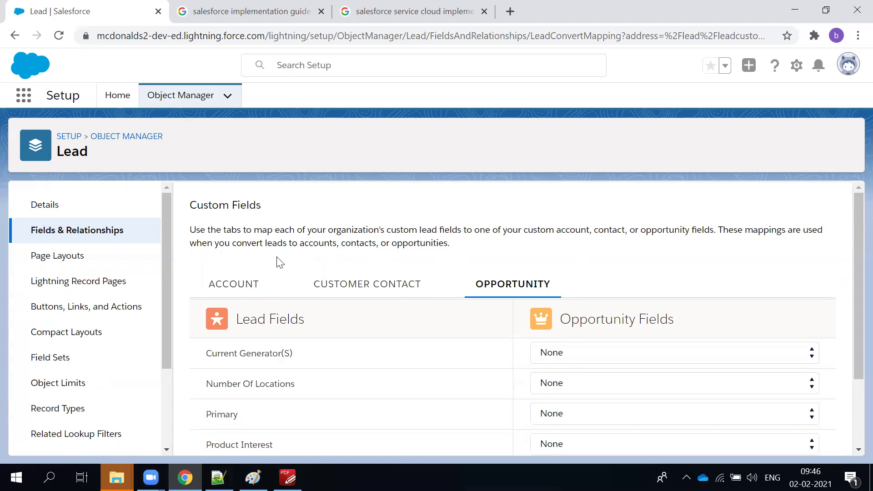
{"action": "key", "text": "alt+Tab"}
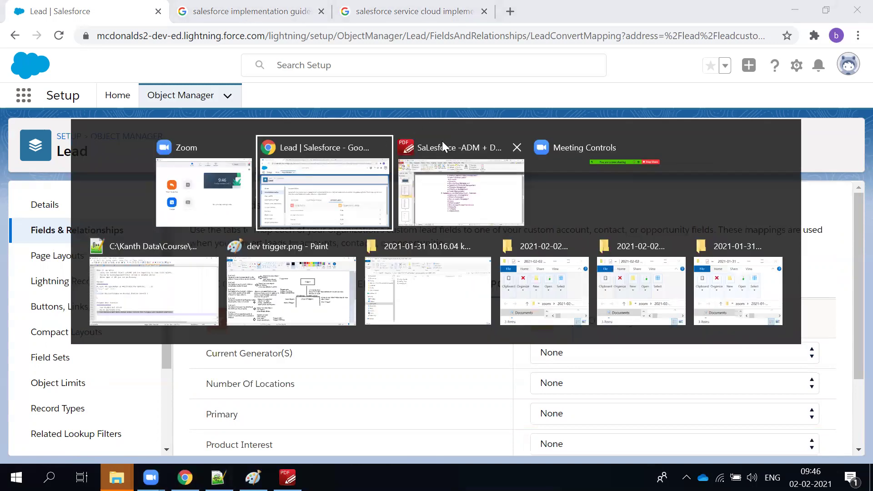
{"action": "scroll", "coordinate": [359, 402], "scroll_direction": "down", "scroll_amount": 2}
{"action": "left_click", "coordinate": [287, 476]}
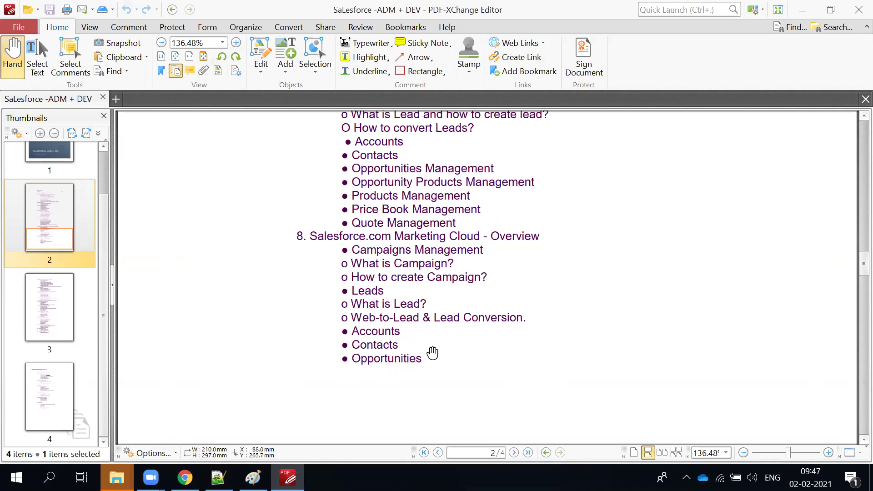
{"action": "scroll", "coordinate": [432, 353], "scroll_direction": "down", "scroll_amount": 3}
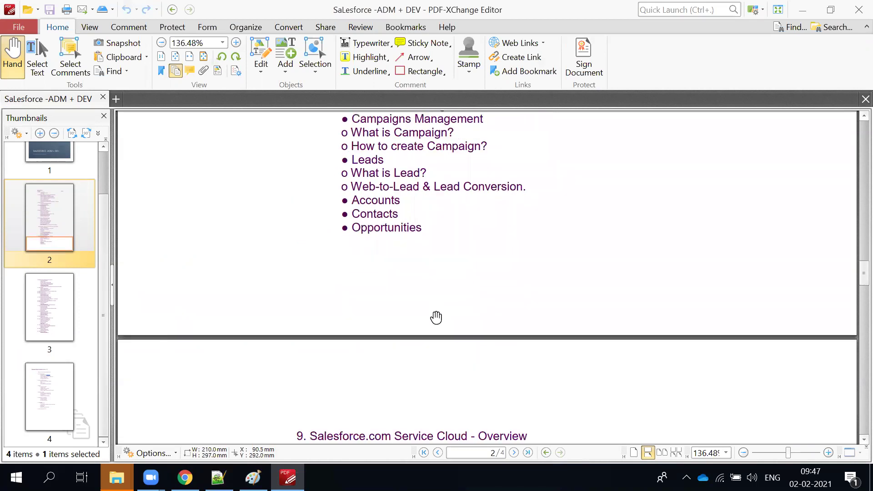
{"action": "scroll", "coordinate": [434, 314], "scroll_direction": "up", "scroll_amount": 5}
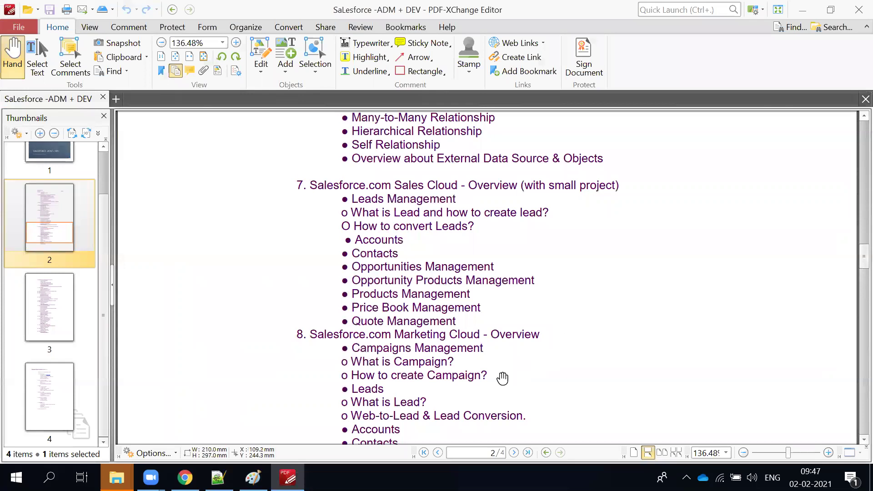
{"action": "key", "text": "alt+Tab"}
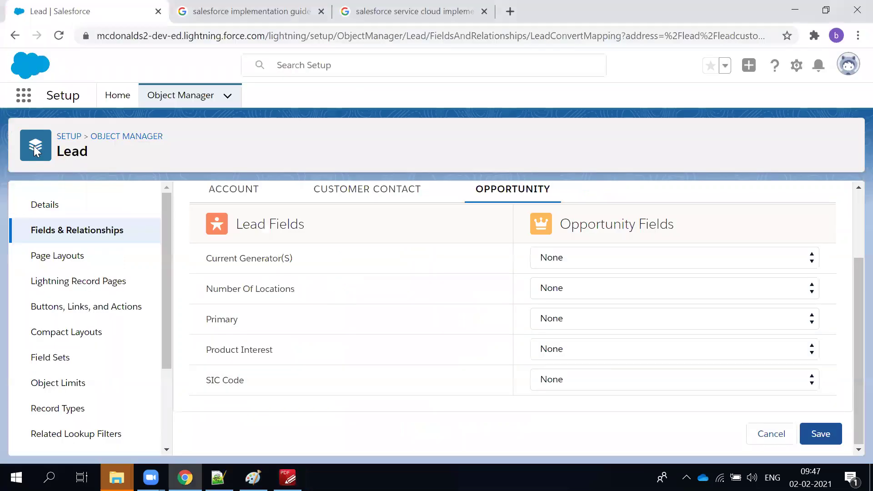
Launch the Sales app from the App Launcher ('sa') in a new tab and show its Opportunities list.
{"action": "left_click", "coordinate": [29, 99]}
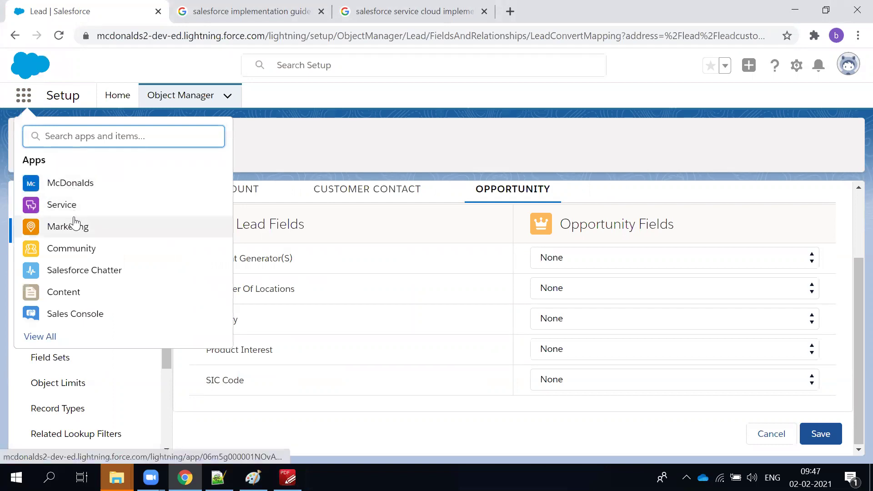
{"action": "type", "text": "sa"}
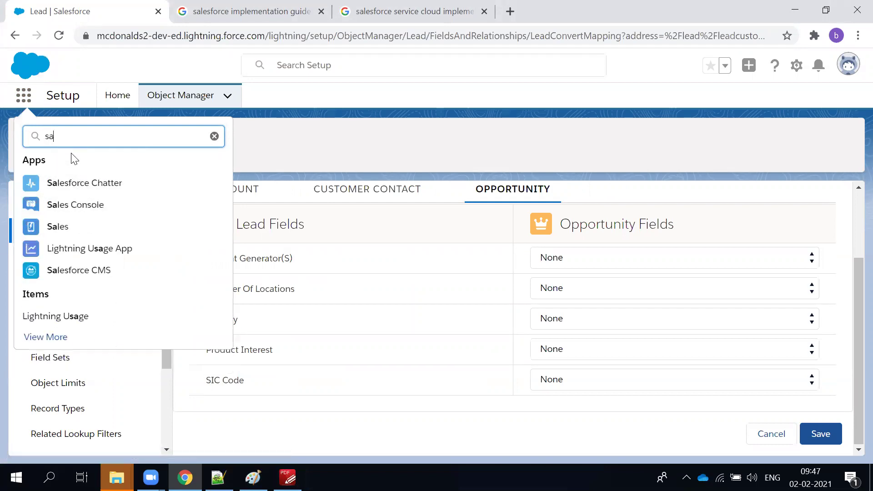
{"action": "left_click", "coordinate": [57, 227], "text": "ctrl"}
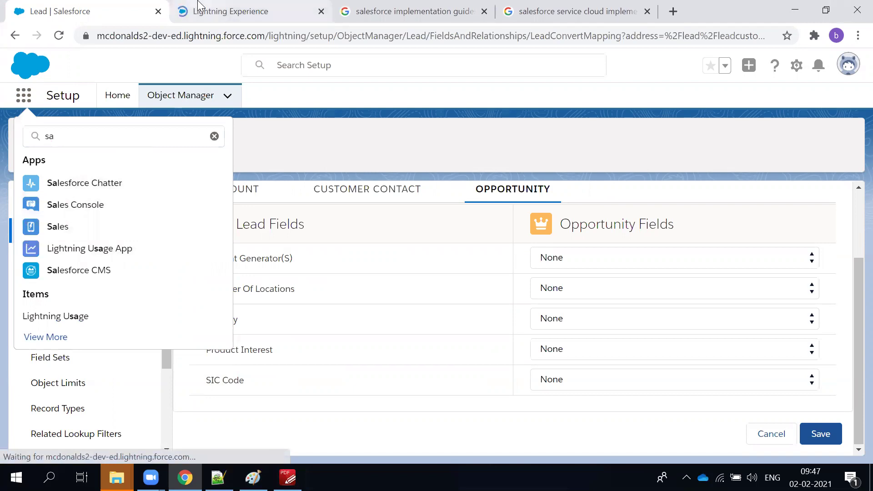
{"action": "left_click", "coordinate": [199, 6]}
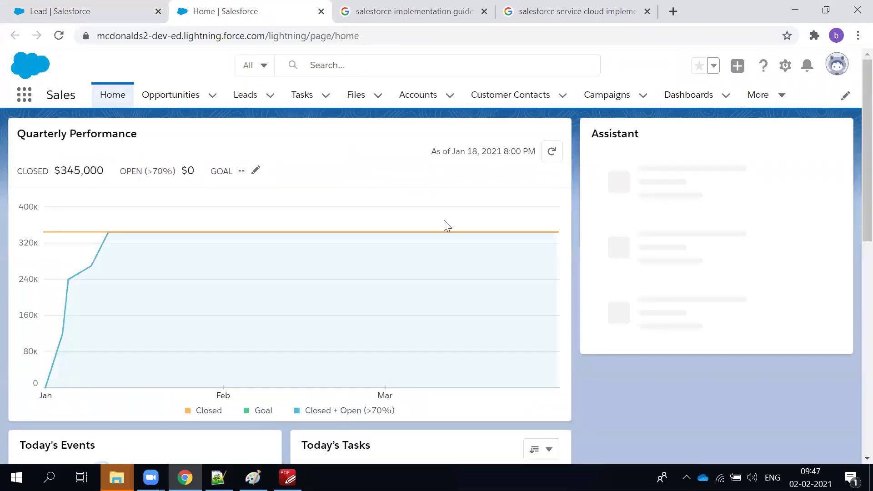
{"action": "left_click", "coordinate": [183, 98]}
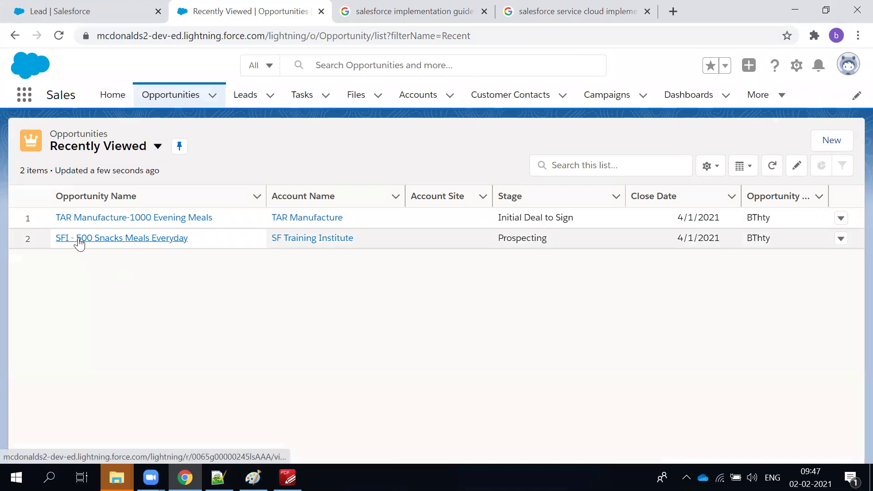
{"action": "left_click", "coordinate": [84, 218]}
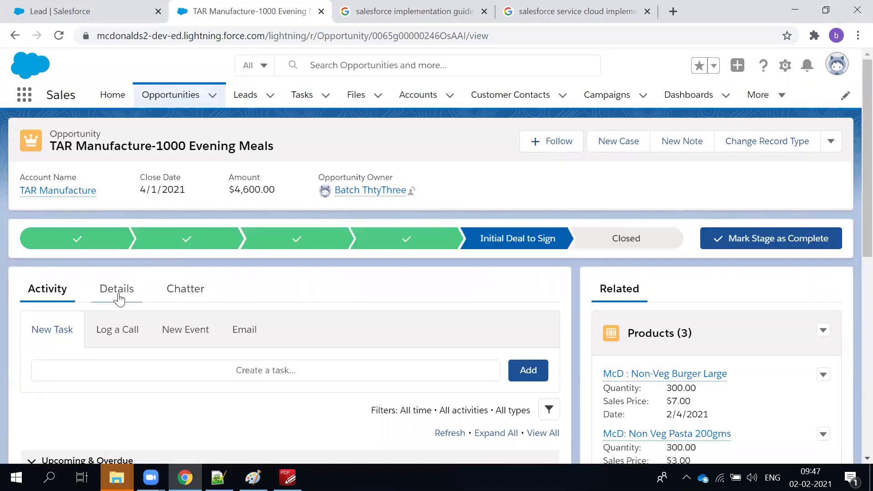
{"action": "left_click", "coordinate": [117, 293]}
{"action": "scroll", "coordinate": [590, 331], "scroll_direction": "down", "scroll_amount": 1}
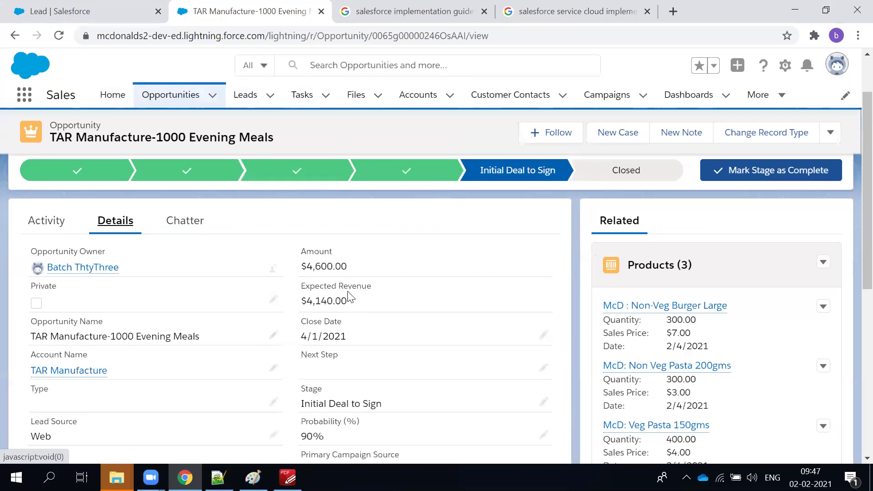
{"action": "left_click_drag", "start_coordinate": [309, 267], "coordinate": [350, 269]}
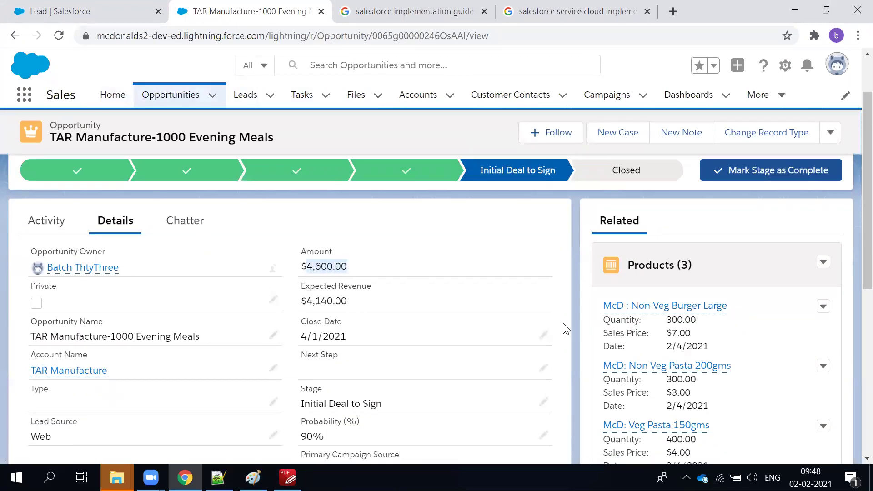
{"action": "scroll", "coordinate": [586, 330], "scroll_direction": "down", "scroll_amount": 2}
{"action": "scroll", "coordinate": [585, 330], "scroll_direction": "up", "scroll_amount": 3}
{"action": "scroll", "coordinate": [508, 318], "scroll_direction": "down", "scroll_amount": 1}
{"action": "scroll", "coordinate": [408, 304], "scroll_direction": "up", "scroll_amount": 1}
{"action": "scroll", "coordinate": [676, 380], "scroll_direction": "down", "scroll_amount": 1}
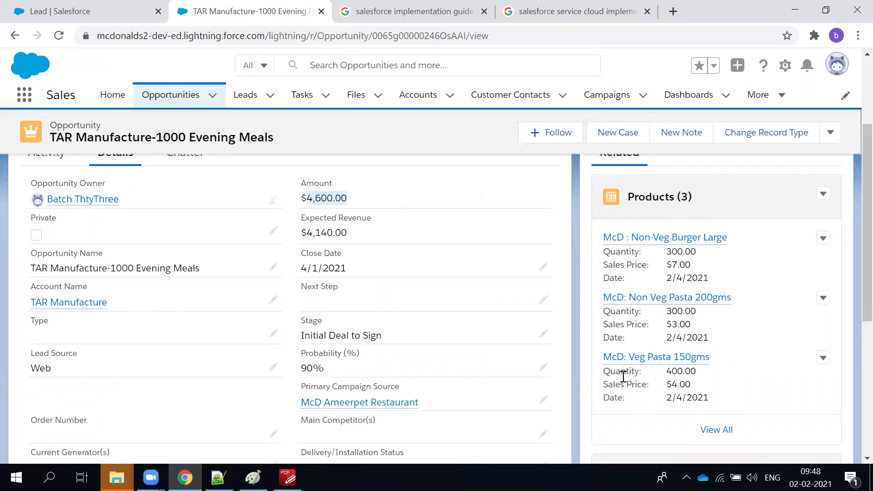
{"action": "scroll", "coordinate": [723, 224], "scroll_direction": "up", "scroll_amount": 1}
{"action": "scroll", "coordinate": [725, 225], "scroll_direction": "down", "scroll_amount": 1}
{"action": "scroll", "coordinate": [293, 279], "scroll_direction": "up", "scroll_amount": 1}
{"action": "scroll", "coordinate": [293, 285], "scroll_direction": "down", "scroll_amount": 1}
{"action": "scroll", "coordinate": [139, 308], "scroll_direction": "down", "scroll_amount": 3}
{"action": "scroll", "coordinate": [138, 308], "scroll_direction": "up", "scroll_amount": 5}
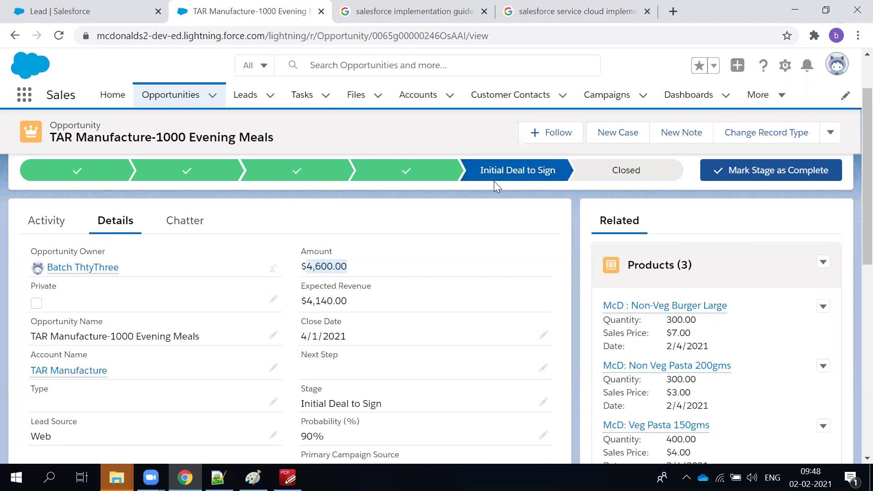
{"action": "mouse_move", "coordinate": [492, 181]}
{"action": "scroll", "coordinate": [674, 267], "scroll_direction": "down", "scroll_amount": 1}
{"action": "scroll", "coordinate": [671, 272], "scroll_direction": "up", "scroll_amount": 2}
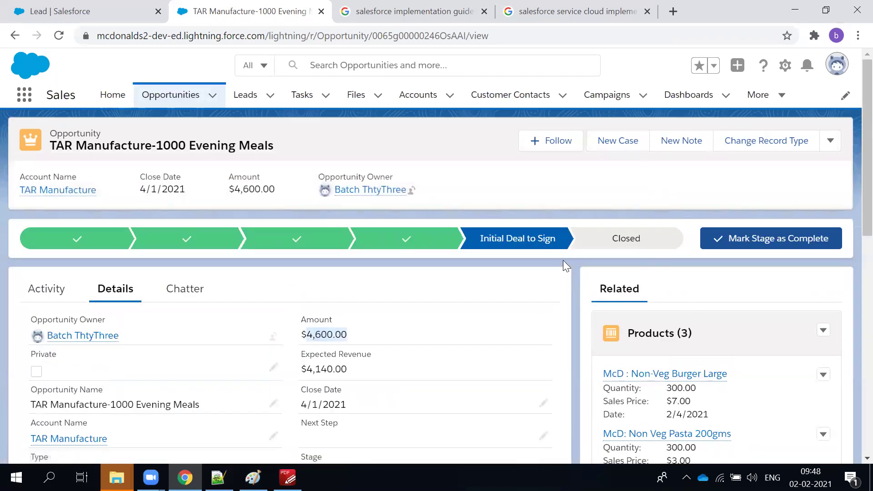
{"action": "mouse_move", "coordinate": [527, 245]}
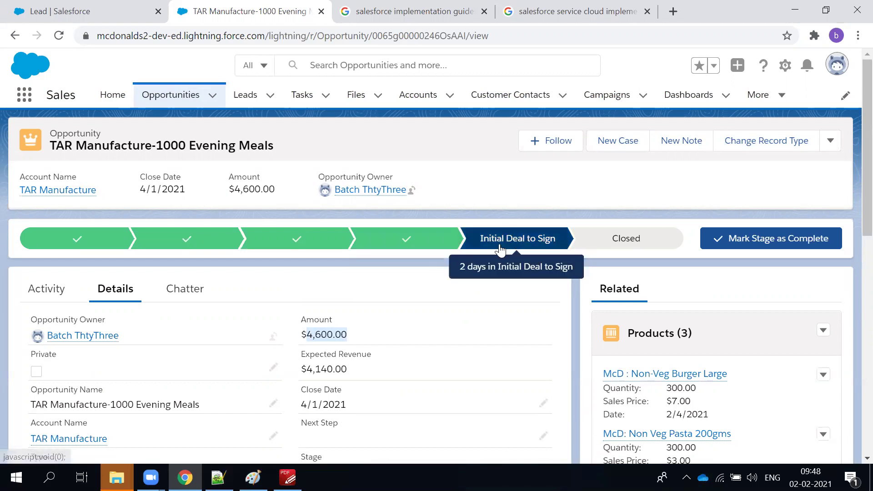
{"action": "scroll", "coordinate": [440, 296], "scroll_direction": "down", "scroll_amount": 3}
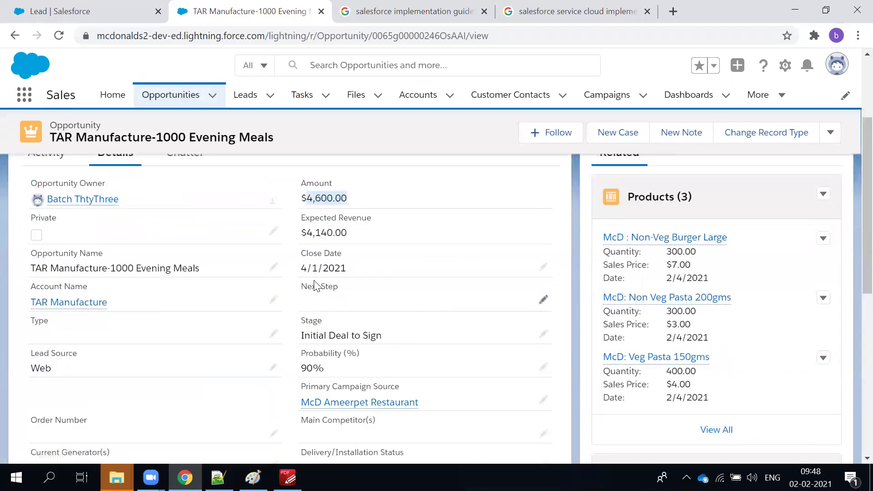
{"action": "scroll", "coordinate": [333, 275], "scroll_direction": "up", "scroll_amount": 3}
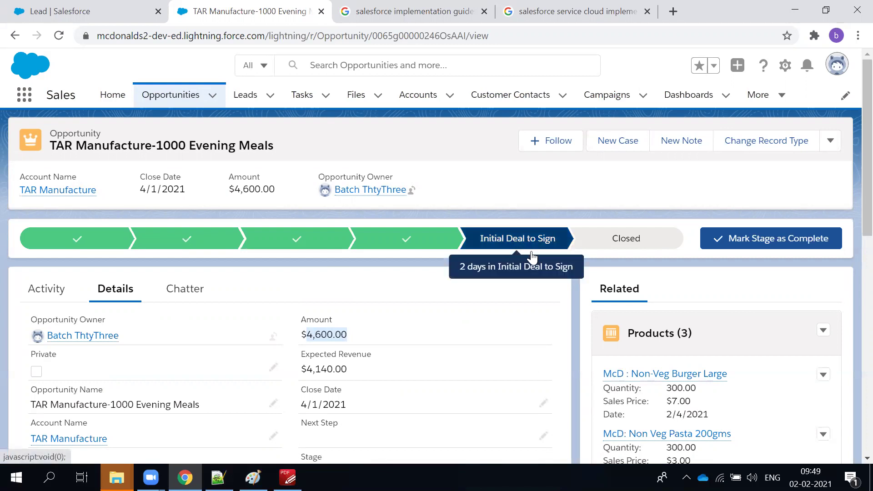
{"action": "left_click", "coordinate": [702, 296]}
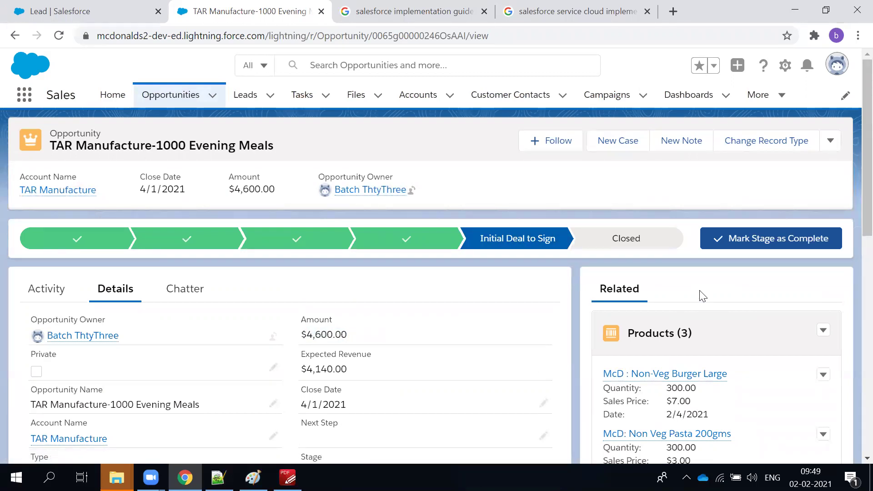
{"action": "scroll", "coordinate": [707, 304], "scroll_direction": "down", "scroll_amount": 1}
{"action": "mouse_move", "coordinate": [706, 312]}
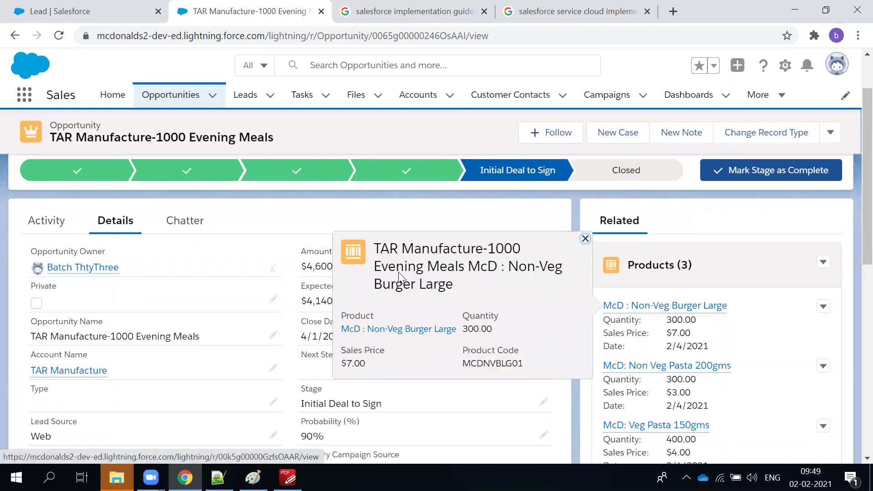
{"action": "scroll", "coordinate": [249, 306], "scroll_direction": "up", "scroll_amount": 1}
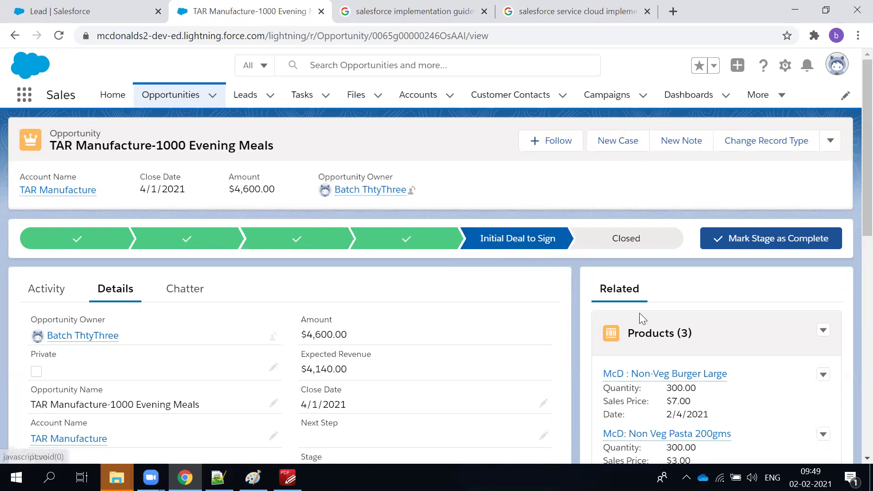
{"action": "scroll", "coordinate": [695, 345], "scroll_direction": "down", "scroll_amount": 3}
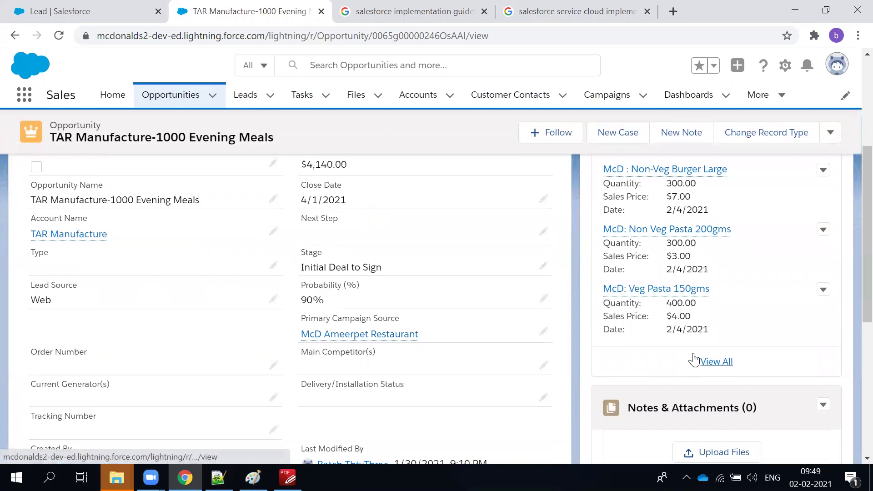
{"action": "scroll", "coordinate": [696, 360], "scroll_direction": "up", "scroll_amount": 2}
{"action": "scroll", "coordinate": [712, 326], "scroll_direction": "up", "scroll_amount": 2}
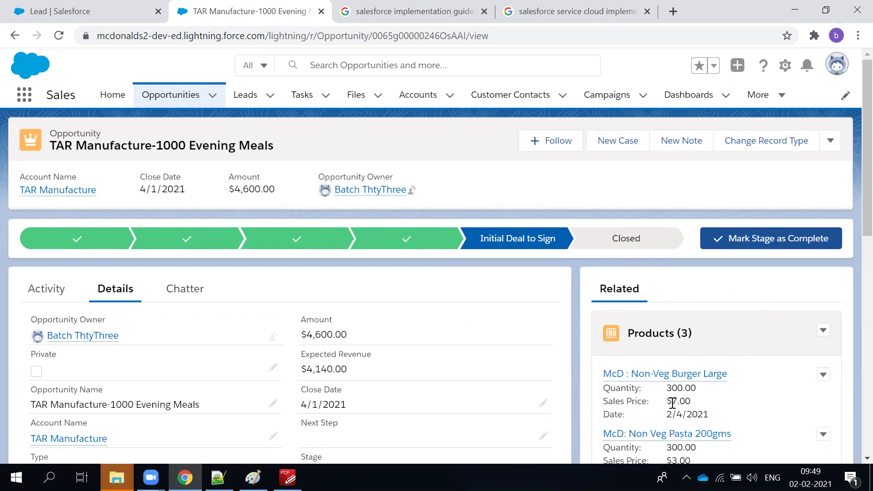
{"action": "scroll", "coordinate": [673, 403], "scroll_direction": "down", "scroll_amount": 3}
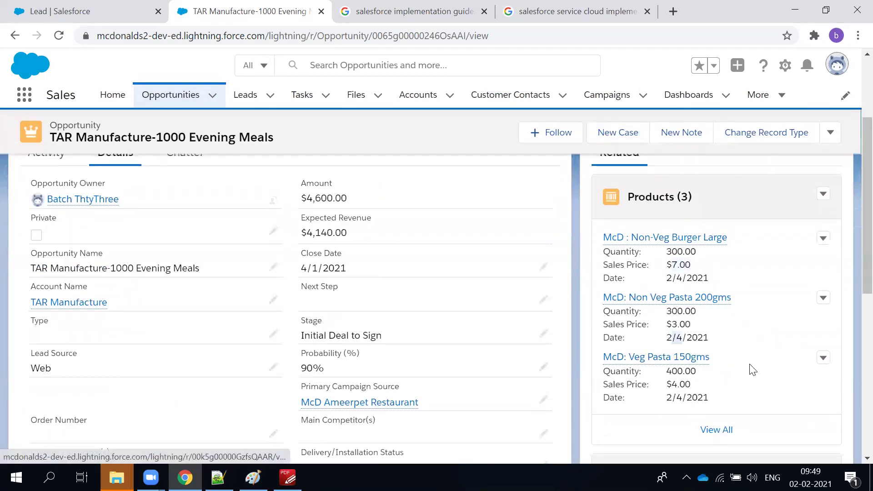
{"action": "scroll", "coordinate": [672, 342], "scroll_direction": "up", "scroll_amount": 3}
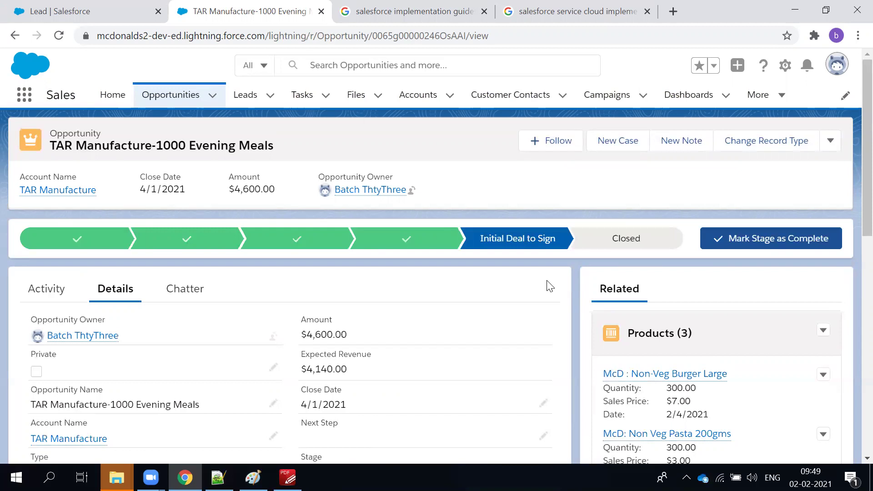
{"action": "scroll", "coordinate": [563, 281], "scroll_direction": "down", "scroll_amount": 1}
{"action": "scroll", "coordinate": [562, 281], "scroll_direction": "up", "scroll_amount": 1}
{"action": "scroll", "coordinate": [791, 308], "scroll_direction": "down", "scroll_amount": 5}
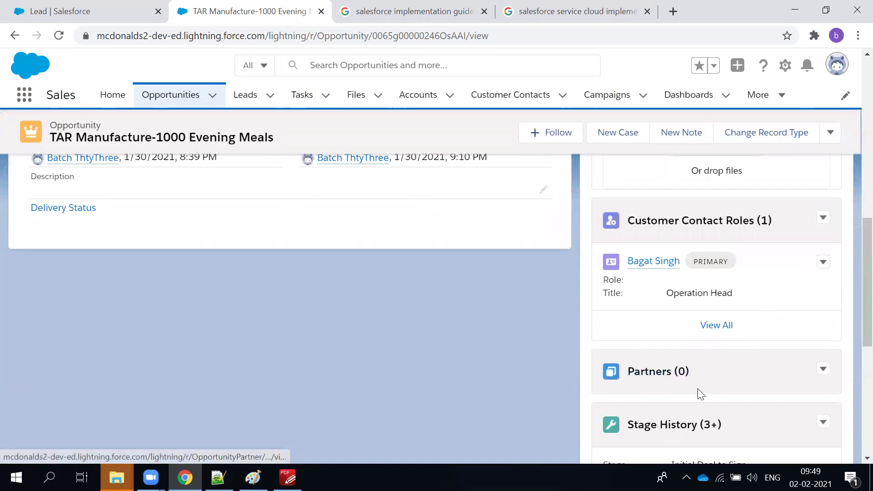
Return to the Setup tab, go to Setup Home and clear the previous Quick Find search.
{"action": "left_click", "coordinate": [129, 10]}
{"action": "key", "text": "Escape"}
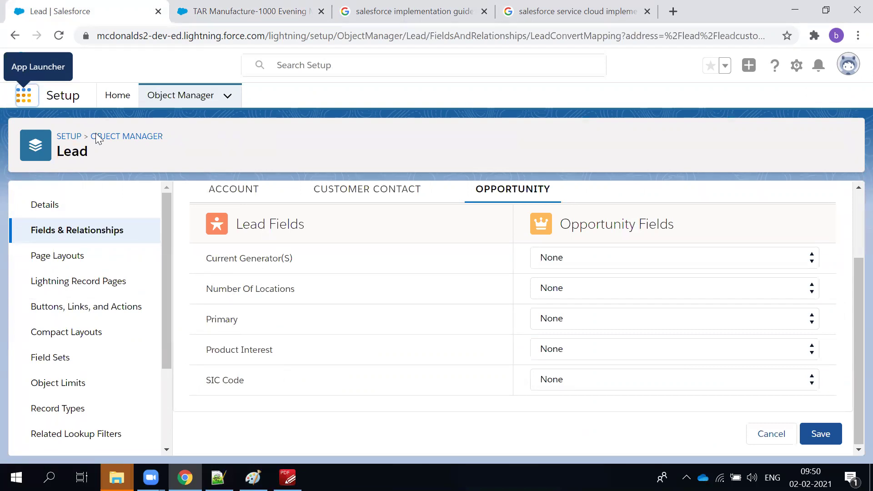
{"action": "left_click", "coordinate": [113, 106]}
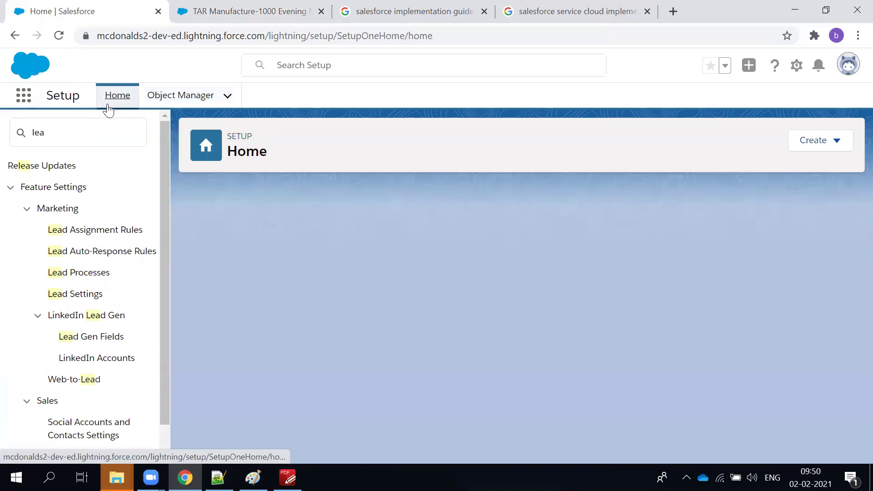
{"action": "left_click", "coordinate": [47, 142]}
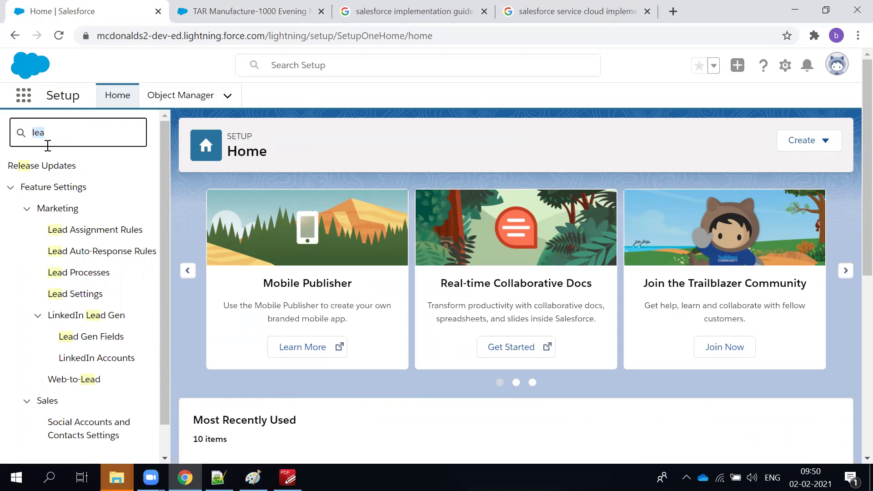
{"action": "key", "text": "BackSpace"}
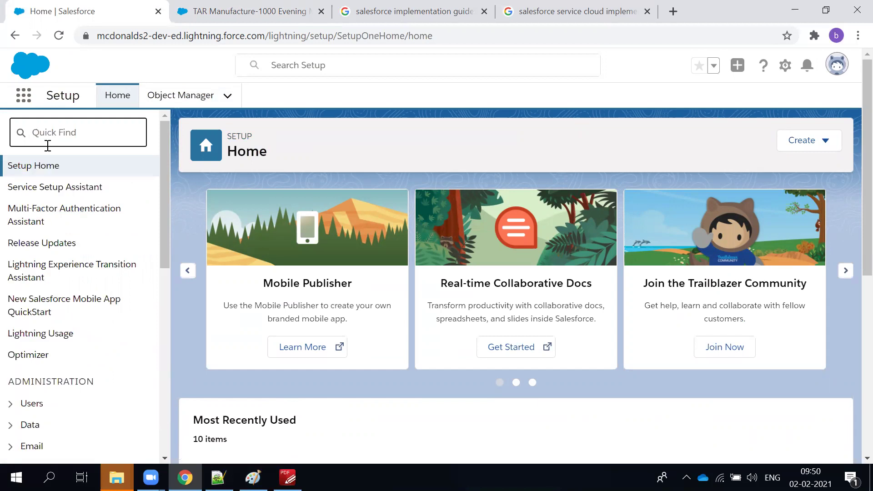
Find 'quote' in Quick Find, open Quote Settings and enable Quotes.
{"action": "type", "text": "quote"}
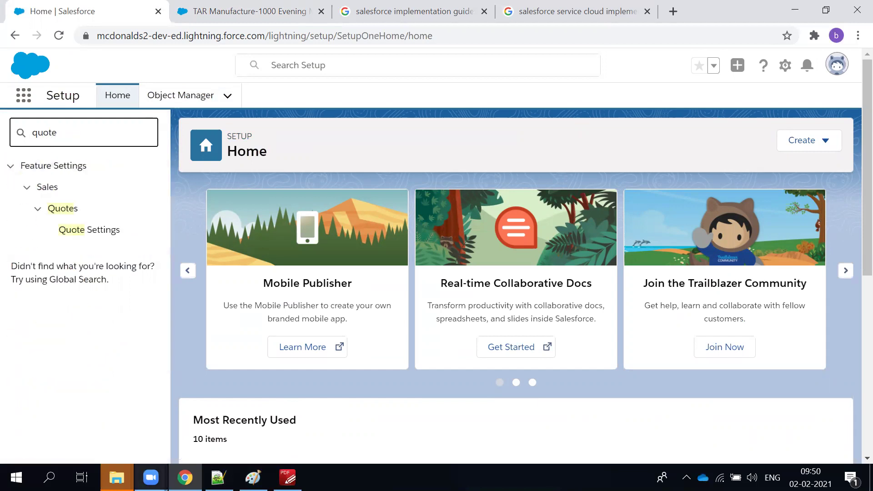
{"action": "left_click", "coordinate": [106, 236]}
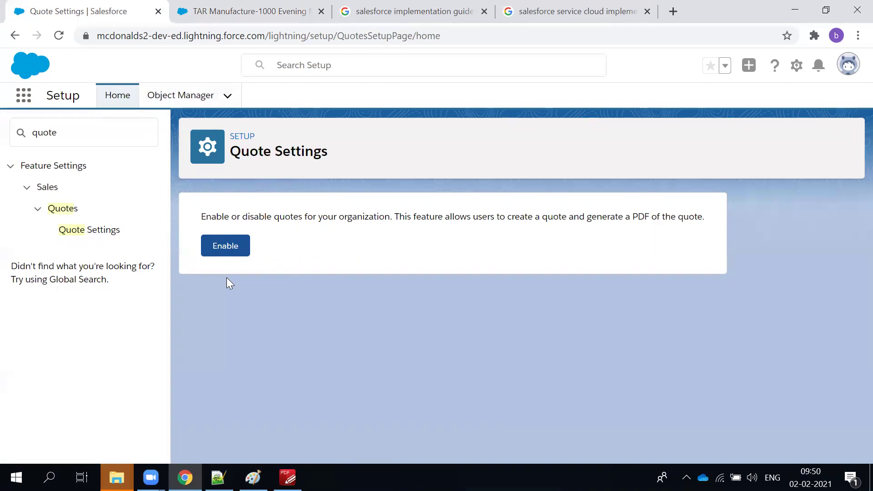
{"action": "left_click", "coordinate": [218, 241]}
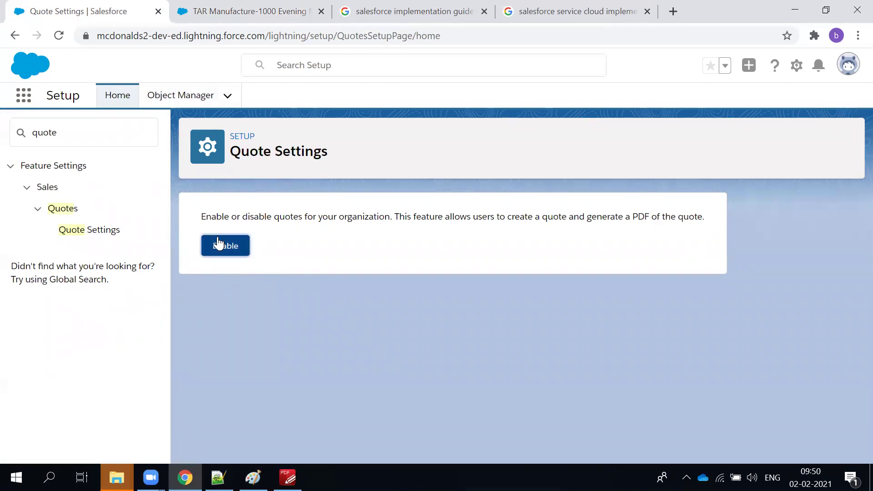
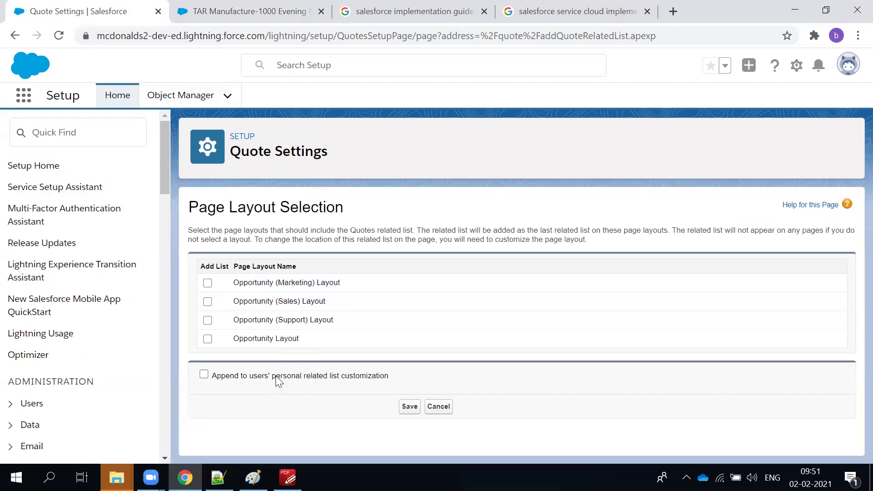
Tick the Marketing, Sales, Support and Opportunity layouts for the Quotes related list and save.
{"action": "left_click", "coordinate": [207, 283]}
{"action": "left_click", "coordinate": [207, 302]}
{"action": "left_click", "coordinate": [208, 320]}
{"action": "left_click", "coordinate": [209, 339]}
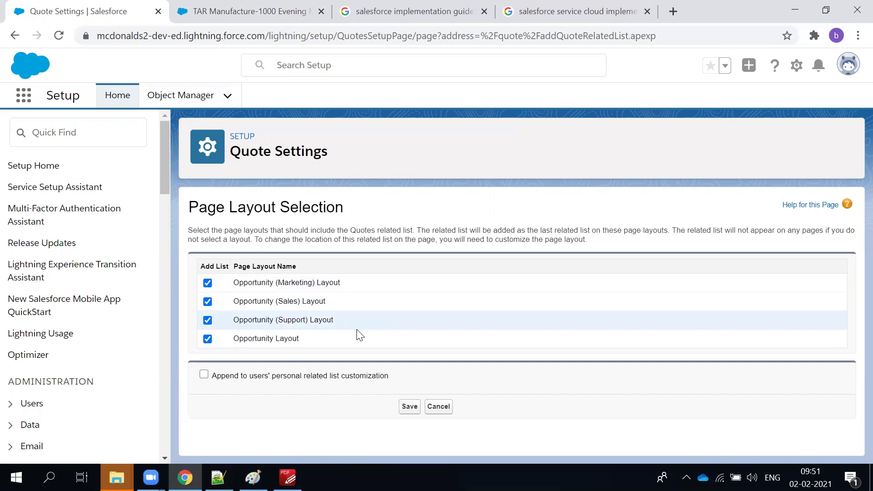
{"action": "left_click", "coordinate": [258, 324]}
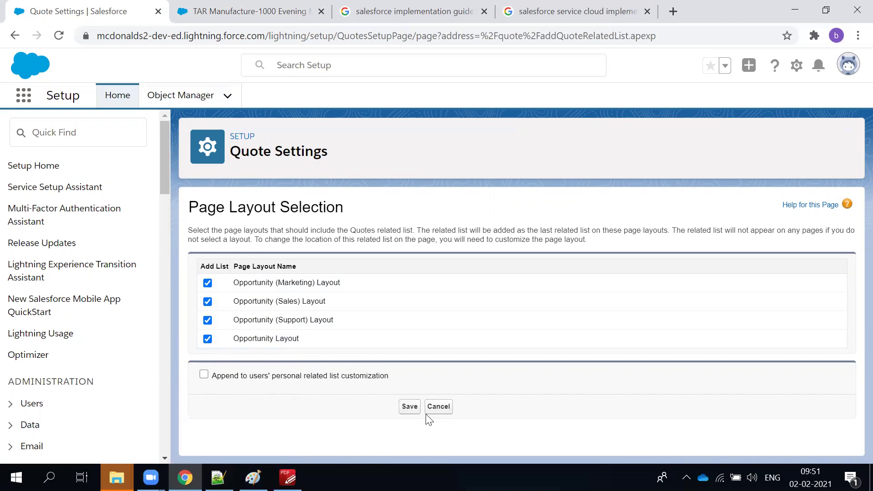
{"action": "left_click", "coordinate": [407, 413]}
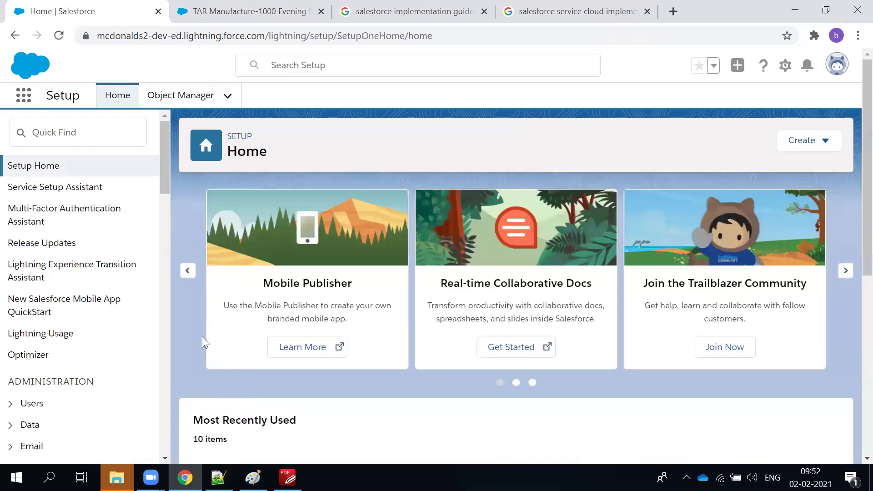
Switch to the TAR Manufacture-1000 Evening Meals opportunity tab and reload the page.
{"action": "scroll", "coordinate": [348, 357], "scroll_direction": "down", "scroll_amount": 4}
{"action": "scroll", "coordinate": [358, 360], "scroll_direction": "up", "scroll_amount": 4}
{"action": "left_click", "coordinate": [282, 9]}
{"action": "scroll", "coordinate": [438, 367], "scroll_direction": "up", "scroll_amount": 10}
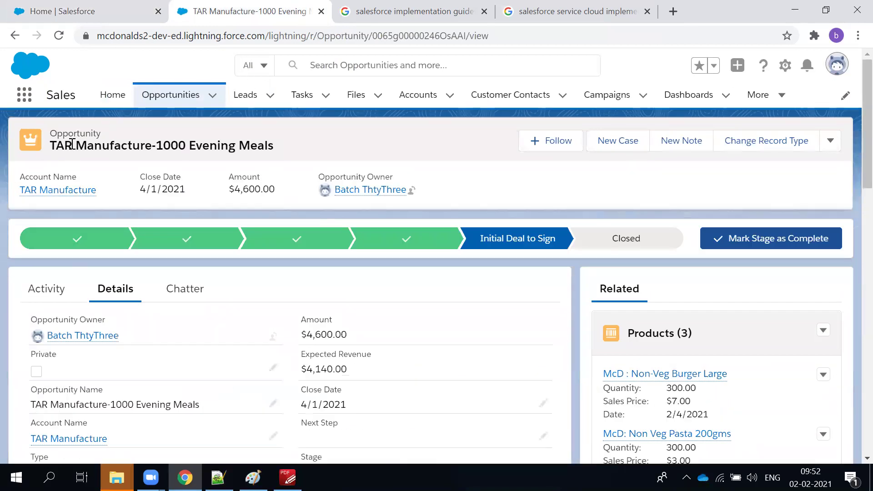
{"action": "scroll", "coordinate": [510, 424], "scroll_direction": "down", "scroll_amount": 5}
{"action": "scroll", "coordinate": [509, 424], "scroll_direction": "down", "scroll_amount": 5}
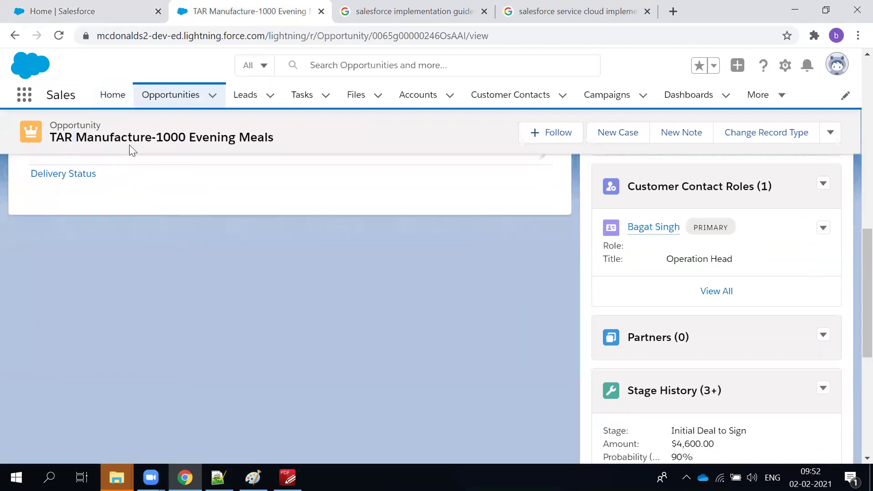
{"action": "key", "text": "F5"}
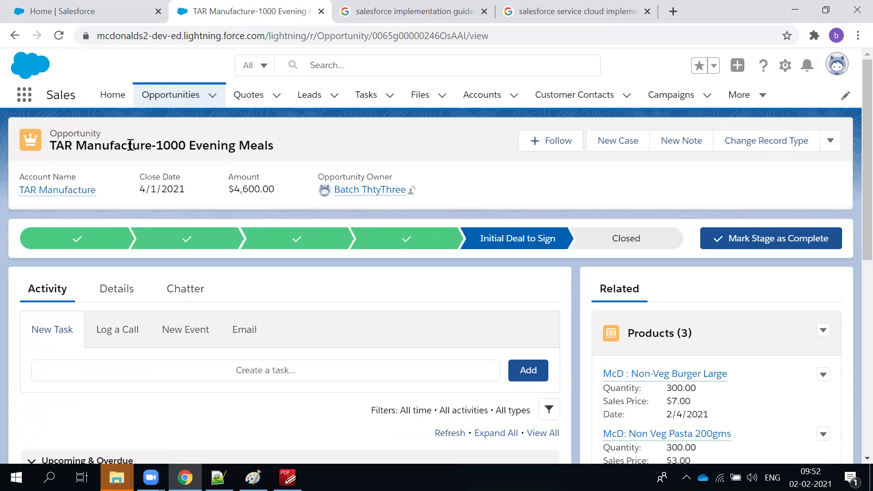
Review the opportunity's products, briefly selecting then clearing the first product's name and quantity.
{"action": "scroll", "coordinate": [684, 265], "scroll_direction": "down", "scroll_amount": 3}
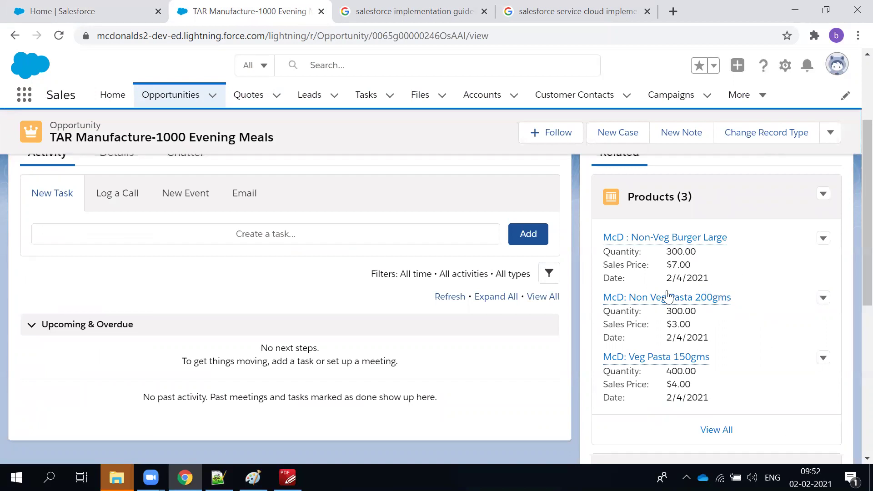
{"action": "scroll", "coordinate": [66, 296], "scroll_direction": "up", "scroll_amount": 2}
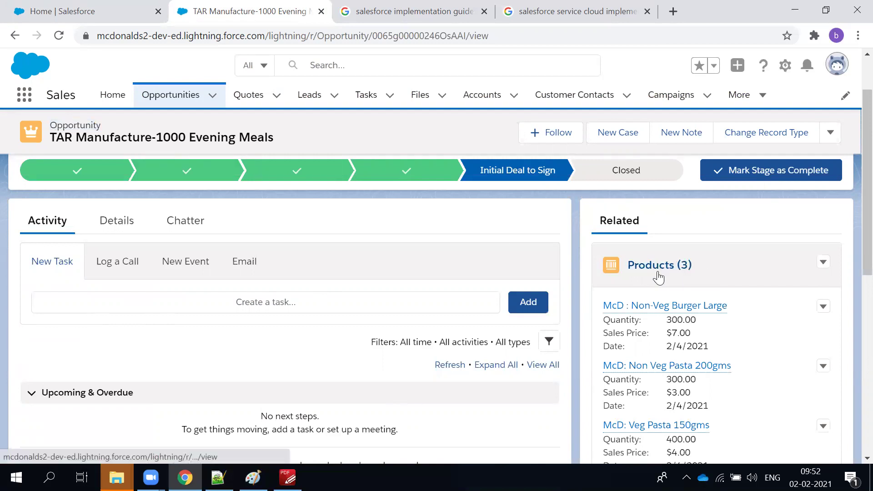
{"action": "left_click_drag", "start_coordinate": [768, 317], "coordinate": [608, 306]}
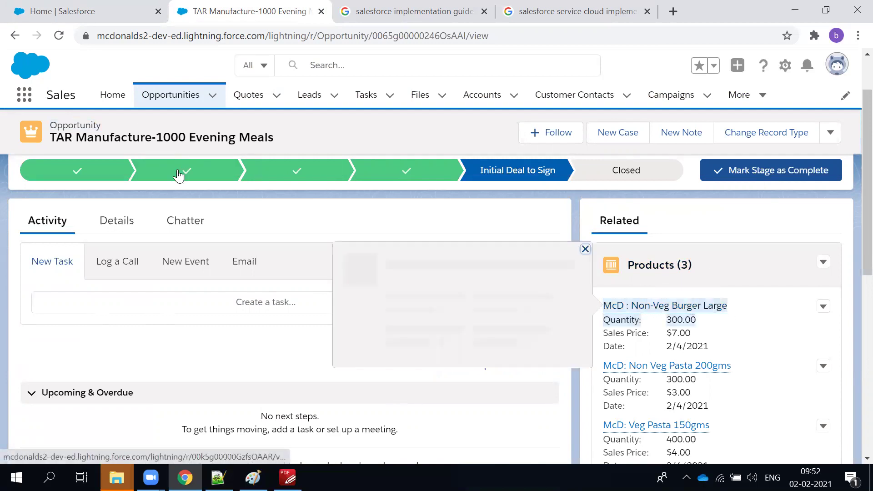
{"action": "mouse_move", "coordinate": [637, 306]}
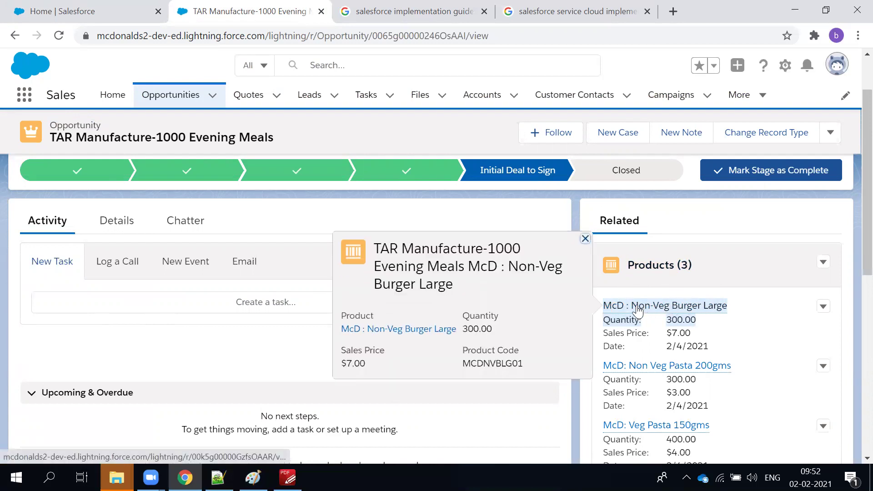
{"action": "left_click", "coordinate": [711, 272]}
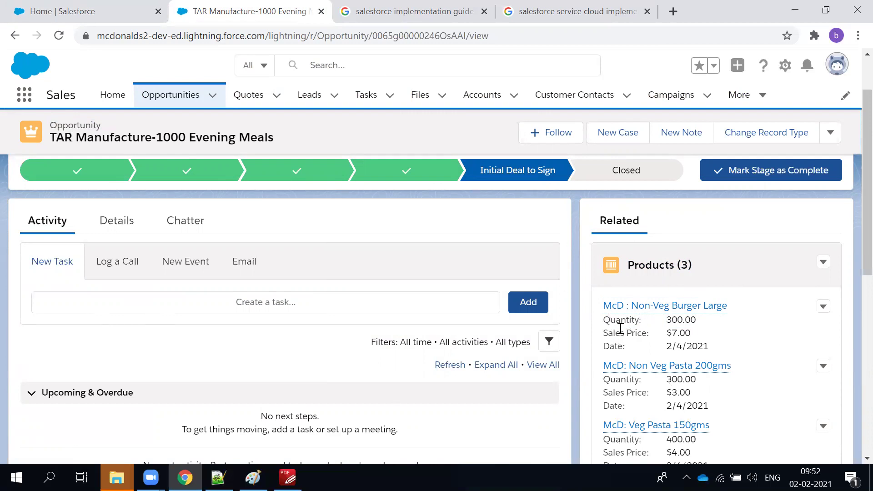
{"action": "scroll", "coordinate": [605, 350], "scroll_direction": "down", "scroll_amount": 3}
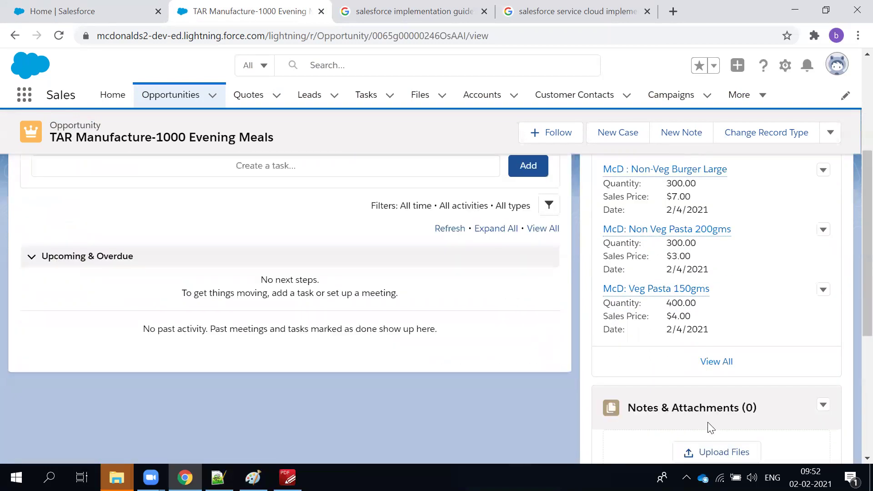
{"action": "scroll", "coordinate": [620, 352], "scroll_direction": "down", "scroll_amount": 2}
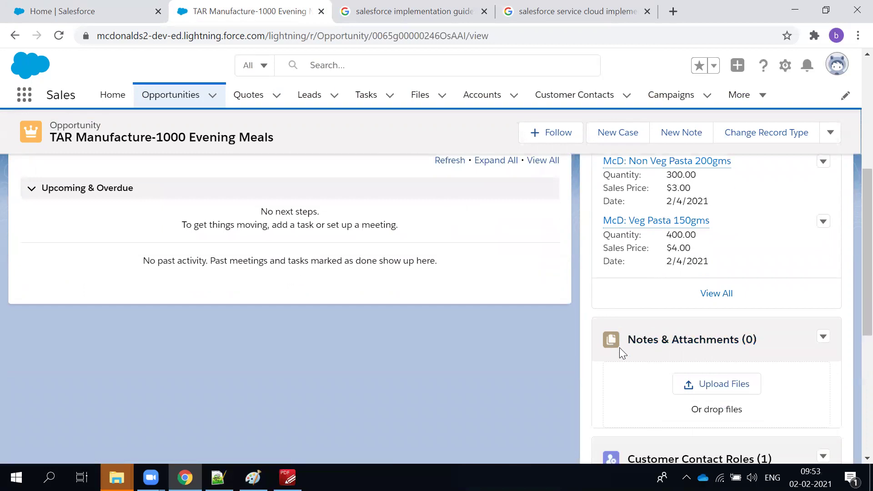
{"action": "scroll", "coordinate": [620, 350], "scroll_direction": "down", "scroll_amount": 3}
{"action": "scroll", "coordinate": [621, 353], "scroll_direction": "up", "scroll_amount": 6}
{"action": "scroll", "coordinate": [621, 352], "scroll_direction": "up", "scroll_amount": 3}
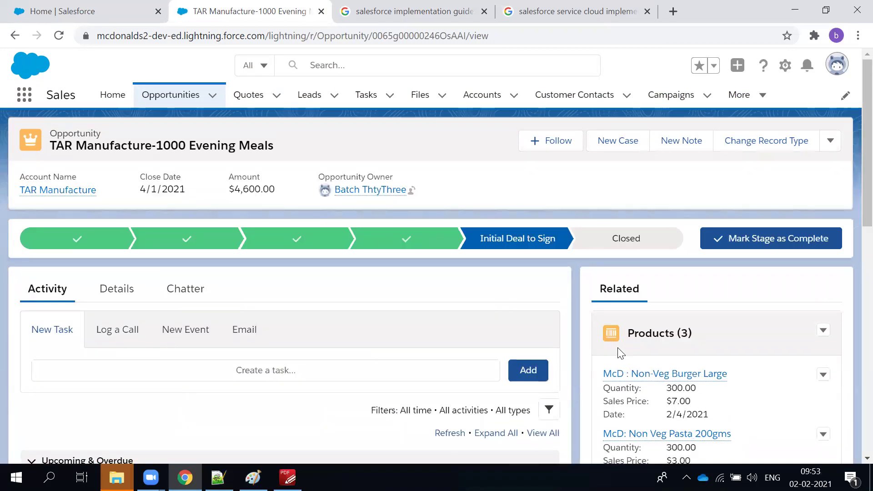
{"action": "scroll", "coordinate": [621, 352], "scroll_direction": "down", "scroll_amount": 1}
Show the opportunity's Details fields and scroll down to the empty Quotes (0) list.
{"action": "left_click", "coordinate": [116, 223]}
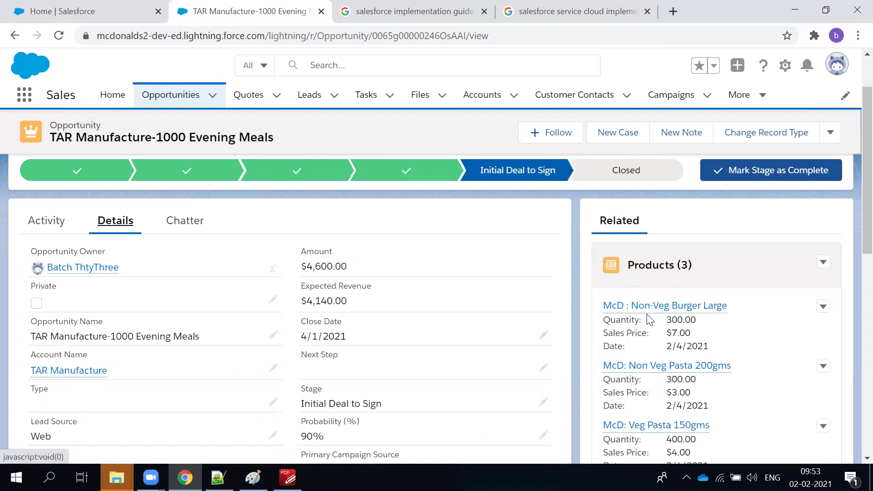
{"action": "mouse_move", "coordinate": [682, 318]}
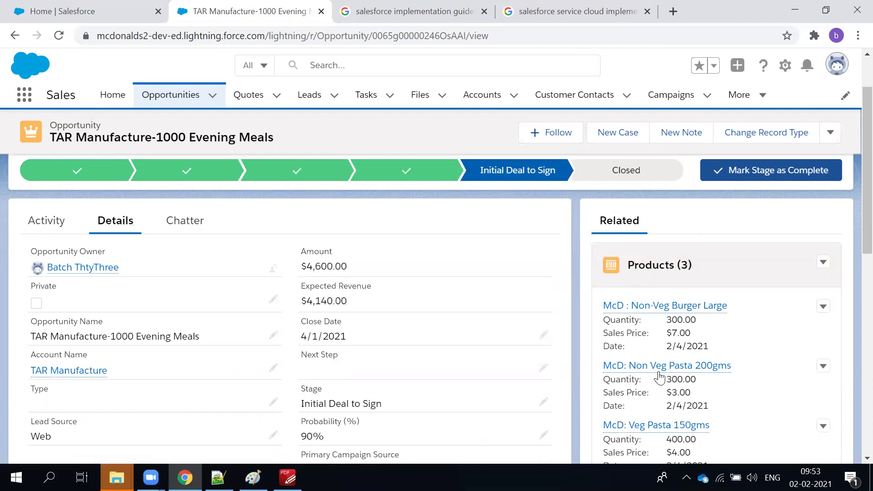
{"action": "scroll", "coordinate": [243, 242], "scroll_direction": "up", "scroll_amount": 2}
{"action": "scroll", "coordinate": [591, 353], "scroll_direction": "down", "scroll_amount": 6}
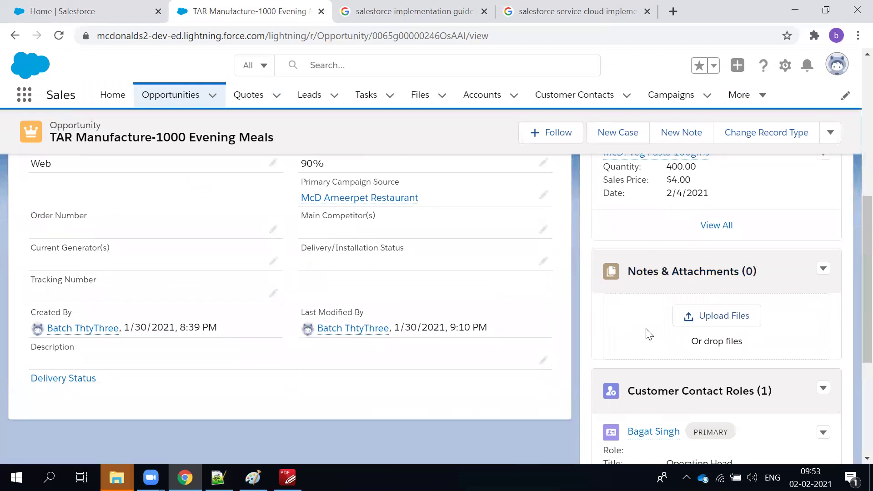
{"action": "scroll", "coordinate": [650, 334], "scroll_direction": "up", "scroll_amount": 3}
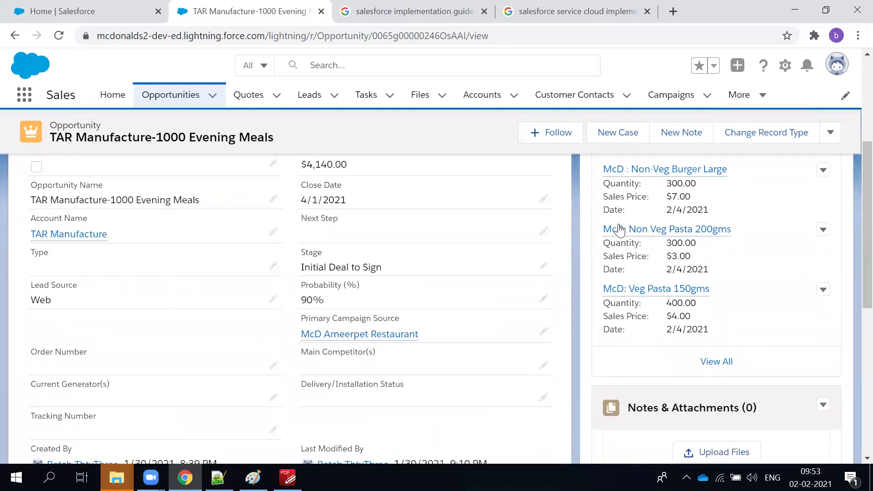
{"action": "mouse_move", "coordinate": [621, 232]}
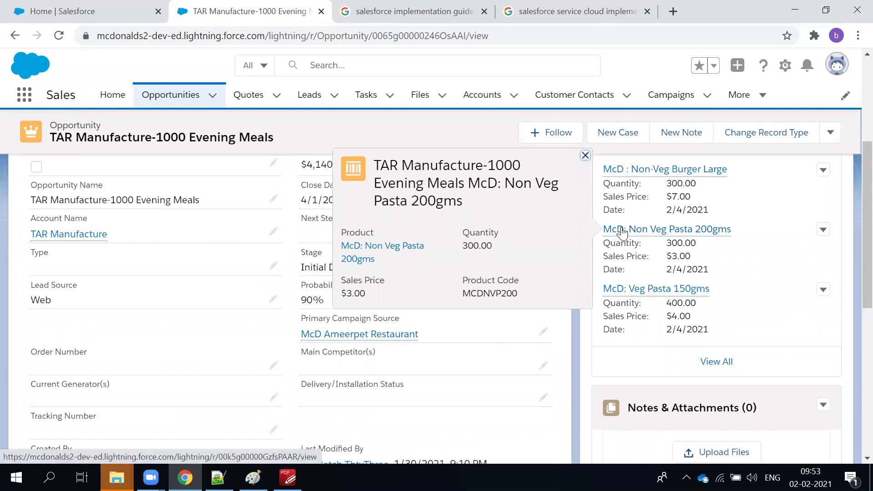
{"action": "scroll", "coordinate": [635, 233], "scroll_direction": "down", "scroll_amount": 8}
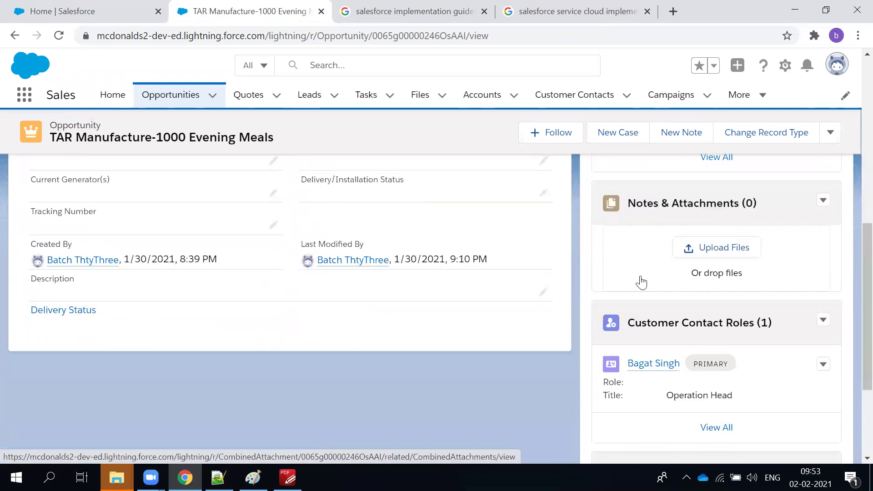
{"action": "scroll", "coordinate": [639, 383], "scroll_direction": "down", "scroll_amount": 2}
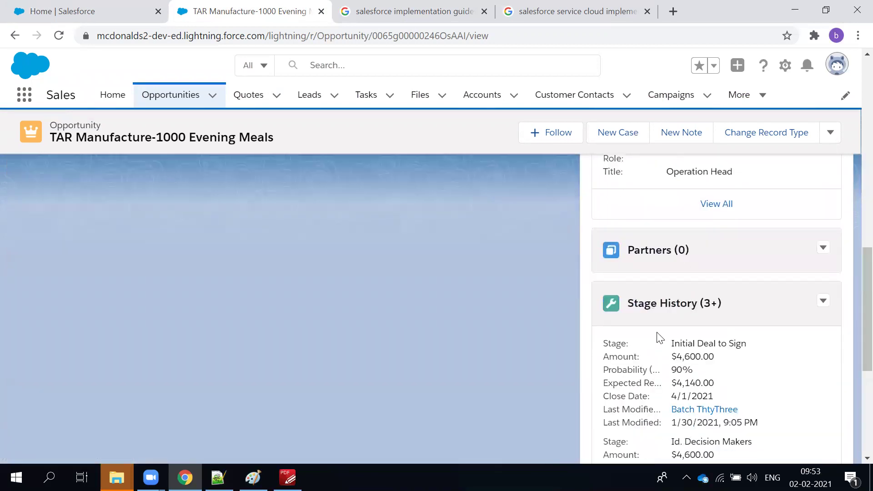
{"action": "scroll", "coordinate": [656, 335], "scroll_direction": "down", "scroll_amount": 6}
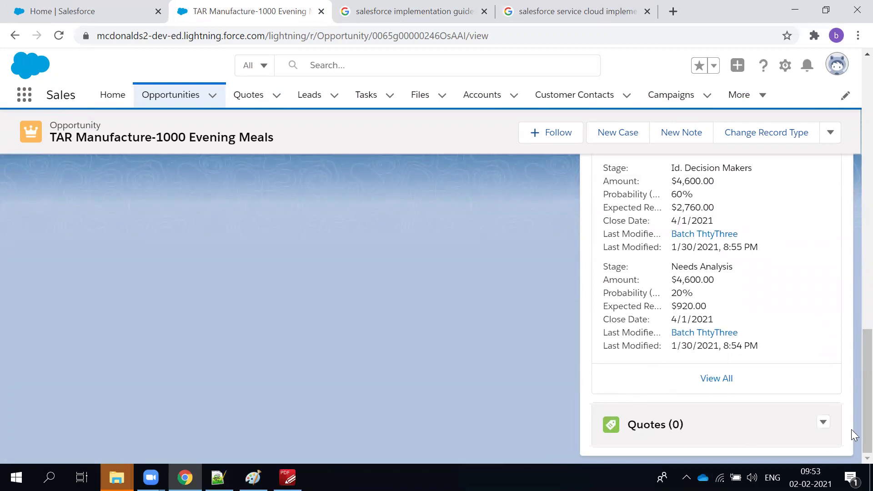
Start a new quote from the Quotes list with expiration date 2/10/2021.
{"action": "left_click", "coordinate": [825, 429]}
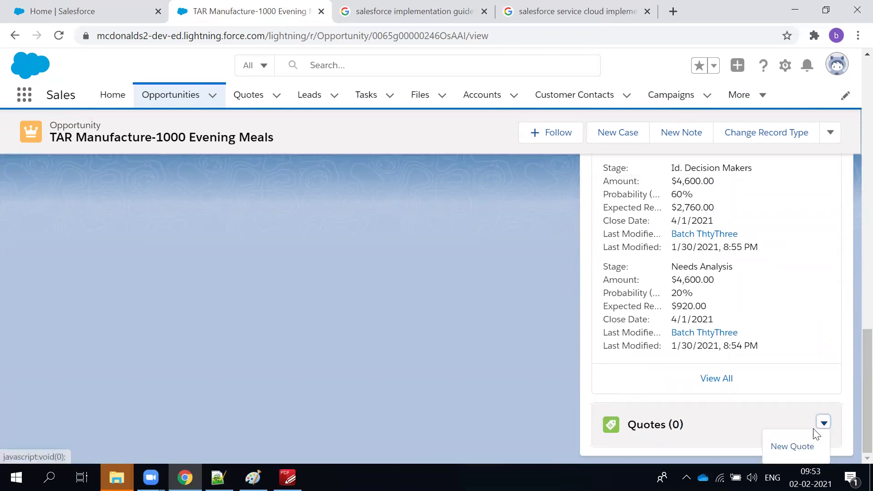
{"action": "left_click", "coordinate": [808, 443]}
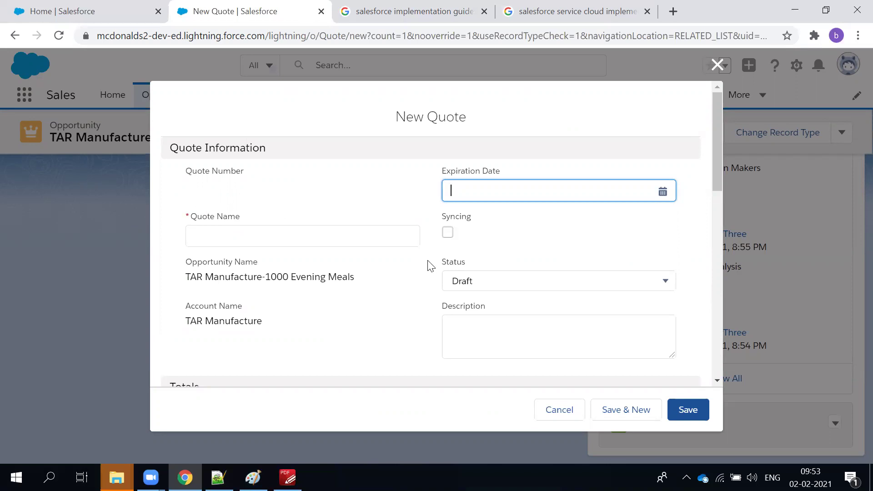
{"action": "scroll", "coordinate": [468, 282], "scroll_direction": "down", "scroll_amount": 5}
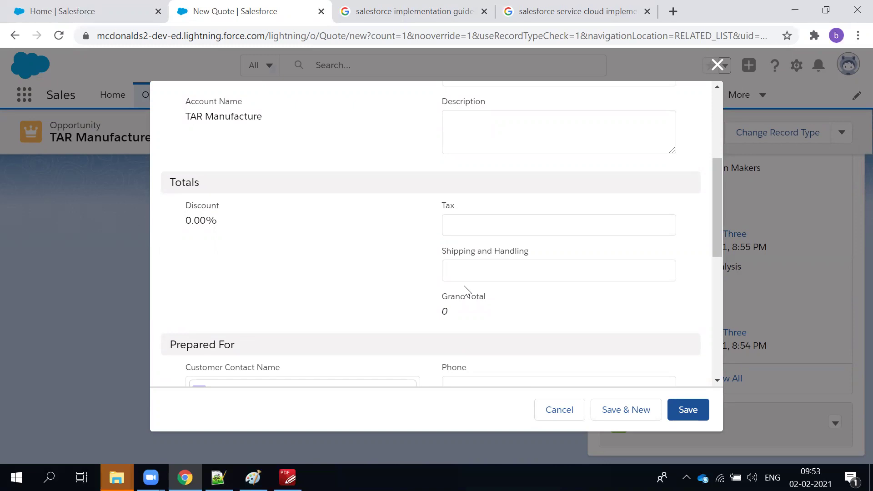
{"action": "scroll", "coordinate": [419, 256], "scroll_direction": "up", "scroll_amount": 5}
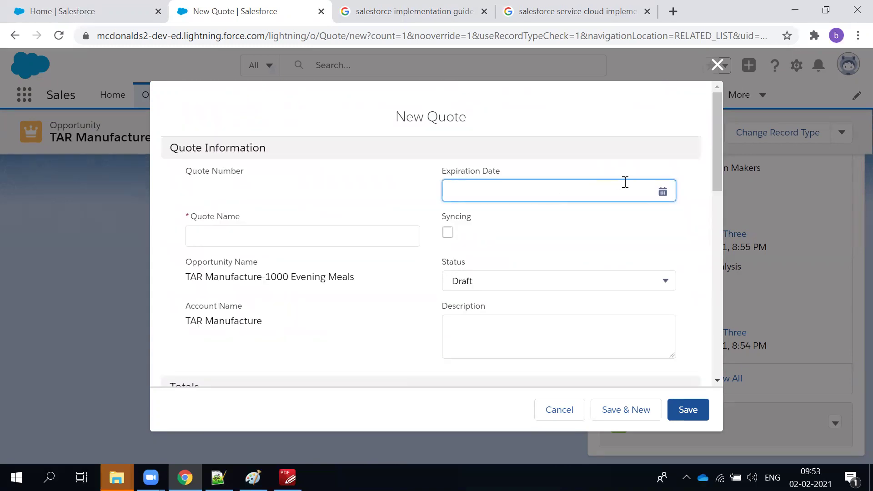
{"action": "left_click", "coordinate": [650, 186]}
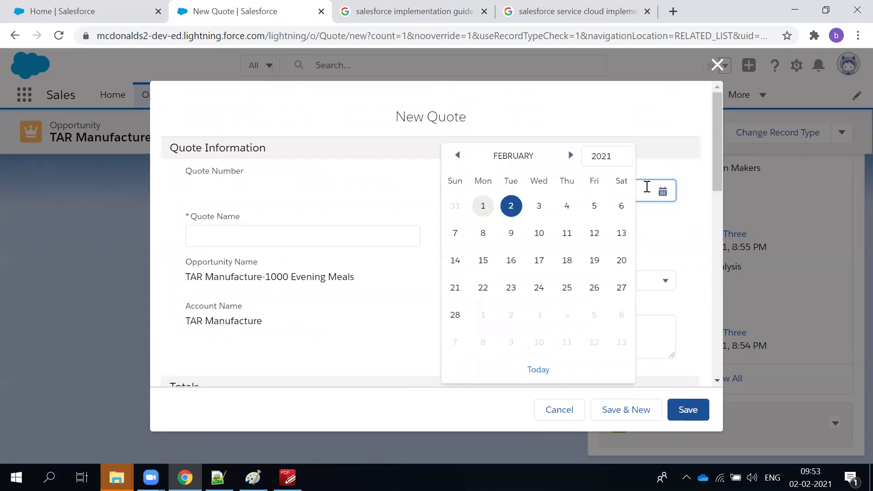
{"action": "left_click", "coordinate": [538, 233]}
Enter the quote name 'TAR MFG Quopte' and review the opportunity and tax fields.
{"action": "left_click", "coordinate": [285, 244]}
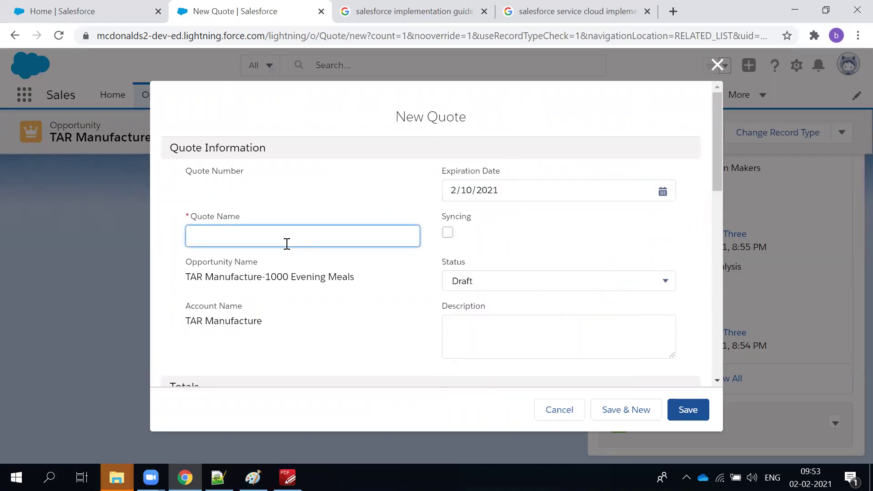
{"action": "type", "text": "TAR MFG Quopte"}
{"action": "triple_click", "coordinate": [187, 277]}
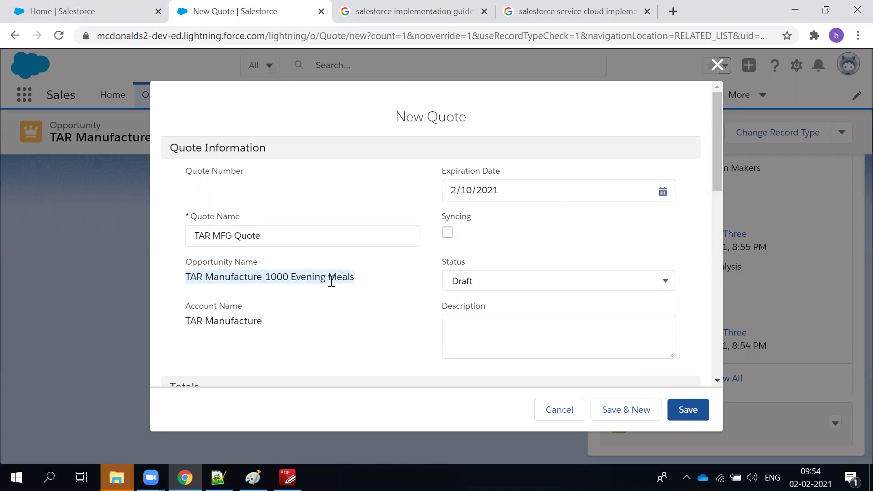
{"action": "scroll", "coordinate": [323, 287], "scroll_direction": "down", "scroll_amount": 4}
{"action": "scroll", "coordinate": [318, 268], "scroll_direction": "up", "scroll_amount": 3}
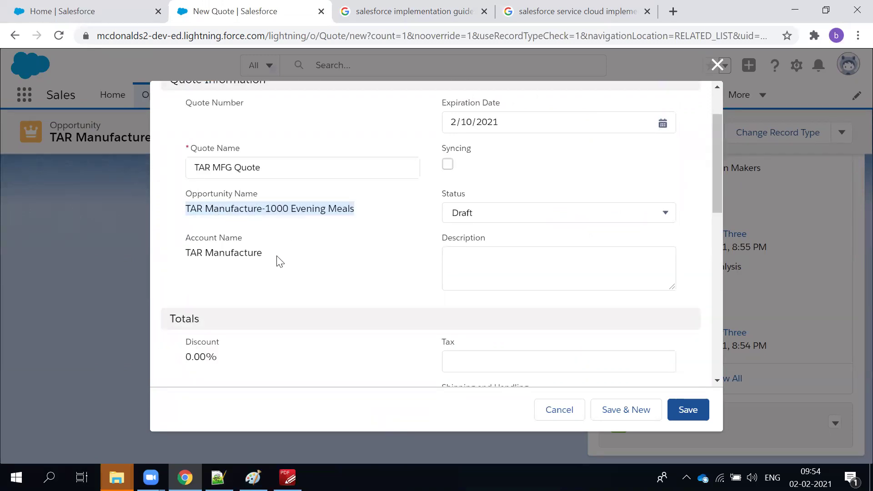
{"action": "scroll", "coordinate": [327, 273], "scroll_direction": "down", "scroll_amount": 2}
{"action": "left_click", "coordinate": [458, 232]}
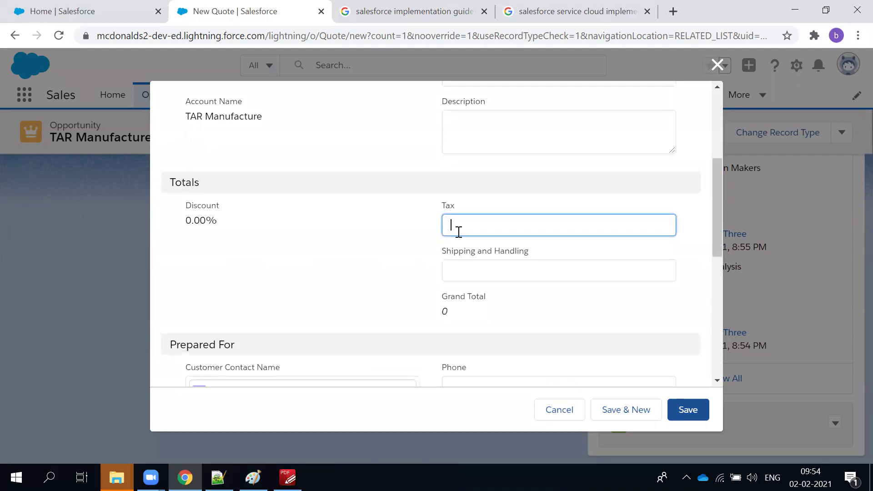
{"action": "scroll", "coordinate": [392, 339], "scroll_direction": "down", "scroll_amount": 3}
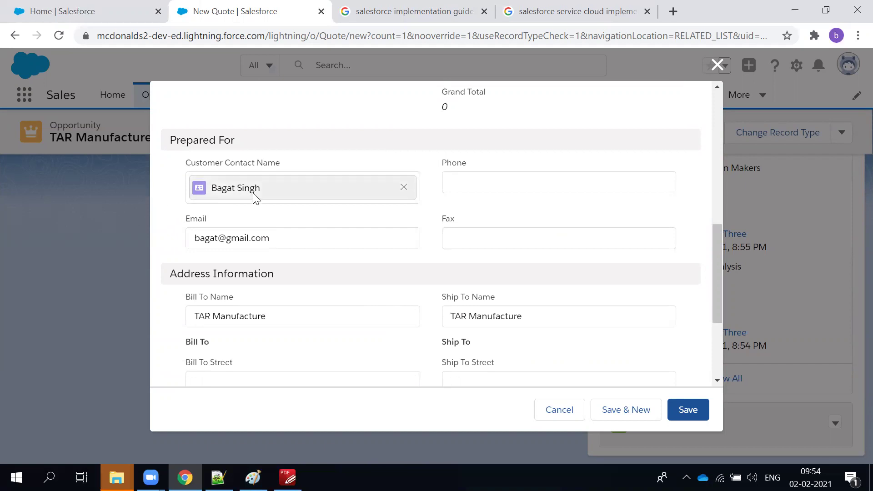
Fill in the contact's phone number and save the new quote.
{"action": "left_click", "coordinate": [486, 179]}
{"action": "type", "text": "56432545"}
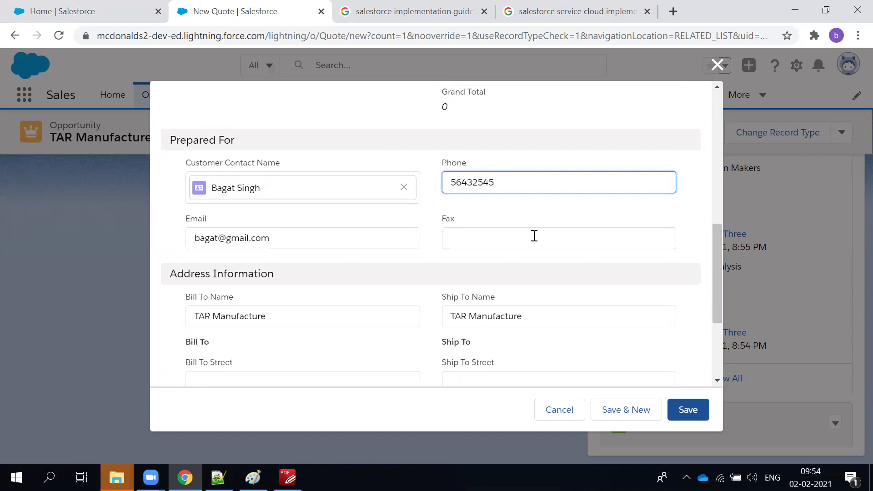
{"action": "scroll", "coordinate": [501, 309], "scroll_direction": "down", "scroll_amount": 3}
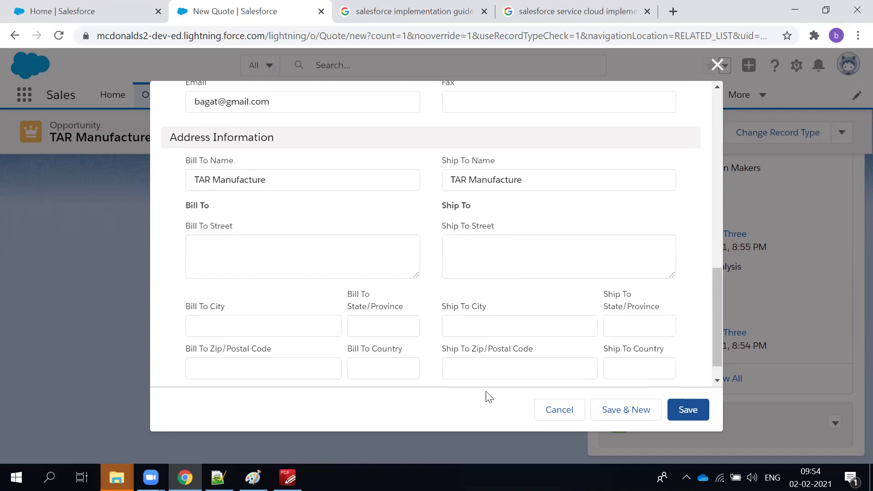
{"action": "left_click", "coordinate": [675, 407]}
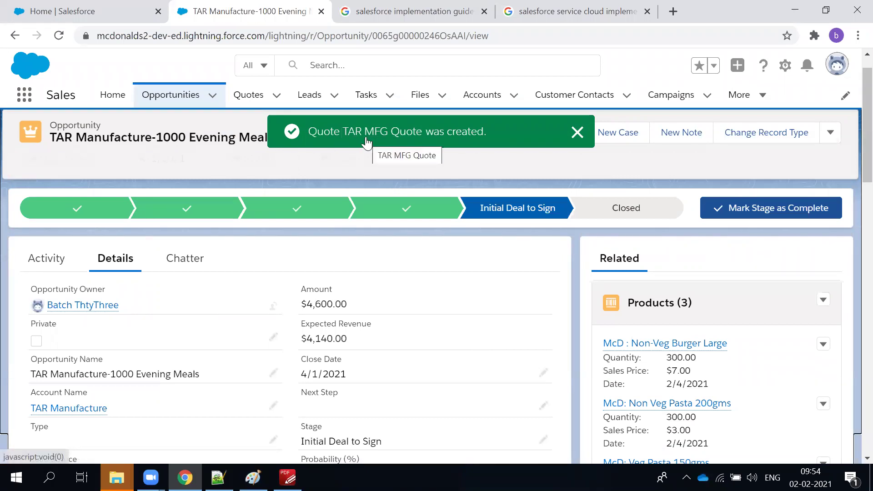
Open TAR MFG Quote from the success toast and dismiss the toast.
{"action": "left_click", "coordinate": [365, 137]}
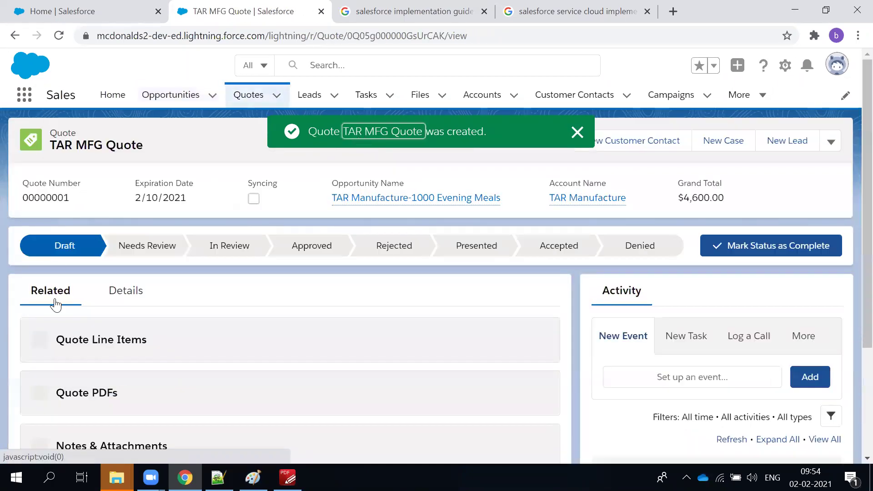
{"action": "left_click", "coordinate": [577, 132]}
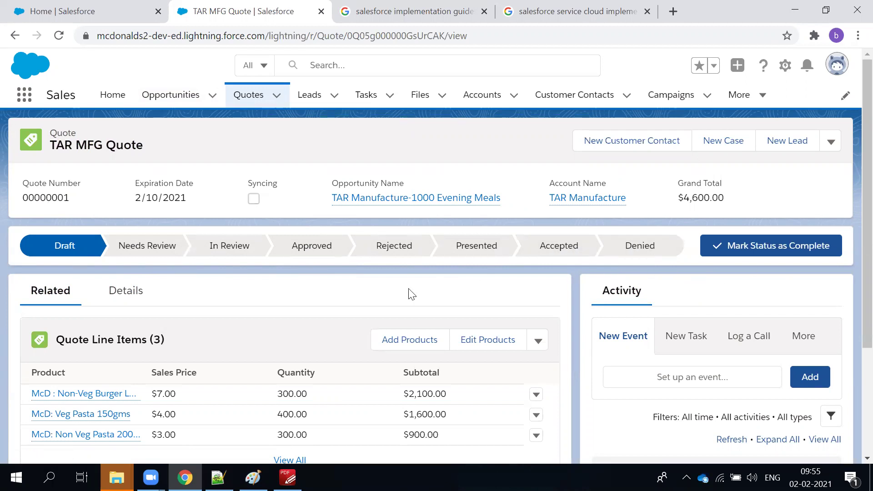
Show the quote's Details tab and highlight the $4,600.00 Subtotal and Grand Total.
{"action": "left_click", "coordinate": [130, 292]}
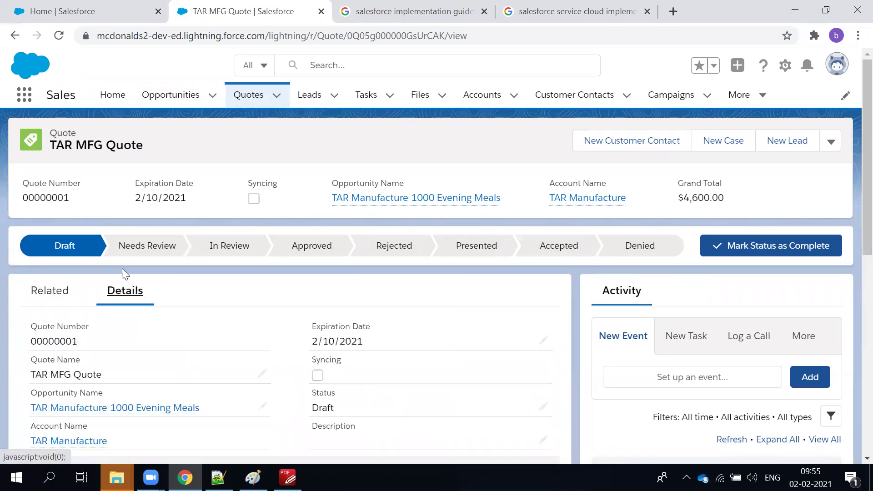
{"action": "scroll", "coordinate": [121, 269], "scroll_direction": "down", "scroll_amount": 3}
{"action": "scroll", "coordinate": [66, 312], "scroll_direction": "up", "scroll_amount": 2}
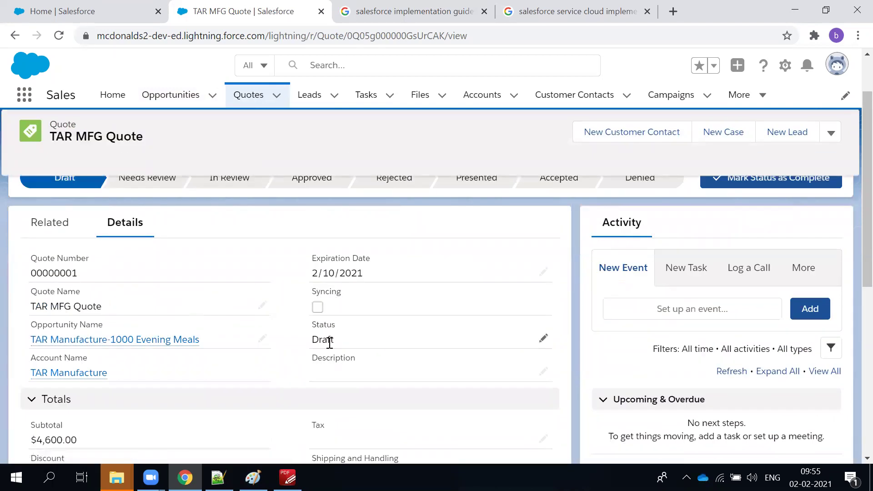
{"action": "mouse_move", "coordinate": [77, 344]}
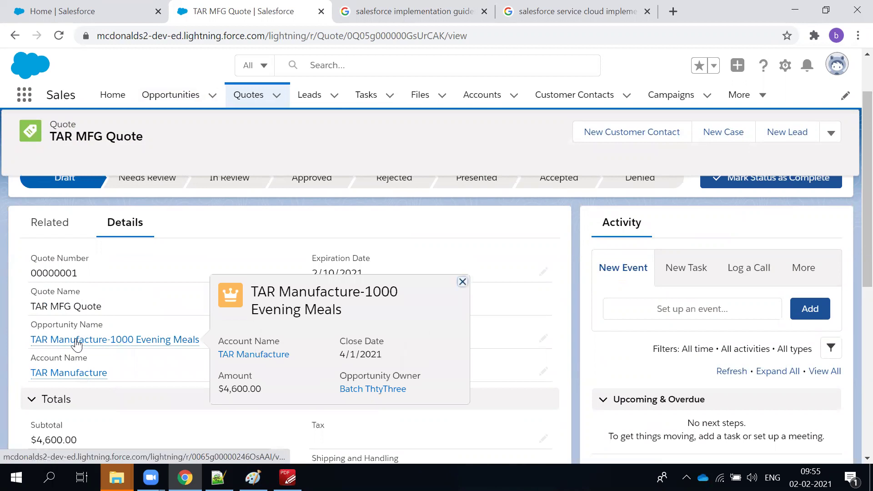
{"action": "scroll", "coordinate": [135, 369], "scroll_direction": "down", "scroll_amount": 3}
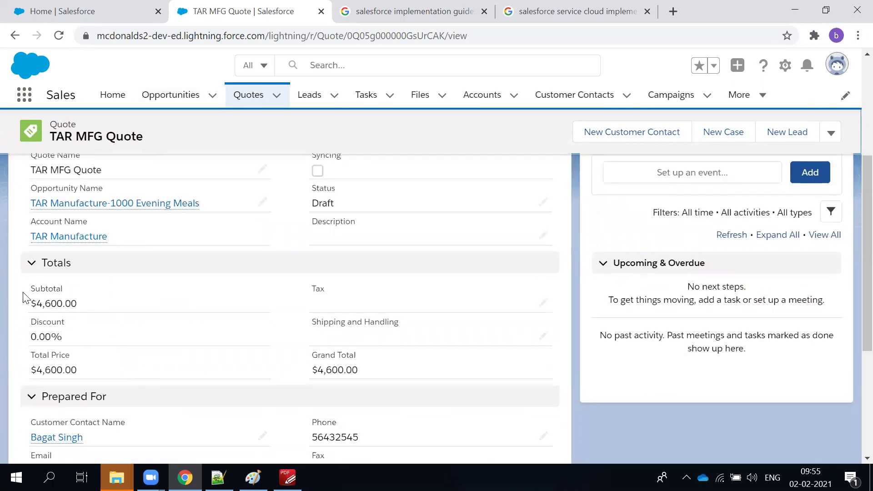
{"action": "left_click_drag", "start_coordinate": [33, 305], "coordinate": [87, 312]}
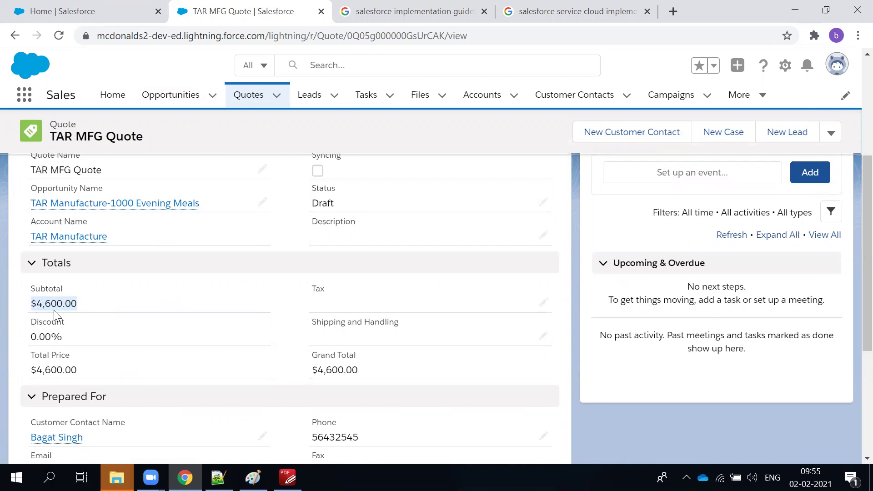
{"action": "left_click_drag", "start_coordinate": [391, 374], "coordinate": [310, 368]}
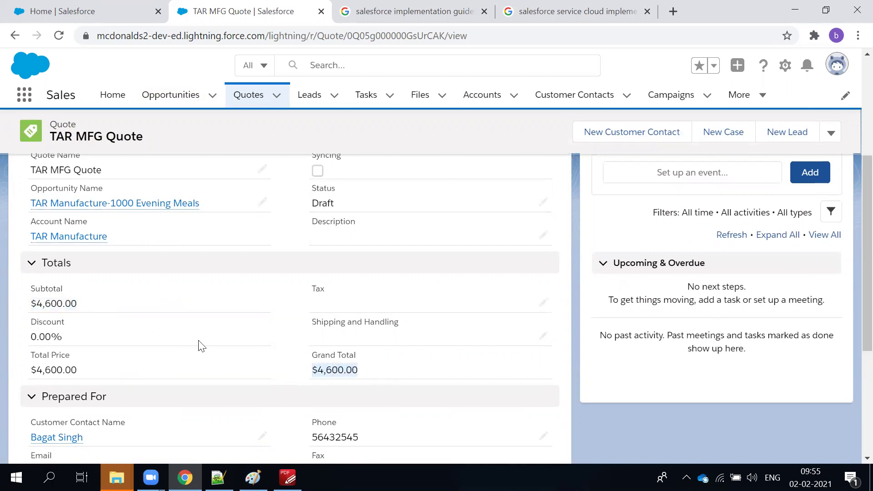
{"action": "left_click_drag", "start_coordinate": [96, 311], "coordinate": [36, 304]}
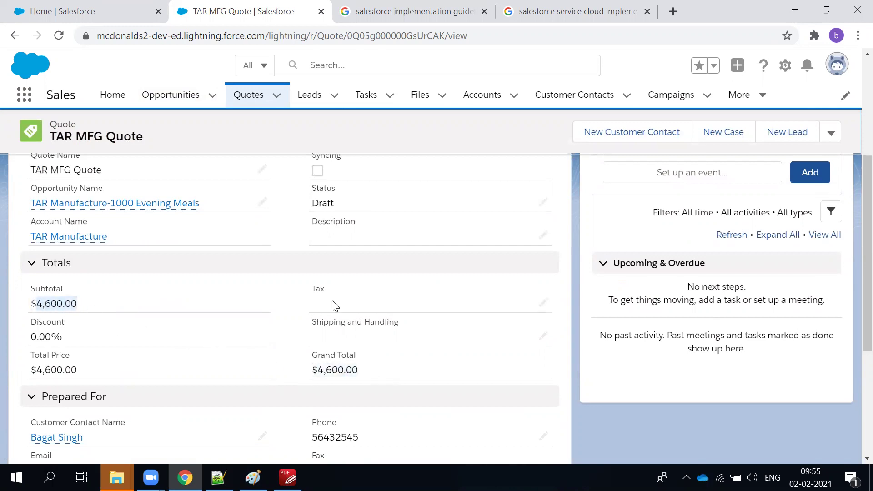
Scroll through the Totals, Prepared For and Address sections, where Tax and Shipping are blank.
{"action": "scroll", "coordinate": [165, 277], "scroll_direction": "up", "scroll_amount": 2}
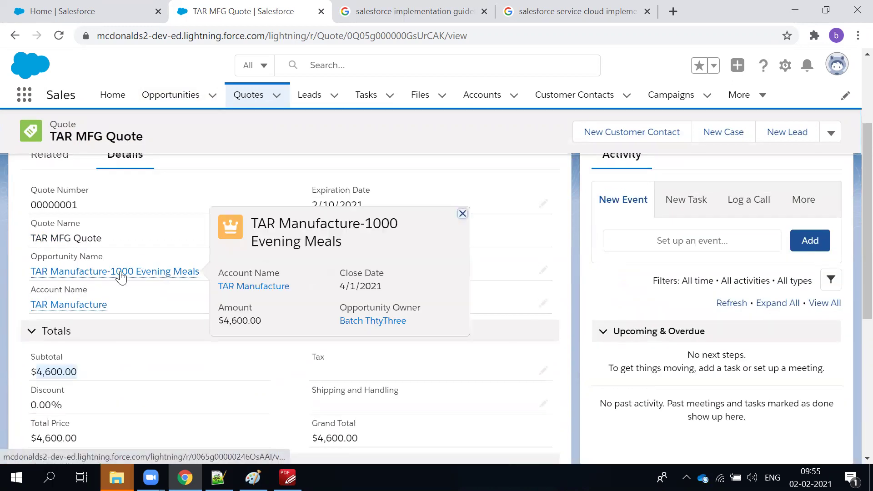
{"action": "scroll", "coordinate": [128, 278], "scroll_direction": "down", "scroll_amount": 3}
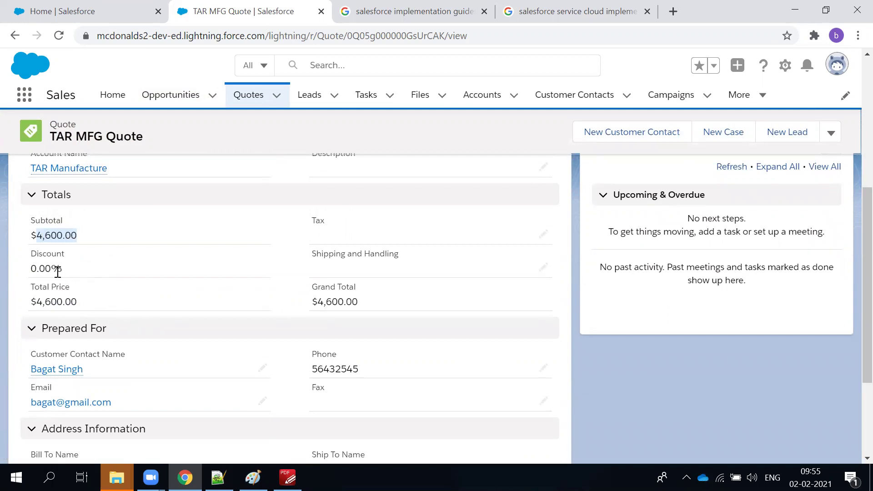
{"action": "scroll", "coordinate": [261, 318], "scroll_direction": "down", "scroll_amount": 3}
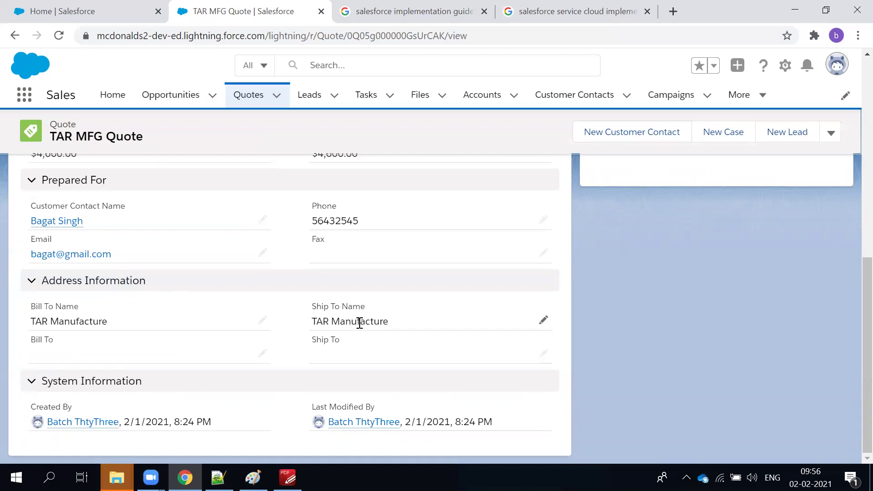
{"action": "scroll", "coordinate": [170, 323], "scroll_direction": "up", "scroll_amount": 1}
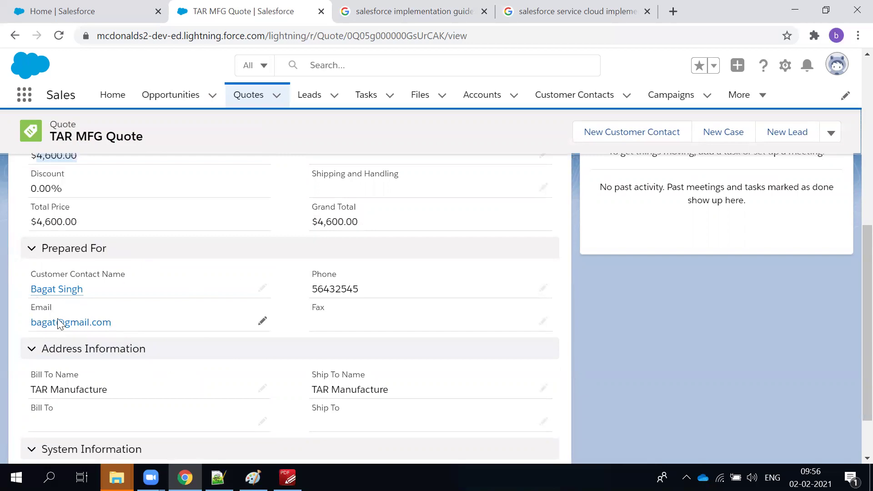
{"action": "scroll", "coordinate": [91, 327], "scroll_direction": "up", "scroll_amount": 6}
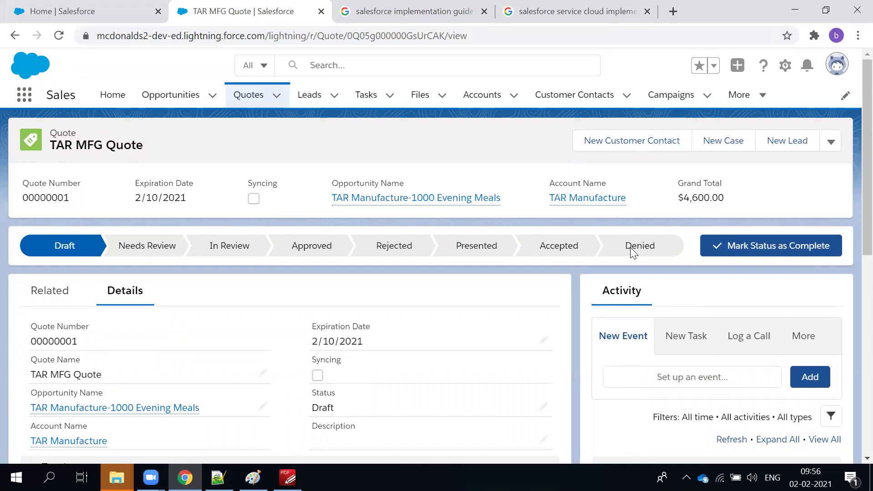
{"action": "scroll", "coordinate": [636, 248], "scroll_direction": "down", "scroll_amount": 1}
{"action": "scroll", "coordinate": [634, 257], "scroll_direction": "up", "scroll_amount": 1}
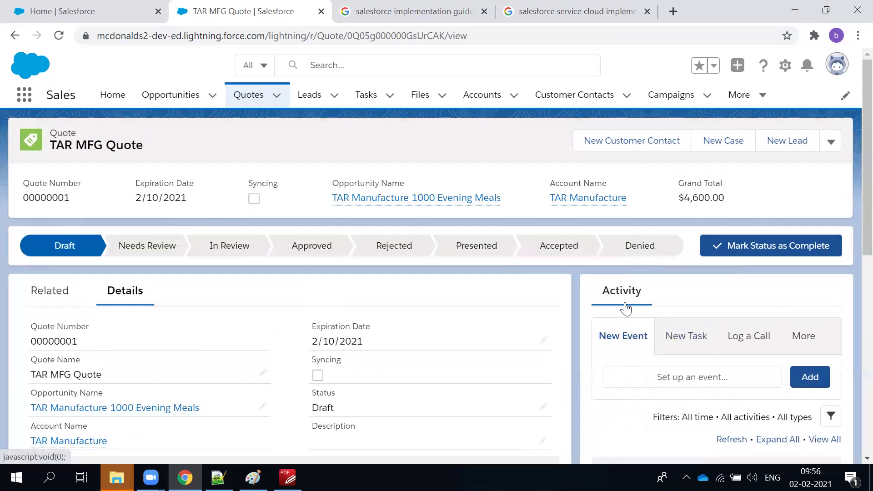
{"action": "scroll", "coordinate": [605, 279], "scroll_direction": "down", "scroll_amount": 3}
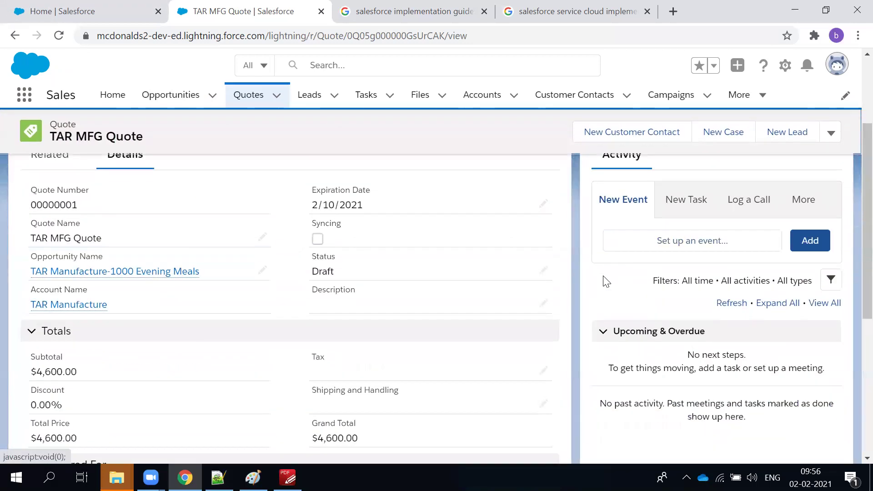
{"action": "scroll", "coordinate": [851, 386], "scroll_direction": "down", "scroll_amount": 6}
{"action": "scroll", "coordinate": [851, 384], "scroll_direction": "up", "scroll_amount": 10}
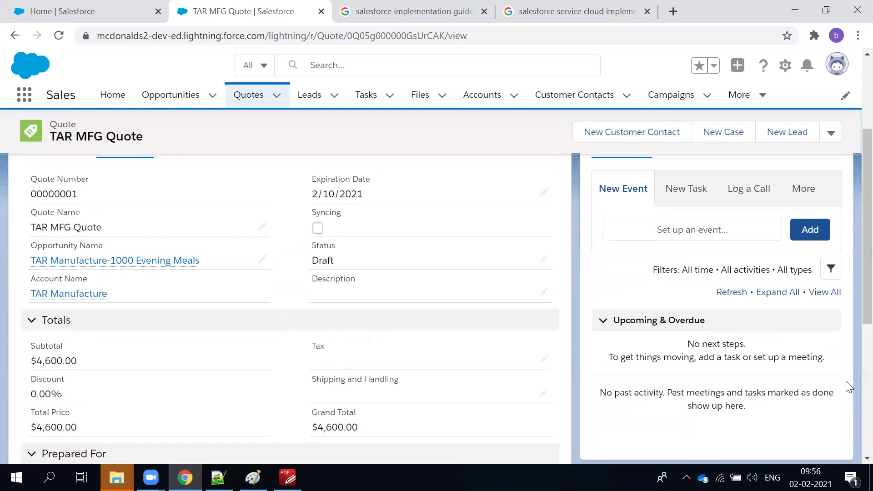
On the Related tab, open and cancel Add Products twice, then View All Quote Line Items.
{"action": "left_click", "coordinate": [67, 304]}
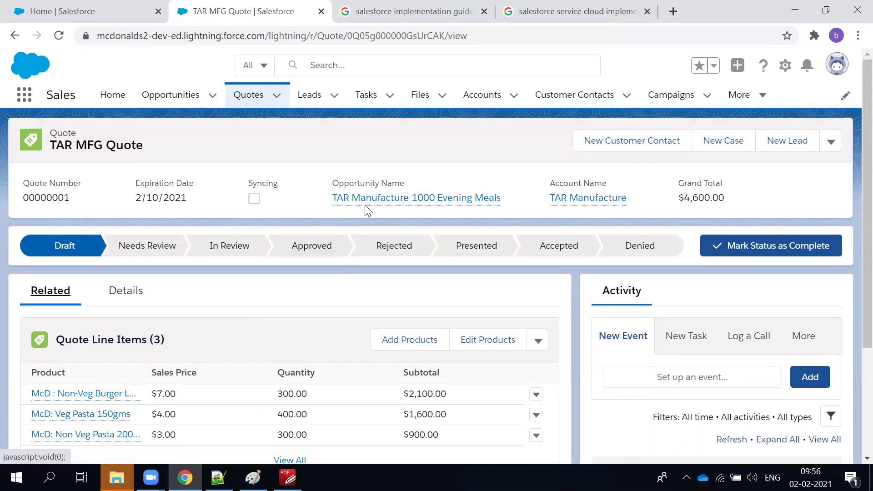
{"action": "scroll", "coordinate": [275, 337], "scroll_direction": "down", "scroll_amount": 3}
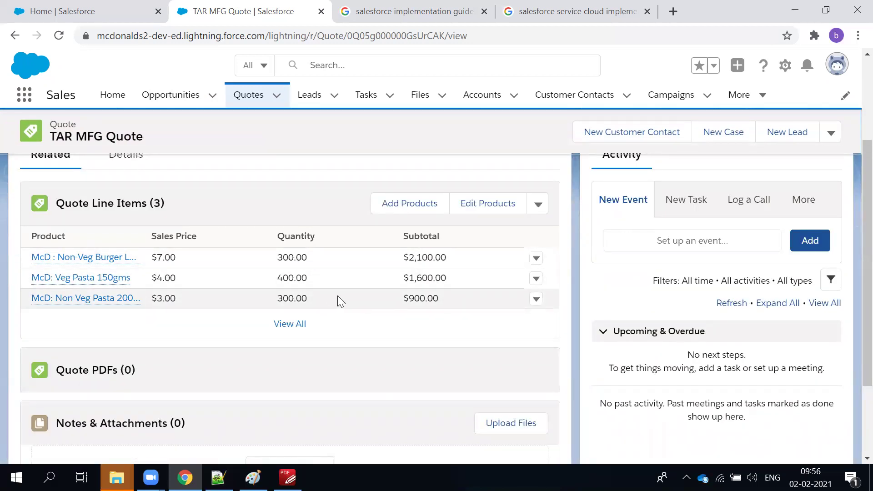
{"action": "left_click", "coordinate": [426, 208]}
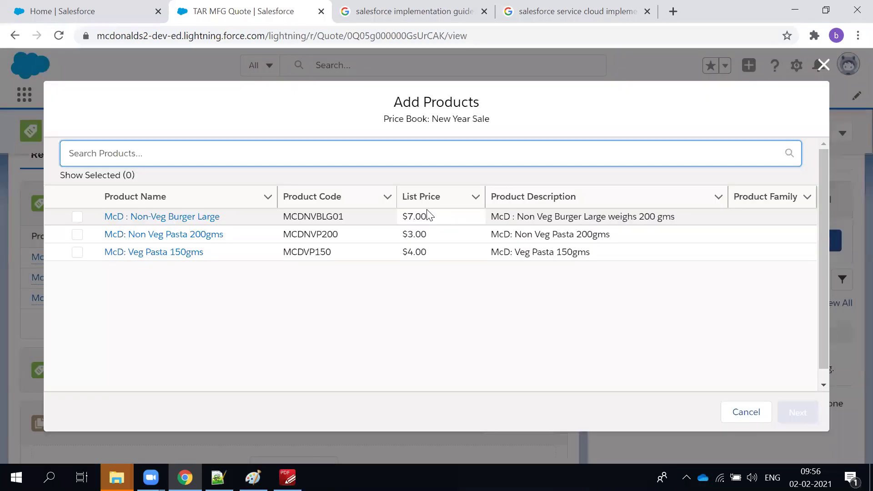
{"action": "left_click", "coordinate": [823, 65]}
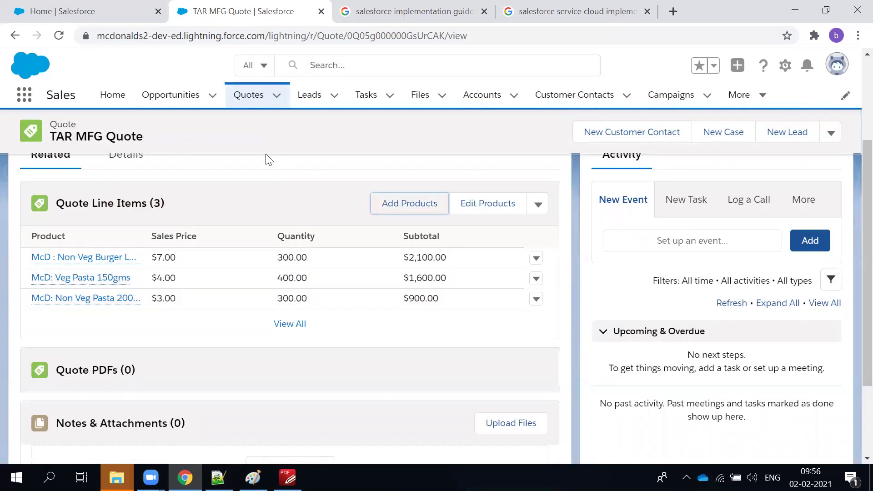
{"action": "left_click", "coordinate": [429, 216]}
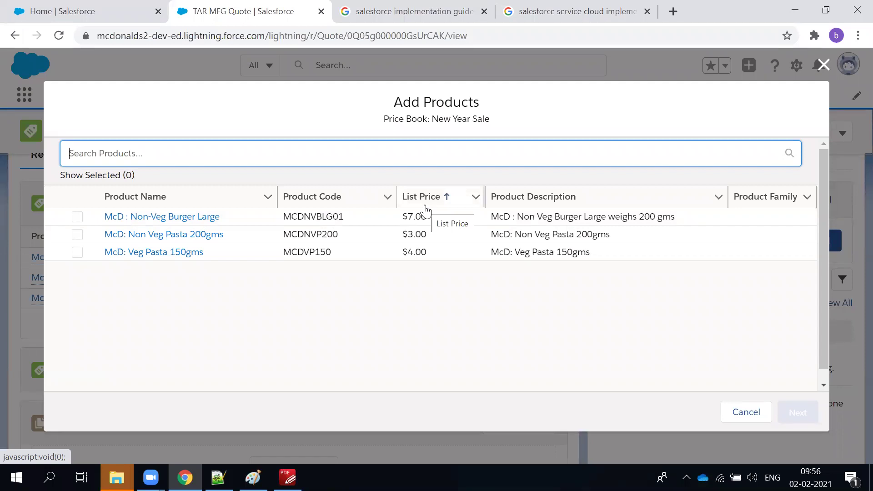
{"action": "left_click", "coordinate": [824, 65]}
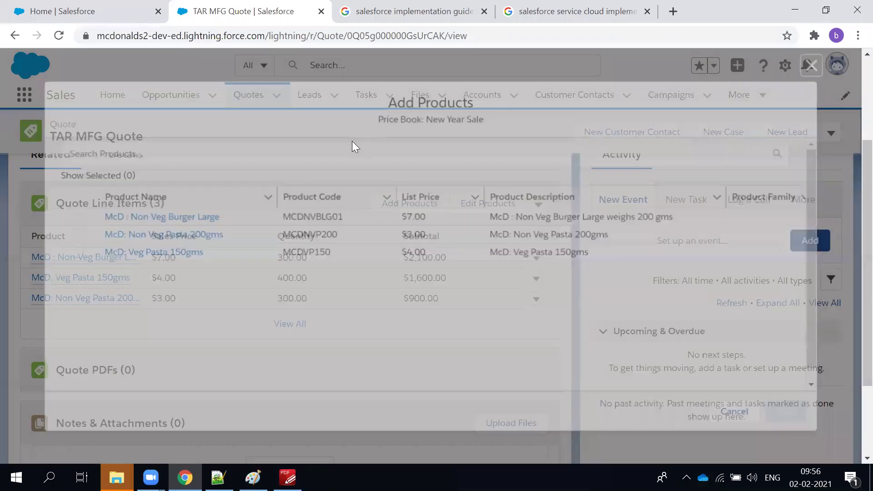
{"action": "scroll", "coordinate": [415, 257], "scroll_direction": "up", "scroll_amount": 3}
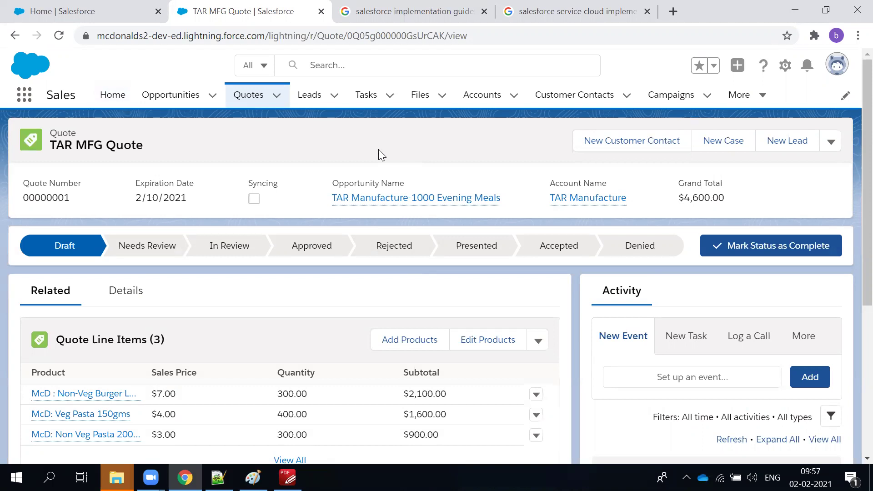
{"action": "scroll", "coordinate": [176, 325], "scroll_direction": "down", "scroll_amount": 1}
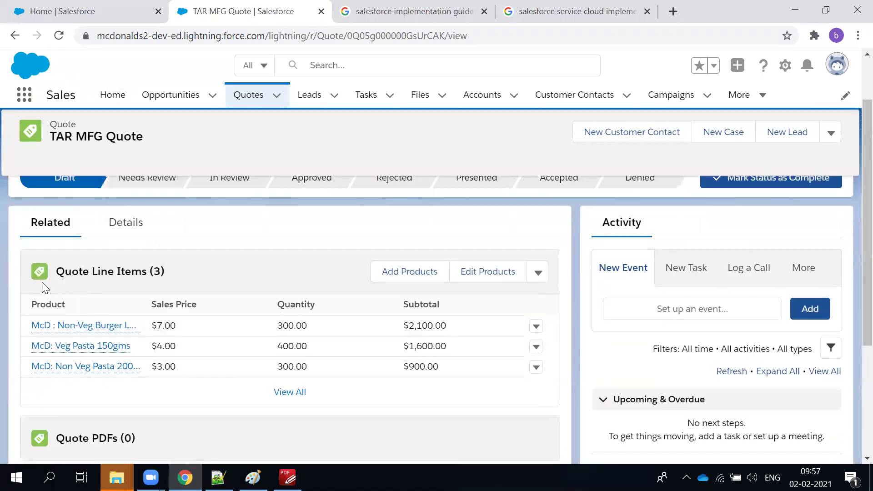
{"action": "left_click", "coordinate": [430, 394]}
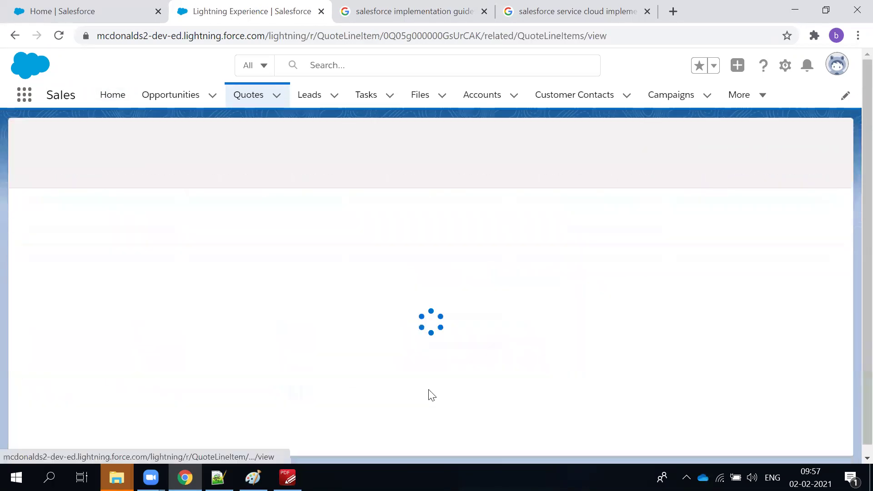
Go back from the Quote Line Items list to the TAR MFG Quote record.
{"action": "left_click", "coordinate": [15, 35]}
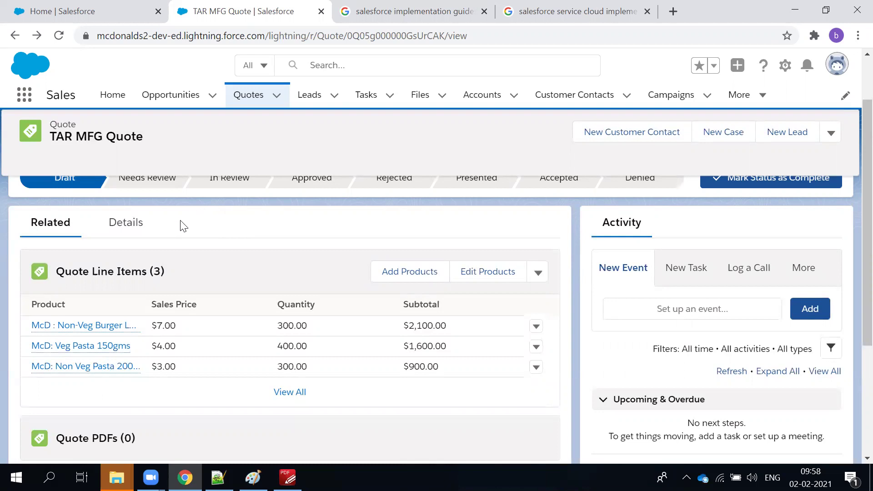
Scroll through the TAR MFG Quote record and clear a stray text selection.
{"action": "scroll", "coordinate": [211, 293], "scroll_direction": "up", "scroll_amount": 2}
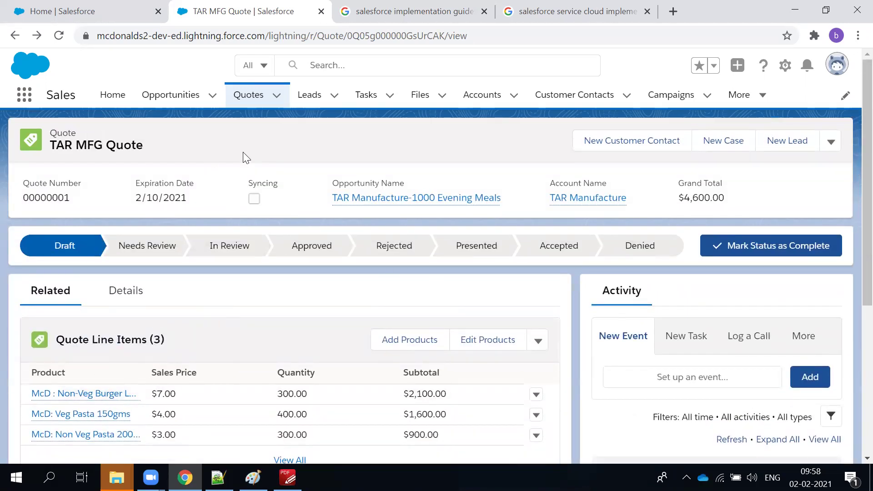
{"action": "scroll", "coordinate": [222, 342], "scroll_direction": "down", "scroll_amount": 2}
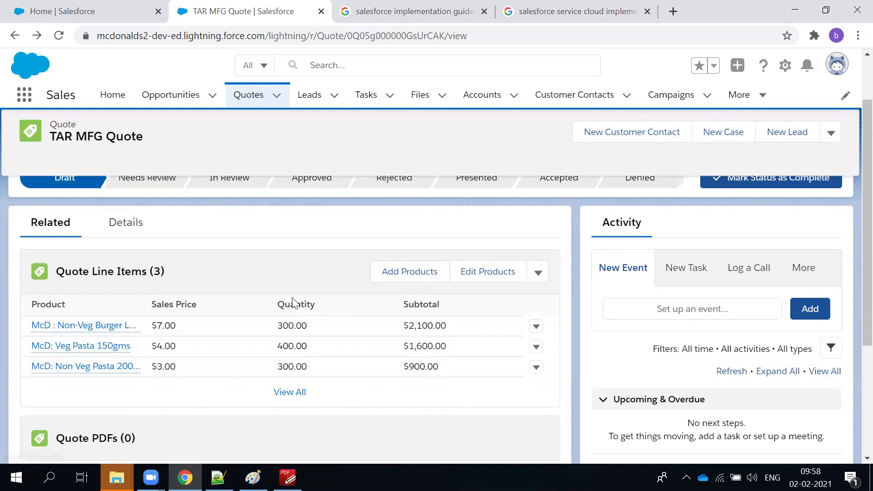
{"action": "scroll", "coordinate": [292, 297], "scroll_direction": "up", "scroll_amount": 2}
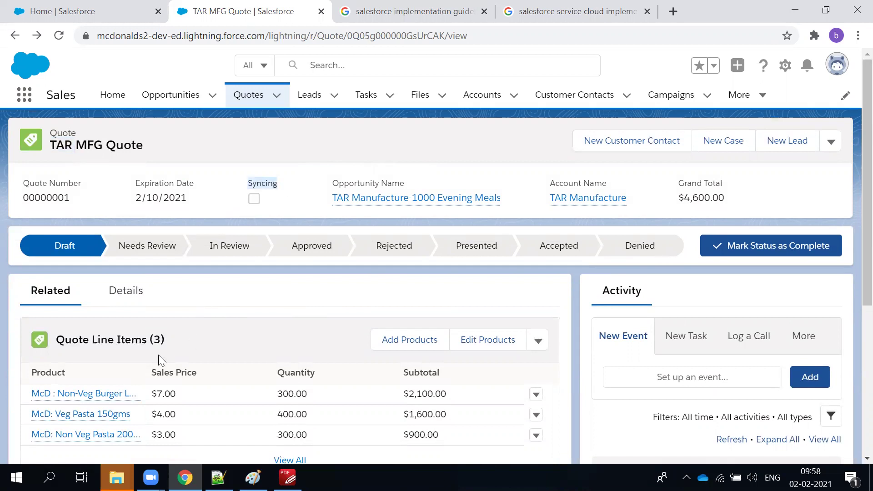
{"action": "scroll", "coordinate": [35, 268], "scroll_direction": "down", "scroll_amount": 5}
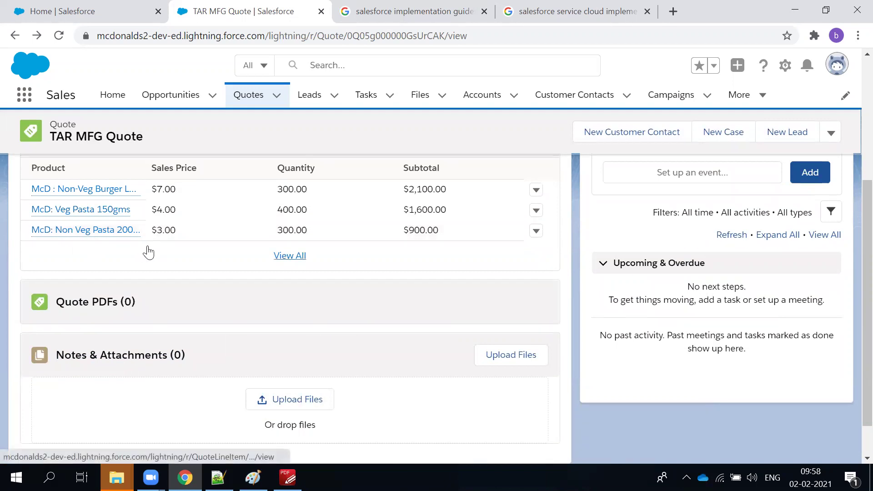
{"action": "scroll", "coordinate": [150, 250], "scroll_direction": "up", "scroll_amount": 5}
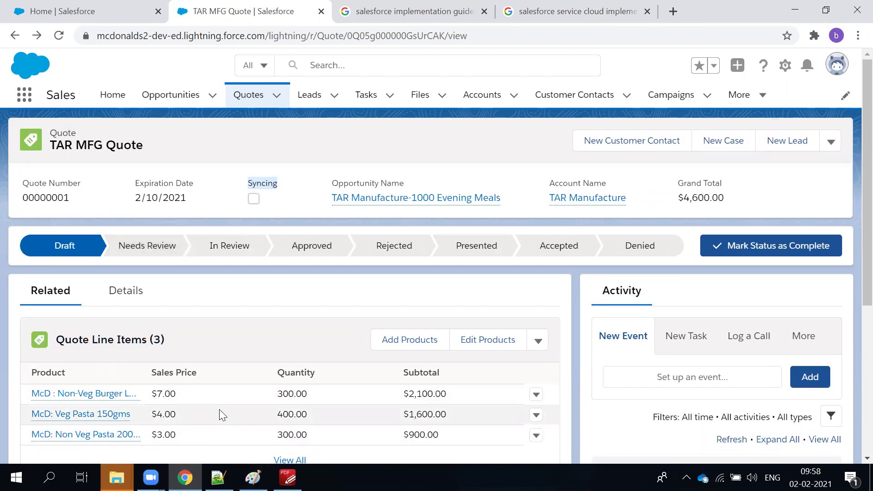
{"action": "mouse_move", "coordinate": [139, 405]}
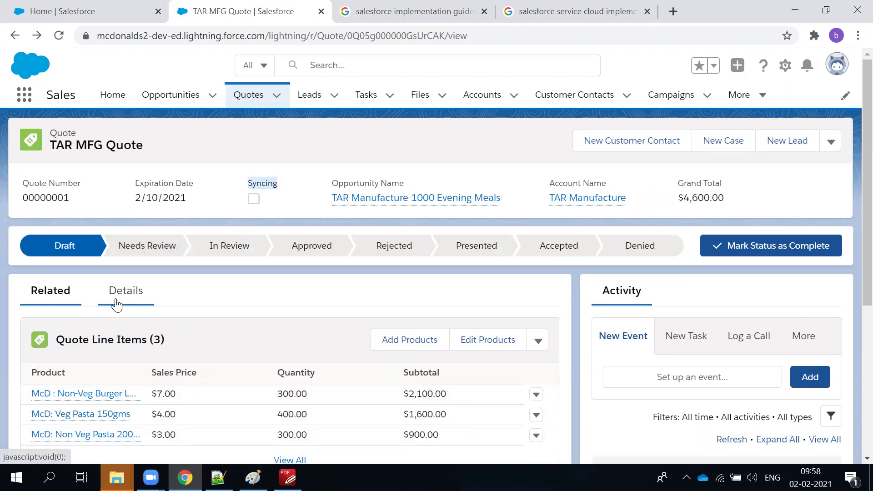
{"action": "scroll", "coordinate": [97, 427], "scroll_direction": "down", "scroll_amount": 1}
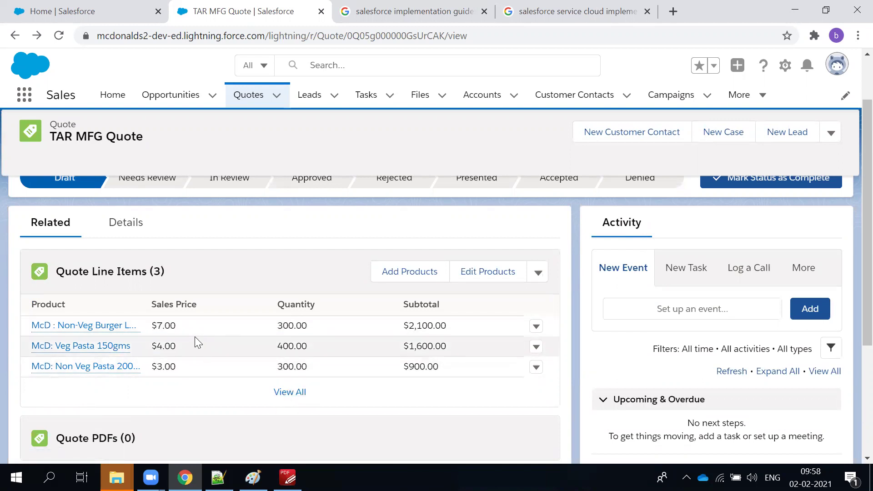
{"action": "scroll", "coordinate": [230, 240], "scroll_direction": "up", "scroll_amount": 2}
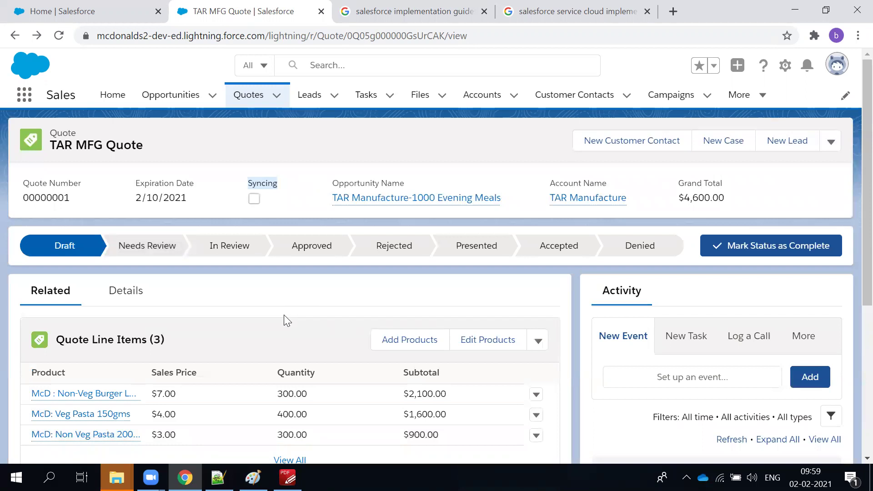
{"action": "left_click", "coordinate": [257, 183]}
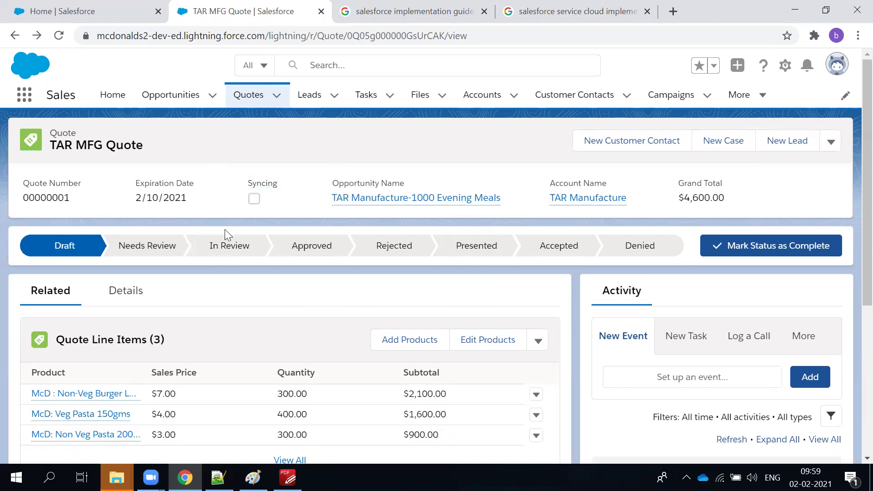
Open the linked TAR Manufacture-1000 Evening Meals opportunity in a new browser tab.
{"action": "scroll", "coordinate": [231, 306], "scroll_direction": "down", "scroll_amount": 1}
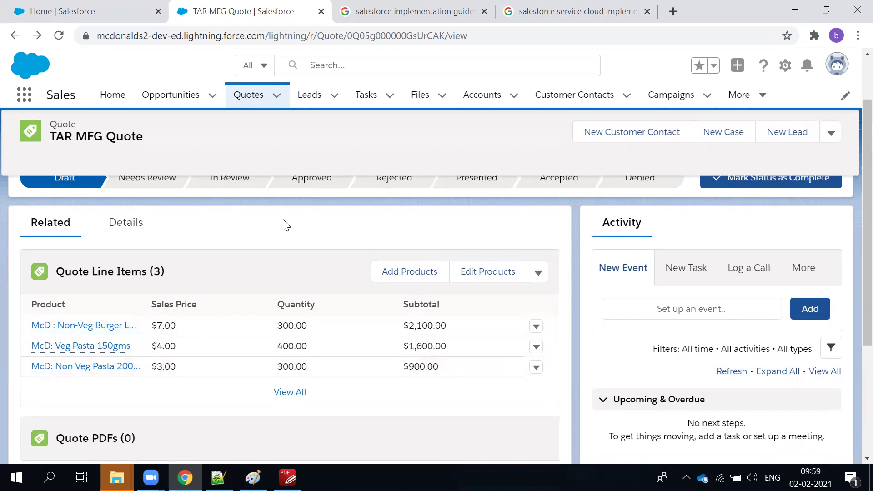
{"action": "left_click", "coordinate": [122, 225]}
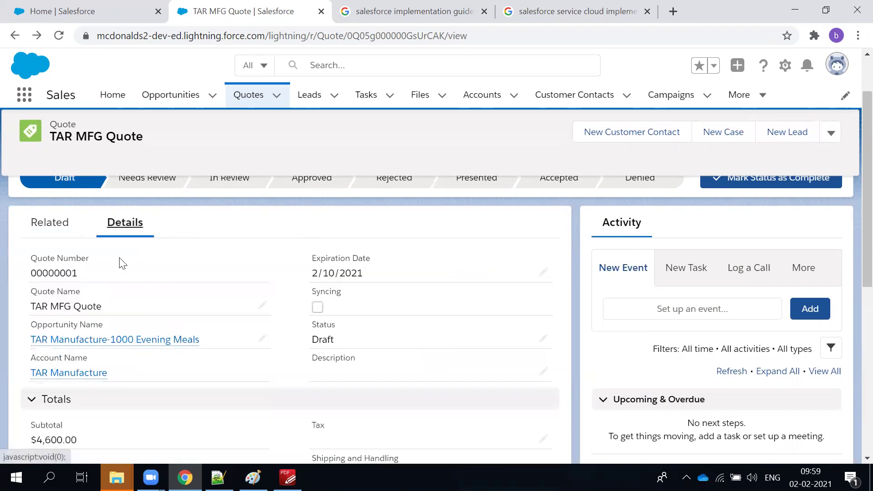
{"action": "left_click", "coordinate": [51, 222]}
{"action": "left_click", "coordinate": [155, 96]}
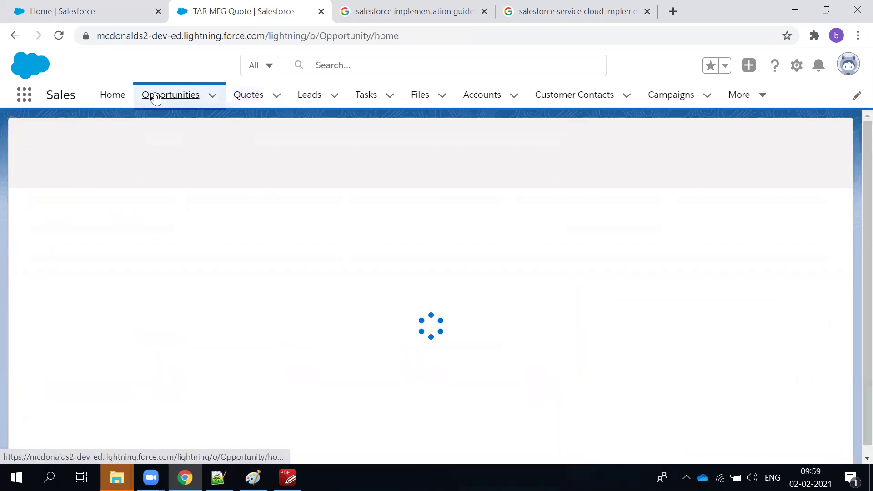
{"action": "left_click", "coordinate": [15, 35]}
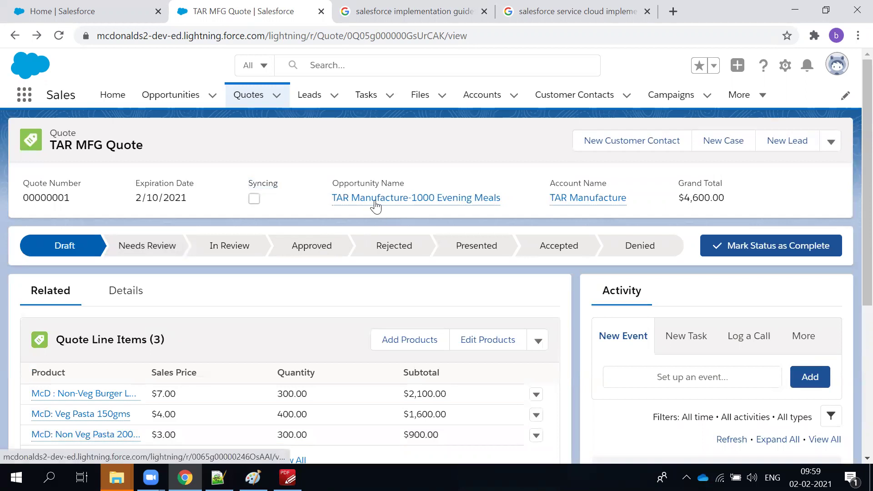
{"action": "middle_click", "coordinate": [377, 199]}
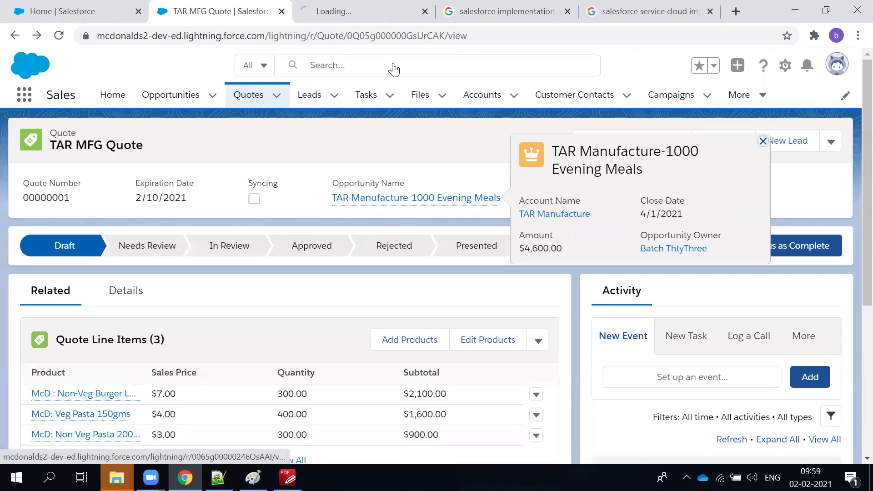
On the opportunity tab, delete the McD: Veg Pasta 150gms product and confirm the deletion.
{"action": "left_click", "coordinate": [352, 10]}
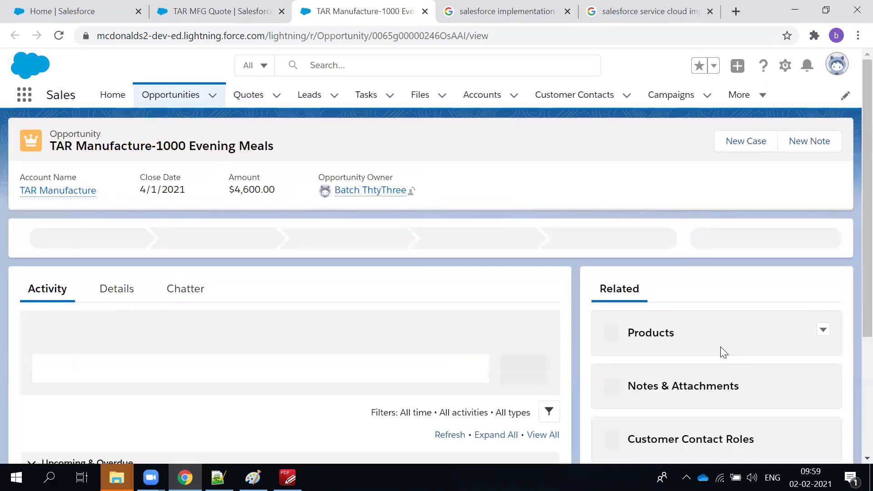
{"action": "scroll", "coordinate": [717, 346], "scroll_direction": "down", "scroll_amount": 5}
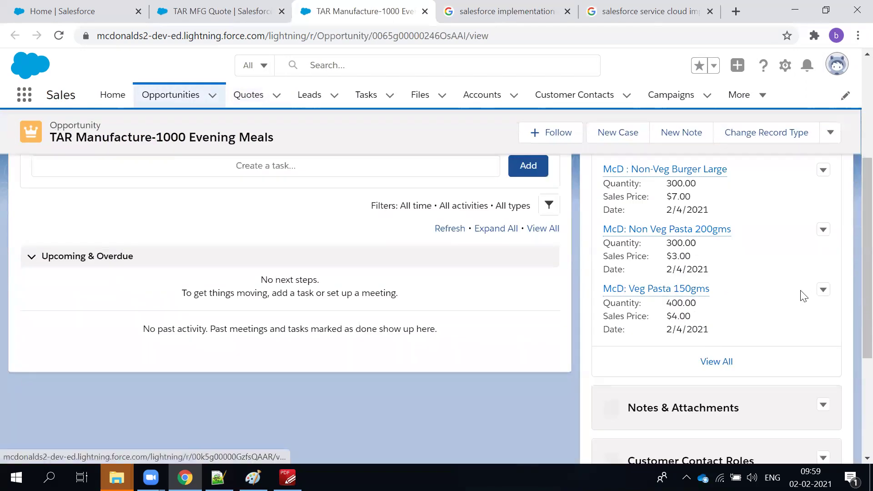
{"action": "mouse_move", "coordinate": [629, 290]}
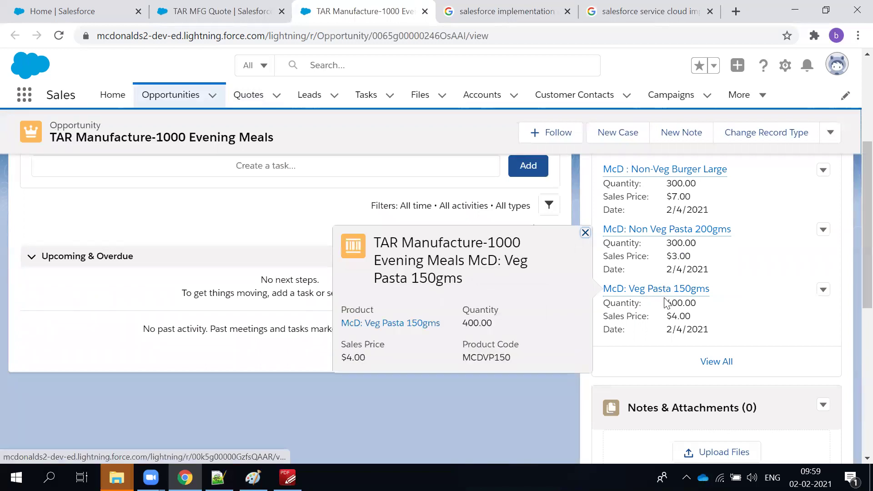
{"action": "left_click", "coordinate": [823, 290]}
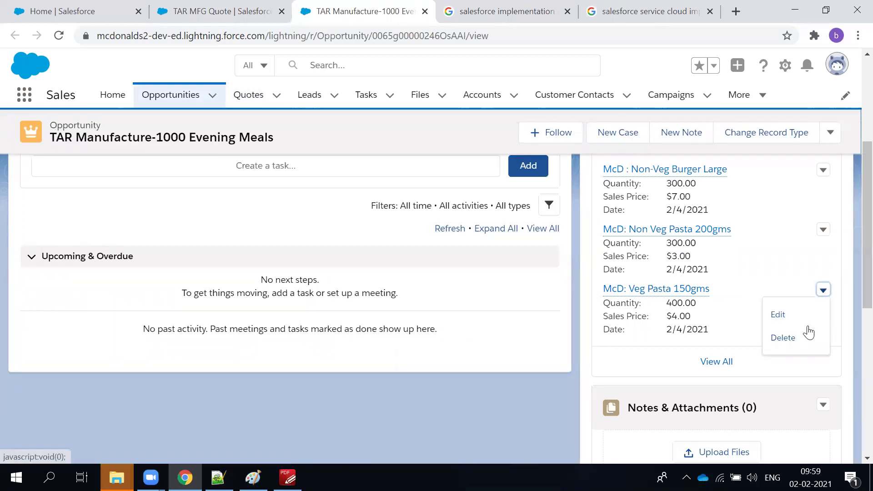
{"action": "left_click", "coordinate": [803, 335]}
{"action": "left_click", "coordinate": [616, 294]}
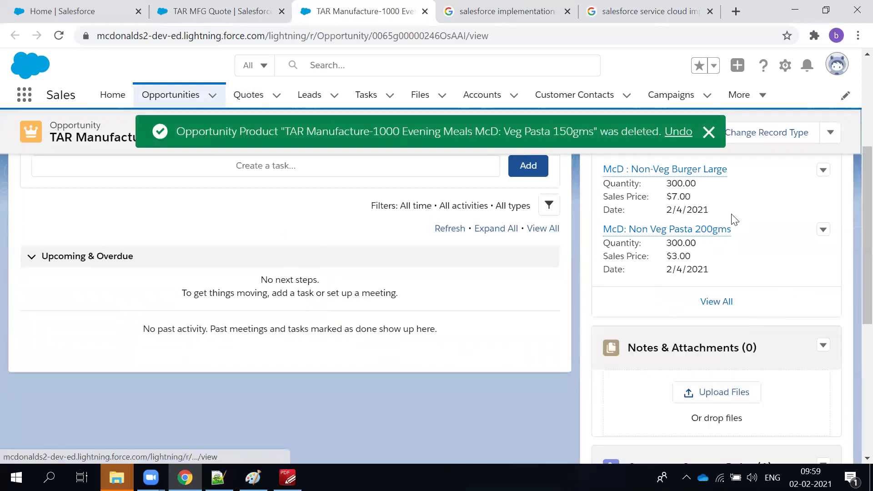
{"action": "left_click", "coordinate": [709, 132]}
{"action": "scroll", "coordinate": [655, 255], "scroll_direction": "up", "scroll_amount": 3}
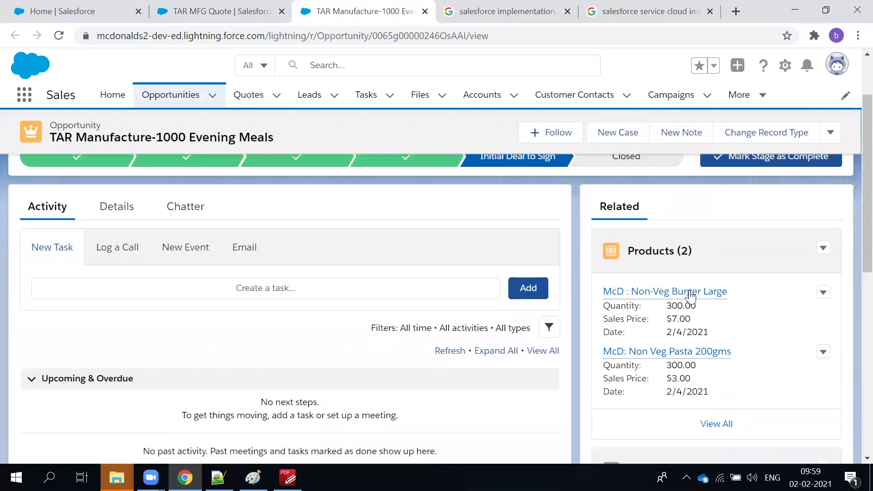
{"action": "scroll", "coordinate": [691, 295], "scroll_direction": "down", "scroll_amount": 3}
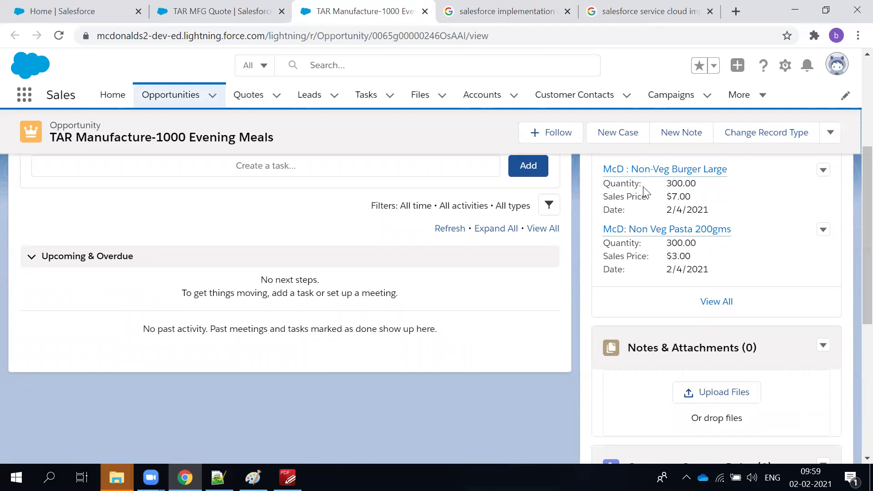
{"action": "scroll", "coordinate": [309, 177], "scroll_direction": "up", "scroll_amount": 5}
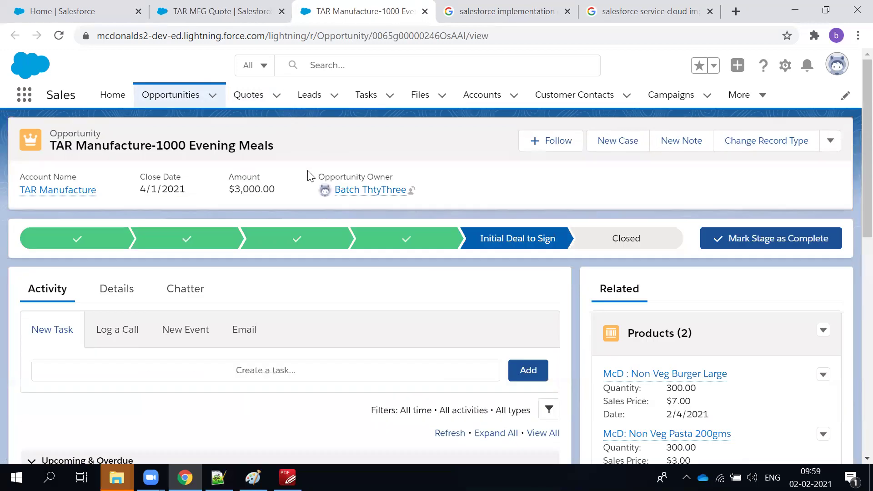
{"action": "scroll", "coordinate": [370, 291], "scroll_direction": "down", "scroll_amount": 10}
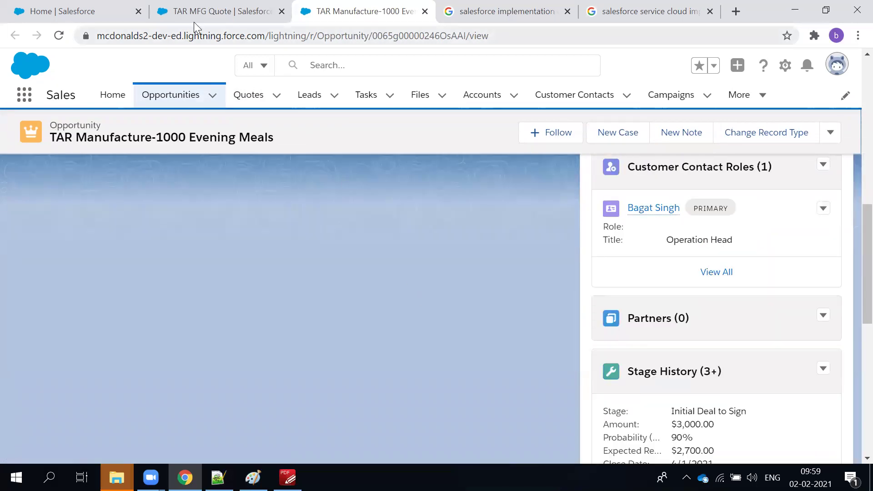
{"action": "left_click", "coordinate": [205, 14]}
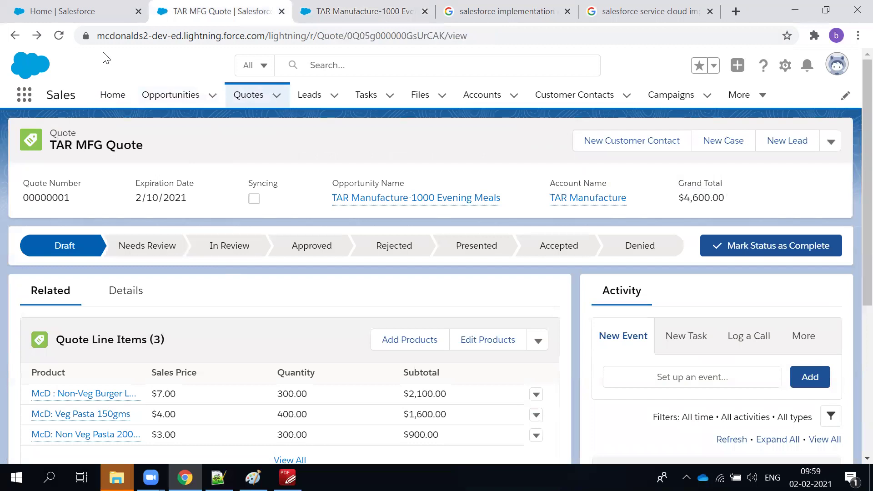
{"action": "key", "text": "F5"}
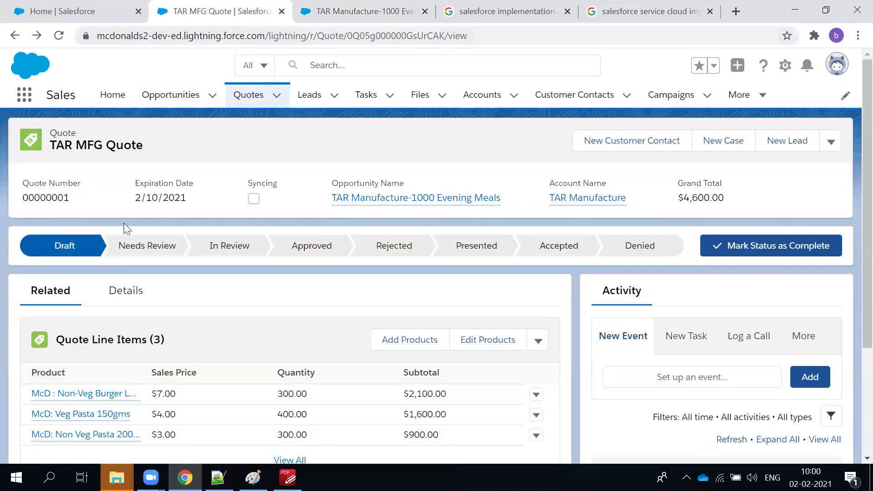
{"action": "scroll", "coordinate": [159, 294], "scroll_direction": "down", "scroll_amount": 3}
{"action": "left_click", "coordinate": [328, 11]}
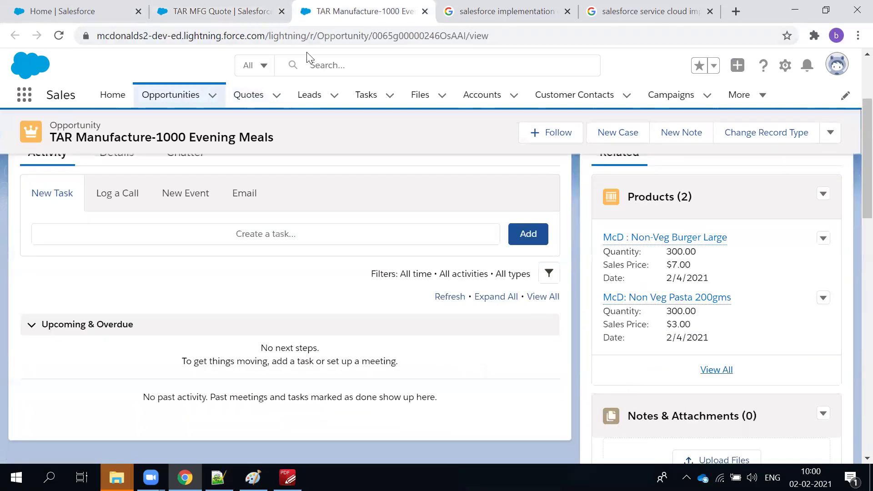
{"action": "left_click", "coordinate": [218, 11]}
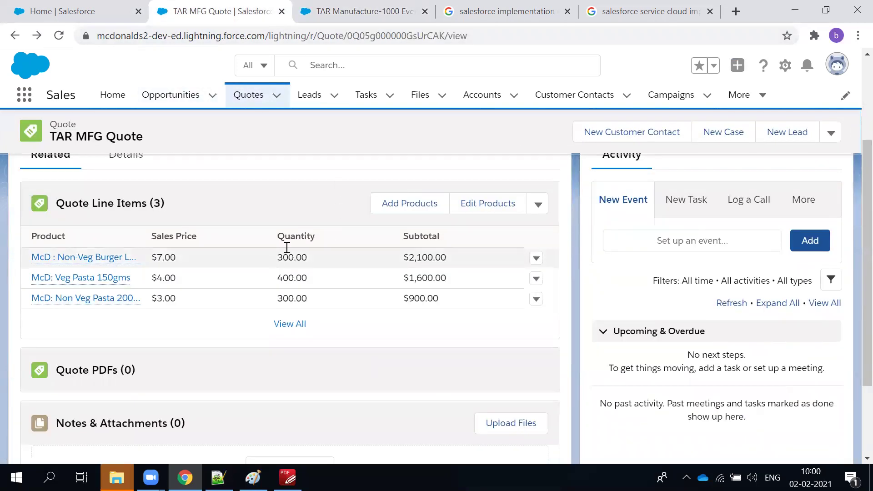
{"action": "left_click", "coordinate": [359, 7]}
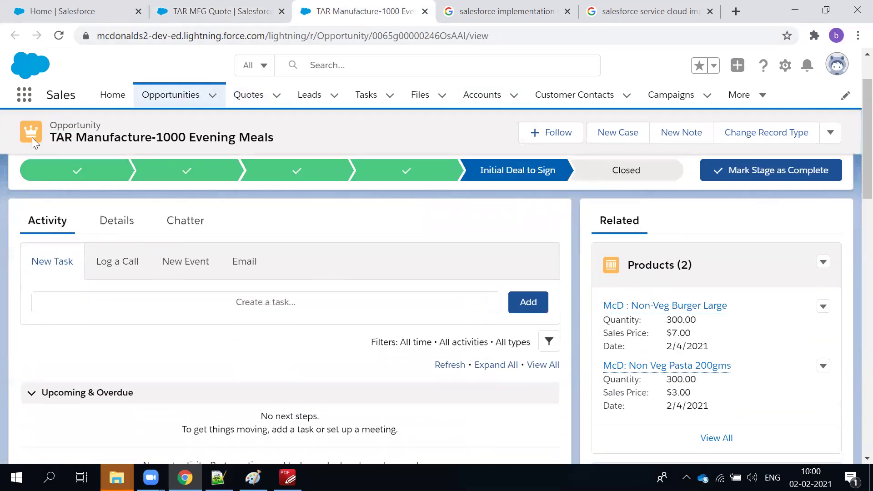
{"action": "double_click", "coordinate": [59, 124]}
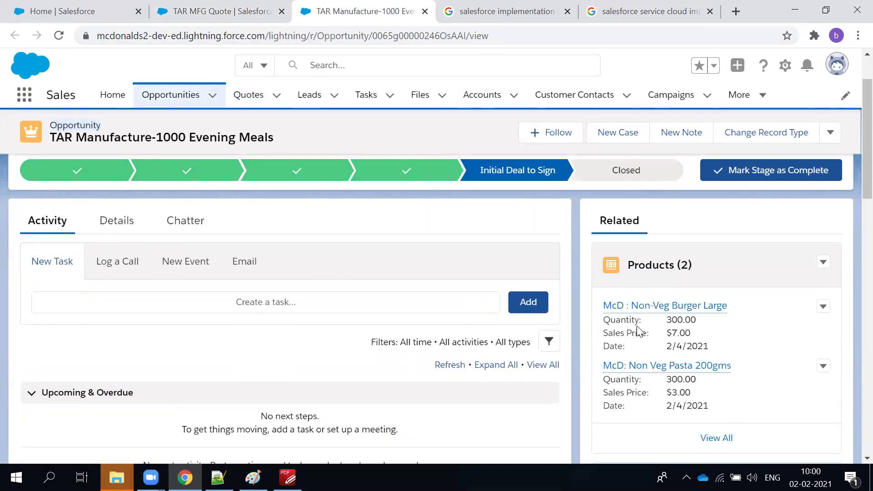
Set the Non-Veg Burger Large product's quantity to 500 and save.
{"action": "left_click", "coordinate": [824, 307]}
{"action": "left_click", "coordinate": [807, 328]}
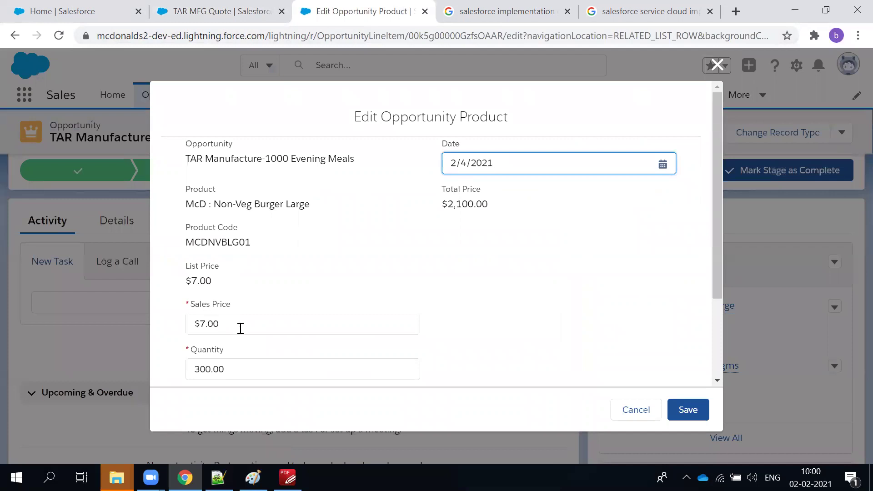
{"action": "scroll", "coordinate": [241, 328], "scroll_direction": "down", "scroll_amount": 2}
{"action": "left_click", "coordinate": [226, 302]}
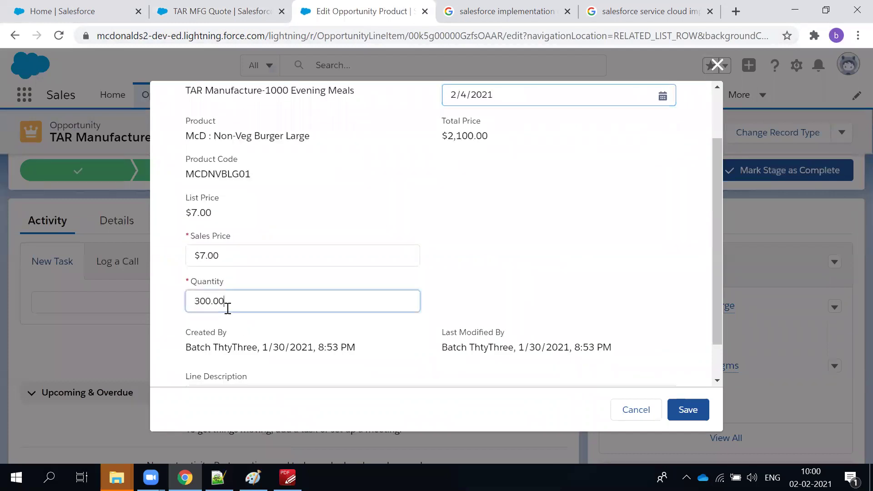
{"action": "type", "text": "5"}
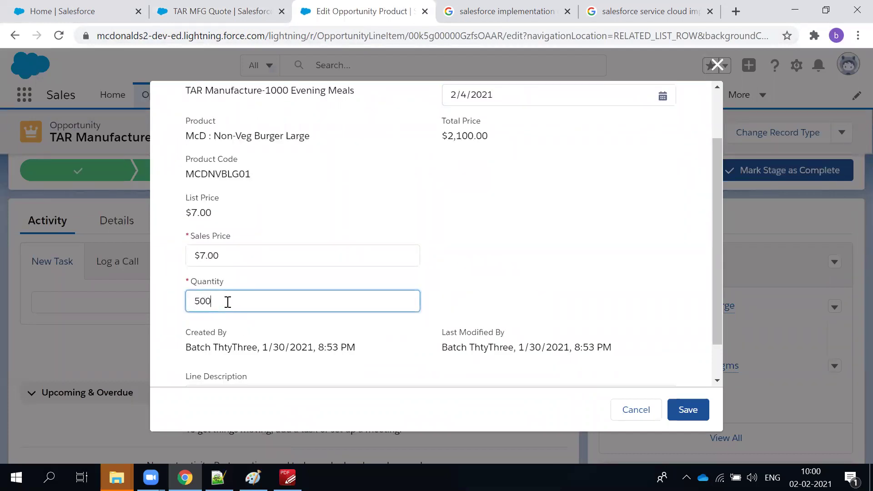
{"action": "type", "text": "00"}
{"action": "left_click", "coordinate": [686, 411]}
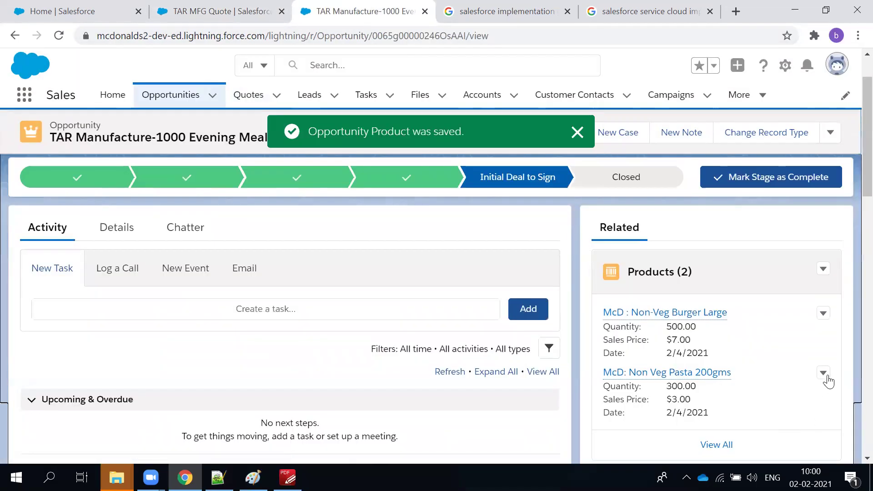
Change the McD: Non Veg Pasta 200gms quantity from 300 to 500 and save.
{"action": "left_click", "coordinate": [823, 377]}
{"action": "left_click", "coordinate": [782, 396]}
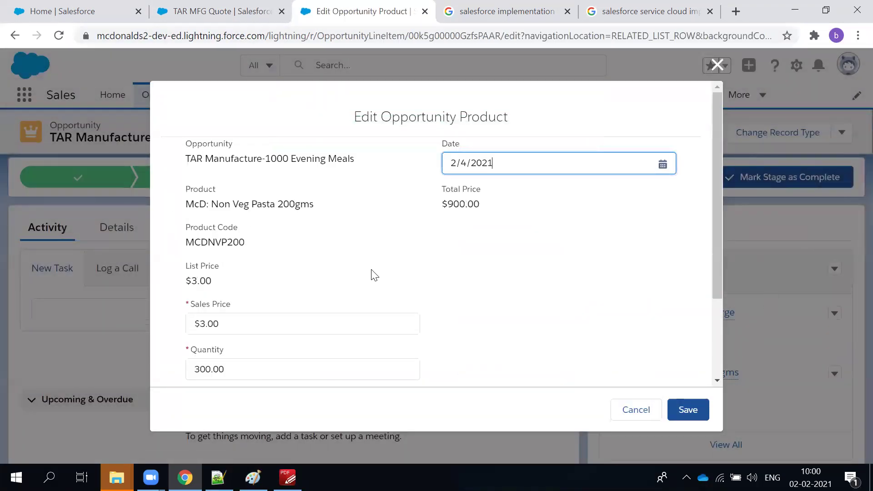
{"action": "scroll", "coordinate": [230, 261], "scroll_direction": "down", "scroll_amount": 3}
{"action": "double_click", "coordinate": [230, 254]}
{"action": "type", "text": "54"}
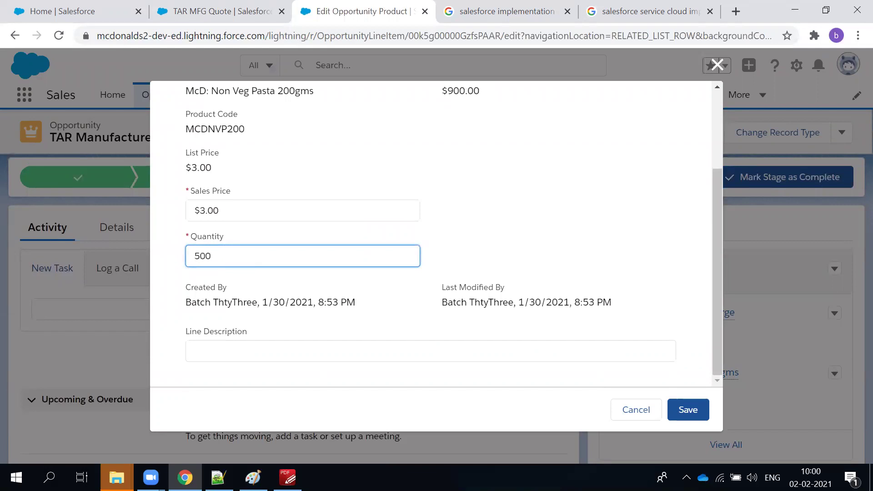
{"action": "left_click", "coordinate": [686, 409]}
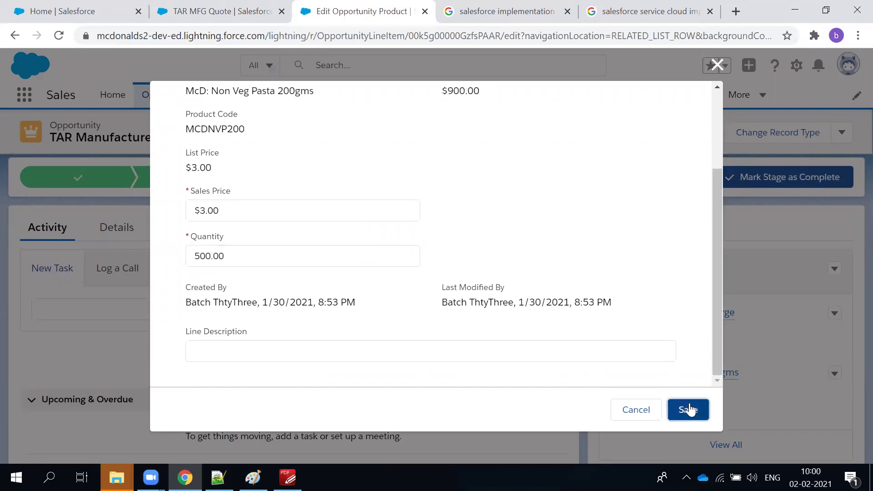
{"action": "scroll", "coordinate": [682, 272], "scroll_direction": "down", "scroll_amount": 2}
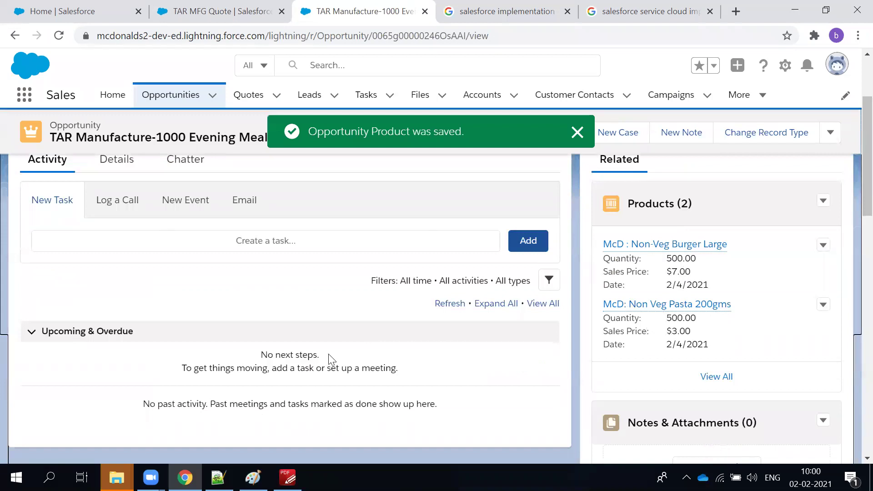
{"action": "scroll", "coordinate": [108, 301], "scroll_direction": "up", "scroll_amount": 3}
{"action": "left_click", "coordinate": [110, 296]}
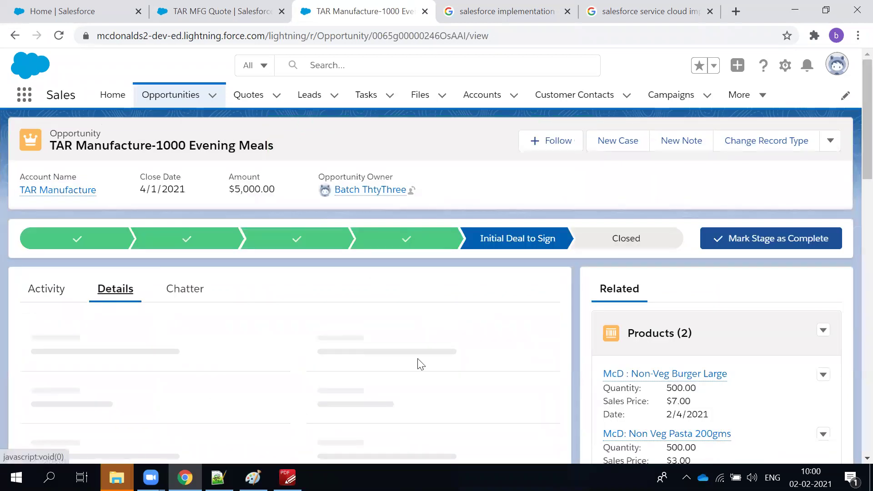
{"action": "left_click_drag", "start_coordinate": [302, 335], "coordinate": [445, 335]}
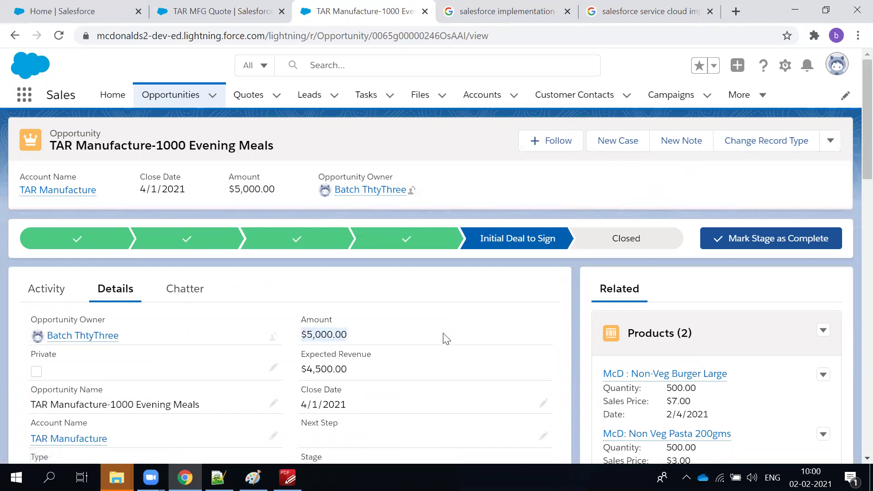
{"action": "scroll", "coordinate": [612, 310], "scroll_direction": "down", "scroll_amount": 3}
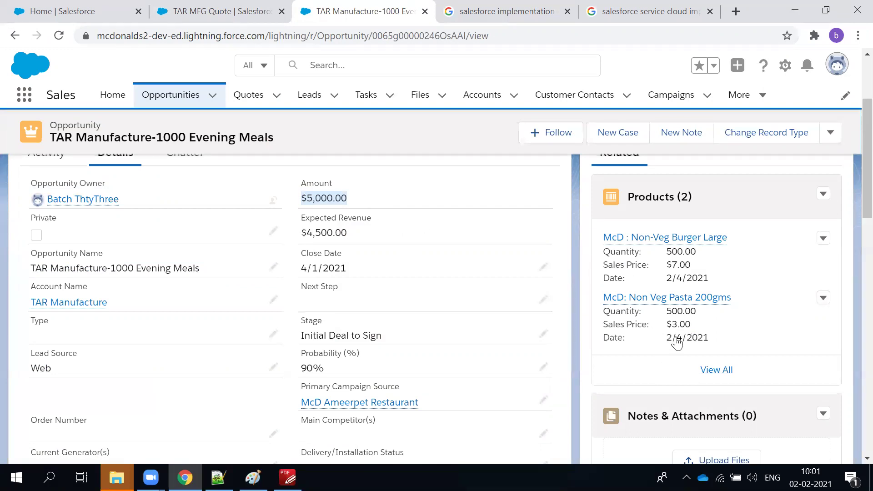
{"action": "scroll", "coordinate": [677, 348], "scroll_direction": "down", "scroll_amount": 15}
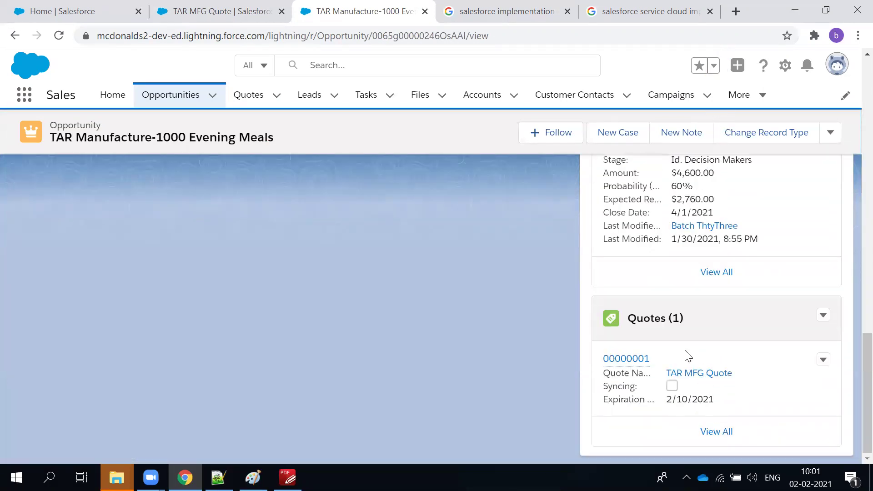
{"action": "left_click", "coordinate": [824, 317]}
{"action": "left_click", "coordinate": [719, 315]}
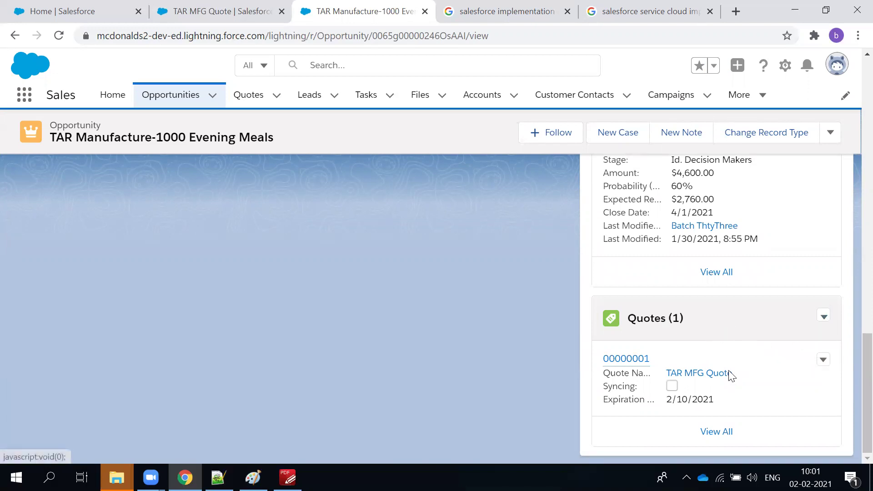
{"action": "scroll", "coordinate": [721, 370], "scroll_direction": "up", "scroll_amount": 5}
{"action": "scroll", "coordinate": [718, 364], "scroll_direction": "down", "scroll_amount": 5}
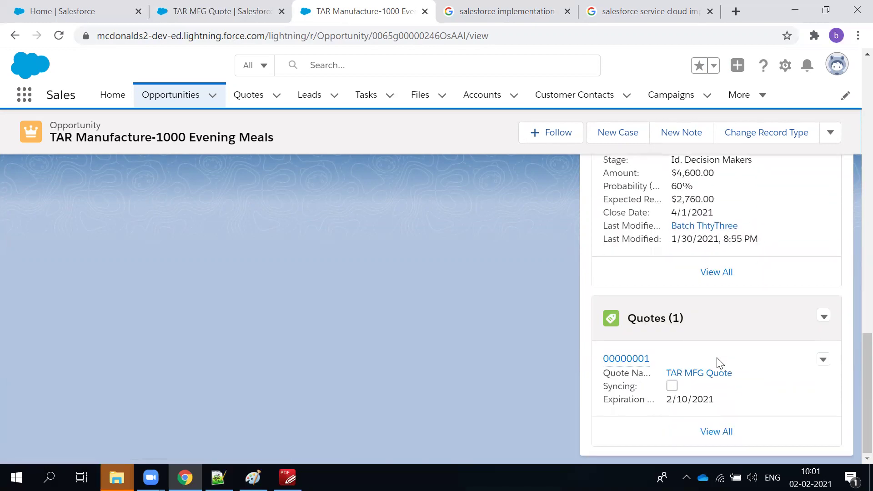
{"action": "scroll", "coordinate": [717, 362], "scroll_direction": "up", "scroll_amount": 10}
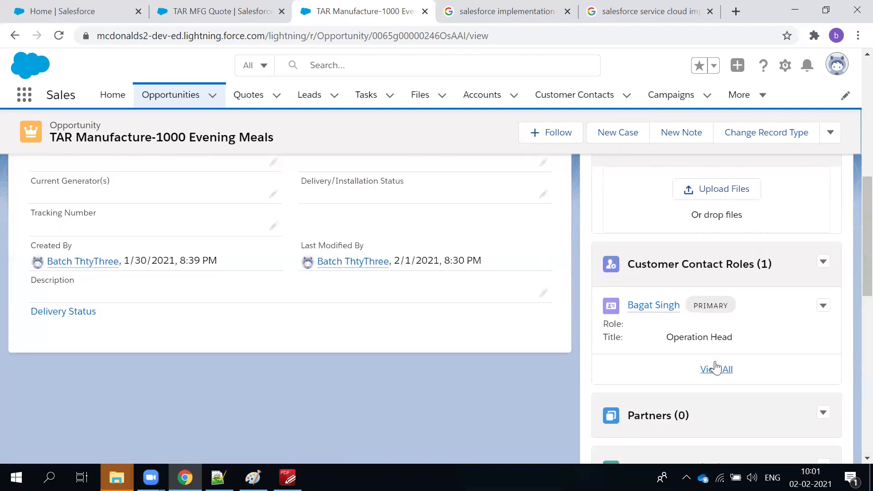
{"action": "scroll", "coordinate": [717, 367], "scroll_direction": "up", "scroll_amount": 5}
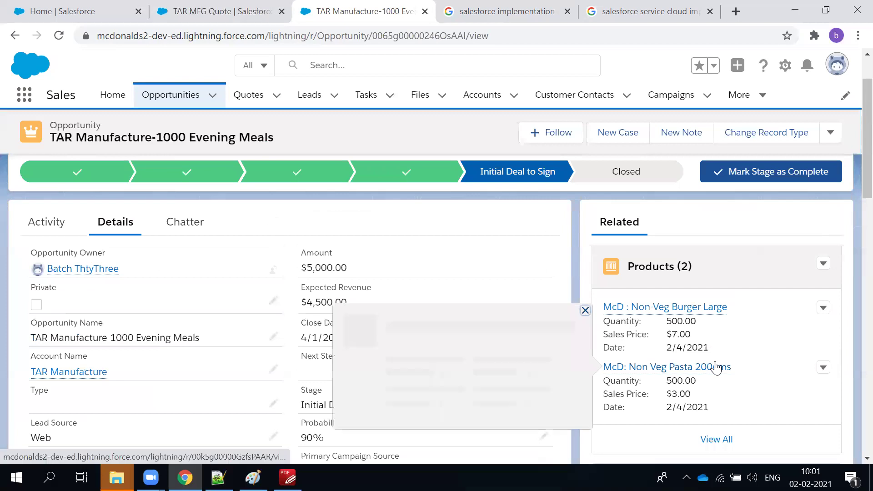
{"action": "scroll", "coordinate": [682, 336], "scroll_direction": "down", "scroll_amount": 12}
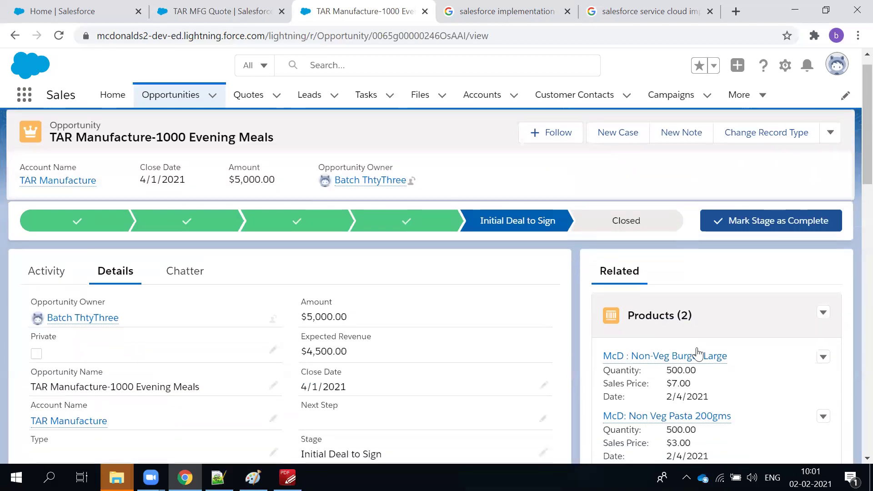
{"action": "scroll", "coordinate": [721, 392], "scroll_direction": "down", "scroll_amount": 3}
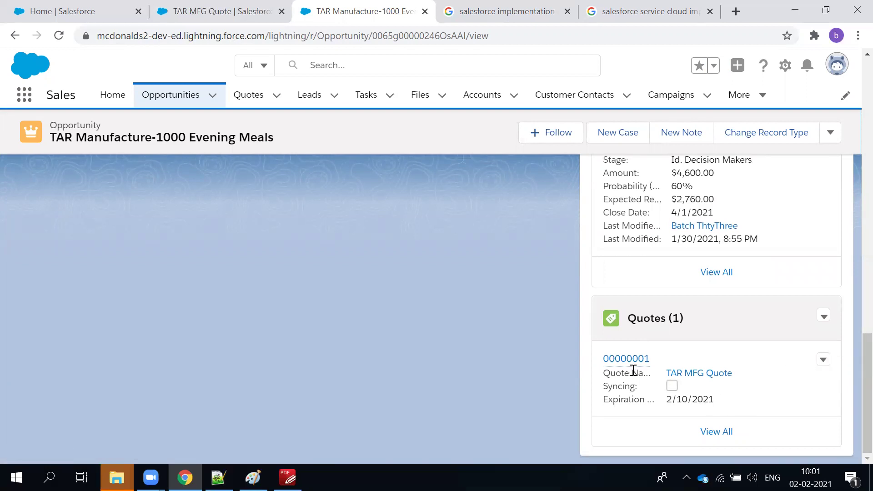
Check the first quote line's 300.00 quantity, then look over the TAR Manufacture-1000 Evening Meals opportunity.
{"action": "left_click", "coordinate": [211, 11]}
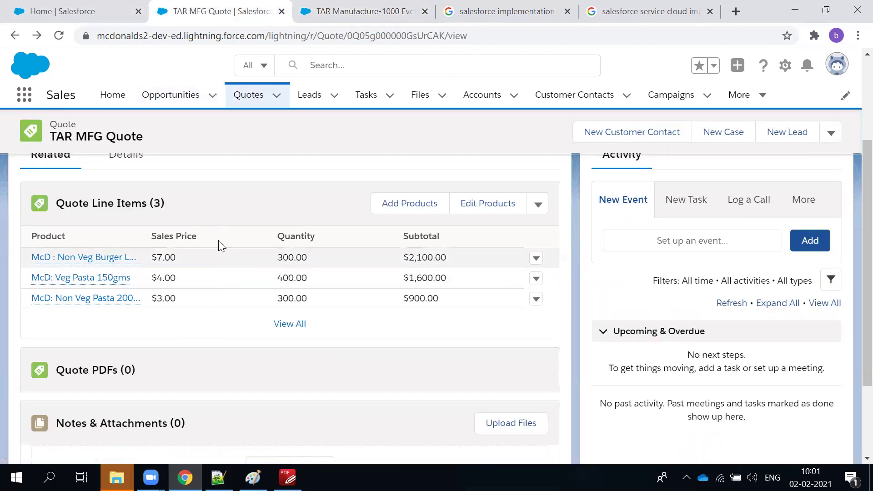
{"action": "double_click", "coordinate": [281, 258]}
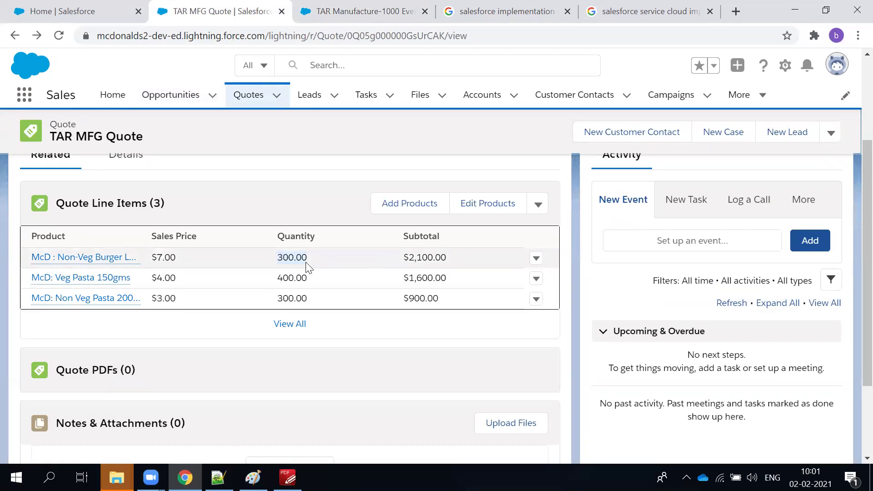
{"action": "left_click", "coordinate": [278, 282]}
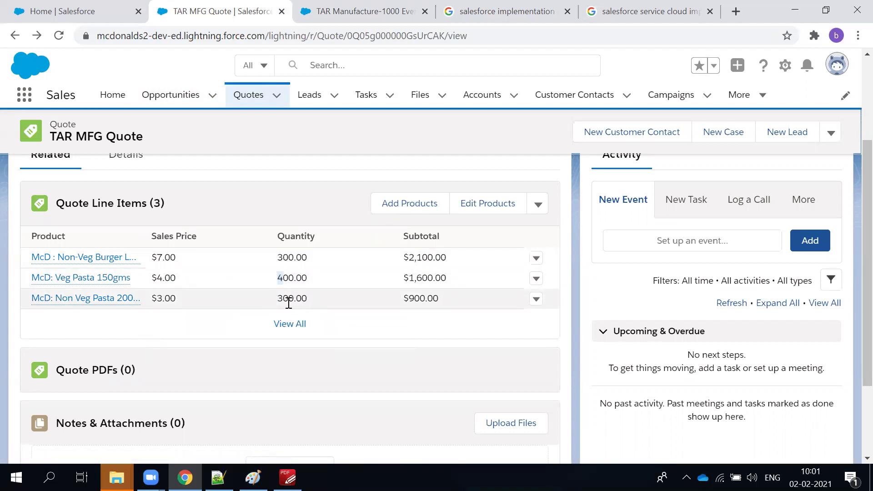
{"action": "mouse_move", "coordinate": [121, 298]}
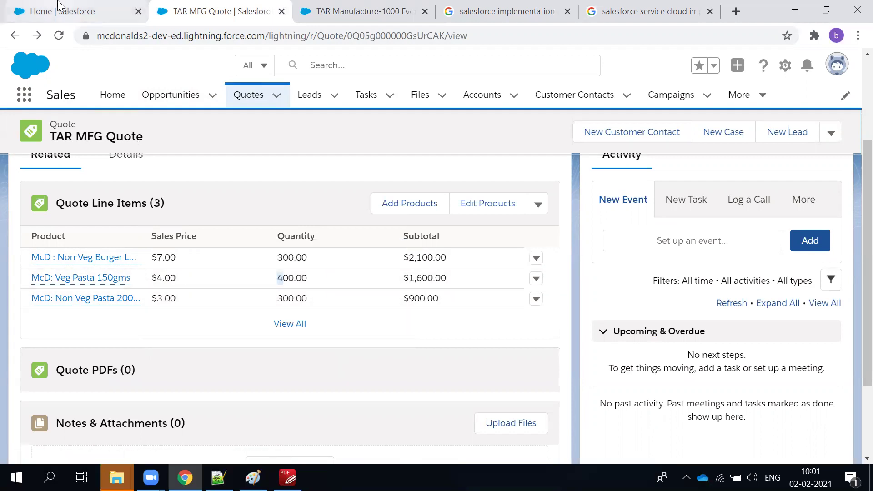
{"action": "left_click", "coordinate": [350, 11]}
{"action": "scroll", "coordinate": [655, 178], "scroll_direction": "up", "scroll_amount": 15}
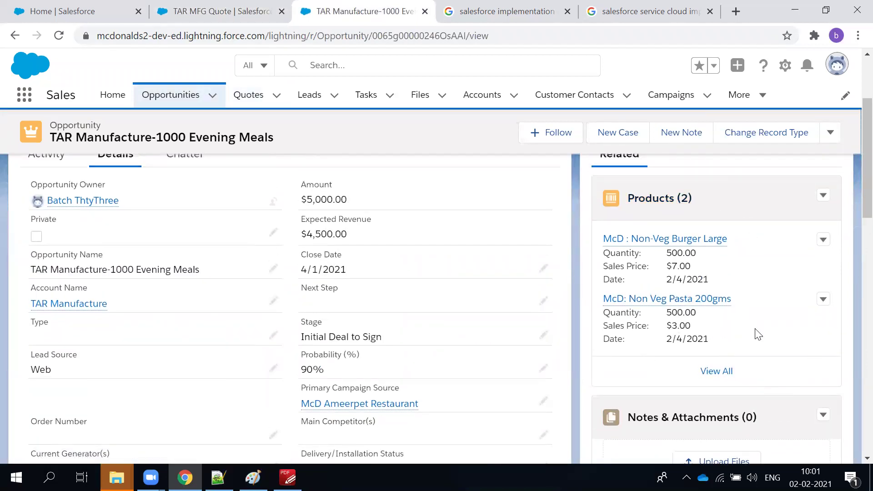
{"action": "scroll", "coordinate": [758, 333], "scroll_direction": "down", "scroll_amount": 10}
{"action": "scroll", "coordinate": [759, 334], "scroll_direction": "down", "scroll_amount": 5}
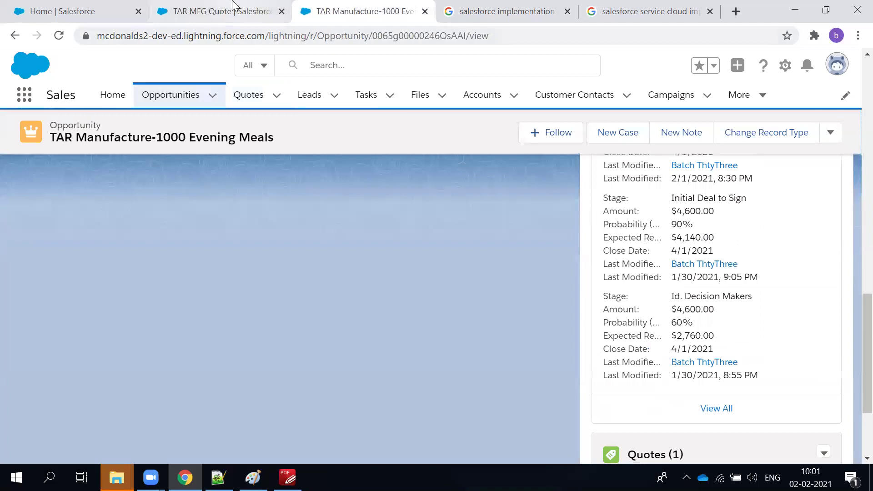
Back on the TAR MFG Quote, review its Details, then its three Quote Line Items.
{"action": "left_click", "coordinate": [228, 10]}
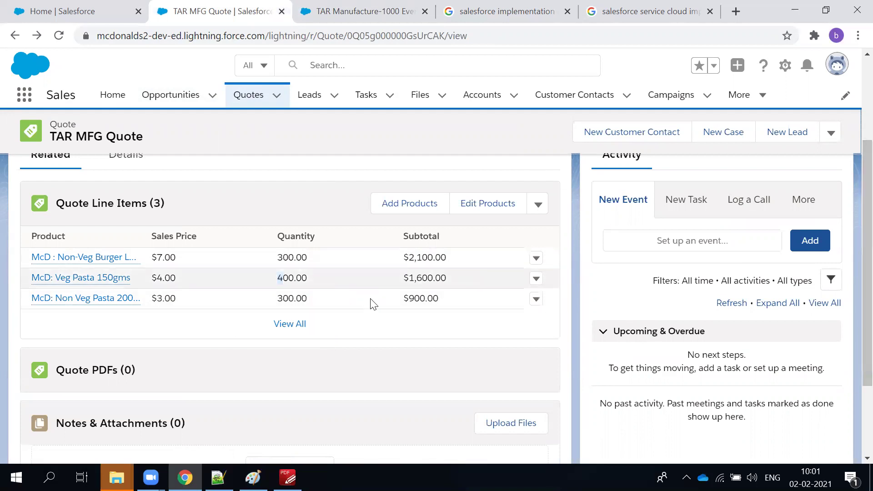
{"action": "scroll", "coordinate": [364, 300], "scroll_direction": "up", "scroll_amount": 3}
{"action": "scroll", "coordinate": [356, 296], "scroll_direction": "down", "scroll_amount": 3}
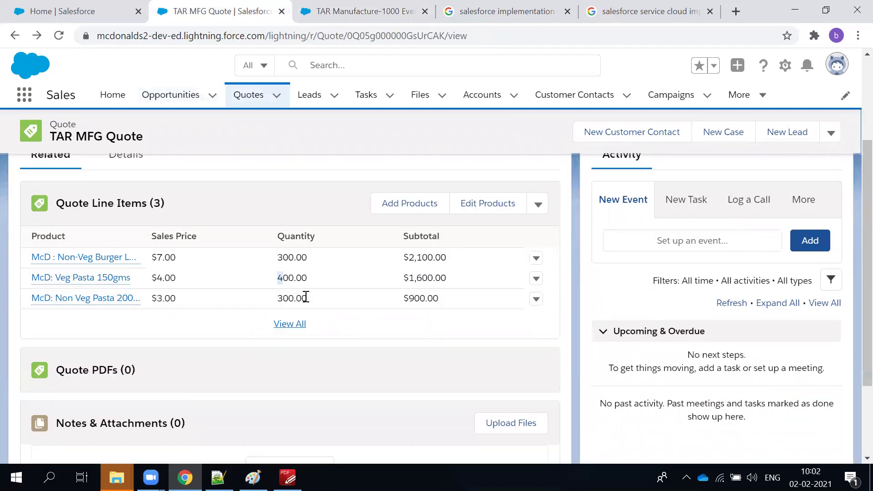
{"action": "left_click", "coordinate": [125, 165]}
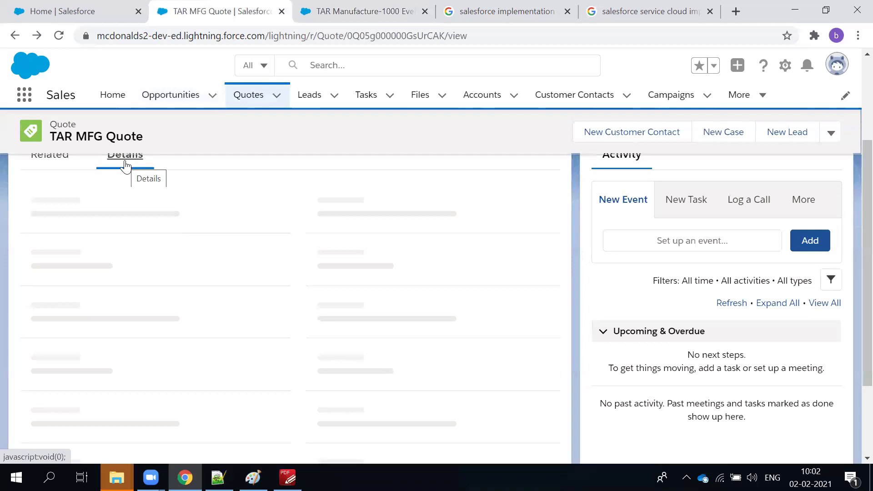
{"action": "scroll", "coordinate": [457, 328], "scroll_direction": "up", "scroll_amount": 3}
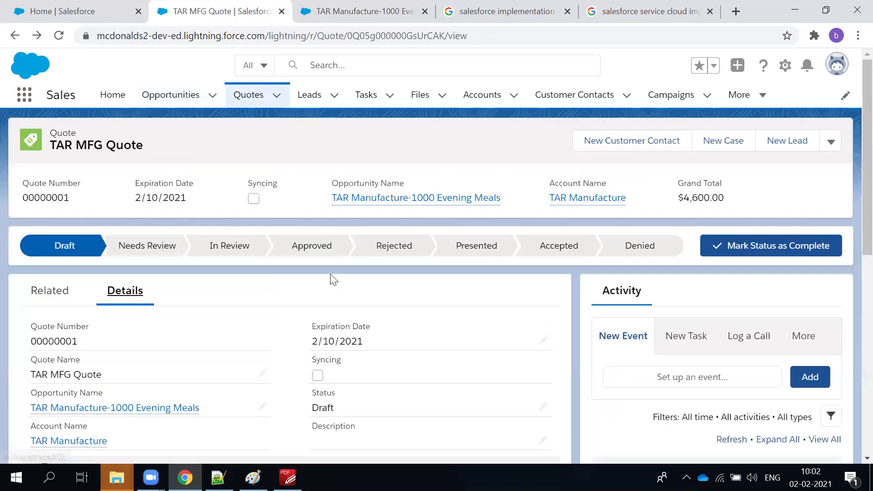
{"action": "scroll", "coordinate": [334, 280], "scroll_direction": "down", "scroll_amount": 3}
{"action": "scroll", "coordinate": [39, 200], "scroll_direction": "up", "scroll_amount": 1}
{"action": "left_click", "coordinate": [49, 221]}
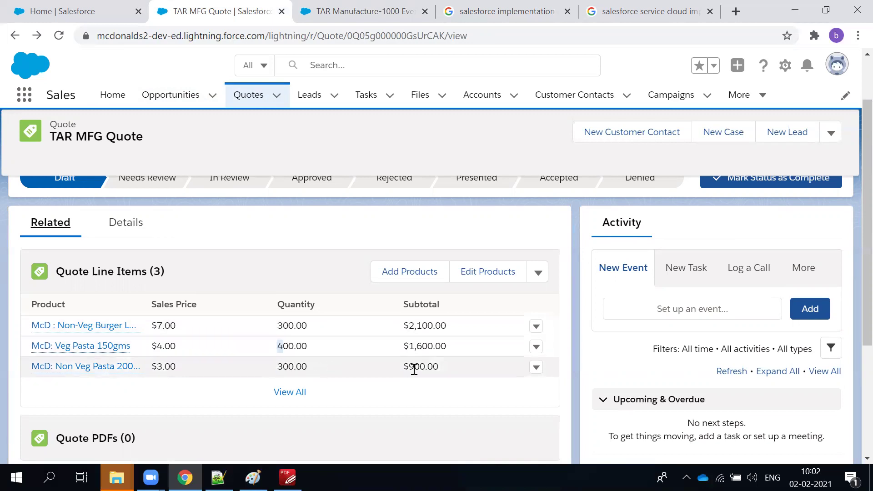
{"action": "left_click", "coordinate": [328, 242]}
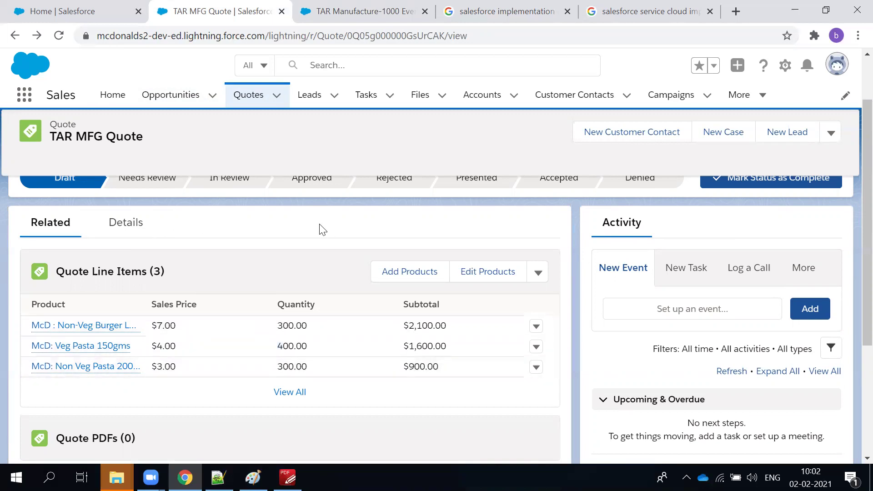
{"action": "scroll", "coordinate": [304, 336], "scroll_direction": "up", "scroll_amount": 2}
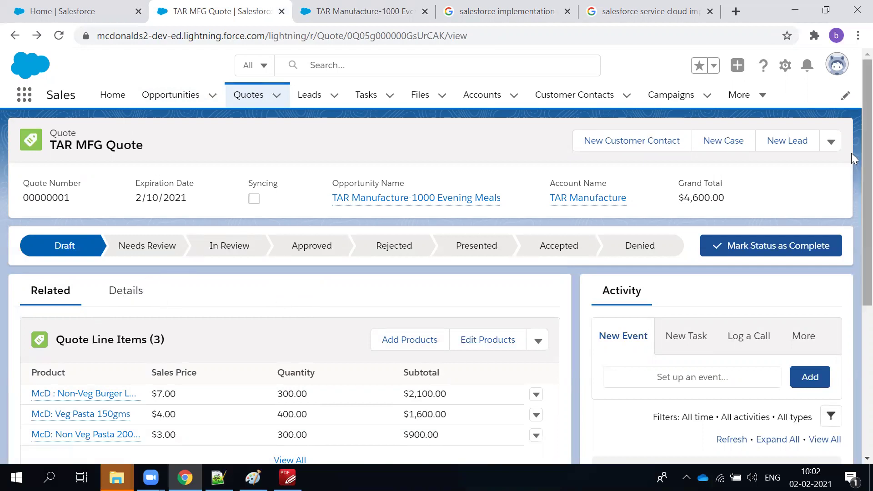
{"action": "left_click", "coordinate": [832, 143]}
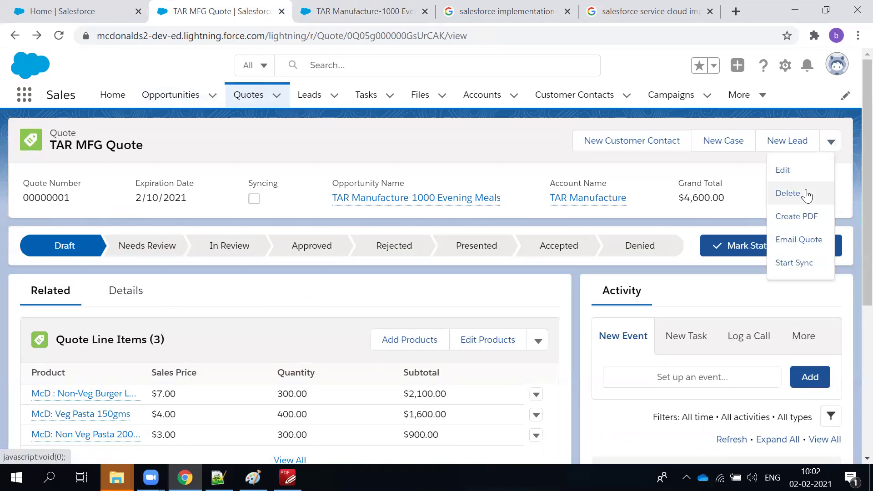
{"action": "left_click", "coordinate": [799, 170]}
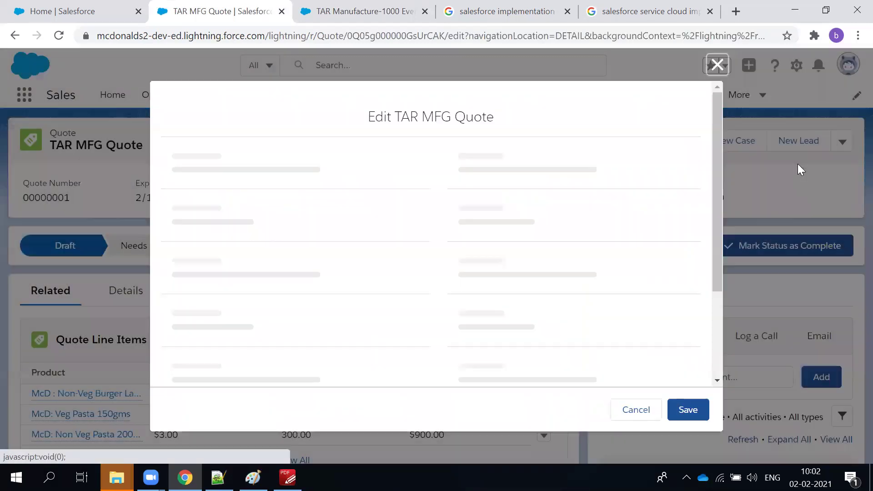
{"action": "scroll", "coordinate": [476, 218], "scroll_direction": "down", "scroll_amount": 3}
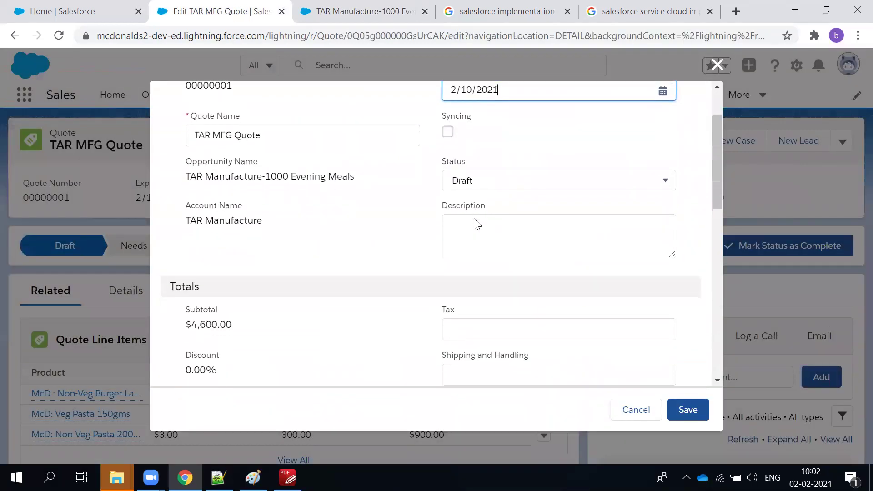
{"action": "scroll", "coordinate": [471, 255], "scroll_direction": "down", "scroll_amount": 3}
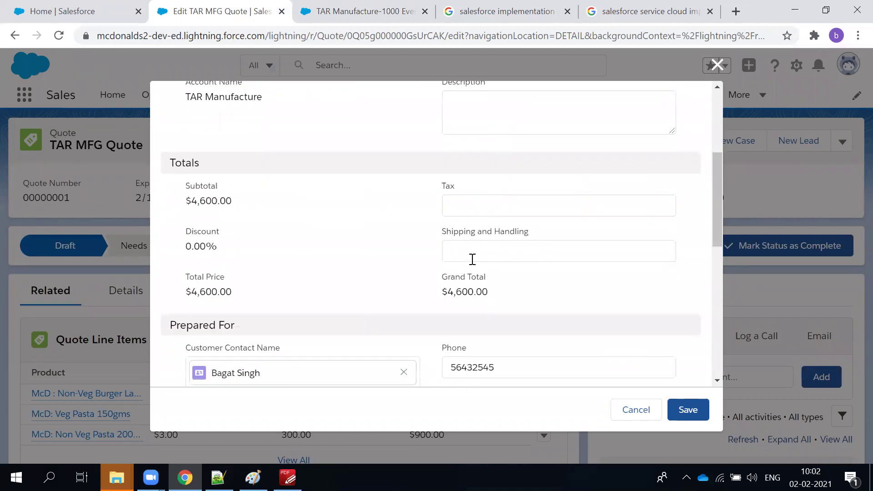
{"action": "scroll", "coordinate": [472, 263], "scroll_direction": "up", "scroll_amount": 2}
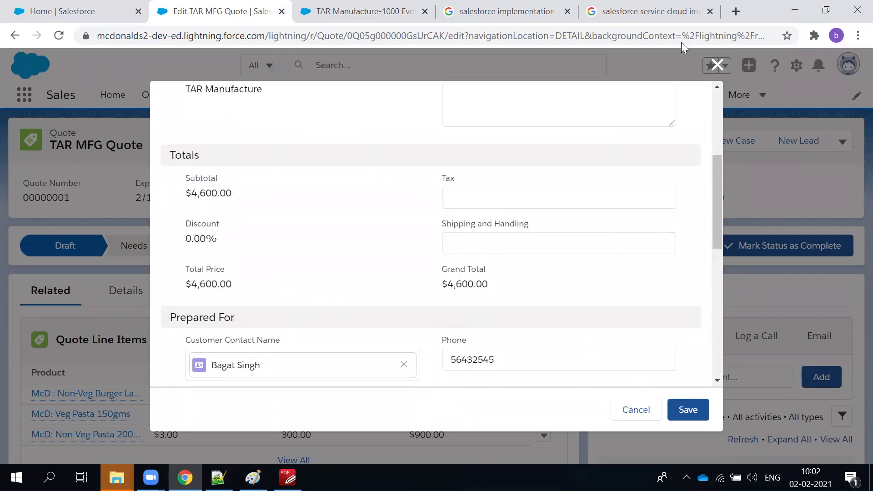
{"action": "left_click", "coordinate": [717, 65]}
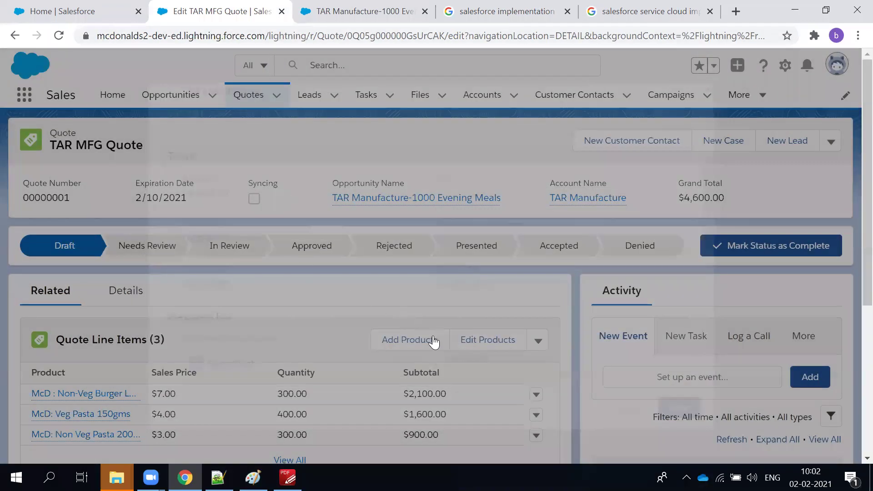
{"action": "scroll", "coordinate": [500, 336], "scroll_direction": "down", "scroll_amount": 2}
{"action": "left_click", "coordinate": [537, 326]}
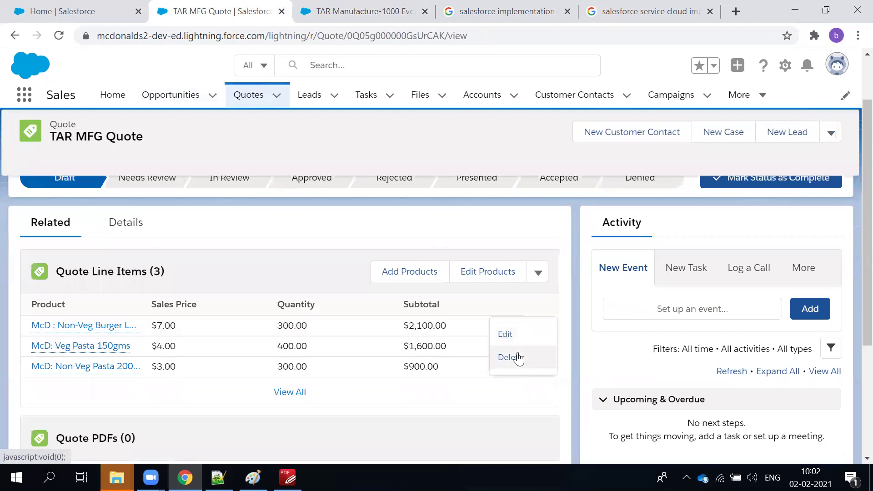
Give the Non-Veg Burger Large line item a 2% discount and save it.
{"action": "left_click", "coordinate": [517, 336]}
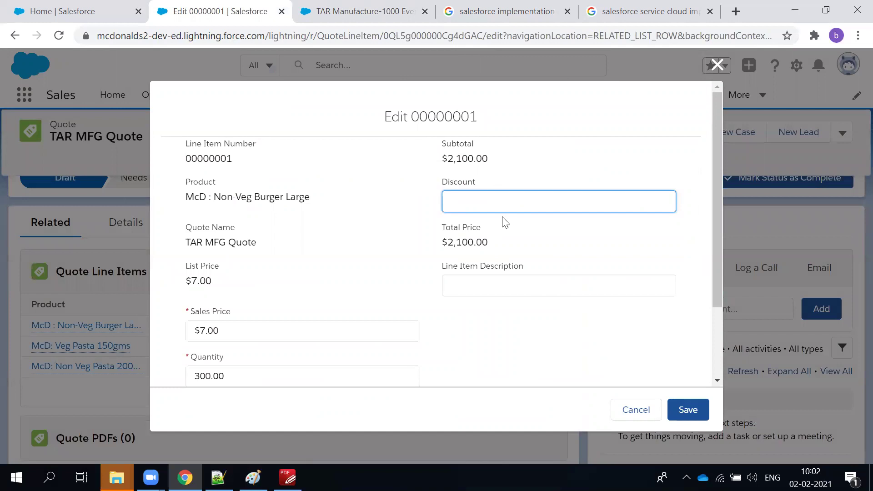
{"action": "left_click", "coordinate": [712, 73]}
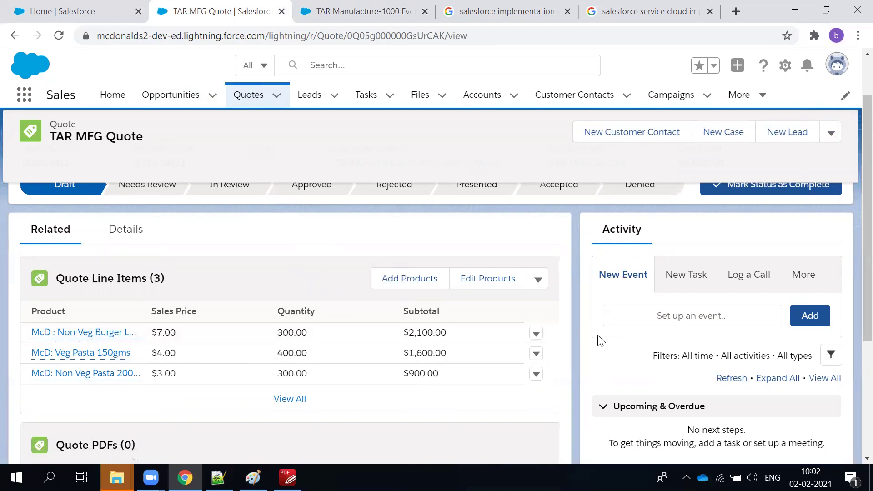
{"action": "left_click", "coordinate": [536, 333]}
{"action": "left_click", "coordinate": [531, 340]}
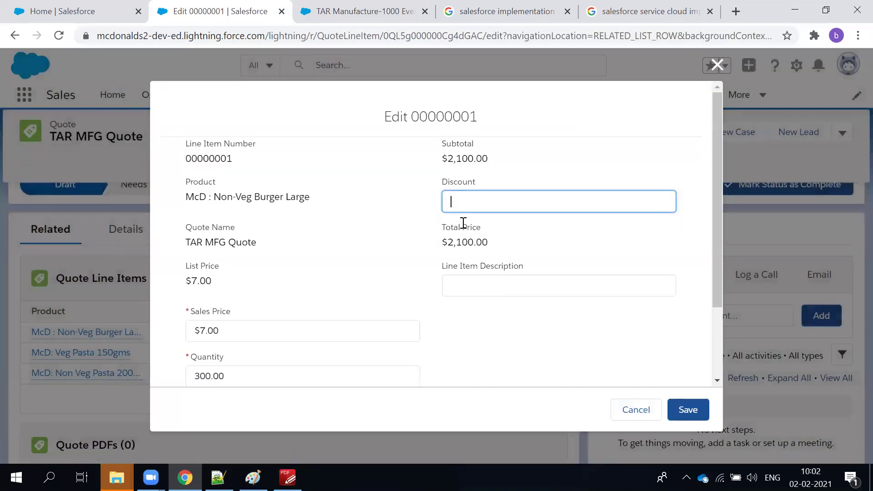
{"action": "left_click", "coordinate": [559, 246]}
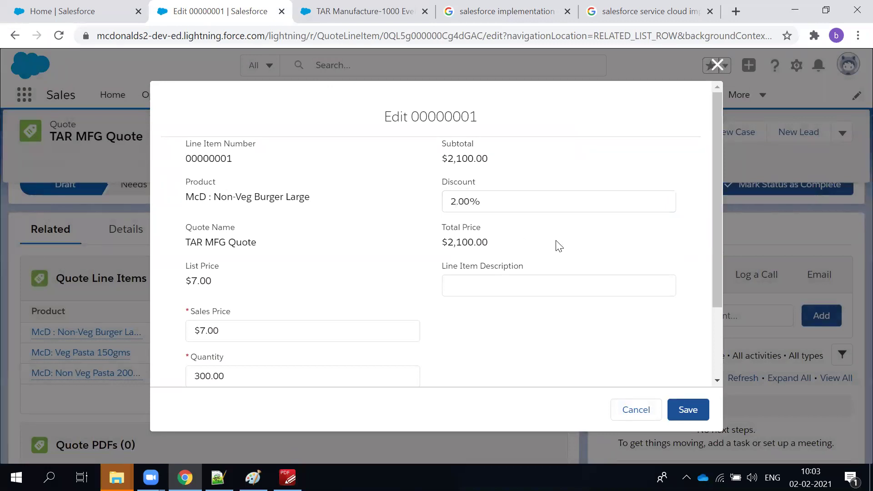
{"action": "scroll", "coordinate": [564, 273], "scroll_direction": "down", "scroll_amount": 2}
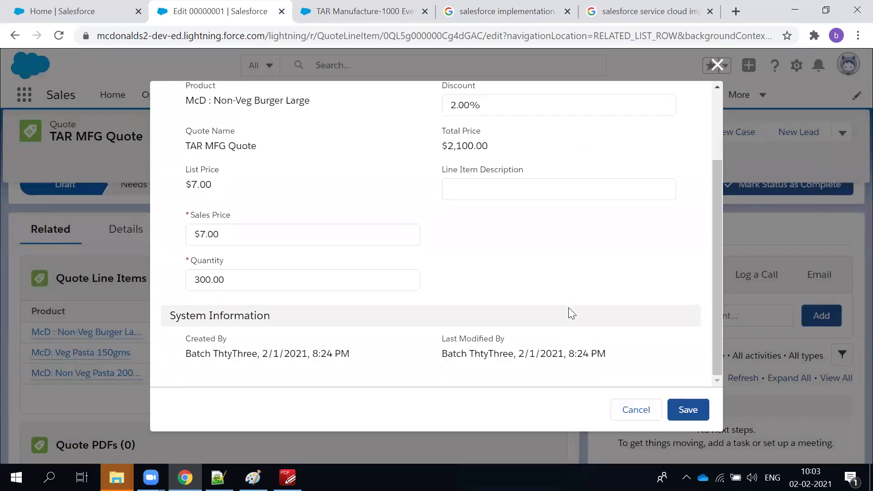
{"action": "left_click", "coordinate": [690, 409]}
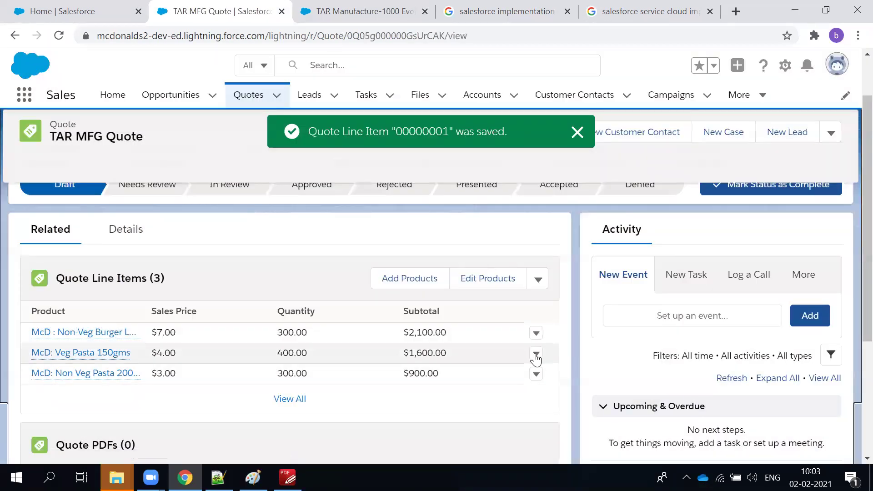
Give the Veg Pasta 150gms and Non Veg Pasta 200gms lines a 5% discount each.
{"action": "left_click", "coordinate": [540, 353]}
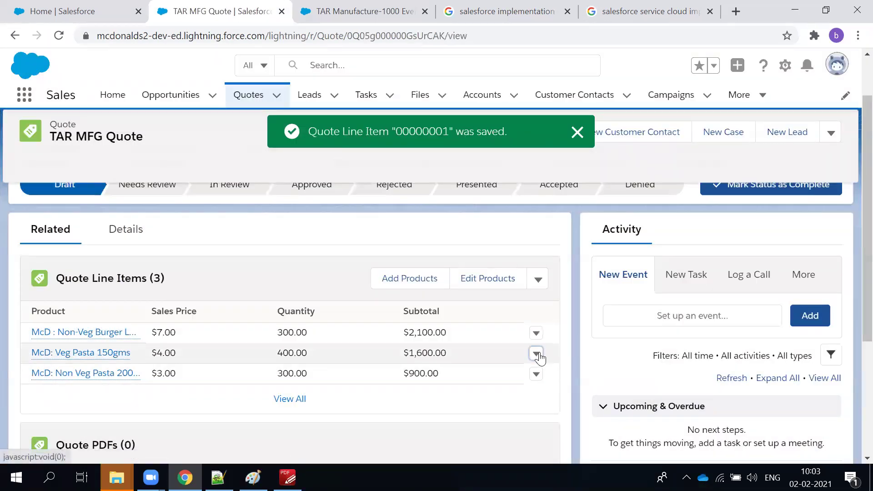
{"action": "left_click", "coordinate": [531, 342]}
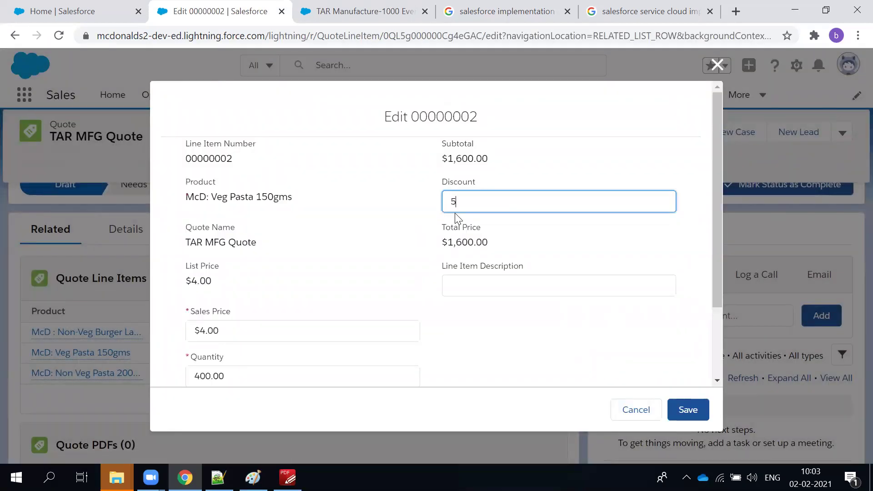
{"action": "type", "text": "5"}
{"action": "left_click", "coordinate": [627, 358]}
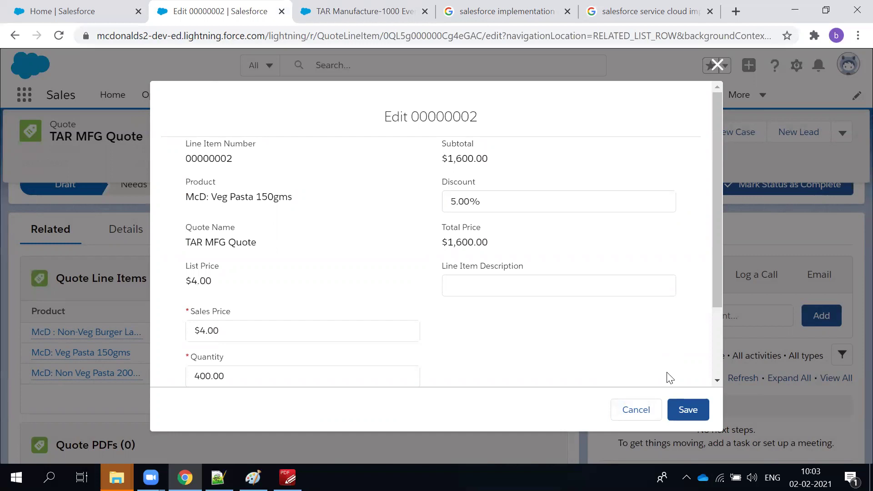
{"action": "left_click", "coordinate": [697, 409]}
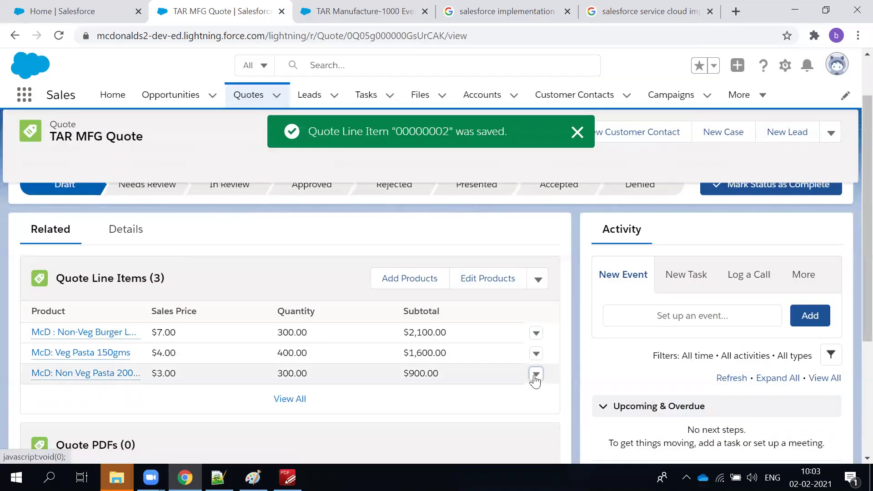
{"action": "left_click", "coordinate": [536, 374]}
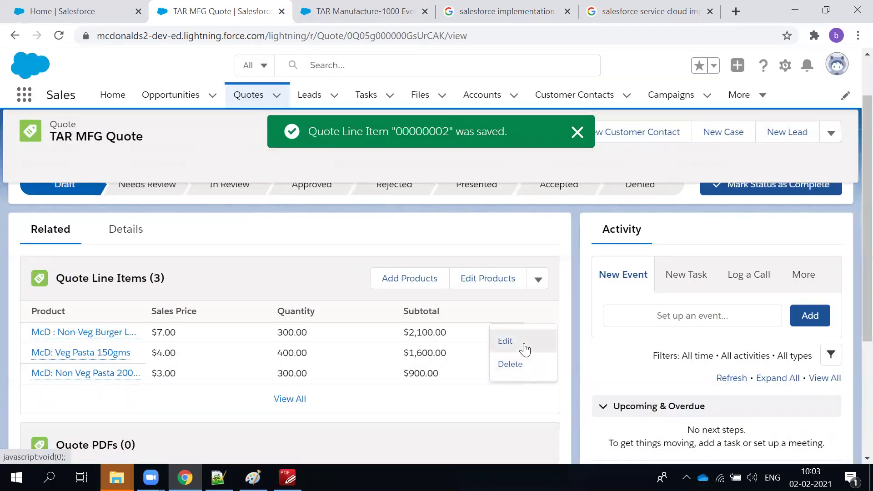
{"action": "left_click", "coordinate": [524, 344]}
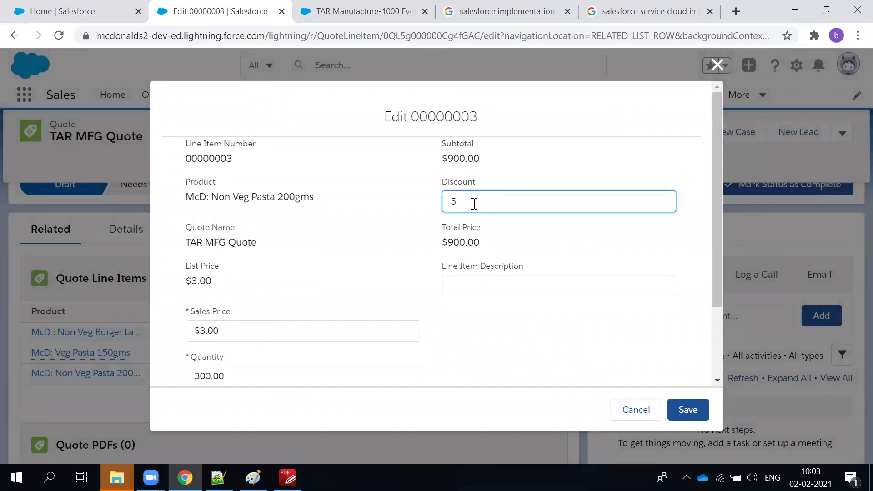
{"action": "left_click", "coordinate": [687, 408]}
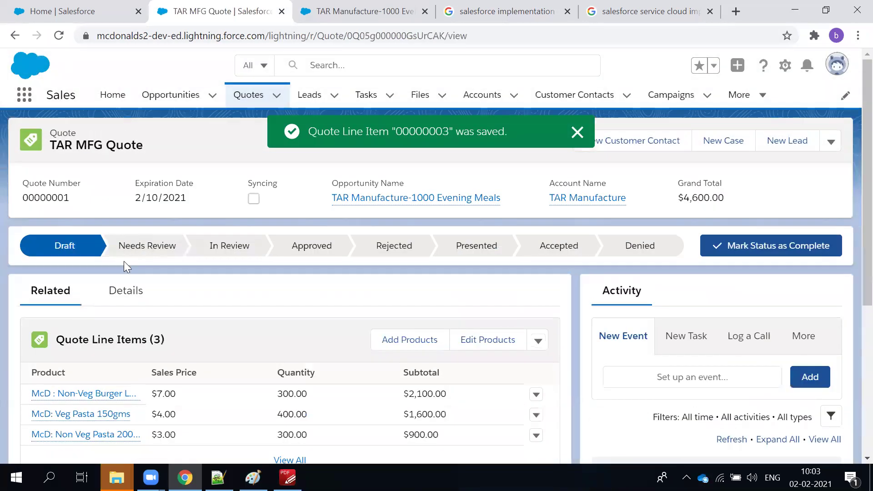
Open View All under Quote Line Items and check each line's discount and subtotal.
{"action": "left_click", "coordinate": [136, 291]}
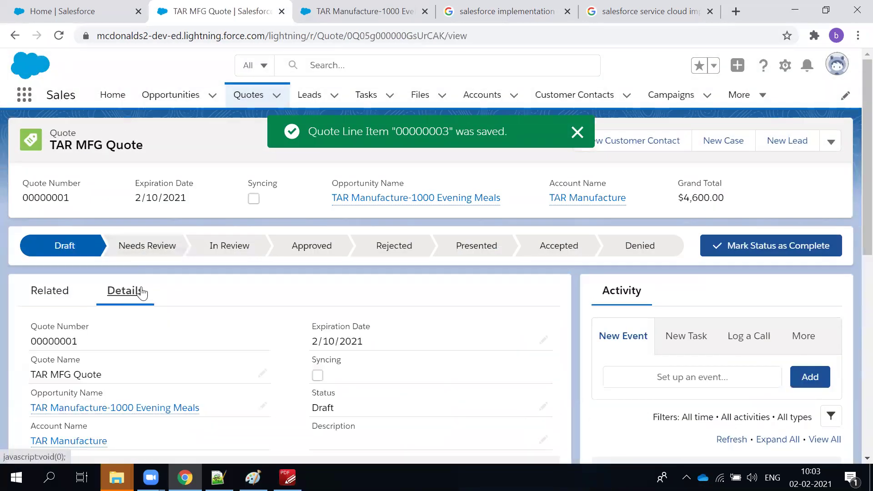
{"action": "left_click", "coordinate": [49, 296]}
{"action": "scroll", "coordinate": [260, 308], "scroll_direction": "down", "scroll_amount": 1}
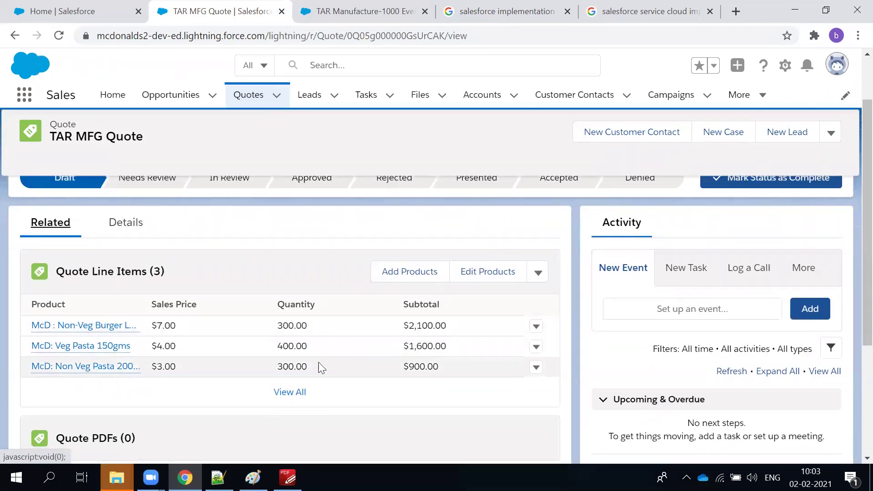
{"action": "left_click", "coordinate": [280, 397]}
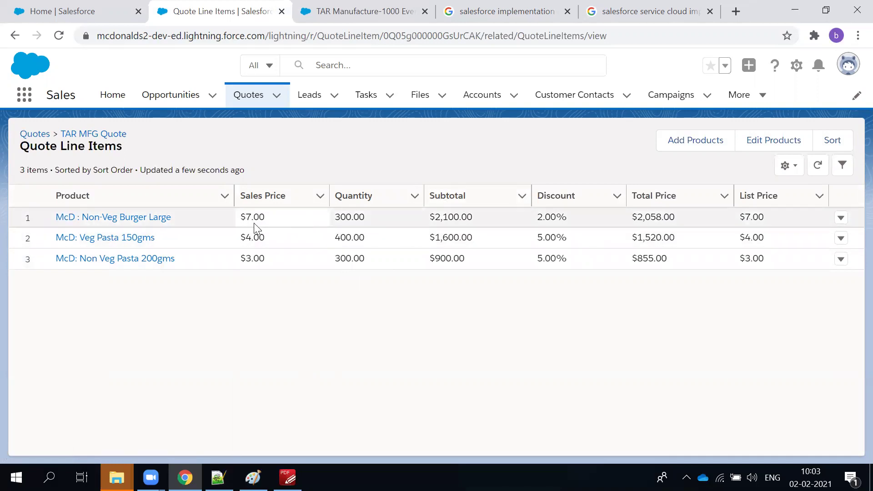
{"action": "left_click", "coordinate": [431, 215]}
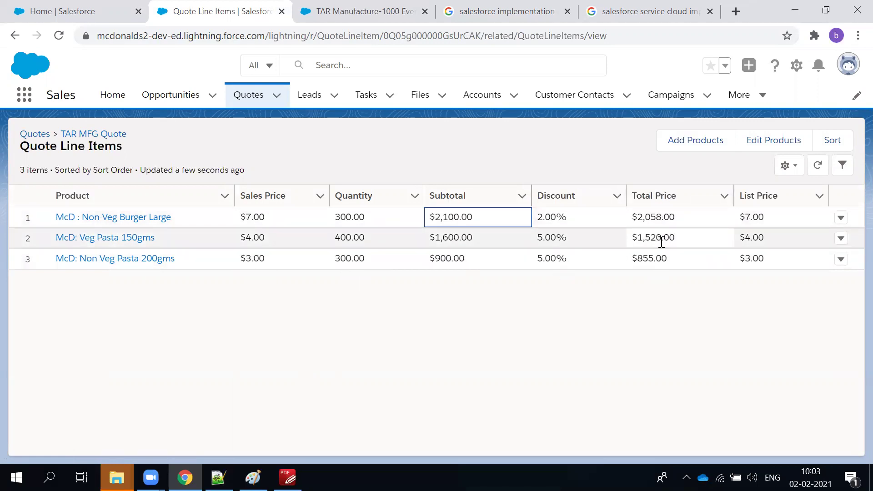
{"action": "left_click", "coordinate": [621, 331]}
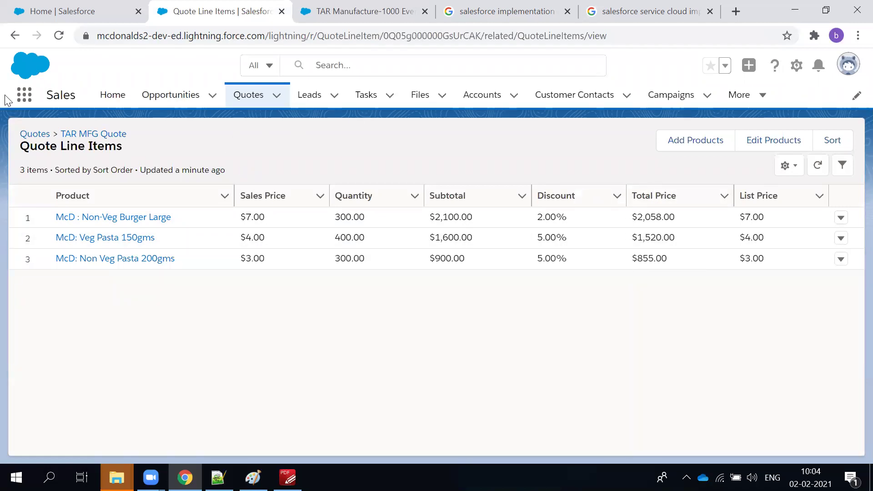
Return to the TAR MFG Quote, confirm the $4,433.00 grand total, and select the Presented stage.
{"action": "left_click", "coordinate": [109, 134]}
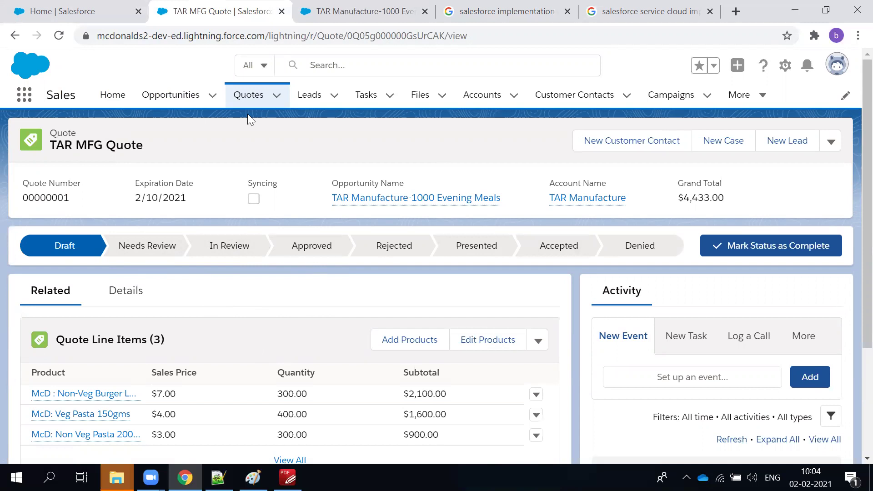
{"action": "triple_click", "coordinate": [184, 183]}
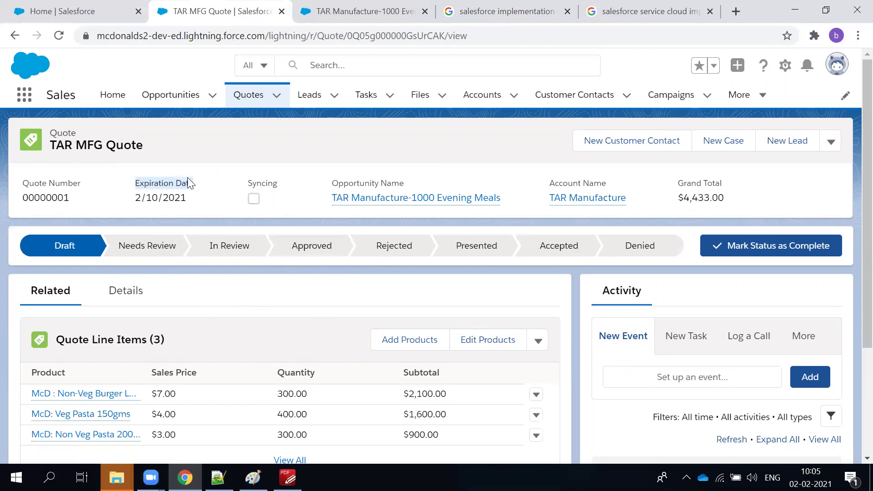
{"action": "left_click", "coordinate": [233, 182]}
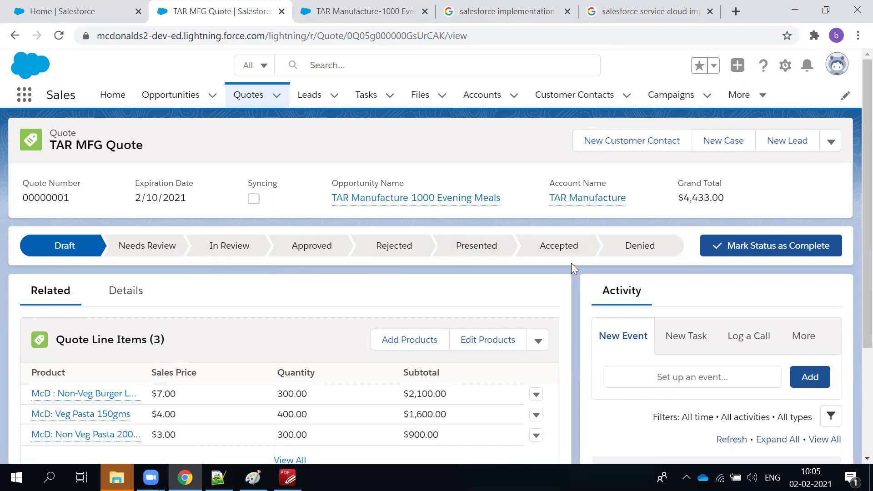
{"action": "left_click", "coordinate": [501, 253]}
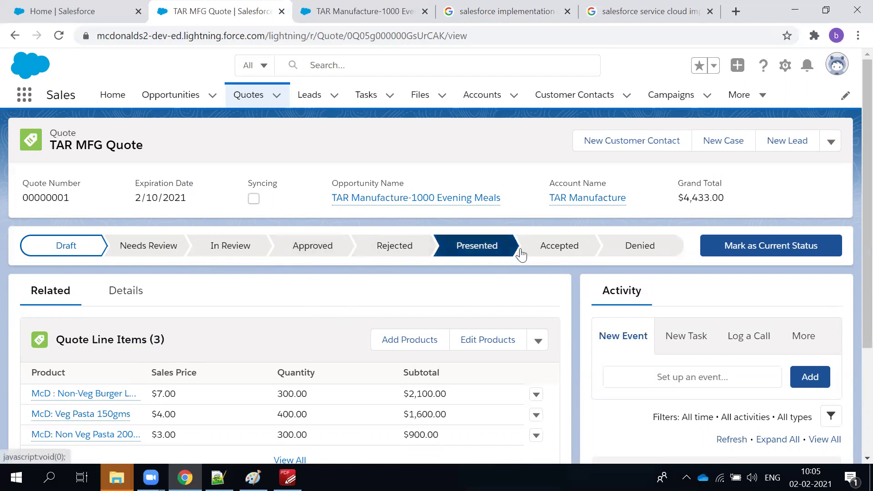
Make Accepted the quote's current status and check its details and totals.
{"action": "left_click", "coordinate": [566, 245]}
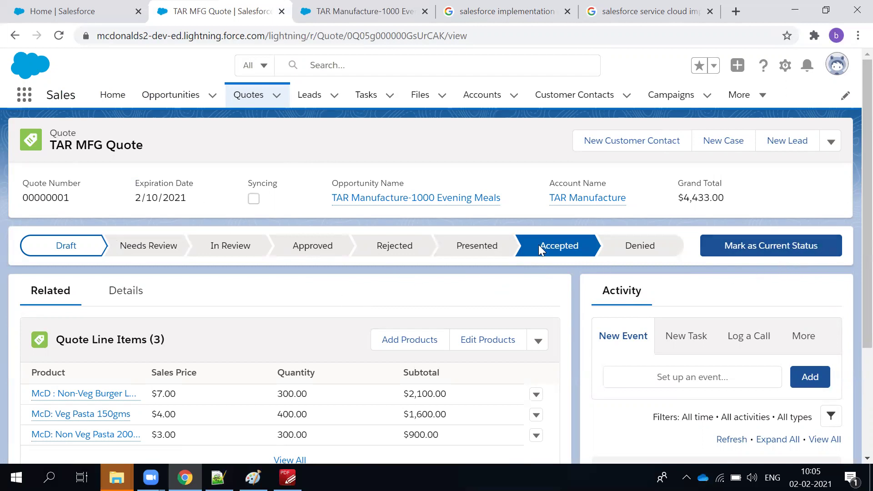
{"action": "double_click", "coordinate": [269, 184]}
{"action": "left_click", "coordinate": [768, 252]}
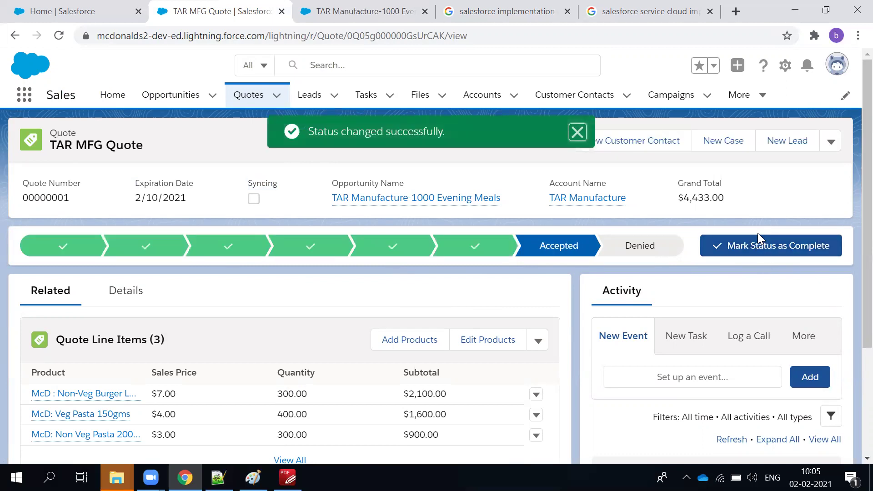
{"action": "left_click", "coordinate": [112, 300]}
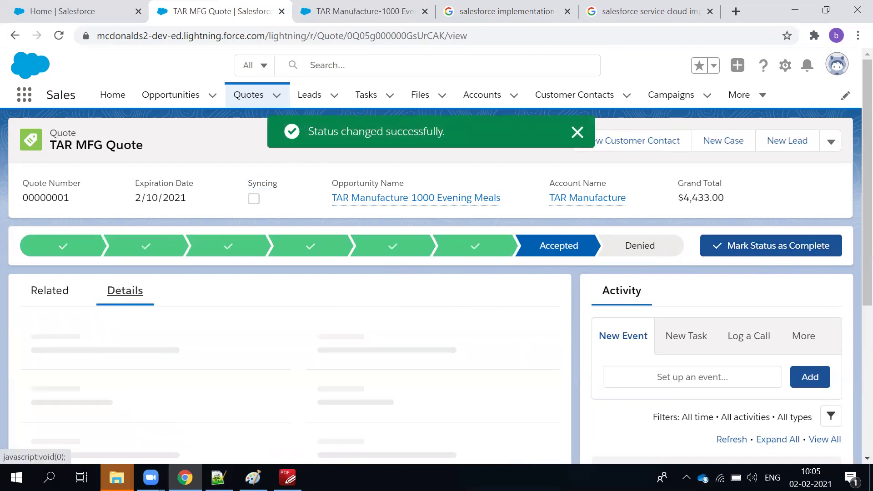
{"action": "scroll", "coordinate": [224, 282], "scroll_direction": "down", "scroll_amount": 4}
{"action": "scroll", "coordinate": [224, 282], "scroll_direction": "up", "scroll_amount": 1}
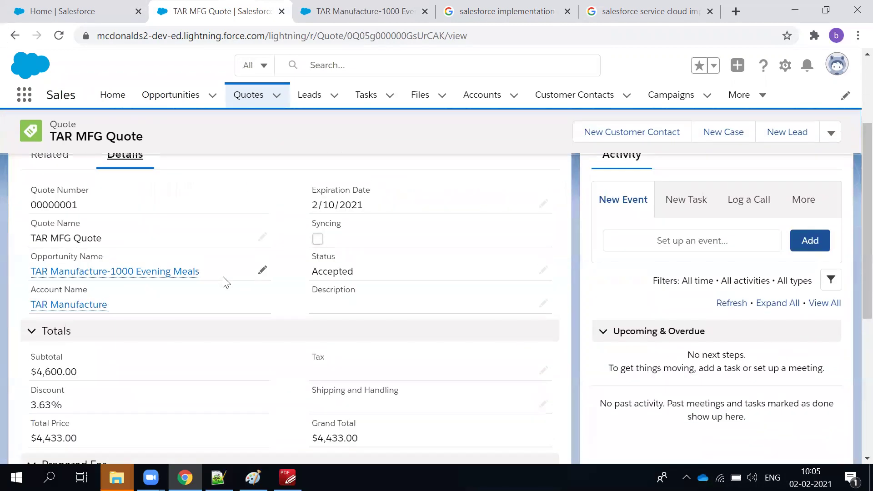
{"action": "scroll", "coordinate": [227, 281], "scroll_direction": "up", "scroll_amount": 3}
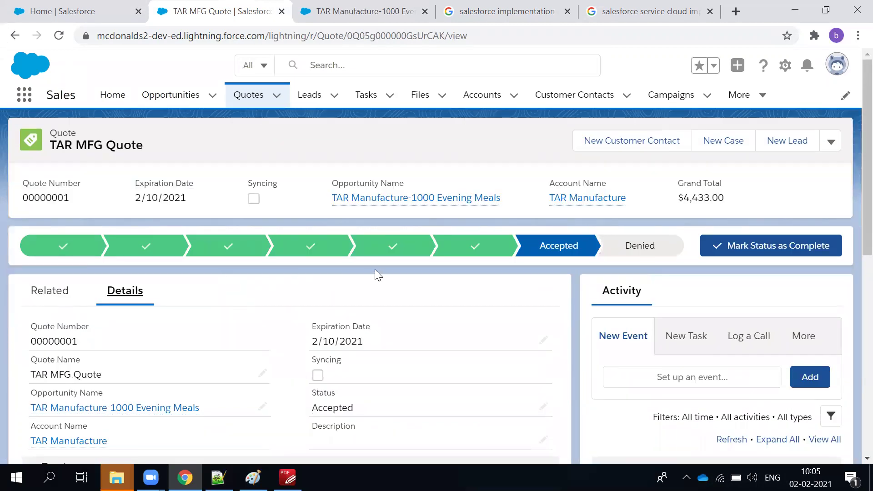
Review the Presented stage and related lists, then open the quote's actions list.
{"action": "left_click", "coordinate": [451, 256]}
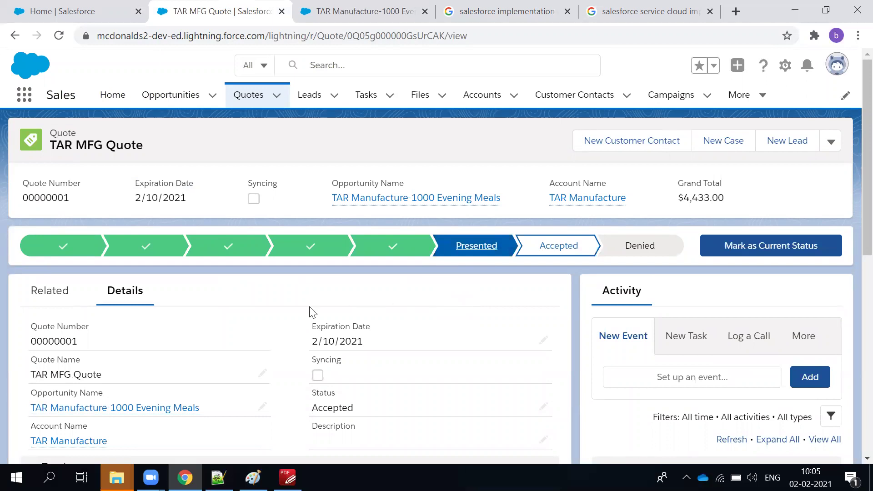
{"action": "left_click", "coordinate": [37, 292]}
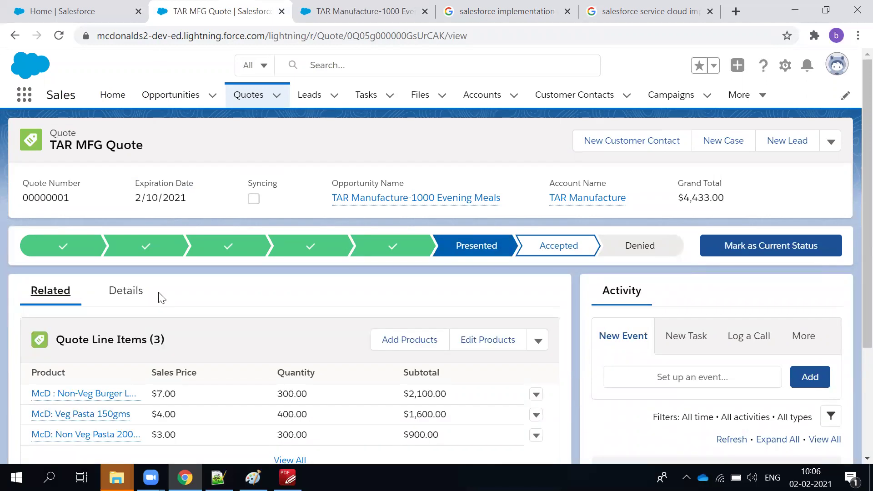
{"action": "scroll", "coordinate": [157, 296], "scroll_direction": "down", "scroll_amount": 3}
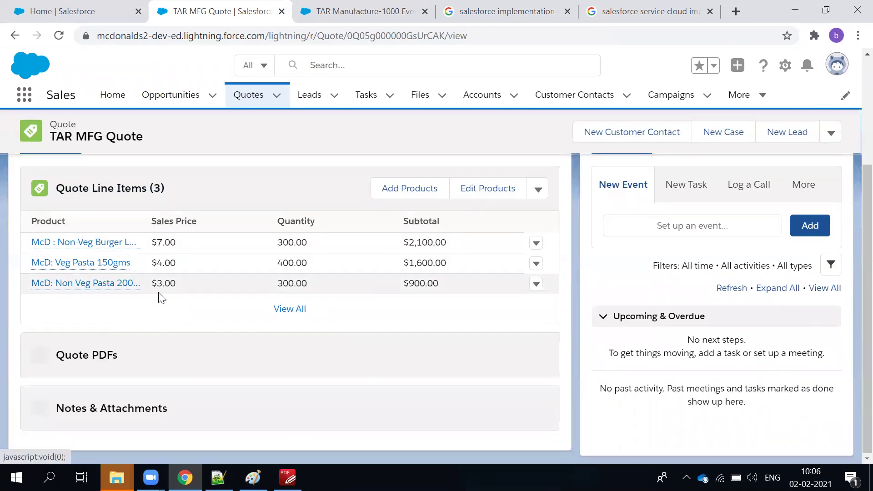
{"action": "scroll", "coordinate": [380, 363], "scroll_direction": "up", "scroll_amount": 3}
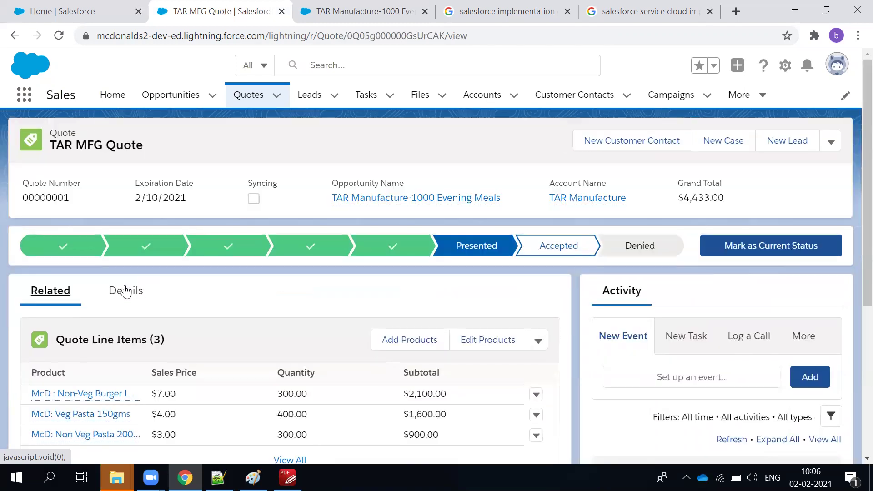
{"action": "left_click", "coordinate": [834, 155]}
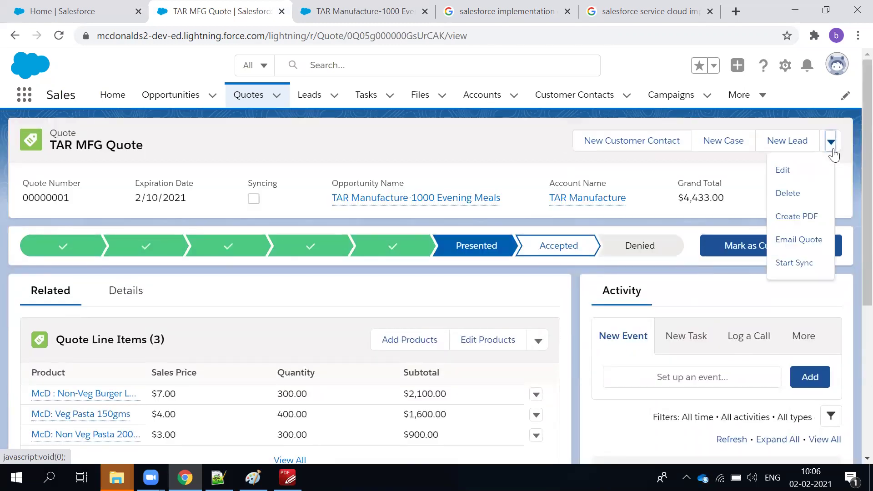
Create the quote PDF and check the burger pricing, 3.63% discount and $4,433.00 grand total.
{"action": "left_click", "coordinate": [802, 223]}
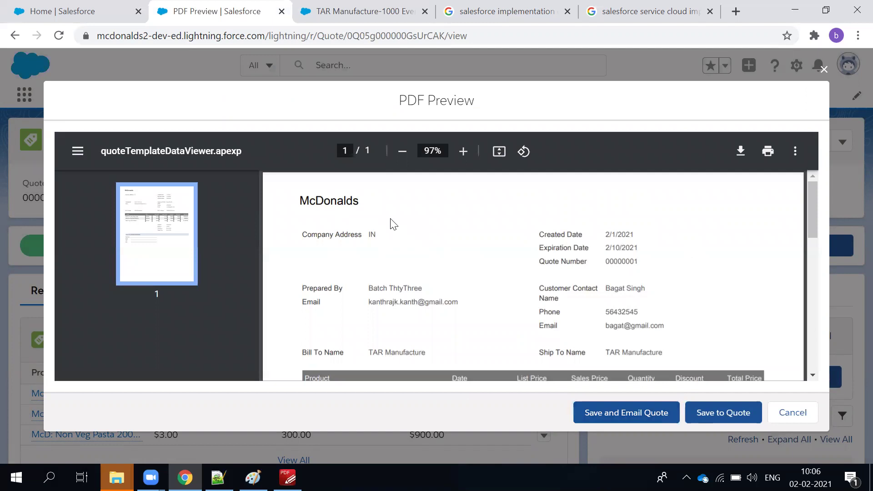
{"action": "scroll", "coordinate": [582, 270], "scroll_direction": "down", "scroll_amount": 2}
{"action": "left_click_drag", "start_coordinate": [342, 326], "coordinate": [756, 341]}
{"action": "scroll", "coordinate": [757, 336], "scroll_direction": "down", "scroll_amount": 4}
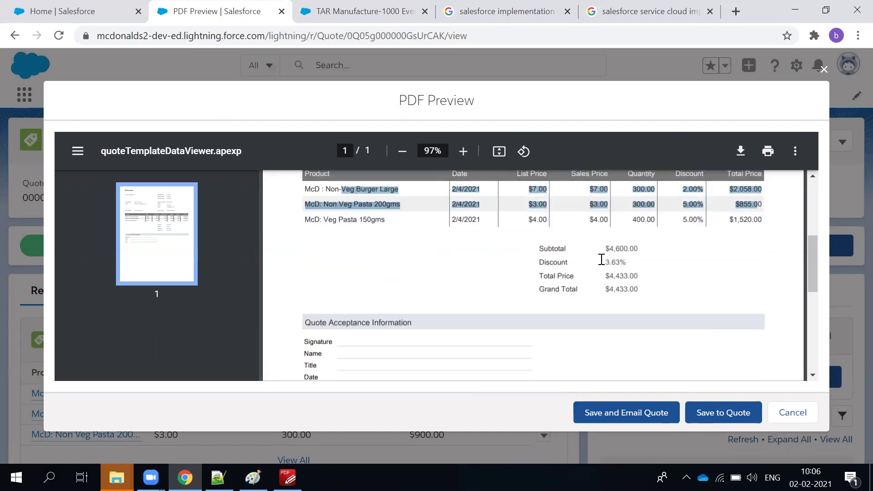
{"action": "left_click_drag", "start_coordinate": [604, 262], "coordinate": [635, 260]}
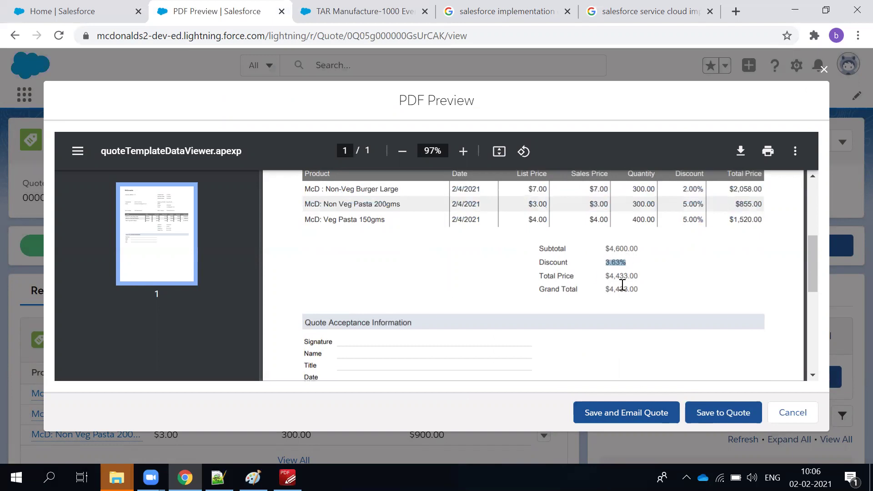
{"action": "left_click_drag", "start_coordinate": [611, 291], "coordinate": [643, 292]}
{"action": "left_click", "coordinate": [745, 299]}
Re-check the Grand Total line in the preview, then save the PDF and email the quote.
{"action": "scroll", "coordinate": [745, 299], "scroll_direction": "down", "scroll_amount": 3}
{"action": "scroll", "coordinate": [745, 300], "scroll_direction": "up", "scroll_amount": 6}
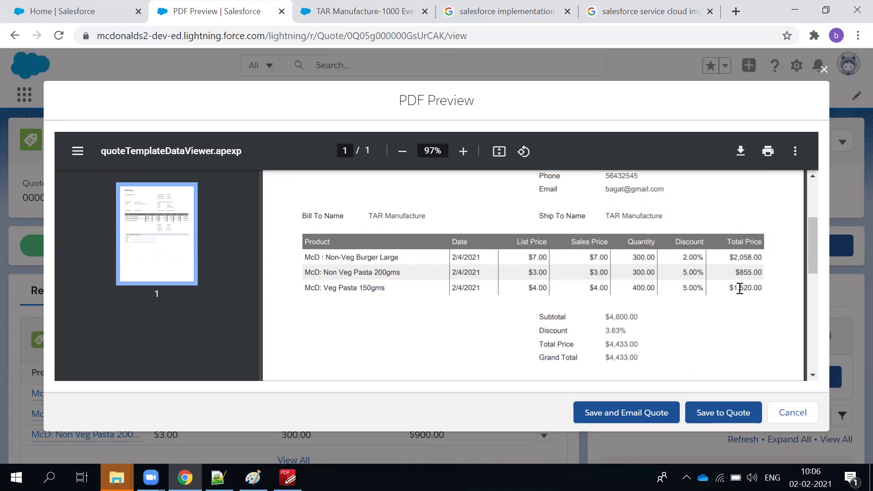
{"action": "scroll", "coordinate": [644, 346], "scroll_direction": "down", "scroll_amount": 3}
{"action": "left_click_drag", "start_coordinate": [641, 295], "coordinate": [535, 299]}
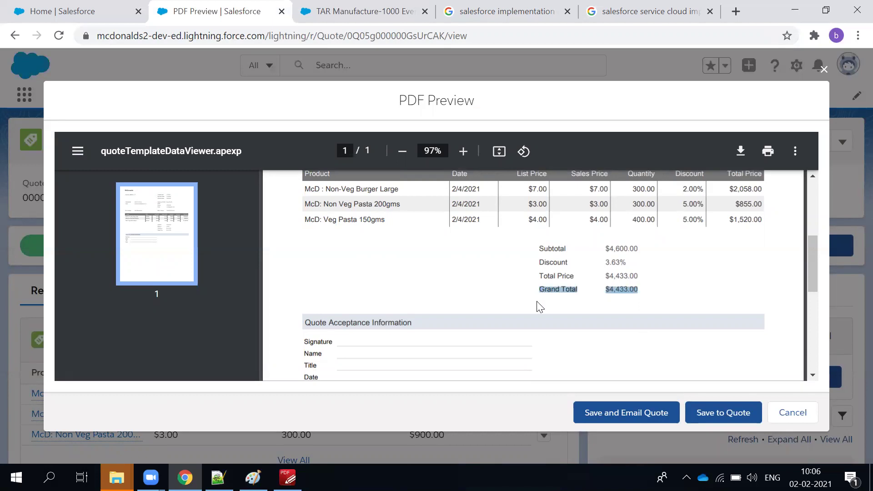
{"action": "left_click", "coordinate": [703, 273]}
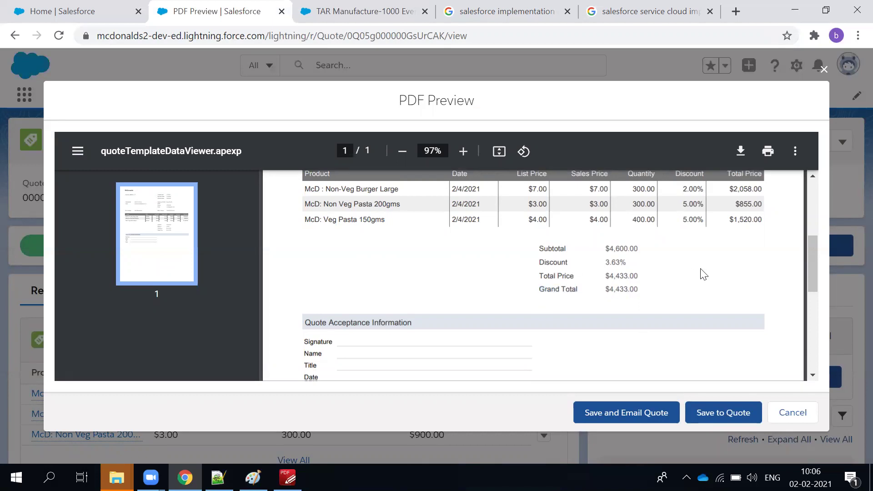
{"action": "left_click_drag", "start_coordinate": [543, 290], "coordinate": [670, 289]}
{"action": "left_click", "coordinate": [692, 295]}
{"action": "scroll", "coordinate": [692, 295], "scroll_direction": "up", "scroll_amount": 5}
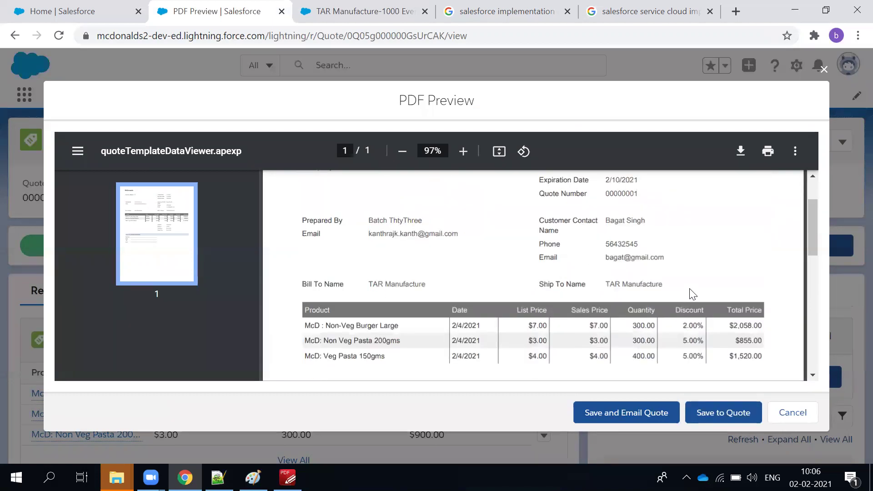
{"action": "left_click", "coordinate": [644, 418]}
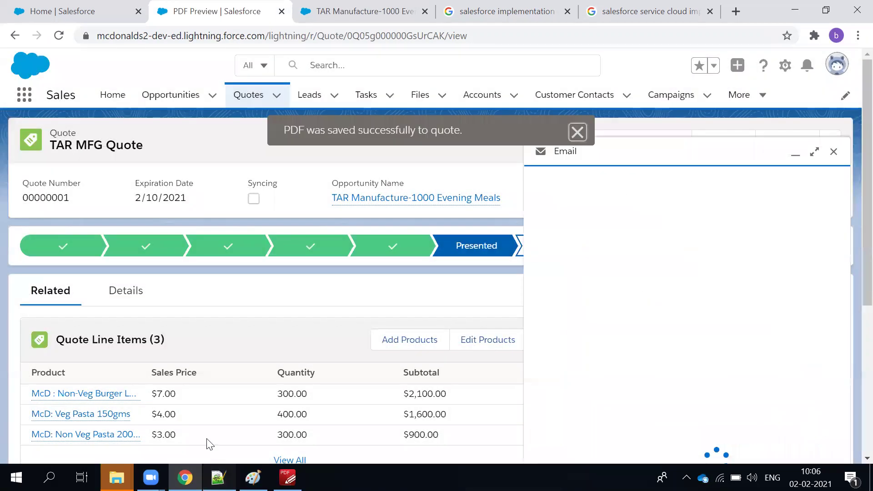
Copy the three recipient addresses from lines 149–151 of Batch33.txt in Notepad++.
{"action": "left_click", "coordinate": [219, 477]}
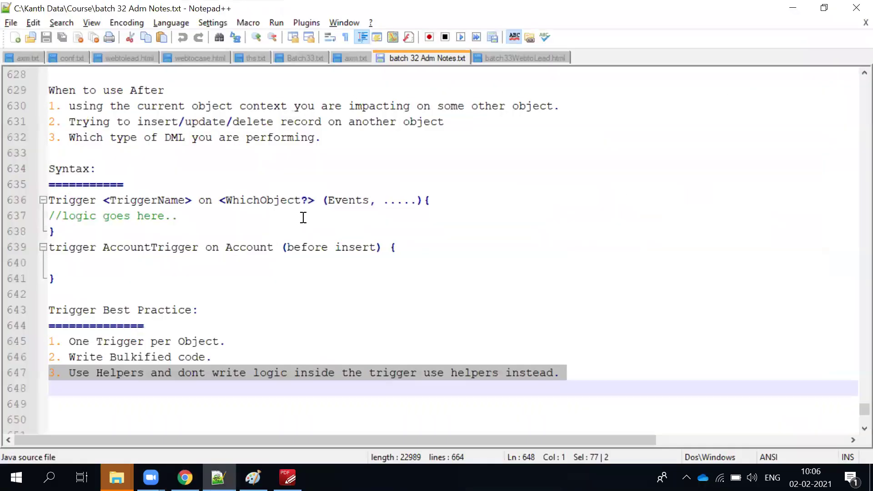
{"action": "left_click", "coordinate": [538, 55]}
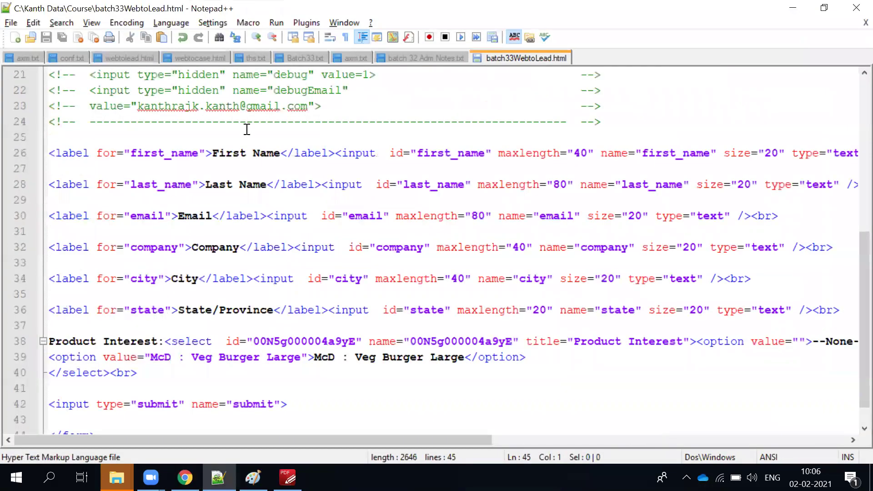
{"action": "scroll", "coordinate": [247, 130], "scroll_direction": "up", "scroll_amount": 2}
{"action": "left_click", "coordinate": [299, 56]}
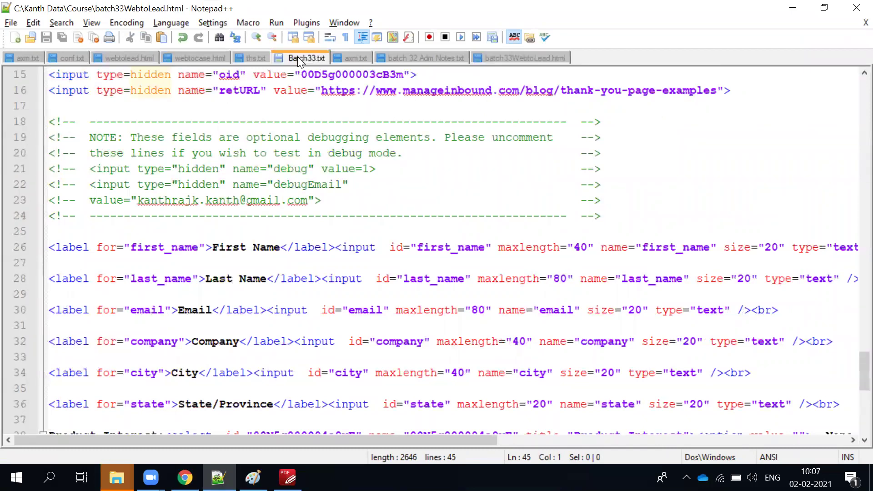
{"action": "scroll", "coordinate": [142, 258], "scroll_direction": "up", "scroll_amount": 6}
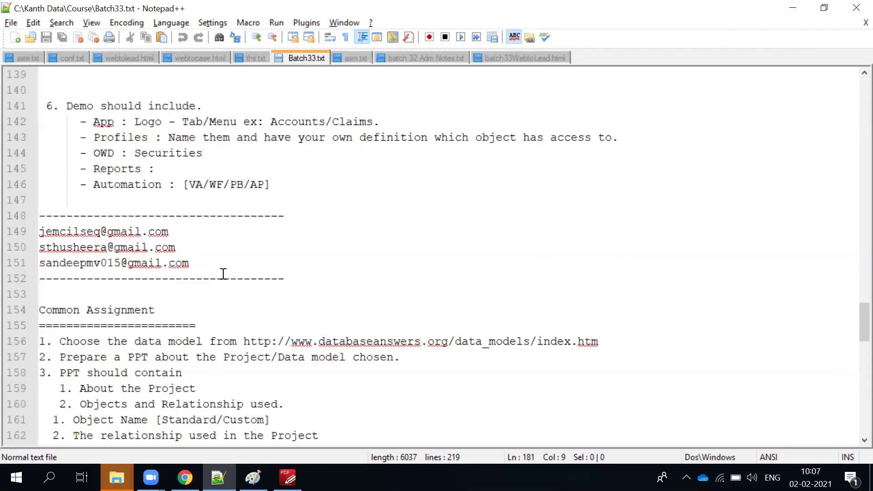
{"action": "left_click_drag", "start_coordinate": [223, 279], "coordinate": [34, 234]}
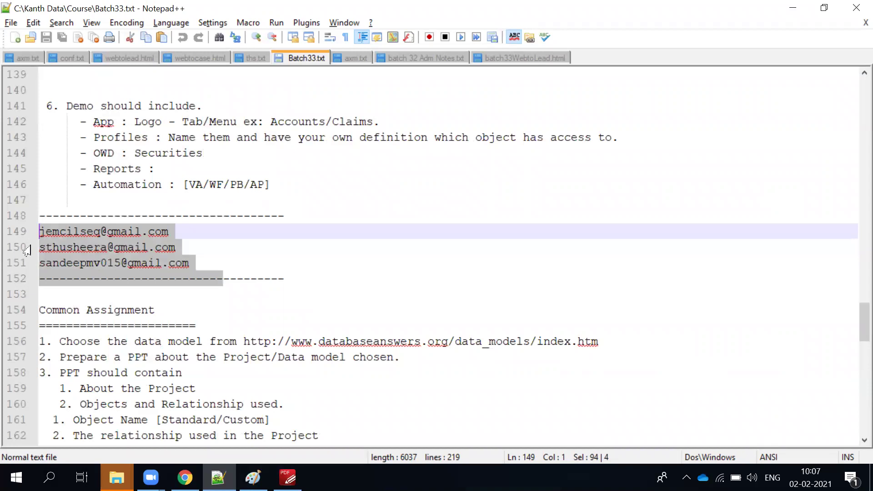
{"action": "key", "text": "alt+Tab"}
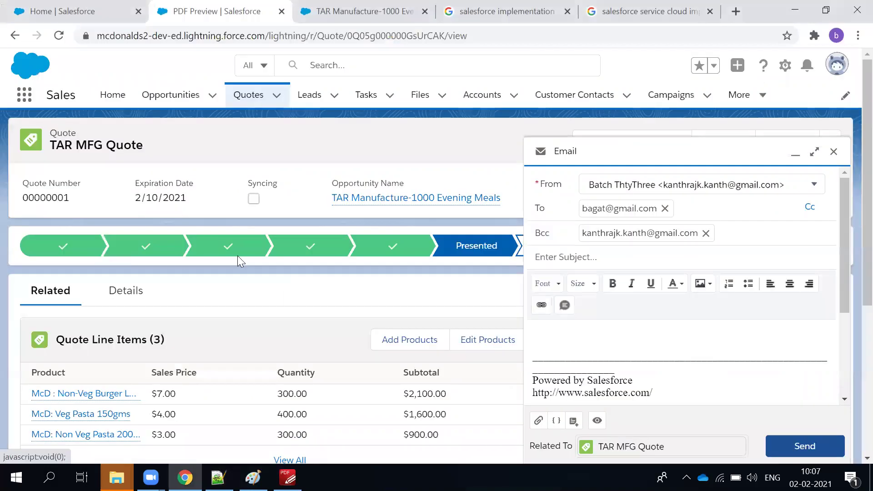
Remove the customer's address from the To field and paste in the copied addresses.
{"action": "left_click", "coordinate": [665, 208]}
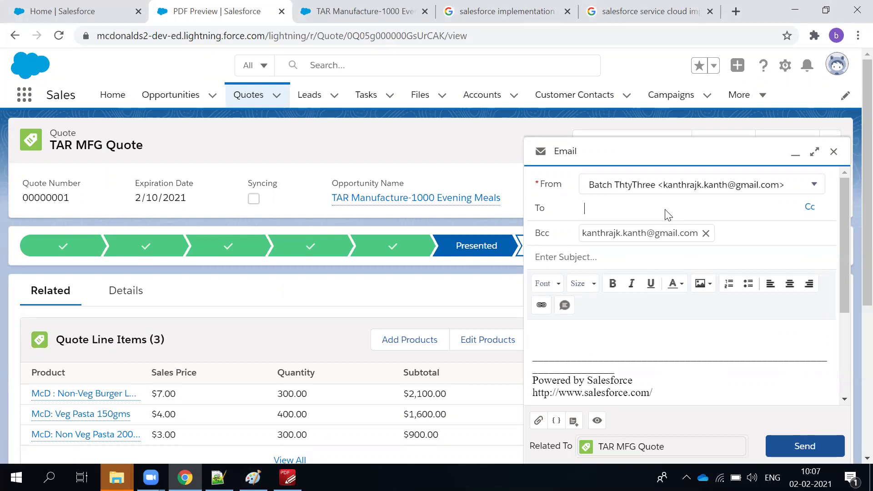
{"action": "key", "text": "ctrl+v"}
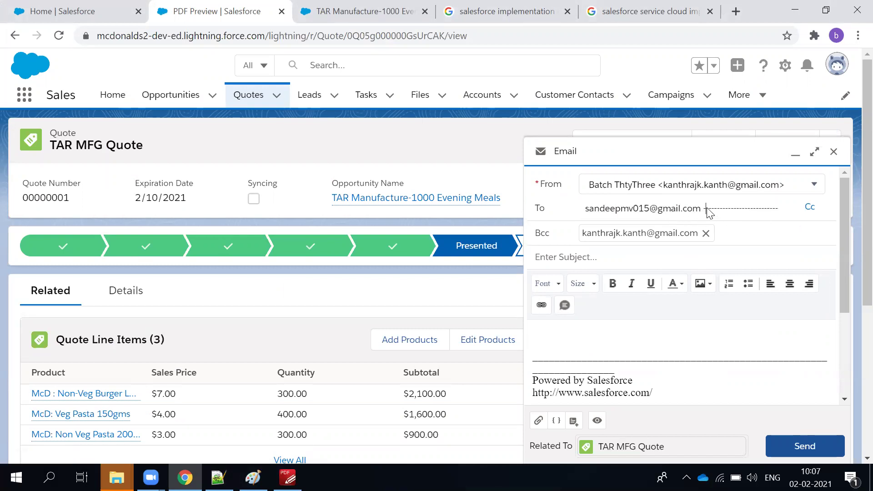
{"action": "left_click_drag", "start_coordinate": [707, 210], "coordinate": [803, 212]}
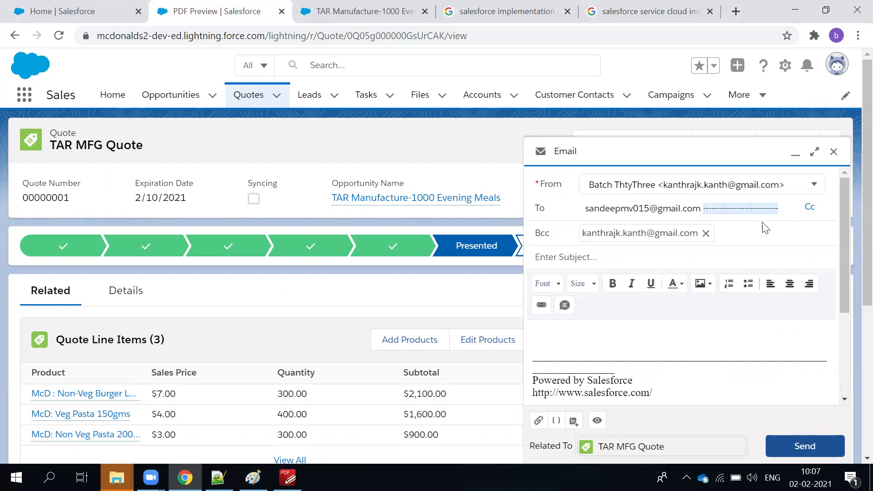
{"action": "key", "text": "ctrl+v"}
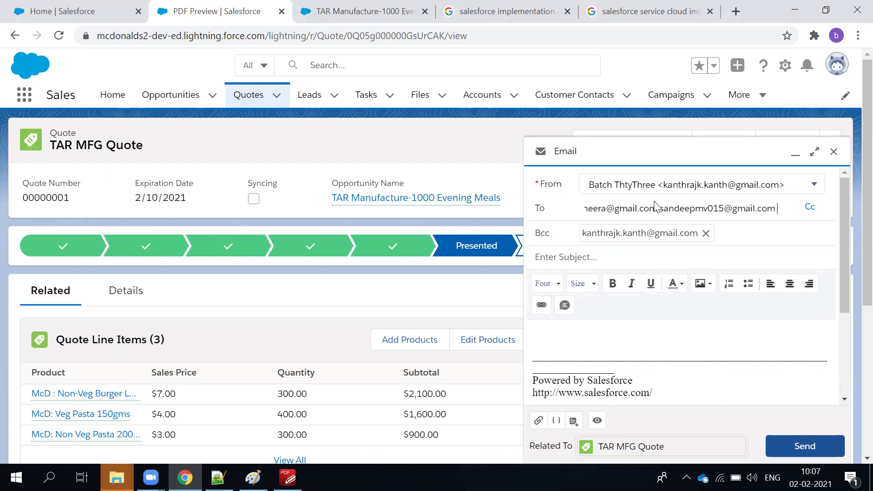
Join the pasted addresses into one recipient entry, then delete that malformed entry.
{"action": "key", "text": "Left"}
{"action": "key", "text": "Left"}
{"action": "key", "text": "Left"}
{"action": "key", "text": "Left"}
{"action": "key", "text": "Left"}
{"action": "key", "text": "Left"}
{"action": "key", "text": "Left"}
{"action": "key", "text": "Left"}
{"action": "key", "text": "Left"}
{"action": "key", "text": "Left"}
{"action": "key", "text": "Left"}
{"action": "key", "text": "Left"}
{"action": "key", "text": "Left"}
{"action": "key", "text": "Left"}
{"action": "key", "text": "Left"}
{"action": "key", "text": "Left"}
{"action": "key", "text": "Left"}
{"action": "key", "text": "Left"}
{"action": "key", "text": "Left"}
{"action": "key", "text": "Left"}
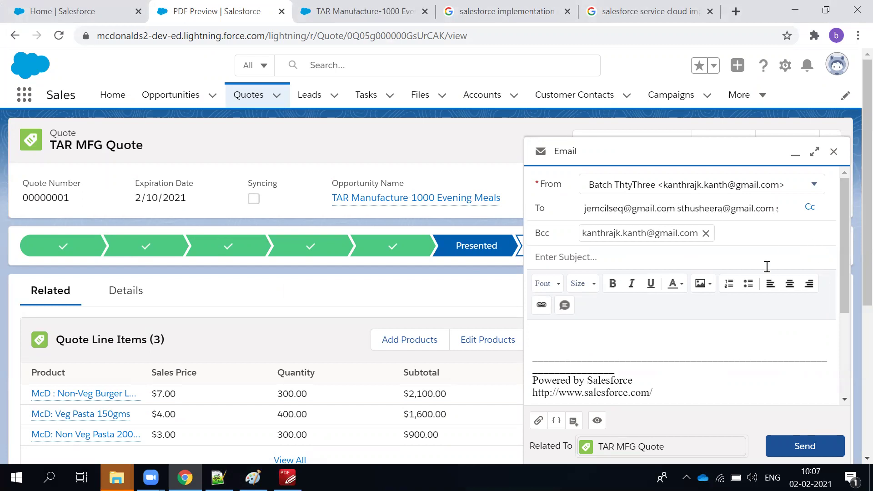
{"action": "left_click", "coordinate": [678, 213]}
{"action": "key", "text": "BackSpace"}
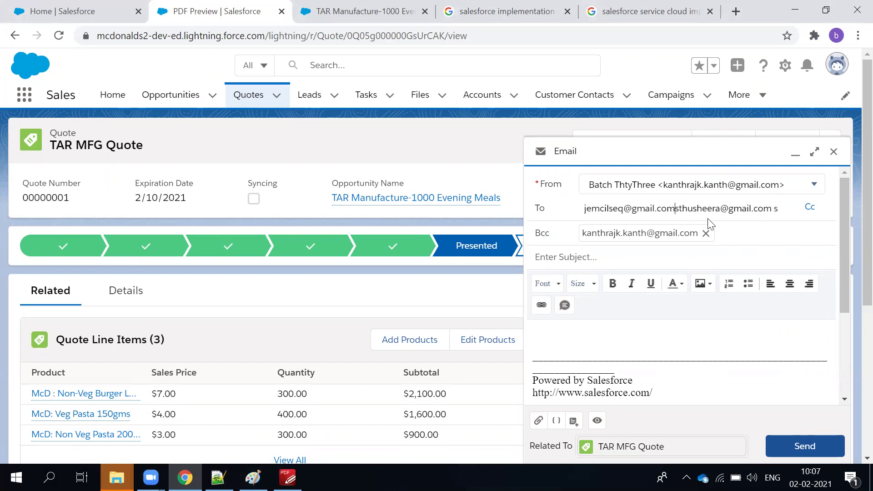
{"action": "key", "text": "Return"}
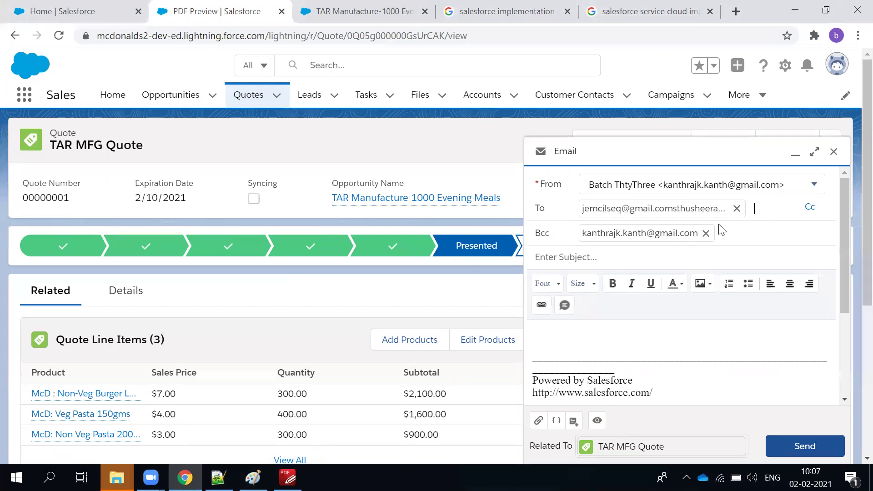
{"action": "left_click", "coordinate": [736, 208]}
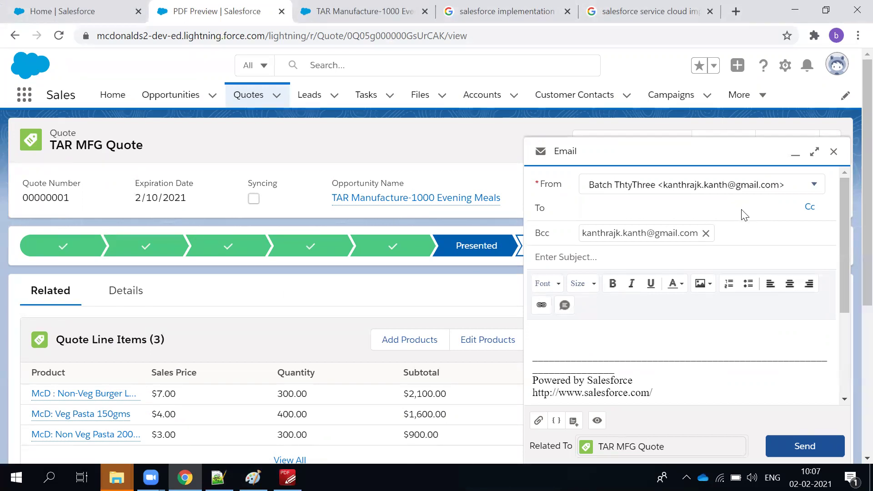
{"action": "key", "text": "alt+Tab"}
{"action": "left_click", "coordinate": [163, 231]}
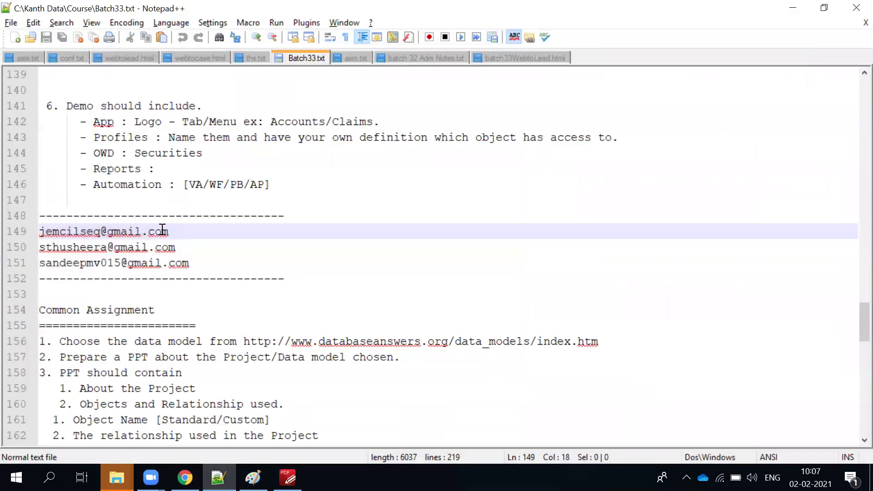
Combine the three addresses onto line 149 as a comma-separated list and copy it.
{"action": "left_click", "coordinate": [168, 231]}
{"action": "type", "text": ","}
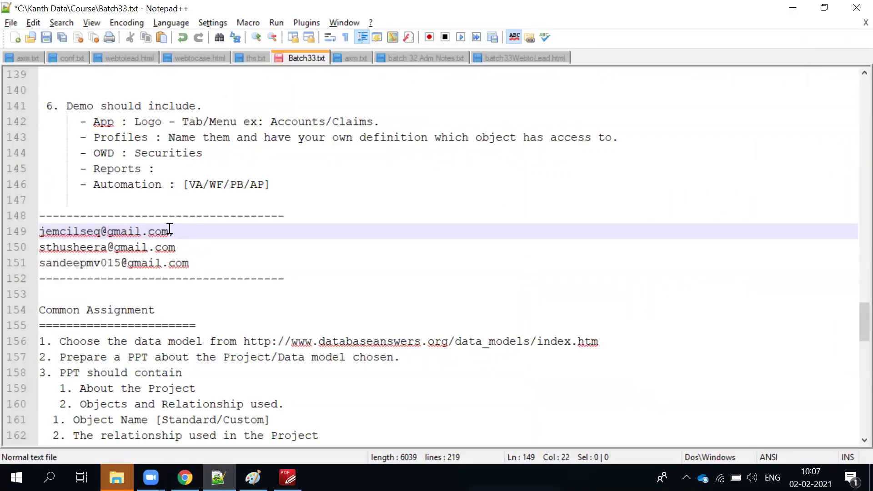
{"action": "left_click_drag", "start_coordinate": [177, 247], "coordinate": [37, 253]}
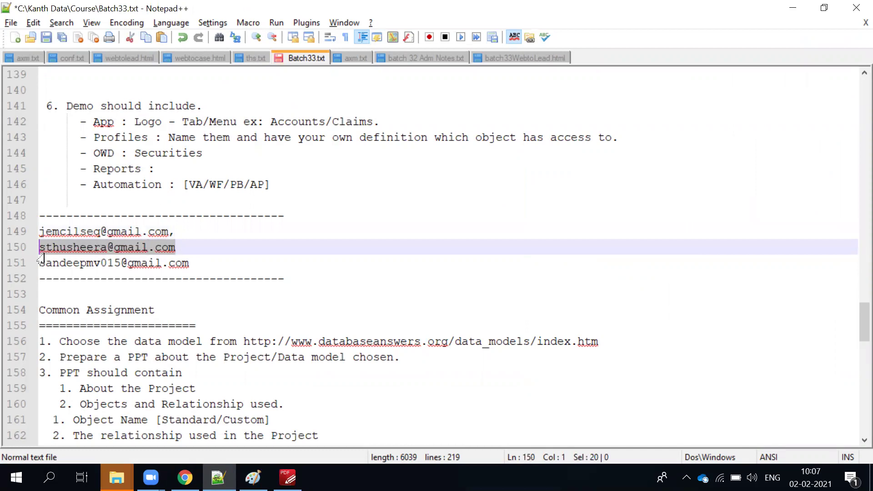
{"action": "key", "text": "ctrl+x"}
{"action": "left_click", "coordinate": [187, 230]}
{"action": "key", "text": "ctrl+v"}
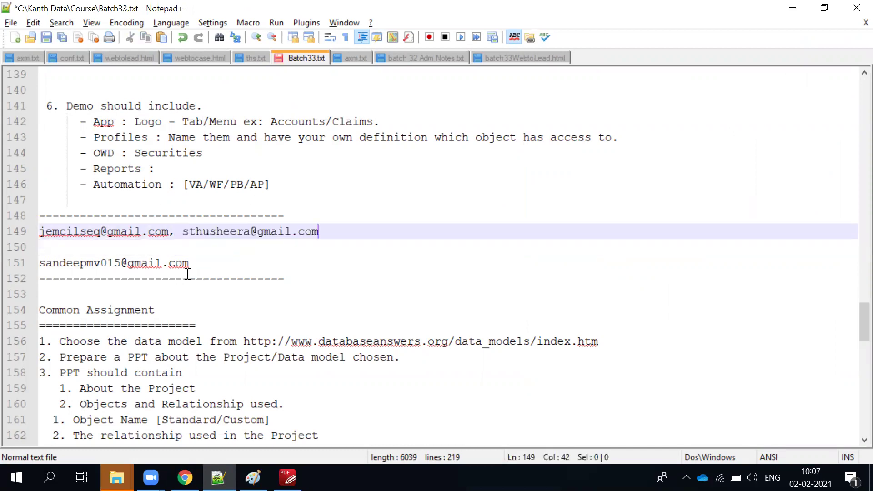
{"action": "type", "text": ","}
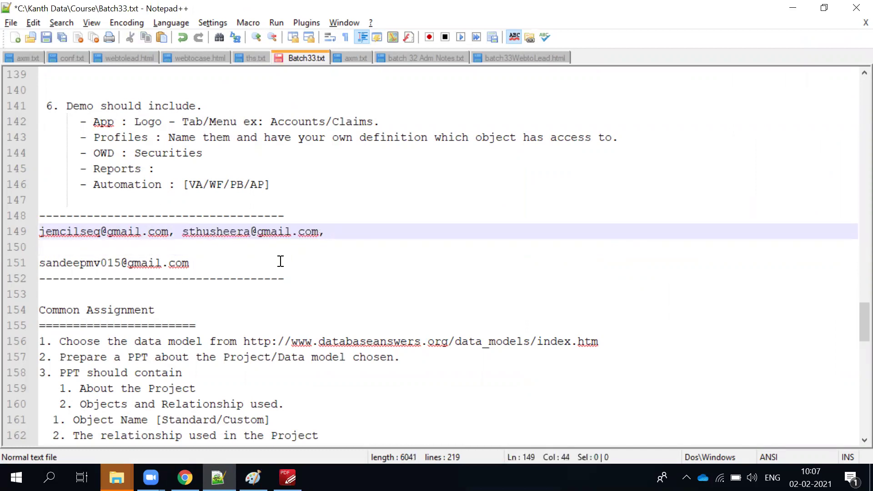
{"action": "left_click_drag", "start_coordinate": [194, 264], "coordinate": [14, 262]}
{"action": "key", "text": "ctrl+x"}
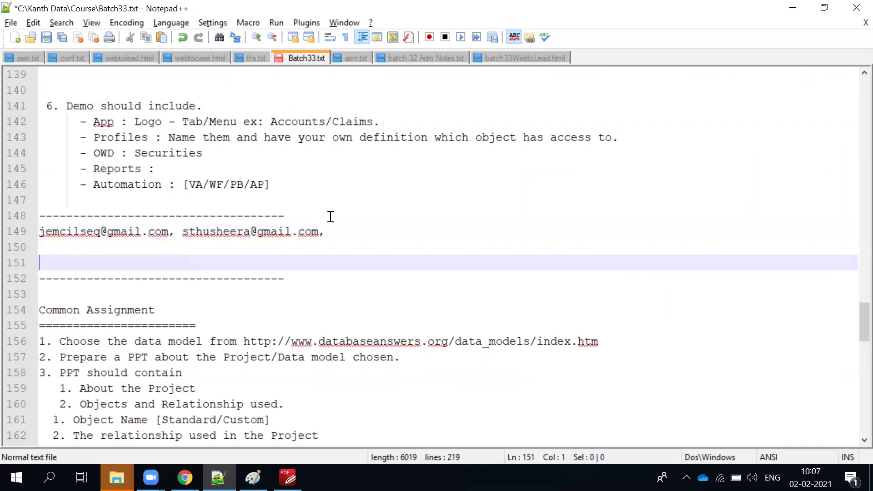
{"action": "left_click", "coordinate": [348, 232]}
{"action": "key", "text": "ctrl+v"}
{"action": "left_click_drag", "start_coordinate": [483, 232], "coordinate": [37, 243]}
{"action": "key", "text": "ctrl+c"}
Try pasting the comma list and a semicolon-separated pair as recipients, removing each merged entry.
{"action": "key", "text": "alt+Tab"}
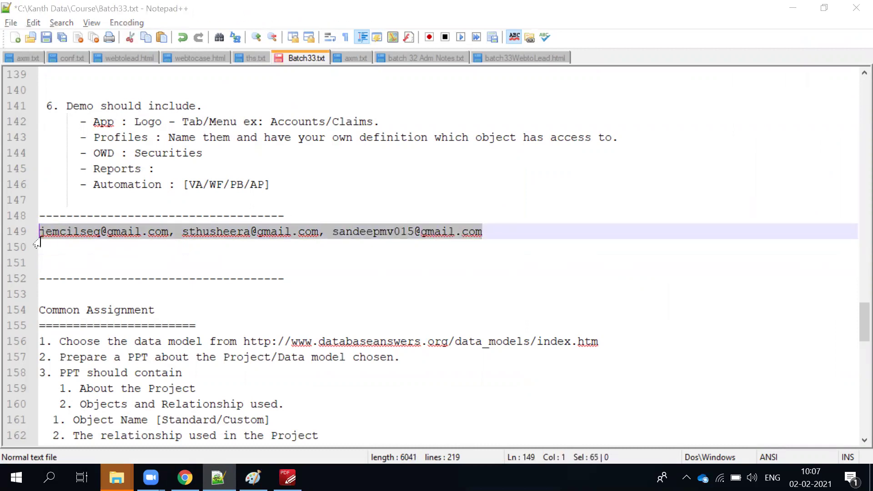
{"action": "key", "text": "ctrl+v"}
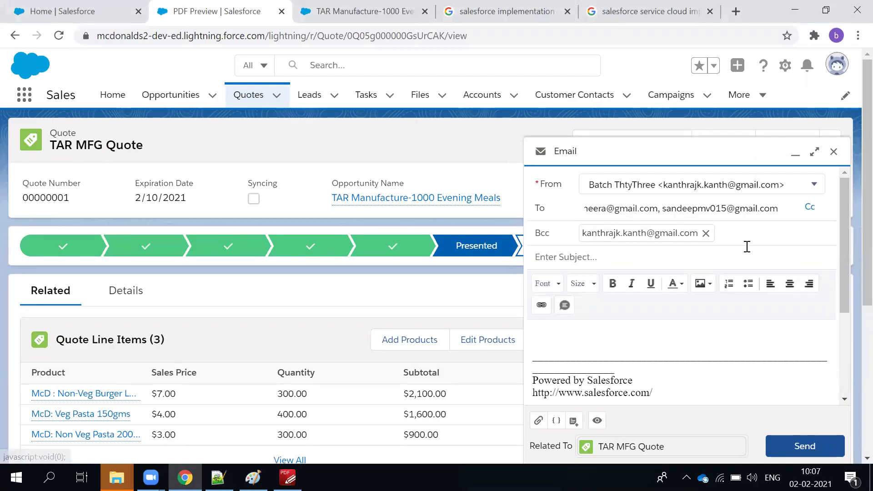
{"action": "left_click", "coordinate": [674, 339]}
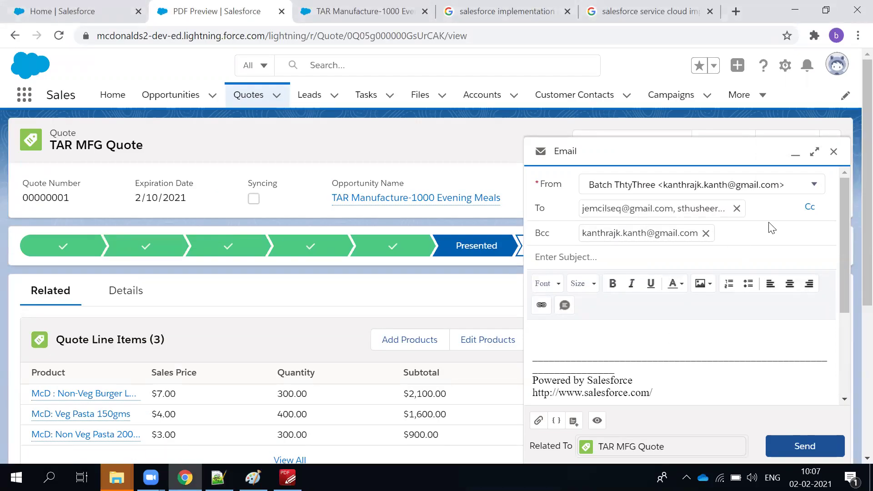
{"action": "left_click", "coordinate": [737, 210]}
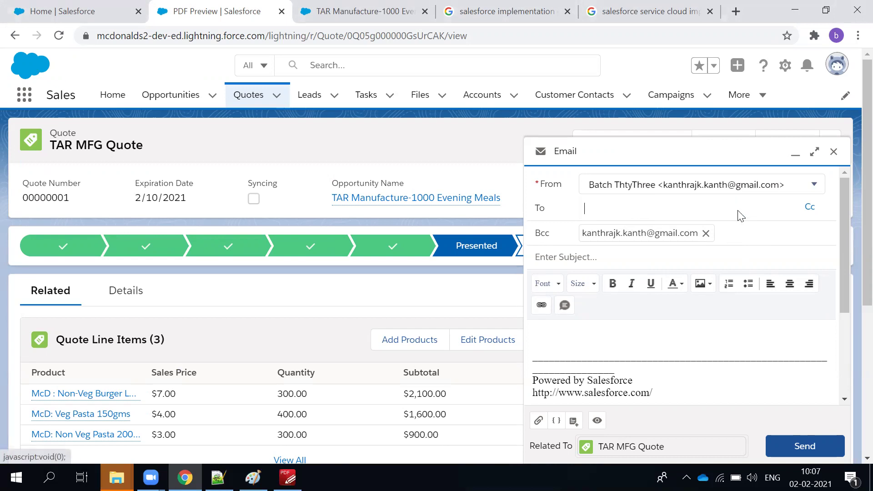
{"action": "key", "text": "alt+Tab"}
{"action": "left_click", "coordinate": [135, 251]}
{"action": "left_click", "coordinate": [175, 233]}
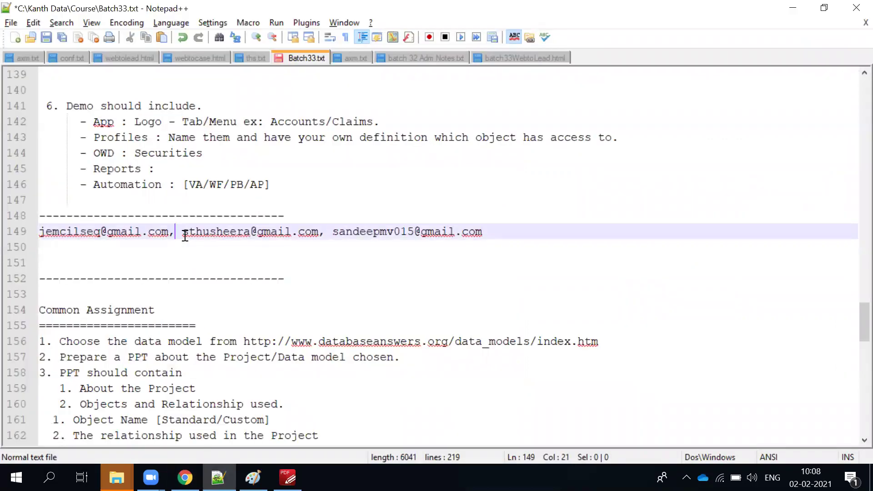
{"action": "key", "text": "BackSpace"}
{"action": "type", "text": ";"}
{"action": "left_click_drag", "start_coordinate": [318, 232], "coordinate": [27, 237]}
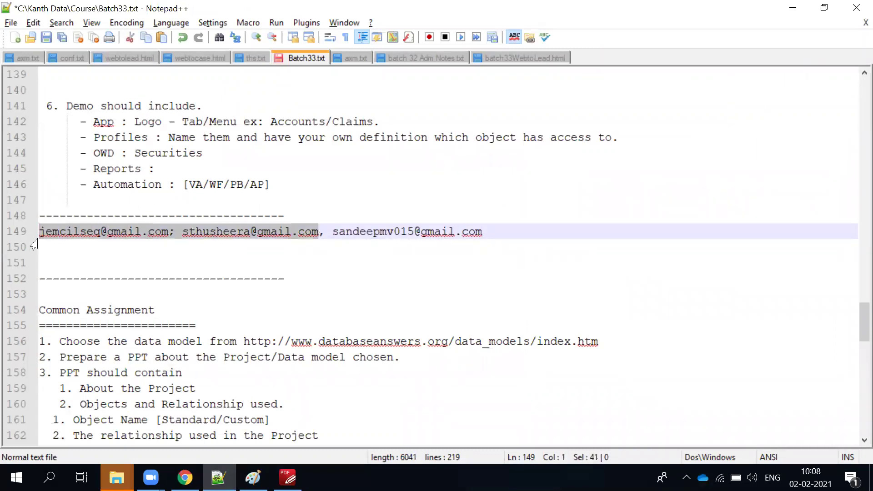
{"action": "key", "text": "alt+Tab"}
{"action": "key", "text": "ctrl+v"}
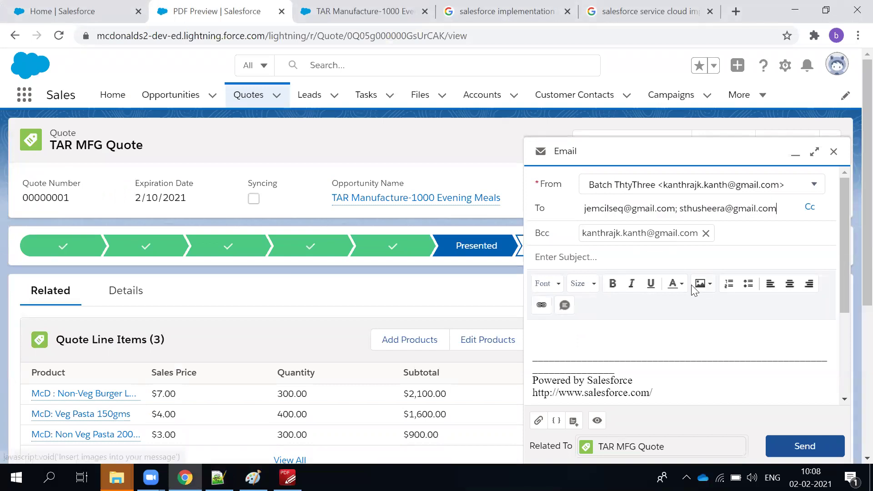
{"action": "left_click", "coordinate": [627, 345]}
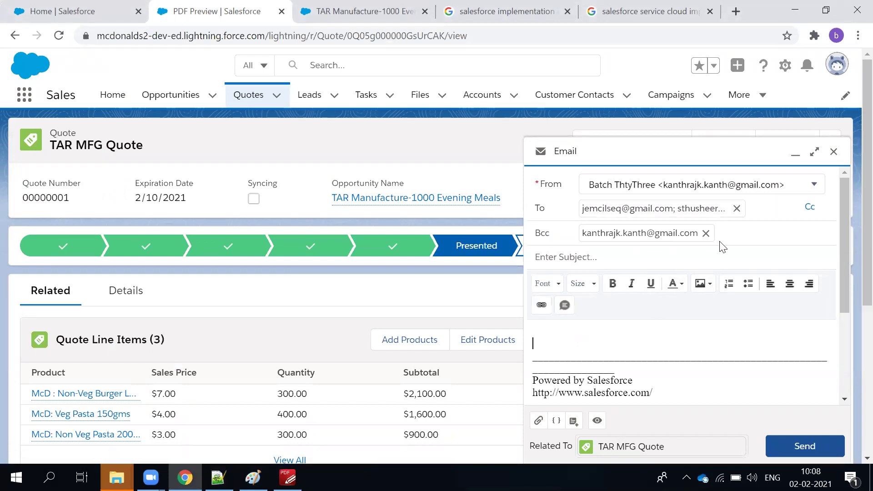
{"action": "left_click", "coordinate": [736, 208]}
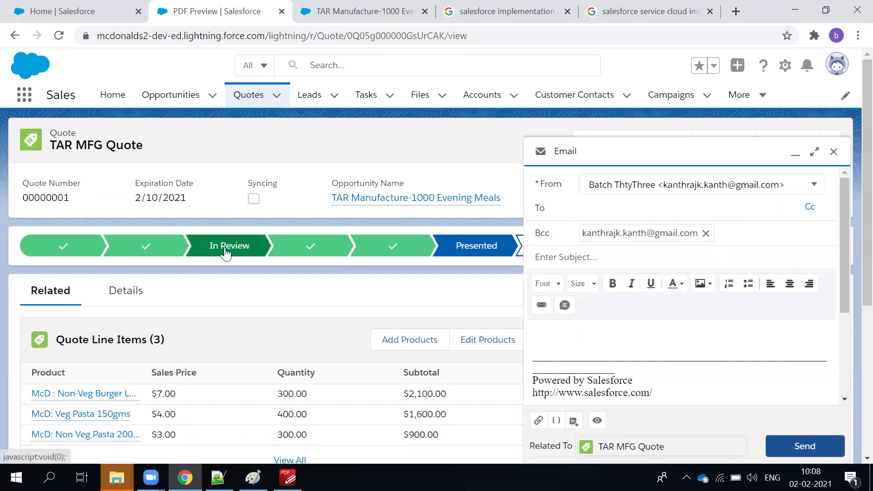
Copy only the first address from line 149 and add it as its own recipient.
{"action": "key", "text": "alt+Tab"}
{"action": "left_click", "coordinate": [168, 259]}
{"action": "left_click", "coordinate": [175, 232]}
{"action": "key", "text": "BackSpace"}
{"action": "type", "text": ","}
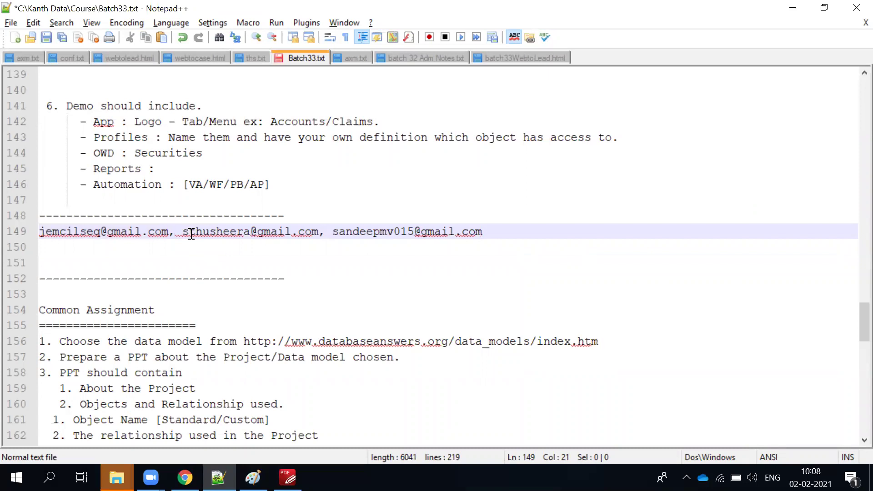
{"action": "left_click_drag", "start_coordinate": [169, 232], "coordinate": [38, 230]}
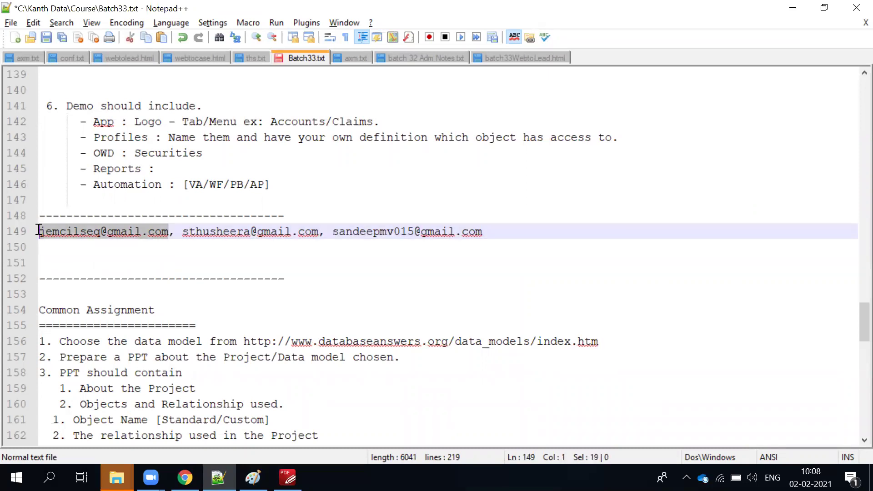
{"action": "key", "text": "ctrl+c"}
{"action": "key", "text": "alt+Tab"}
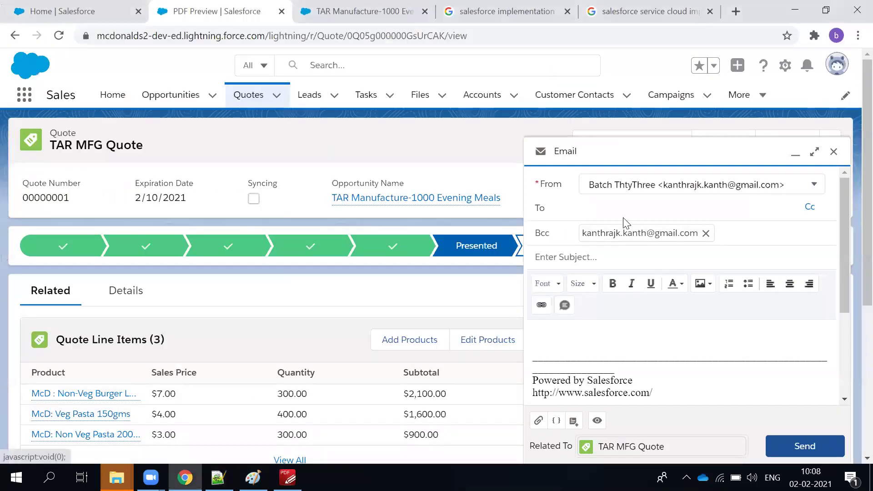
{"action": "key", "text": "ctrl+v"}
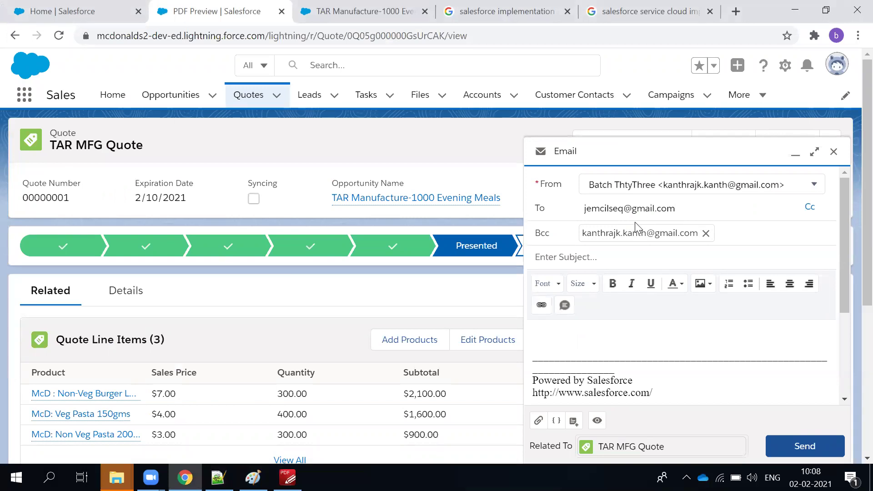
{"action": "left_click", "coordinate": [621, 349]}
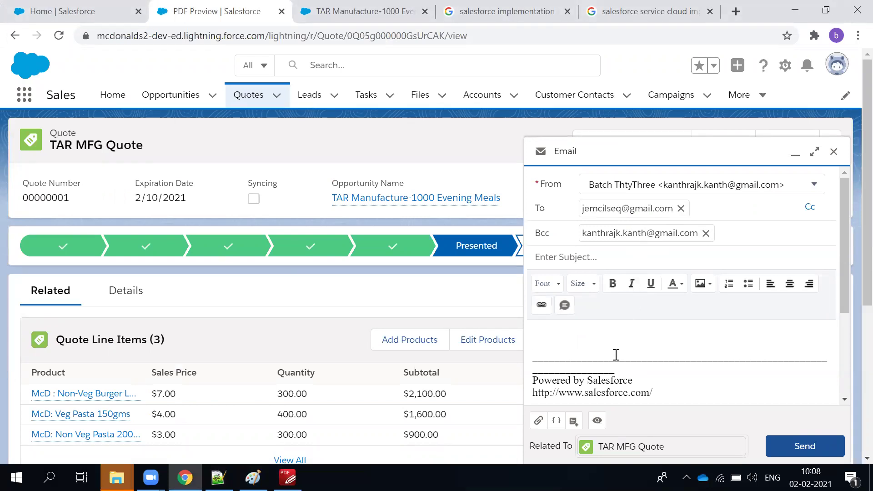
Add the second address from the notes as a separate recipient.
{"action": "key", "text": "alt+Tab"}
{"action": "left_click_drag", "start_coordinate": [182, 232], "coordinate": [316, 232]}
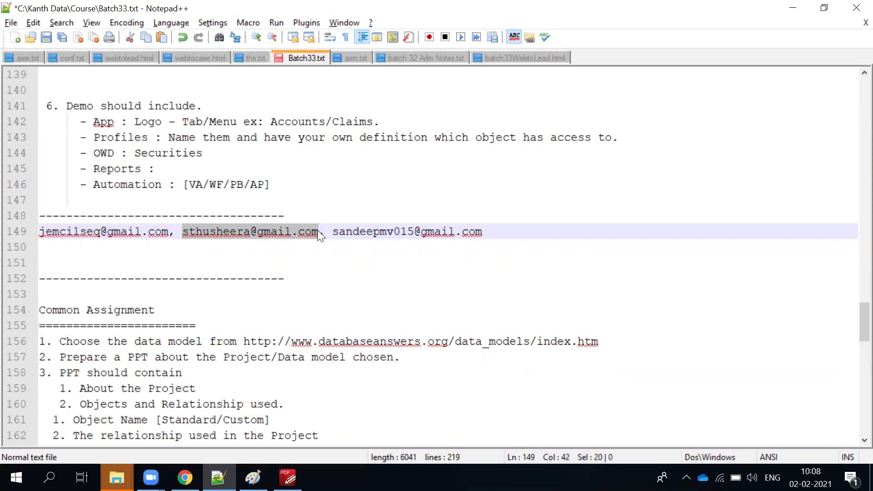
{"action": "key", "text": "alt+Tab"}
{"action": "left_click", "coordinate": [729, 209]}
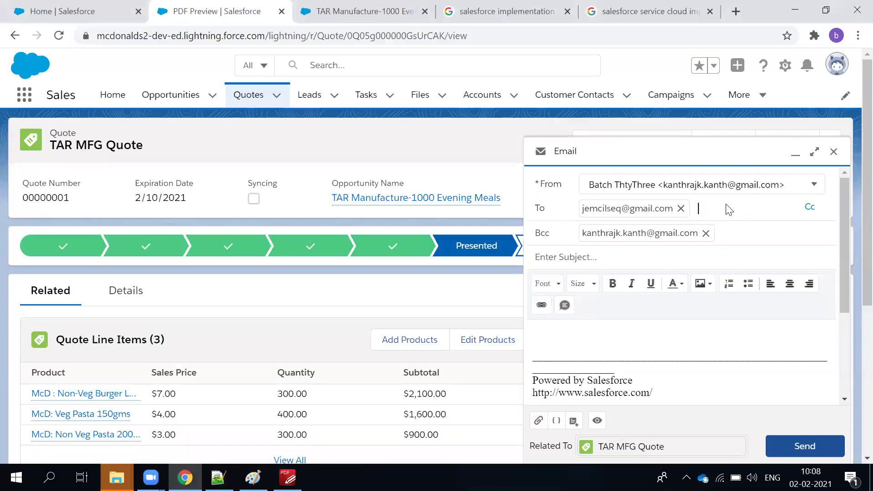
{"action": "key", "text": "ctrl+v"}
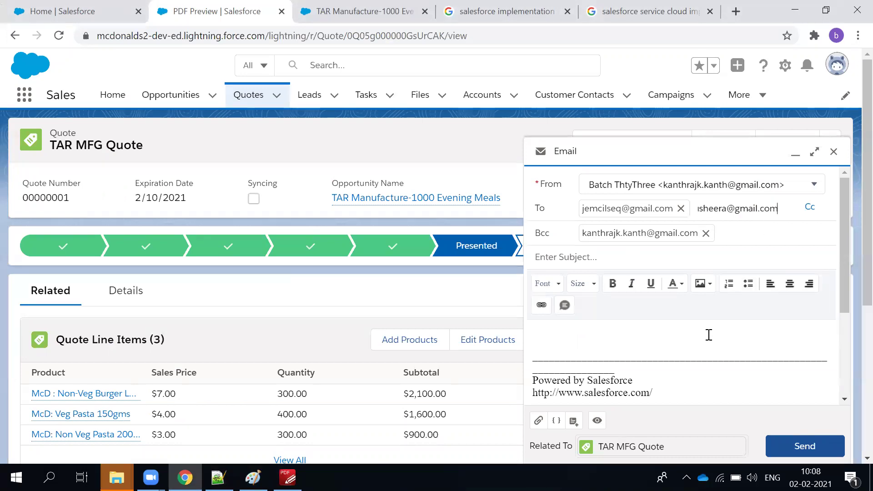
{"action": "left_click", "coordinate": [708, 335]}
Add the third address as its own recipient and begin the email subject.
{"action": "key", "text": "alt+Tab"}
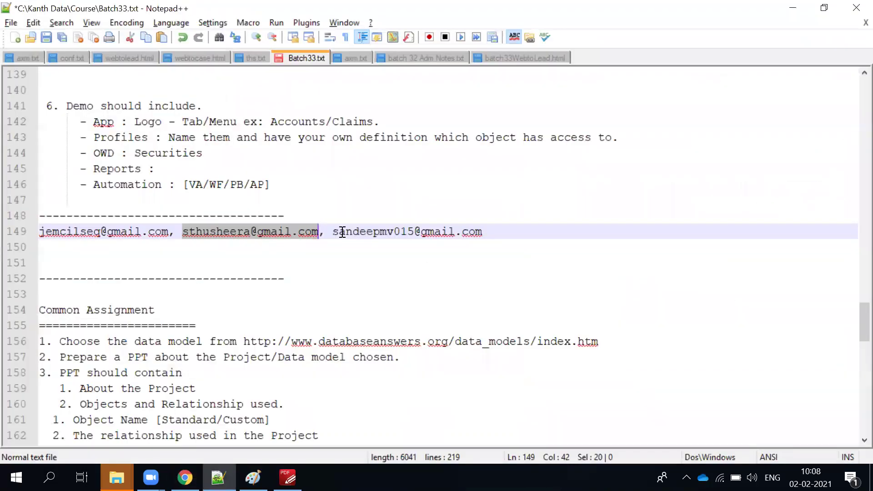
{"action": "left_click_drag", "start_coordinate": [333, 232], "coordinate": [483, 232]}
{"action": "key", "text": "ctrl+c"}
{"action": "key", "text": "alt+Tab"}
{"action": "key", "text": "ctrl+v"}
{"action": "left_click", "coordinate": [628, 364]}
{"action": "left_click", "coordinate": [569, 301]}
Enter 'McD Tar MFG Quote' as the email subject.
{"action": "type", "text": "M"}
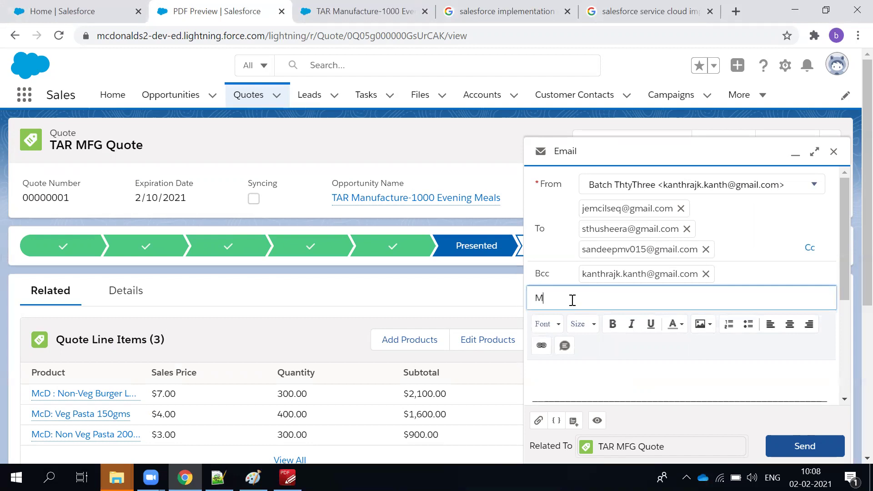
{"action": "type", "text": "cD"}
{"action": "type", "text": "MFG"}
{"action": "key", "text": "BackSpace"}
{"action": "type", "text": "Quote"}
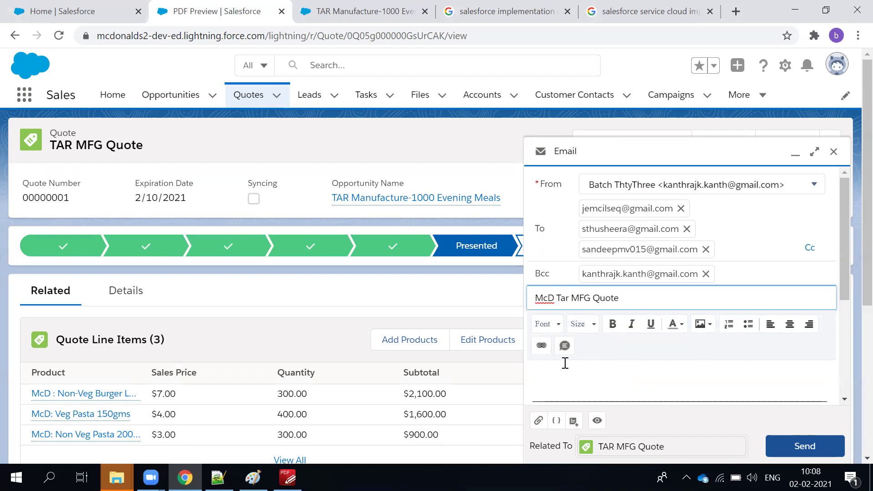
Begin the email body with the greeting 'Hi Sir/Madam,'.
{"action": "left_click", "coordinate": [566, 366]}
{"action": "scroll", "coordinate": [566, 366], "scroll_direction": "down", "scroll_amount": 2}
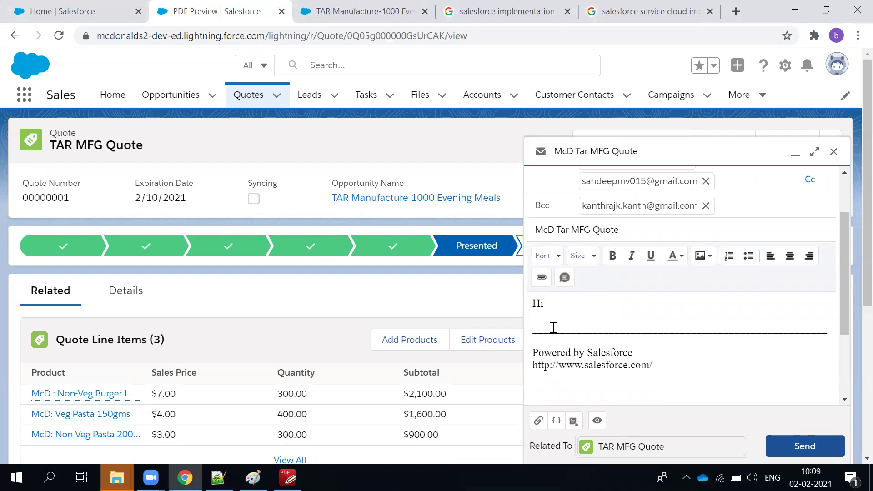
{"action": "type", "text": "Hi Sir/Madm"}
{"action": "key", "text": "BackSpace"}
{"action": "type", "text": "am,"}
{"action": "key", "text": "Return"}
{"action": "key", "text": "Return"}
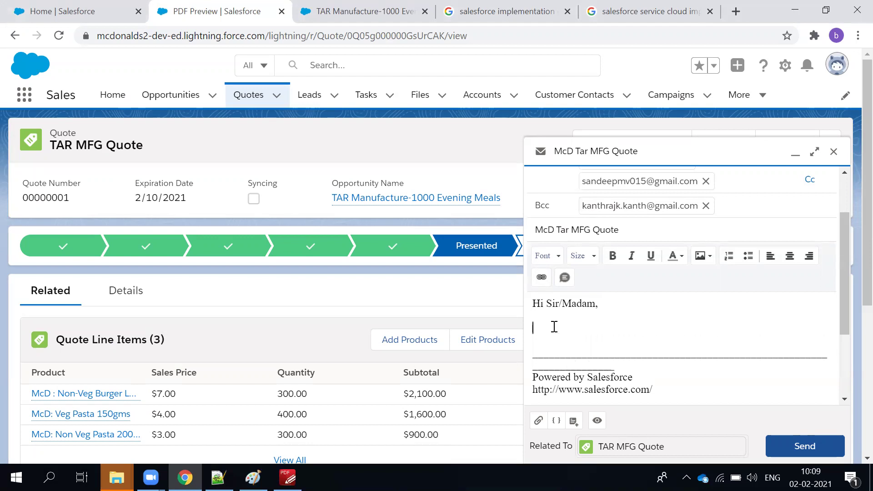
Add the lines 'Please verify and accept the quote' and 'PFA' to the body.
{"action": "type", "text": "Please ver"}
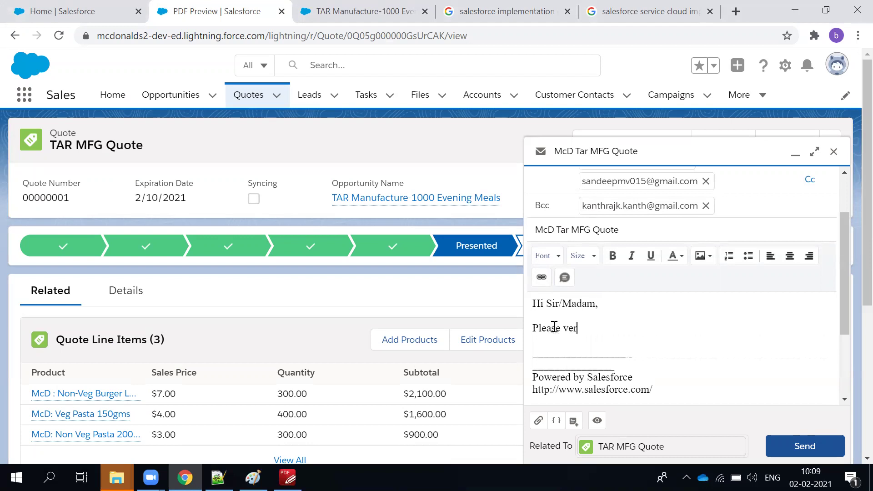
{"action": "type", "text": "ify and accept the quot."}
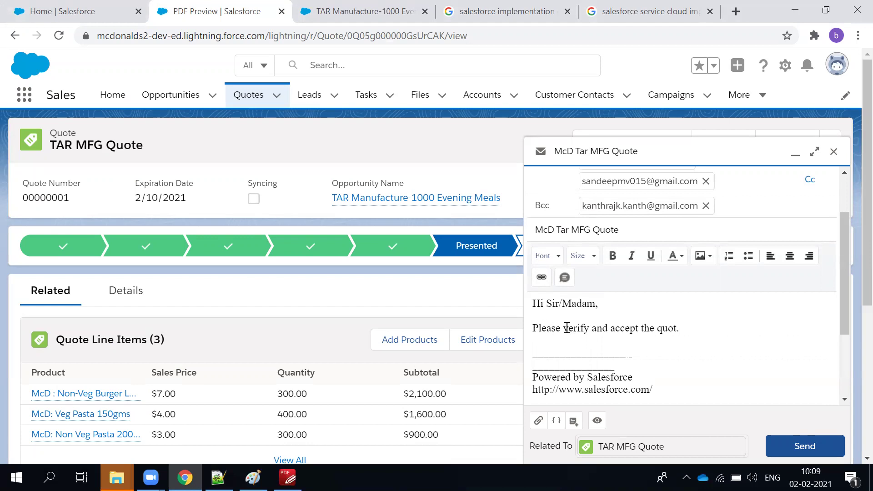
{"action": "key", "text": "Return"}
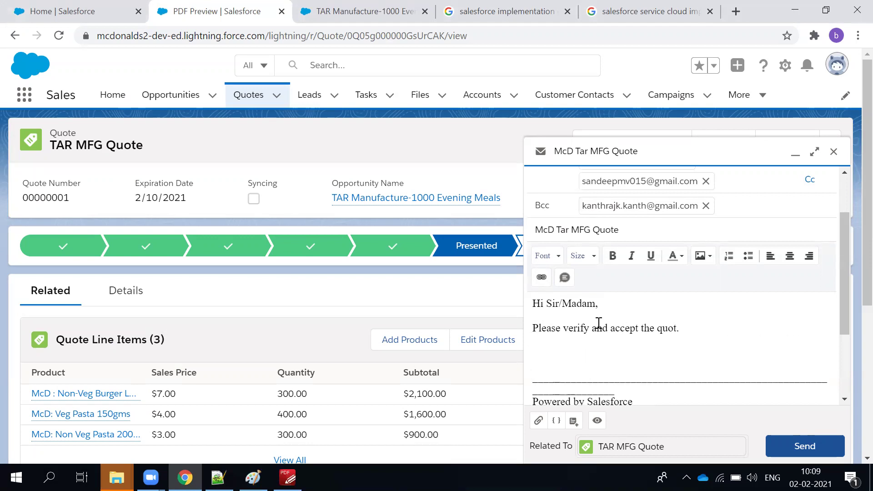
{"action": "type", "text": "PFA"}
{"action": "scroll", "coordinate": [592, 359], "scroll_direction": "down", "scroll_amount": 3}
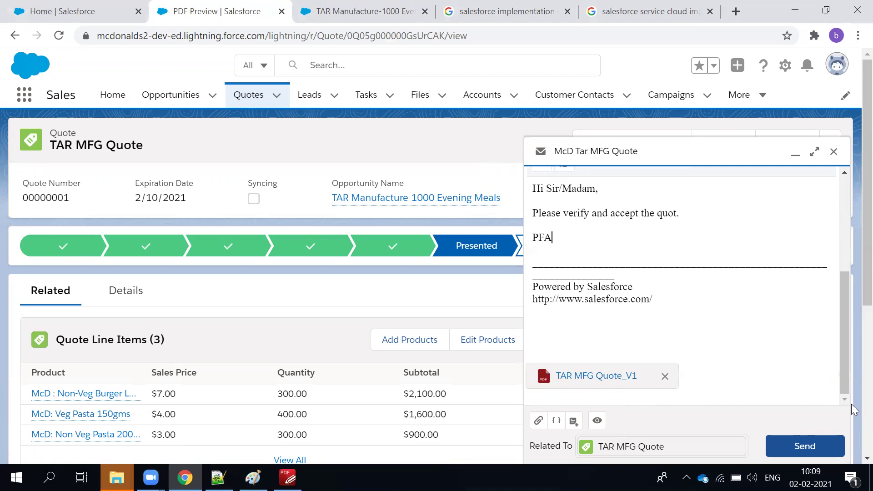
Send the email with the TAR MFG Quote_V1 PDF attached, then check Quote PDFs and Notes & Attachments.
{"action": "left_click", "coordinate": [801, 443]}
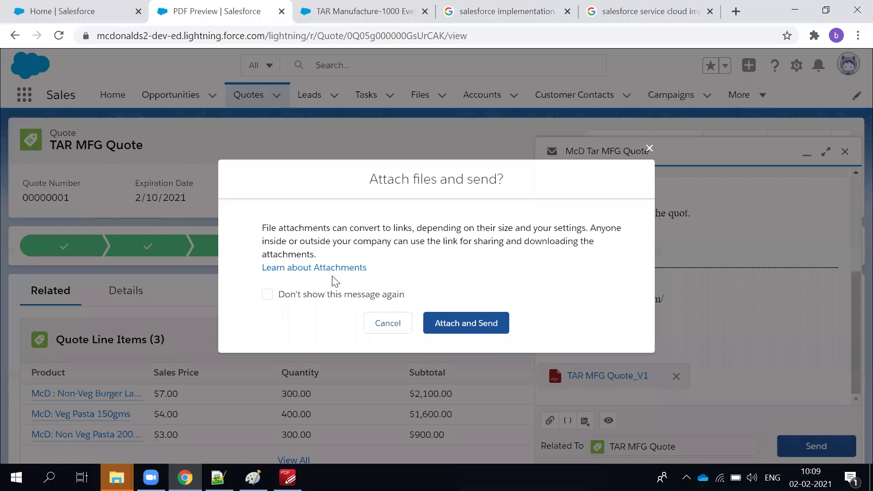
{"action": "left_click", "coordinate": [436, 327]}
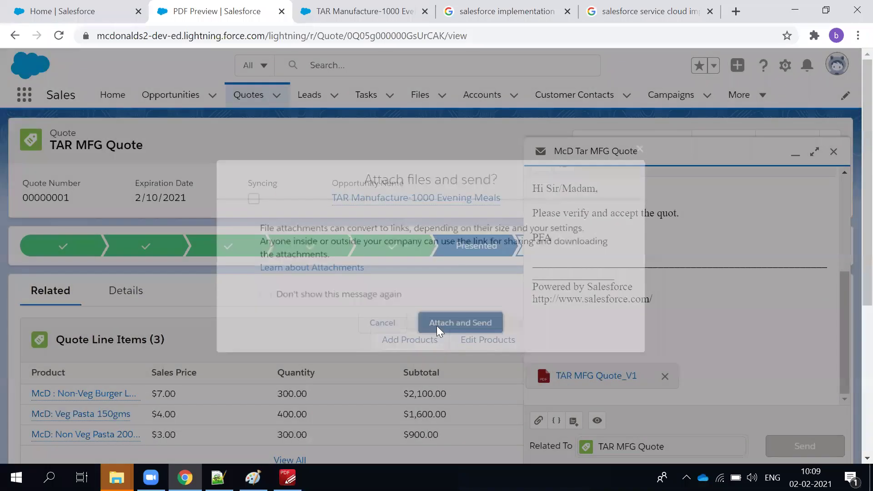
{"action": "scroll", "coordinate": [213, 346], "scroll_direction": "down", "scroll_amount": 5}
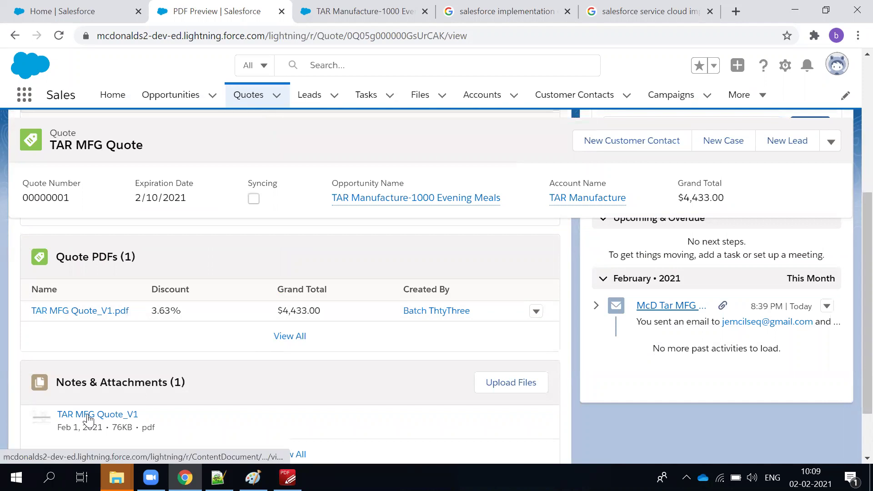
{"action": "scroll", "coordinate": [118, 350], "scroll_direction": "up", "scroll_amount": 3}
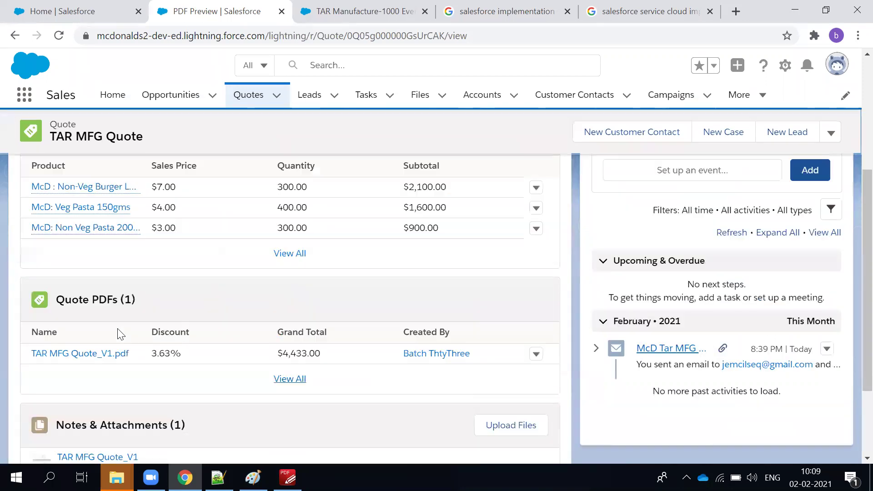
{"action": "scroll", "coordinate": [102, 378], "scroll_direction": "down", "scroll_amount": 3}
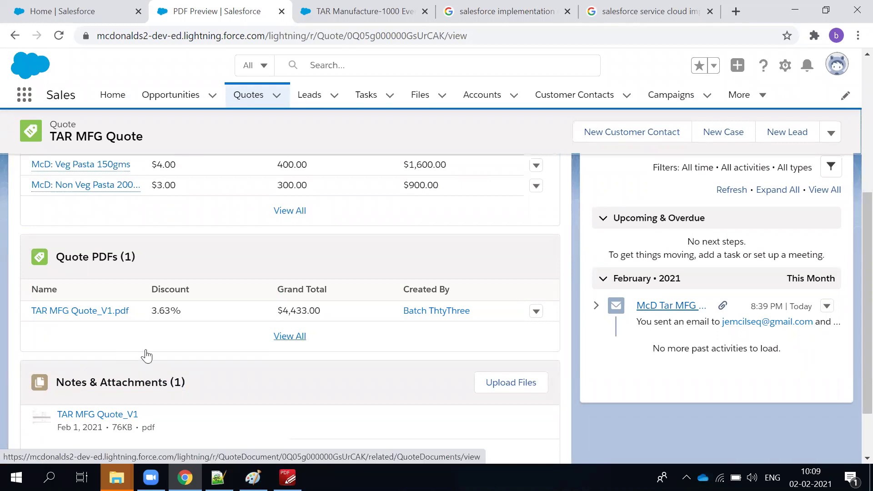
{"action": "scroll", "coordinate": [146, 356], "scroll_direction": "up", "scroll_amount": 2}
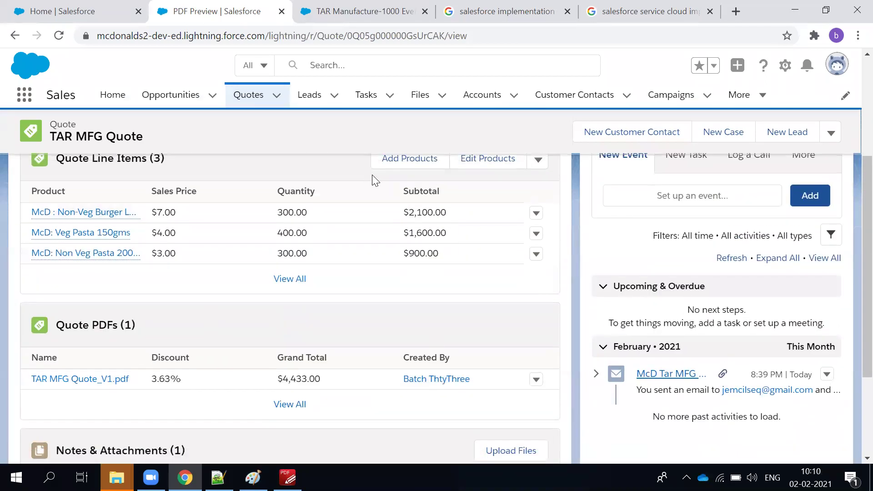
{"action": "scroll", "coordinate": [68, 403], "scroll_direction": "down", "scroll_amount": 1}
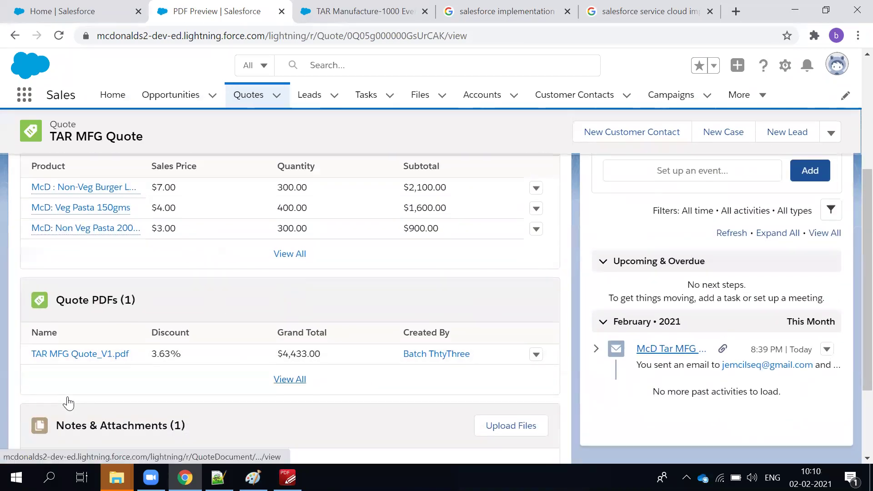
{"action": "scroll", "coordinate": [69, 403], "scroll_direction": "down", "scroll_amount": 2}
Preview the TAR MFG Quote_V1 PDF, close it, and return to the top of the quote record.
{"action": "left_click", "coordinate": [43, 352]}
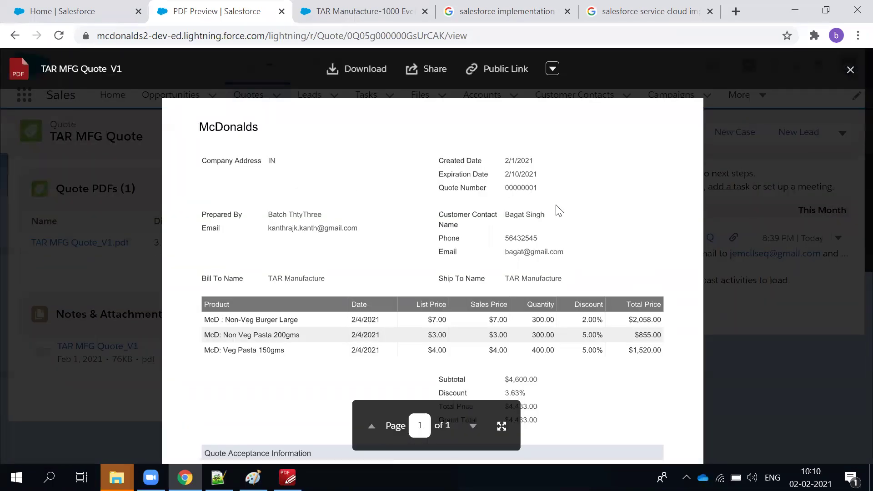
{"action": "scroll", "coordinate": [281, 324], "scroll_direction": "down", "scroll_amount": 3}
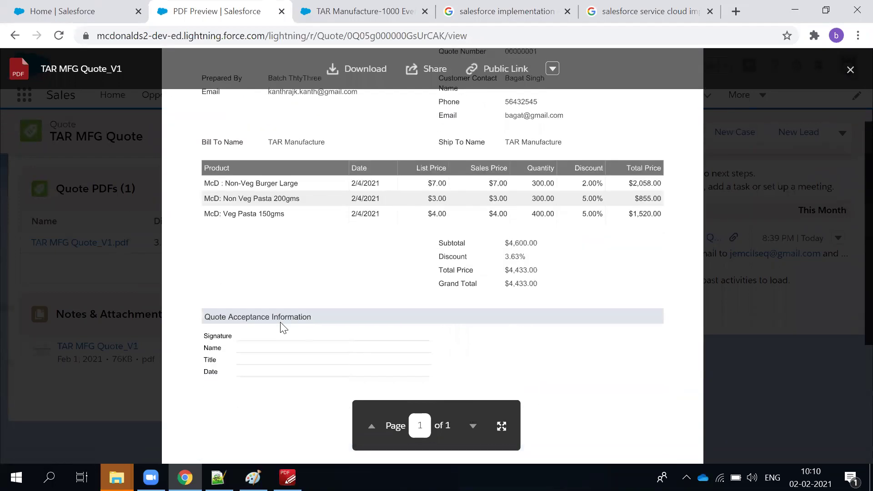
{"action": "scroll", "coordinate": [283, 328], "scroll_direction": "down", "scroll_amount": 3}
{"action": "scroll", "coordinate": [282, 326], "scroll_direction": "up", "scroll_amount": 1}
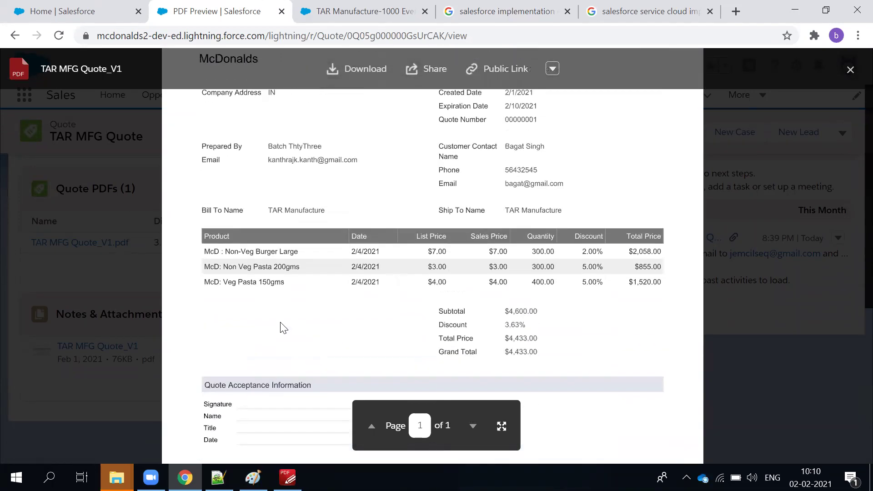
{"action": "scroll", "coordinate": [276, 326], "scroll_direction": "down", "scroll_amount": 3}
{"action": "scroll", "coordinate": [728, 173], "scroll_direction": "up", "scroll_amount": 3}
{"action": "left_click", "coordinate": [849, 69]}
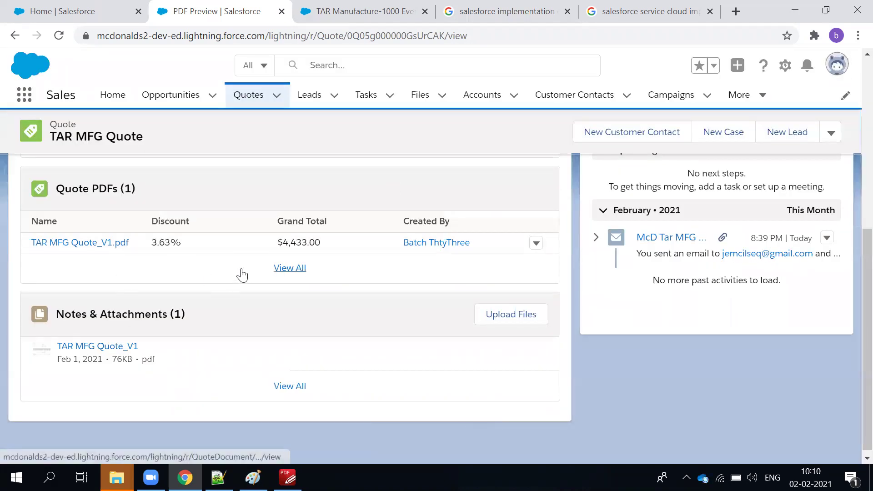
{"action": "scroll", "coordinate": [242, 275], "scroll_direction": "up", "scroll_amount": 7}
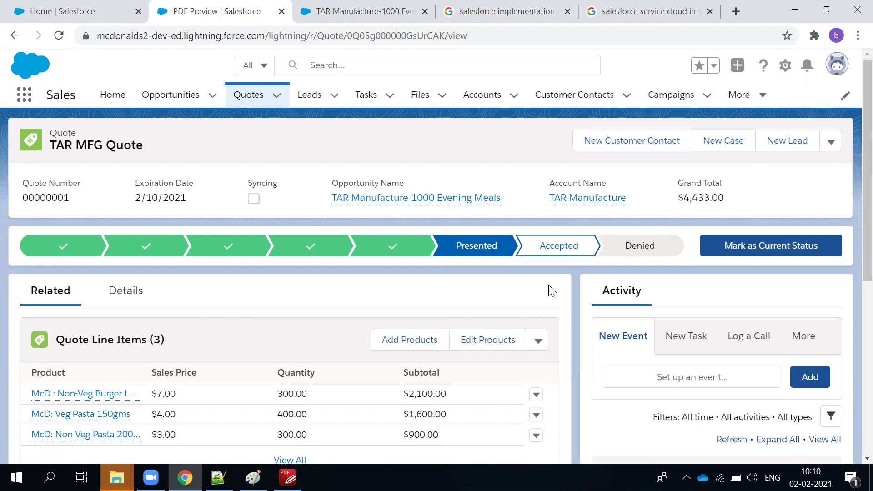
Mark the quote's current status as Accepted after fixing an accidental Denied status, then view its details.
{"action": "scroll", "coordinate": [551, 290], "scroll_direction": "down", "scroll_amount": 6}
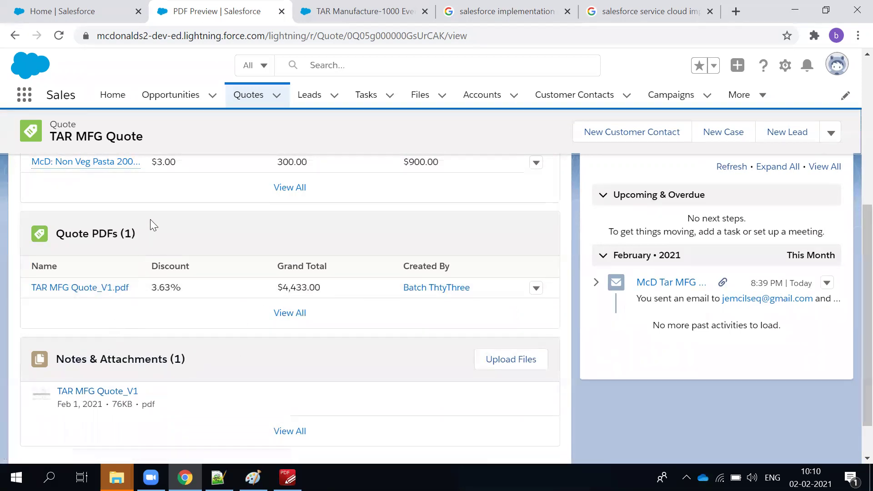
{"action": "scroll", "coordinate": [318, 278], "scroll_direction": "up", "scroll_amount": 5}
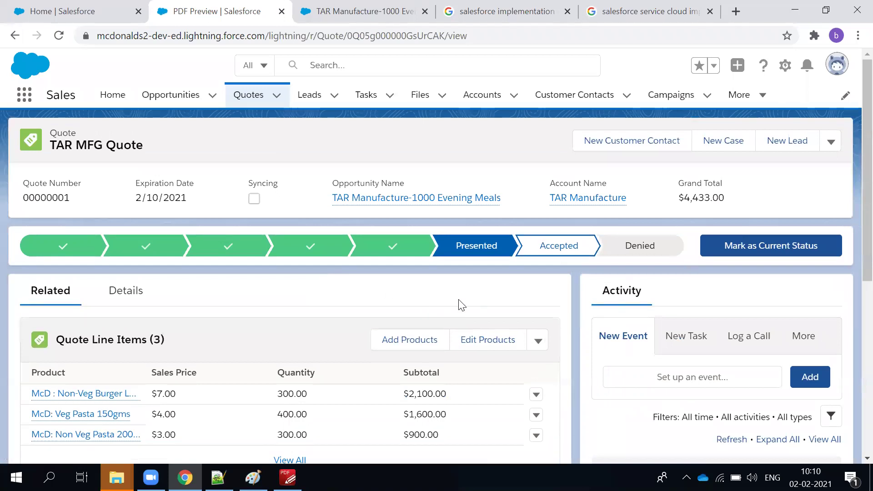
{"action": "left_click", "coordinate": [579, 257]}
{"action": "left_click", "coordinate": [770, 255]}
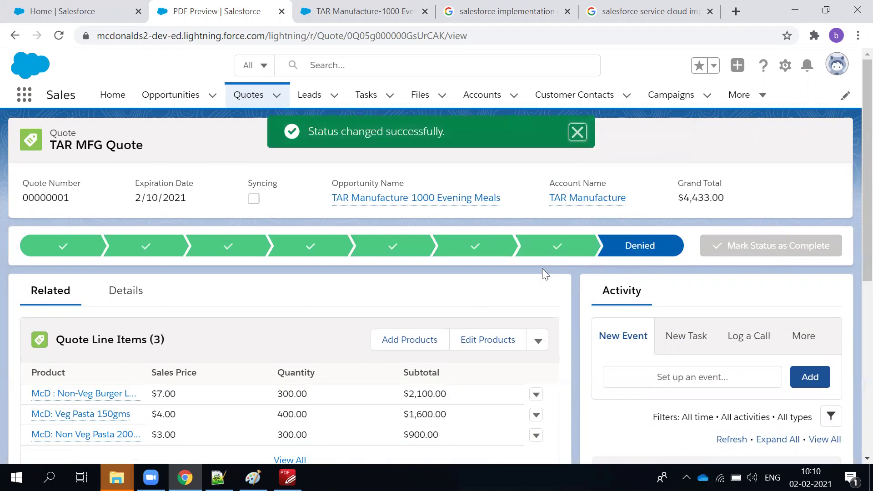
{"action": "left_click", "coordinate": [563, 254]}
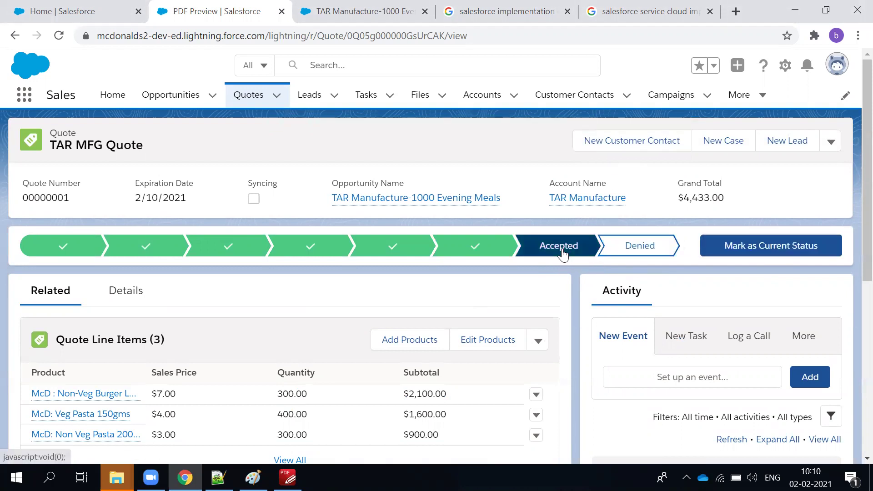
{"action": "left_click", "coordinate": [777, 246]}
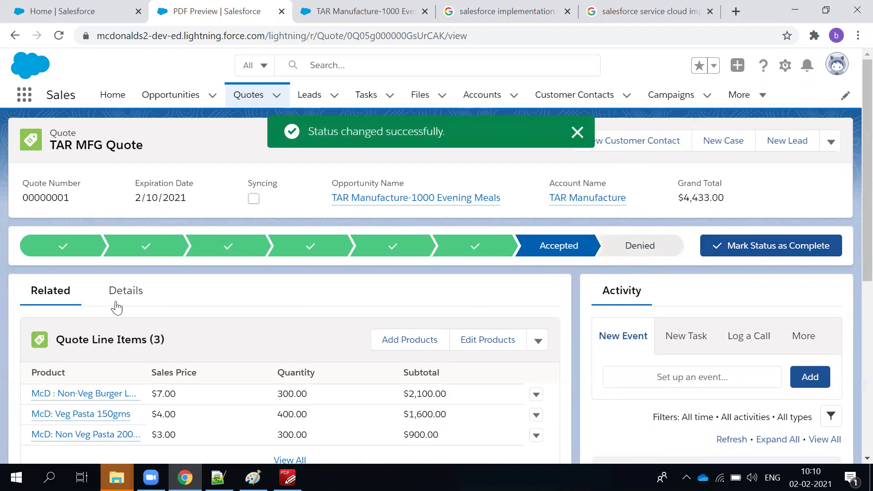
{"action": "left_click", "coordinate": [126, 290]}
{"action": "scroll", "coordinate": [225, 357], "scroll_direction": "down", "scroll_amount": 3}
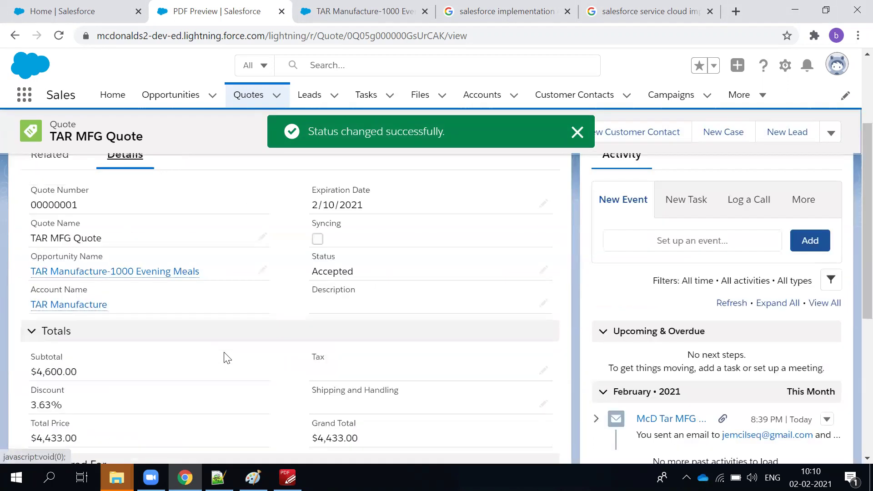
{"action": "scroll", "coordinate": [224, 357], "scroll_direction": "down", "scroll_amount": 2}
{"action": "scroll", "coordinate": [492, 259], "scroll_direction": "up", "scroll_amount": 5}
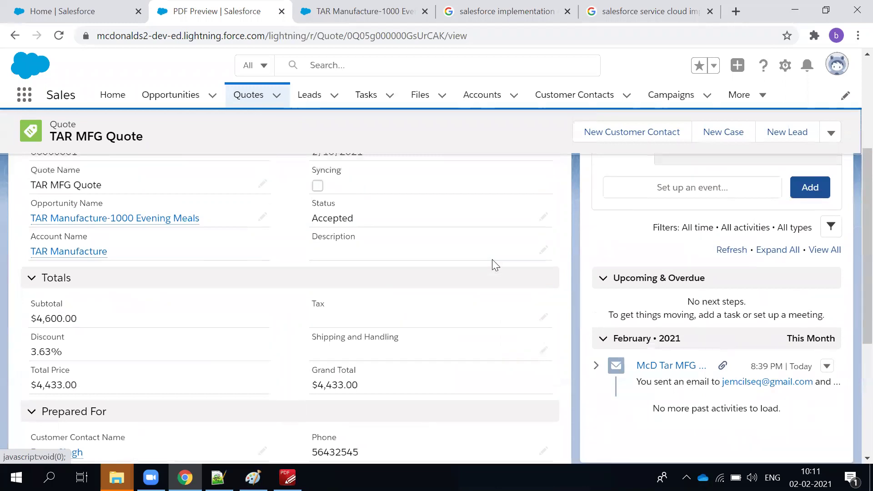
{"action": "scroll", "coordinate": [458, 313], "scroll_direction": "down", "scroll_amount": 4}
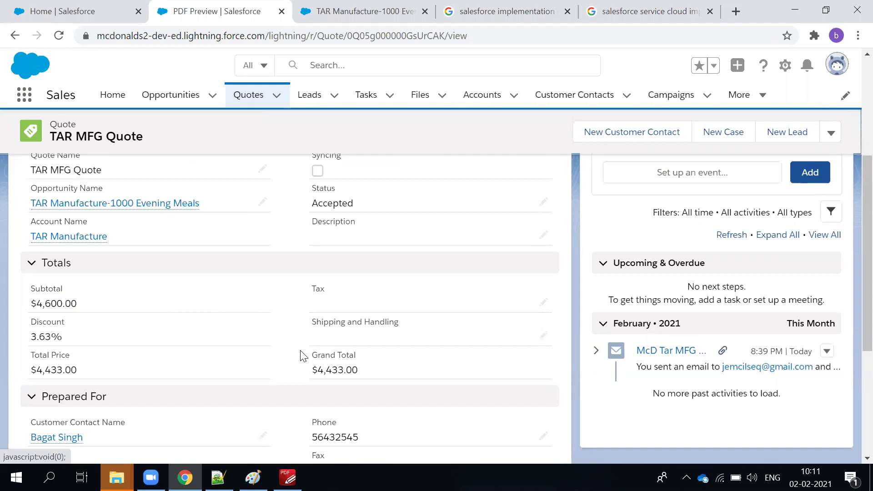
{"action": "scroll", "coordinate": [303, 357], "scroll_direction": "up", "scroll_amount": 5}
{"action": "left_click", "coordinate": [56, 299]}
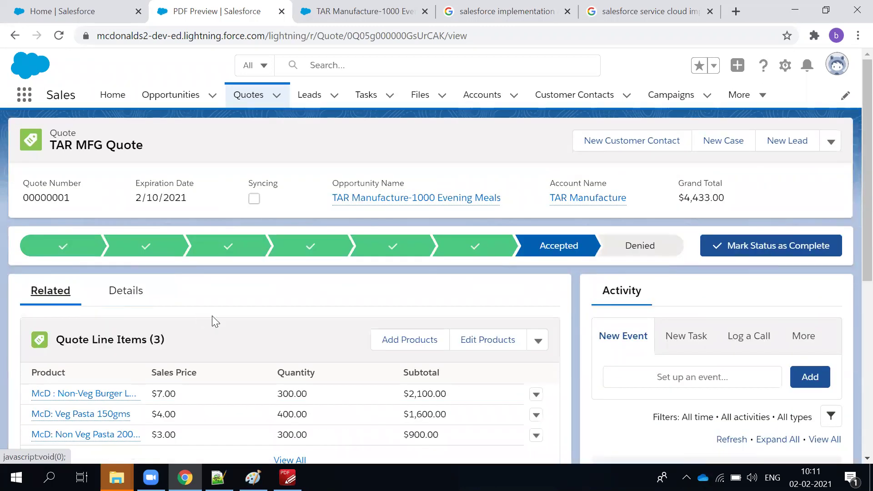
{"action": "scroll", "coordinate": [212, 319], "scroll_direction": "down", "scroll_amount": 6}
{"action": "left_click", "coordinate": [52, 347]}
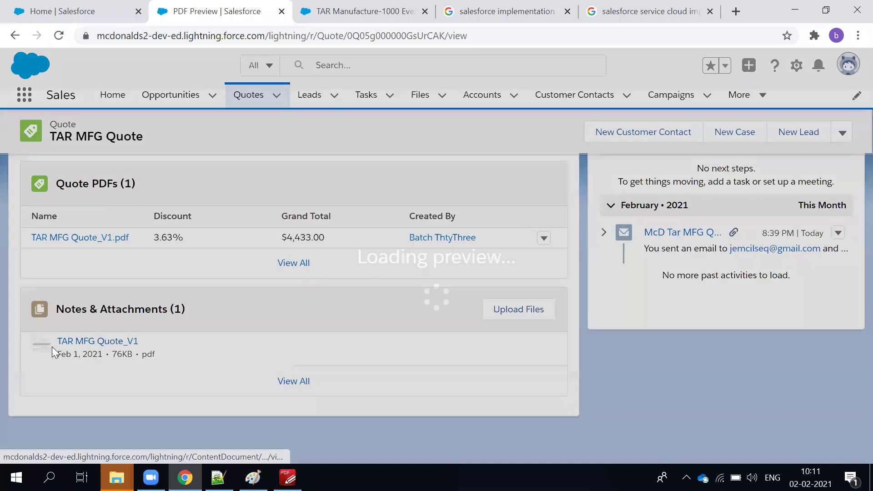
{"action": "scroll", "coordinate": [499, 338], "scroll_direction": "down", "scroll_amount": 3}
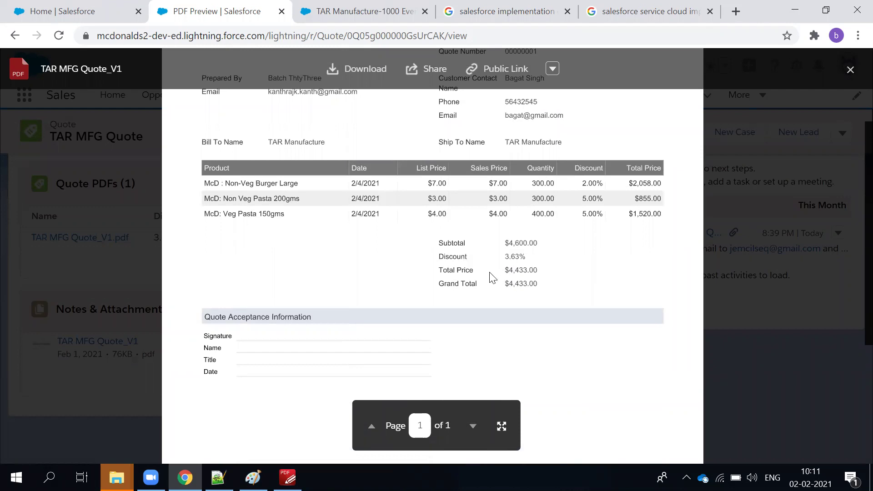
{"action": "left_click", "coordinate": [849, 69]}
{"action": "scroll", "coordinate": [191, 318], "scroll_direction": "up", "scroll_amount": 7}
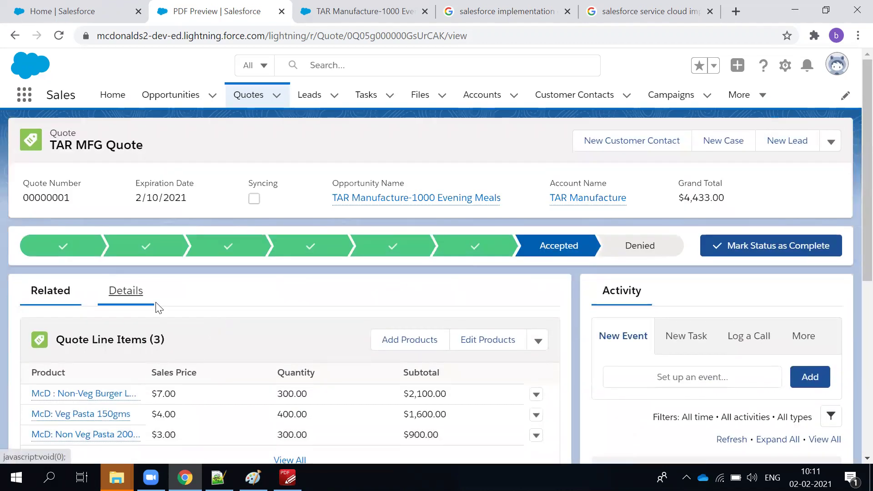
{"action": "left_click", "coordinate": [129, 294]}
{"action": "scroll", "coordinate": [366, 399], "scroll_direction": "down", "scroll_amount": 3}
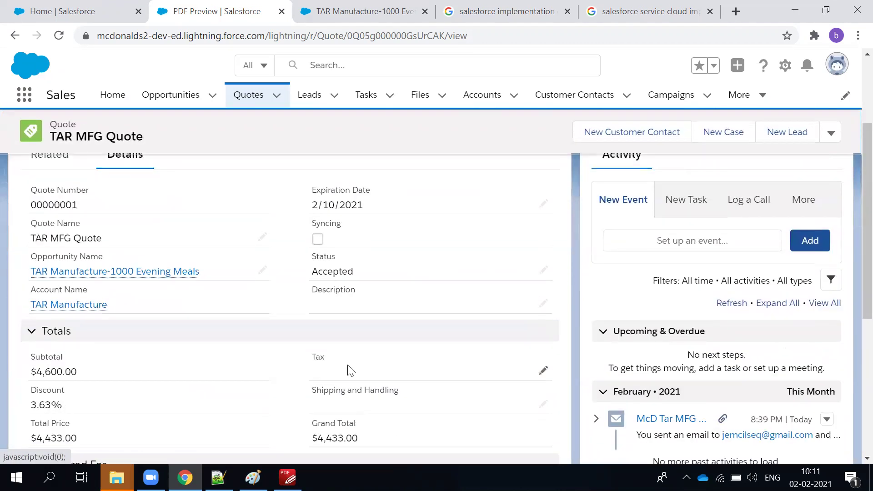
Save Tax of 5 and Shipping and Handling of 15, bringing the grand total to $4,453.00.
{"action": "double_click", "coordinate": [349, 369]}
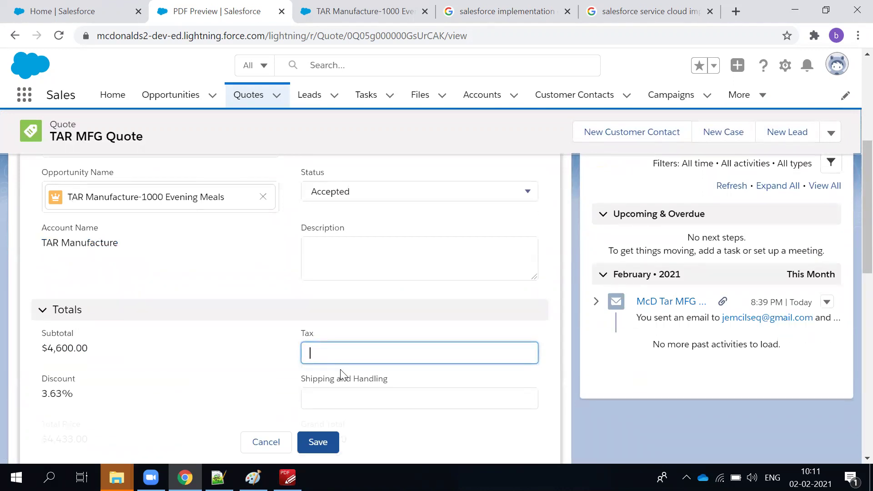
{"action": "left_click", "coordinate": [327, 395]}
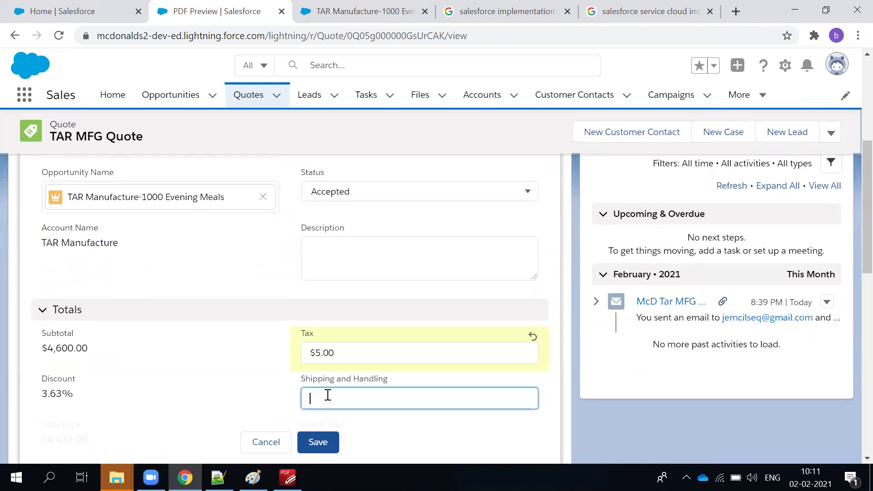
{"action": "type", "text": "15"}
{"action": "left_click", "coordinate": [329, 444]}
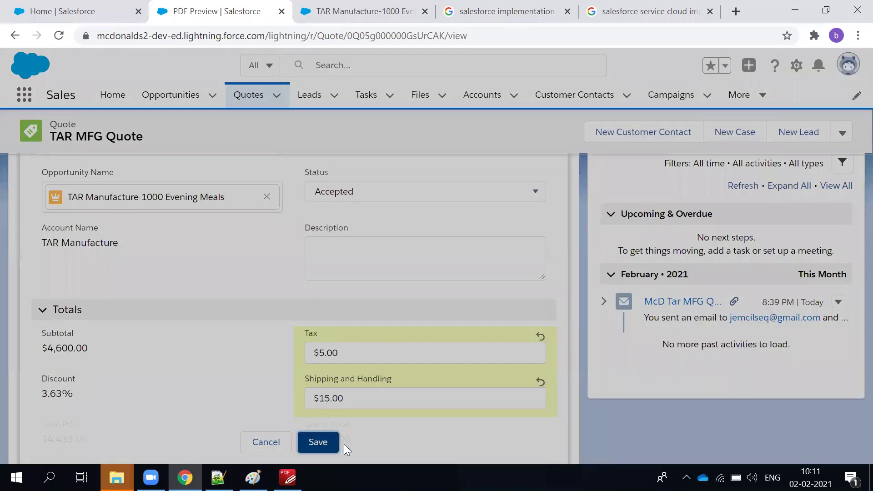
{"action": "scroll", "coordinate": [375, 409], "scroll_direction": "down", "scroll_amount": 4}
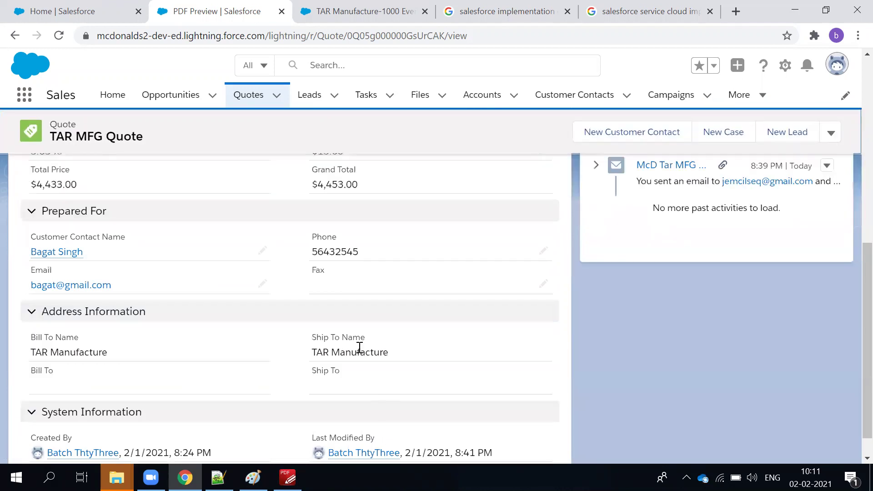
{"action": "scroll", "coordinate": [361, 354], "scroll_direction": "up", "scroll_amount": 5}
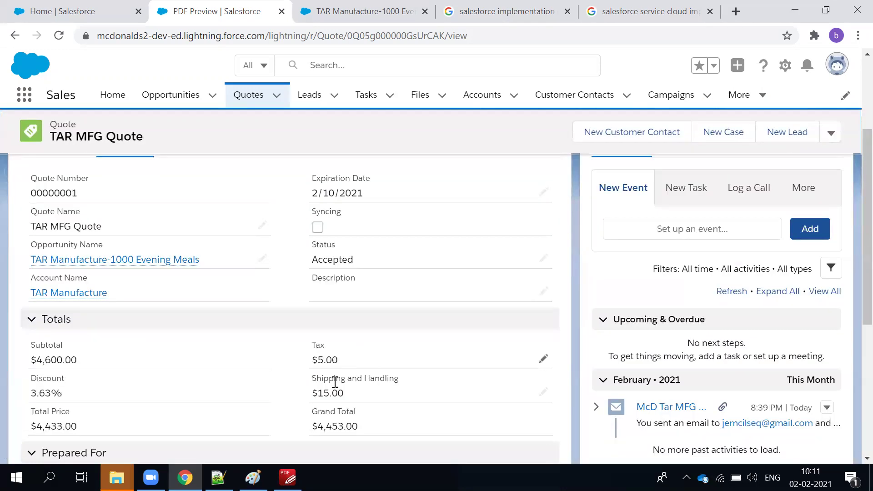
{"action": "scroll", "coordinate": [333, 389], "scroll_direction": "down", "scroll_amount": 5}
{"action": "scroll", "coordinate": [339, 393], "scroll_direction": "up", "scroll_amount": 8}
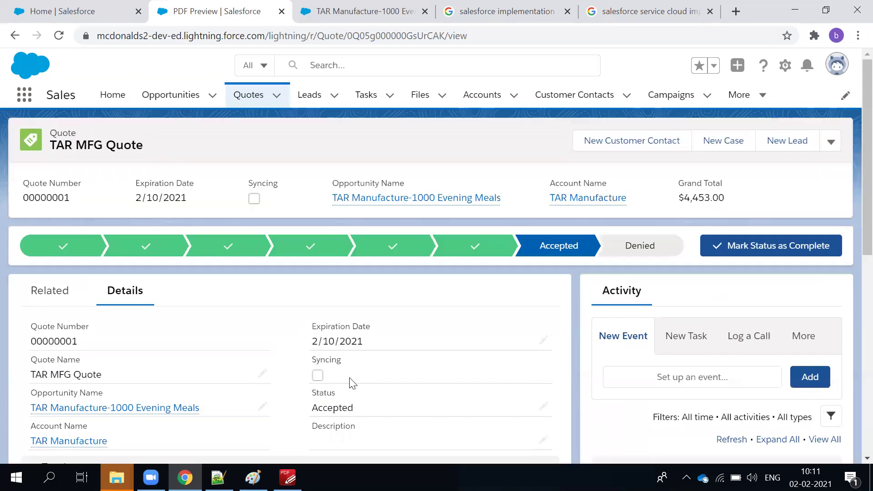
{"action": "left_click", "coordinate": [831, 145]}
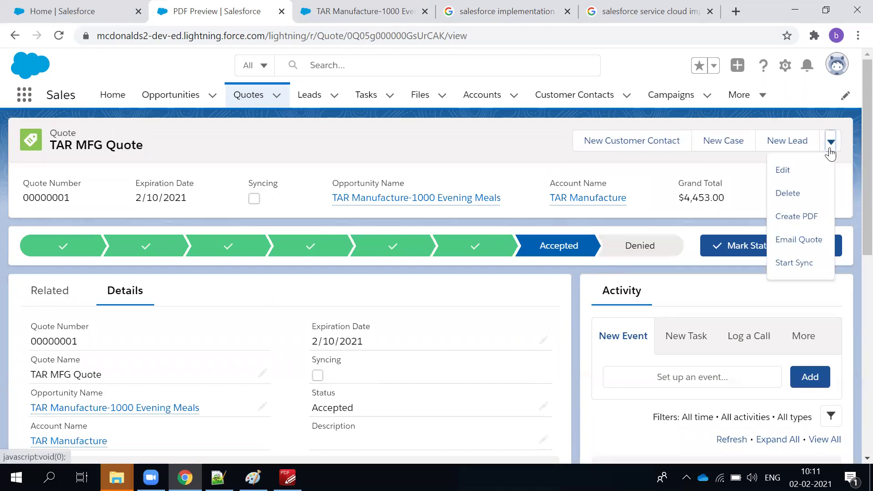
Generate a quote PDF showing $5.00 tax, $15.00 shipping and $4,453.00 total, and save it to the quote.
{"action": "left_click", "coordinate": [799, 218]}
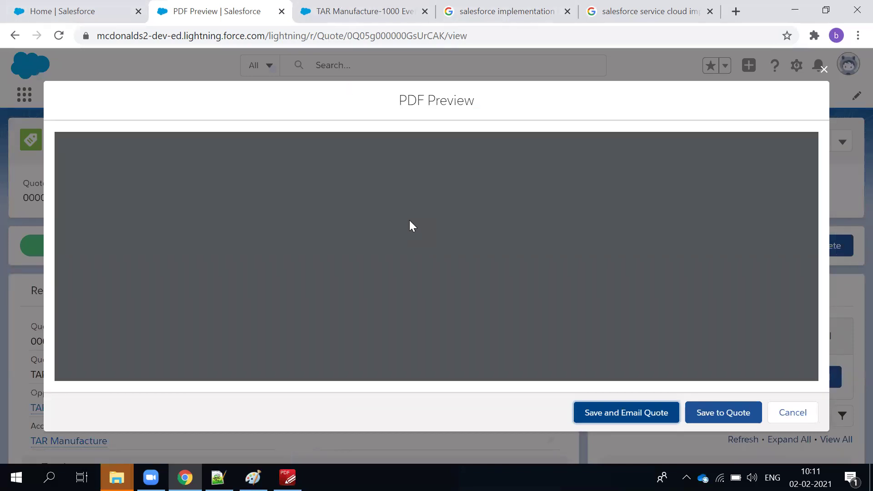
{"action": "scroll", "coordinate": [426, 247], "scroll_direction": "down", "scroll_amount": 5}
{"action": "scroll", "coordinate": [430, 249], "scroll_direction": "up", "scroll_amount": 4}
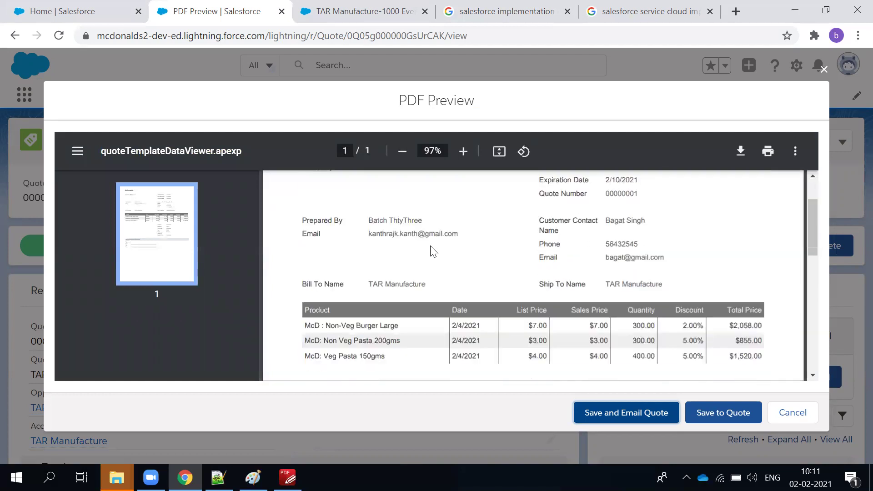
{"action": "scroll", "coordinate": [432, 251], "scroll_direction": "down", "scroll_amount": 3}
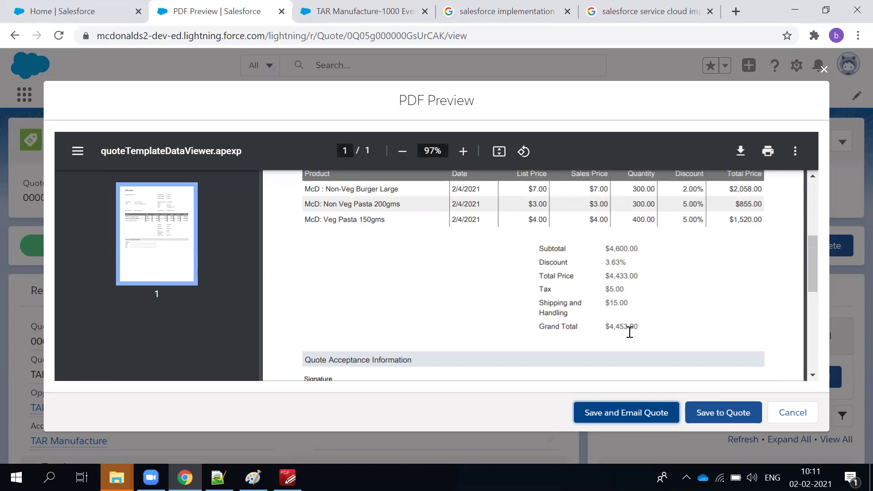
{"action": "left_click_drag", "start_coordinate": [639, 330], "coordinate": [530, 329]}
{"action": "left_click", "coordinate": [746, 312]}
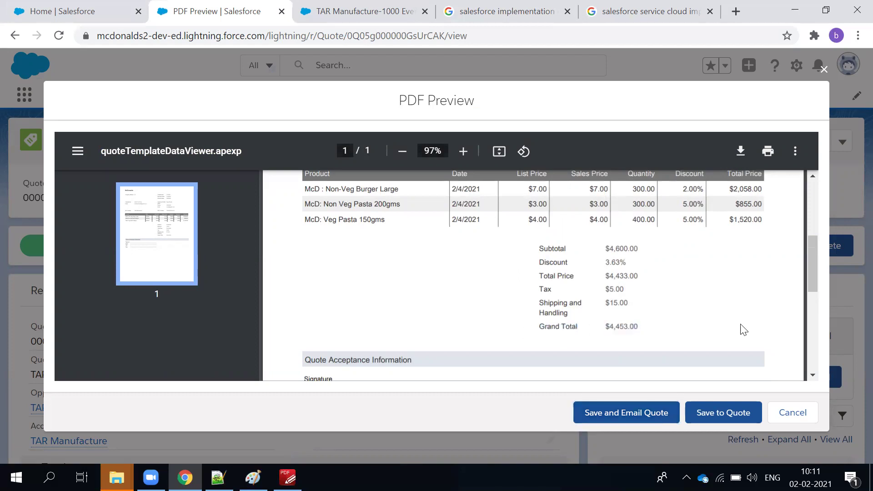
{"action": "left_click", "coordinate": [724, 414]}
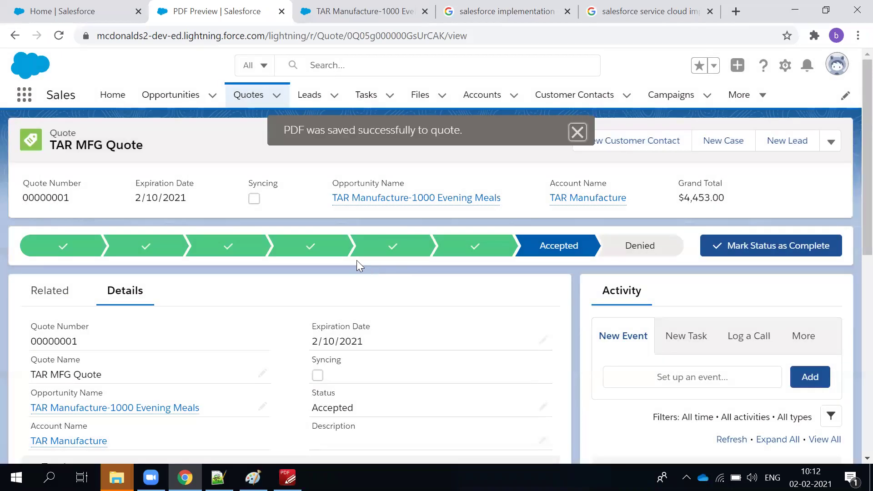
{"action": "scroll", "coordinate": [330, 262], "scroll_direction": "down", "scroll_amount": 2}
{"action": "scroll", "coordinate": [189, 296], "scroll_direction": "down", "scroll_amount": 8}
{"action": "scroll", "coordinate": [163, 285], "scroll_direction": "up", "scroll_amount": 9}
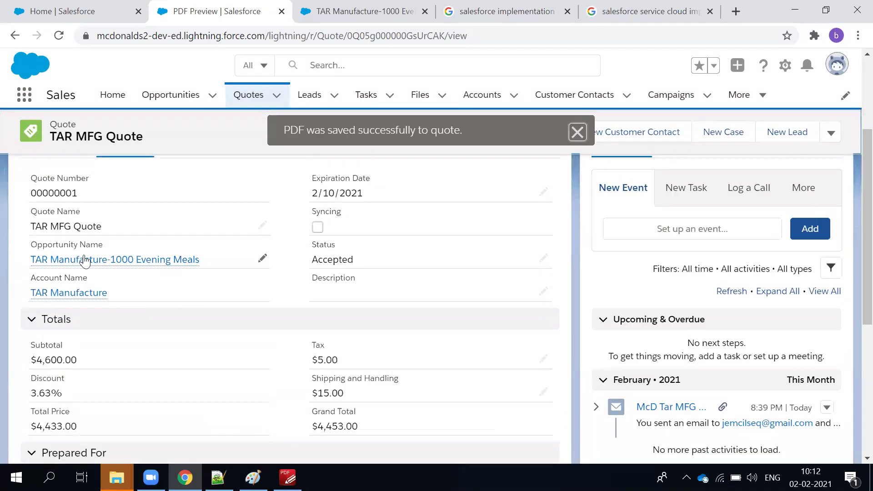
{"action": "left_click", "coordinate": [58, 286]}
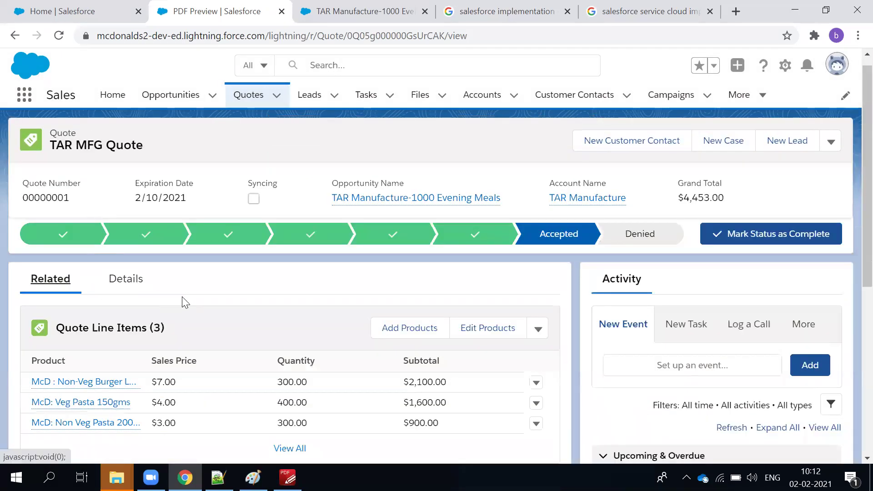
{"action": "scroll", "coordinate": [187, 309], "scroll_direction": "down", "scroll_amount": 3}
{"action": "scroll", "coordinate": [183, 302], "scroll_direction": "down", "scroll_amount": 3}
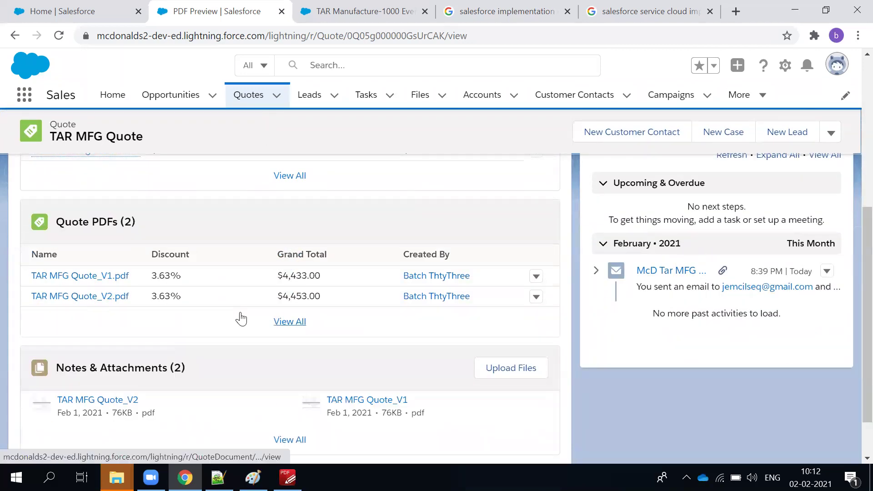
{"action": "scroll", "coordinate": [205, 337], "scroll_direction": "down", "scroll_amount": 2}
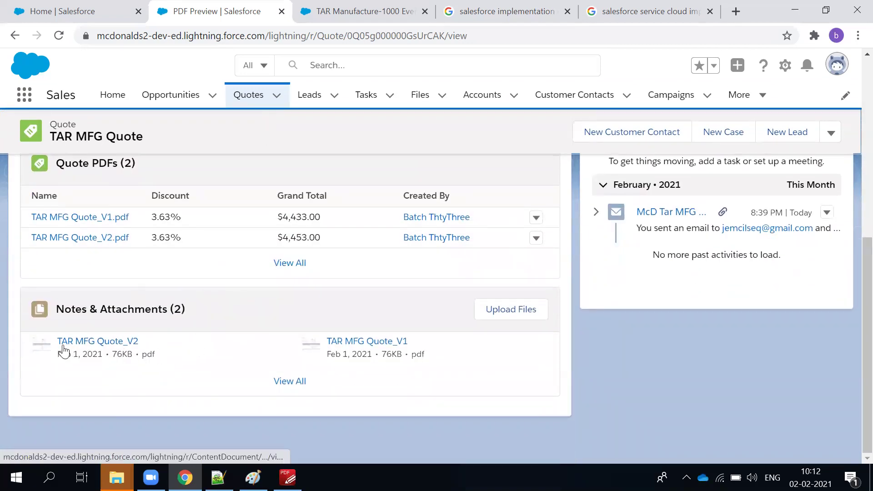
{"action": "left_click", "coordinate": [40, 349]}
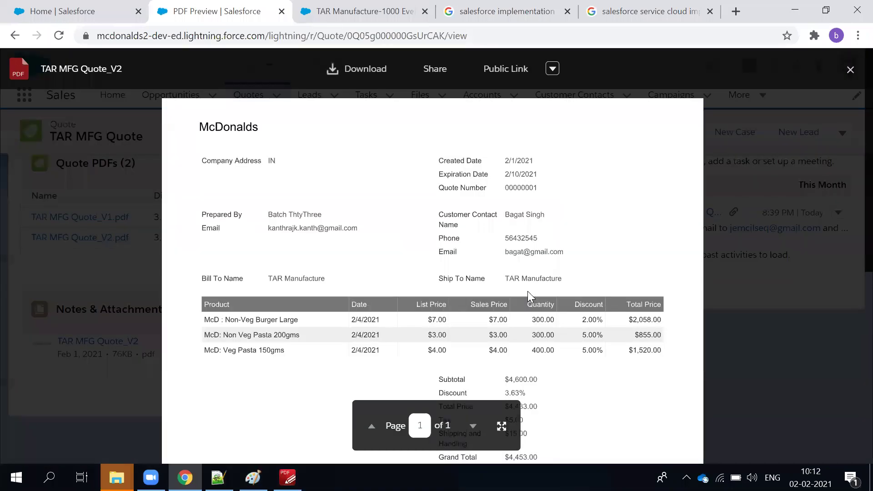
{"action": "scroll", "coordinate": [528, 294], "scroll_direction": "down", "scroll_amount": 3}
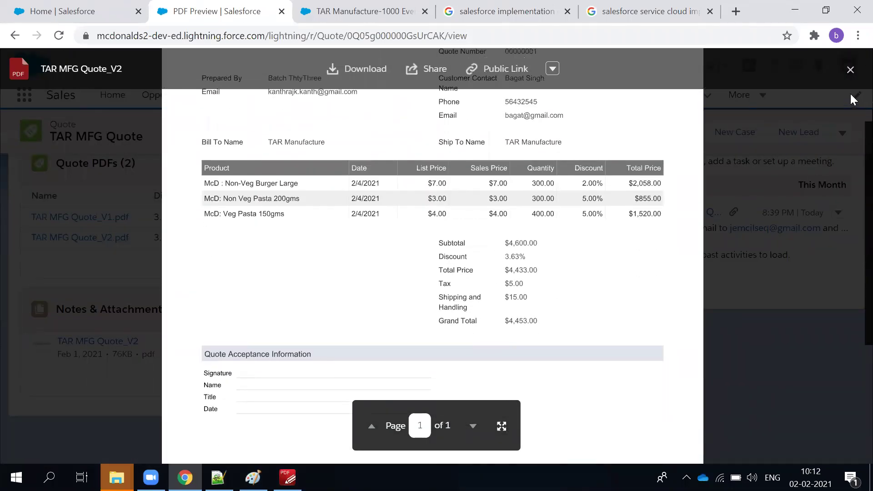
{"action": "left_click", "coordinate": [850, 70]}
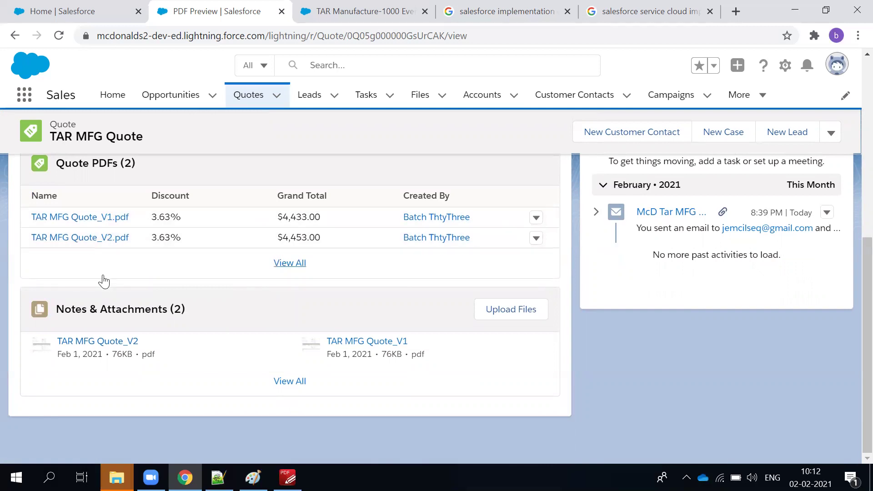
{"action": "scroll", "coordinate": [103, 286], "scroll_direction": "up", "scroll_amount": 2}
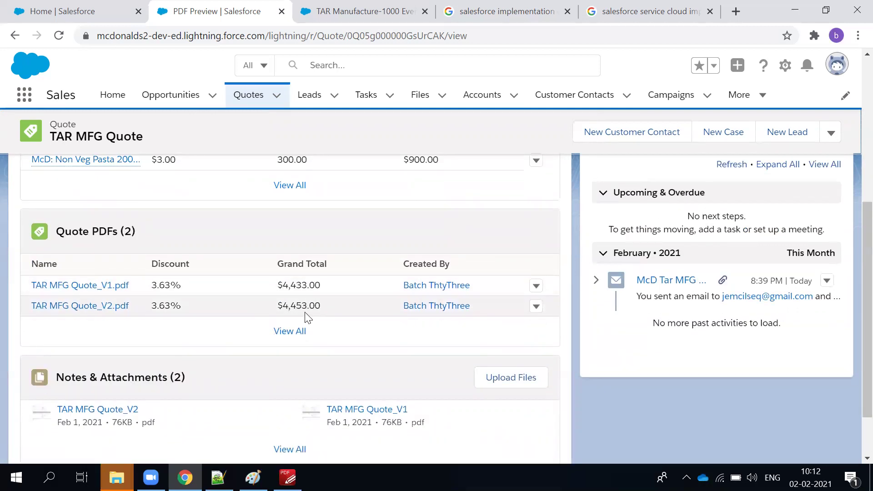
{"action": "scroll", "coordinate": [308, 317], "scroll_direction": "up", "scroll_amount": 6}
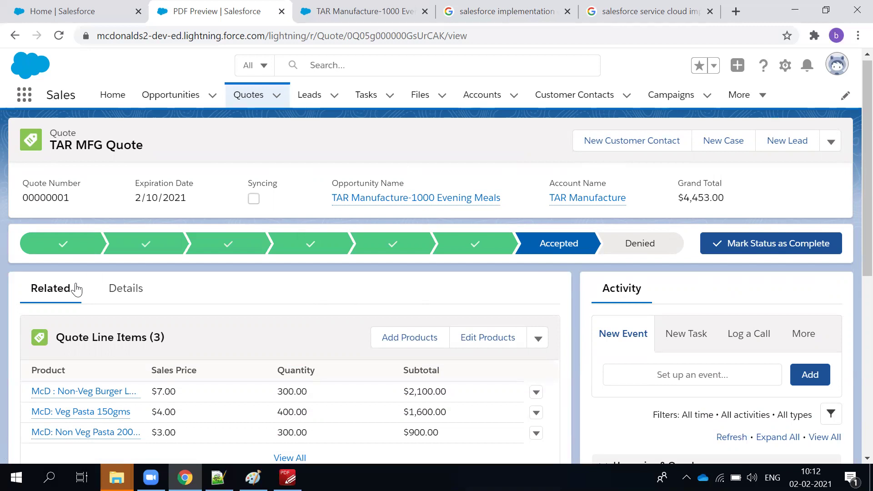
{"action": "left_click", "coordinate": [831, 143]}
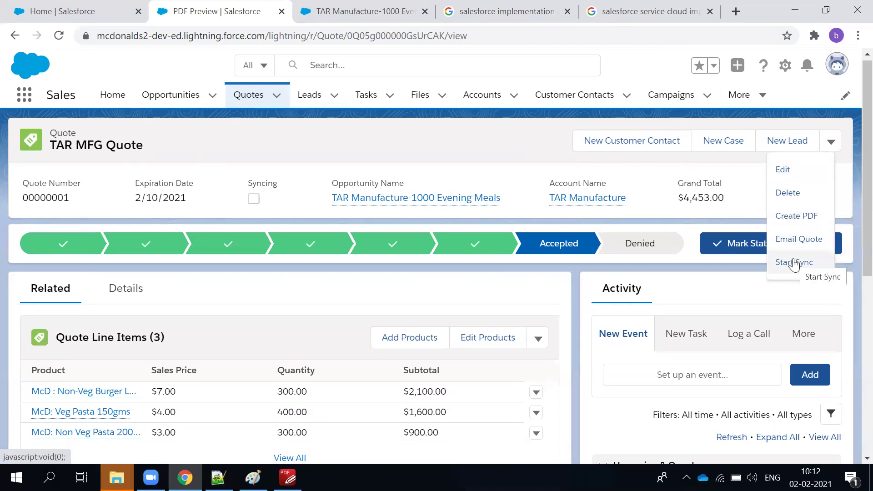
{"action": "left_click", "coordinate": [368, 11]}
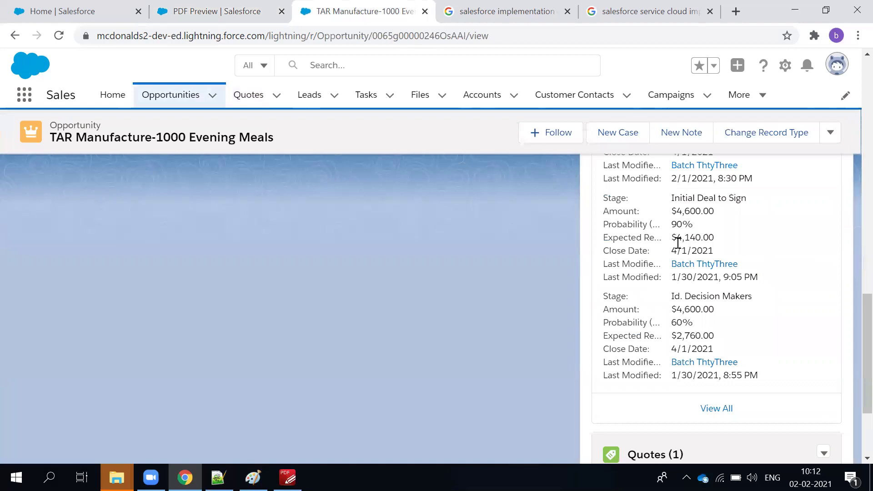
{"action": "scroll", "coordinate": [678, 243], "scroll_direction": "up", "scroll_amount": 10}
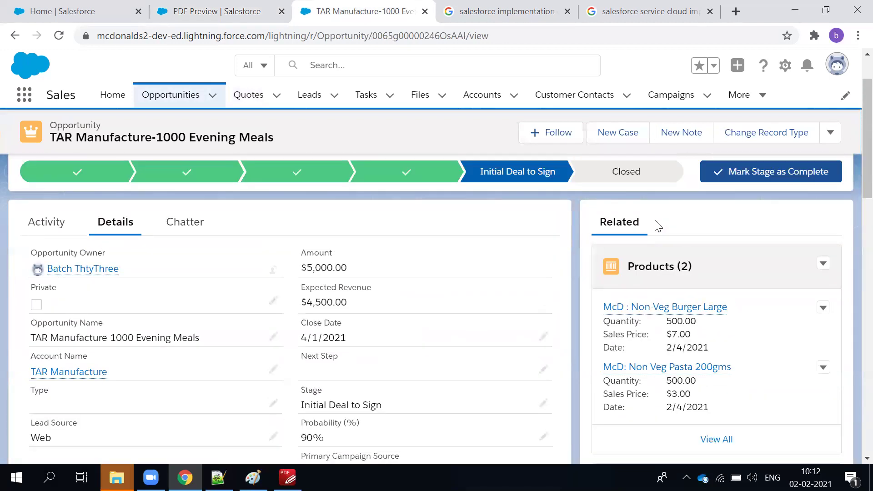
{"action": "key", "text": "F5"}
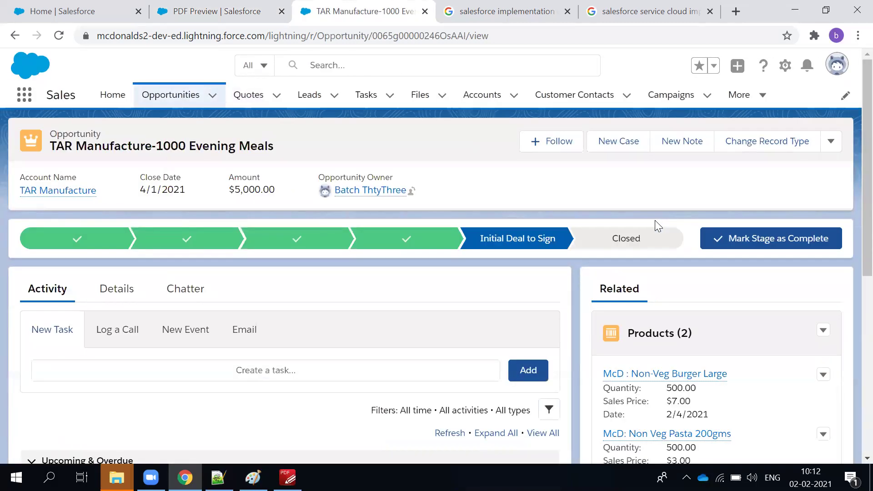
{"action": "scroll", "coordinate": [680, 312], "scroll_direction": "down", "scroll_amount": 3}
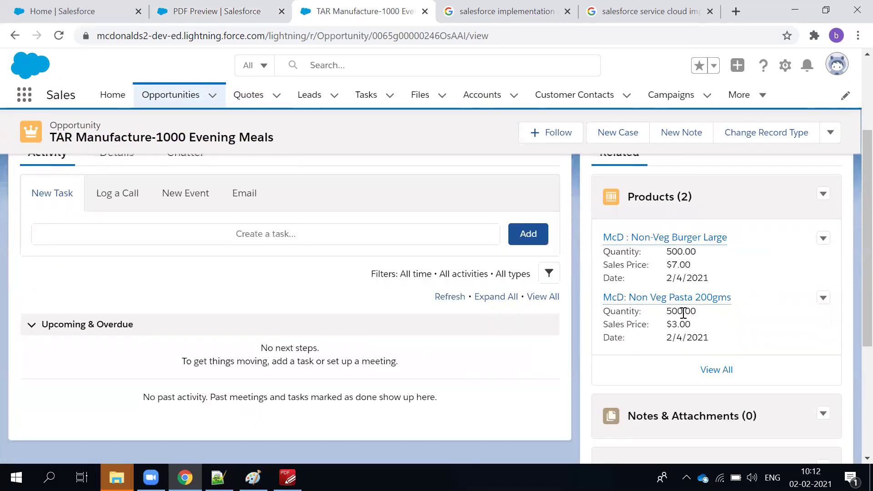
{"action": "left_click_drag", "start_coordinate": [727, 338], "coordinate": [605, 241]}
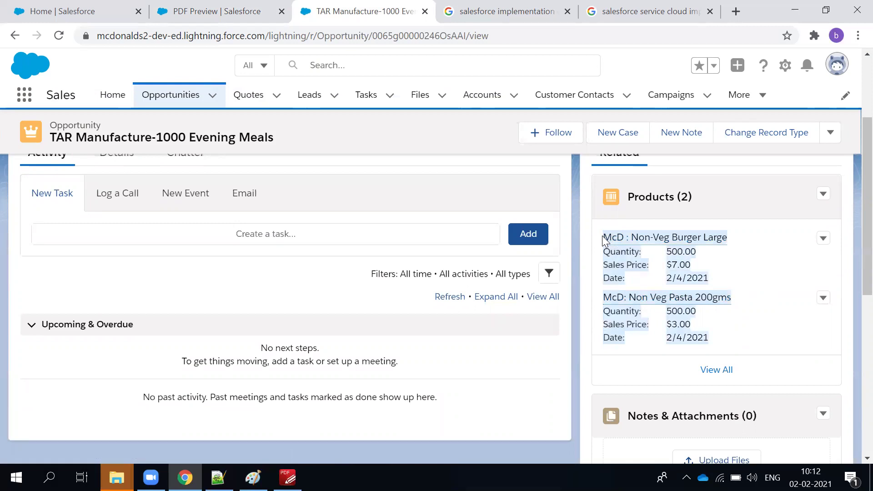
{"action": "left_click", "coordinate": [662, 197]}
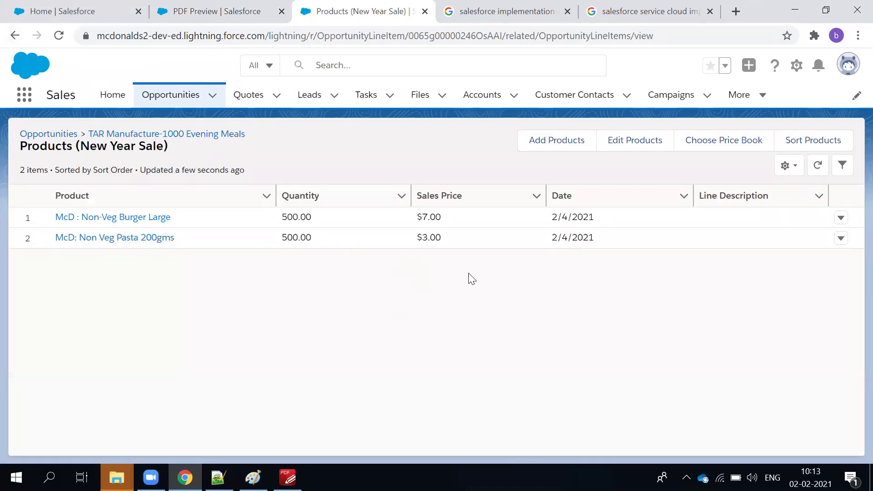
{"action": "left_click", "coordinate": [15, 35]}
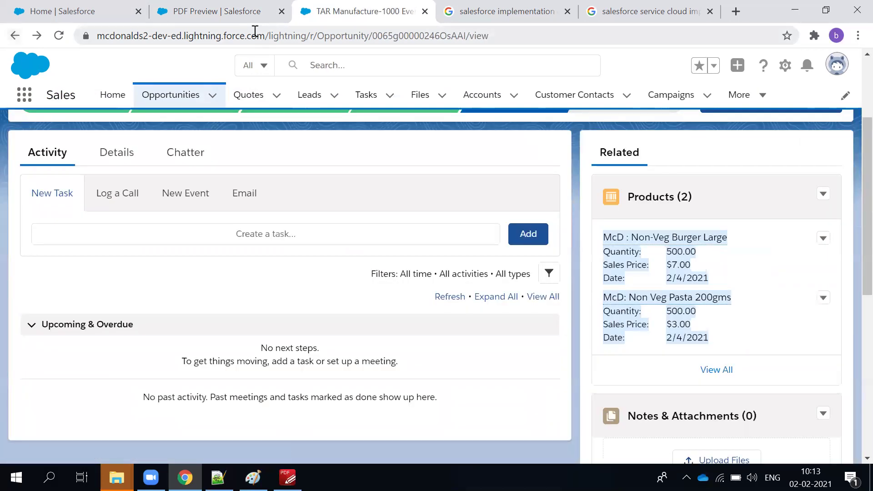
{"action": "left_click", "coordinate": [248, 20]}
{"action": "left_click", "coordinate": [374, 7]}
{"action": "scroll", "coordinate": [595, 205], "scroll_direction": "down", "scroll_amount": 8}
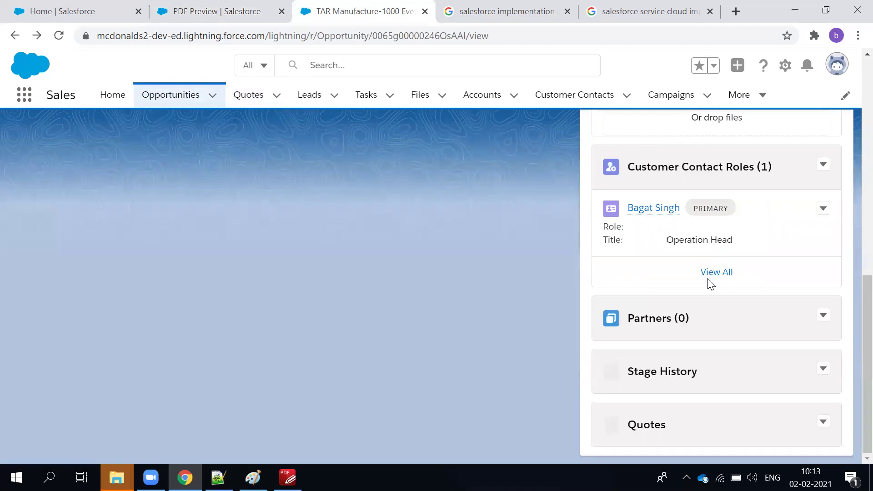
{"action": "scroll", "coordinate": [819, 423], "scroll_direction": "down", "scroll_amount": 10}
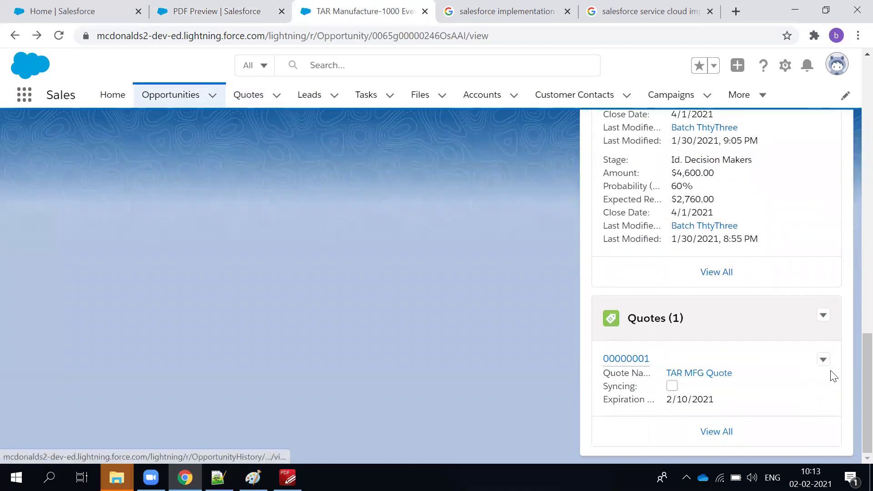
{"action": "left_click", "coordinate": [825, 318]}
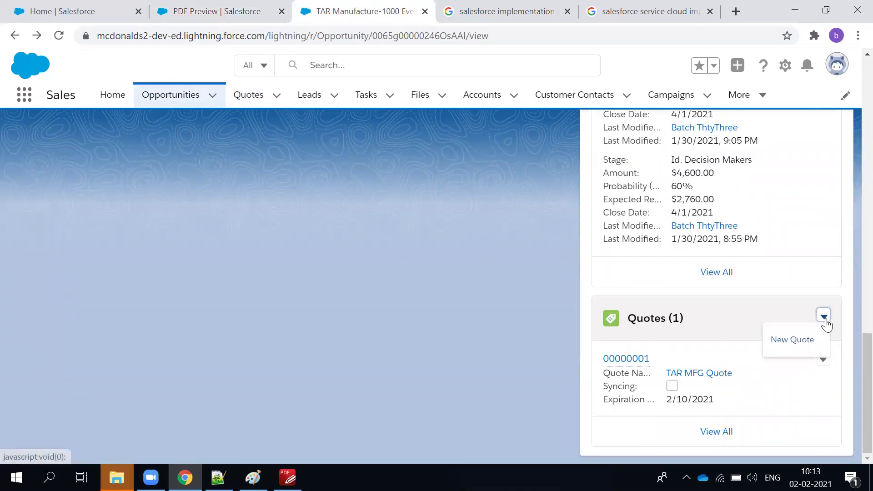
{"action": "left_click", "coordinate": [822, 362]}
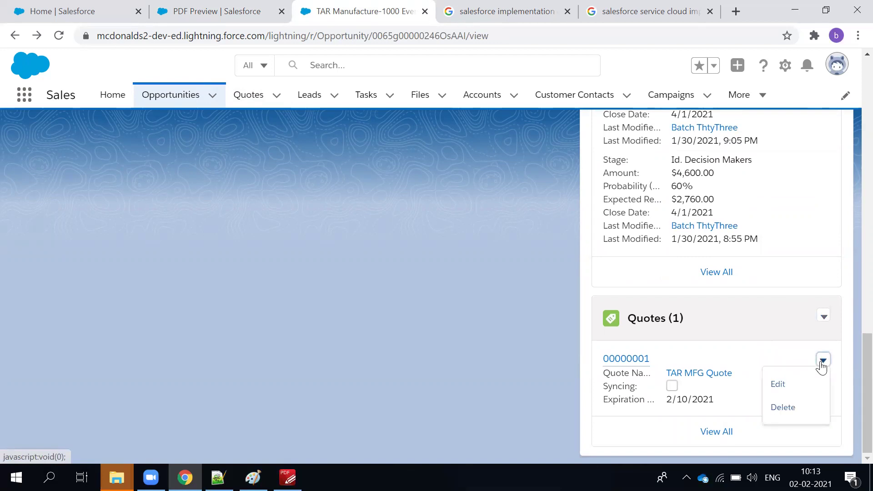
{"action": "left_click", "coordinate": [725, 356]}
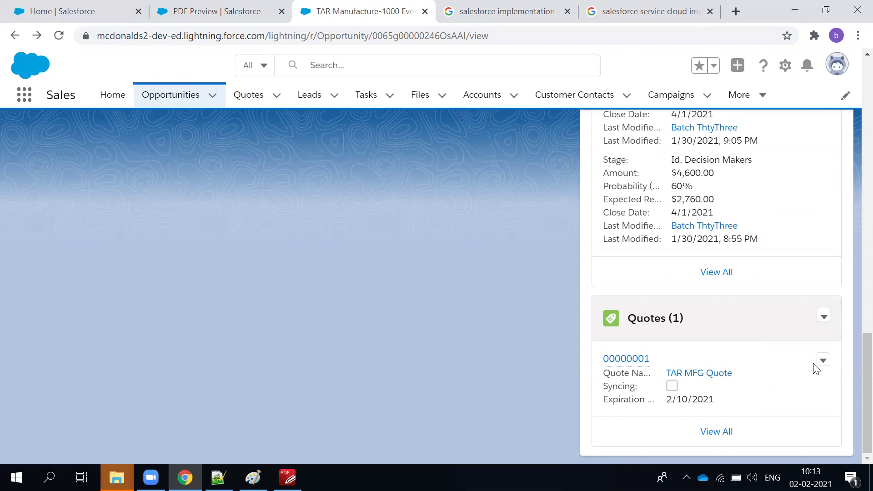
{"action": "left_click", "coordinate": [214, 11]}
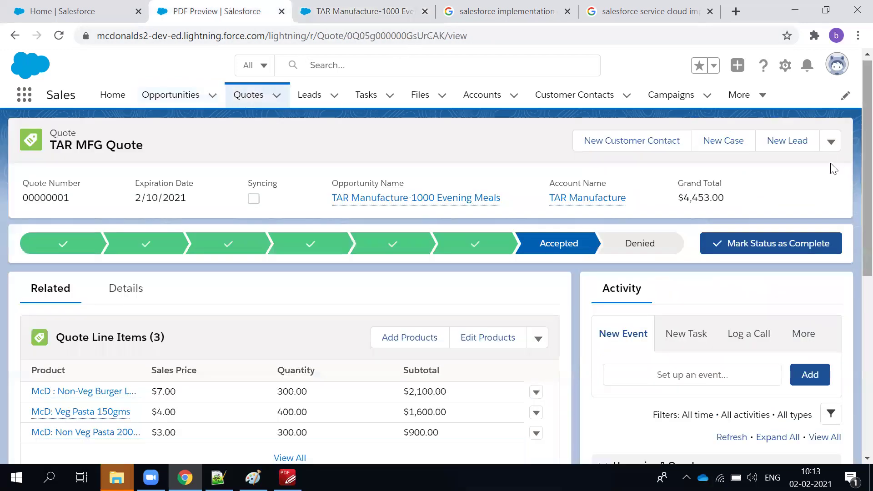
Start Sync on TAR MFG Quote and review the warning that opportunity products will be replaced.
{"action": "left_click", "coordinate": [835, 144]}
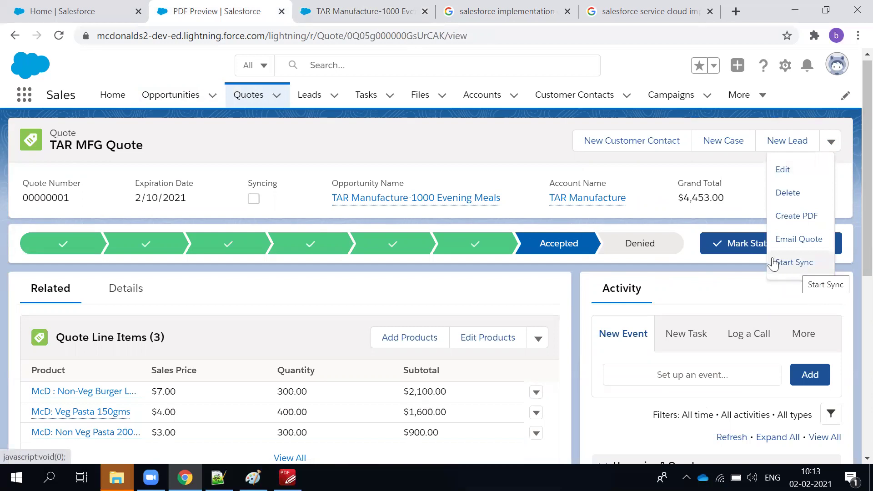
{"action": "left_click", "coordinate": [791, 262]}
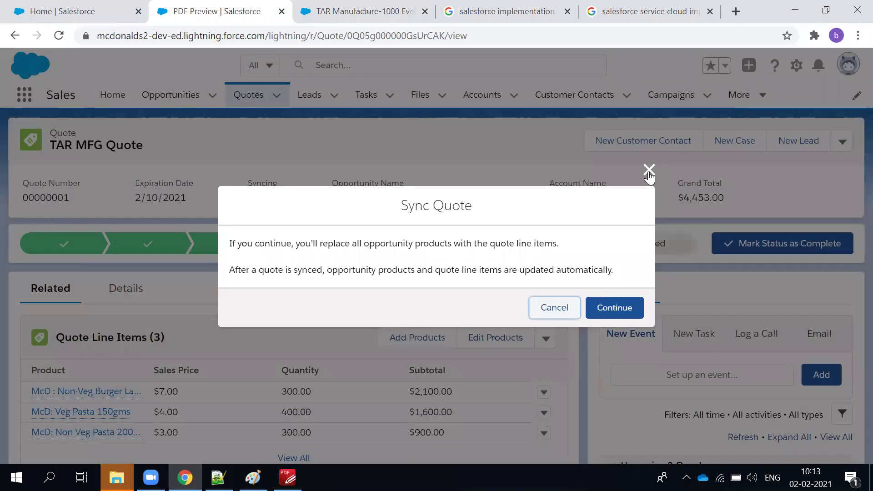
{"action": "left_click", "coordinate": [649, 171]}
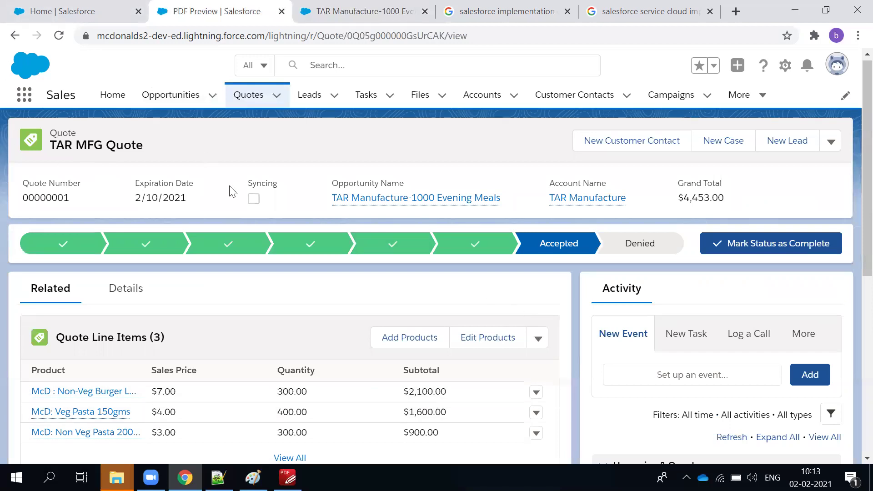
{"action": "scroll", "coordinate": [346, 236], "scroll_direction": "down", "scroll_amount": 3}
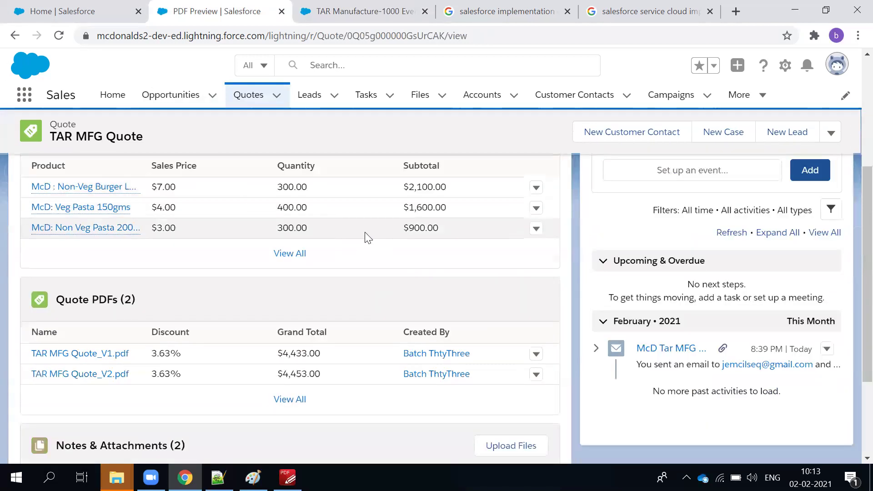
{"action": "scroll", "coordinate": [273, 288], "scroll_direction": "up", "scroll_amount": 3}
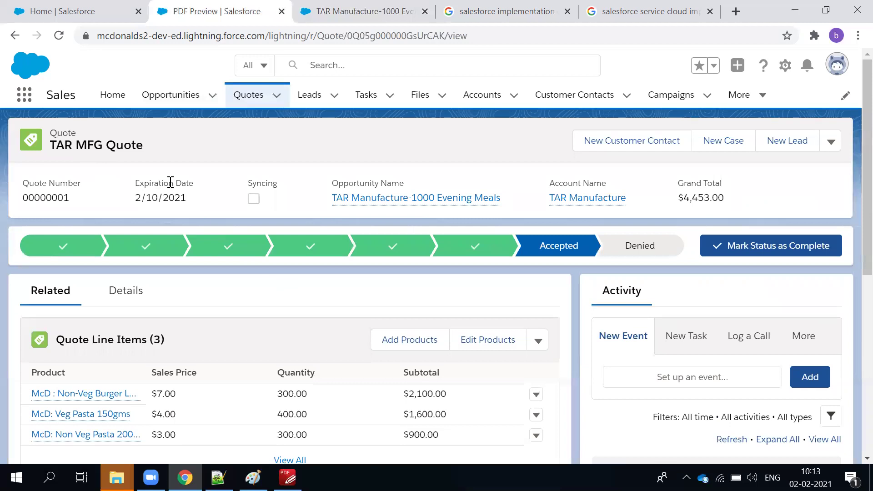
{"action": "left_click", "coordinate": [831, 144]}
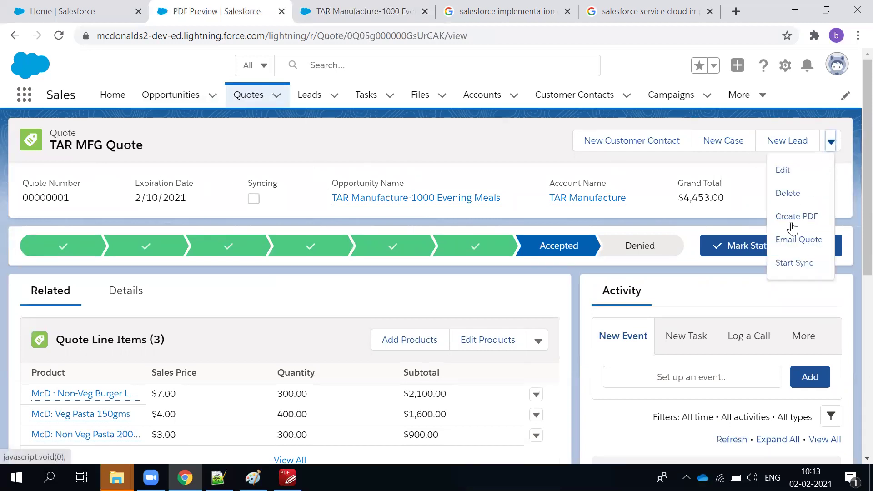
{"action": "left_click", "coordinate": [794, 262]}
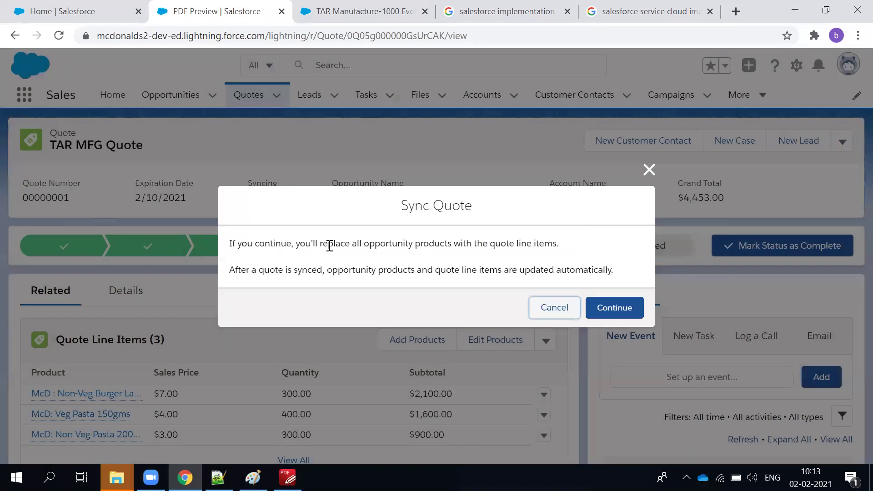
{"action": "left_click_drag", "start_coordinate": [515, 246], "coordinate": [544, 245]}
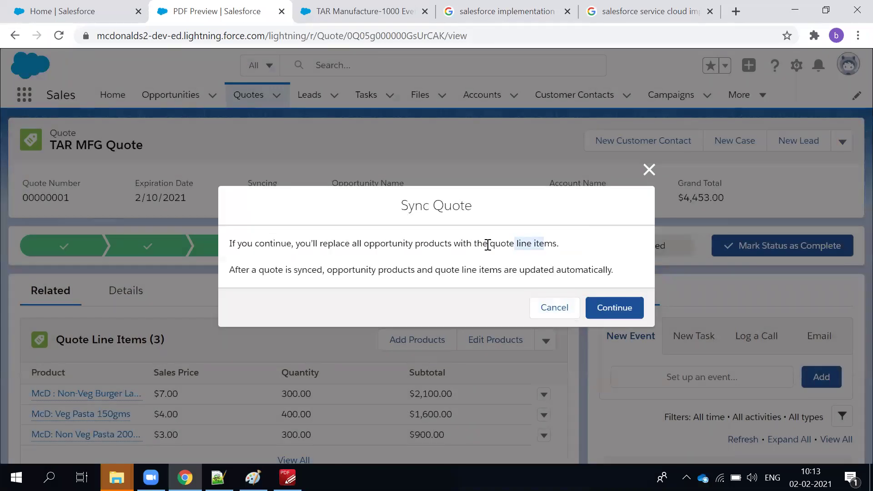
{"action": "left_click_drag", "start_coordinate": [263, 270], "coordinate": [298, 269]}
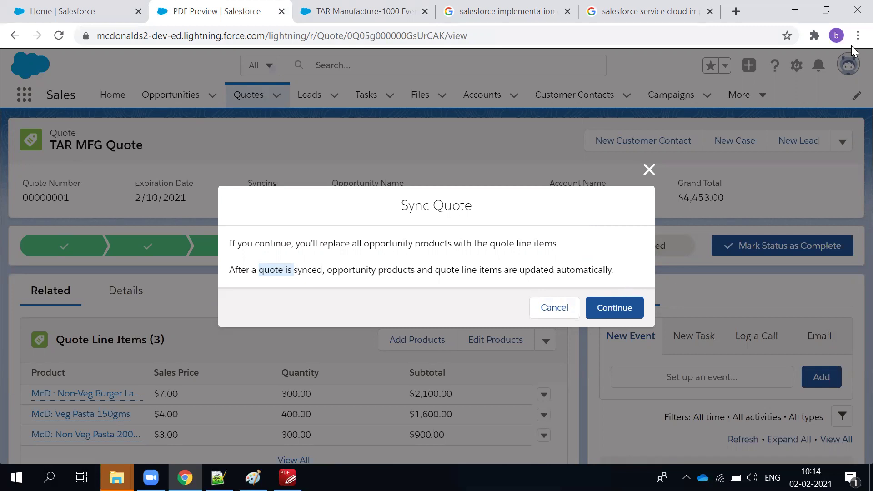
Sync TAR MFG Quote with the opportunity, then bring up the TAR Manufacture-1000 Evening Meals tab.
{"action": "left_click", "coordinate": [611, 312]}
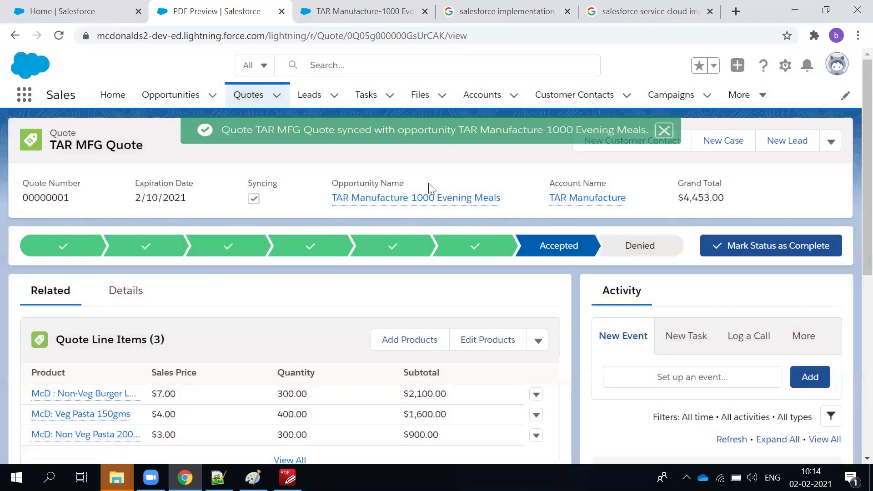
{"action": "scroll", "coordinate": [406, 306], "scroll_direction": "down", "scroll_amount": 3}
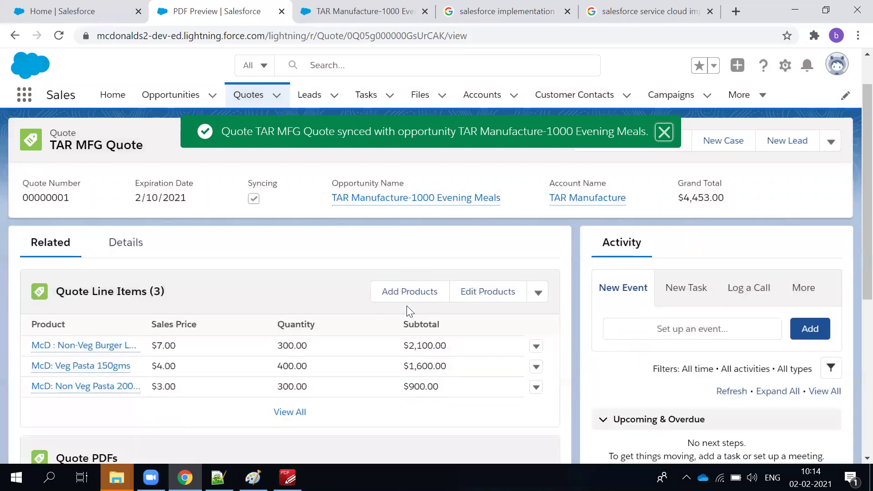
{"action": "scroll", "coordinate": [326, 305], "scroll_direction": "up", "scroll_amount": 3}
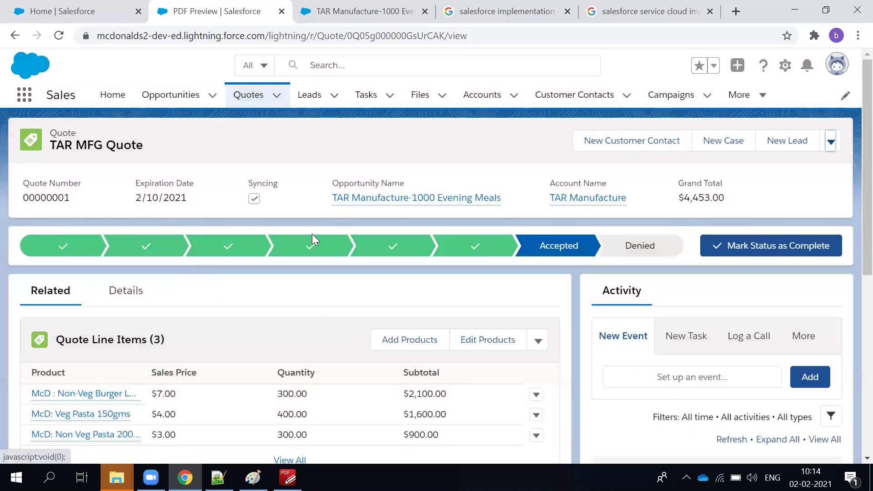
{"action": "key", "text": "ctrl+Tab"}
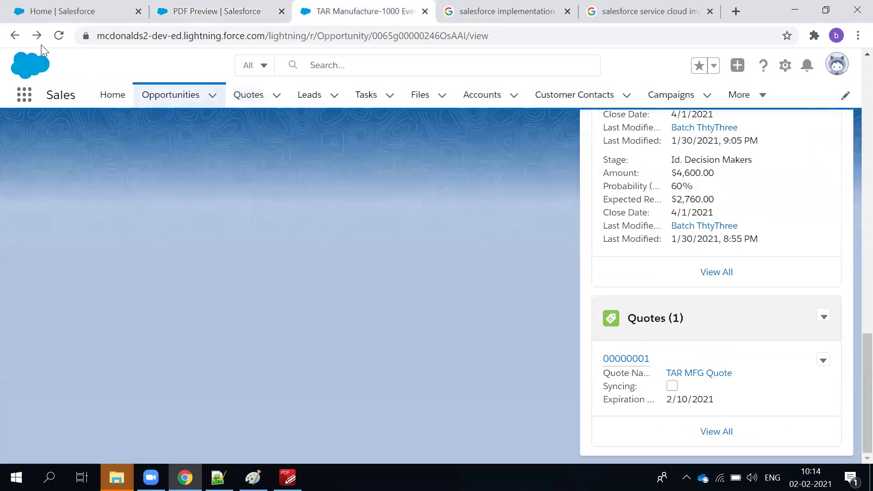
Reload the opportunity to pick up the synced products and view its Details fields.
{"action": "left_click", "coordinate": [57, 38]}
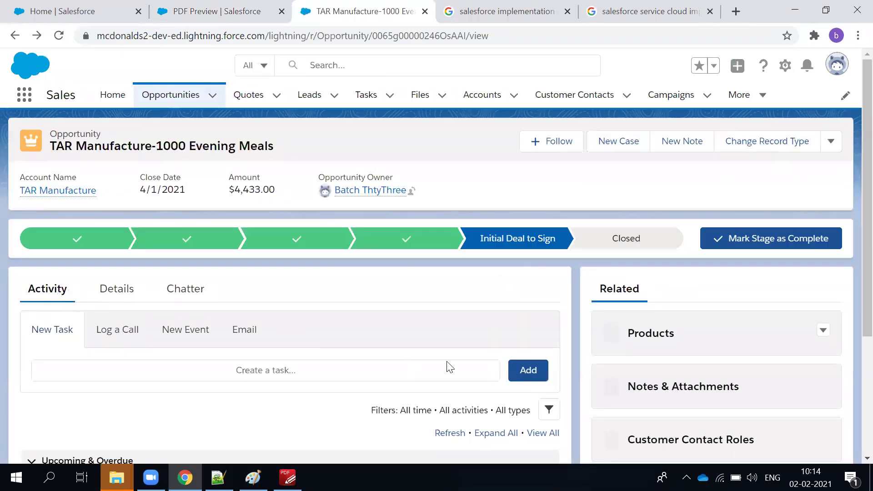
{"action": "scroll", "coordinate": [705, 332], "scroll_direction": "down", "scroll_amount": 3}
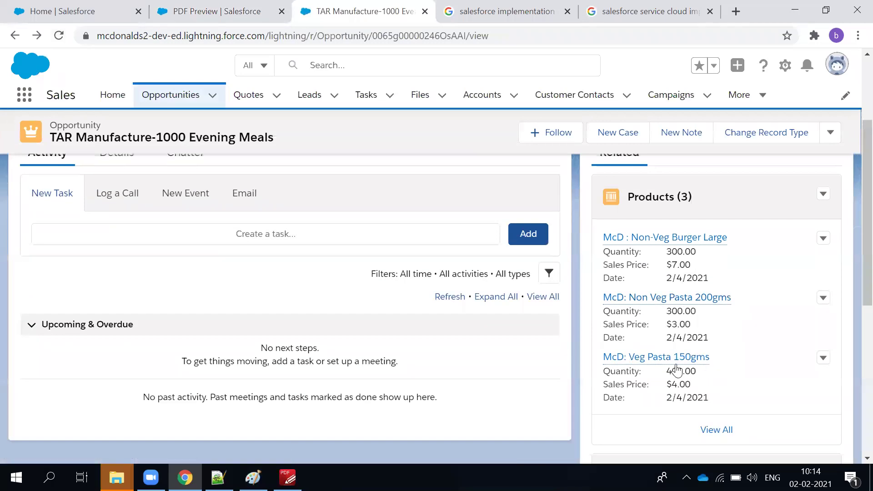
{"action": "scroll", "coordinate": [592, 387], "scroll_direction": "up", "scroll_amount": 3}
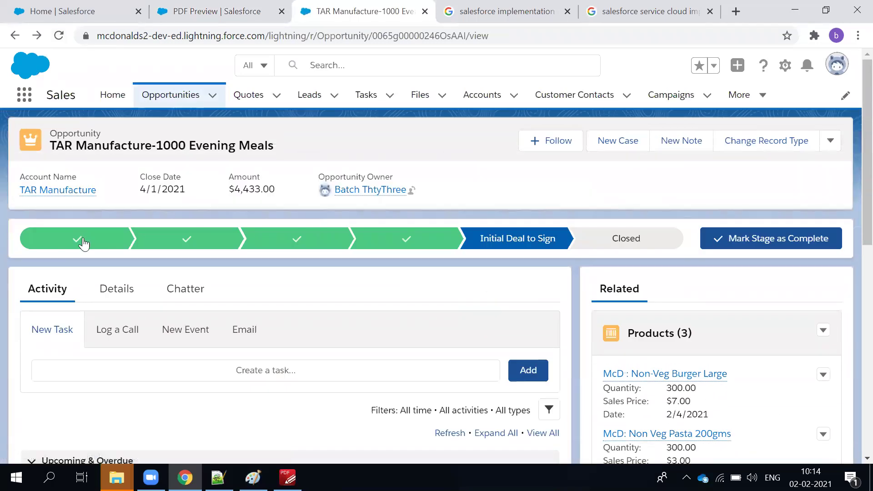
{"action": "left_click", "coordinate": [127, 292]}
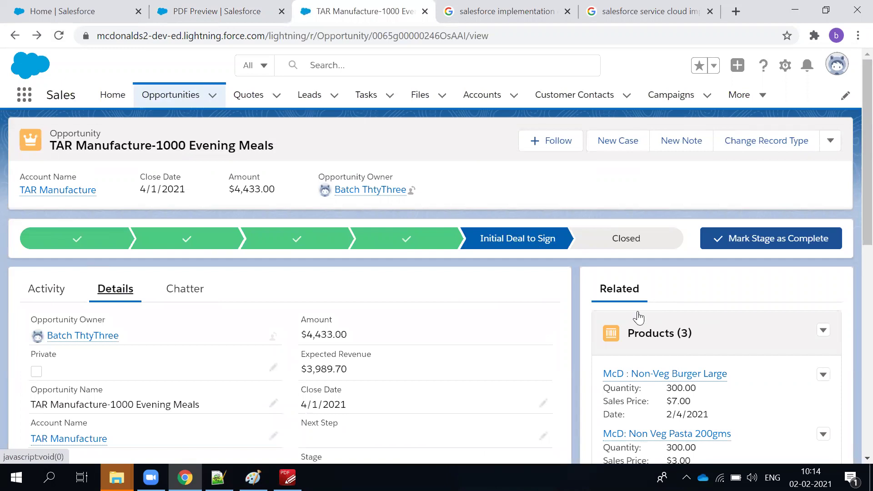
{"action": "scroll", "coordinate": [639, 317], "scroll_direction": "down", "scroll_amount": 3}
{"action": "left_click_drag", "start_coordinate": [348, 200], "coordinate": [309, 200]}
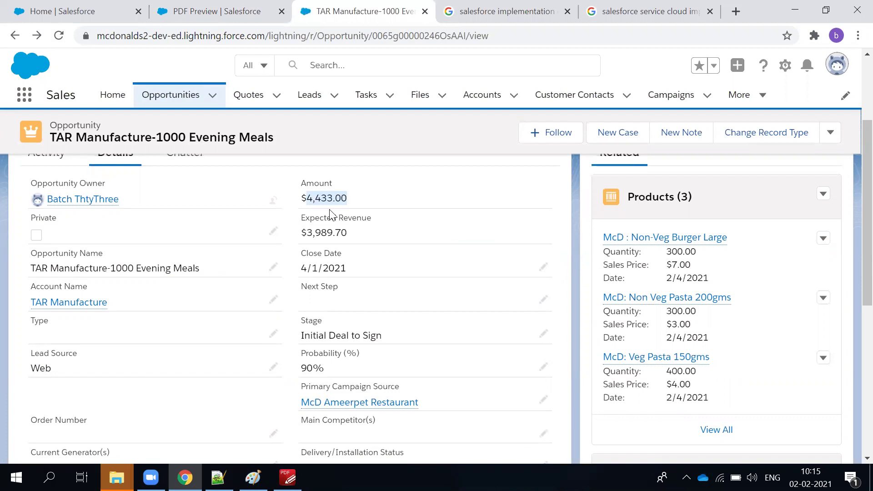
Review all three products, including McD: Veg Pasta 150gms, then select Closed on the stage path.
{"action": "left_click", "coordinate": [717, 438]}
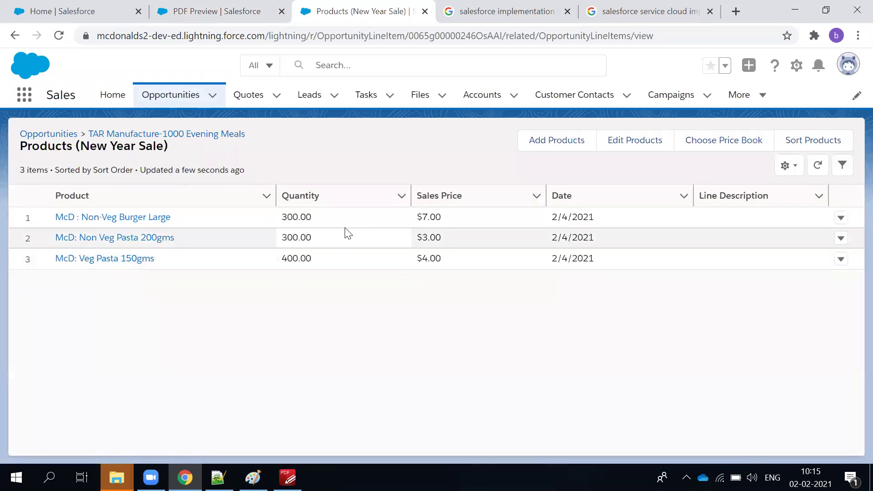
{"action": "left_click", "coordinate": [15, 36]}
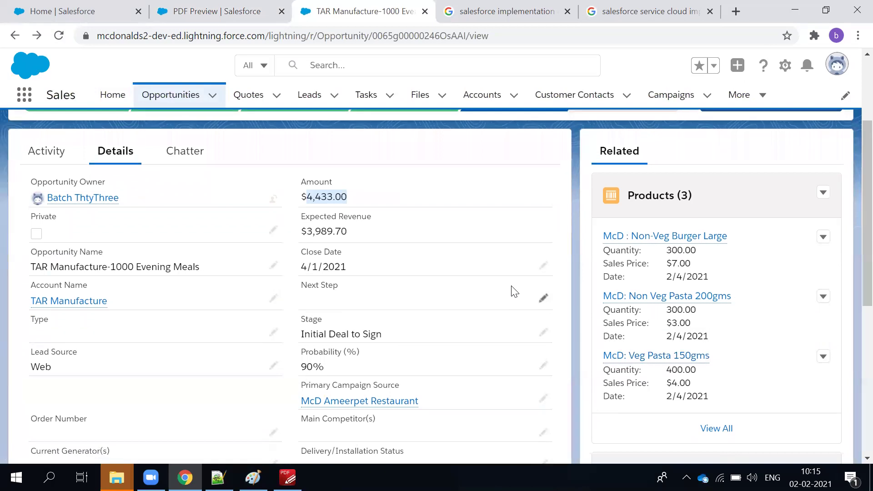
{"action": "scroll", "coordinate": [514, 302], "scroll_direction": "down", "scroll_amount": 3}
{"action": "scroll", "coordinate": [523, 323], "scroll_direction": "up", "scroll_amount": 2}
{"action": "scroll", "coordinate": [533, 339], "scroll_direction": "up", "scroll_amount": 3}
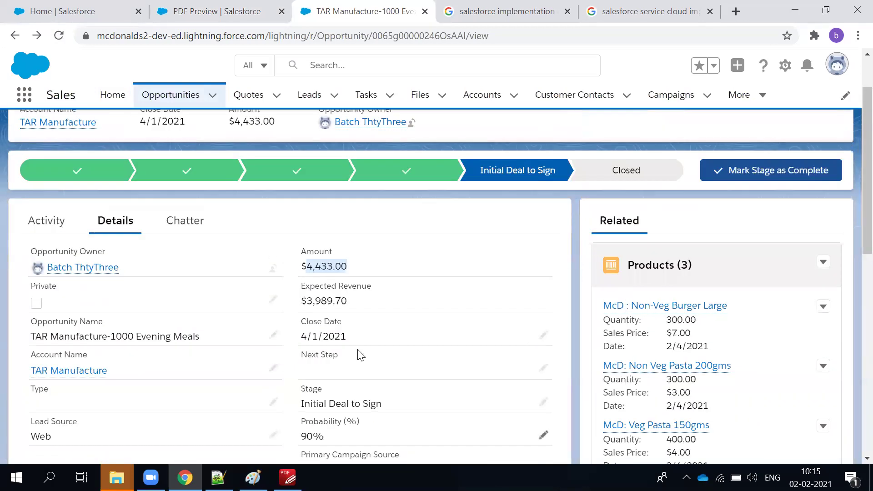
{"action": "scroll", "coordinate": [286, 314], "scroll_direction": "down", "scroll_amount": 3}
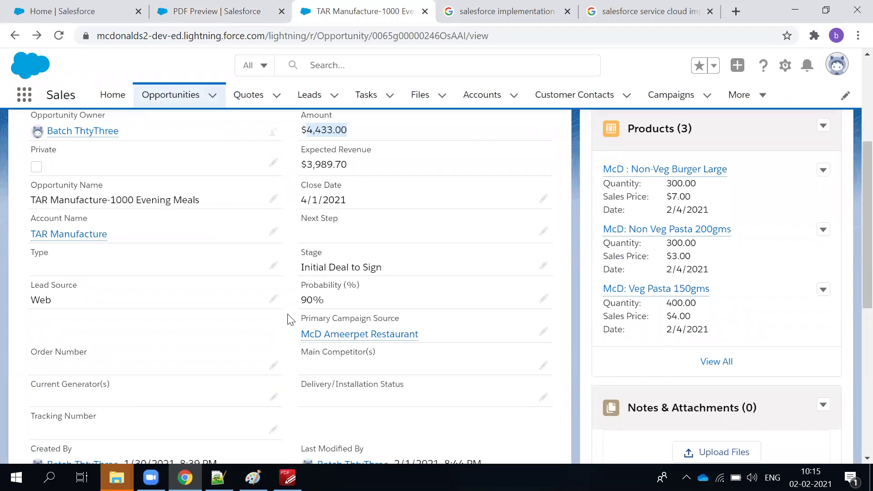
{"action": "scroll", "coordinate": [290, 333], "scroll_direction": "up", "scroll_amount": 5}
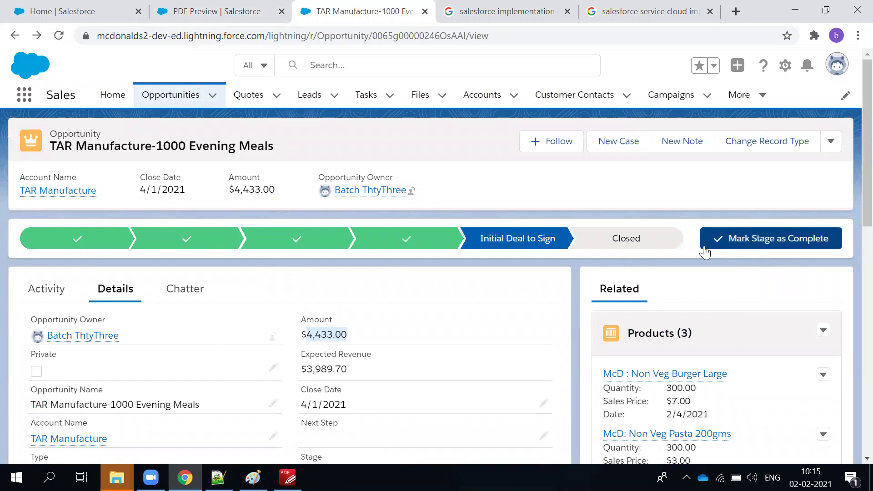
{"action": "left_click", "coordinate": [644, 237]}
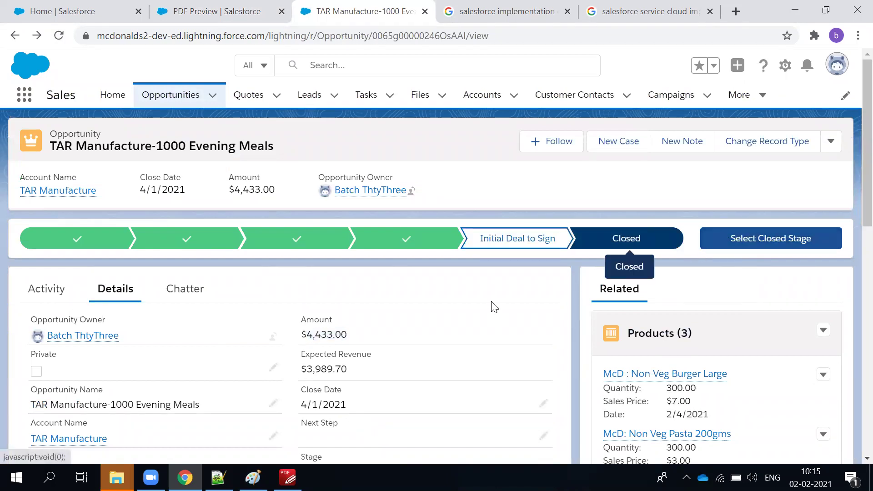
Set the opportunity stage to Closed Won and save it.
{"action": "left_click", "coordinate": [742, 243]}
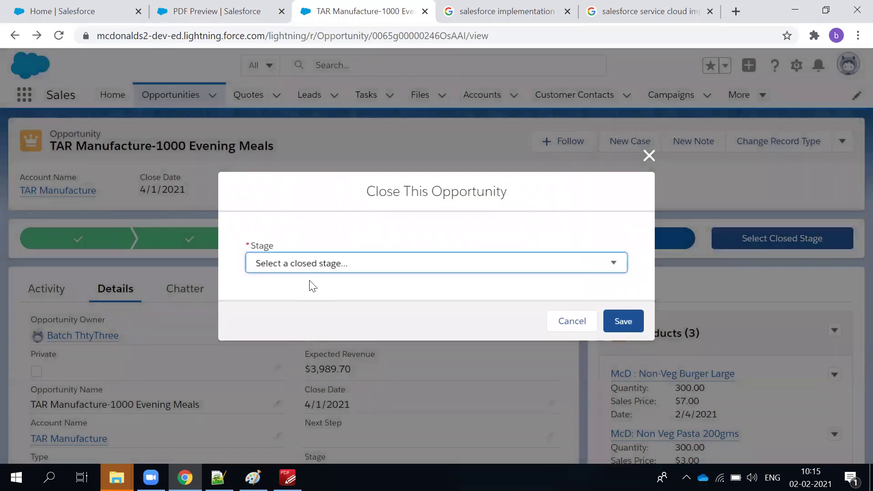
{"action": "left_click", "coordinate": [311, 265]}
{"action": "left_click", "coordinate": [304, 291]}
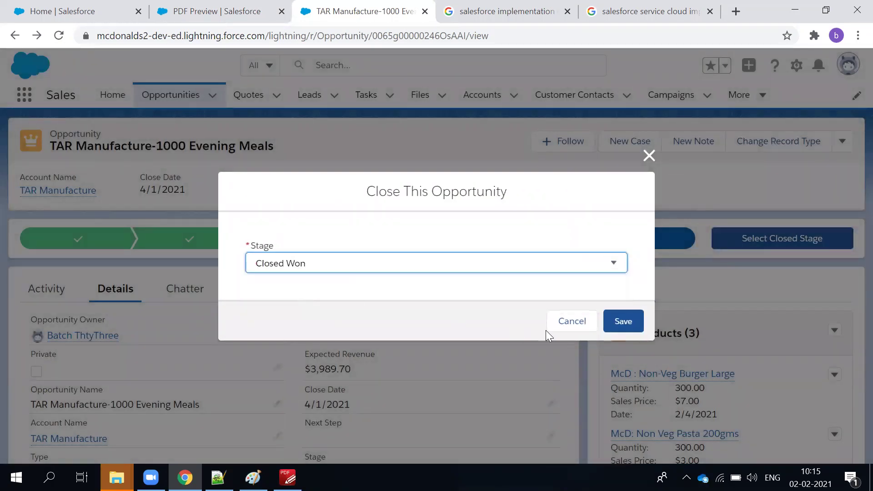
{"action": "left_click", "coordinate": [621, 322]}
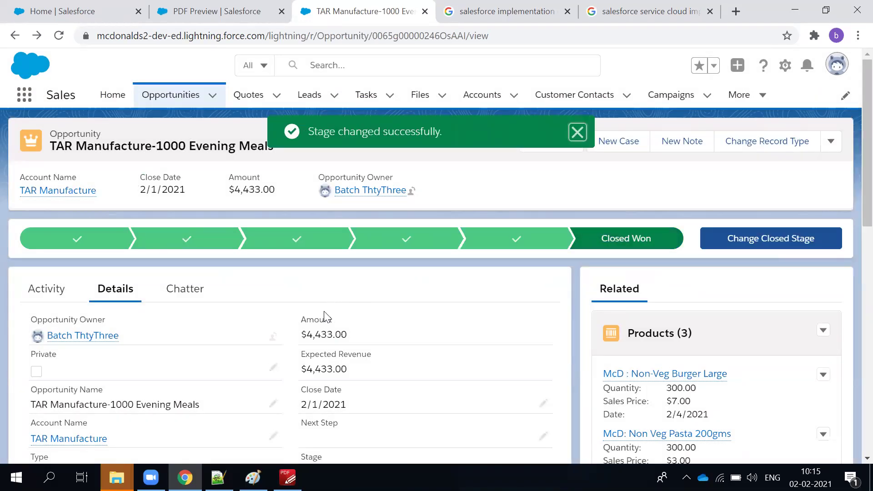
Highlight the $4,433.00 Amount and the updated Expected Revenue values.
{"action": "left_click_drag", "start_coordinate": [304, 335], "coordinate": [361, 339]}
{"action": "left_click_drag", "start_coordinate": [302, 366], "coordinate": [394, 372]}
{"action": "scroll", "coordinate": [394, 372], "scroll_direction": "down", "scroll_amount": 3}
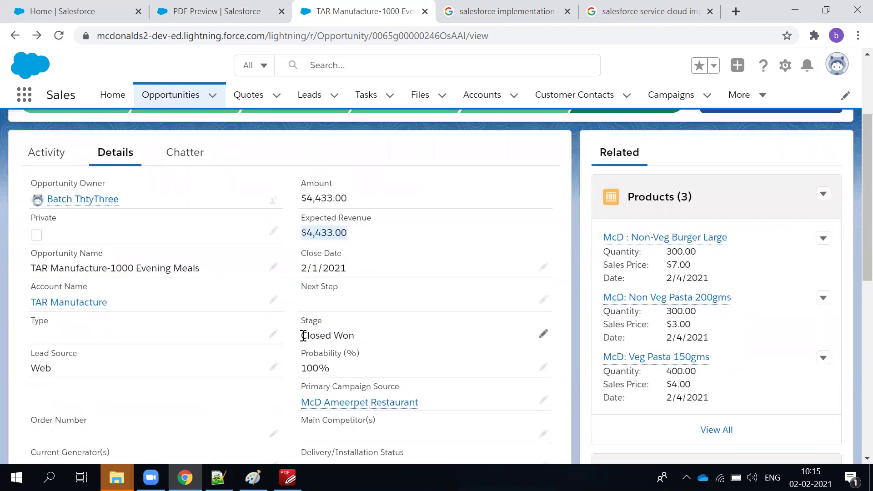
{"action": "left_click_drag", "start_coordinate": [303, 335], "coordinate": [355, 337]}
{"action": "left_click_drag", "start_coordinate": [310, 366], "coordinate": [419, 364]}
Open the McD Ameerpet Restaurant primary campaign in a new background tab.
{"action": "scroll", "coordinate": [418, 364], "scroll_direction": "down", "scroll_amount": 4}
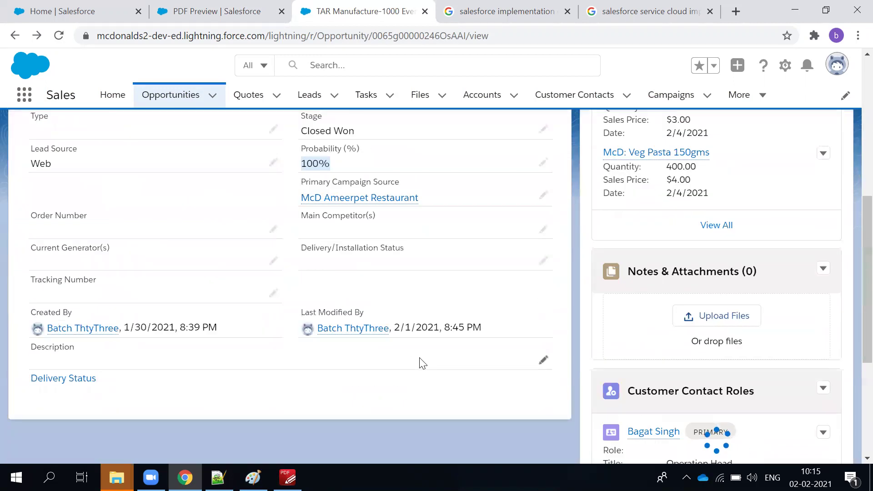
{"action": "scroll", "coordinate": [640, 366], "scroll_direction": "down", "scroll_amount": 5}
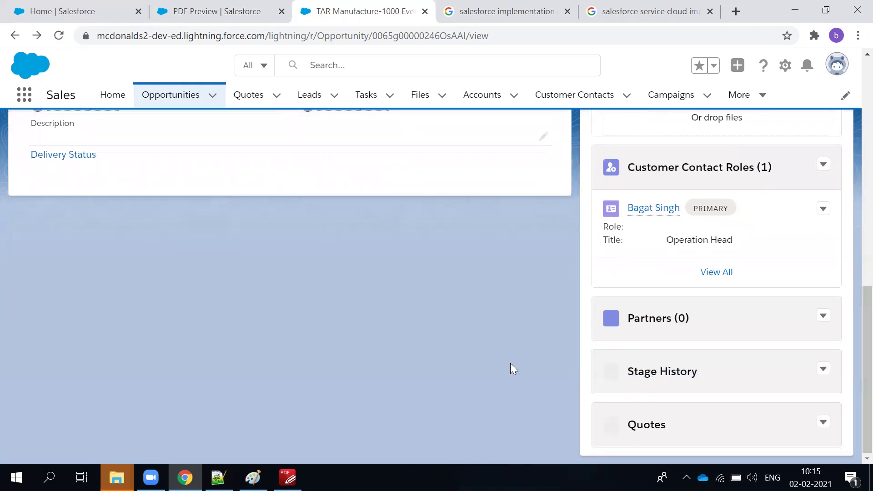
{"action": "scroll", "coordinate": [513, 369], "scroll_direction": "up", "scroll_amount": 6}
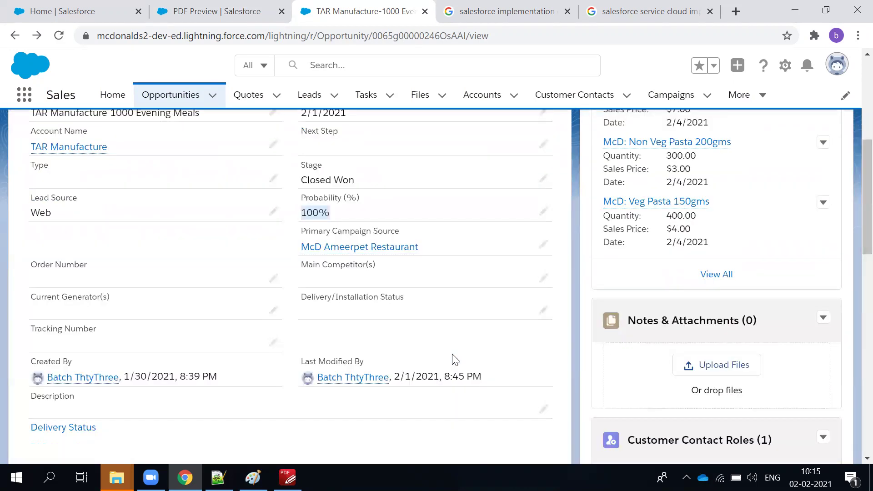
{"action": "scroll", "coordinate": [259, 246], "scroll_direction": "up", "scroll_amount": 6}
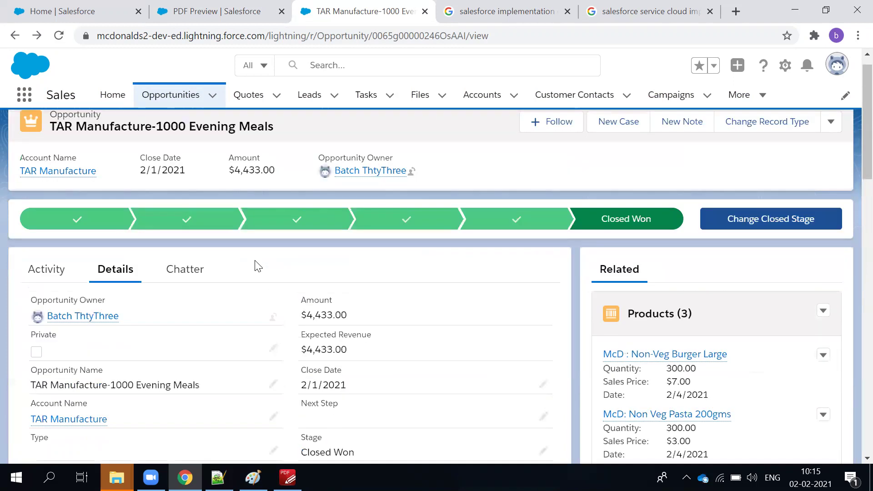
{"action": "scroll", "coordinate": [384, 318], "scroll_direction": "down", "scroll_amount": 3}
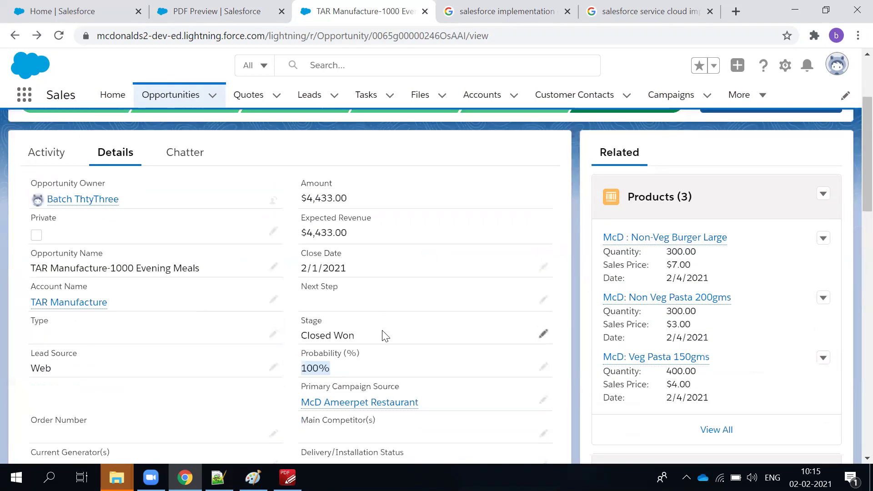
{"action": "scroll", "coordinate": [384, 336], "scroll_direction": "down", "scroll_amount": 3}
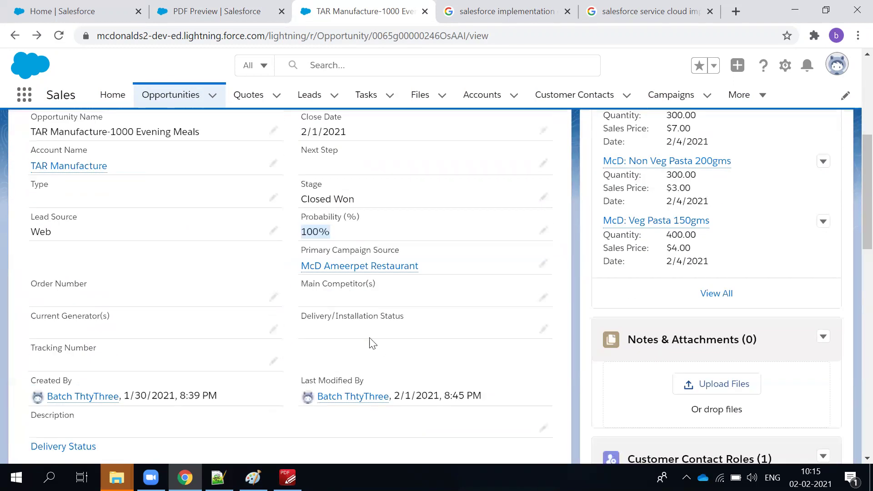
{"action": "middle_click", "coordinate": [331, 273]}
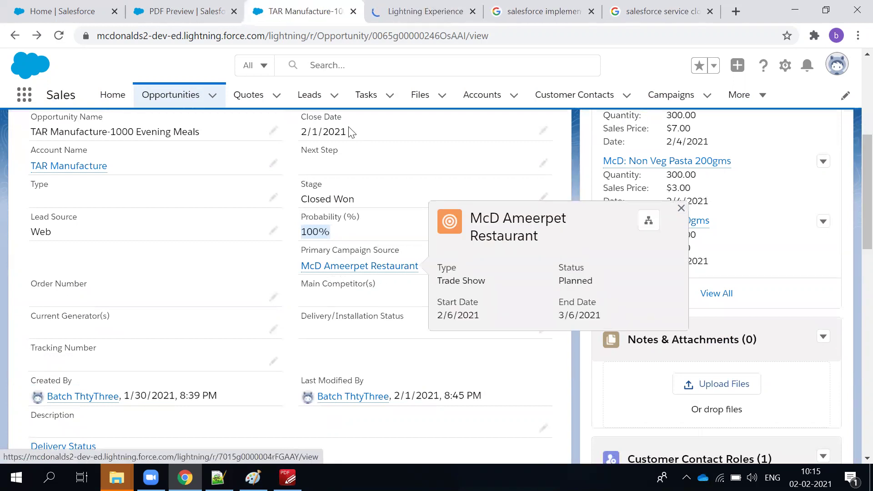
{"action": "left_click", "coordinate": [404, 12]}
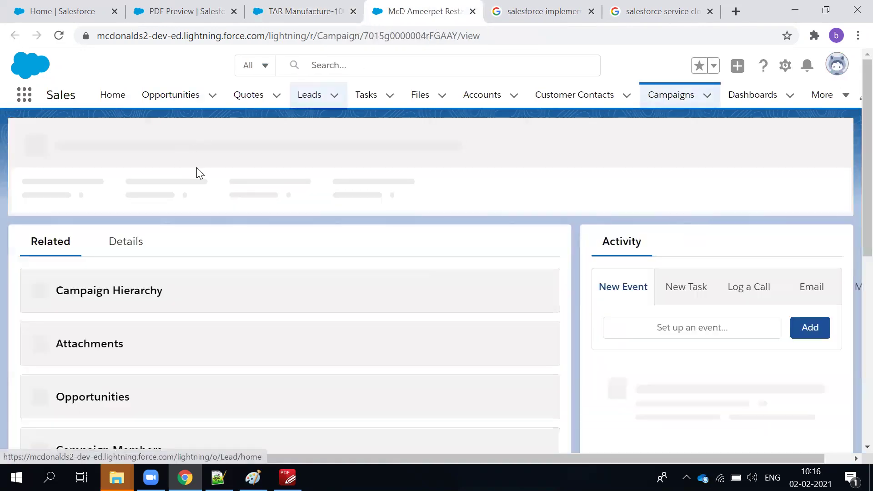
{"action": "left_click", "coordinate": [141, 255]}
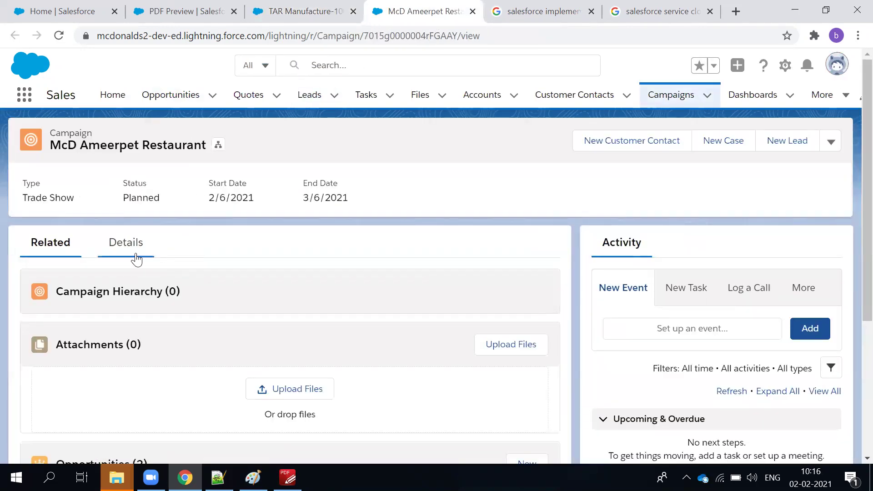
{"action": "scroll", "coordinate": [342, 264], "scroll_direction": "down", "scroll_amount": 2}
{"action": "scroll", "coordinate": [318, 246], "scroll_direction": "up", "scroll_amount": 2}
{"action": "triple_click", "coordinate": [307, 281]}
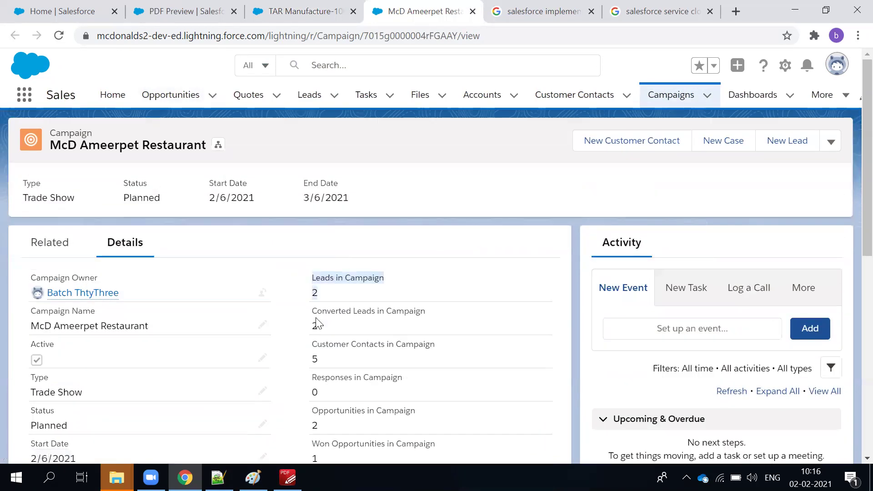
{"action": "triple_click", "coordinate": [307, 311]}
{"action": "left_click", "coordinate": [321, 361]}
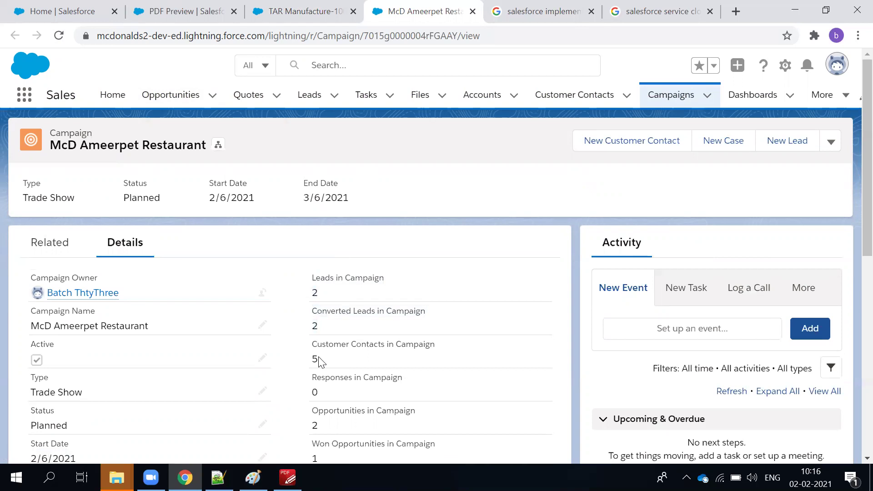
{"action": "triple_click", "coordinate": [313, 342]}
{"action": "scroll", "coordinate": [343, 328], "scroll_direction": "down", "scroll_amount": 1}
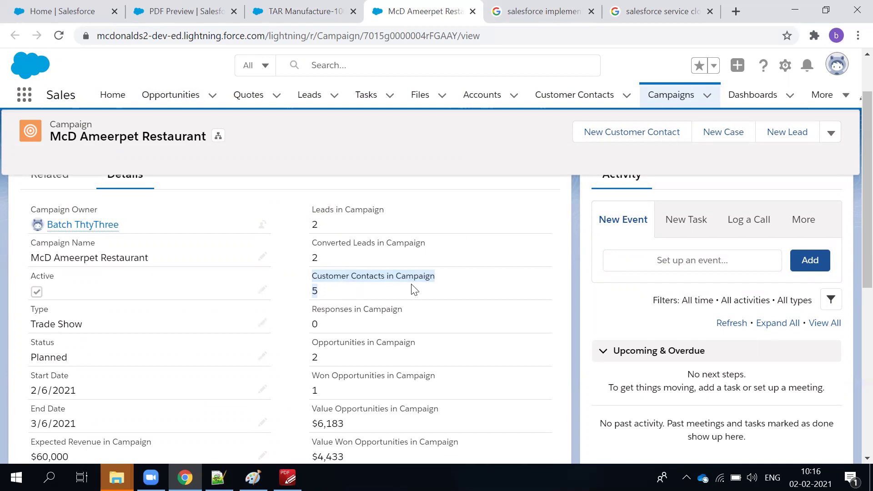
{"action": "left_click", "coordinate": [339, 296]}
{"action": "left_click_drag", "start_coordinate": [339, 295], "coordinate": [398, 291]}
{"action": "scroll", "coordinate": [378, 266], "scroll_direction": "down", "scroll_amount": 3}
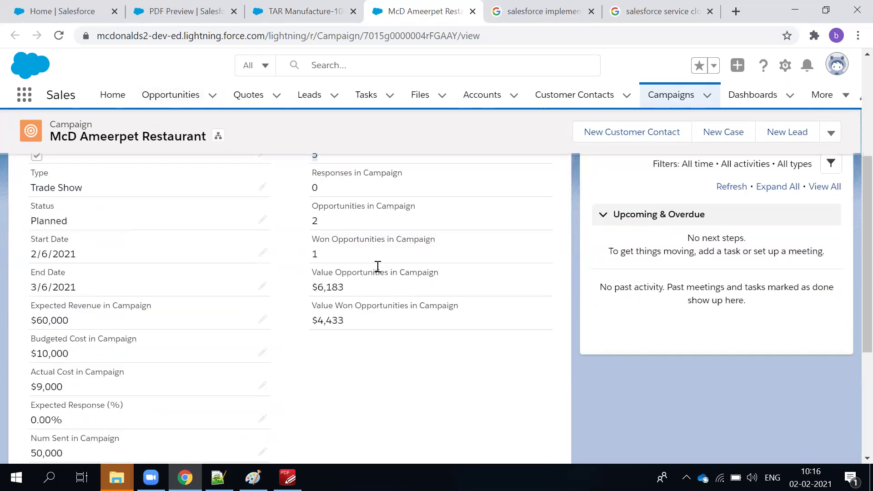
{"action": "left_click", "coordinate": [324, 233]}
{"action": "left_click_drag", "start_coordinate": [316, 253], "coordinate": [307, 239]}
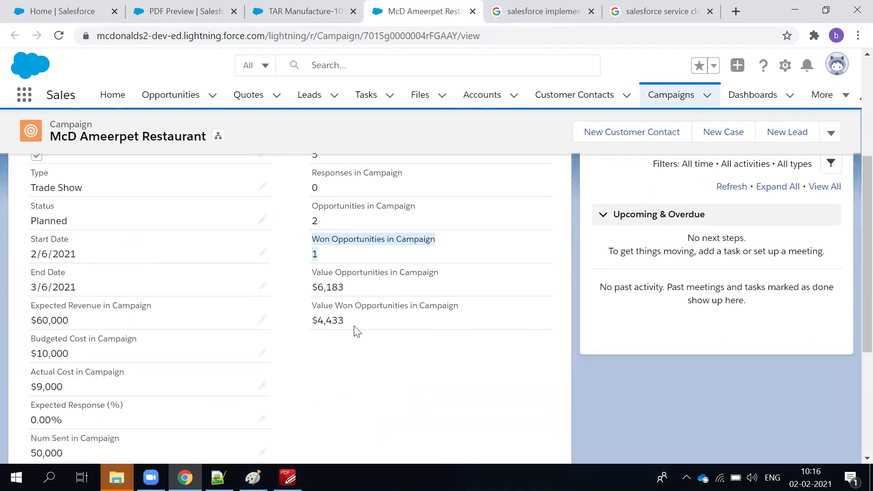
{"action": "left_click_drag", "start_coordinate": [353, 330], "coordinate": [307, 312]}
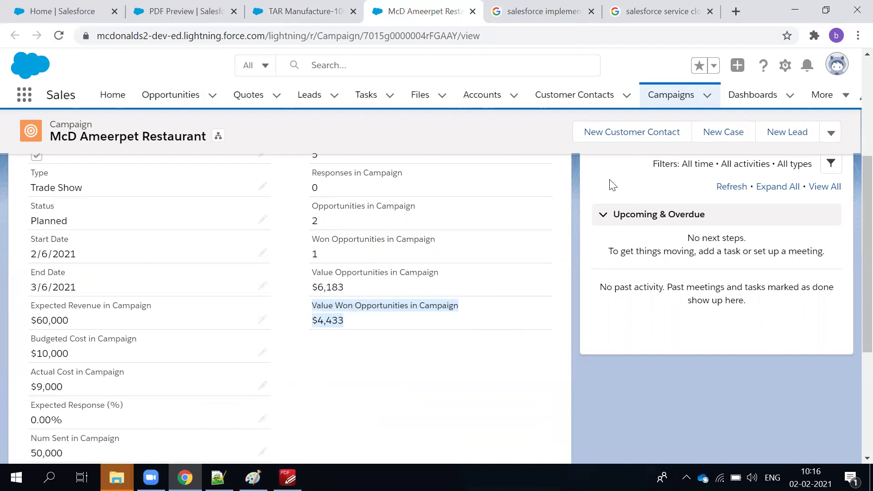
{"action": "triple_click", "coordinate": [383, 271]}
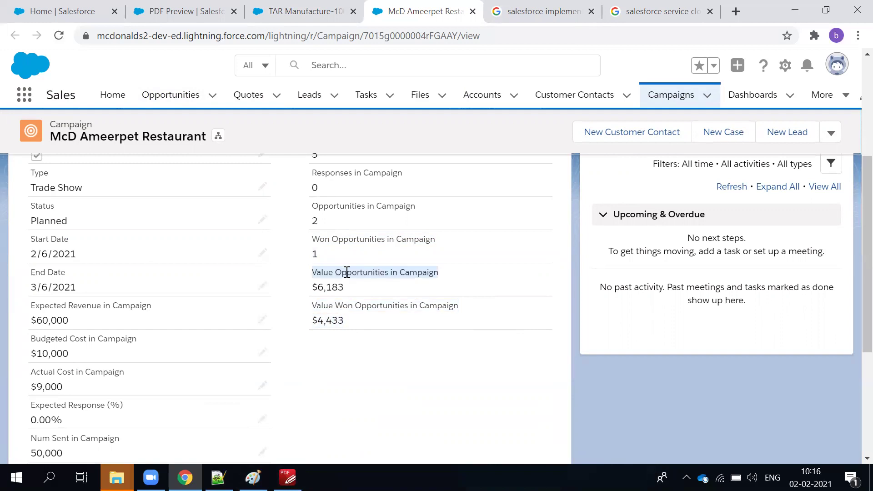
{"action": "triple_click", "coordinate": [328, 286]}
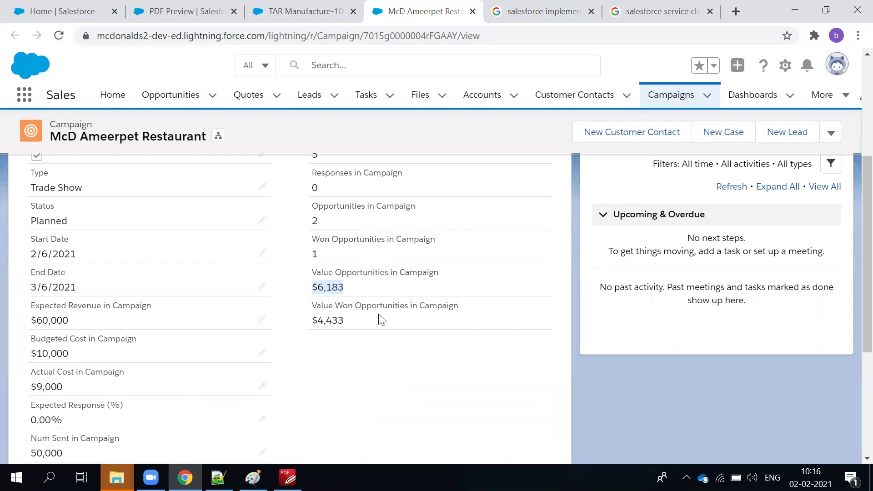
{"action": "left_click", "coordinate": [358, 326]}
{"action": "left_click_drag", "start_coordinate": [358, 326], "coordinate": [299, 318]}
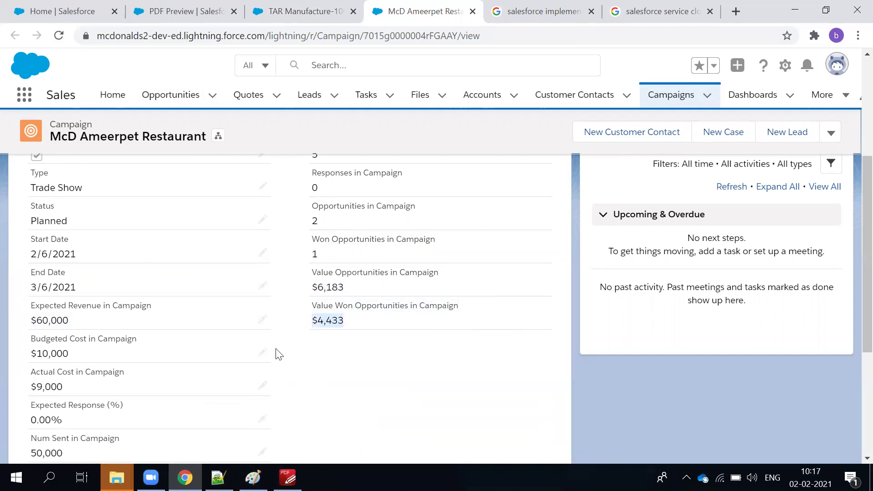
{"action": "scroll", "coordinate": [276, 351], "scroll_direction": "up", "scroll_amount": 2}
{"action": "scroll", "coordinate": [250, 350], "scroll_direction": "down", "scroll_amount": 2}
{"action": "scroll", "coordinate": [55, 344], "scroll_direction": "up", "scroll_amount": 5}
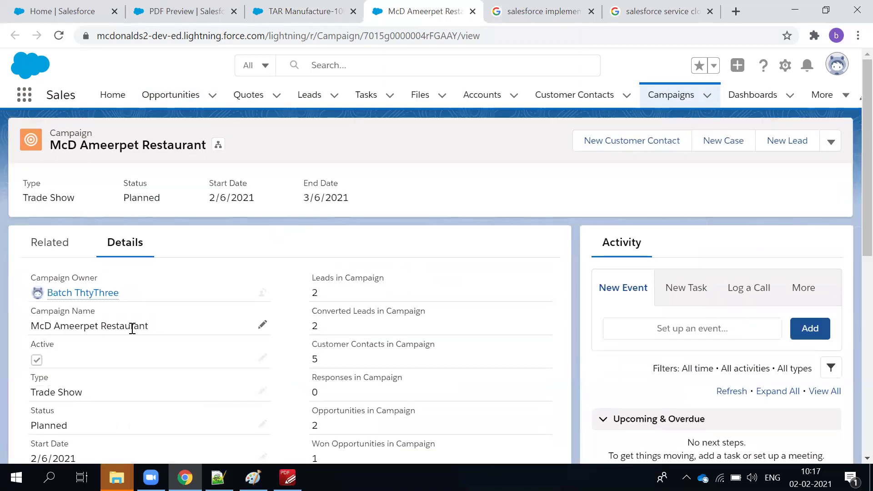
{"action": "left_click_drag", "start_coordinate": [208, 200], "coordinate": [366, 206]}
{"action": "left_click", "coordinate": [363, 207]}
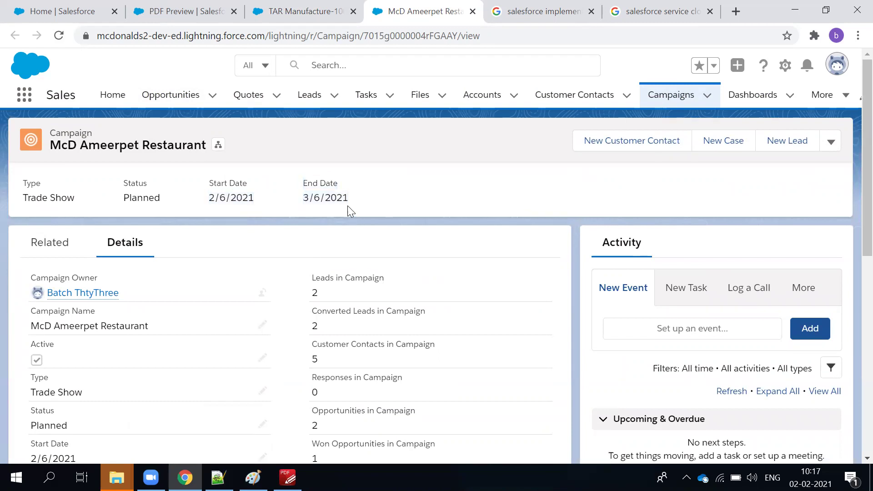
{"action": "double_click", "coordinate": [330, 201]}
{"action": "scroll", "coordinate": [329, 204], "scroll_direction": "down", "scroll_amount": 5}
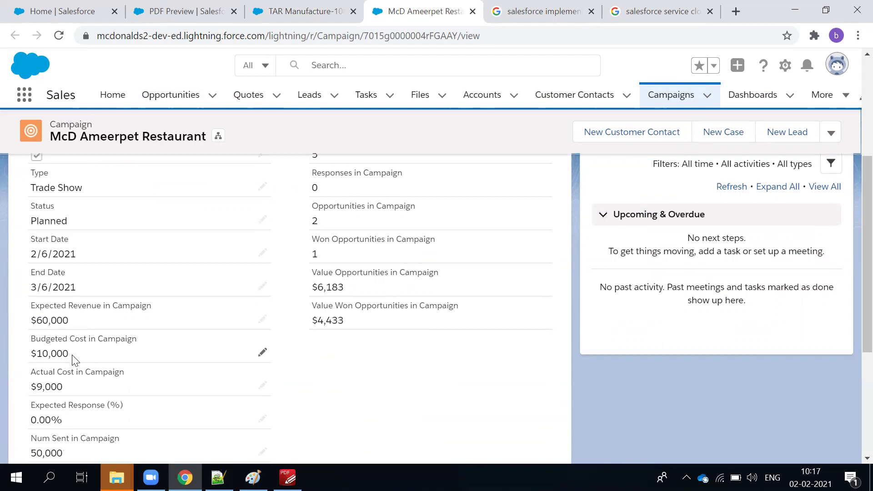
{"action": "left_click_drag", "start_coordinate": [62, 355], "coordinate": [29, 355]}
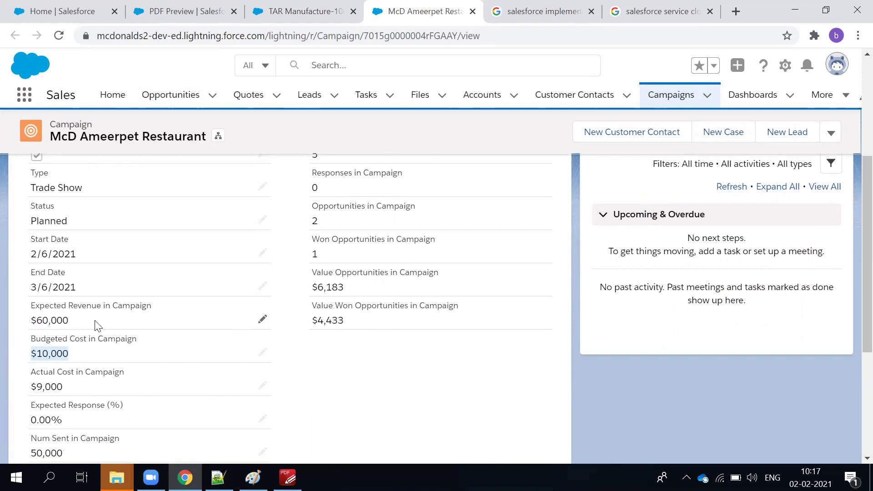
{"action": "left_click", "coordinate": [416, 366]}
{"action": "scroll", "coordinate": [414, 366], "scroll_direction": "up", "scroll_amount": 5}
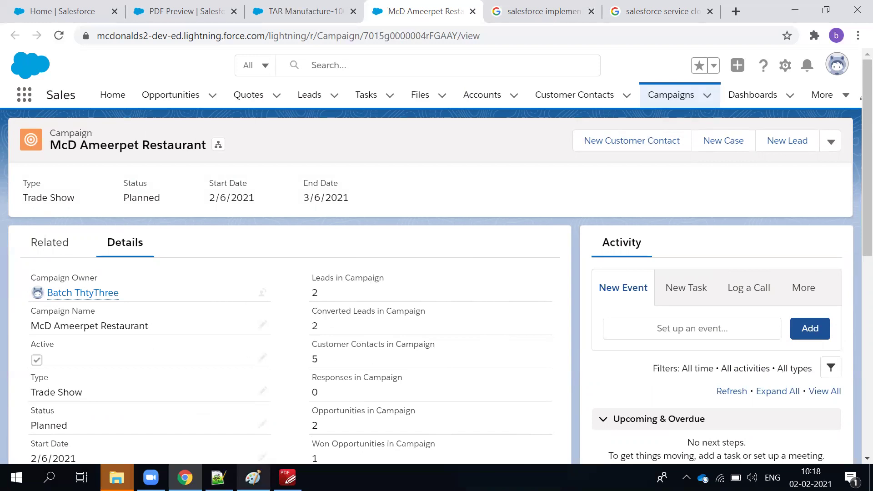
{"action": "scroll", "coordinate": [346, 341], "scroll_direction": "down", "scroll_amount": 3}
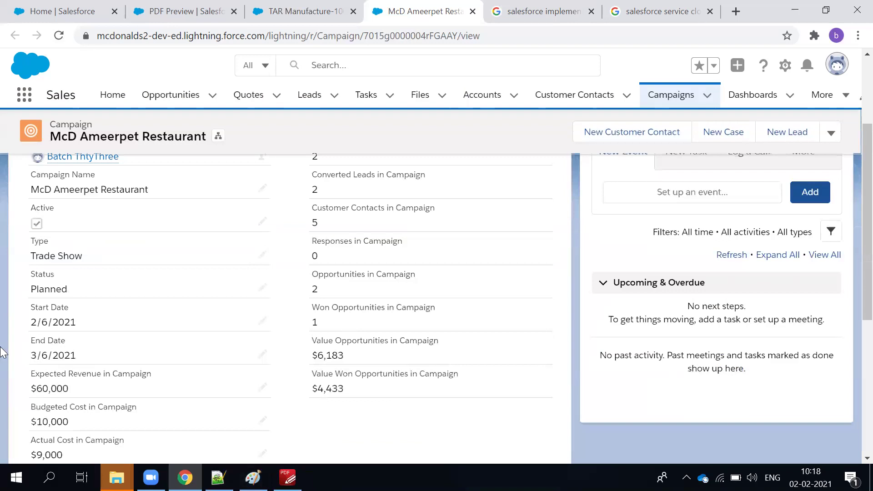
{"action": "left_click_drag", "start_coordinate": [29, 371], "coordinate": [293, 391]}
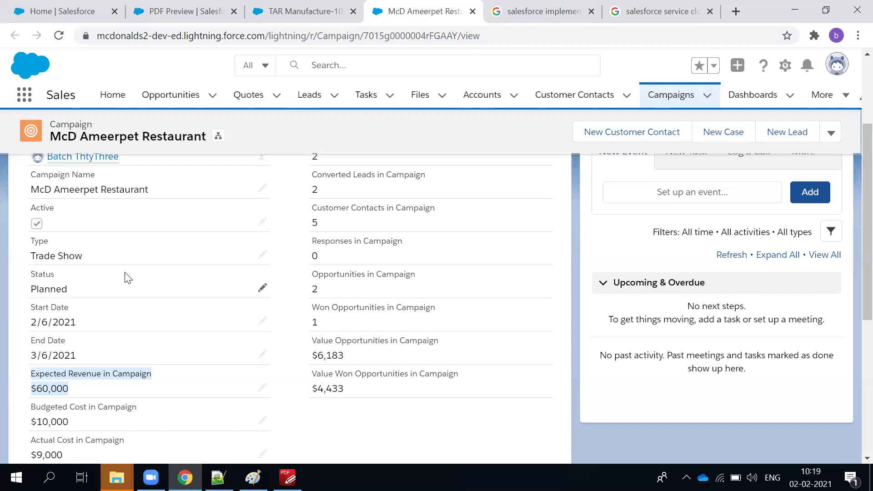
{"action": "scroll", "coordinate": [91, 238], "scroll_direction": "up", "scroll_amount": 3}
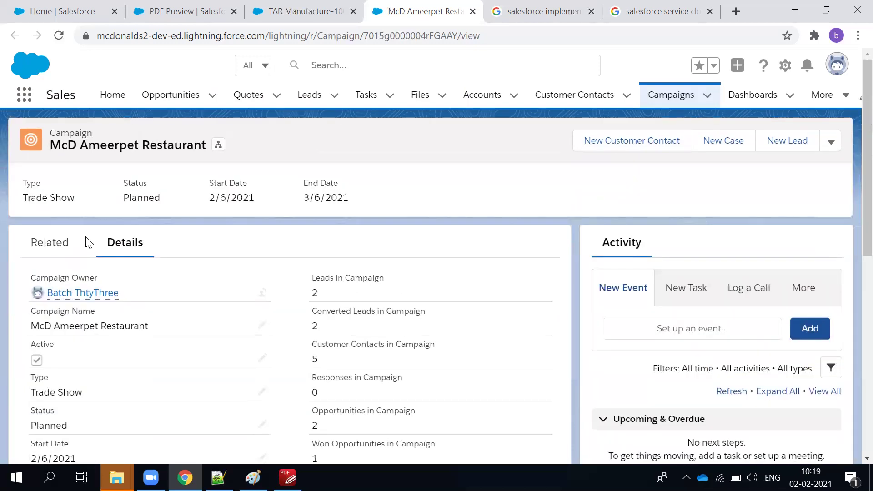
Show the campaign's two related opportunities and five members, then view the course outline PDF.
{"action": "left_click", "coordinate": [82, 244]}
{"action": "scroll", "coordinate": [363, 362], "scroll_direction": "down", "scroll_amount": 5}
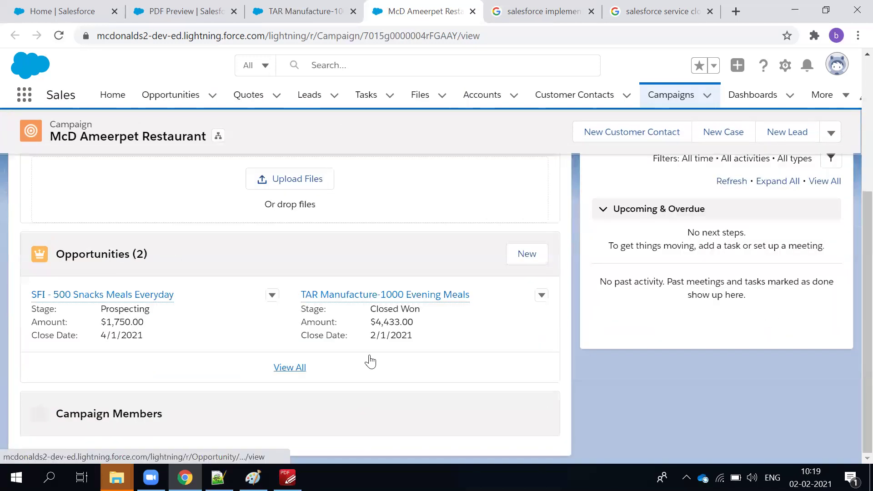
{"action": "scroll", "coordinate": [369, 359], "scroll_direction": "down", "scroll_amount": 5}
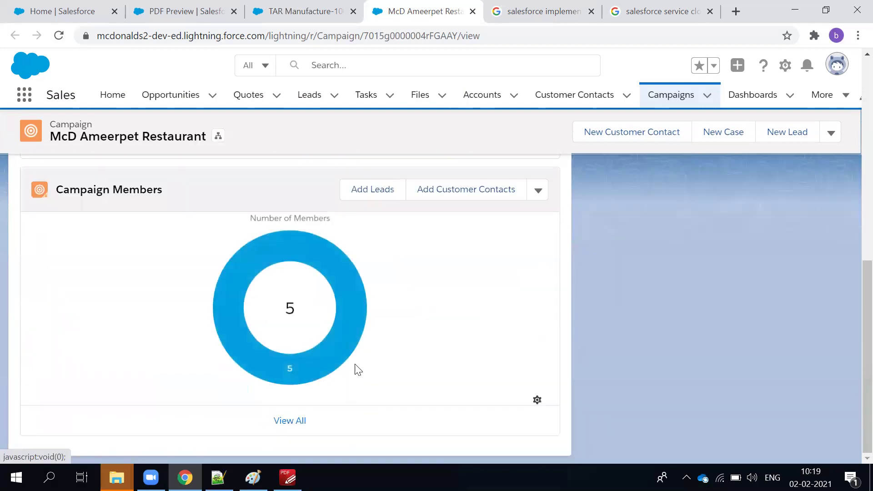
{"action": "left_click", "coordinate": [287, 478]}
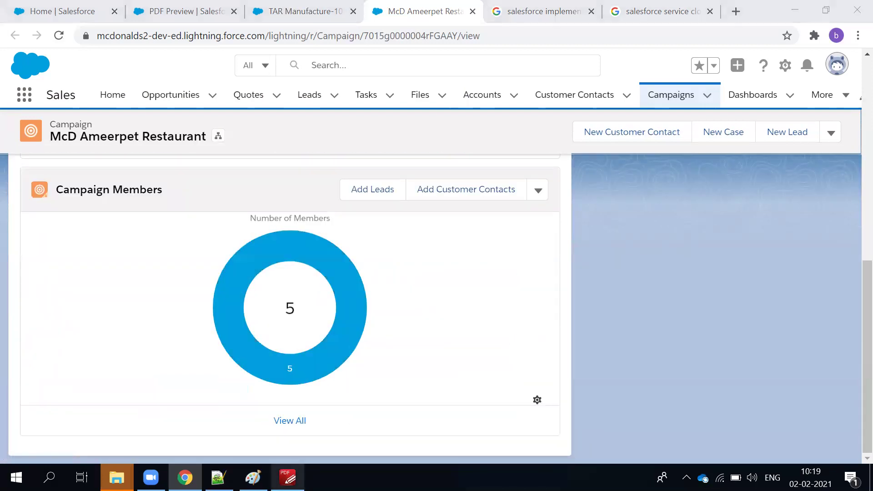
{"action": "scroll", "coordinate": [326, 343], "scroll_direction": "down", "scroll_amount": 10}
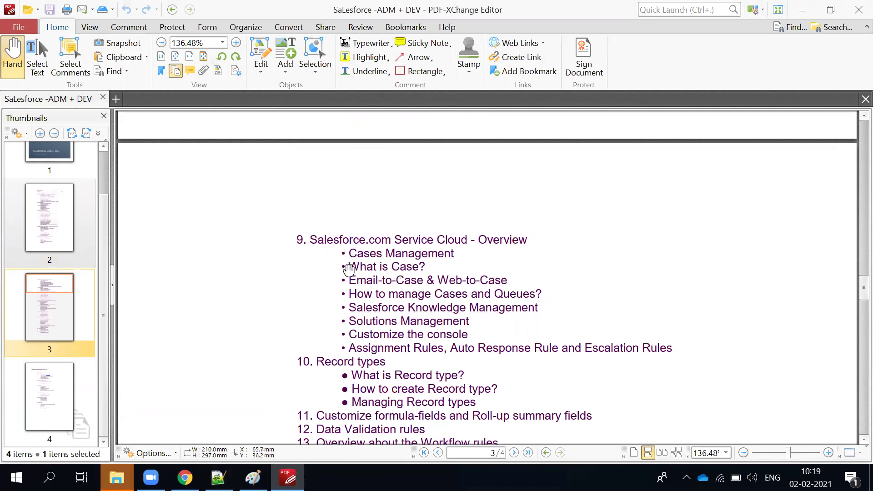
{"action": "scroll", "coordinate": [348, 269], "scroll_direction": "up", "scroll_amount": 6}
{"action": "scroll", "coordinate": [347, 267], "scroll_direction": "down", "scroll_amount": 6}
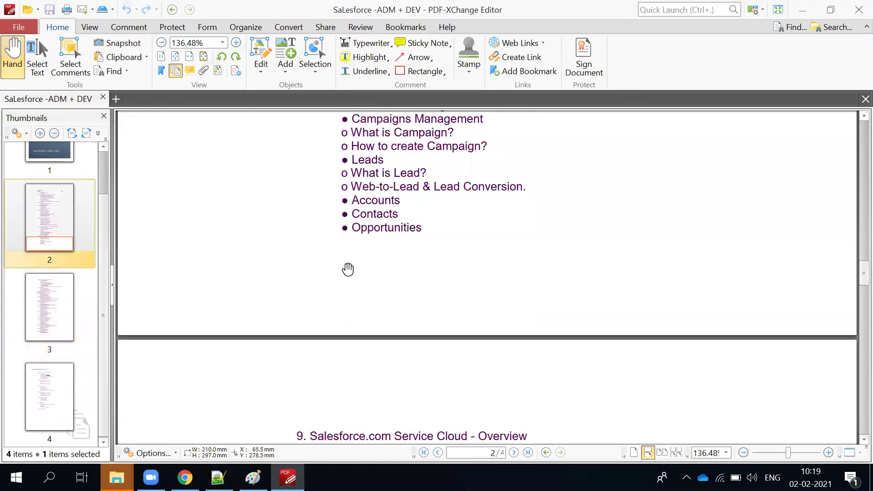
{"action": "scroll", "coordinate": [347, 265], "scroll_direction": "down", "scroll_amount": 3}
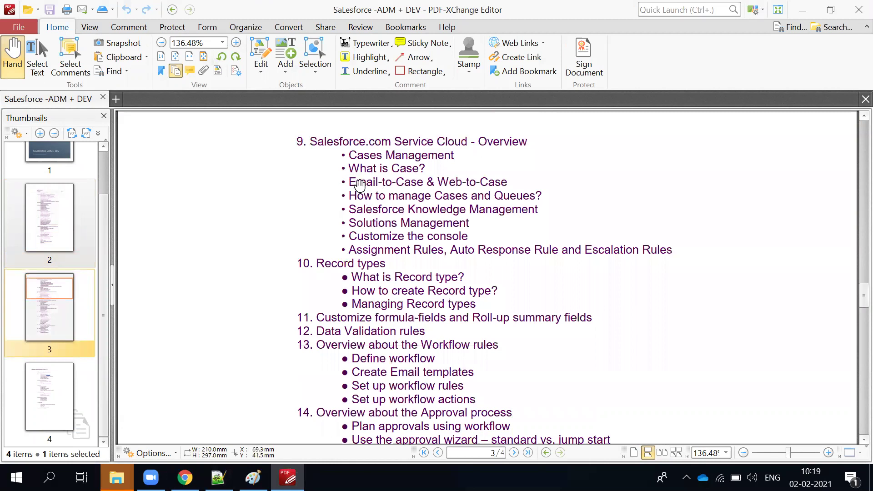
{"action": "scroll", "coordinate": [491, 271], "scroll_direction": "up", "scroll_amount": 8}
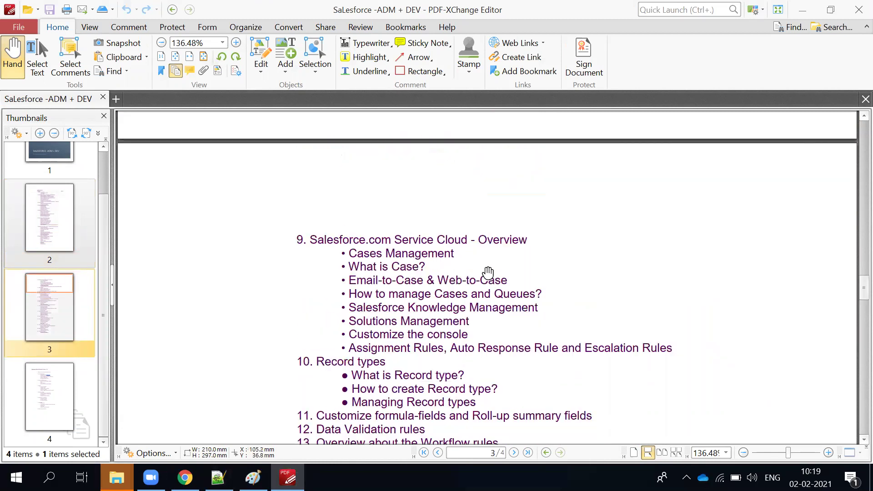
{"action": "scroll", "coordinate": [488, 272], "scroll_direction": "up", "scroll_amount": 3}
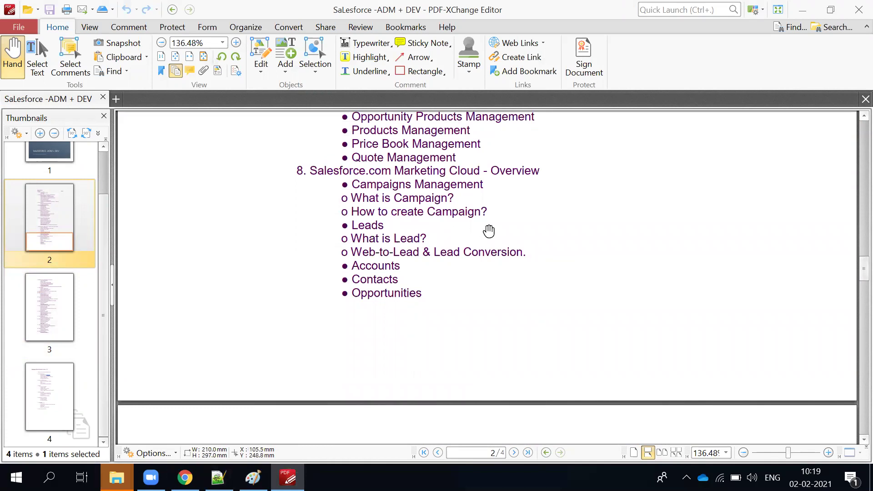
{"action": "scroll", "coordinate": [477, 352], "scroll_direction": "down", "scroll_amount": 5}
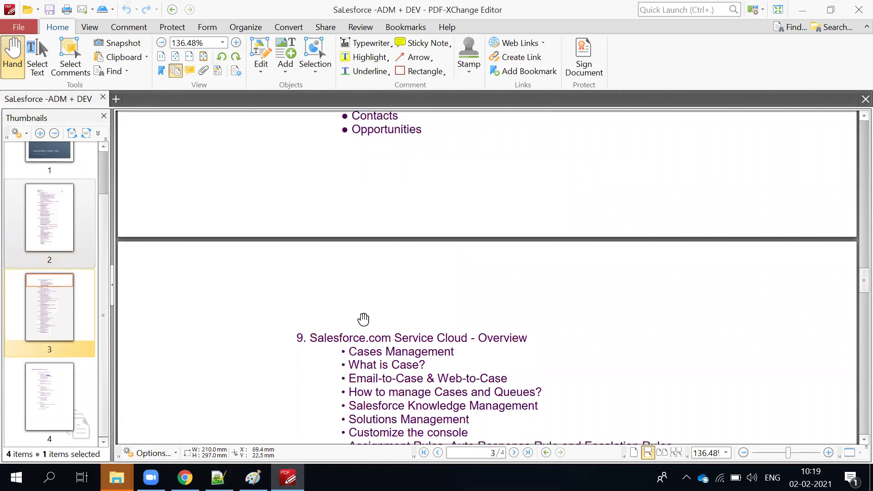
{"action": "scroll", "coordinate": [372, 354], "scroll_direction": "down", "scroll_amount": 1}
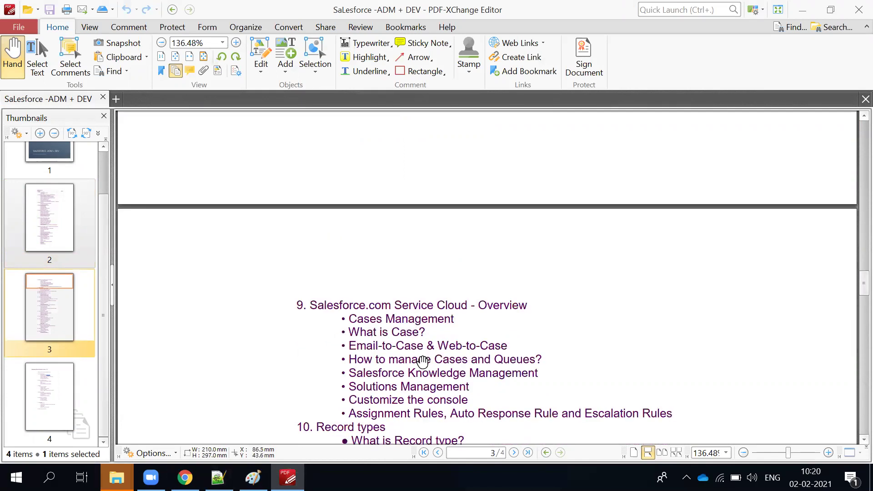
{"action": "scroll", "coordinate": [422, 361], "scroll_direction": "up", "scroll_amount": 2}
{"action": "scroll", "coordinate": [423, 361], "scroll_direction": "up", "scroll_amount": 2}
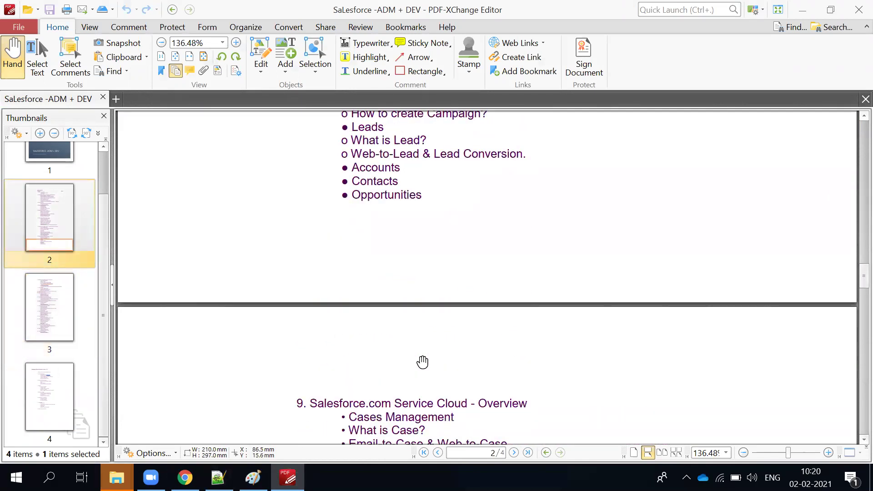